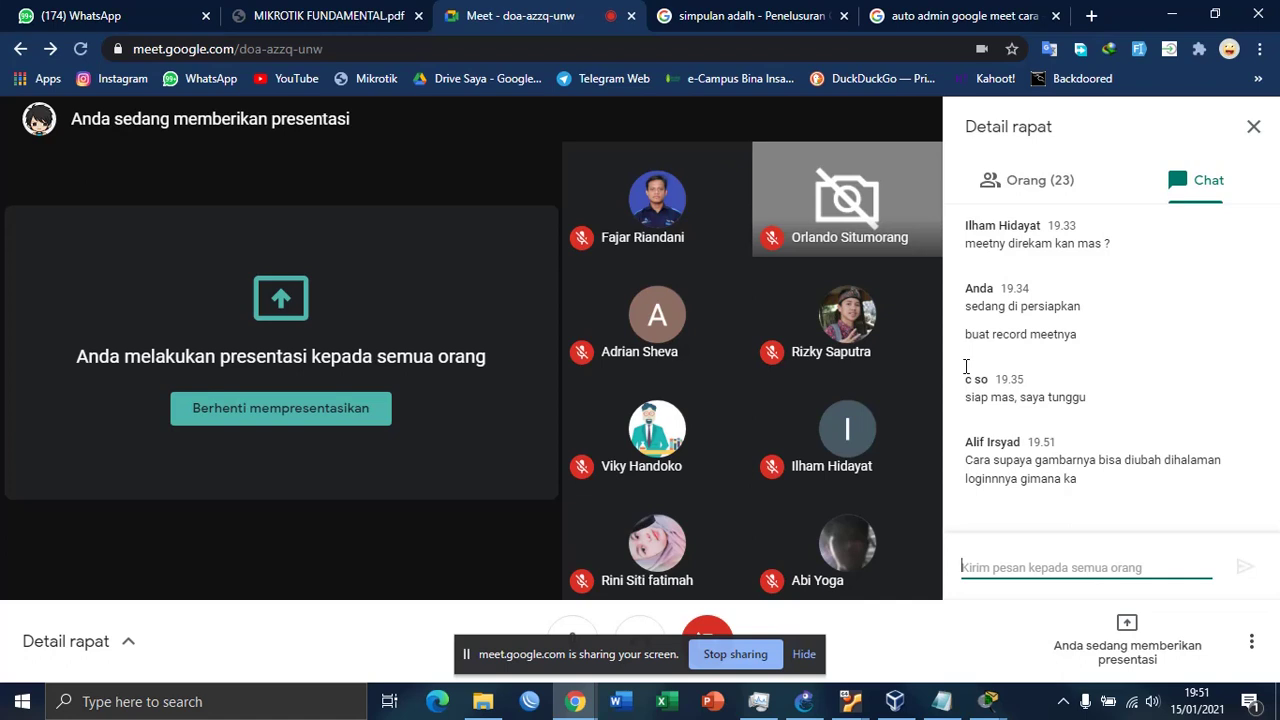
Switch back to the Chrome tab with the 'auto admin google meet cara' search results
mouse_move(660, 330)
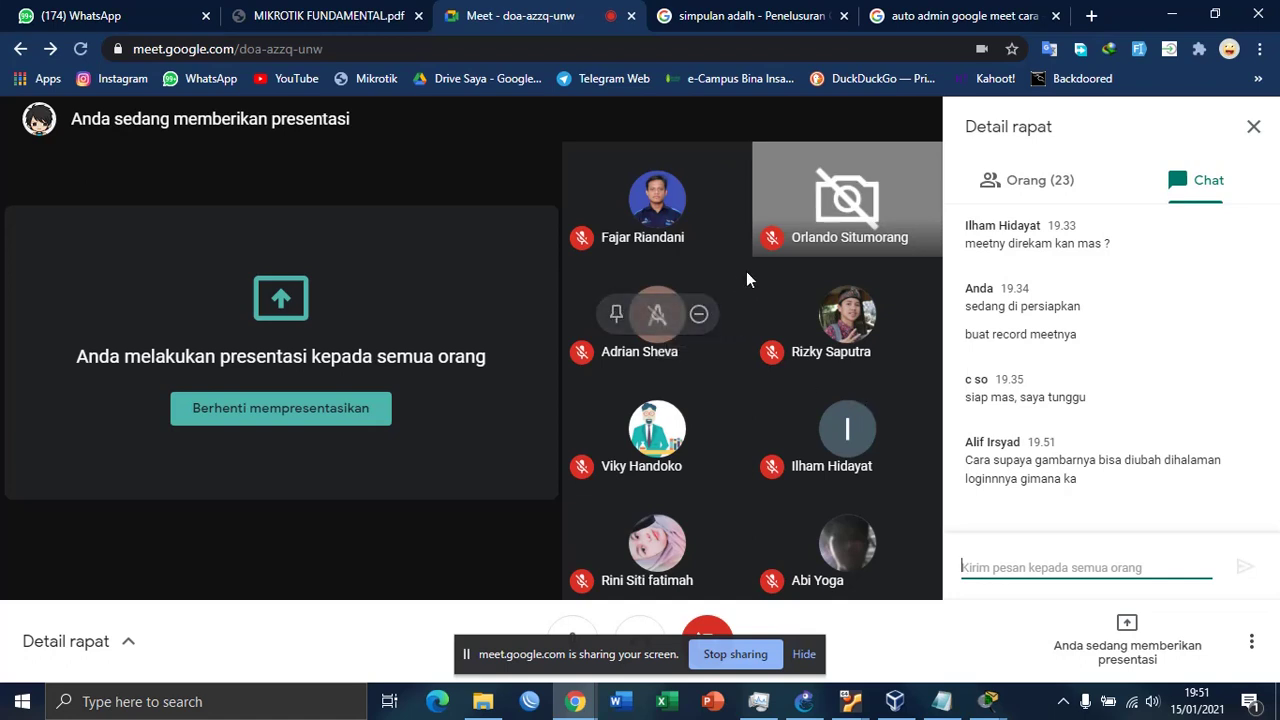
click(958, 16)
Replace the Google query with 'template login mikrotik' and run the search
triple_click(423, 122)
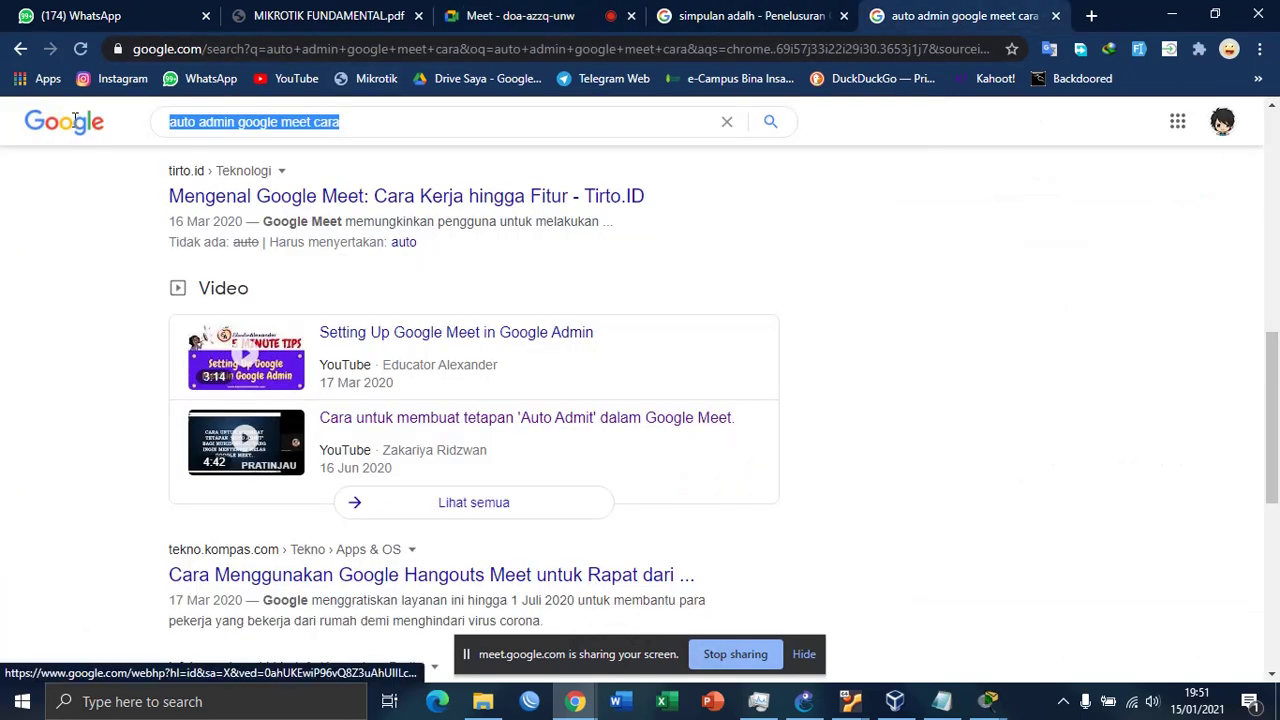
text(template )
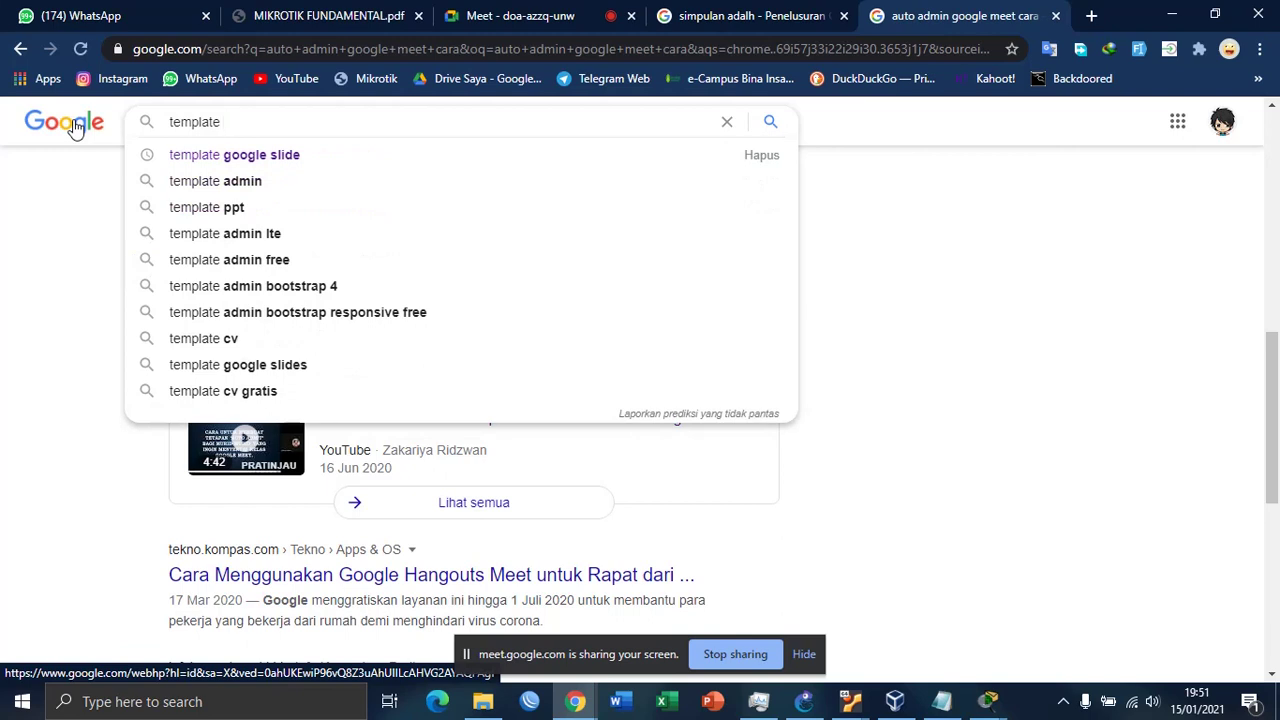
text(login)
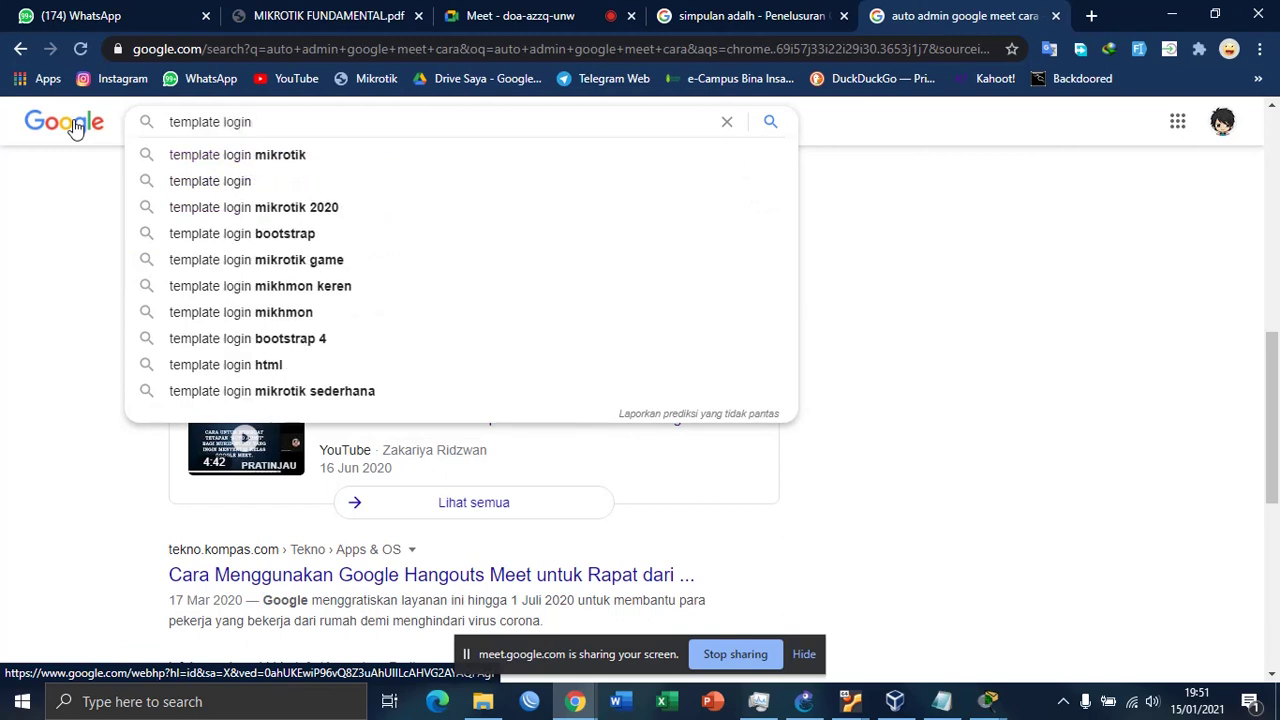
key(Down)
key(Return)
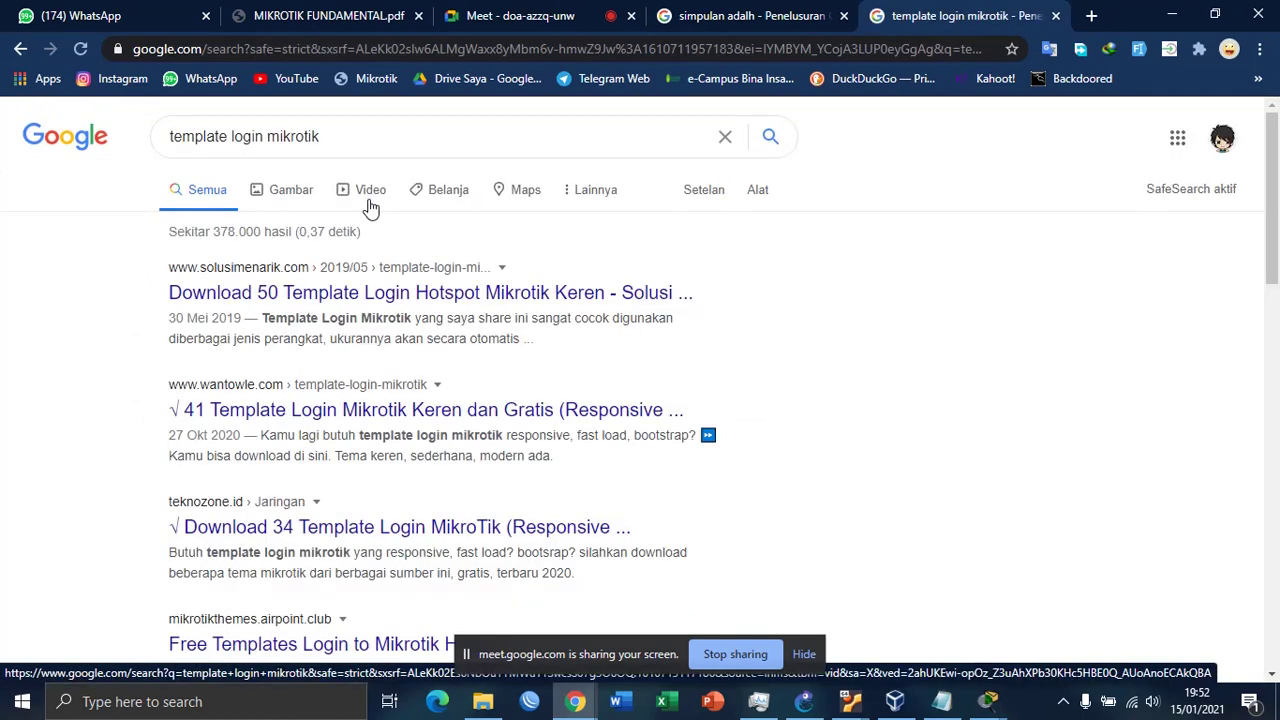
Open the first result, 'Download 50 Template Login Hotspot Mikrotik Keren', in a new tab and view it
right_click(394, 296)
click(432, 311)
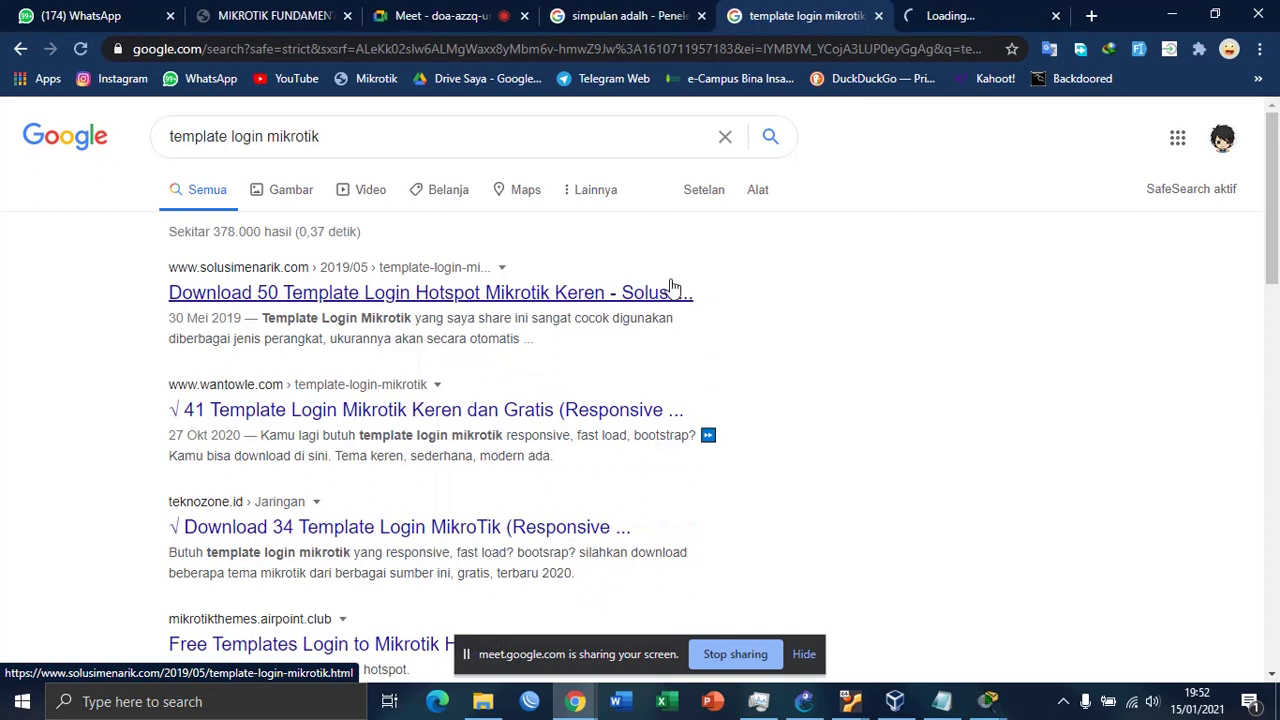
click(948, 22)
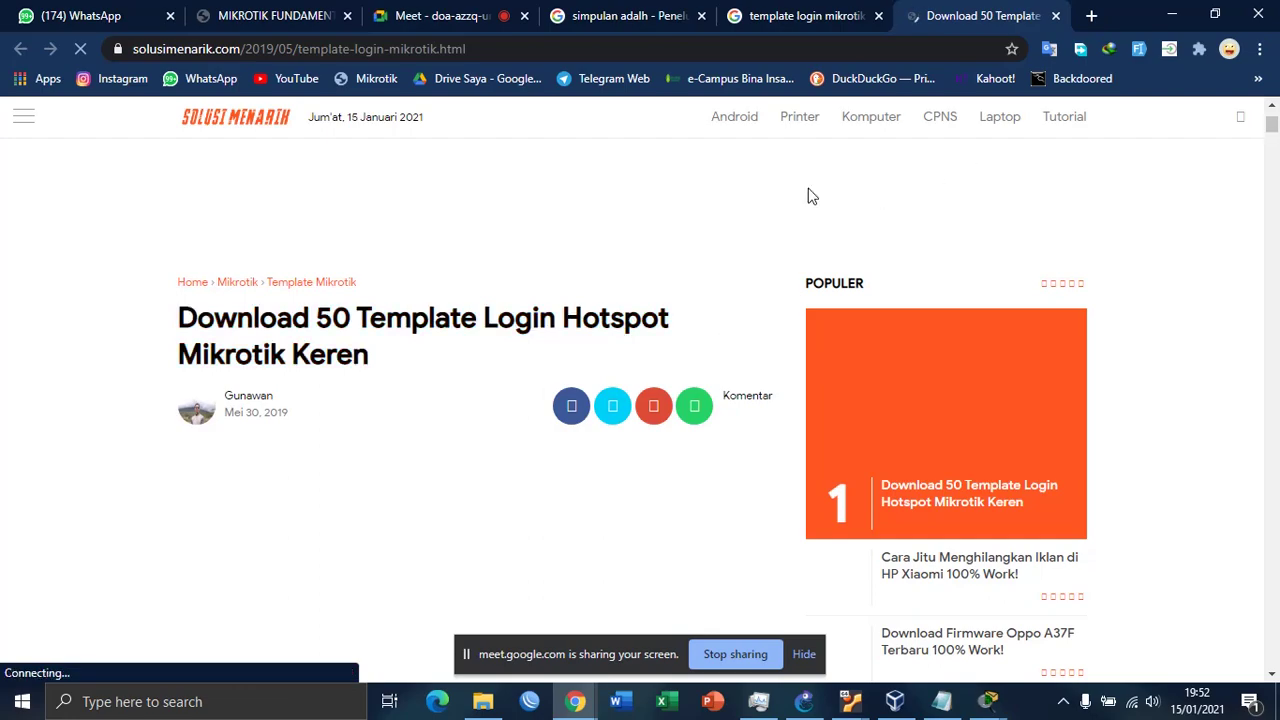
Scroll the template article down to the Axoma login template, then bring up the Windows 7 VM
scroll(809, 190, down, 5)
scroll(685, 240, down, 3)
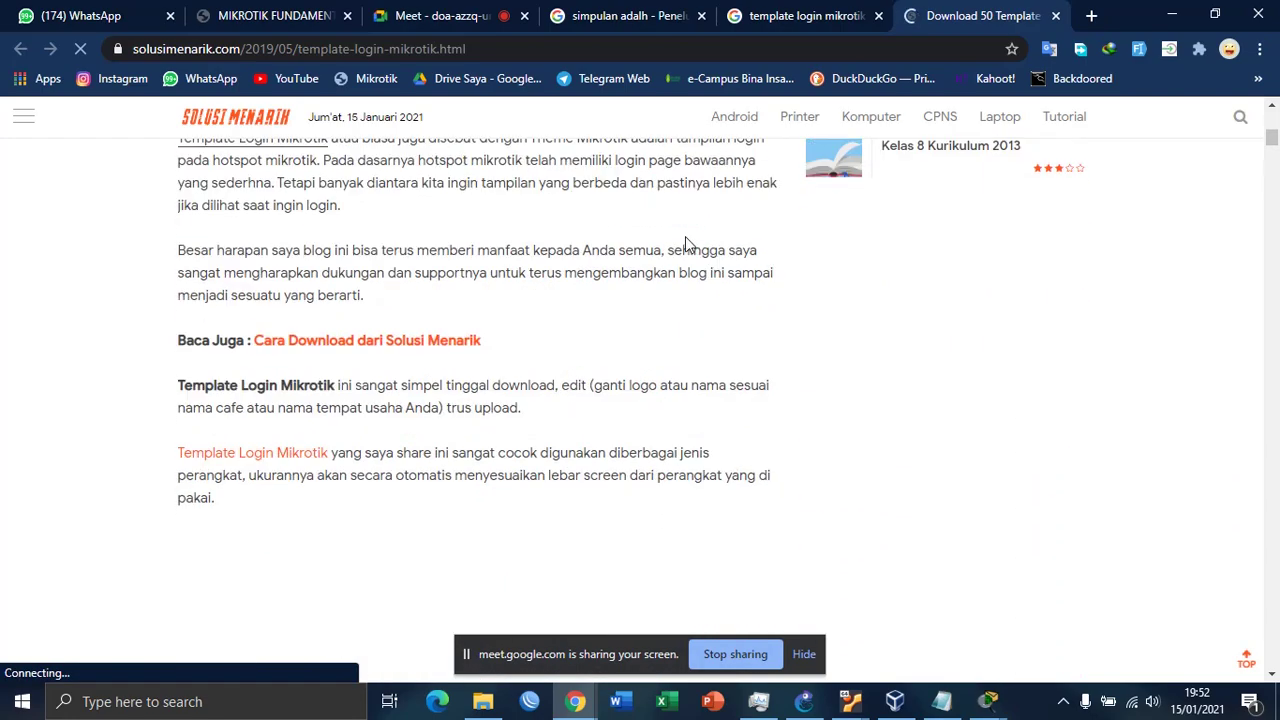
scroll(480, 297, down, 3)
scroll(520, 294, down, 4)
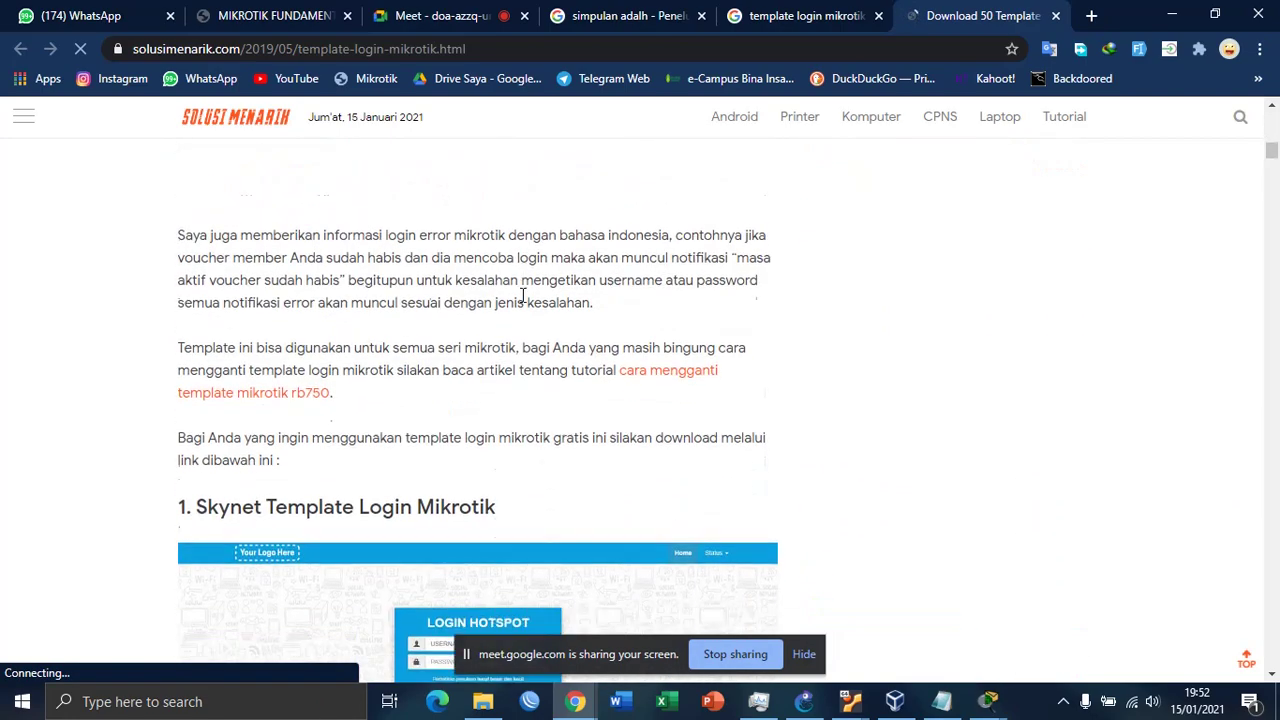
scroll(523, 294, down, 6)
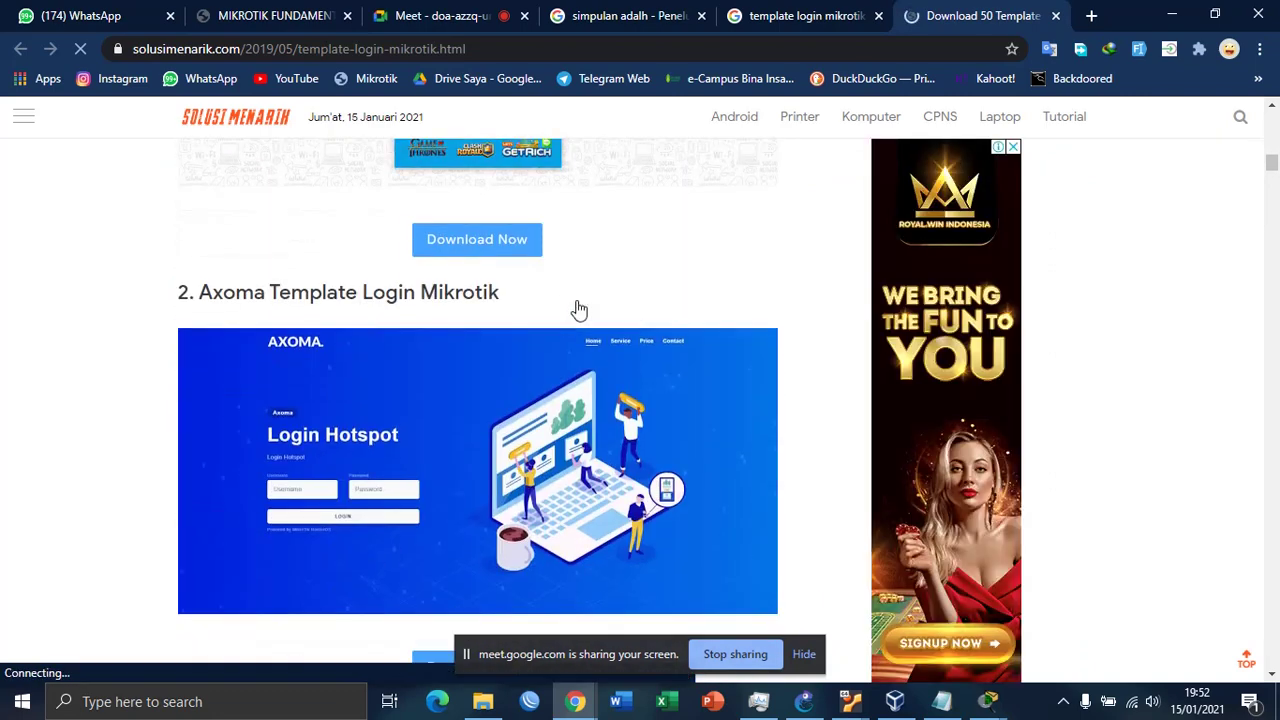
scroll(577, 305, down, 3)
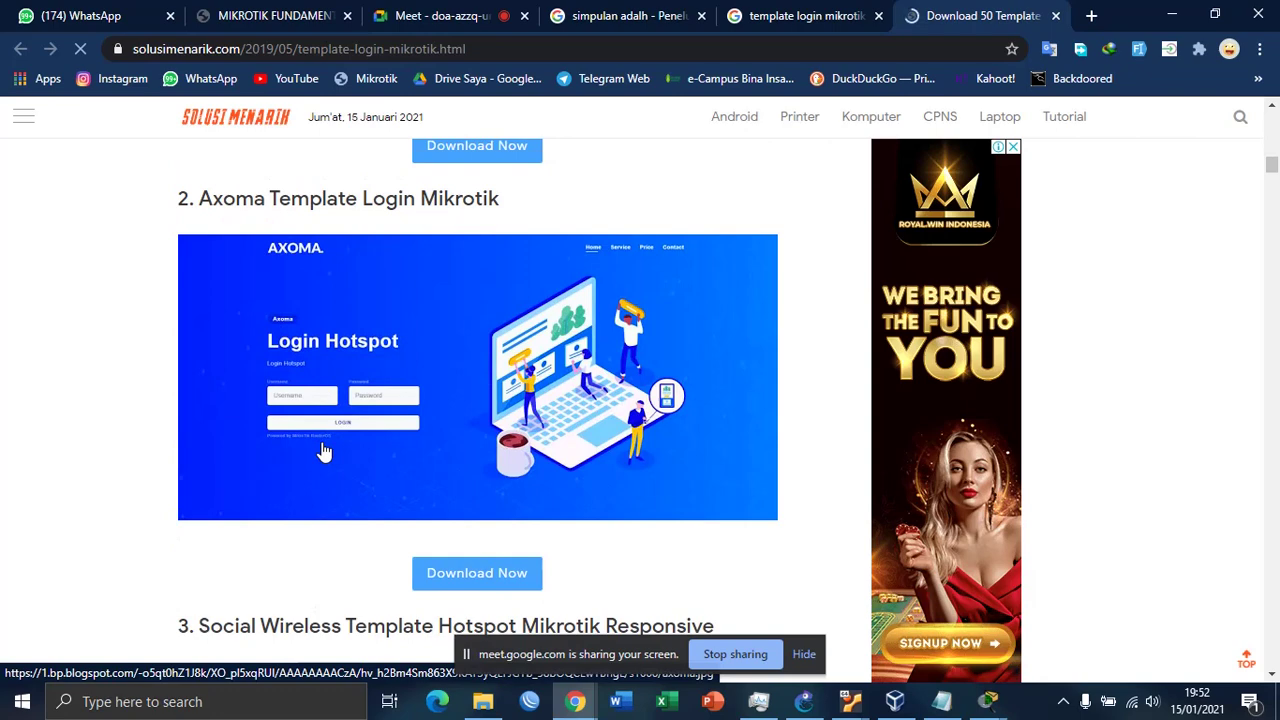
scroll(414, 363, down, 3)
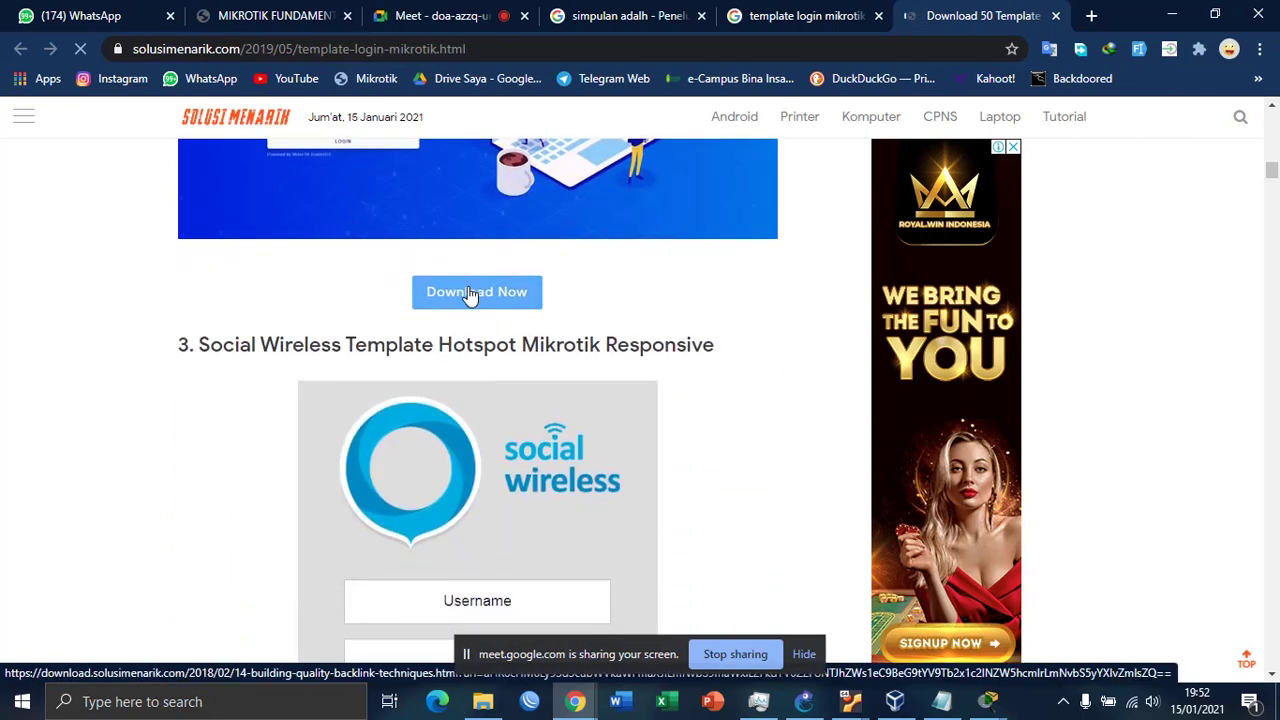
scroll(503, 297, down, 1)
scroll(530, 305, up, 2)
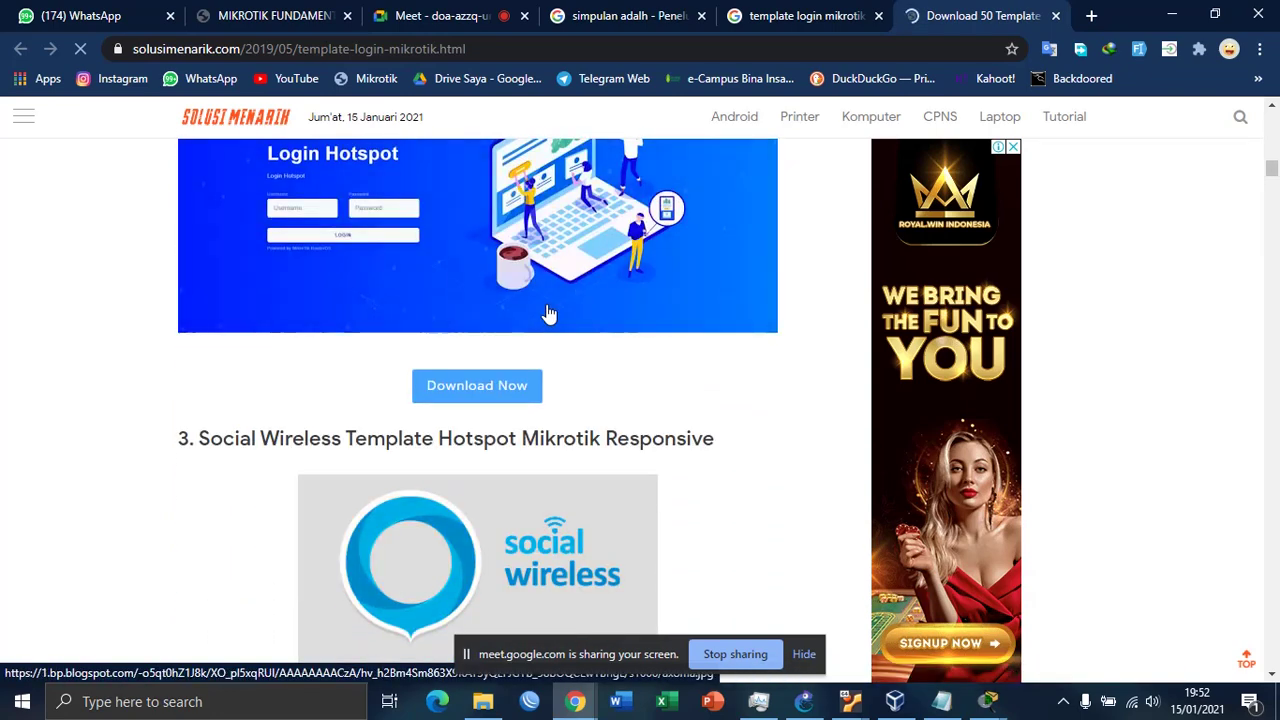
scroll(549, 314, up, 3)
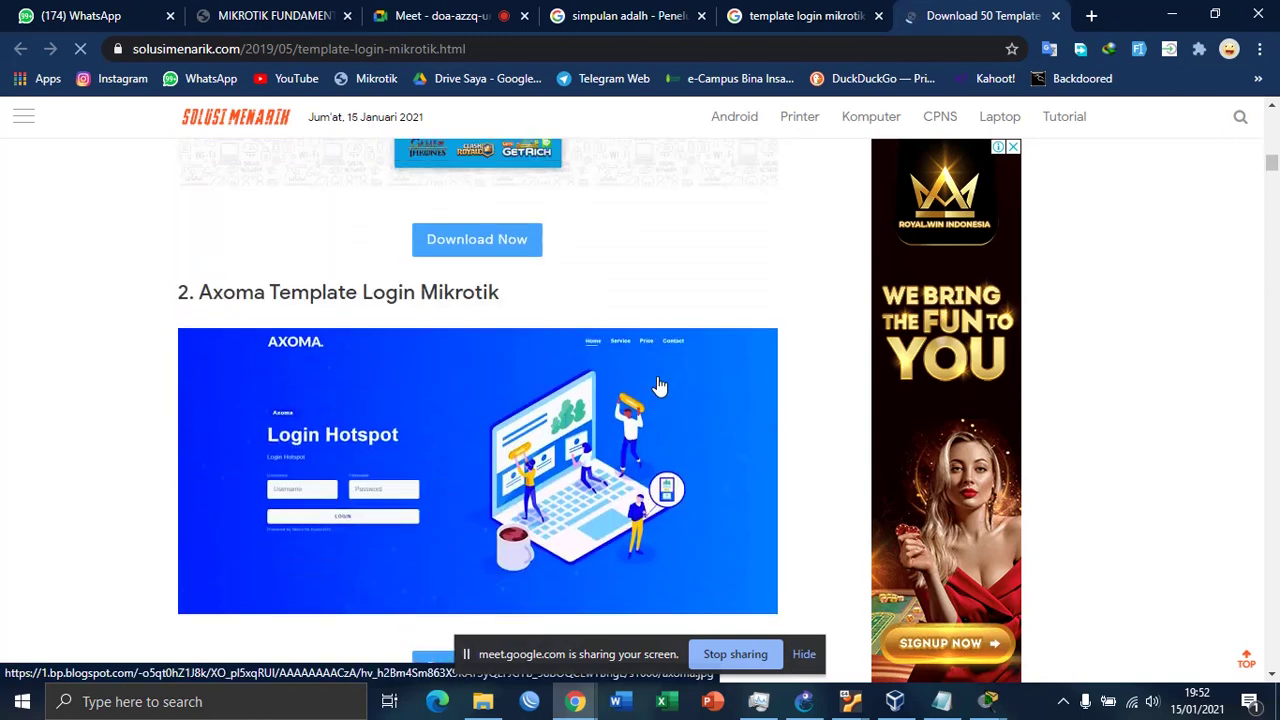
scroll(659, 386, down, 1)
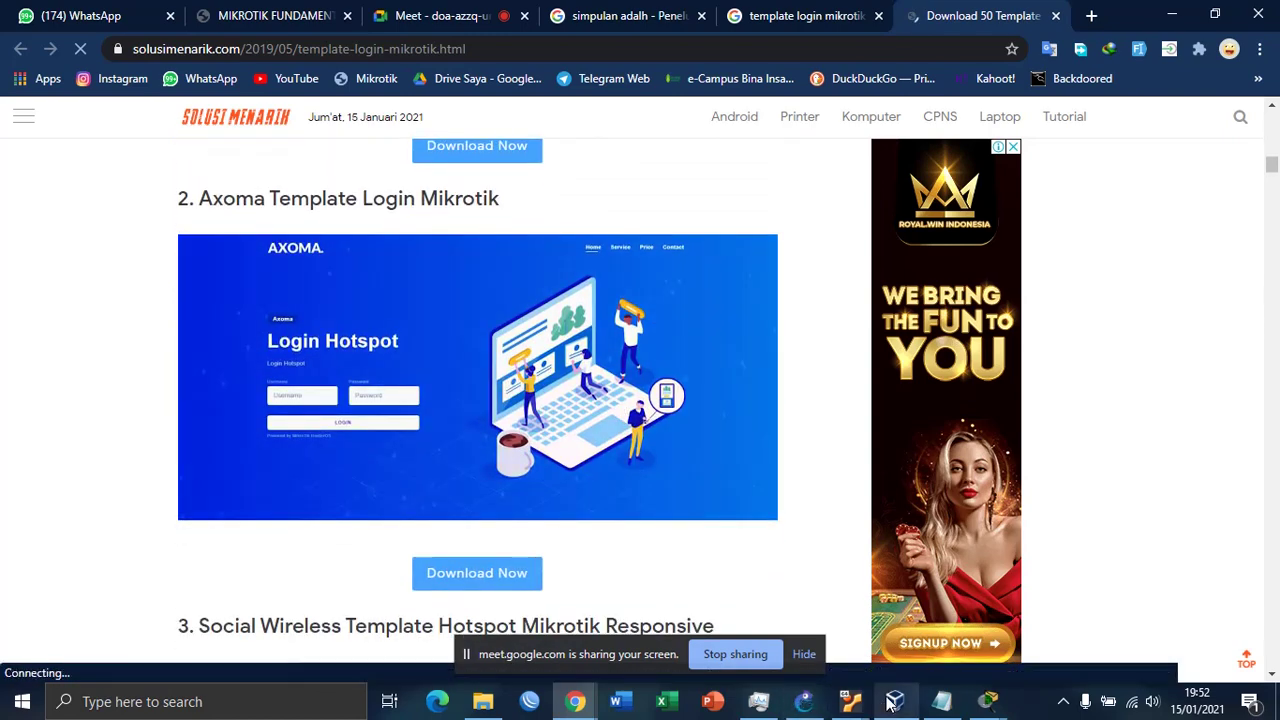
mouse_move(848, 693)
click(890, 636)
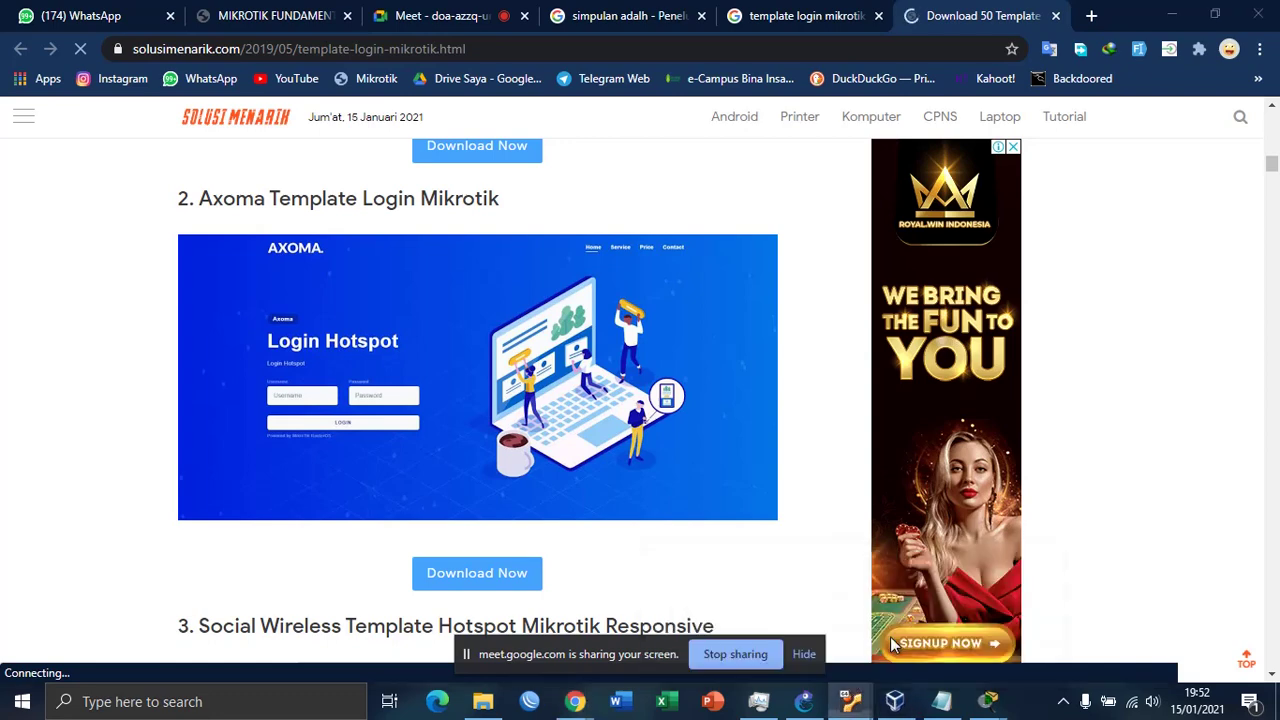
Launch winbox64 from the Windows 7 VM desktop, then minimize the VirtualBox window
double_click(1226, 97)
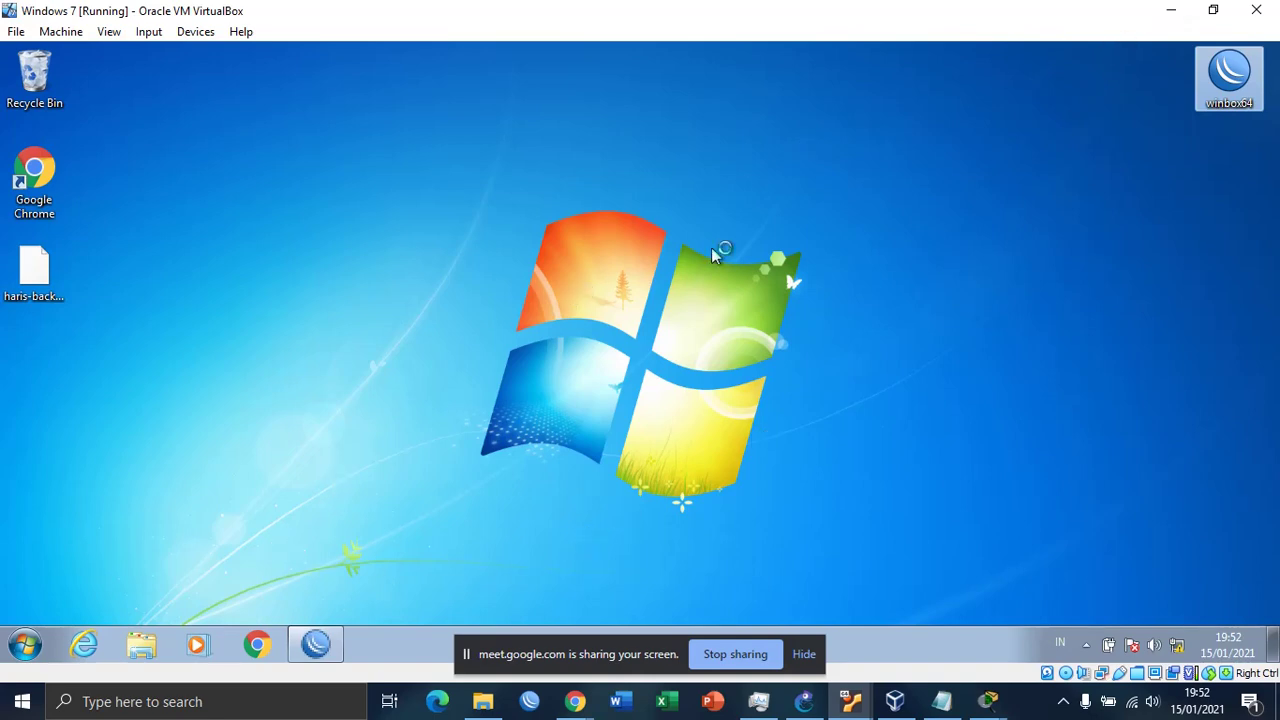
click(1189, 11)
scroll(486, 397, down, 2)
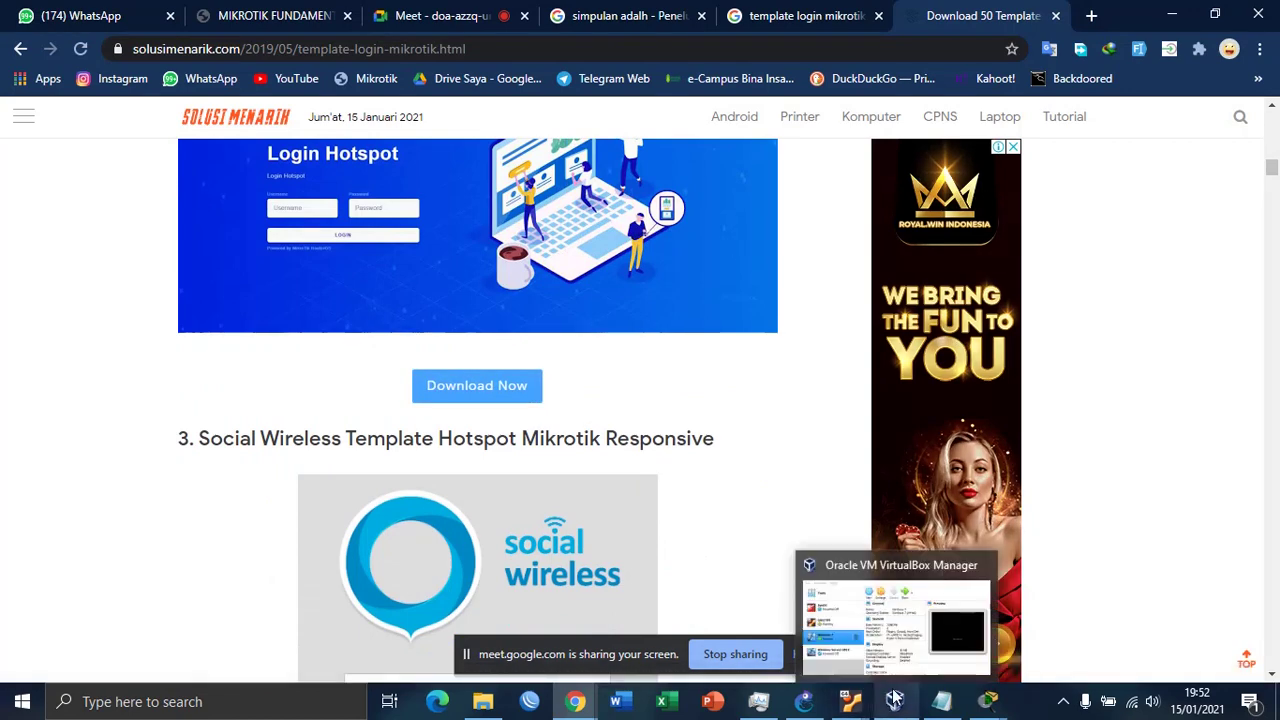
Check the VM once more, minimize it, and view MIKROTIK FUNDAMENTAL.pdf at the RT RW NET slide
mouse_move(856, 702)
click(910, 630)
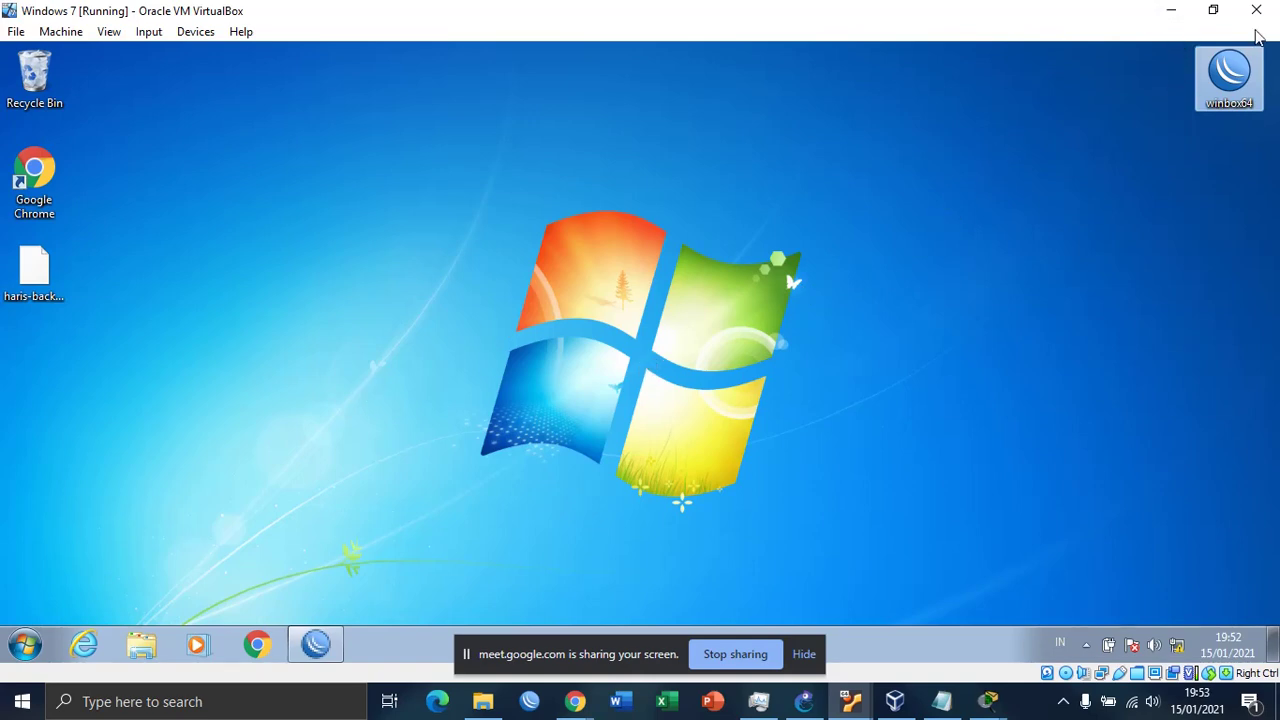
click(1160, 20)
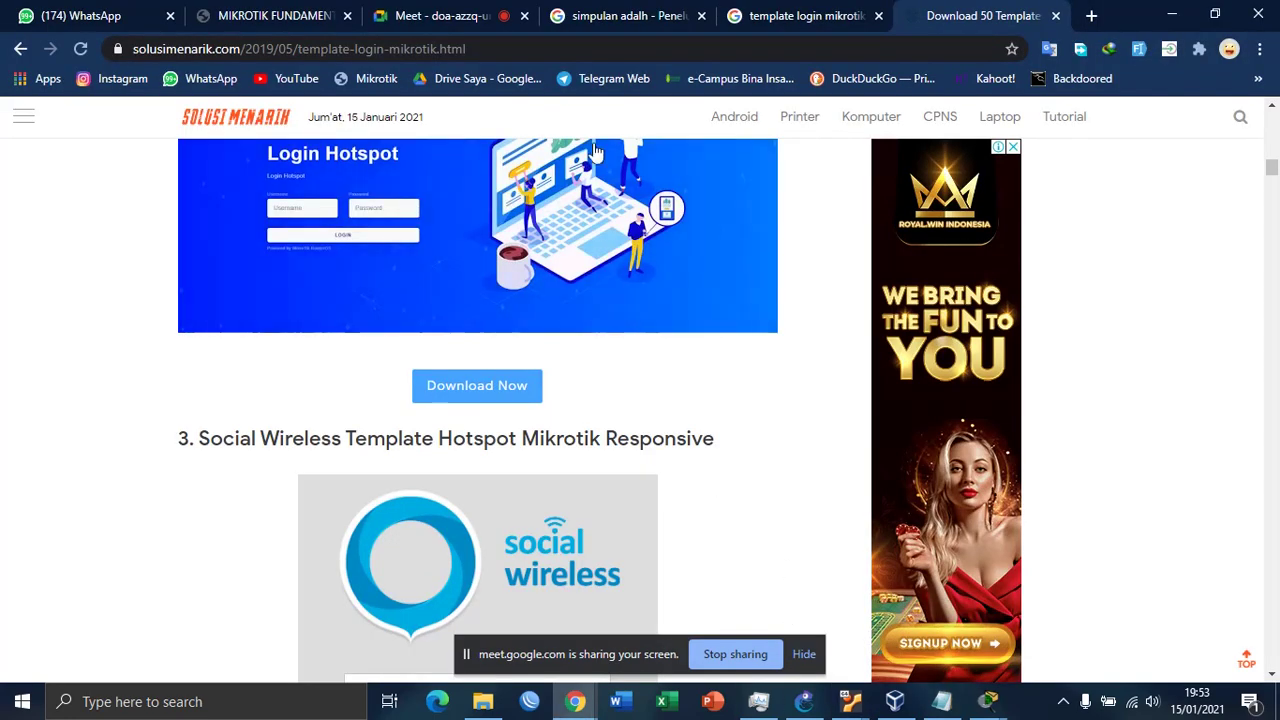
click(290, 15)
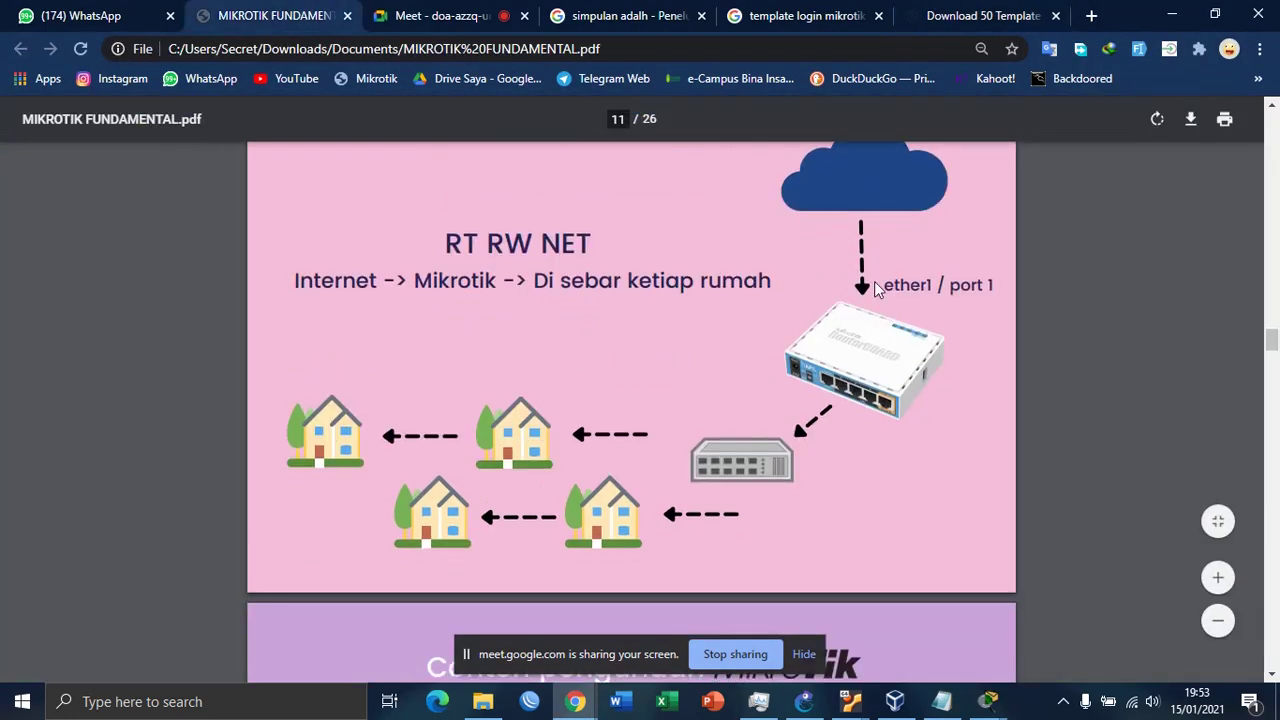
Page through MIKROTIK FUNDAMENTAL.pdf to the Basic Configuration diagram, then switch to the GNS3 hotspot project
scroll(874, 287, up, 2)
scroll(874, 287, down, 7)
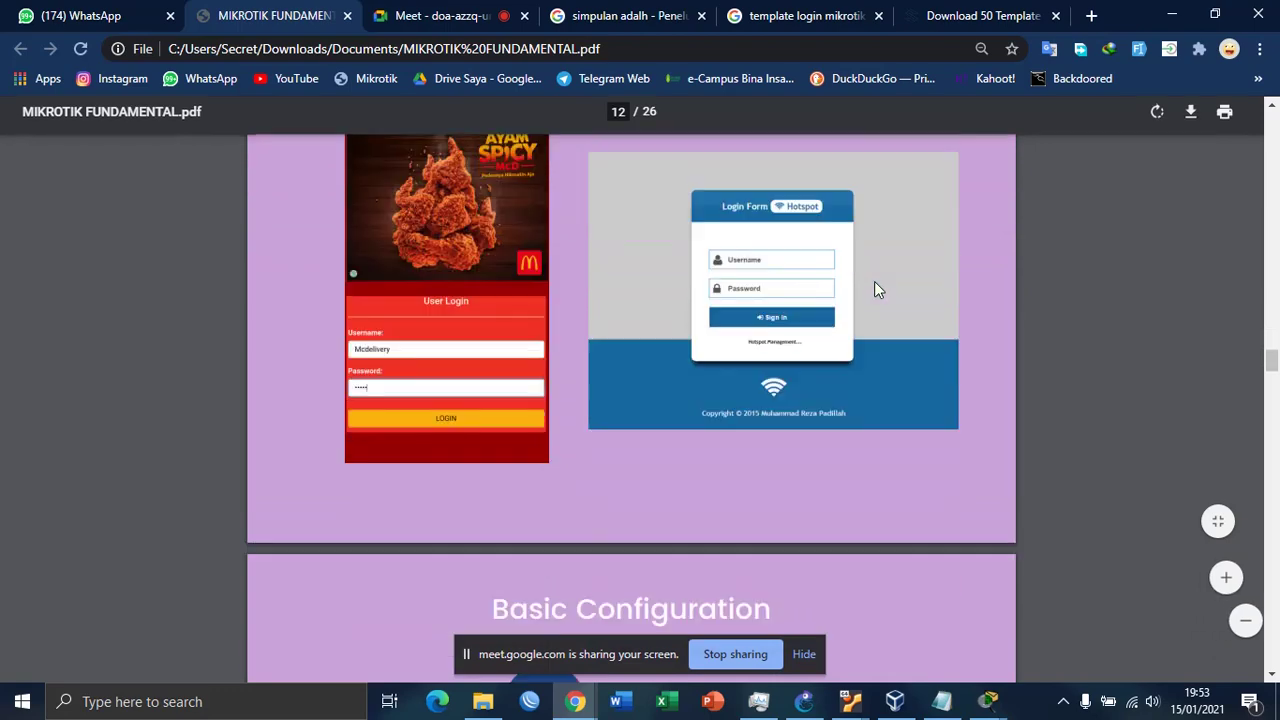
scroll(874, 284, down, 5)
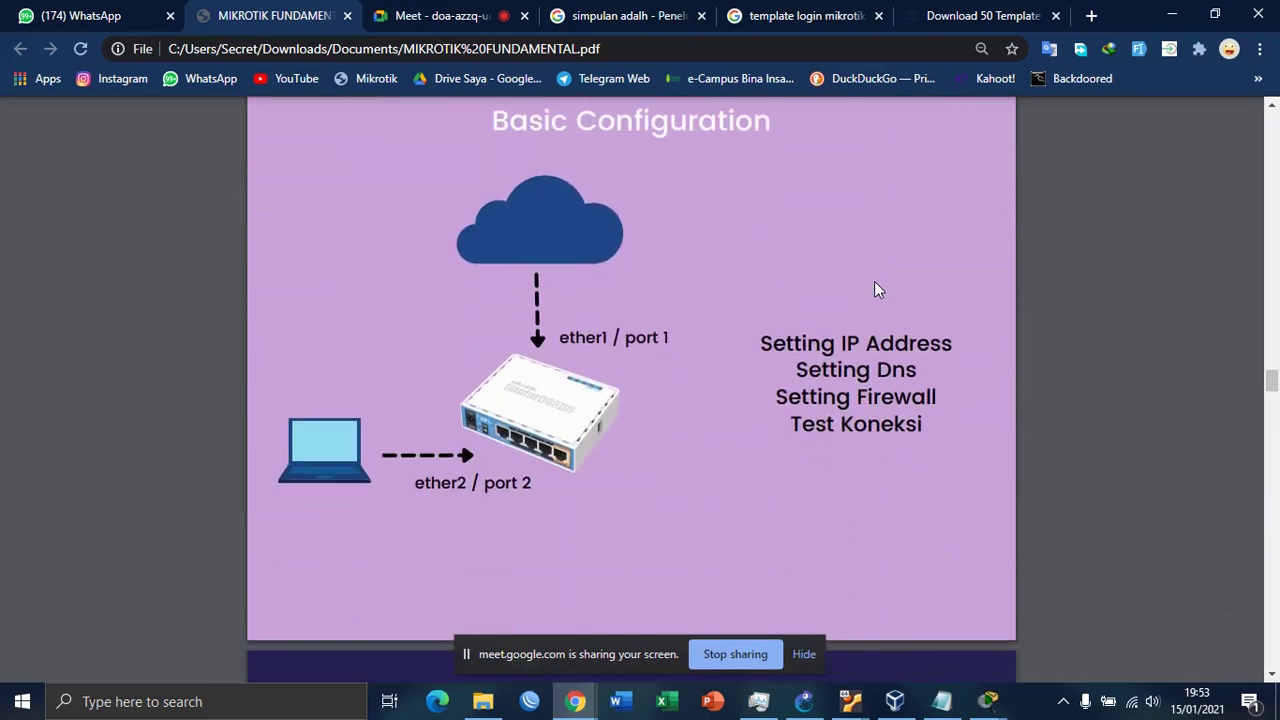
scroll(874, 283, up, 1)
scroll(874, 283, down, 4)
scroll(874, 283, up, 1)
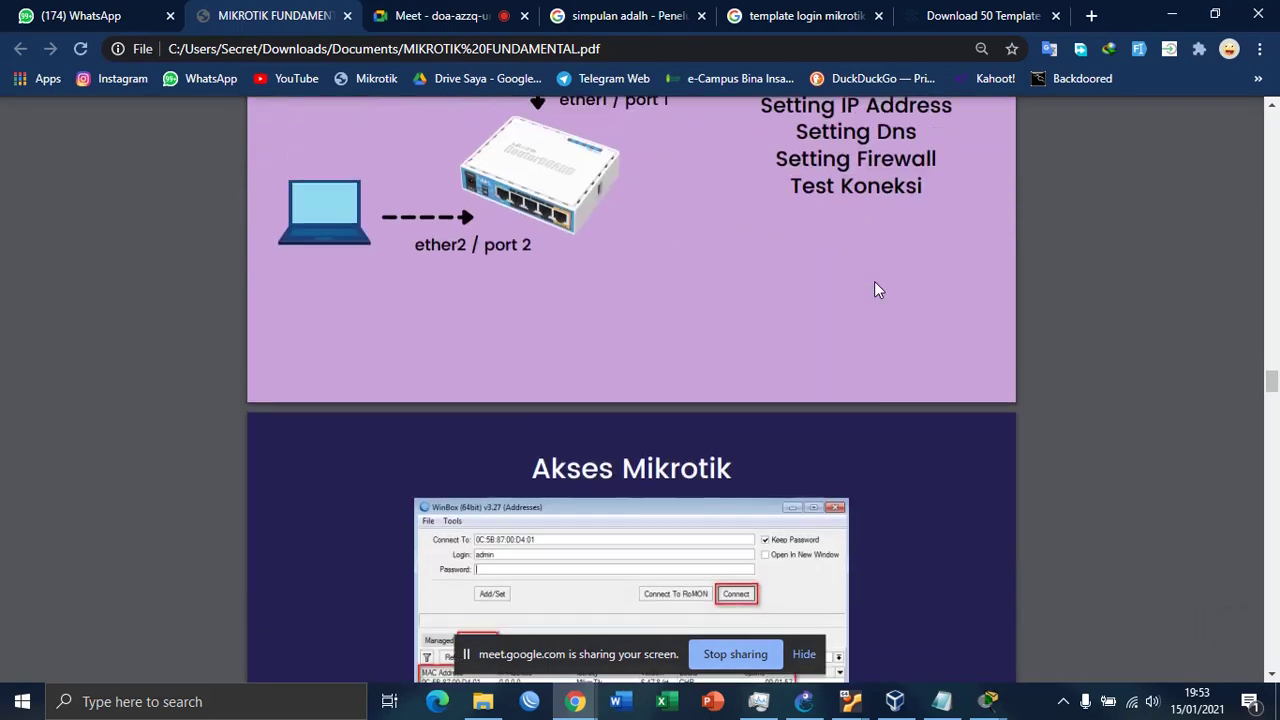
scroll(874, 288, up, 3)
scroll(876, 287, down, 1)
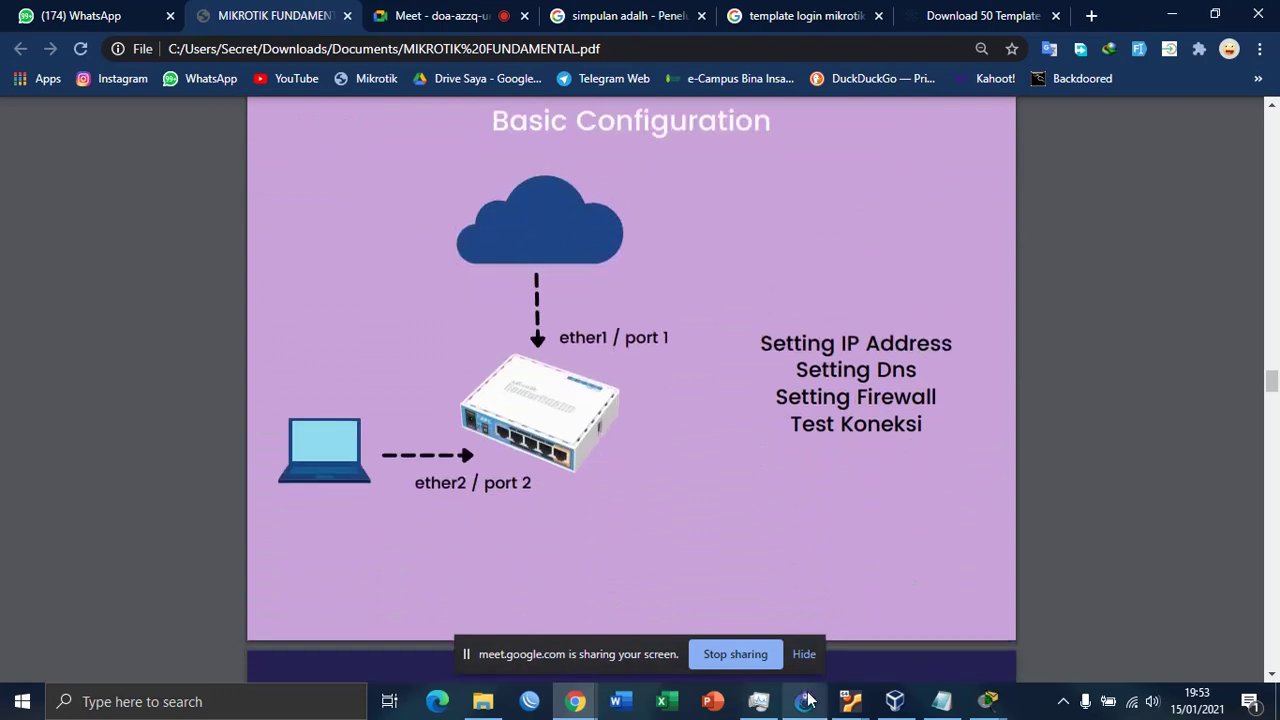
click(808, 700)
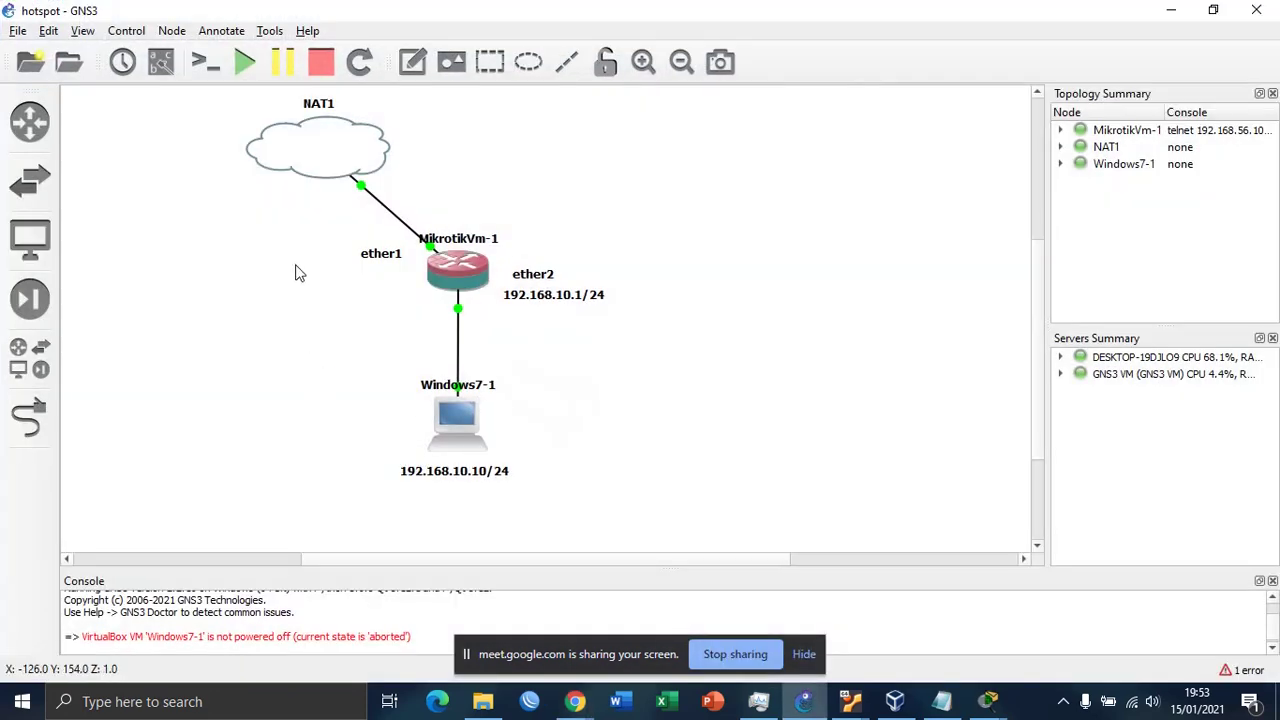
Add an 'INTERNET' text note on the NAT1 cloud and nudge it into place
mouse_move(313, 150)
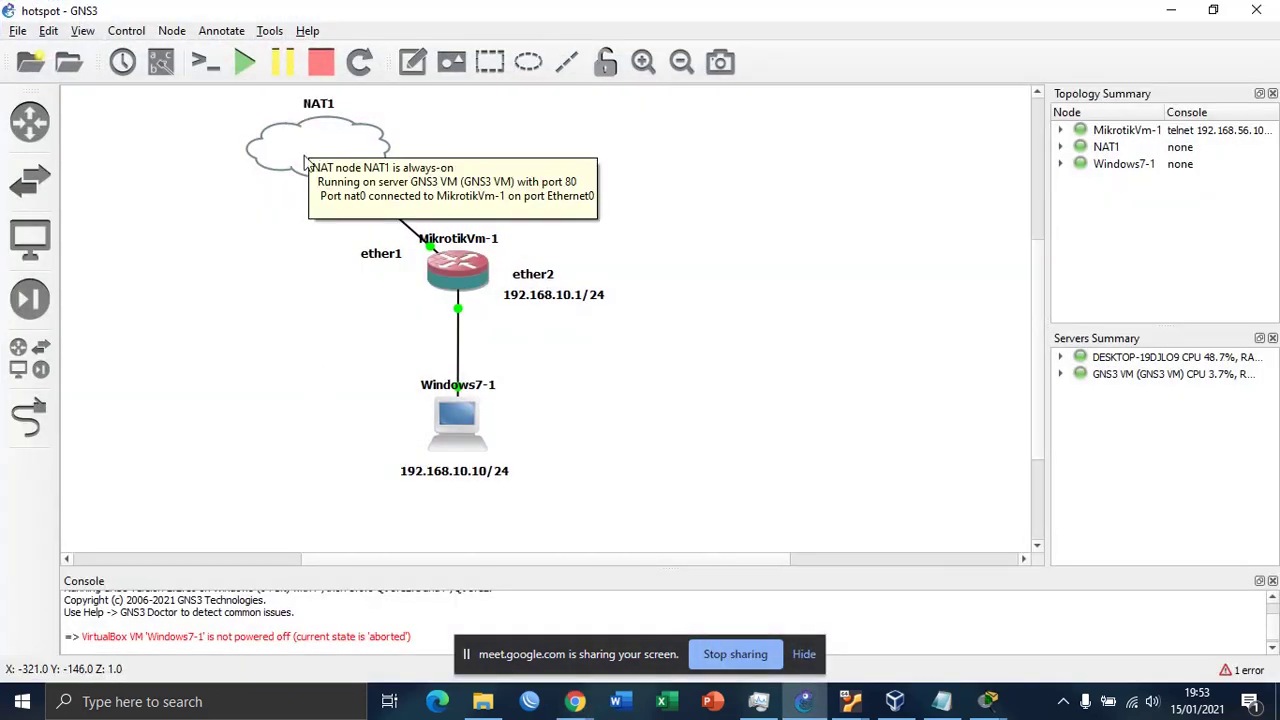
scroll(297, 214, up, 1)
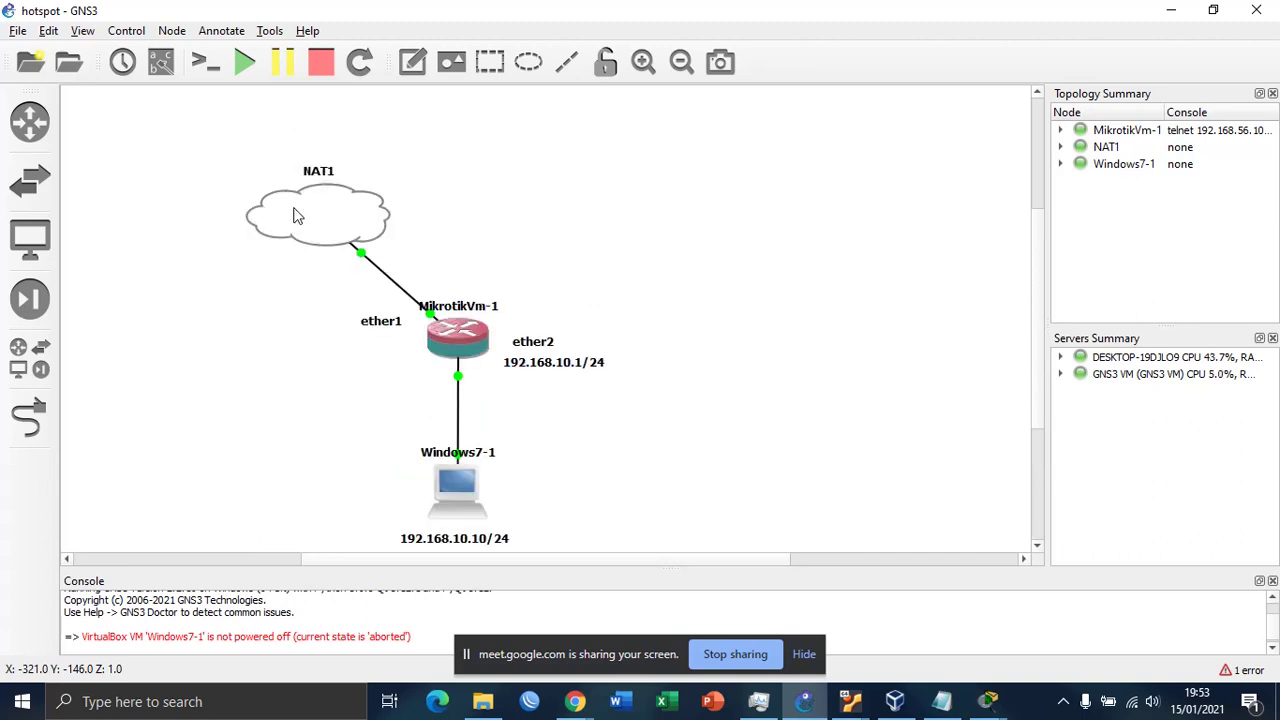
drag(197, 153, 404, 372)
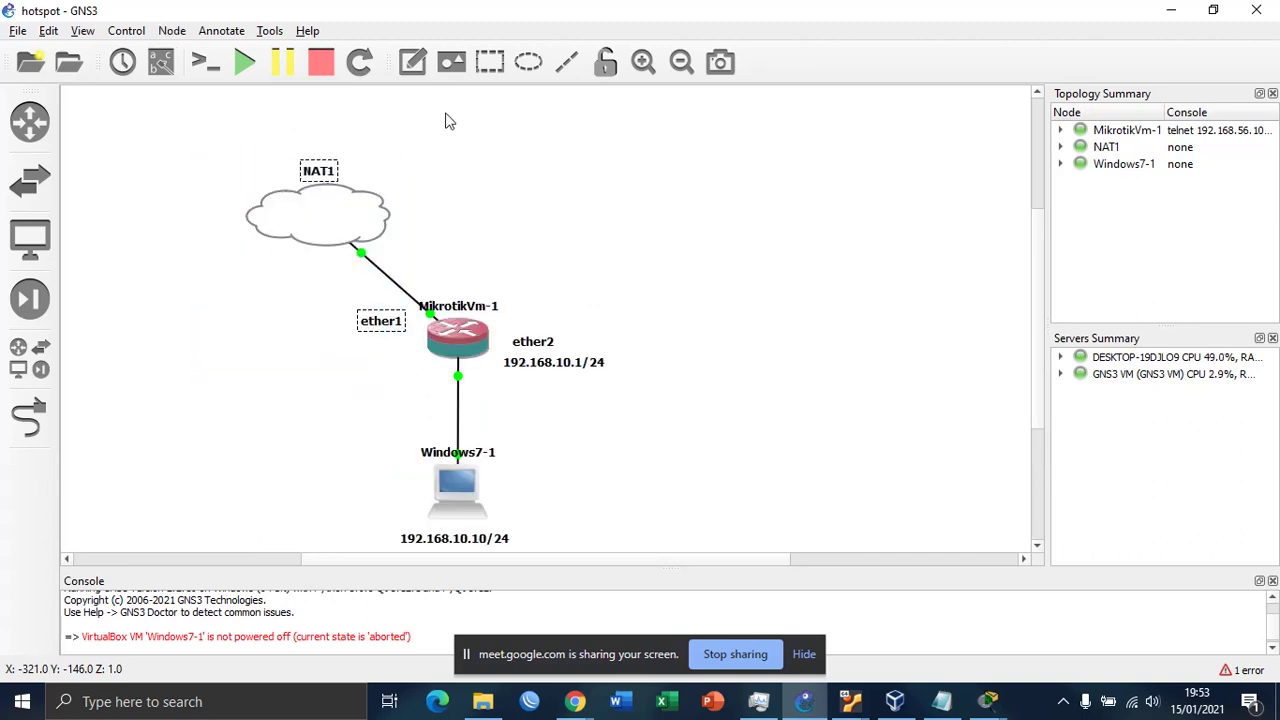
click(443, 120)
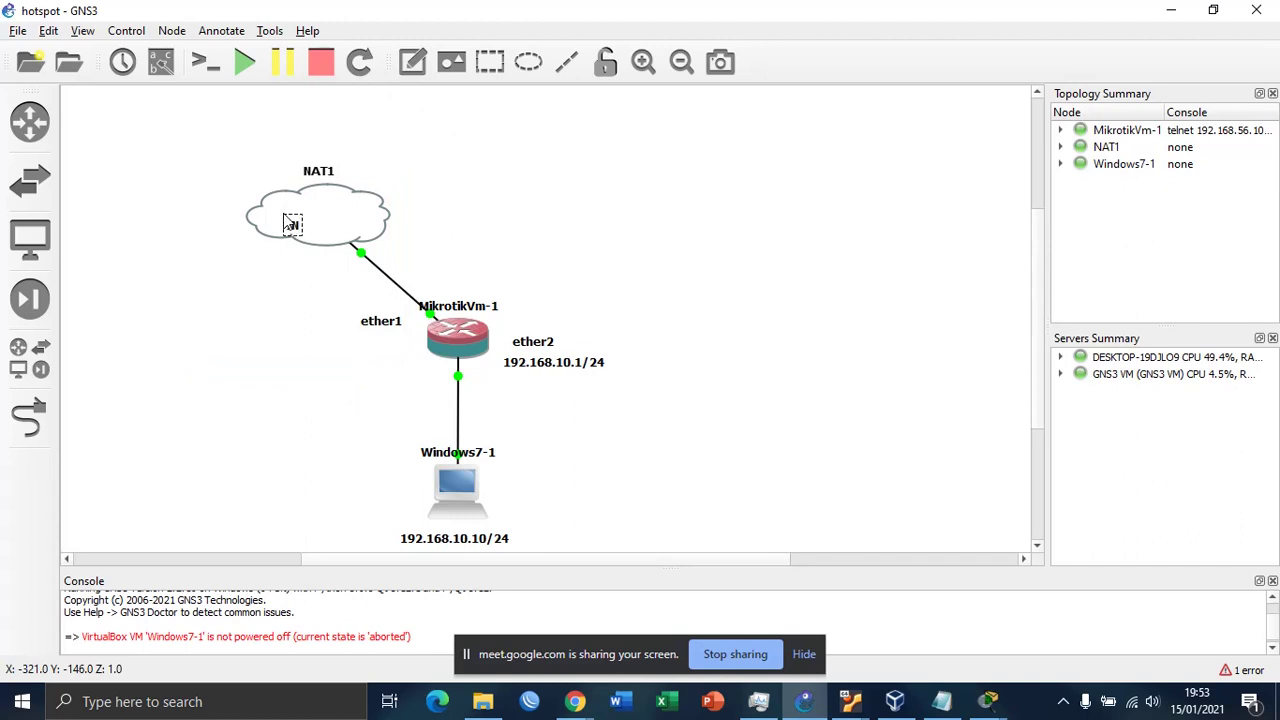
text(TER)
text(N)
text(EET)
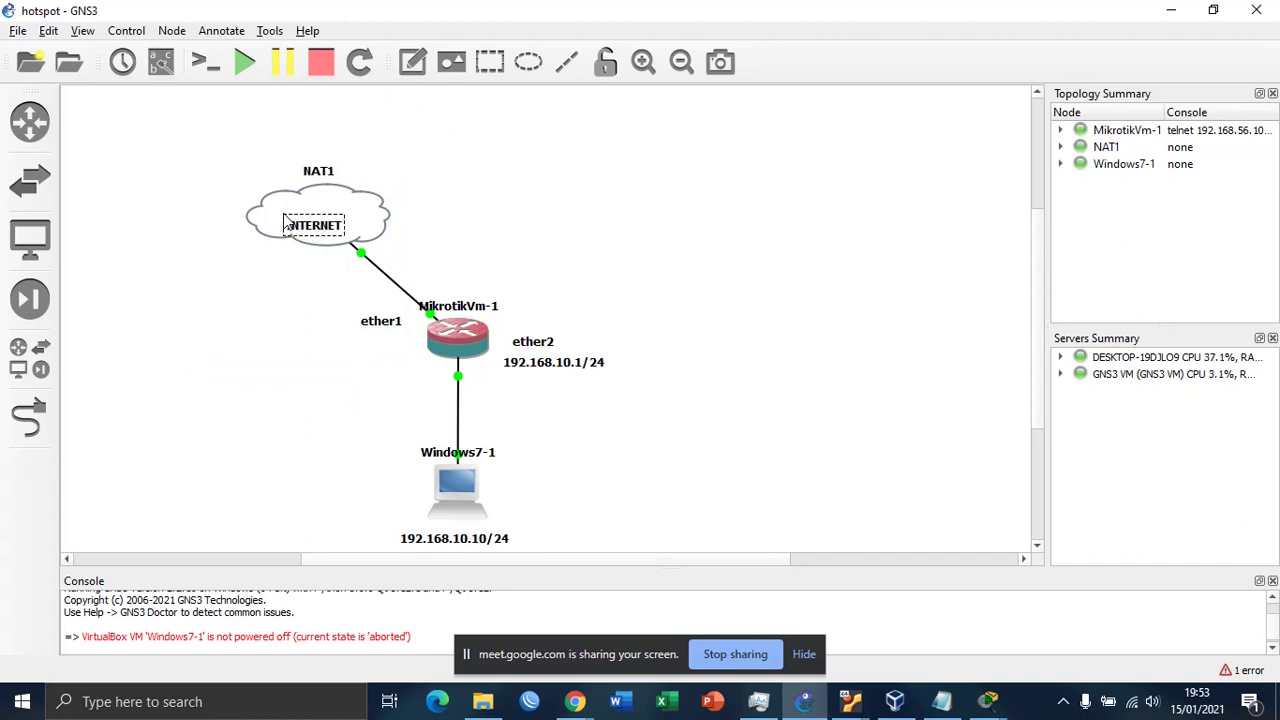
click(603, 220)
drag(322, 226, 323, 213)
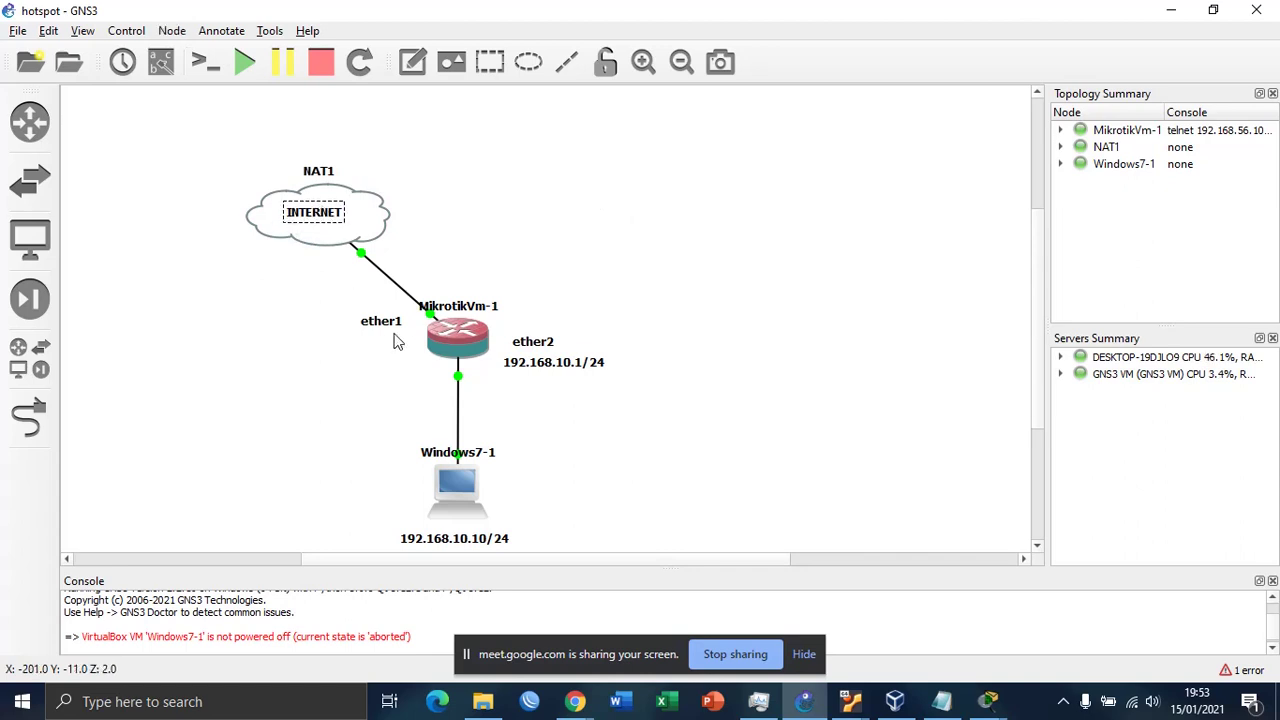
Shift the ether1 label up and reposition the ether2 and 192.168.10.1/24 labels near the router
drag(381, 323, 380, 315)
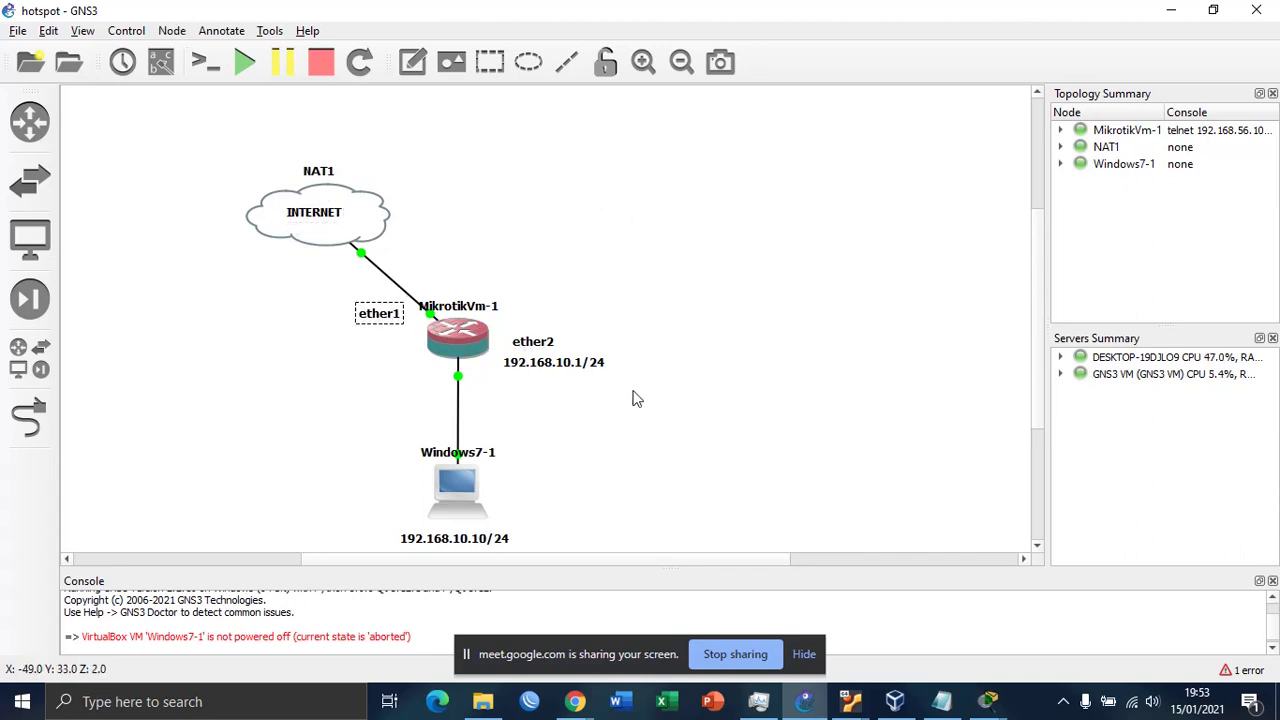
drag(633, 392, 517, 372)
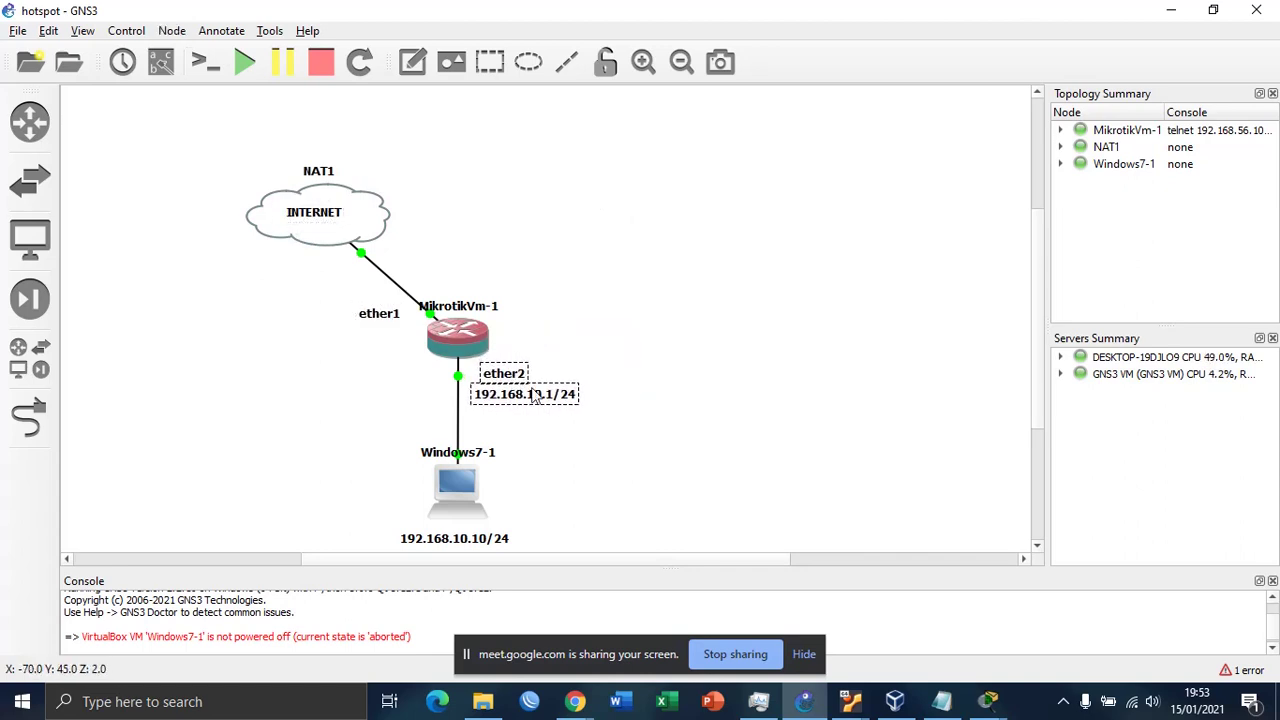
scroll(614, 427, down, 1)
click(616, 426)
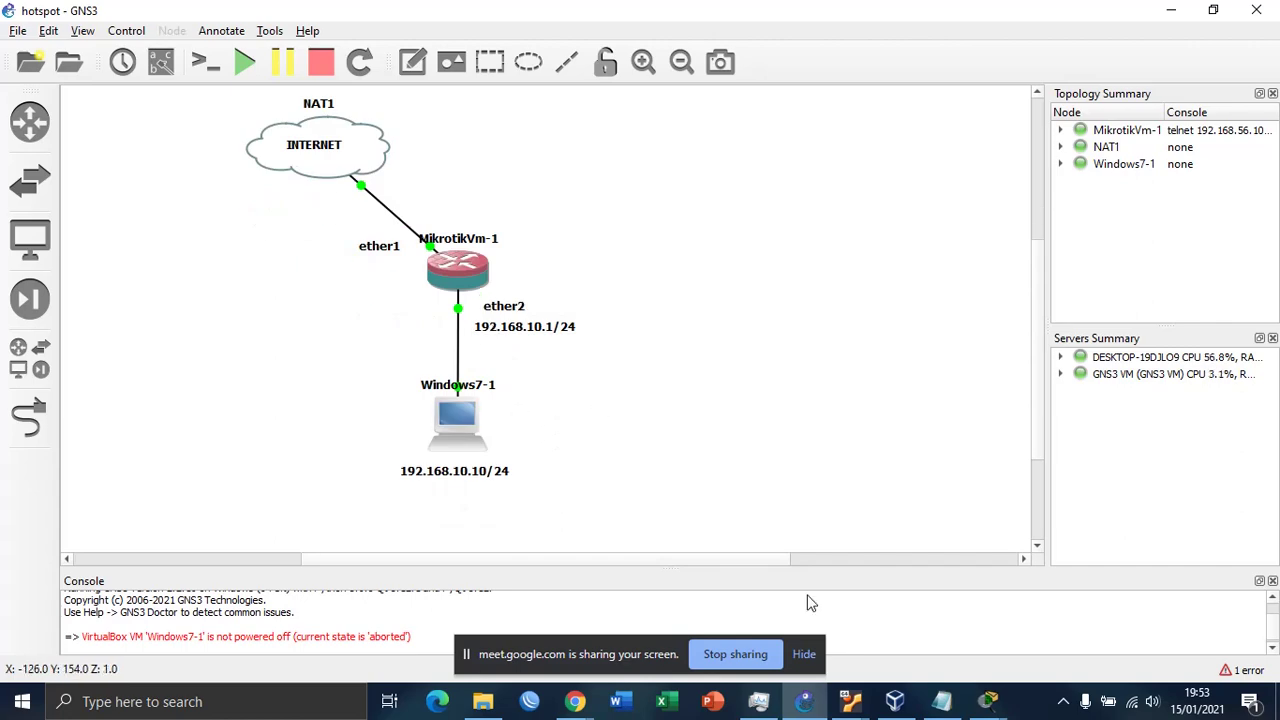
scroll(713, 360, up, 1)
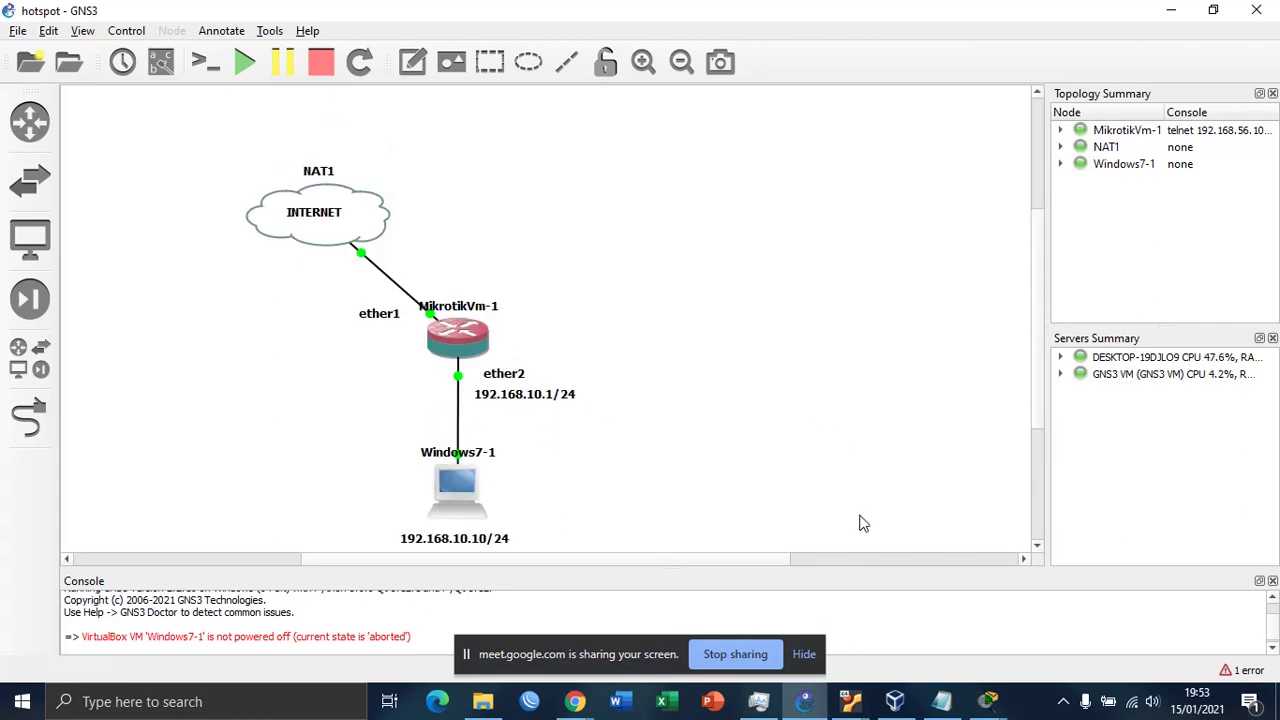
Minimize GNS3, restore the Windows 7 VM, and allow WinBox to run past the security warning
click(1171, 10)
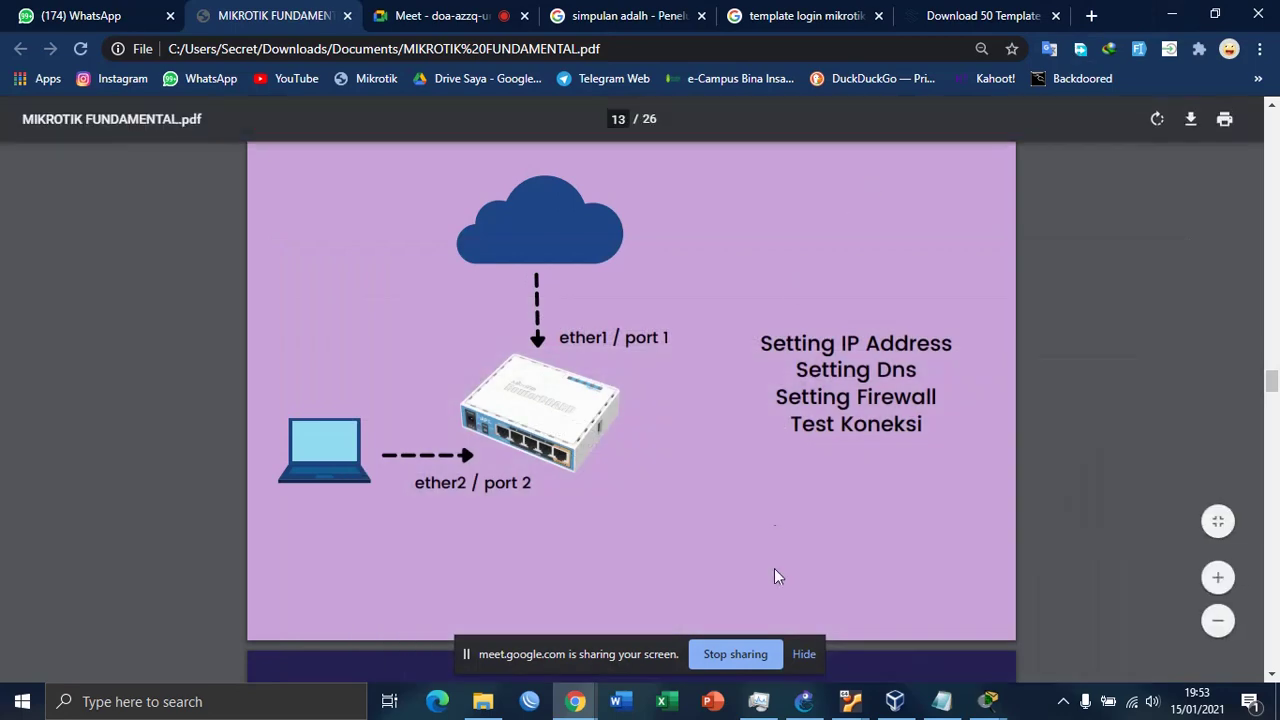
mouse_move(888, 701)
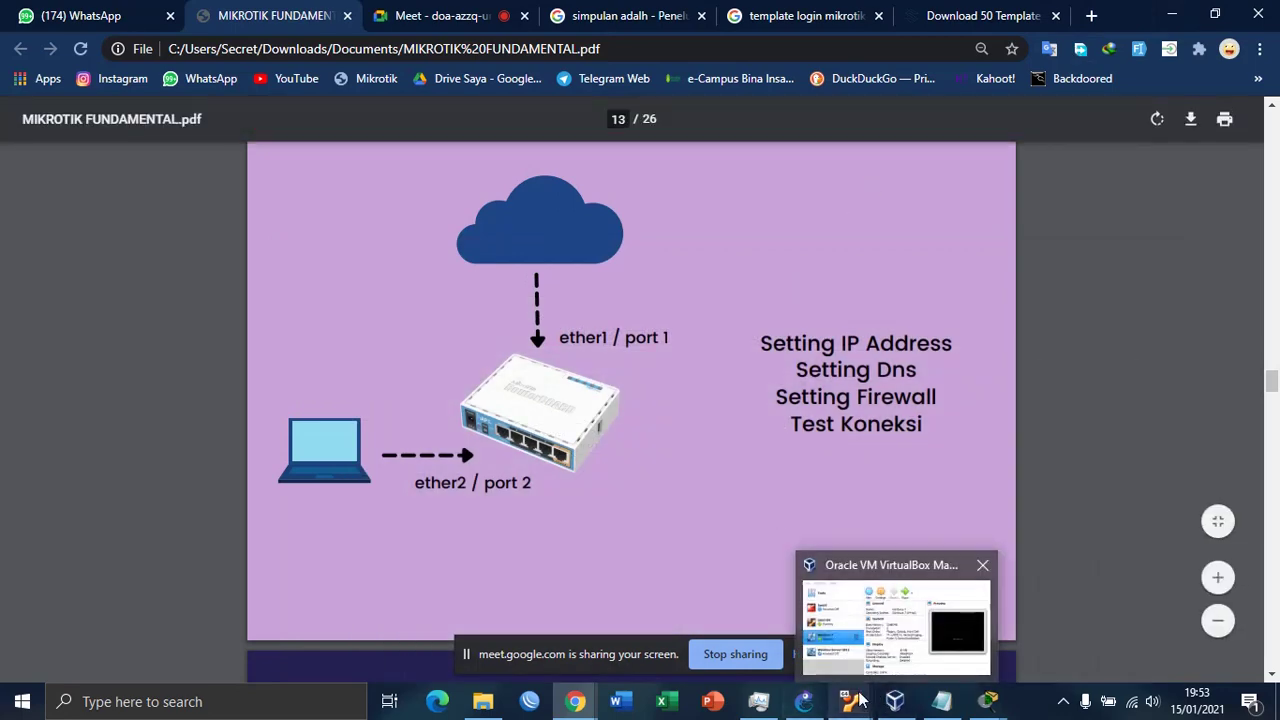
click(913, 655)
click(714, 365)
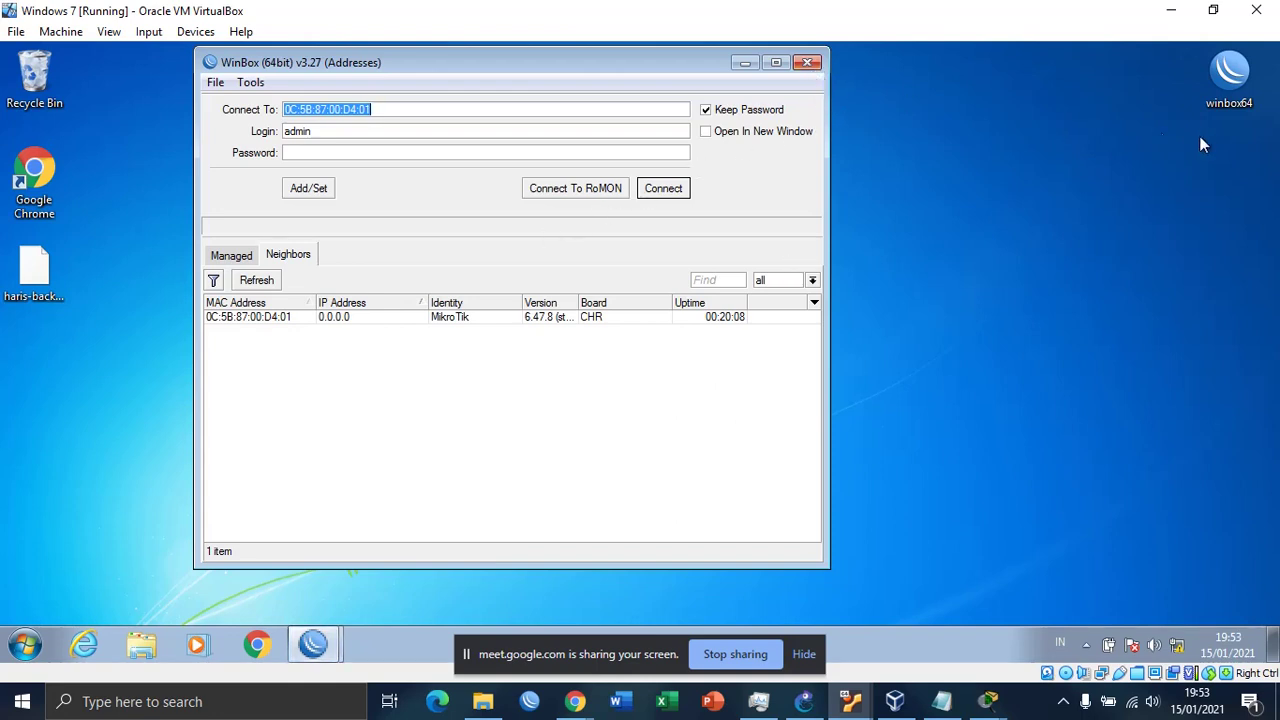
mouse_move(1230, 84)
mouse_down()
mouse_move(908, 270)
mouse_move(1149, 142)
mouse_move(1208, 77)
mouse_up()
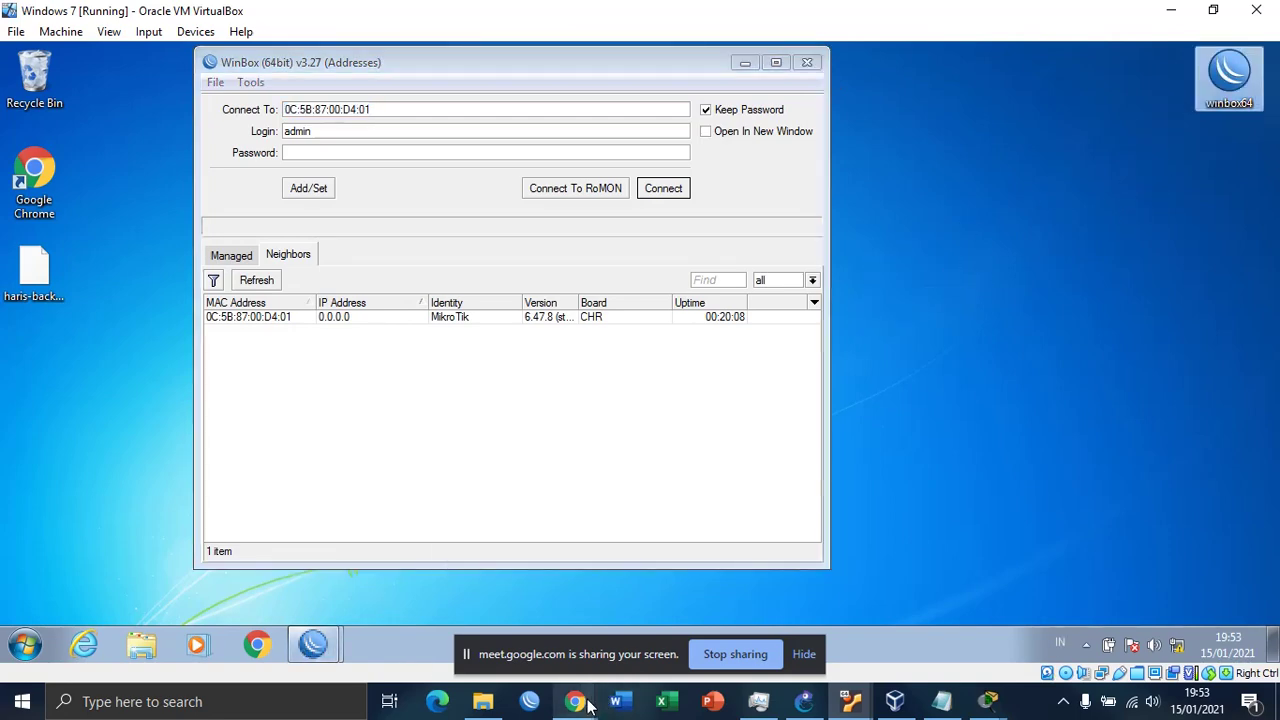
Bring Chrome forward and search Google for 'mikrotik.com'
mouse_move(575, 700)
click(517, 645)
click(983, 16)
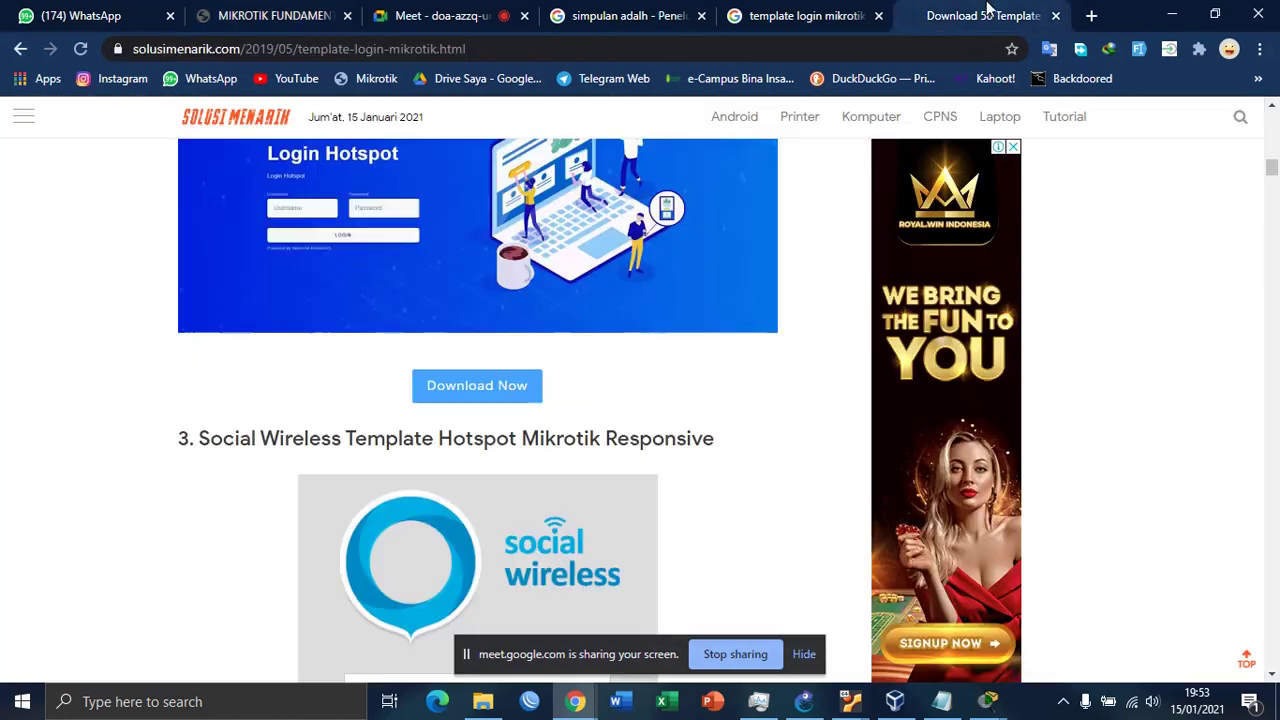
click(790, 16)
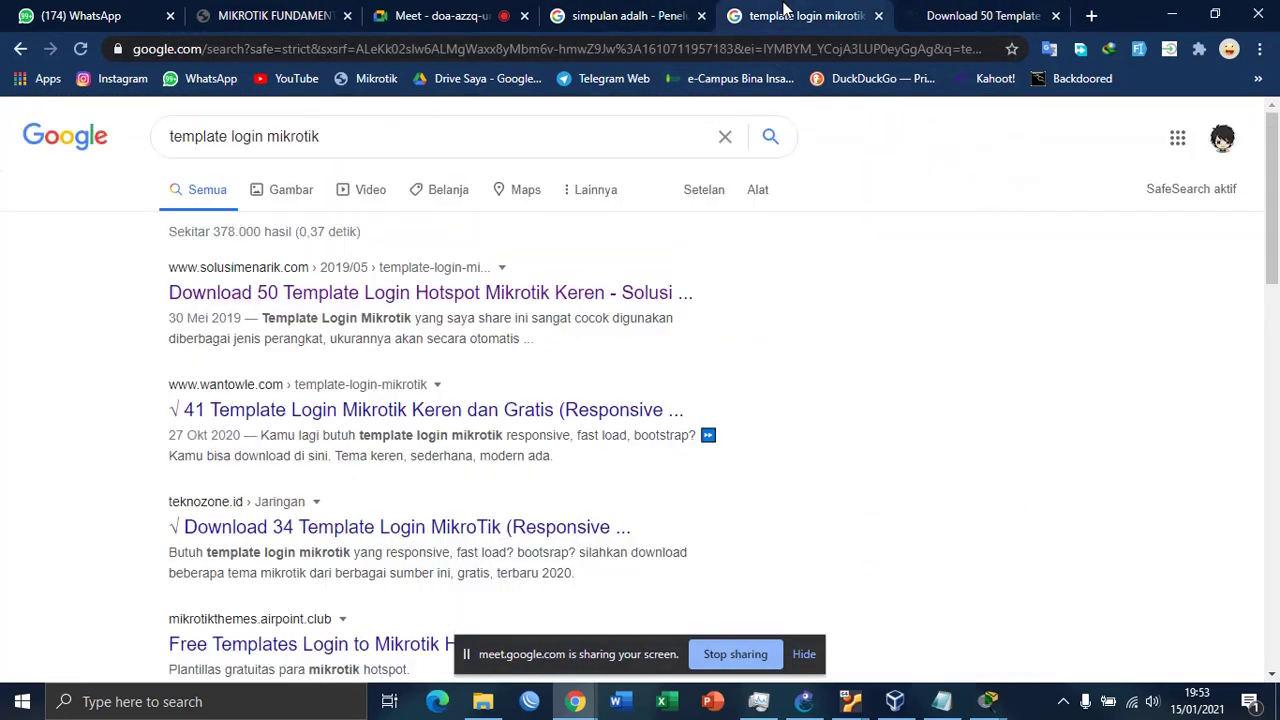
drag(509, 138, 5, 152)
text(mikrotik)
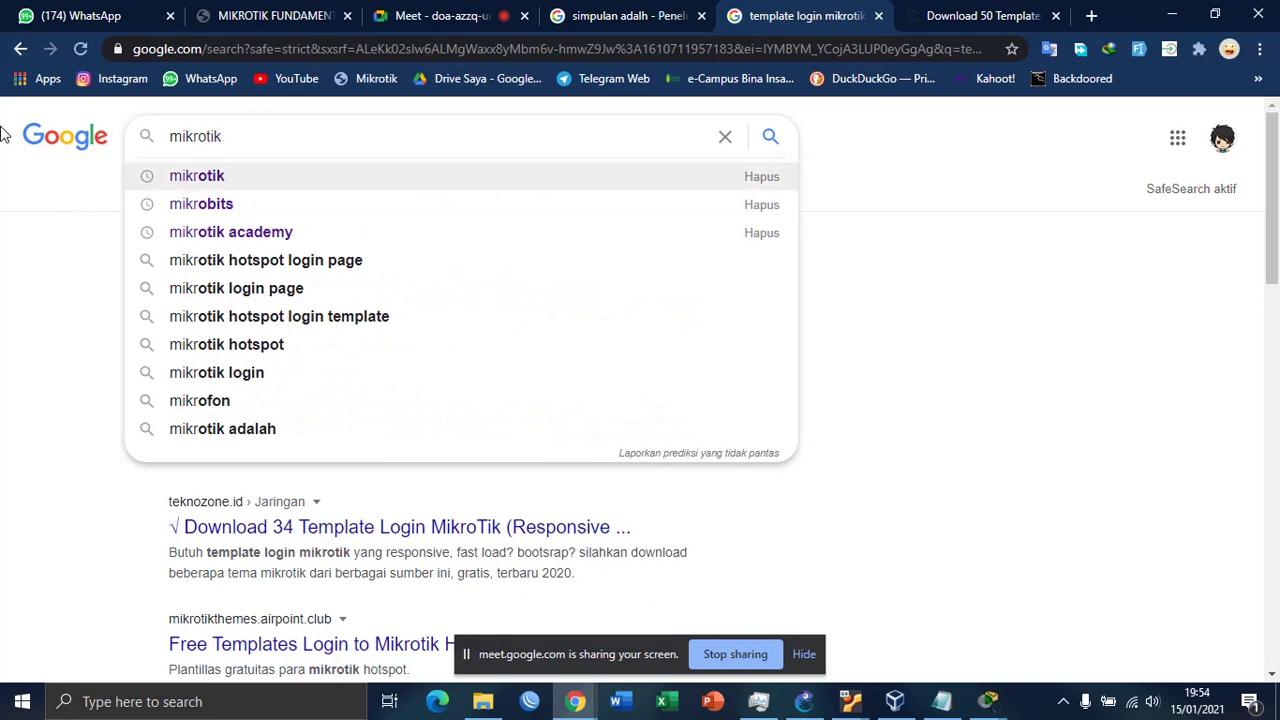
text(.com)
key(Return)
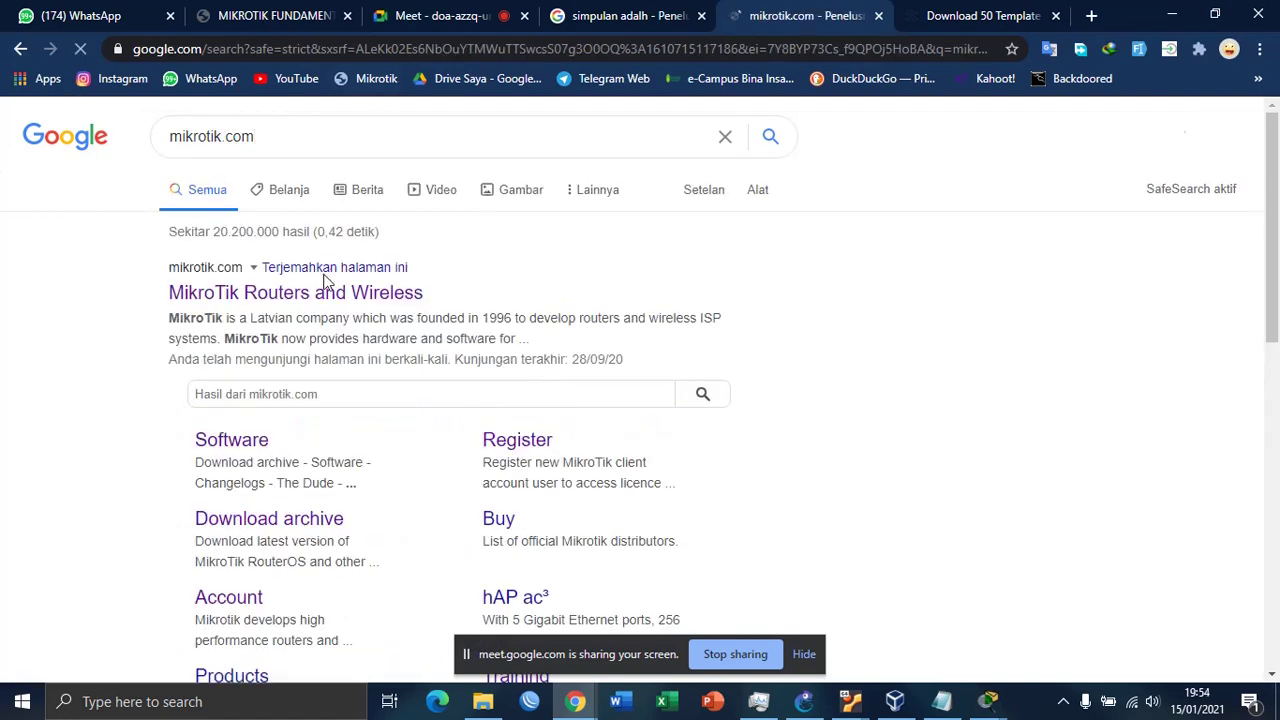
Open the MikroTik site's Software page and expand the WinBox 3.27 64-bit and 32-bit downloads
click(316, 296)
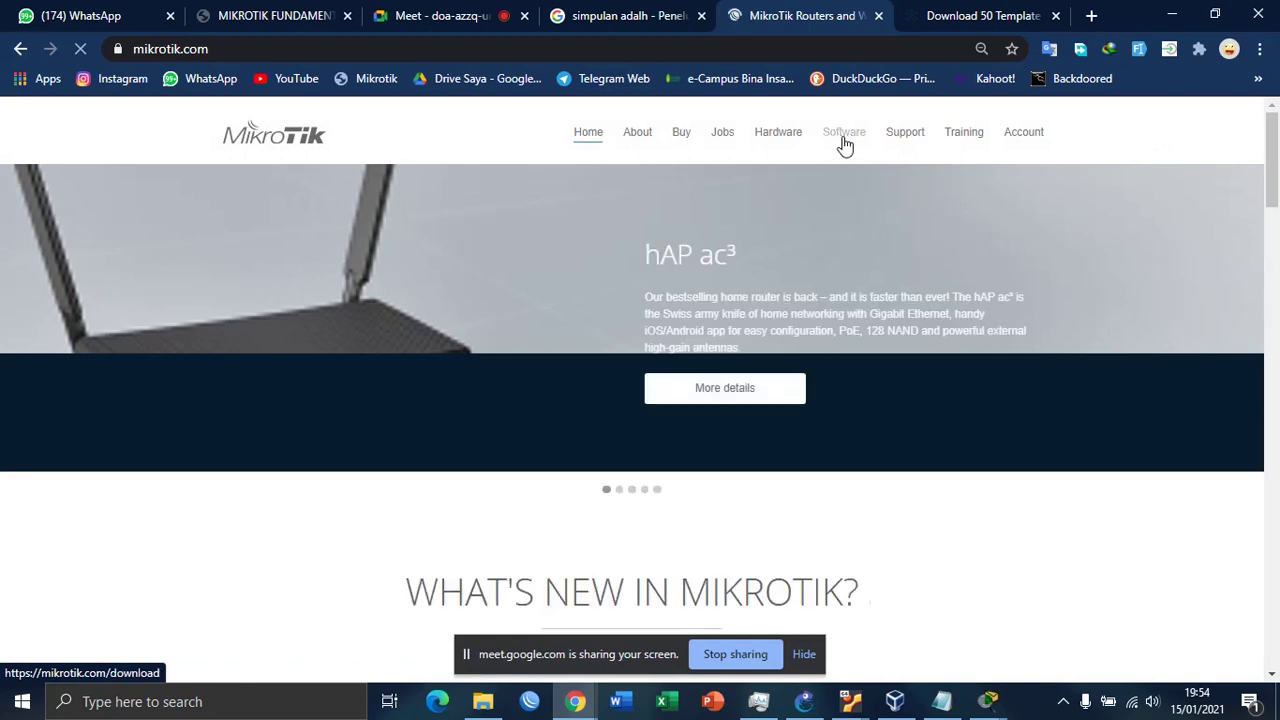
click(845, 145)
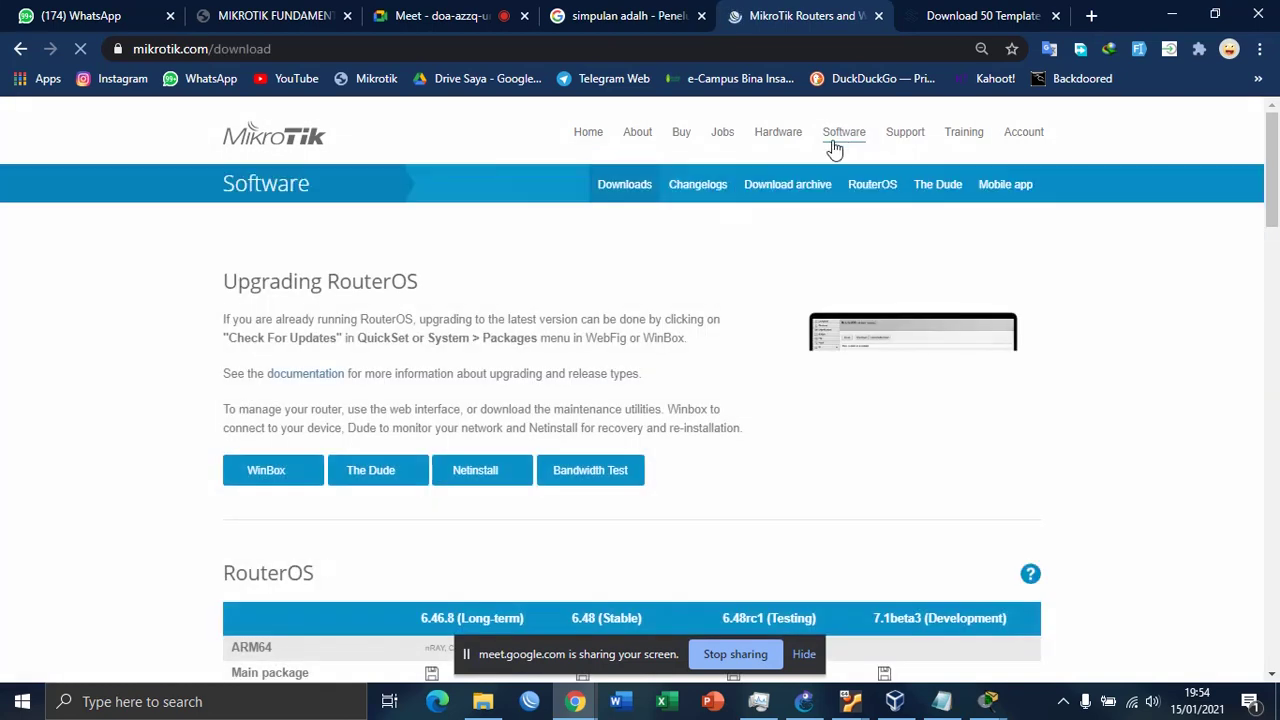
scroll(287, 472, down, 1)
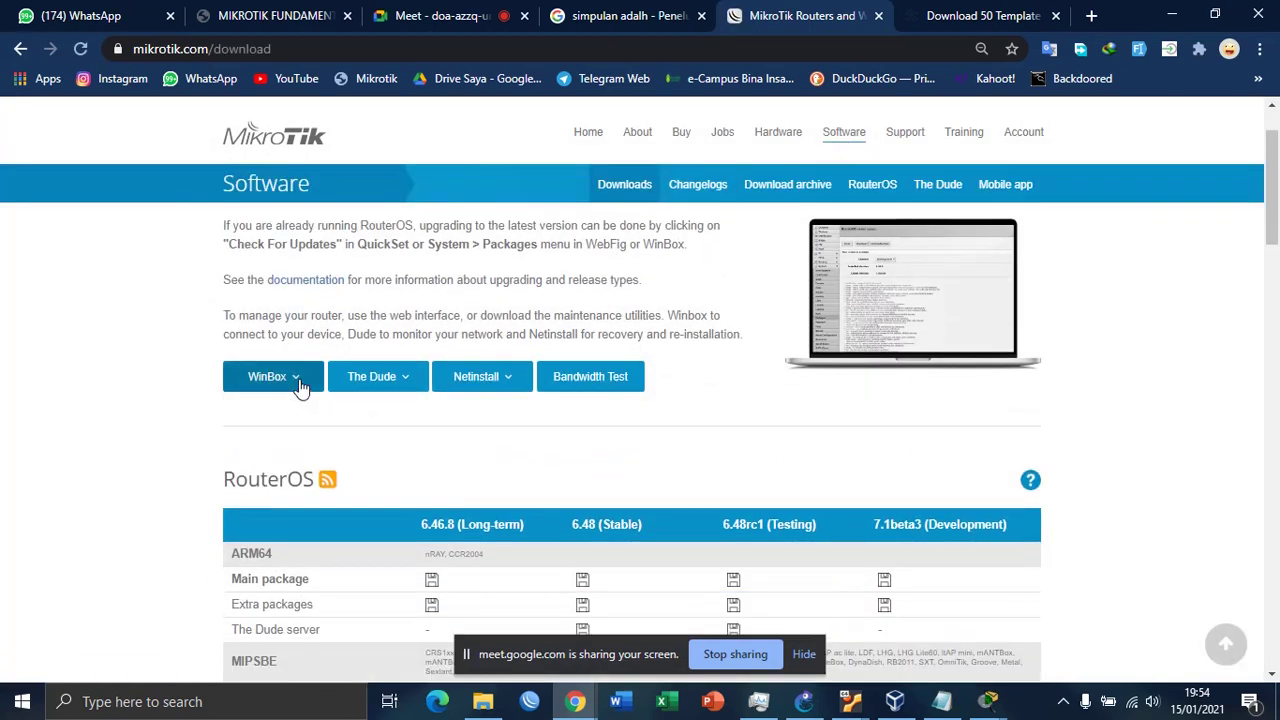
click(297, 379)
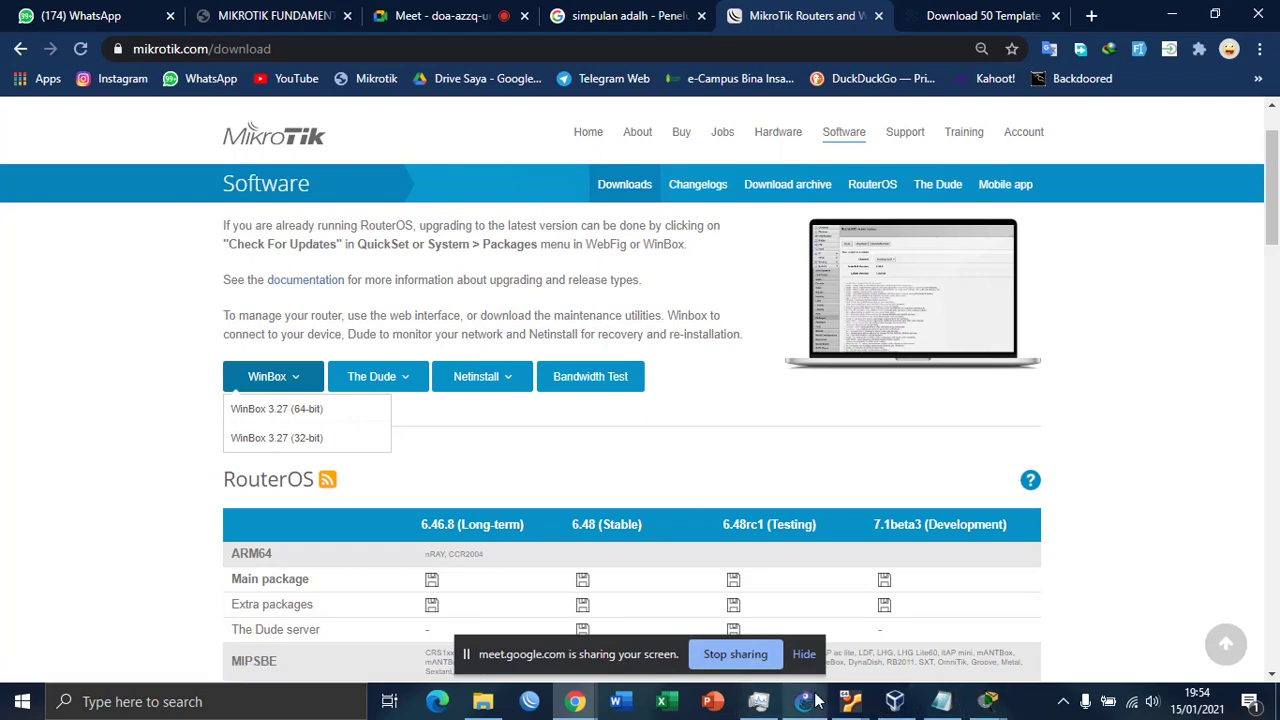
In WinBox Neighbors, select the MikroTik CHR router's MAC address and connect as admin
mouse_move(893, 708)
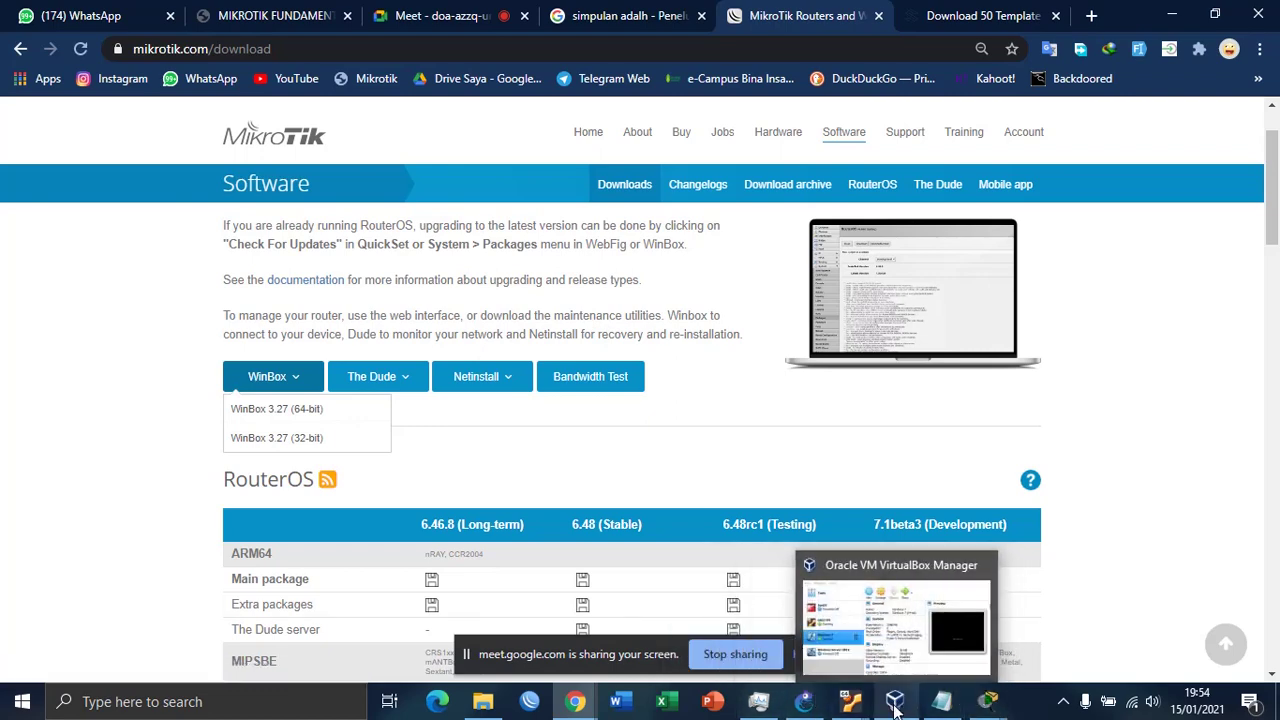
mouse_move(848, 705)
click(1100, 670)
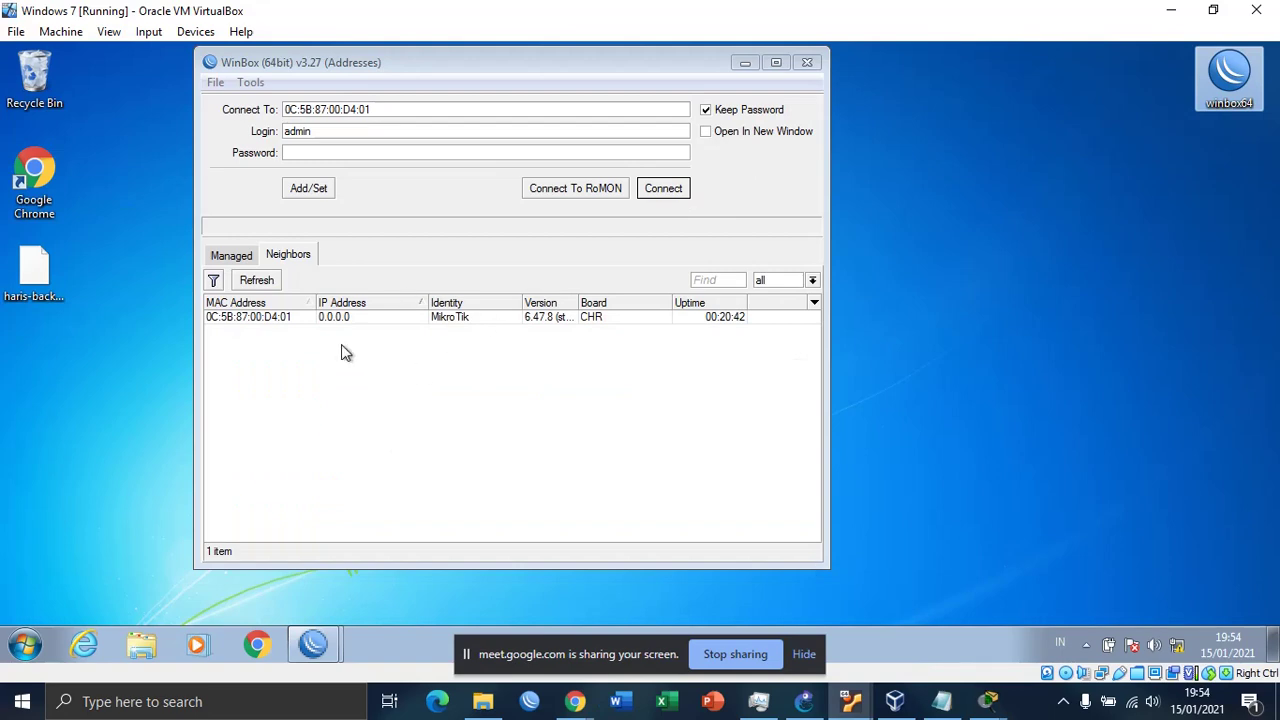
drag(363, 66, 391, 86)
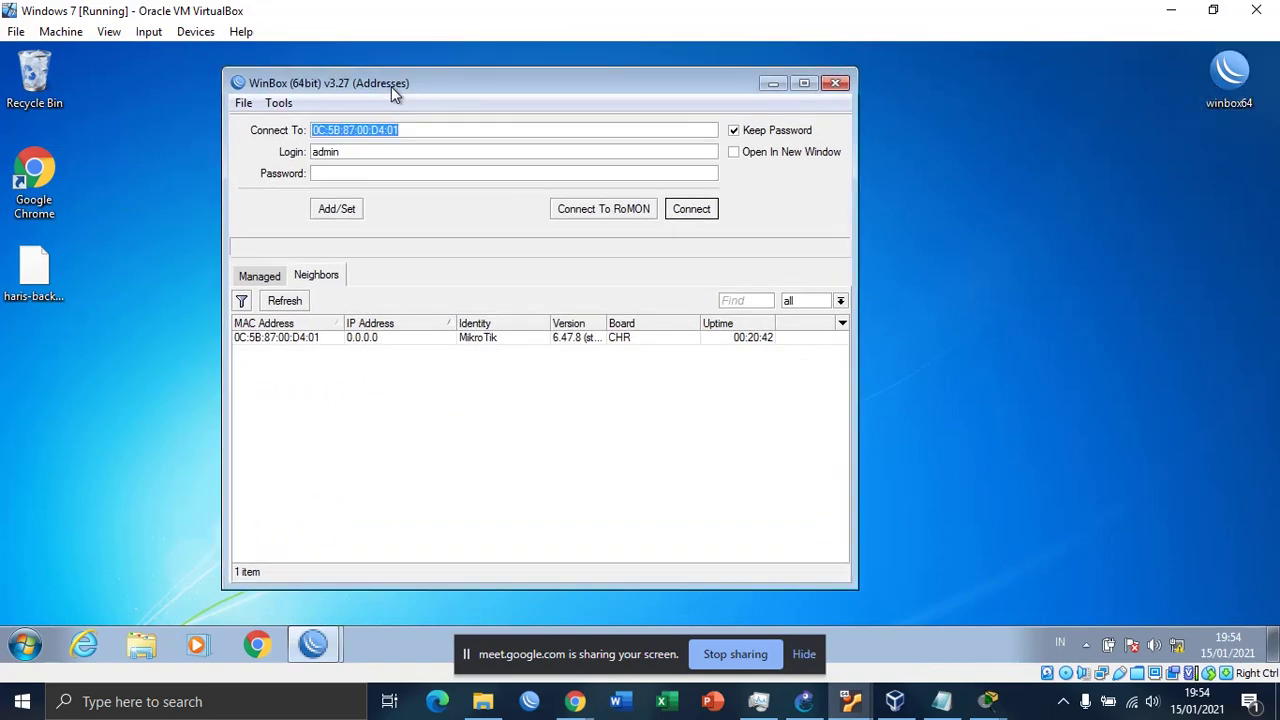
click(281, 341)
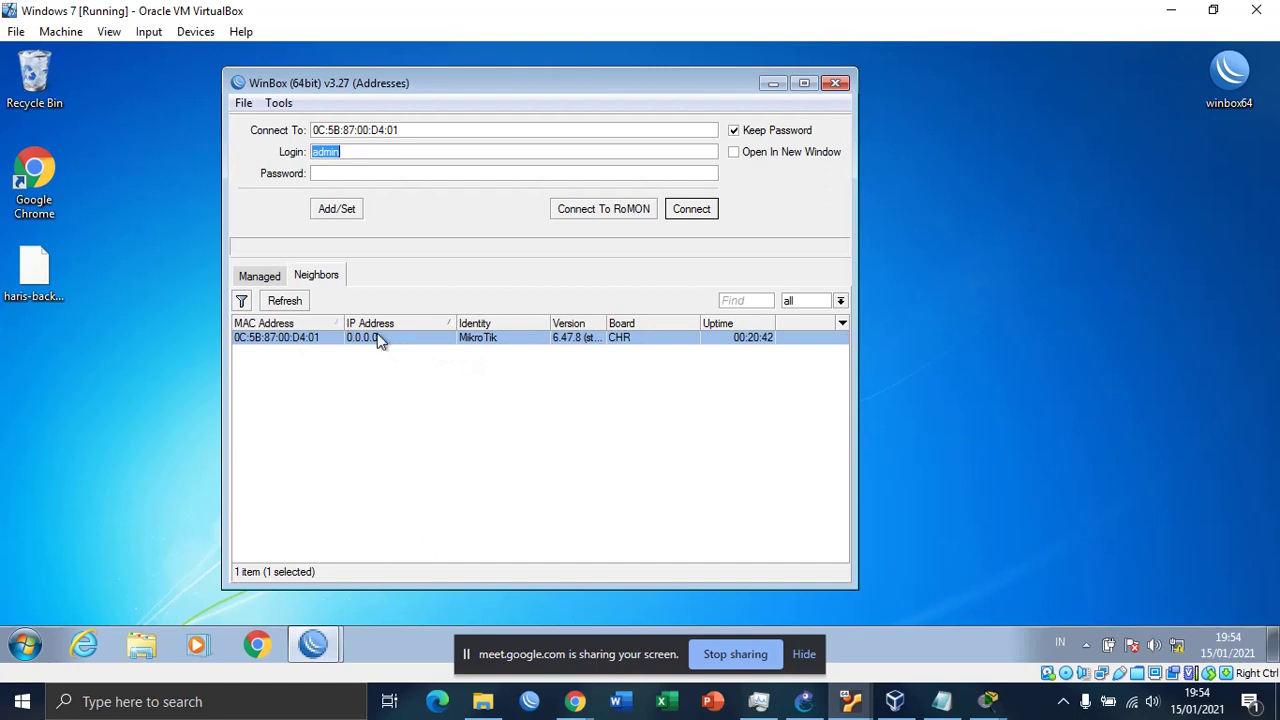
click(296, 338)
click(300, 338)
click(691, 208)
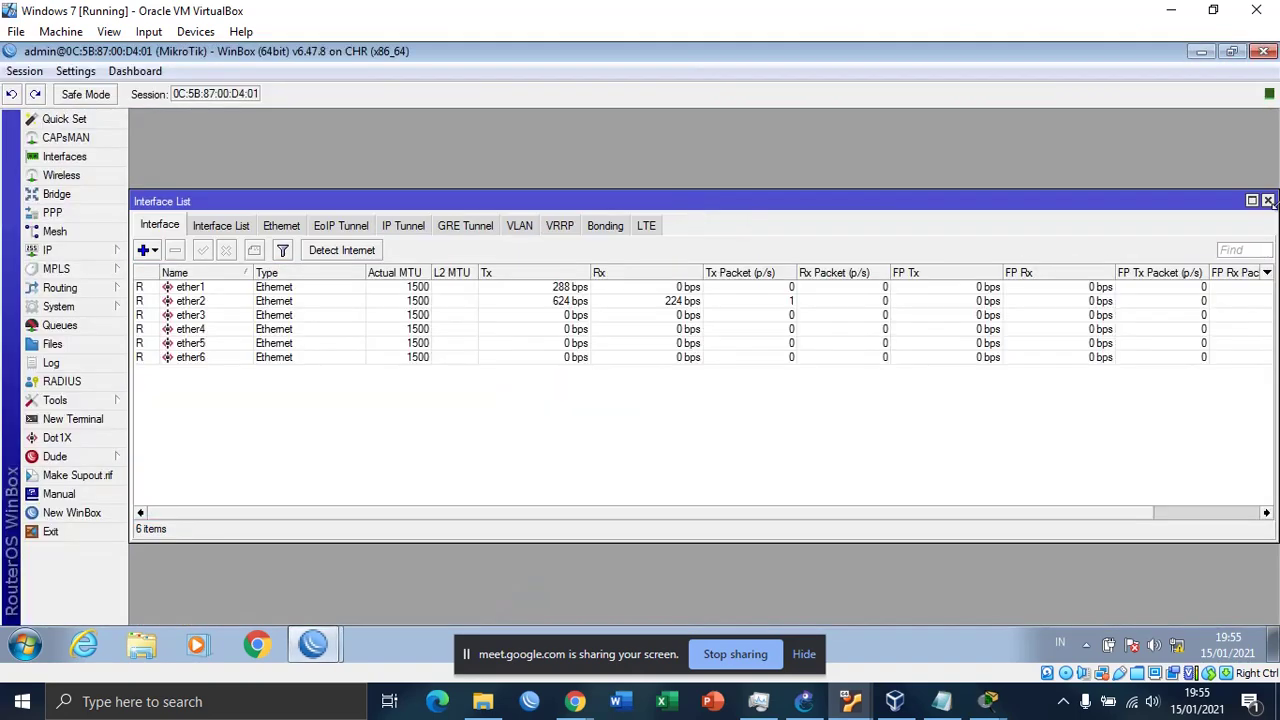
Close the Interface List, apply Settings > Zoom In, and return to the GNS3 hotspot topology
click(1268, 201)
click(75, 71)
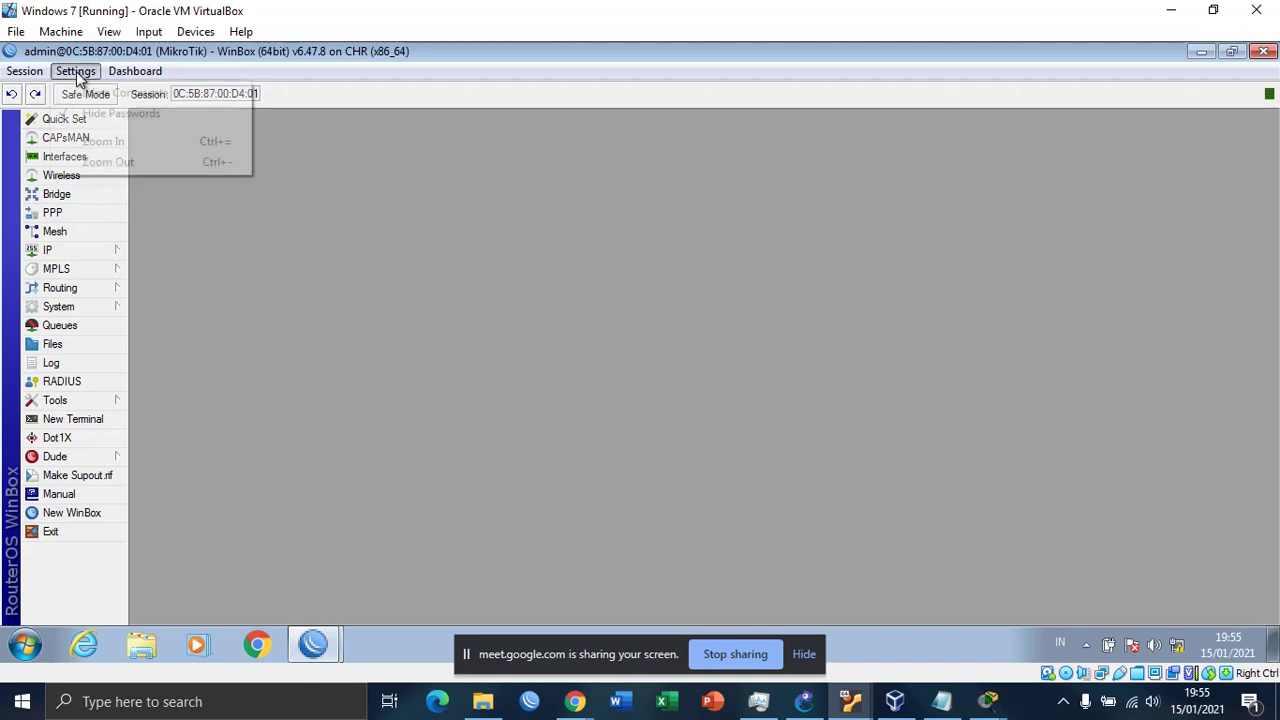
click(128, 140)
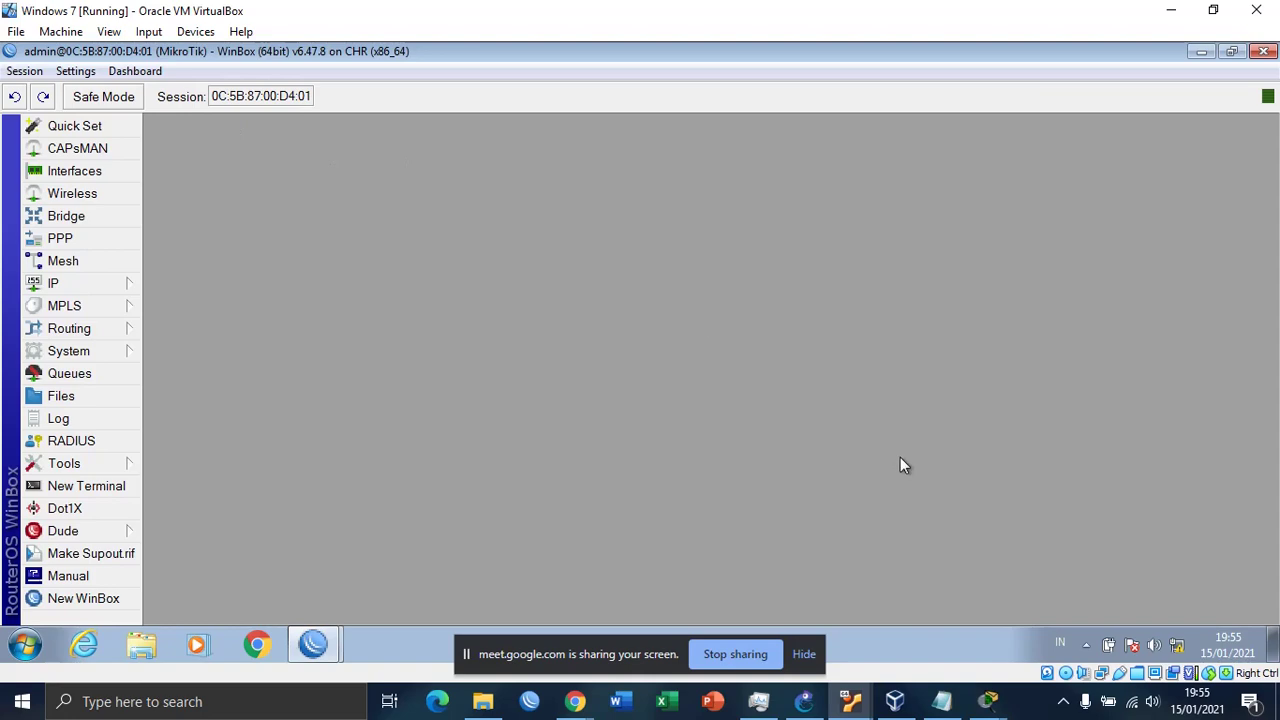
mouse_move(804, 700)
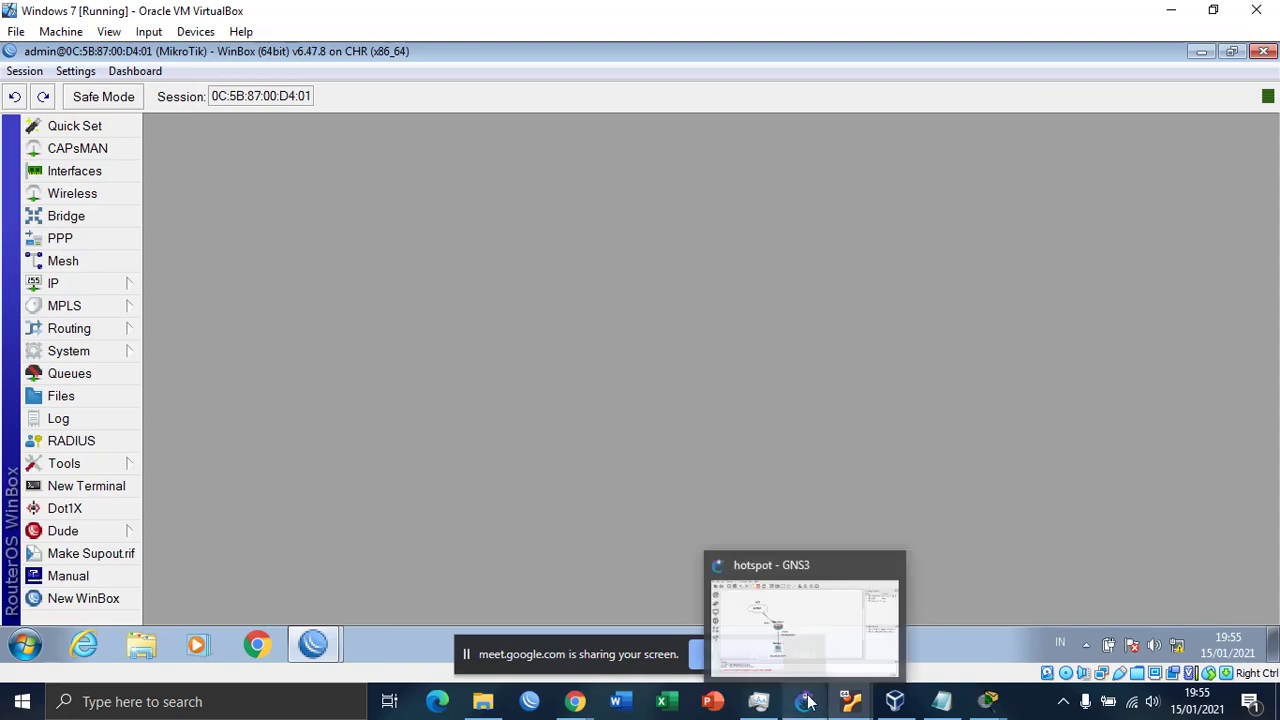
click(794, 649)
scroll(403, 513, down, 1)
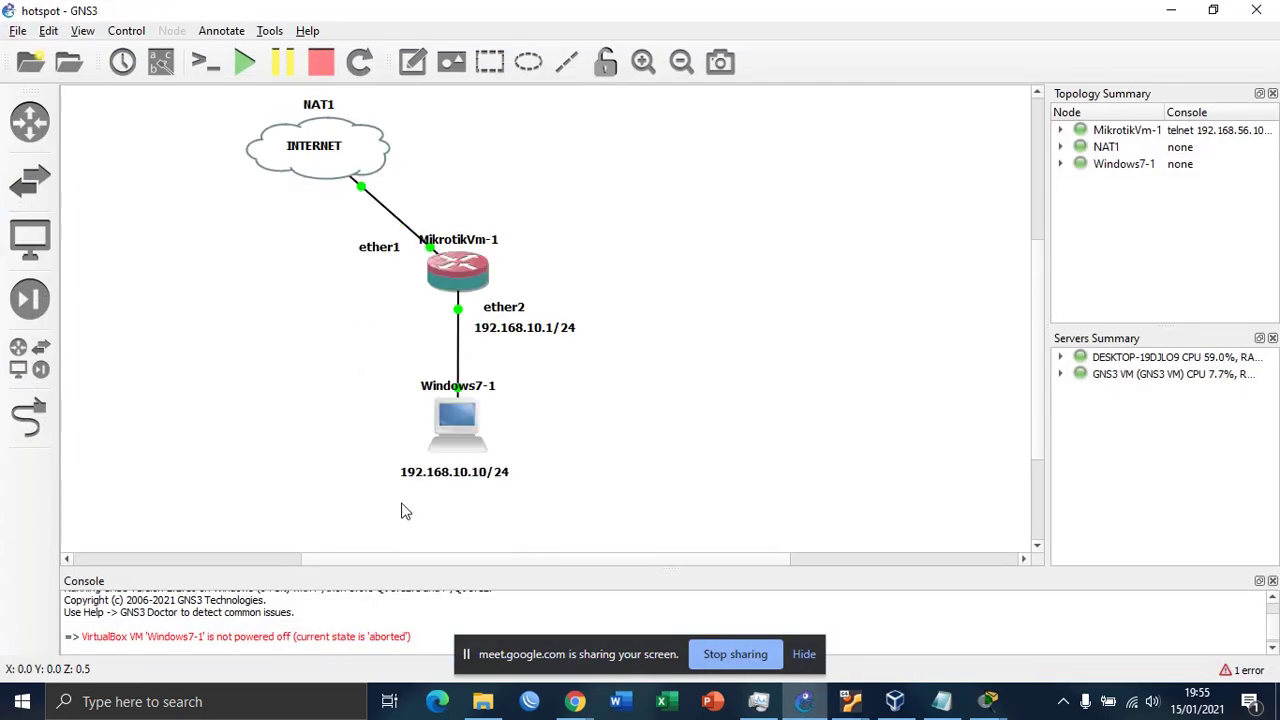
drag(455, 565, 408, 561)
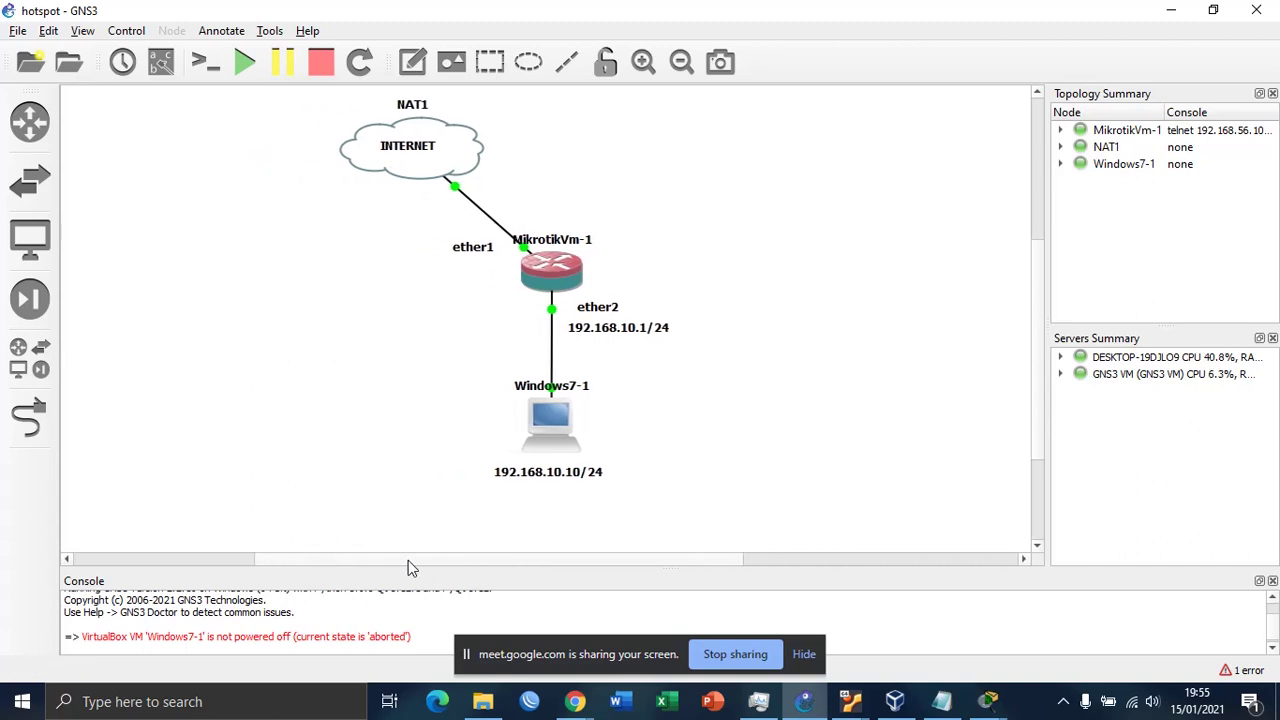
scroll(715, 480, up, 1)
scroll(715, 486, down, 1)
scroll(1041, 268, up, 1)
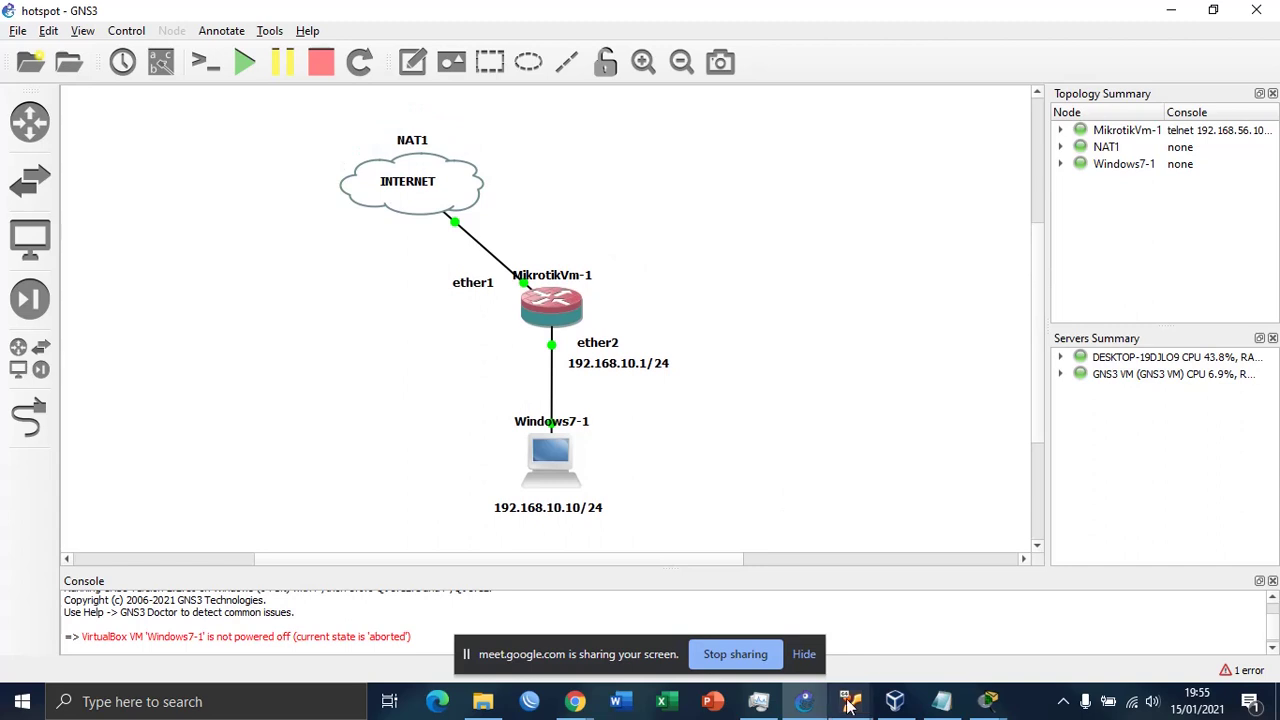
mouse_move(813, 707)
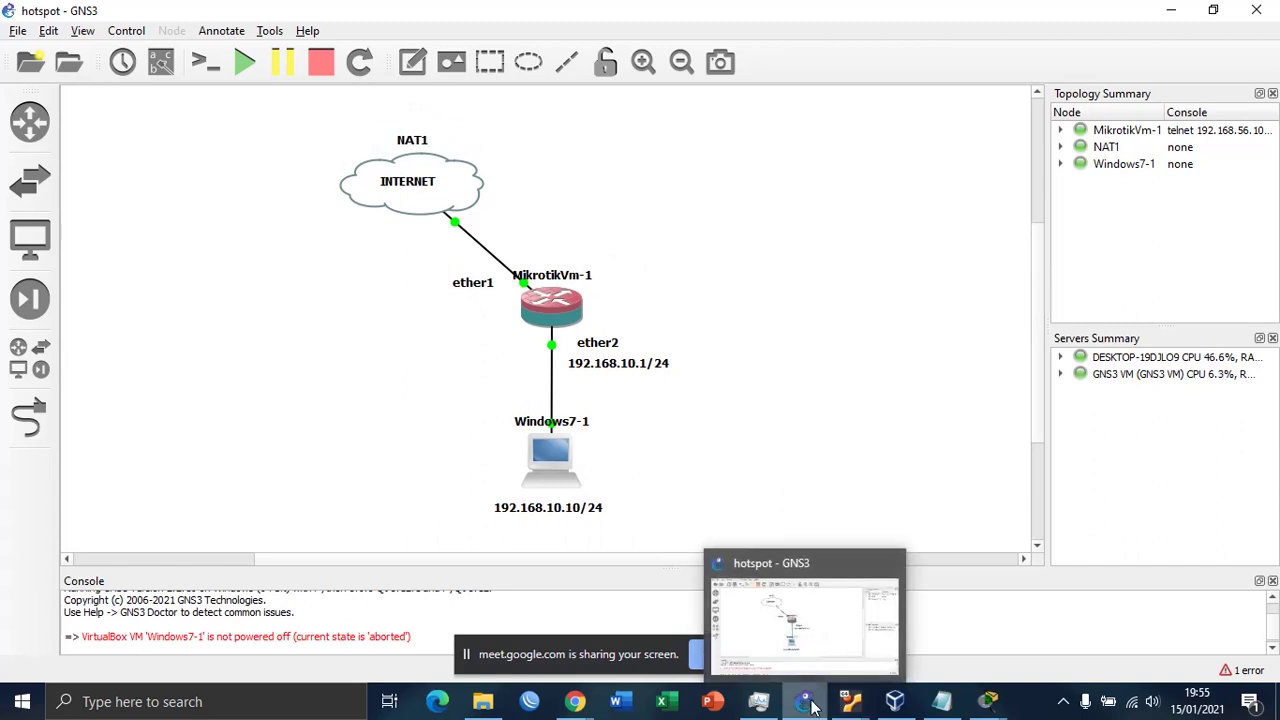
click(825, 640)
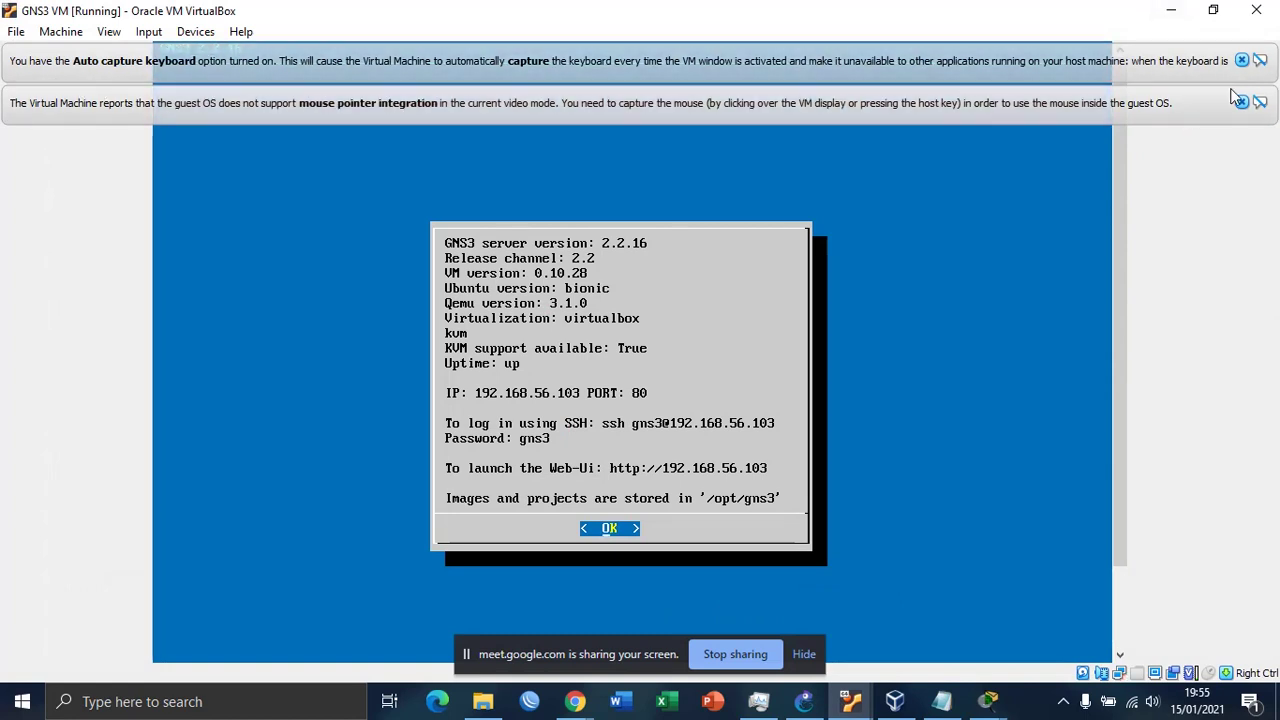
click(1241, 60)
click(1241, 60)
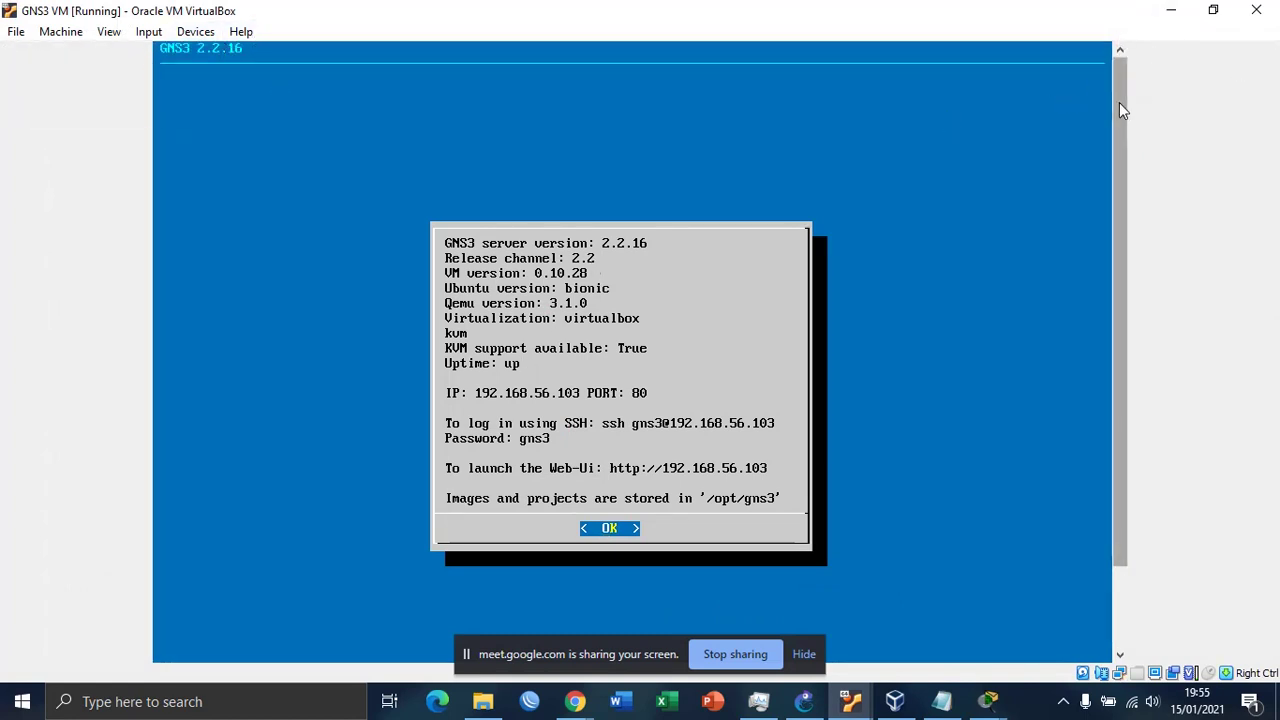
drag(1119, 102, 1174, 66)
click(1171, 10)
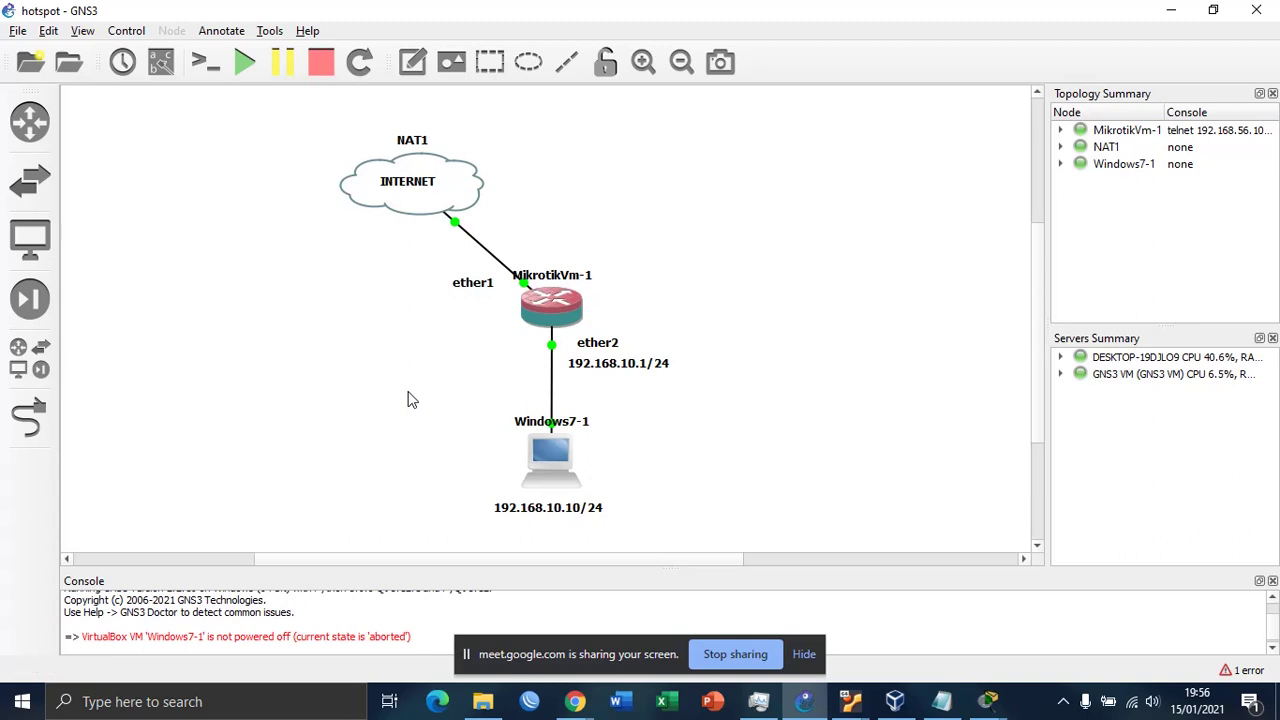
drag(670, 533, 490, 462)
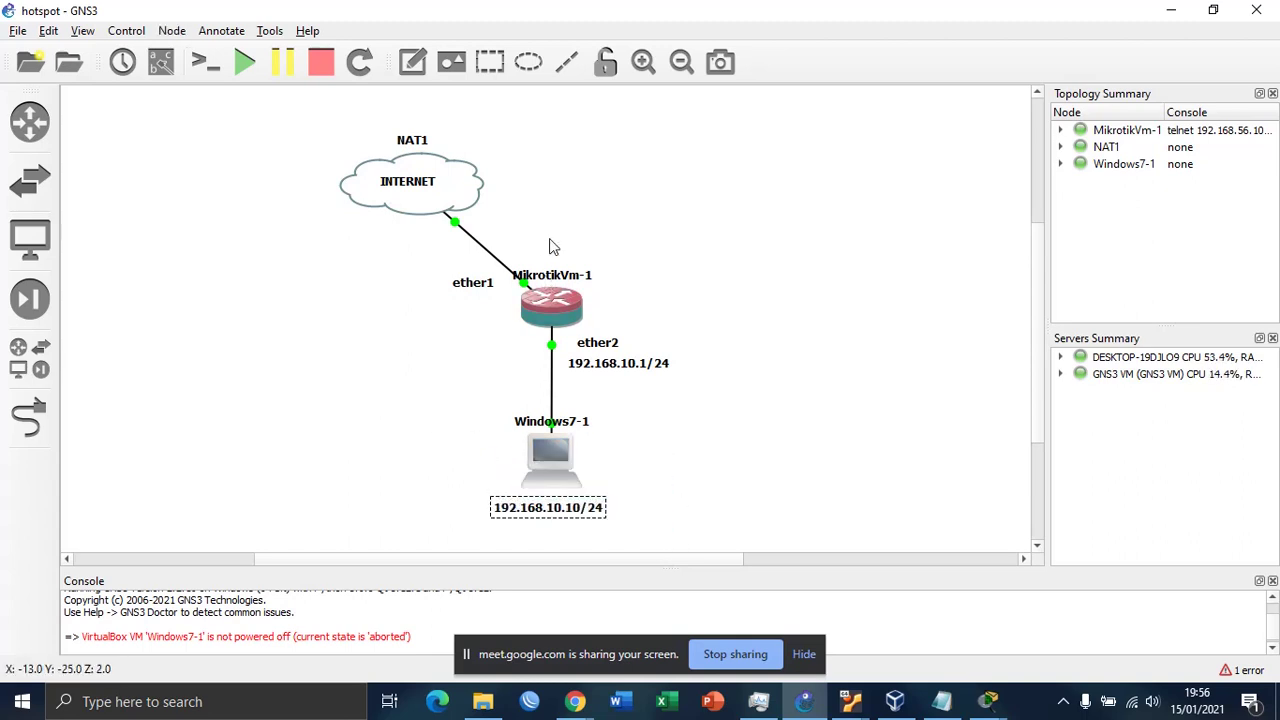
drag(560, 208, 652, 342)
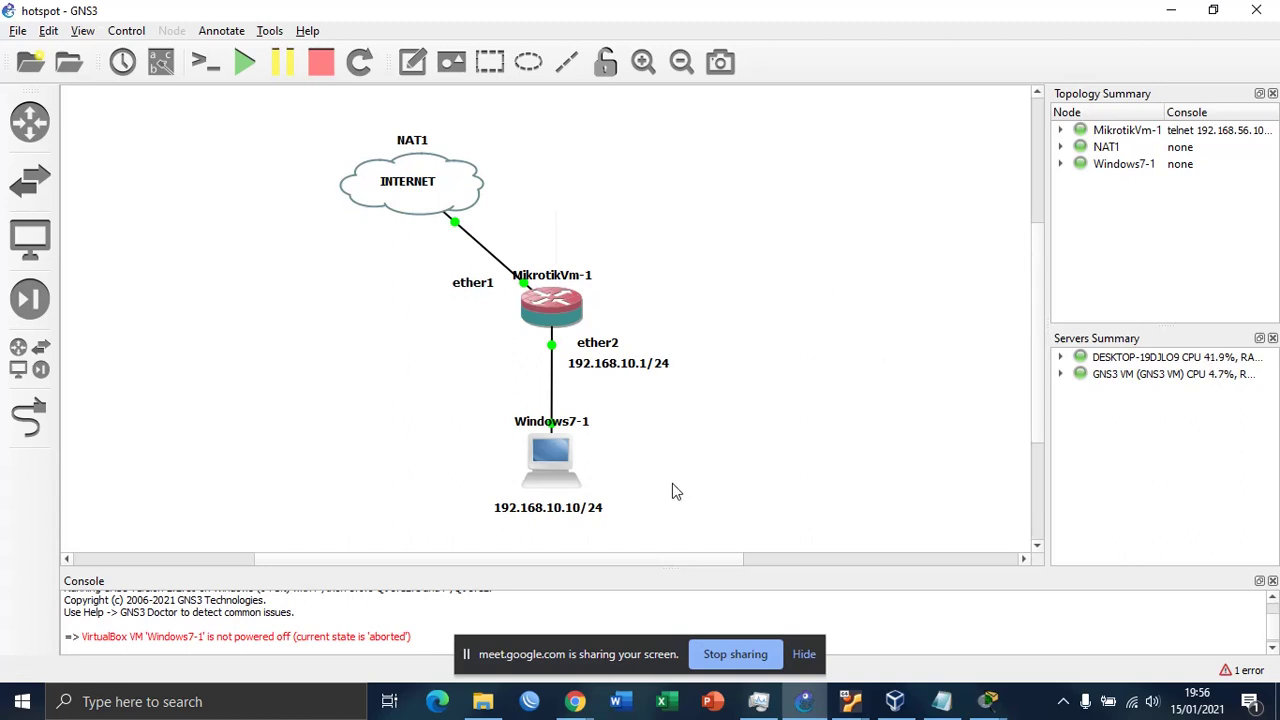
scroll(671, 477, down, 1)
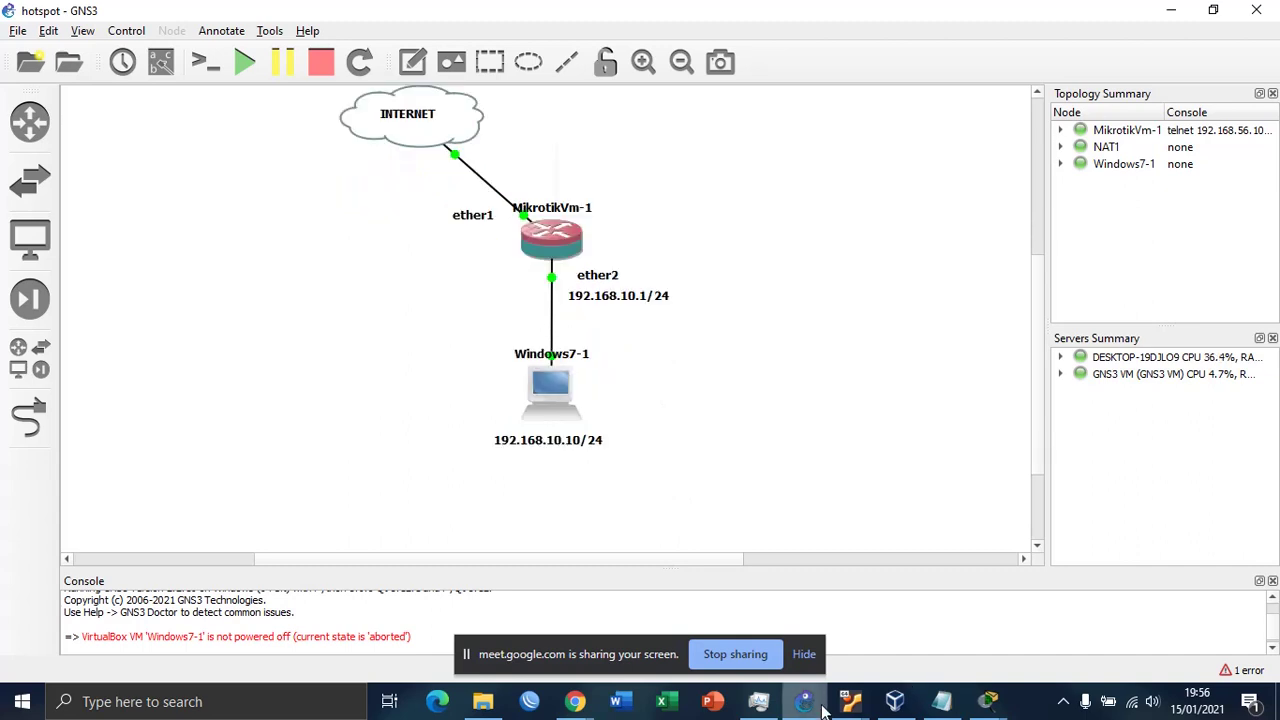
click(851, 701)
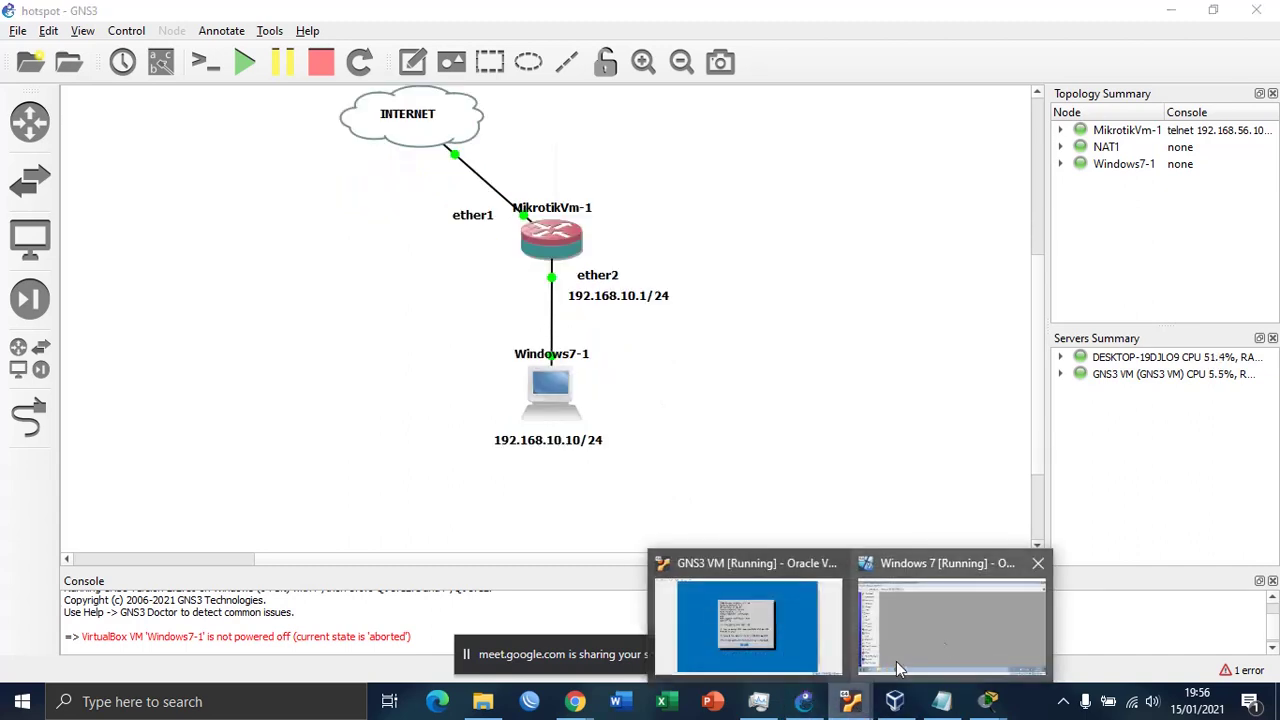
Bring Chrome forward and scroll the MIKROTIK FUNDAMENTAL PDF around page 14, Akses Mikrotik
click(897, 668)
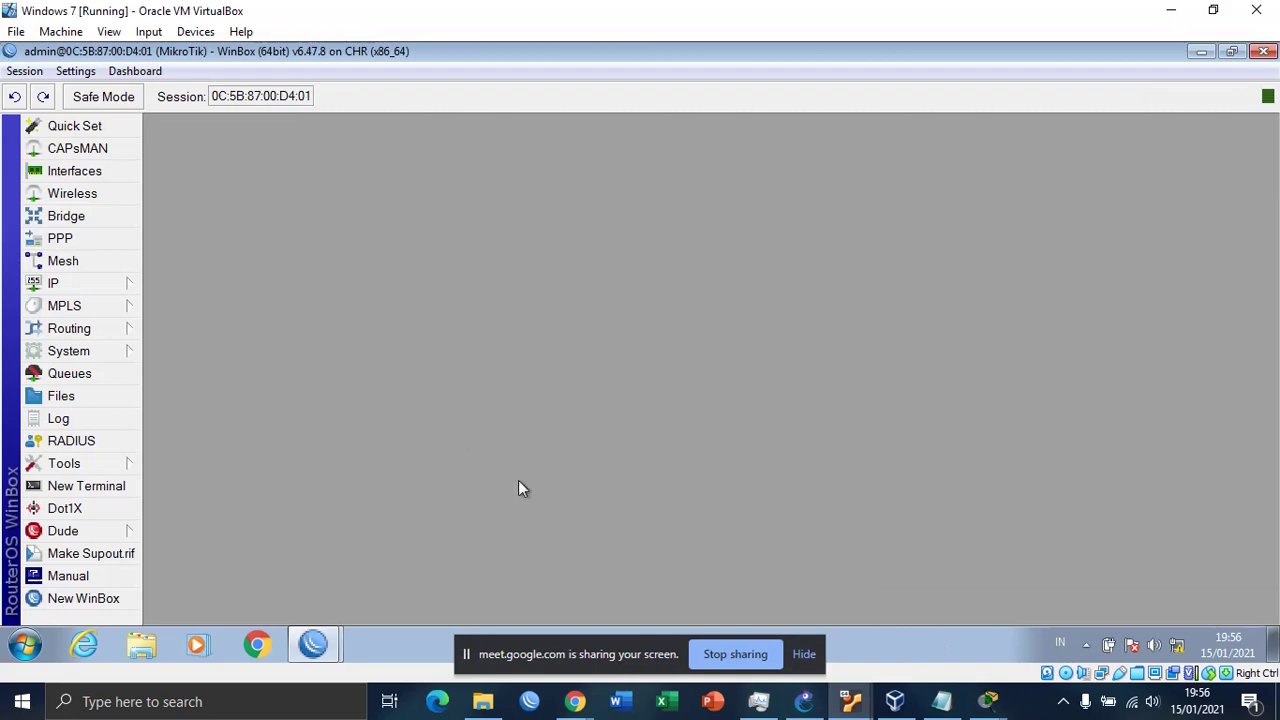
mouse_move(575, 701)
click(521, 600)
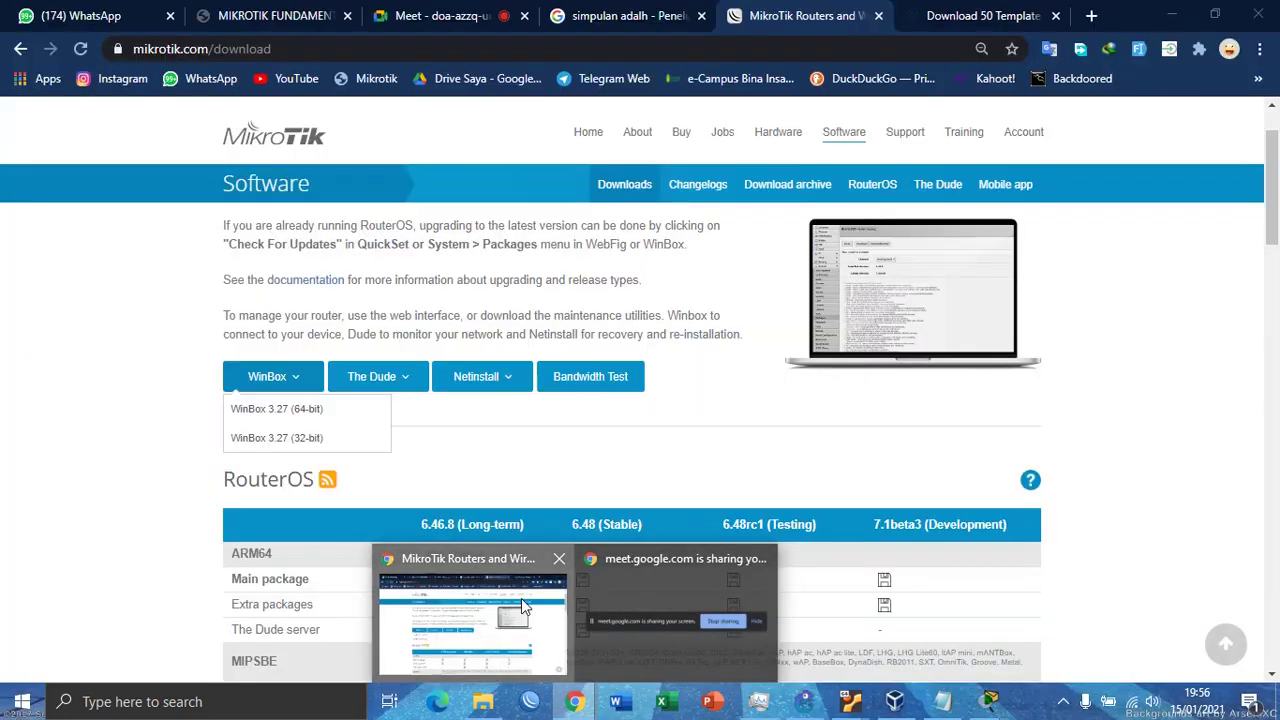
click(265, 16)
scroll(591, 410, down, 10)
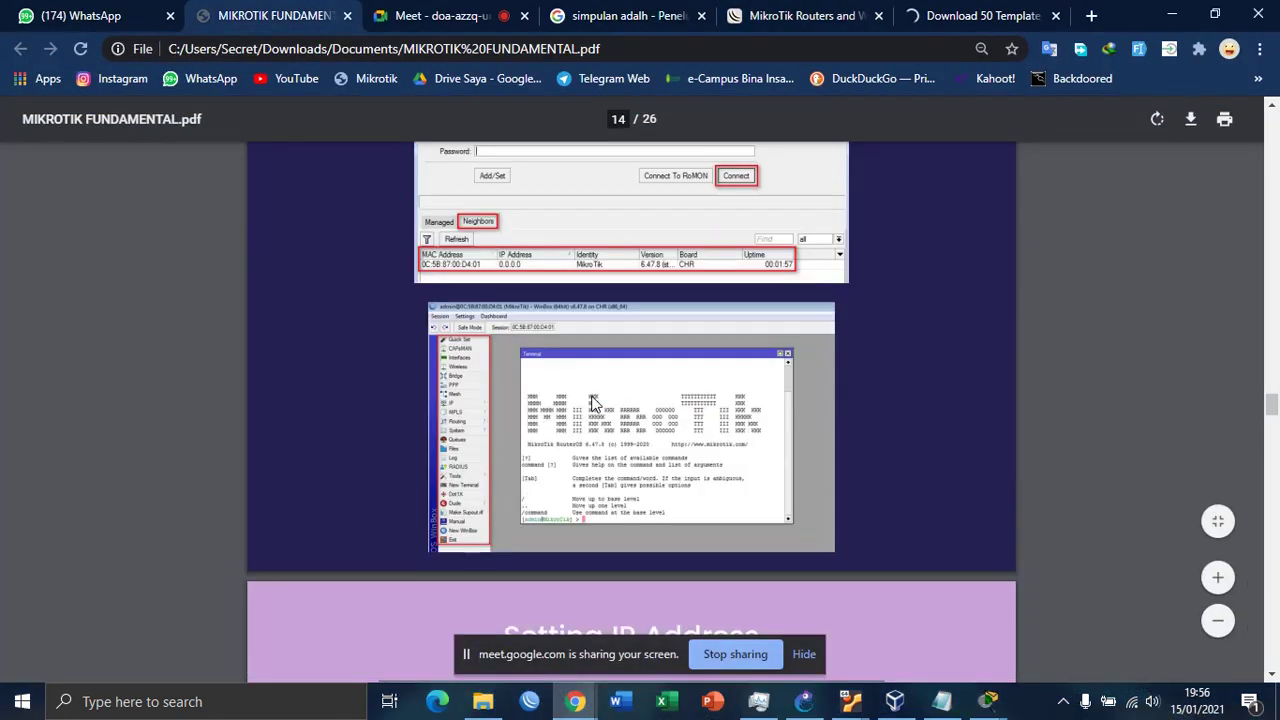
scroll(591, 403, up, 1)
scroll(700, 446, down, 5)
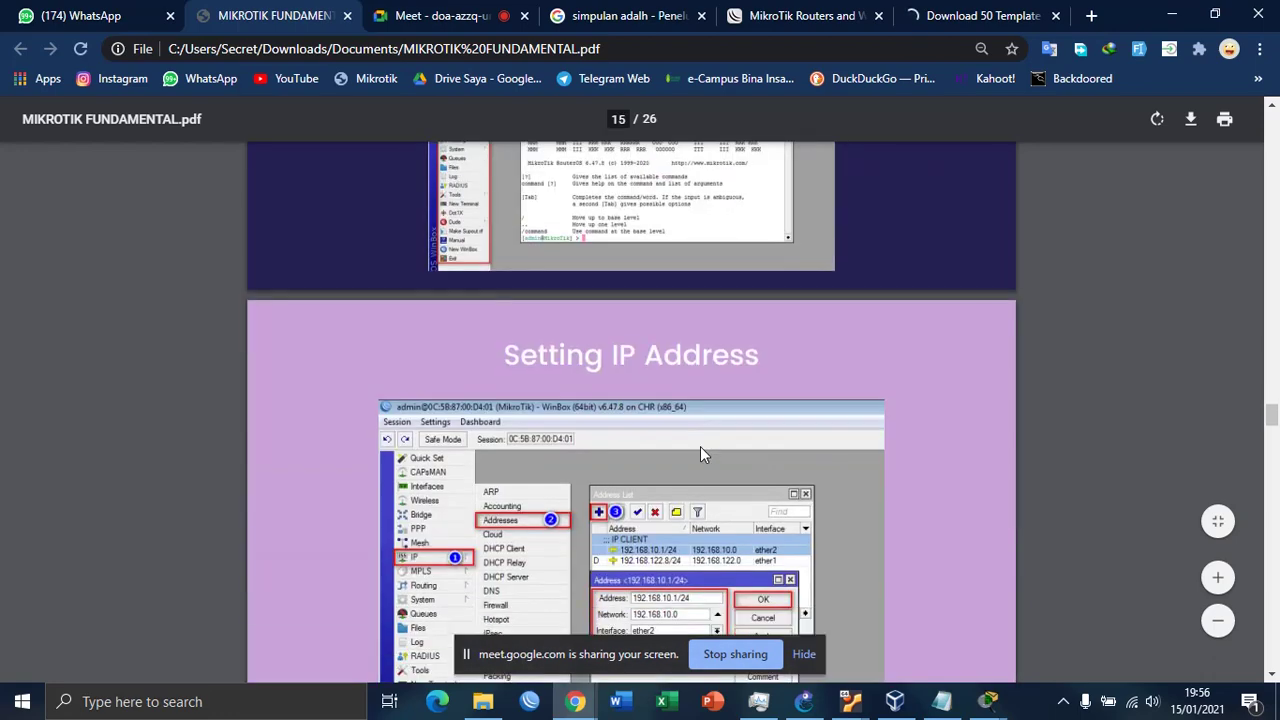
scroll(700, 446, up, 4)
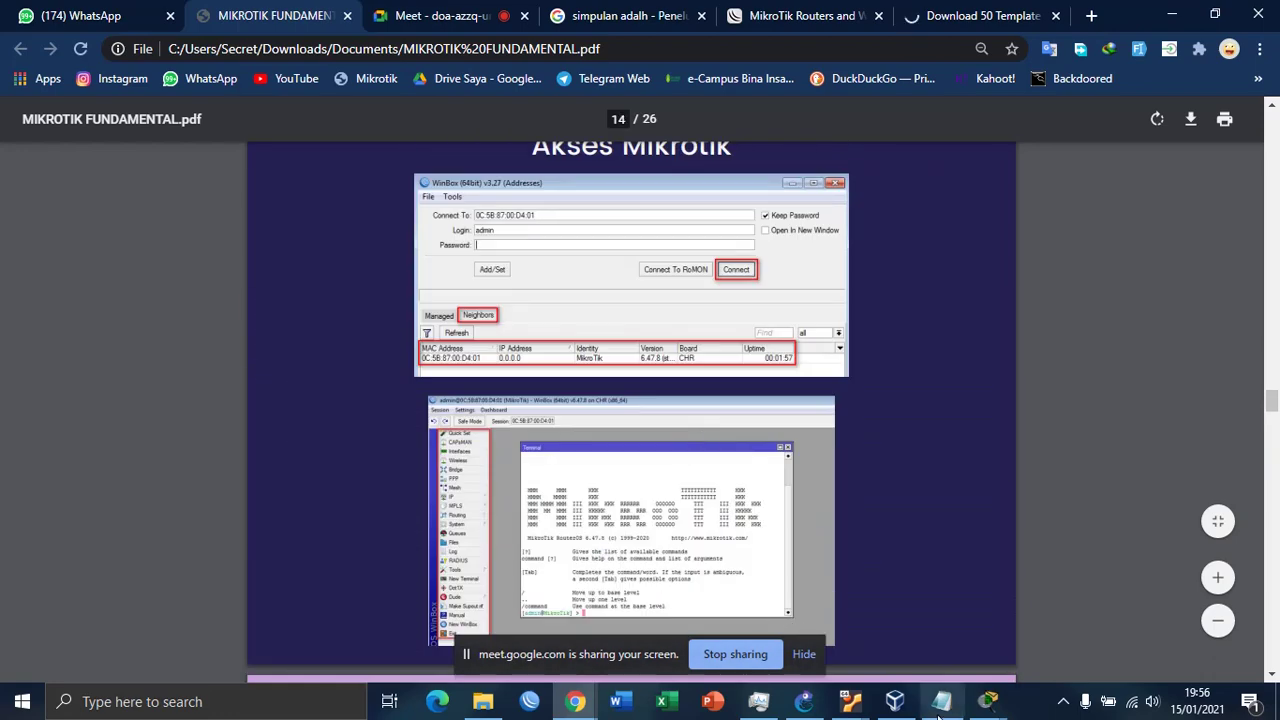
Write 'Setup router gateway / setting internet pada router' in a new note and highlight both phrases
click(940, 710)
text(Set)
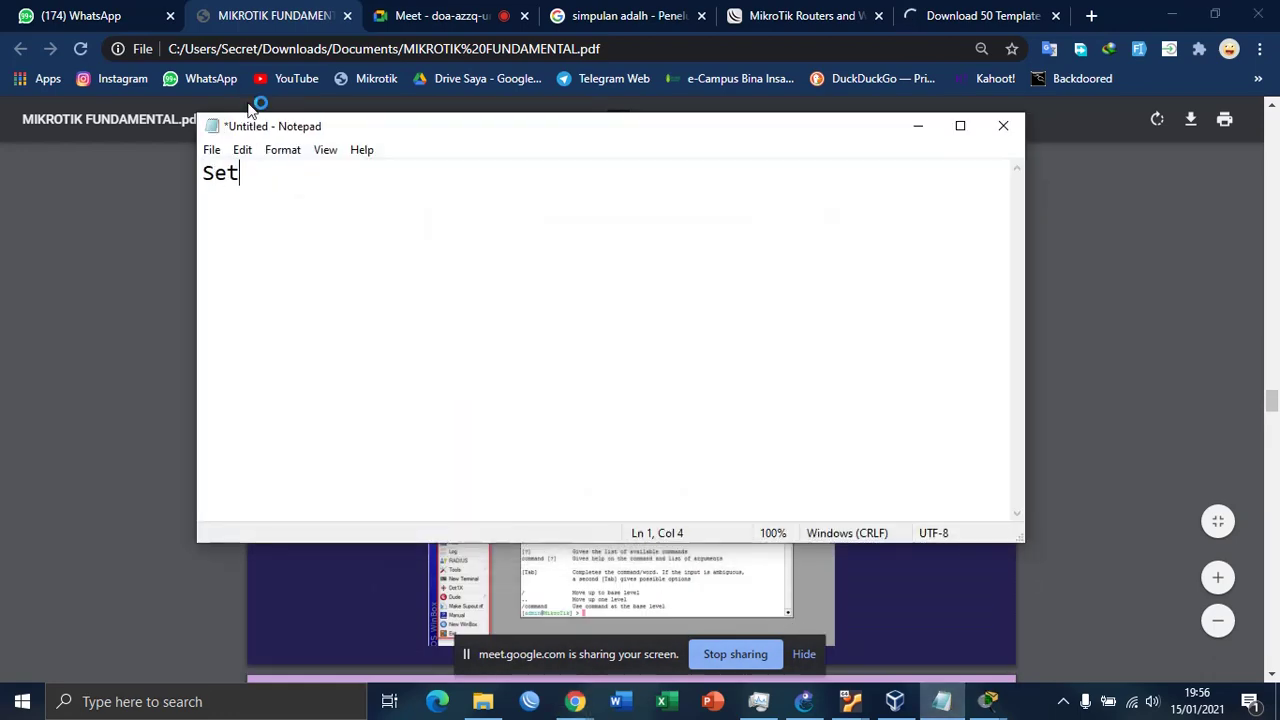
text(up router gat)
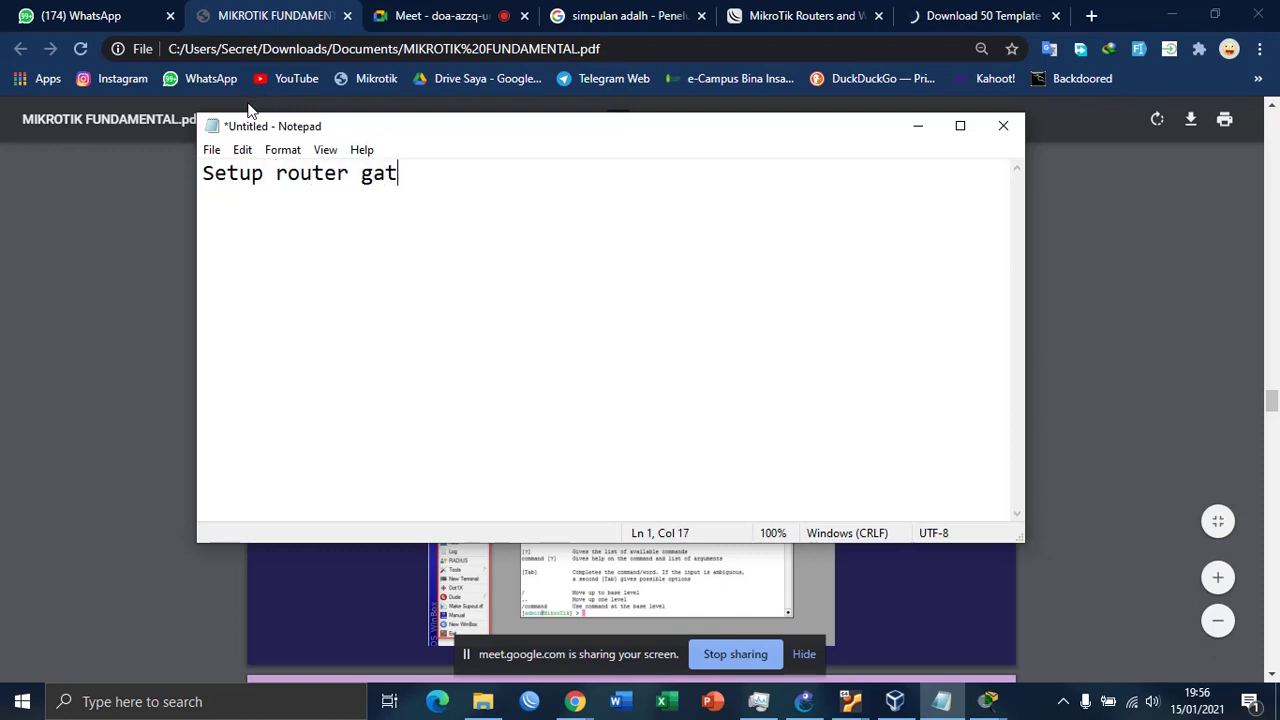
text(eway / setting )
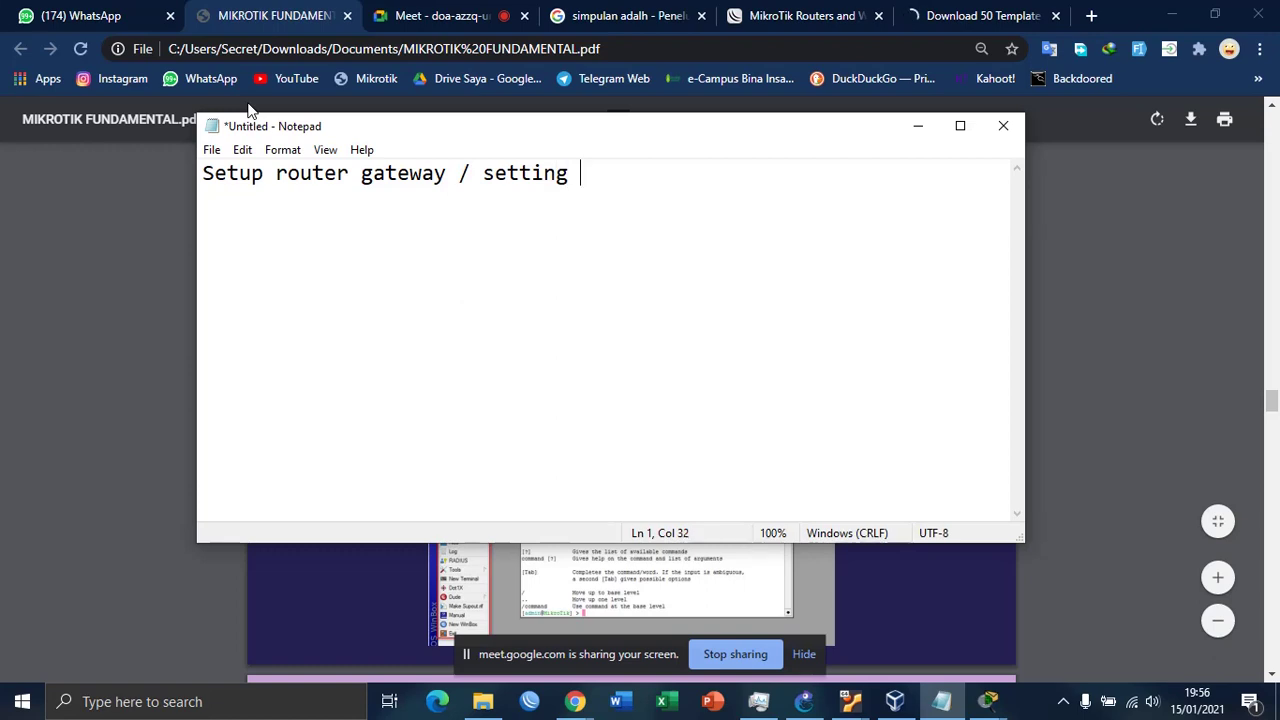
text(internet p)
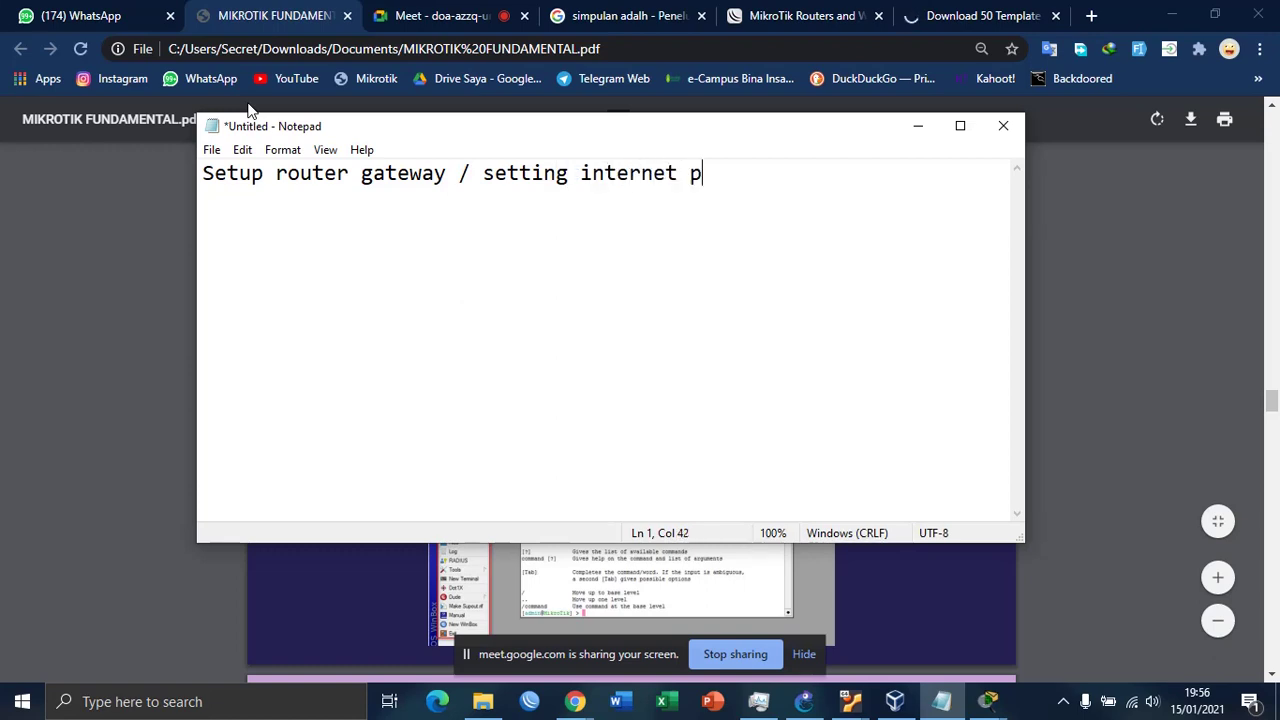
text(ada router)
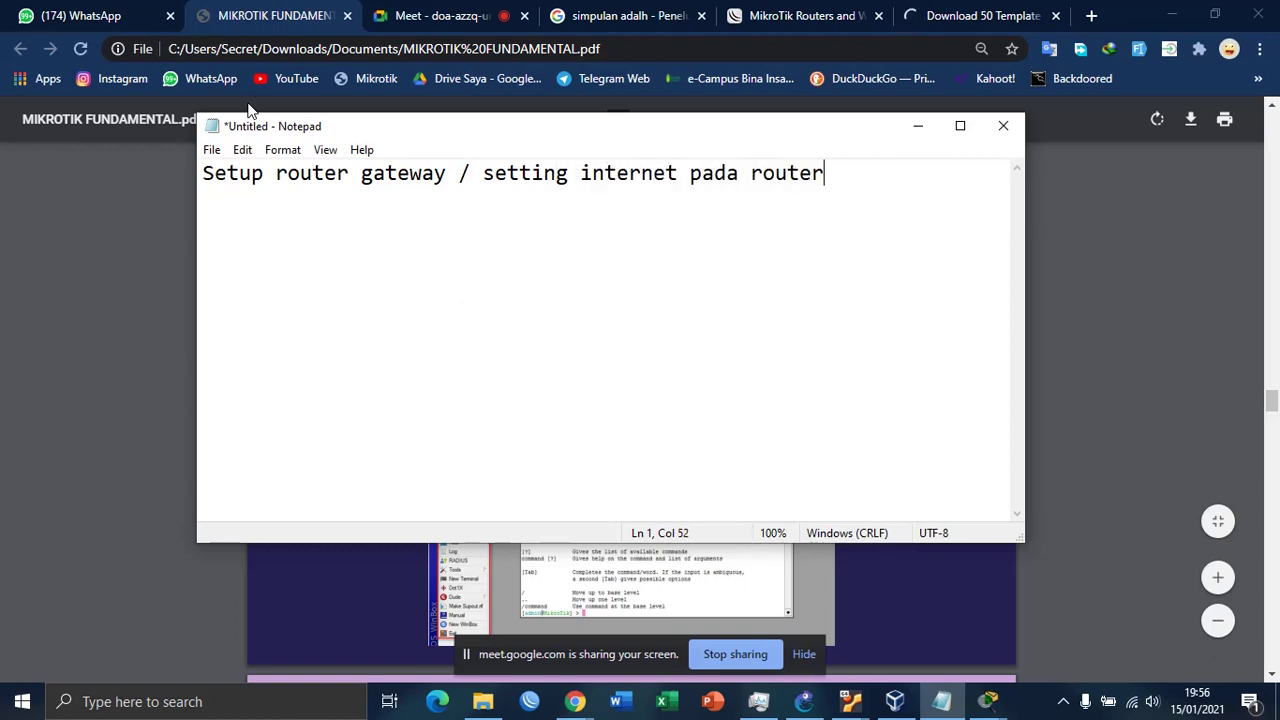
drag(459, 173, 186, 176)
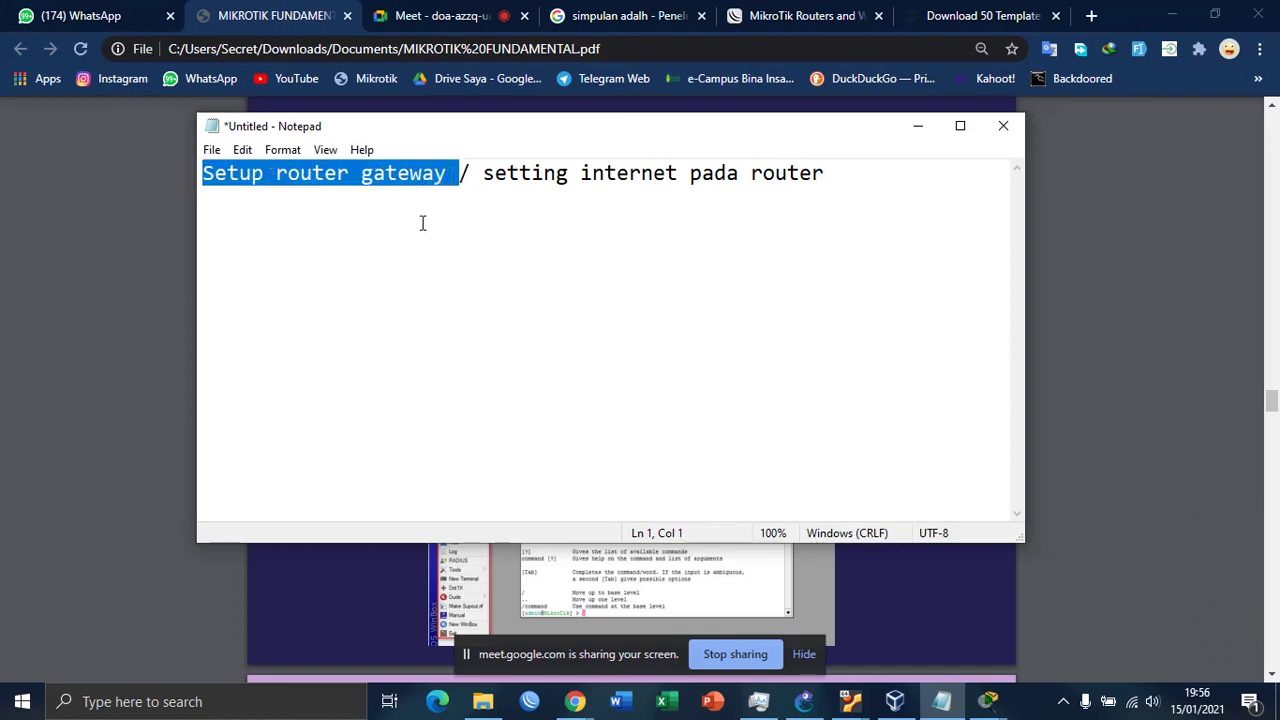
click(516, 208)
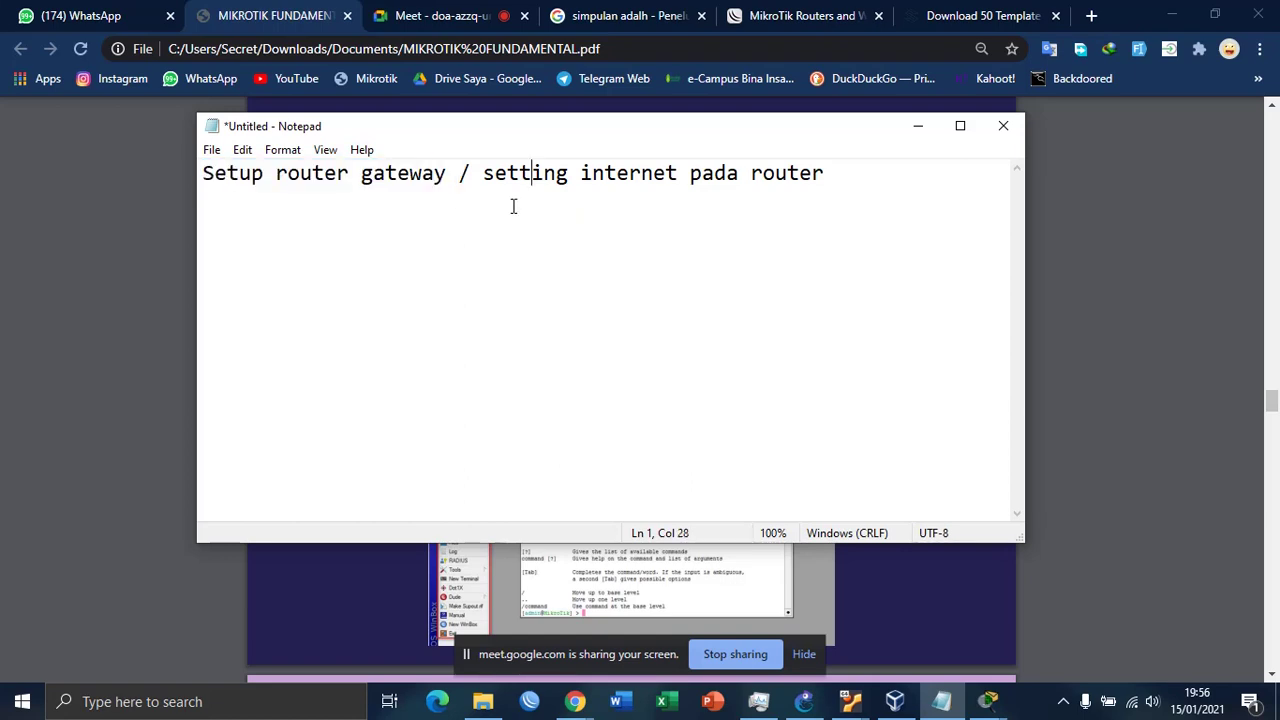
drag(447, 173, 40, 174)
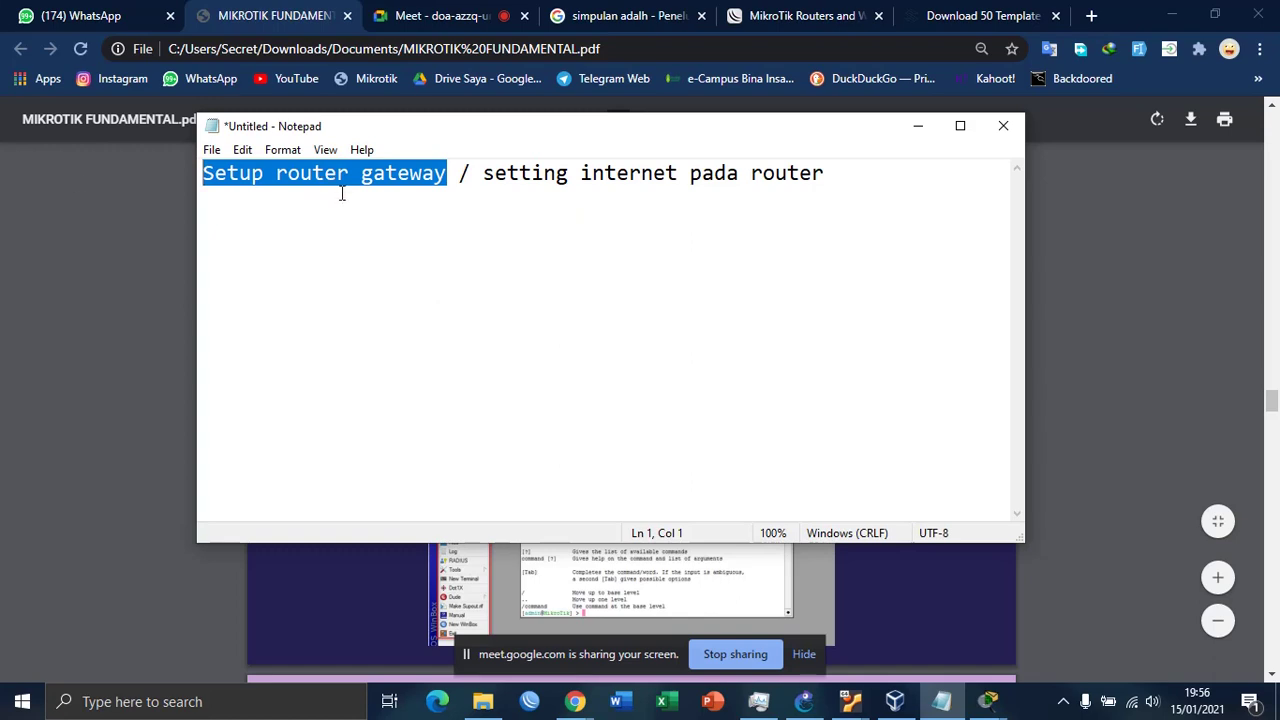
click(447, 177)
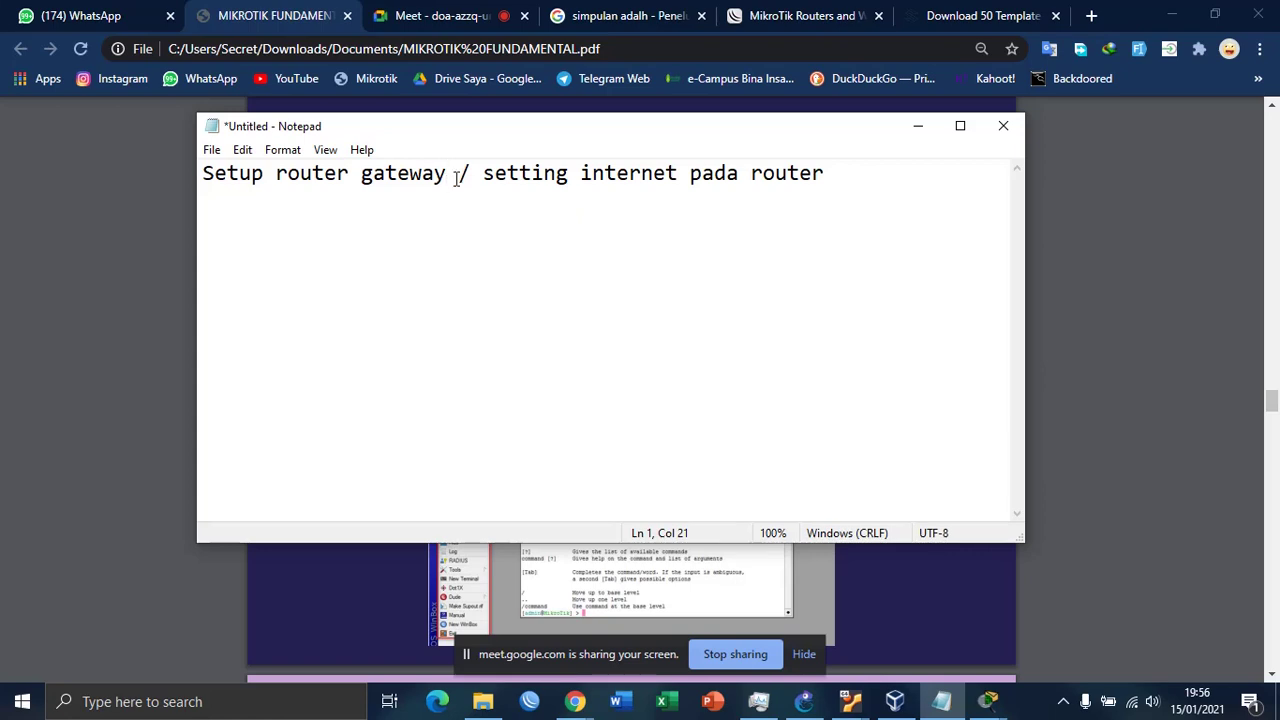
drag(455, 177, 202, 177)
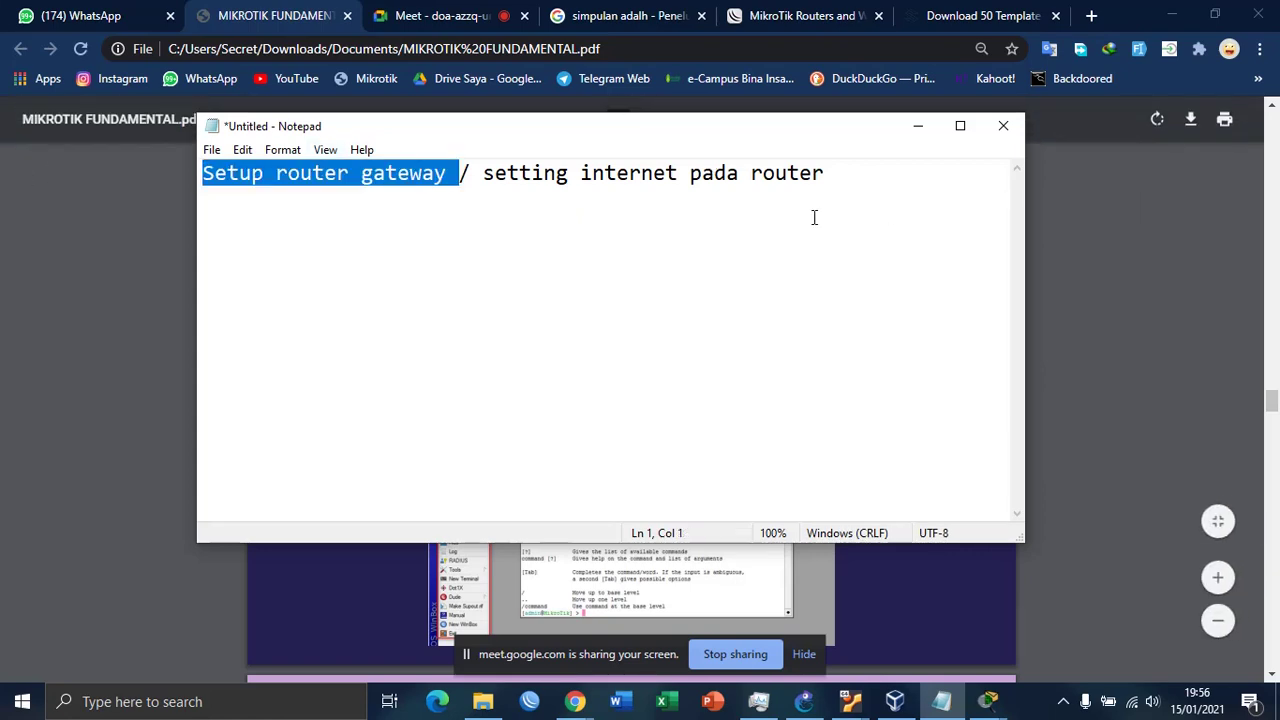
drag(483, 173, 825, 173)
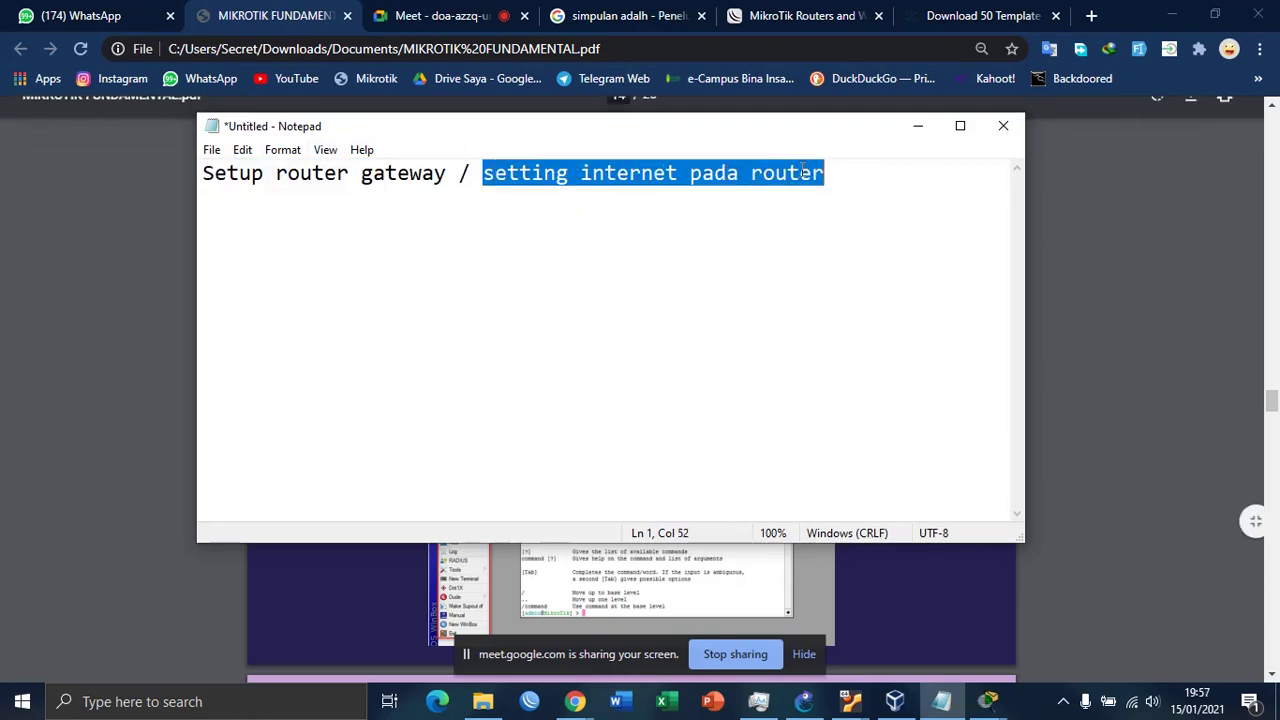
click(440, 15)
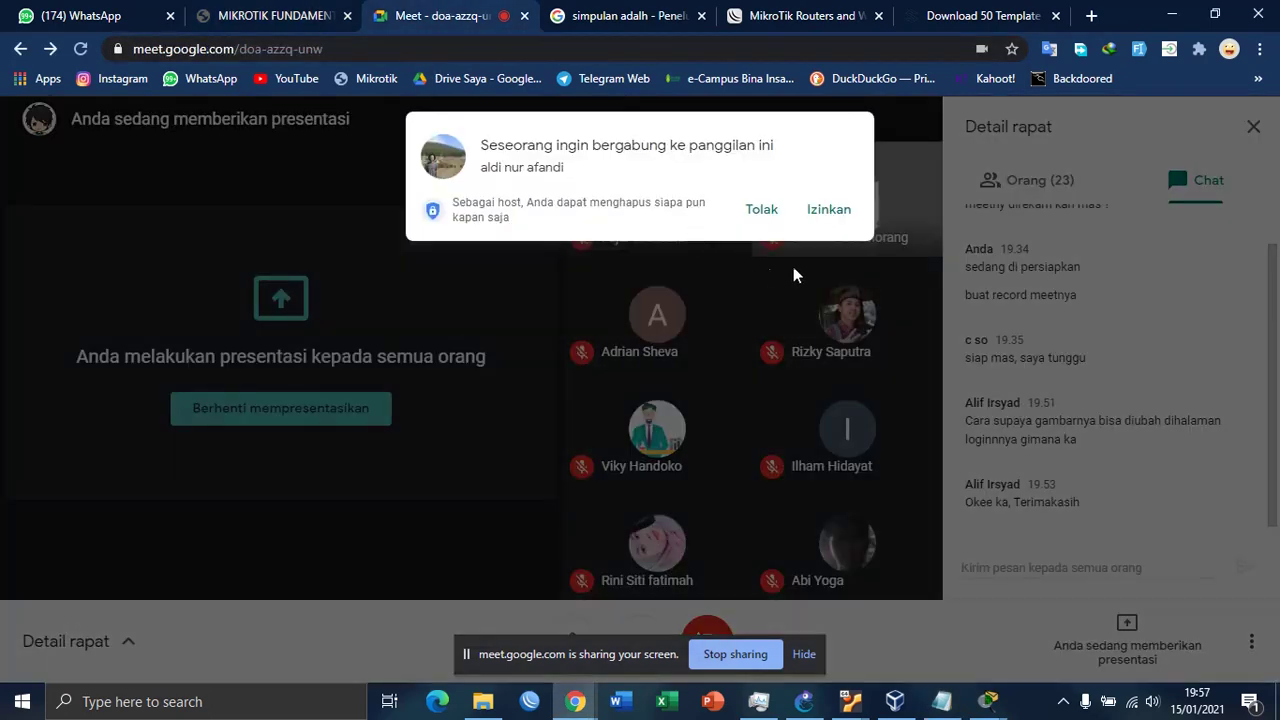
Admit the waiting participant to the Meet call and return to MIKROTIK FUNDAMENTAL.pdf
click(827, 213)
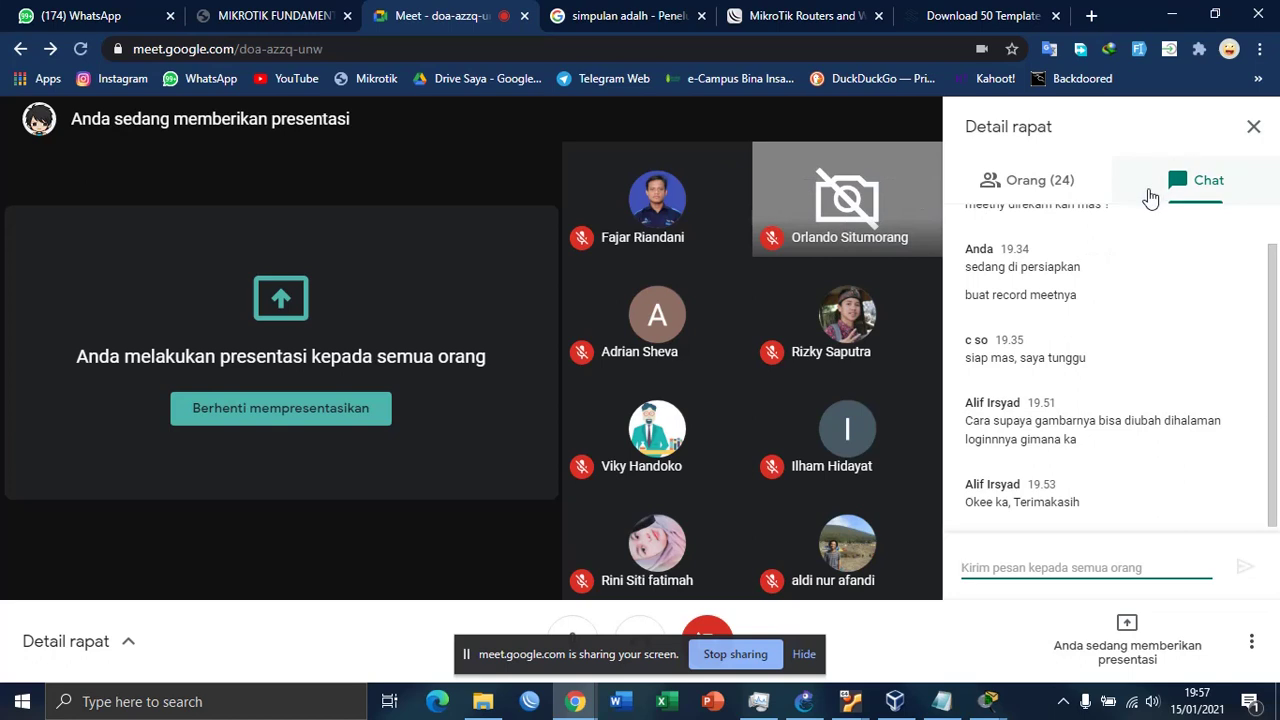
click(268, 12)
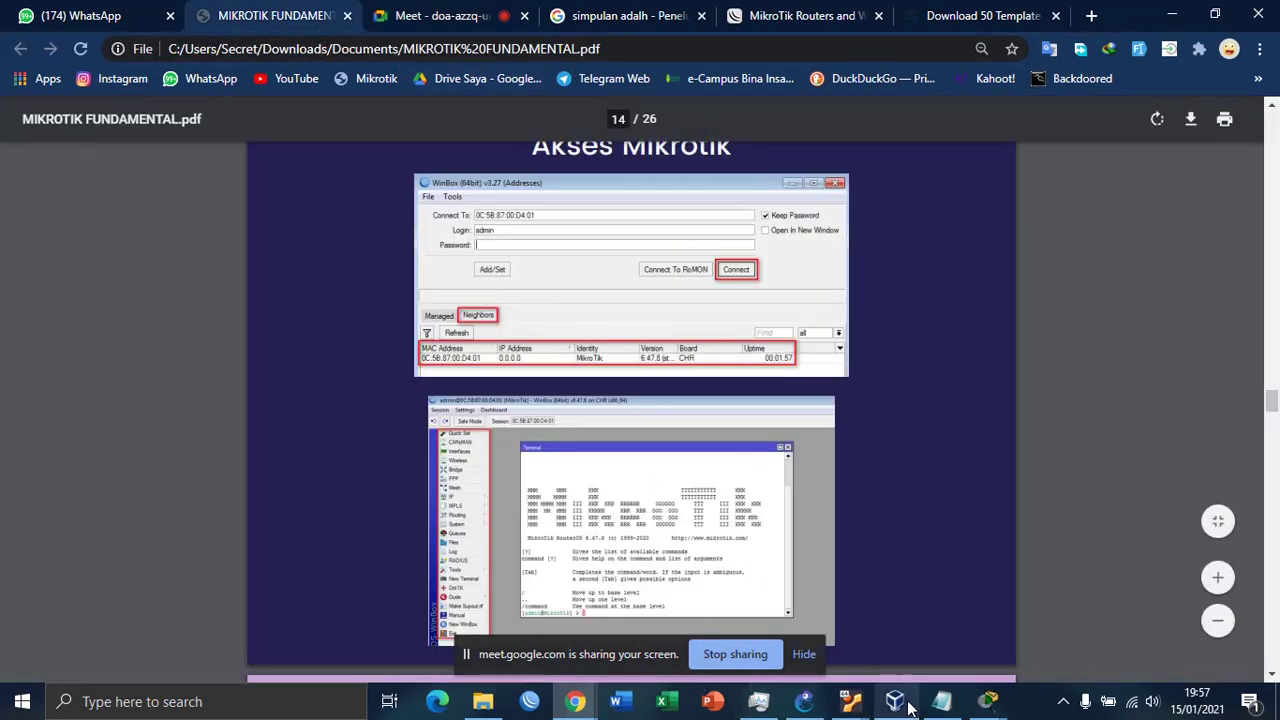
Close the current router session and open a new WinBox login window
click(892, 650)
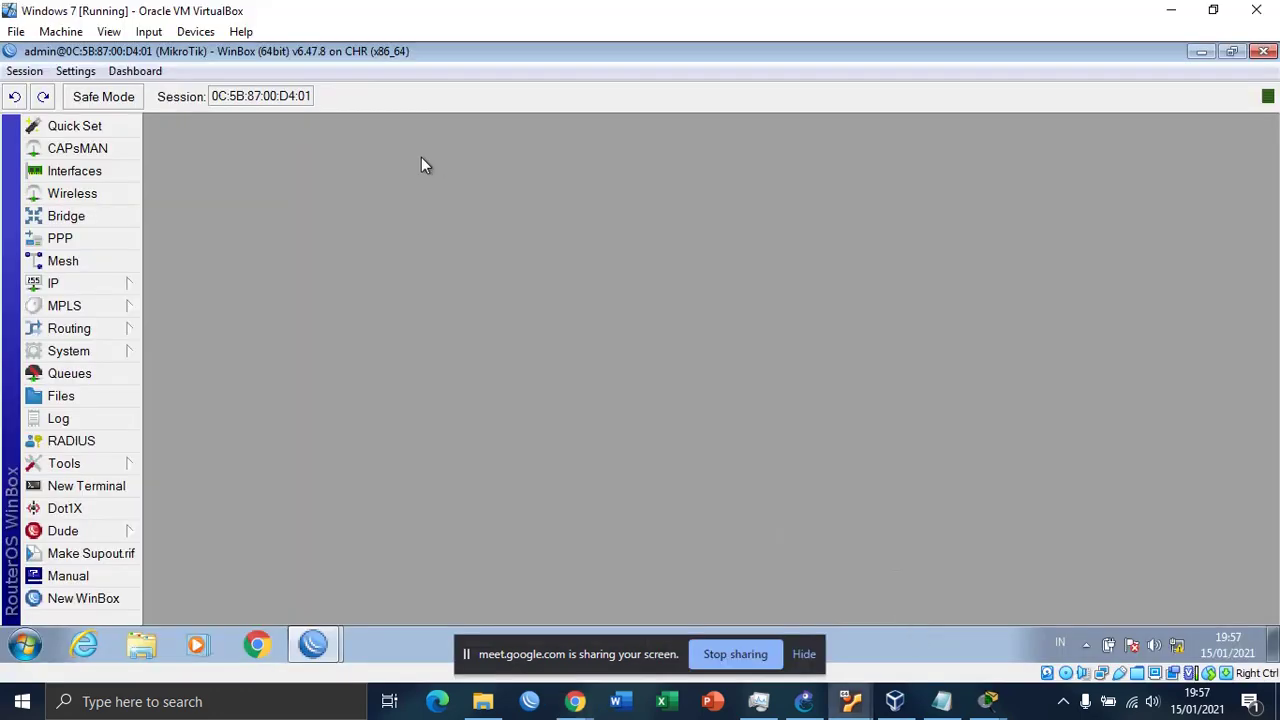
click(1263, 52)
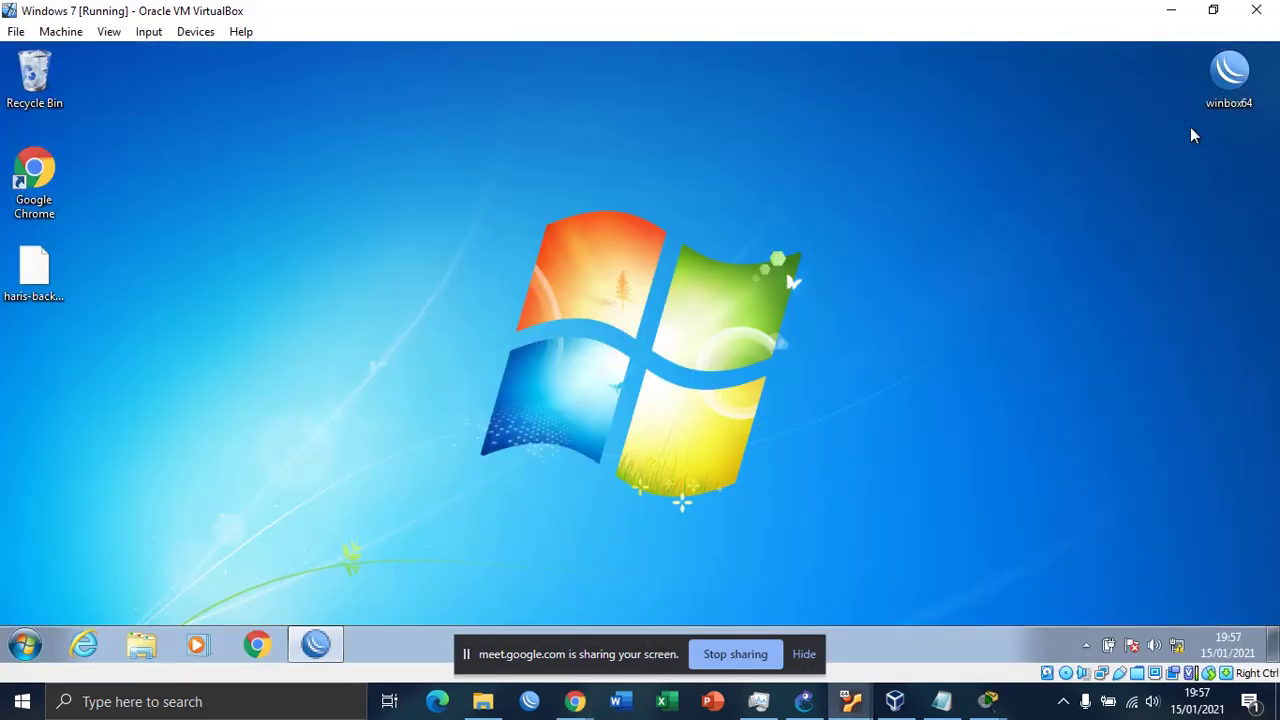
click(315, 645)
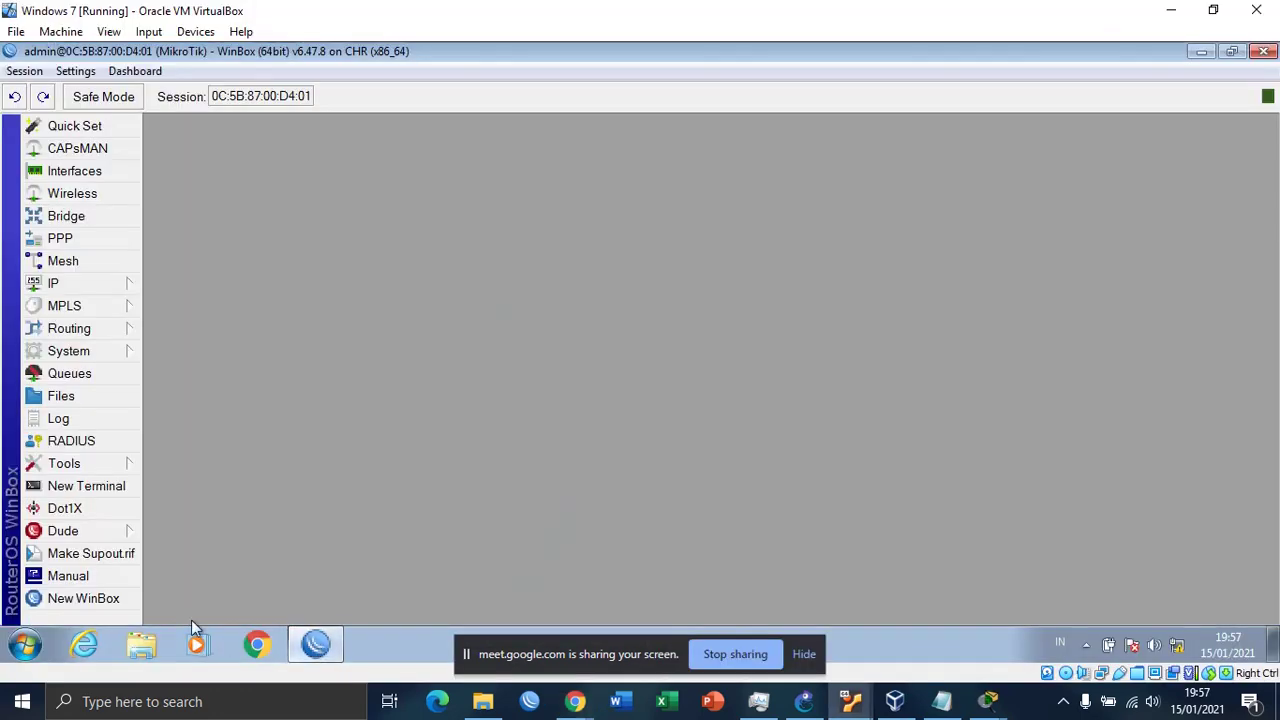
click(90, 598)
click(1263, 52)
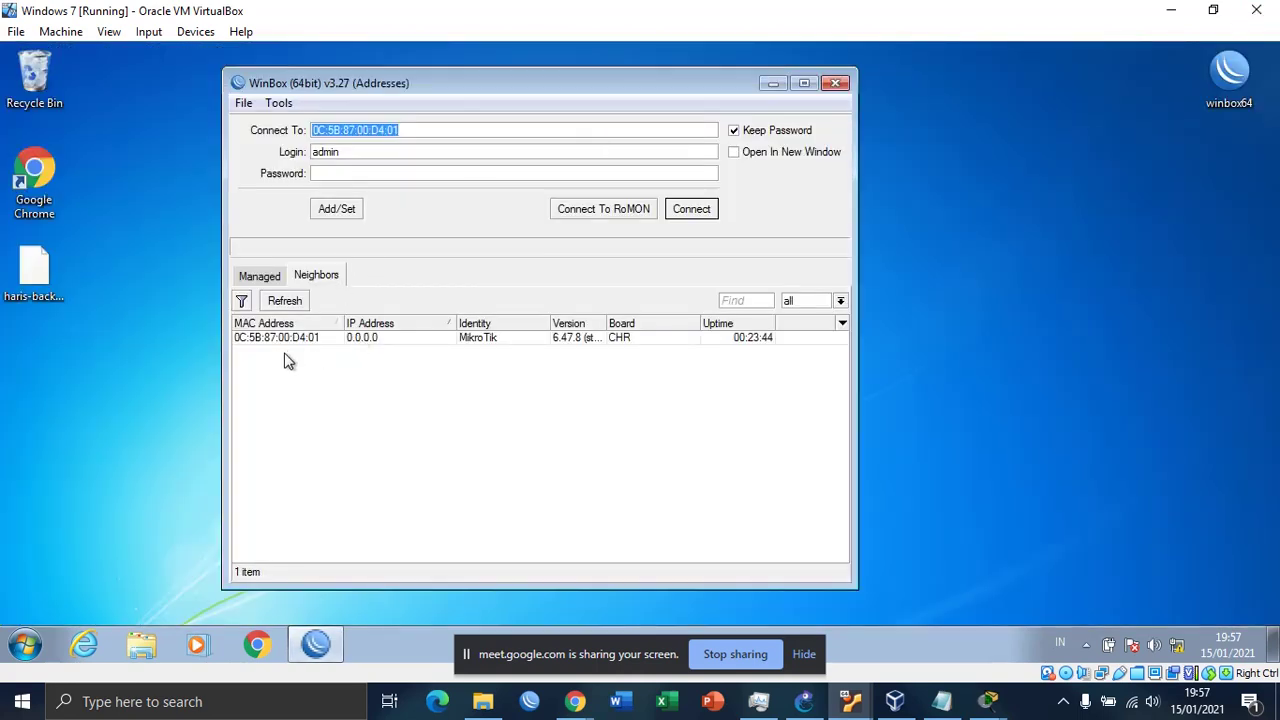
Connect to neighbour 0C:5B:87:00:D4:01 and restore the session window at a larger size
click(310, 340)
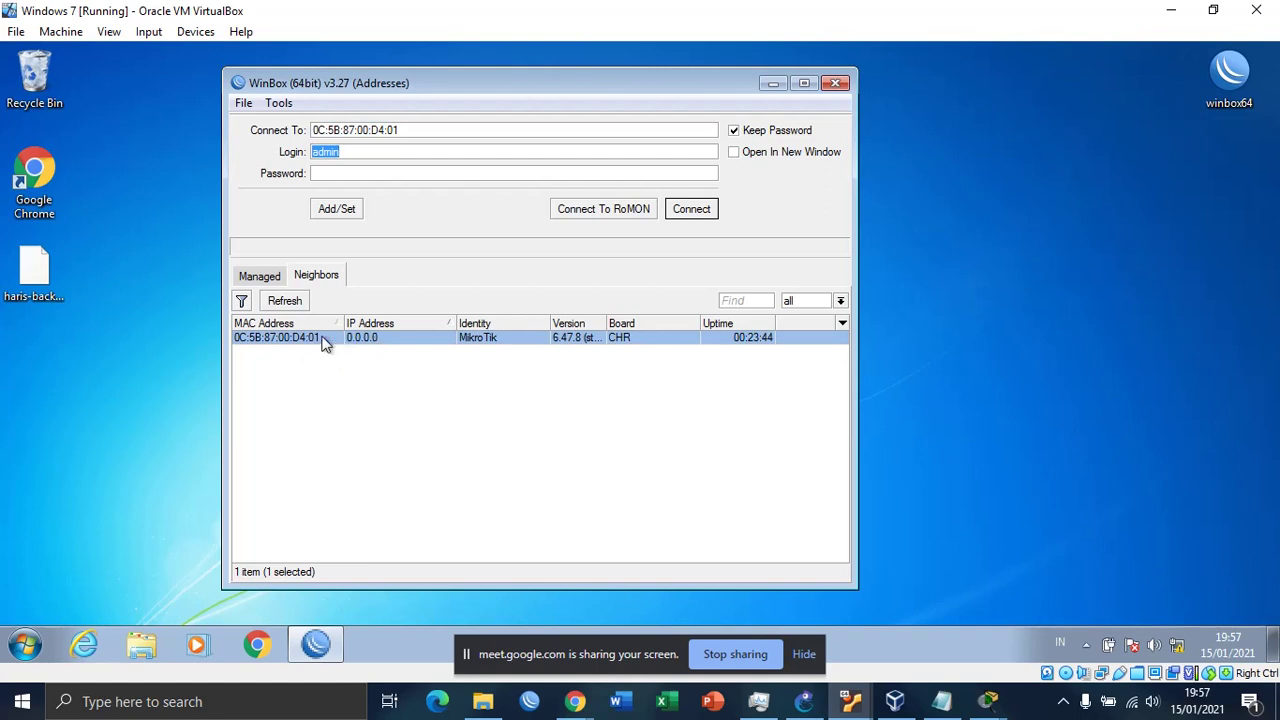
click(706, 212)
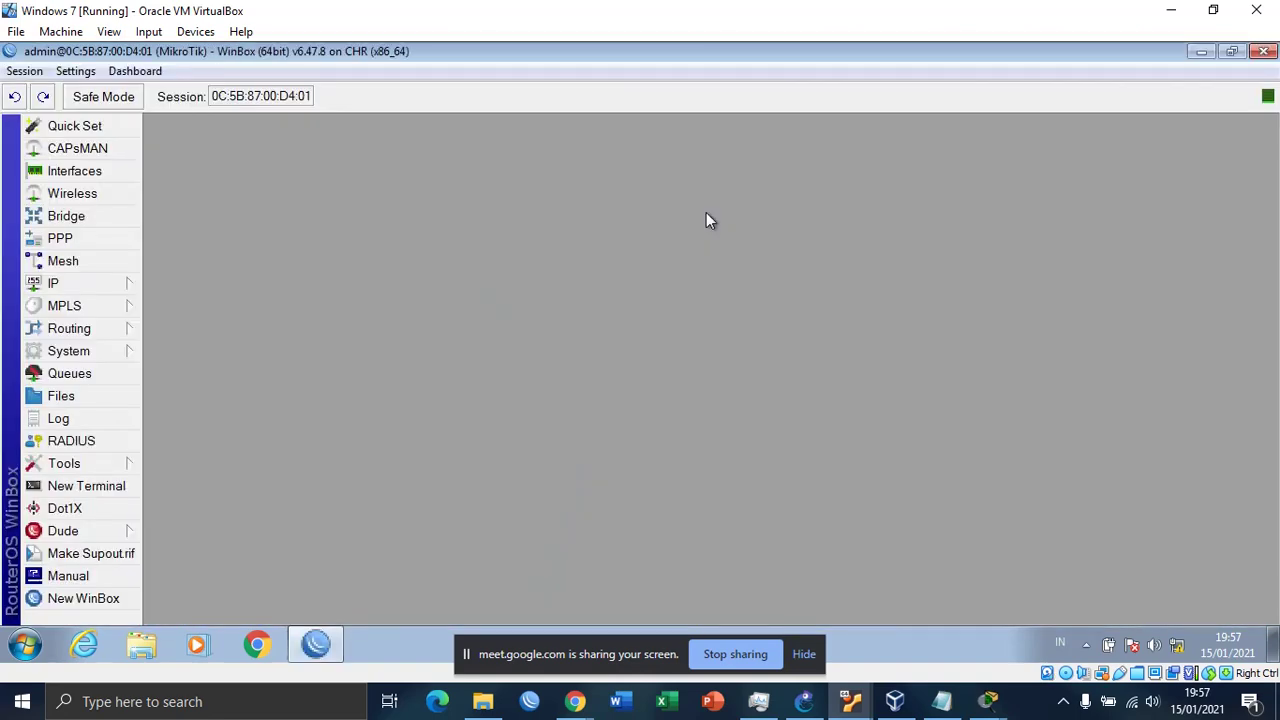
click(1232, 51)
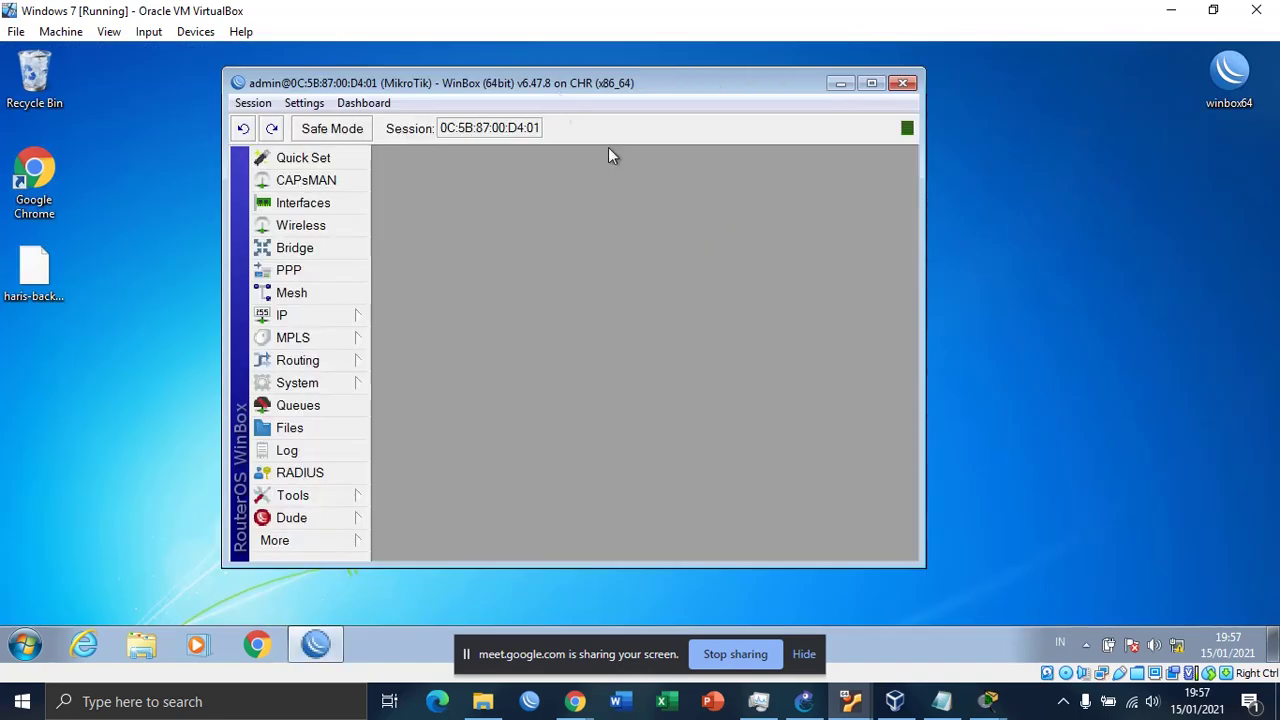
drag(924, 566, 1002, 600)
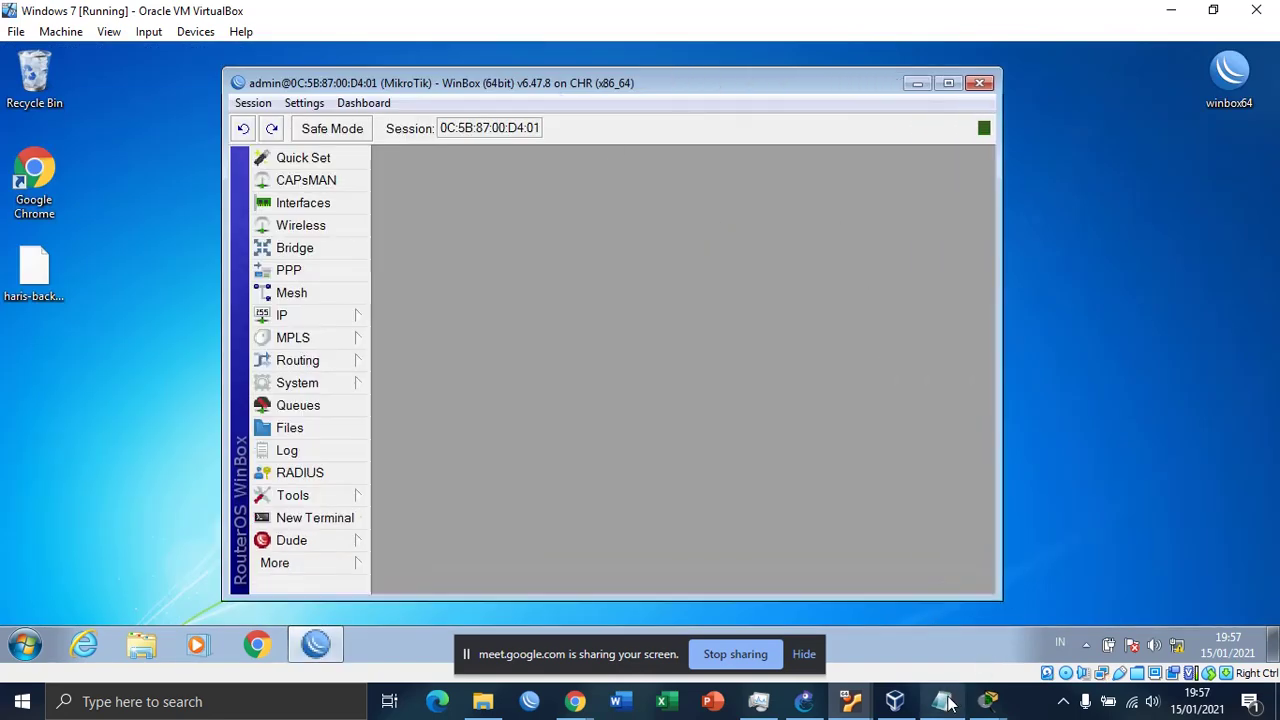
Add a 'Setting Internet' heading to the Notepad note
click(941, 701)
click(883, 177)
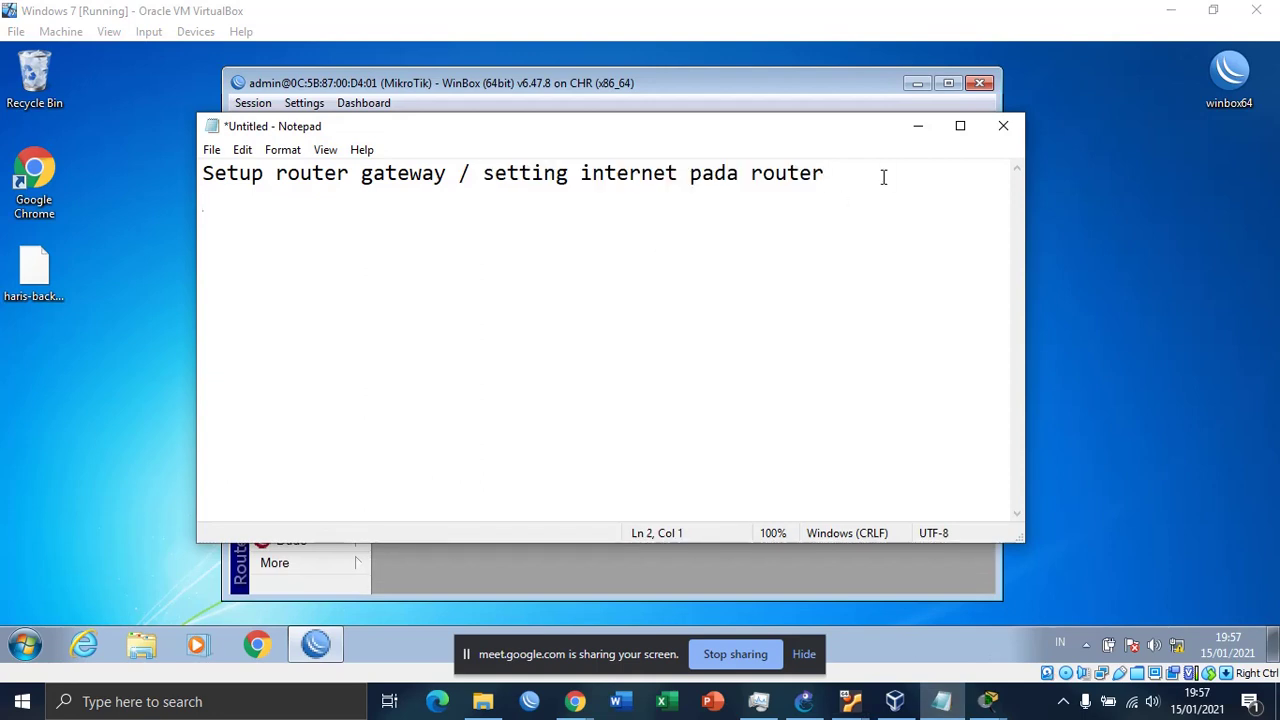
text(Setting Internet)
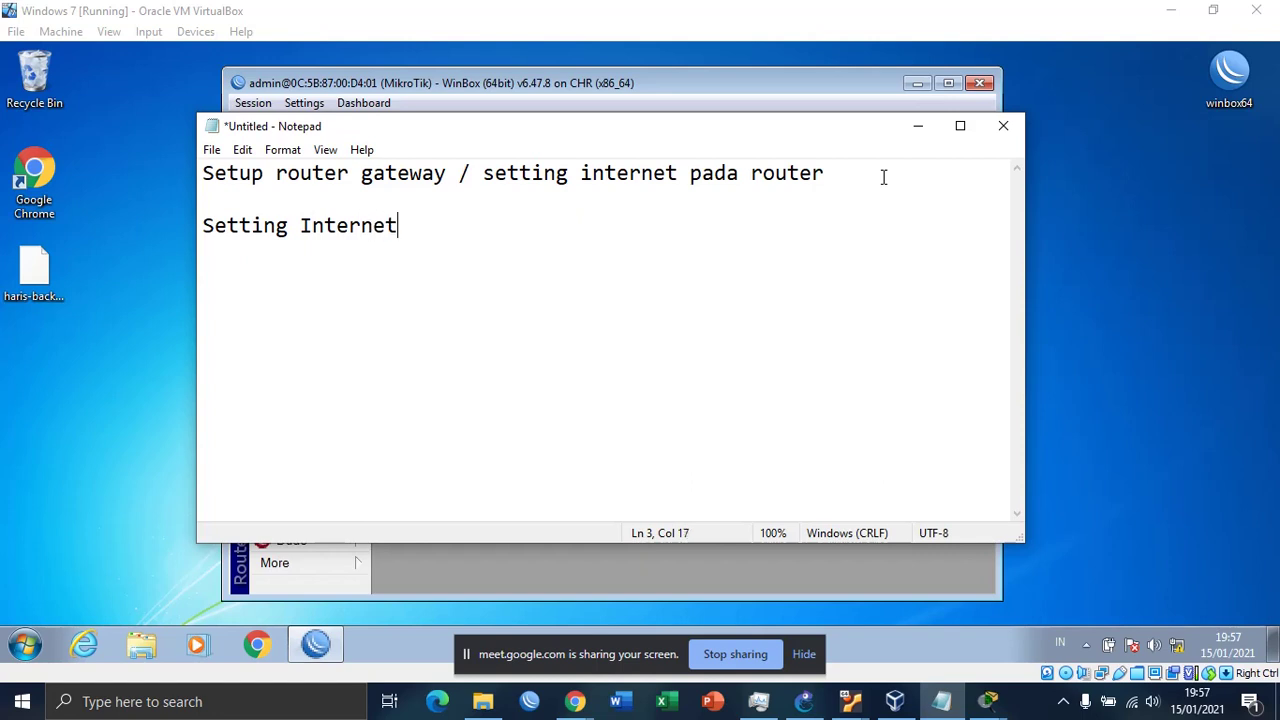
key(Return)
List '- Dynamic' and '- Static' beneath the heading, then minimise Notepad
text(- Static)
key(Return)
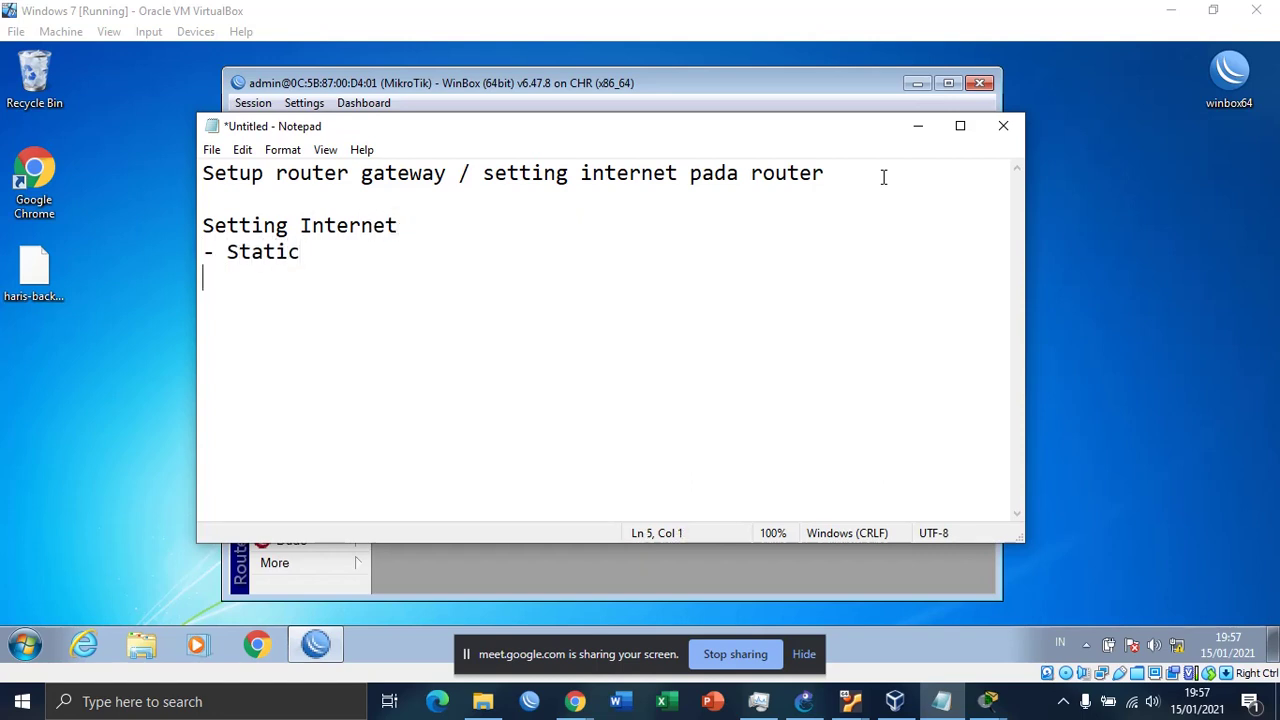
text(- dynam)
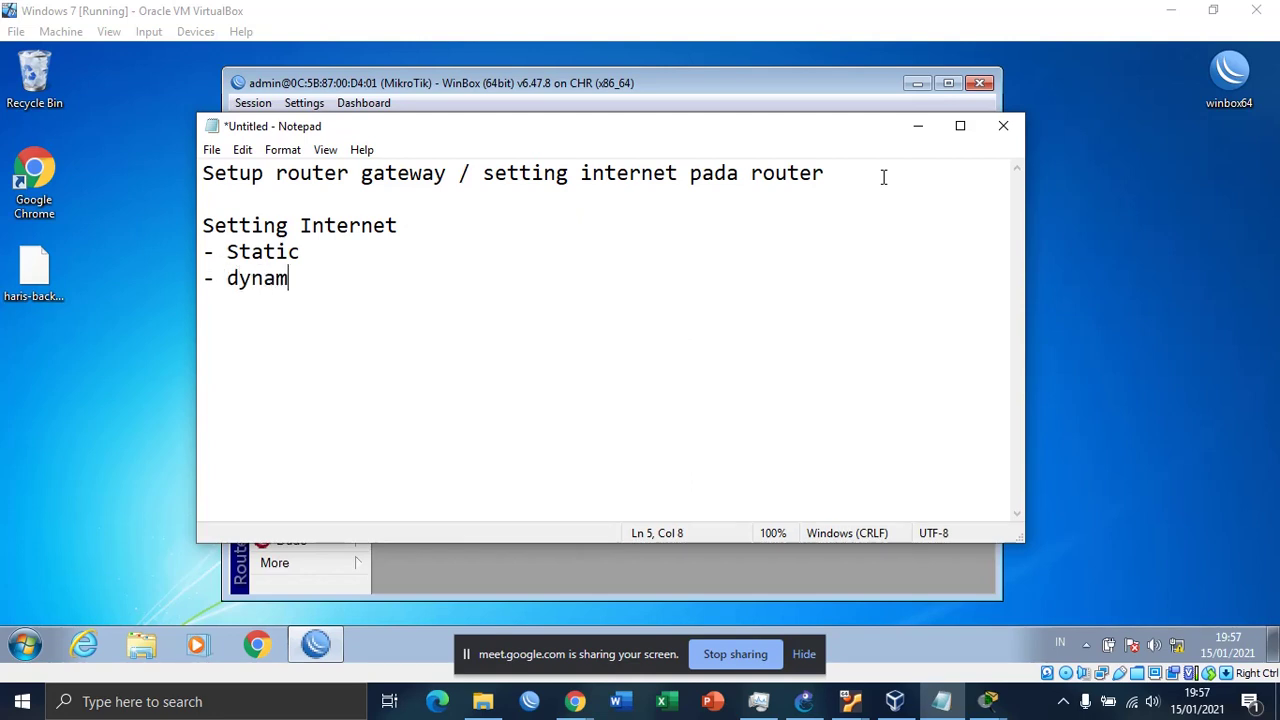
key(BackSpace)
key(BackSpace)
key(BackSpace)
key(BackSpace)
key(BackSpace)
text(Dynamic)
key(Up)
key(BackSpace)
key(BackSpace)
key(BackSpace)
key(BackSpace)
key(BackSpace)
key(BackSpace)
key(BackSpace)
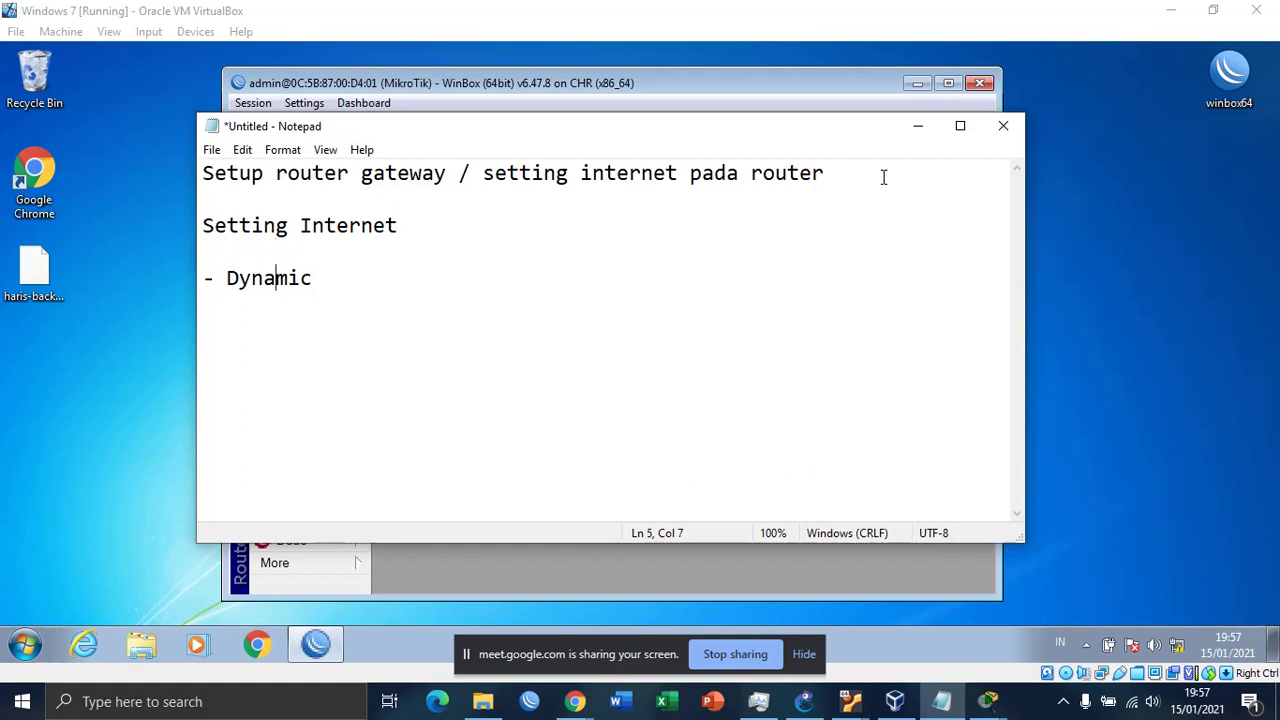
key(Right)
key(Right)
key(Right)
text(Static)
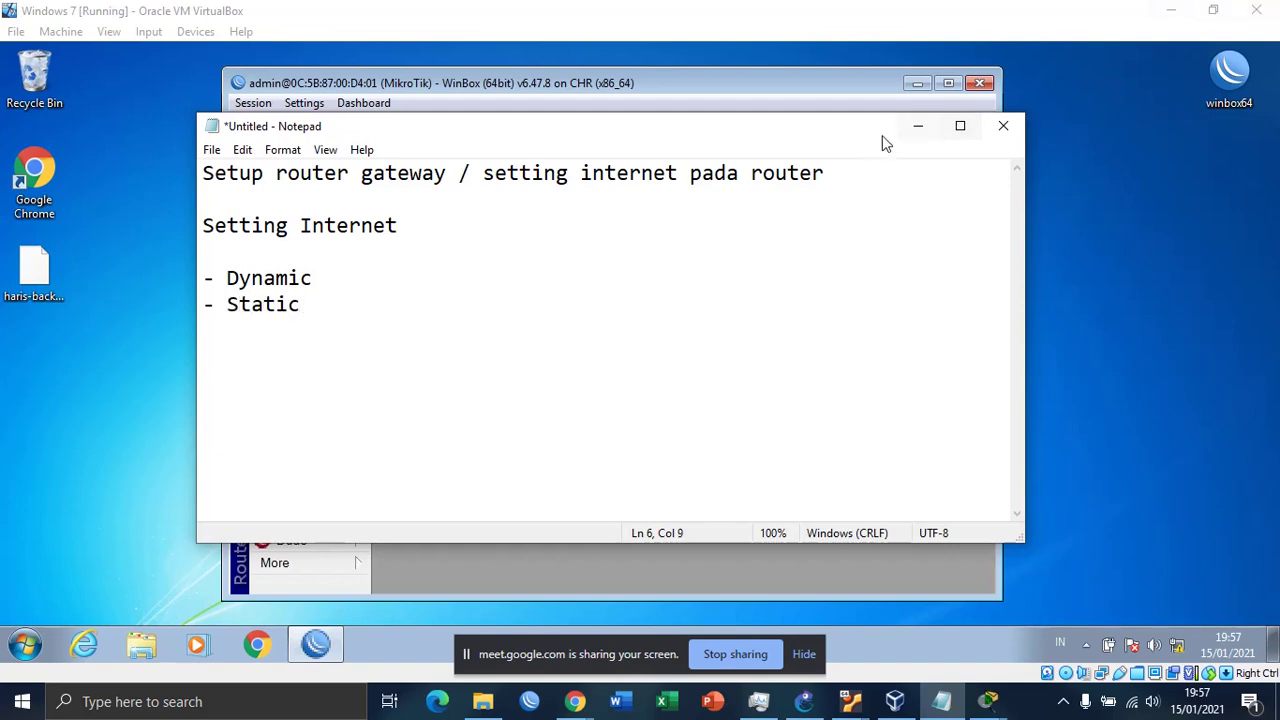
click(917, 126)
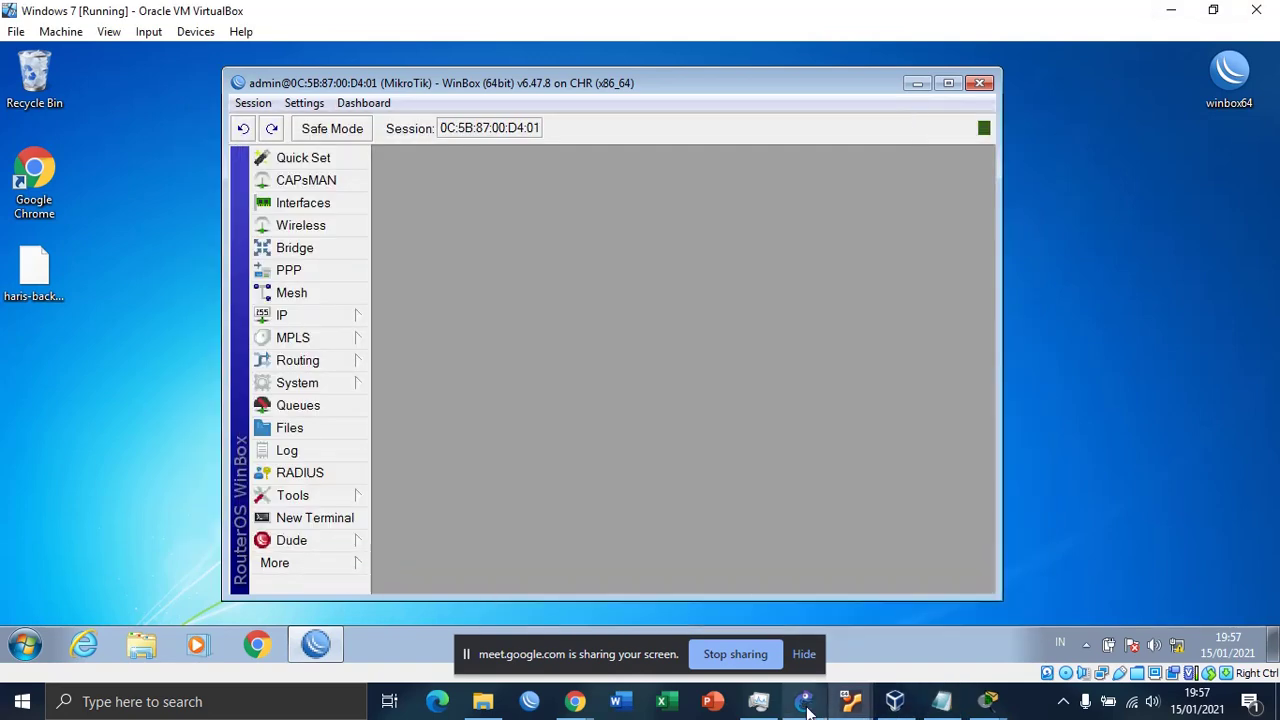
Show the GNS3 hotspot topology with INTERNET, MikrotikVm-1 and Windows7-1, briefly checking the VM
mouse_move(808, 708)
click(800, 632)
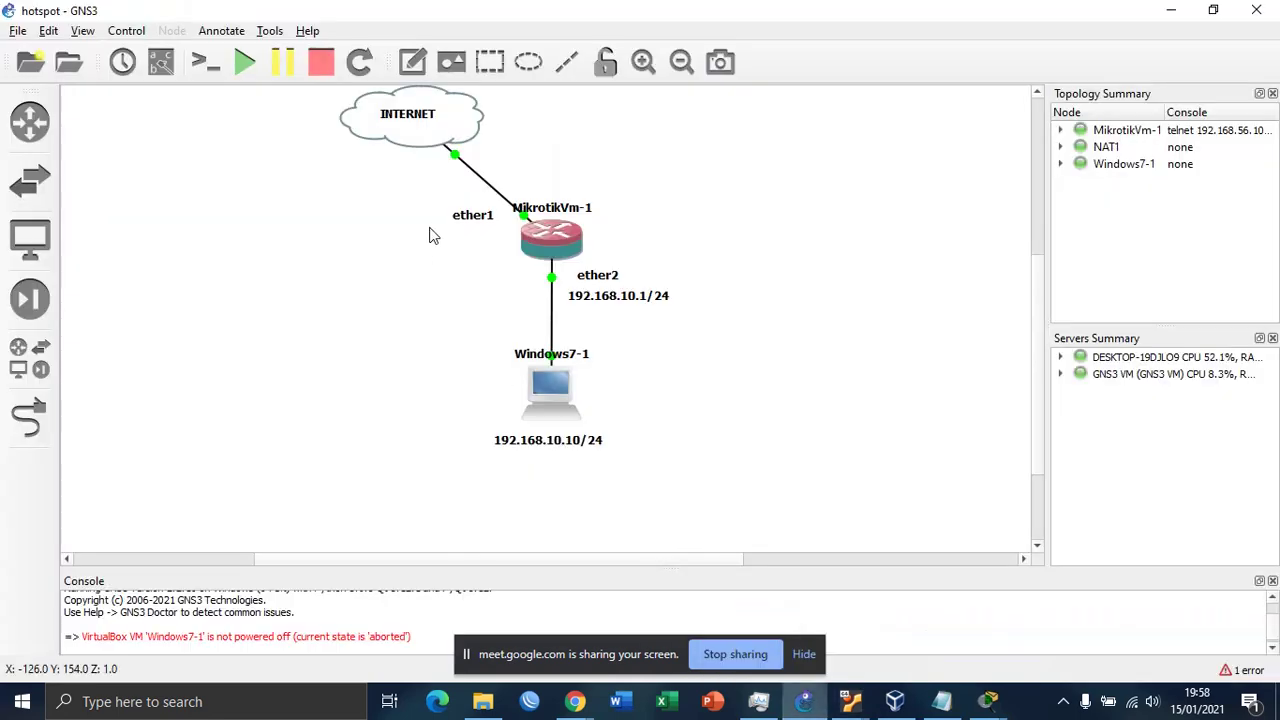
scroll(749, 315, up, 2)
click(420, 190)
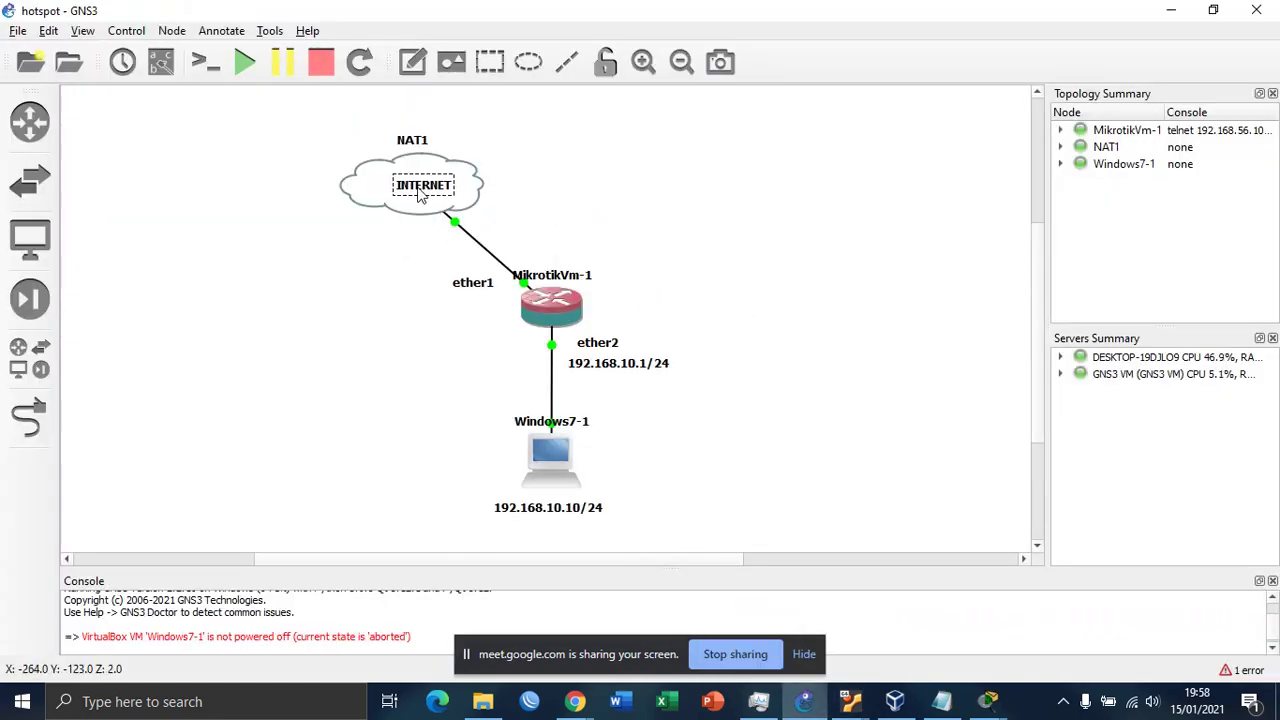
click(955, 186)
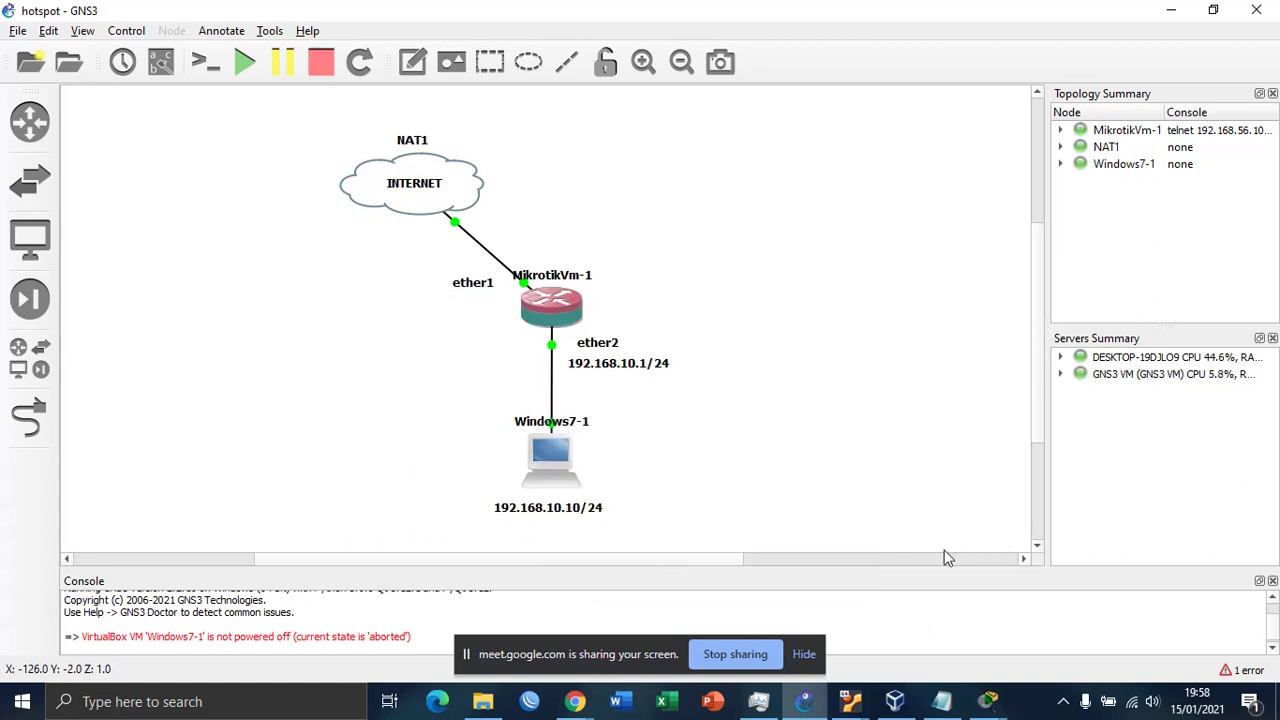
click(850, 701)
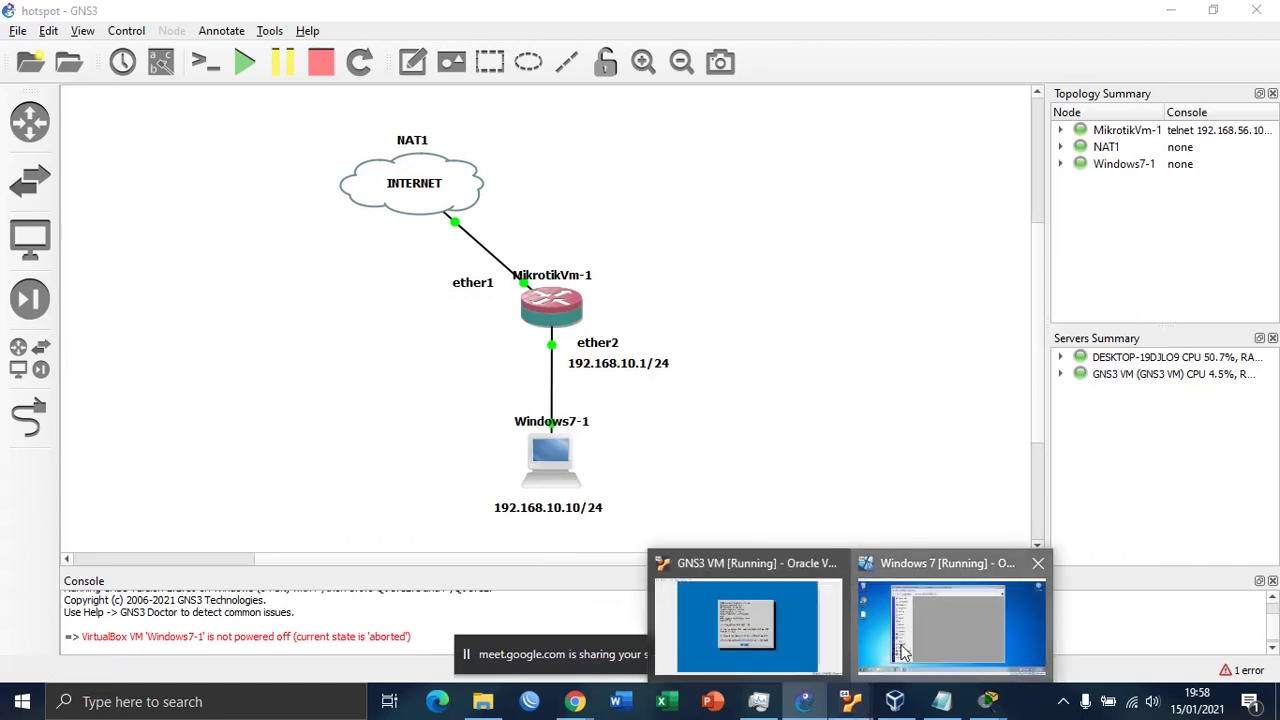
click(903, 652)
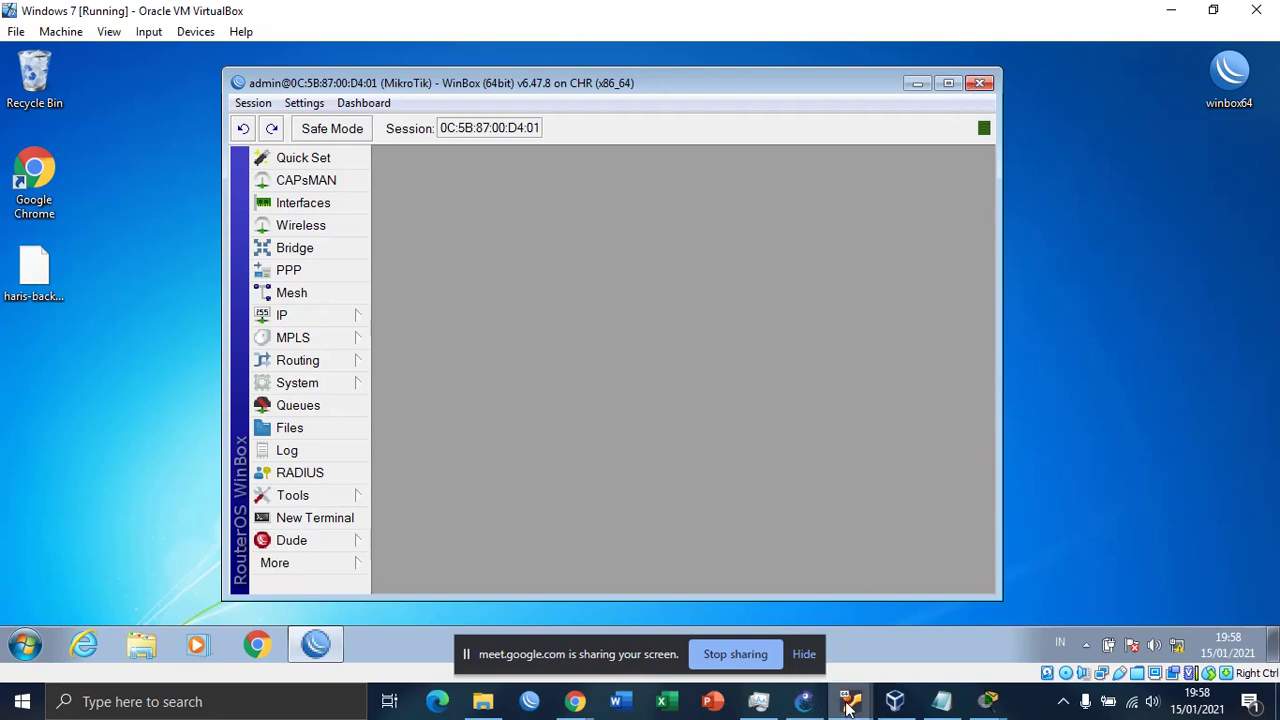
mouse_move(866, 702)
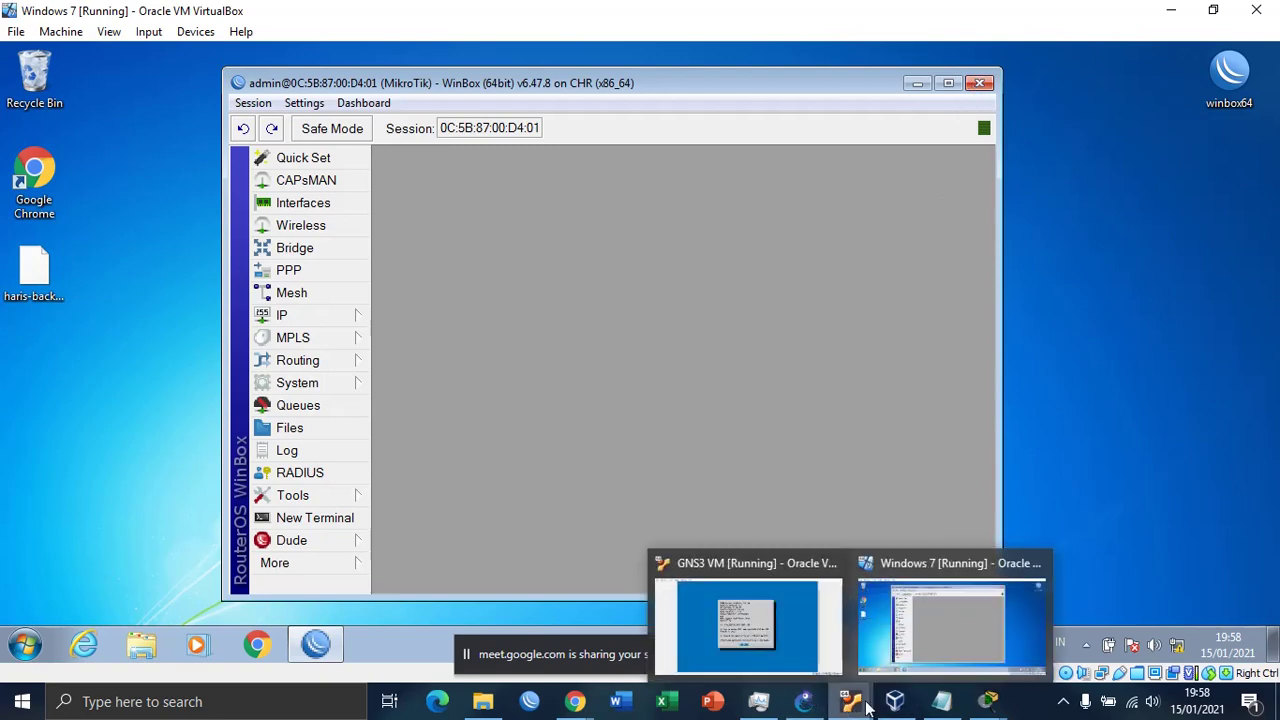
click(804, 702)
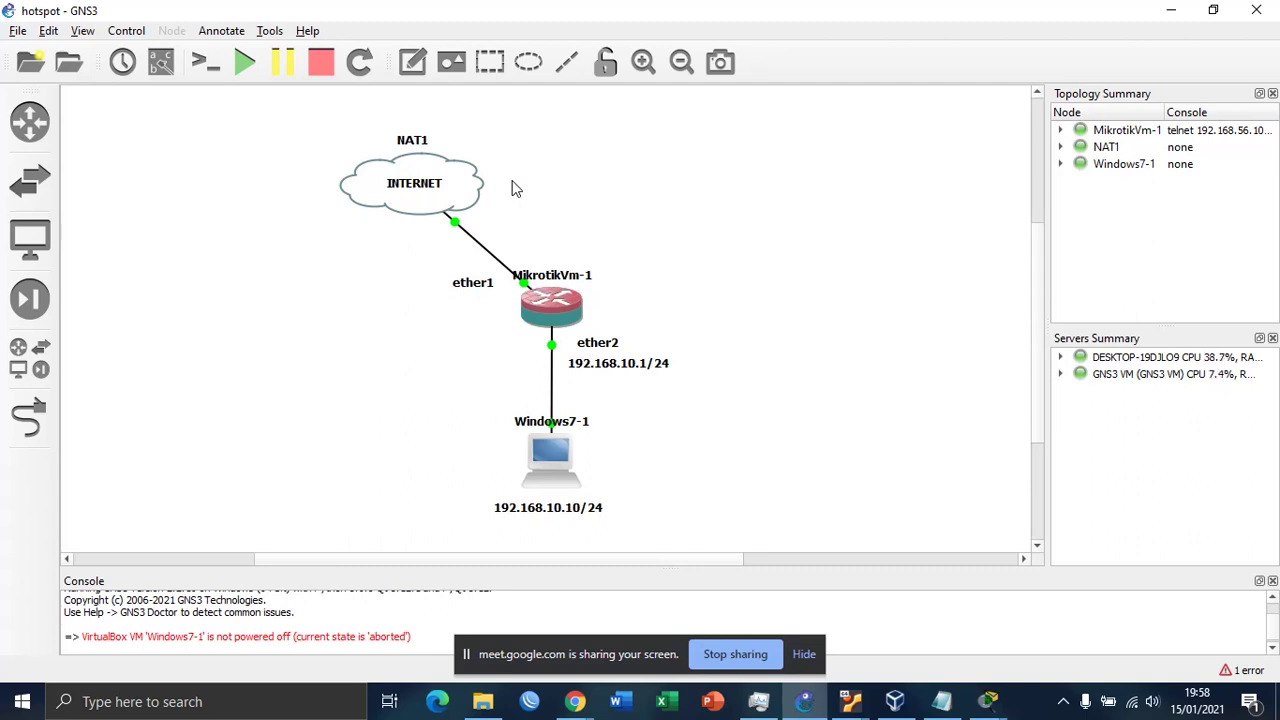
Add 'dhcp client' and 'dhcp server' notes beside MikrotikVm-1 and the INTERNET cloud
click(541, 313)
text(dhcp client)
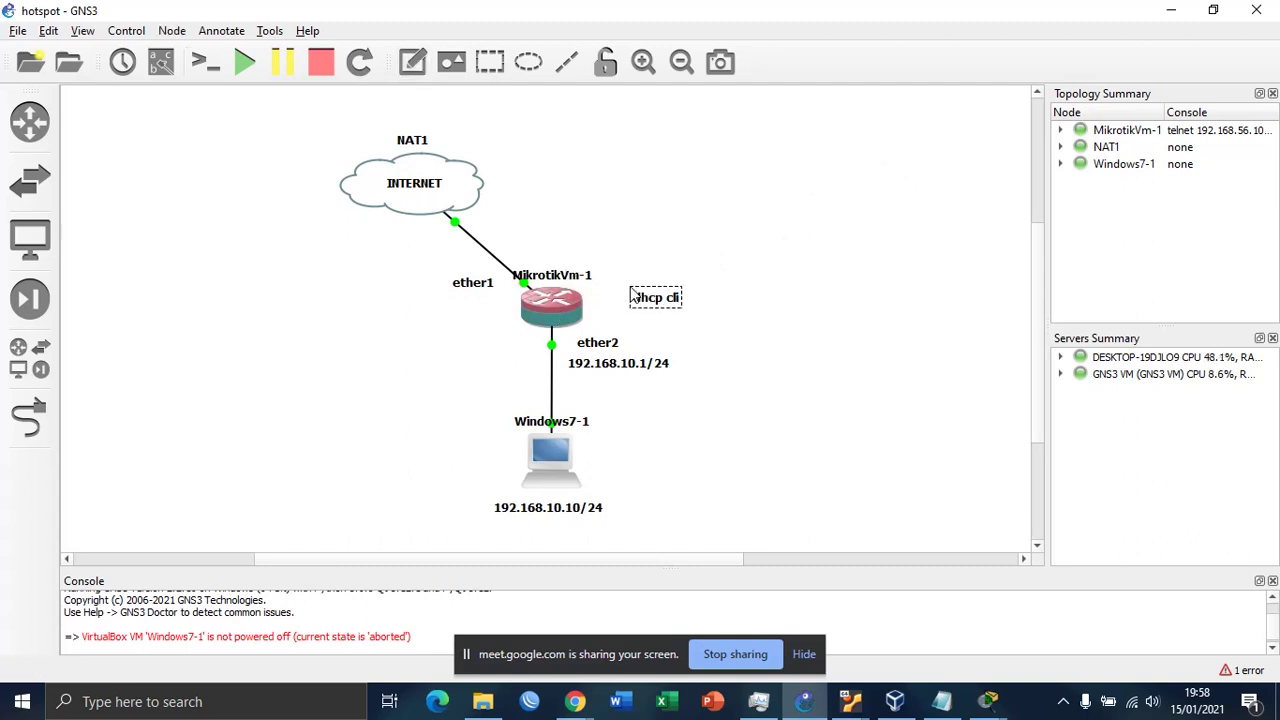
click(622, 182)
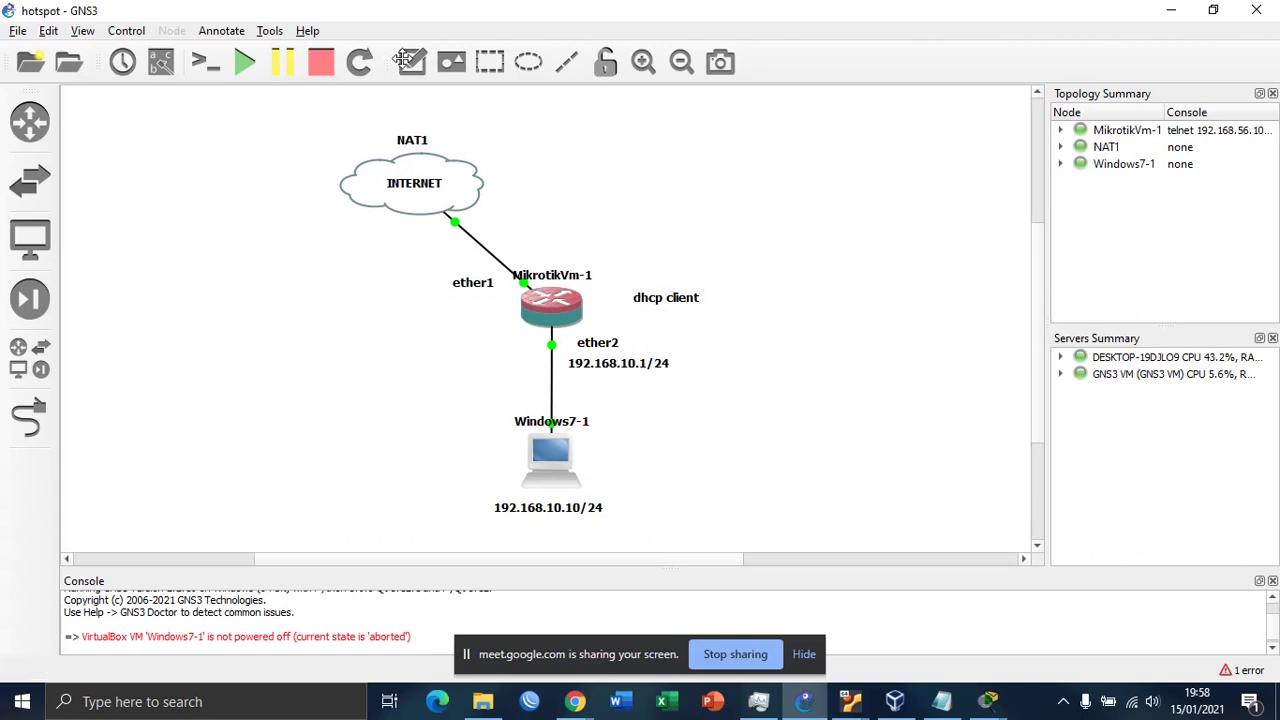
text(dhc)
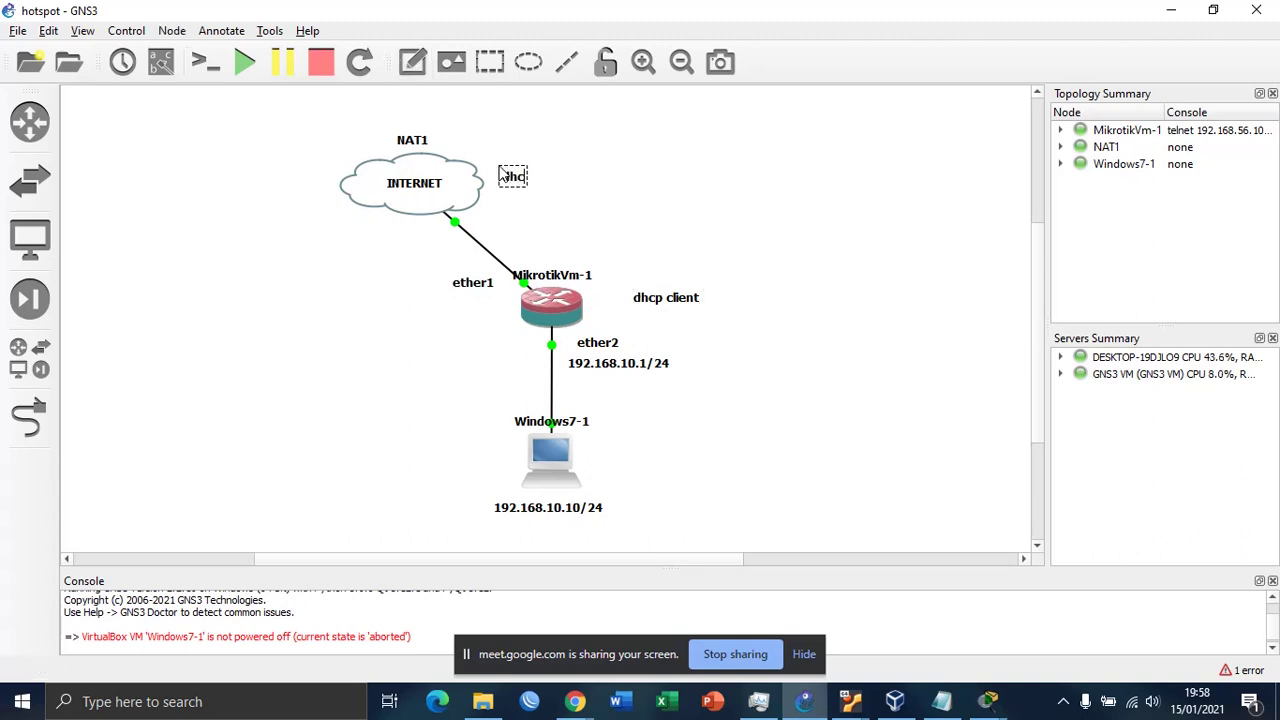
text(p server)
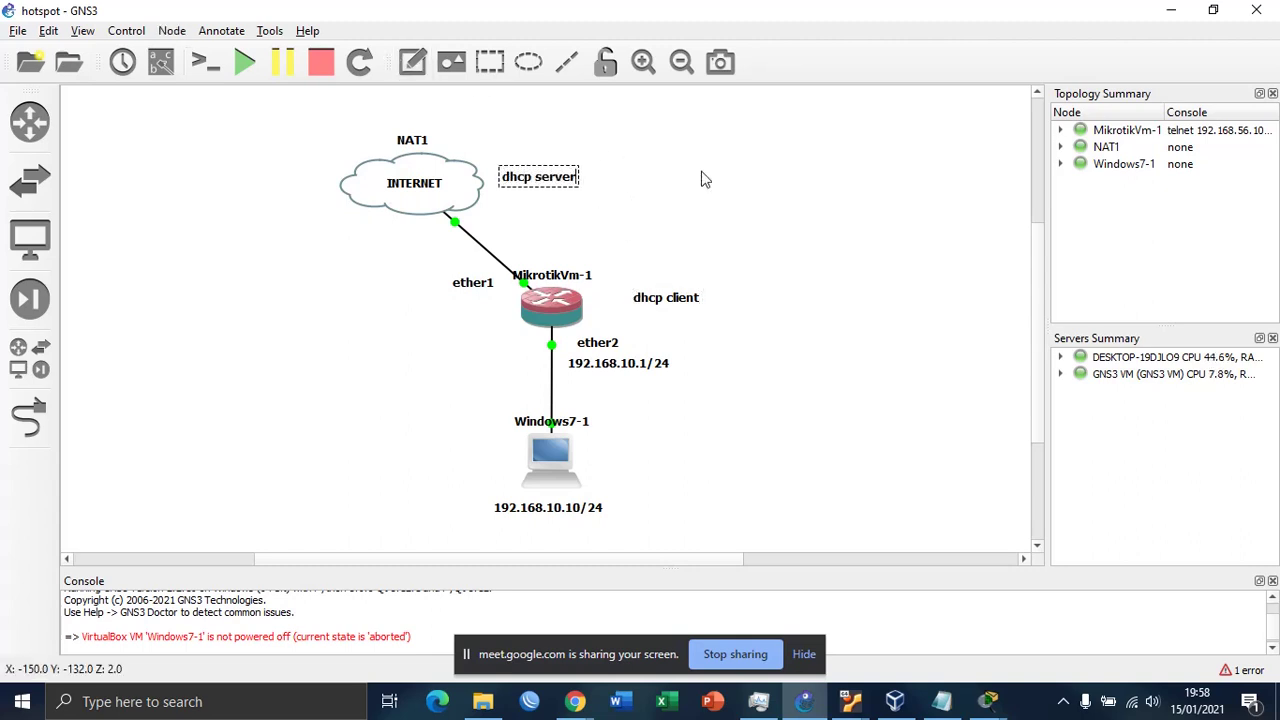
click(700, 177)
click(626, 236)
drag(632, 258, 565, 322)
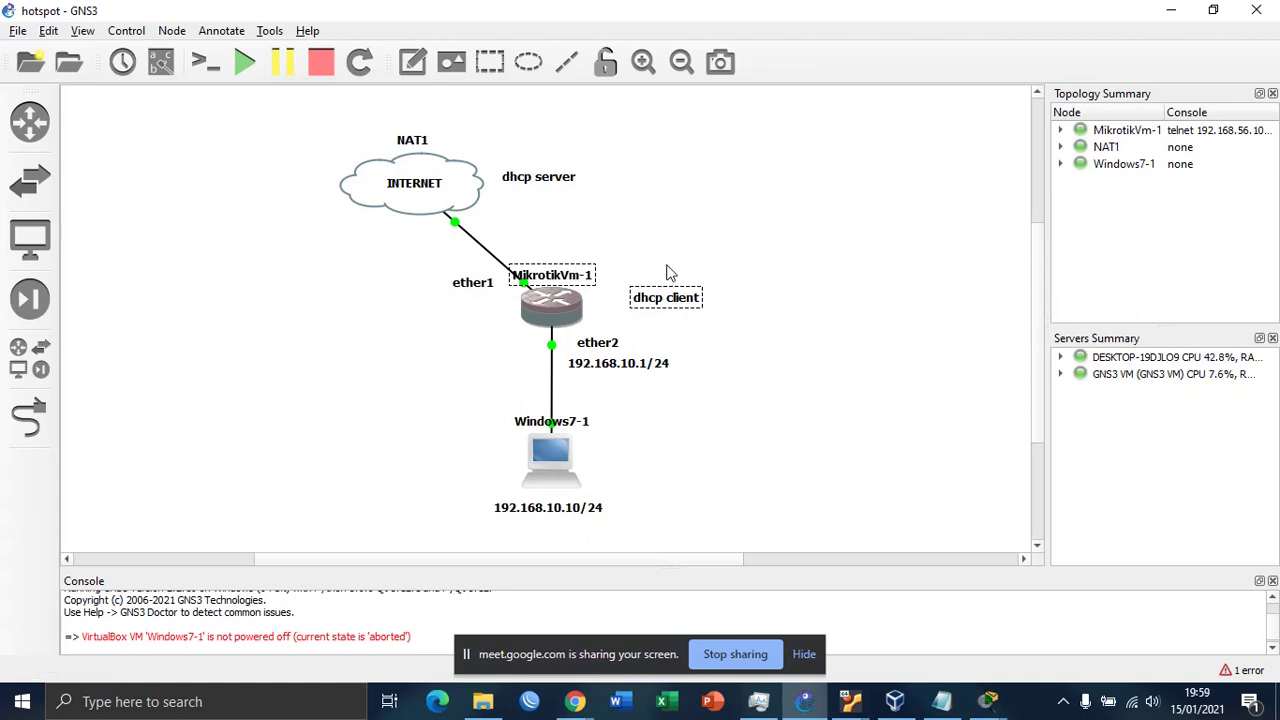
click(1171, 10)
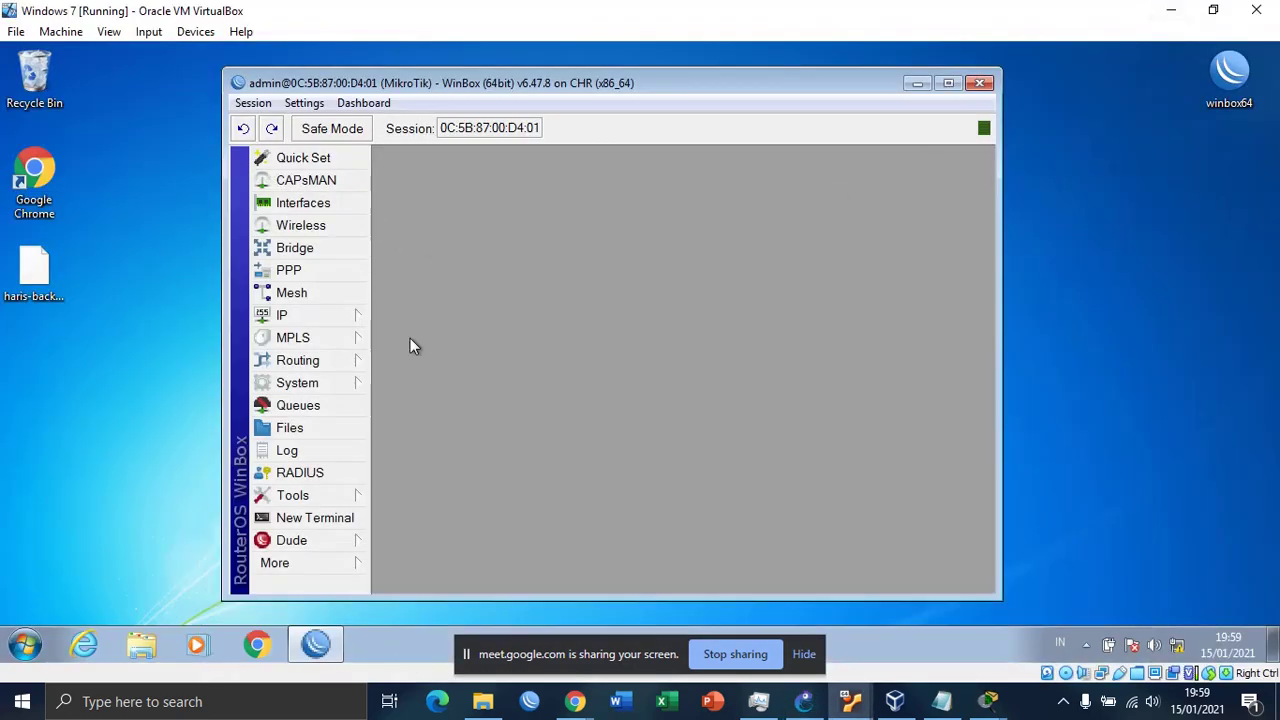
Remove the ether1 entry from IP > DHCP Client and maximise WinBox
click(350, 318)
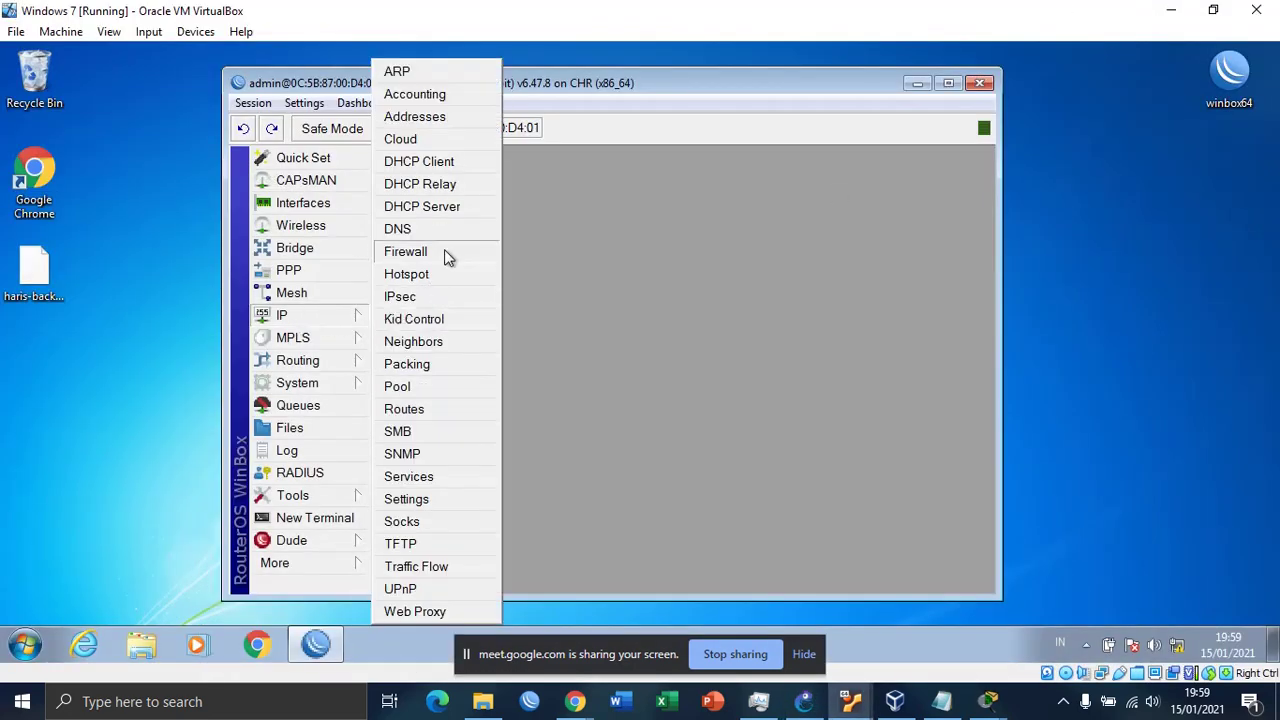
click(464, 164)
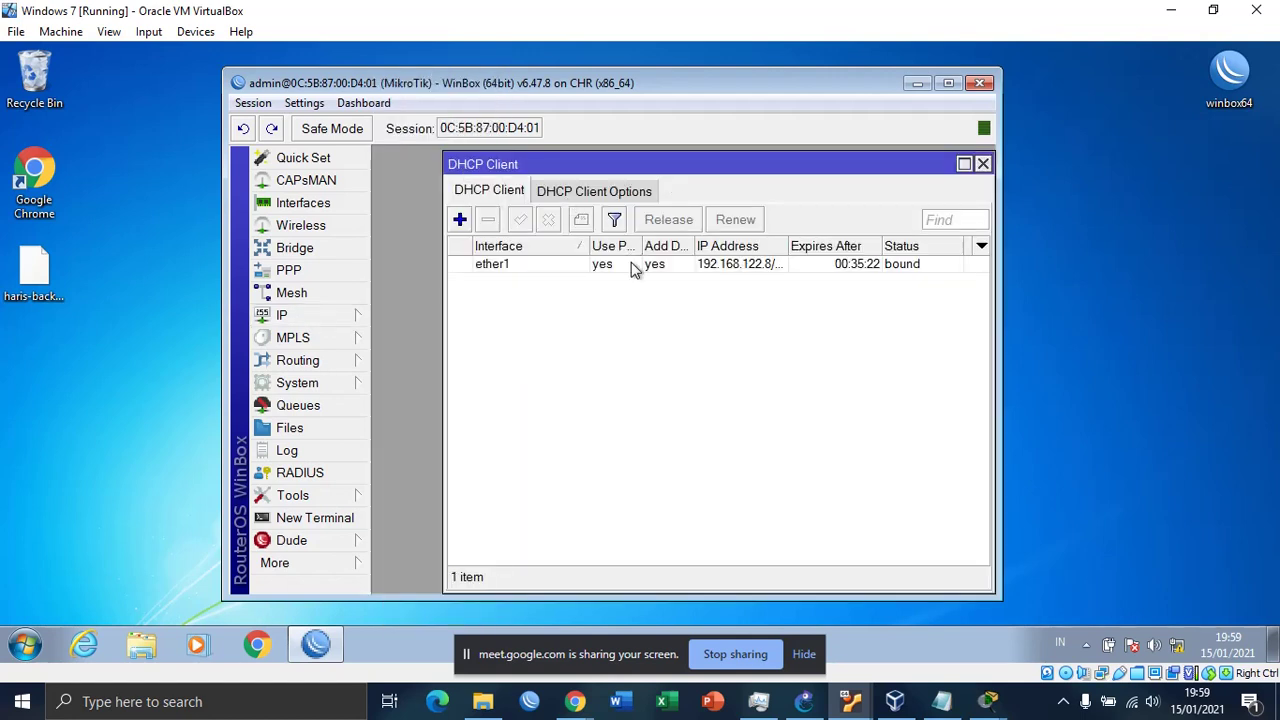
click(686, 268)
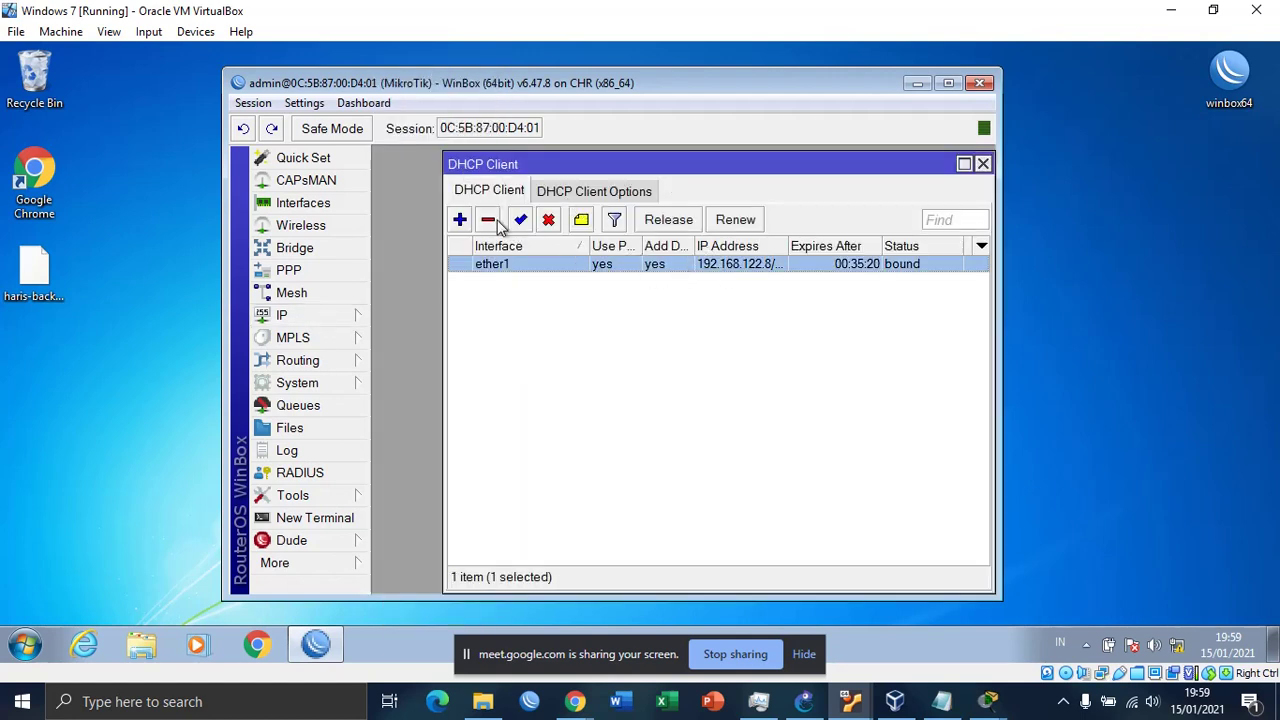
click(488, 220)
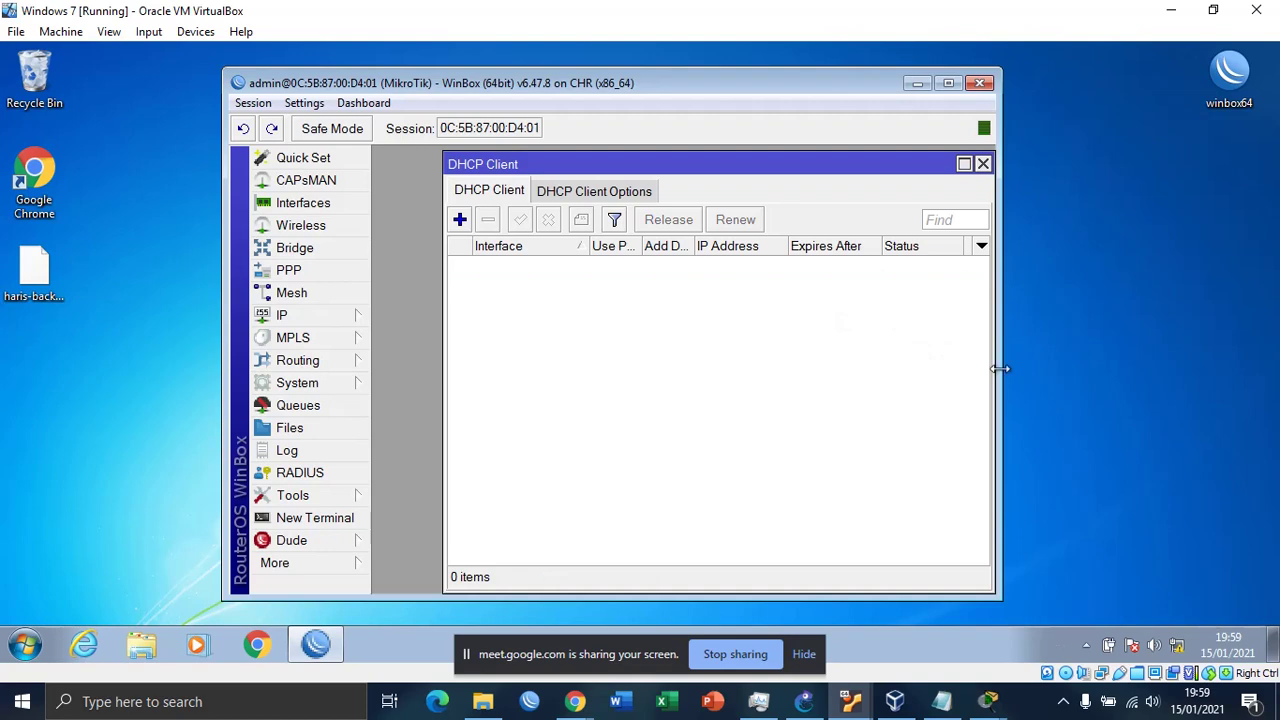
drag(1000, 369, 1173, 361)
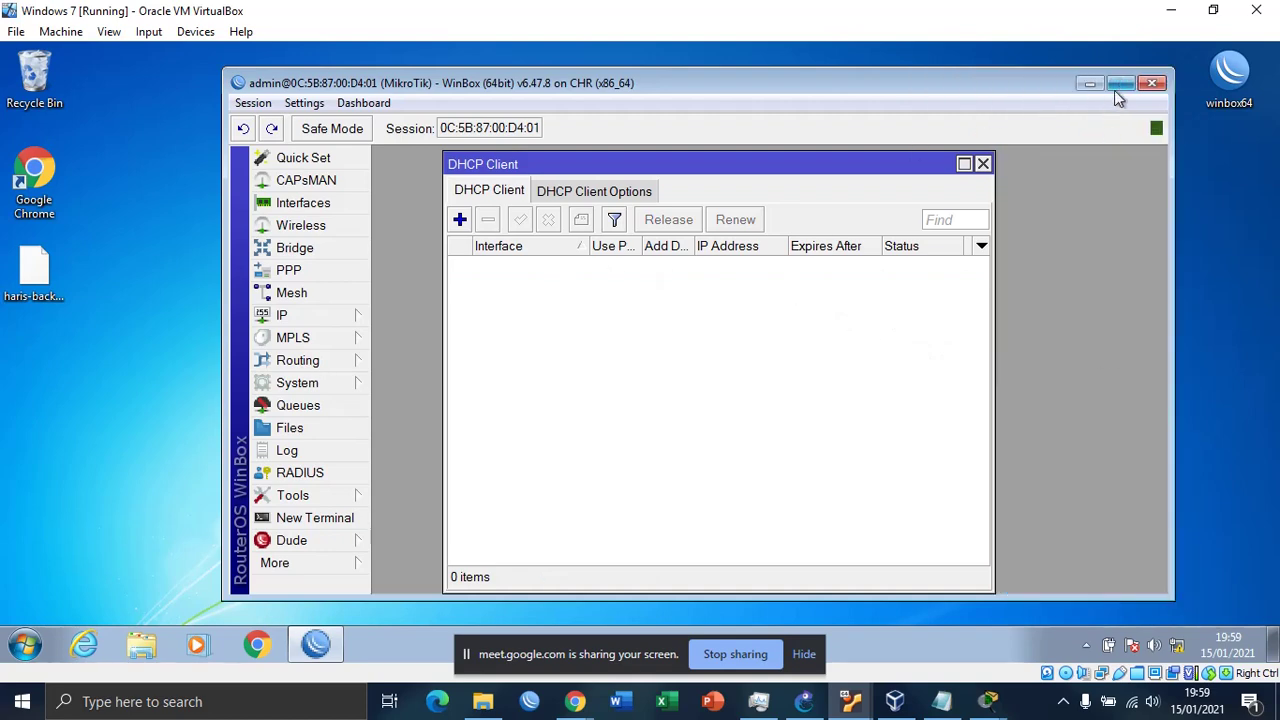
click(1119, 88)
drag(383, 134, 463, 134)
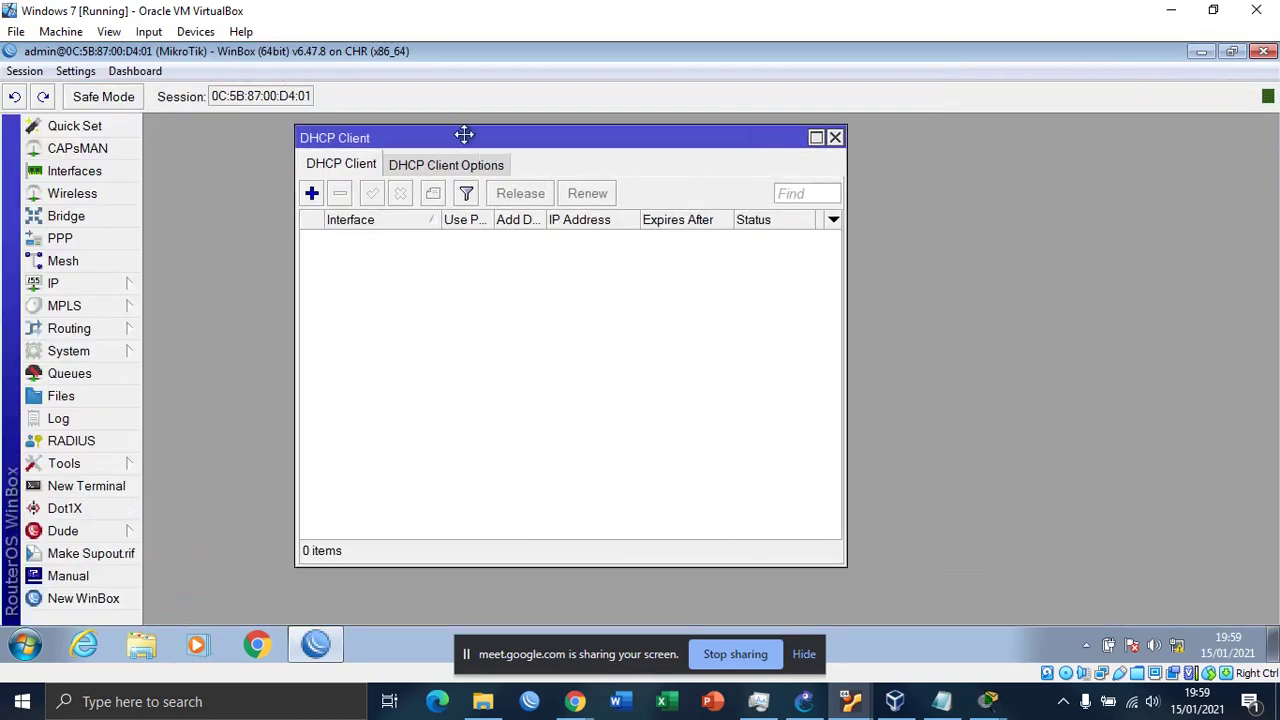
Start a new DHCP client on ether1, checking the GNS3 topology, then list the interfaces
click(310, 193)
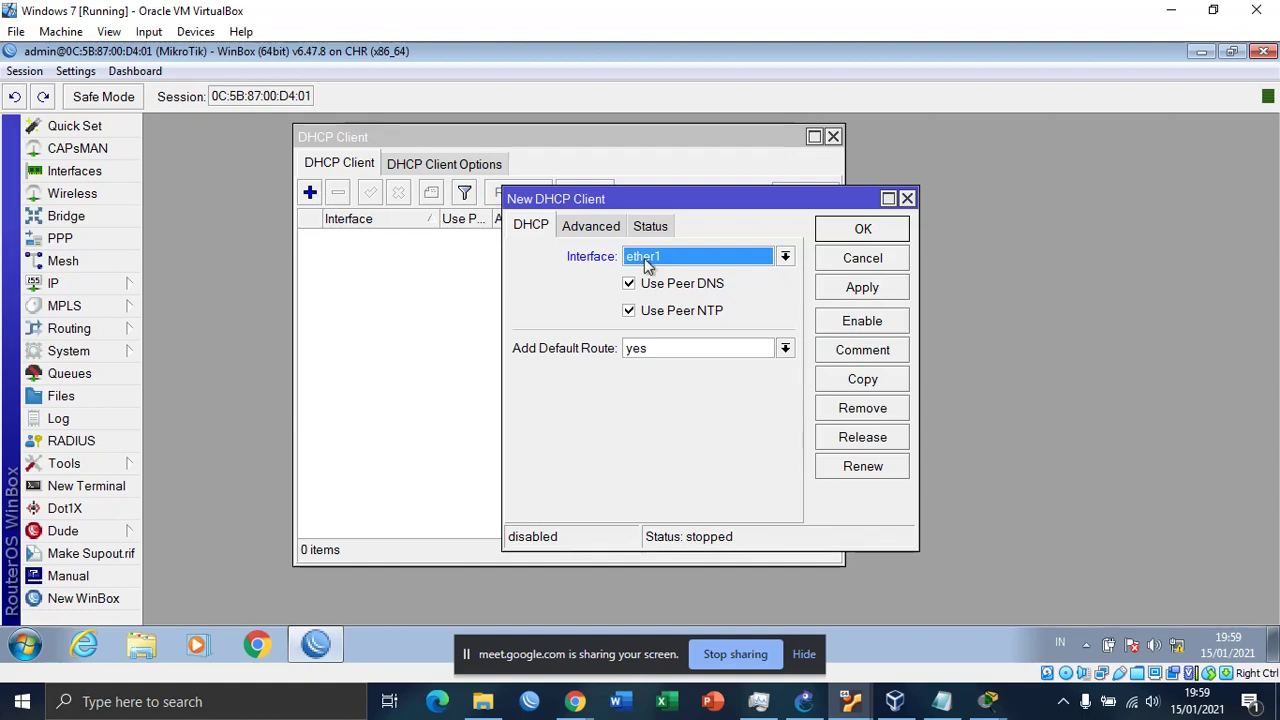
click(644, 258)
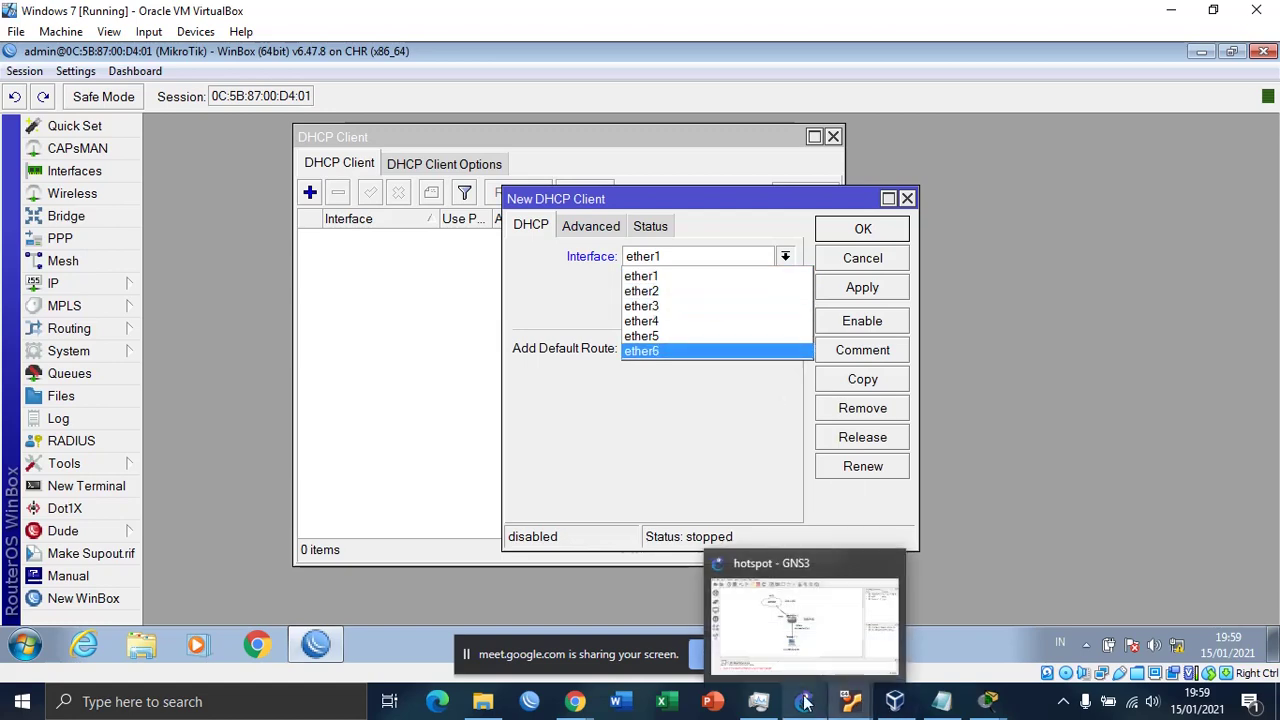
key(alt+Tab)
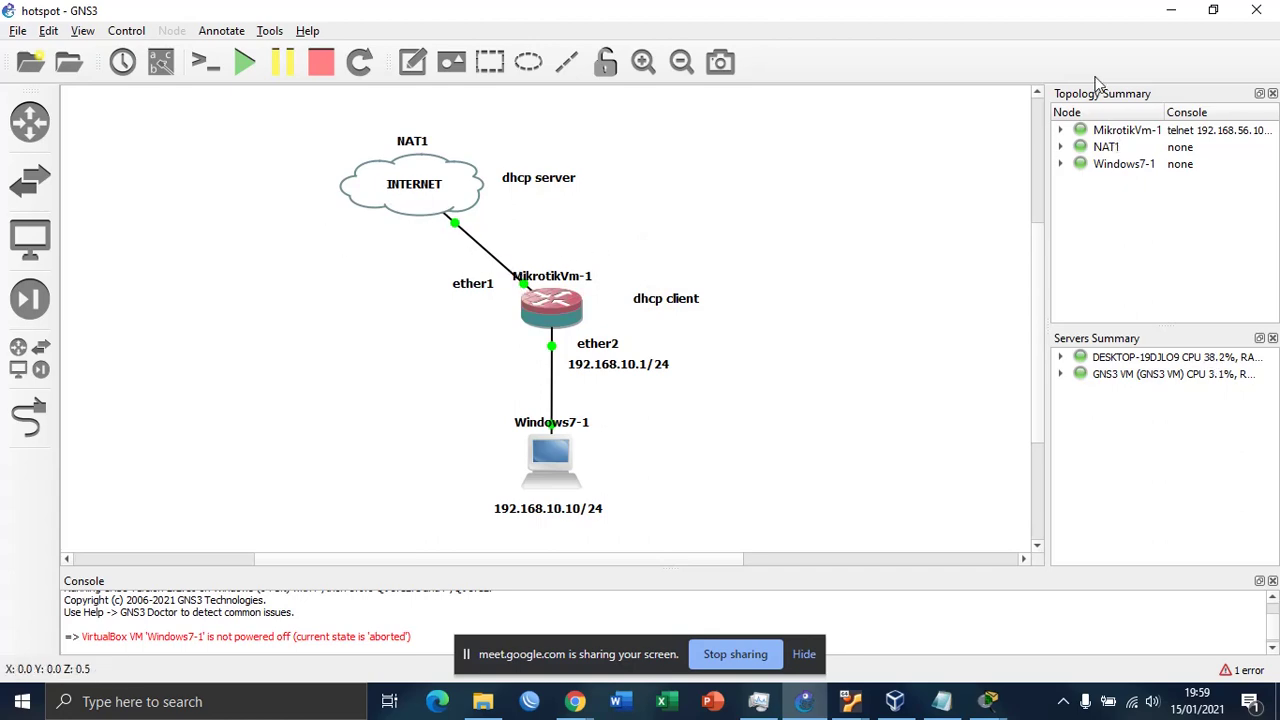
click(1171, 10)
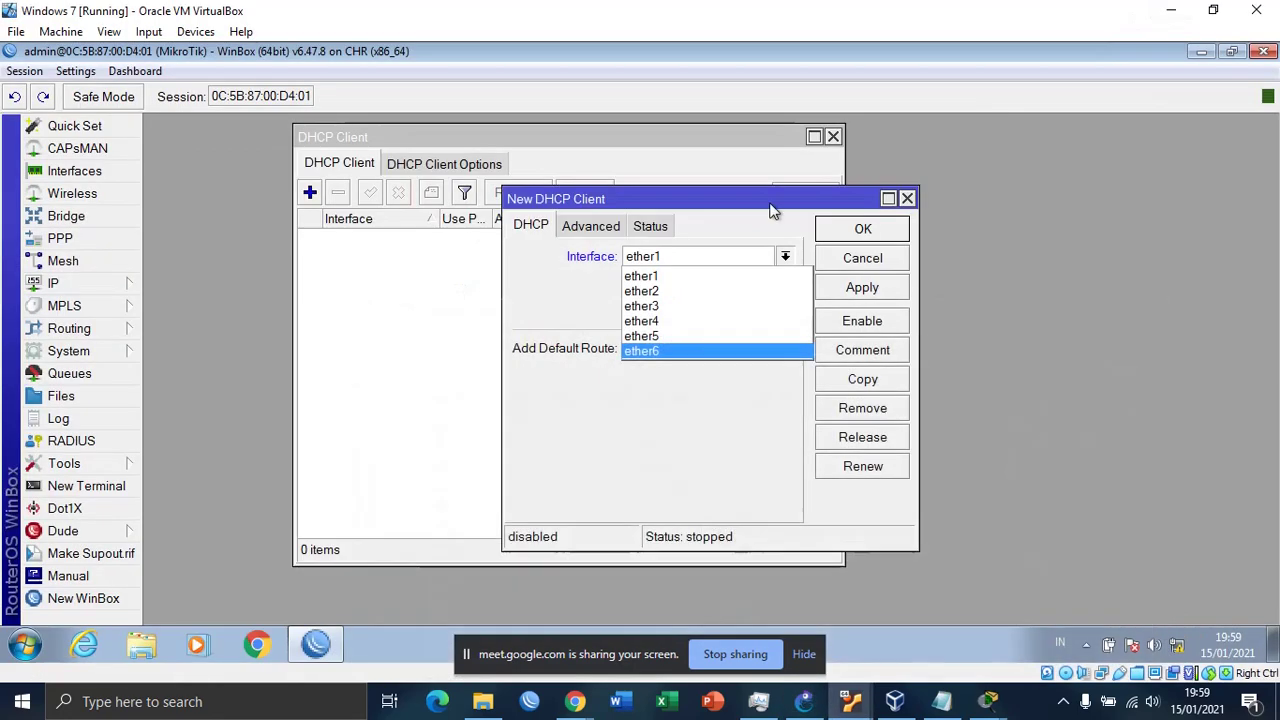
click(675, 276)
click(670, 258)
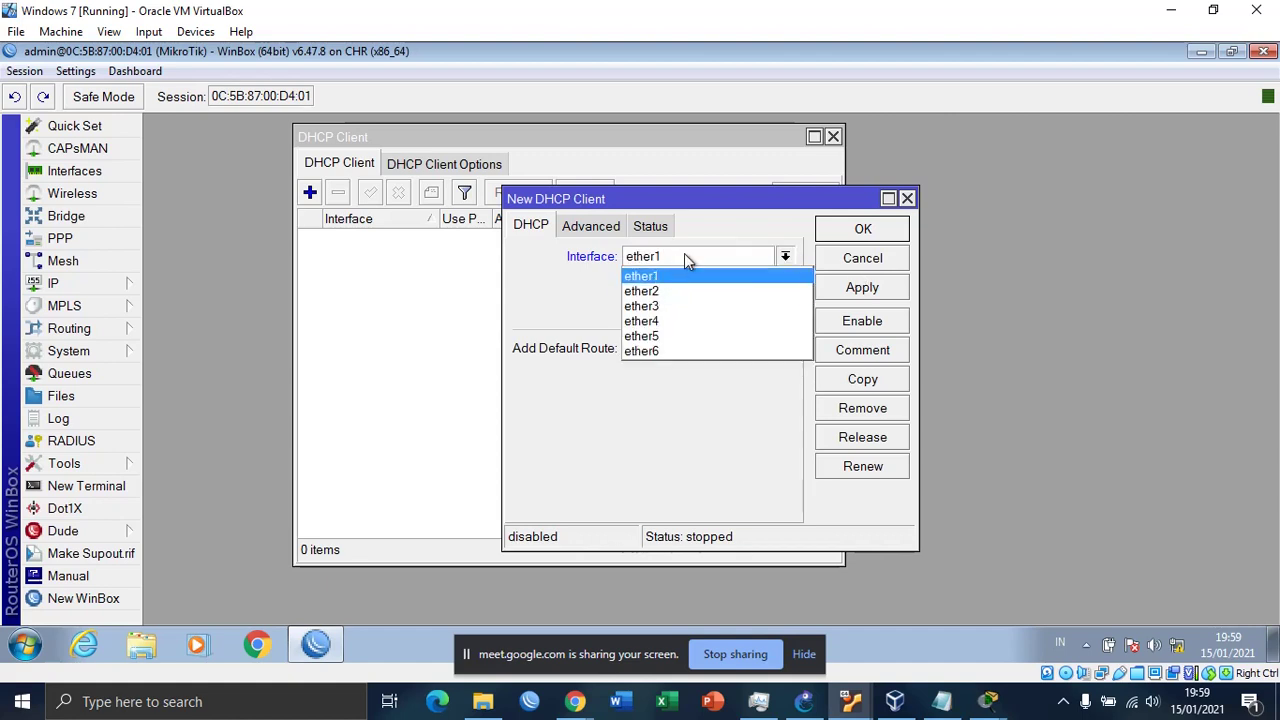
click(685, 257)
click(104, 177)
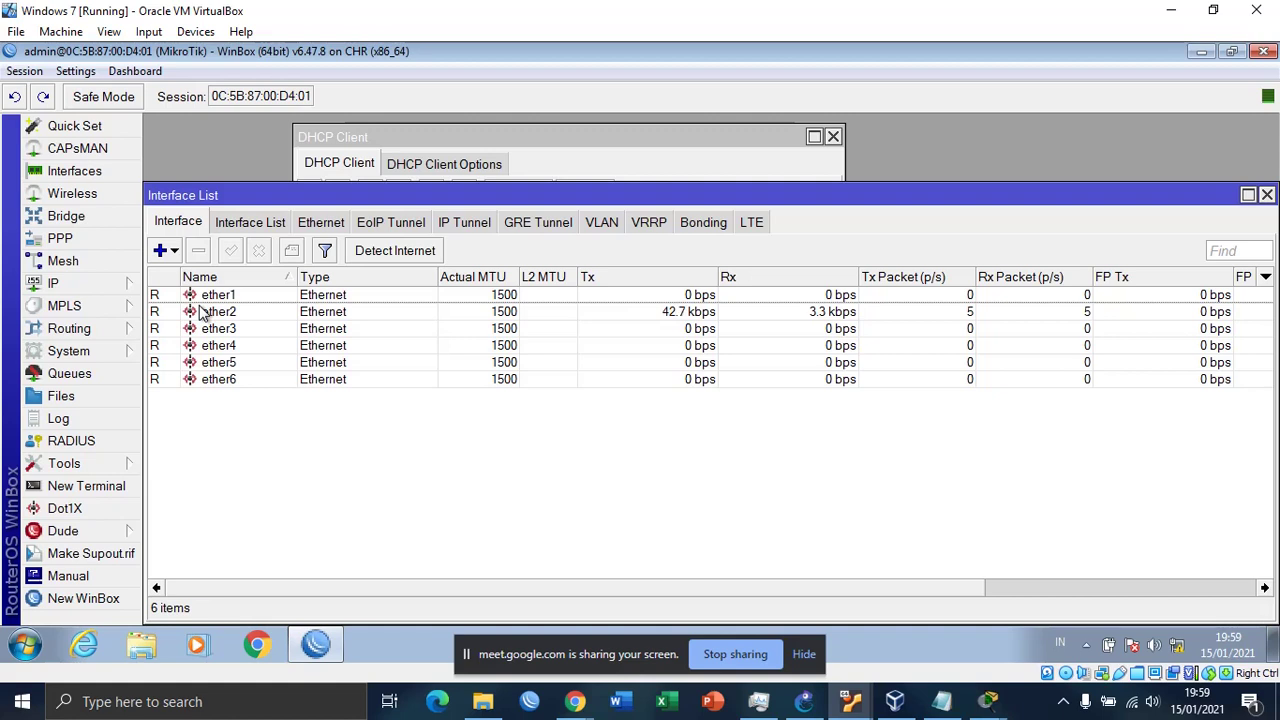
Step through ether1 to ether6 in the Interface List, then close it
click(224, 299)
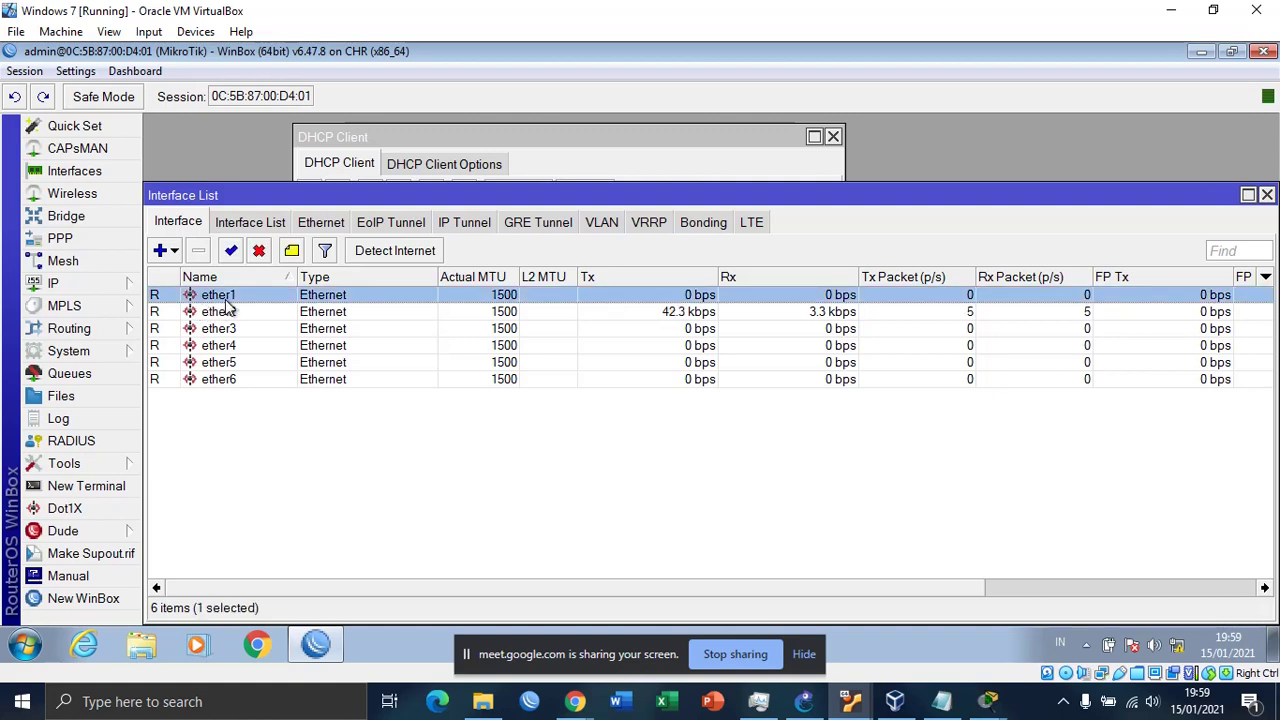
click(240, 425)
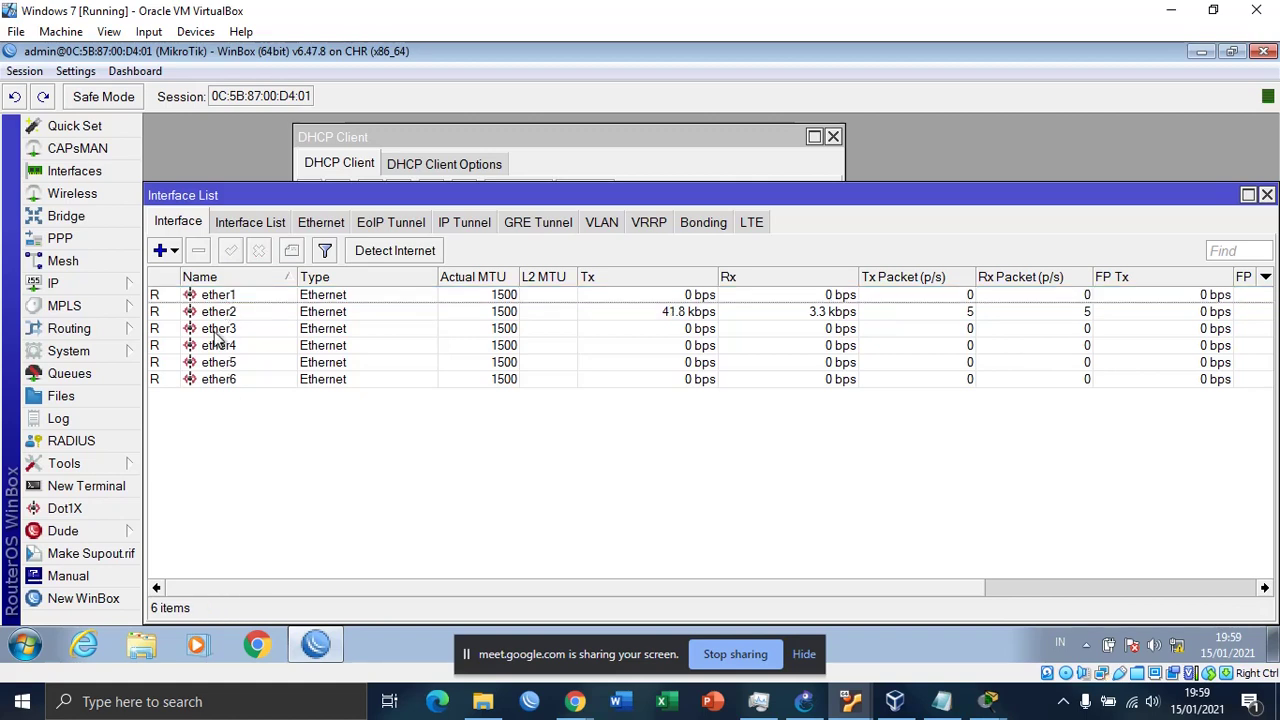
click(215, 311)
click(228, 330)
click(230, 346)
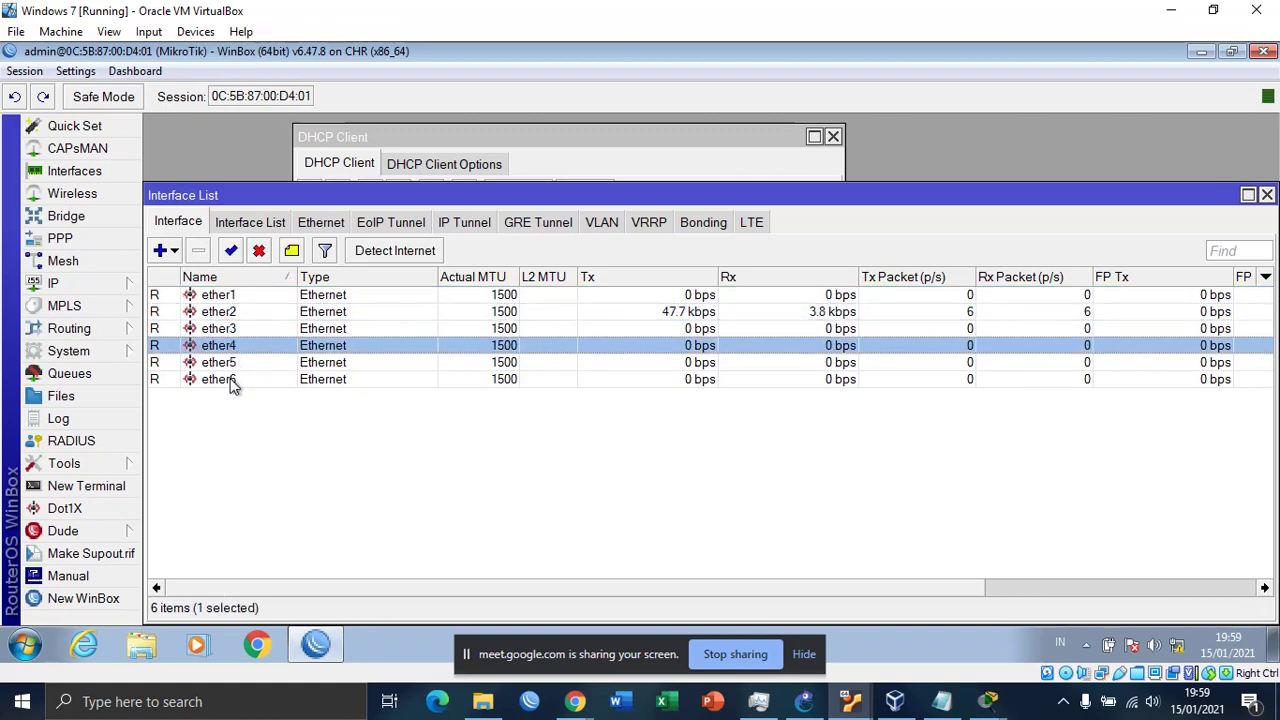
click(234, 381)
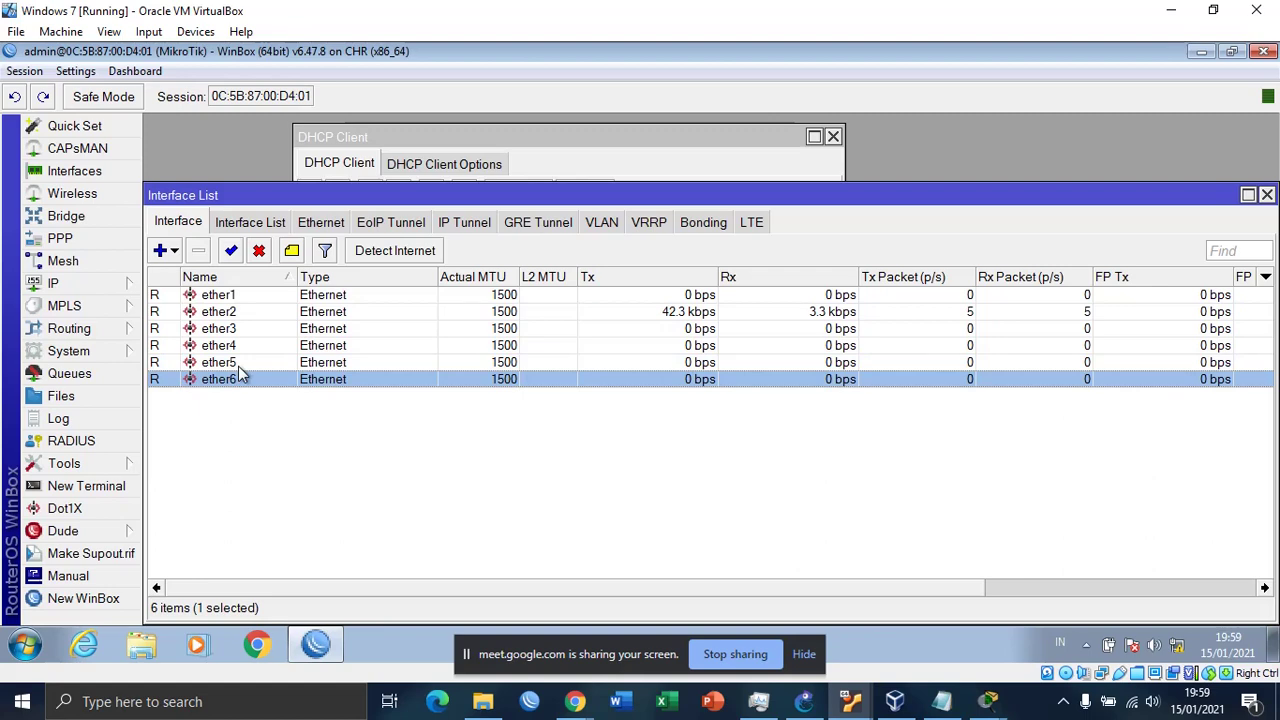
click(1267, 196)
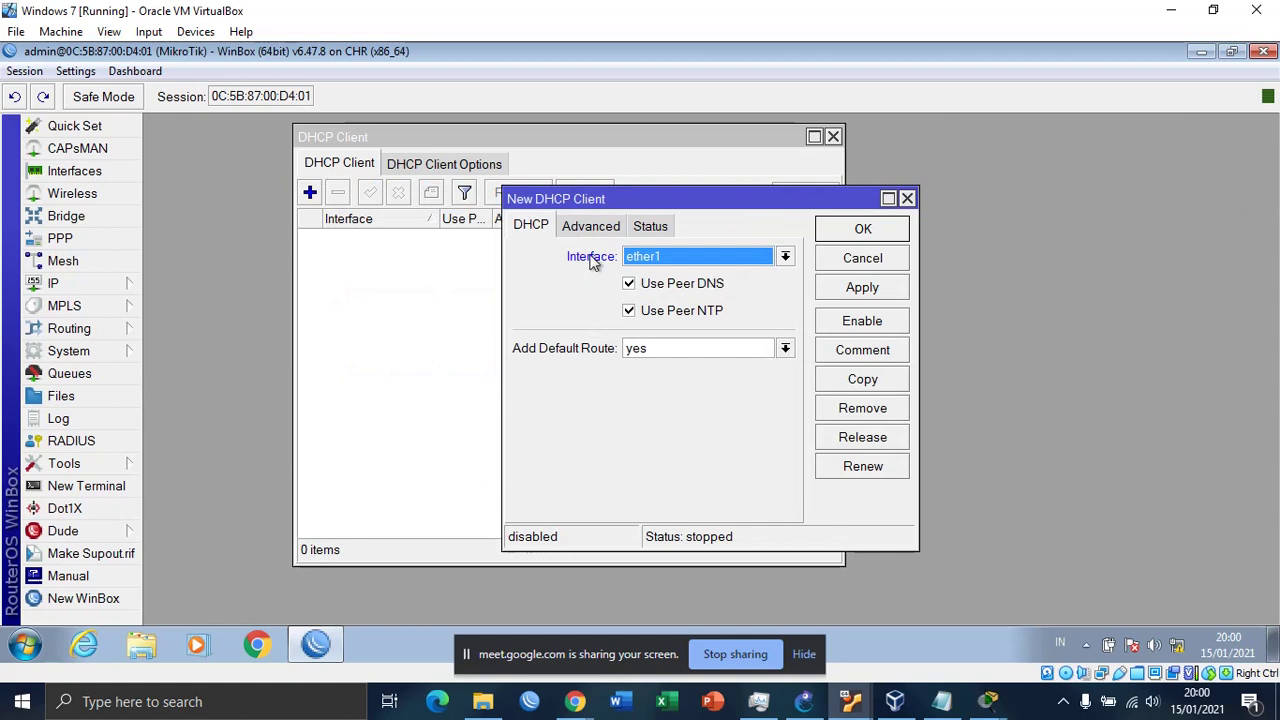
Create a DHCP client on ether1 with peer NTP and Add Default Route set to yes
click(672, 258)
click(700, 273)
click(629, 310)
key(Tab)
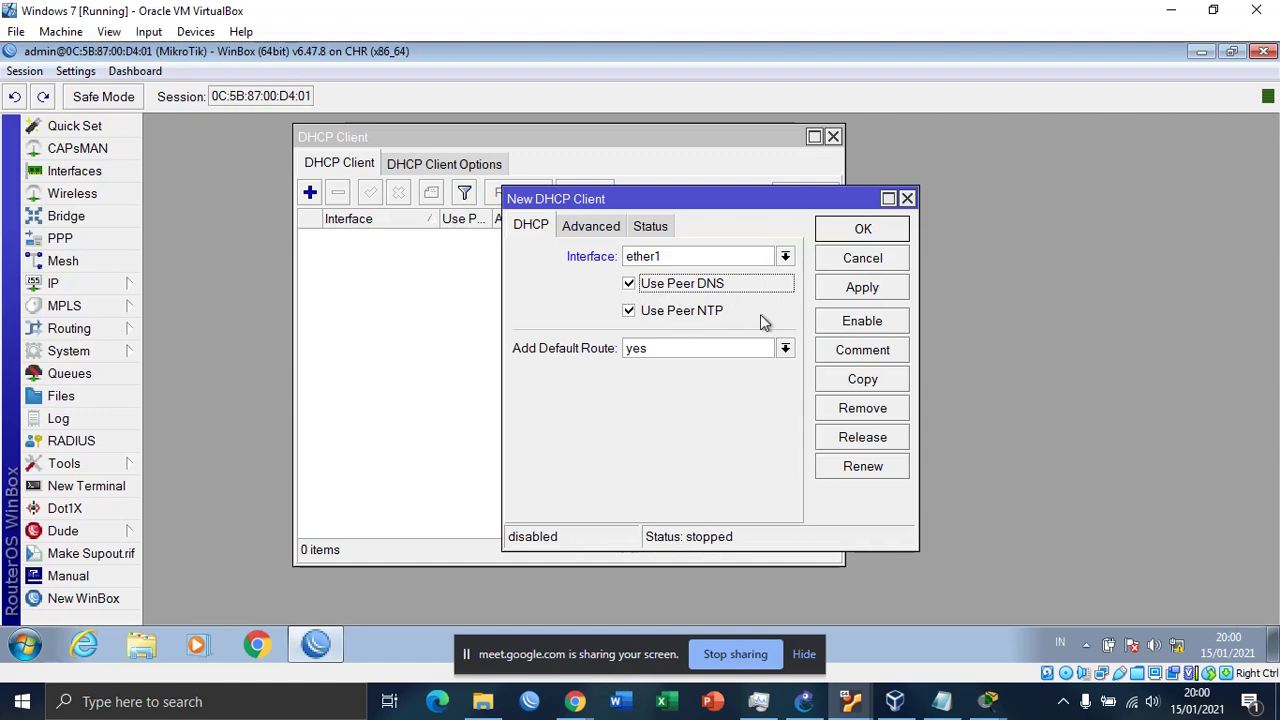
click(646, 358)
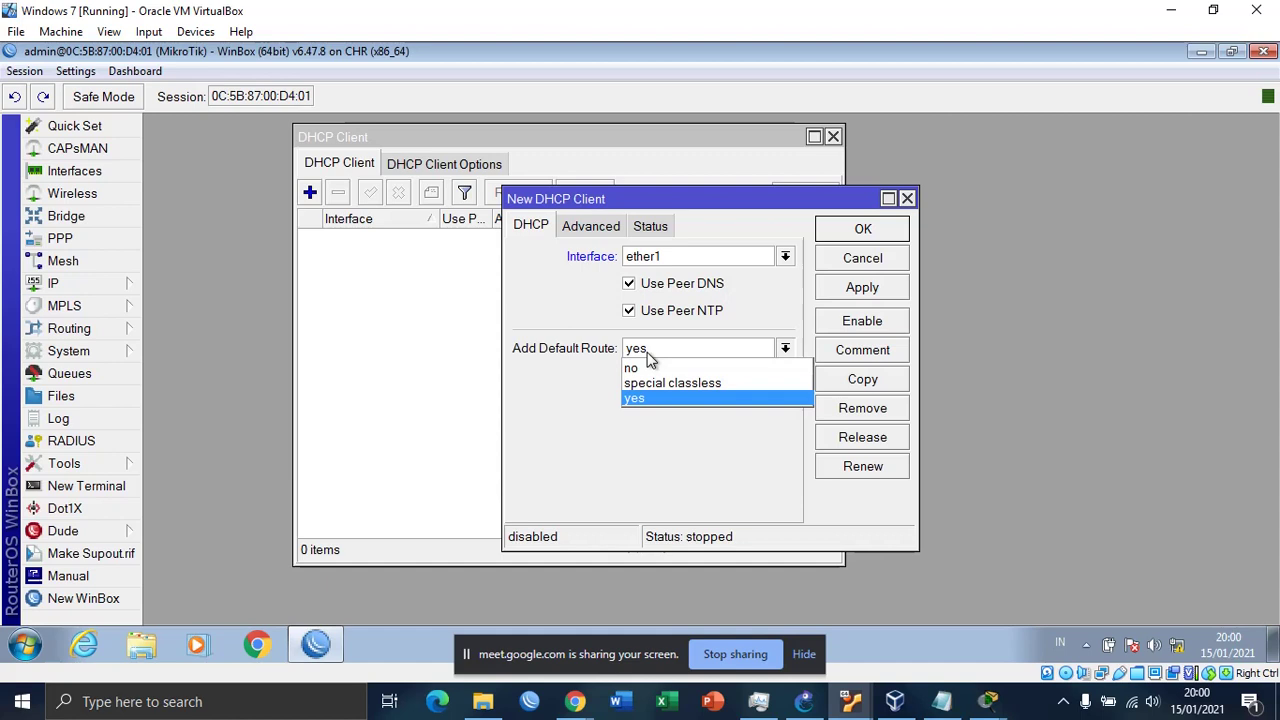
click(648, 402)
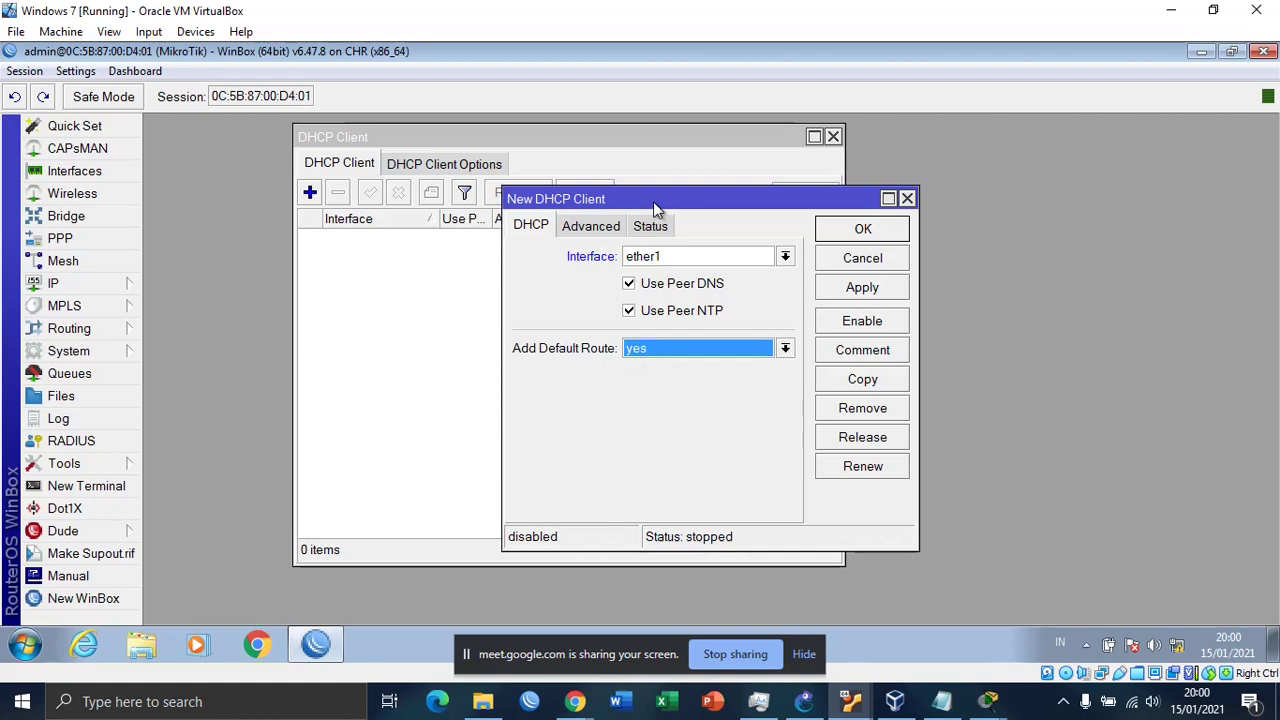
drag(653, 201, 652, 232)
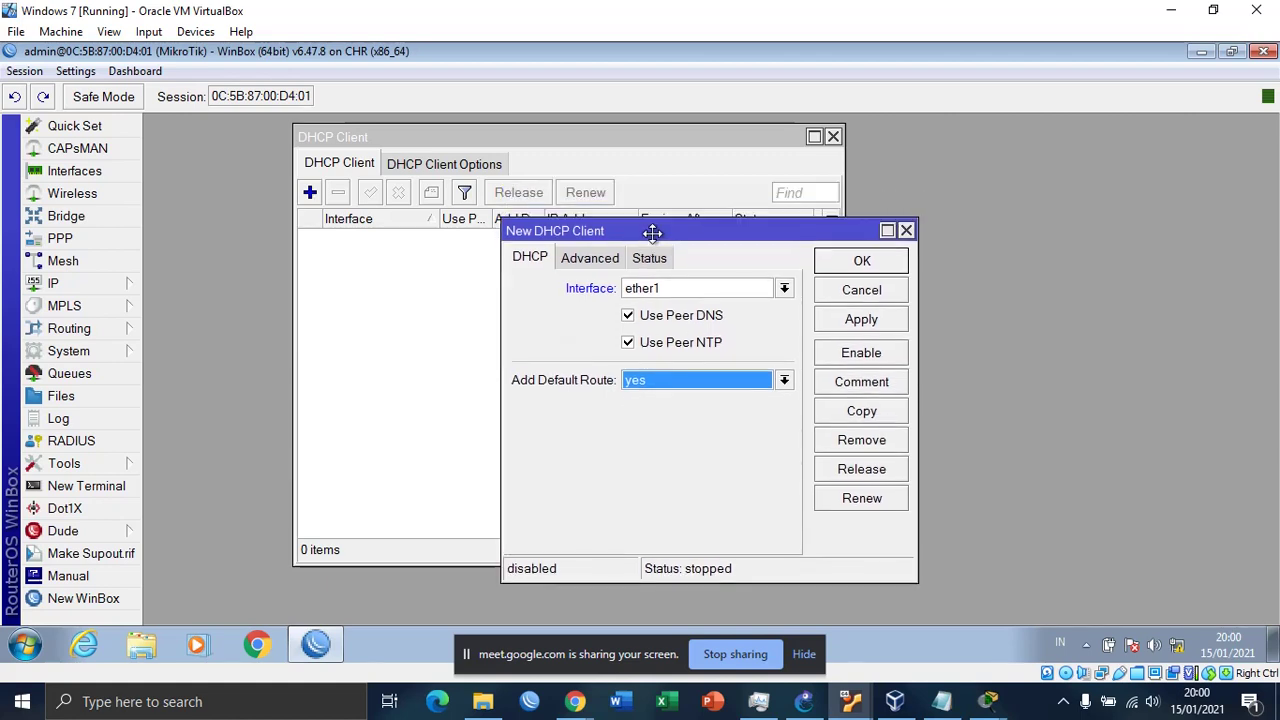
click(861, 319)
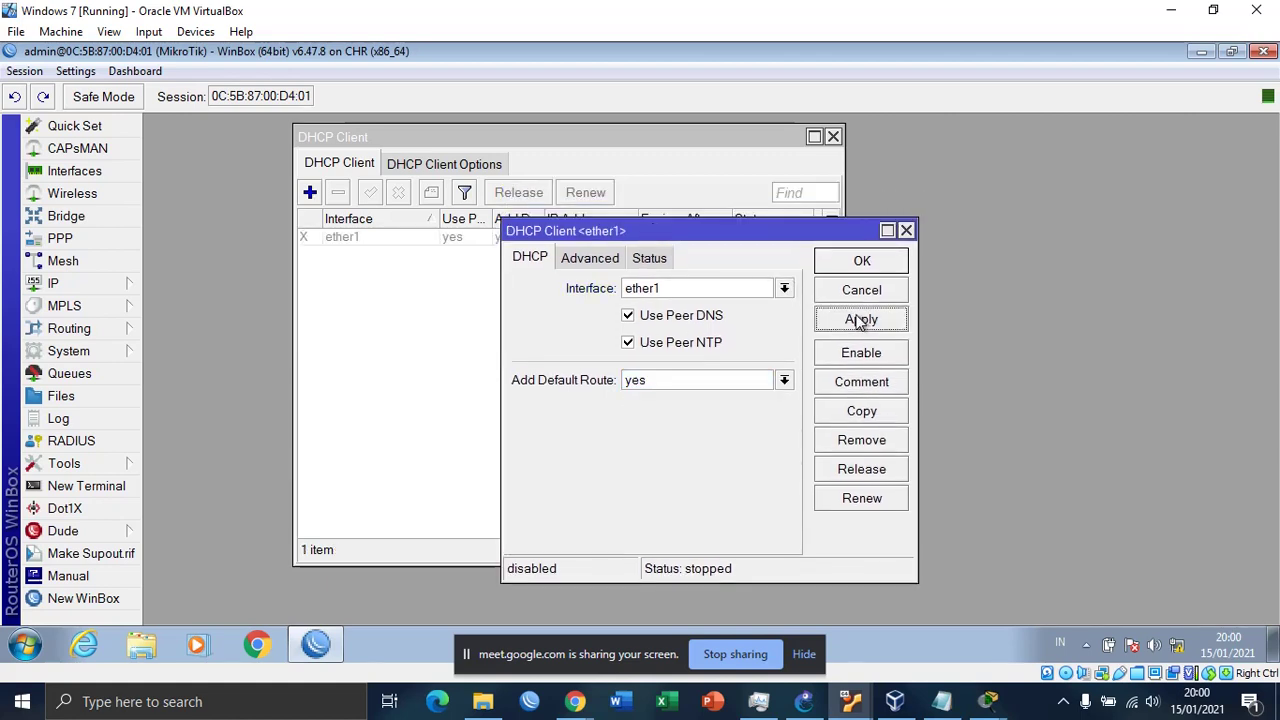
click(850, 268)
Enable the ether1 DHCP client and widen the list to show its 192.168.122.8/24 lease
click(381, 240)
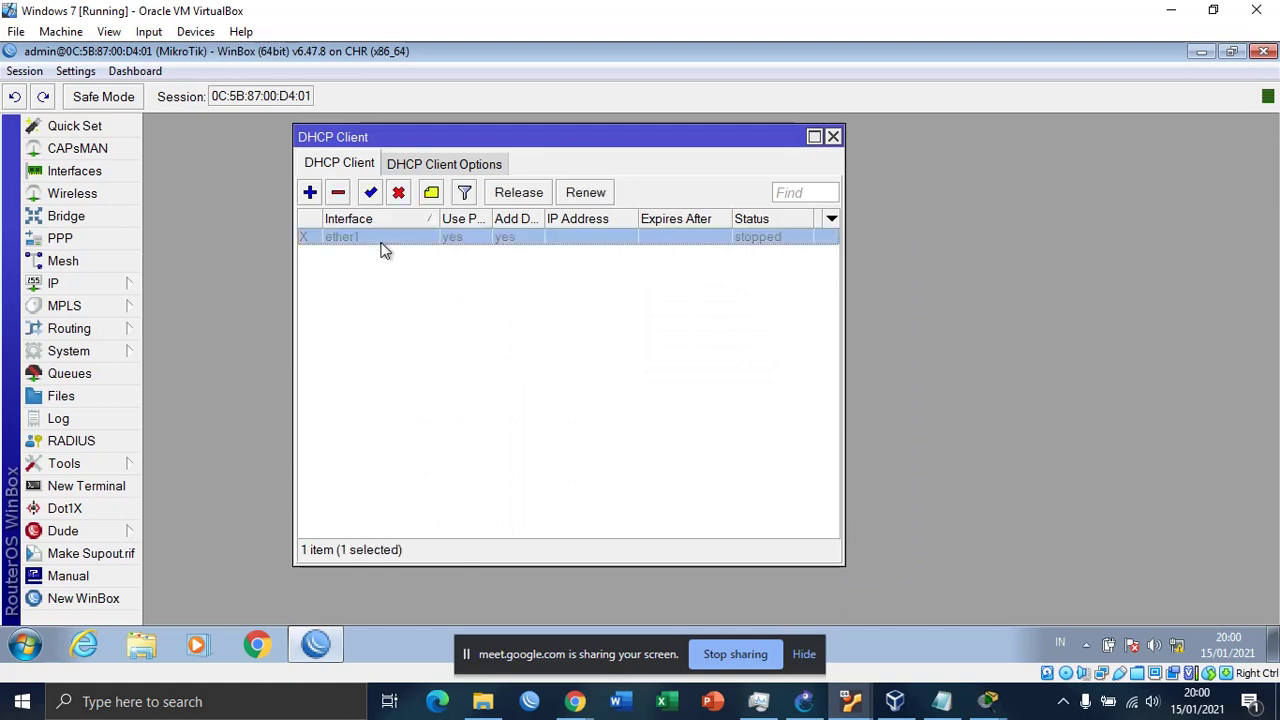
click(370, 193)
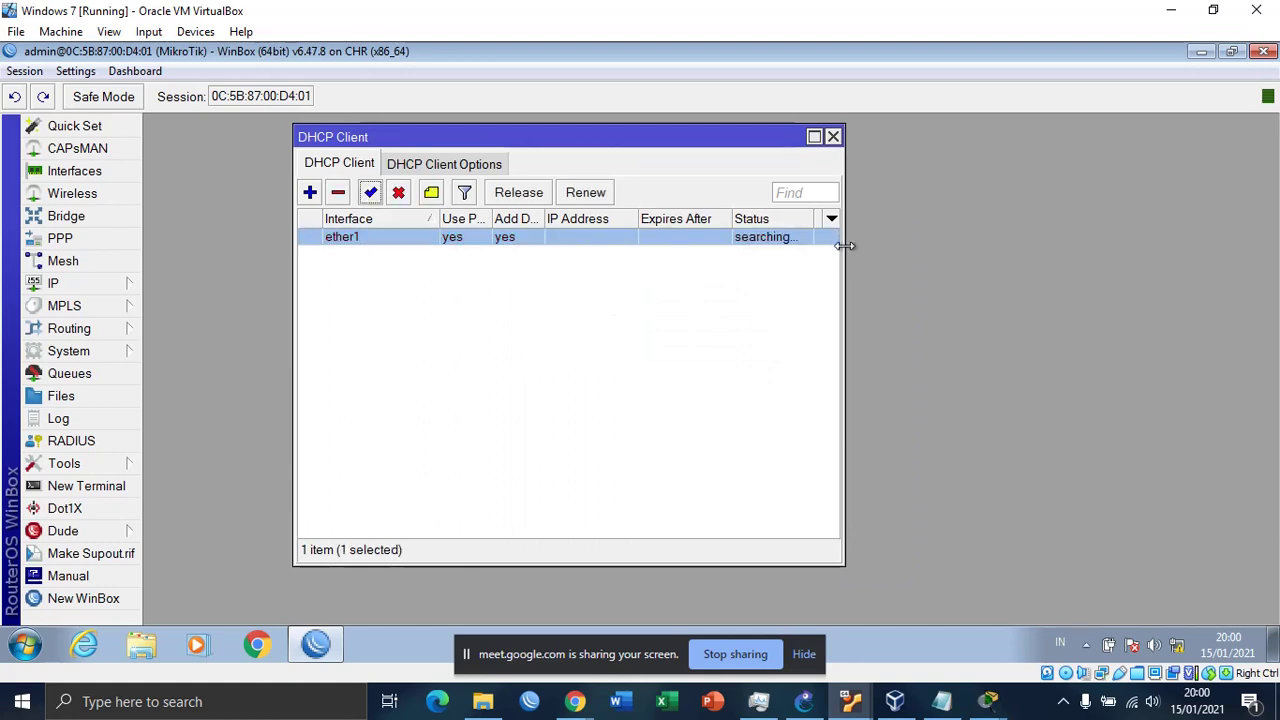
drag(843, 249, 913, 245)
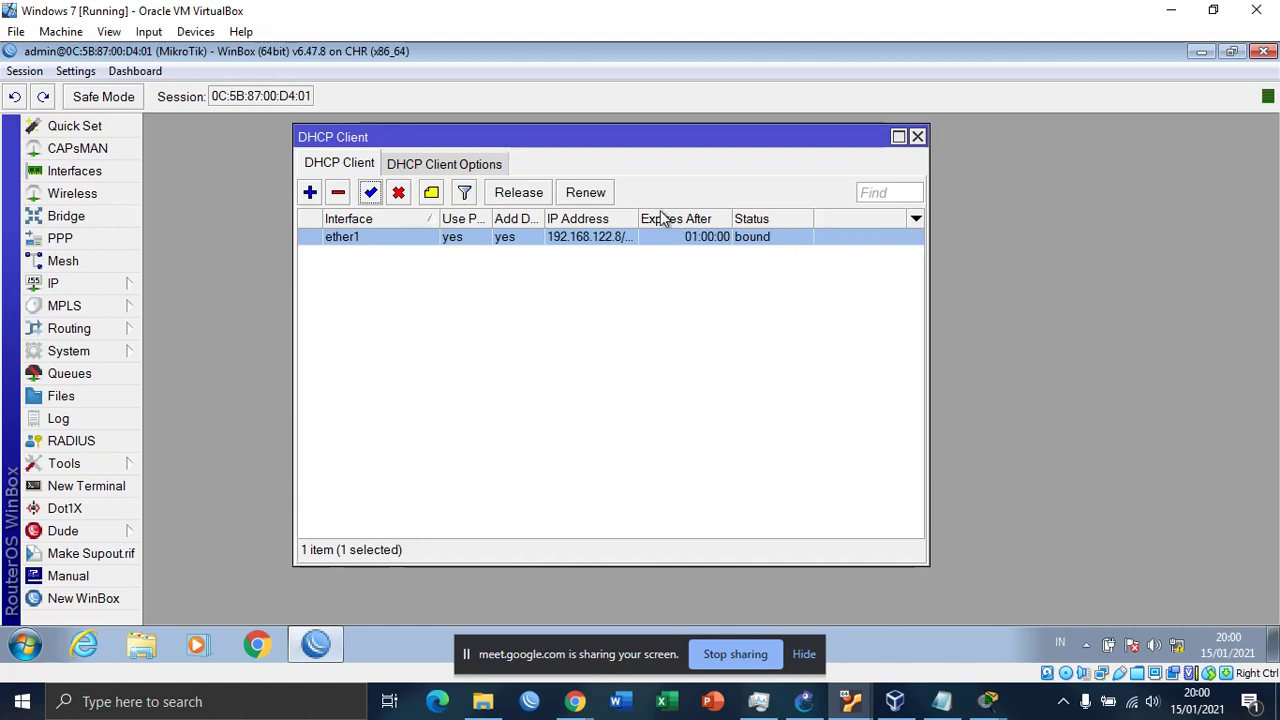
drag(637, 218, 674, 217)
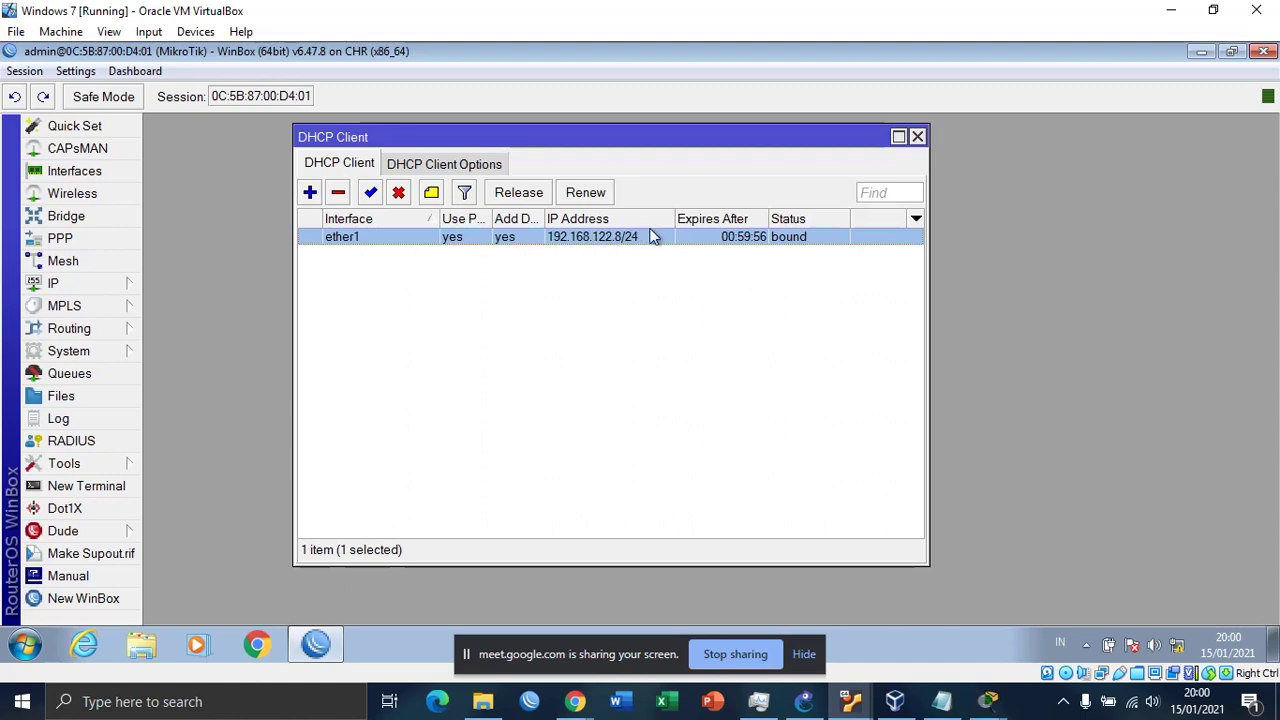
double_click(616, 239)
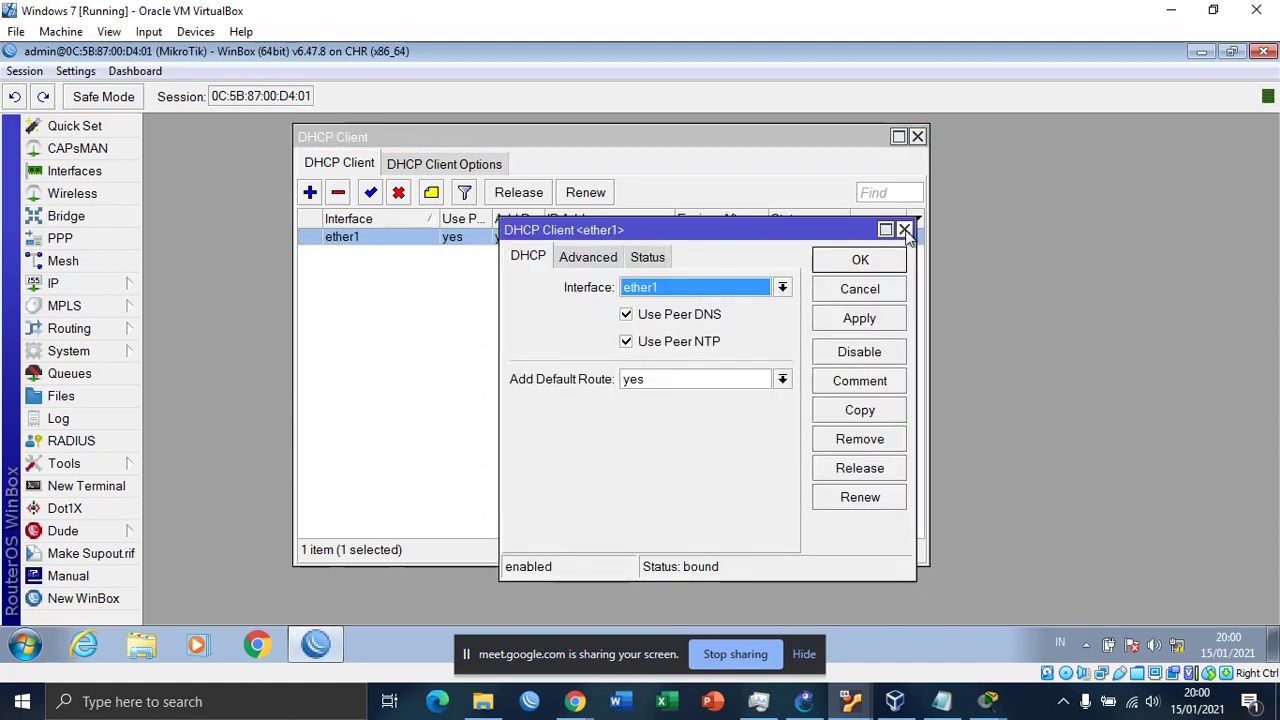
Close the client settings and open the IP > Addresses list
click(904, 229)
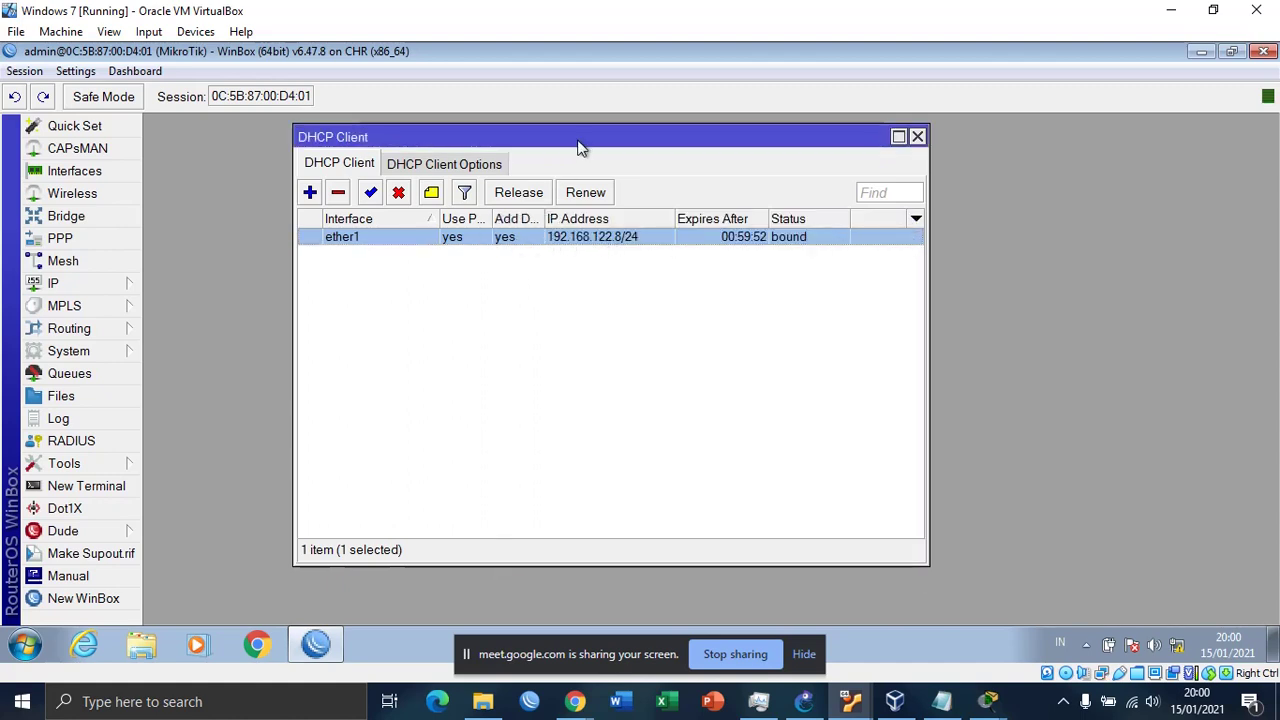
click(100, 284)
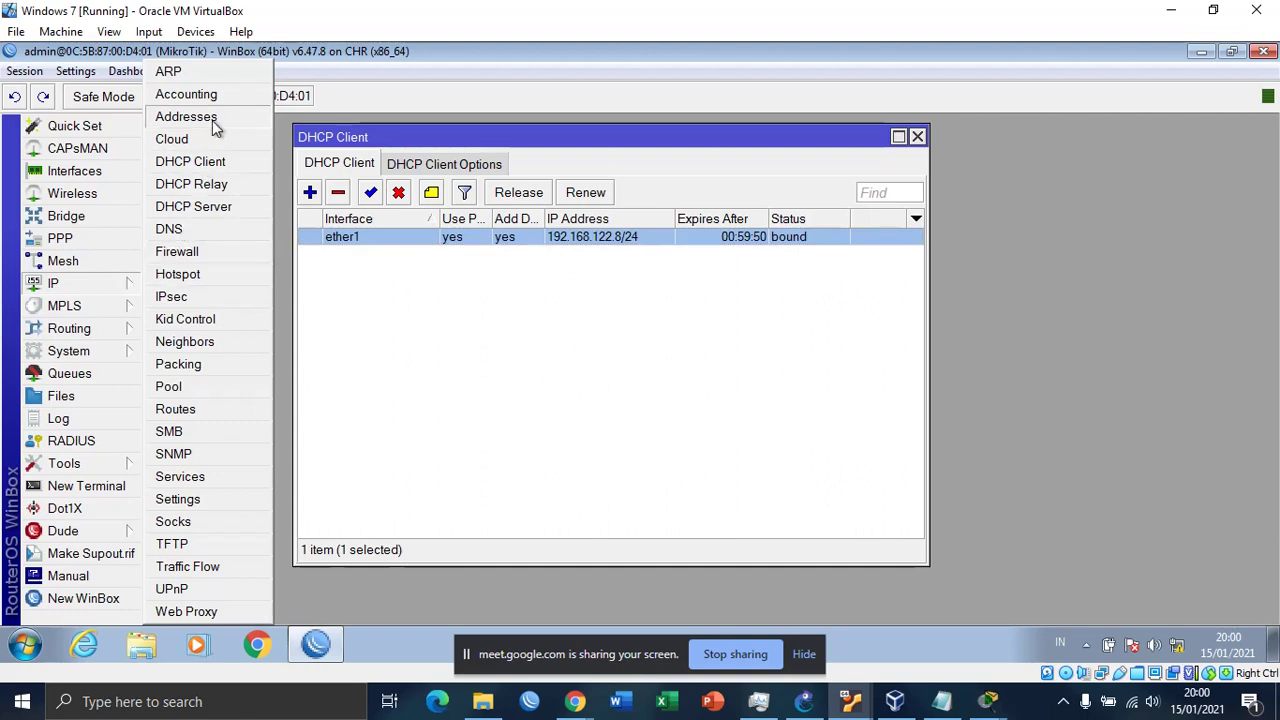
click(213, 119)
click(705, 181)
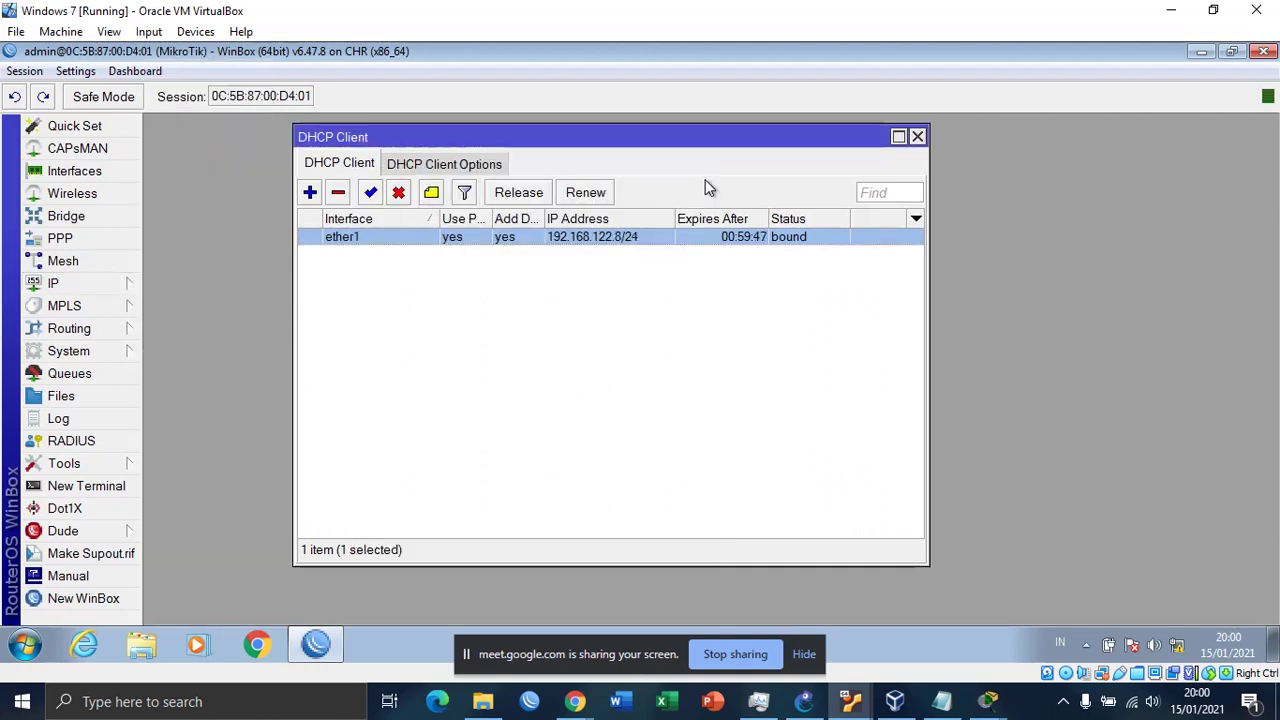
click(53, 283)
click(210, 120)
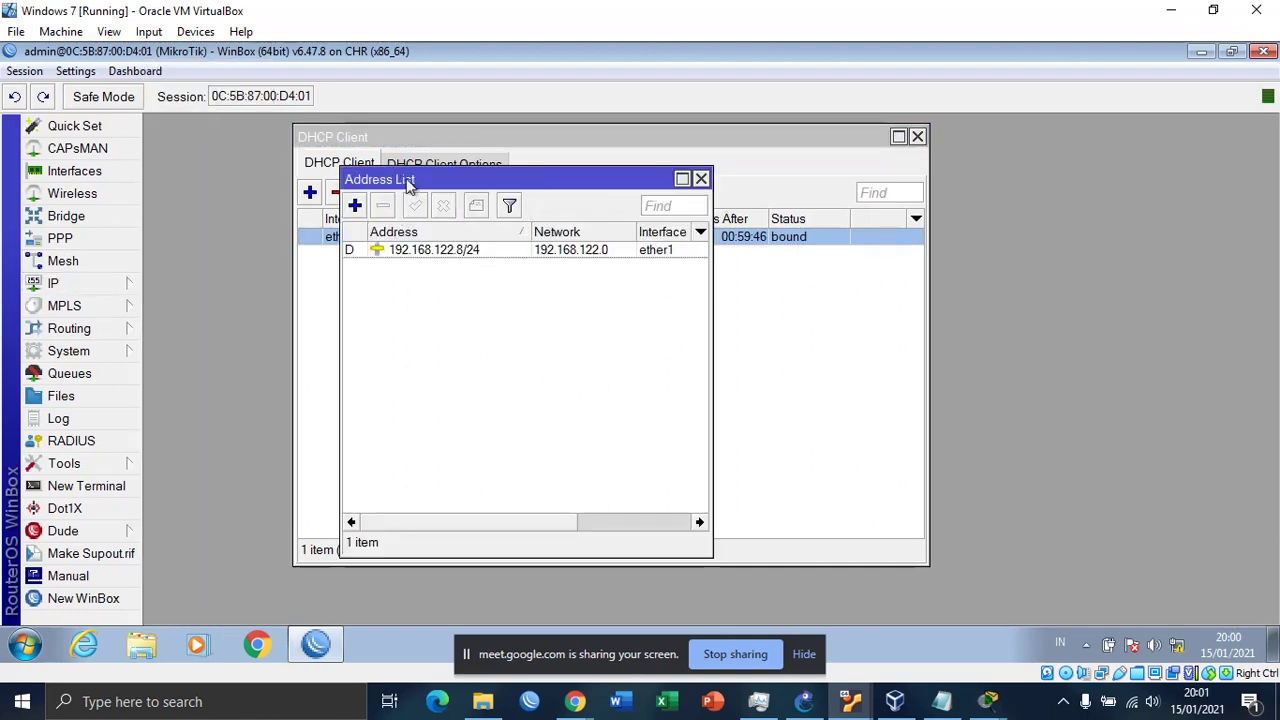
drag(404, 180, 259, 240)
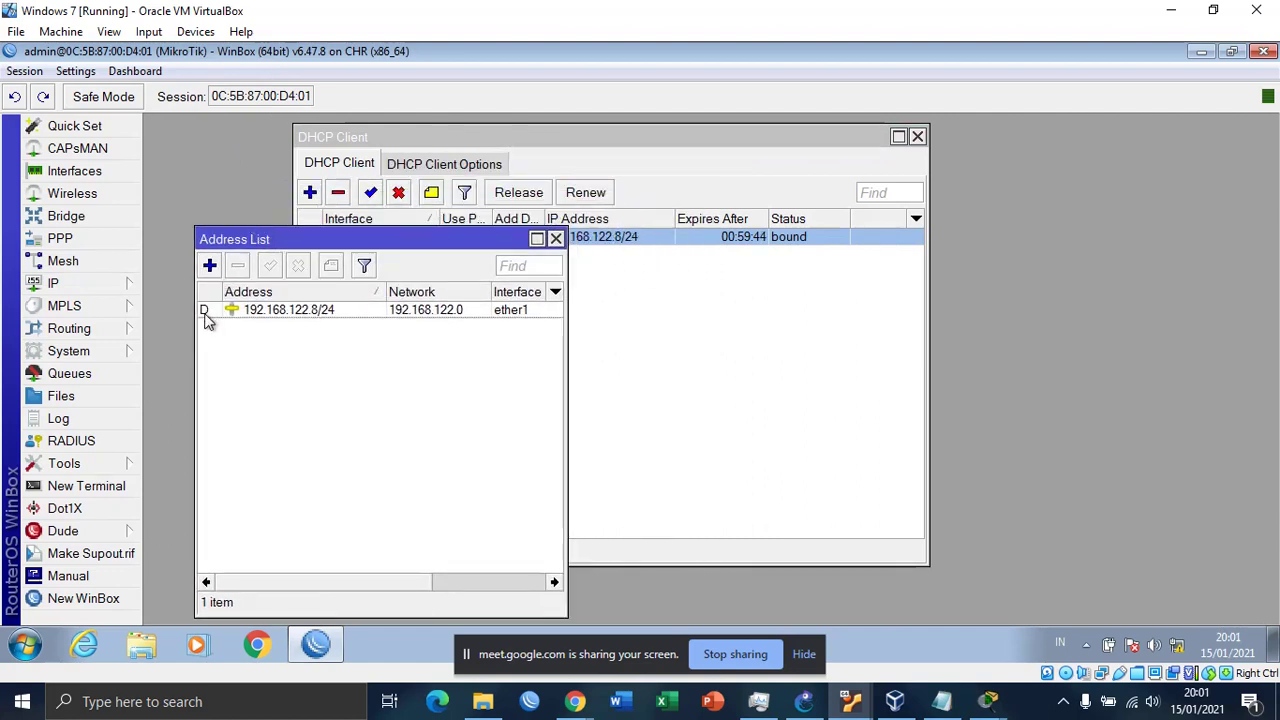
Inspect the properties of the dynamic 192.168.122.8/24 address on ether1
mouse_move(206, 318)
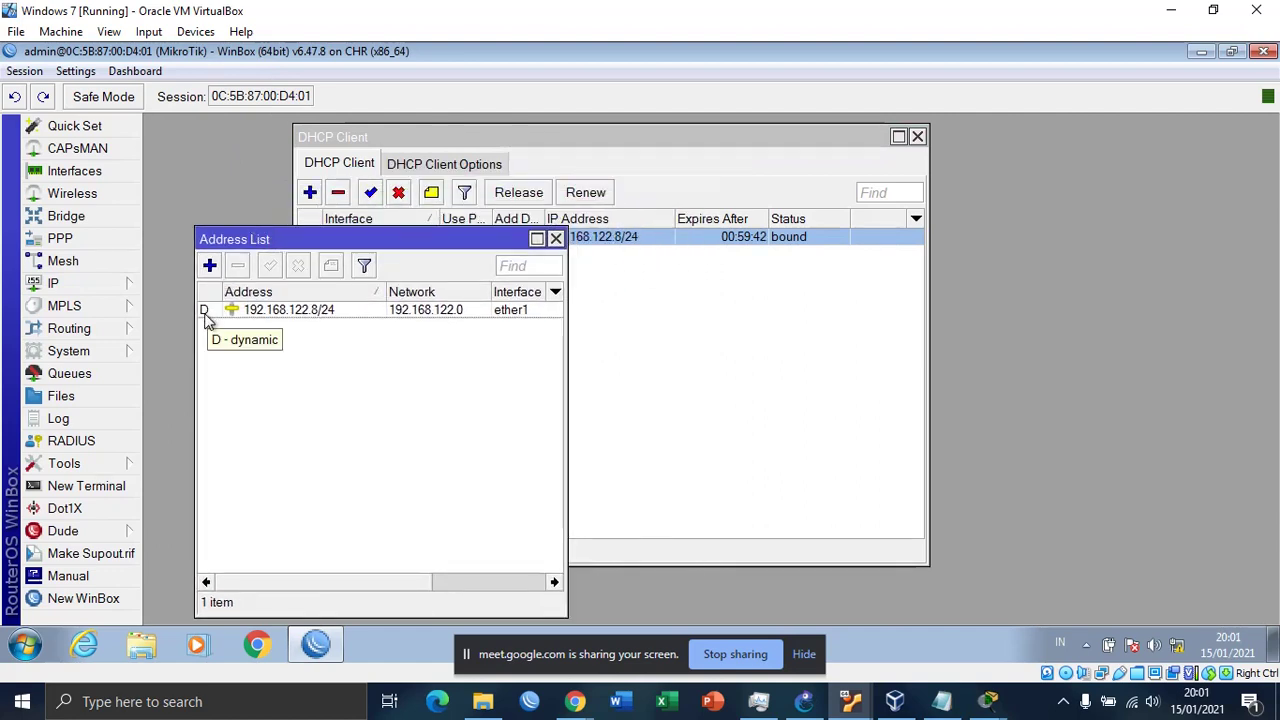
click(280, 318)
double_click(326, 318)
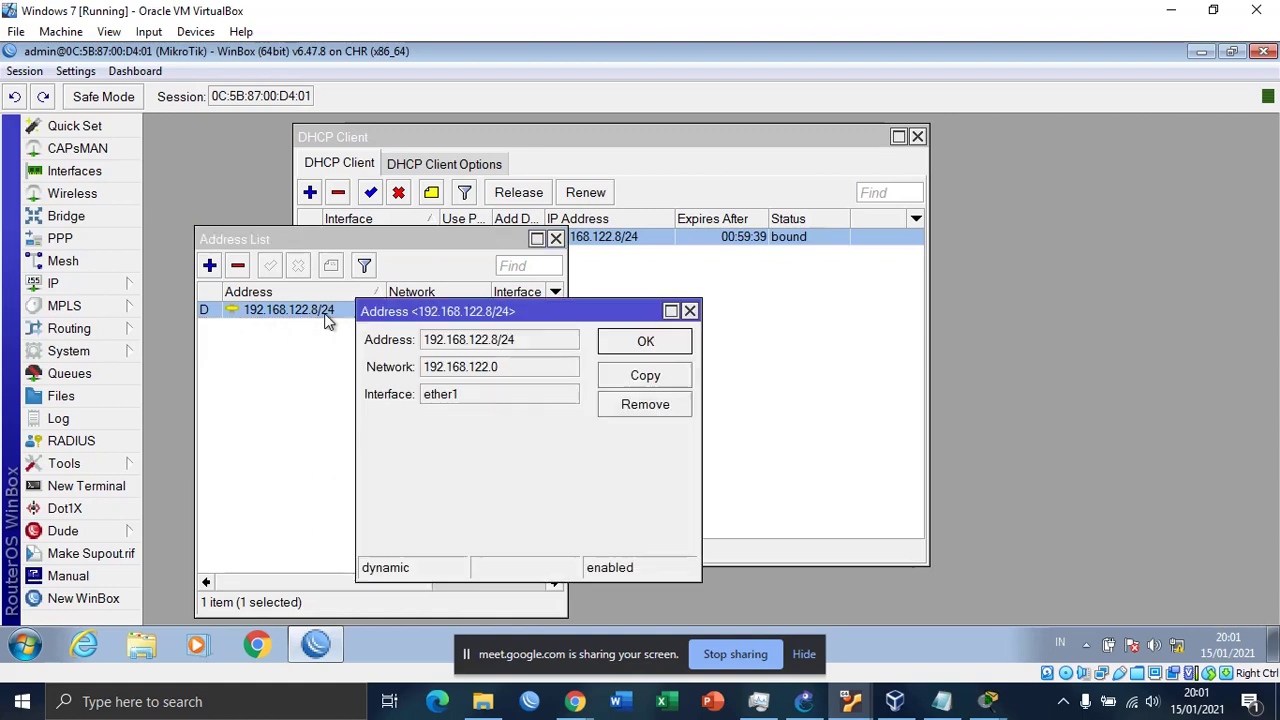
drag(623, 311, 601, 315)
click(668, 316)
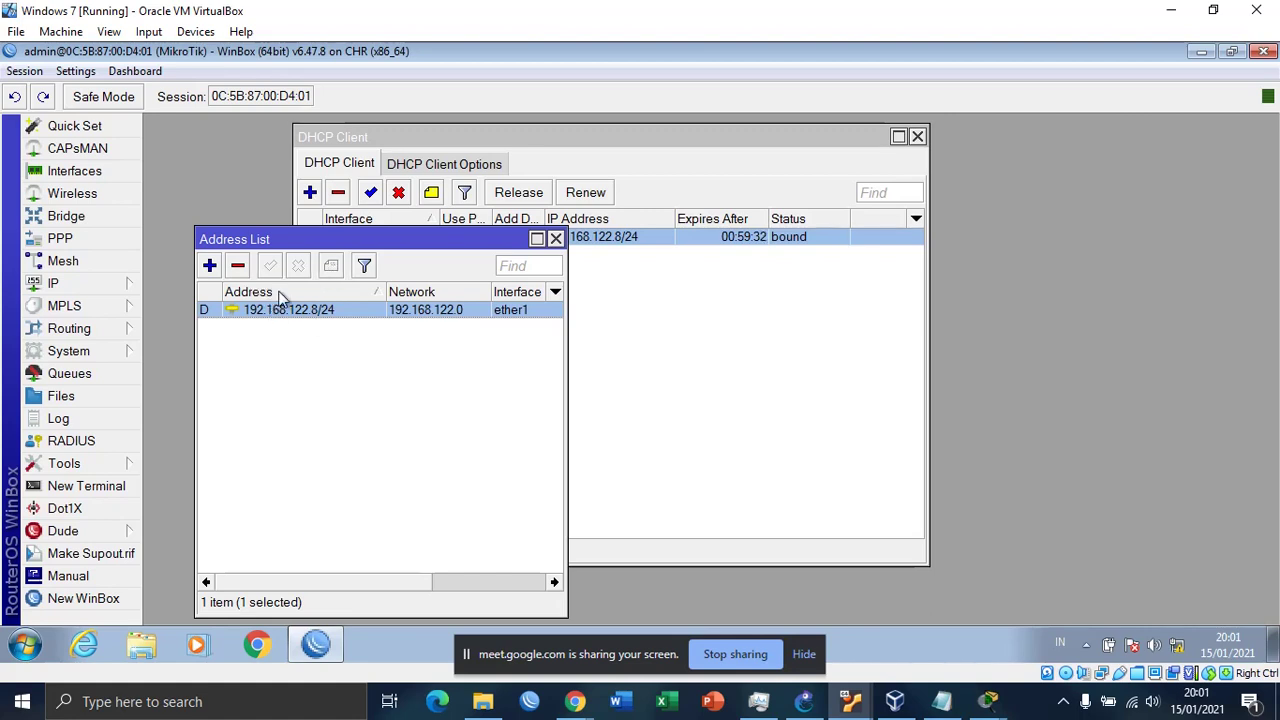
Arrange the Address List and DHCP Client windows side by side
drag(647, 140, 889, 129)
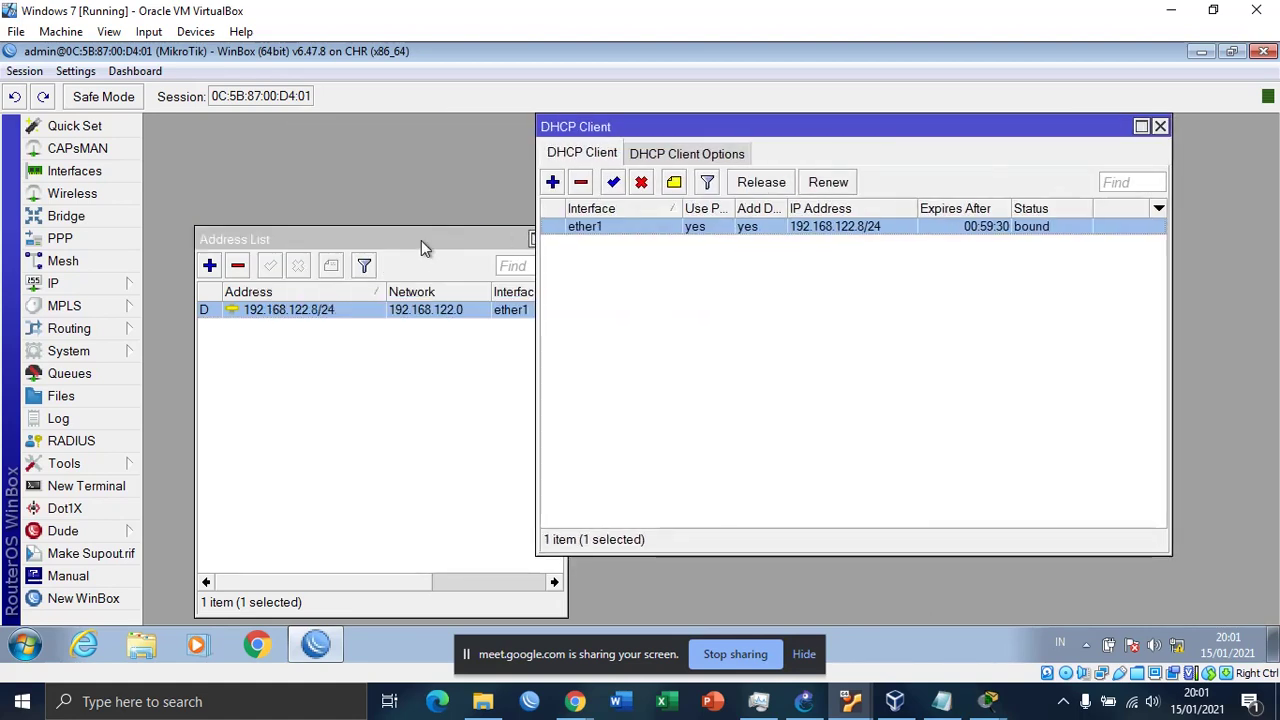
drag(421, 247, 394, 151)
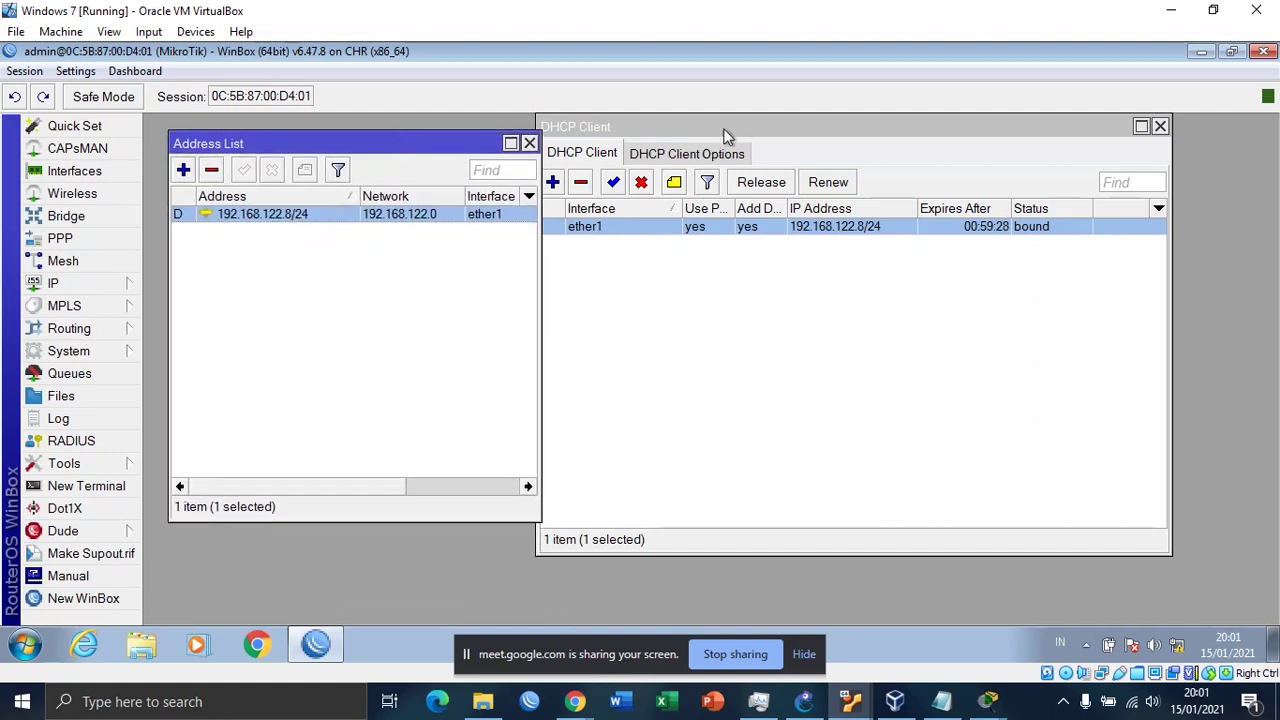
drag(731, 131, 752, 142)
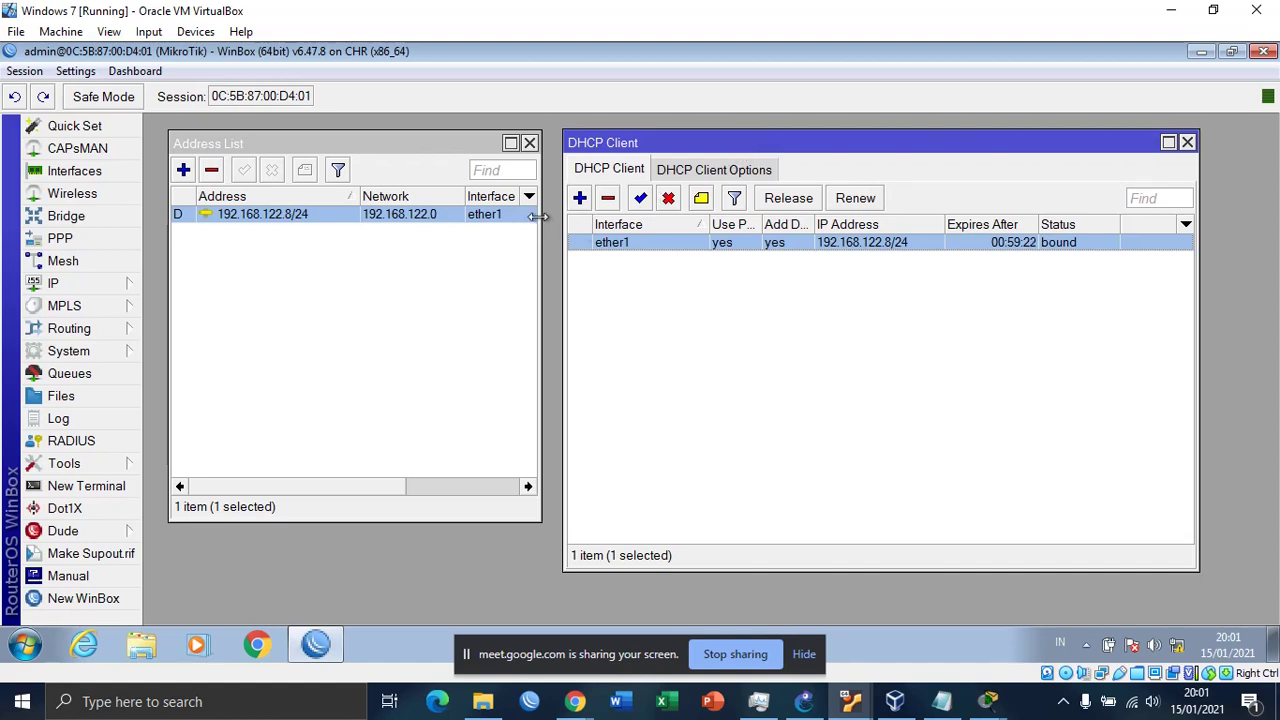
Ping 8.8.8.8 from a new terminal, stopping after 3 replies with 0% loss
click(104, 486)
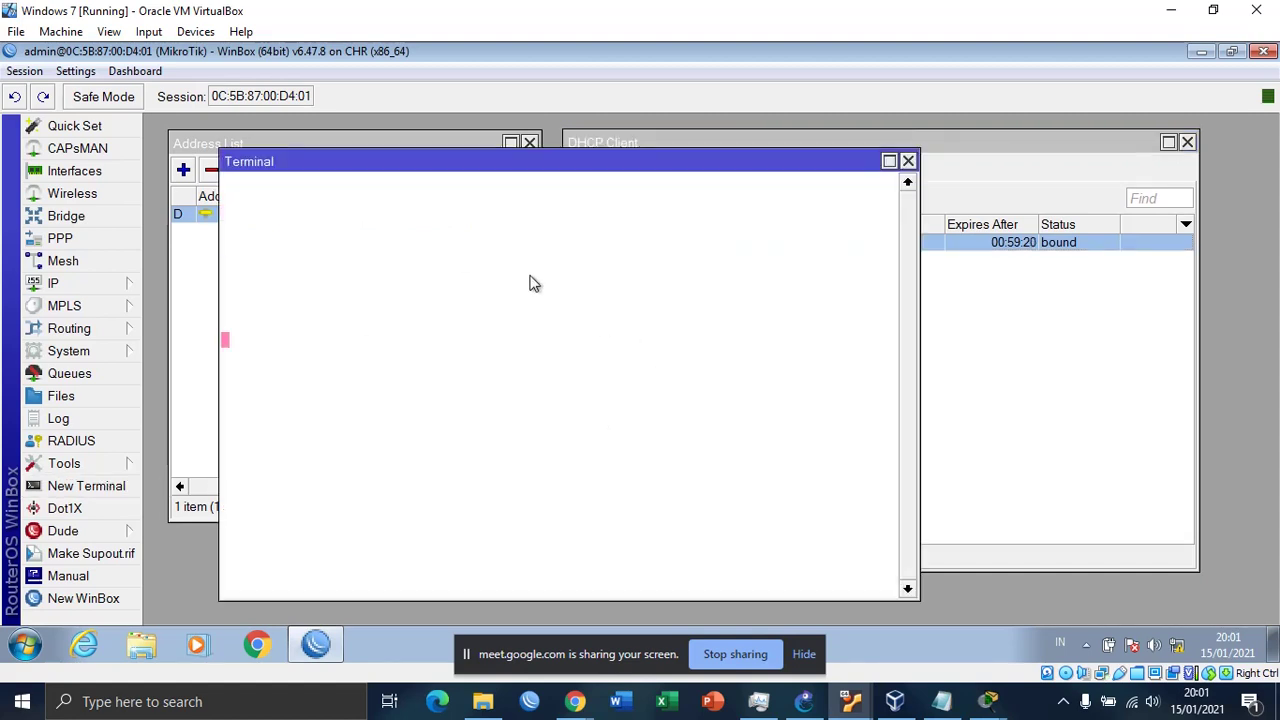
text(ping)
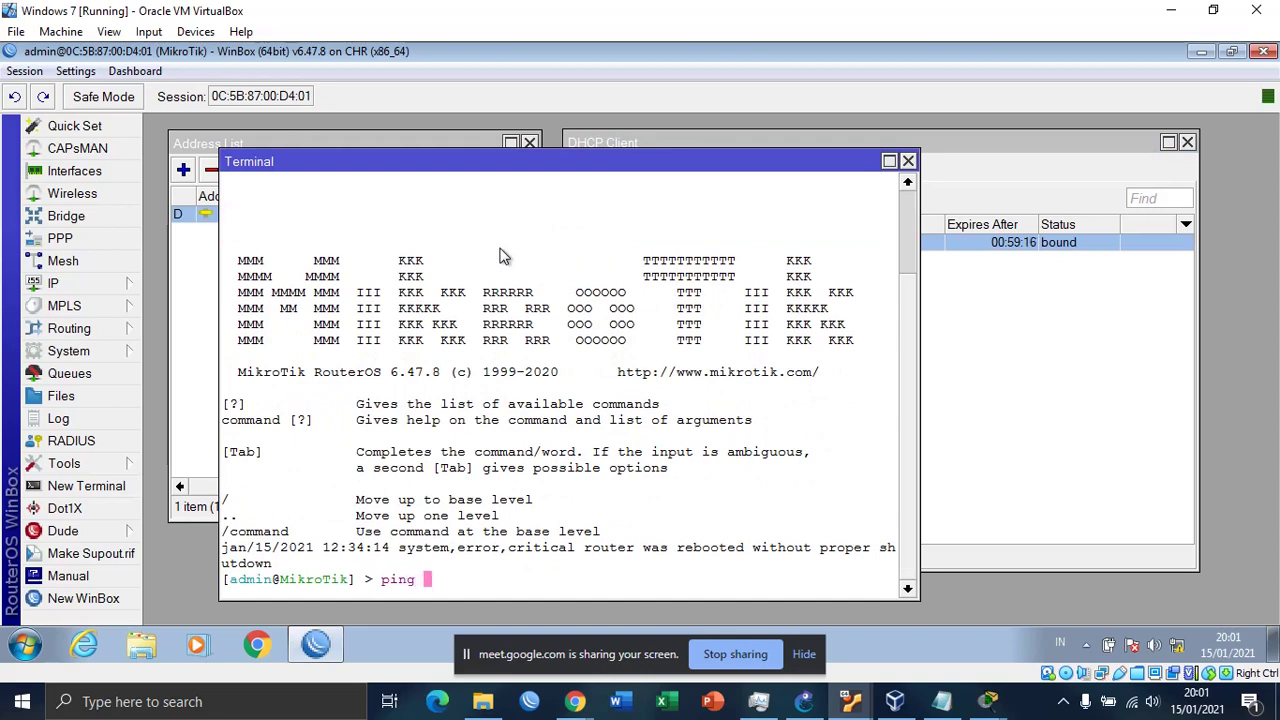
text(8.8.8.8)
key(Return)
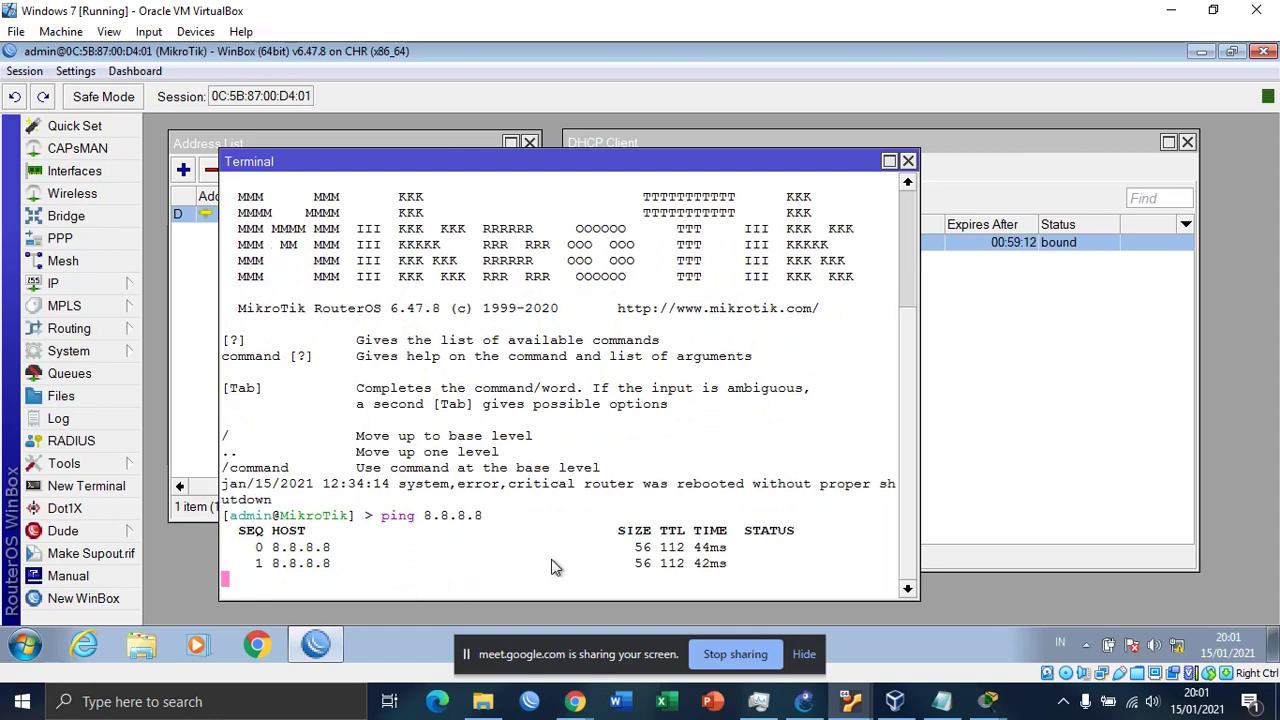
key(ctrl+c)
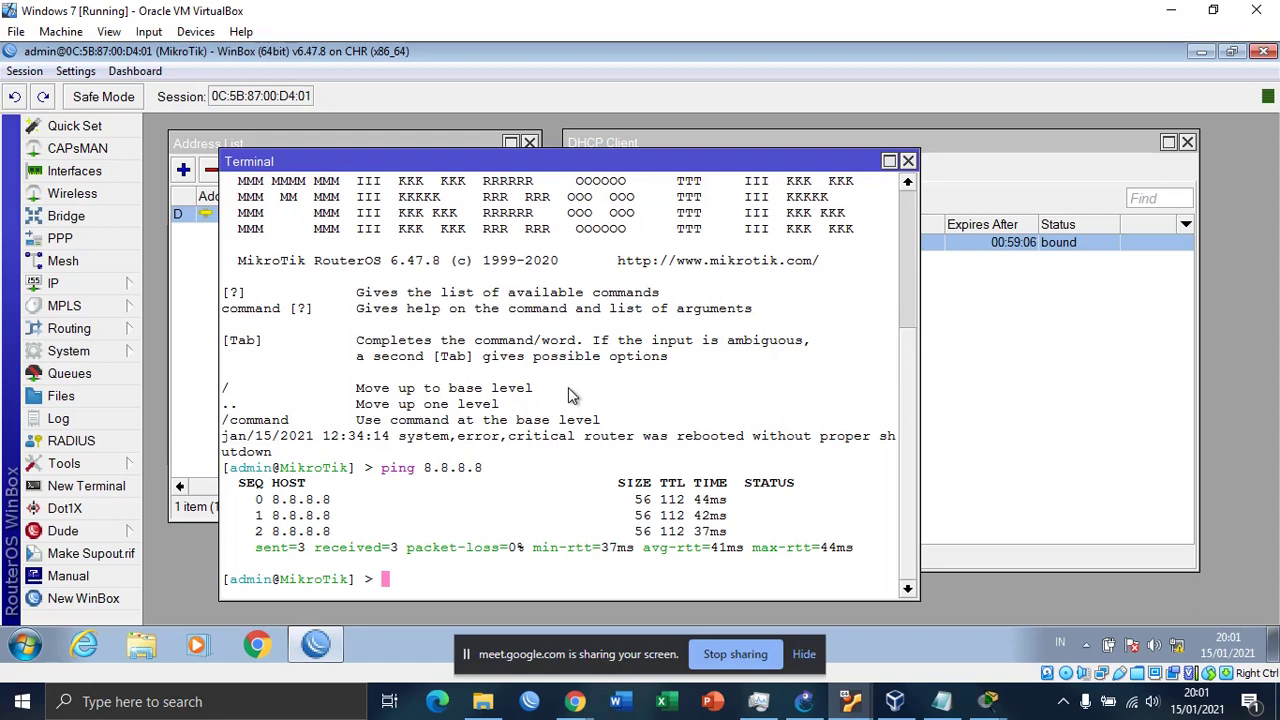
click(907, 161)
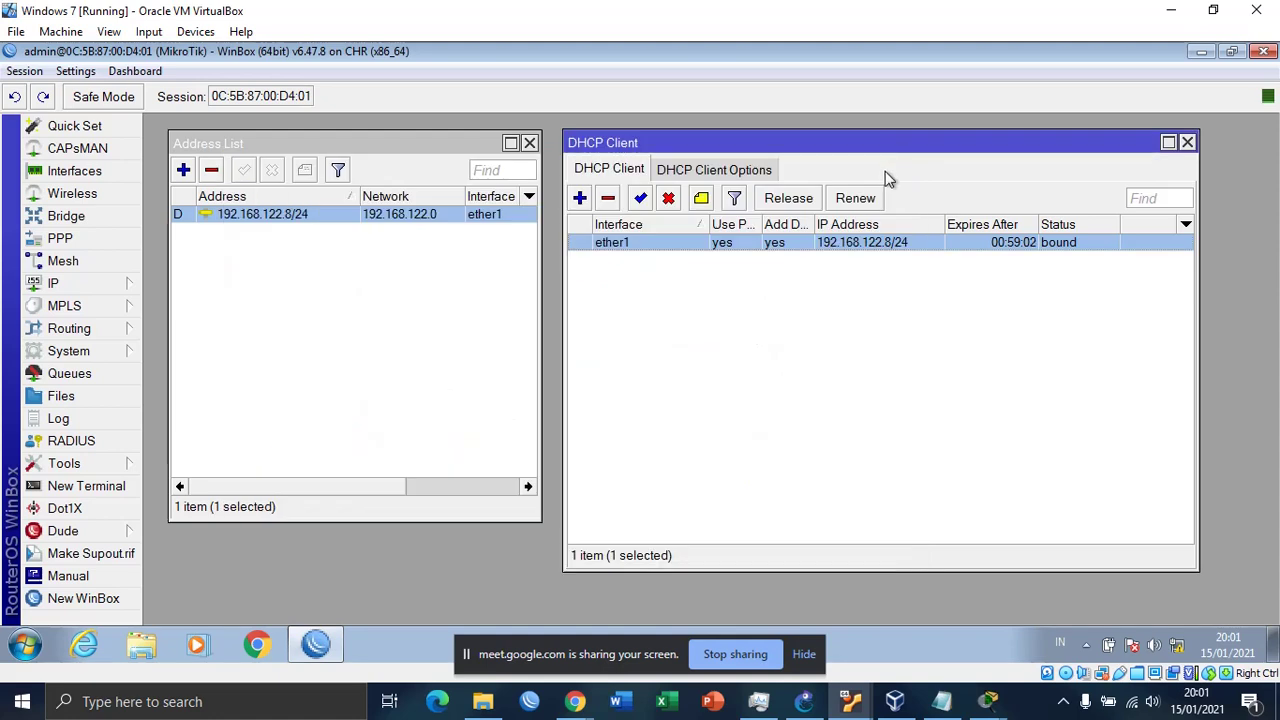
Review the ether1 DHCP client's settings
double_click(700, 243)
drag(690, 243, 883, 251)
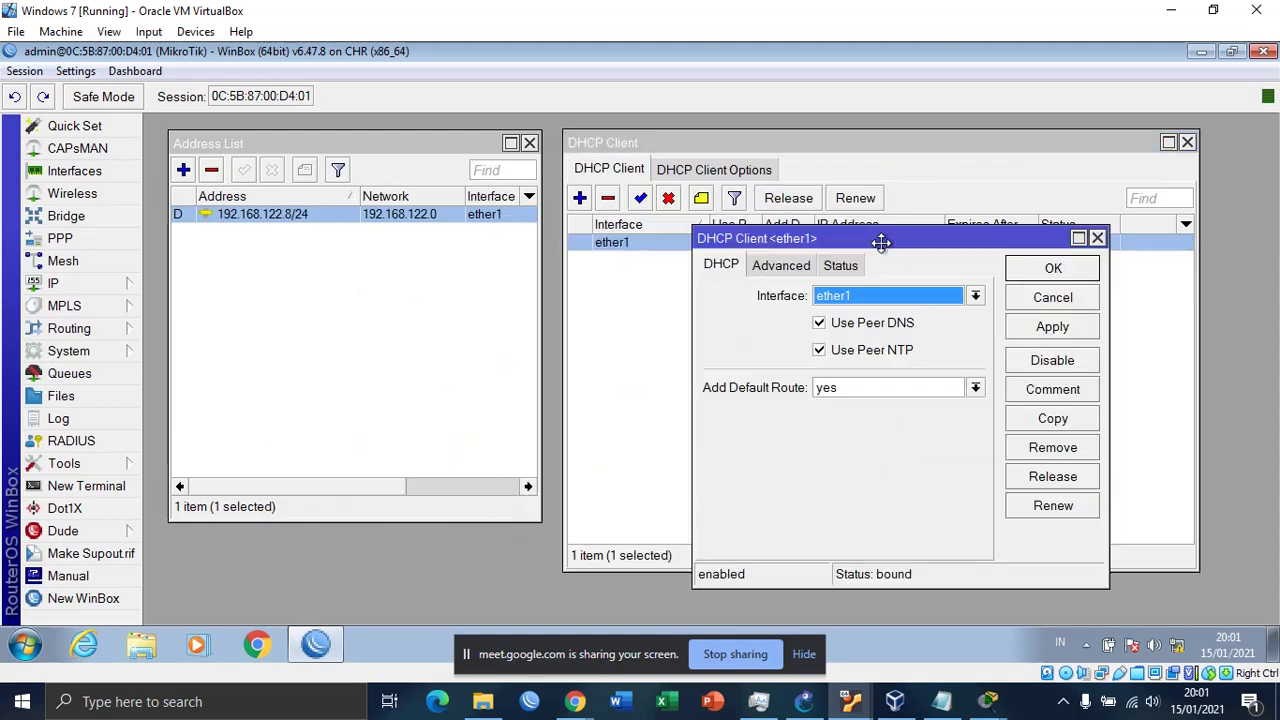
click(1097, 238)
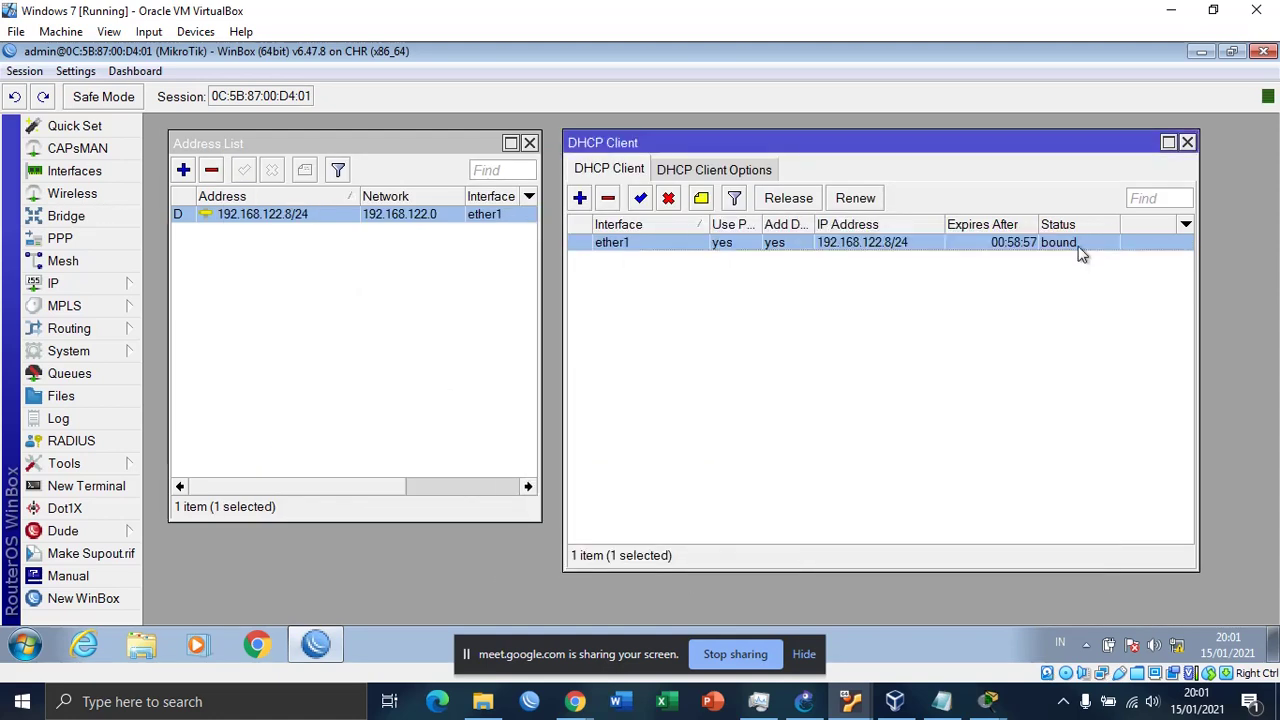
Inspect the dynamic default route 0.0.0.0/0 via gateway 192.168.122.1 in IP > Routes
click(60, 285)
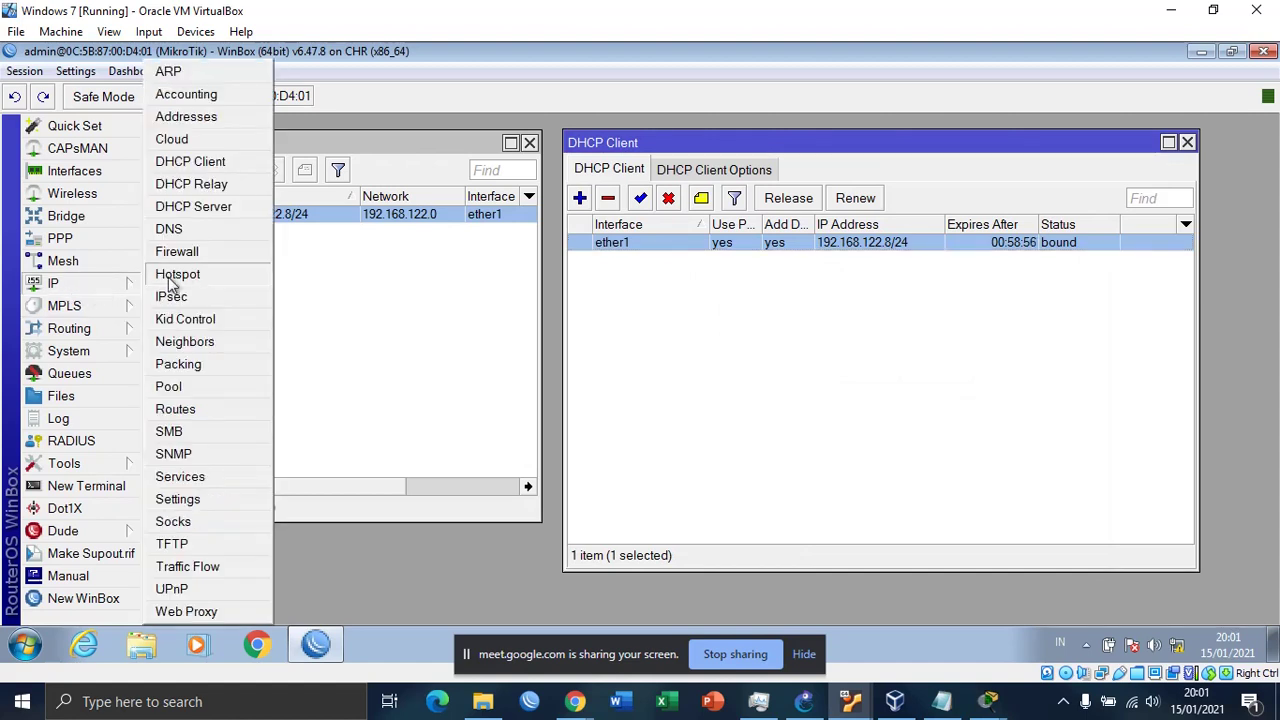
click(174, 409)
drag(428, 192, 262, 253)
click(216, 354)
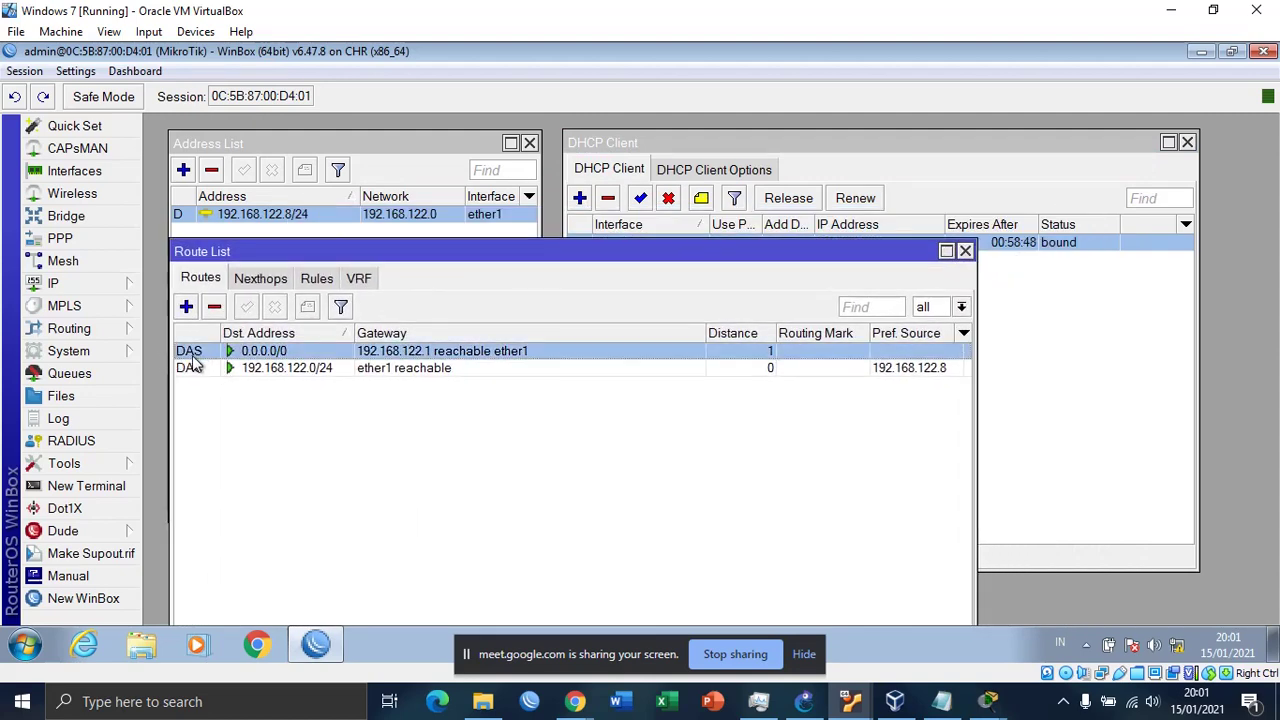
double_click(201, 354)
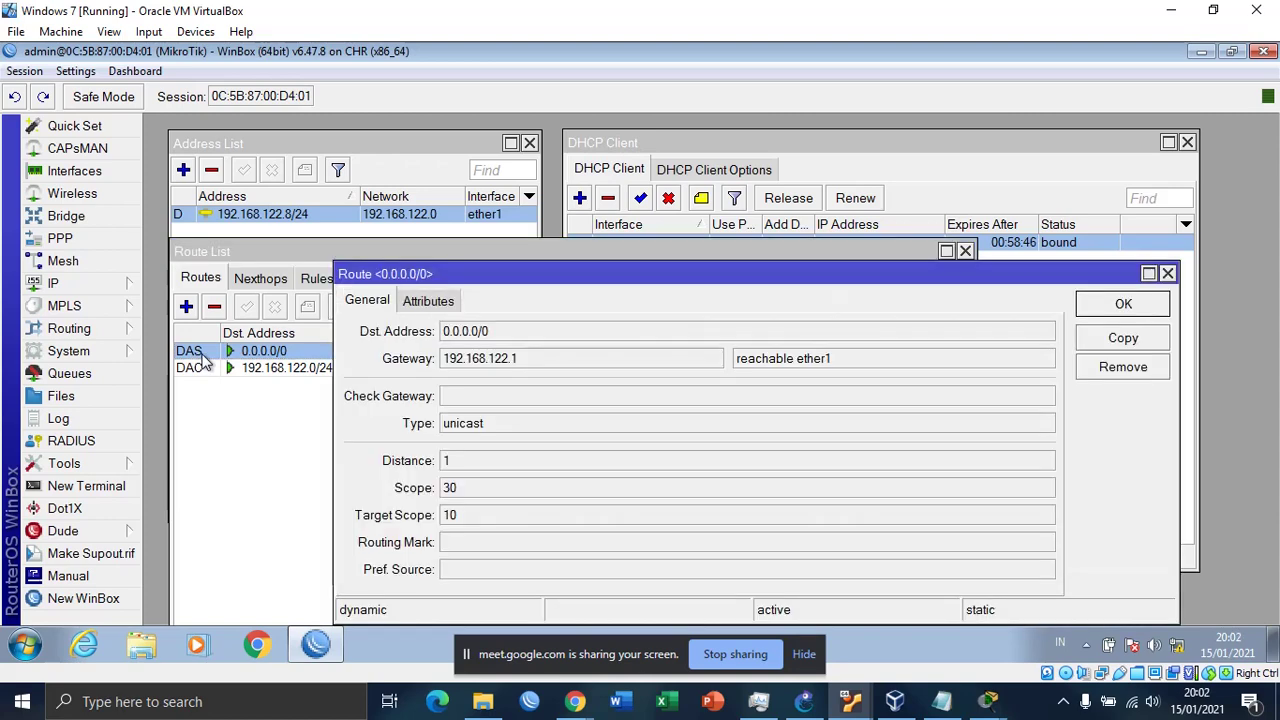
click(1162, 292)
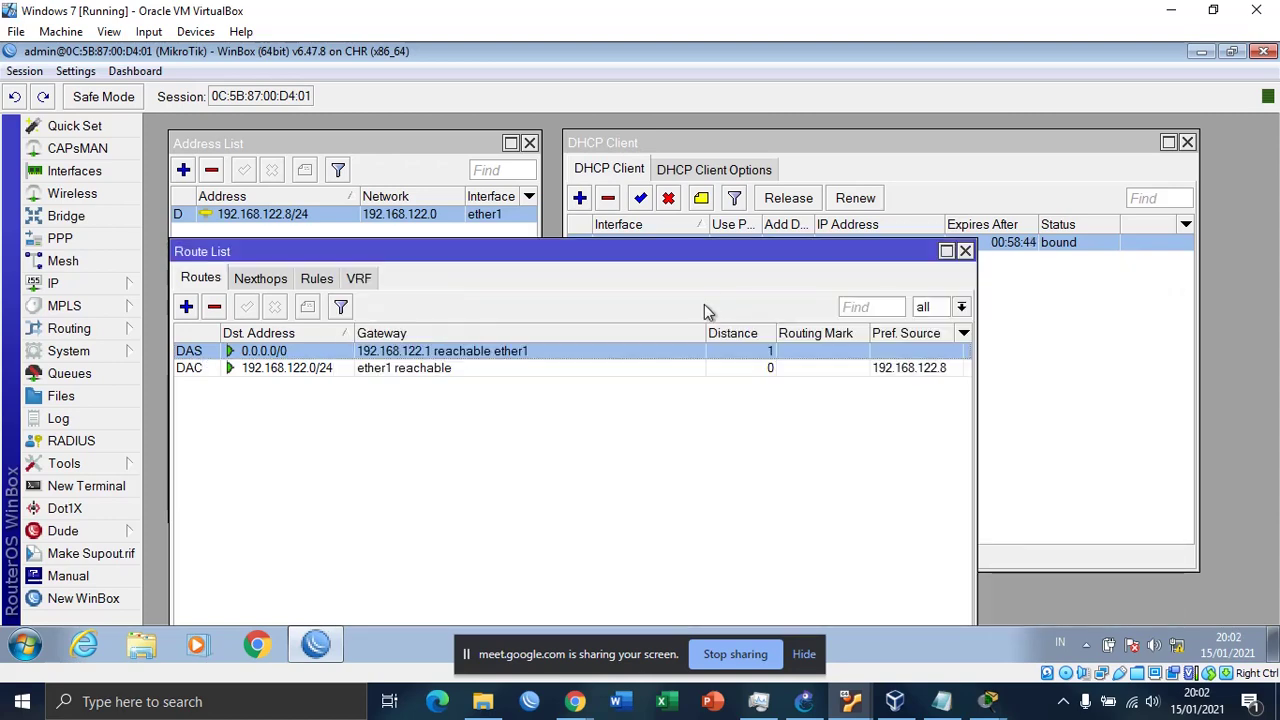
Mark the Static line in the setup notes, then return to WinBox
click(948, 703)
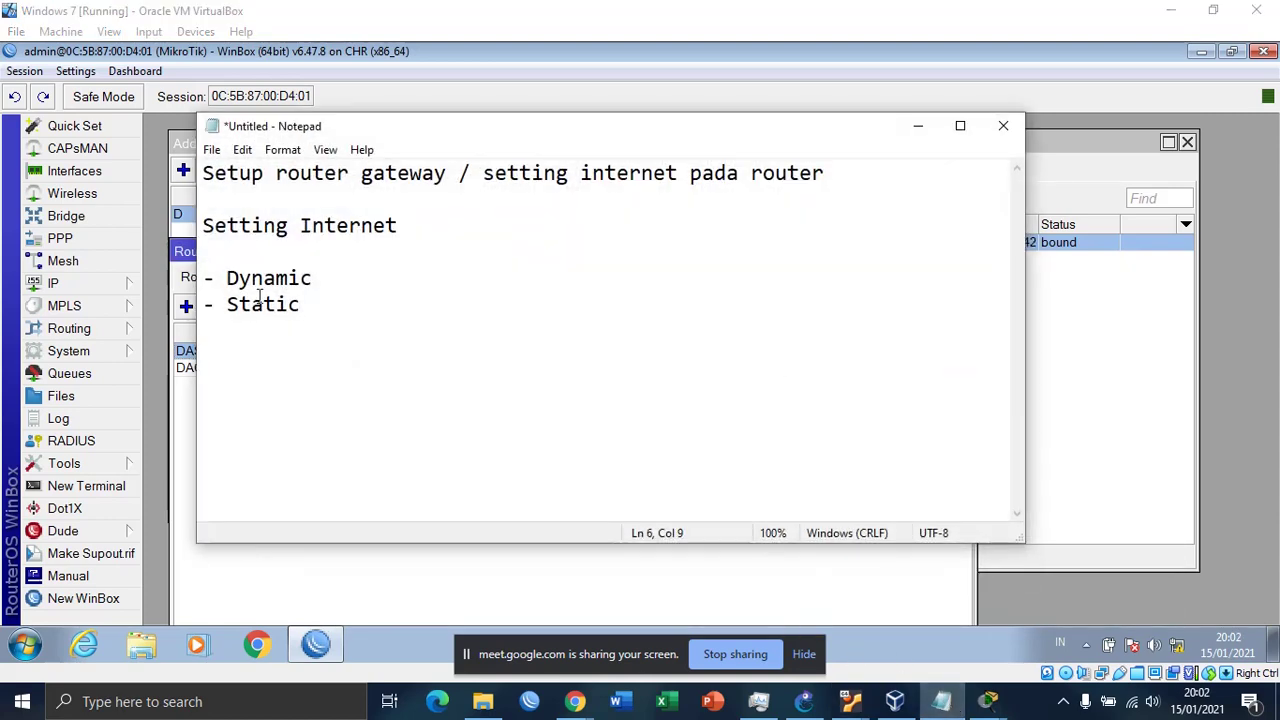
drag(334, 302, 212, 308)
click(918, 127)
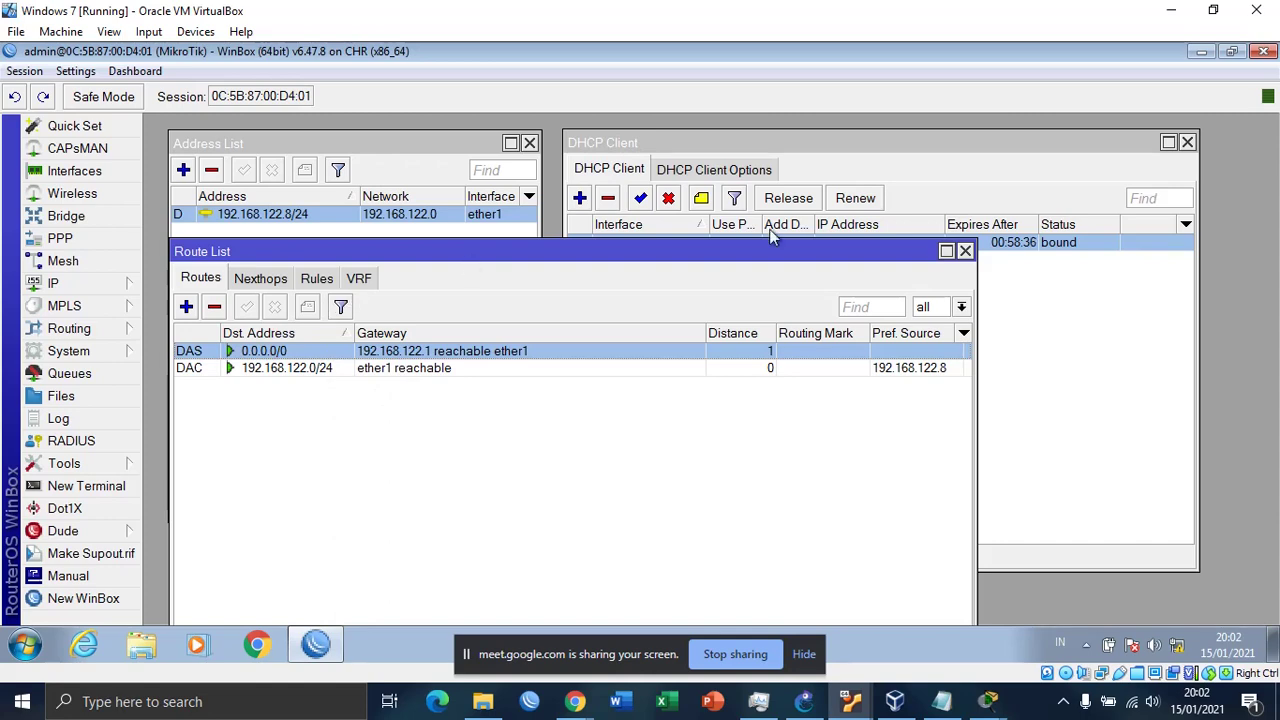
Open IP > DNS and check the dynamic DNS server 192.168.122.1
click(78, 285)
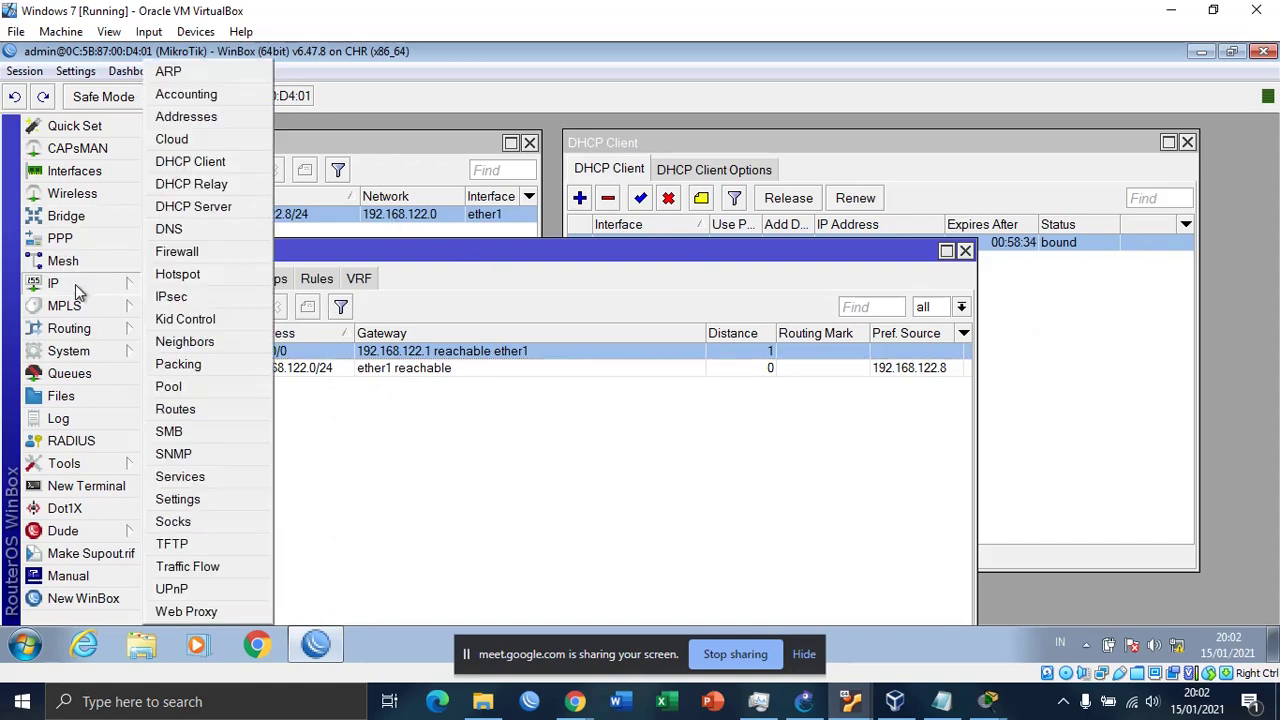
click(183, 231)
drag(448, 184, 289, 411)
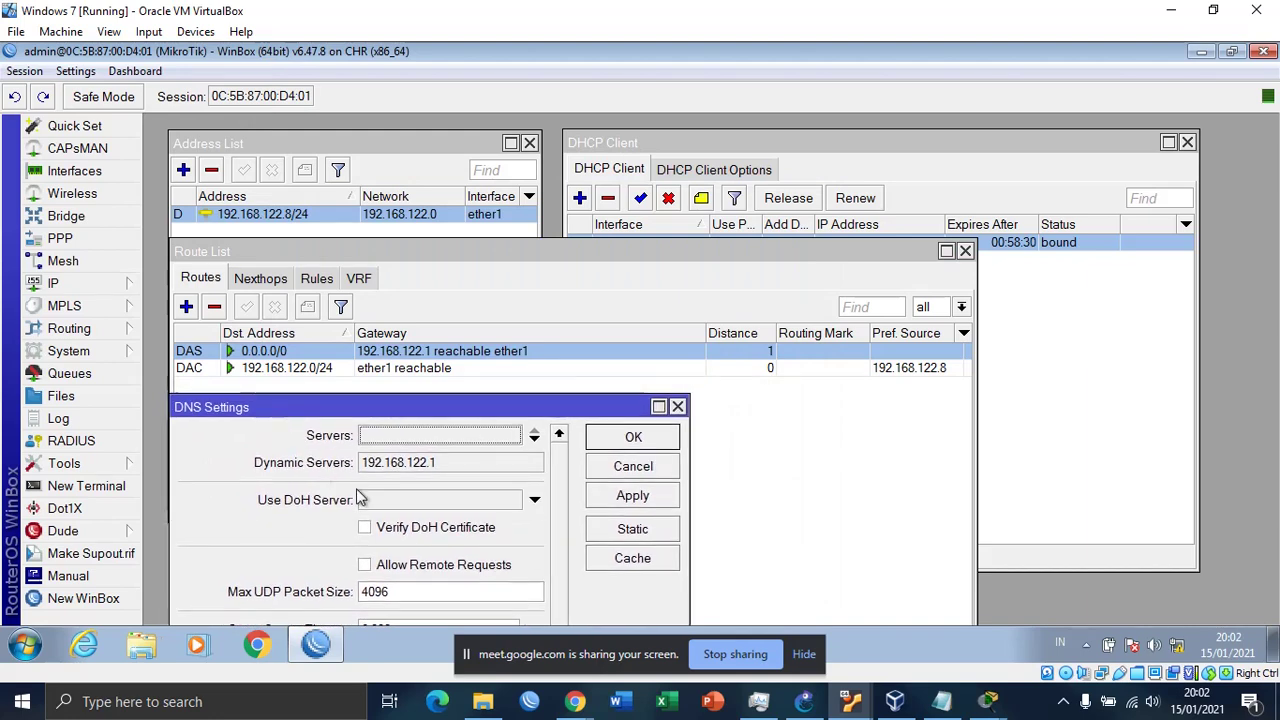
drag(448, 470, 343, 475)
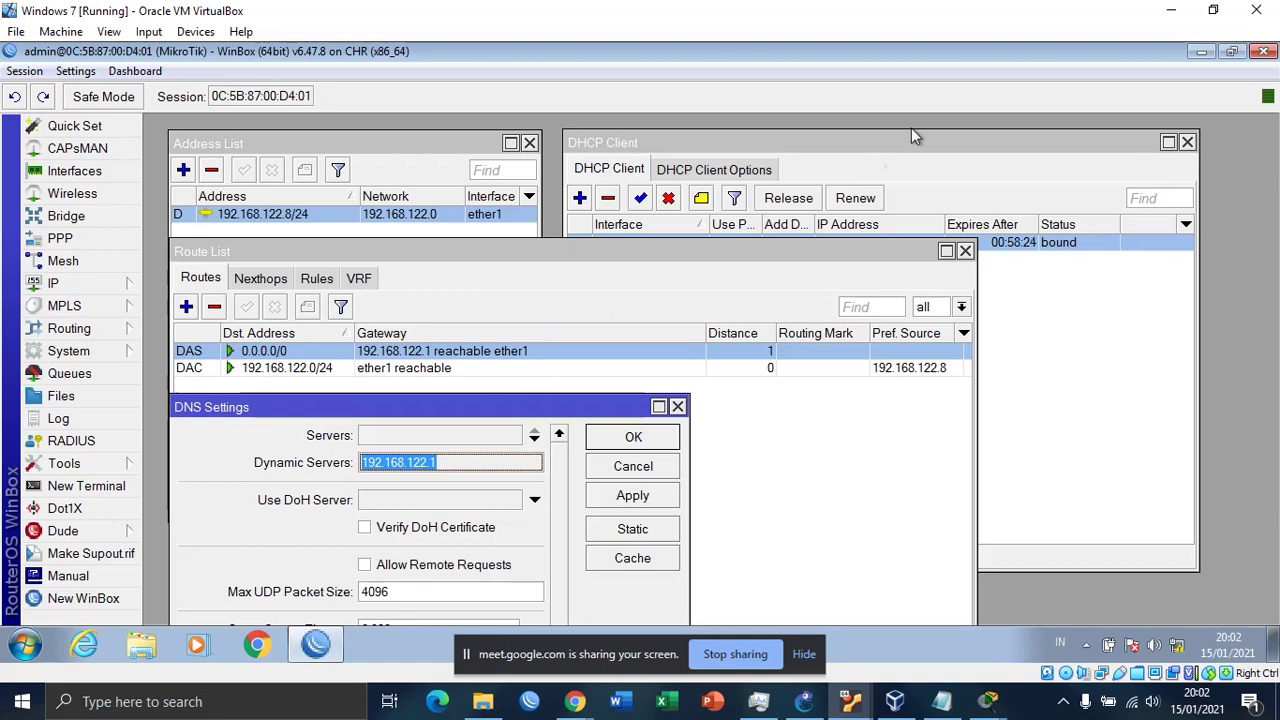
Check that the ether1 DHCP client keeps peer DNS enabled
click(945, 146)
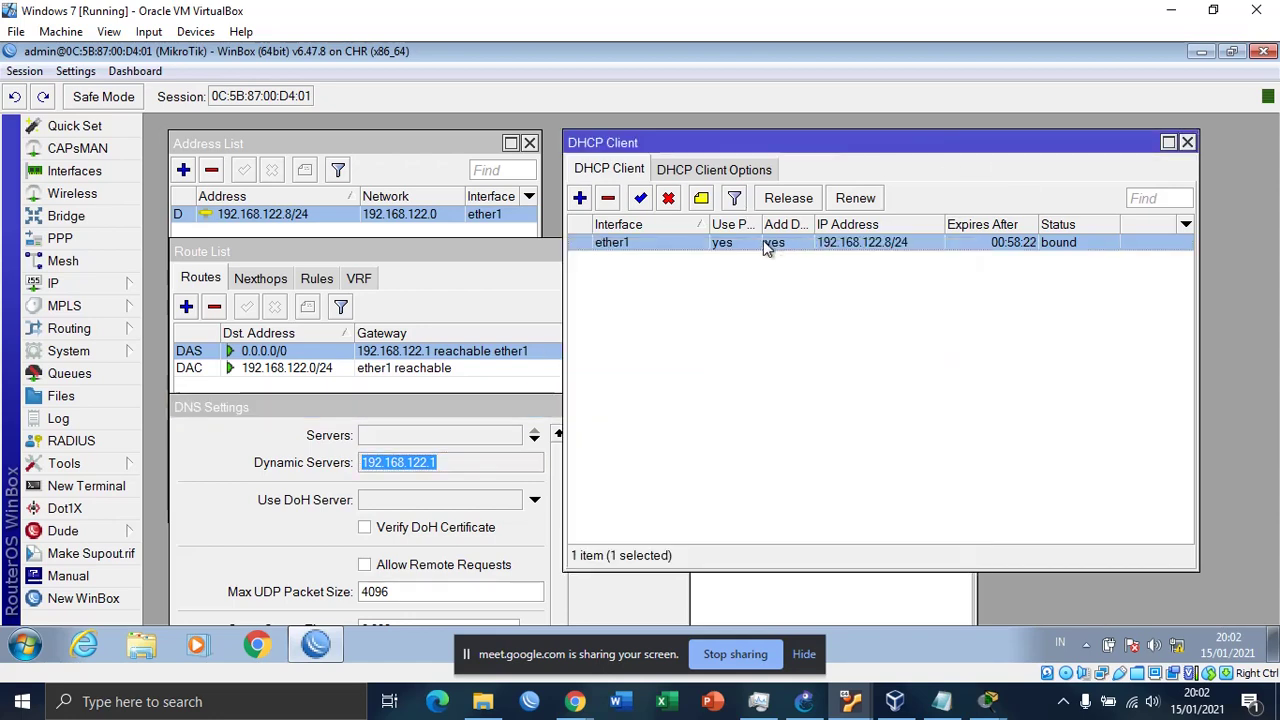
double_click(764, 243)
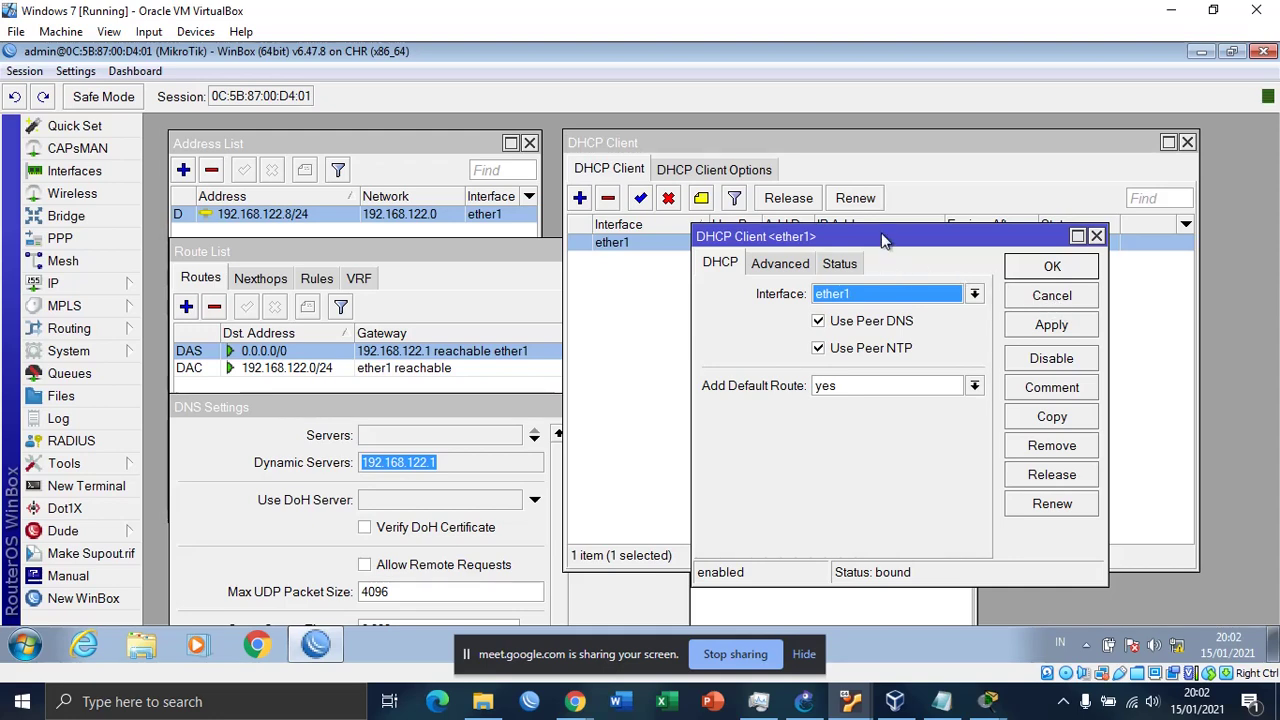
drag(884, 240, 700, 258)
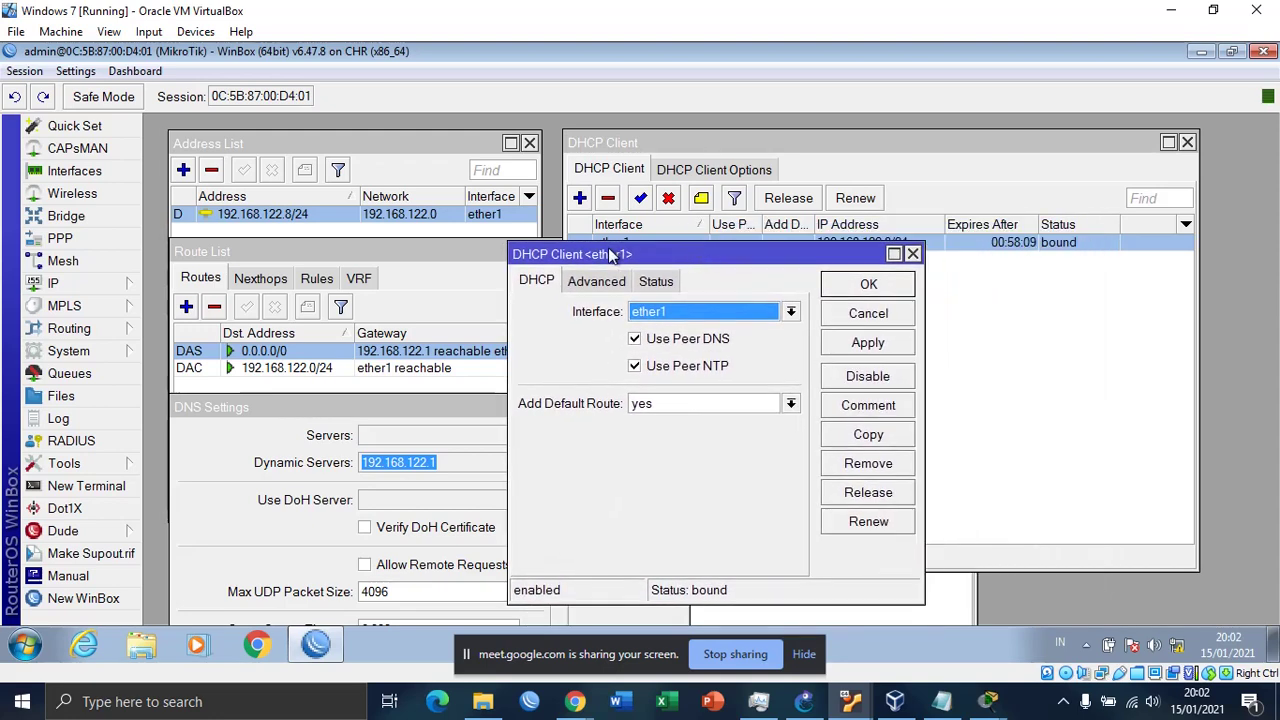
drag(612, 257, 700, 212)
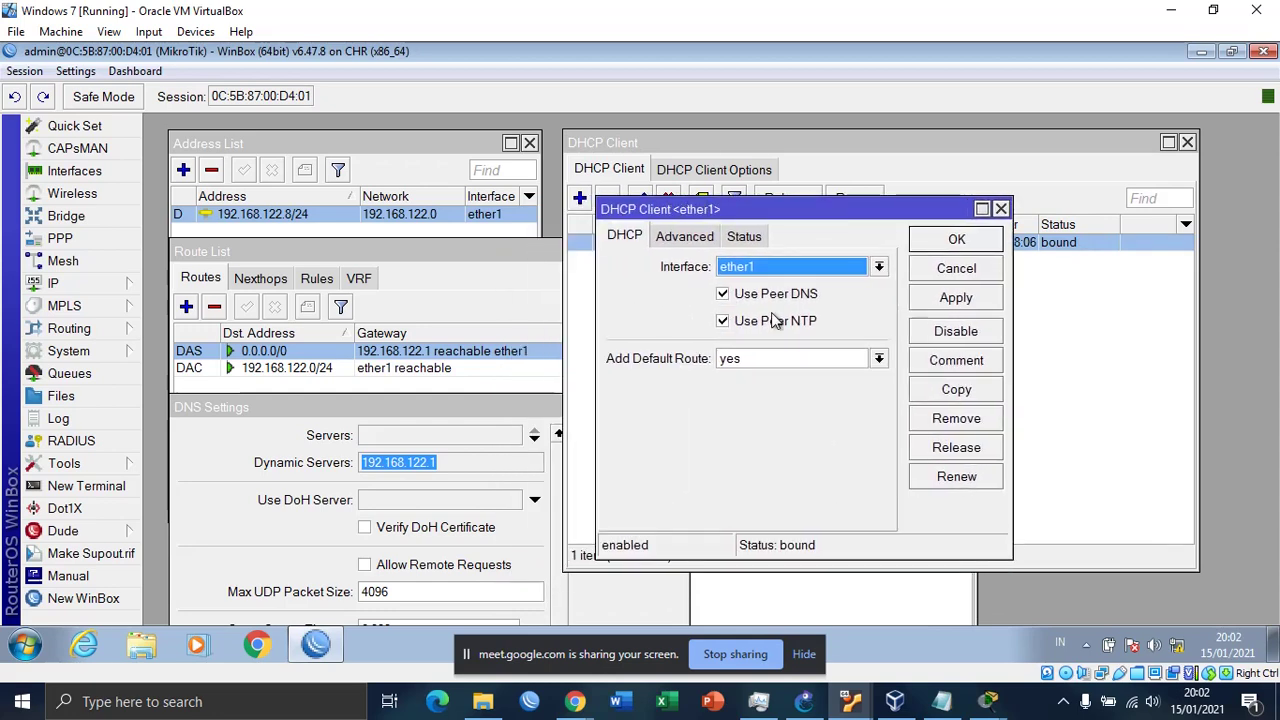
click(957, 240)
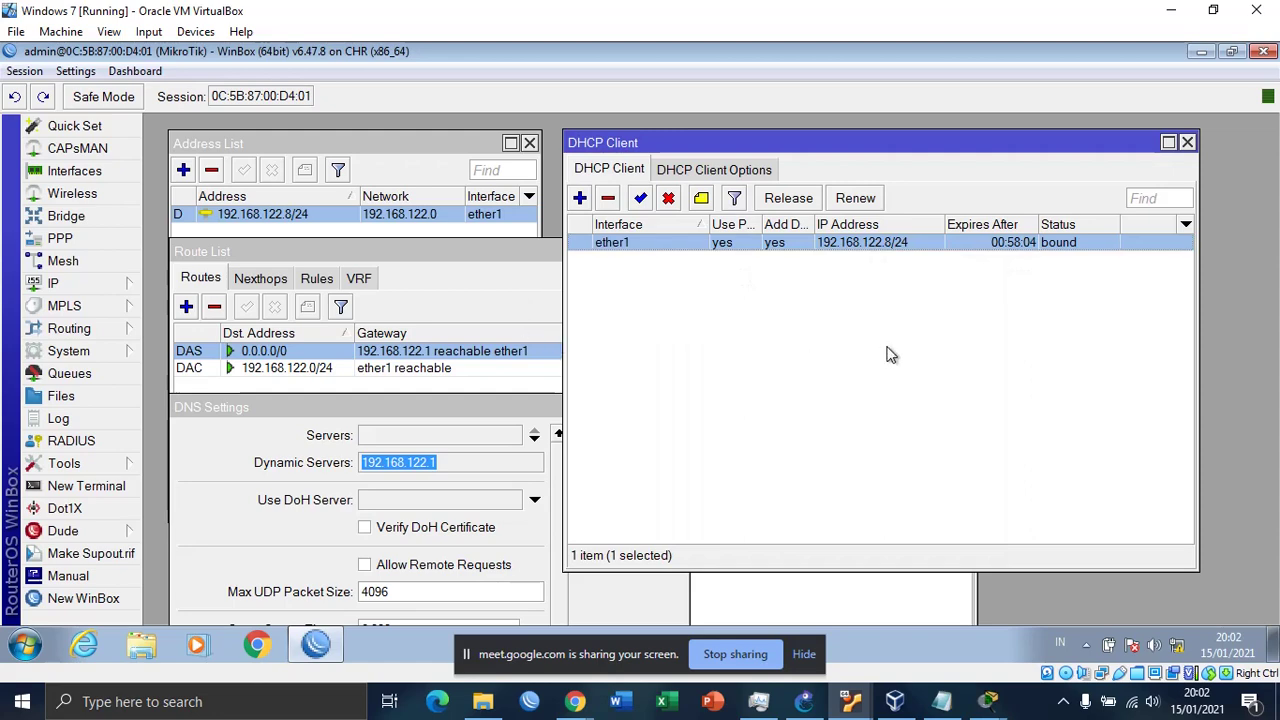
Close the DNS Settings, Route List and Address List windows
click(470, 406)
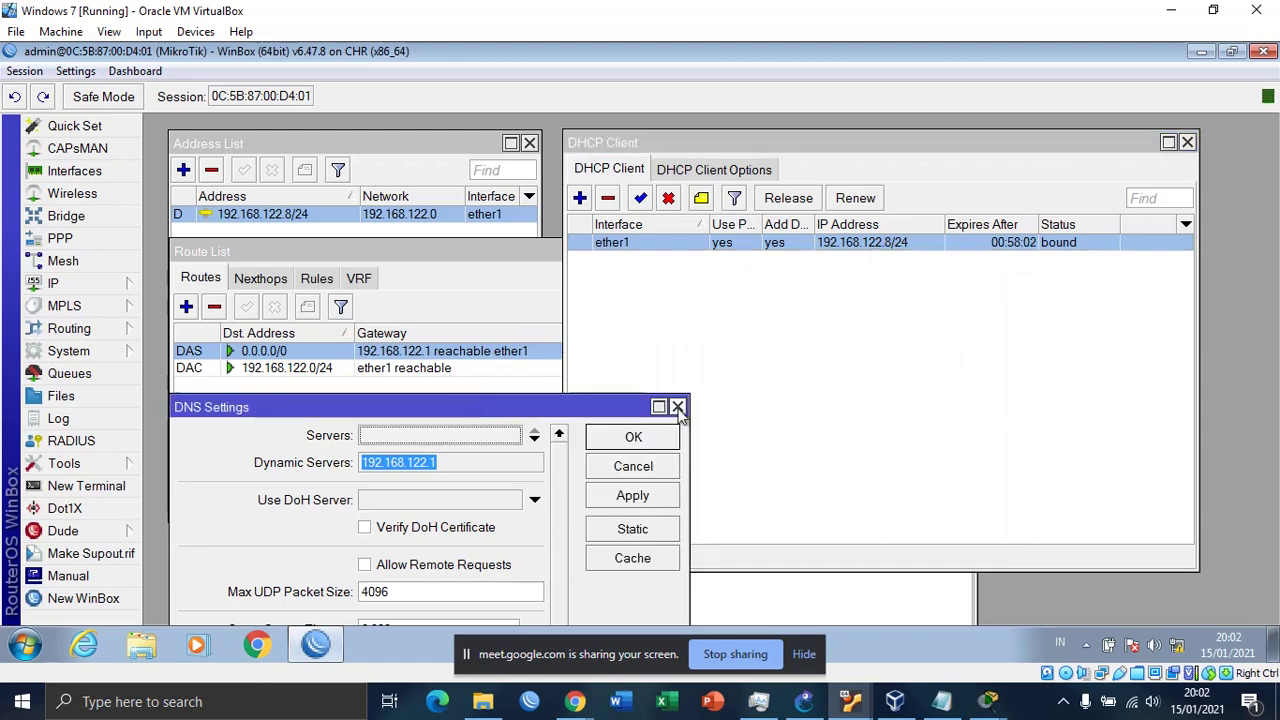
click(678, 407)
click(534, 263)
click(964, 249)
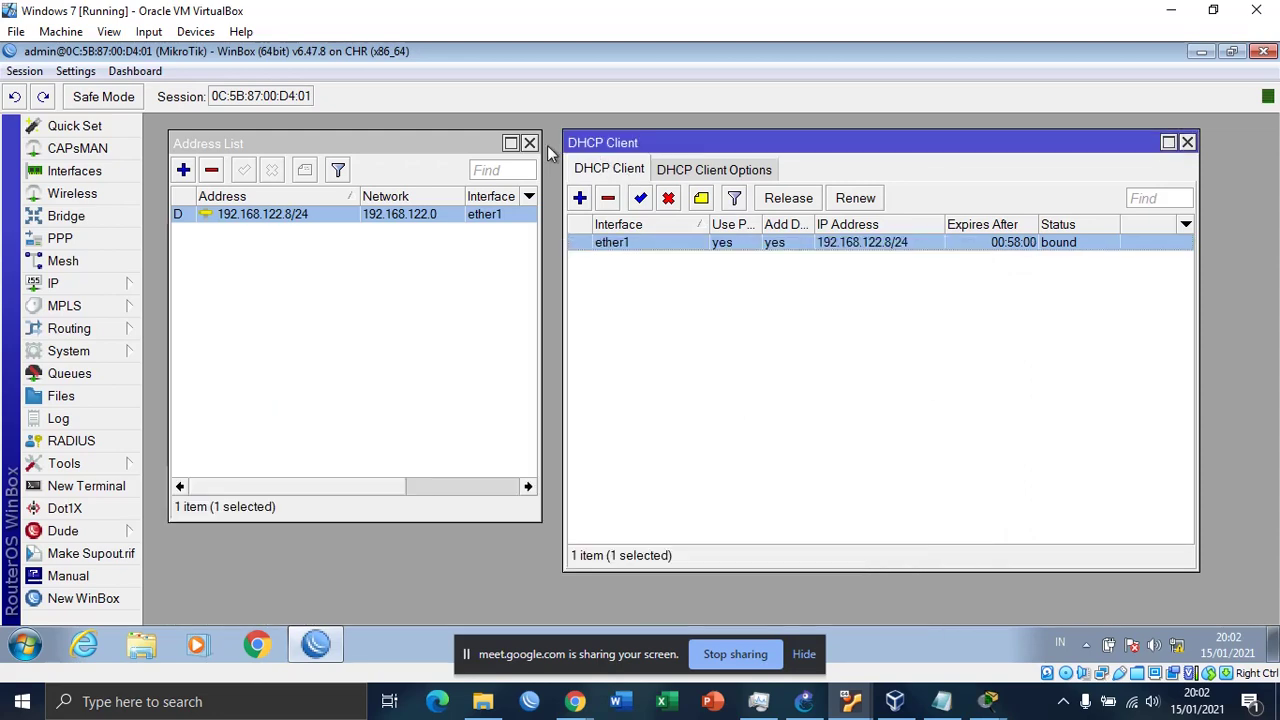
click(529, 143)
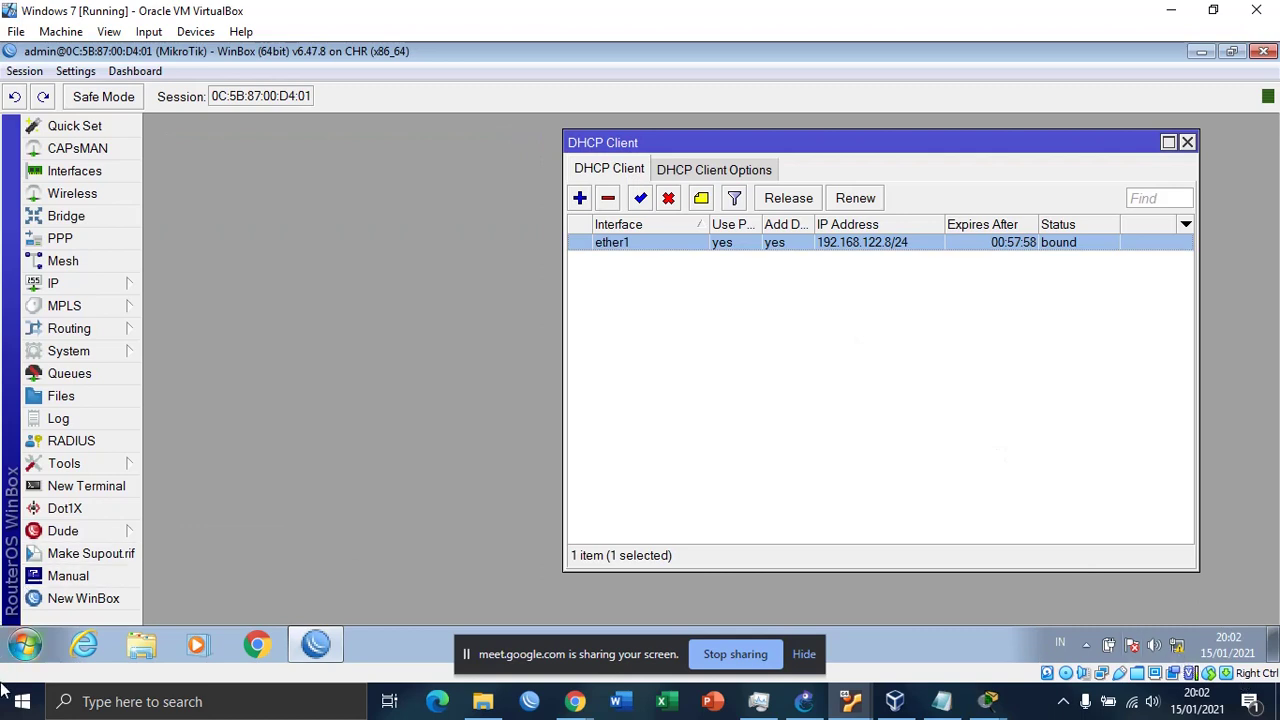
Run ping 8.8.8.8 in cmd on the Windows 7 client, which returns General failure
click(18, 650)
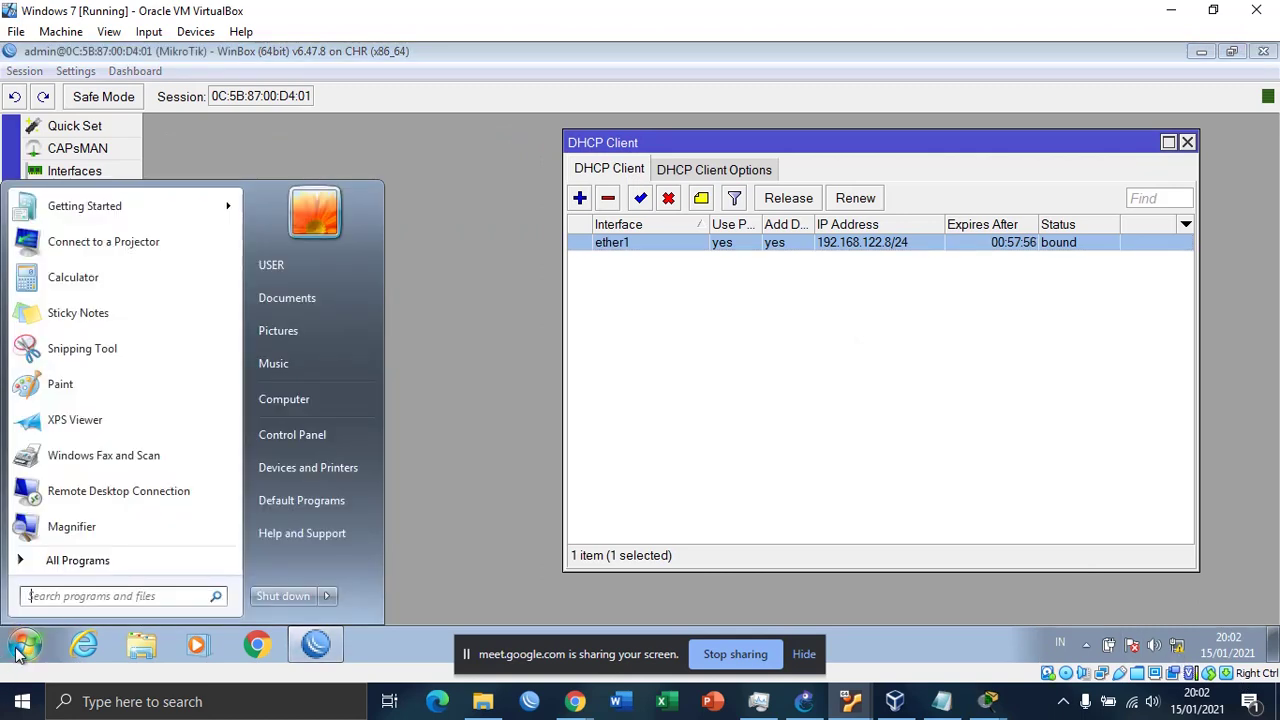
text(cmd)
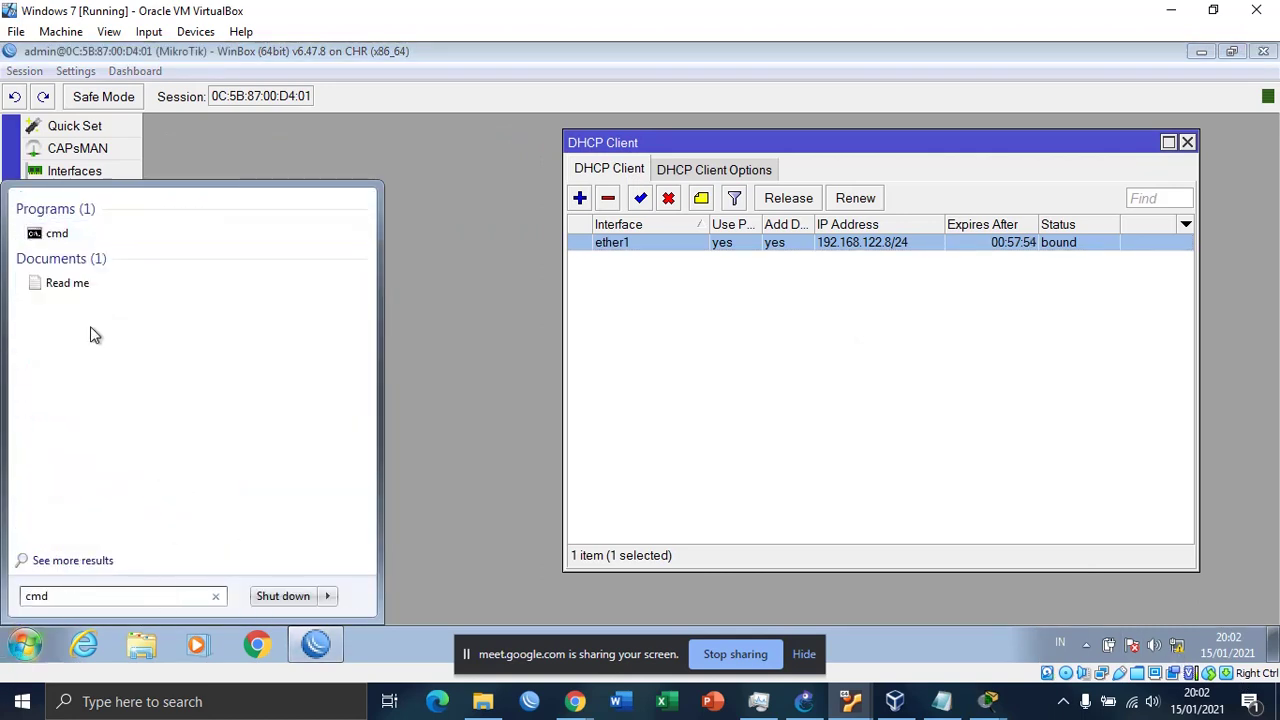
click(60, 236)
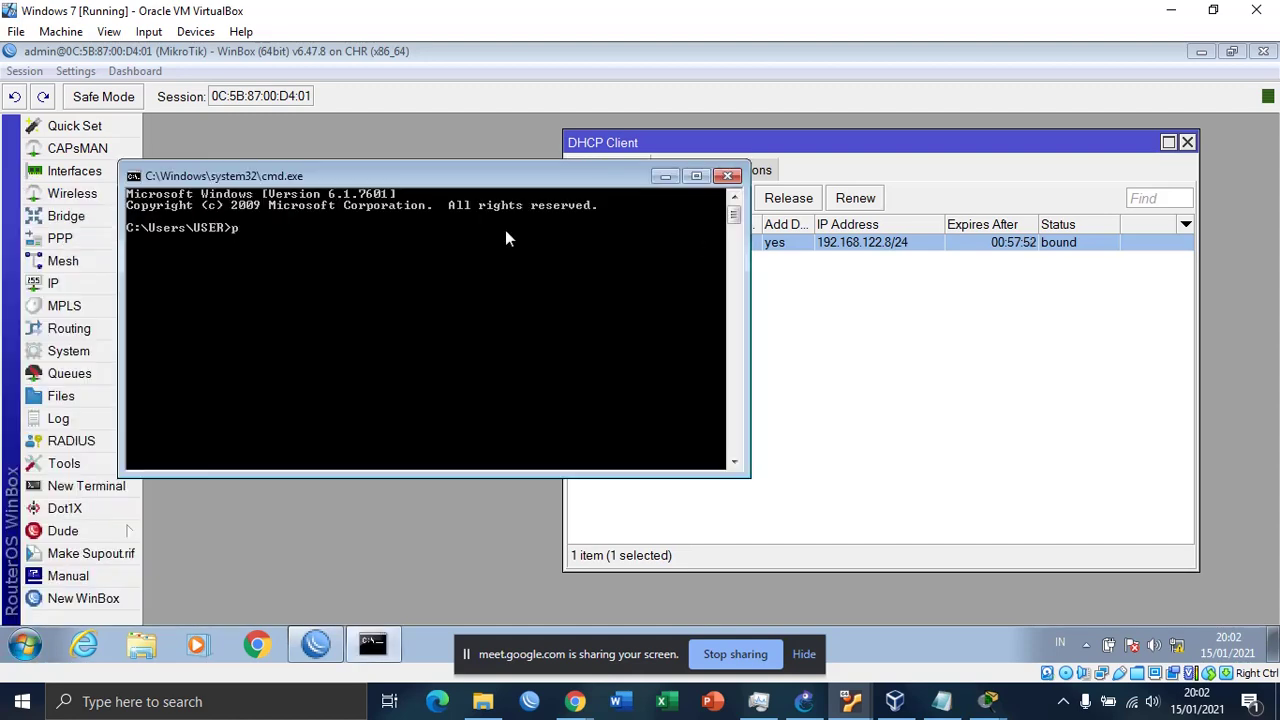
text(ping 8.8.8.8)
key(Return)
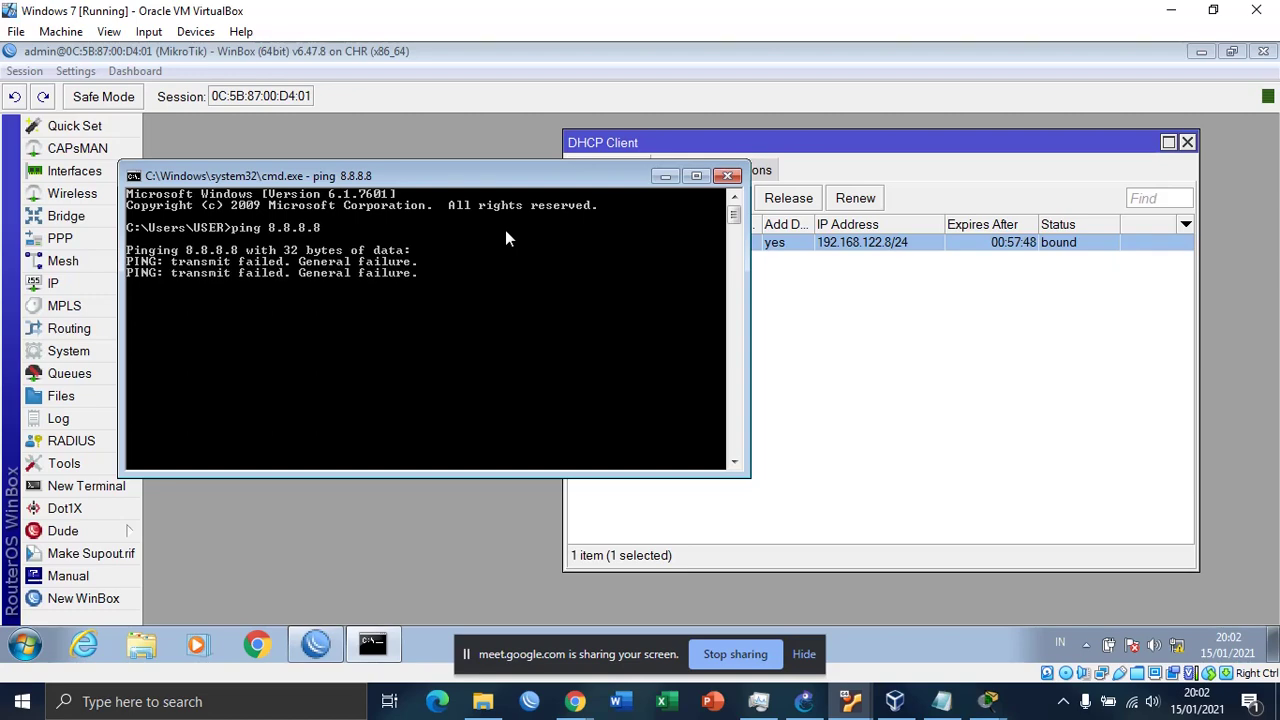
click(665, 176)
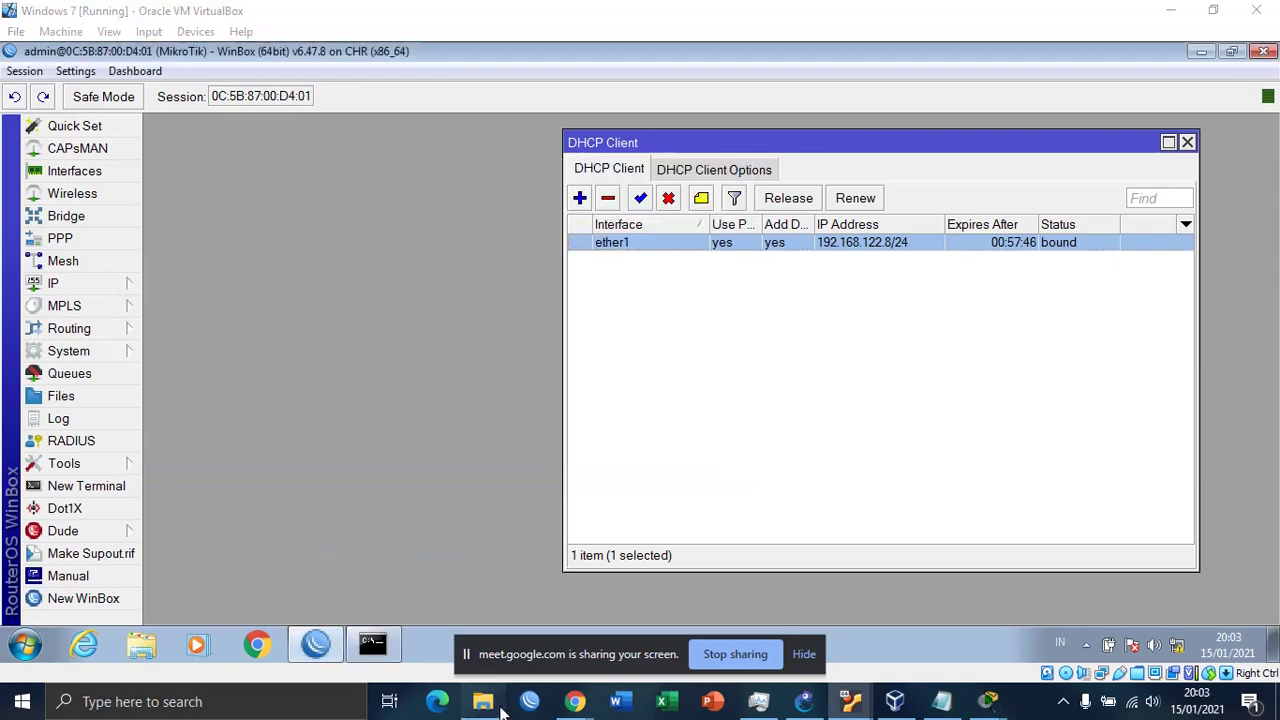
Open Module Lab Mikrotik Fundamental.pdf from Documents and zoom out to fit the slide
click(483, 701)
scroll(425, 551, down, 3)
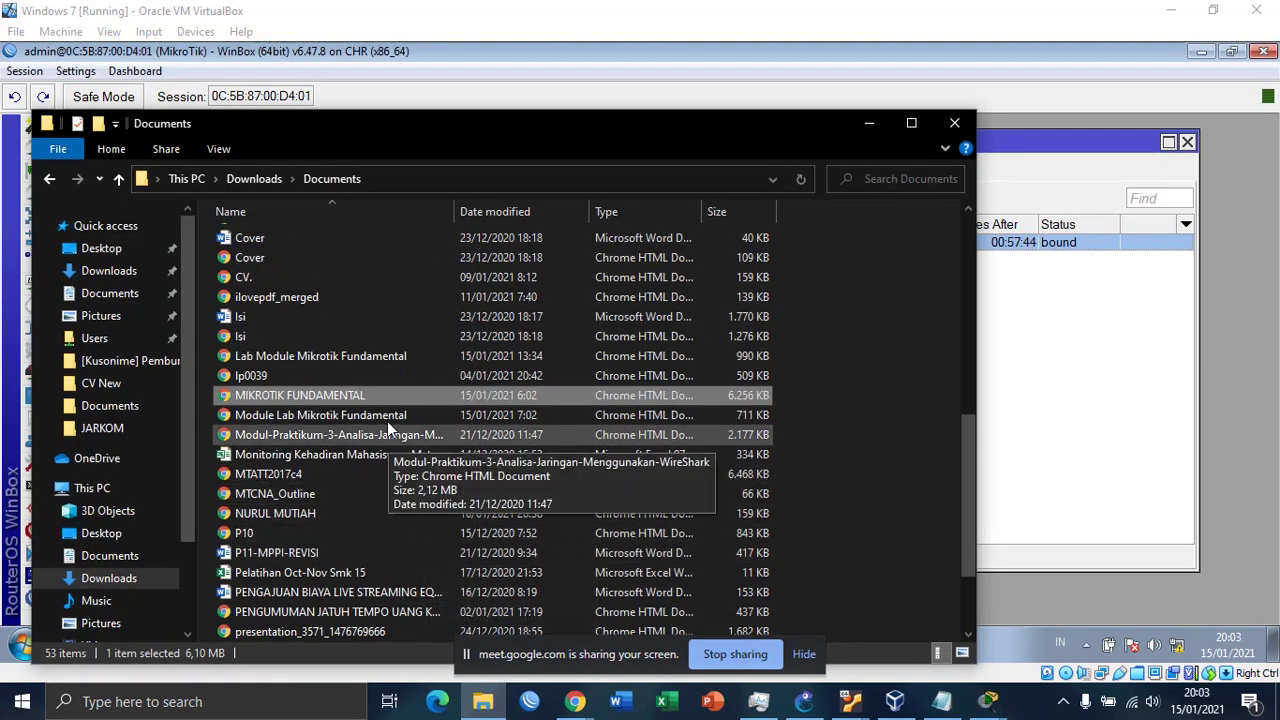
double_click(387, 414)
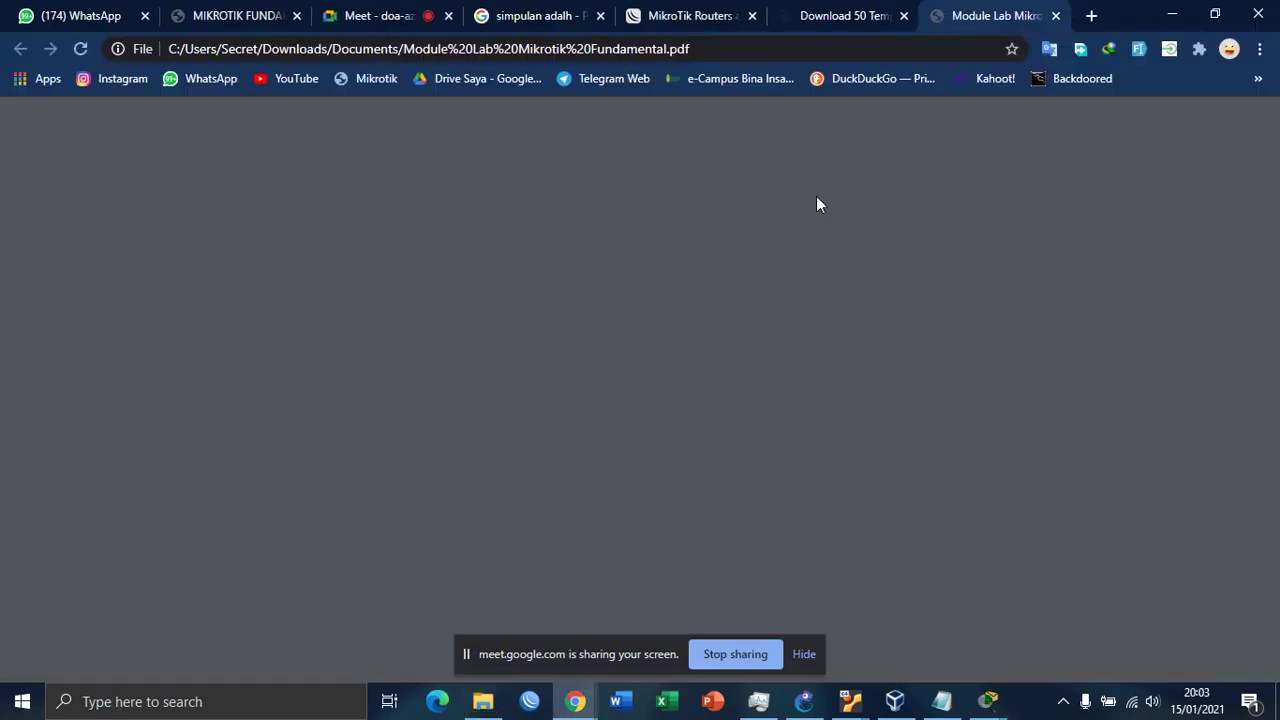
scroll(813, 205, down, 3)
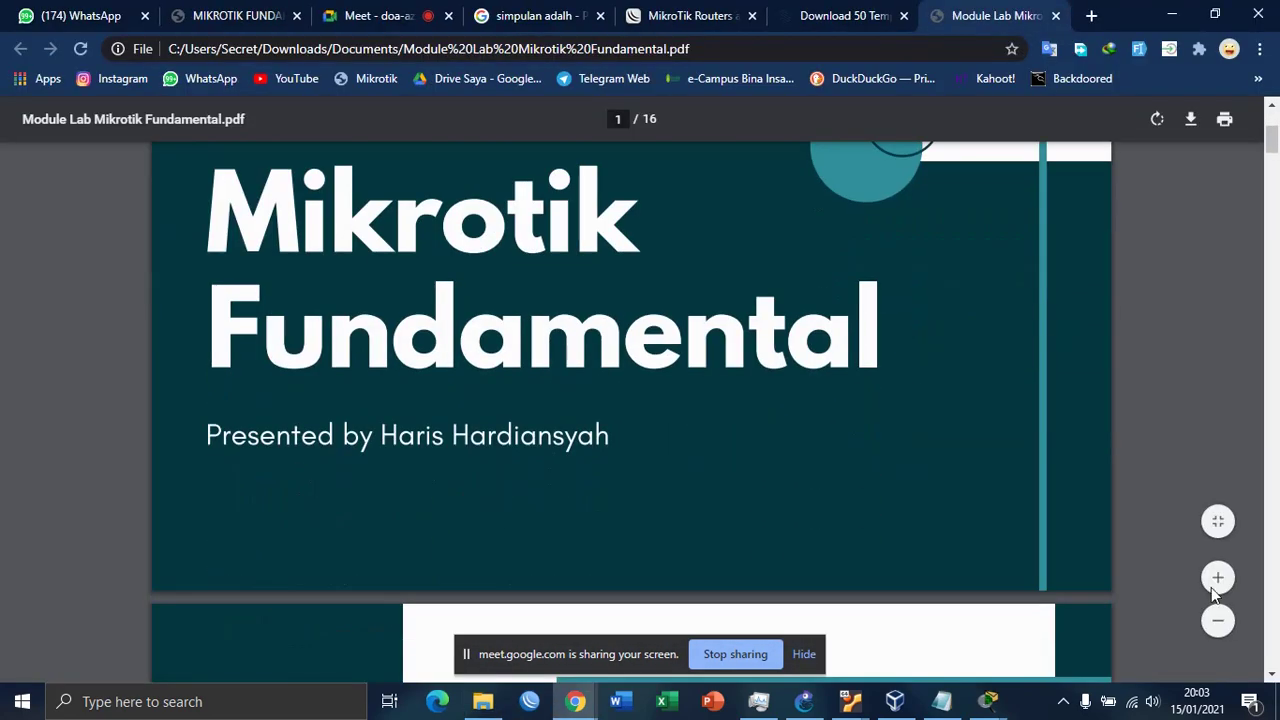
click(1218, 620)
click(1218, 620)
scroll(782, 403, up, 3)
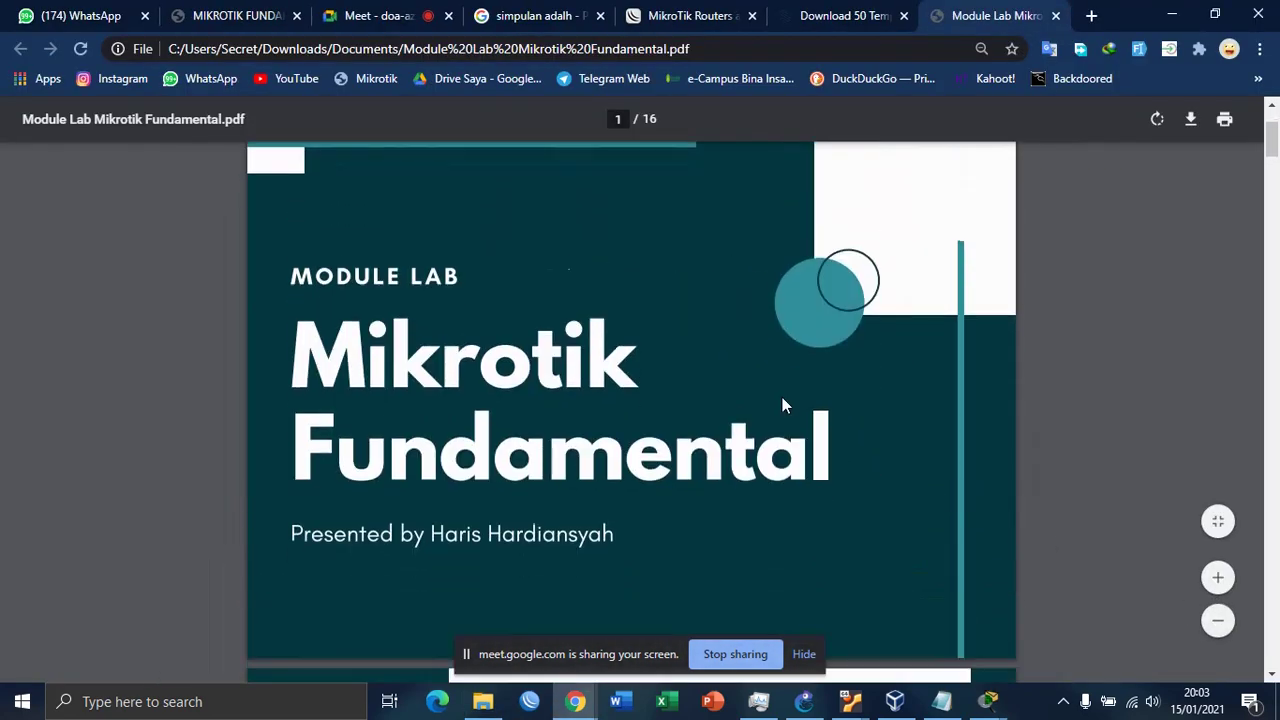
scroll(782, 397, down, 10)
scroll(787, 392, up, 6)
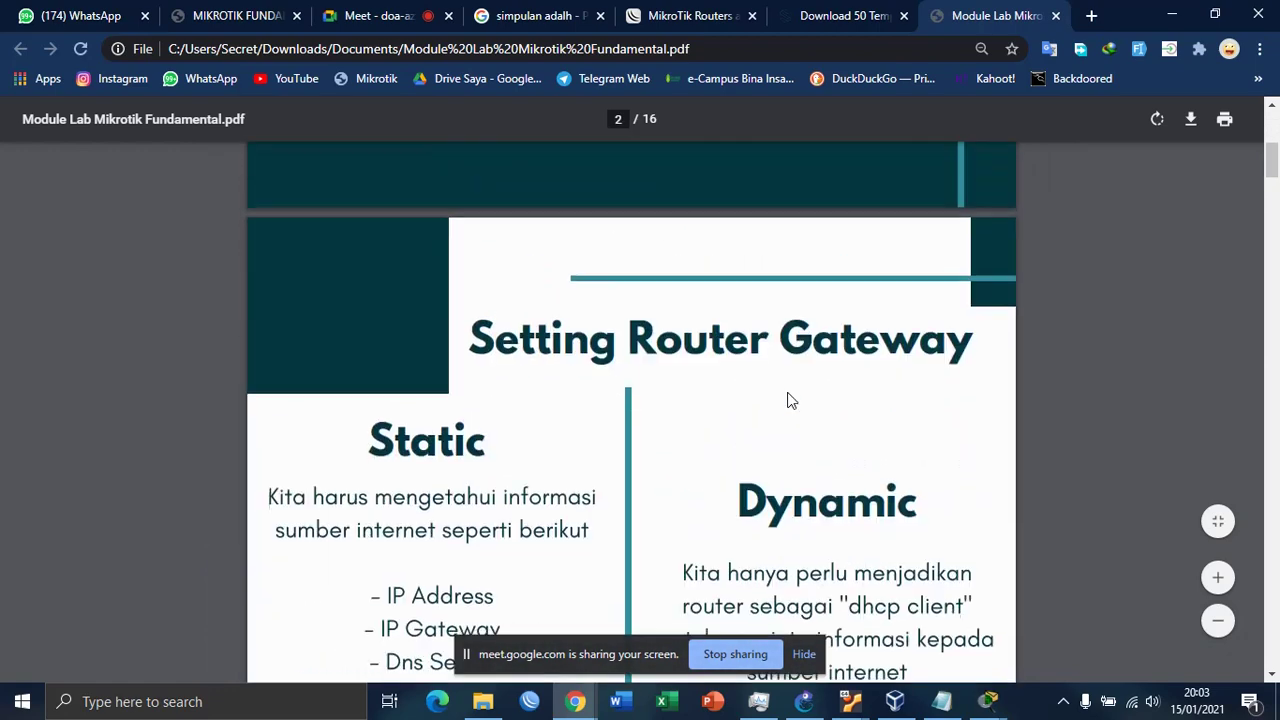
scroll(790, 395, down, 3)
scroll(805, 355, up, 1)
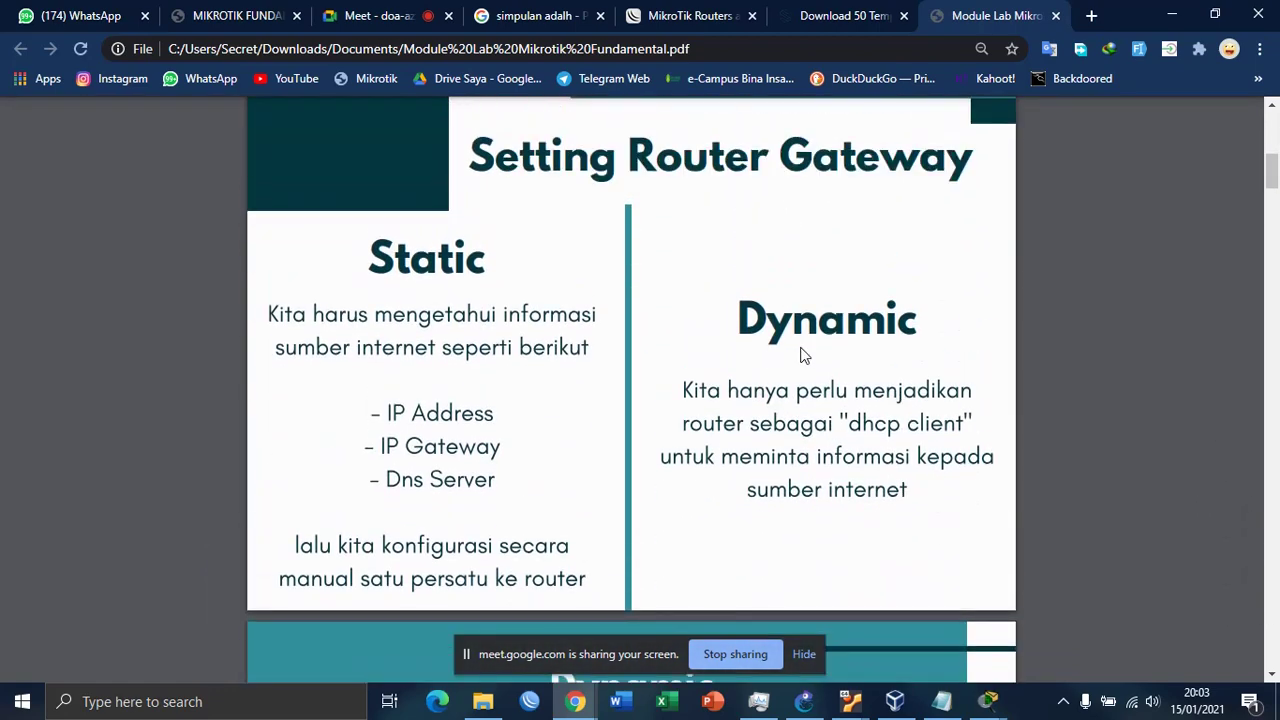
Highlight the Dynamic paragraph and the ip address, default route and dns lines
drag(684, 390, 733, 390)
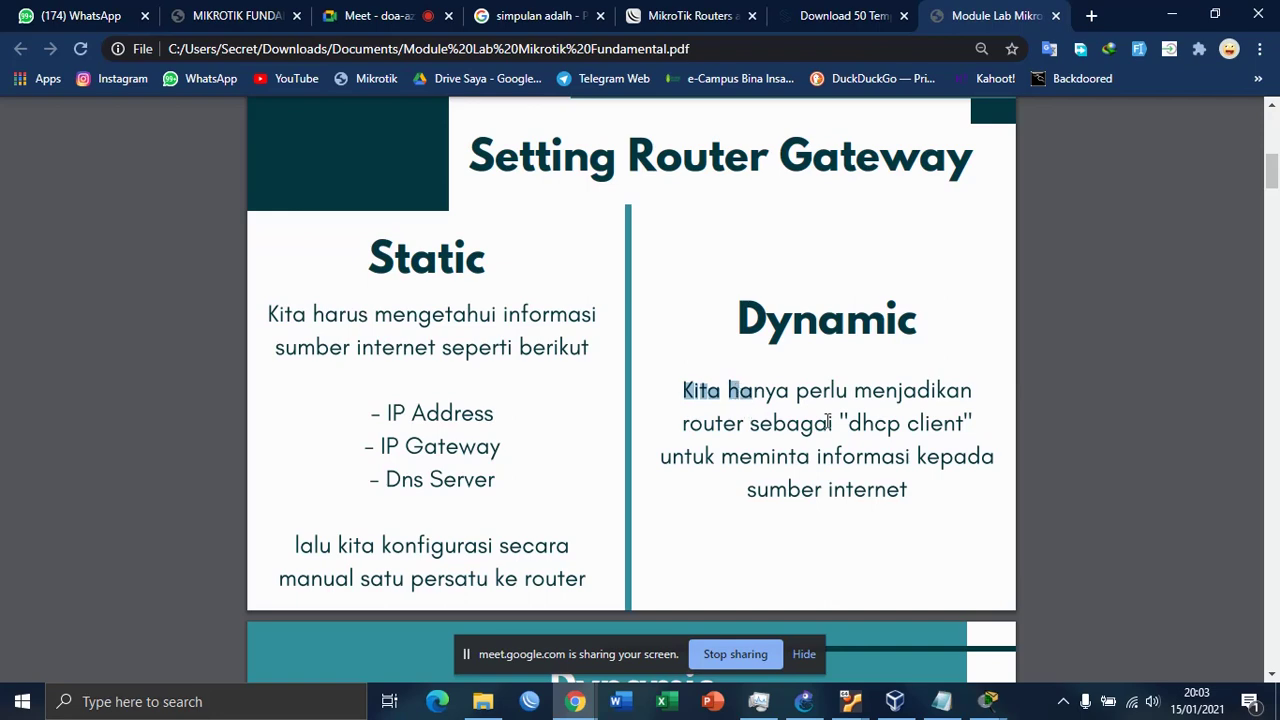
drag(828, 420, 991, 443)
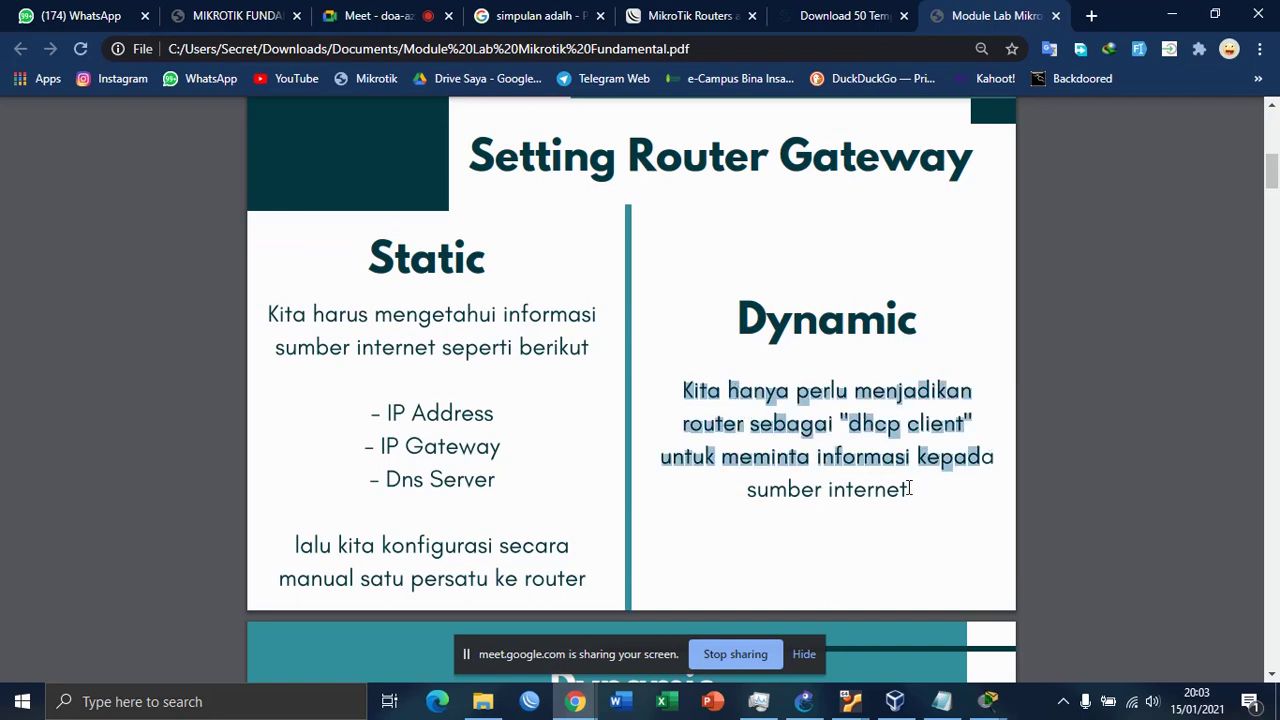
scroll(872, 397, down, 5)
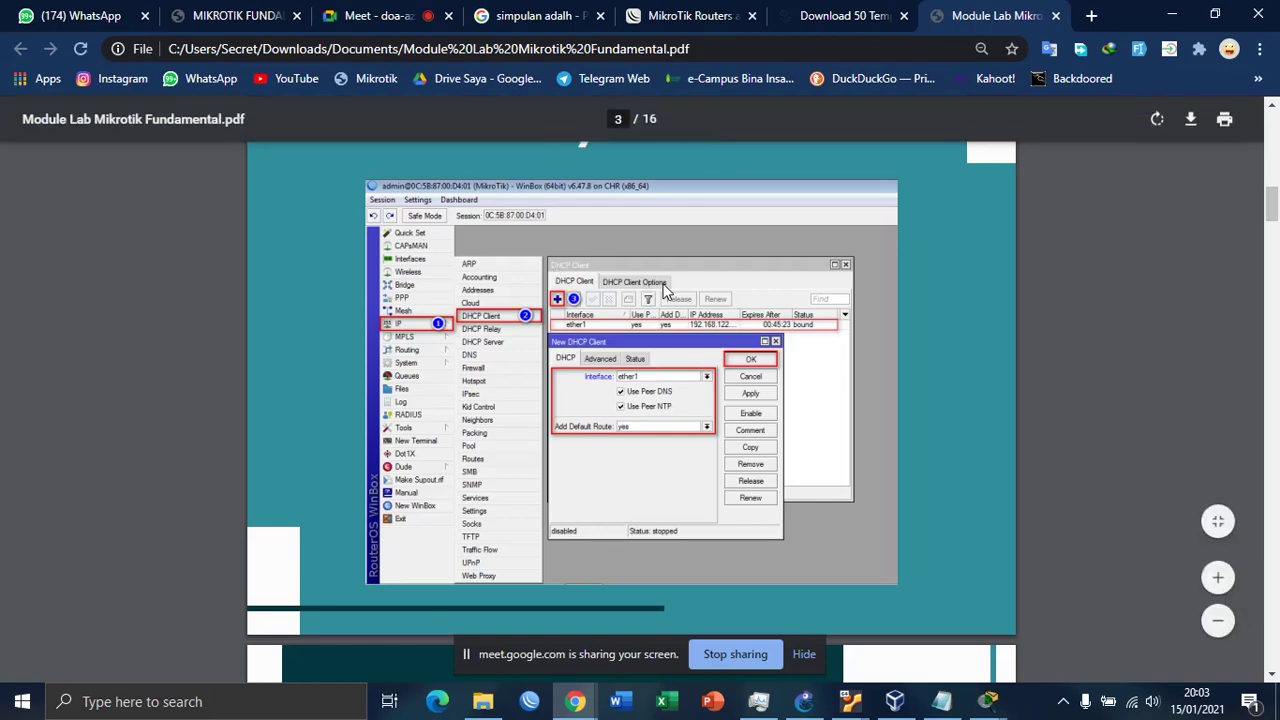
scroll(666, 289, down, 5)
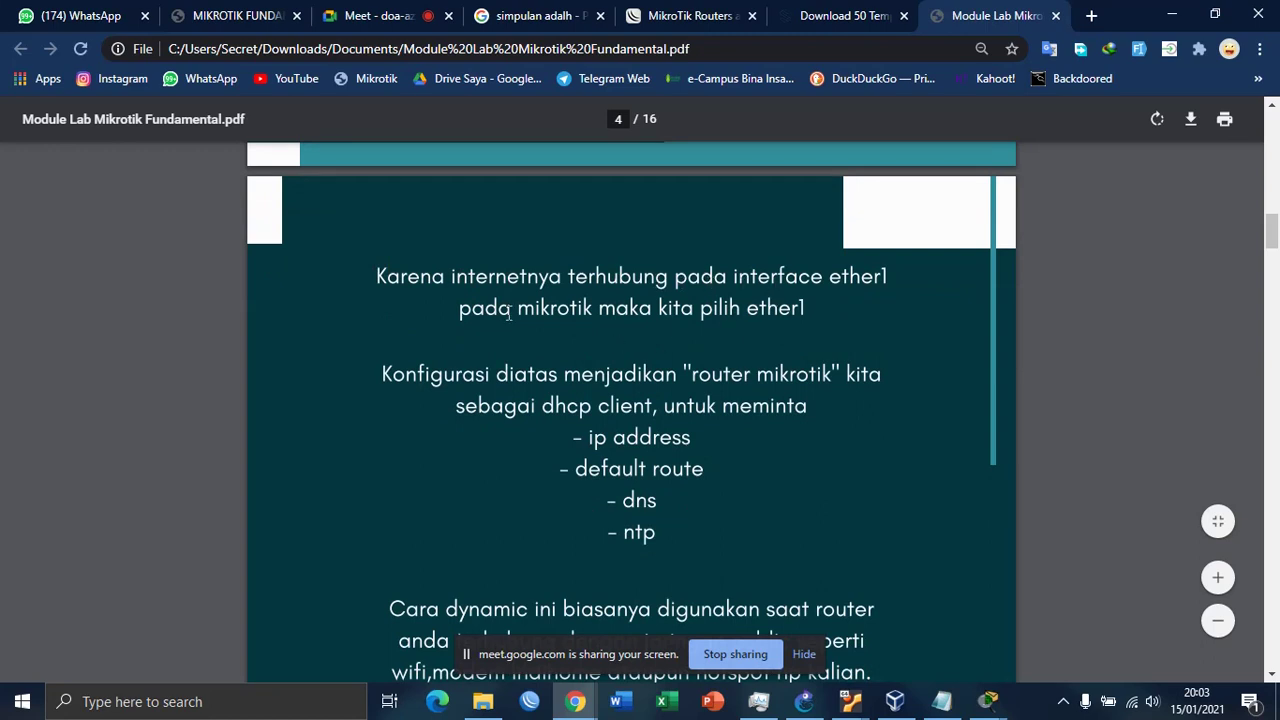
scroll(576, 316, down, 1)
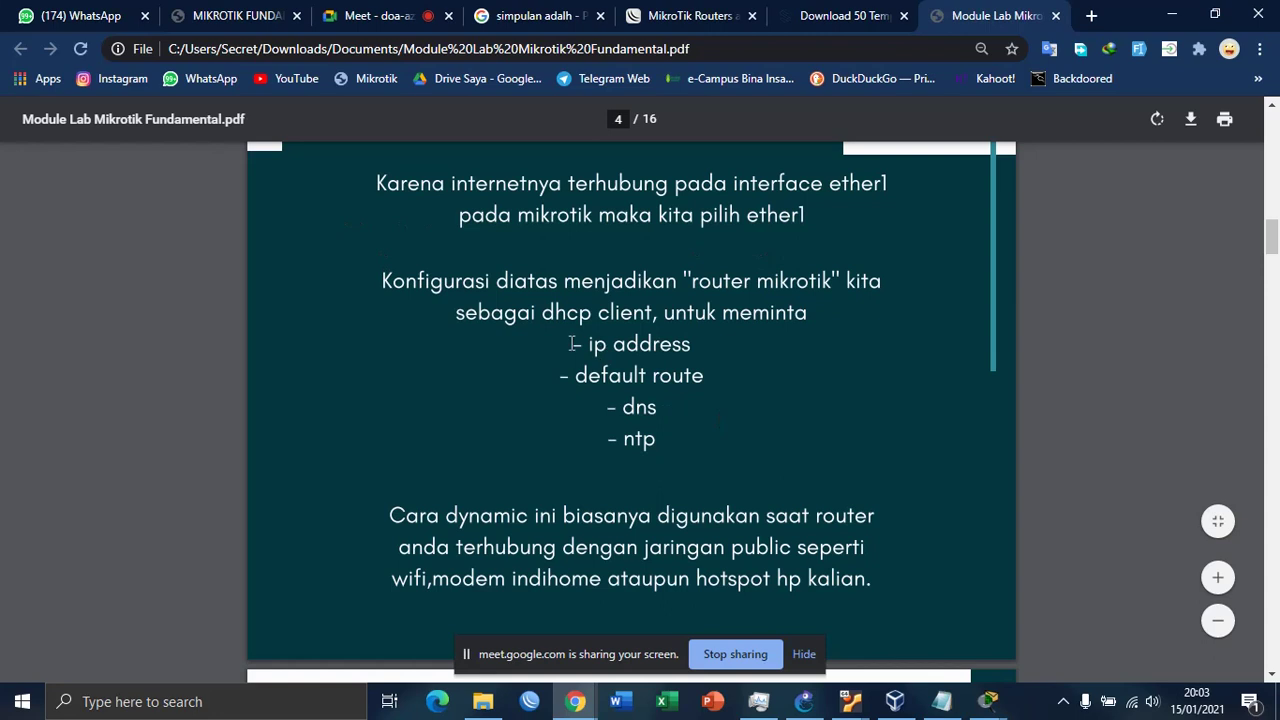
drag(572, 343, 663, 422)
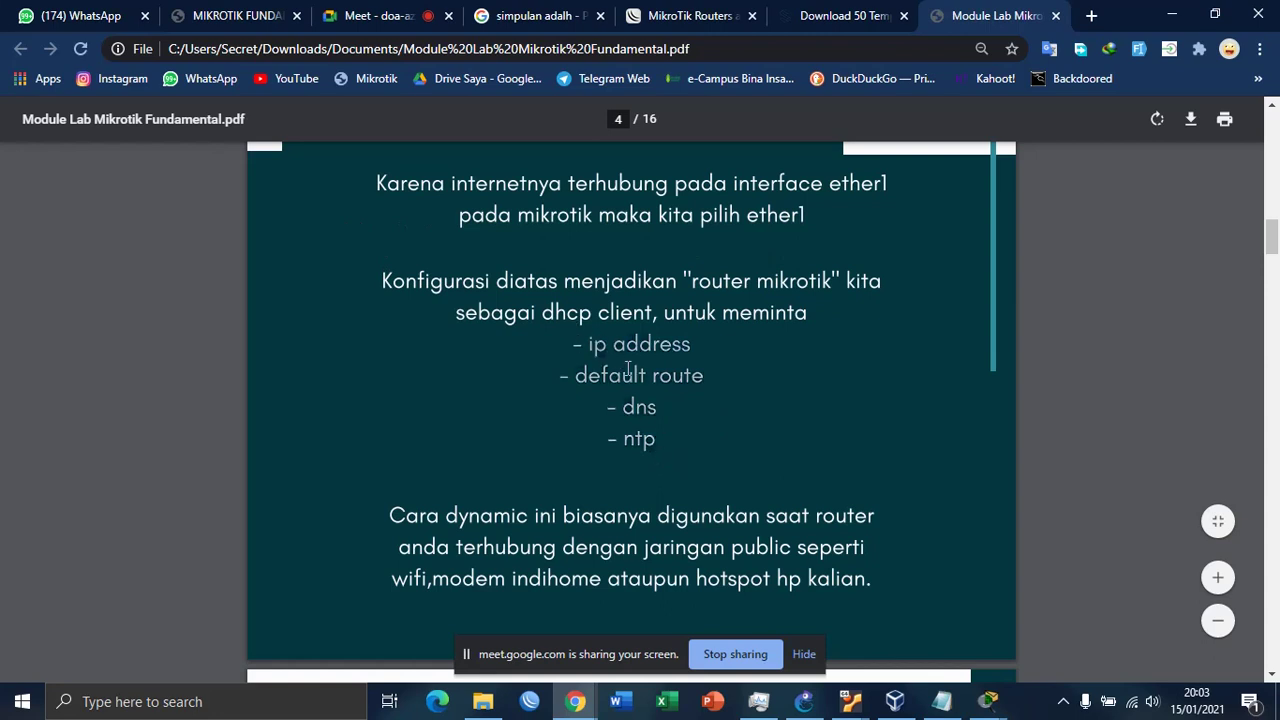
Highlight the sentence about the public network on page 4
scroll(643, 446, down, 1)
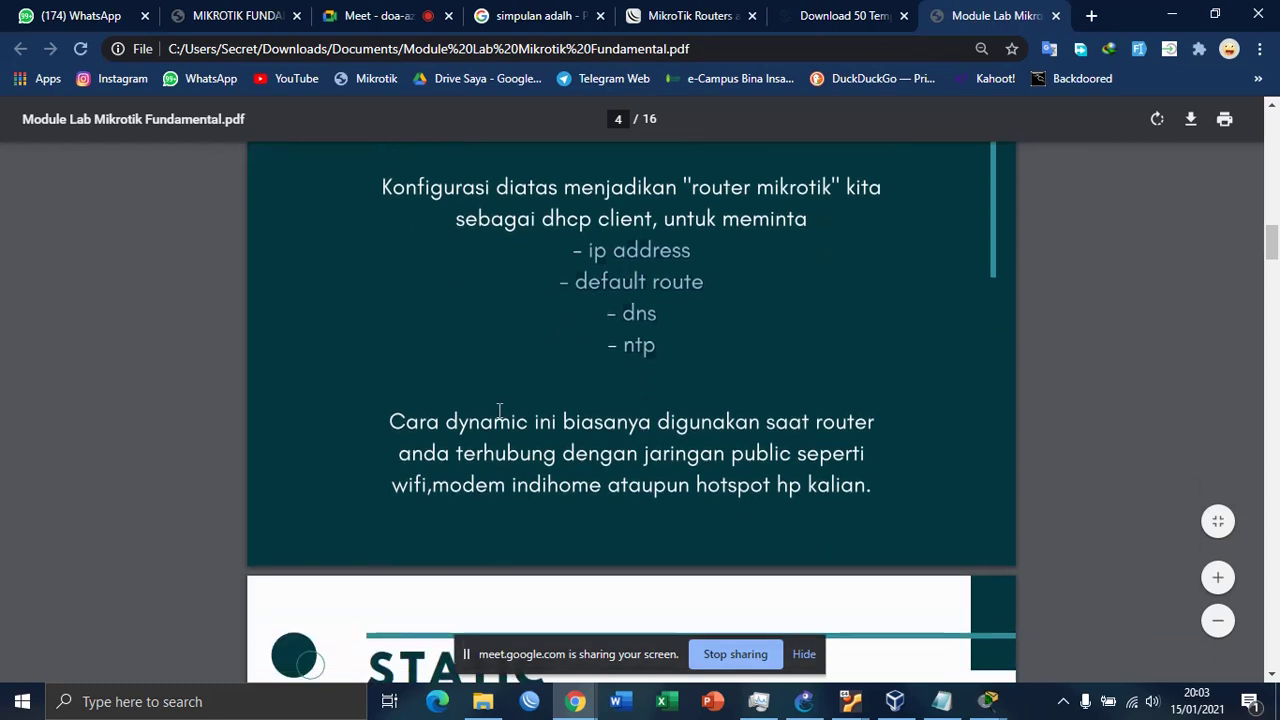
click(444, 422)
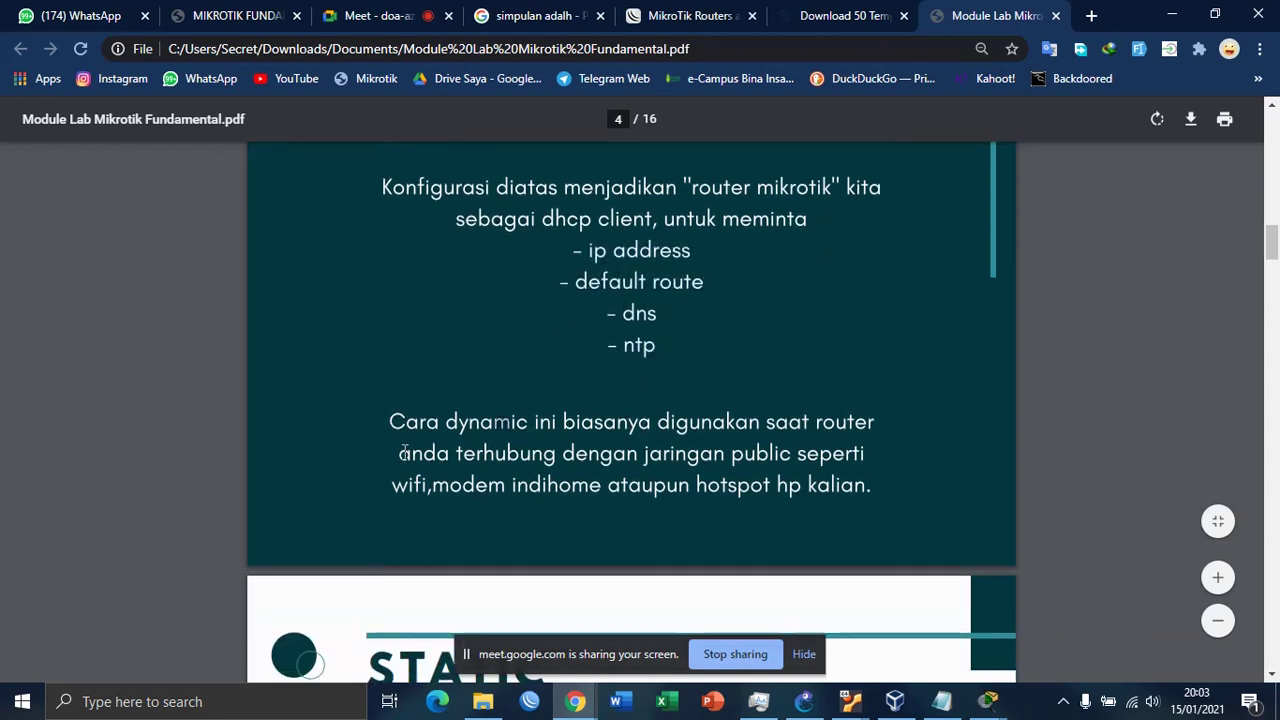
drag(399, 455, 897, 482)
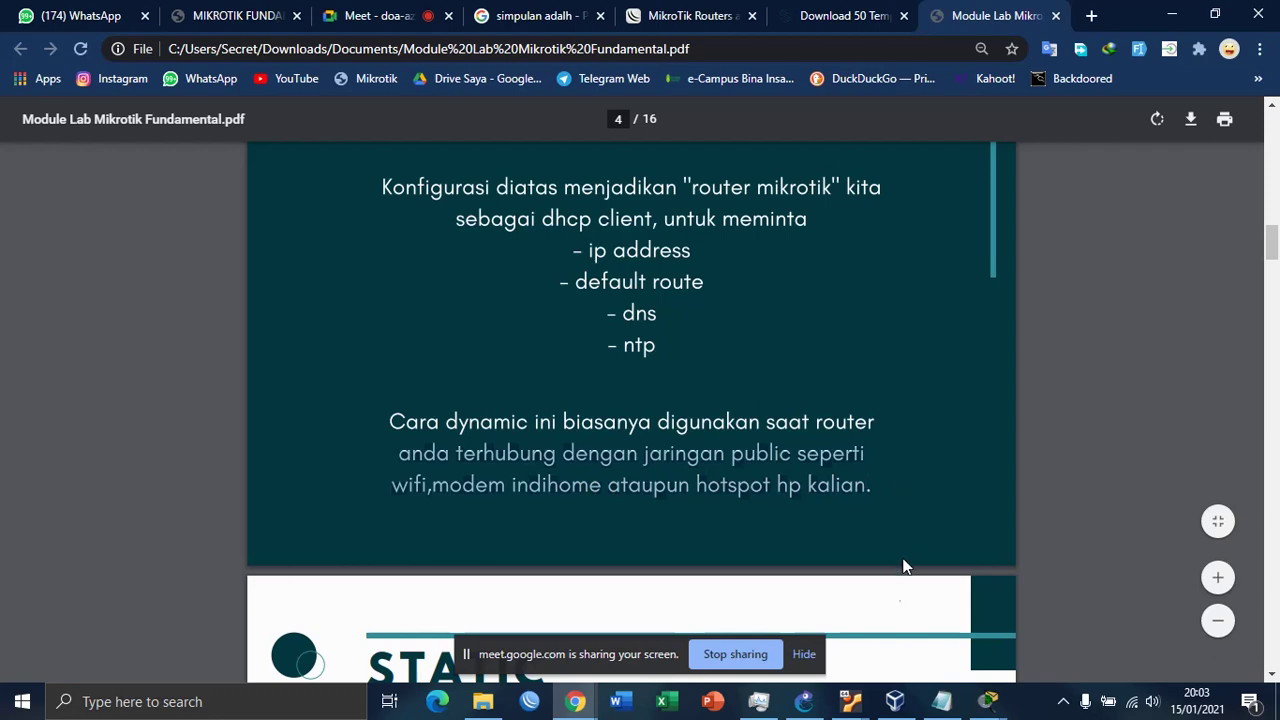
click(804, 701)
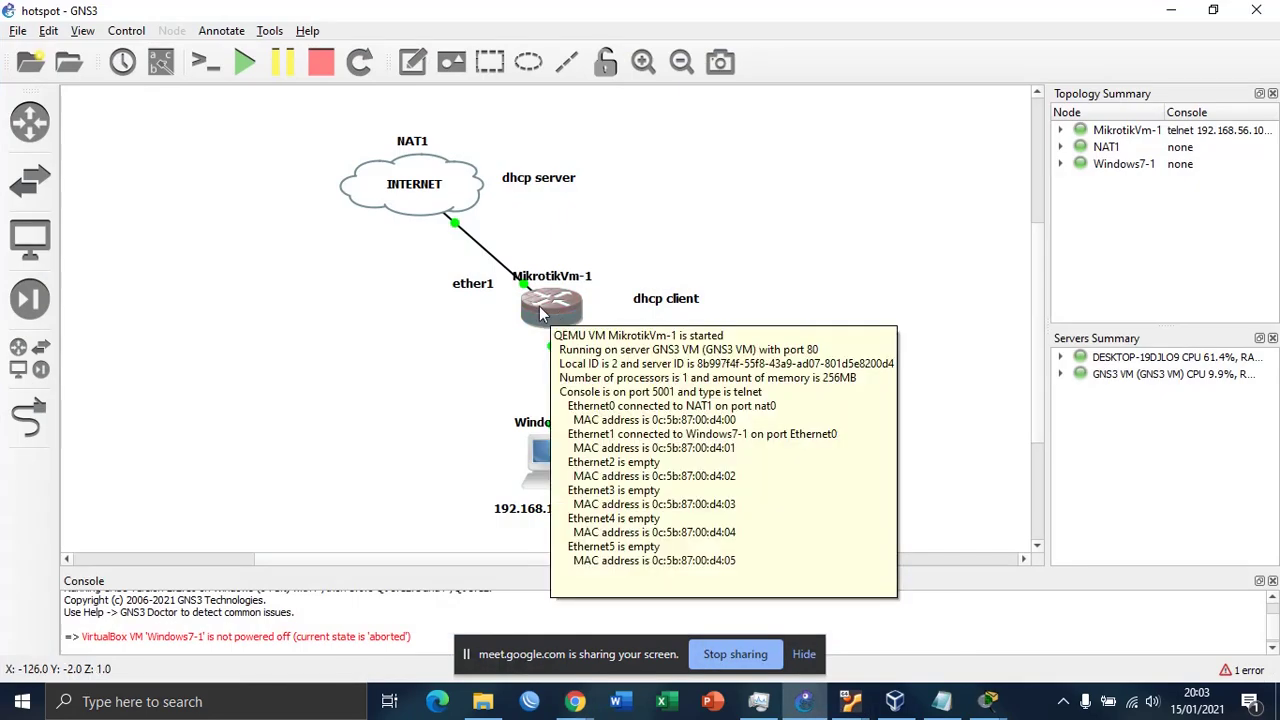
Inspect the MikrotikVm-1, INTERNET cloud and Windows7-1 nodes in the hotspot topology
mouse_move(386, 201)
mouse_move(566, 313)
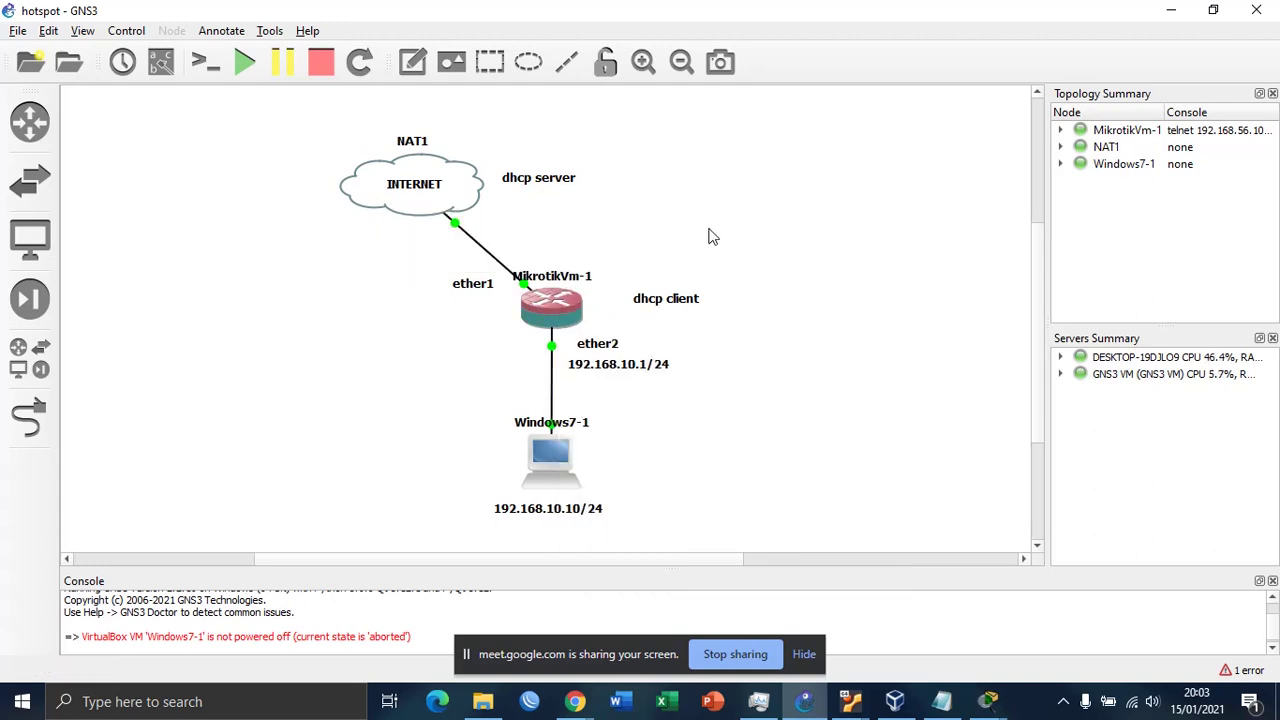
Scroll the PDF past the Setting DNS Server pages to the Firewall NAT slide
click(1171, 10)
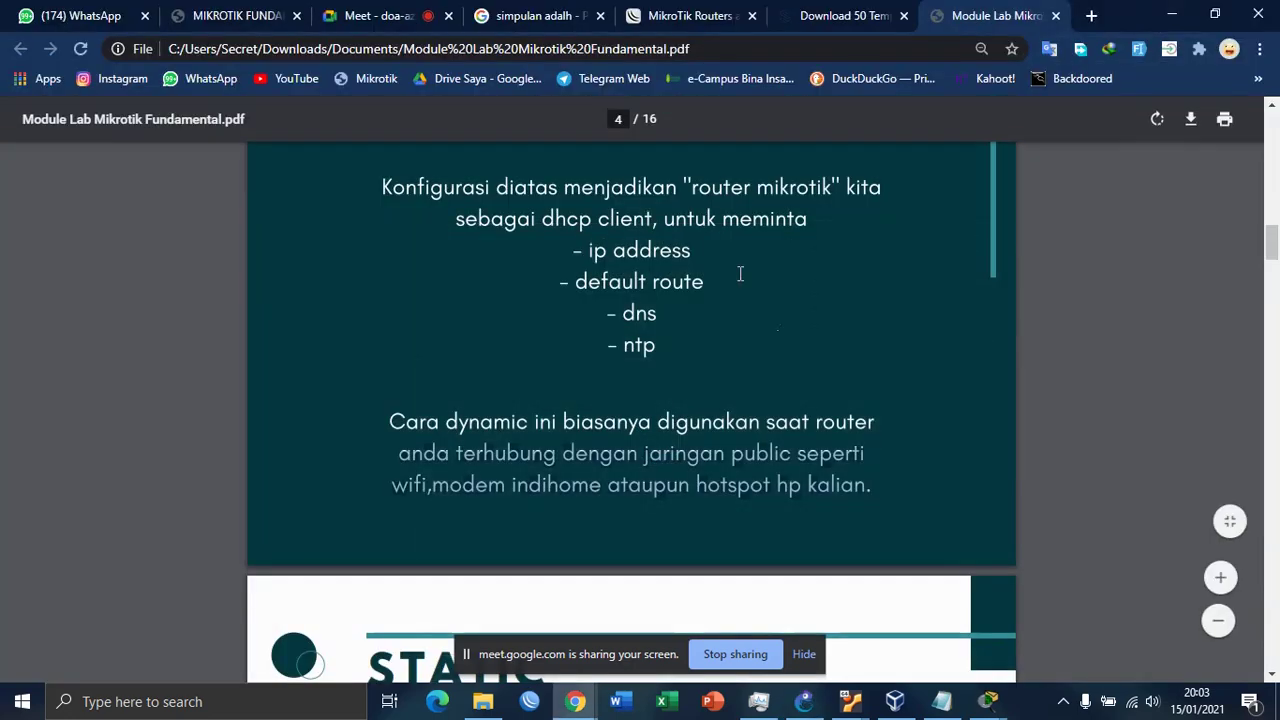
scroll(790, 336, up, 1)
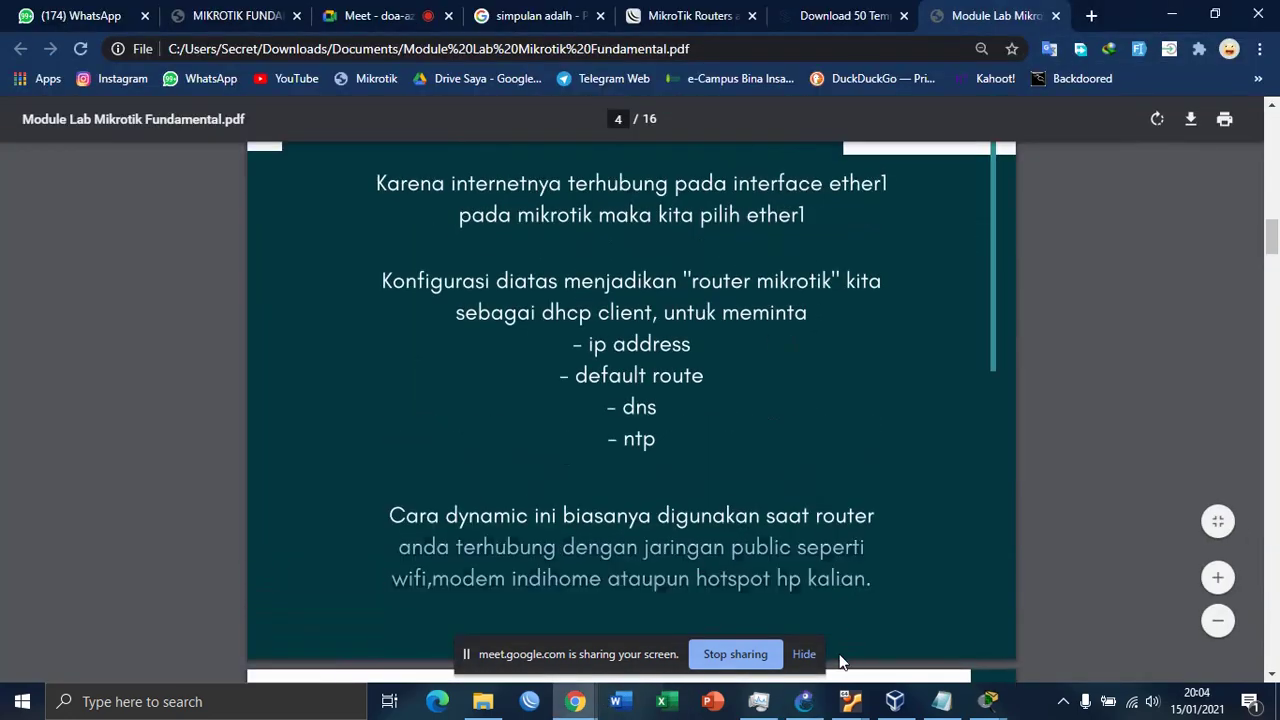
scroll(717, 314, down, 2)
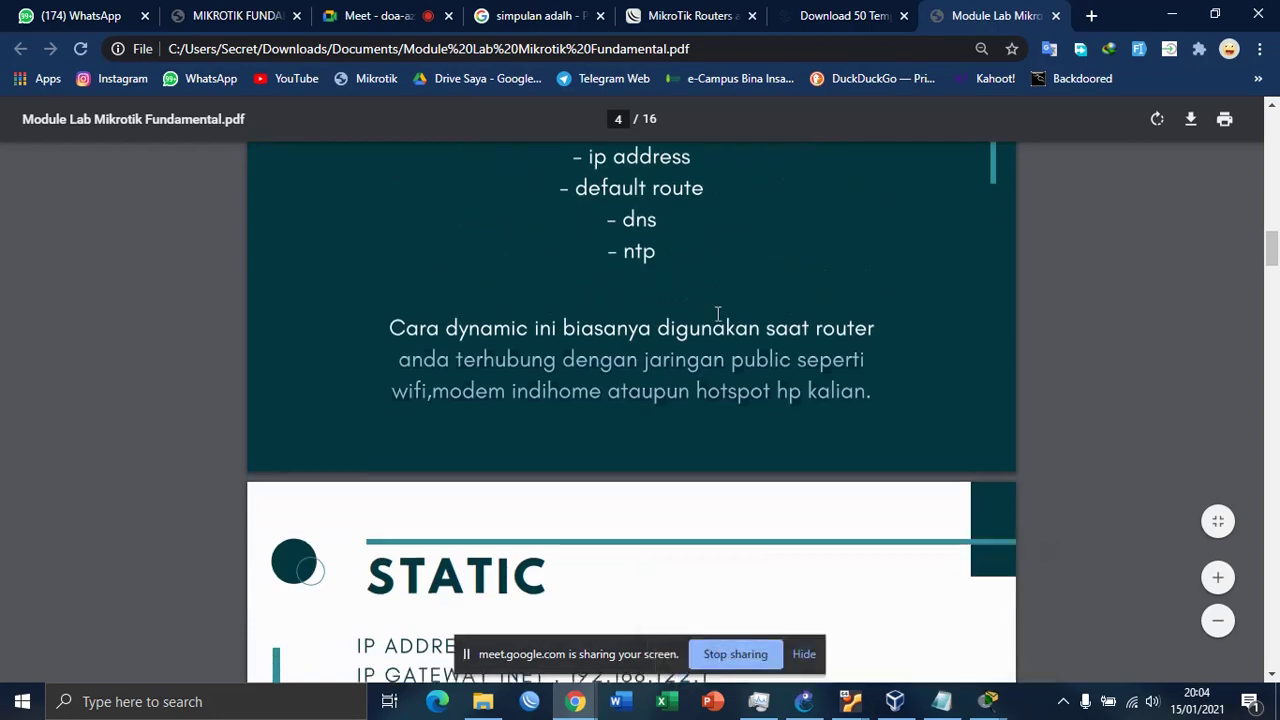
scroll(717, 314, down, 12)
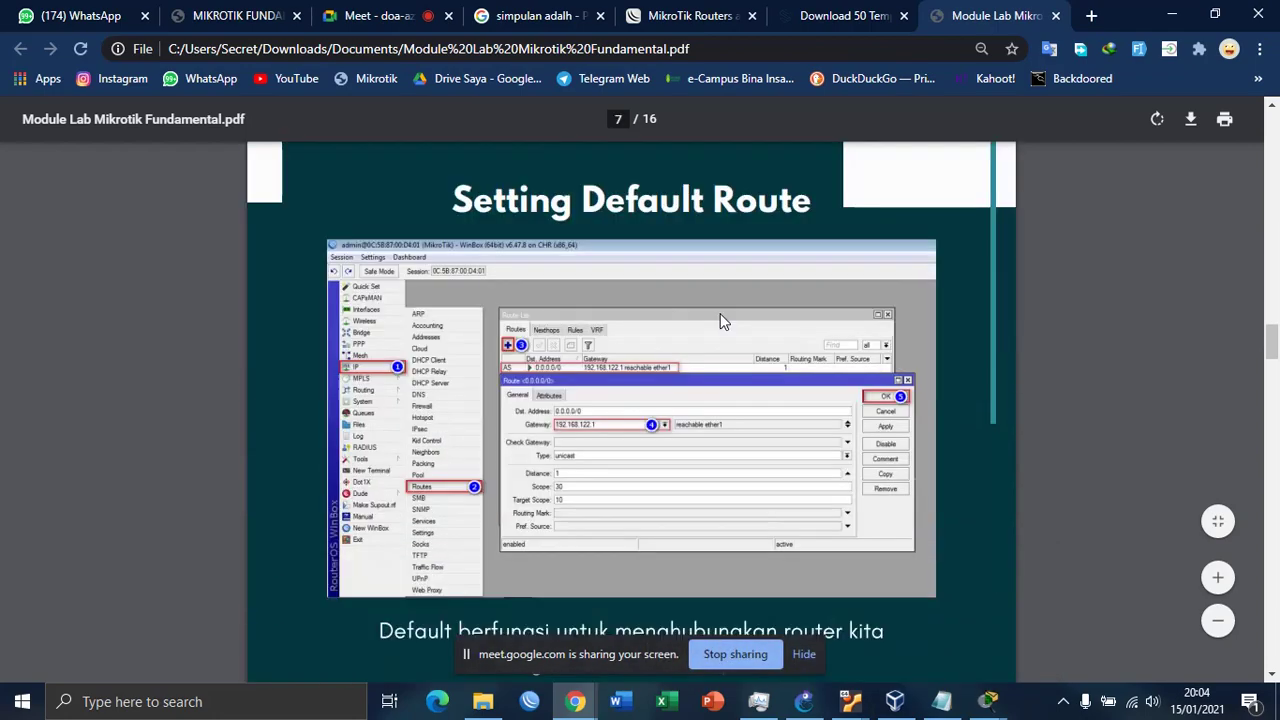
scroll(720, 313, down, 10)
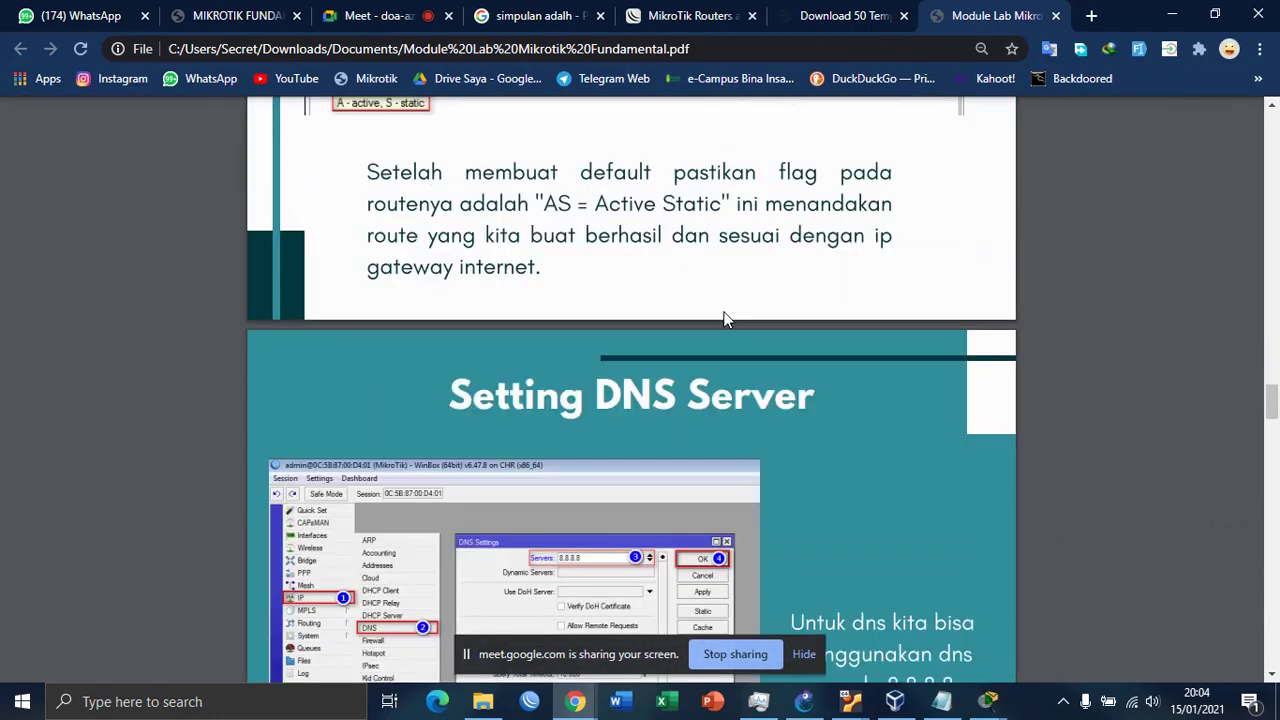
scroll(726, 318, down, 2)
scroll(678, 258, down, 10)
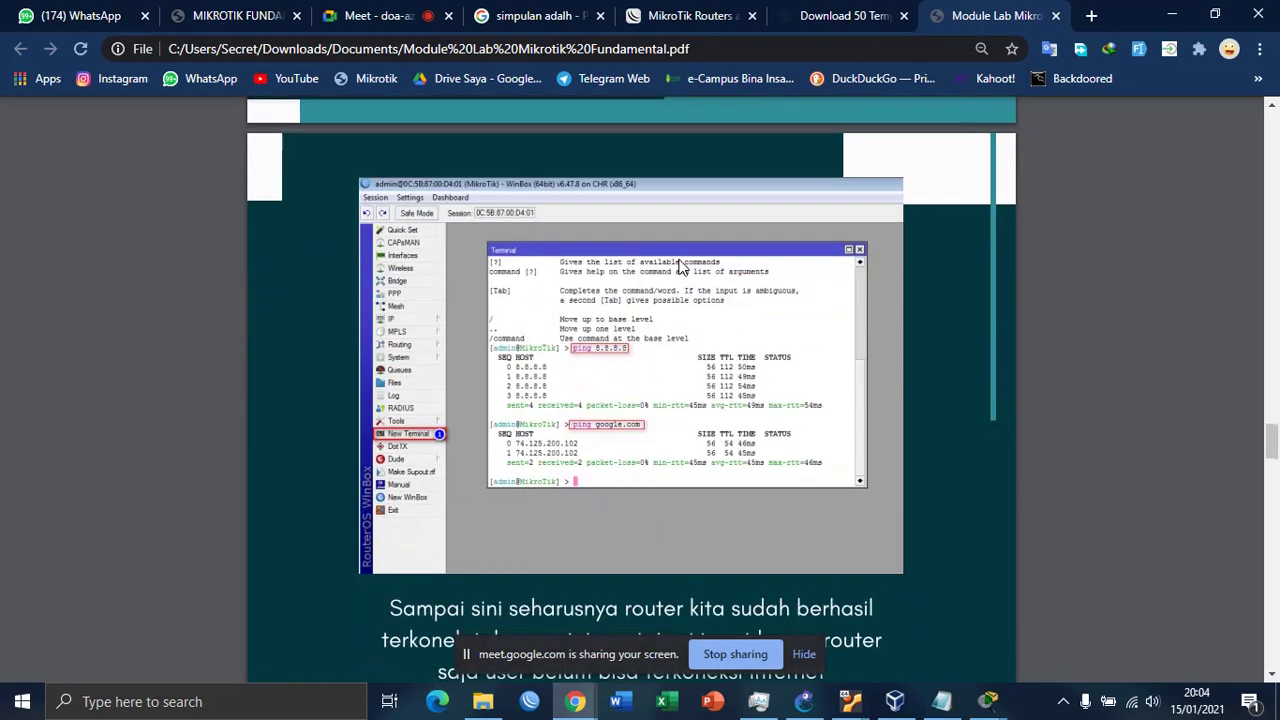
scroll(680, 267, down, 1)
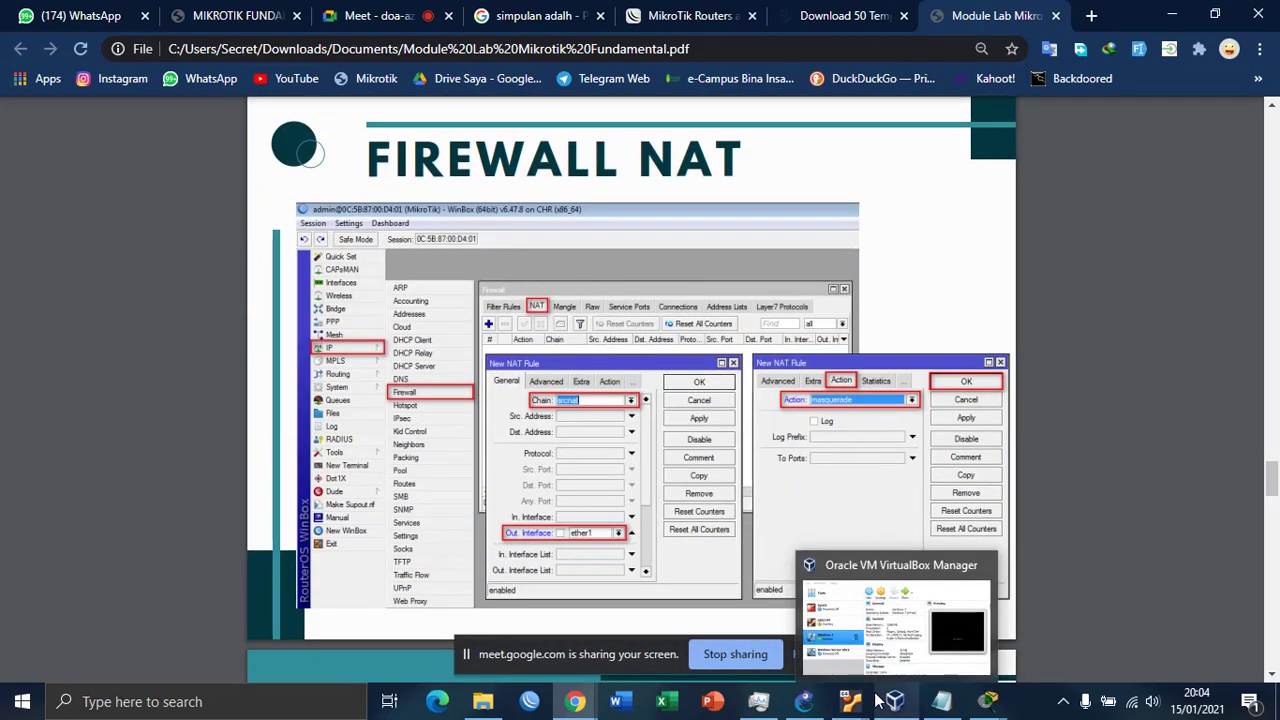
Open the NAT tab of IP > Firewall in WinBox
mouse_move(857, 688)
click(878, 644)
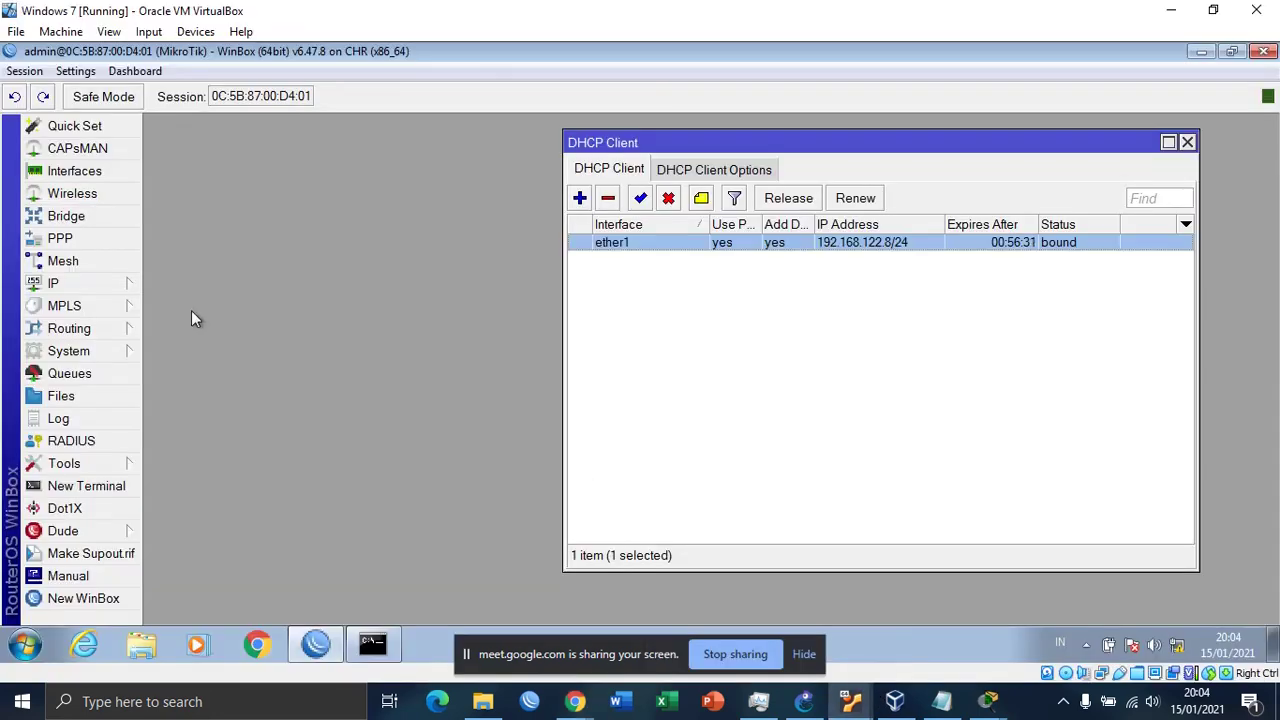
click(95, 287)
click(196, 250)
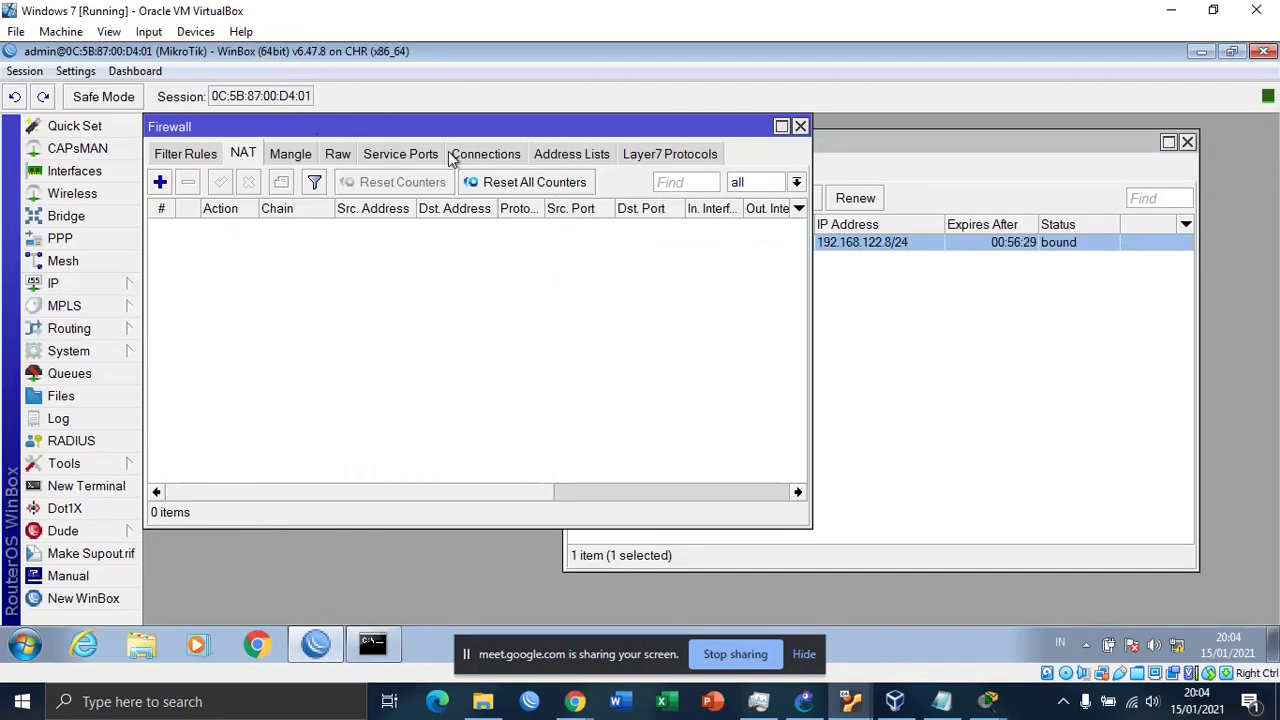
drag(297, 126, 405, 139)
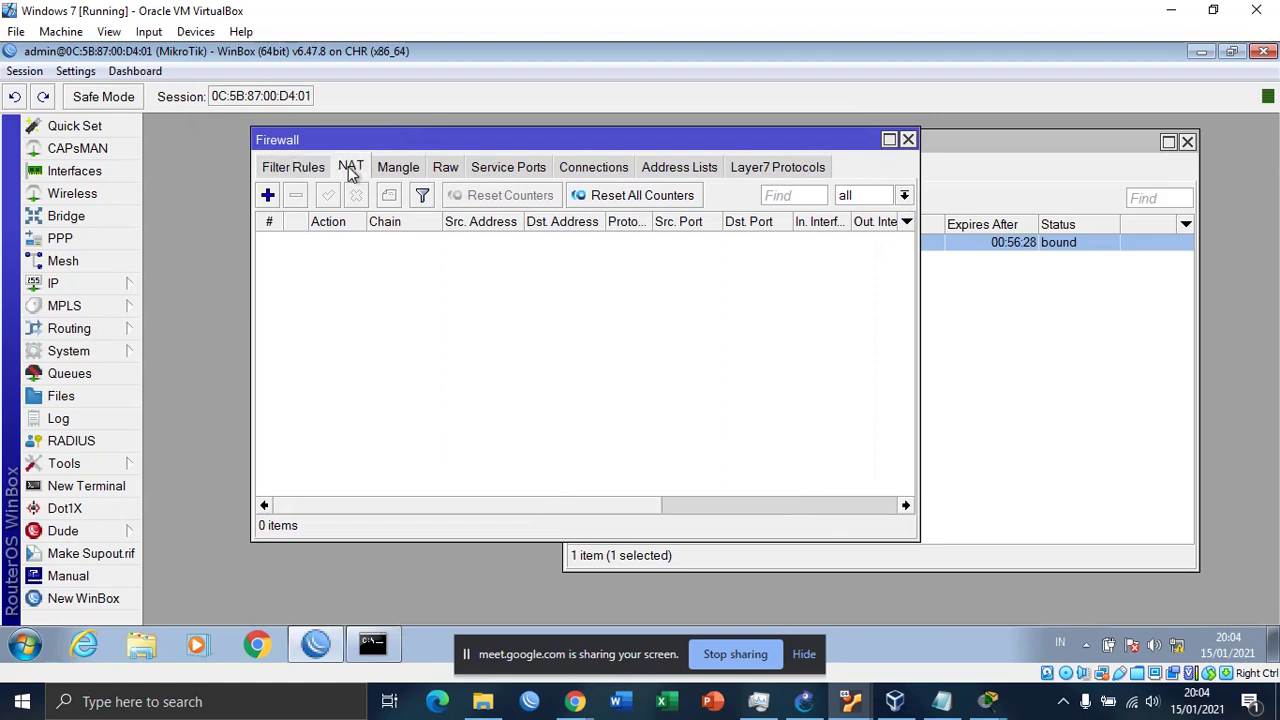
Add a srcnat NAT rule with Out. Interface ether1 and action masquerade
click(270, 197)
click(250, 155)
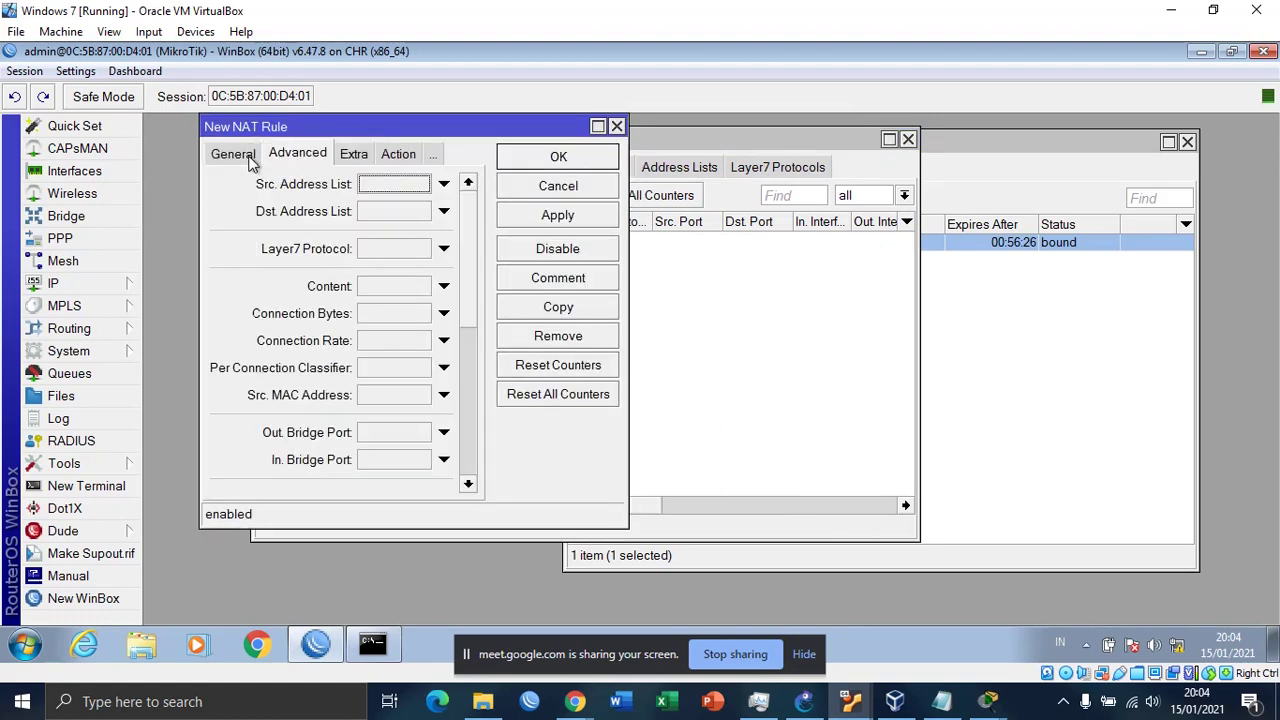
click(250, 158)
drag(392, 133, 474, 173)
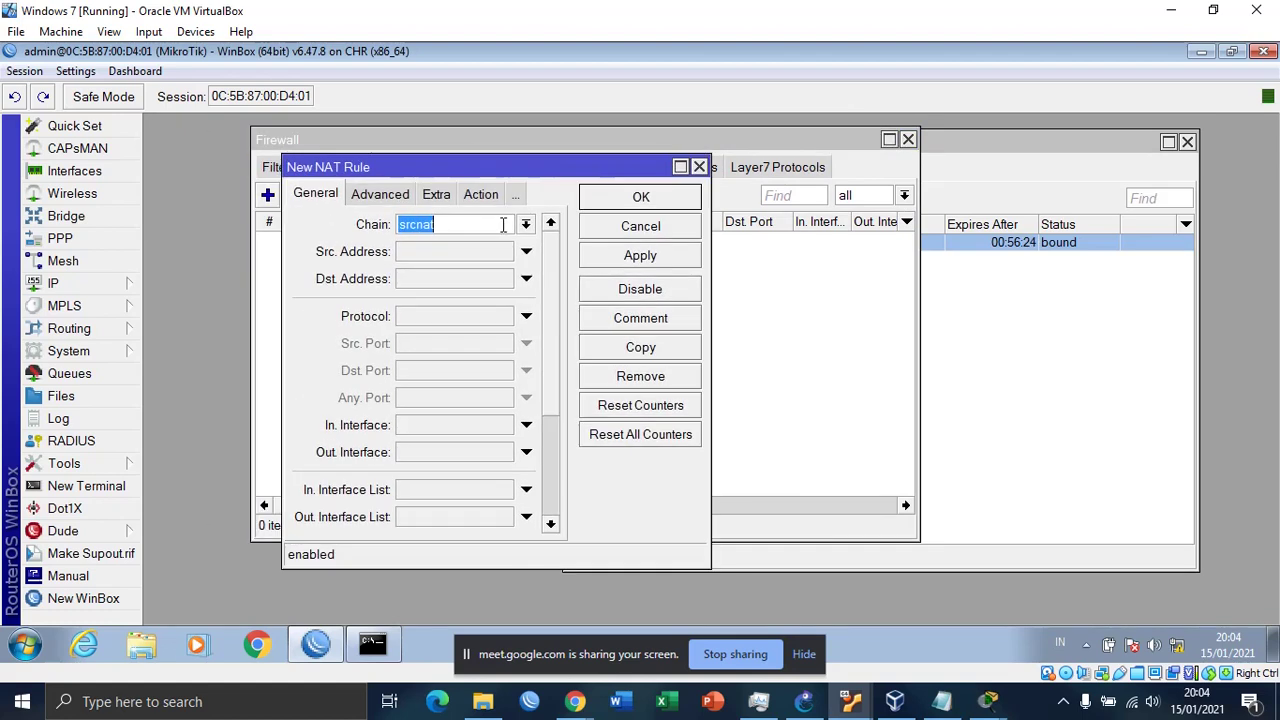
click(508, 452)
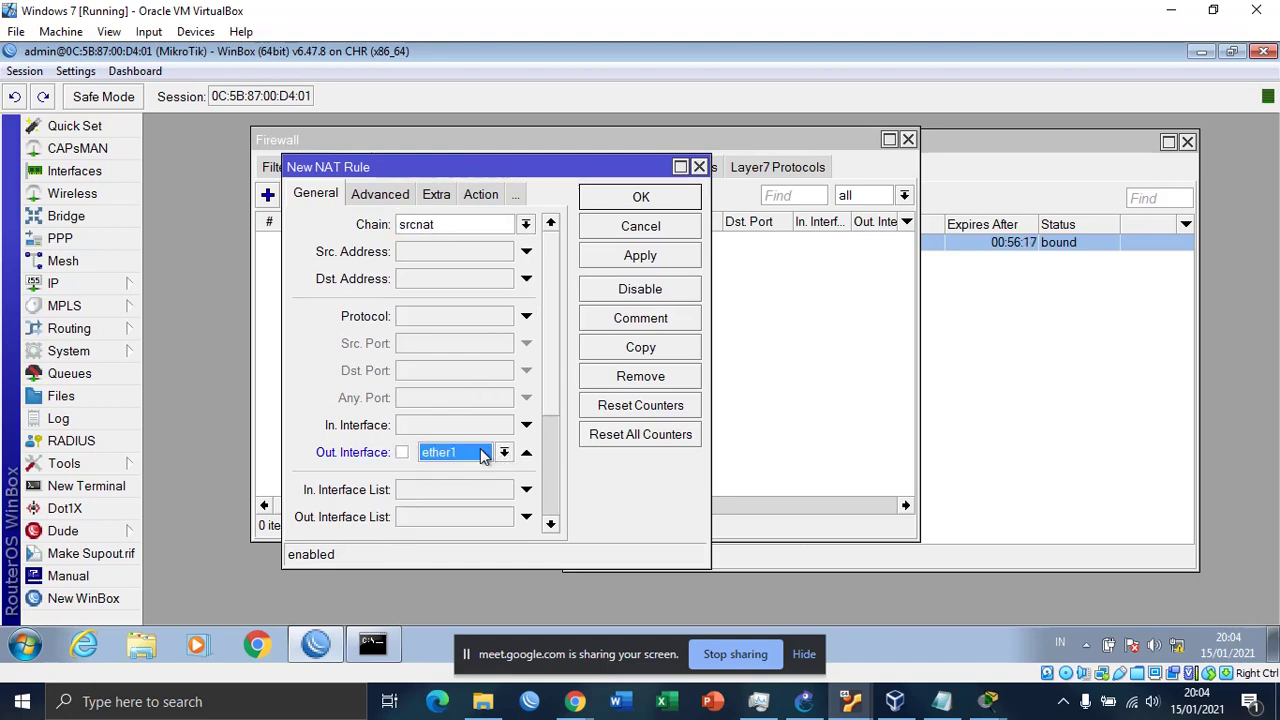
click(477, 197)
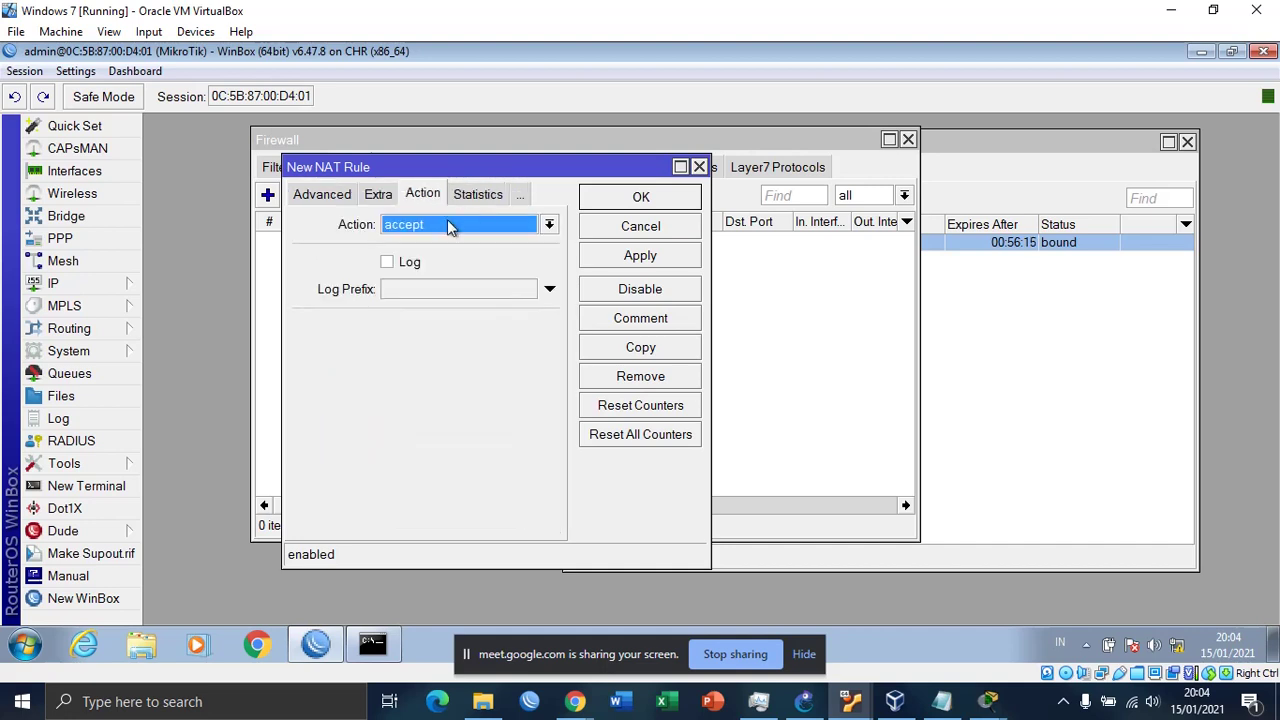
click(450, 226)
click(410, 335)
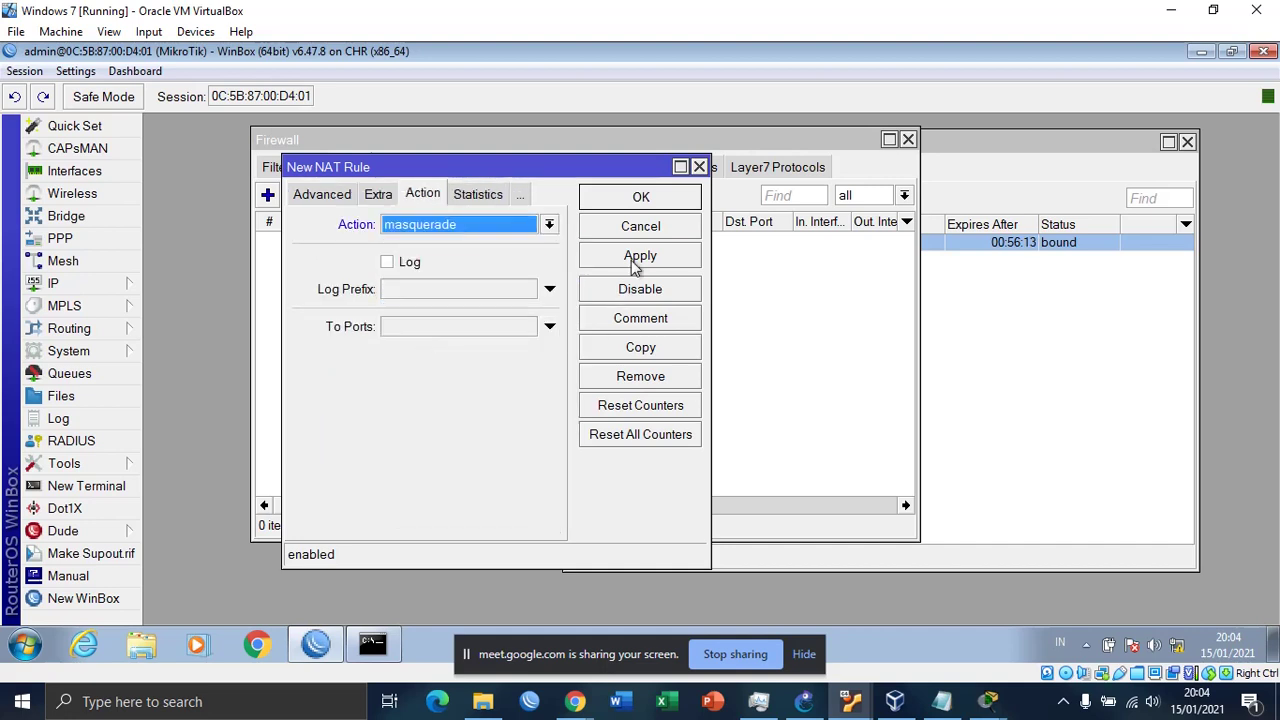
click(636, 256)
click(646, 204)
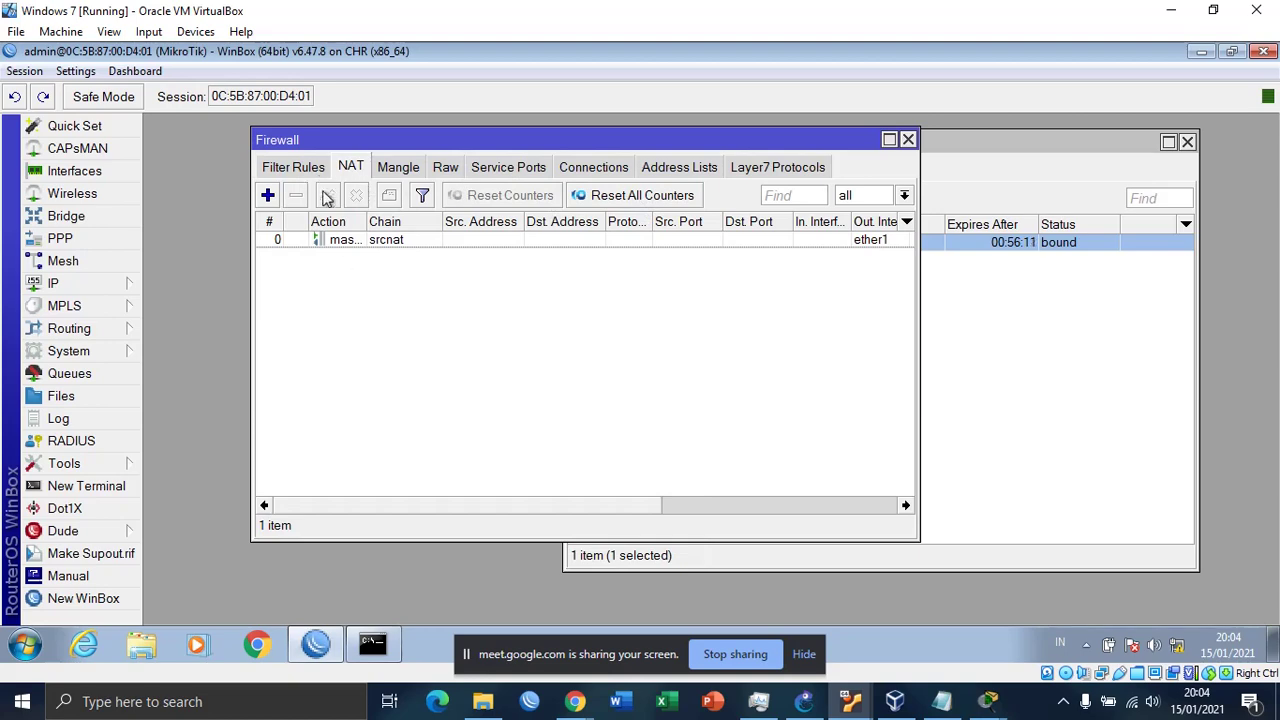
Reopen the masquerade rule to verify its srcnat and ether1 settings
double_click(347, 241)
click(322, 197)
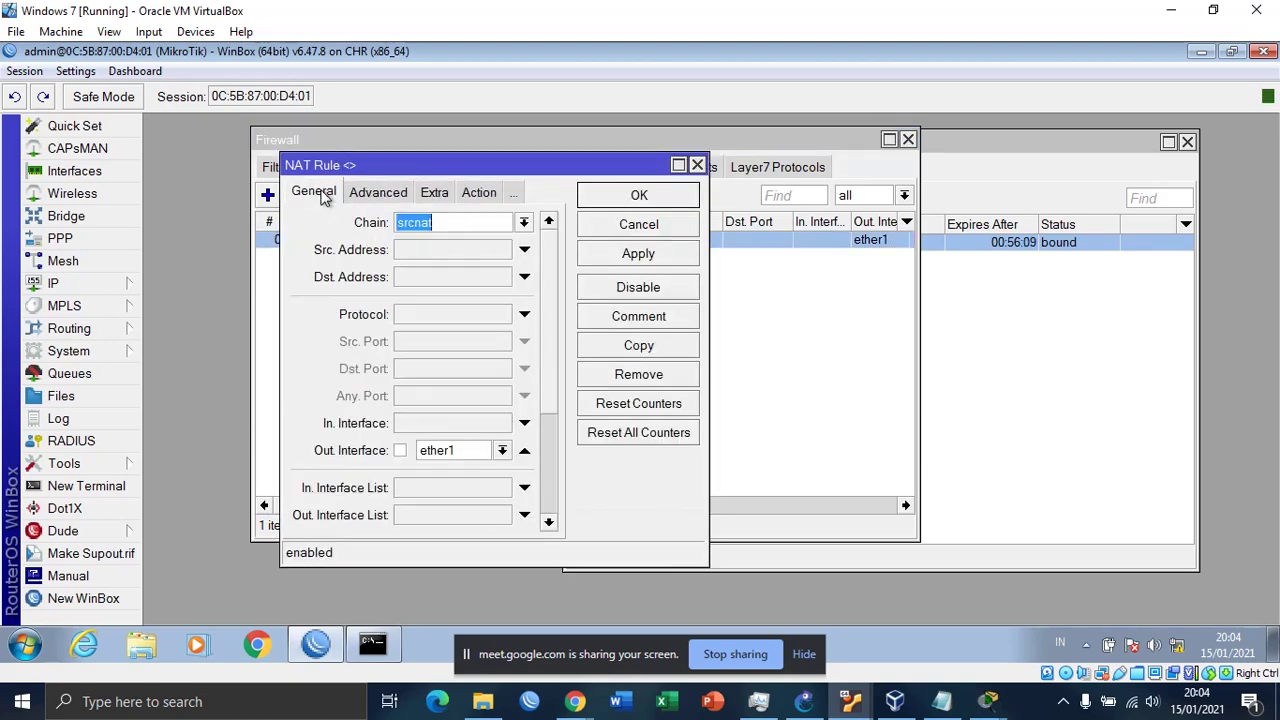
drag(491, 170, 508, 280)
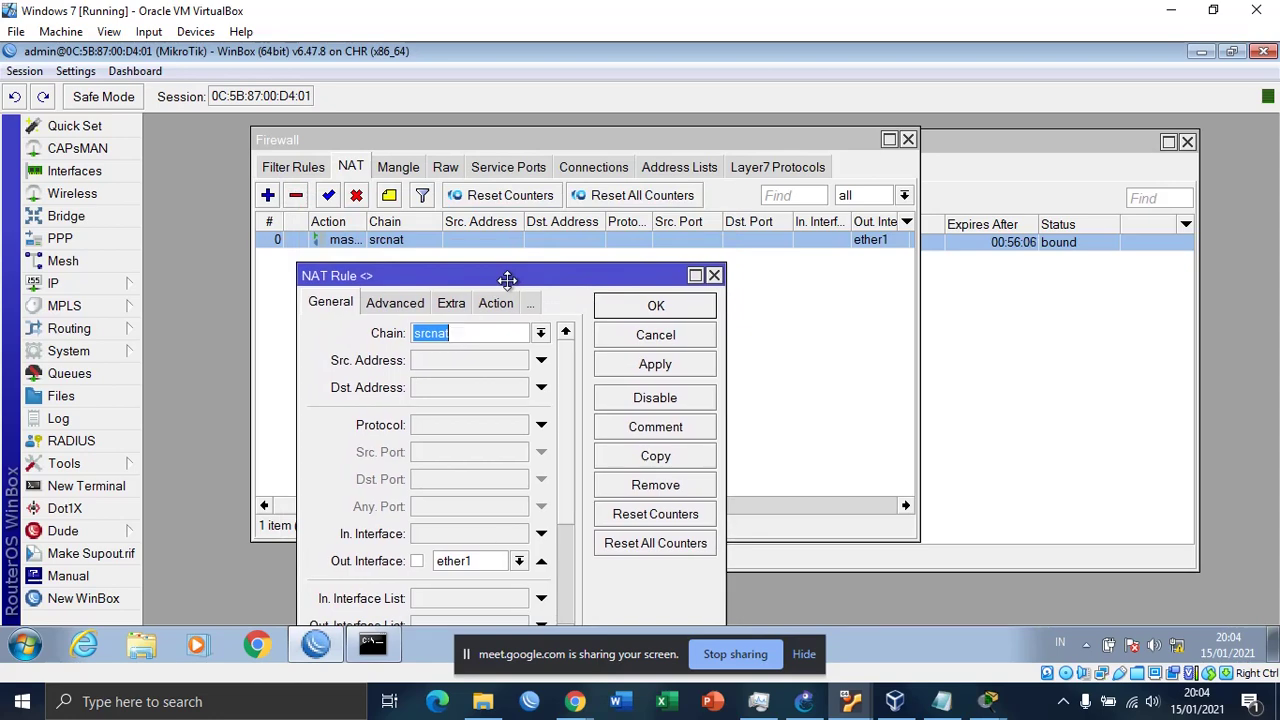
click(941, 701)
Start a new note line in Notepad reading 'srcnat = source nat'
drag(434, 138, 795, 150)
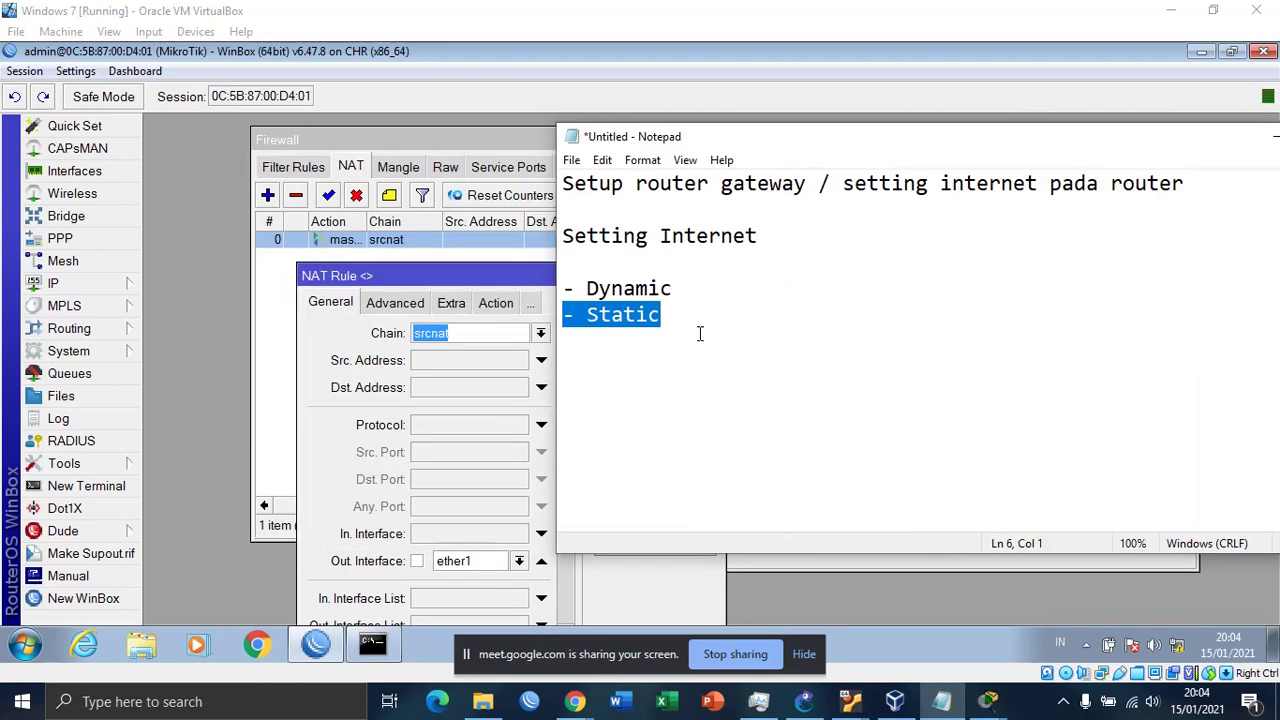
key(End)
key(Return)
key(Return)
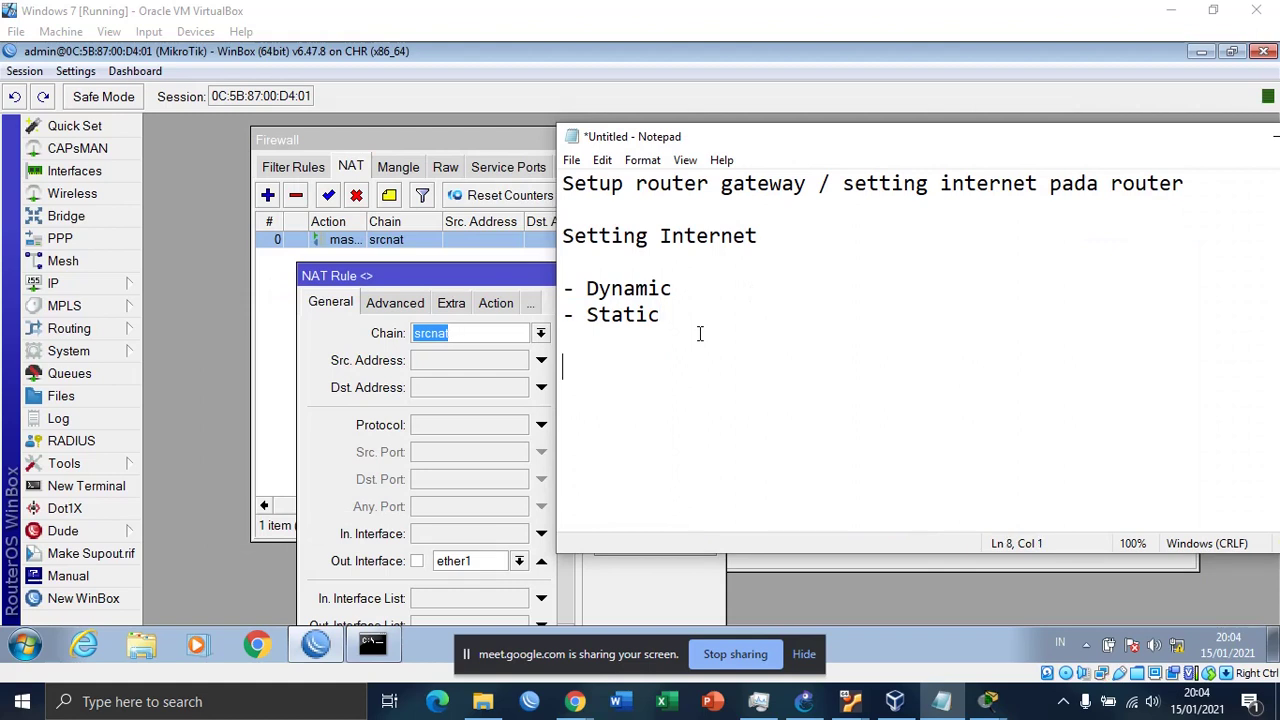
text(srcnay)
text(urve)
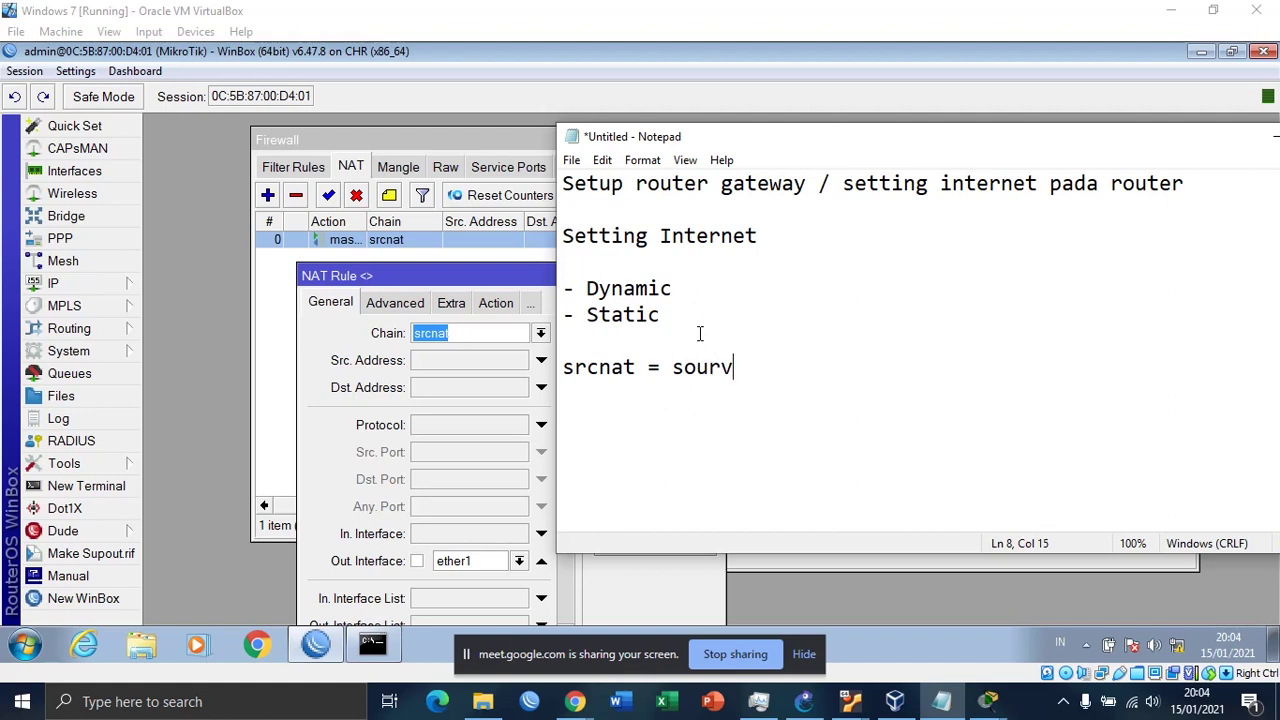
key(BackSpace)
key(BackSpace)
text(ce na)
text(y)
key(BackSpace)
text(t)
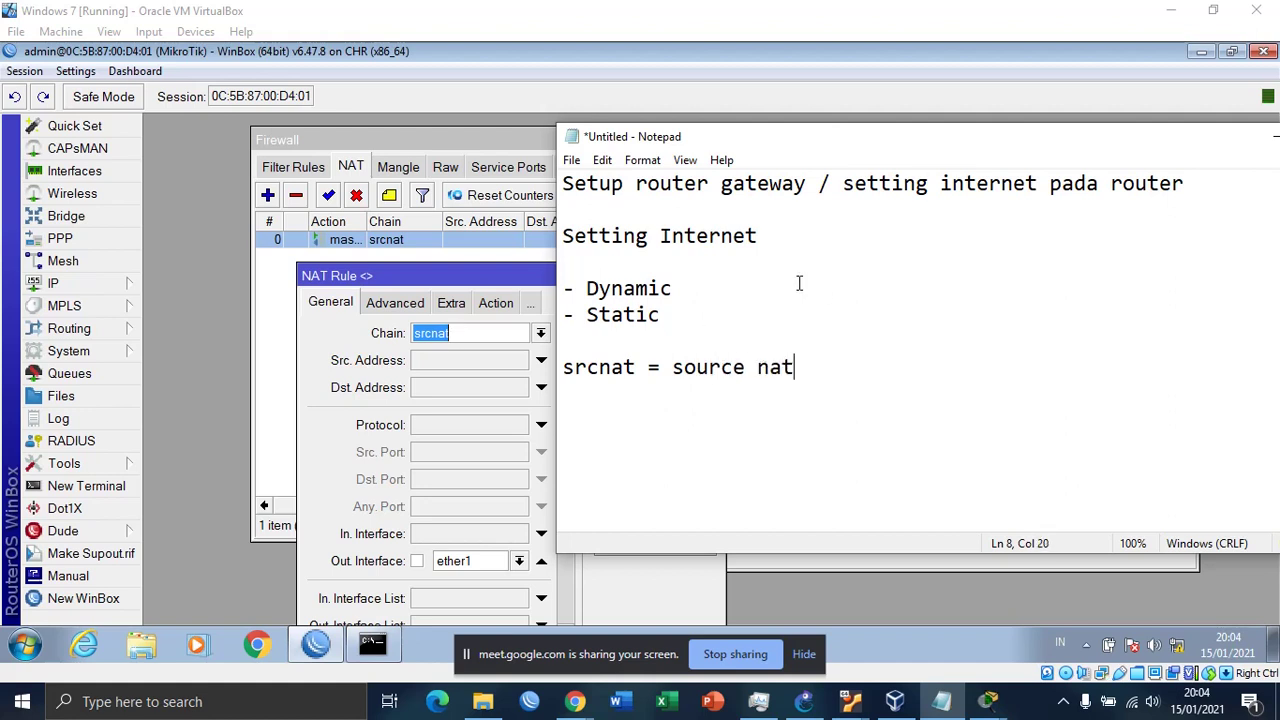
Append '-> mengubah ip private menjadi ip public' to the srcnat line
drag(834, 377, 688, 368)
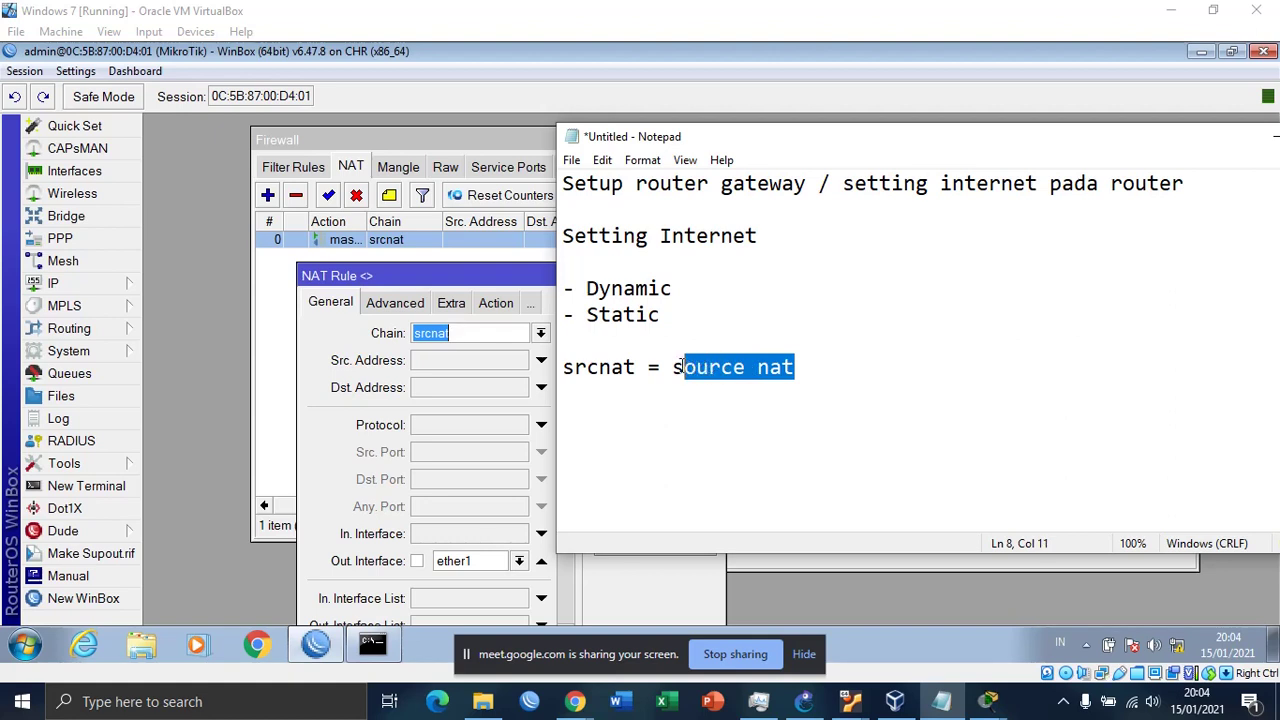
click(830, 372)
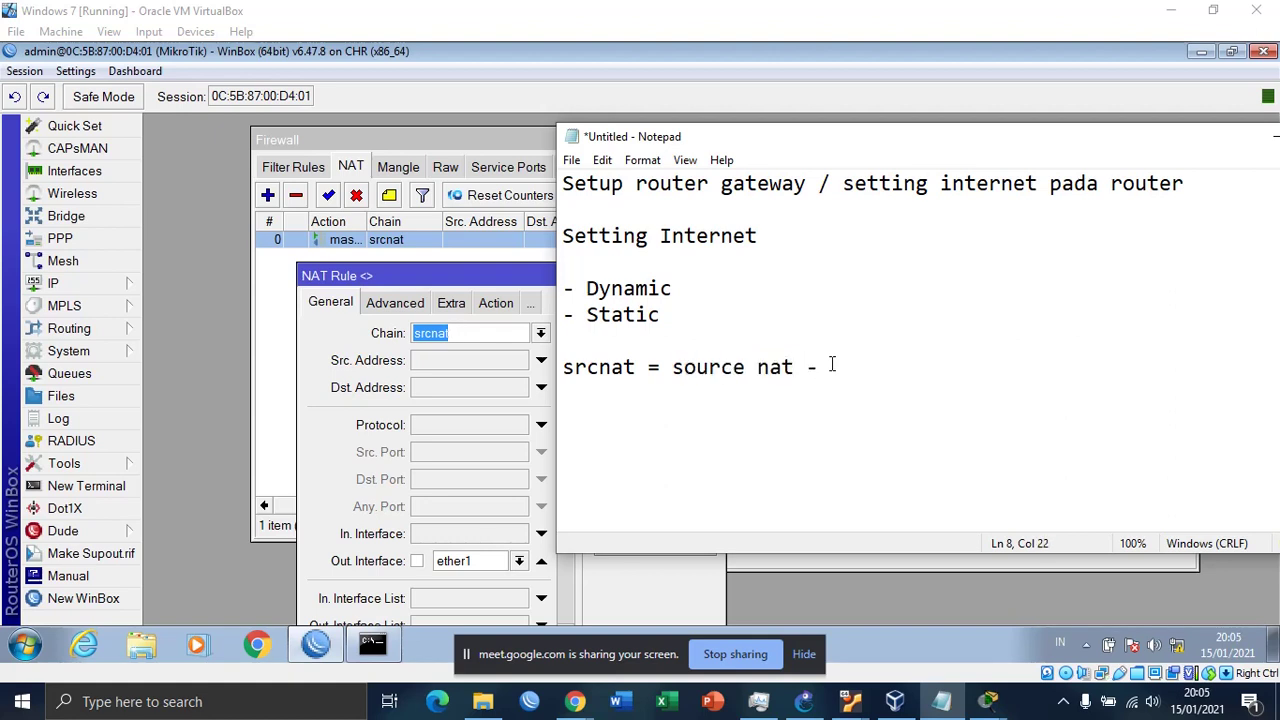
text(-> mengubah ip pri)
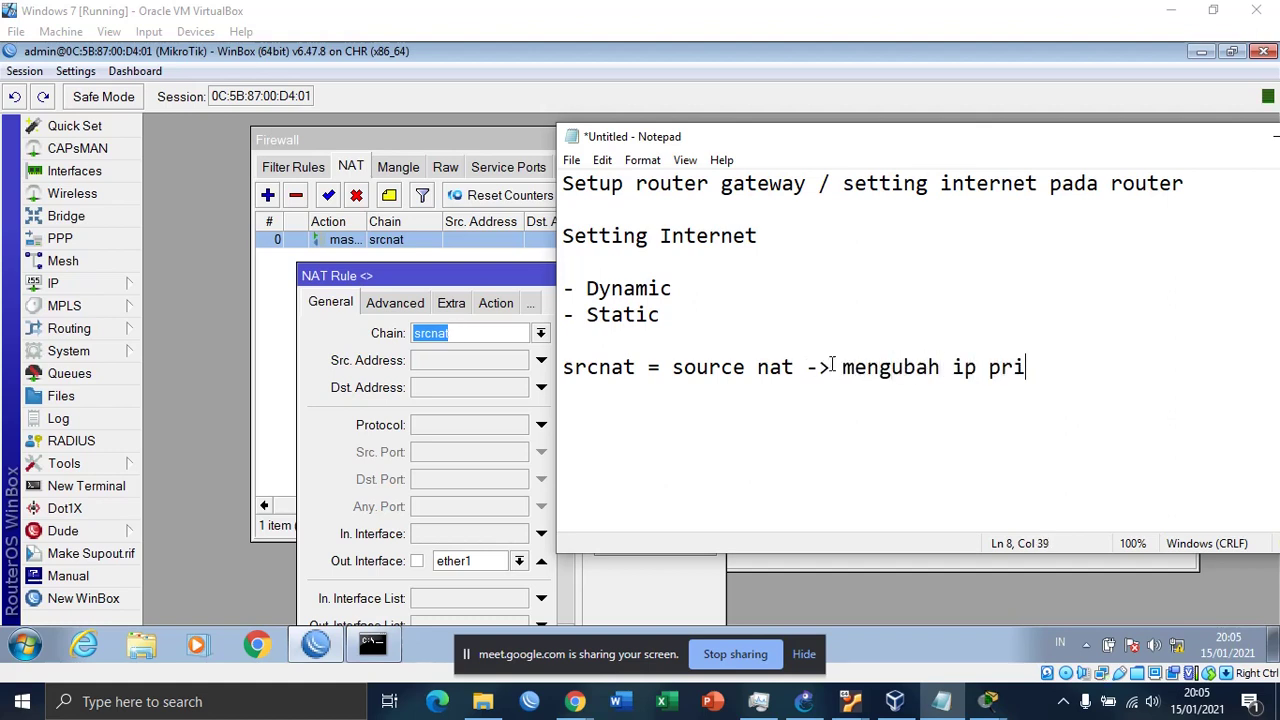
text(vate menjadi )
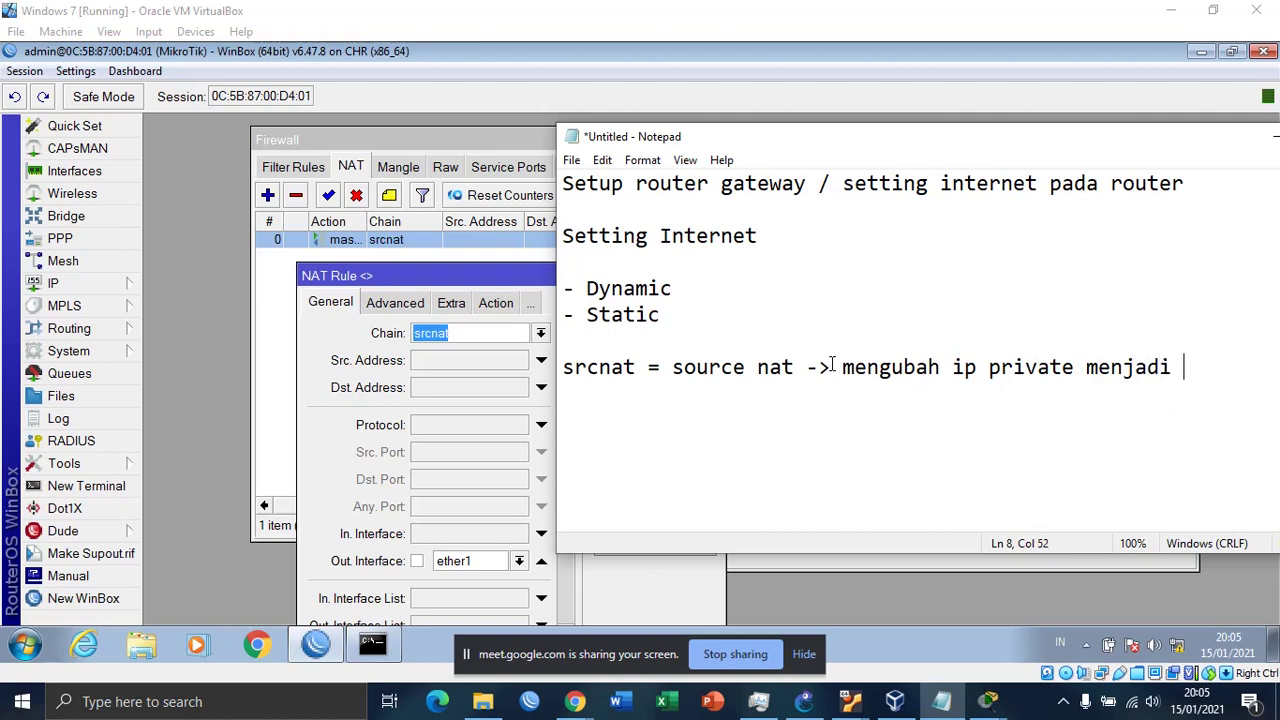
text(ip pubcl)
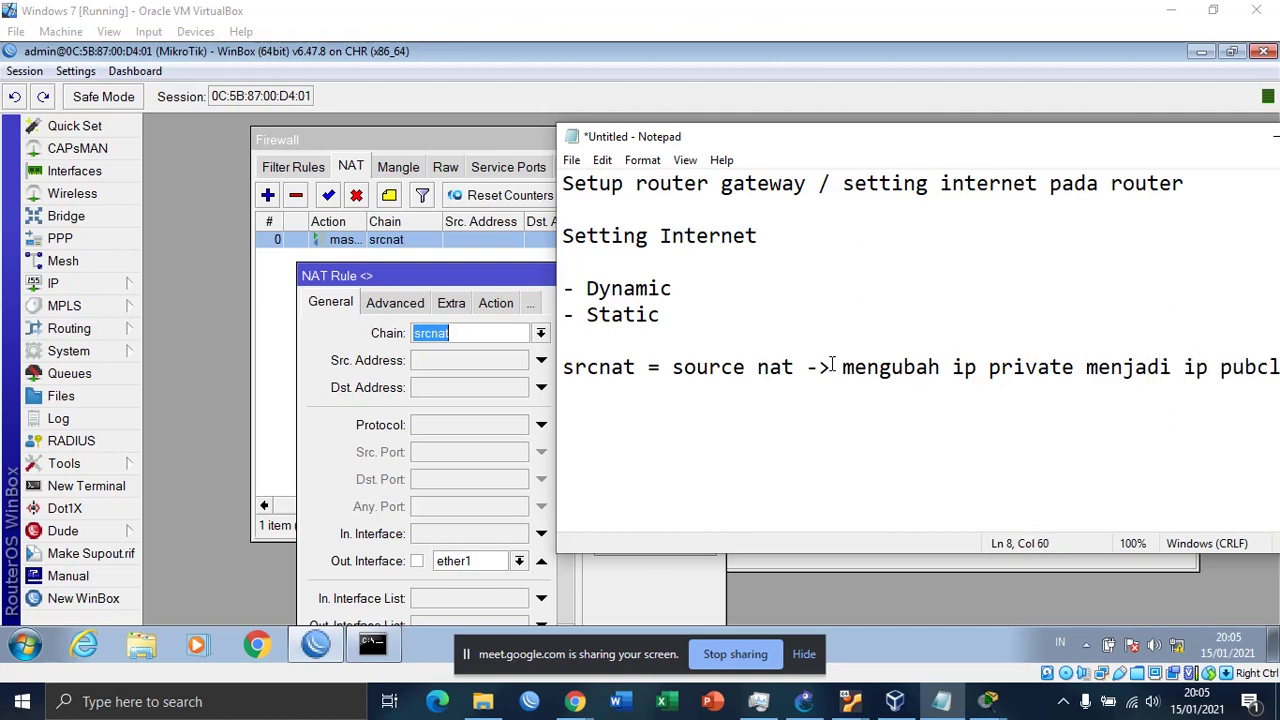
key(BackSpace)
key(BackSpace)
text(lic)
Reposition and narrow the Notepad window so the whole note line stays visible
drag(709, 140, 647, 140)
mouse_move(806, 140)
mouse_down()
mouse_move(763, 138)
mouse_move(828, 138)
mouse_up()
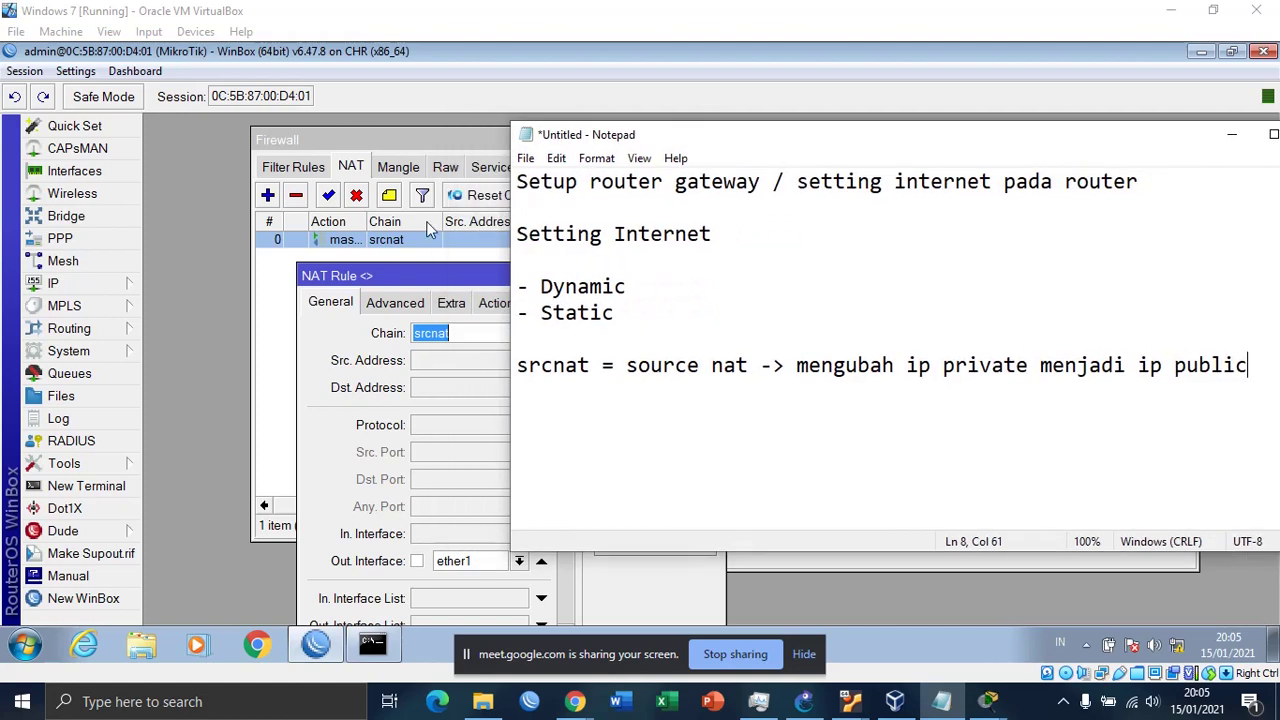
drag(350, 280, 224, 246)
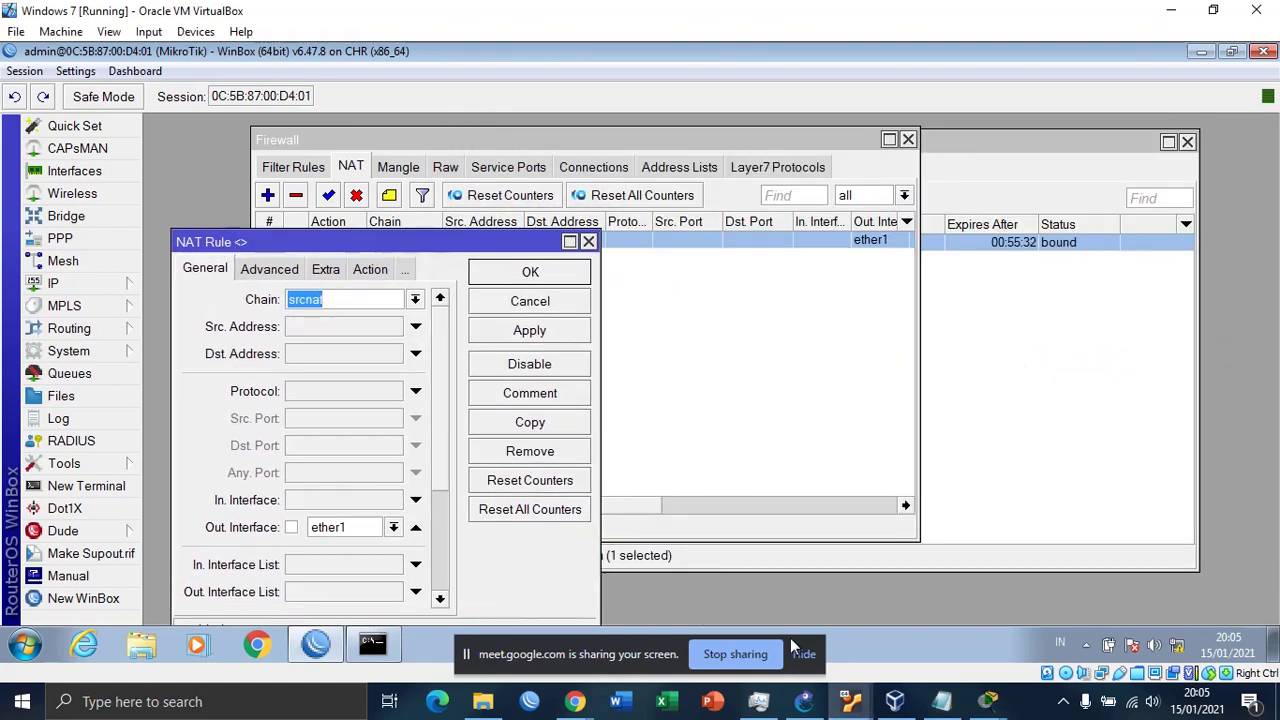
click(941, 701)
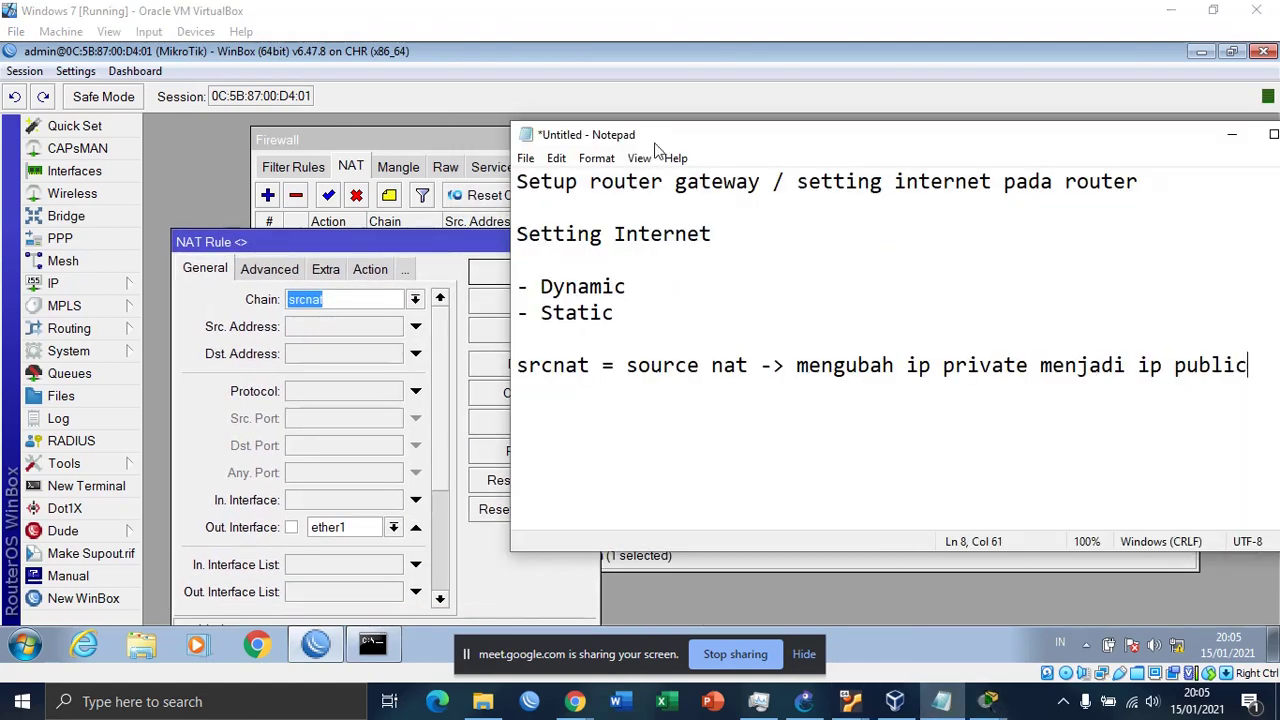
drag(583, 134, 455, 134)
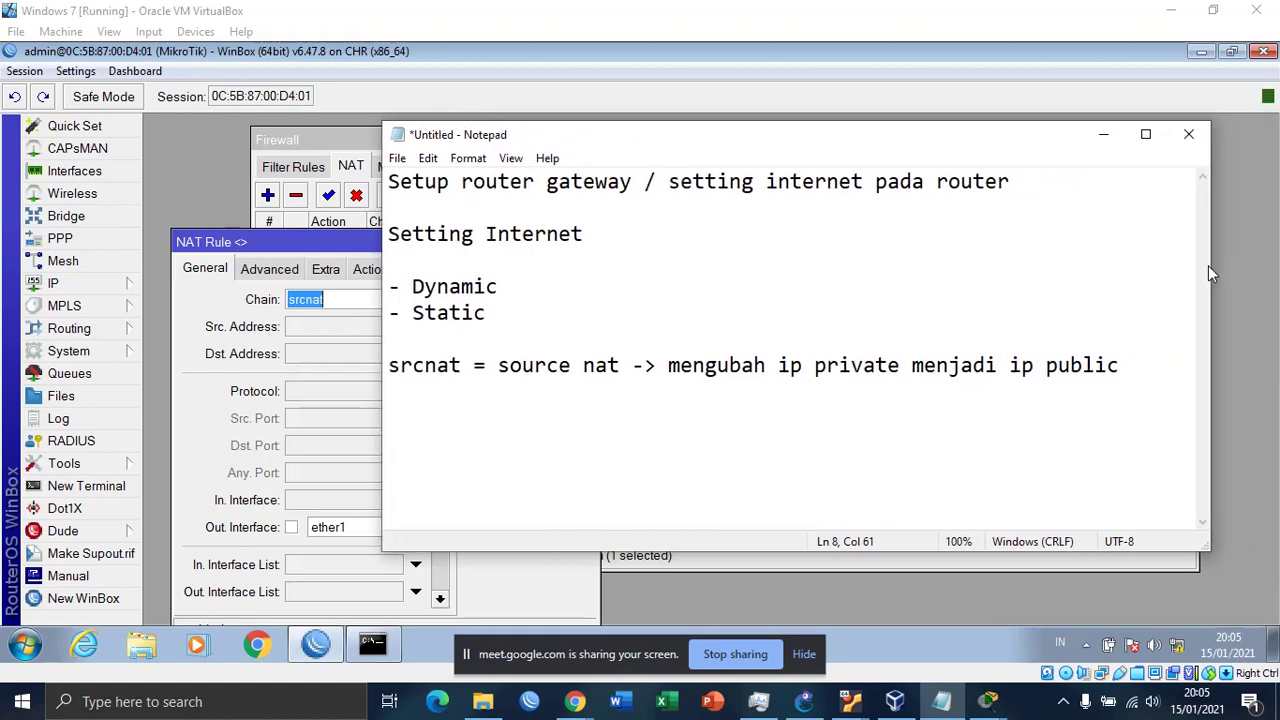
drag(1210, 266, 1153, 273)
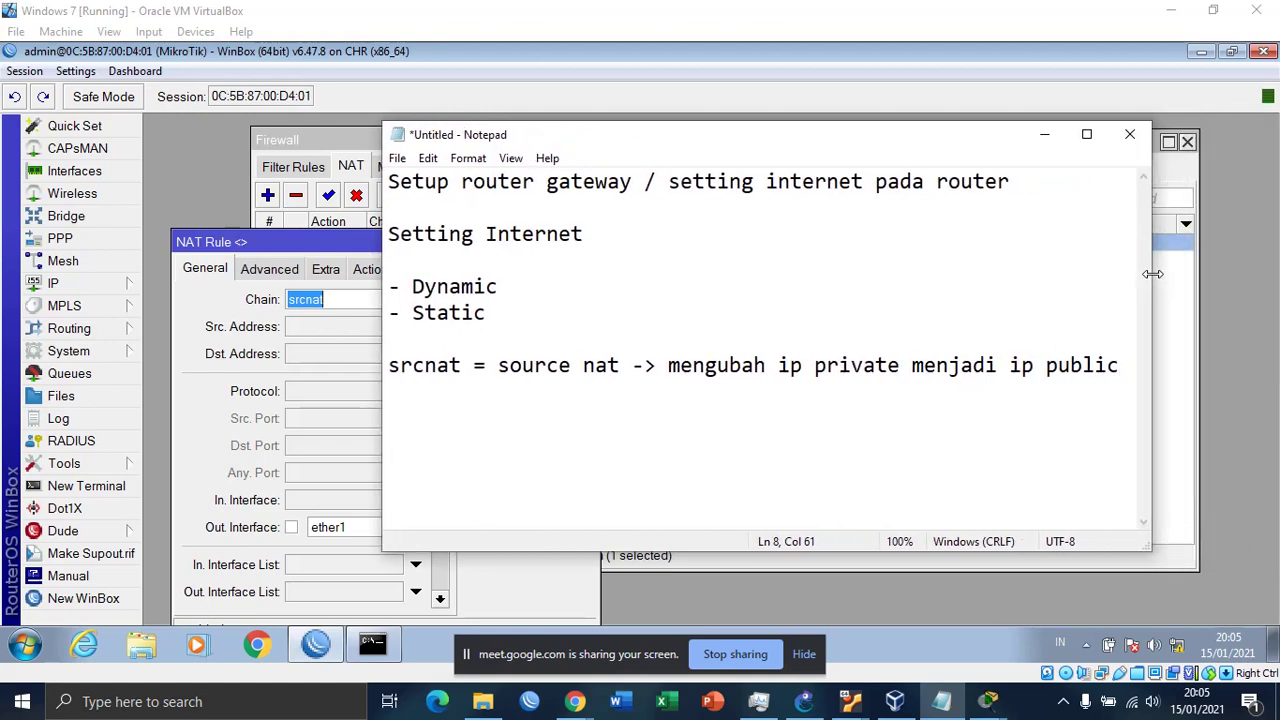
drag(653, 148, 719, 147)
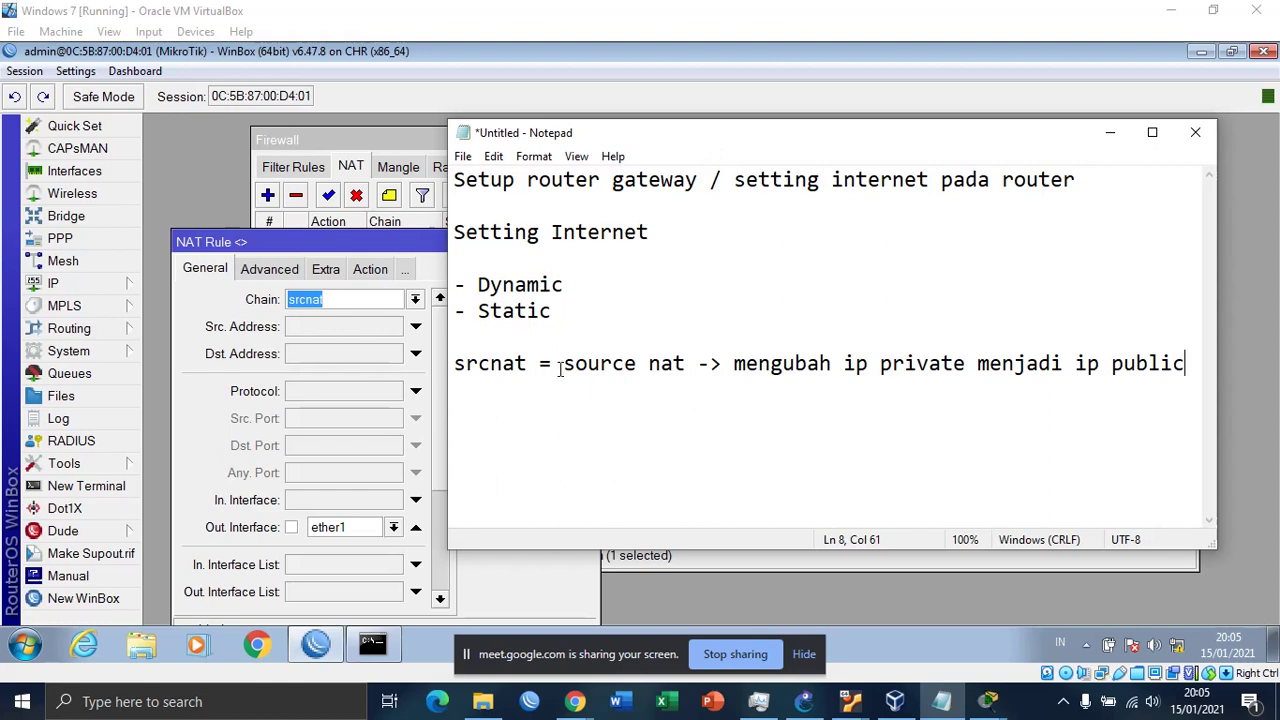
Insert a 'Firewall Nat' heading line above the srcnat note
click(459, 367)
key(Return)
key(Up)
text(F)
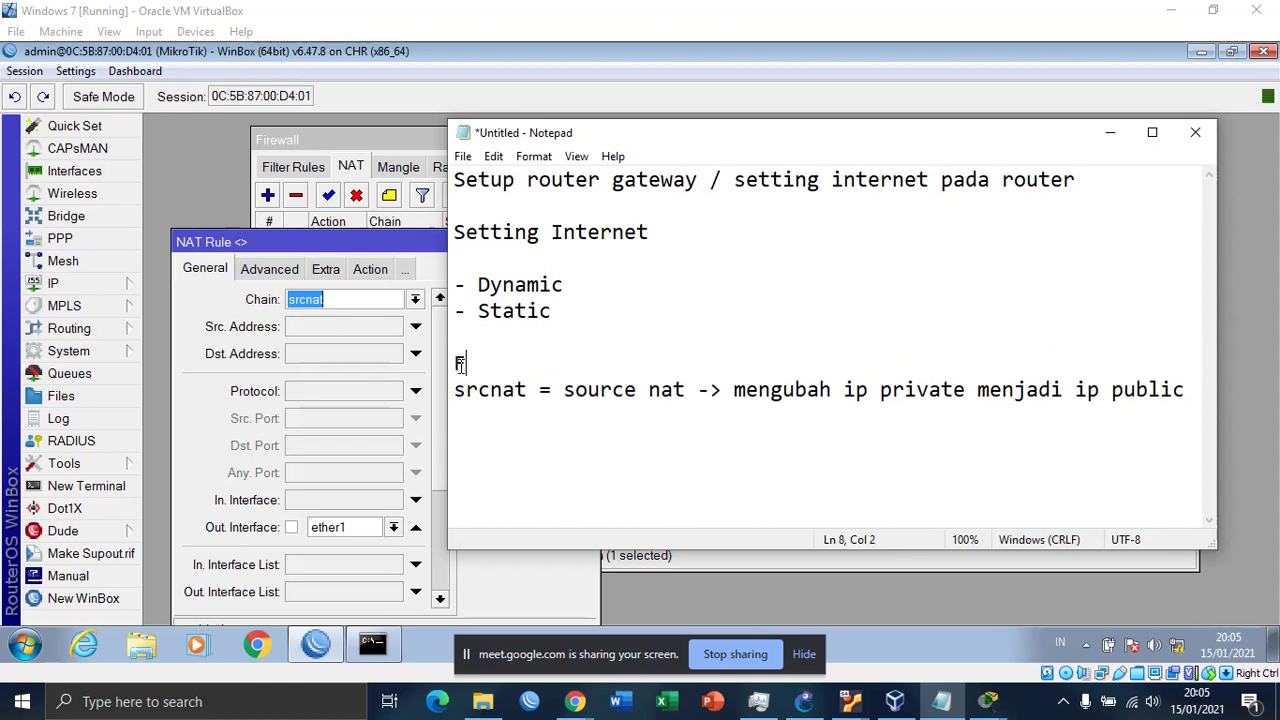
text(irewa)
key(BackSpace)
key(BackSpace)
text(ewatt)
key(BackSpace)
key(BackSpace)
key(BackSpace)
text(all Nat)
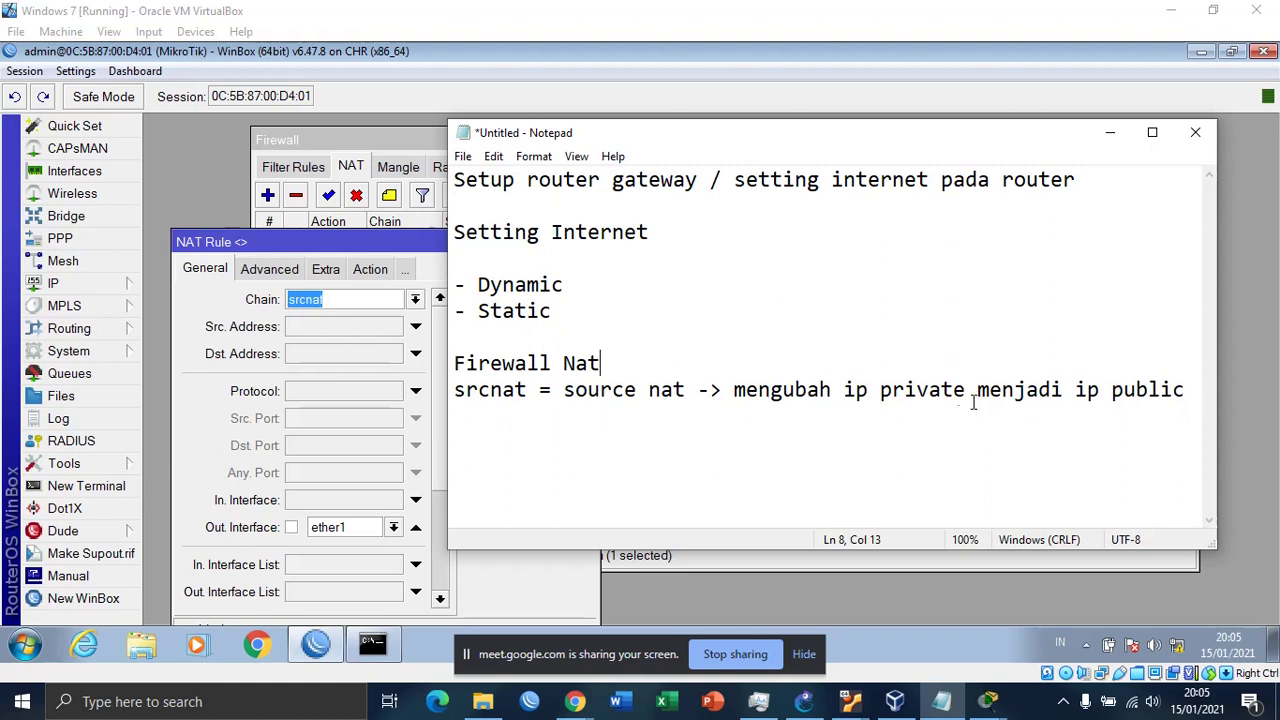
Add the line 'out-interface = sumber internet' below the srcnat note
click(1190, 390)
key(Return)
text(out)
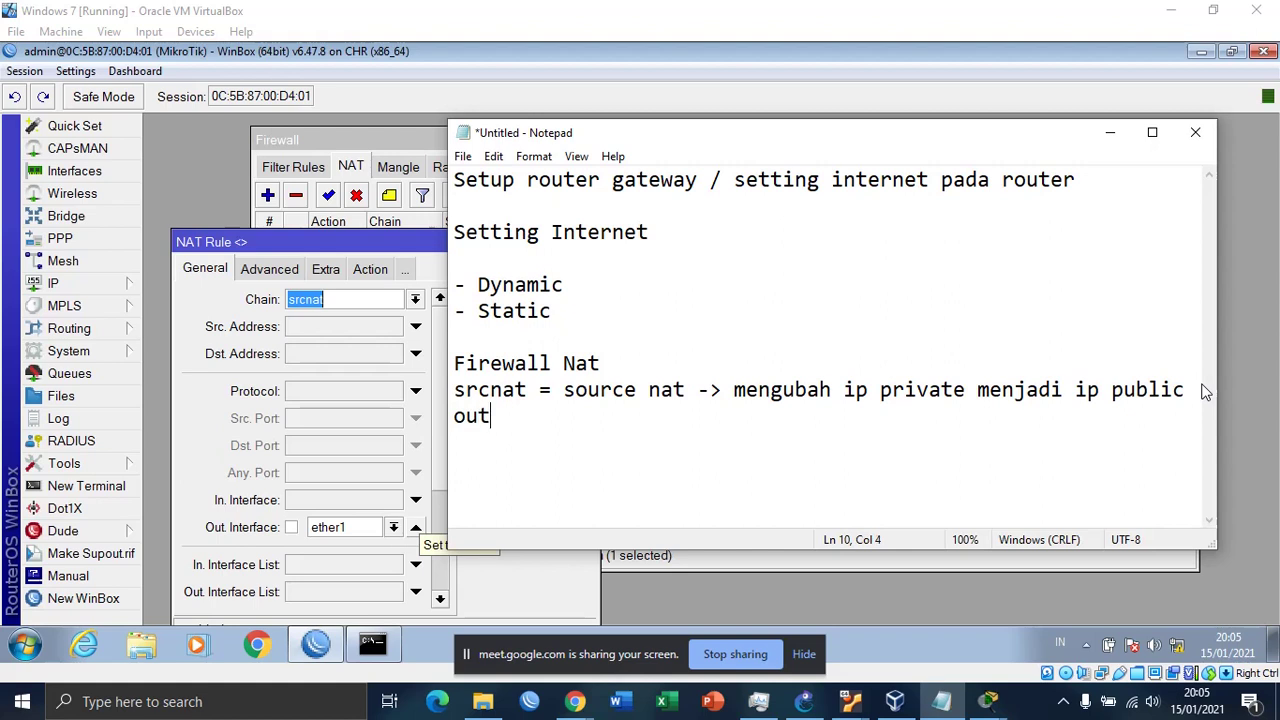
text(-interfac)
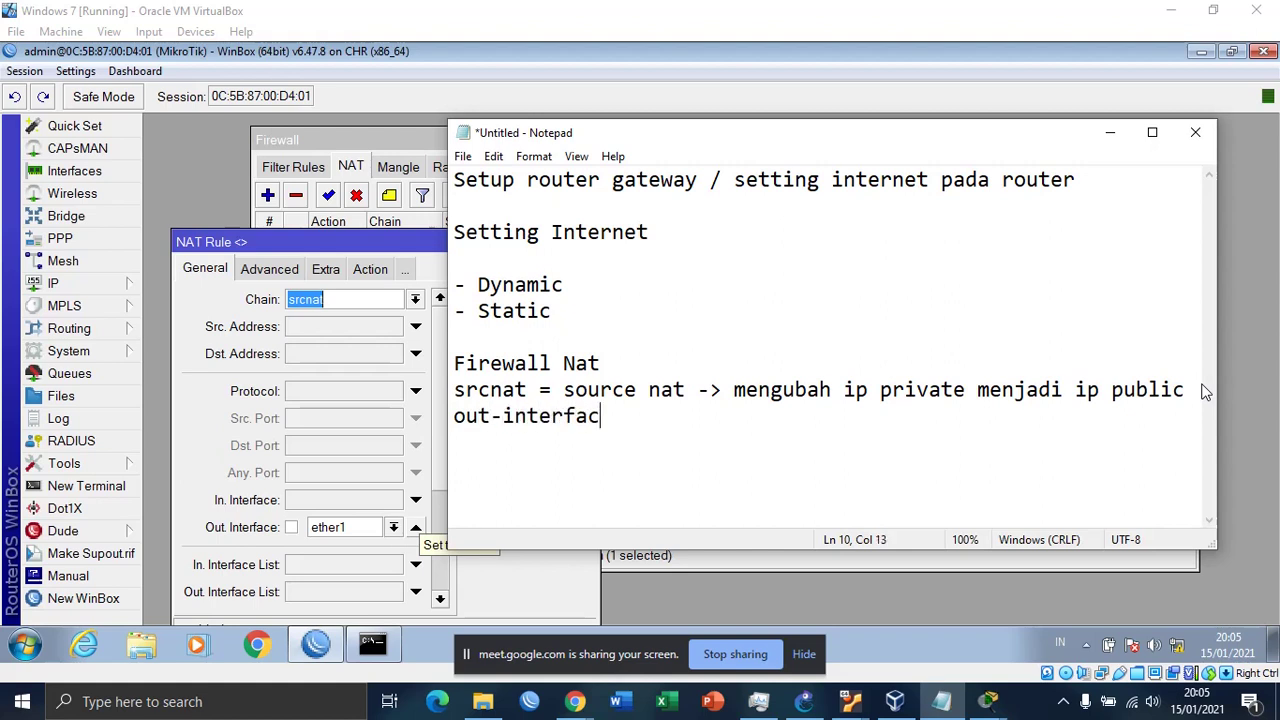
text(e = sumber internet)
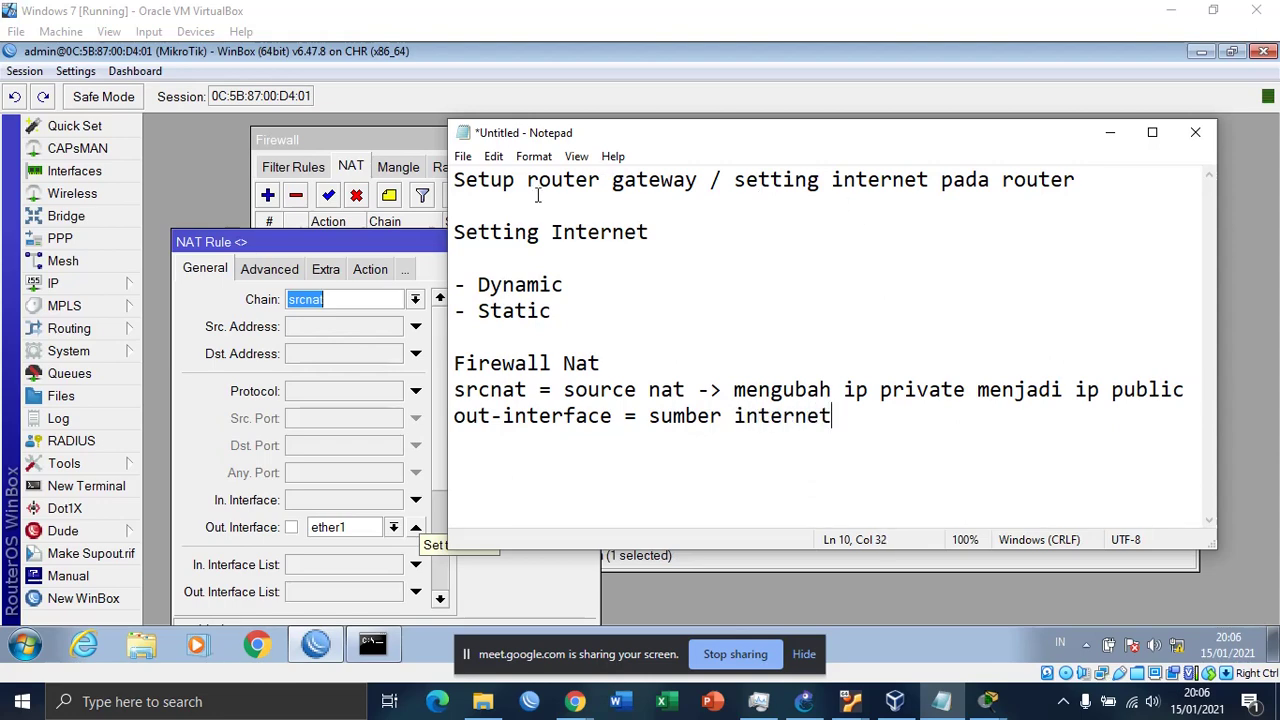
drag(409, 243, 409, 157)
Check the Out. Interface list unchanged, then view the NAT rule's Action tab showing masquerade
click(397, 445)
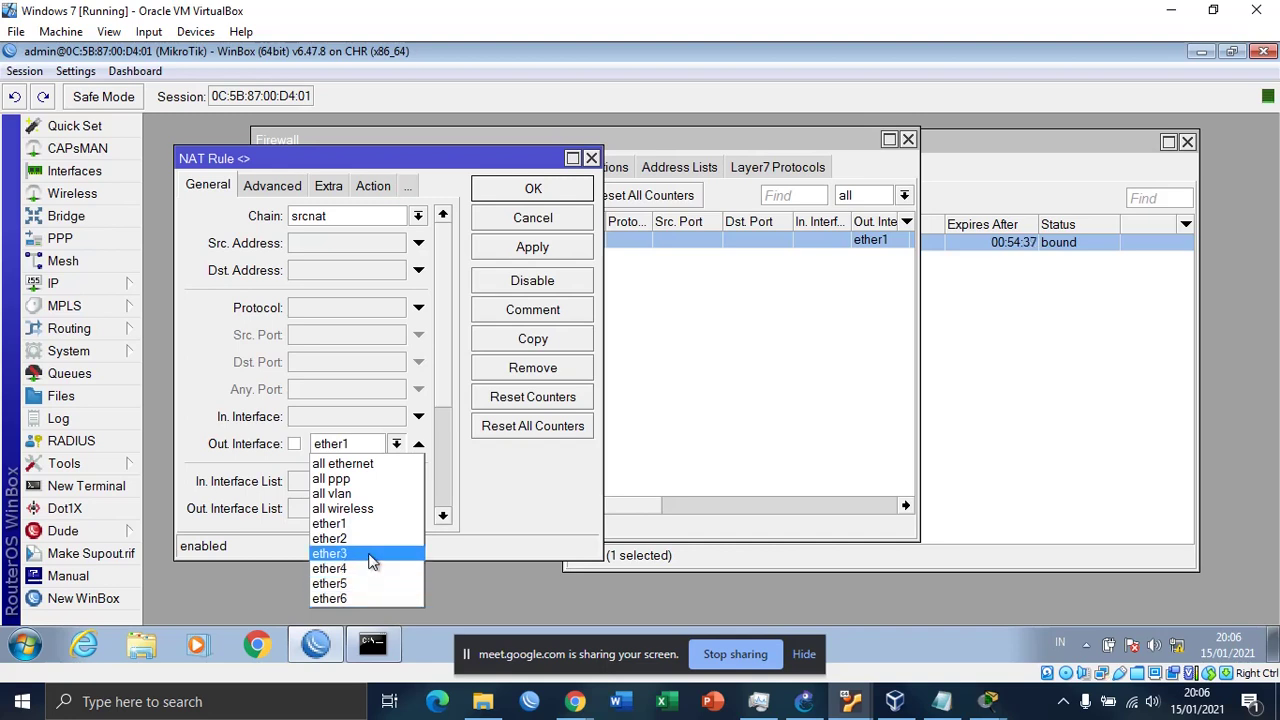
click(538, 508)
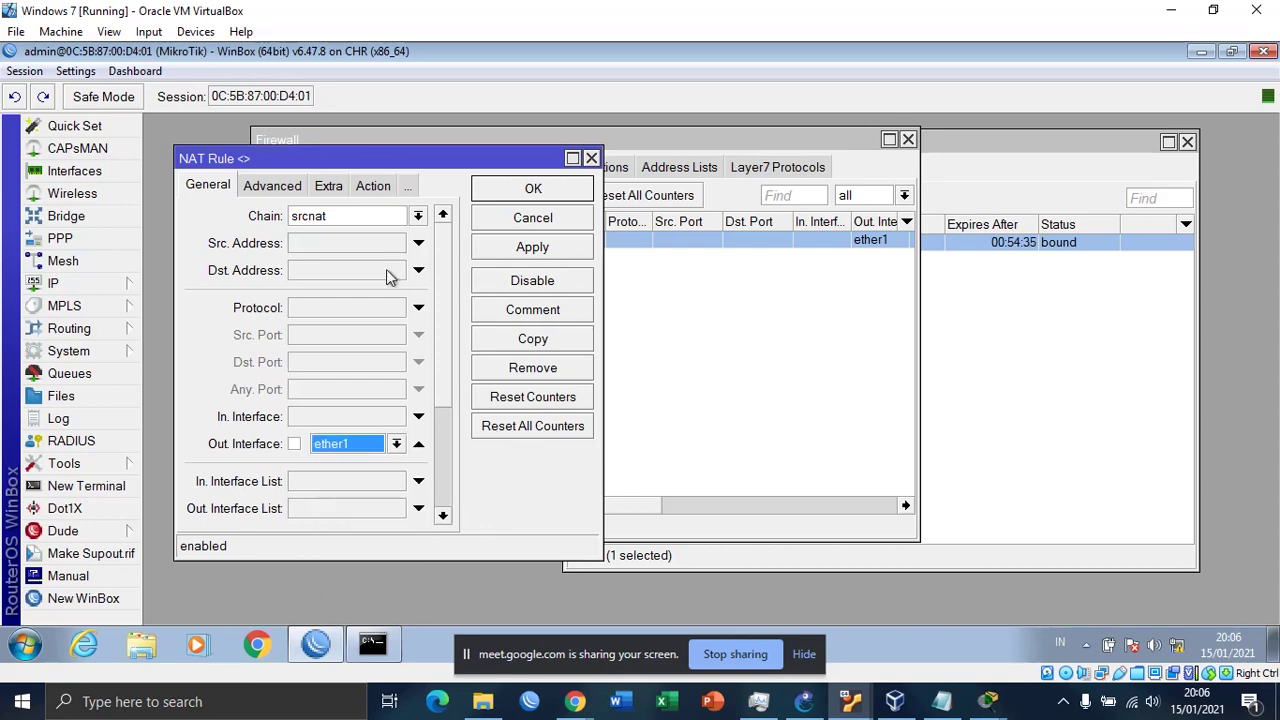
click(378, 188)
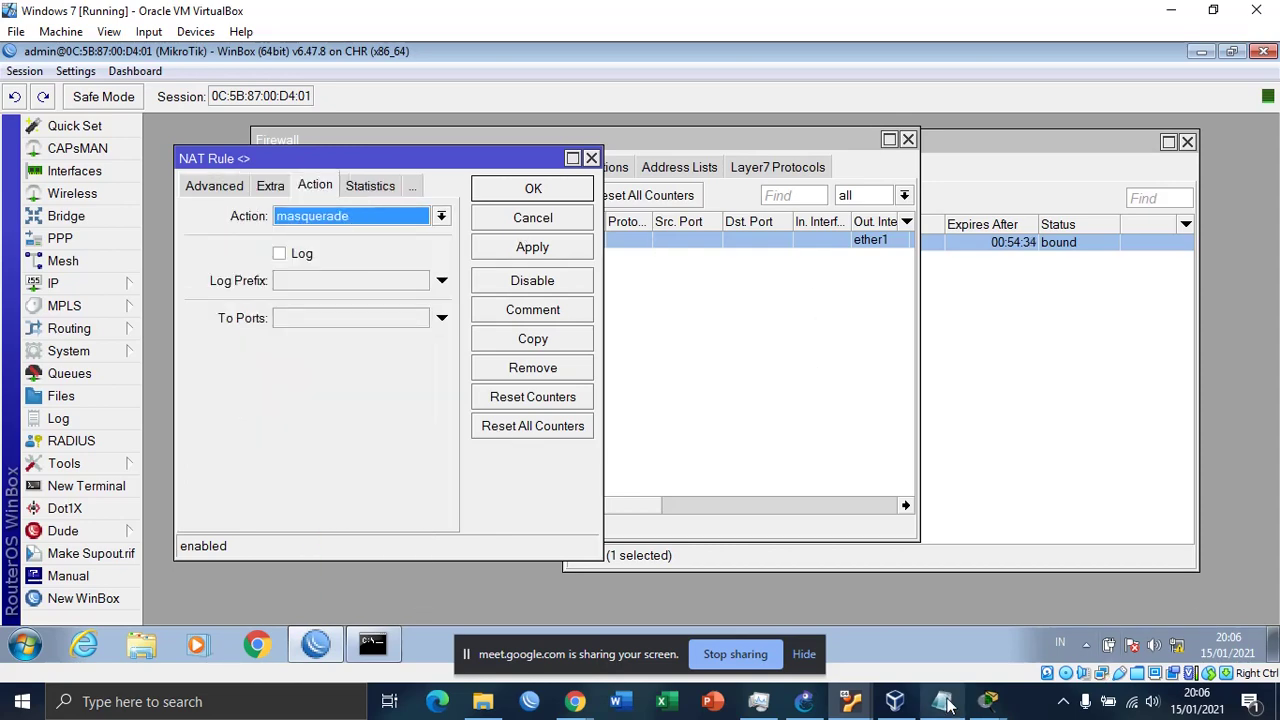
click(941, 701)
Add the note 'action = masquerade (tepong) -> ...' on disguising private IPs as public
key(Return)
text(a)
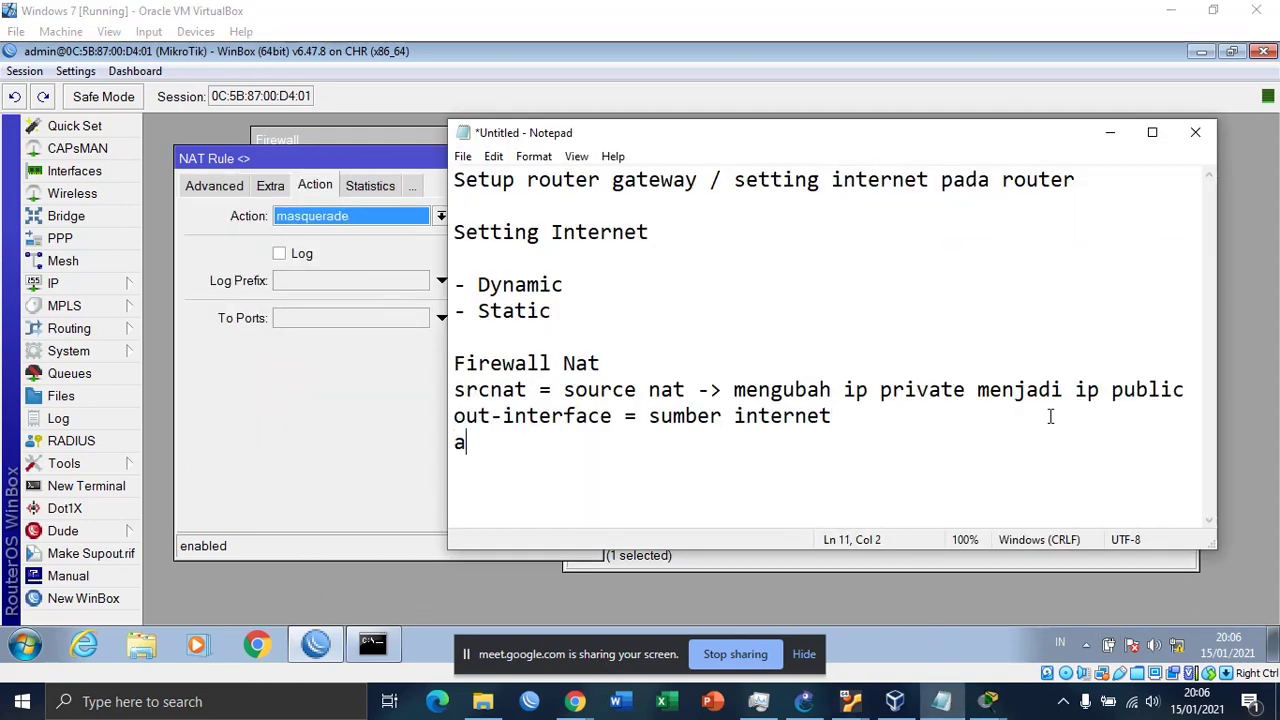
text(ction = )
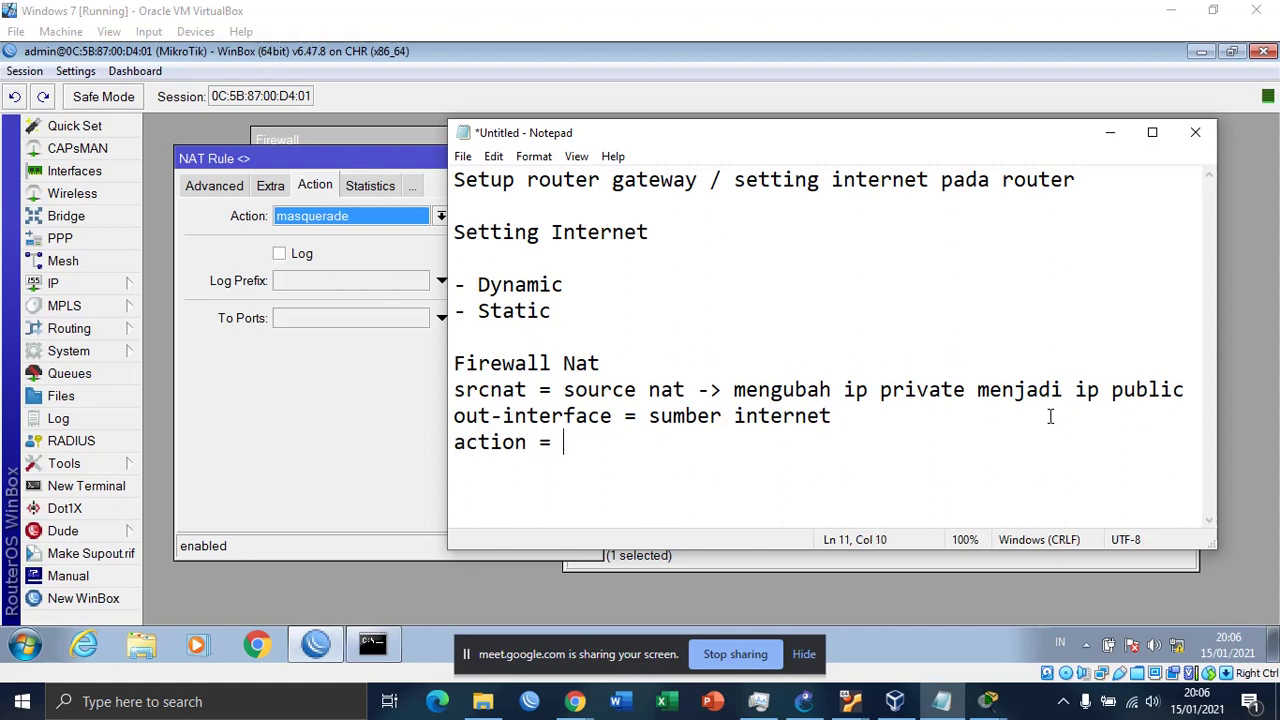
text(masque)
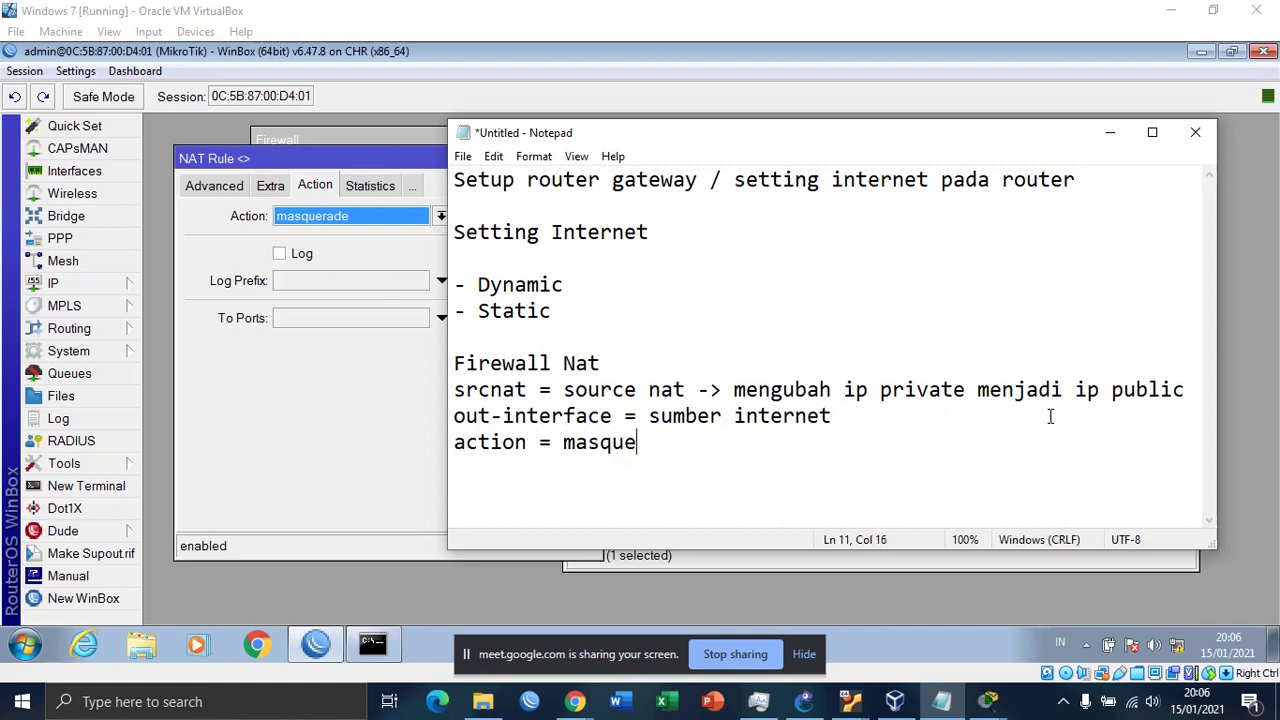
text(rade (tepong)
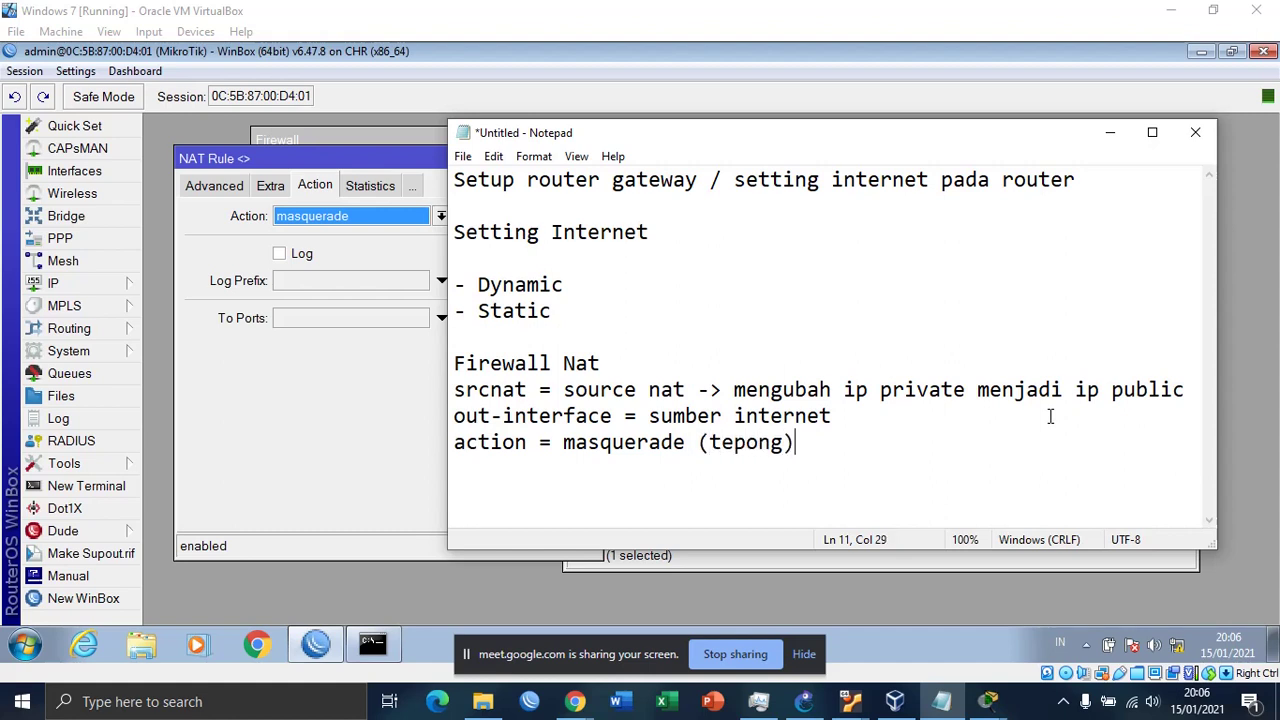
text() -> memalsukan at)
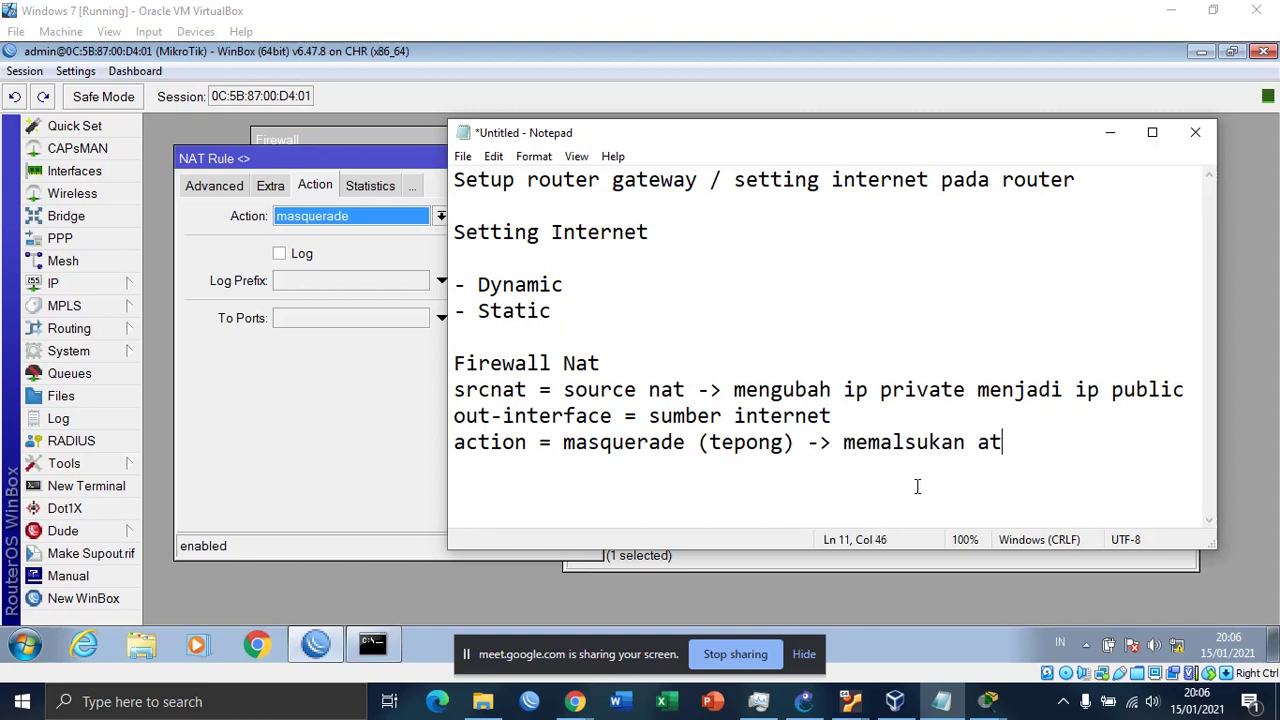
text(au menopen)
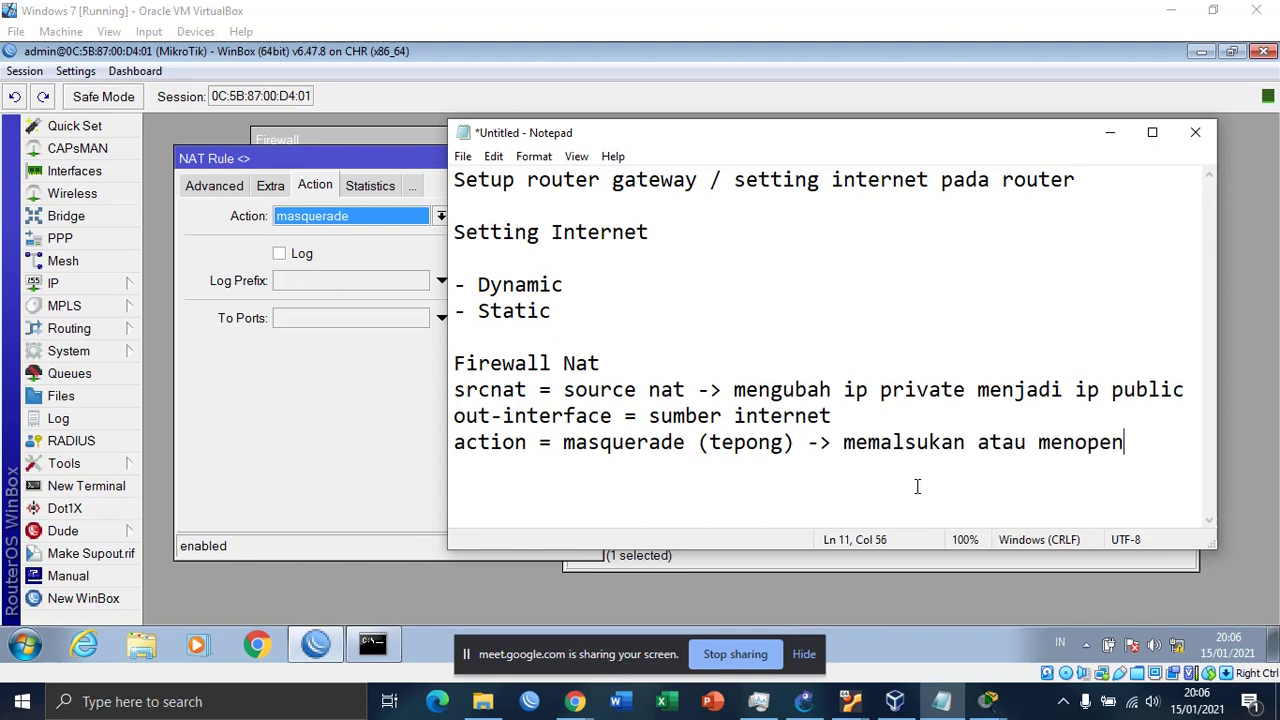
text(gi agar)
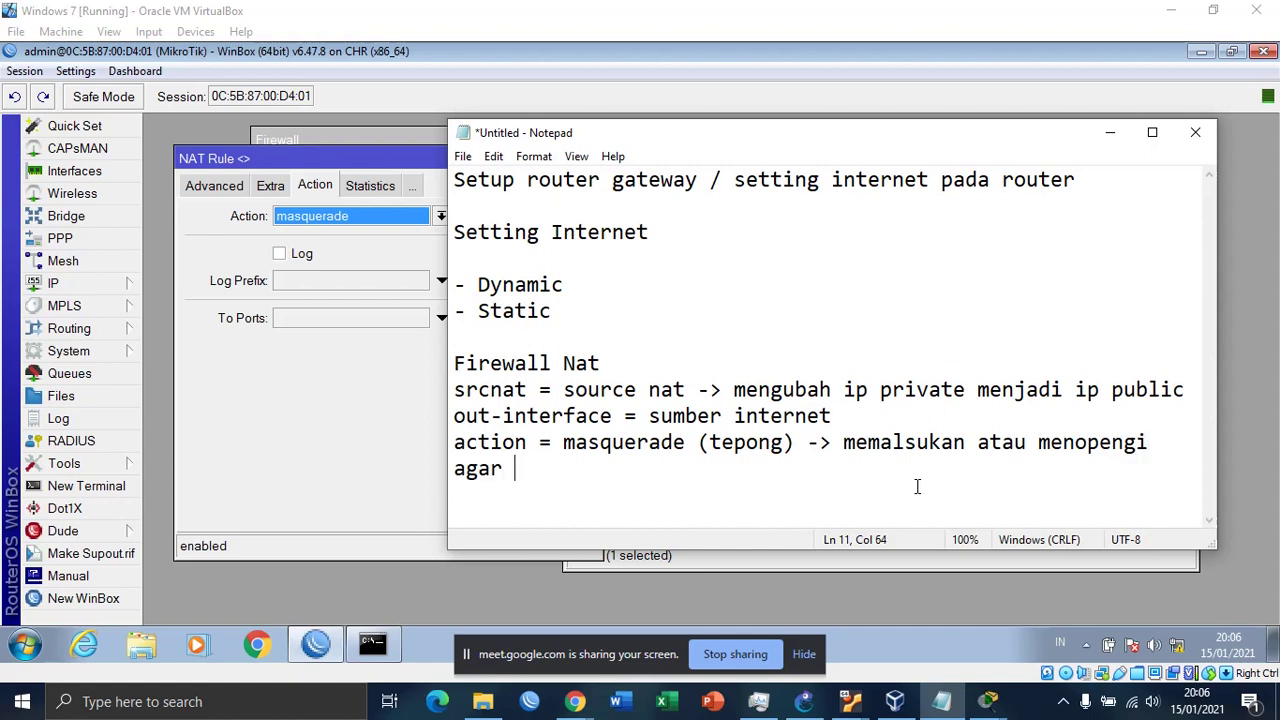
text( ip private seakan ak)
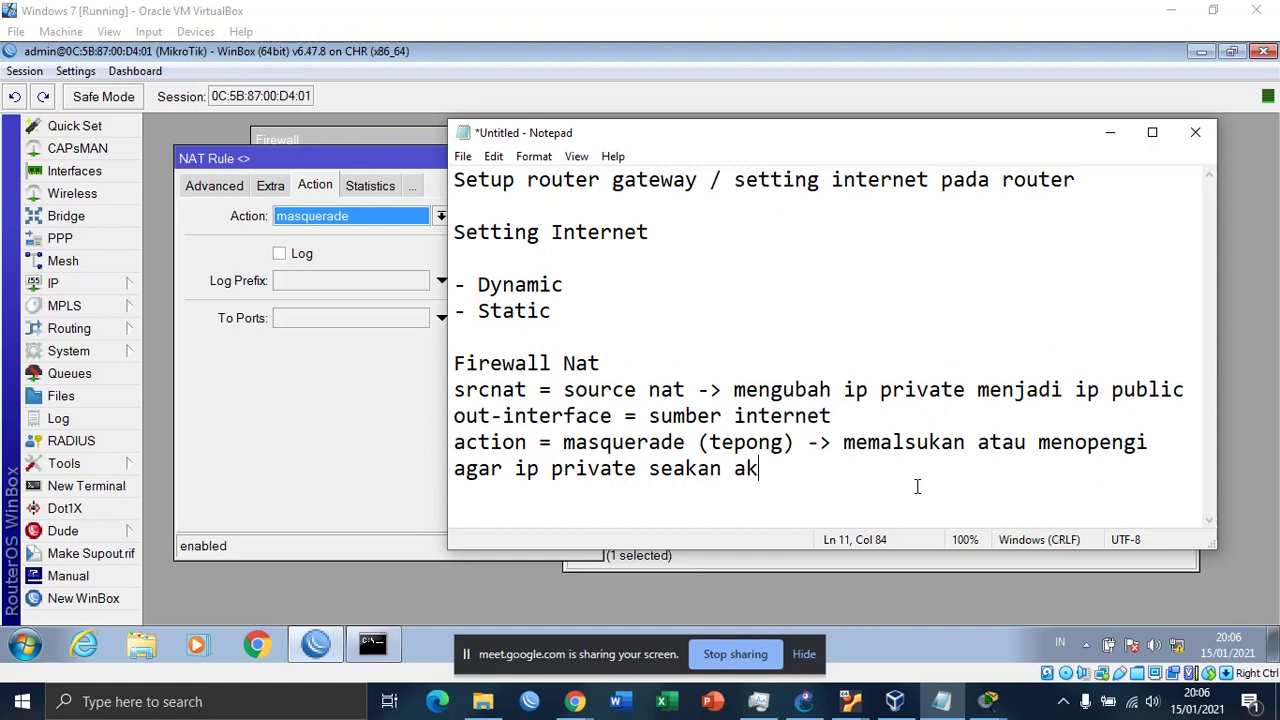
text(an adalah i)
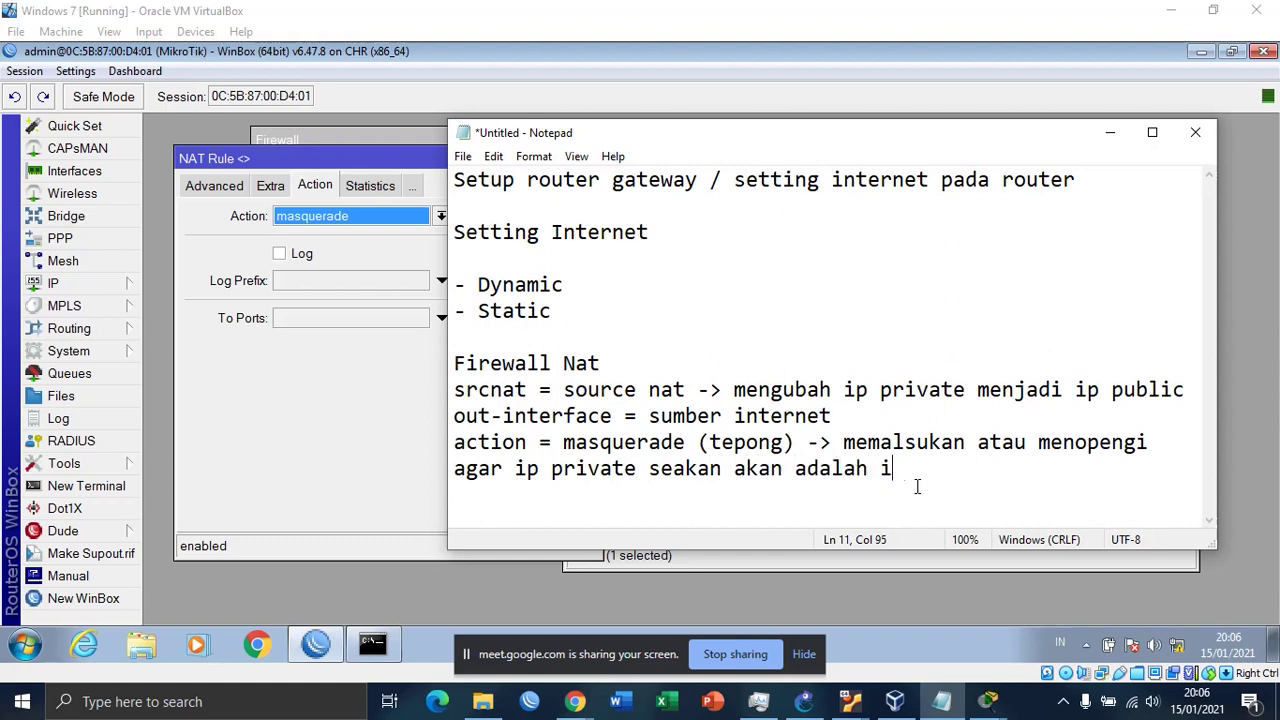
text(p public)
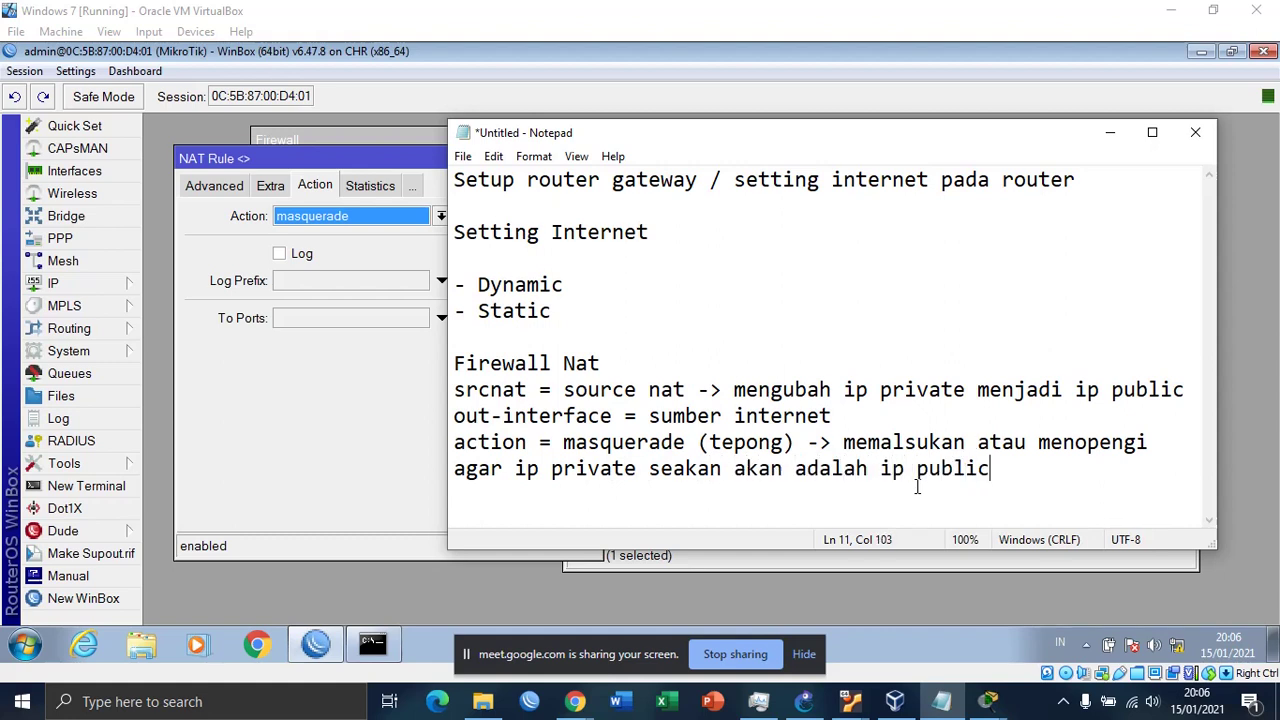
mouse_move(575, 701)
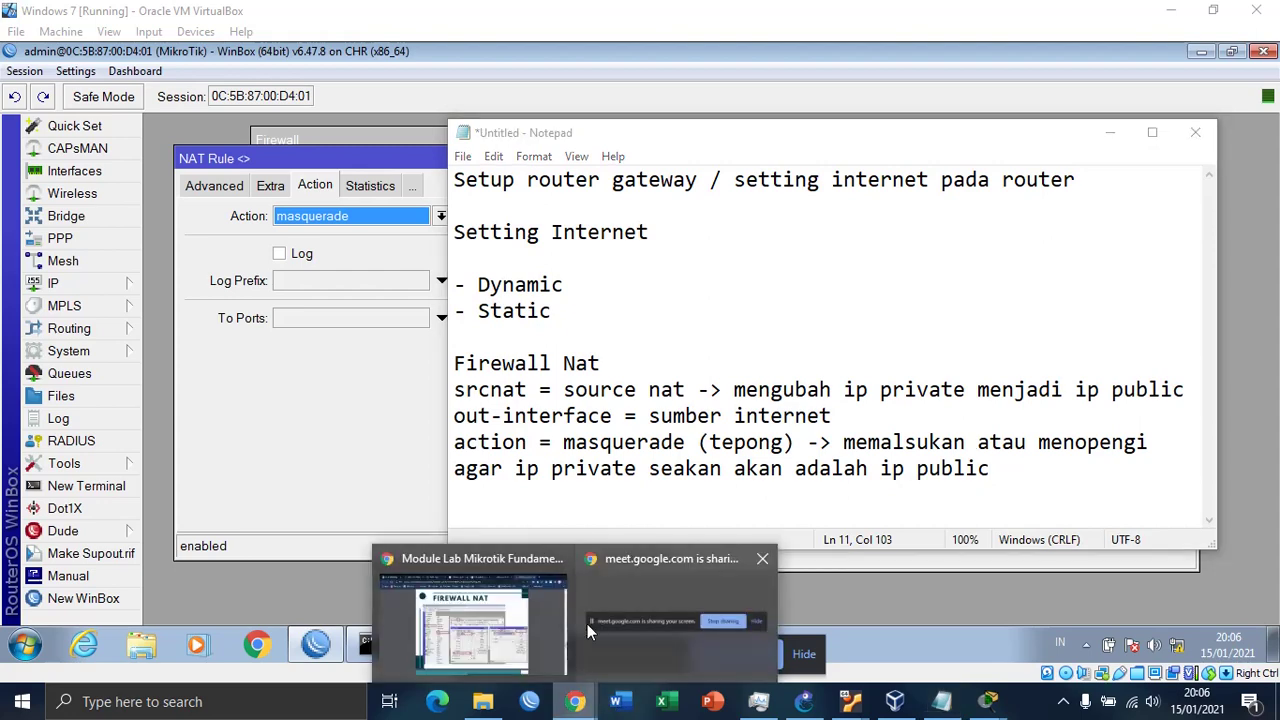
click(490, 660)
scroll(581, 466, down, 7)
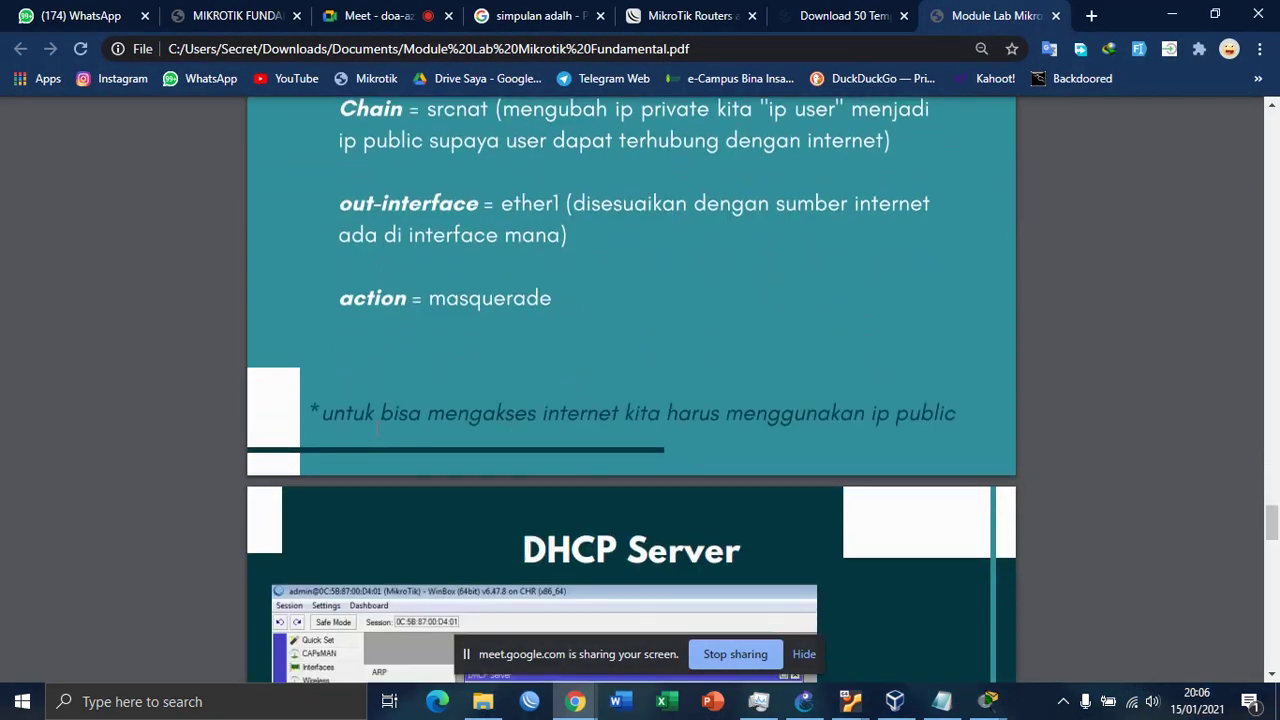
drag(322, 413, 960, 415)
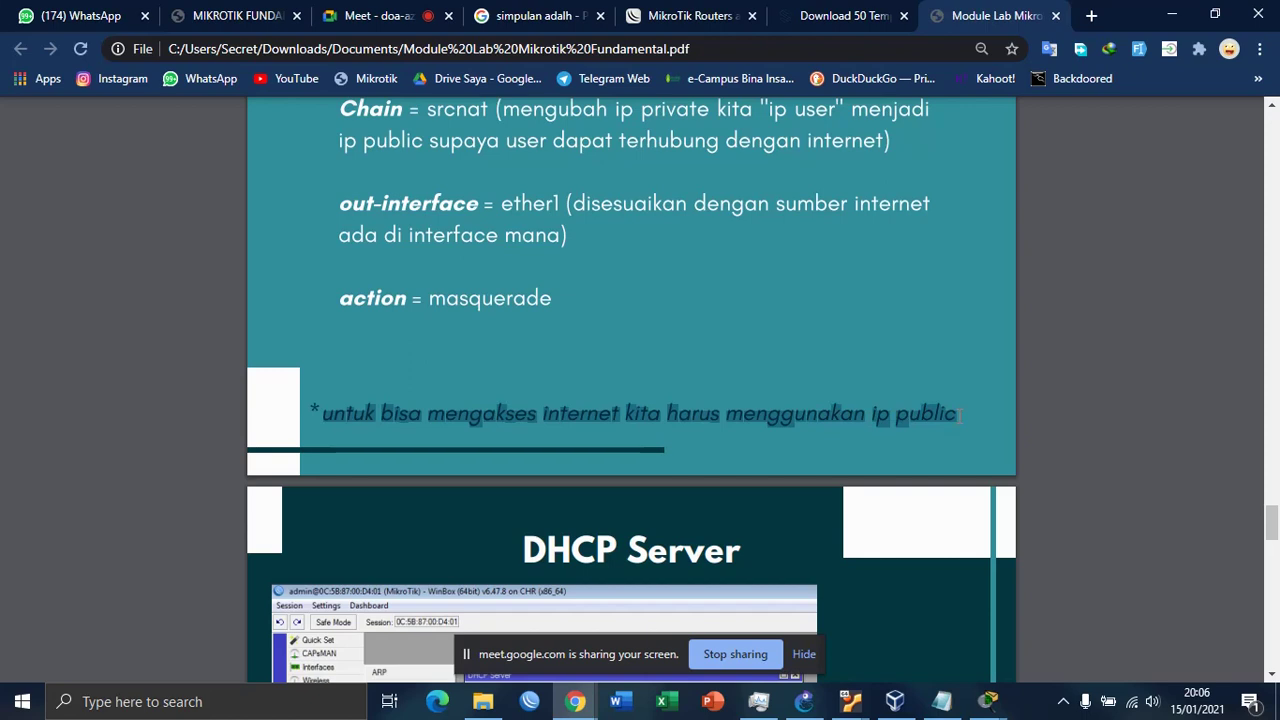
scroll(947, 413, up, 1)
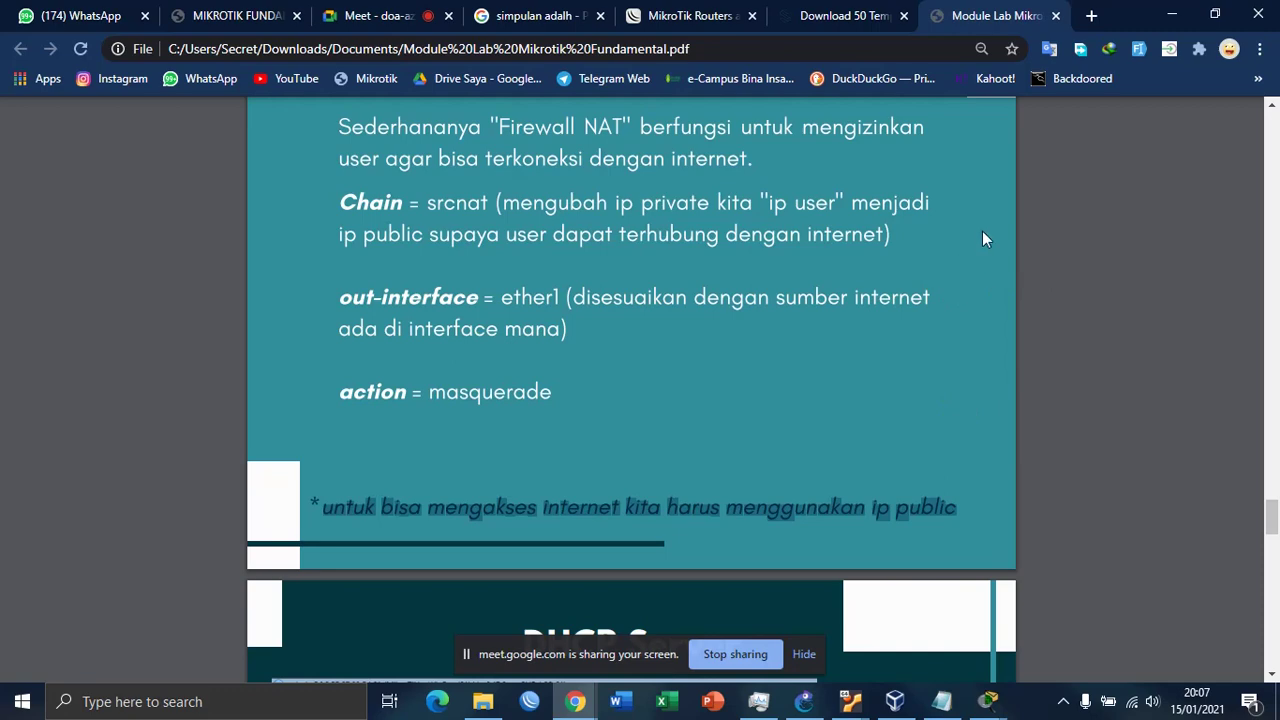
click(1172, 15)
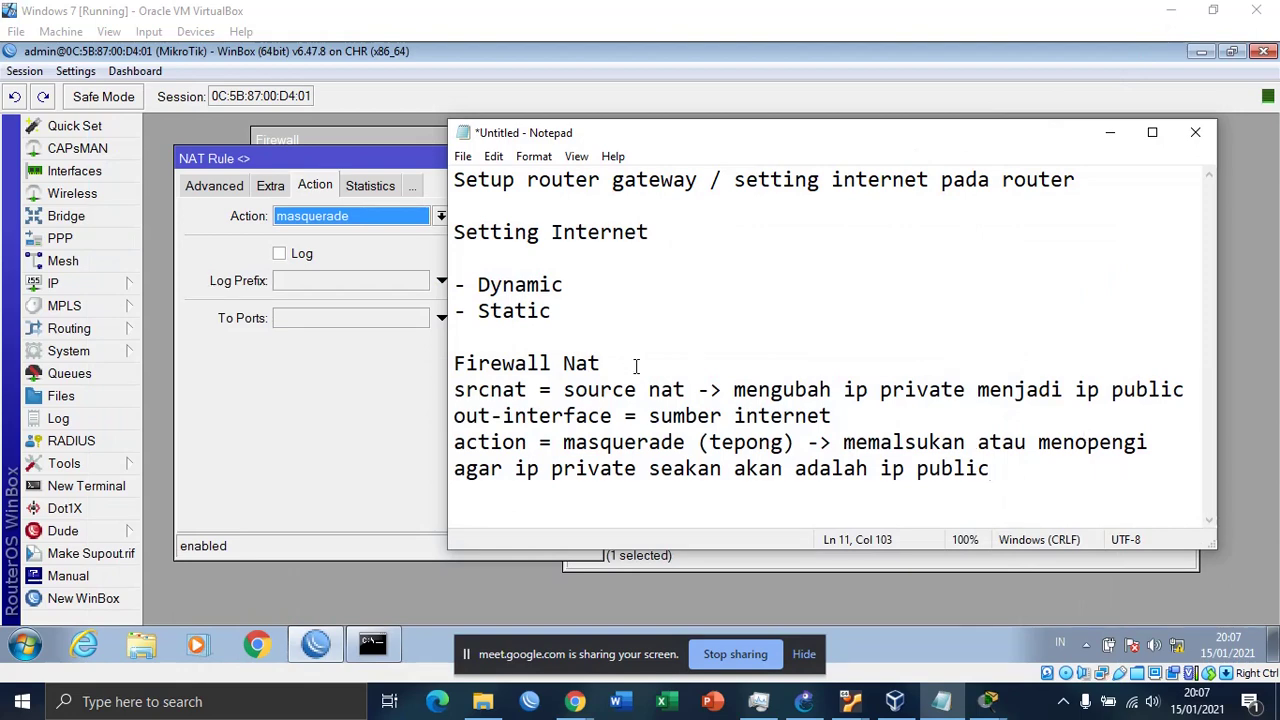
Insert a blank line below the 'Firewall Nat' heading
click(629, 364)
key(Return)
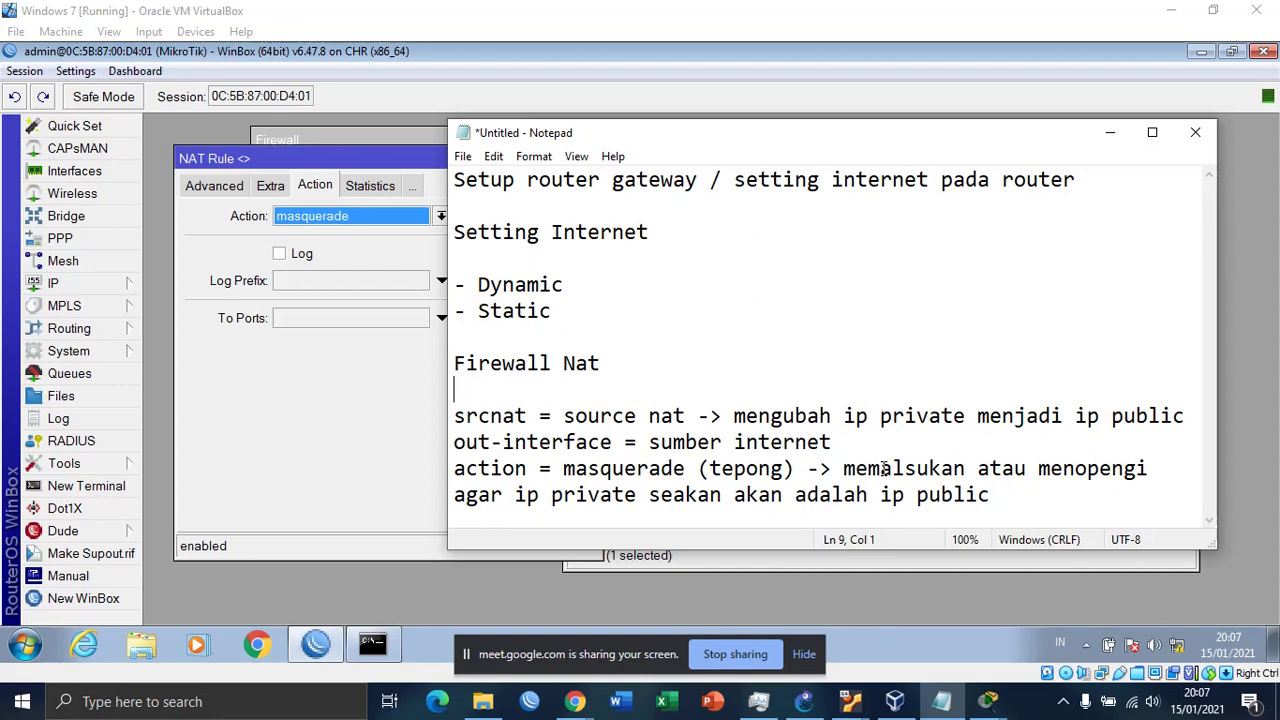
mouse_move(740, 147)
mouse_down()
mouse_move(671, 140)
mouse_move(732, 147)
mouse_up()
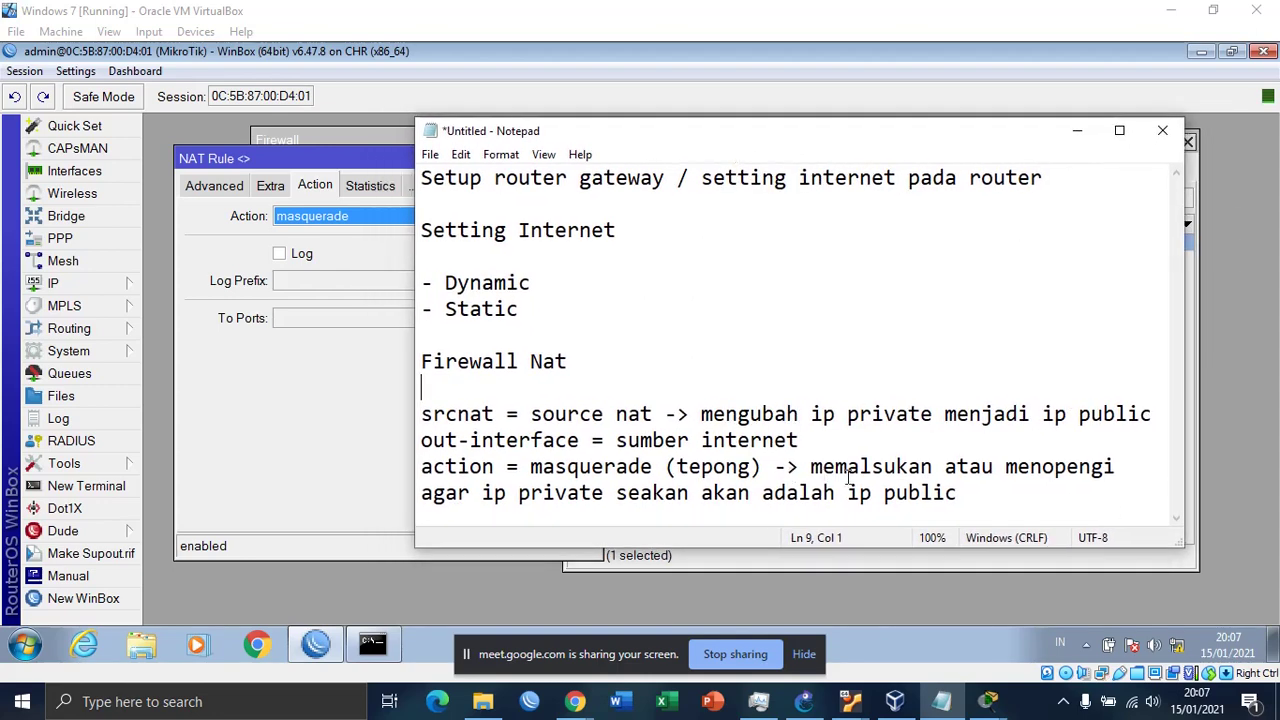
Add the note 'ip private = adalah ip yang kita olah sendiri' at the end
click(978, 488)
key(Return)
key(Return)
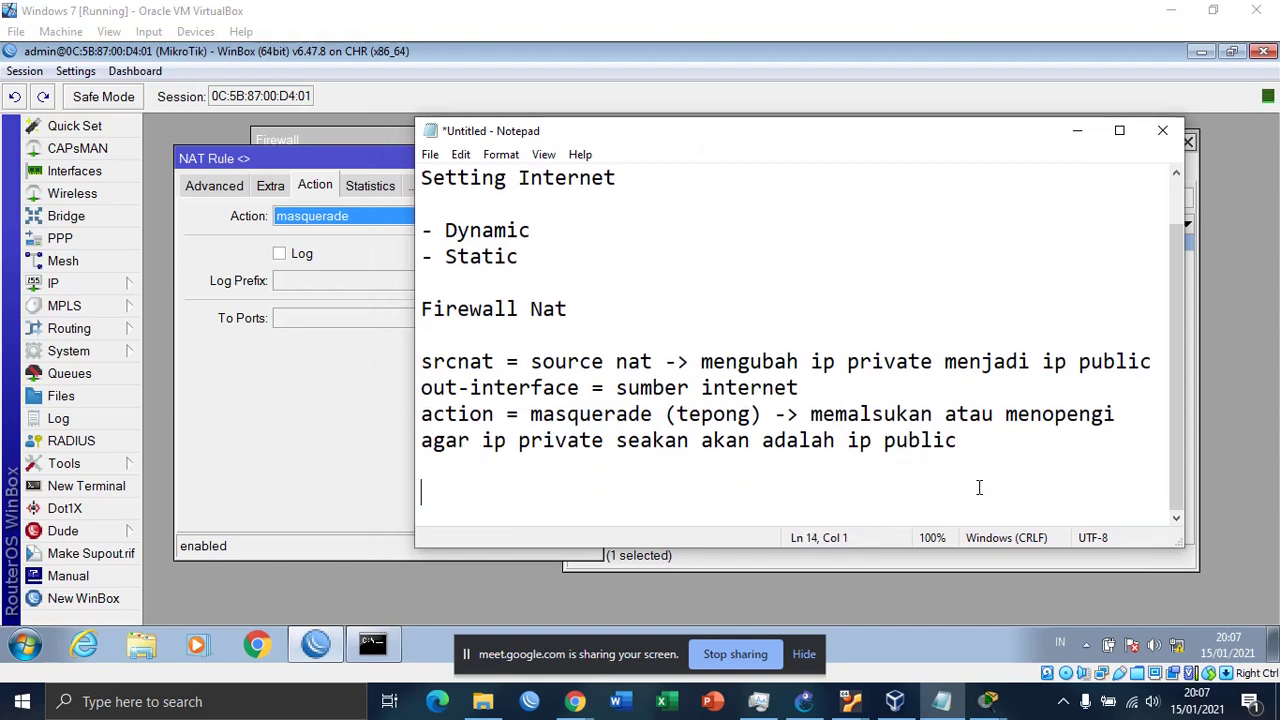
text(ip pribate)
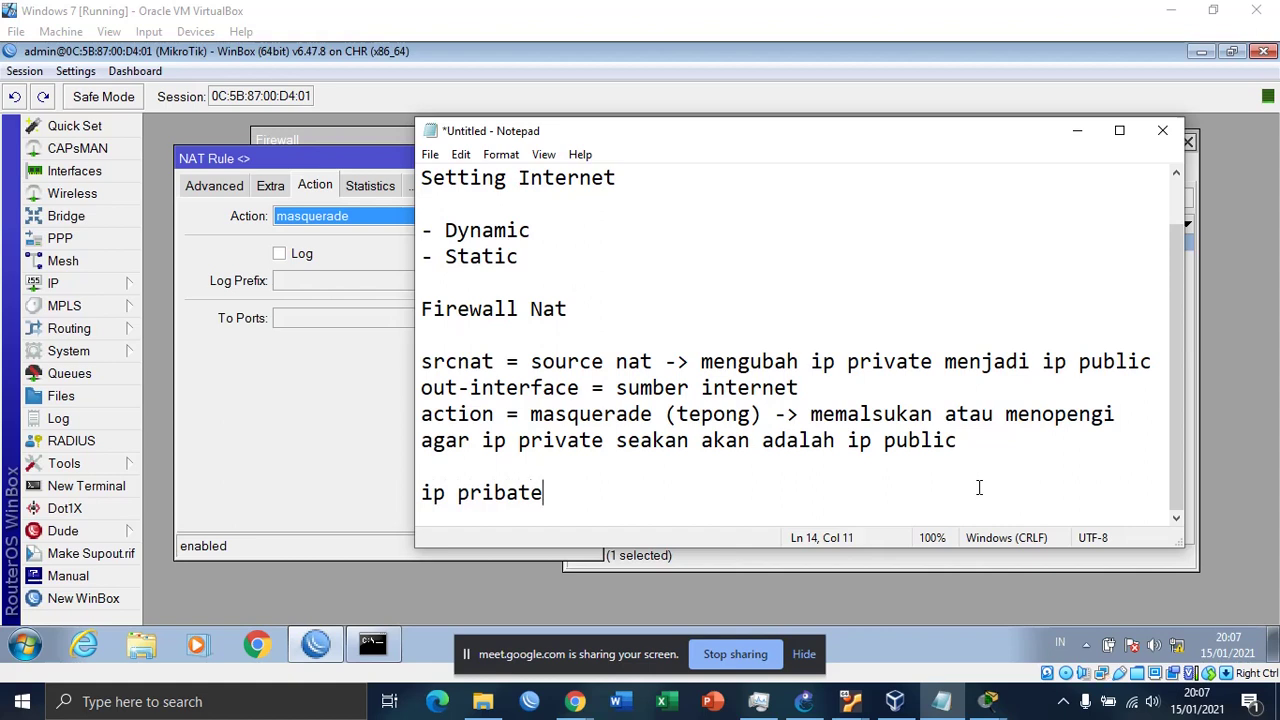
key(BackSpace)
key(BackSpace)
key(BackSpace)
key(BackSpace)
text(vate = adalah )
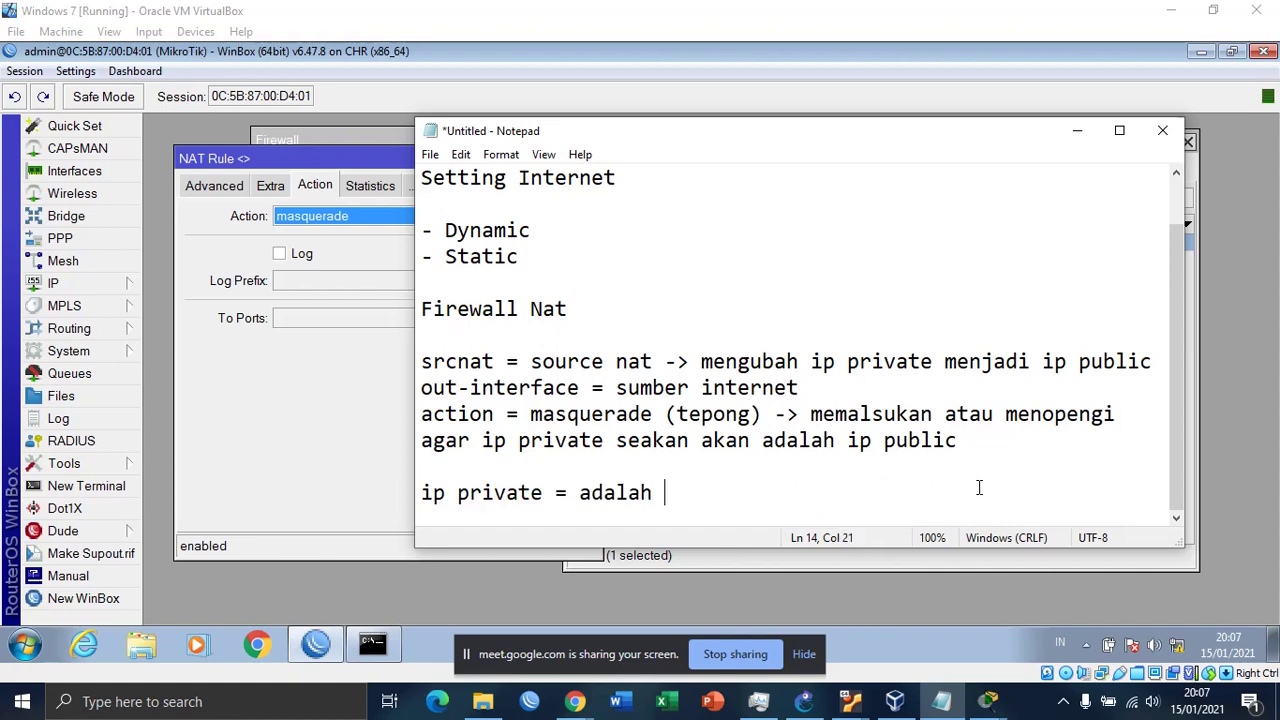
text(ip yang ki)
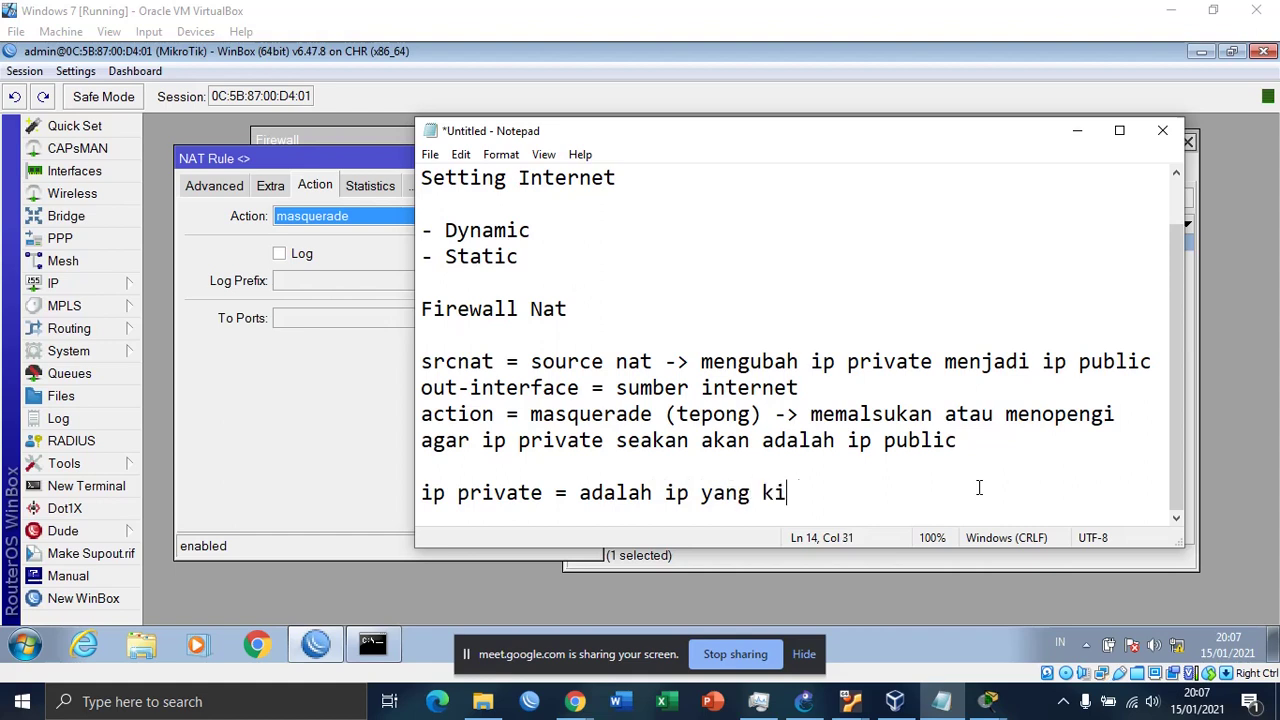
text(ta olah sendiri)
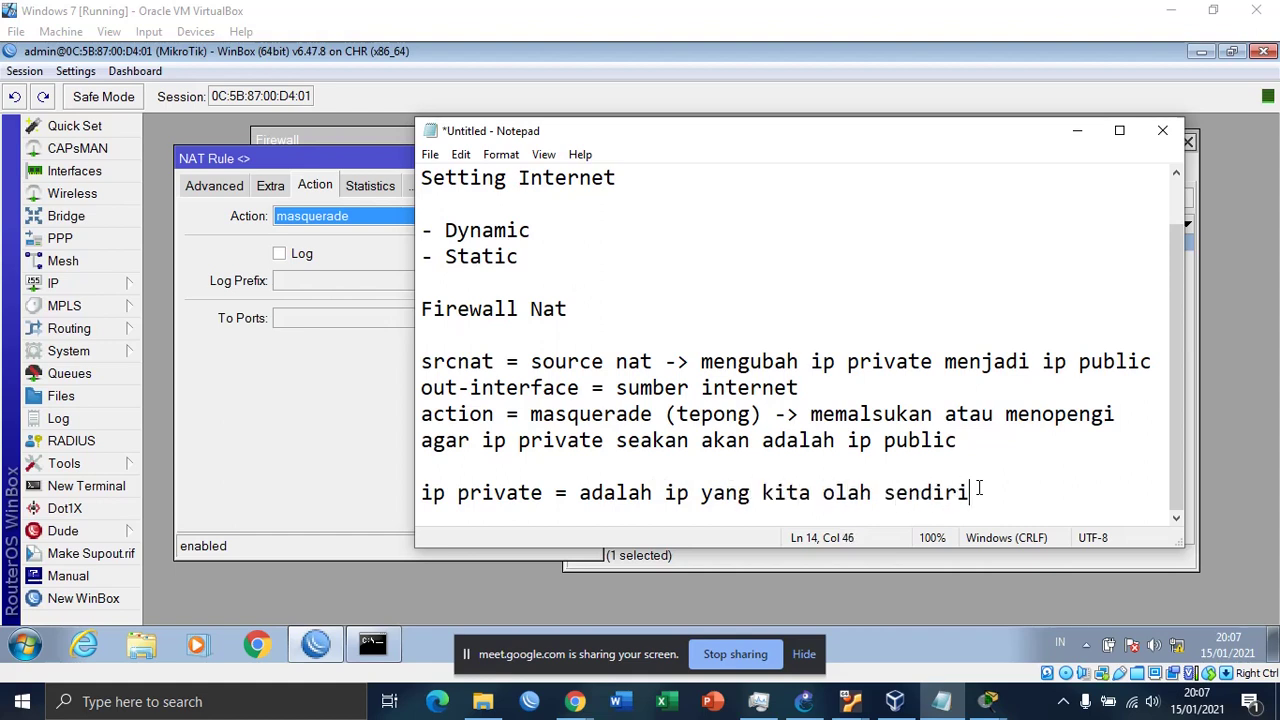
key(Return)
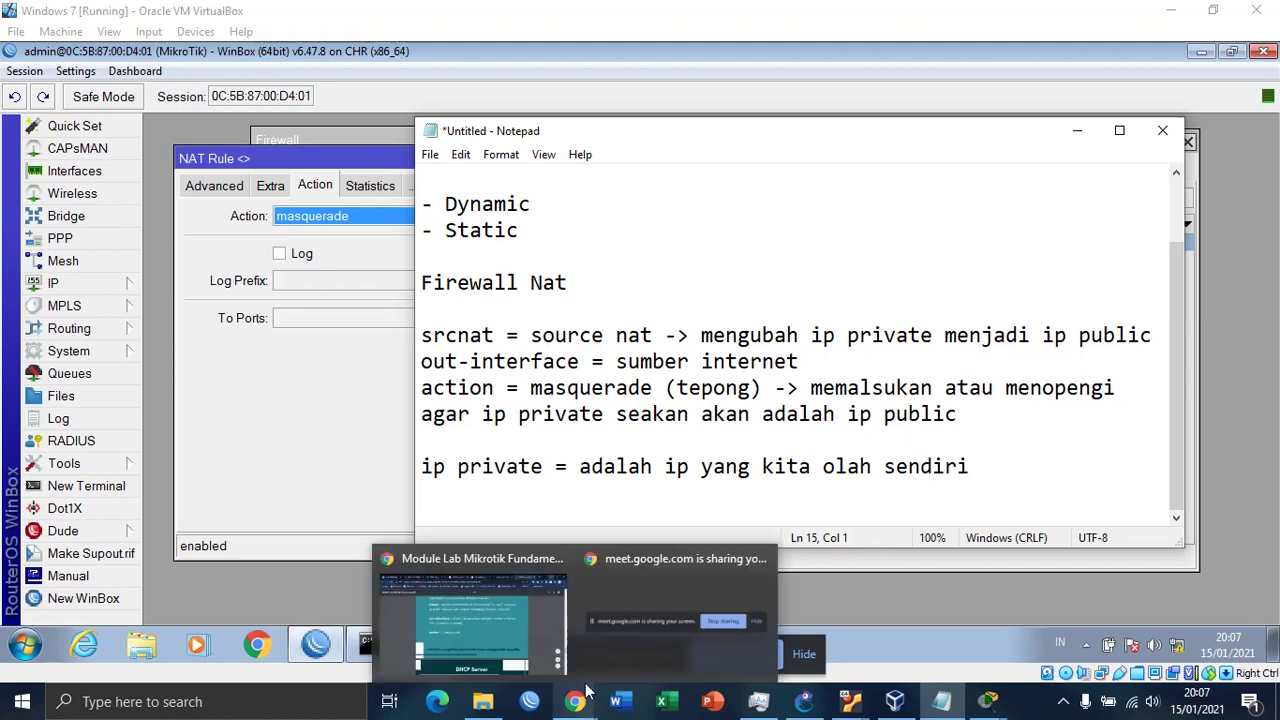
Search the web for 'ip private' in Chrome
click(544, 586)
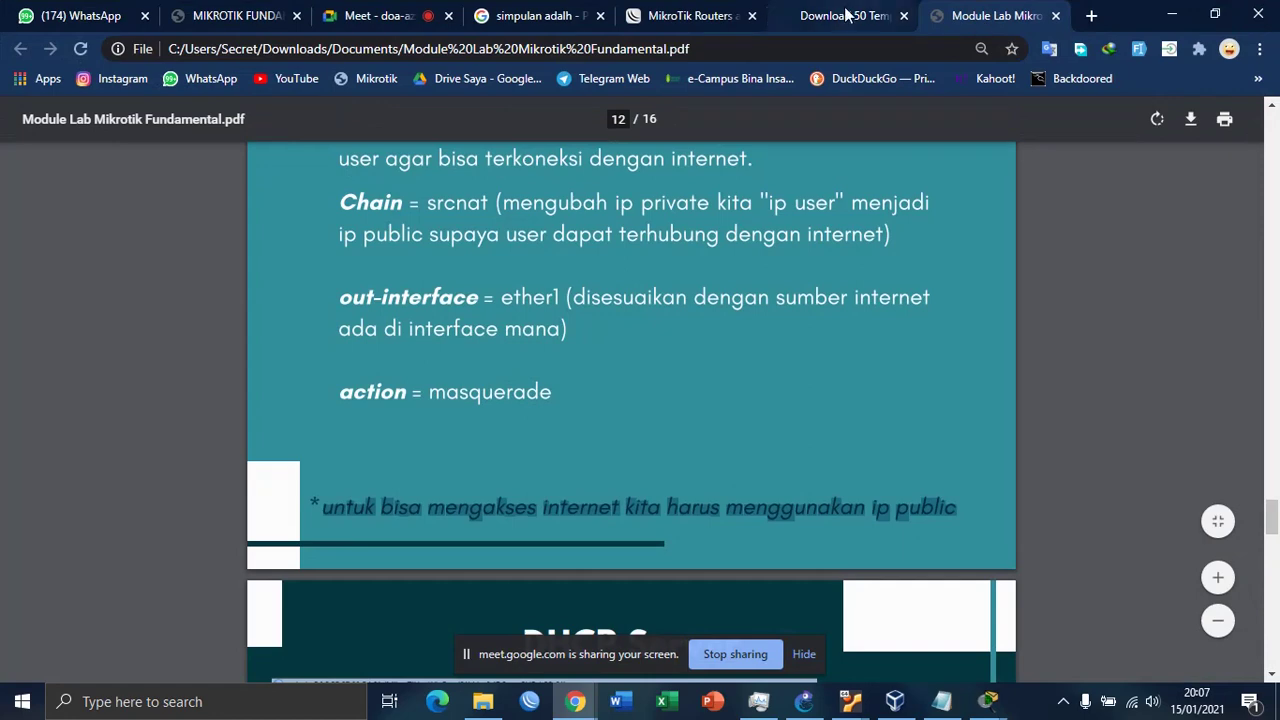
click(845, 15)
click(819, 44)
text(ip )
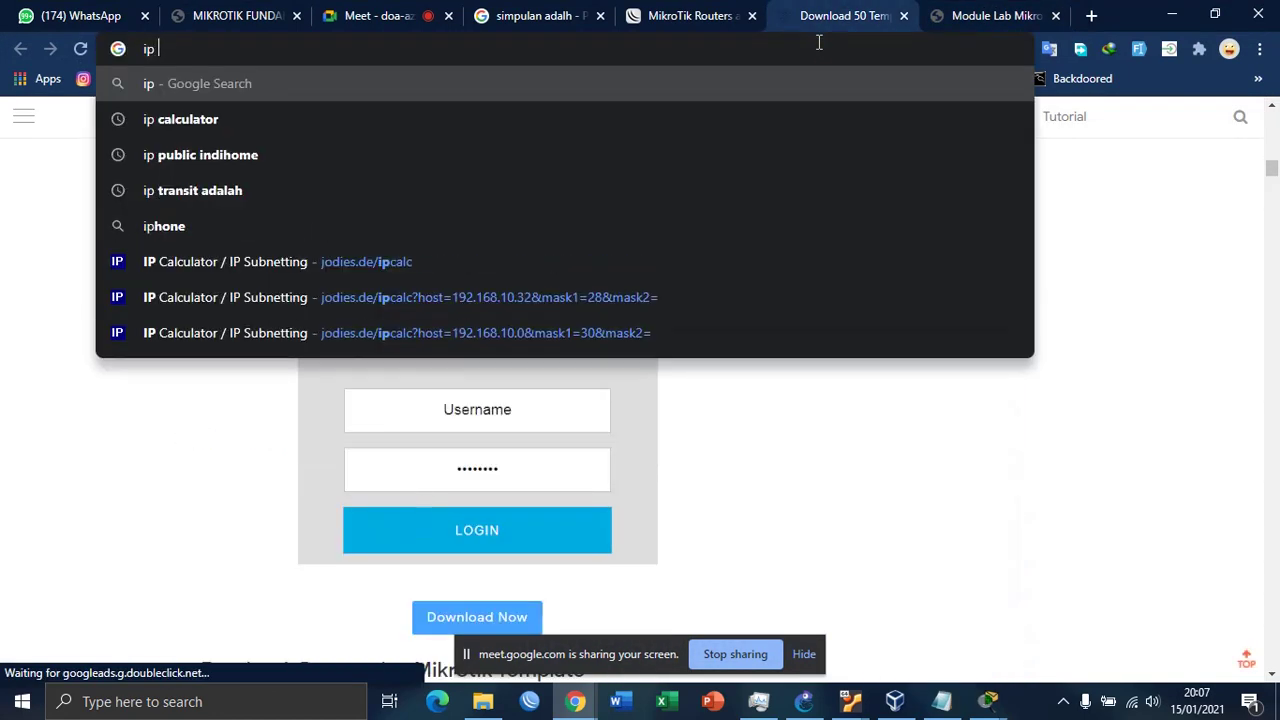
text(private)
key(Return)
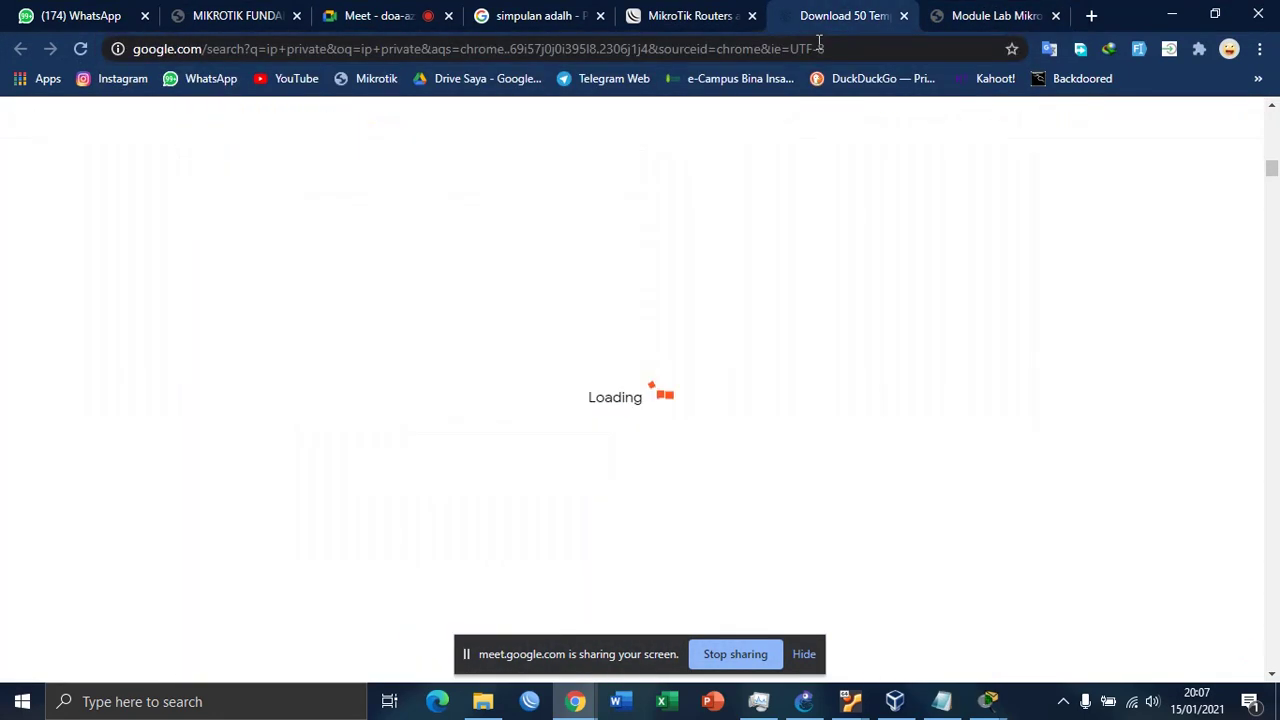
scroll(334, 157, down, 1)
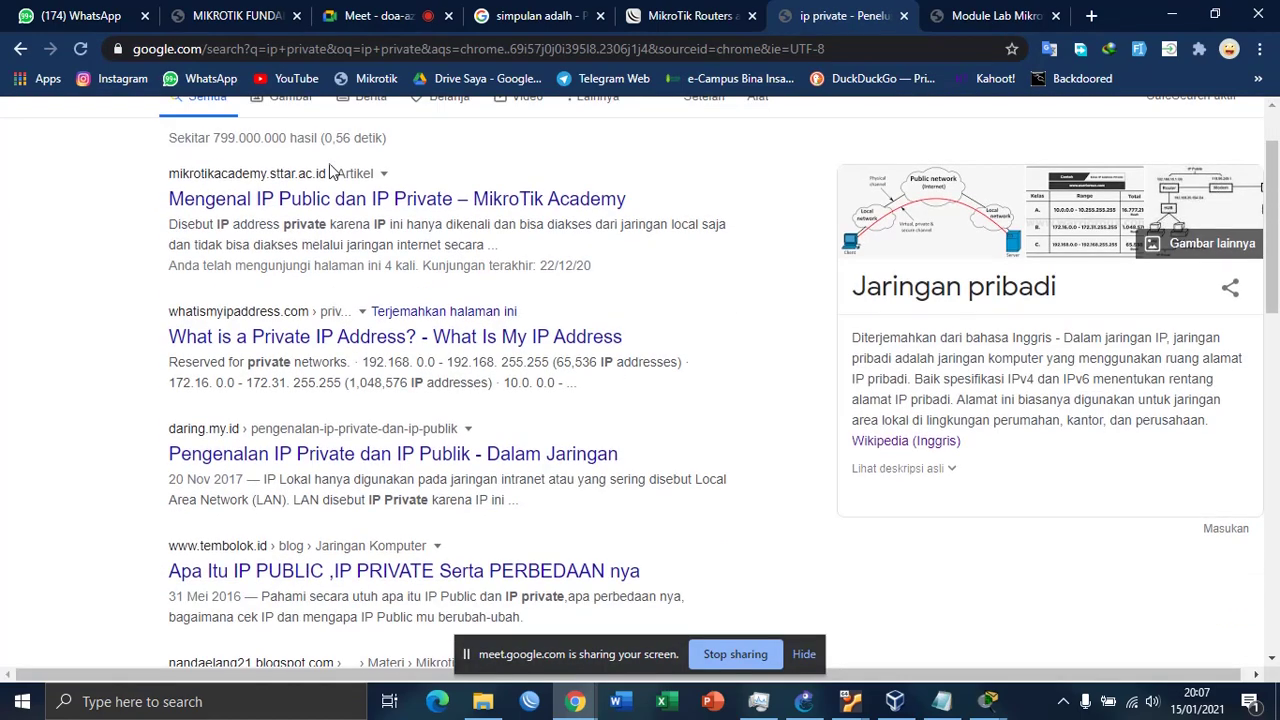
Open the whatismyipaddress article in a new tab and copy the three reserved private ranges
right_click(303, 334)
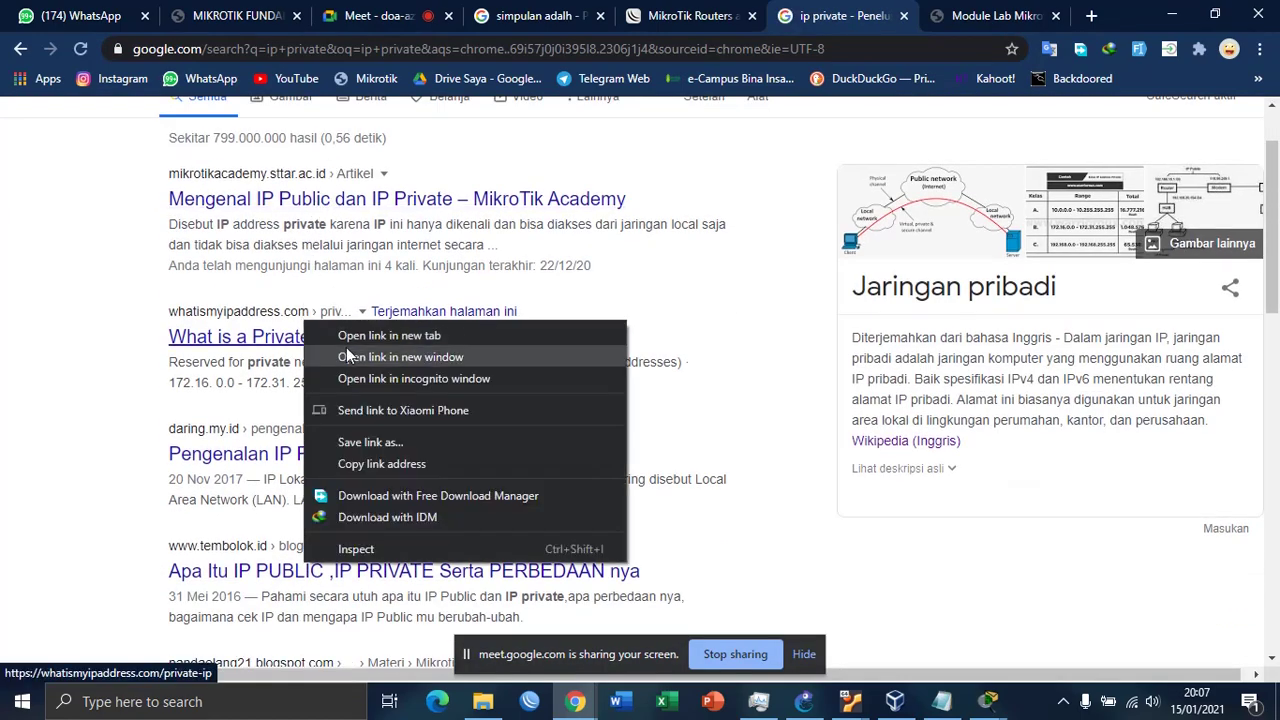
click(364, 338)
click(893, 12)
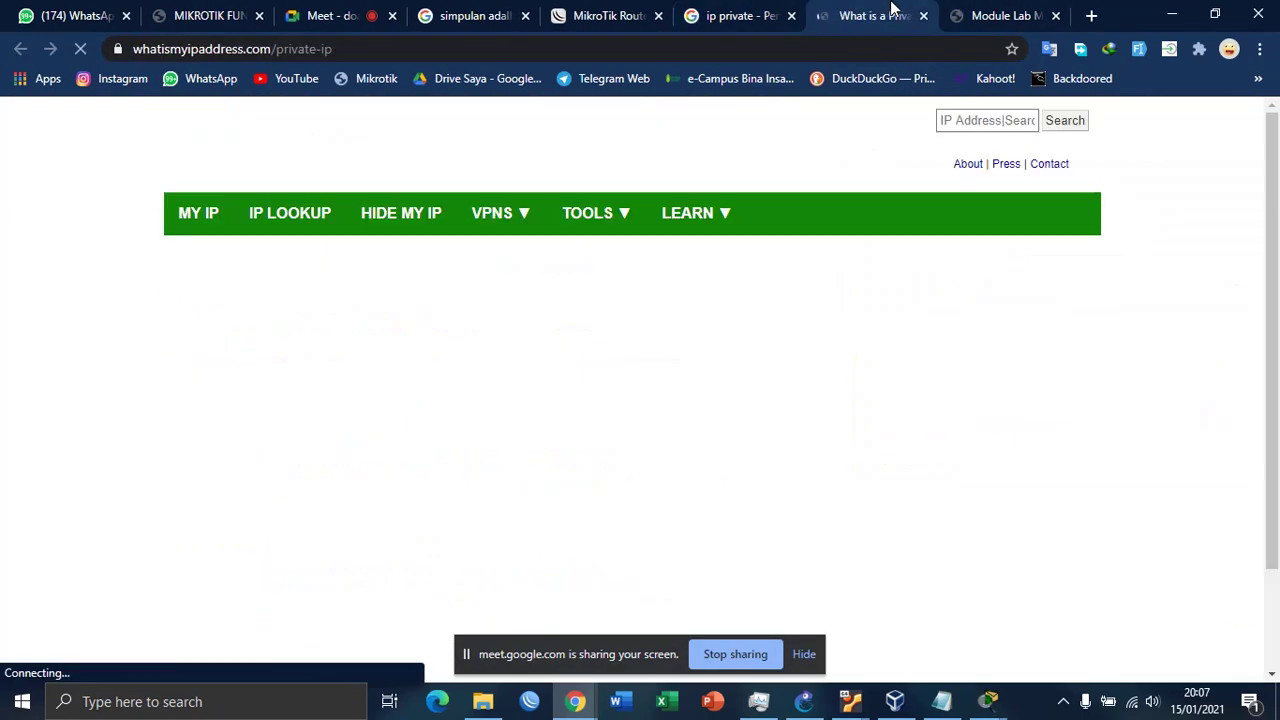
scroll(560, 210, down, 20)
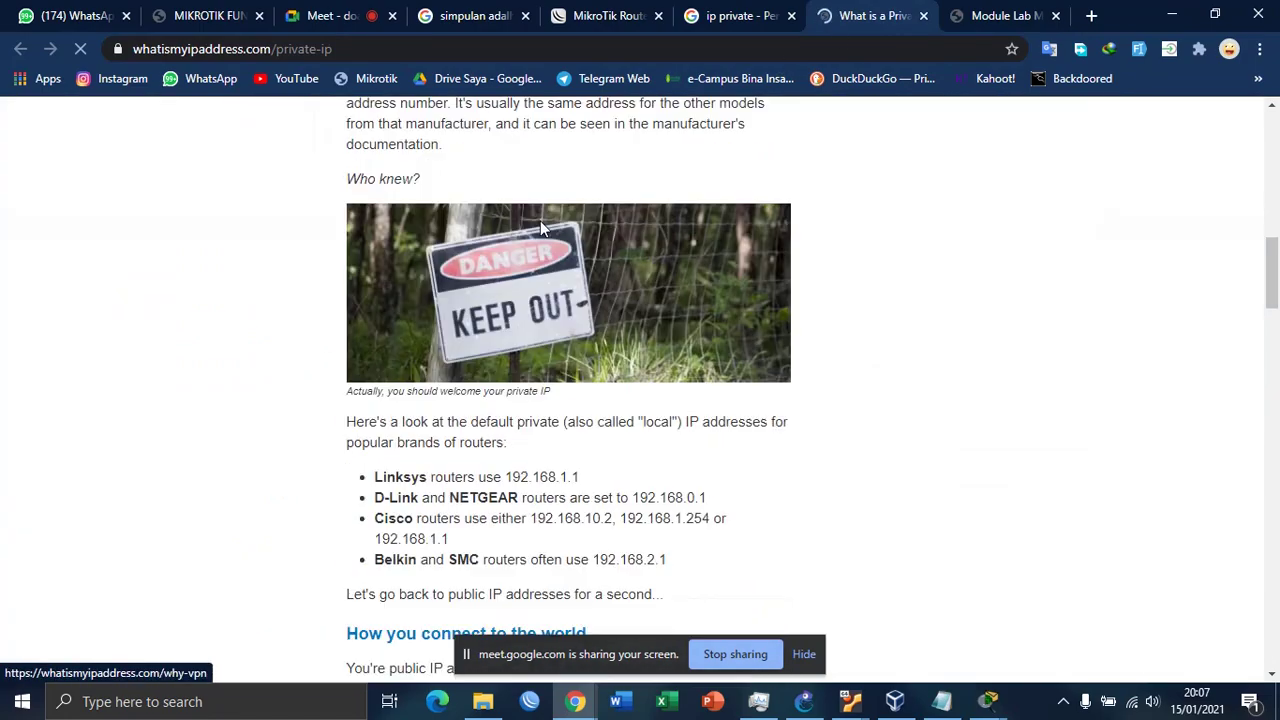
scroll(540, 228, down, 8)
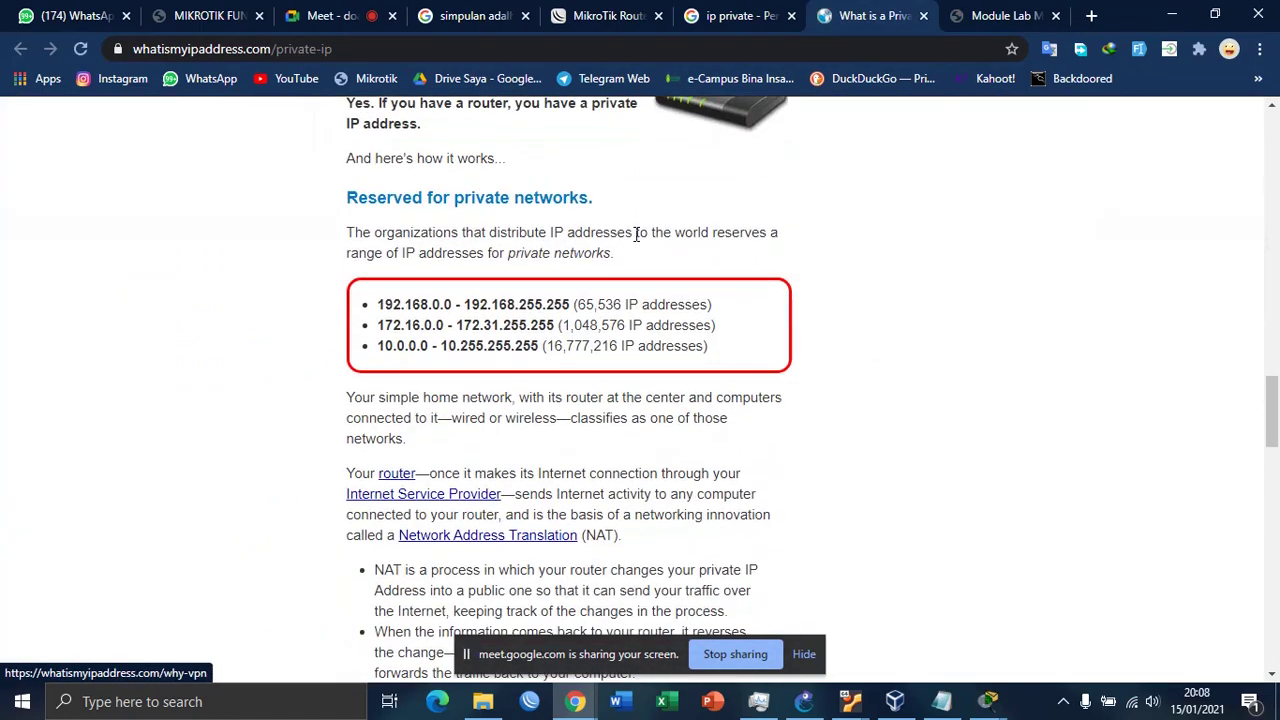
drag(379, 306, 713, 347)
right_click(713, 347)
click(470, 313)
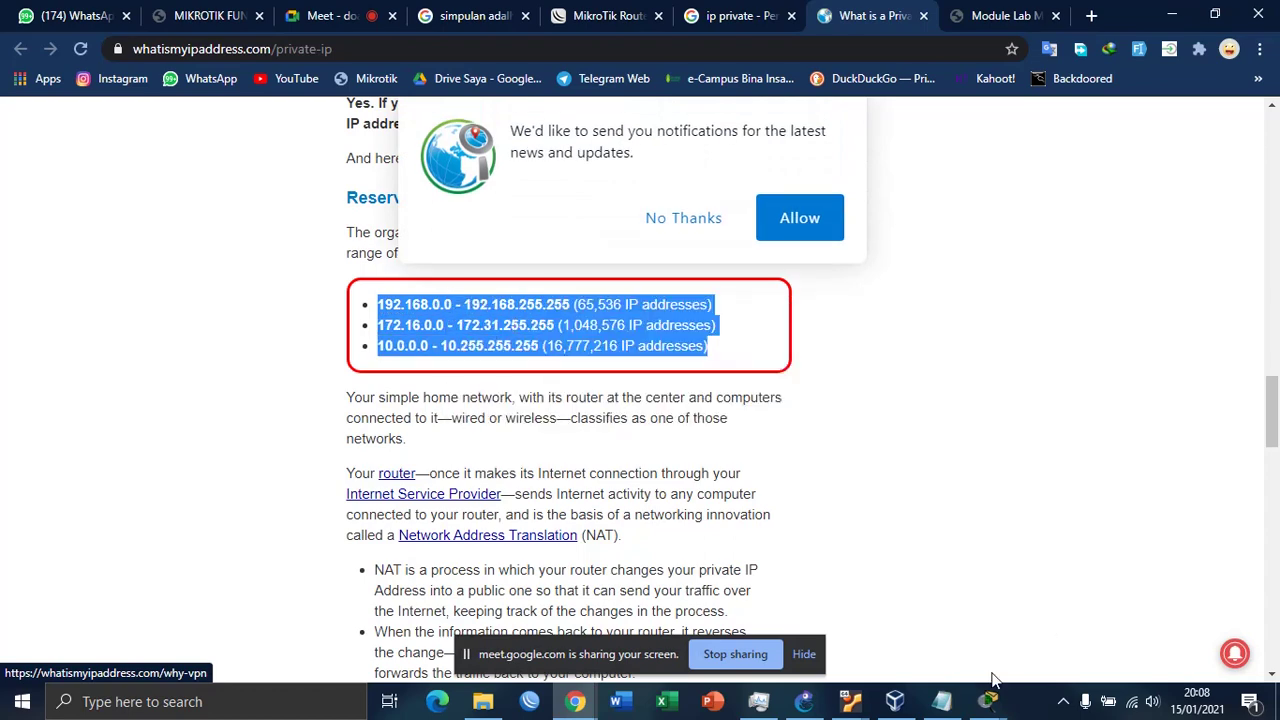
click(942, 701)
right_click(437, 500)
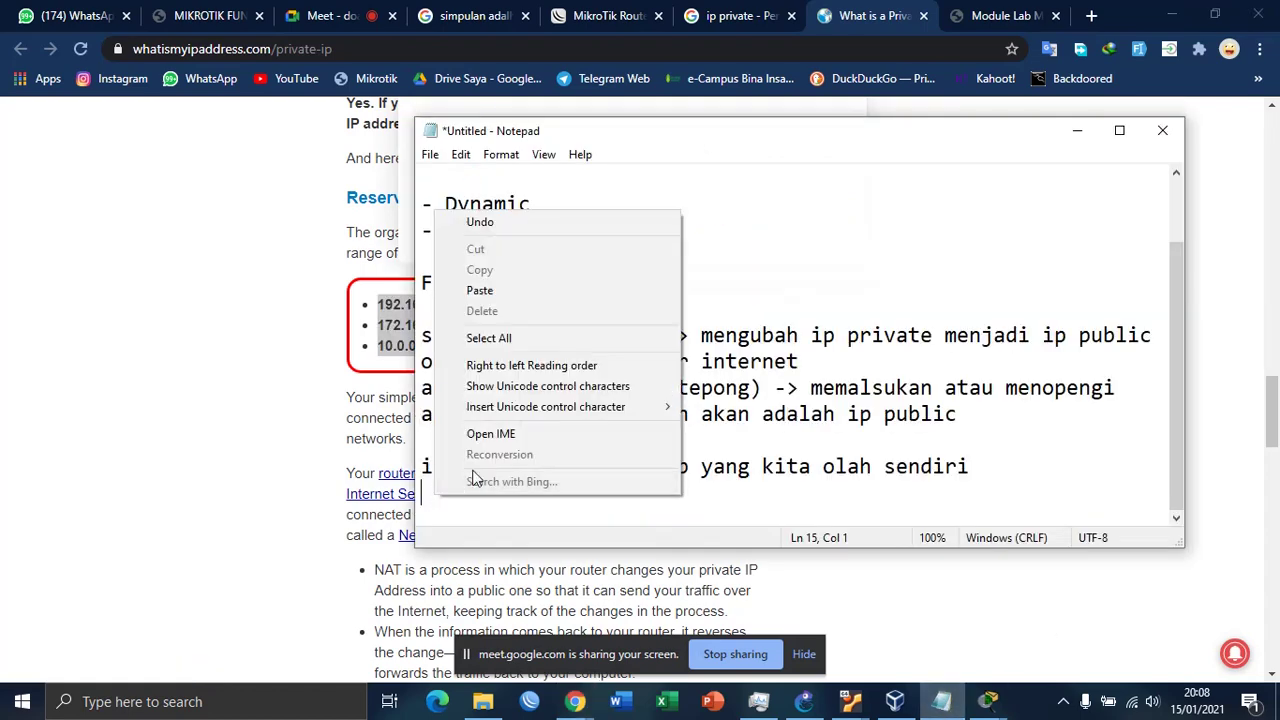
Paste the three private IP ranges under the 'ip private' note and enlarge the window
click(470, 295)
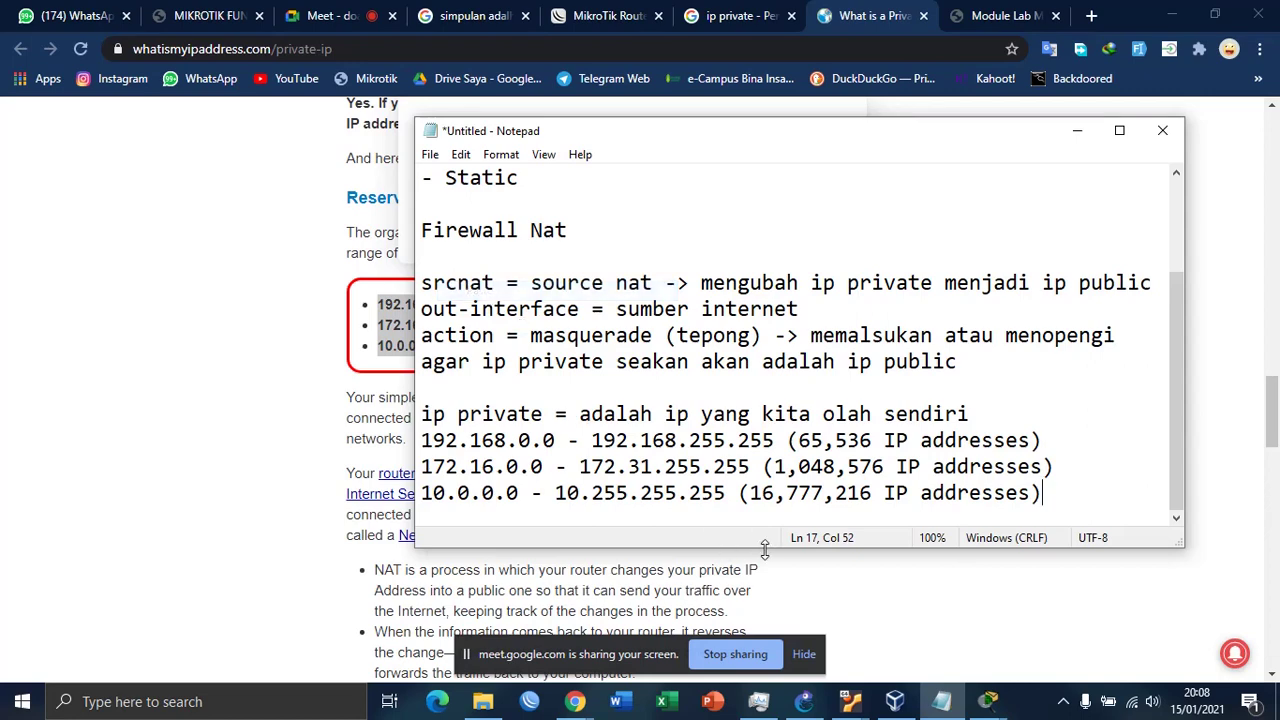
drag(760, 541, 790, 648)
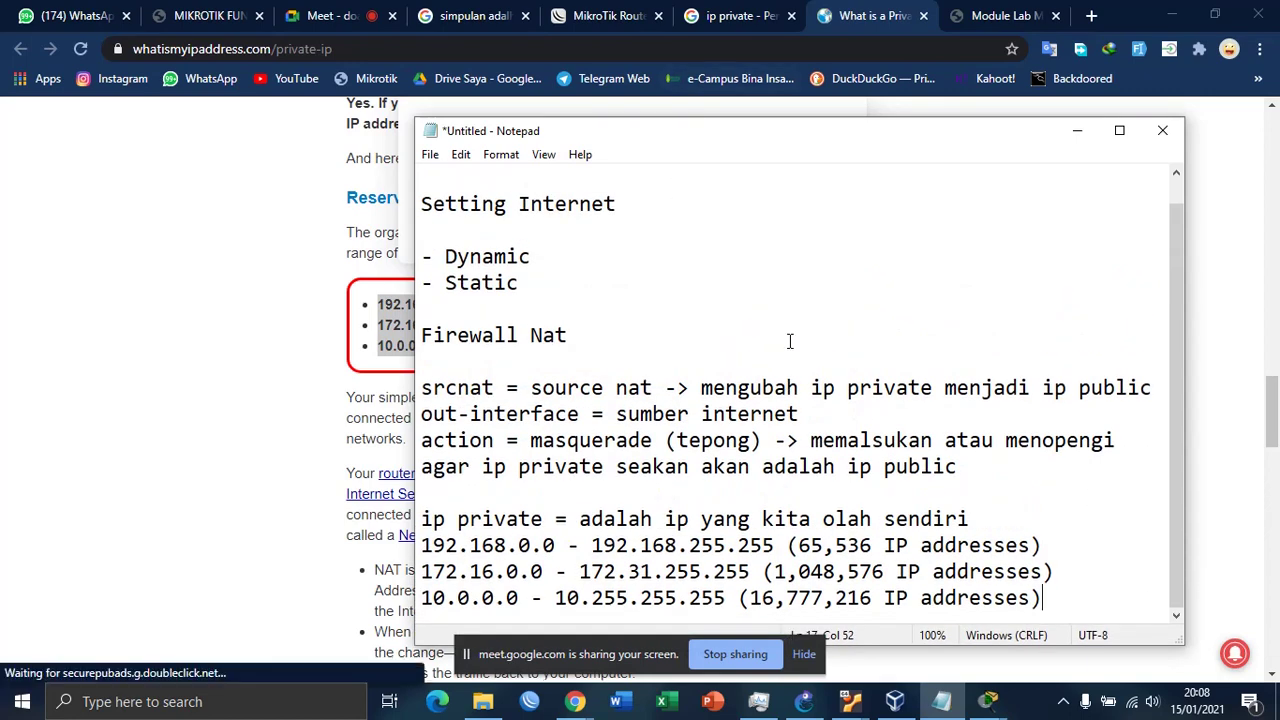
key(Return)
scroll(1052, 570, down, 4)
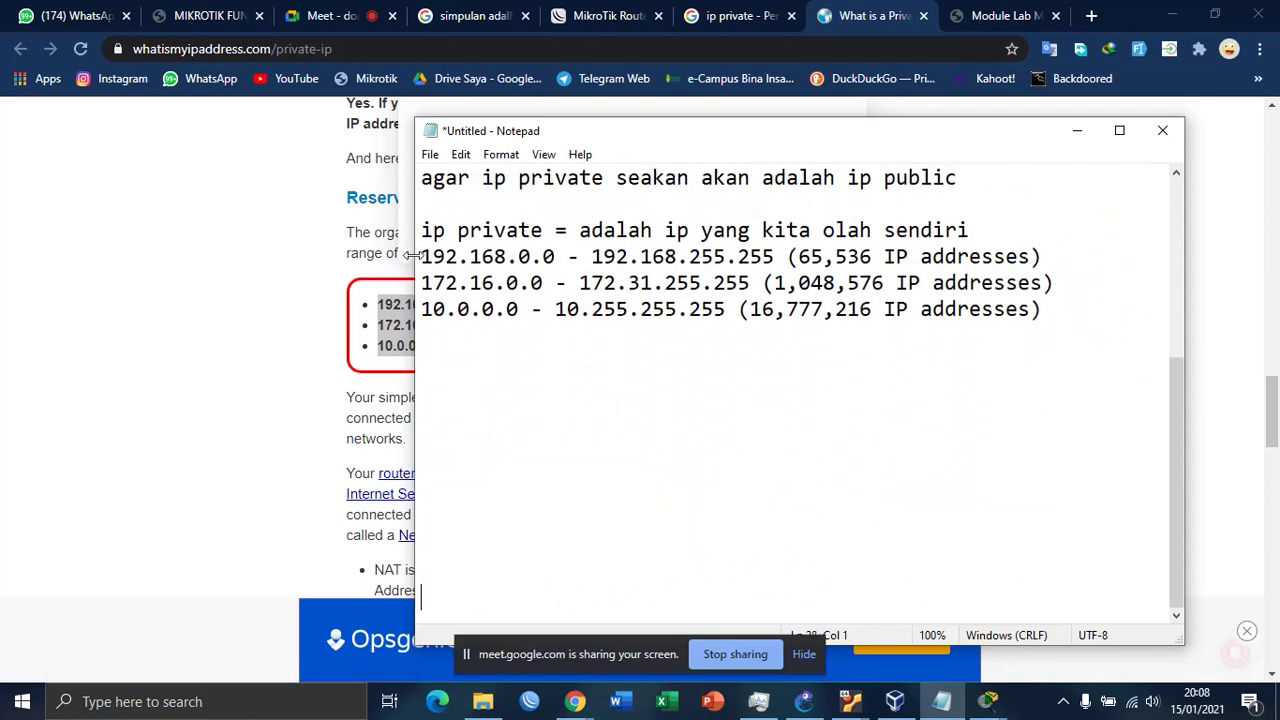
Review the pasted ranges, starting with 192.168.0.0, and add blank lines after them
drag(421, 257, 507, 258)
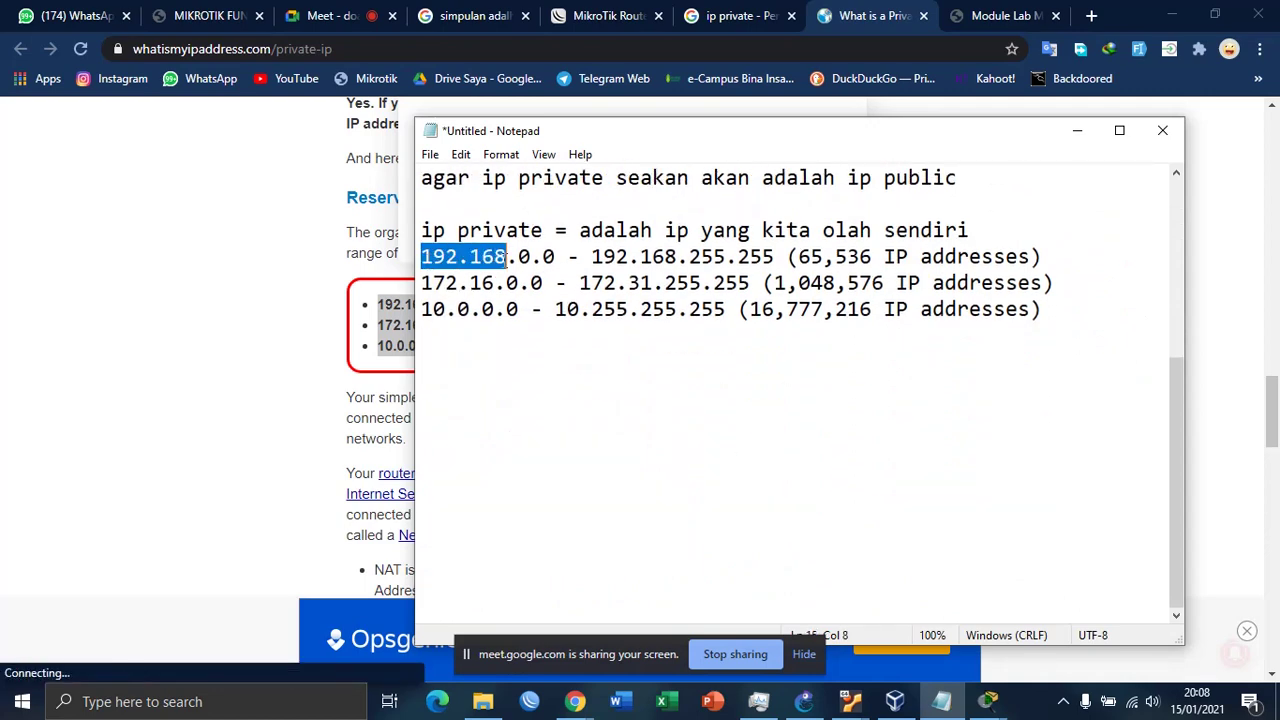
click(507, 258)
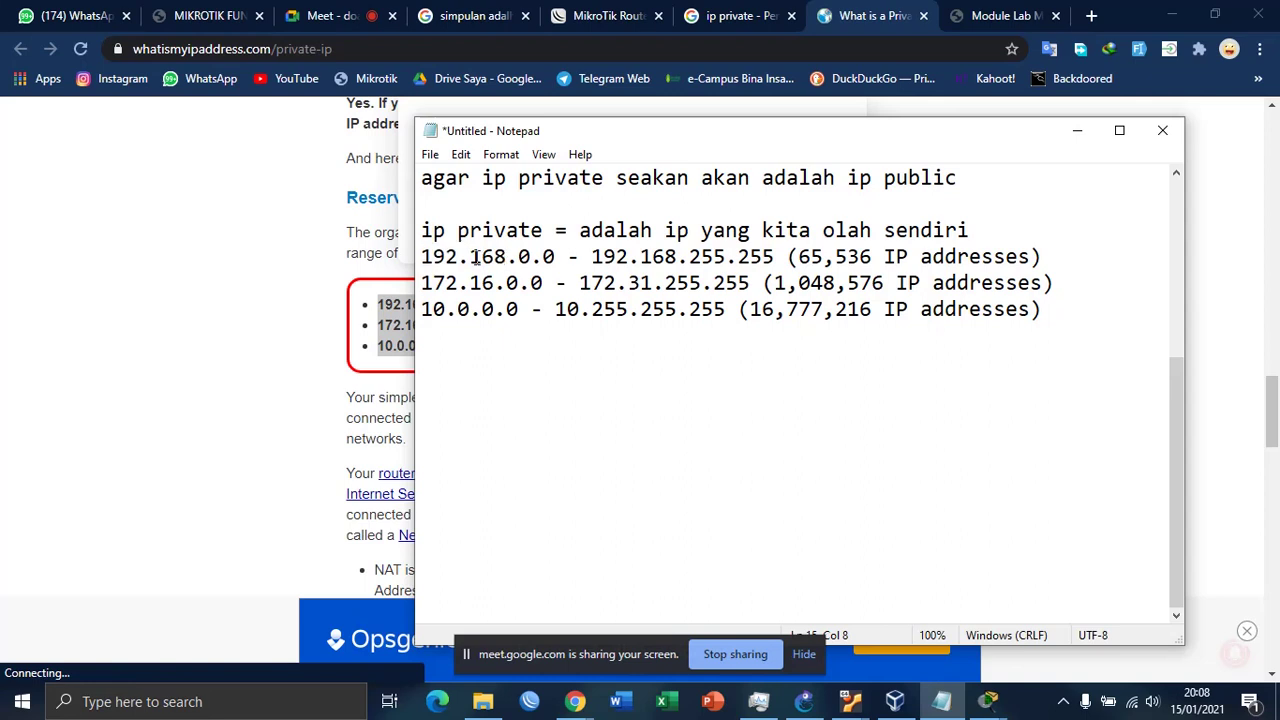
drag(421, 257, 562, 258)
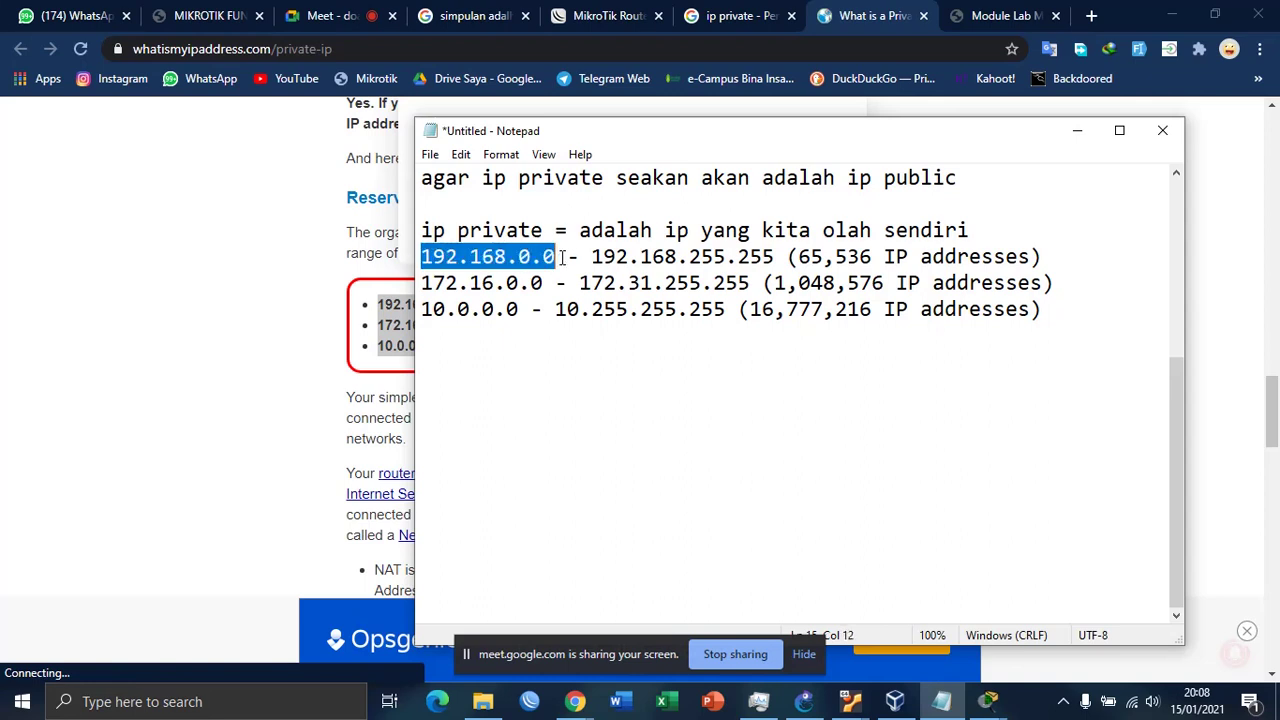
click(433, 258)
drag(428, 258, 1043, 310)
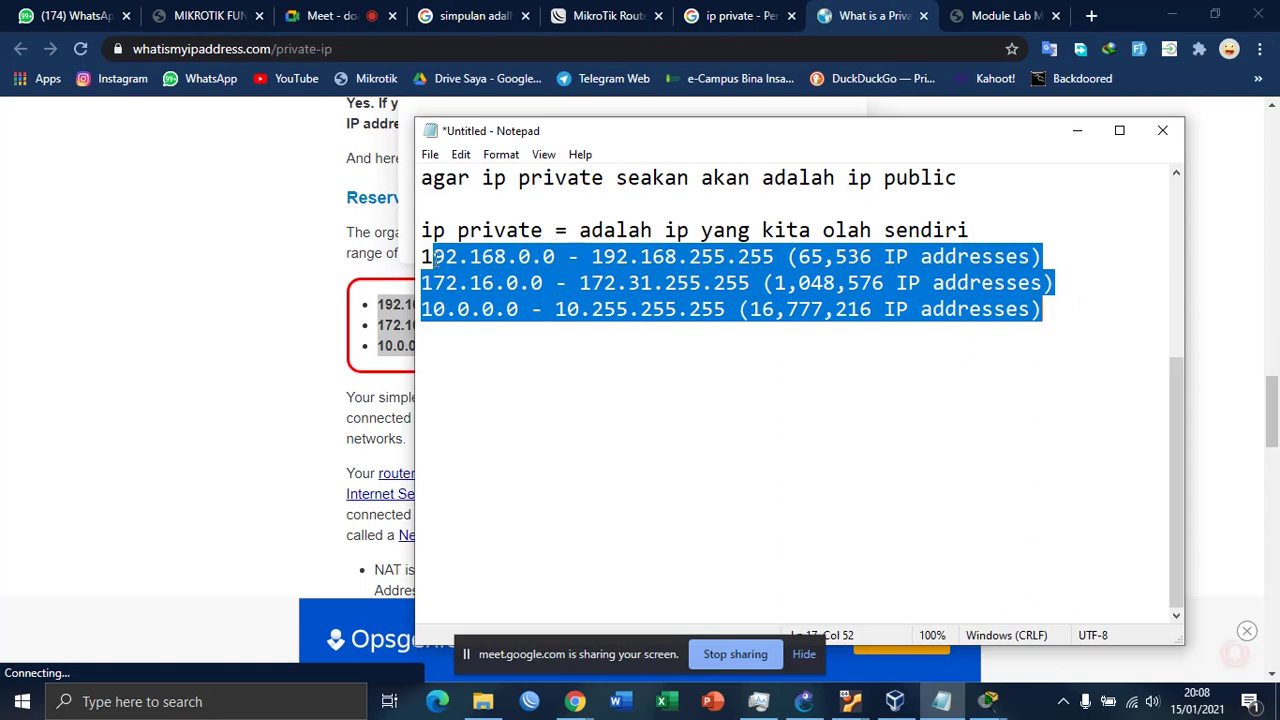
click(421, 257)
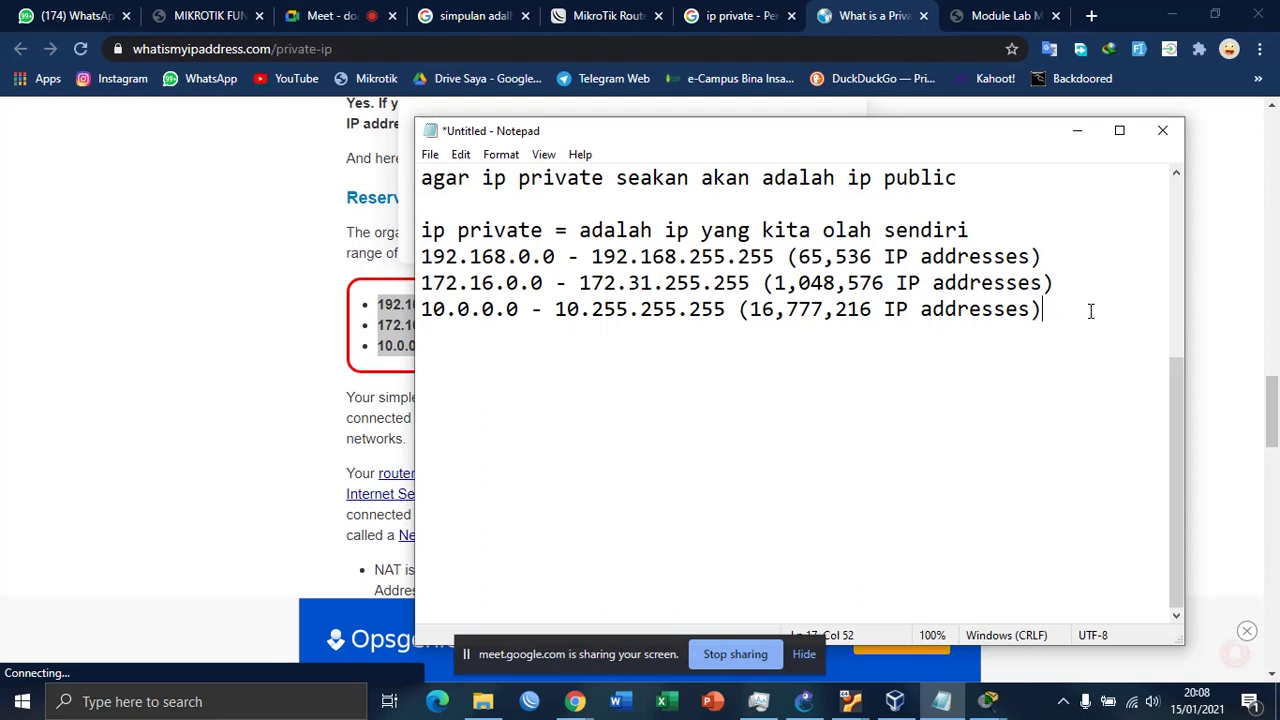
key(Return)
key(Return)
scroll(1080, 309, up, 3)
scroll(979, 313, down, 2)
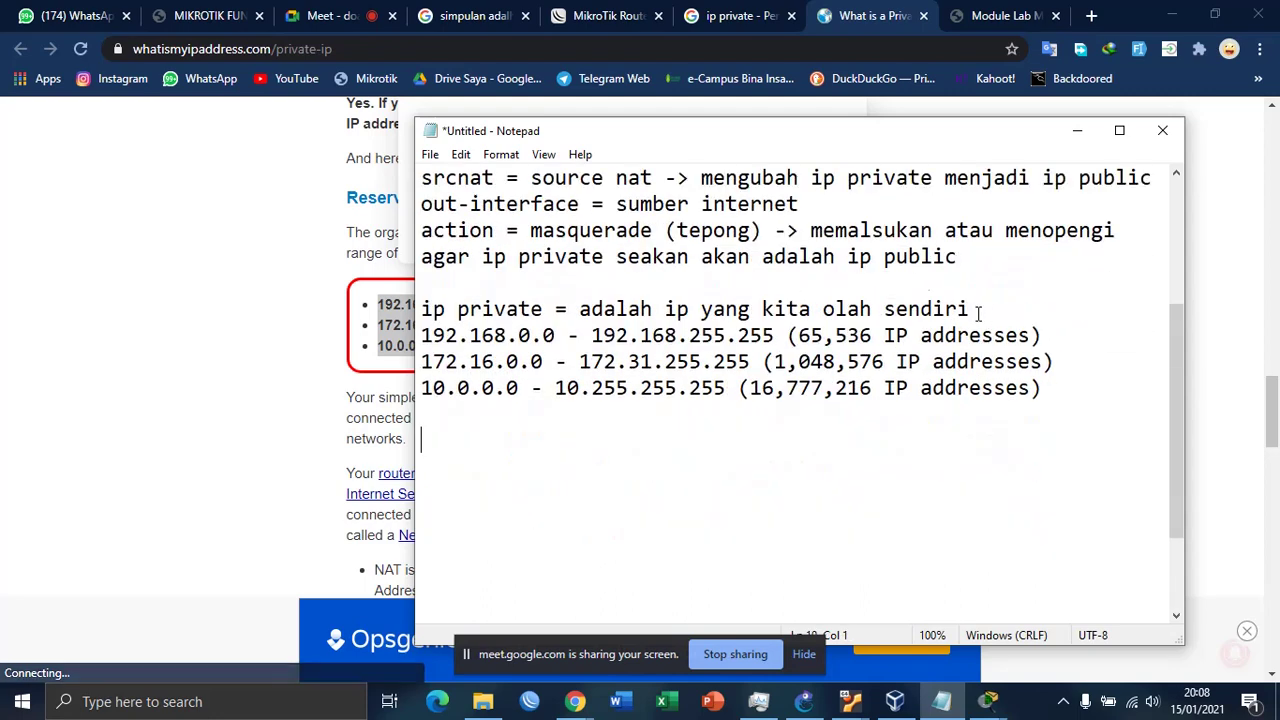
scroll(979, 313, up, 1)
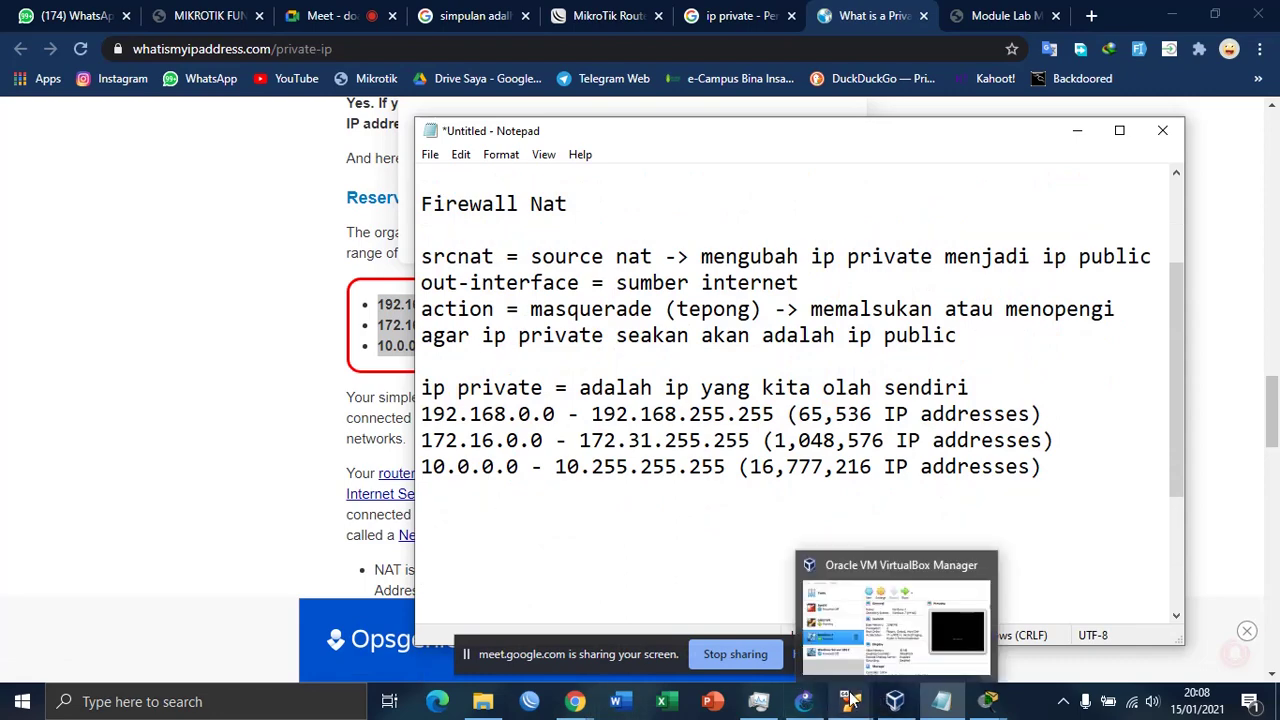
mouse_move(851, 700)
click(917, 630)
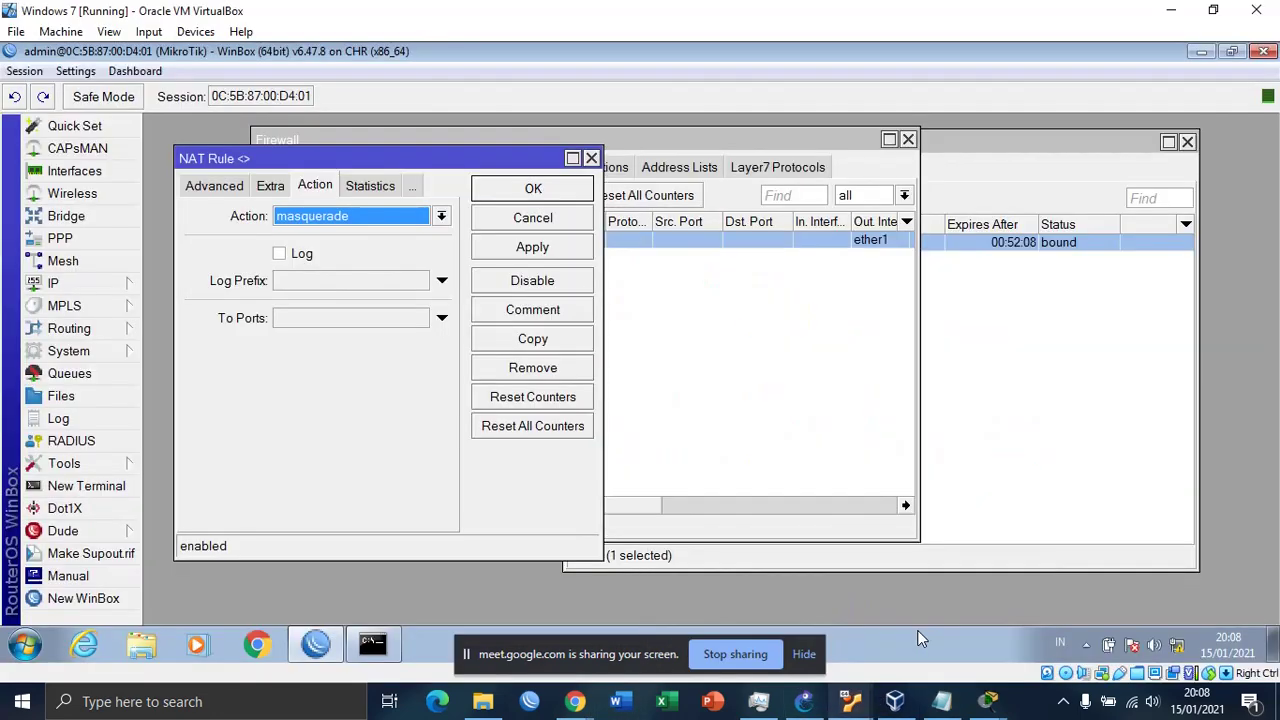
Save the masquerade NAT rule and close the Firewall and DHCP Client windows
click(527, 248)
click(520, 196)
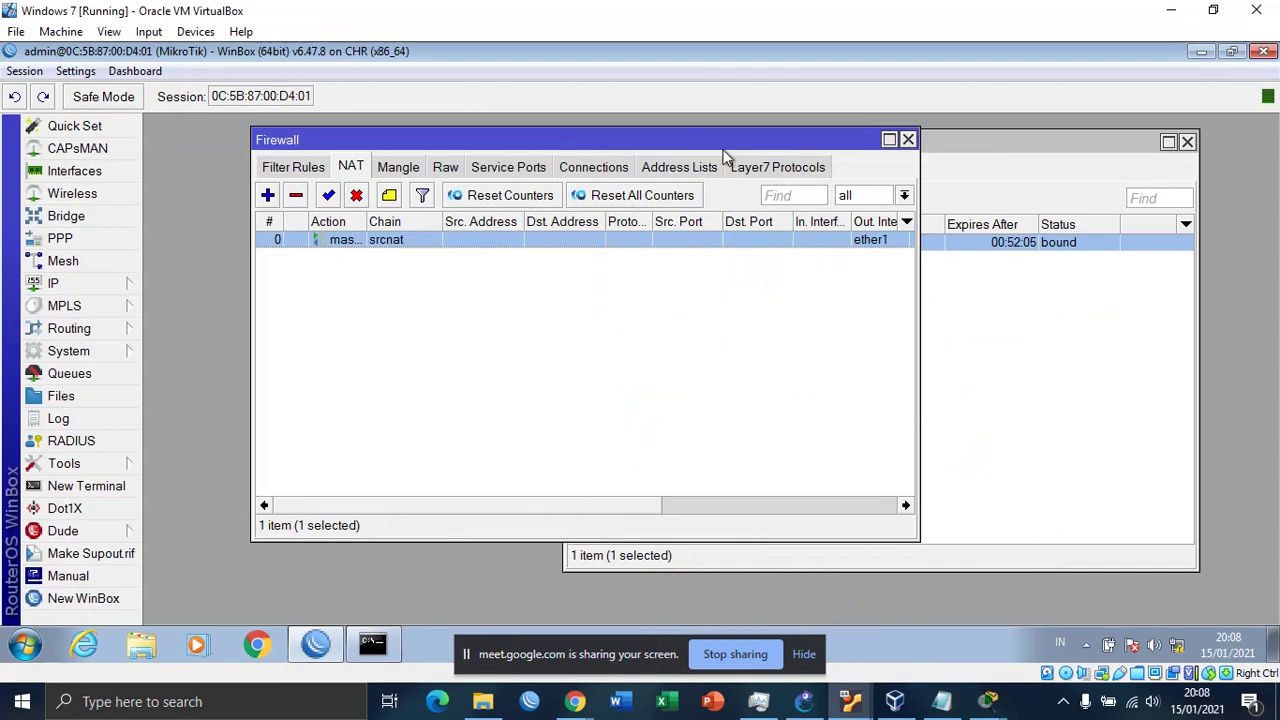
drag(780, 147, 970, 258)
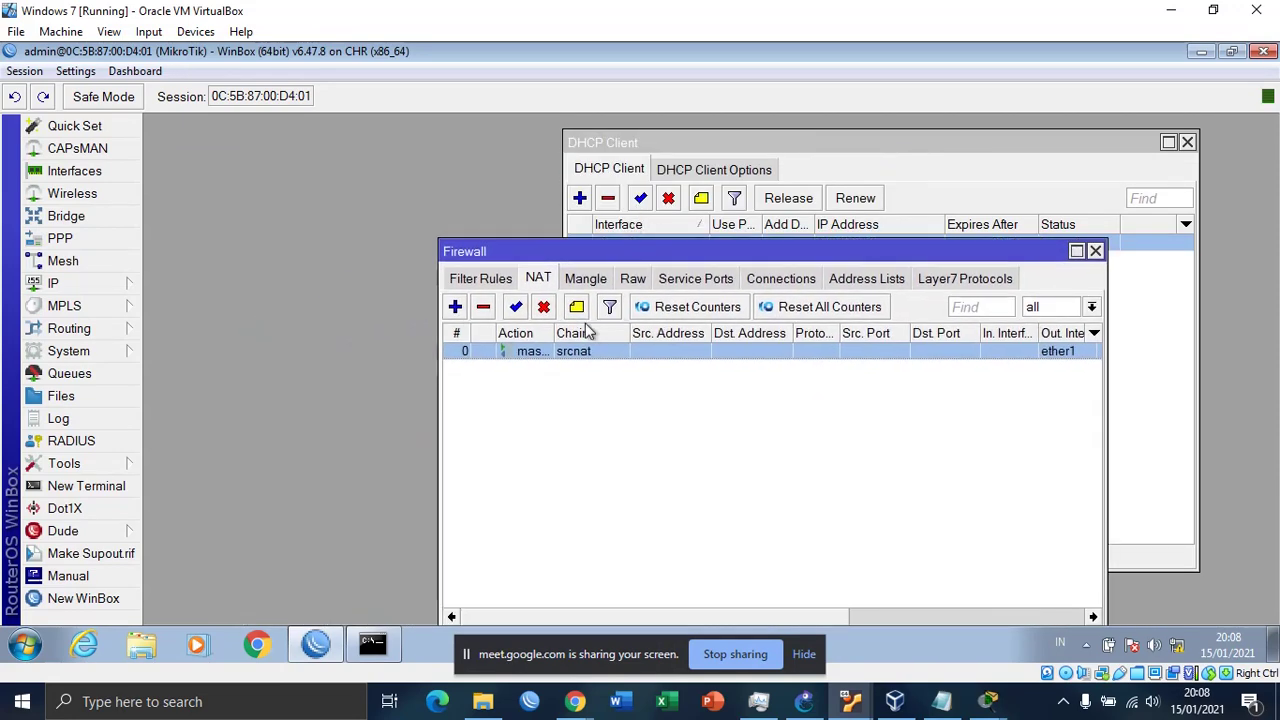
drag(826, 258, 697, 180)
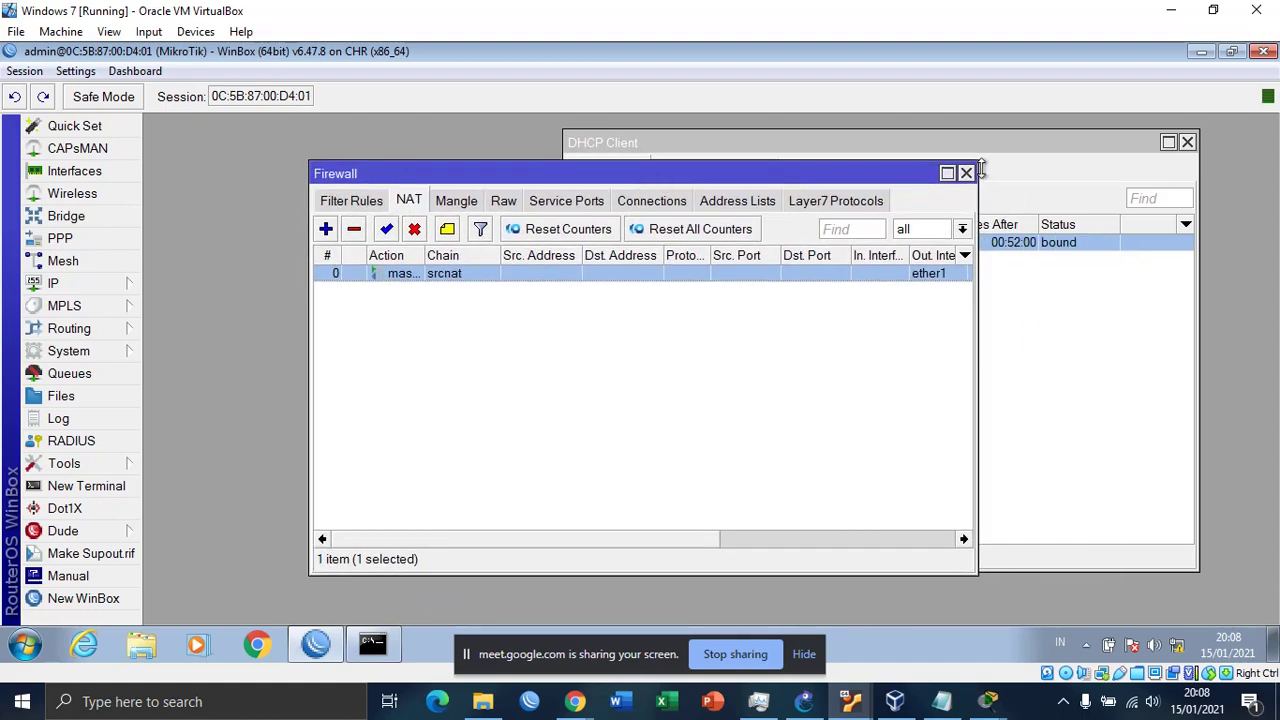
click(966, 173)
click(1187, 142)
Start a new IP address entry after checking GNS3's ether2 label 192.168.10.1/24
click(53, 284)
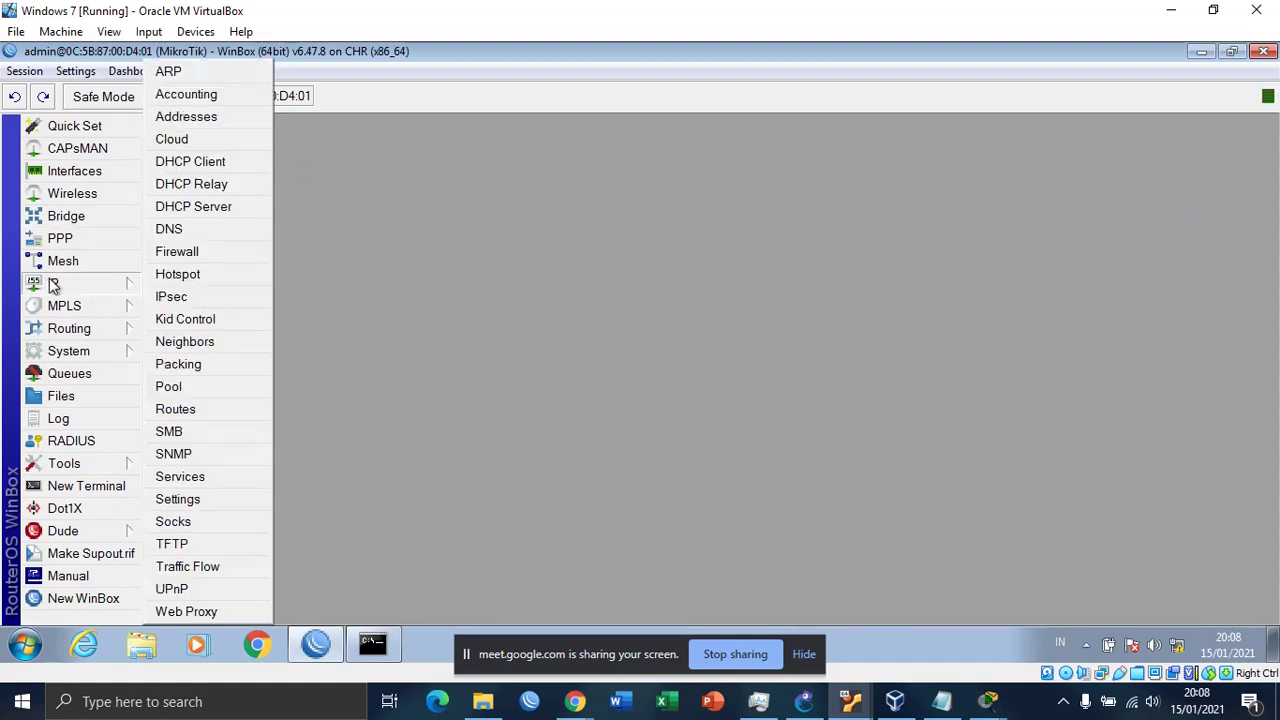
click(196, 119)
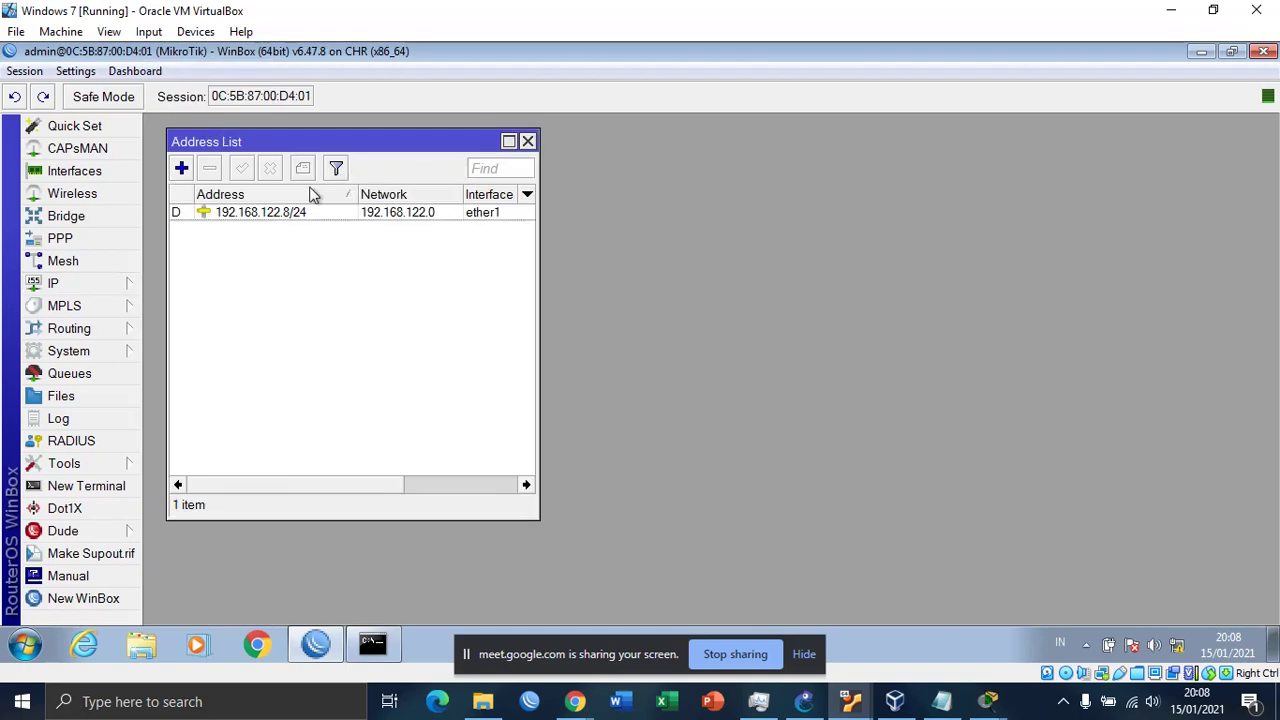
click(184, 169)
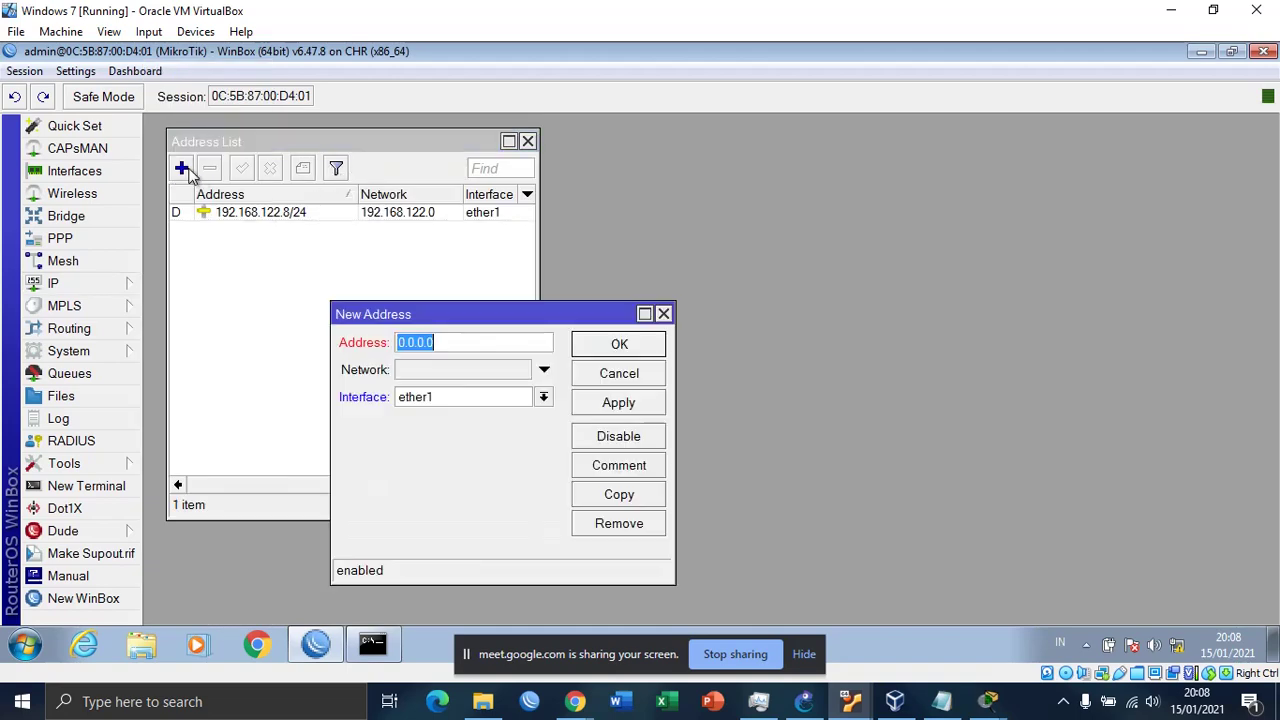
click(804, 700)
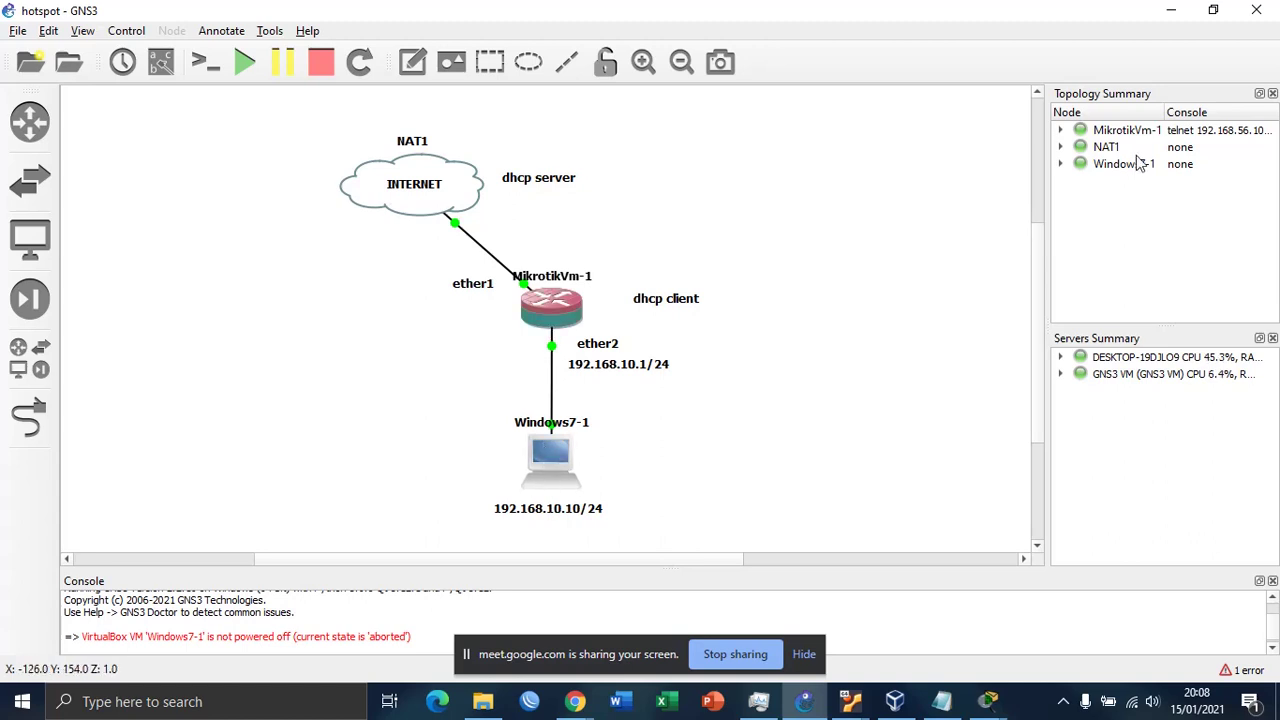
click(638, 368)
double_click(638, 368)
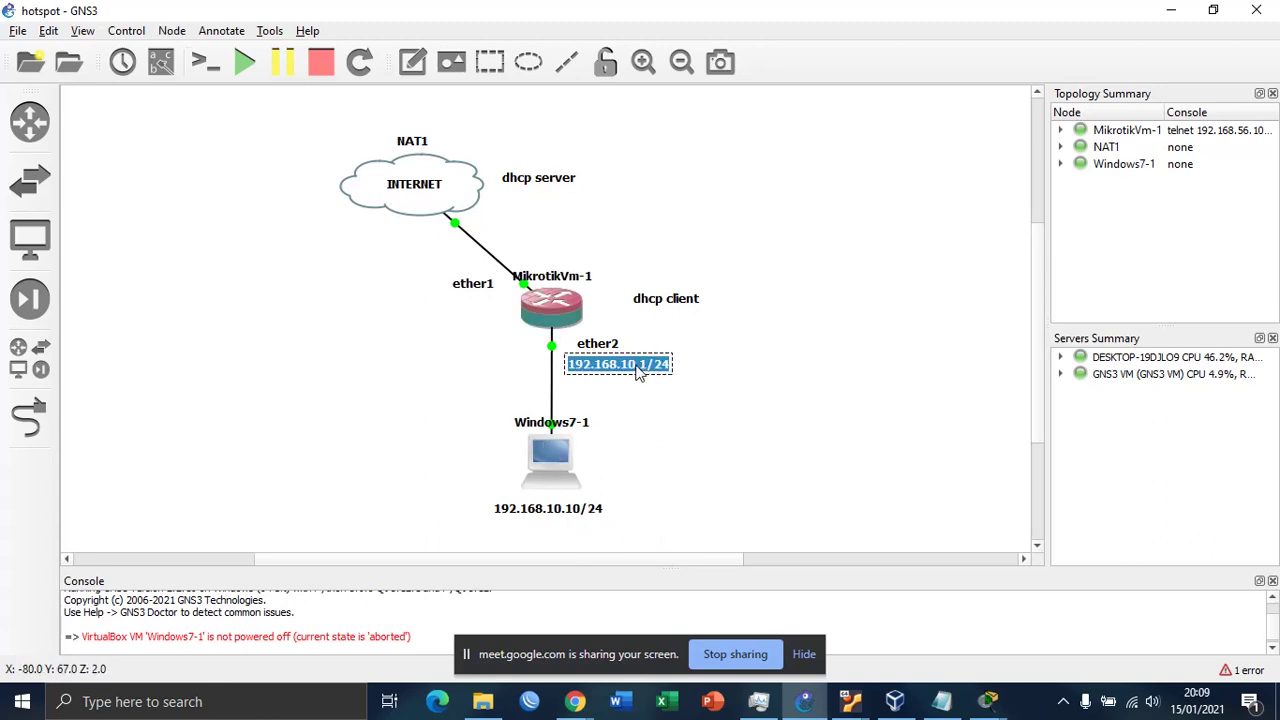
click(1166, 12)
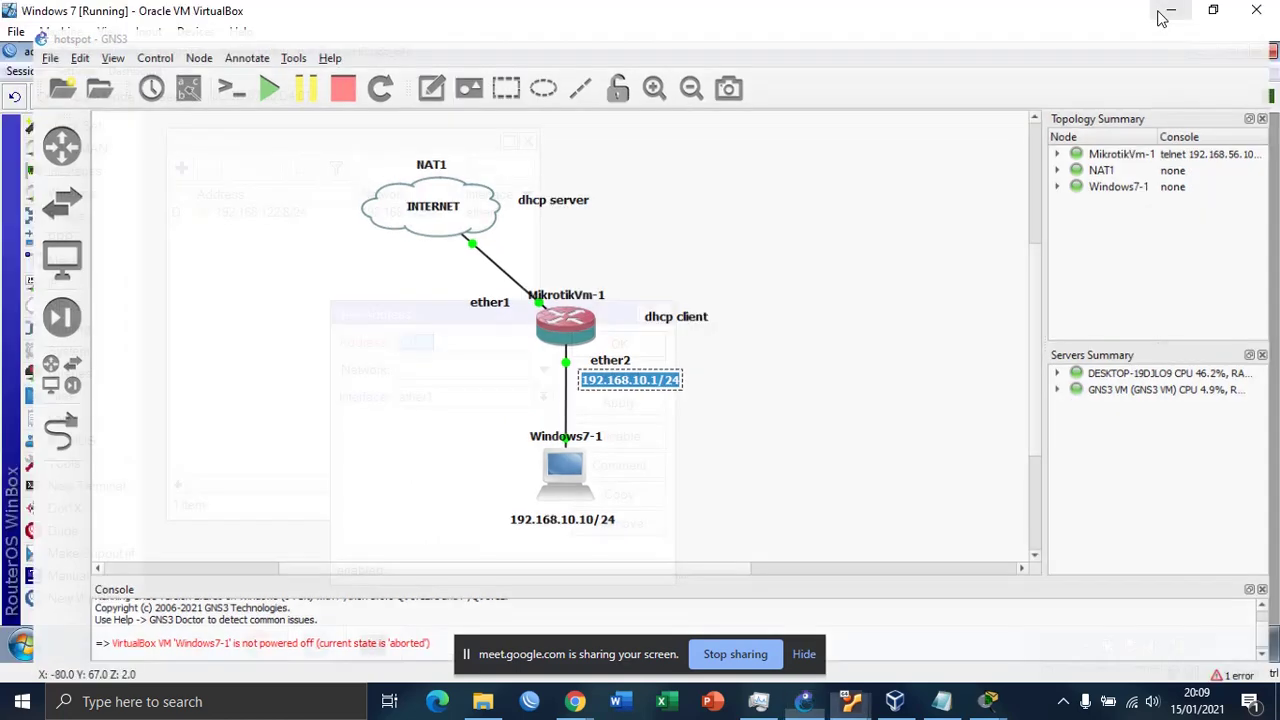
key(BackSpace)
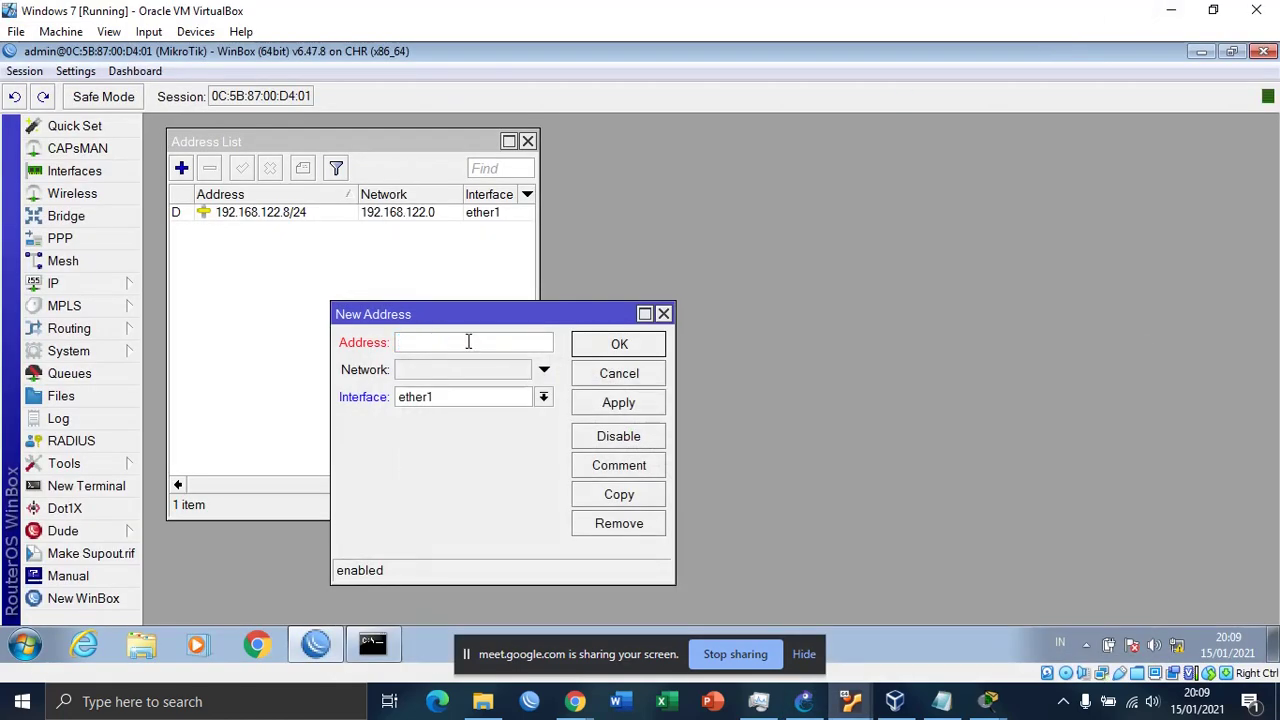
Assign address 192.168.10.1/24 to ether2 and save it
text(192.168.10.1)
drag(502, 320, 573, 228)
text(/24)
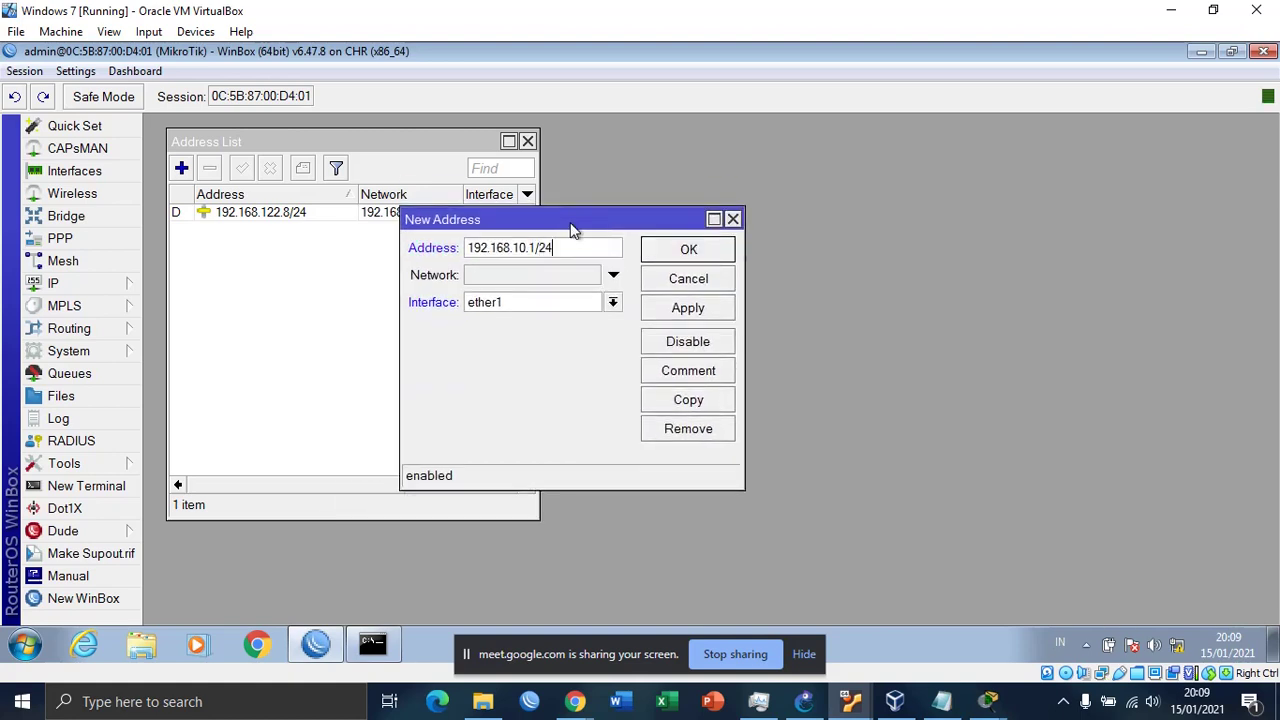
key(BackSpace)
key(BackSpace)
key(BackSpace)
click(527, 305)
click(510, 340)
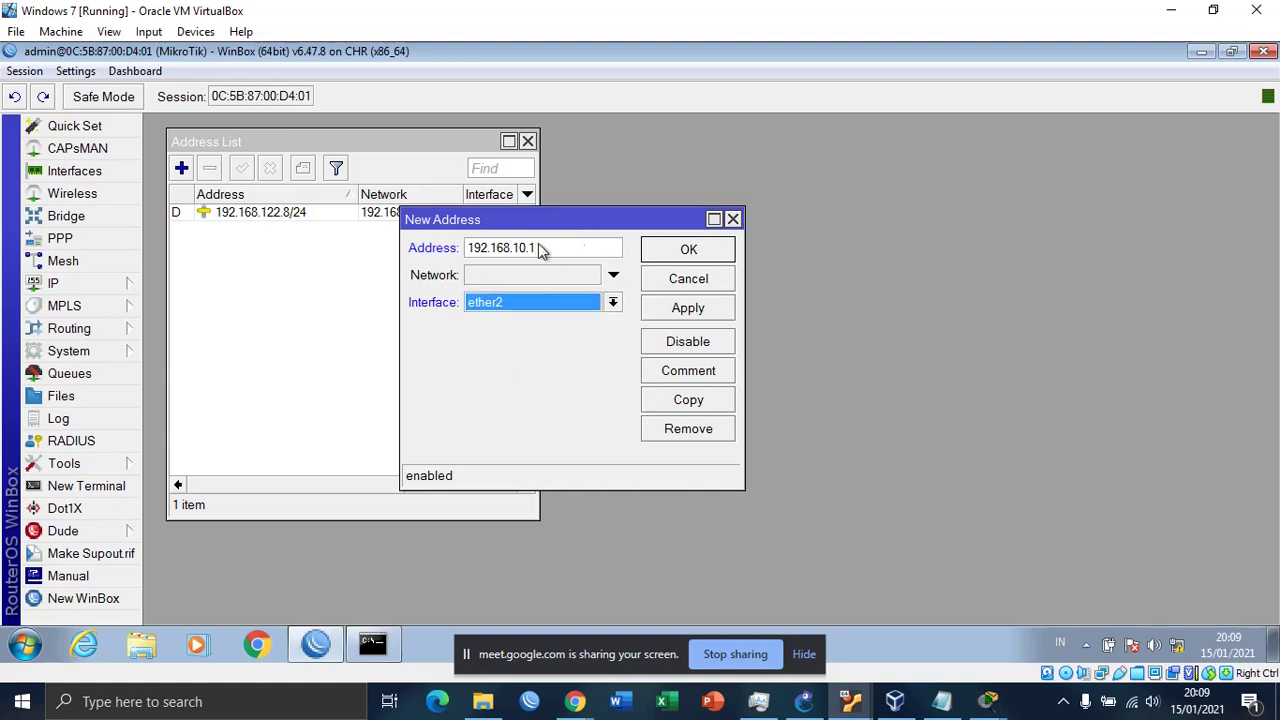
click(682, 312)
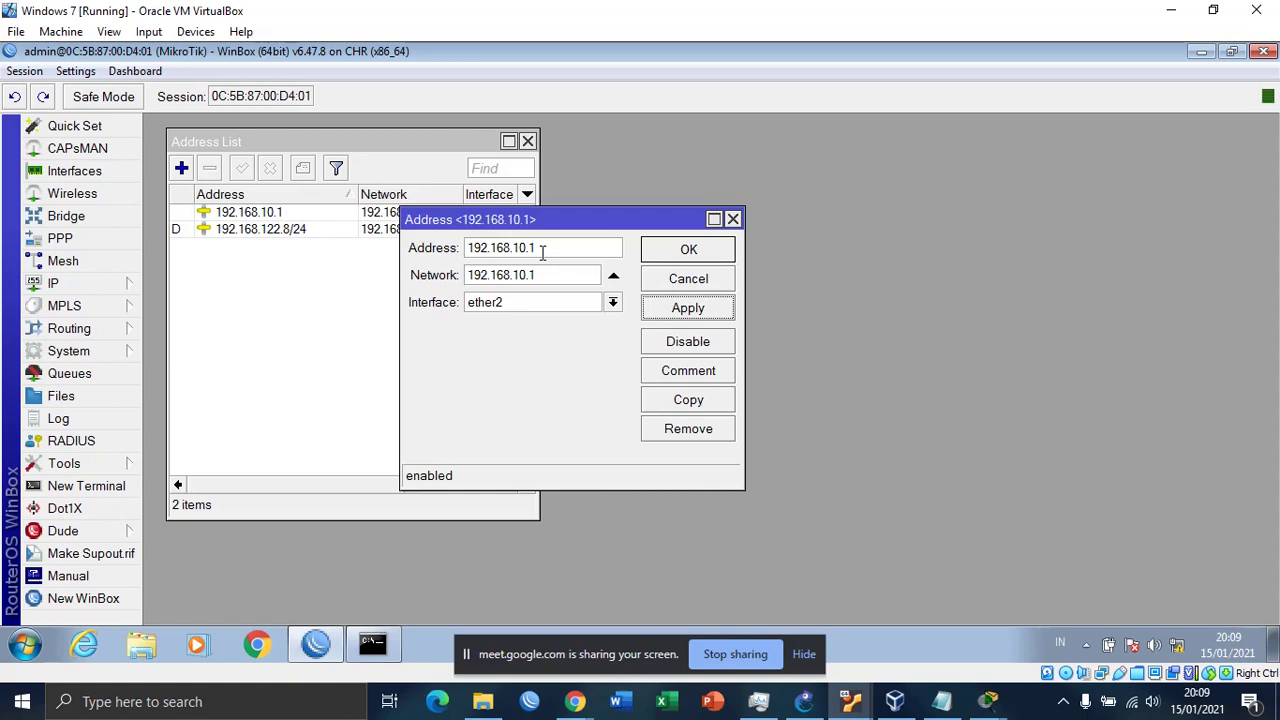
click(542, 250)
text(/24)
click(677, 311)
click(686, 249)
Comment the 192.168.10.1/24 address entry as 'IP USER'
click(256, 212)
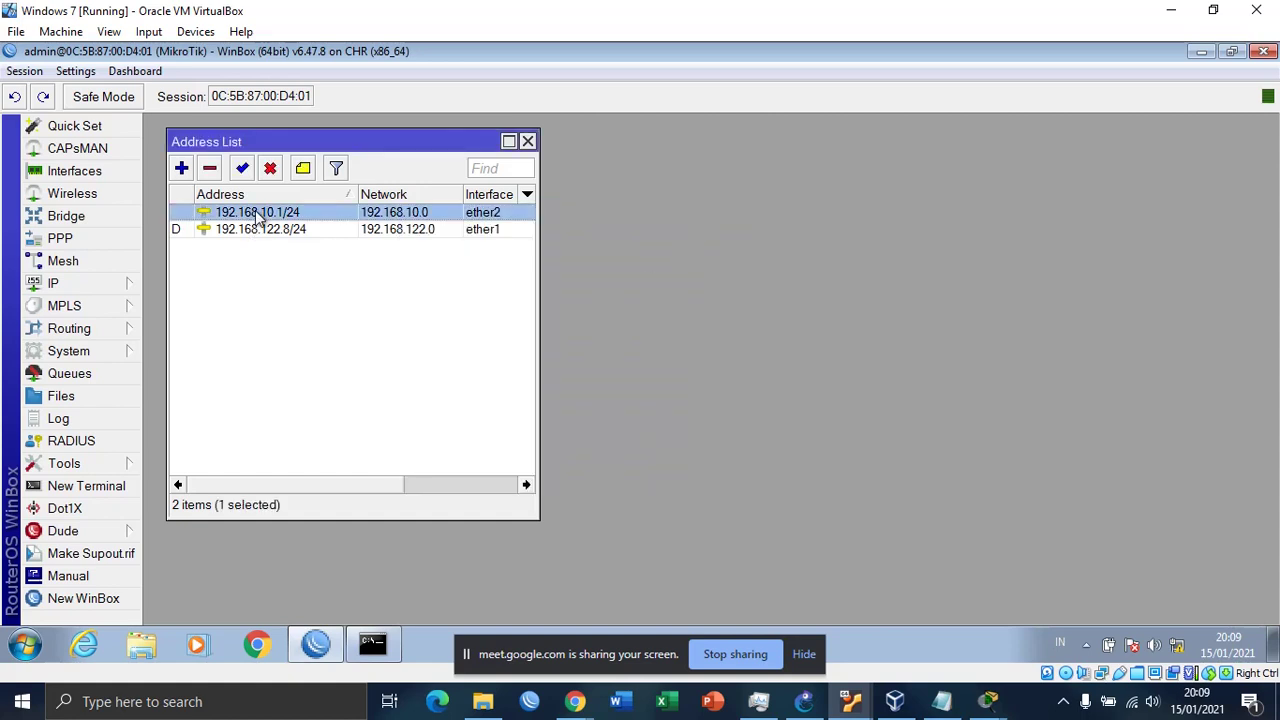
click(303, 168)
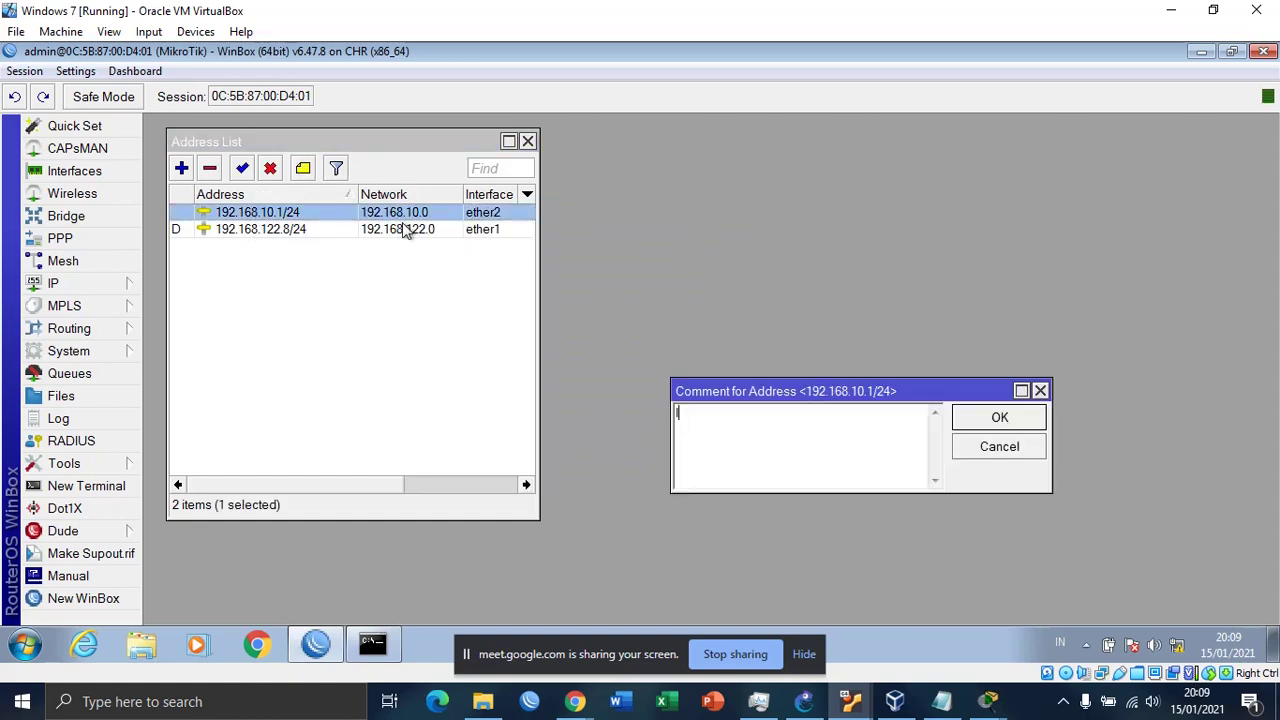
text(IP C+US)
key(BackSpace)
text(USER)
key(Return)
click(302, 250)
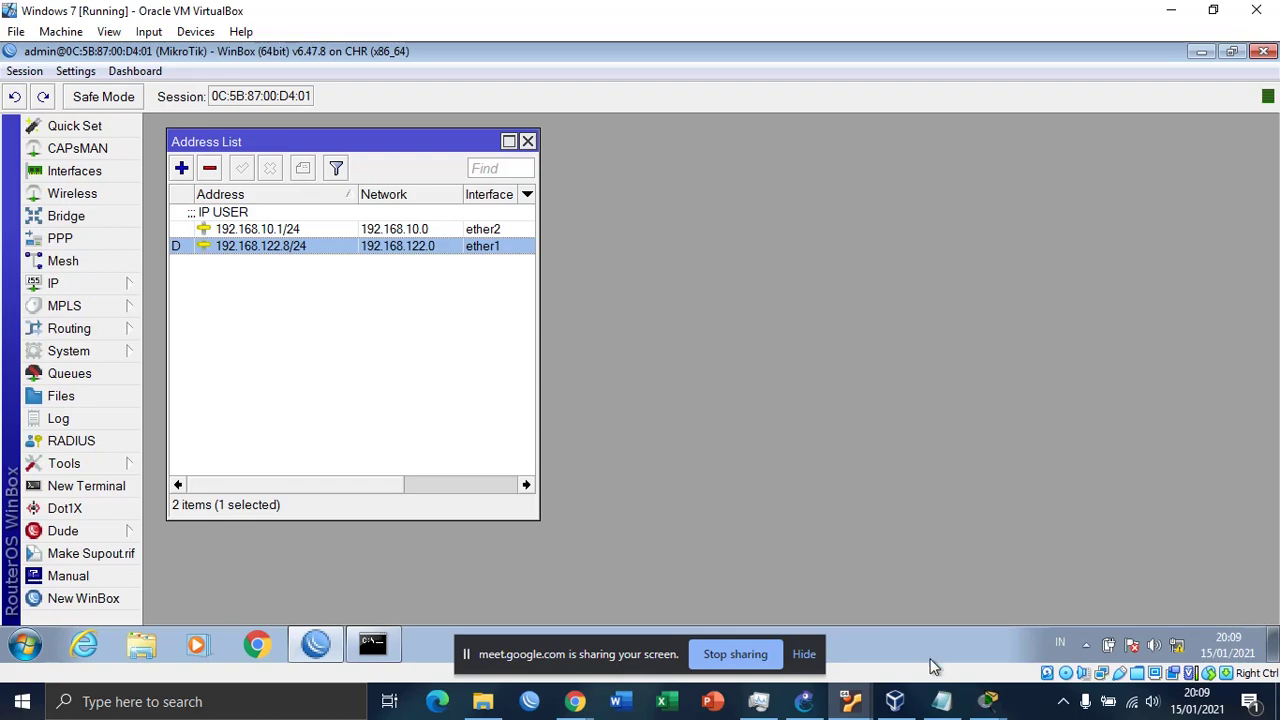
click(942, 702)
click(948, 704)
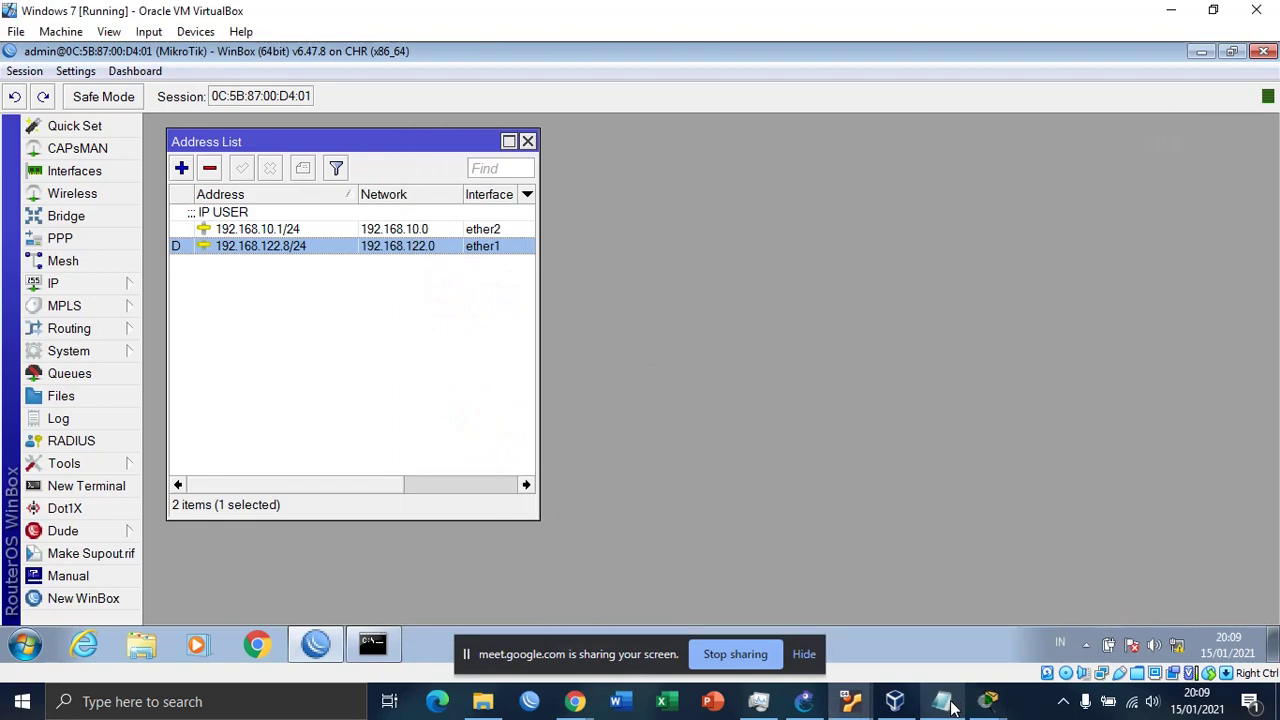
Open the IPv4 properties of the Local Area Connection
right_click(1178, 645)
click(1143, 625)
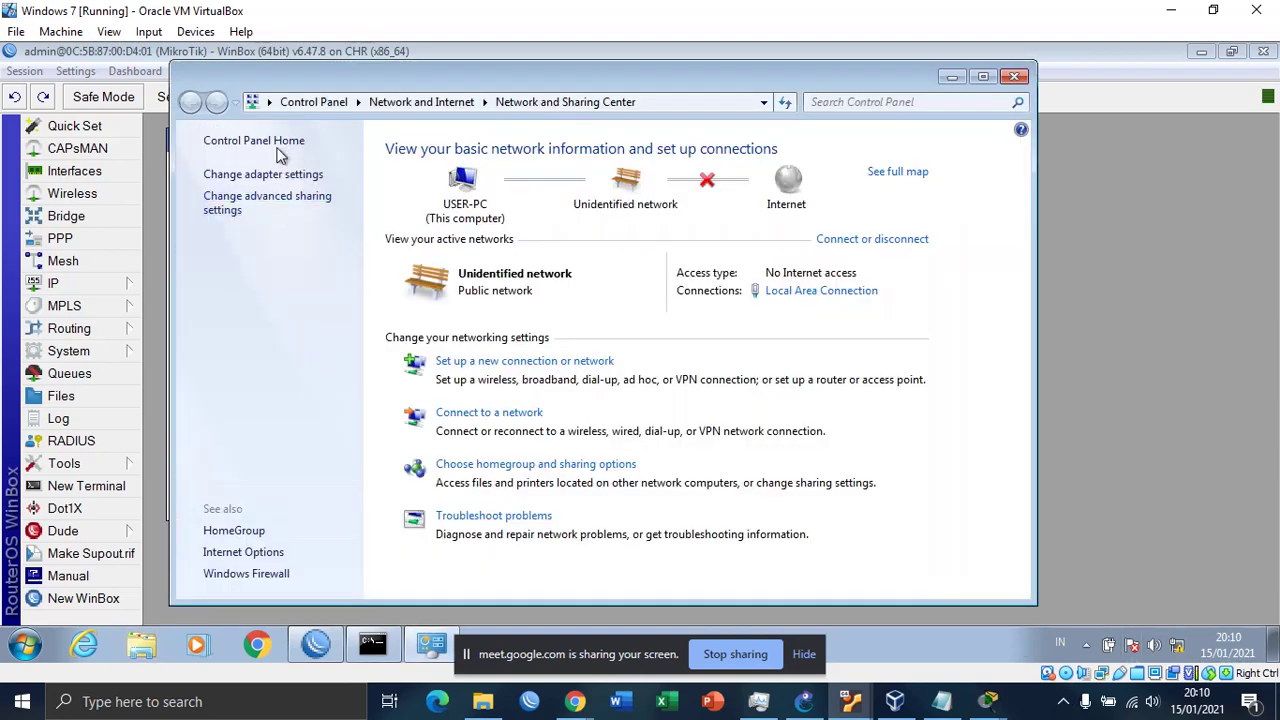
click(288, 176)
double_click(286, 177)
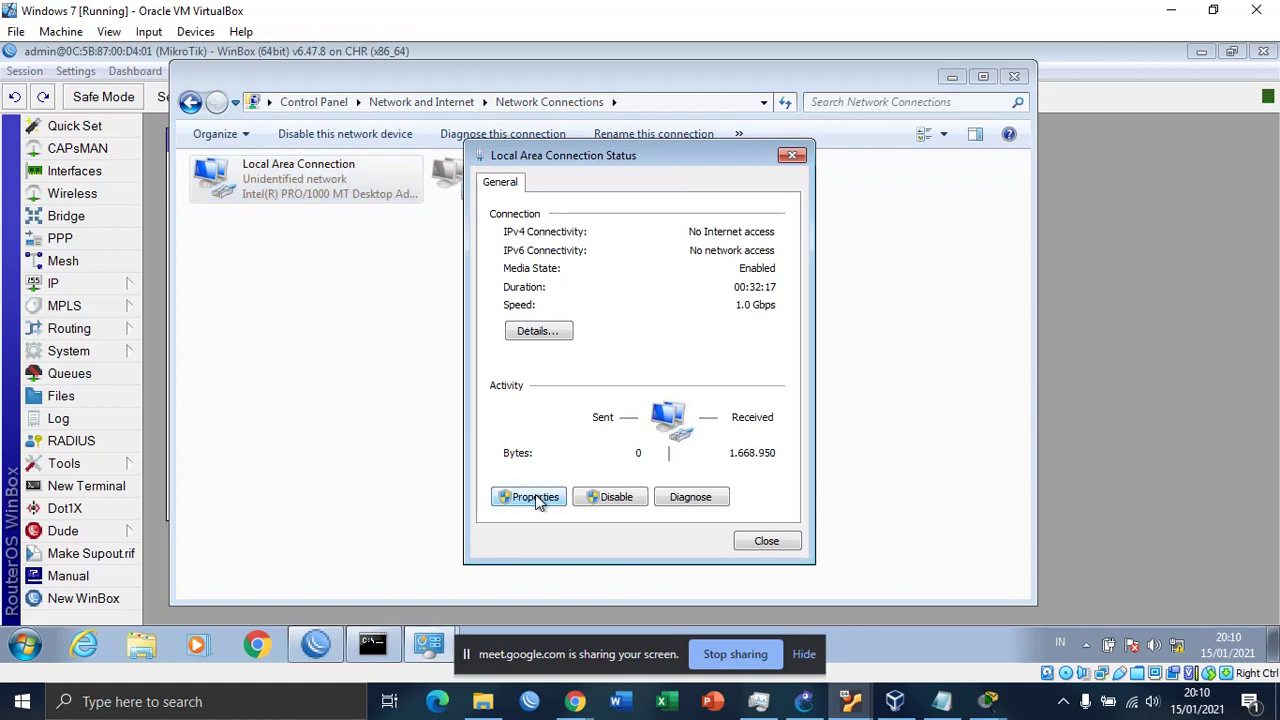
click(535, 497)
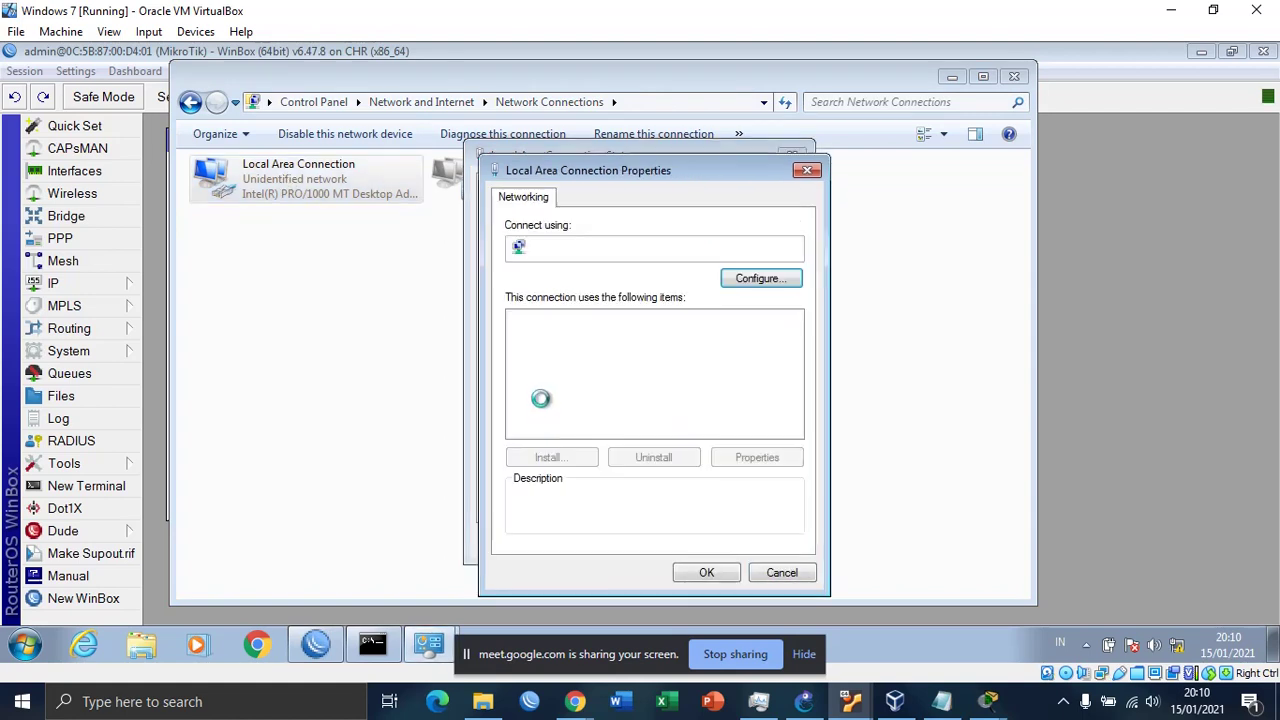
double_click(642, 397)
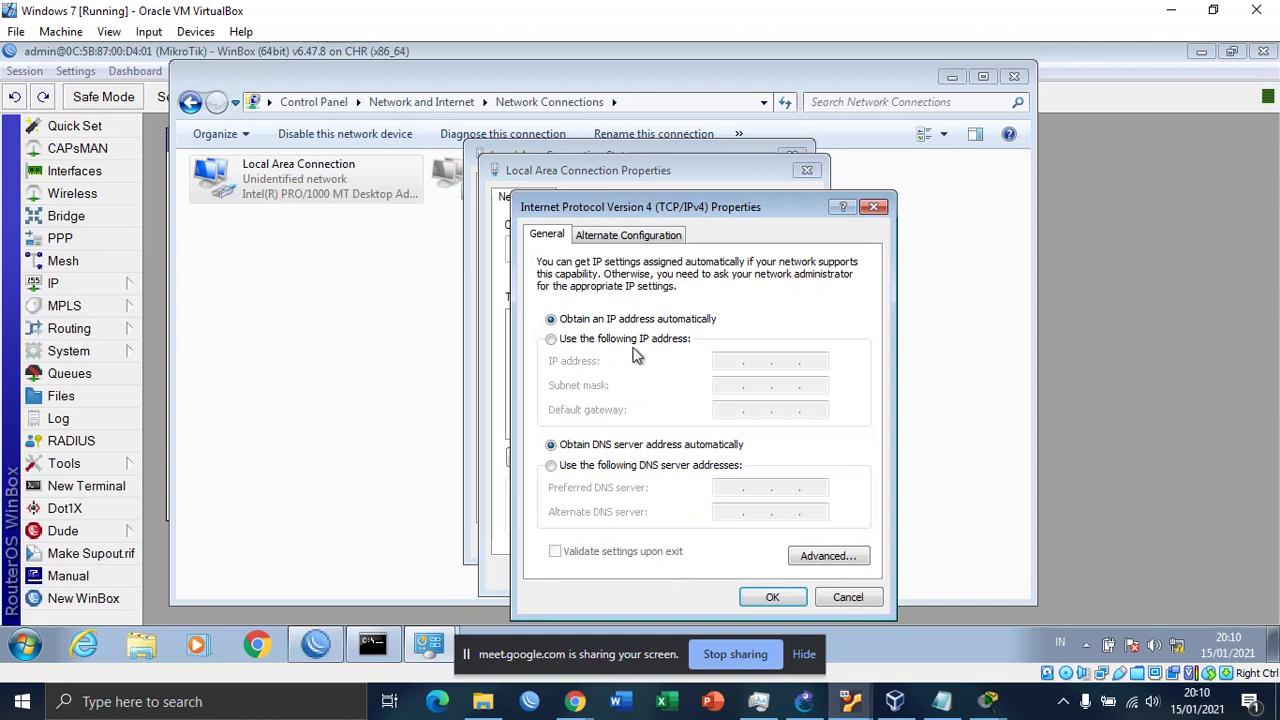
Set static IP 192.168.10.2, mask 255.255.255.0, gateway 192.168.10.1, and confirm
click(632, 340)
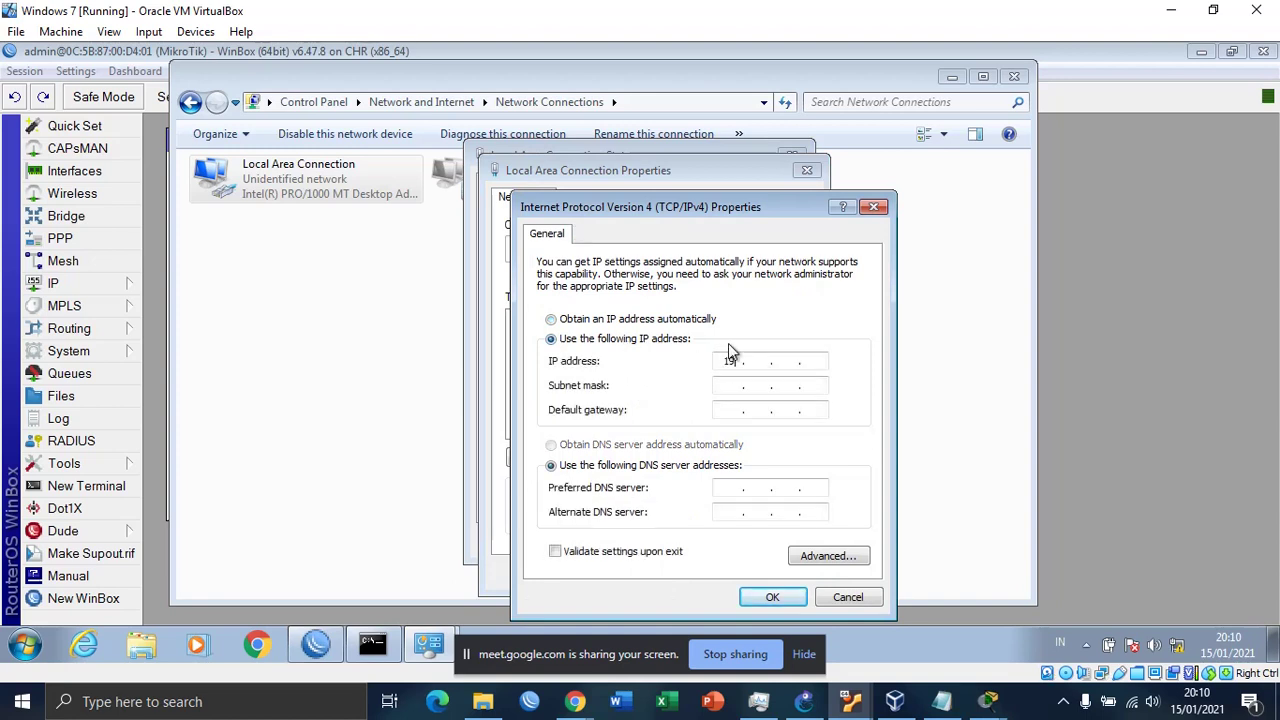
text(192 . 168 . 10 . 2)
key(Tab)
key(Tab)
text(192 . )
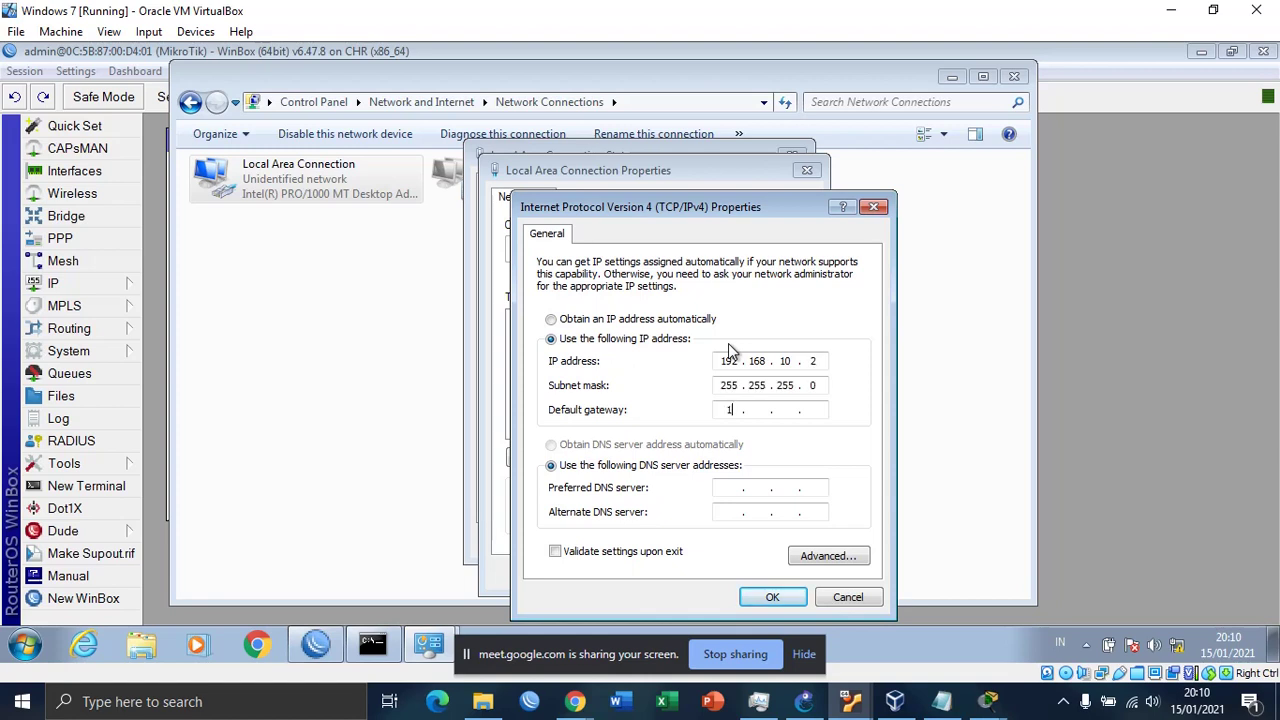
text(168 . 10 . 1)
click(772, 597)
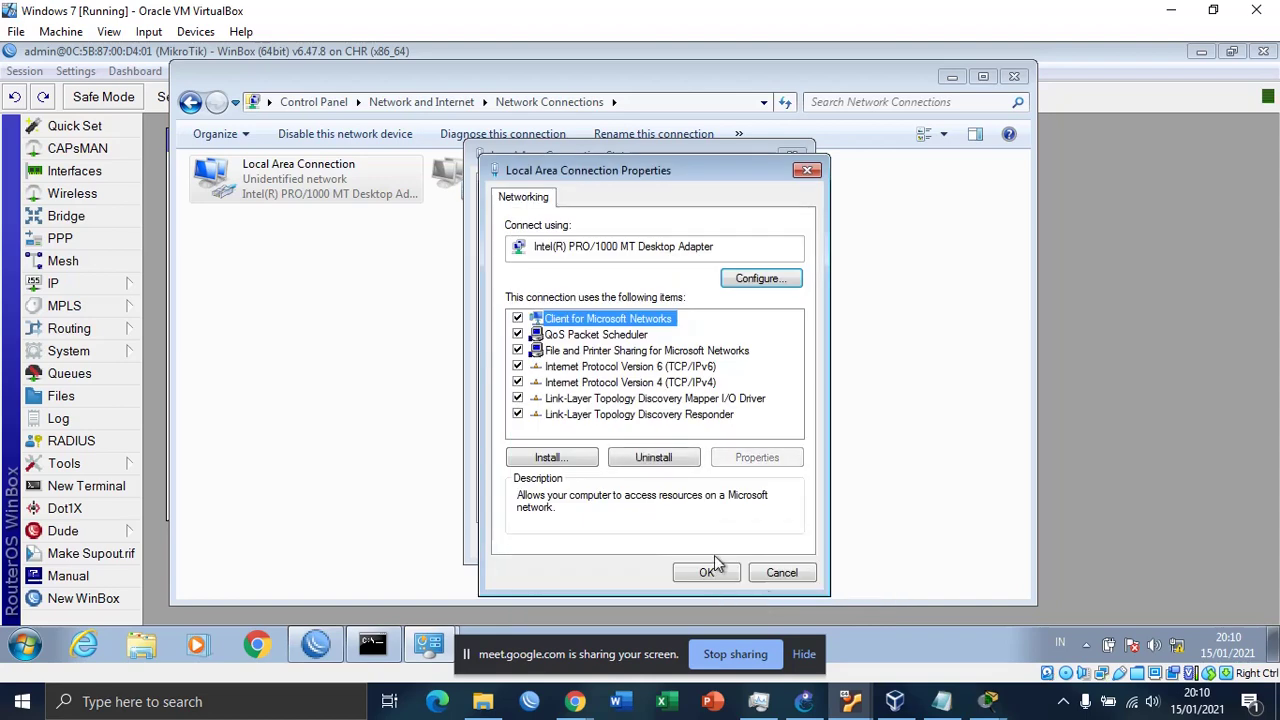
click(726, 578)
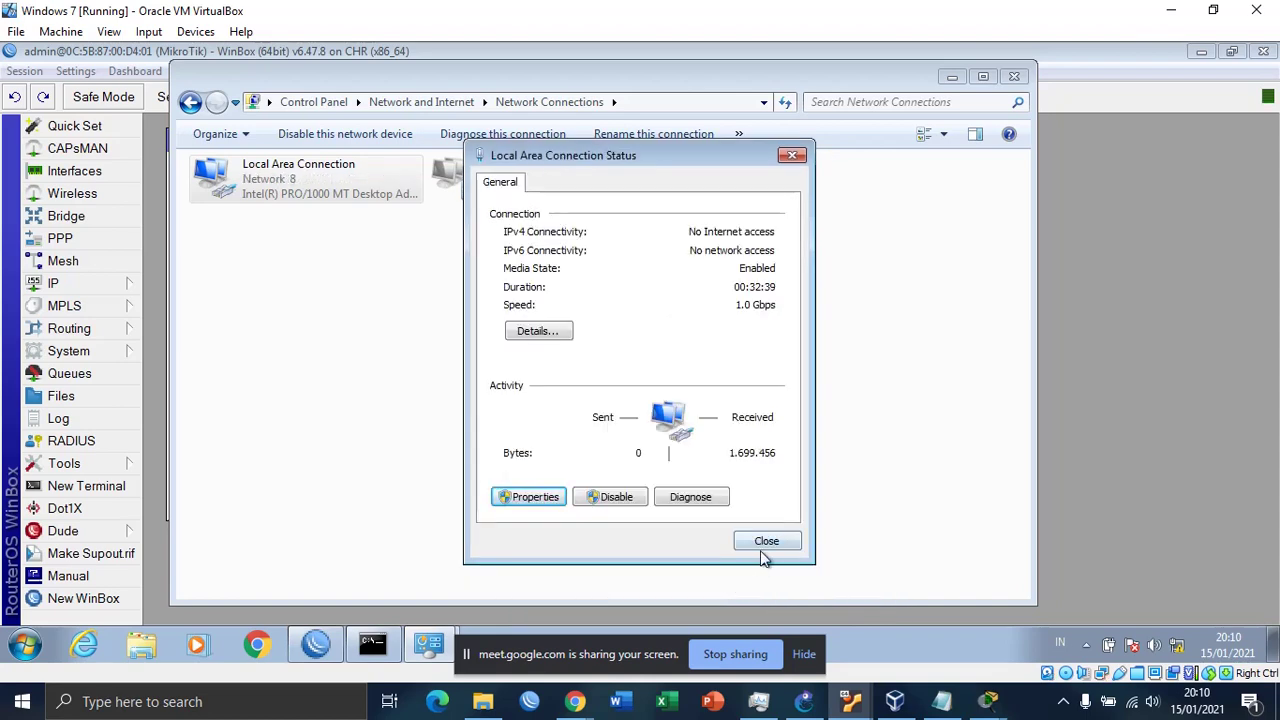
click(762, 543)
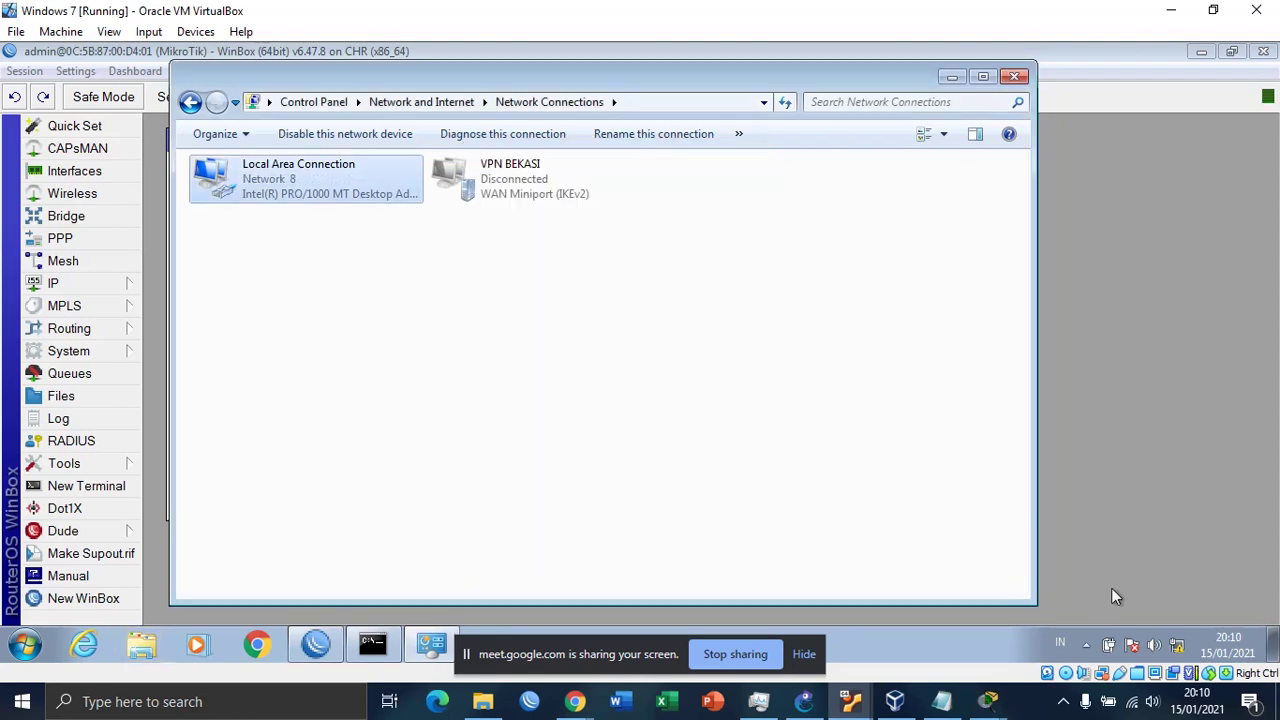
Ping 8.8.8.8 and google.com with 4/4 replies each, then minimize cmd
click(387, 630)
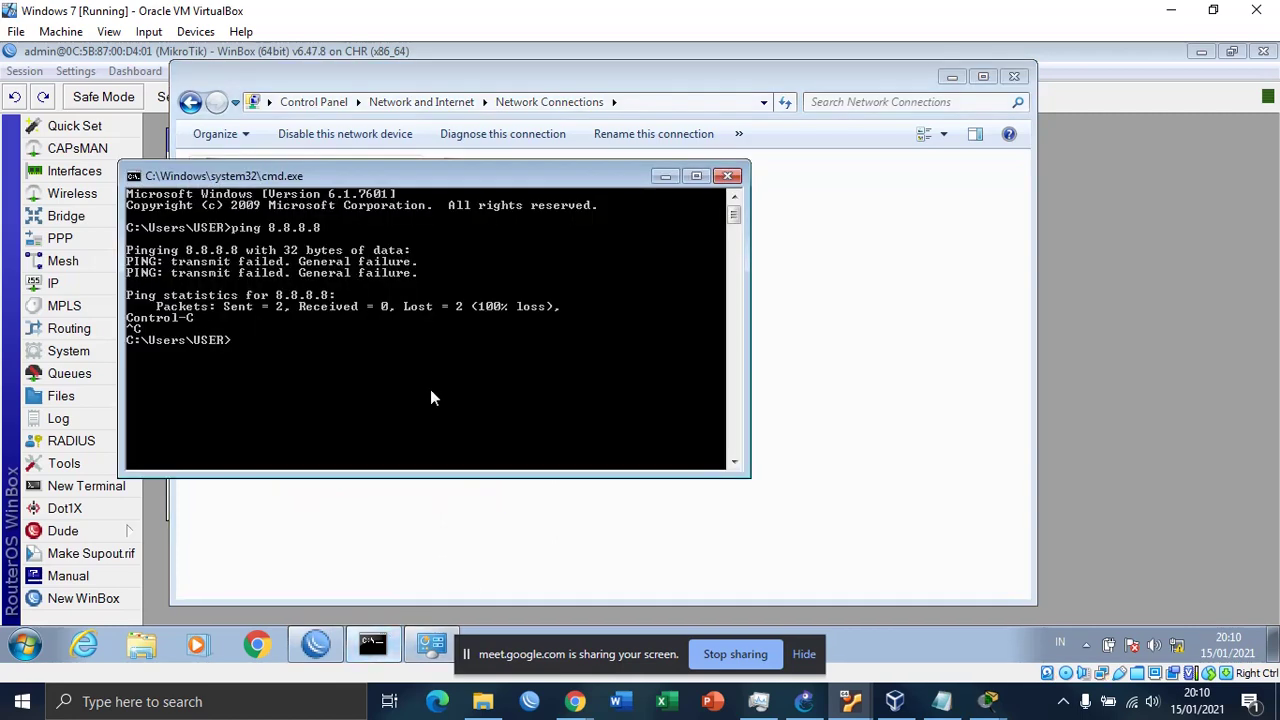
key(Up)
key(Return)
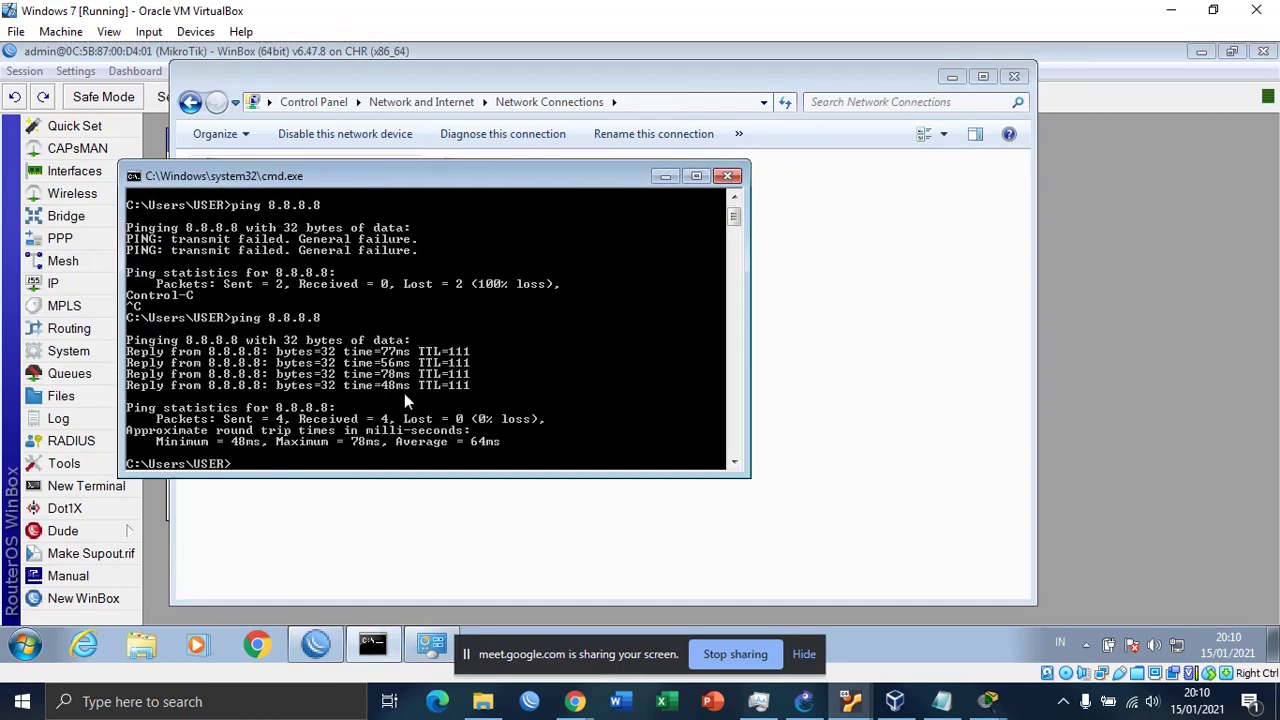
text(ping google.com)
key(Return)
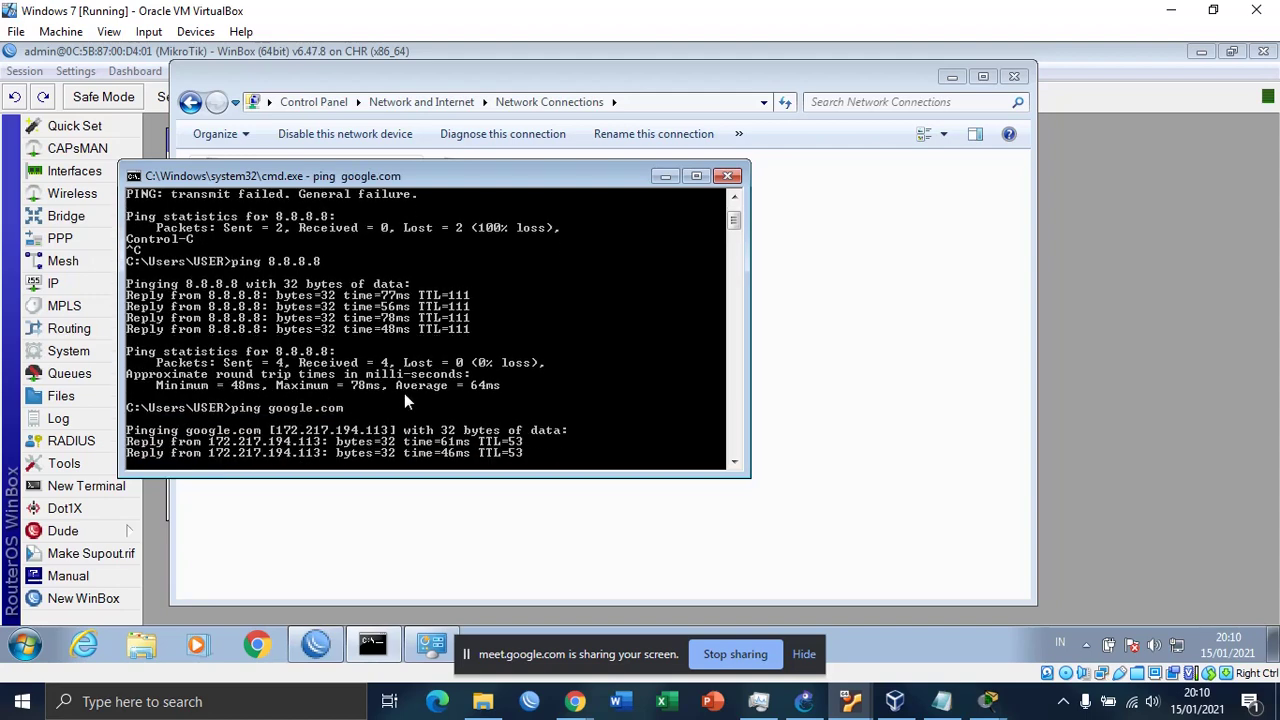
key(Return)
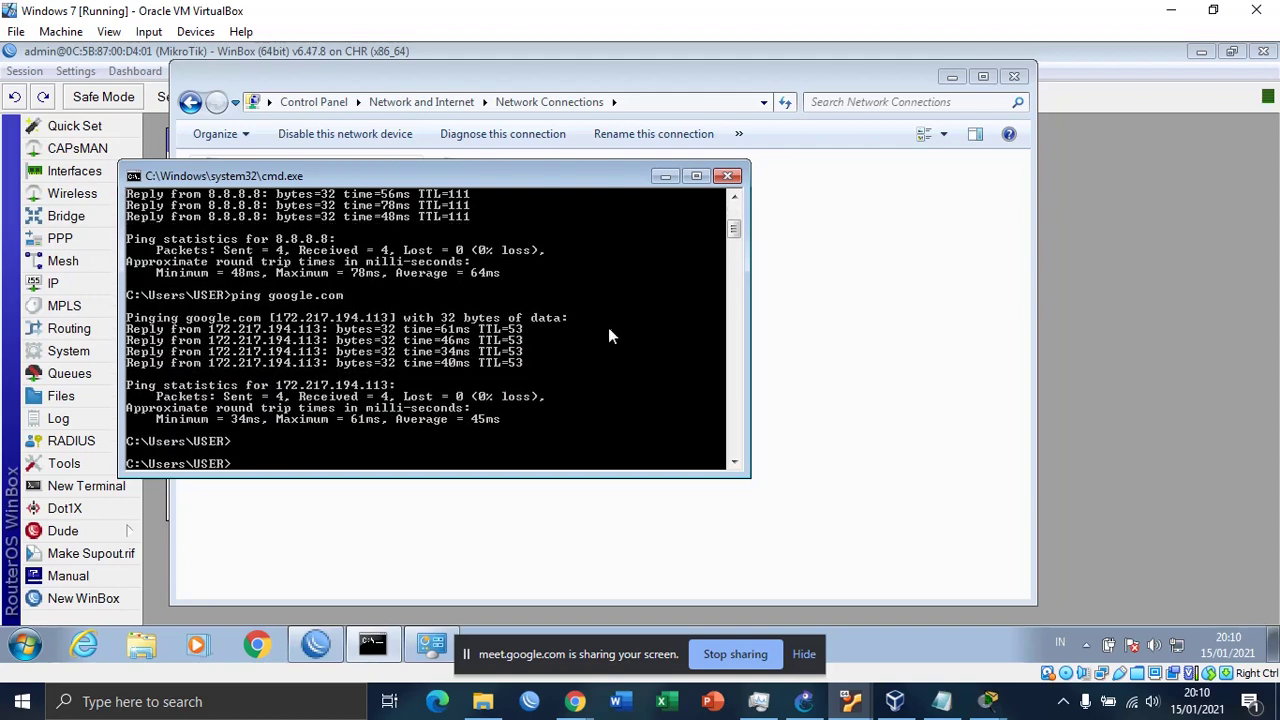
click(665, 177)
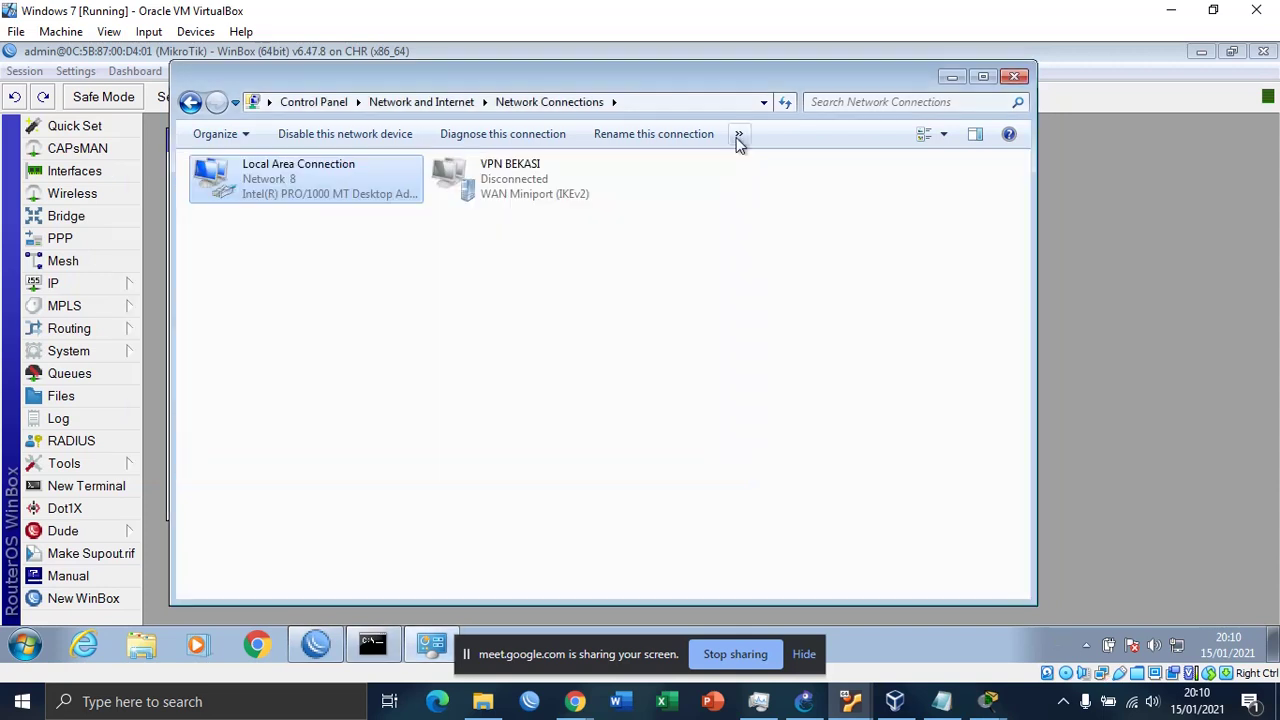
Show the IP > DHCP Client list and select ether1, bound to 192.168.122.8/24
click(951, 78)
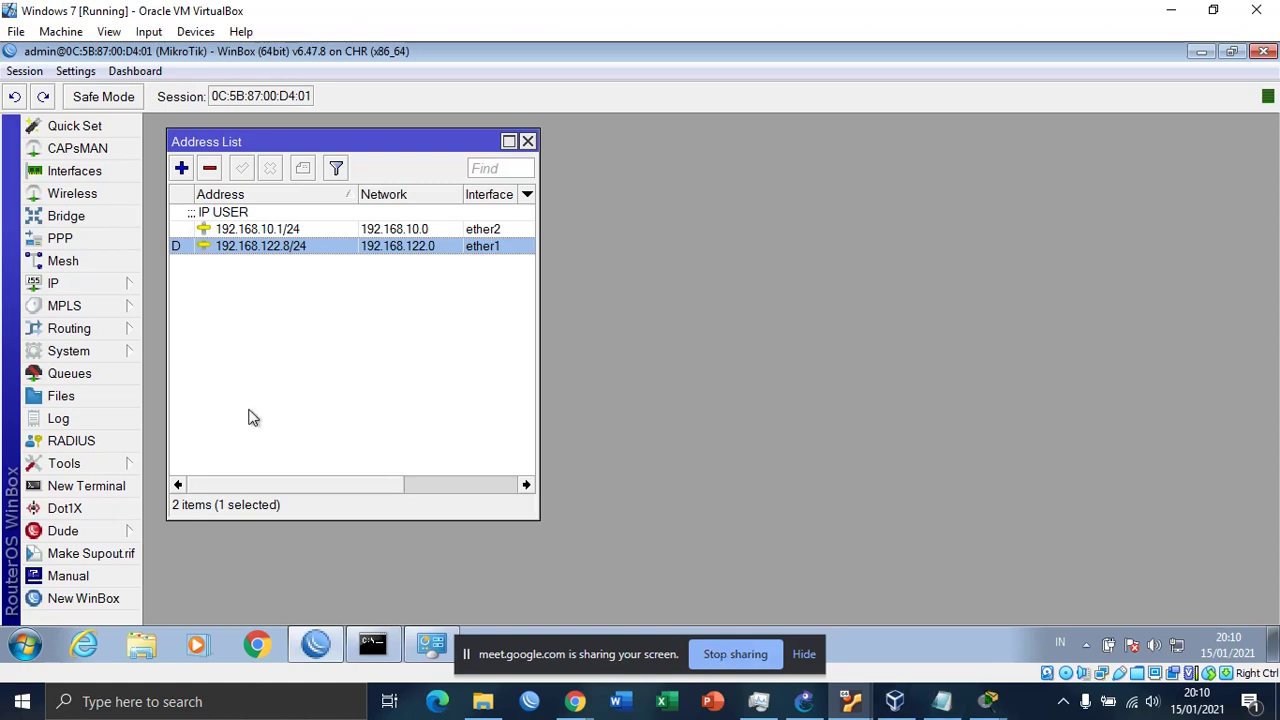
click(93, 286)
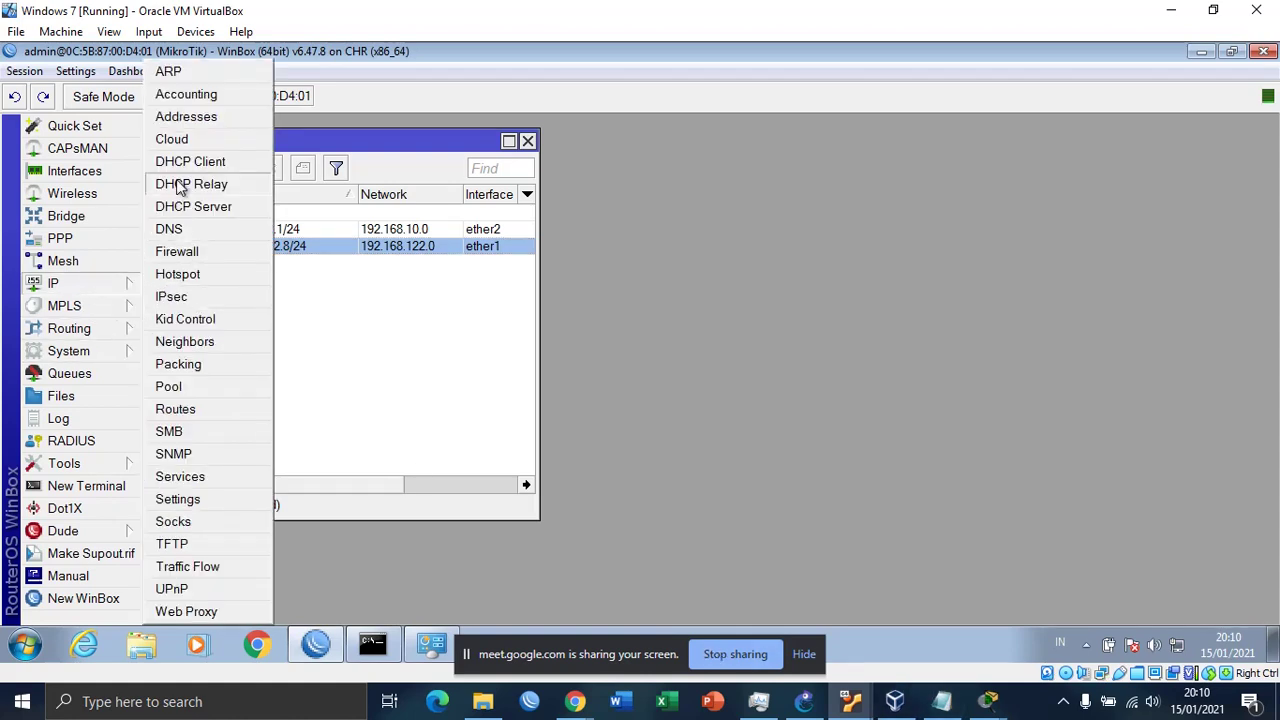
click(221, 170)
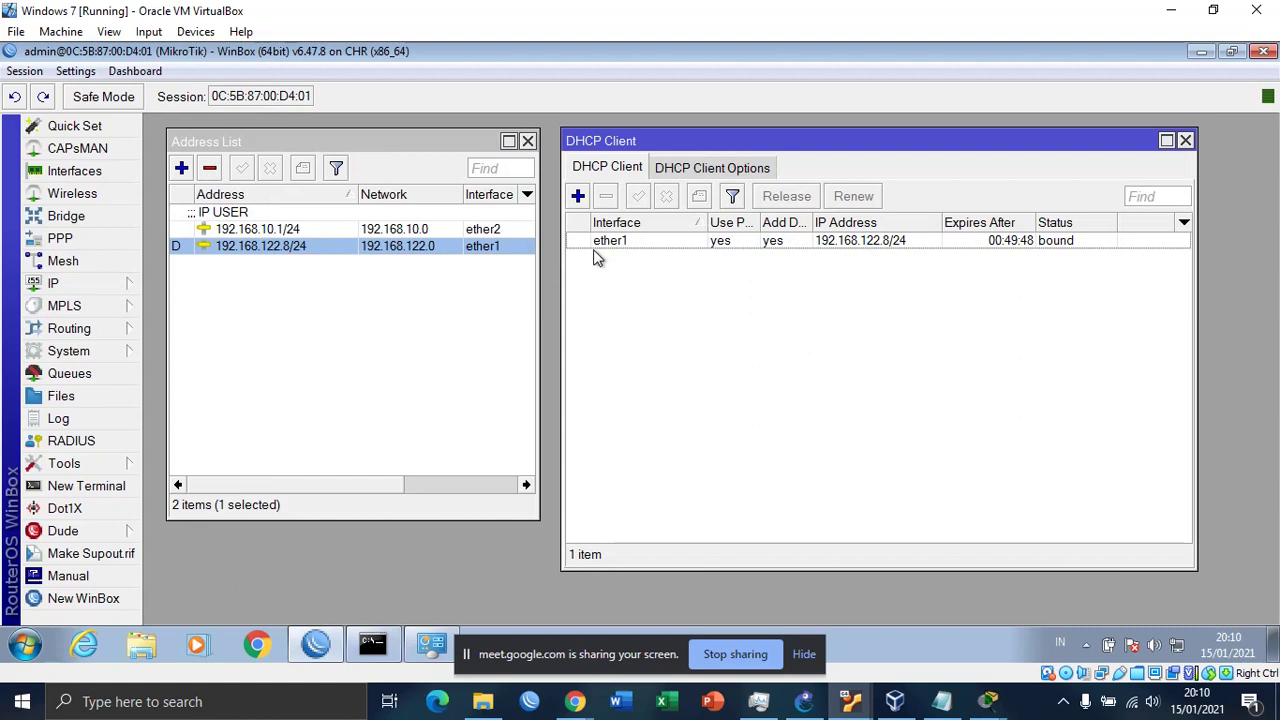
click(735, 248)
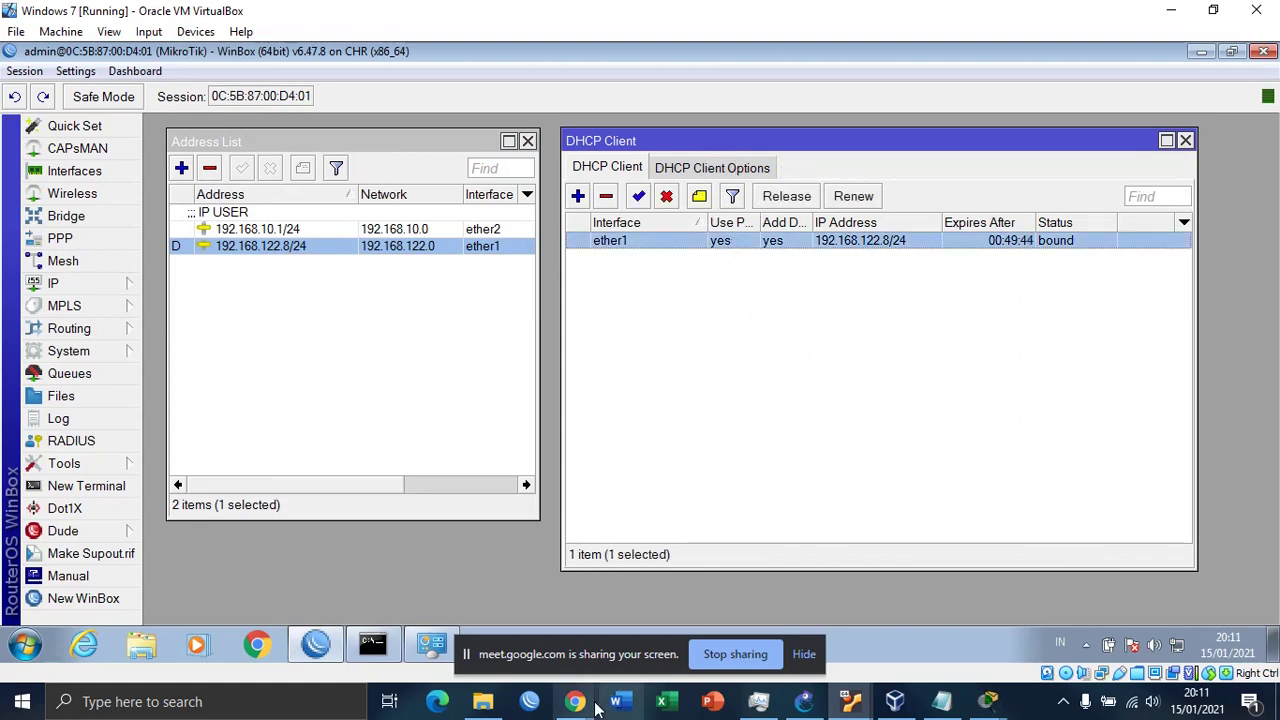
Switch to the Chrome window with the Google Meet call
mouse_move(586, 697)
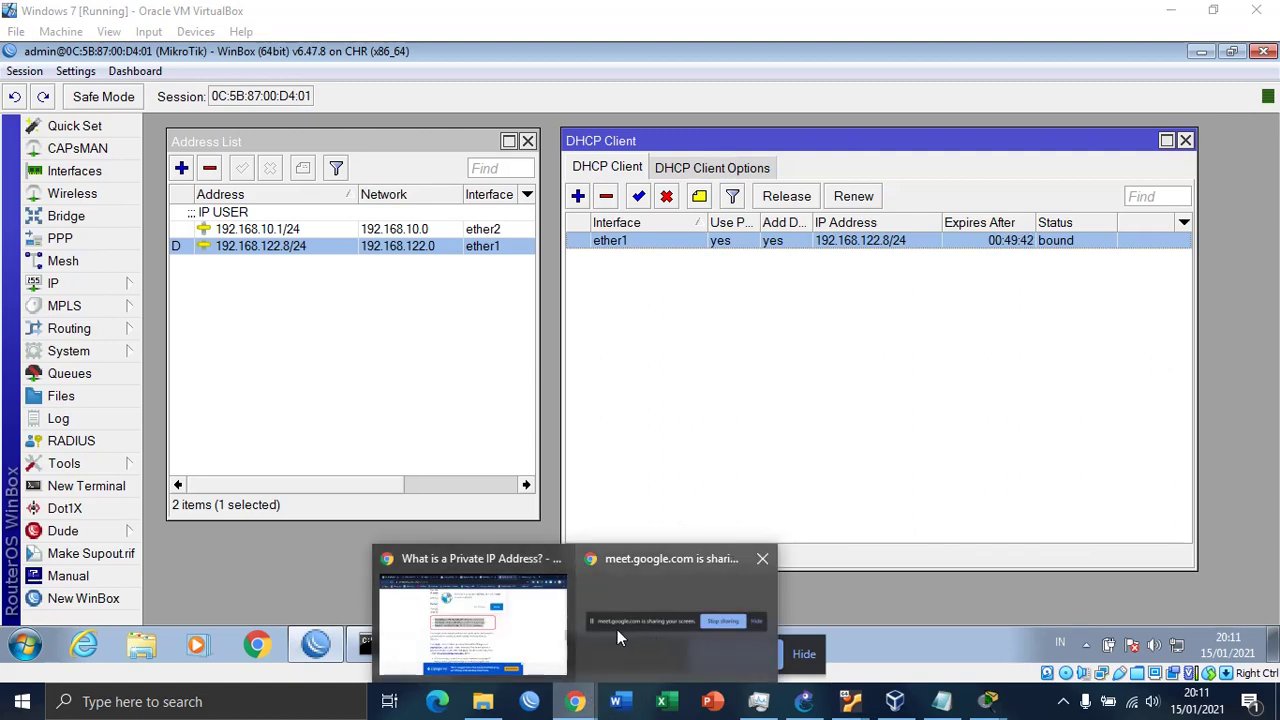
click(505, 620)
click(330, 12)
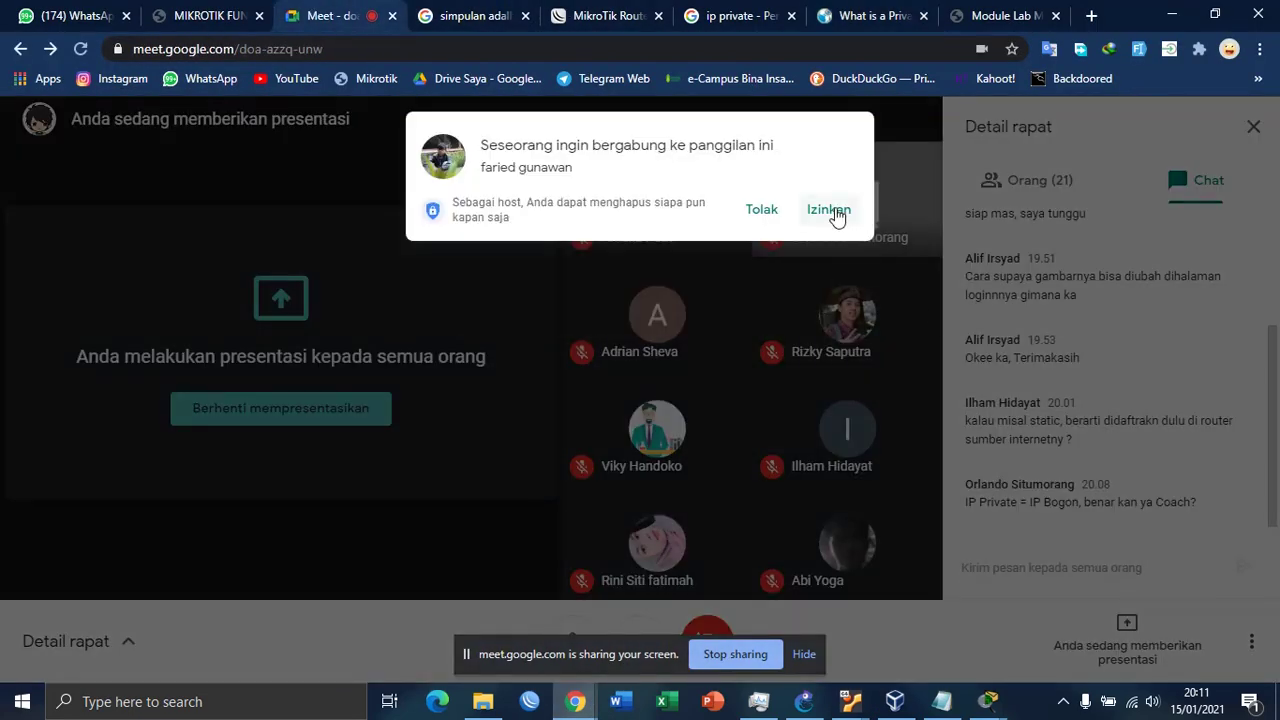
Admit the waiting participant, select the private-IP chat question, then return to the Windows 7 VM
click(834, 212)
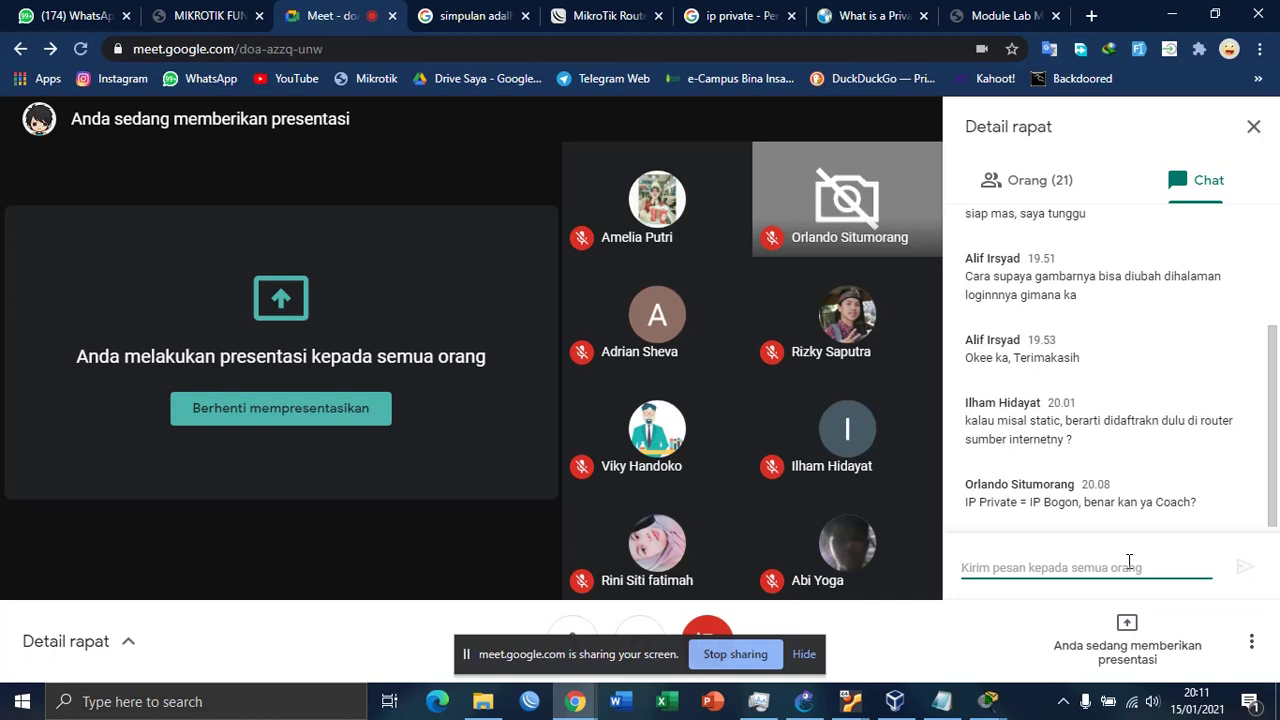
drag(1203, 503, 958, 517)
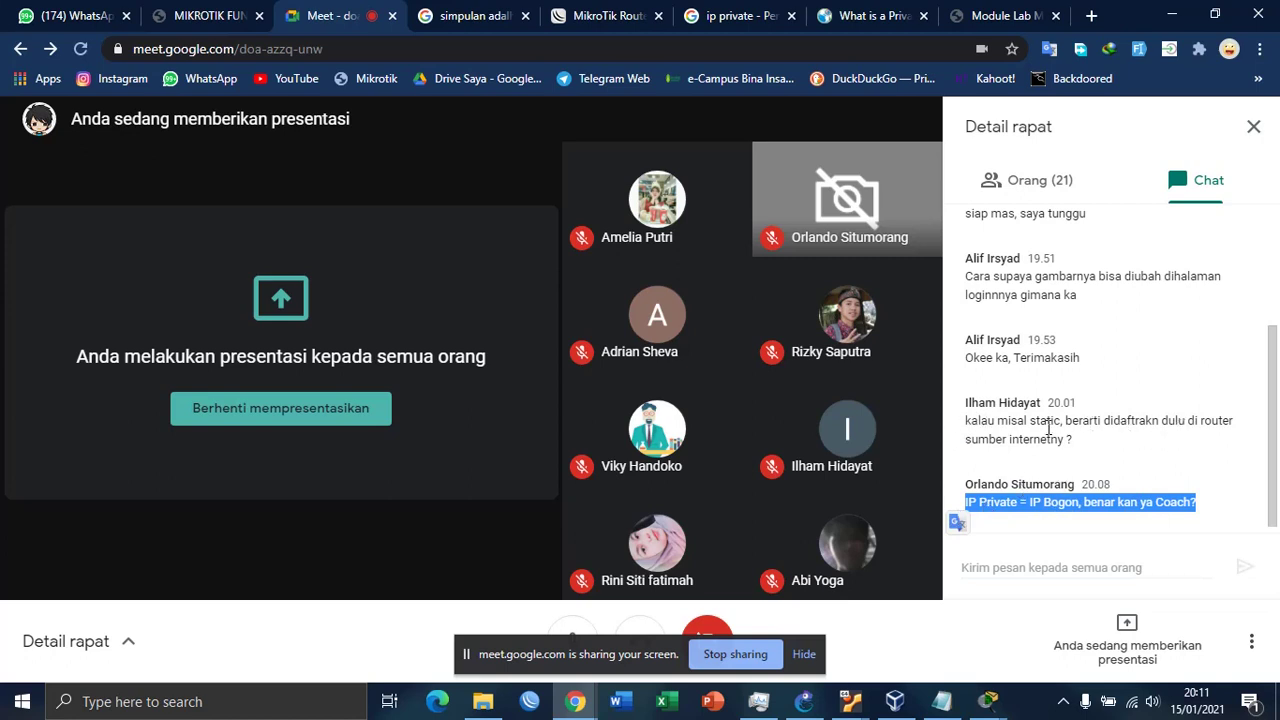
click(958, 700)
click(945, 701)
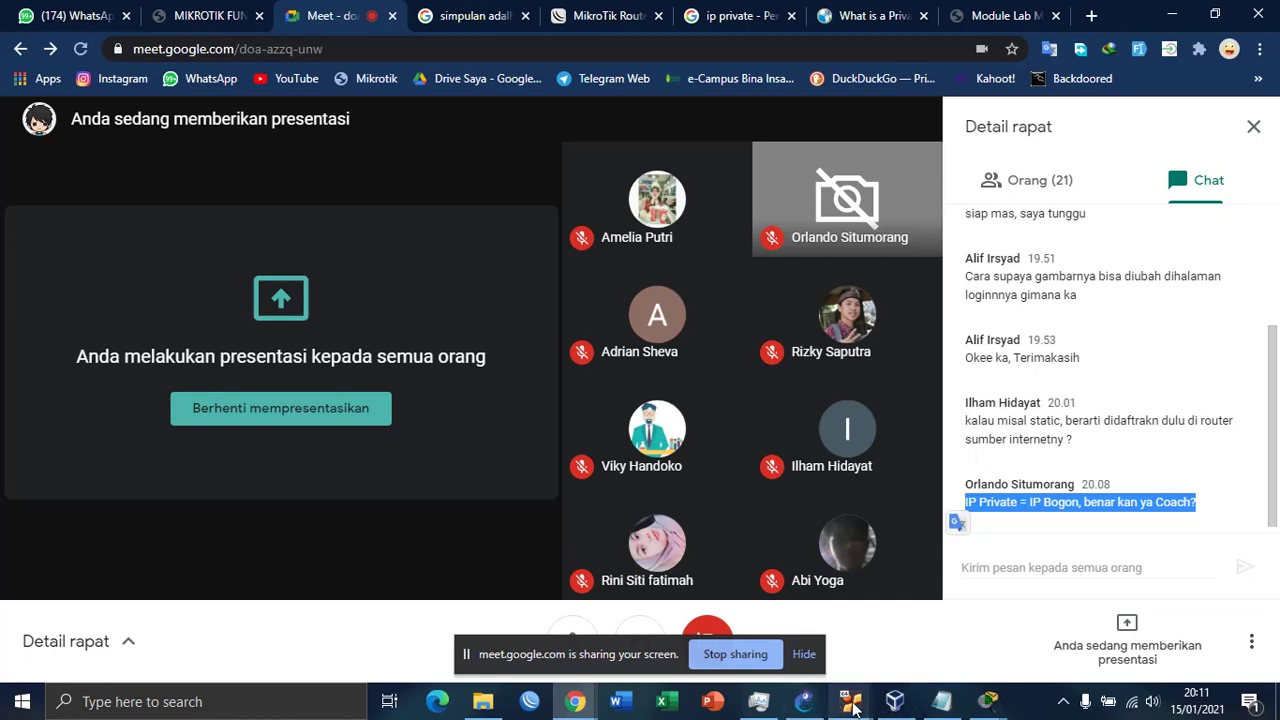
mouse_move(856, 700)
click(919, 668)
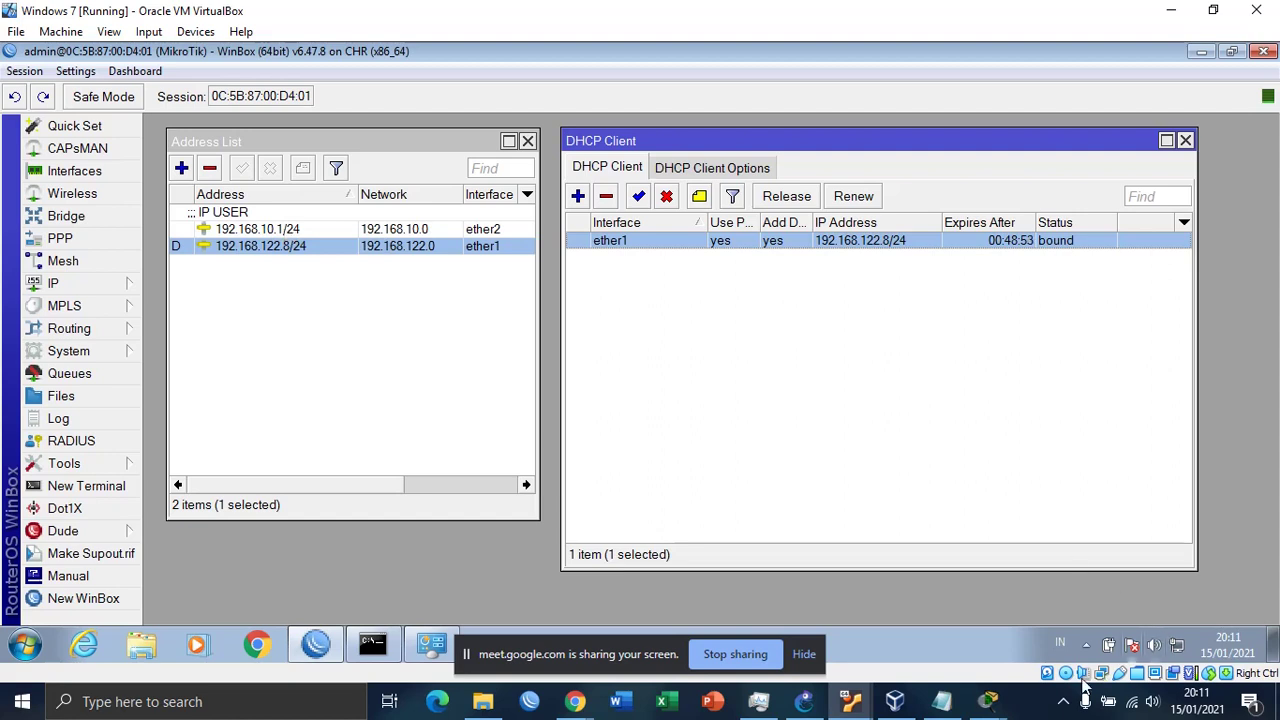
Clear the DHCP client selection in WinBox, then bring the Google Meet call in Chrome forward
click(1062, 702)
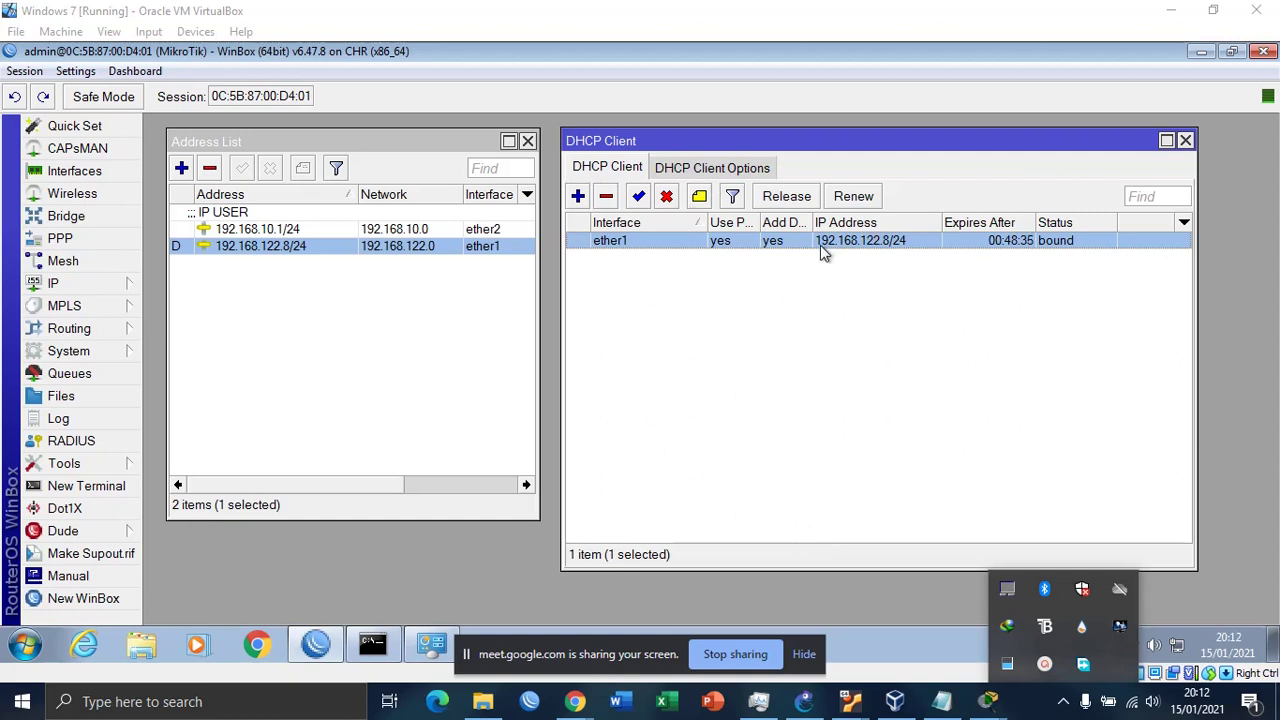
mouse_move(820, 245)
click(925, 495)
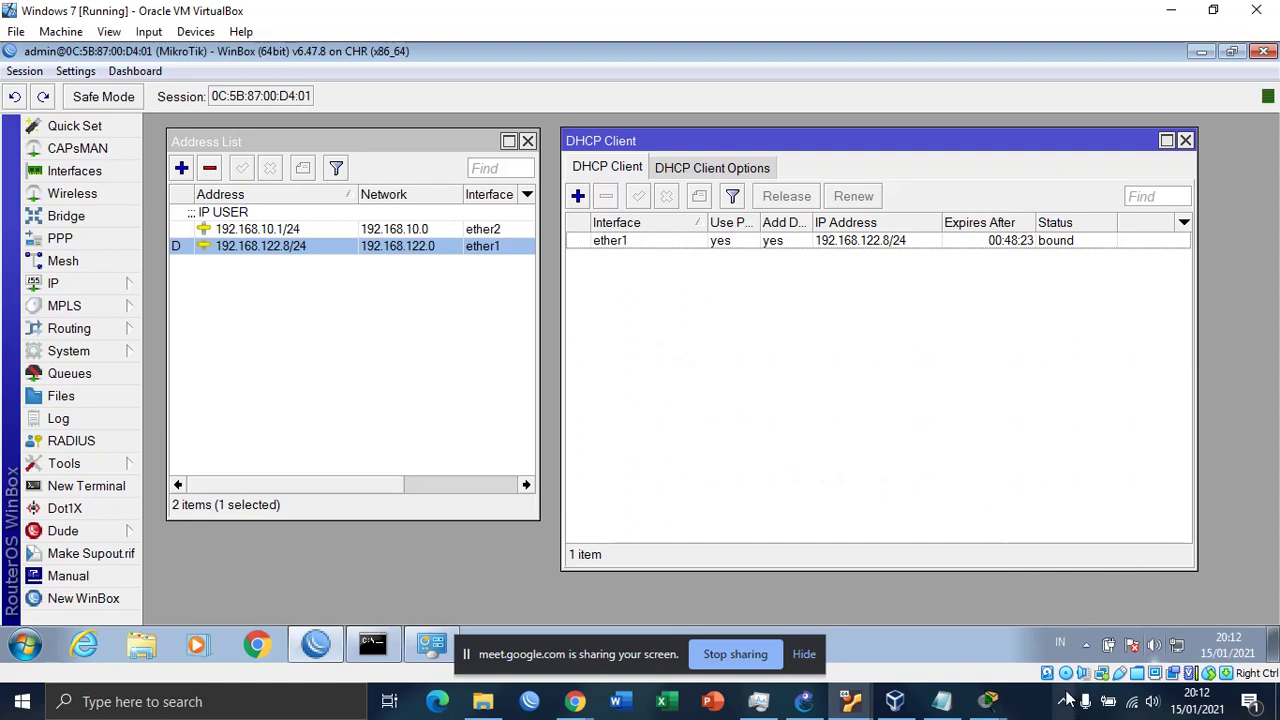
click(592, 700)
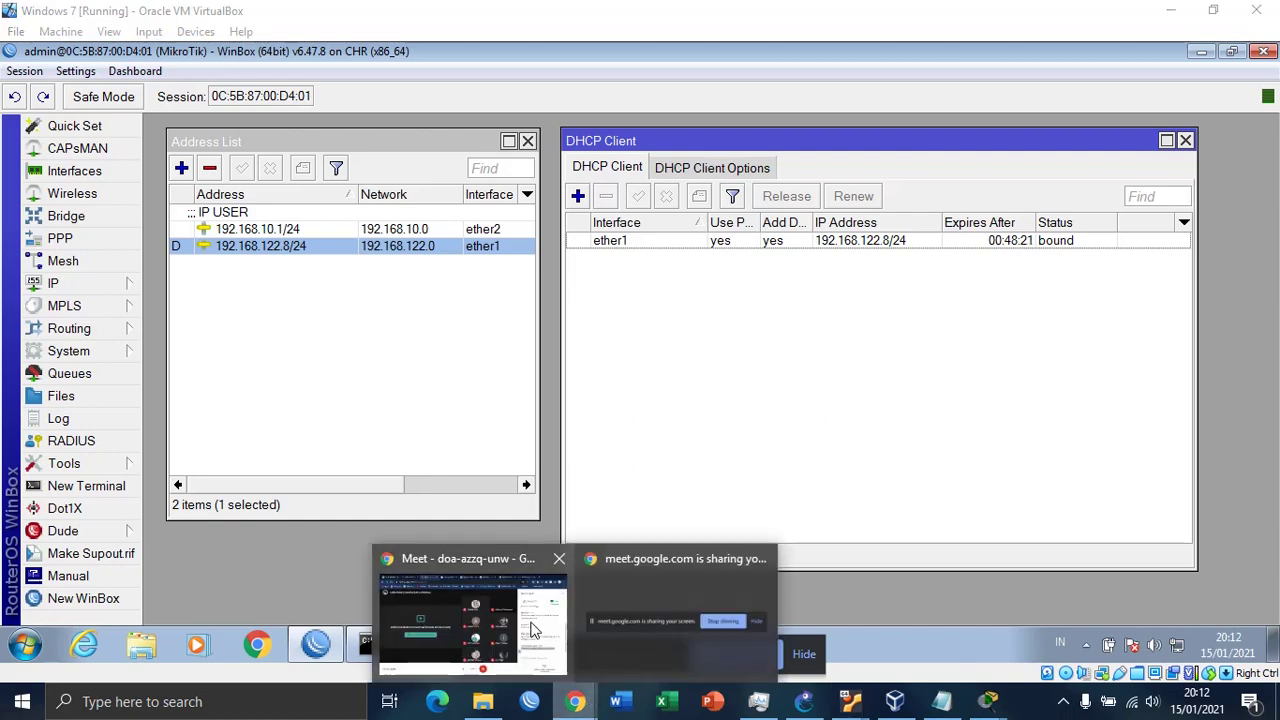
click(460, 610)
Close the 'What is a Private…' and 'ip private' tabs and switch to the Module Lab PDF
click(1042, 566)
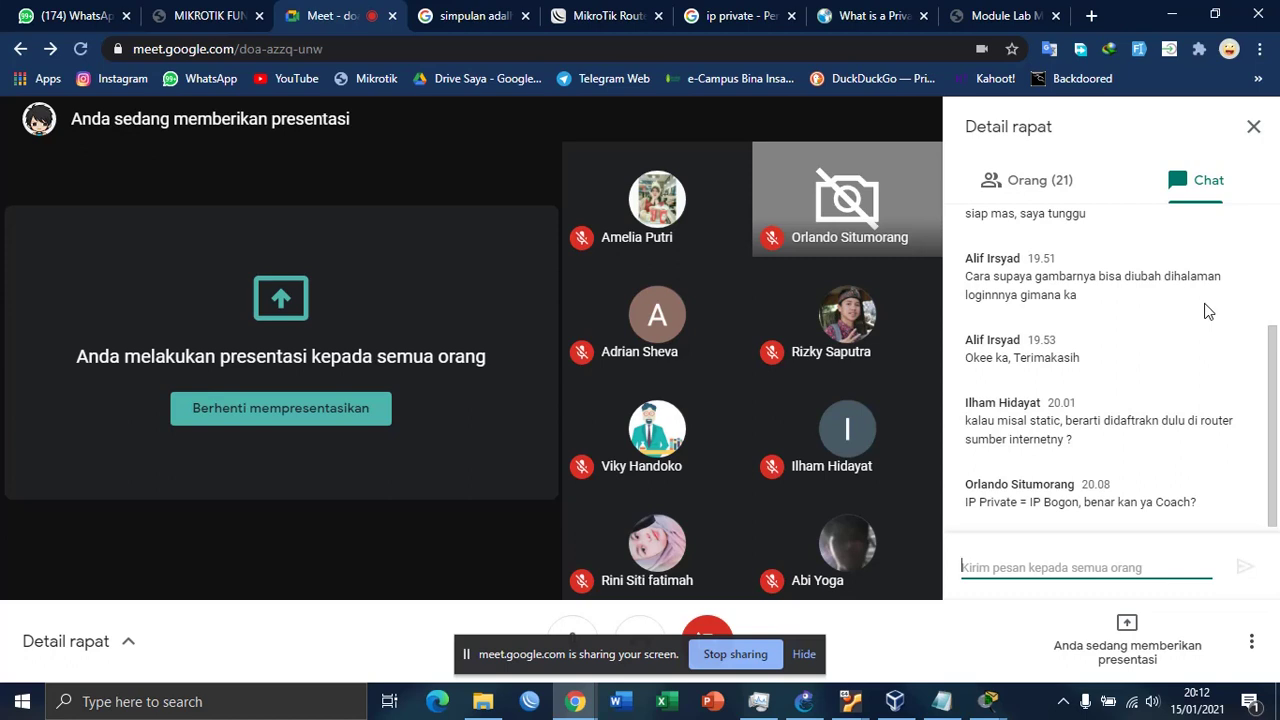
click(923, 16)
click(791, 16)
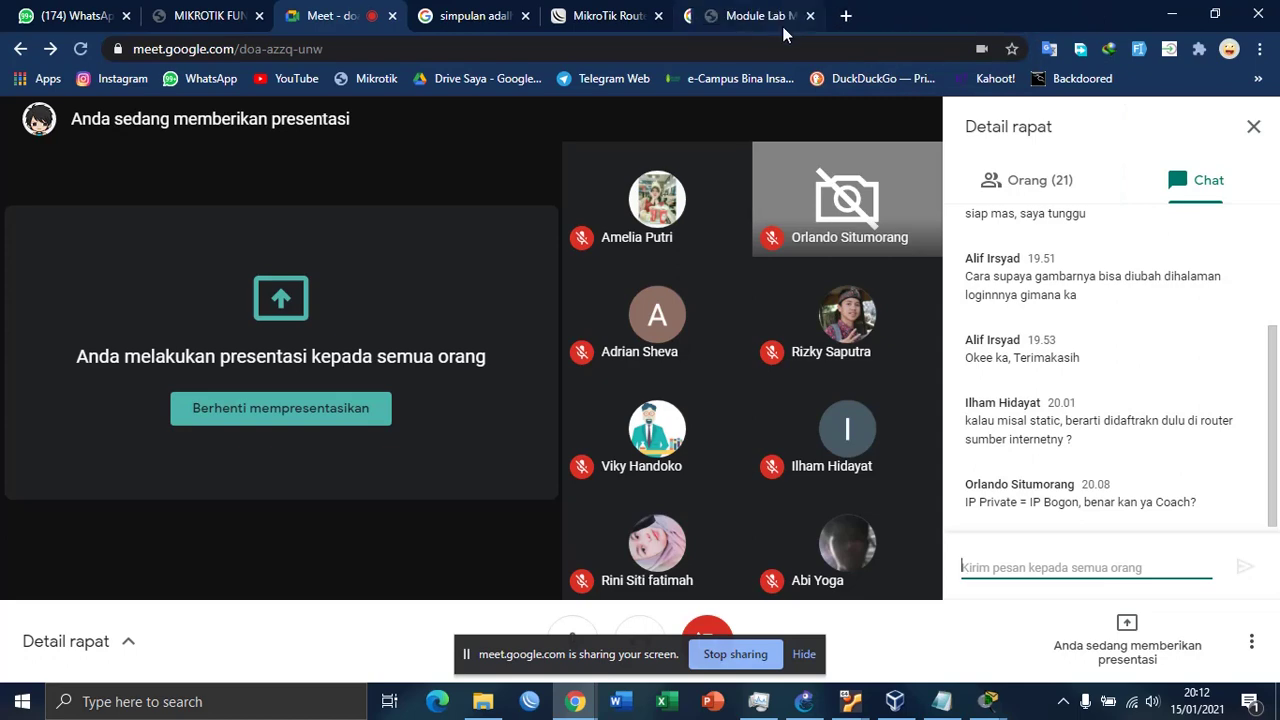
click(735, 12)
Scroll the lab module PDF to page 2/16, 'Setting Router Gateway', comparing Static and Dynamic setups
scroll(770, 290, up, 10)
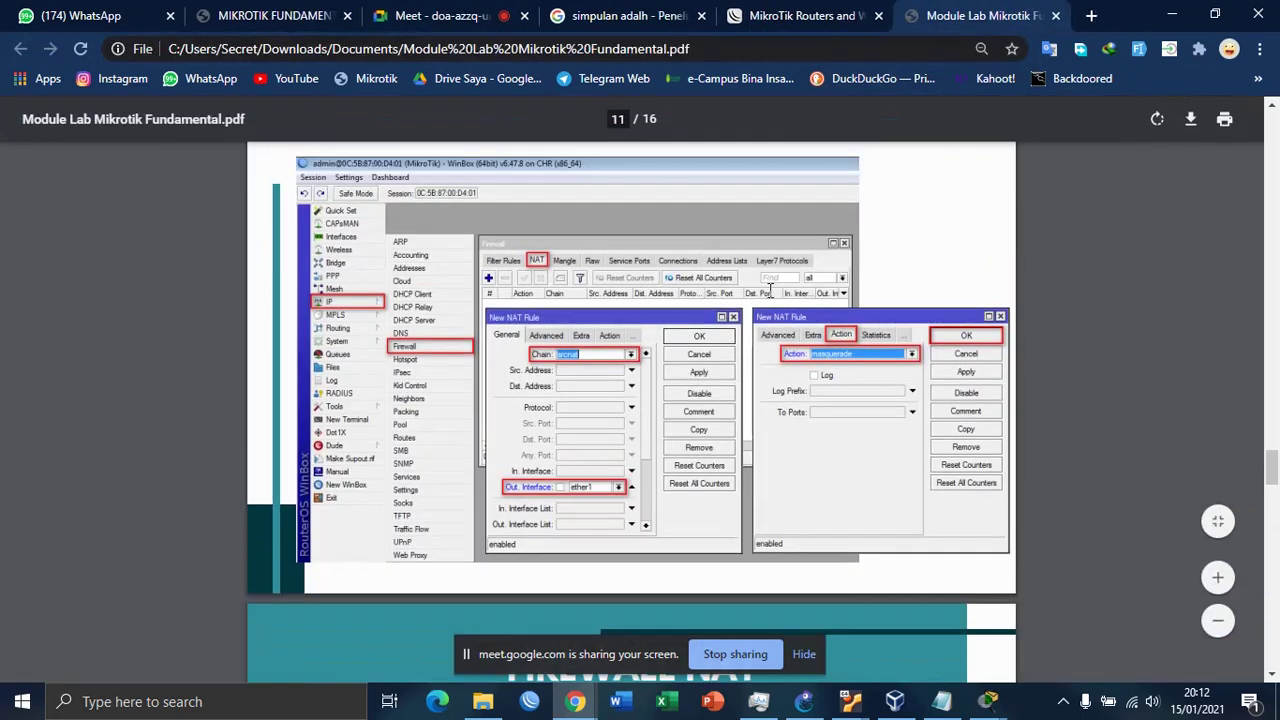
scroll(770, 290, up, 15)
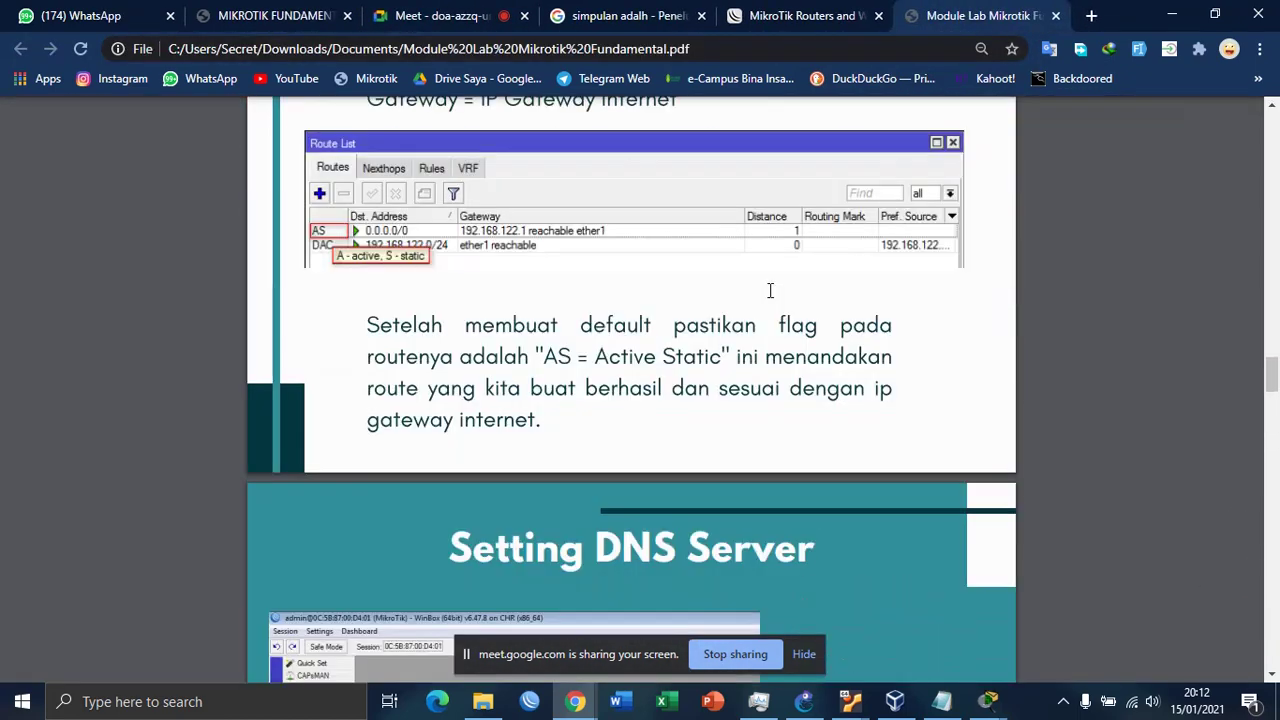
scroll(770, 290, up, 15)
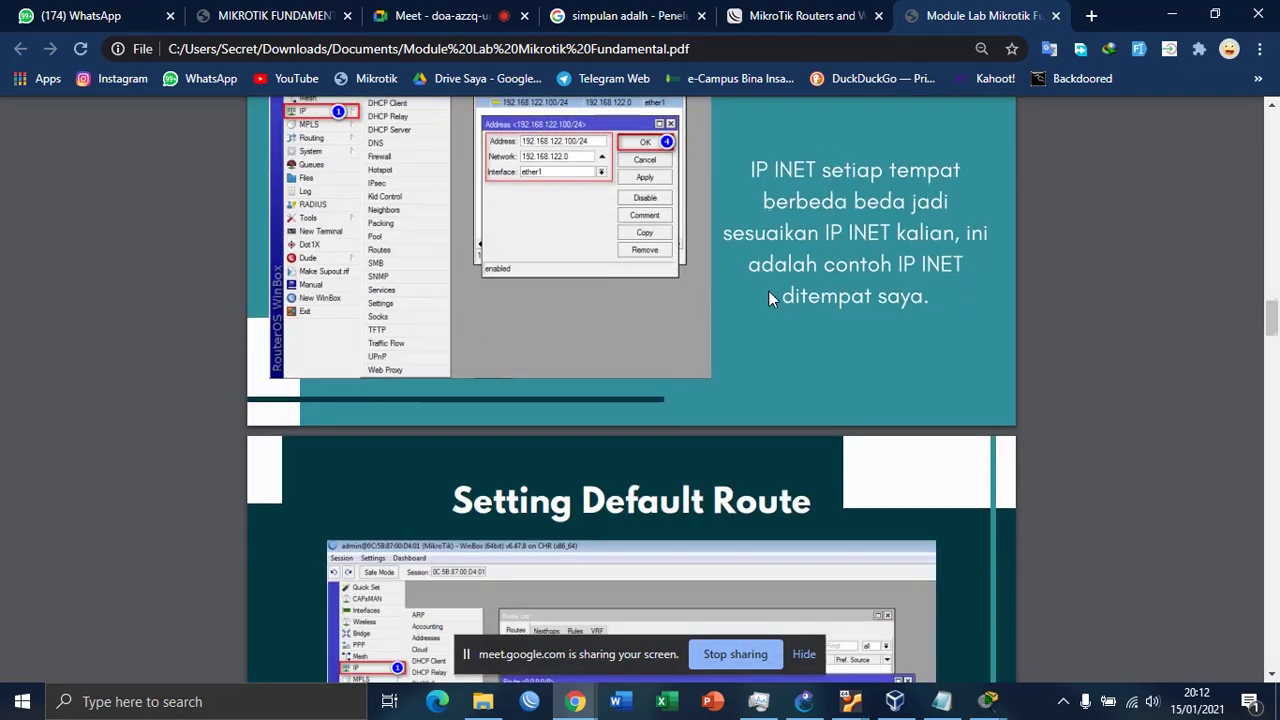
scroll(770, 292, up, 10)
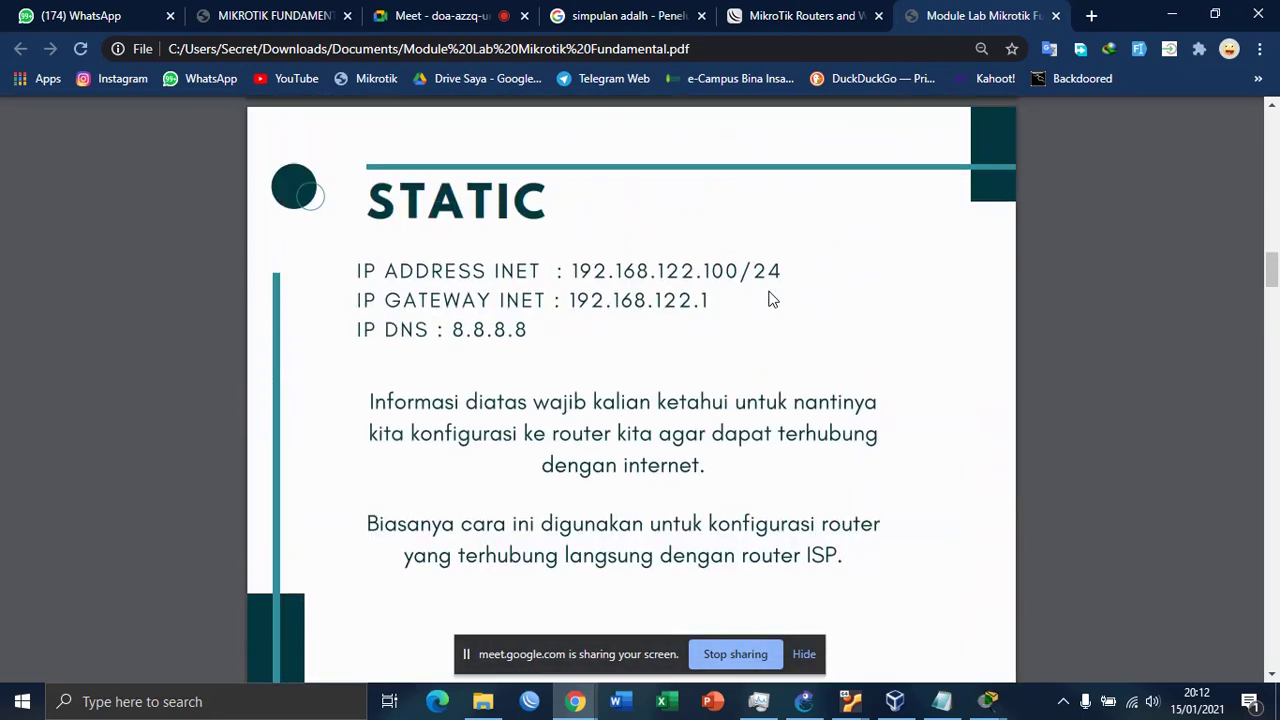
scroll(775, 299, up, 10)
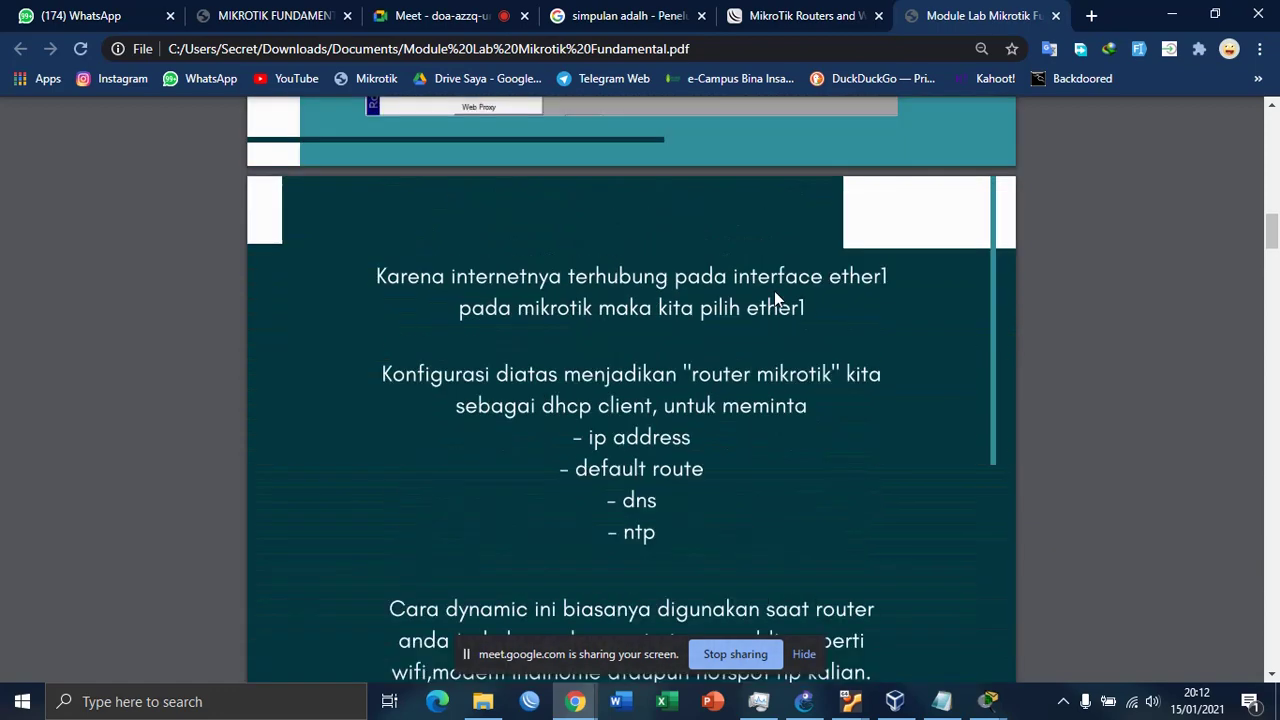
scroll(774, 291, up, 5)
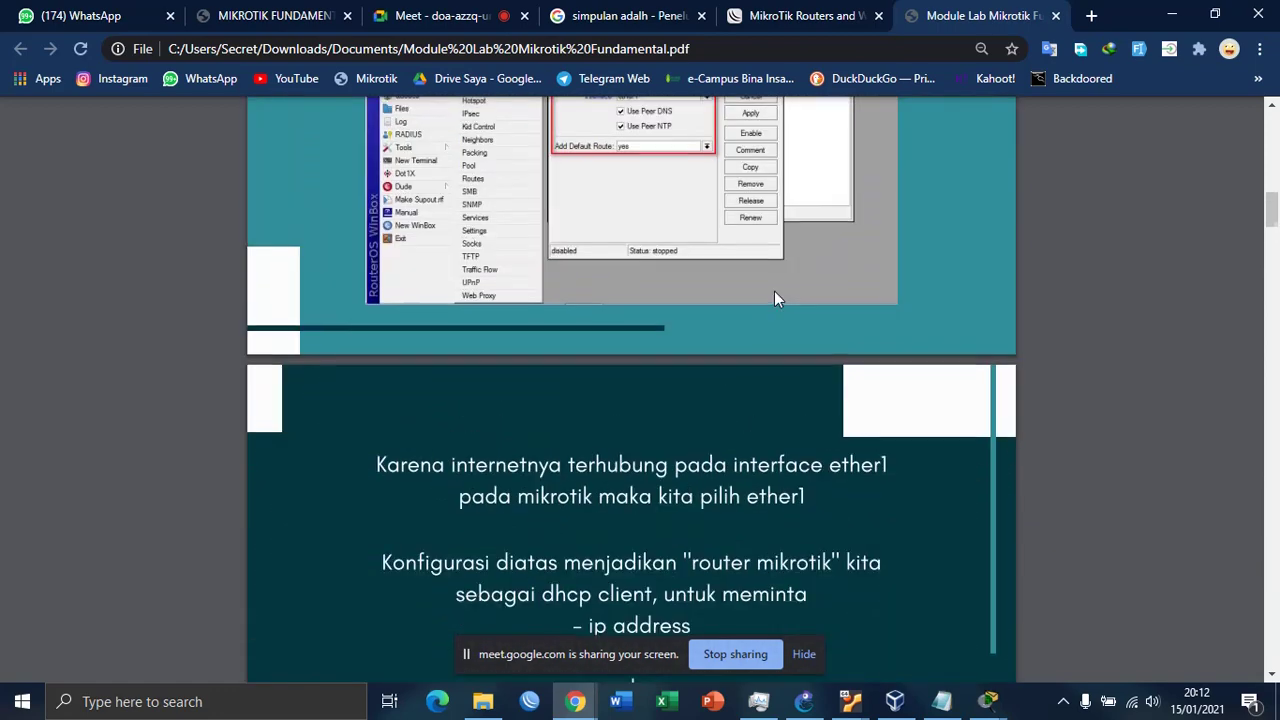
scroll(774, 291, up, 2)
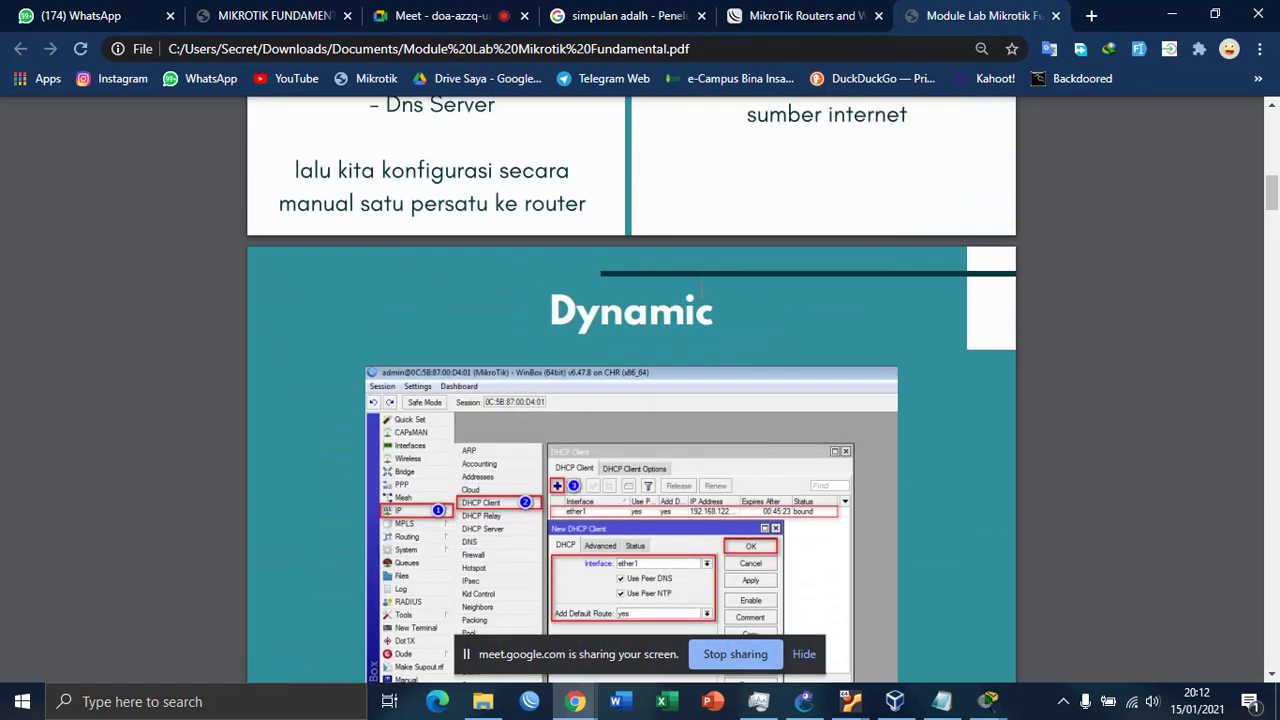
click(480, 8)
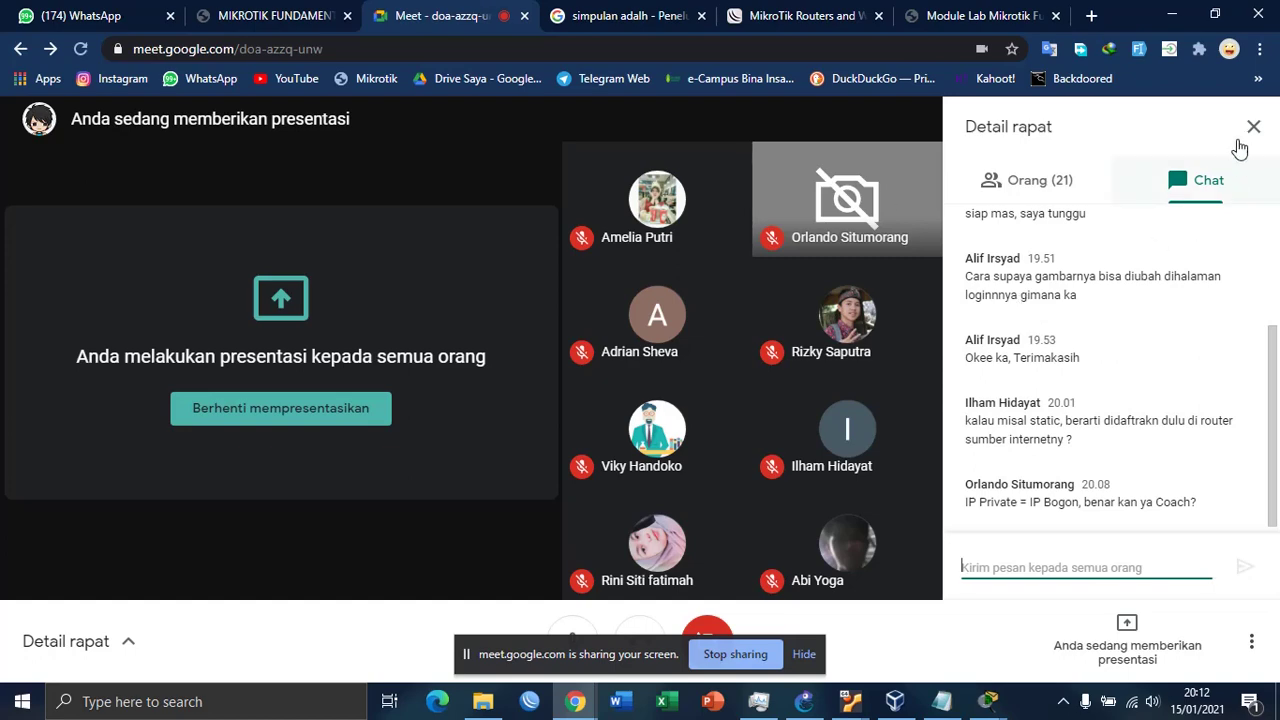
click(950, 8)
scroll(768, 235, up, 8)
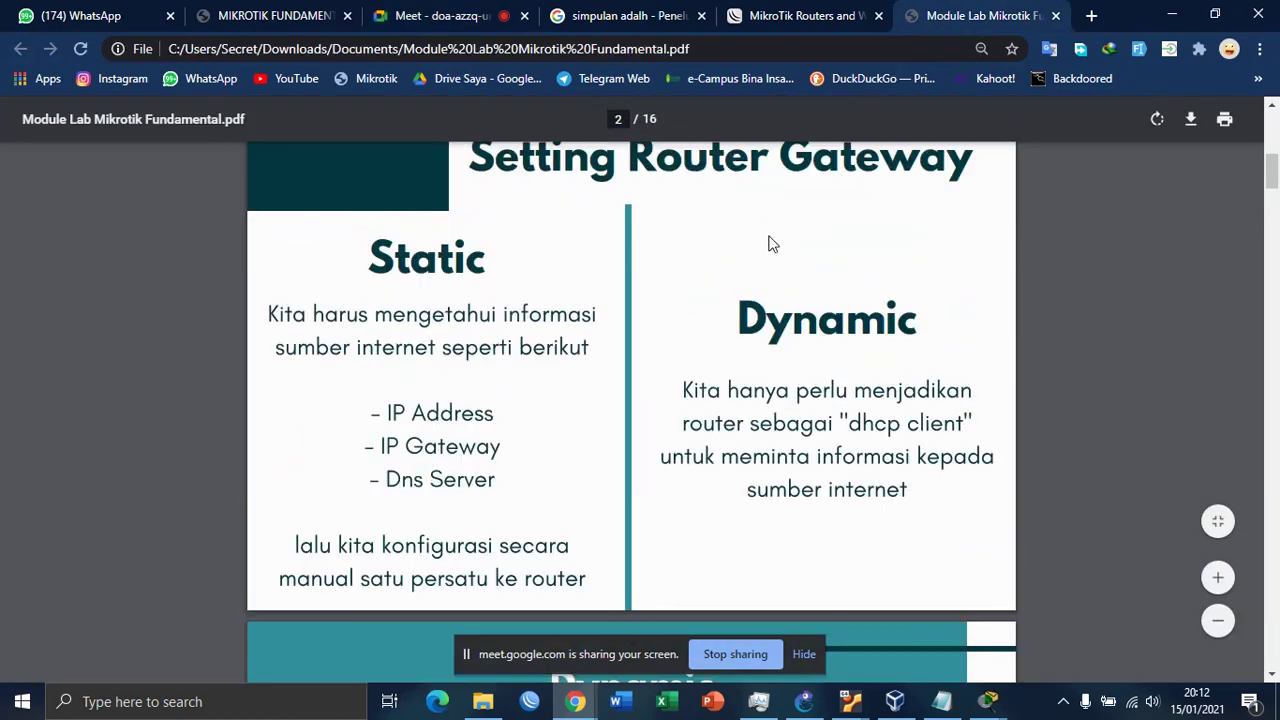
scroll(776, 245, down, 2)
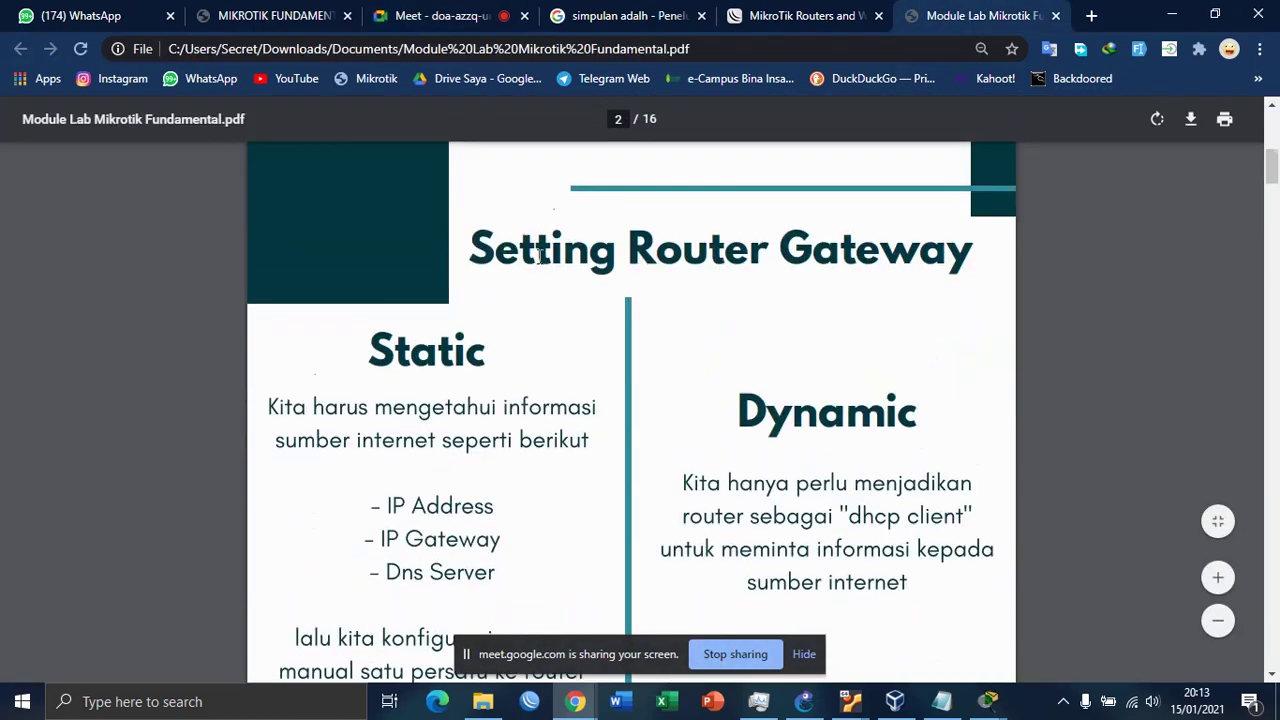
scroll(486, 263, down, 1)
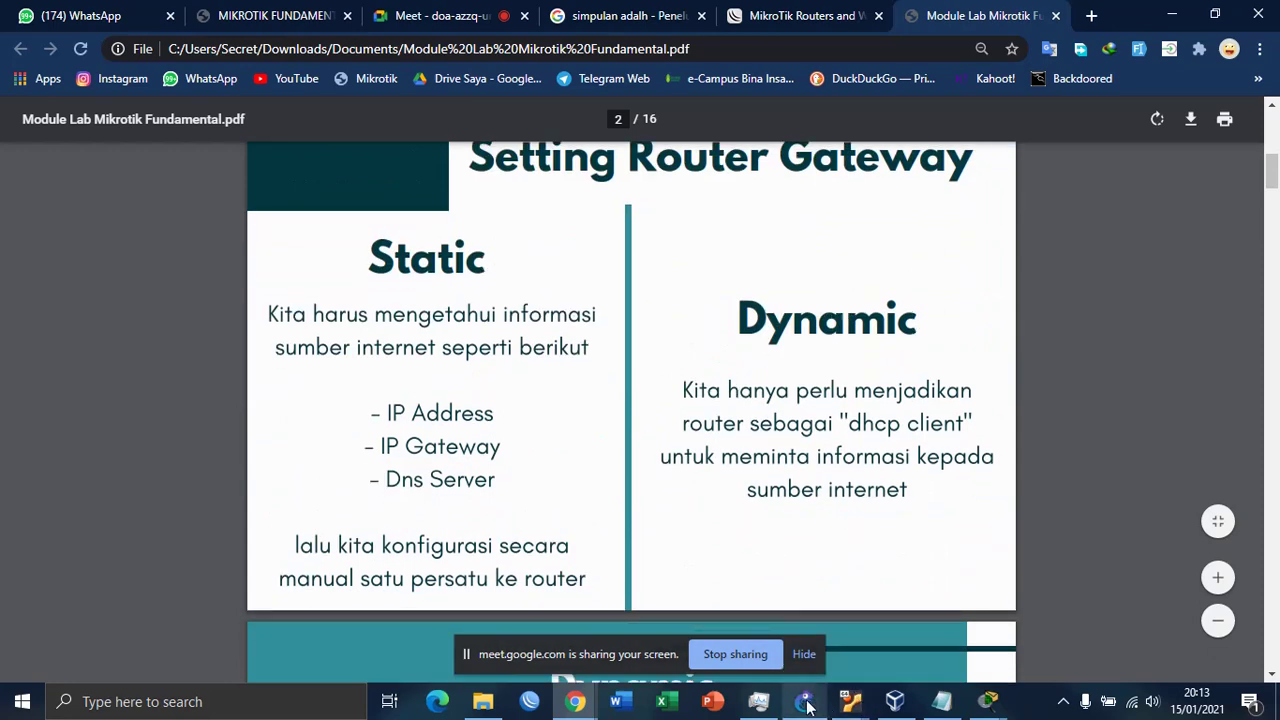
In WinBox, remove the ether1 DHCP client and the 192.168.10.1/24 address
mouse_move(848, 697)
mouse_move(889, 708)
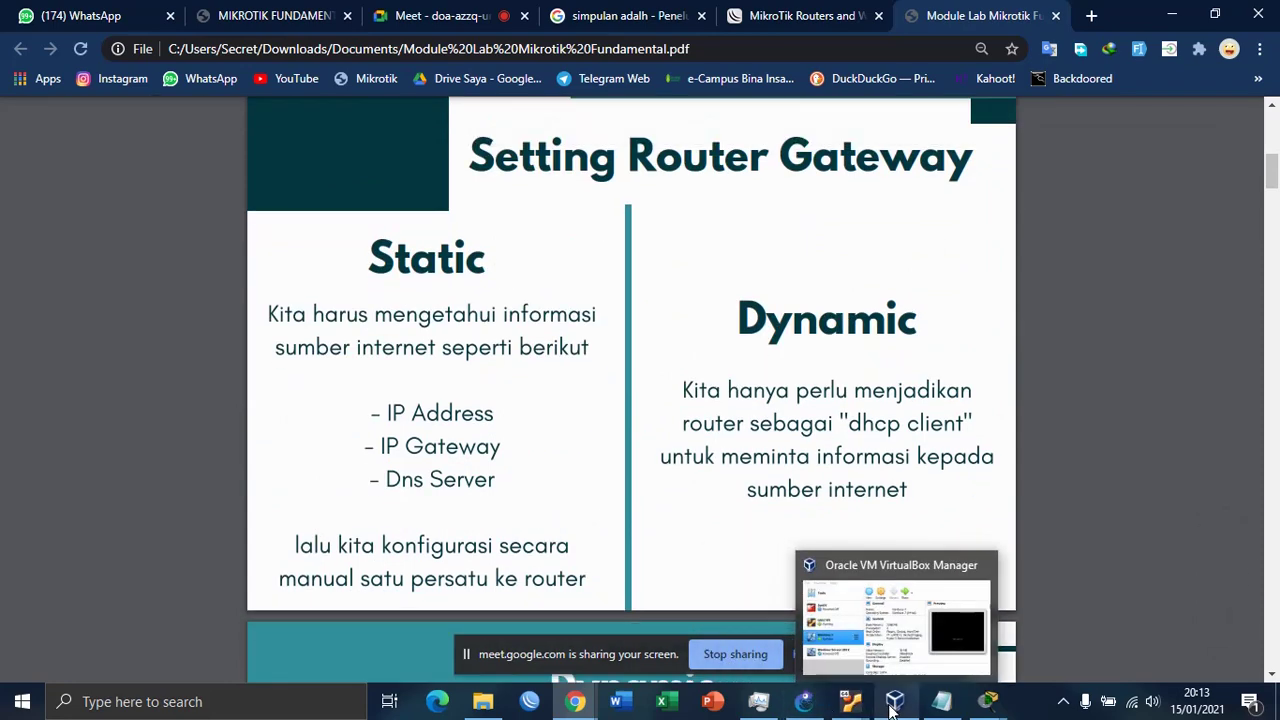
click(945, 625)
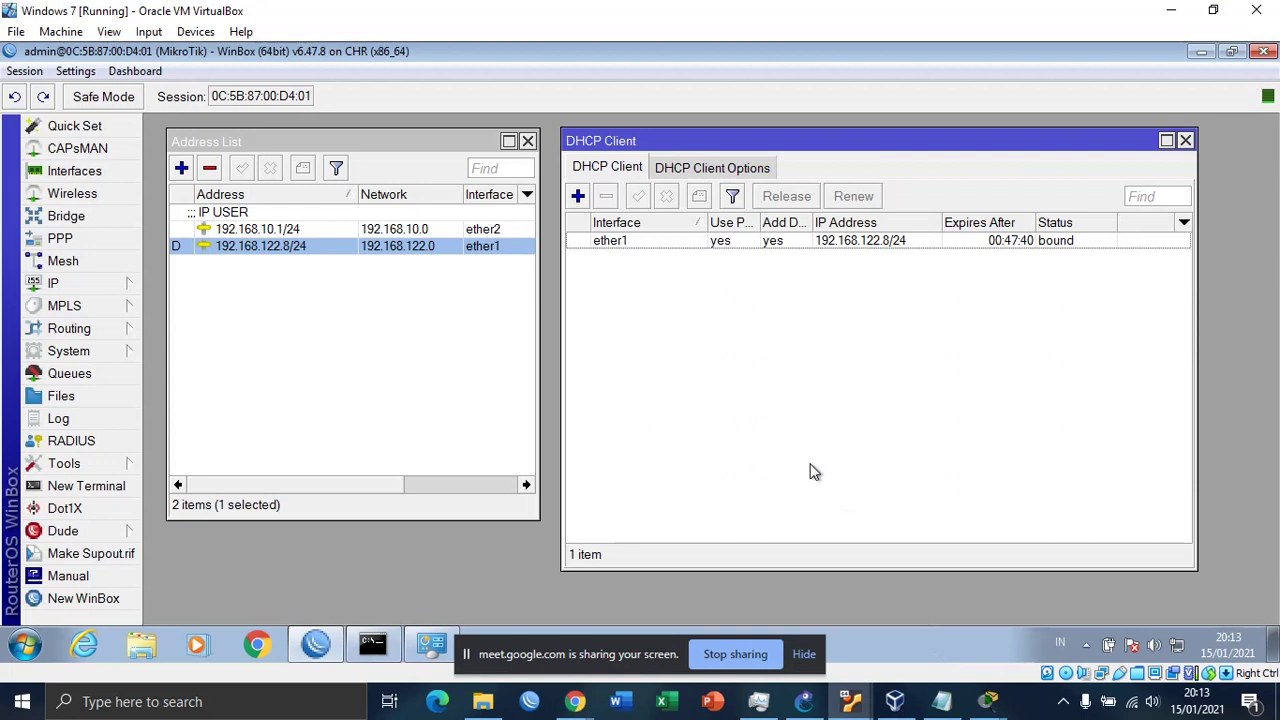
click(625, 241)
click(606, 196)
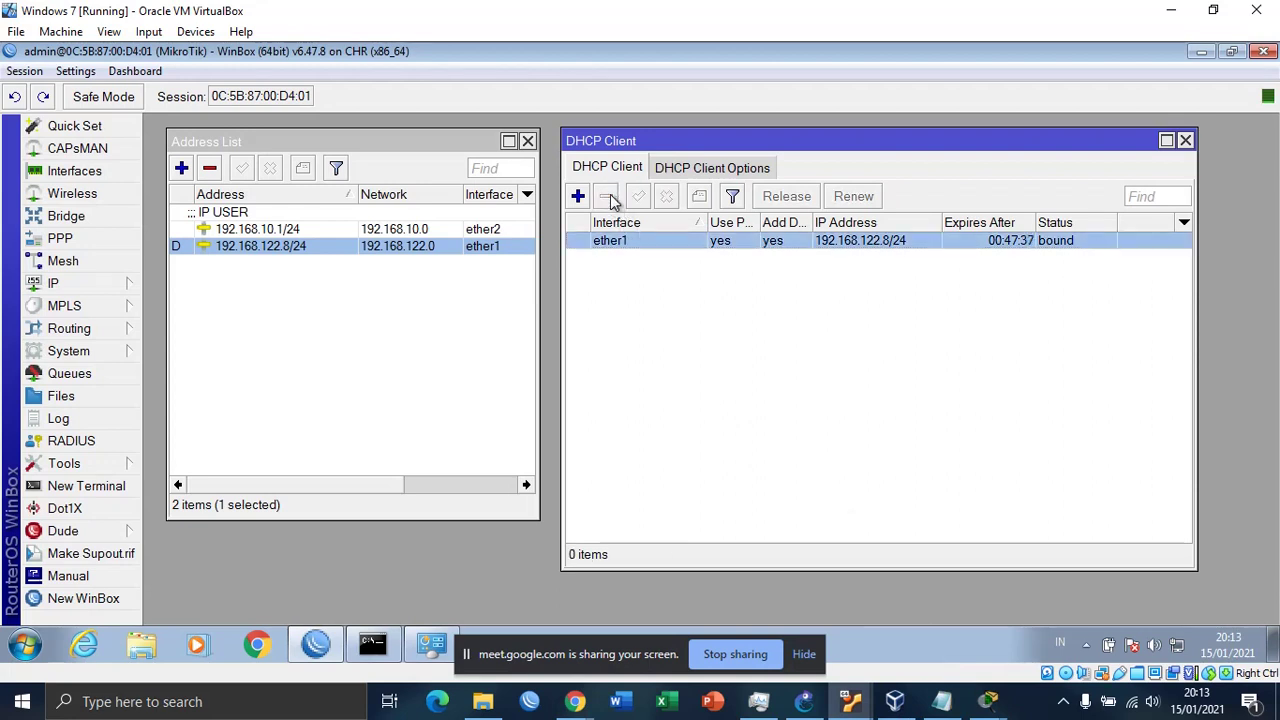
click(287, 231)
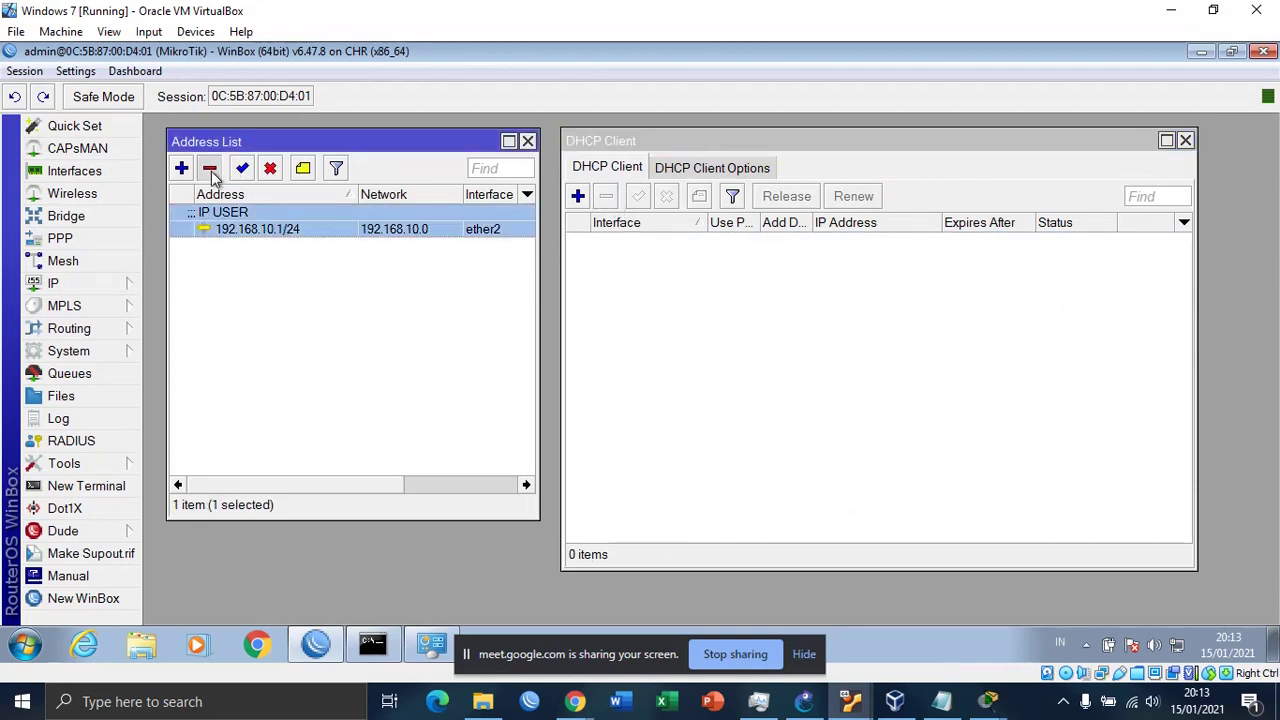
click(210, 168)
Delete the srcnat masquerade NAT rule and check the filter and mangle rules for leftovers
click(70, 285)
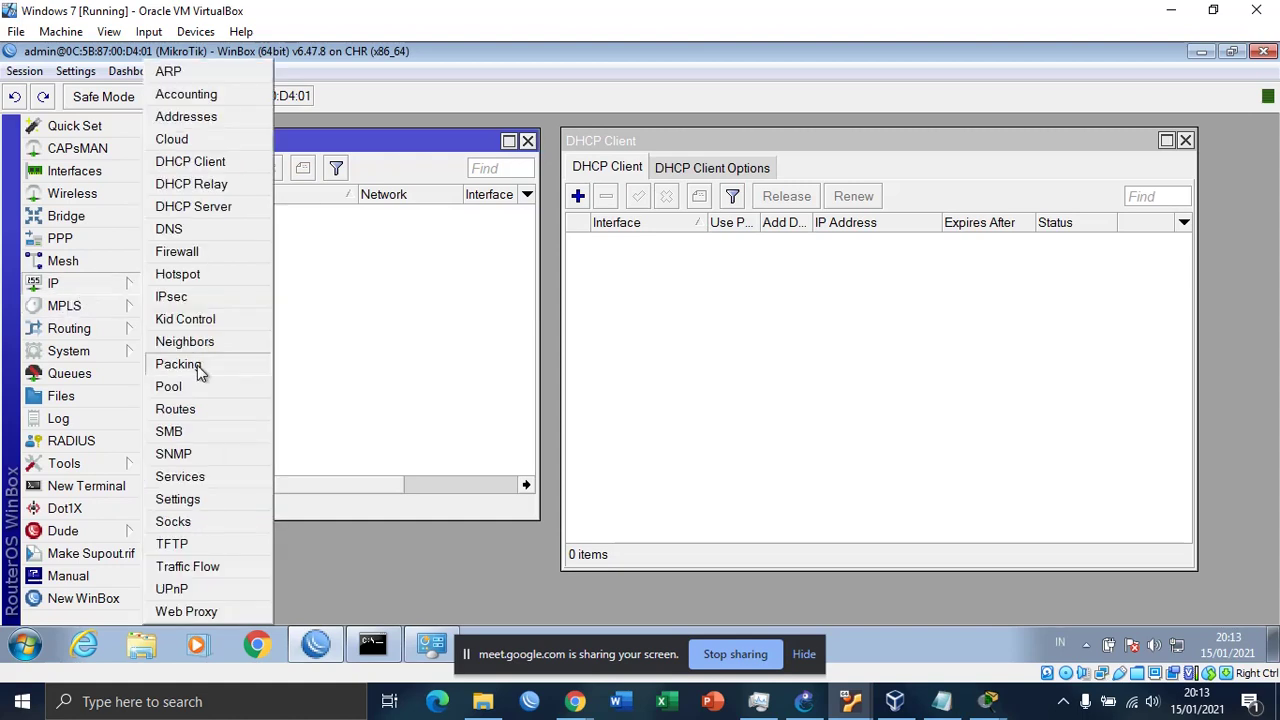
click(212, 253)
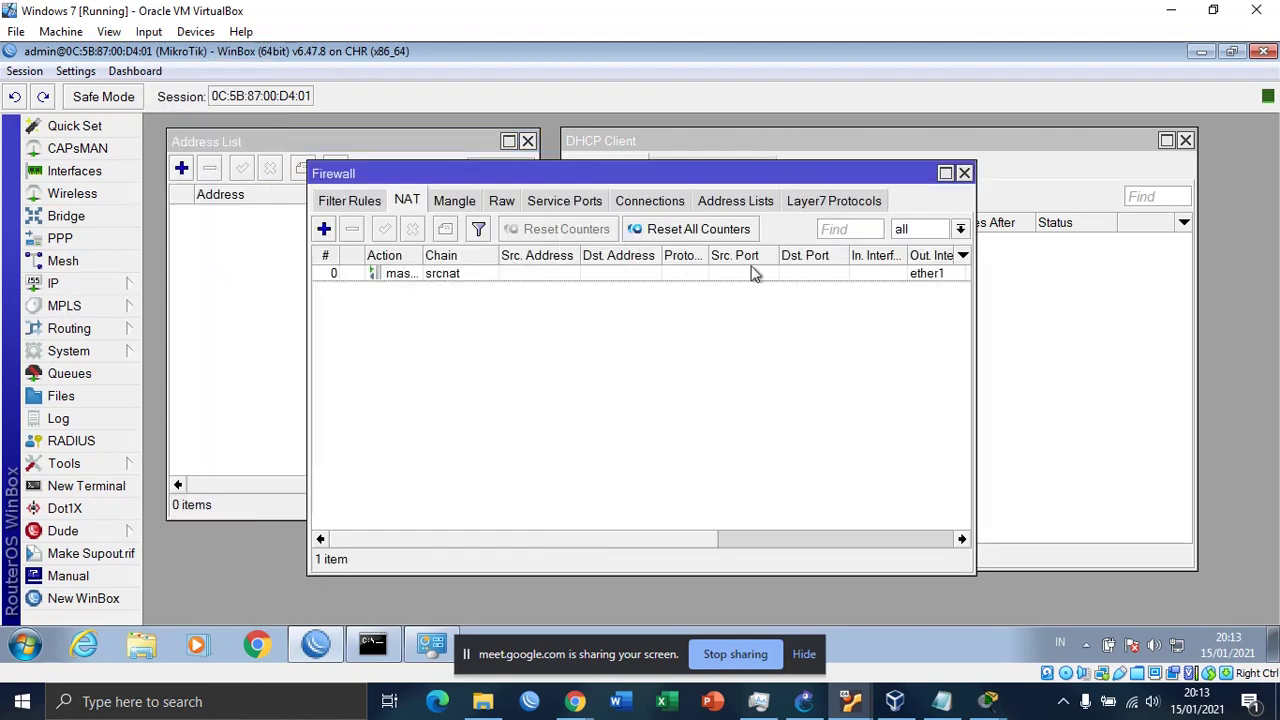
click(418, 277)
click(353, 229)
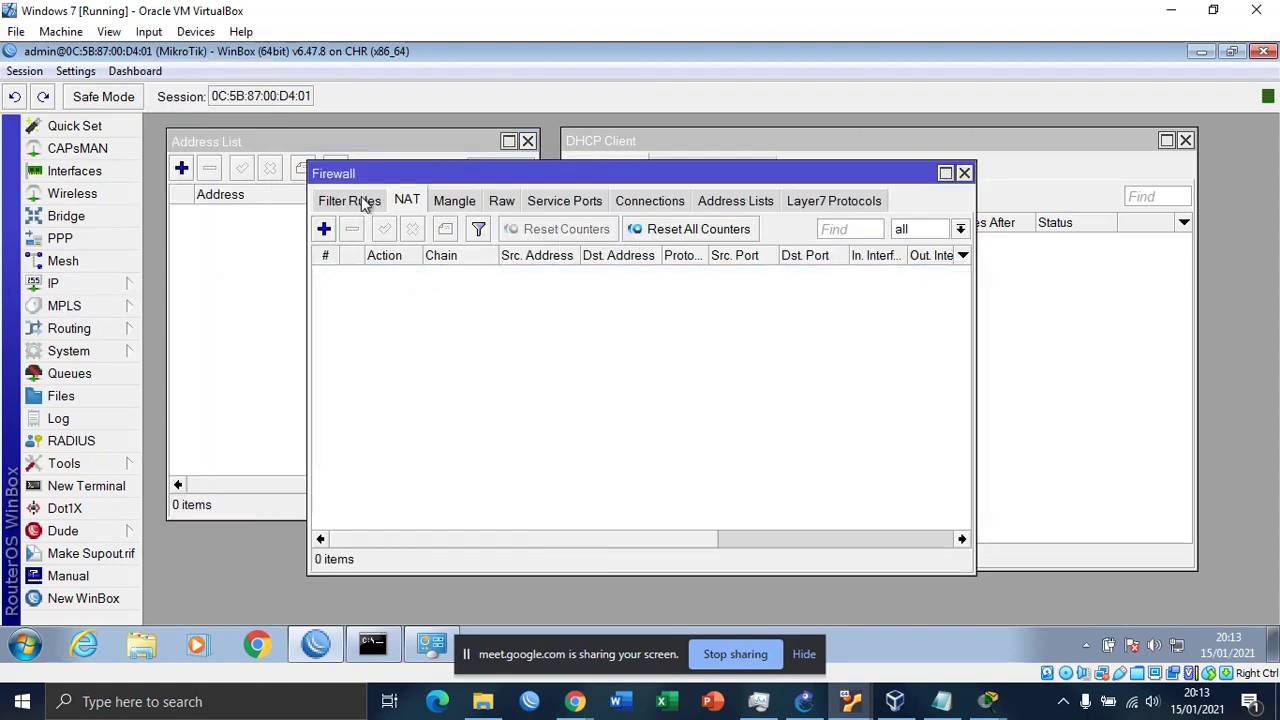
click(366, 203)
click(463, 202)
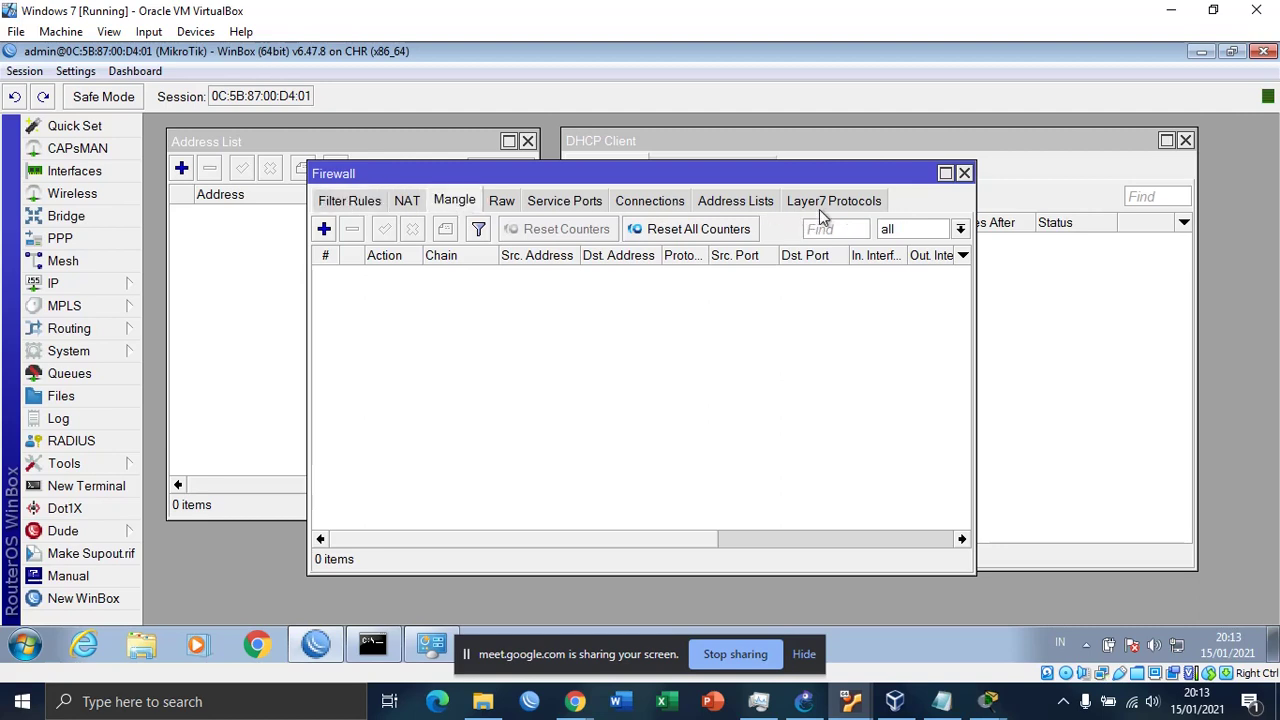
Close the Firewall, DHCP Client and Address List windows and show the Interface List
click(964, 174)
click(1185, 140)
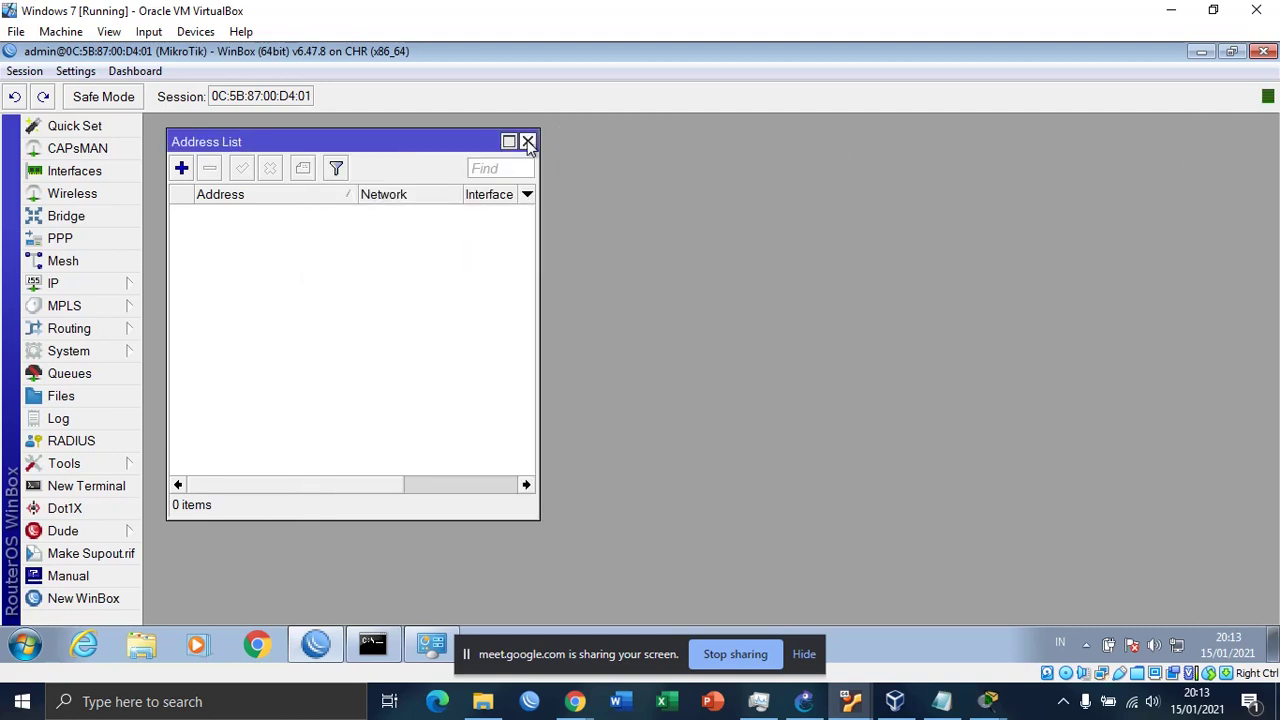
click(527, 141)
click(76, 172)
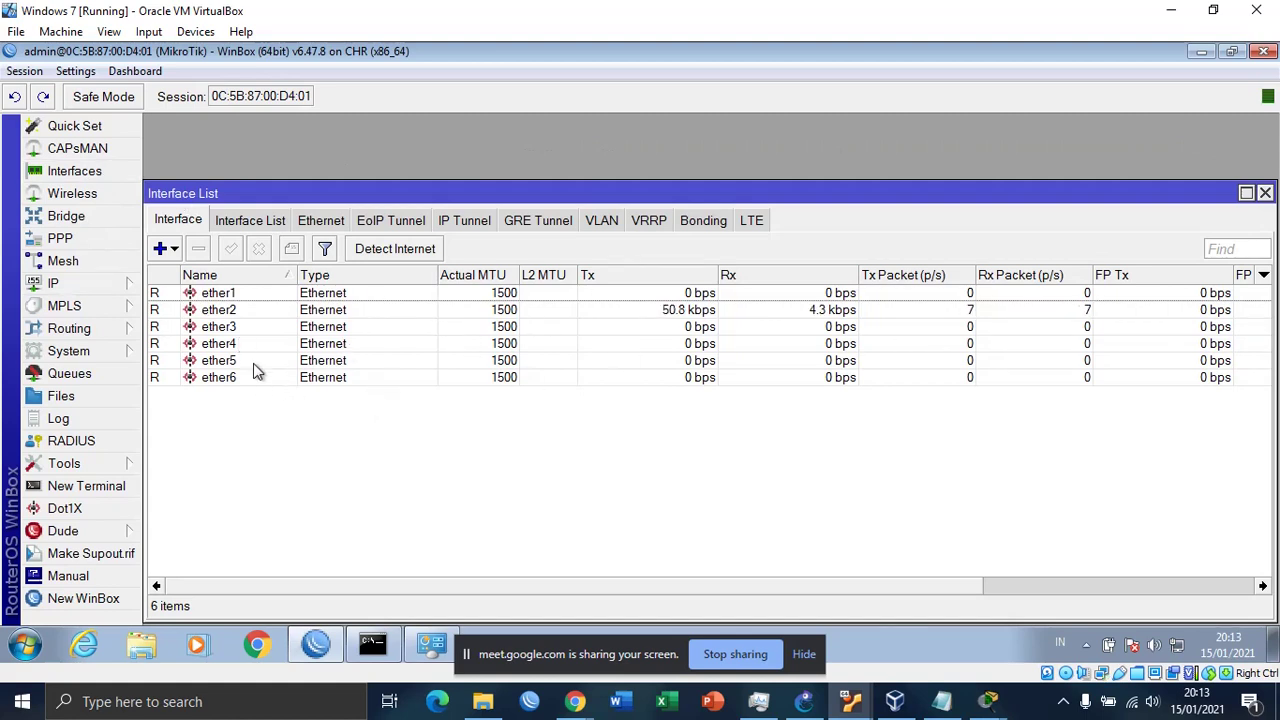
Give ether1 the comment INTERNET
click(220, 294)
click(290, 249)
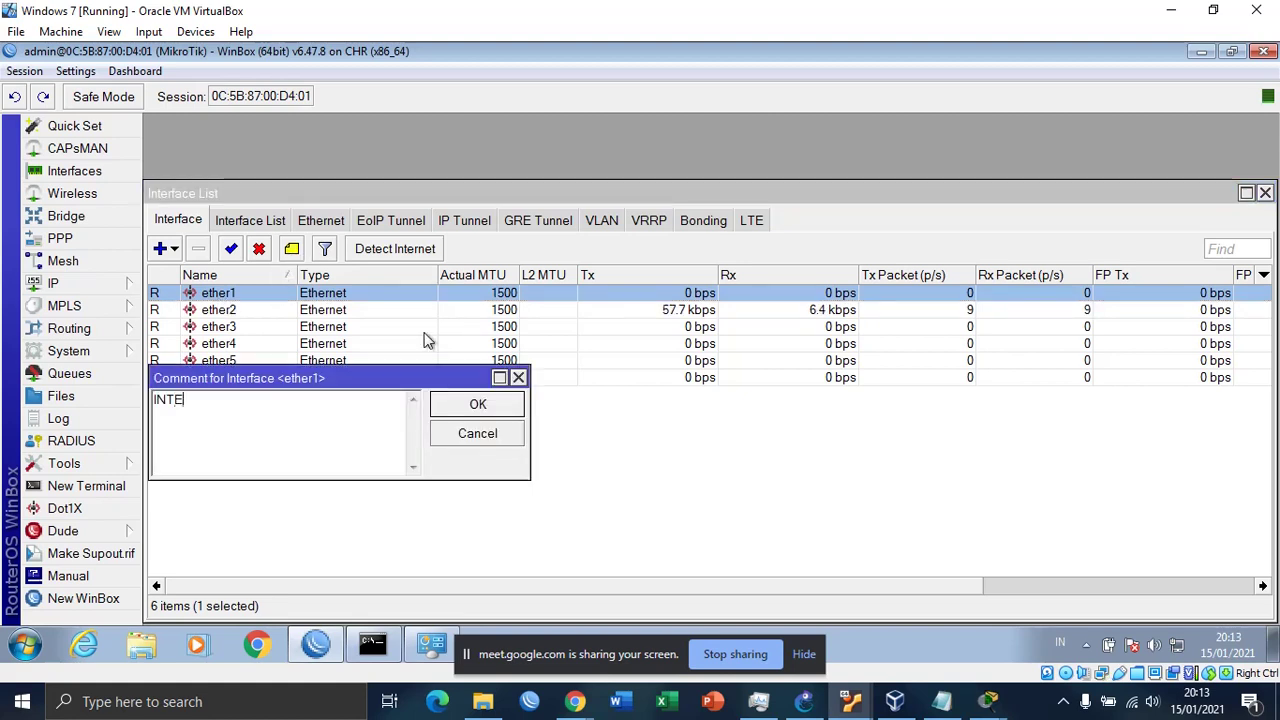
text(RNET)
key(Return)
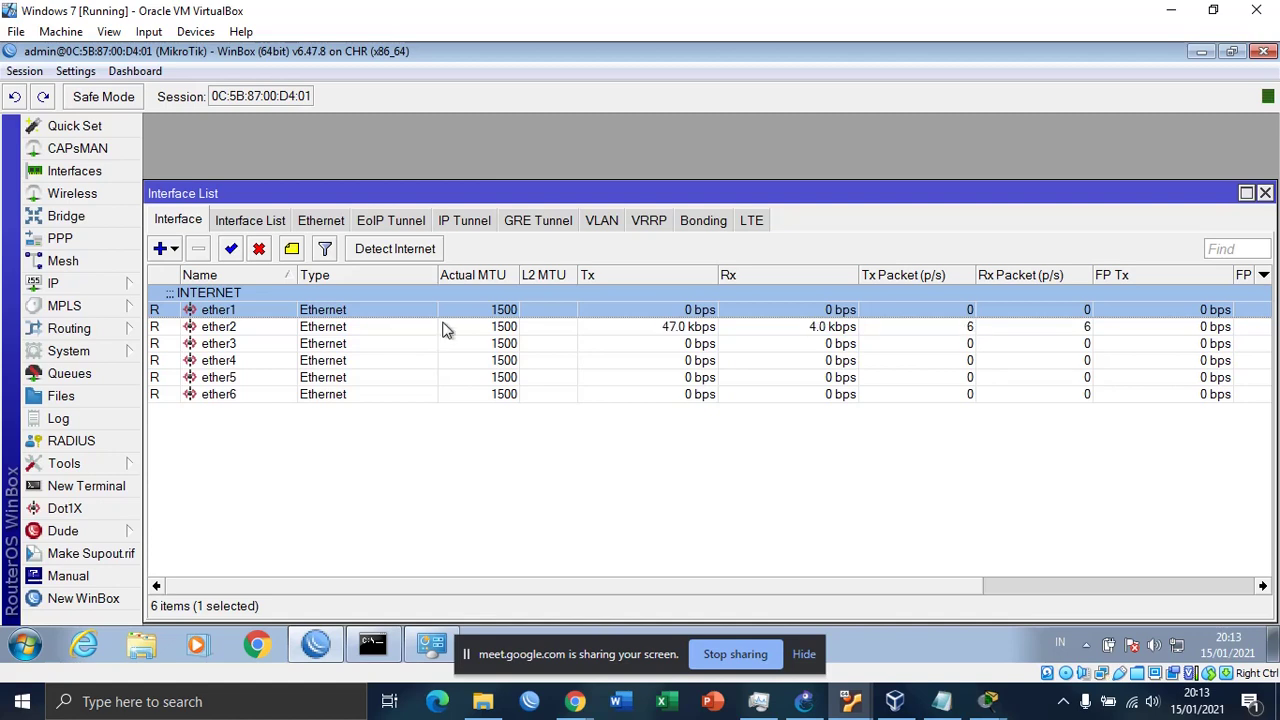
click(294, 250)
Give ether2 the comment USER LAN
click(252, 410)
click(250, 398)
click(213, 327)
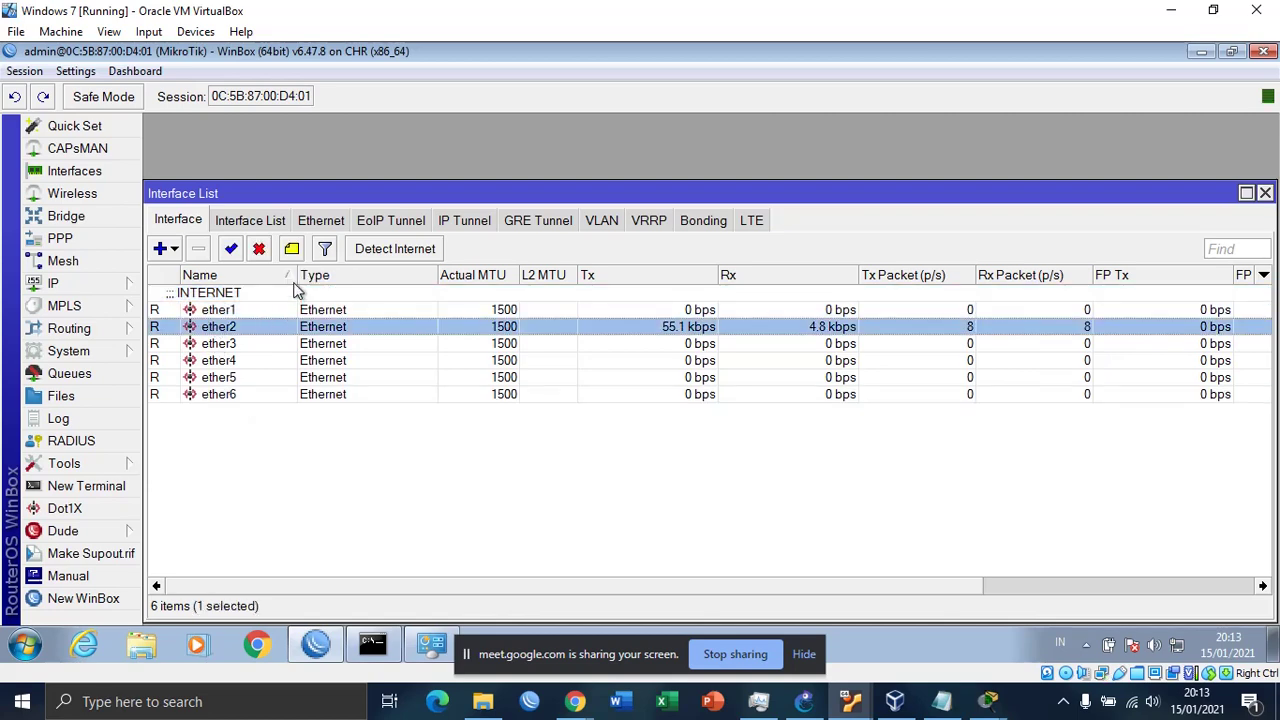
click(292, 250)
text(USE)
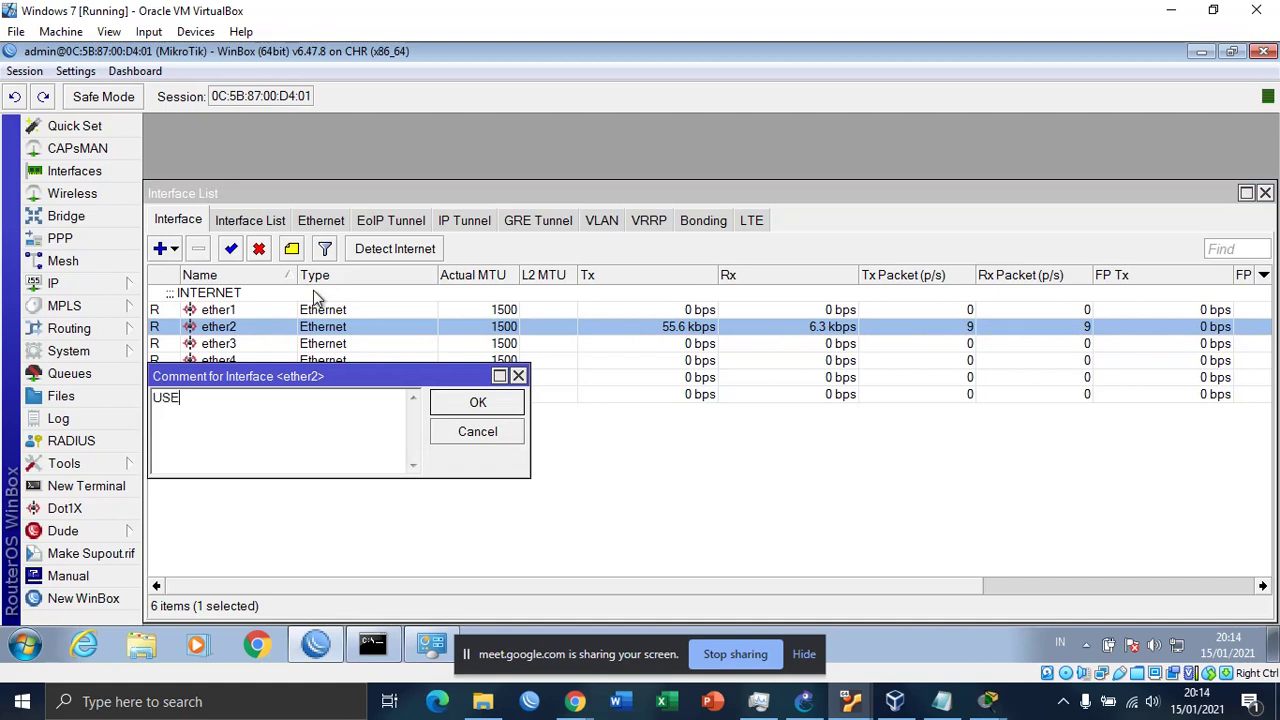
text(R LABN)
key(Return)
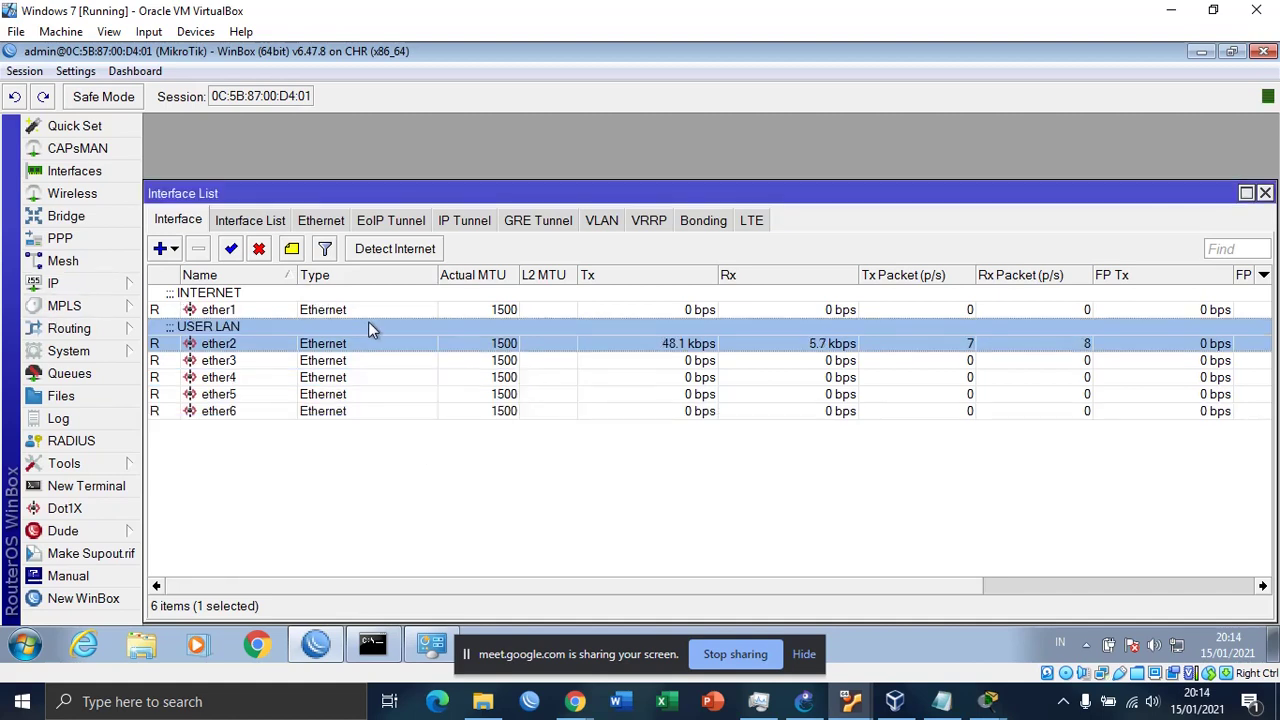
click(210, 309)
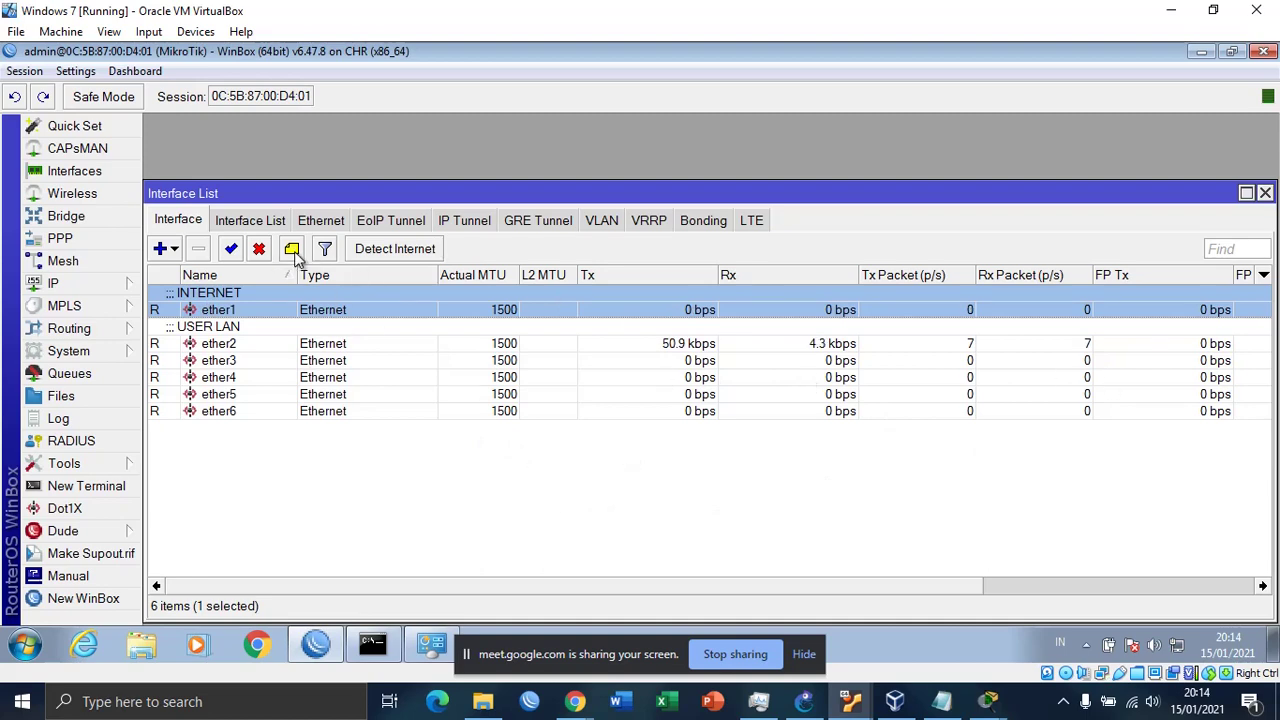
click(103, 282)
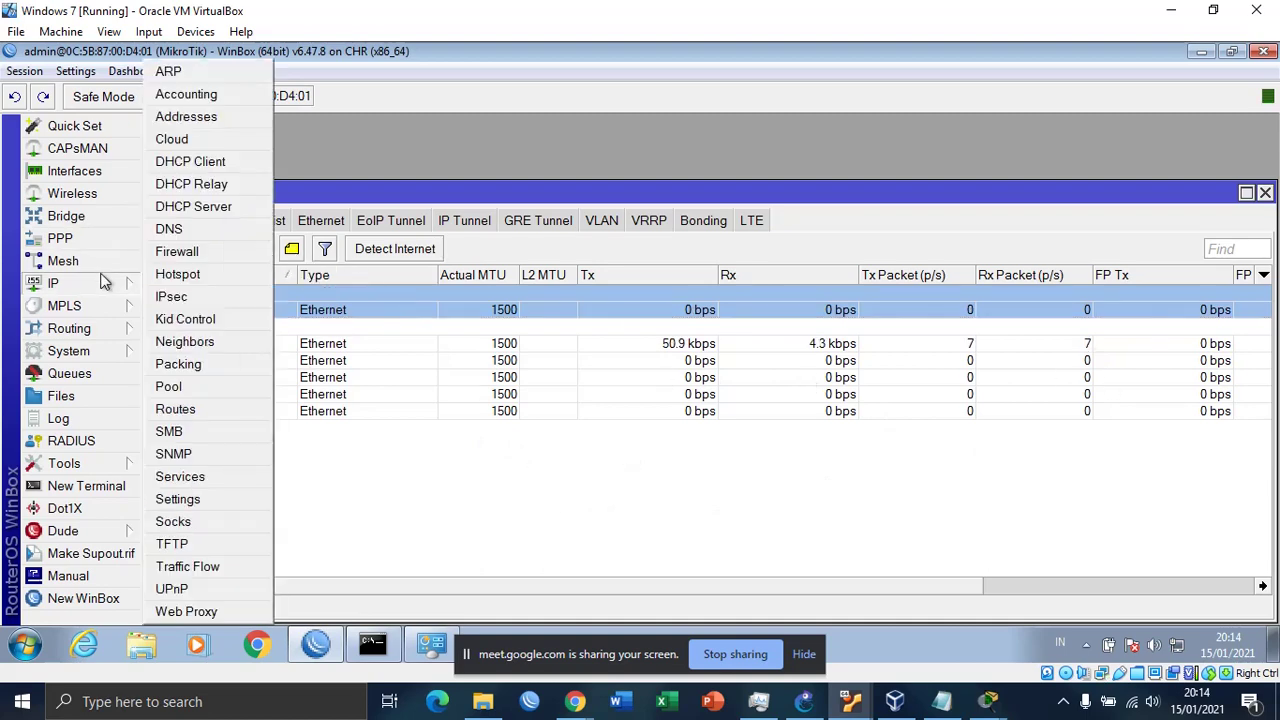
click(178, 251)
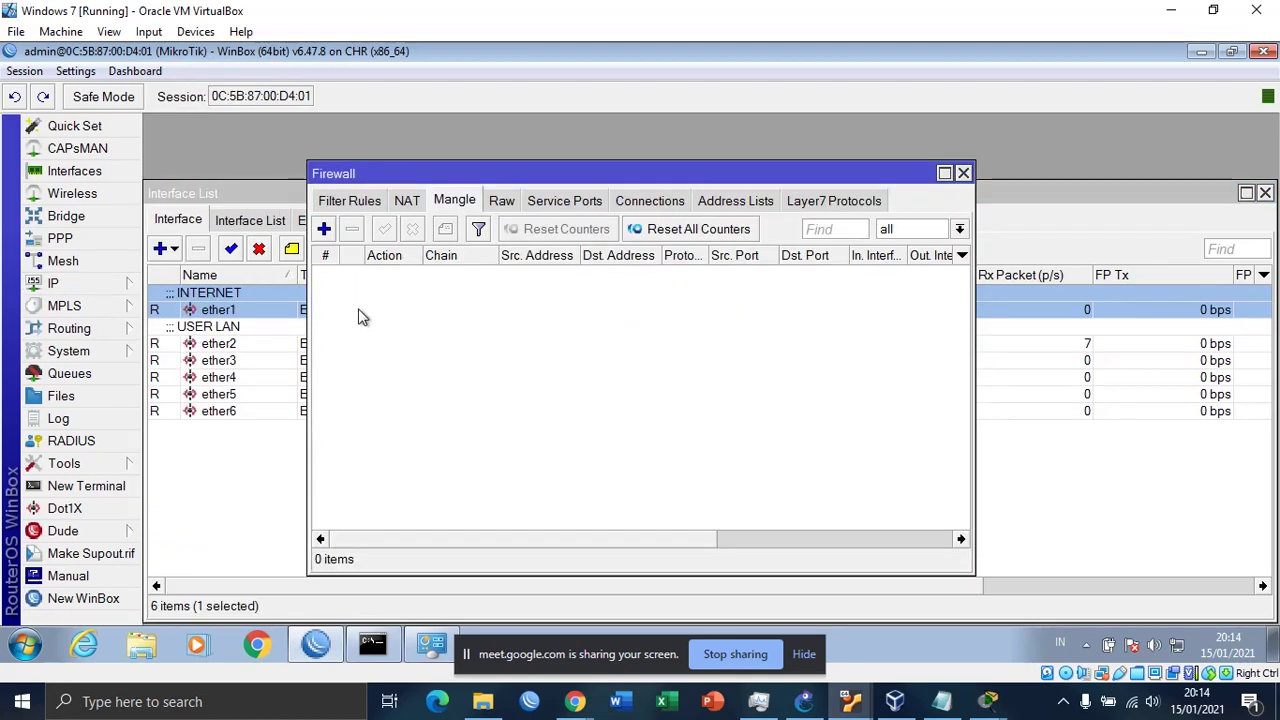
click(409, 204)
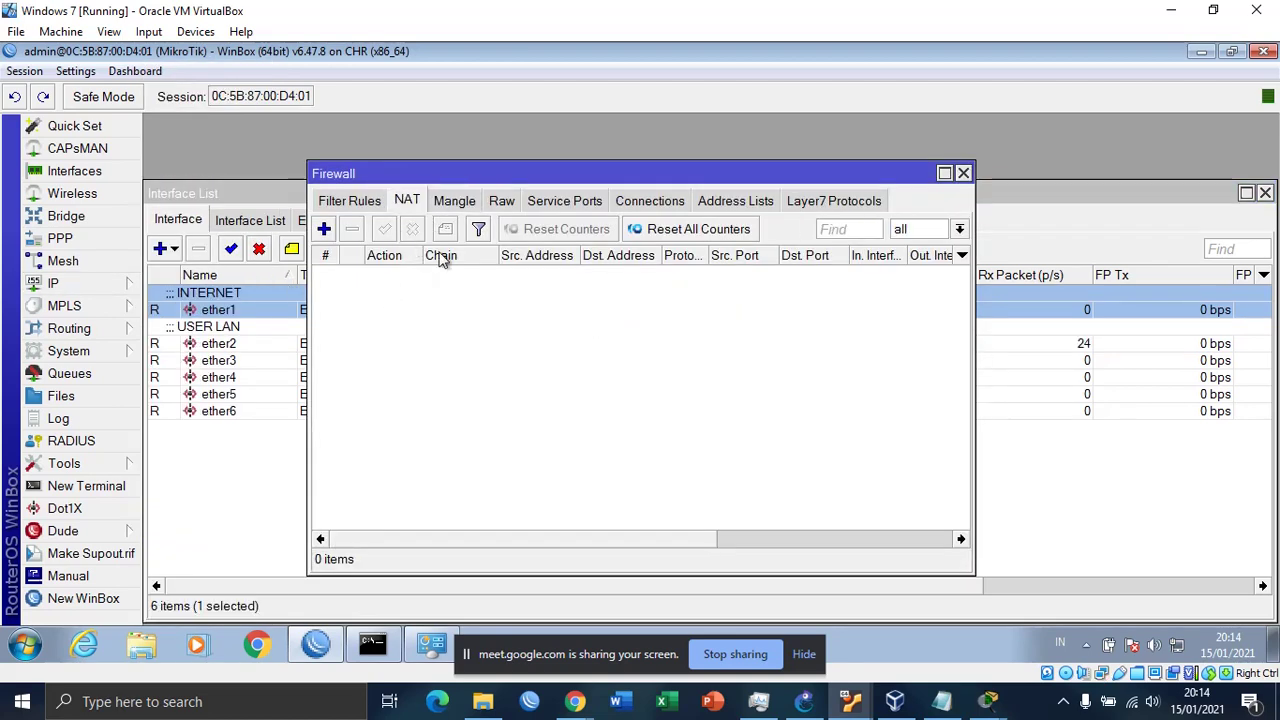
click(963, 173)
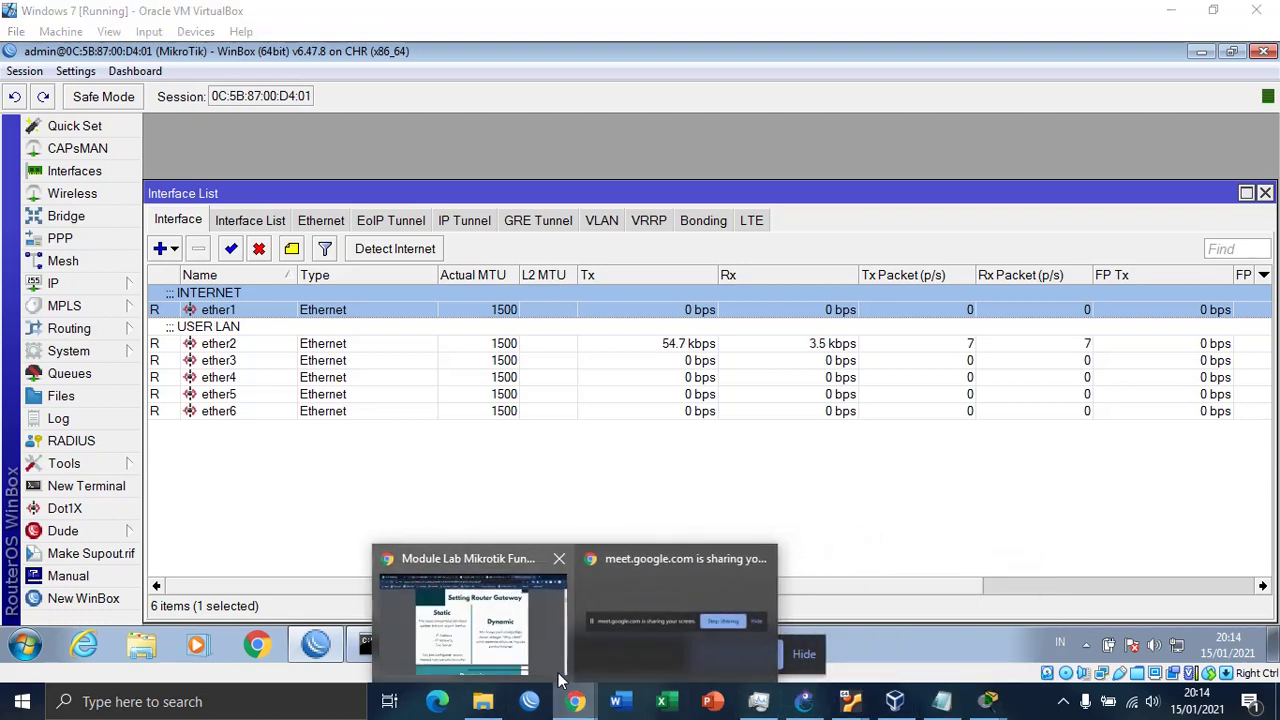
Highlight the IP Address, IP Gateway and Dns Server requirements in the lab PDF, then return to Meet
click(511, 610)
scroll(320, 423, down, 2)
scroll(374, 377, up, 2)
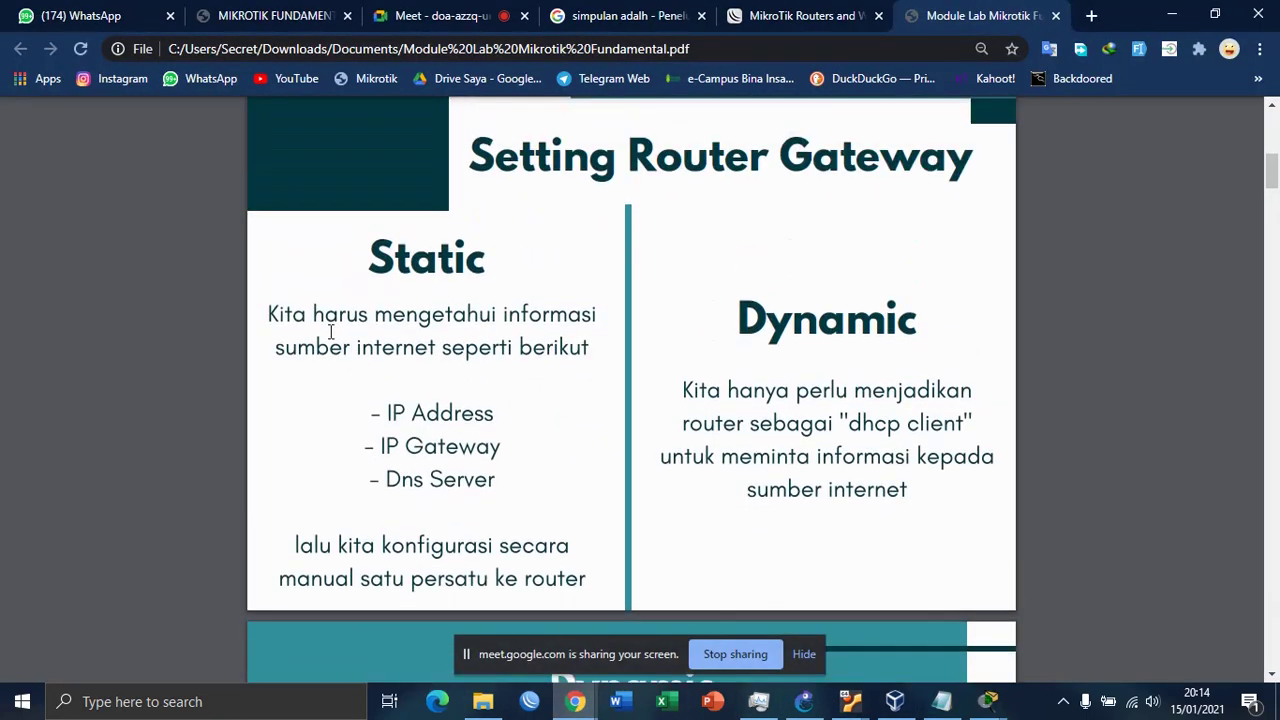
drag(265, 312, 608, 349)
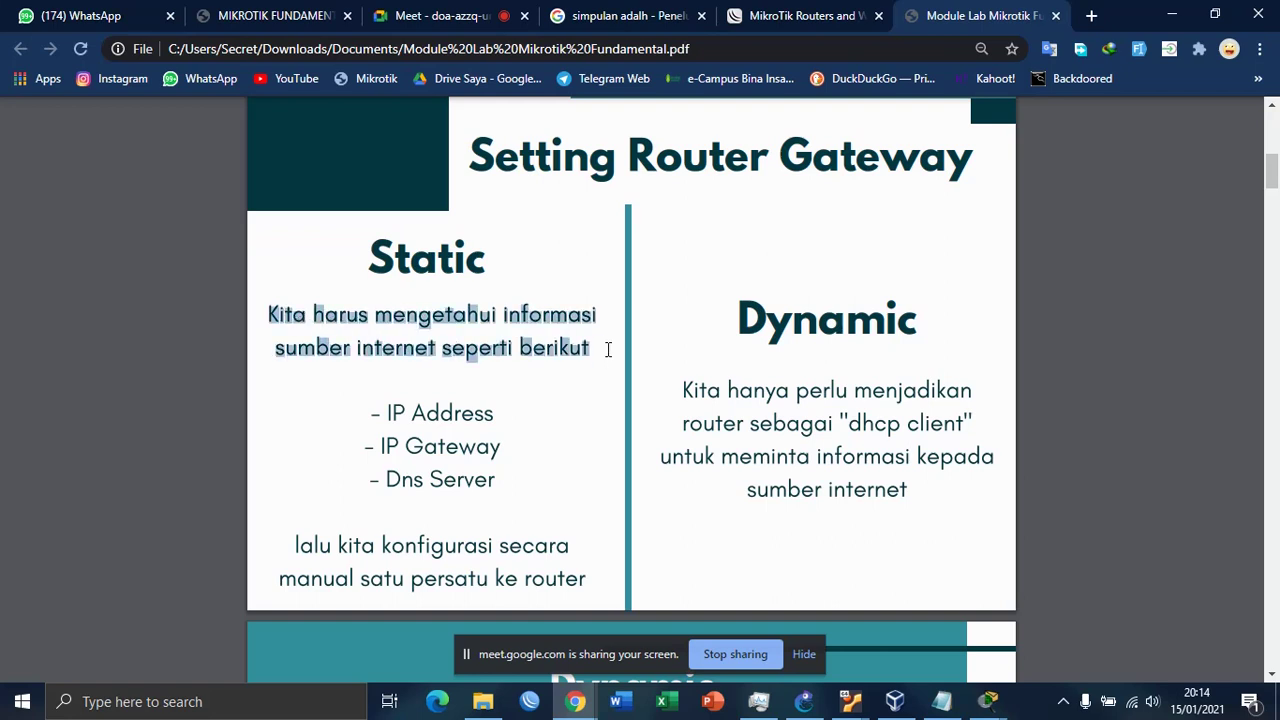
drag(372, 413, 513, 413)
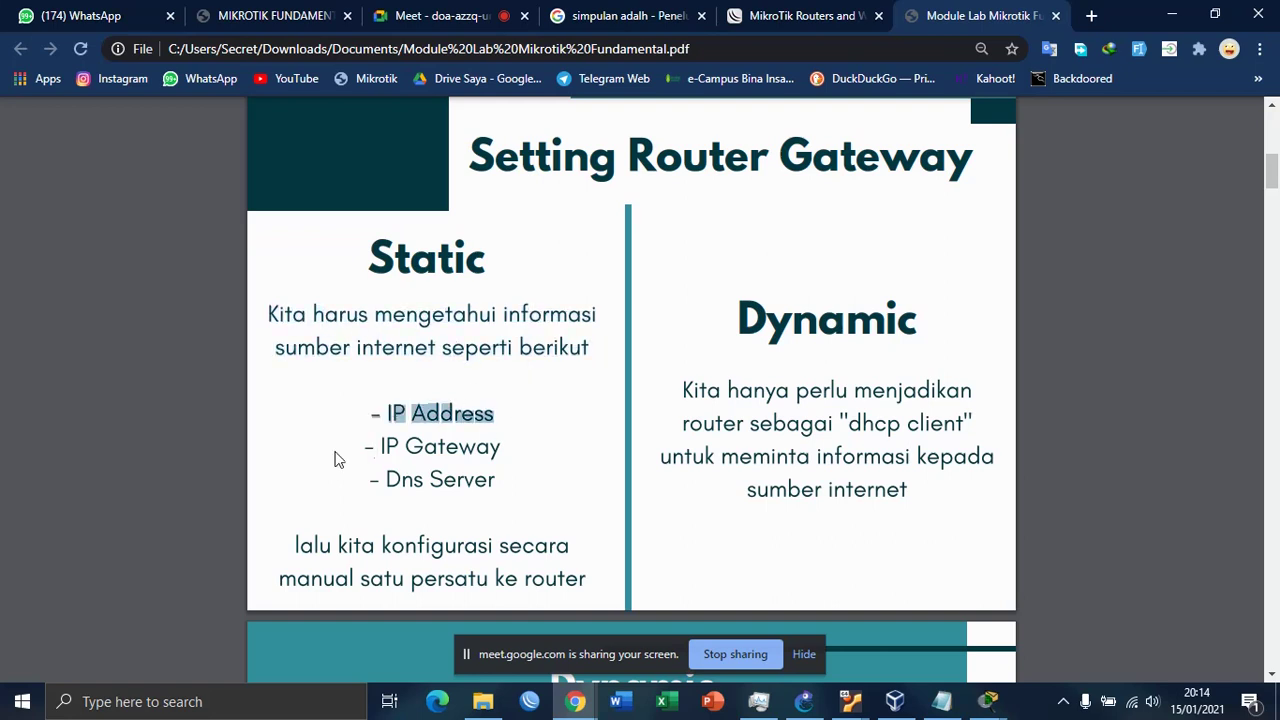
click(384, 446)
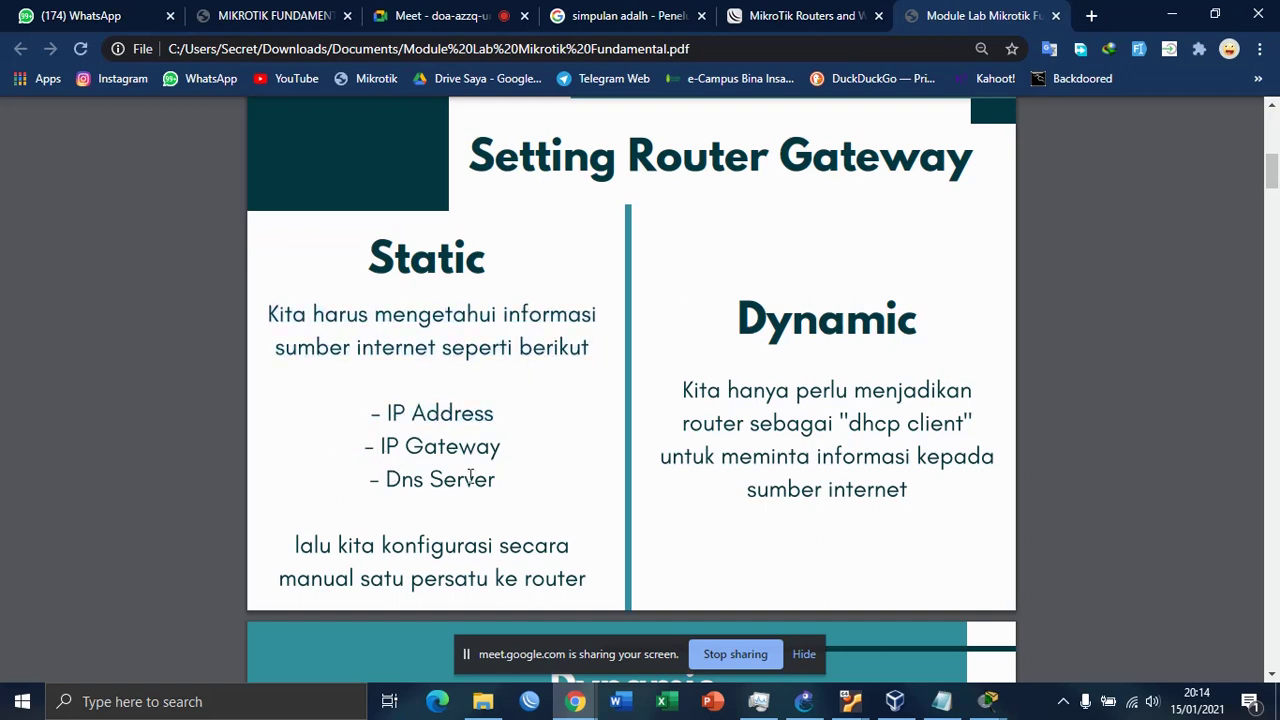
drag(379, 412, 519, 498)
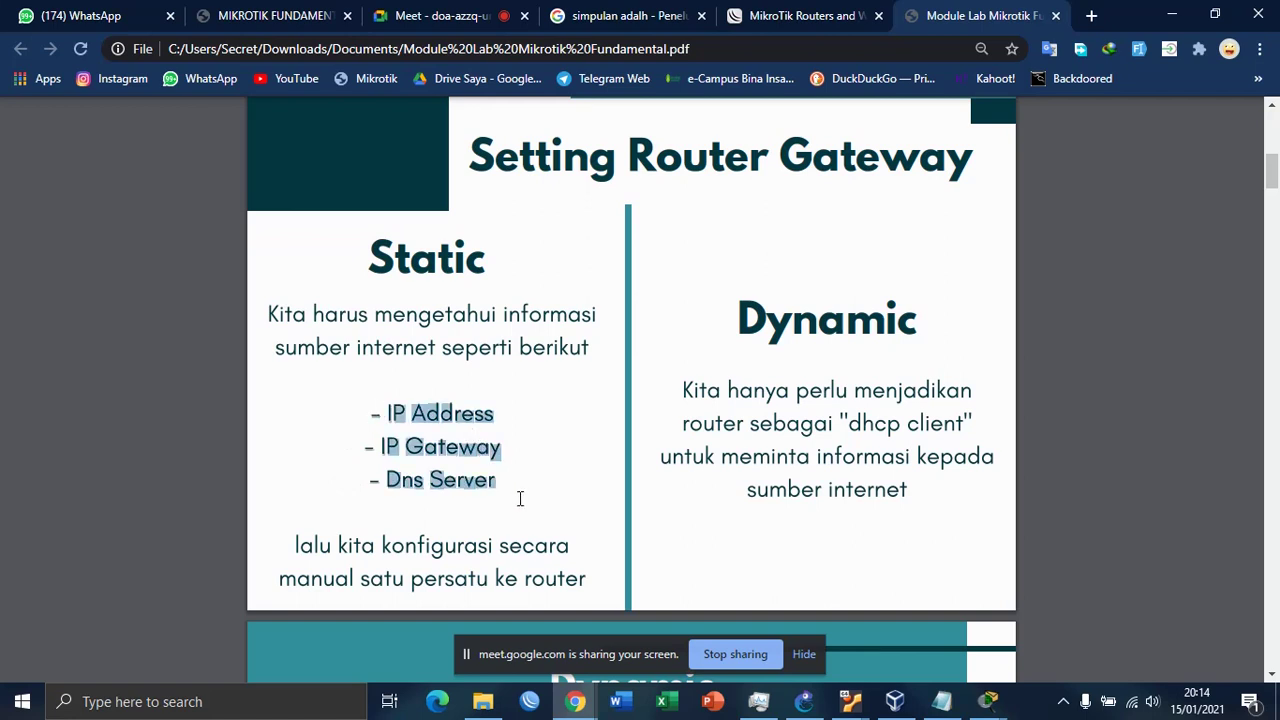
scroll(545, 498, down, 1)
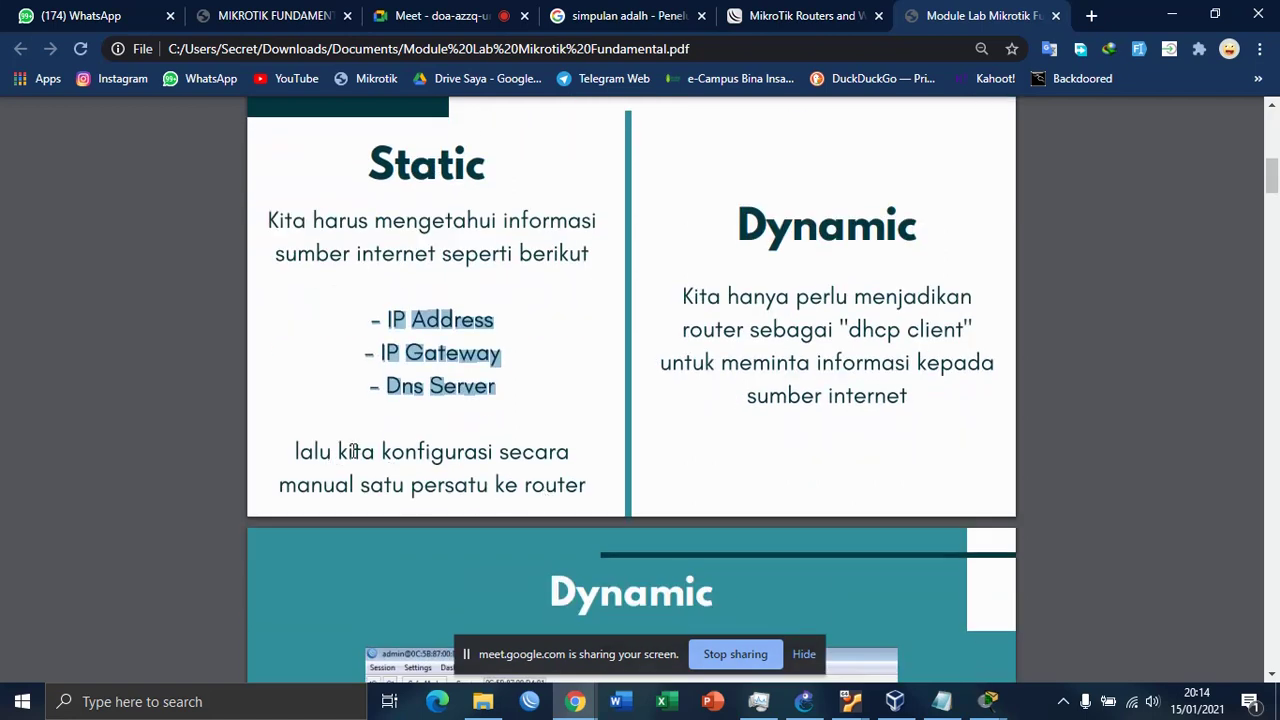
scroll(545, 456, down, 1)
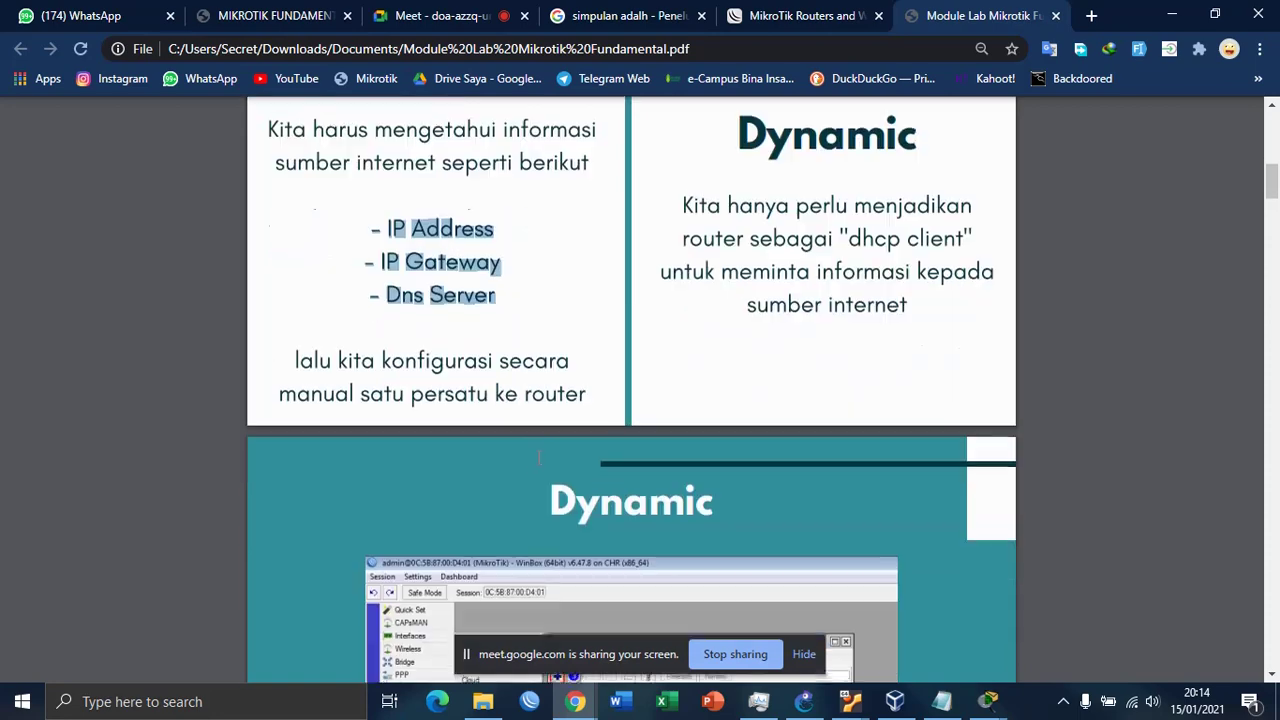
scroll(524, 367, up, 2)
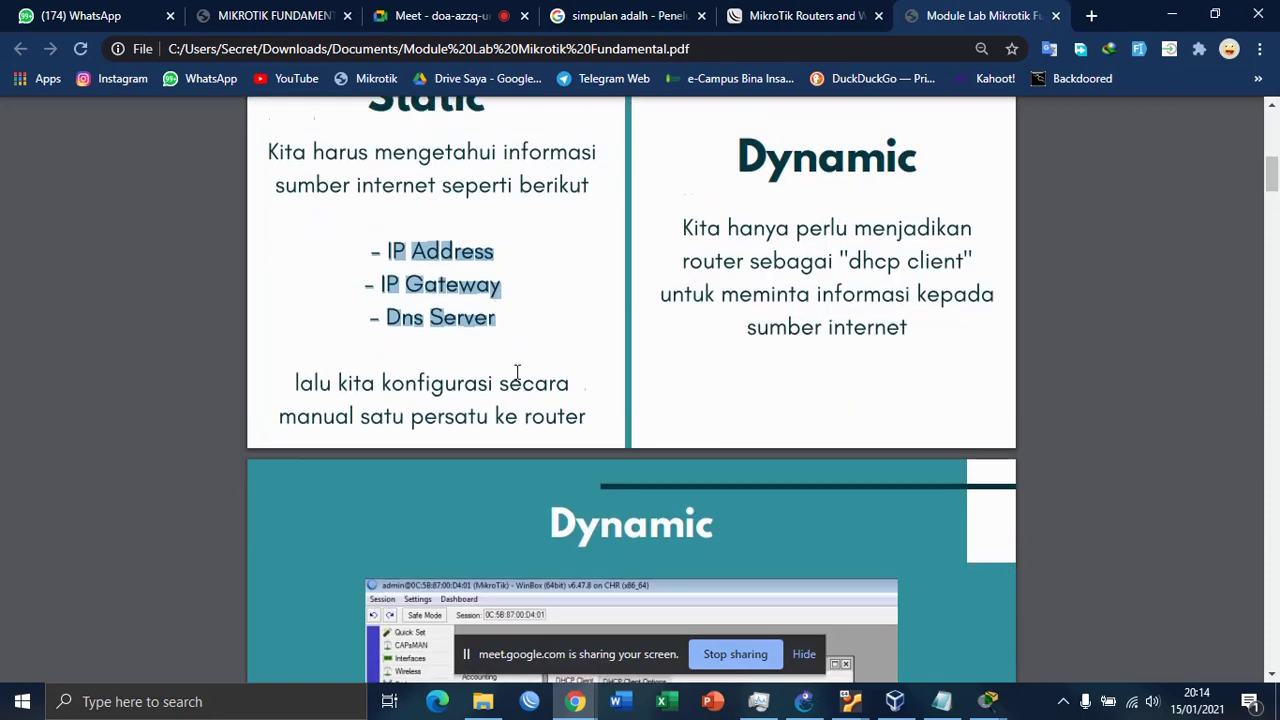
scroll(517, 386, down, 1)
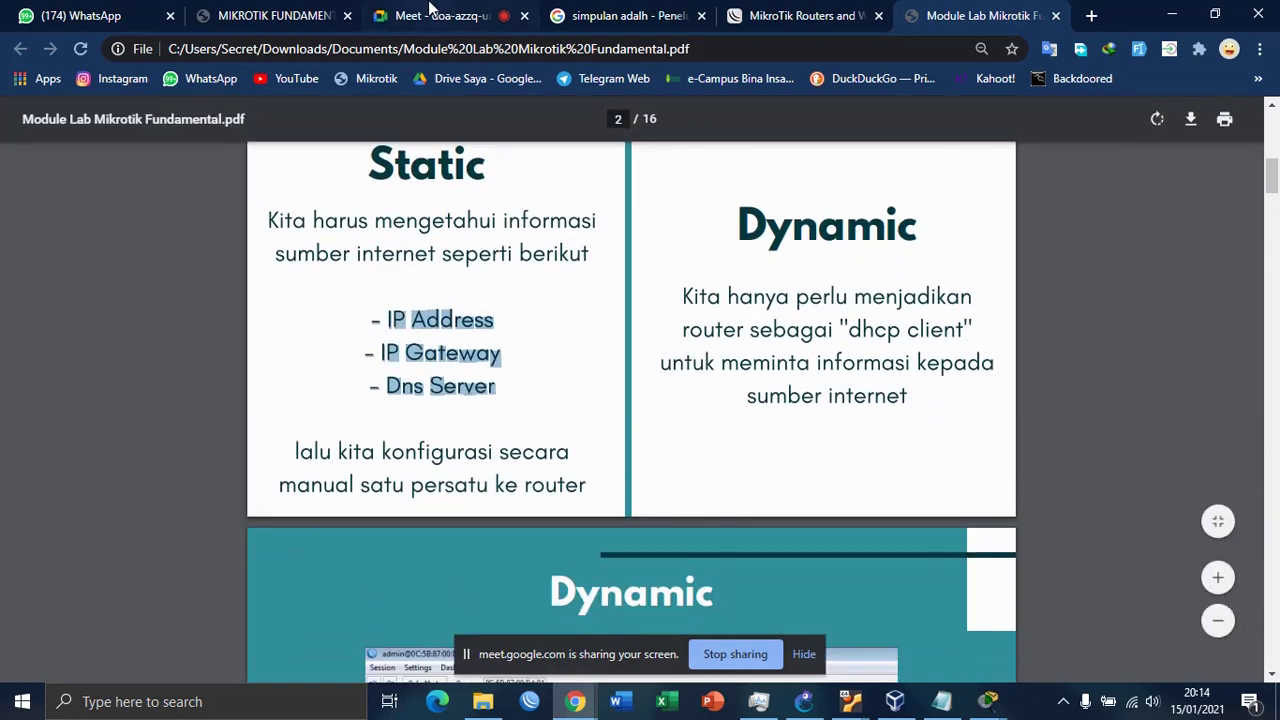
click(440, 15)
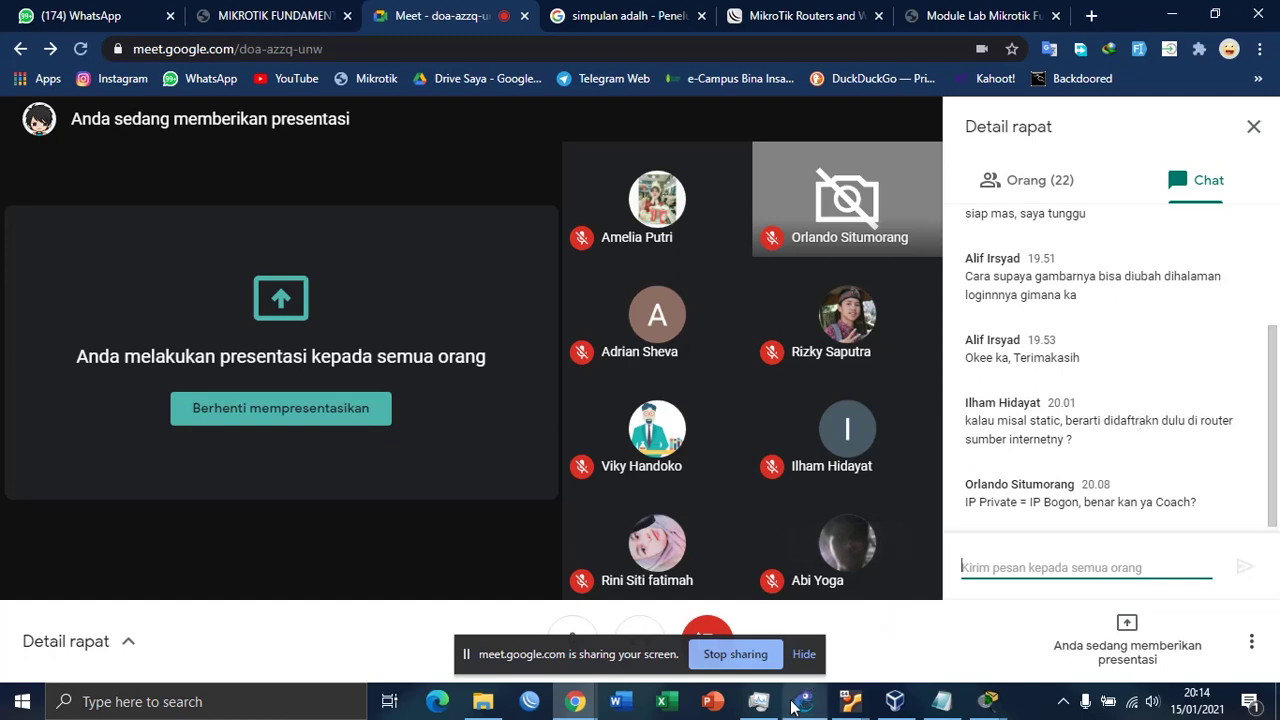
Rename the NAT1 cloud's INTERNET label to ISP and centre it inside the cloud
mouse_move(804, 701)
click(801, 647)
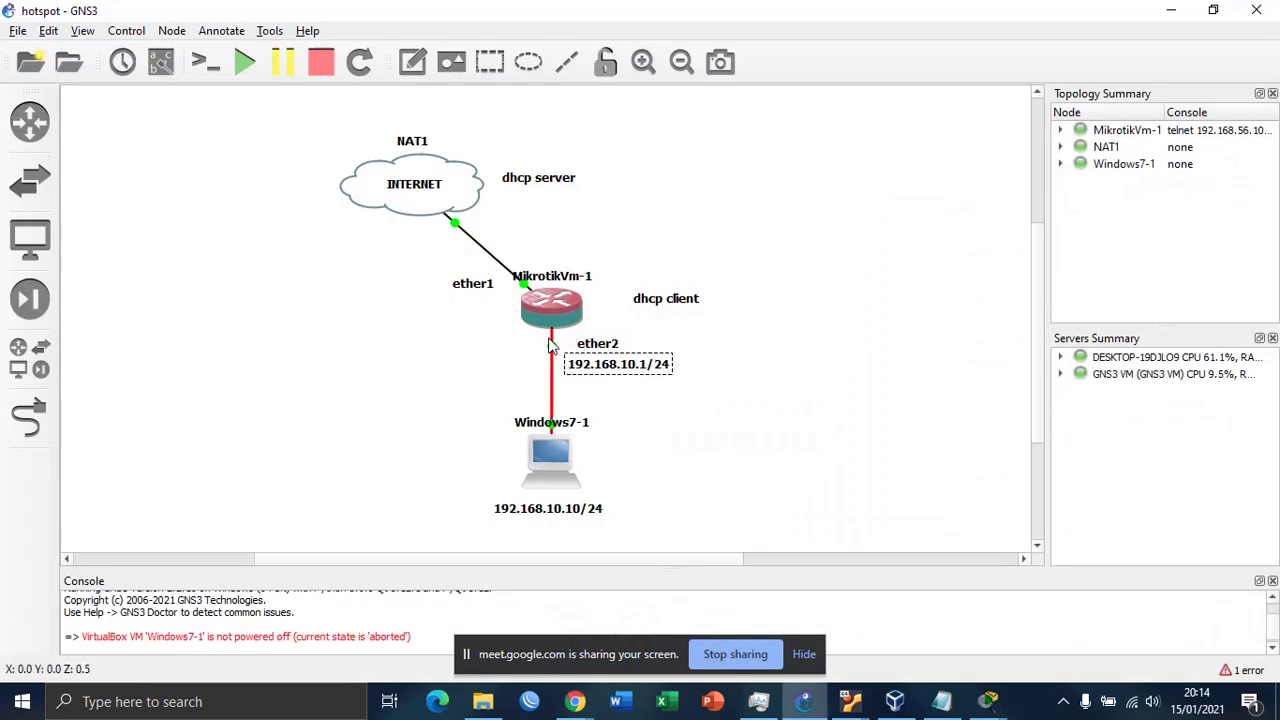
double_click(396, 184)
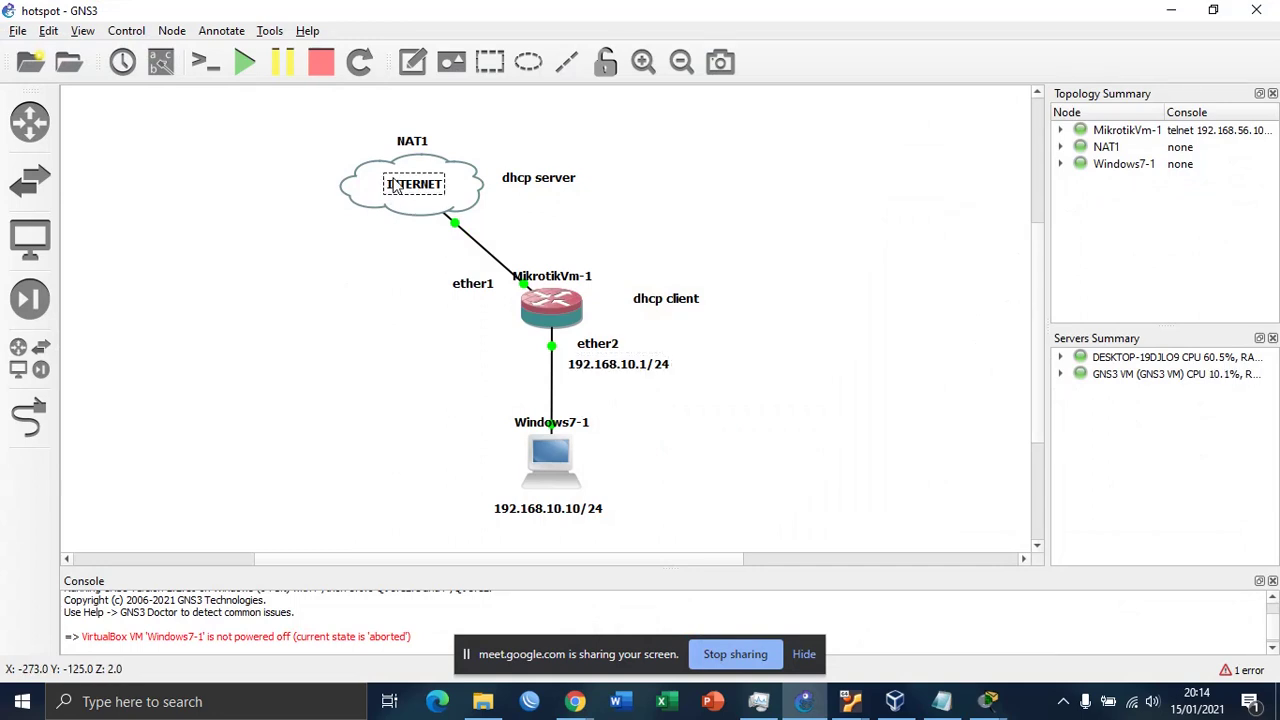
text(ISP)
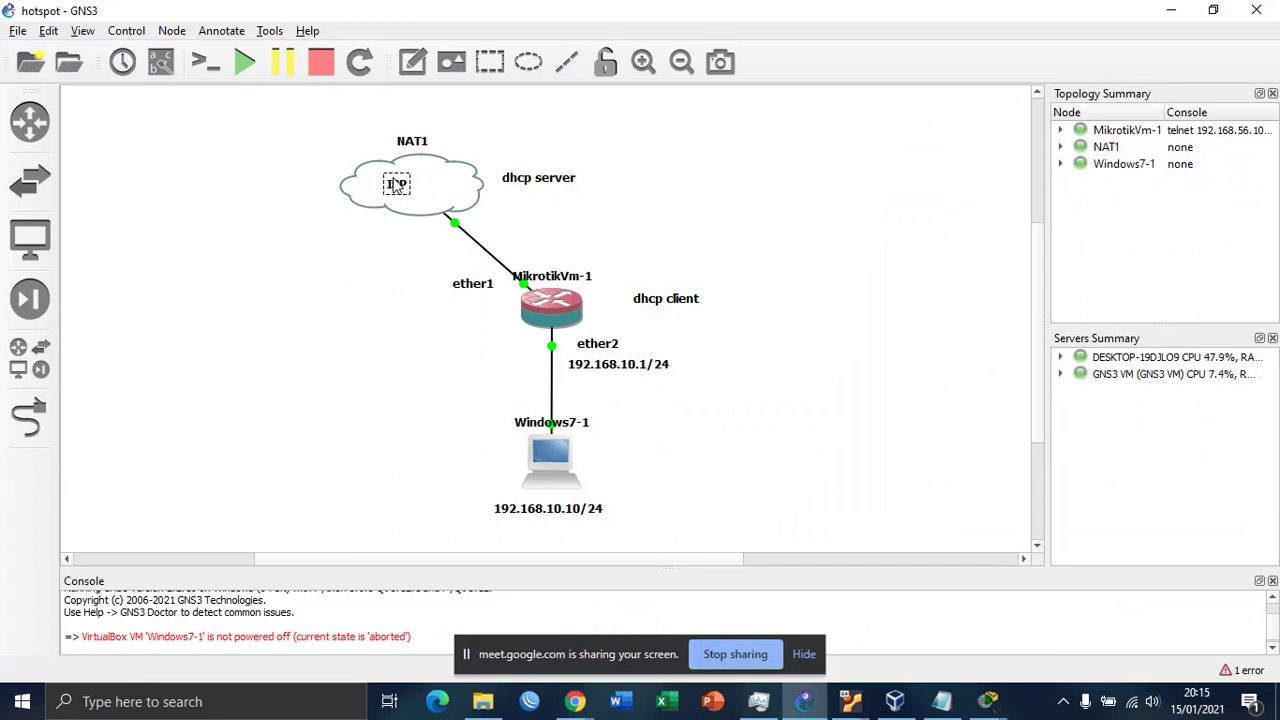
click(300, 238)
drag(396, 192, 417, 192)
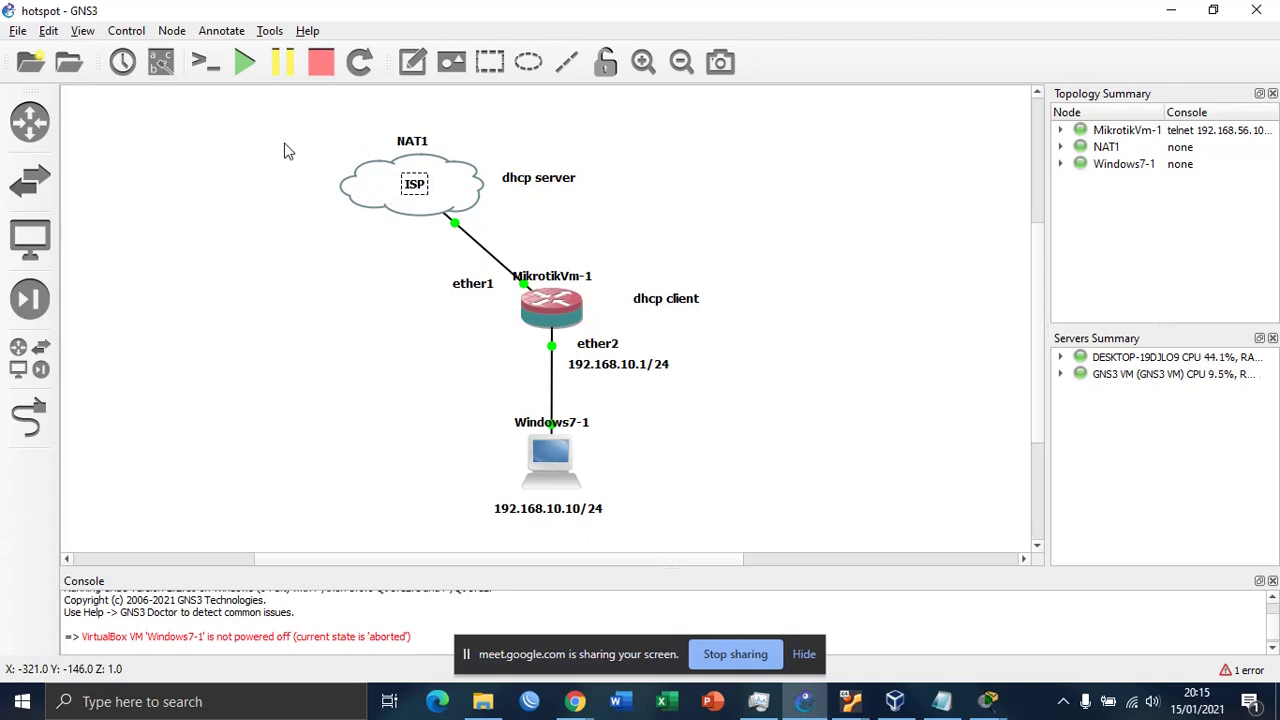
Check the topology around the MikrotikVm-1 router, then minimize the GNS3 window
drag(597, 228, 558, 310)
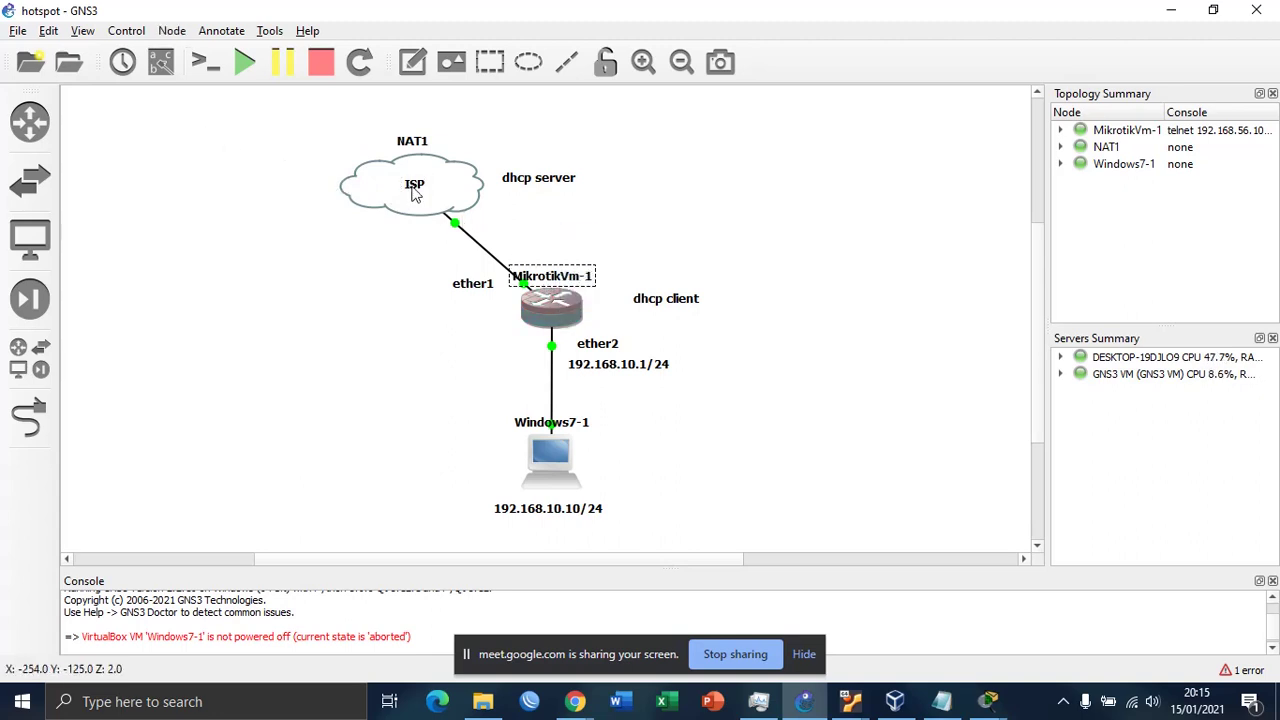
mouse_move(415, 193)
click(808, 221)
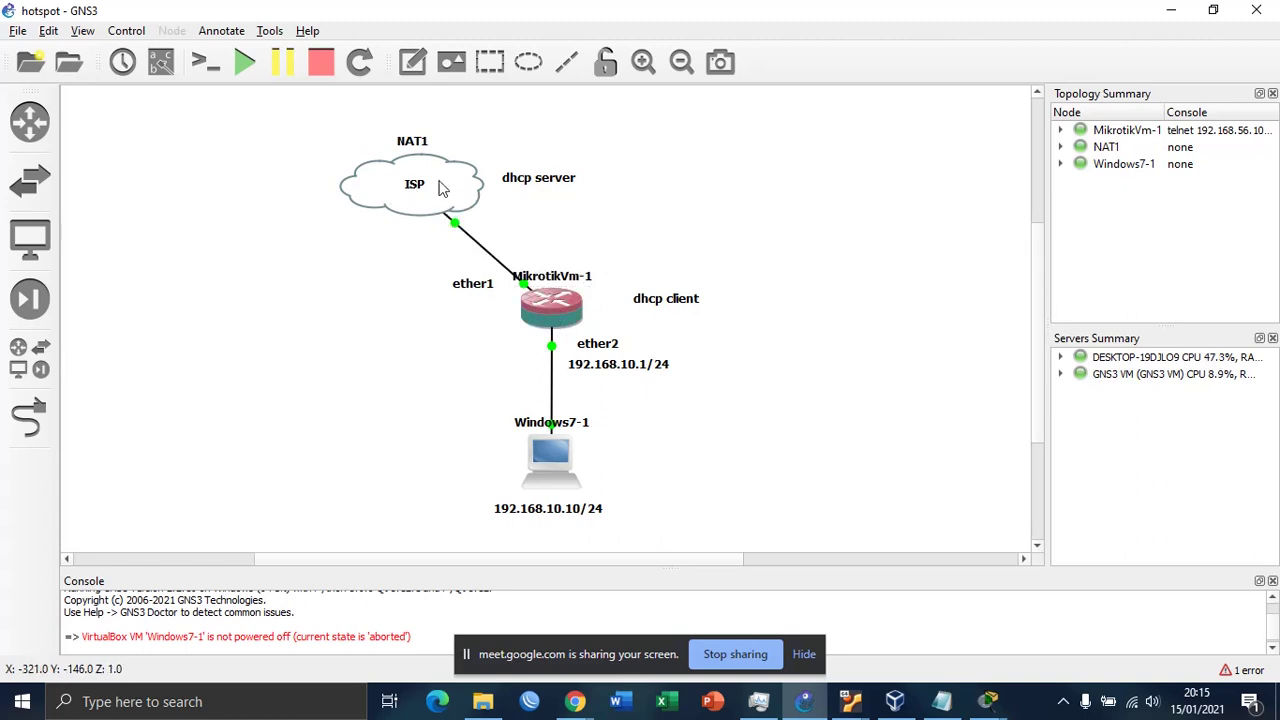
mouse_move(443, 190)
mouse_move(404, 197)
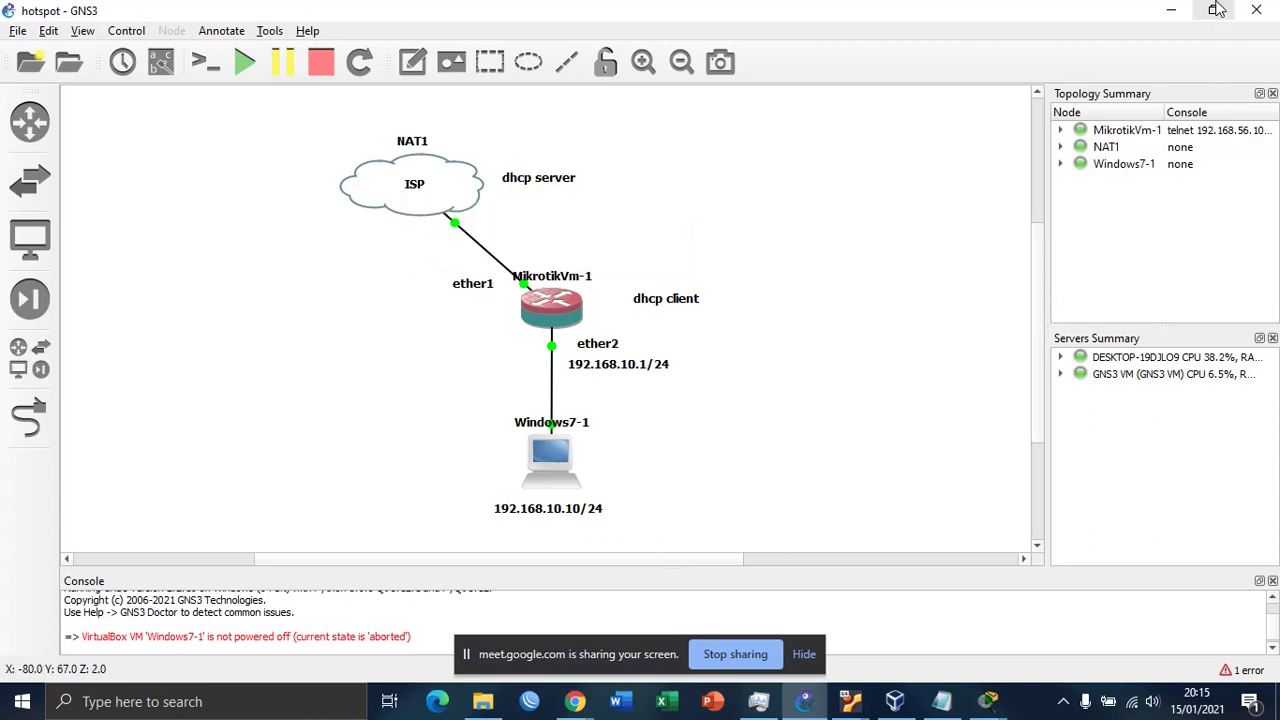
click(1171, 10)
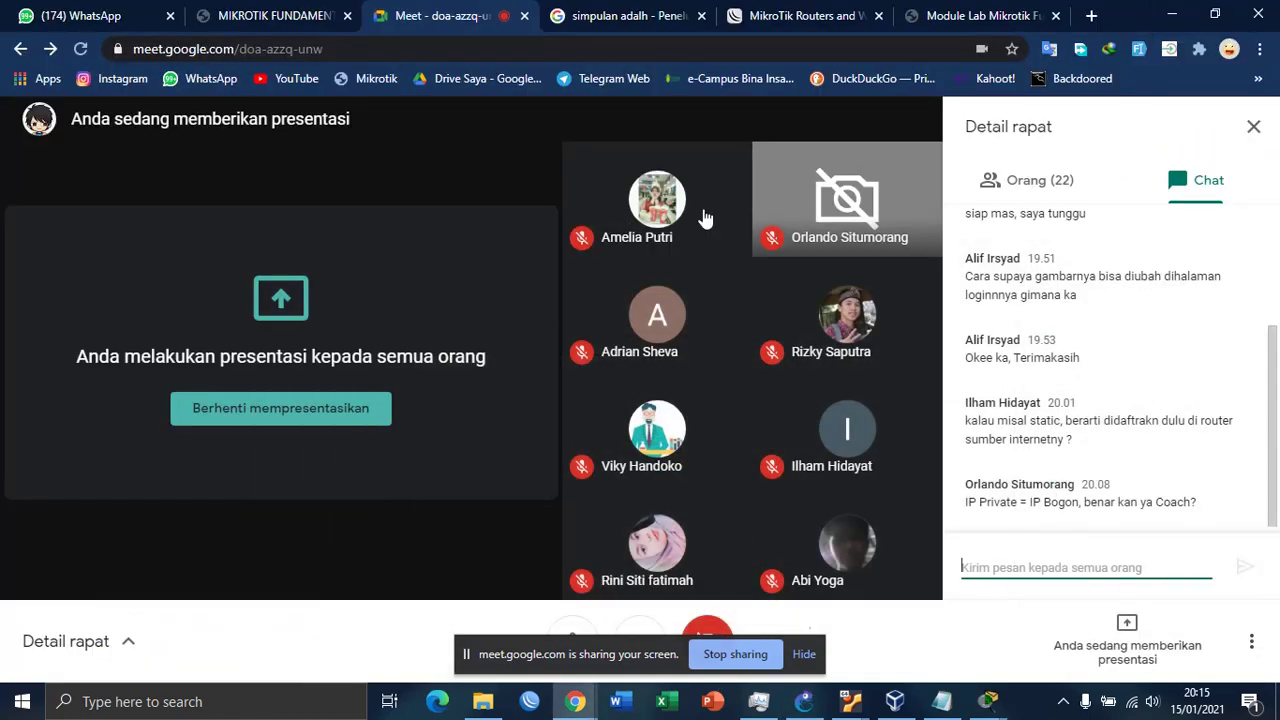
Highlight the Dns Server requirement on the lab module's Setting Router Gateway page
click(980, 15)
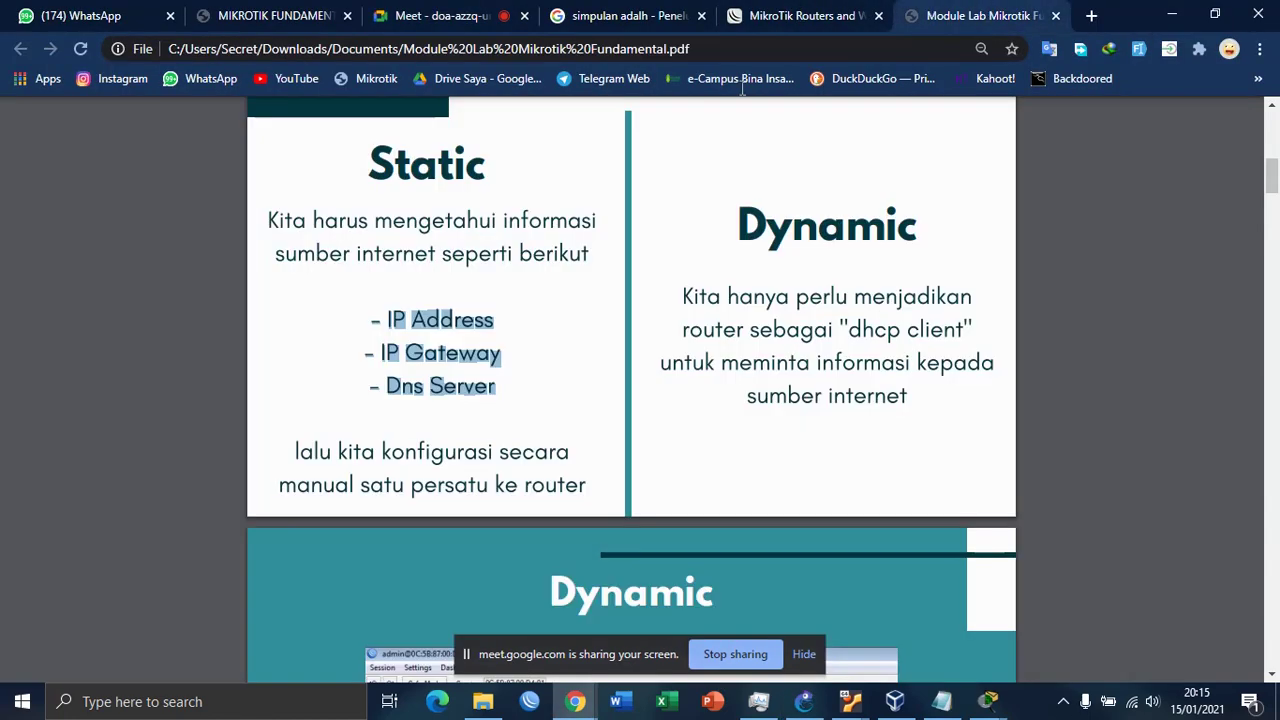
click(397, 390)
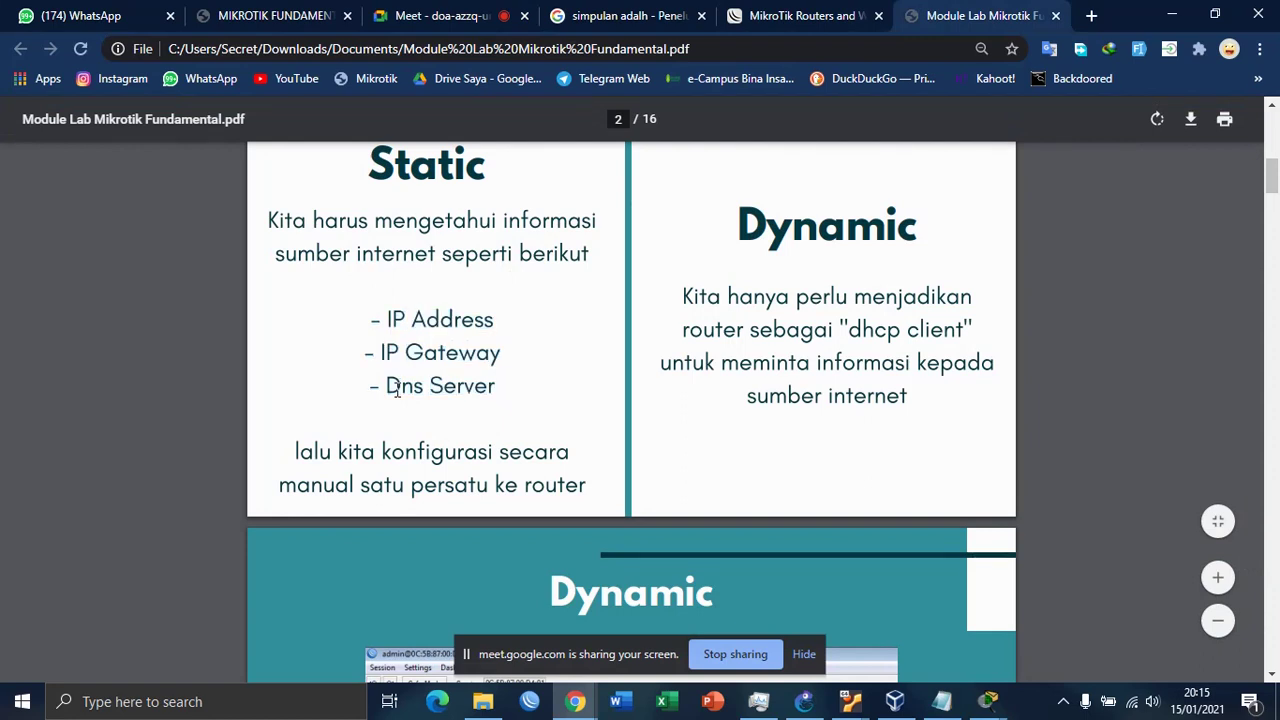
scroll(397, 390, up, 1)
scroll(397, 390, down, 1)
drag(362, 384, 586, 383)
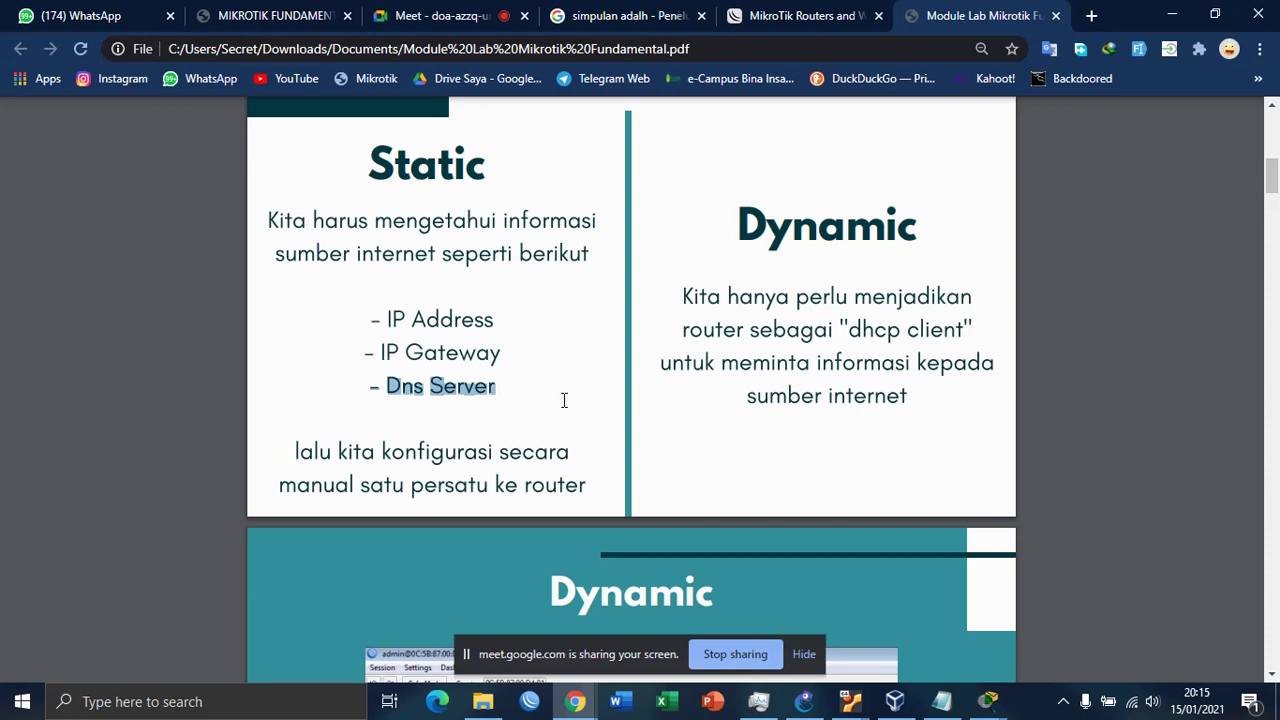
scroll(563, 407, up, 1)
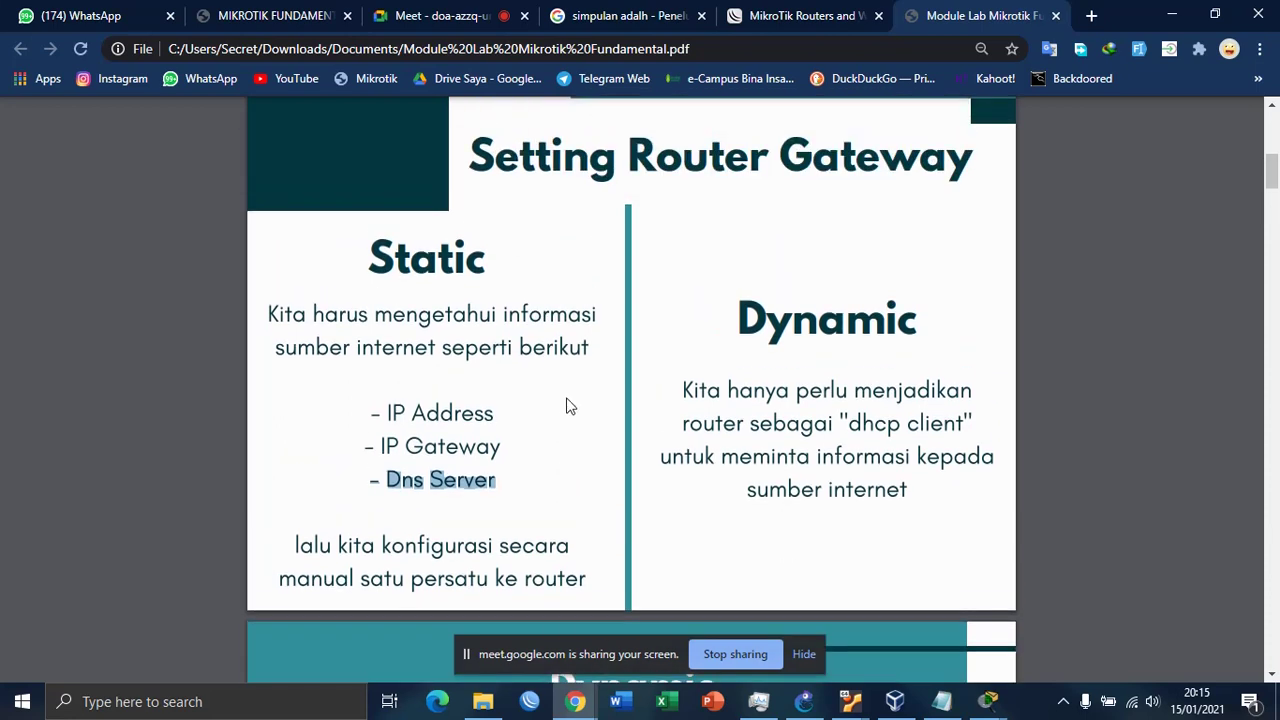
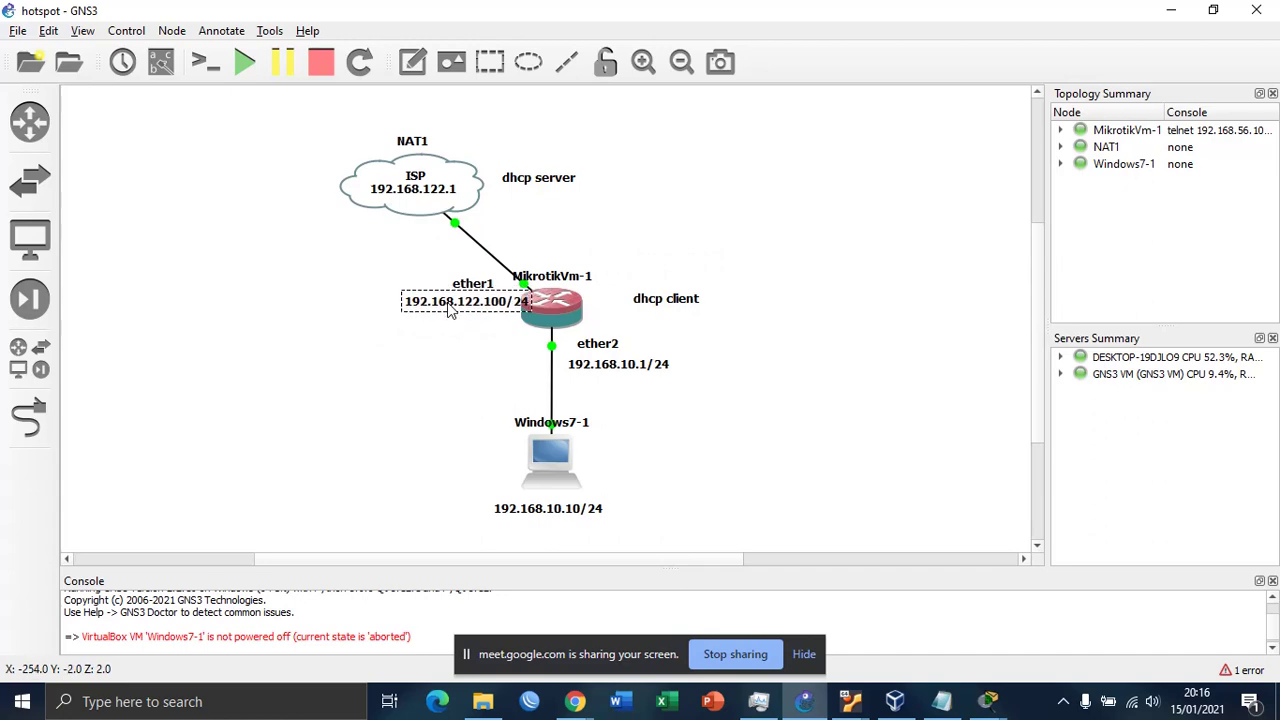
Nudge the ether1 address label left in GNS3 and bring the lab module PDF forward
click(437, 269)
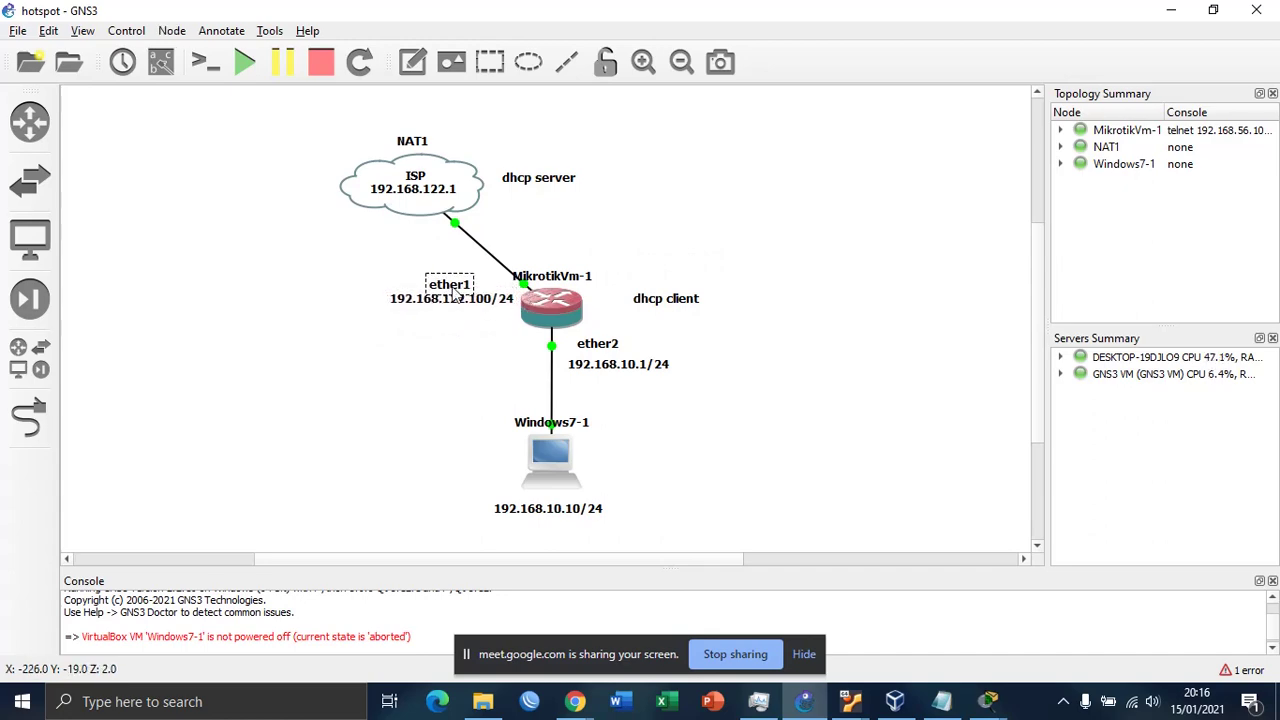
click(1171, 10)
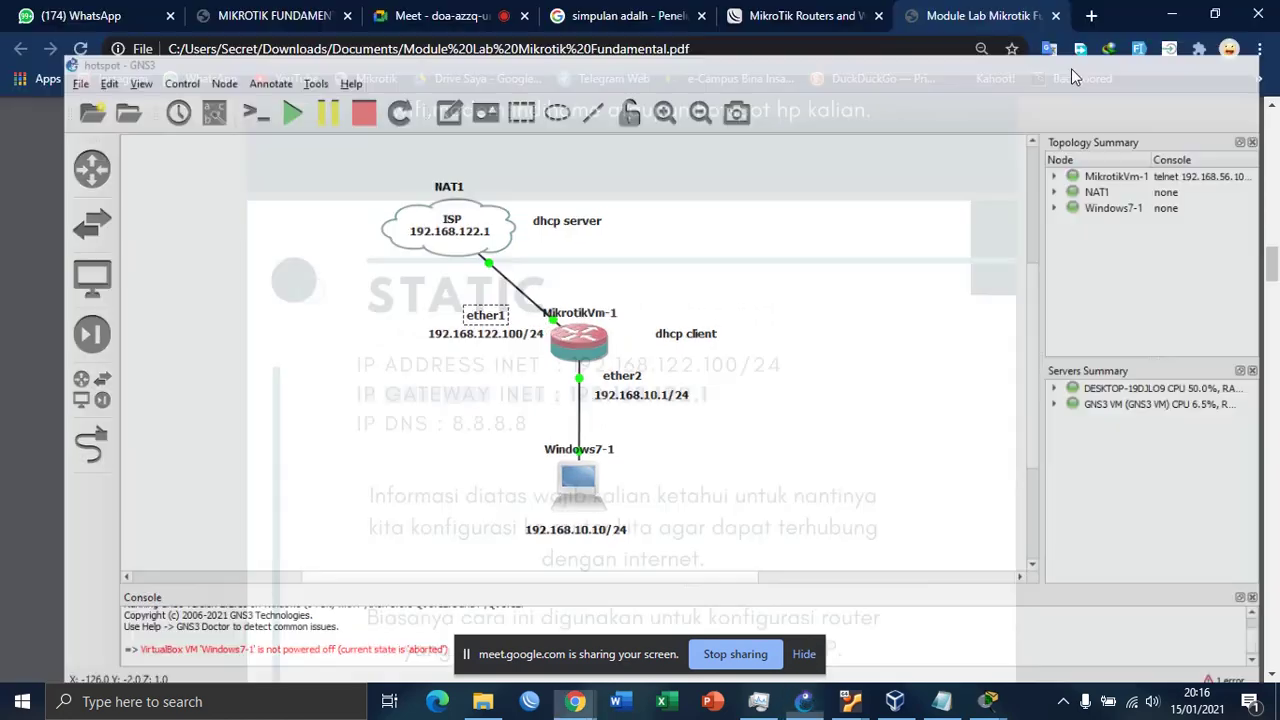
Select the static page's address, gateway and DNS lines in the PDF
drag(360, 365, 548, 381)
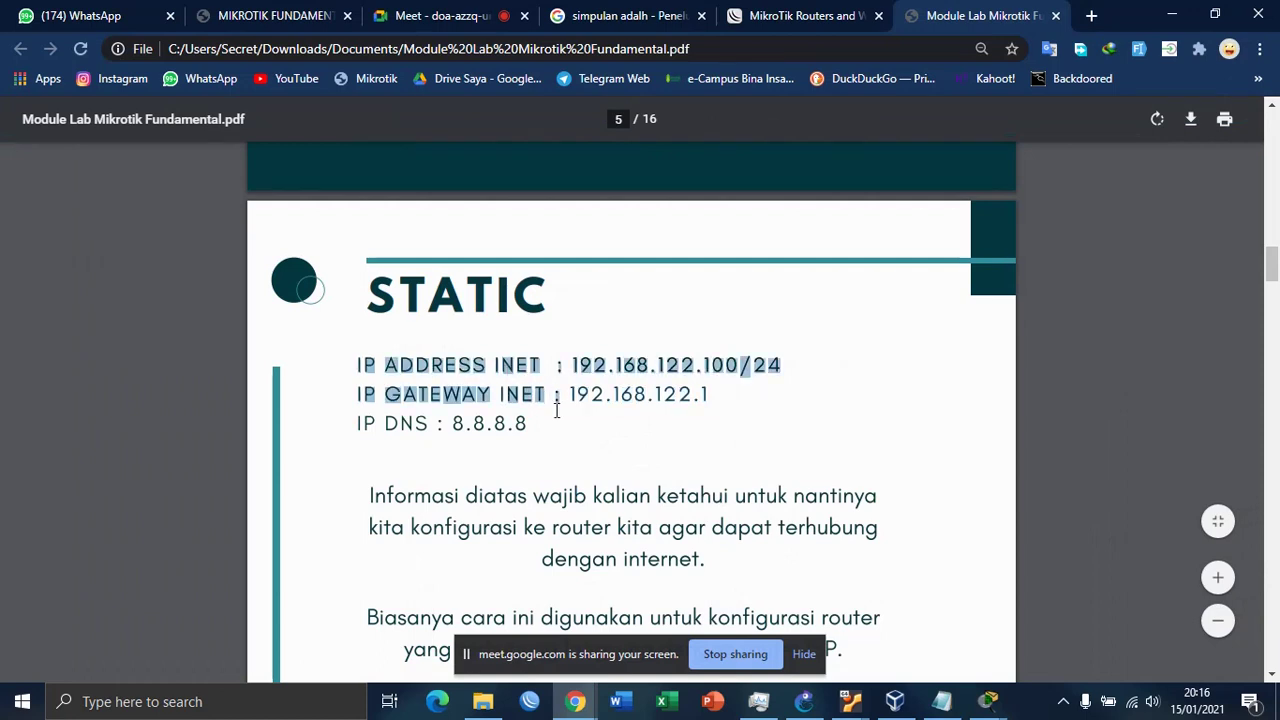
drag(561, 424, 549, 429)
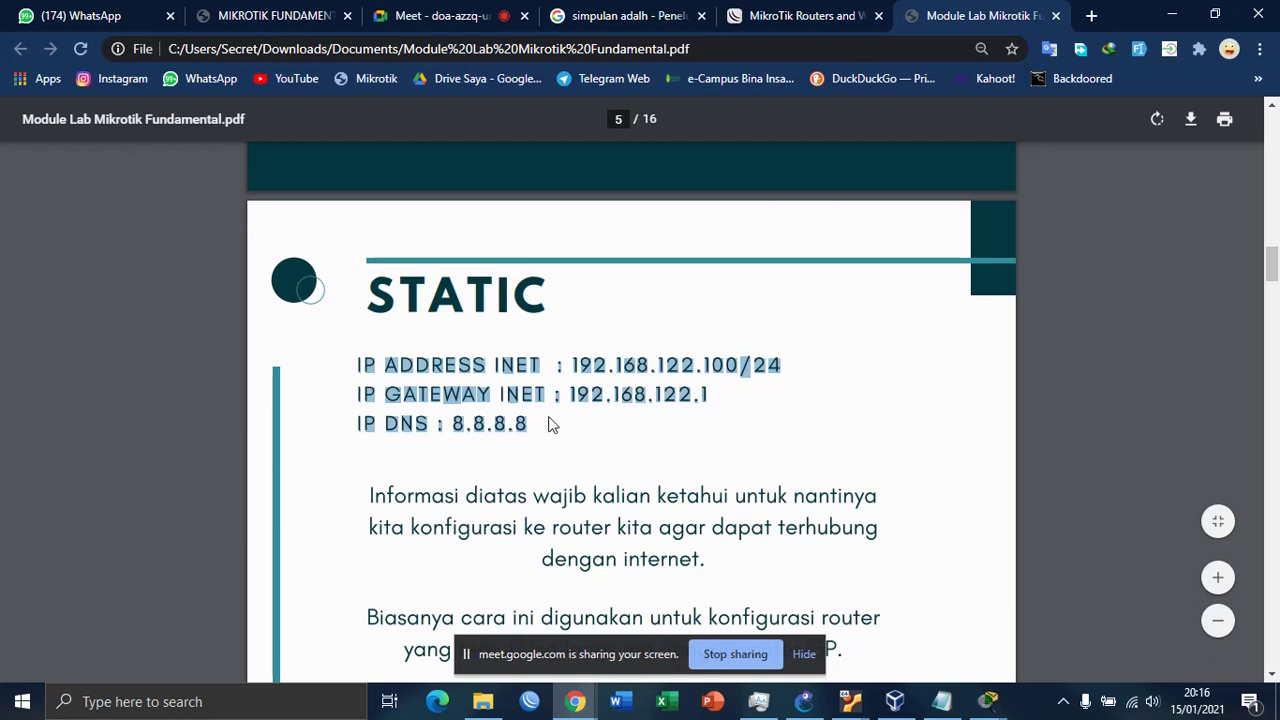
scroll(790, 502, down, 2)
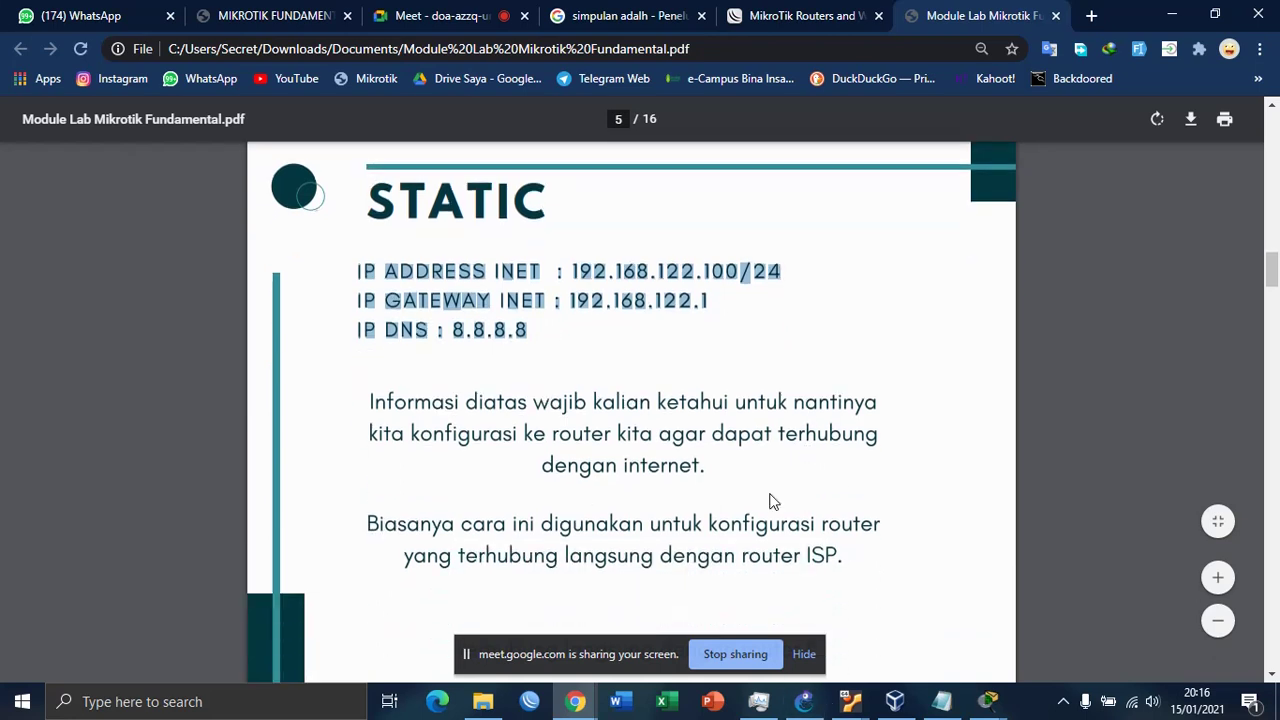
click(356, 273)
Highlight the IP ADDRESS INET, IP GATEWAY INET and DNS 8.8.8.8 lines, then return to GNS3
drag(358, 272, 521, 267)
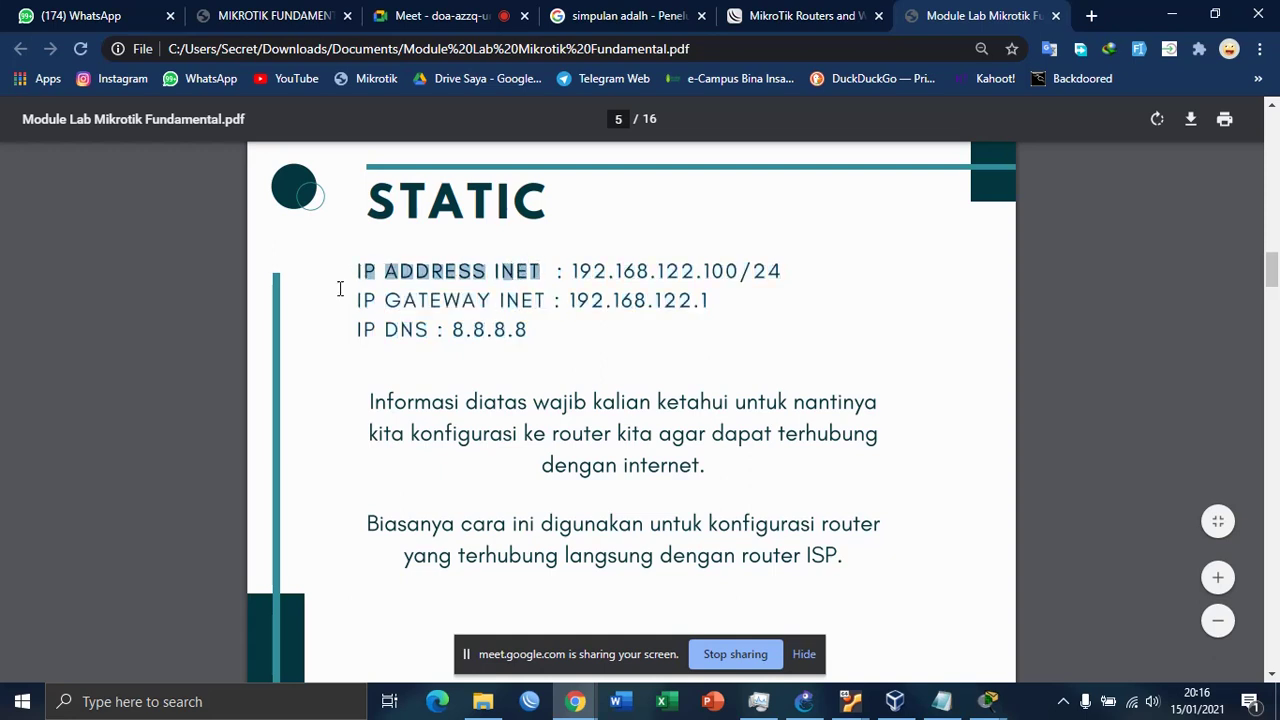
drag(358, 300, 553, 300)
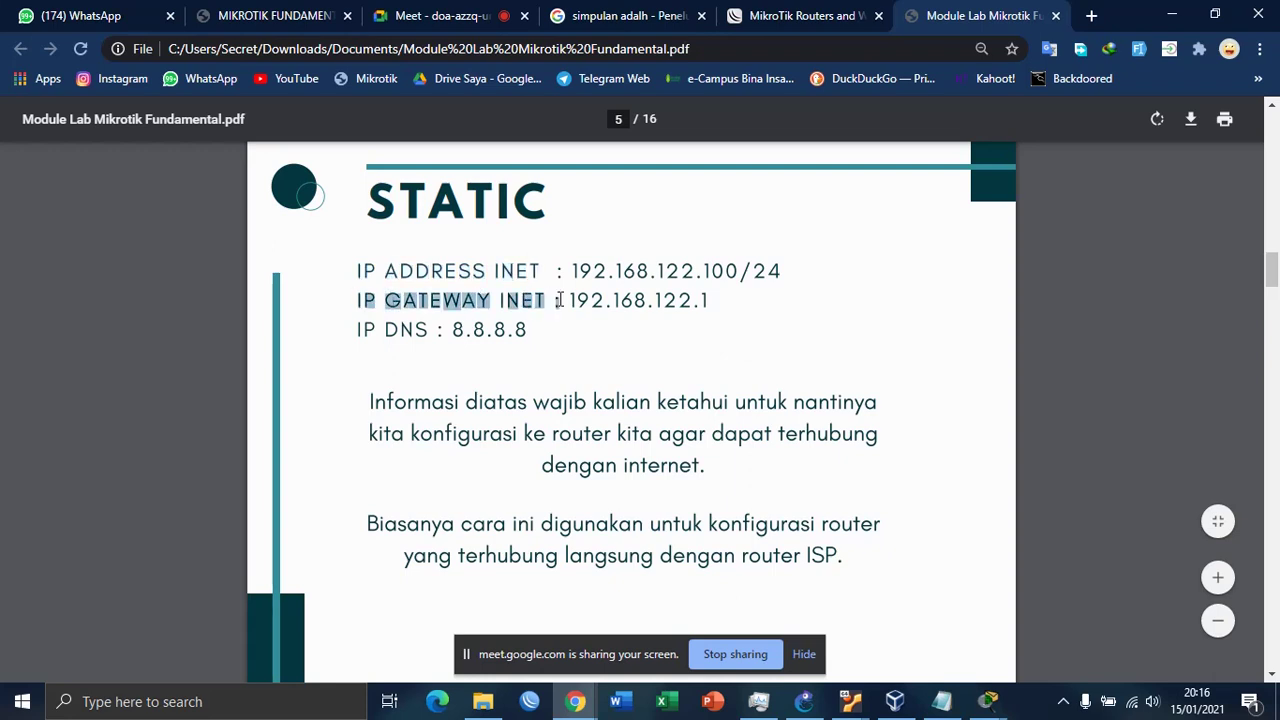
click(533, 335)
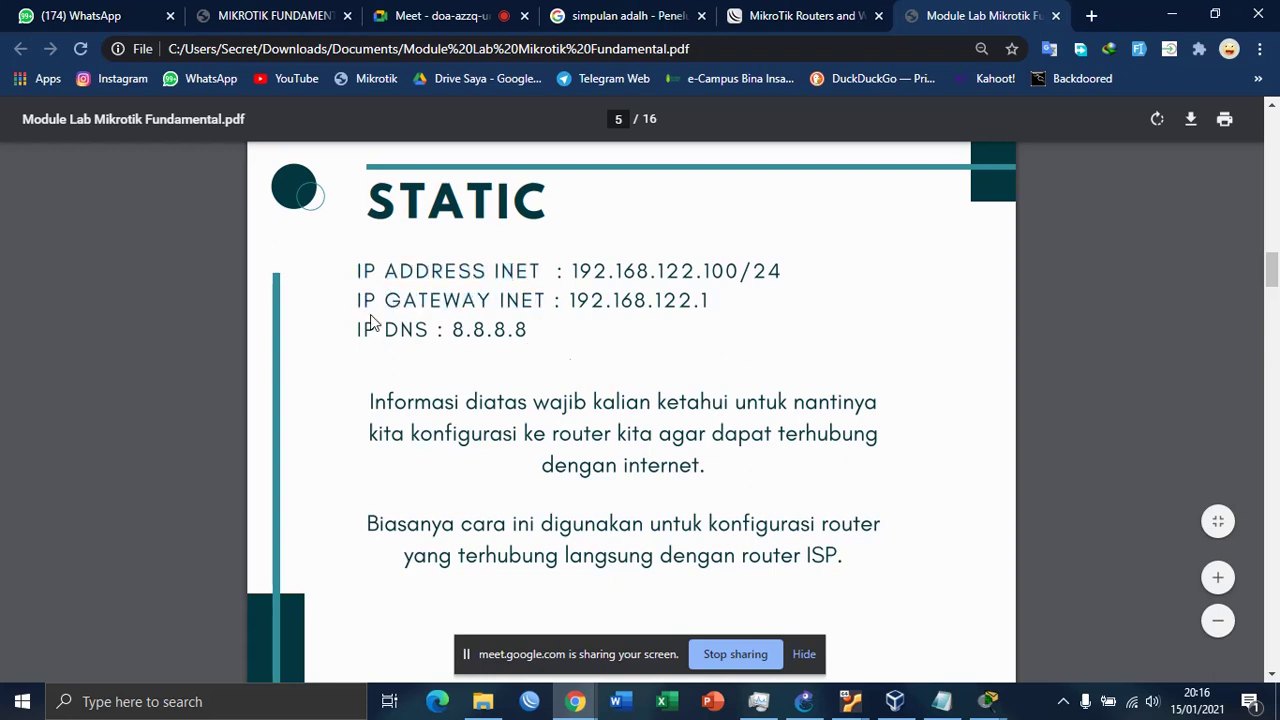
drag(388, 276, 726, 300)
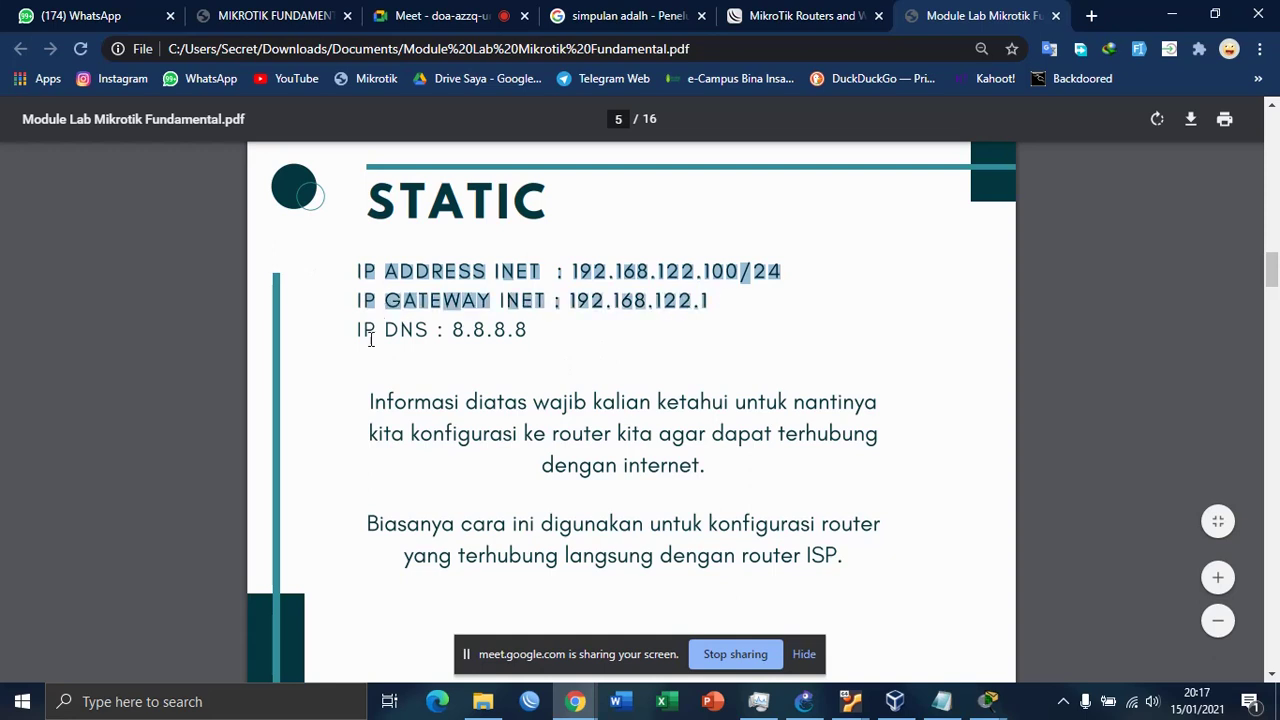
drag(365, 336, 446, 330)
click(651, 370)
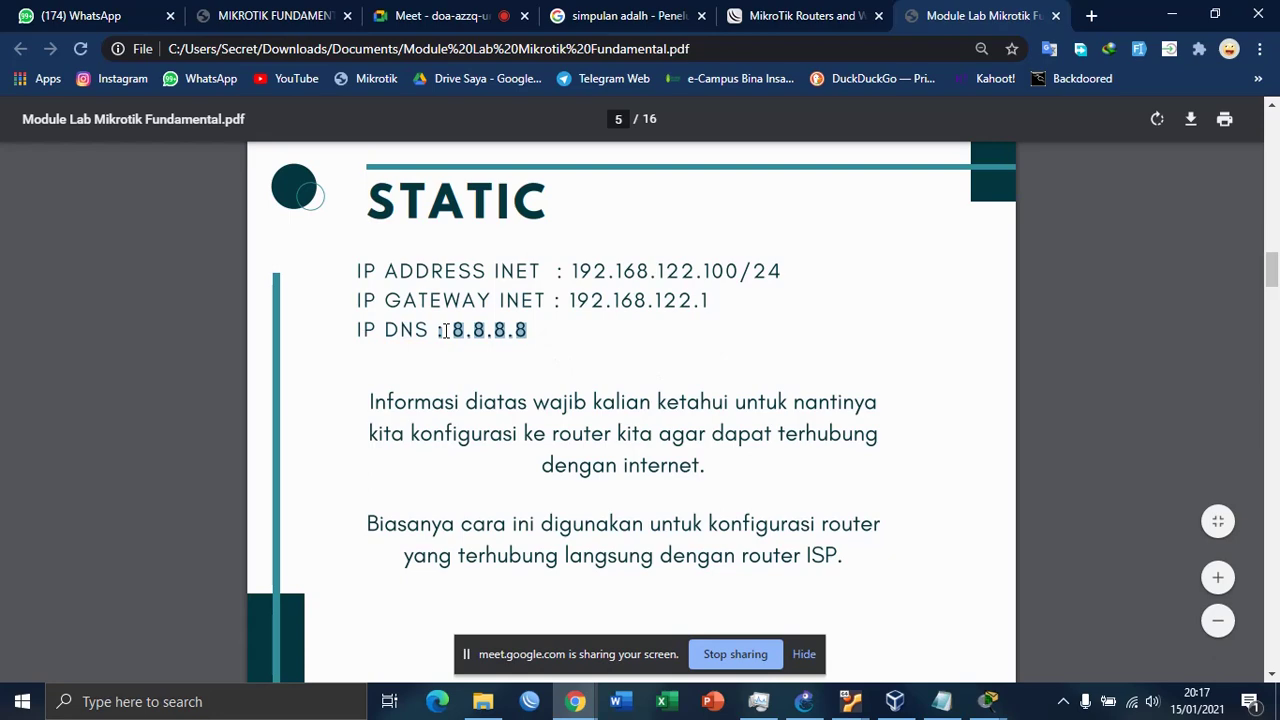
scroll(688, 445, up, 1)
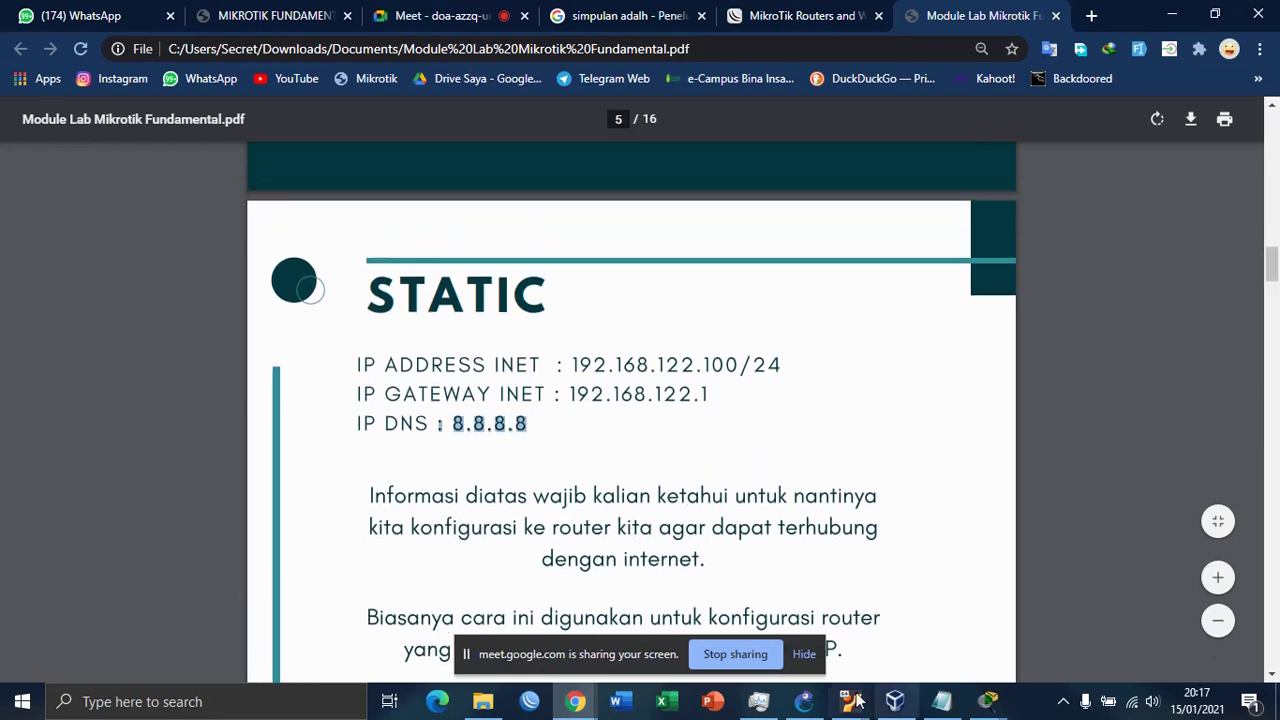
click(804, 695)
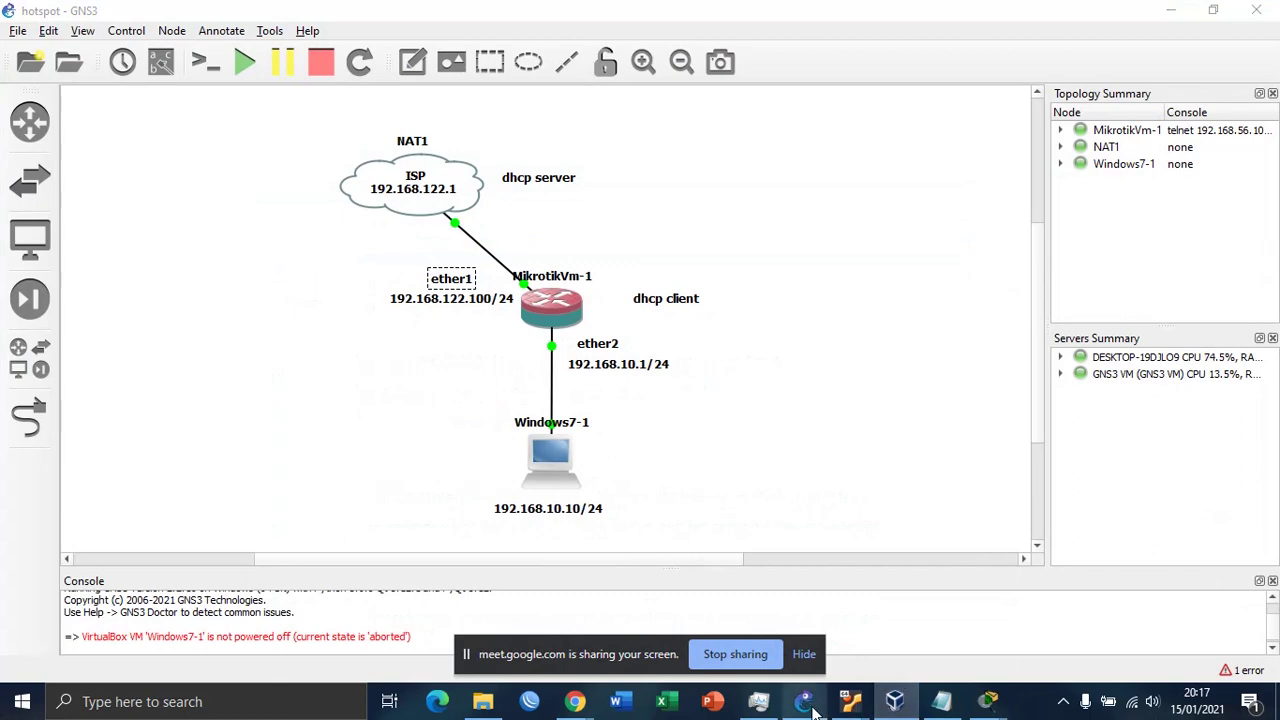
Admit the two waiting participants to the Google Meet call and hide Chrome
mouse_move(578, 695)
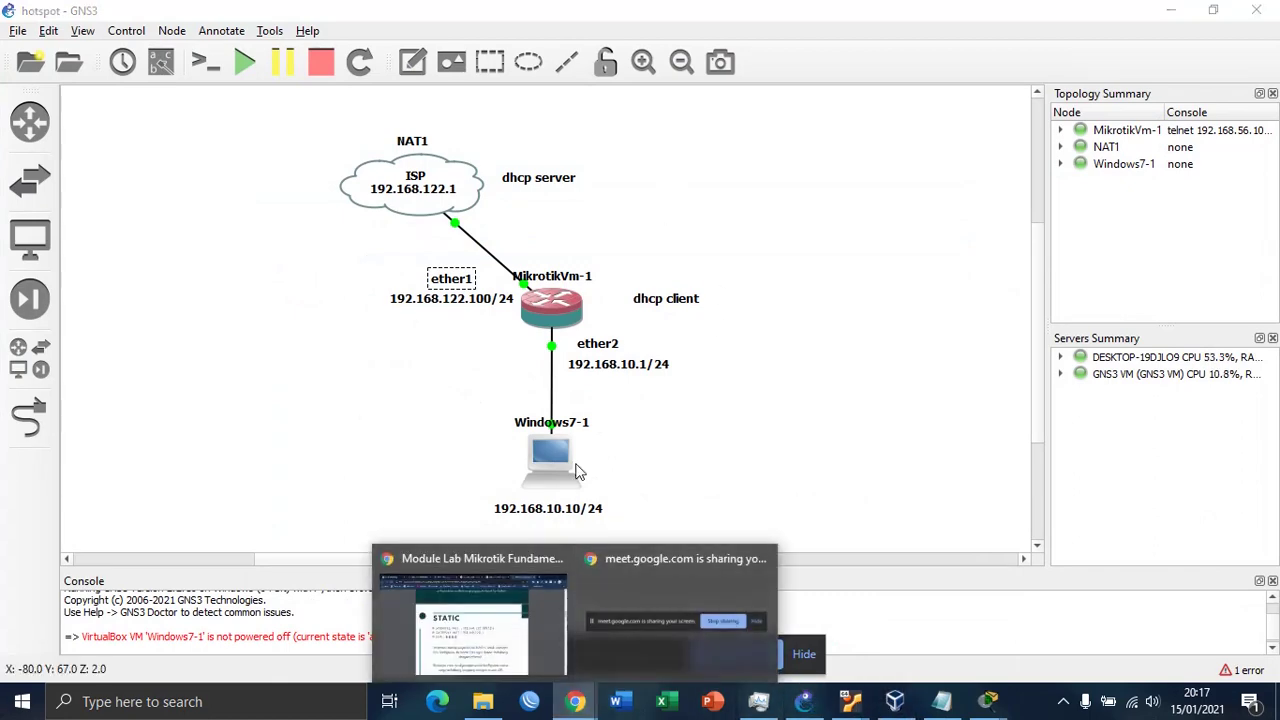
click(507, 623)
key(ctrl+3)
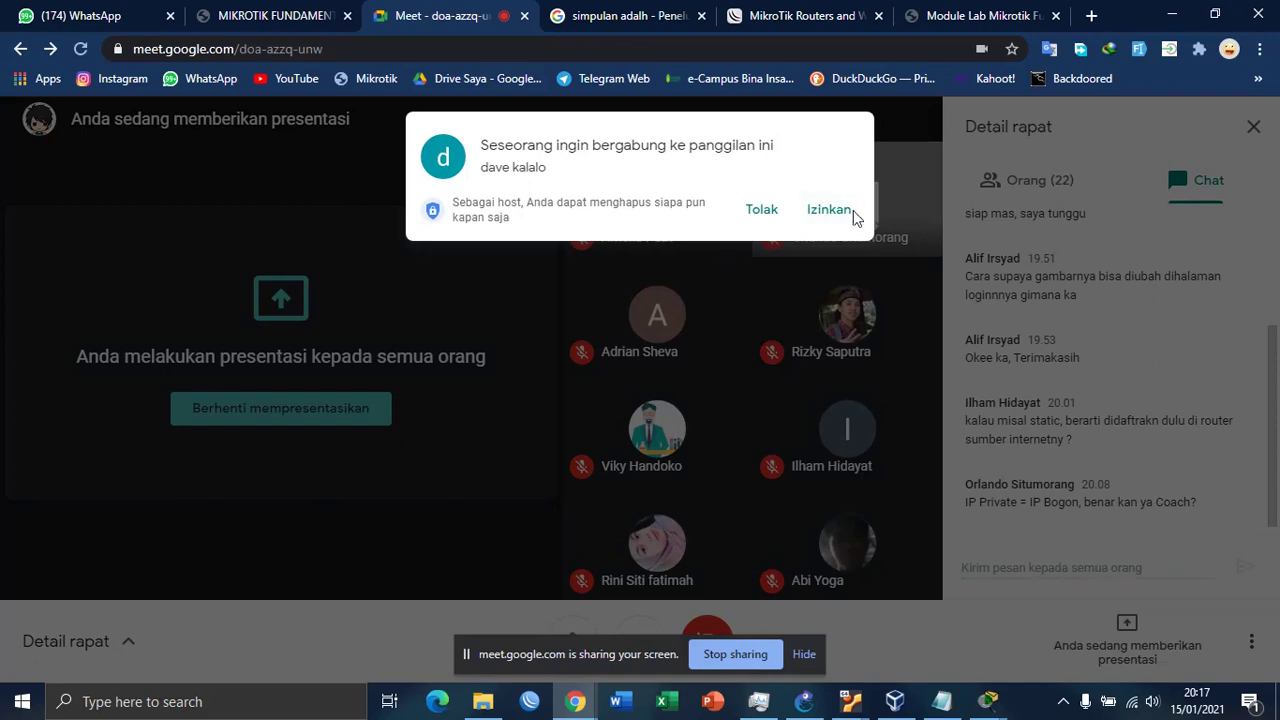
click(830, 212)
click(828, 215)
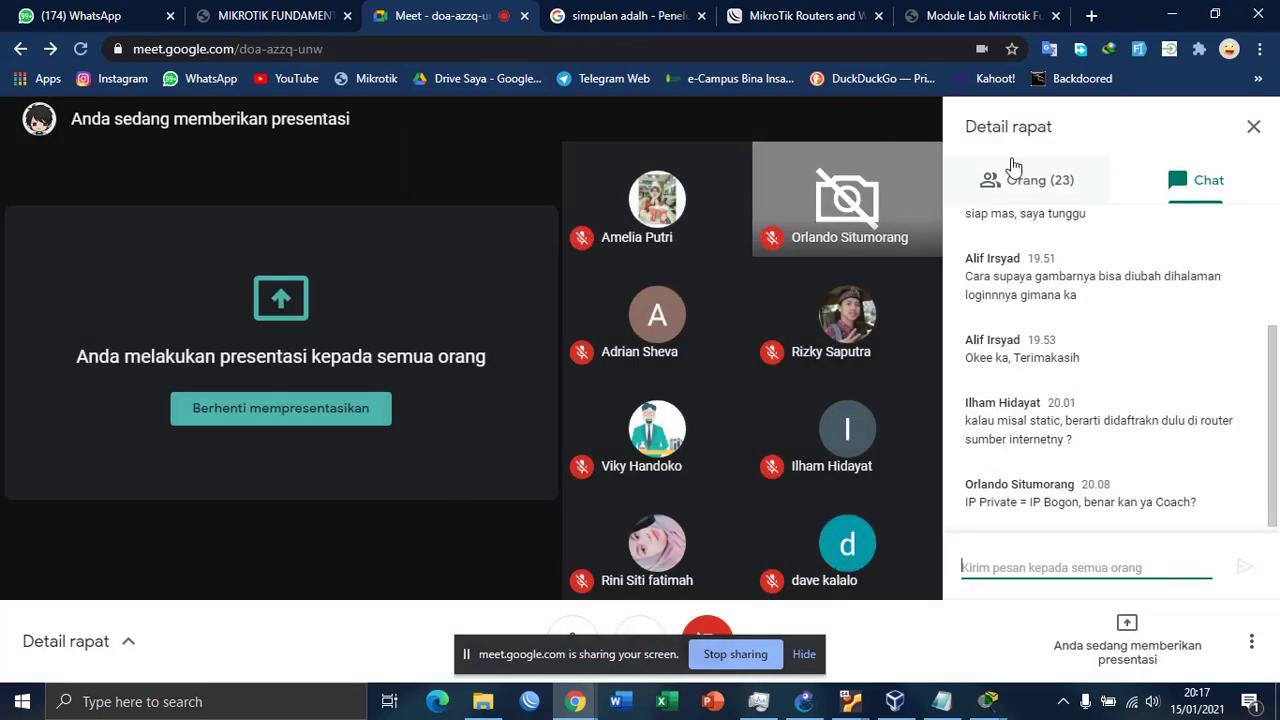
click(1172, 14)
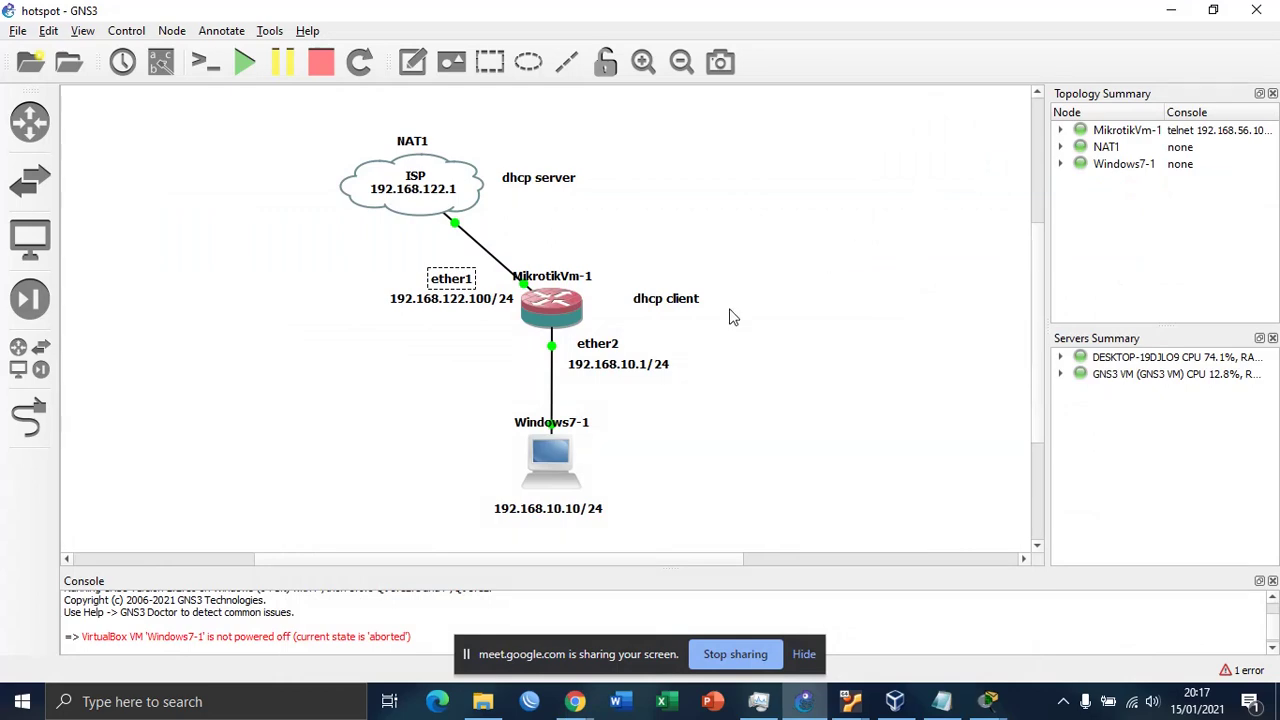
Bring the Windows 7 VM's WinBox session forward and close the Interface List
click(900, 697)
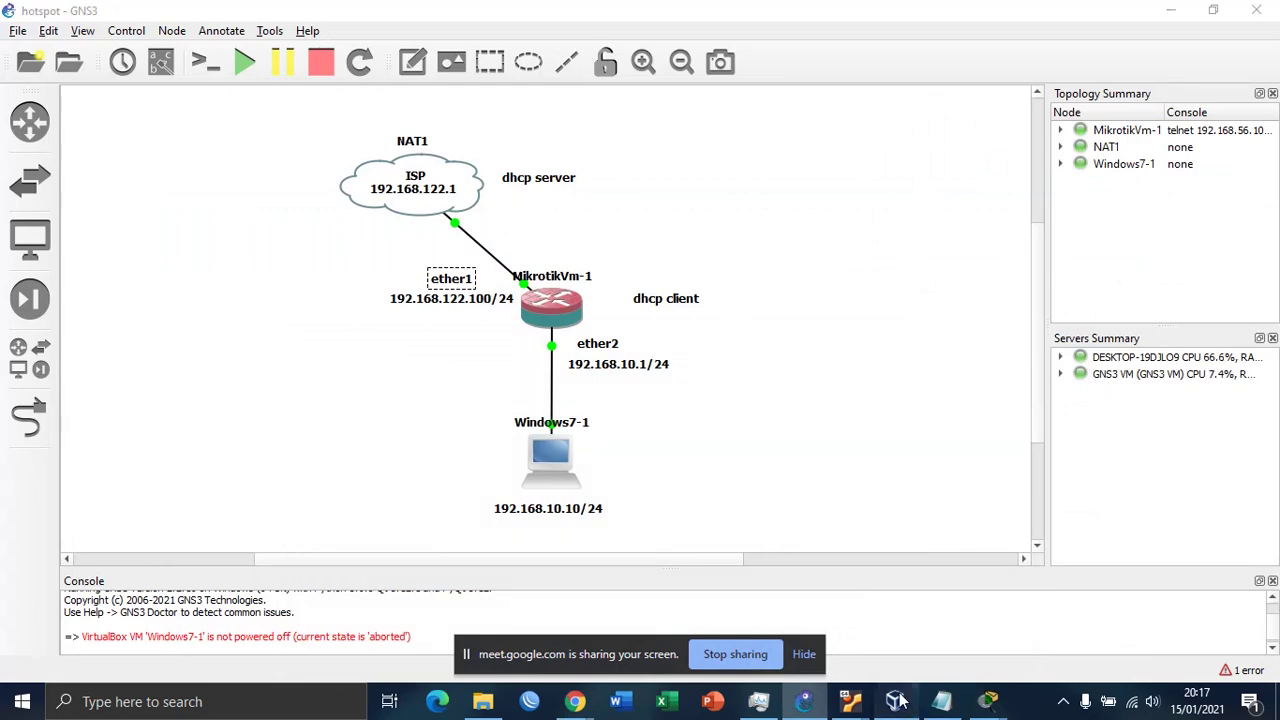
click(900, 697)
mouse_move(855, 700)
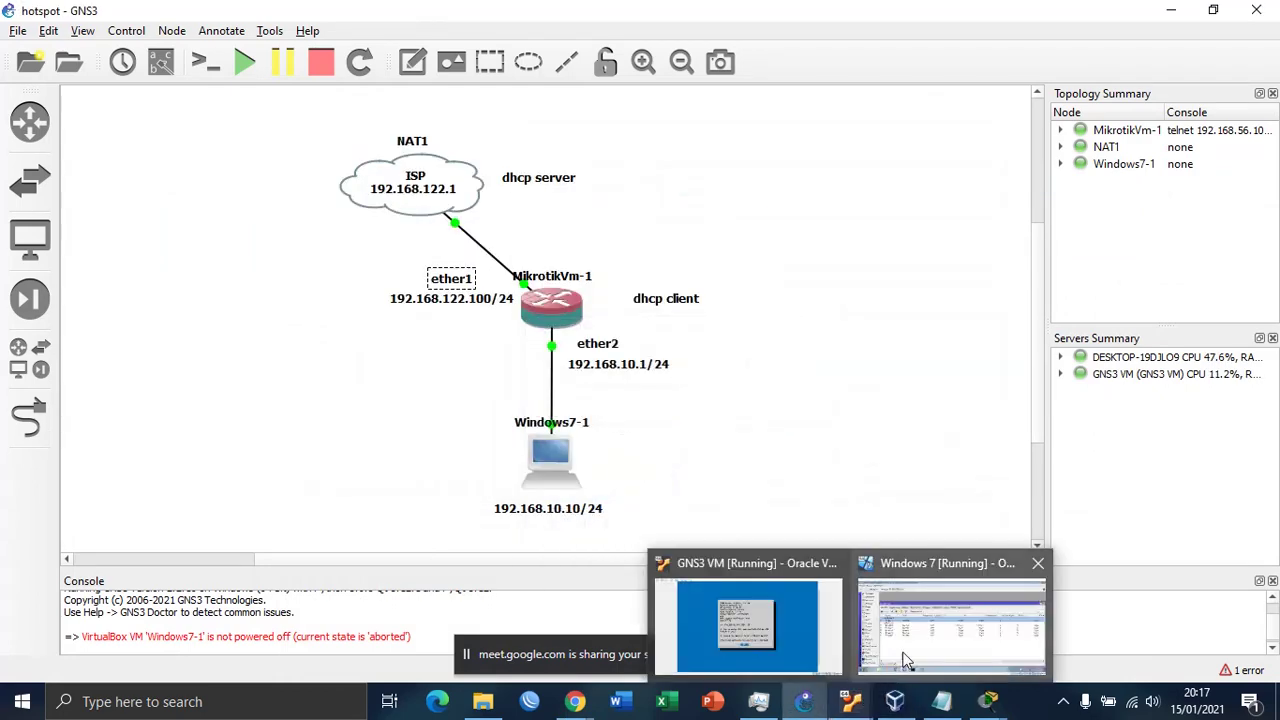
click(945, 630)
click(1262, 172)
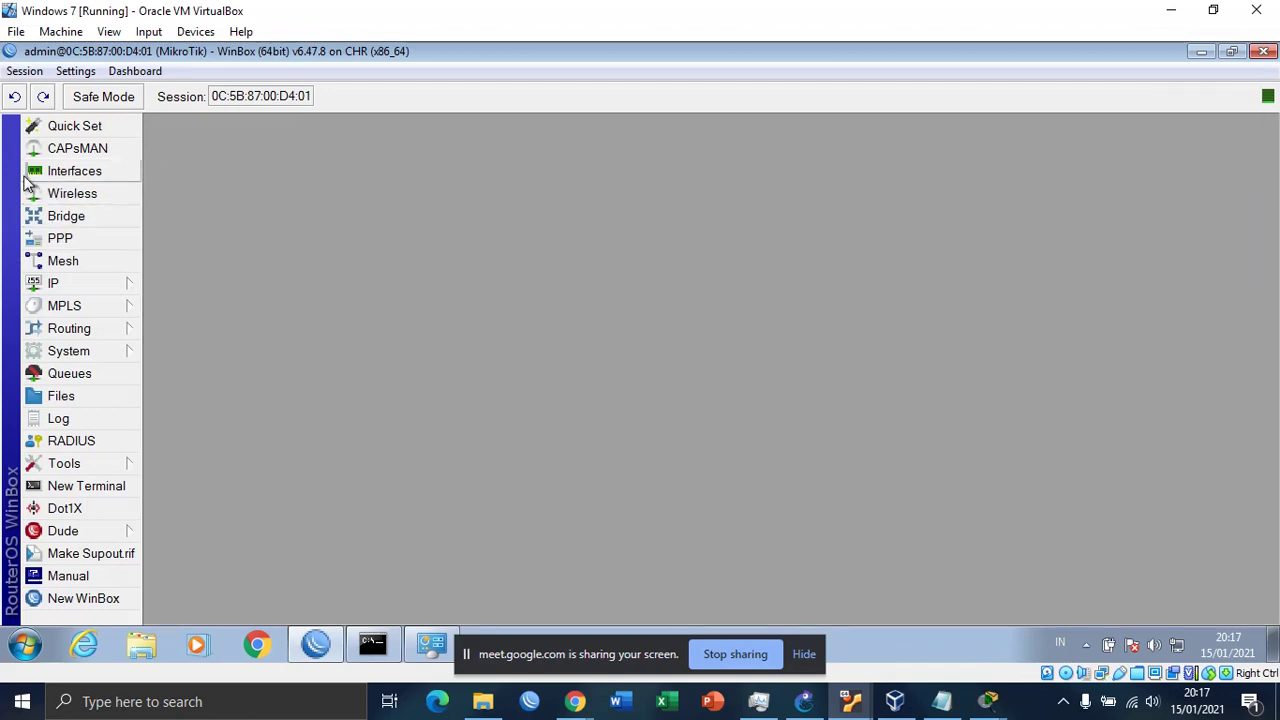
Add the address 192.168.122.100/24 on ether1 in IP Addresses
click(110, 284)
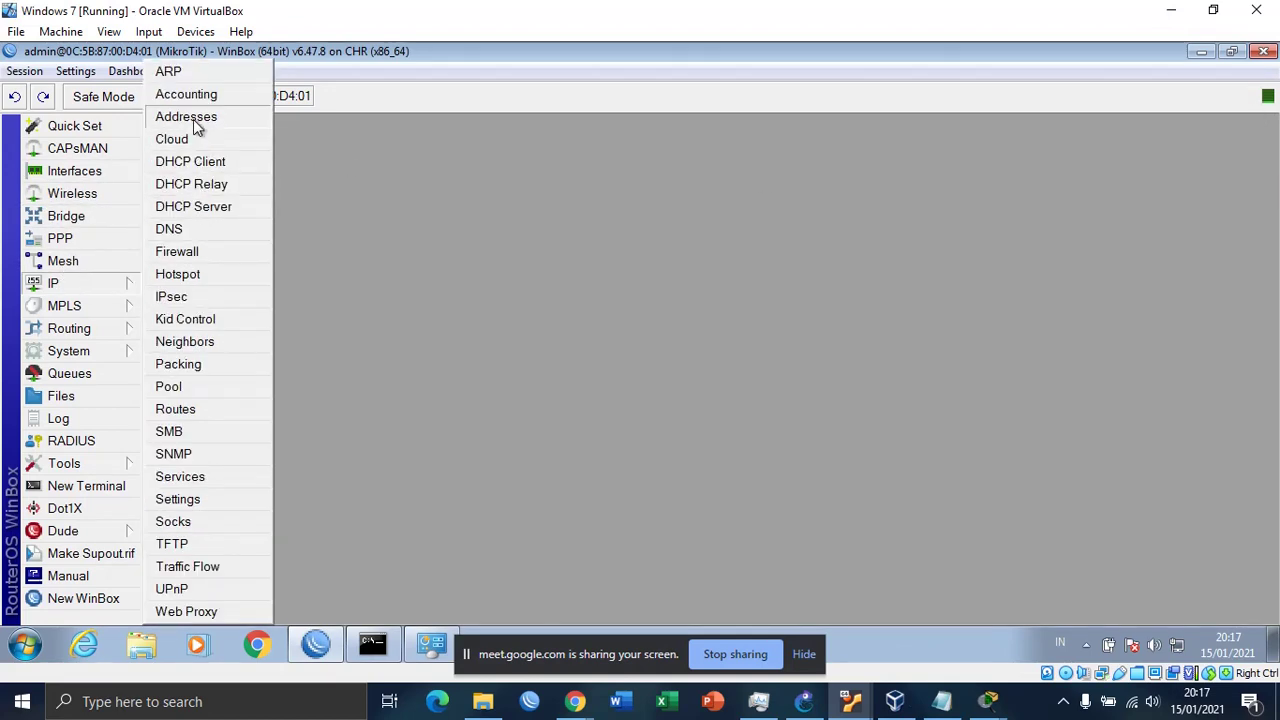
click(193, 118)
drag(275, 152, 432, 150)
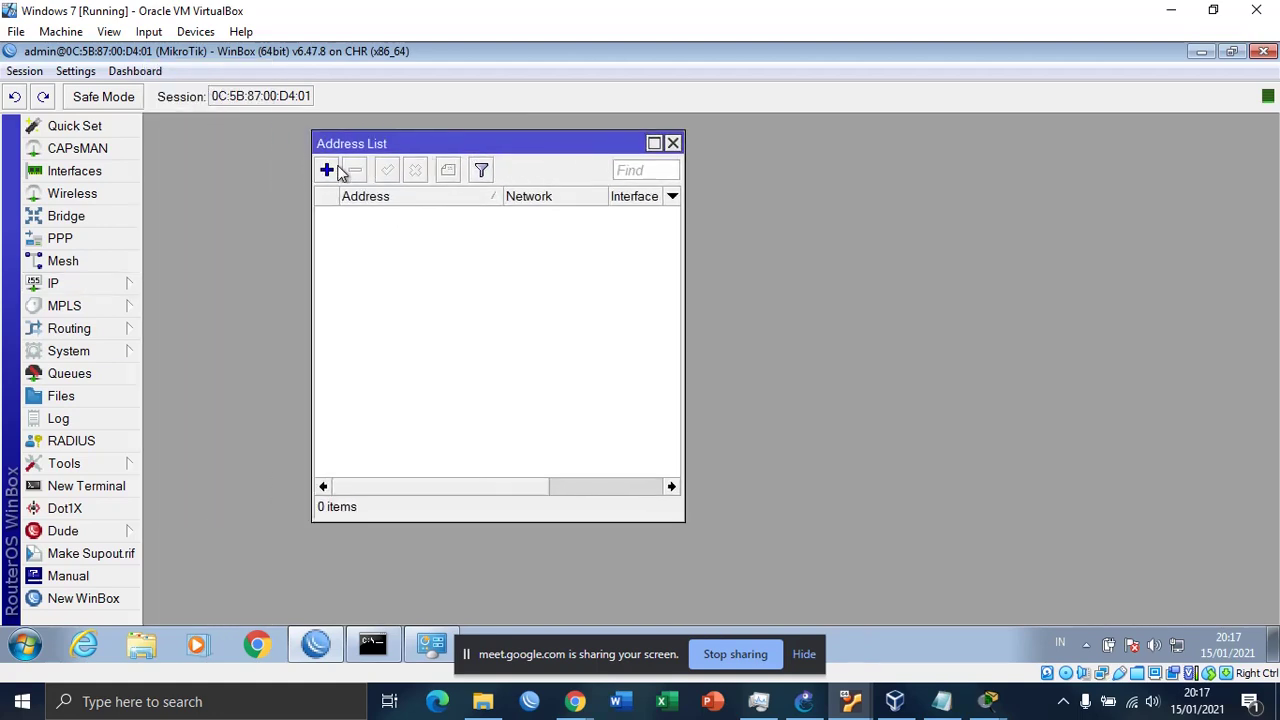
click(328, 170)
text(192.1)
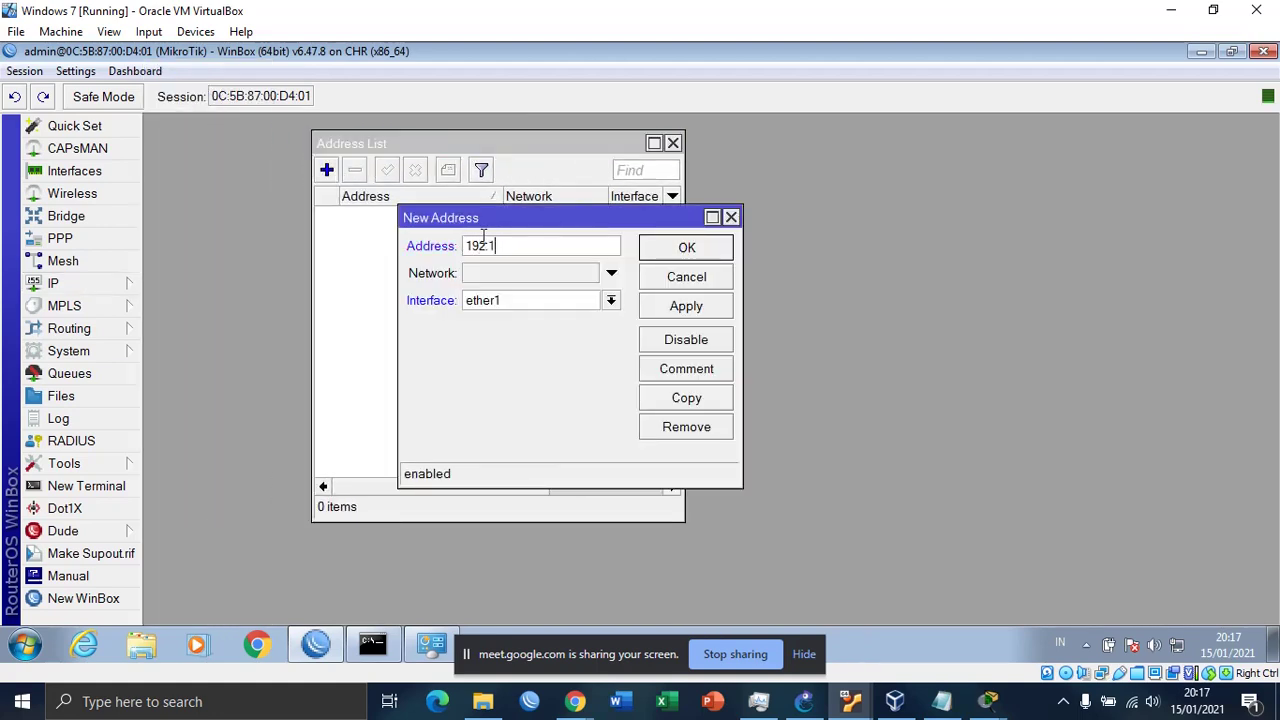
text(68.122.100/24)
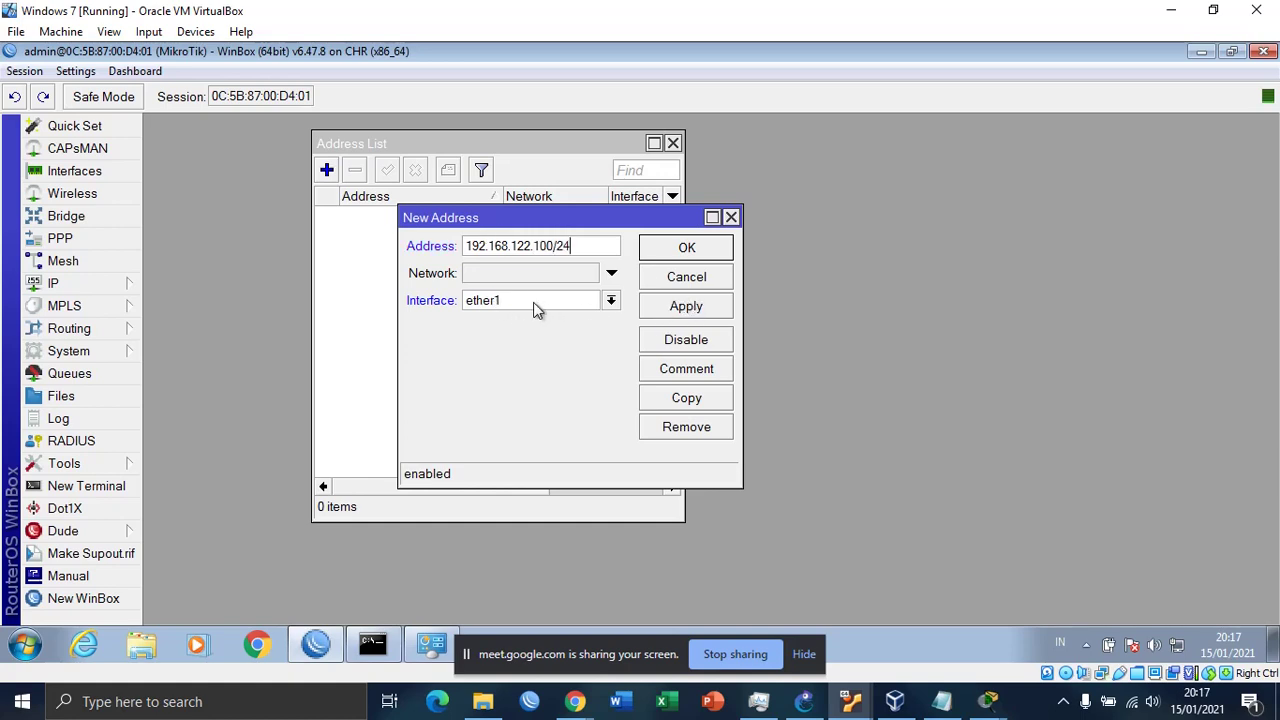
click(684, 306)
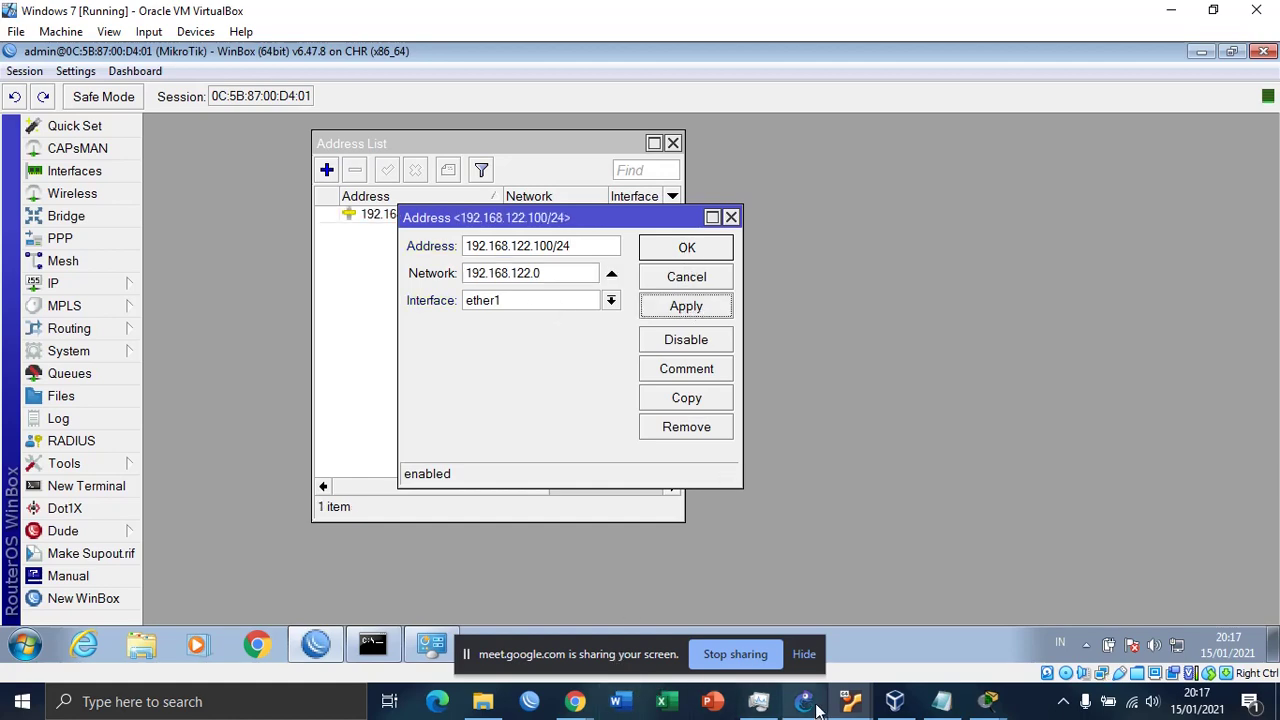
mouse_move(818, 706)
click(805, 620)
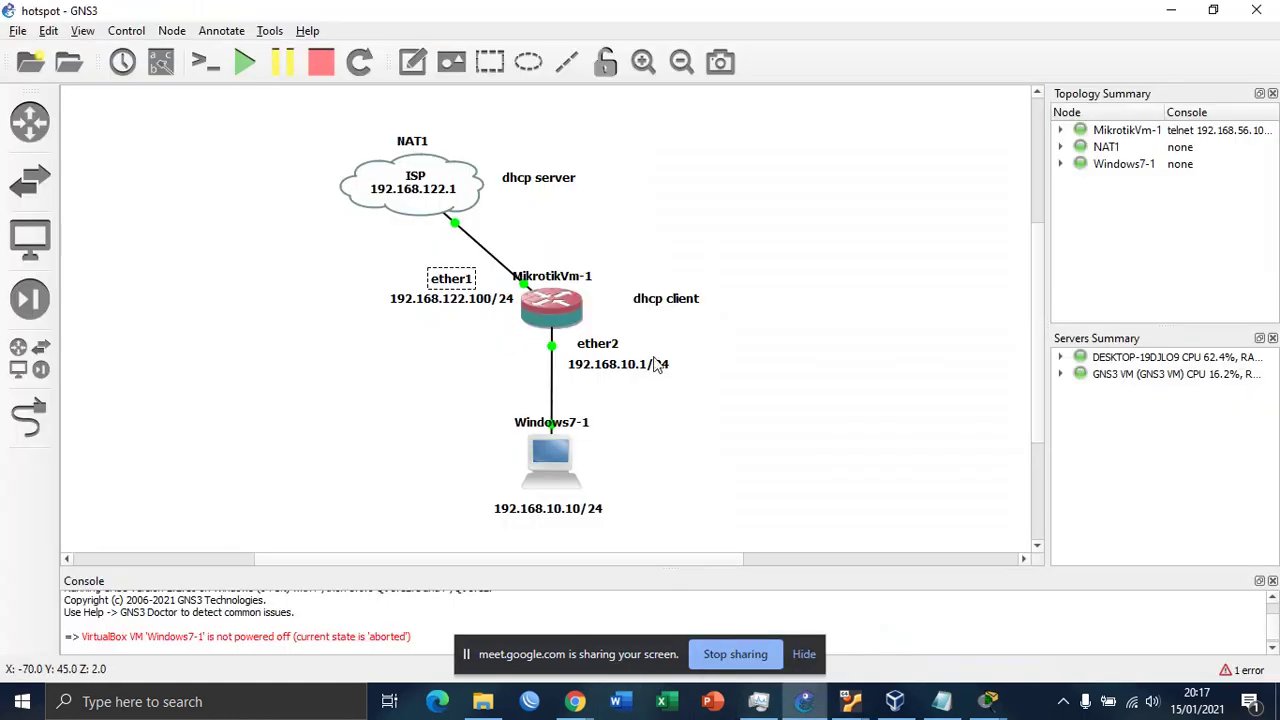
click(1171, 10)
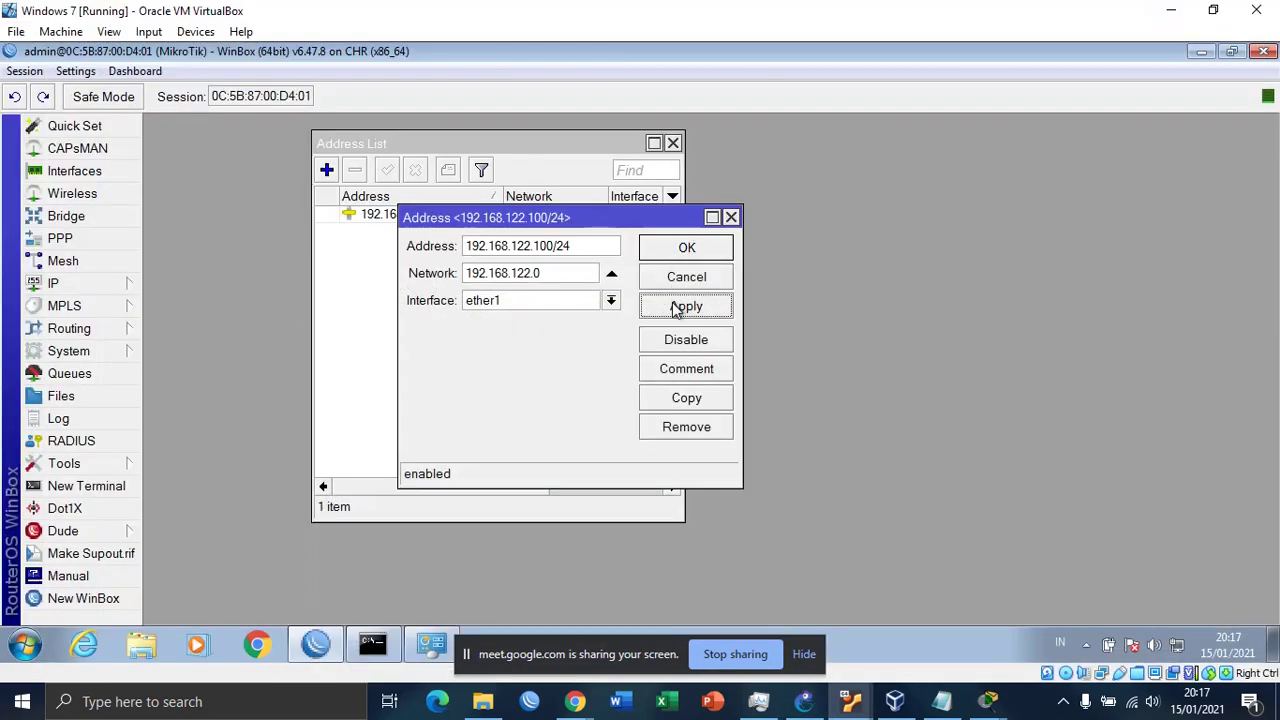
click(686, 246)
Comment the 192.168.122.100/24 address as 'IP INET'
click(458, 215)
click(448, 171)
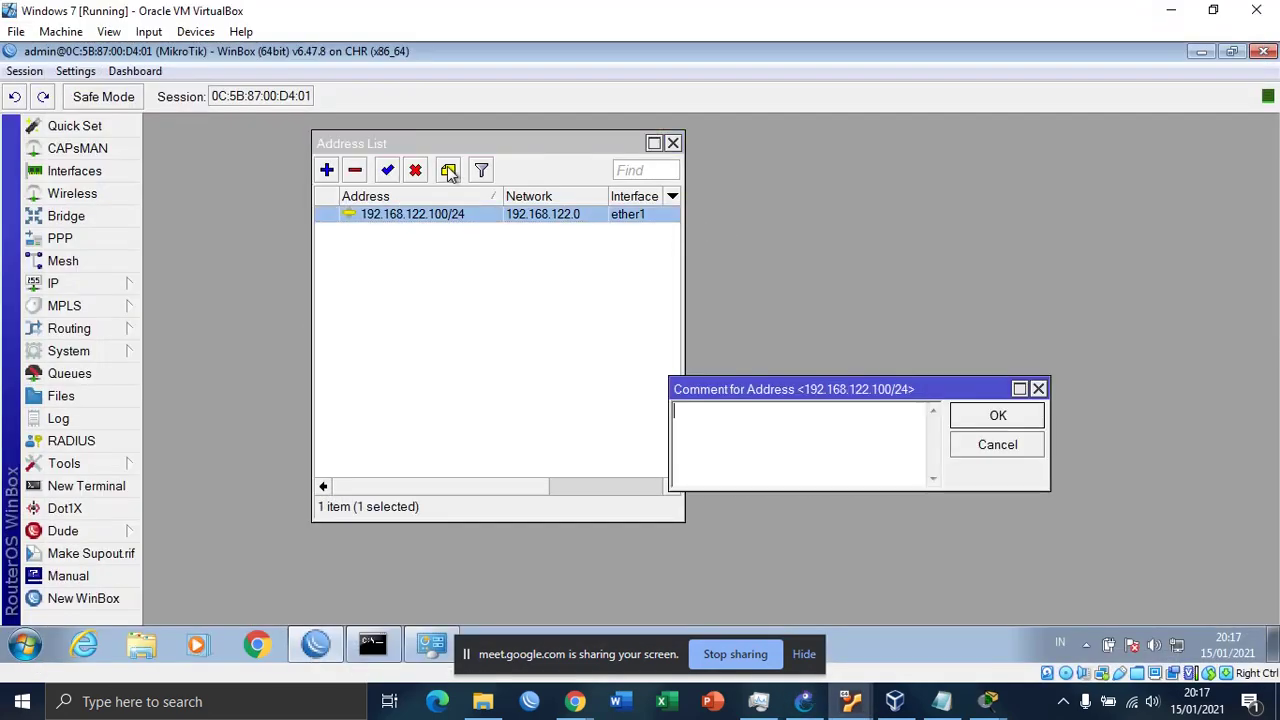
text(IP INET)
key(Return)
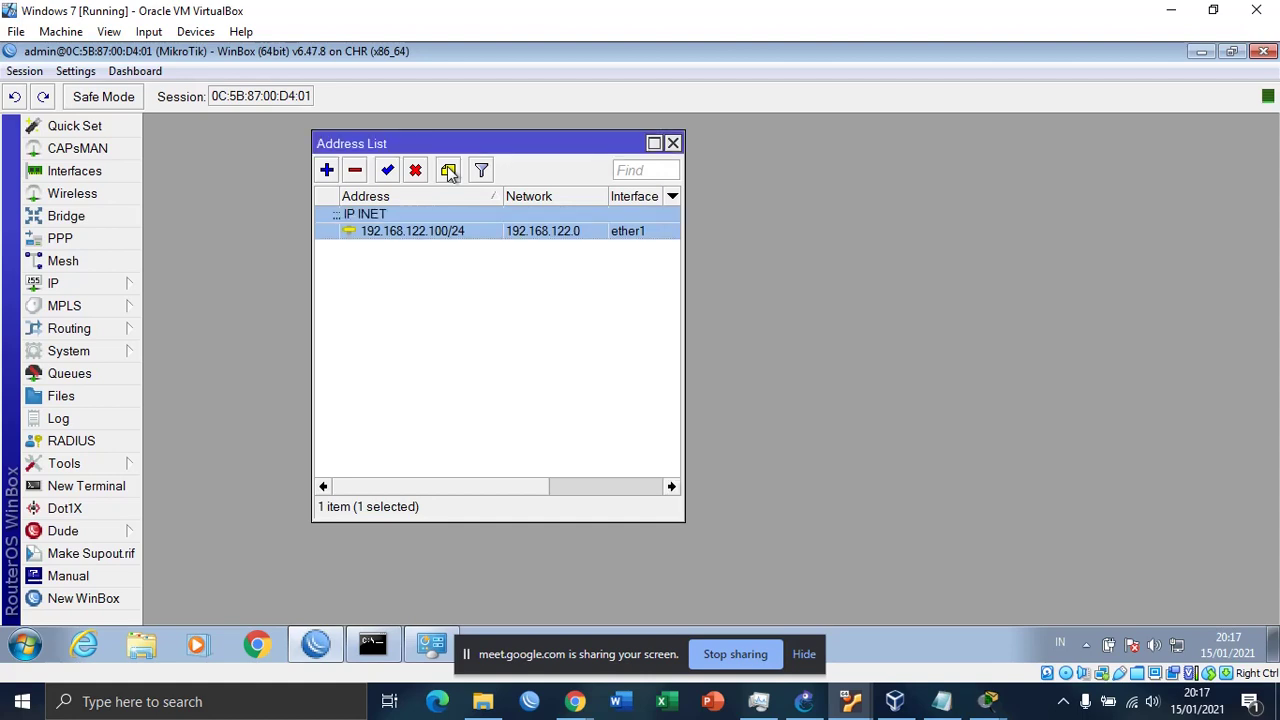
click(476, 300)
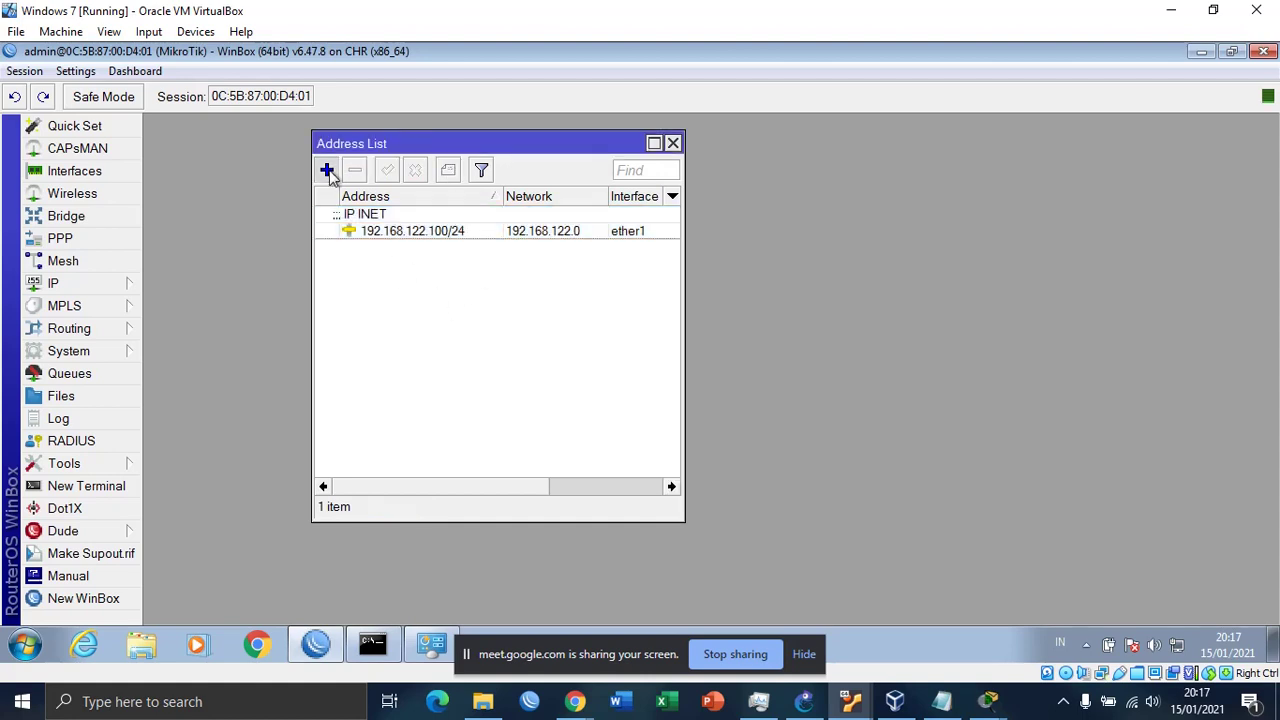
Add the address 192.168.10.1/24 on interface ether2
click(326, 170)
drag(490, 228, 439, 273)
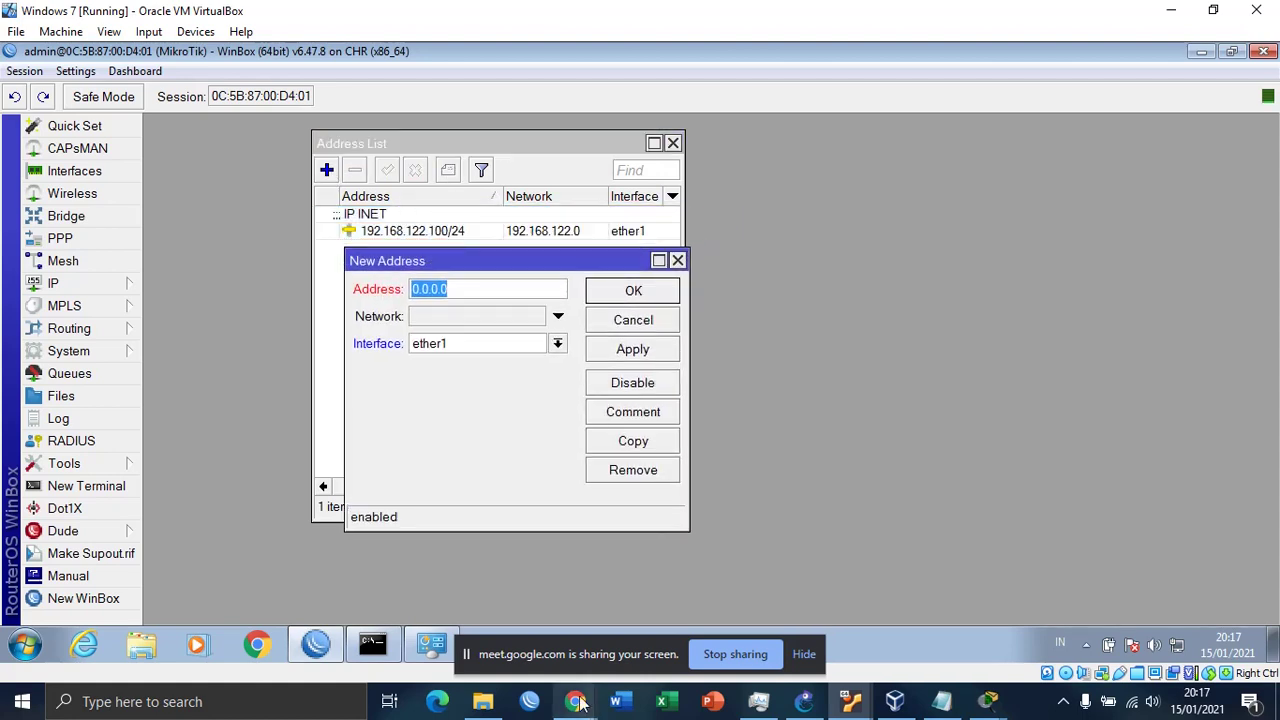
mouse_move(578, 703)
click(804, 701)
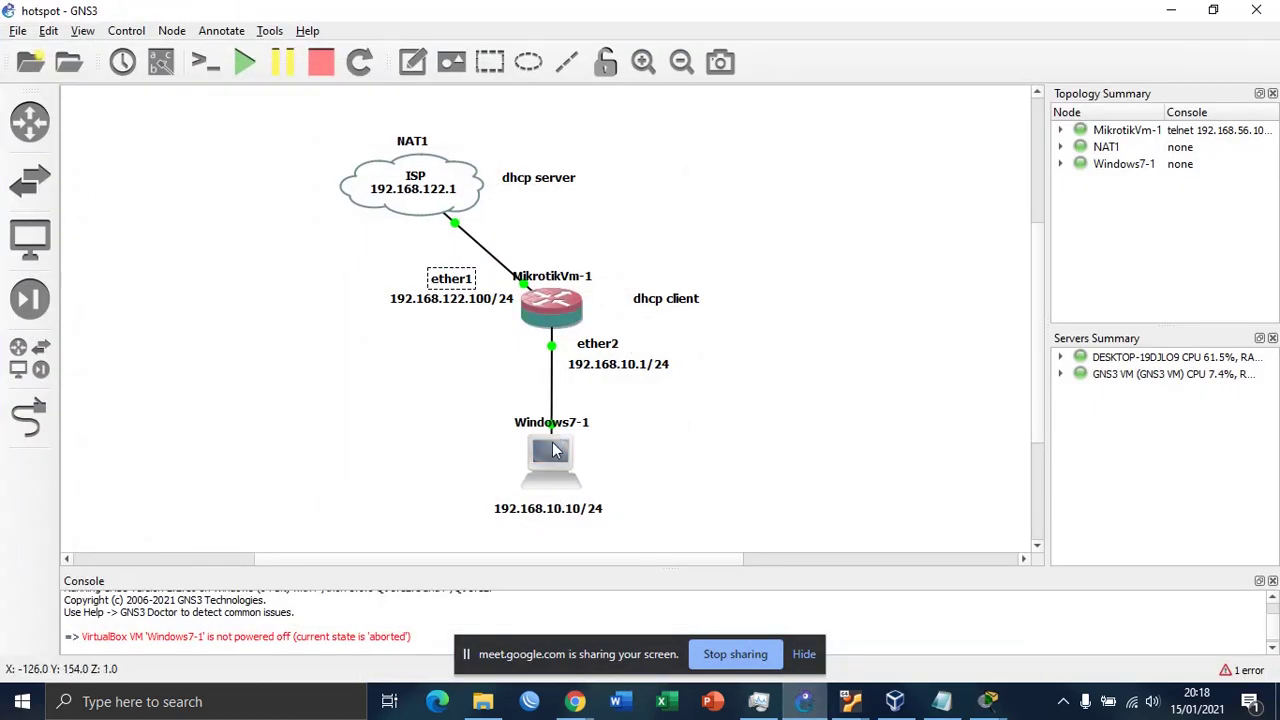
click(1170, 10)
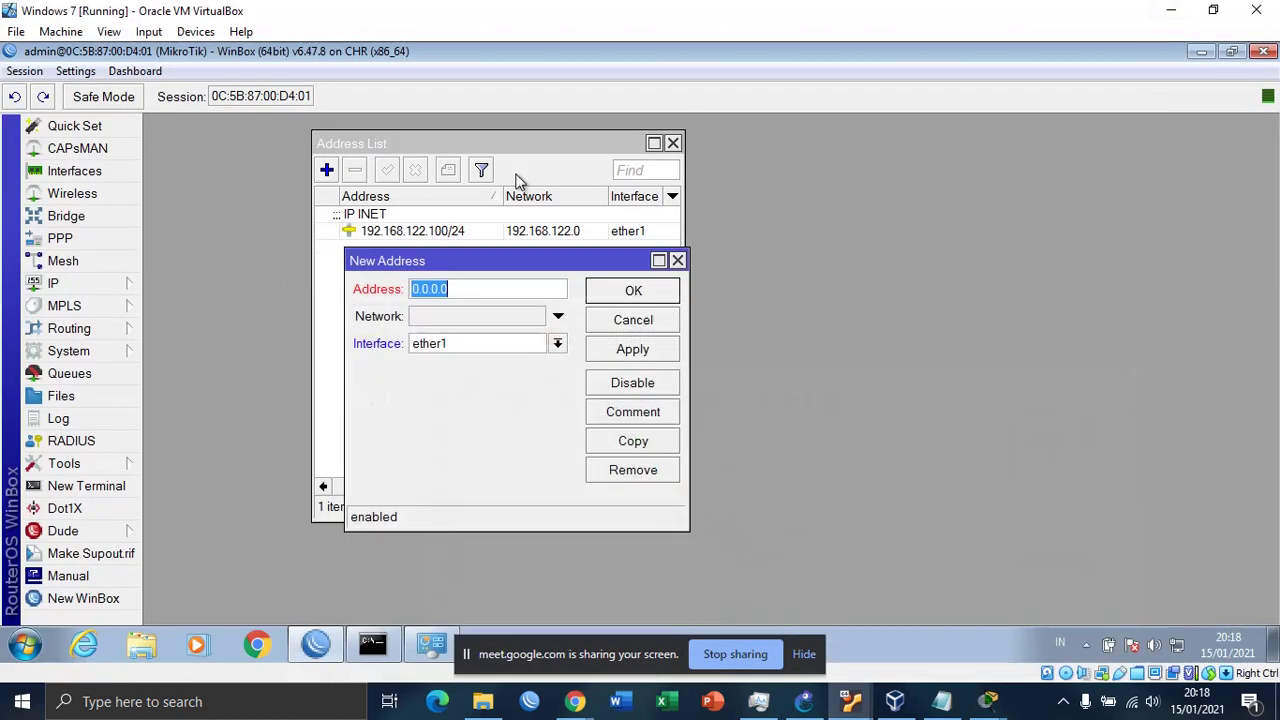
text(192.16)
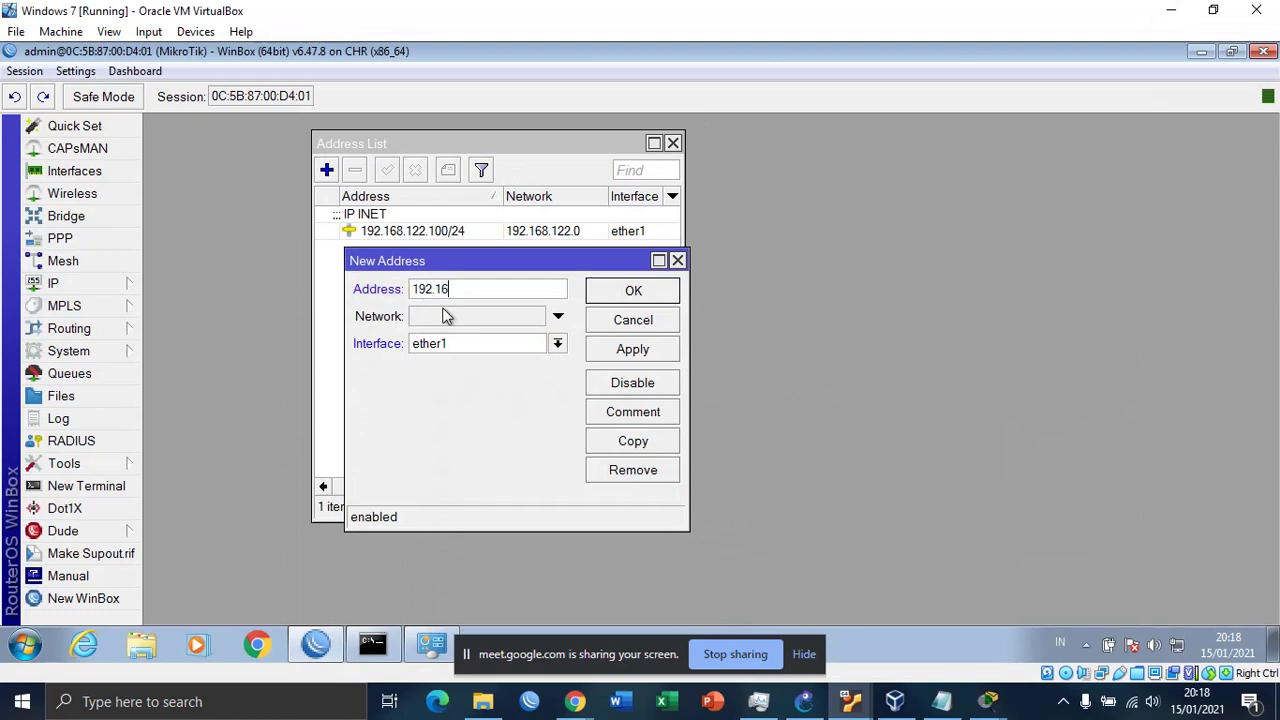
text(8.10.1)
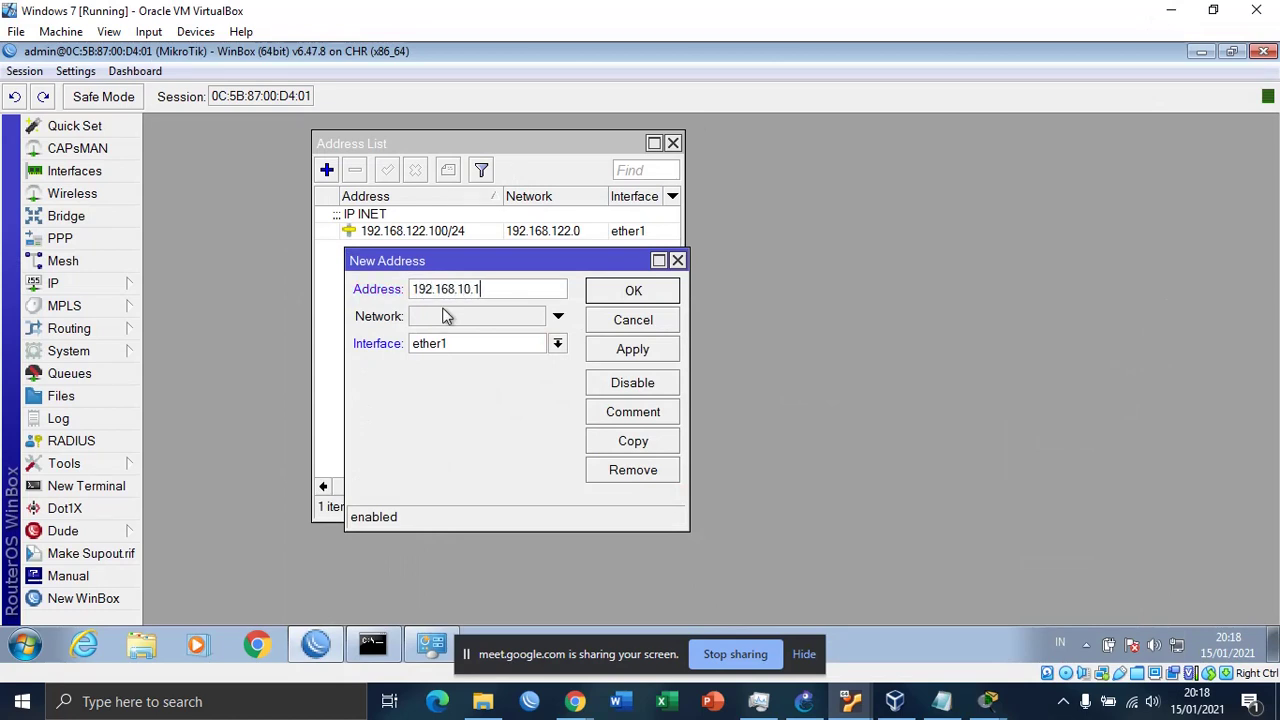
text(/24)
click(486, 345)
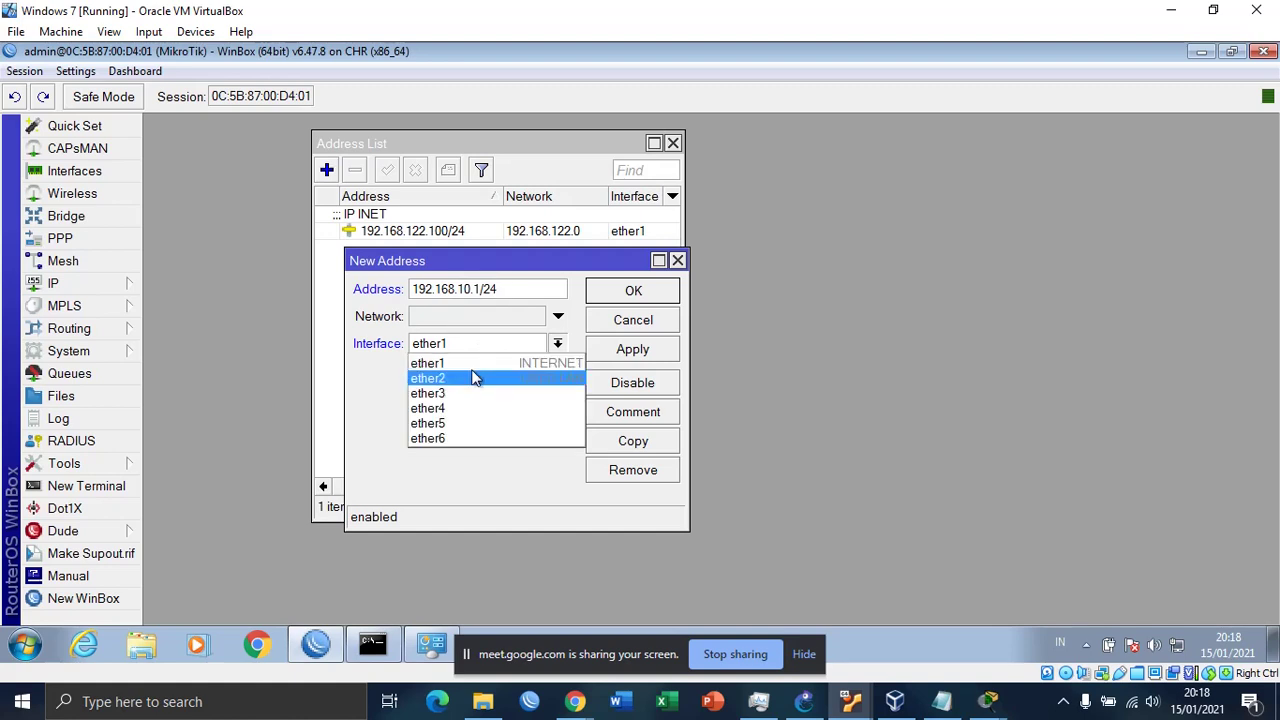
click(543, 372)
click(632, 349)
click(633, 291)
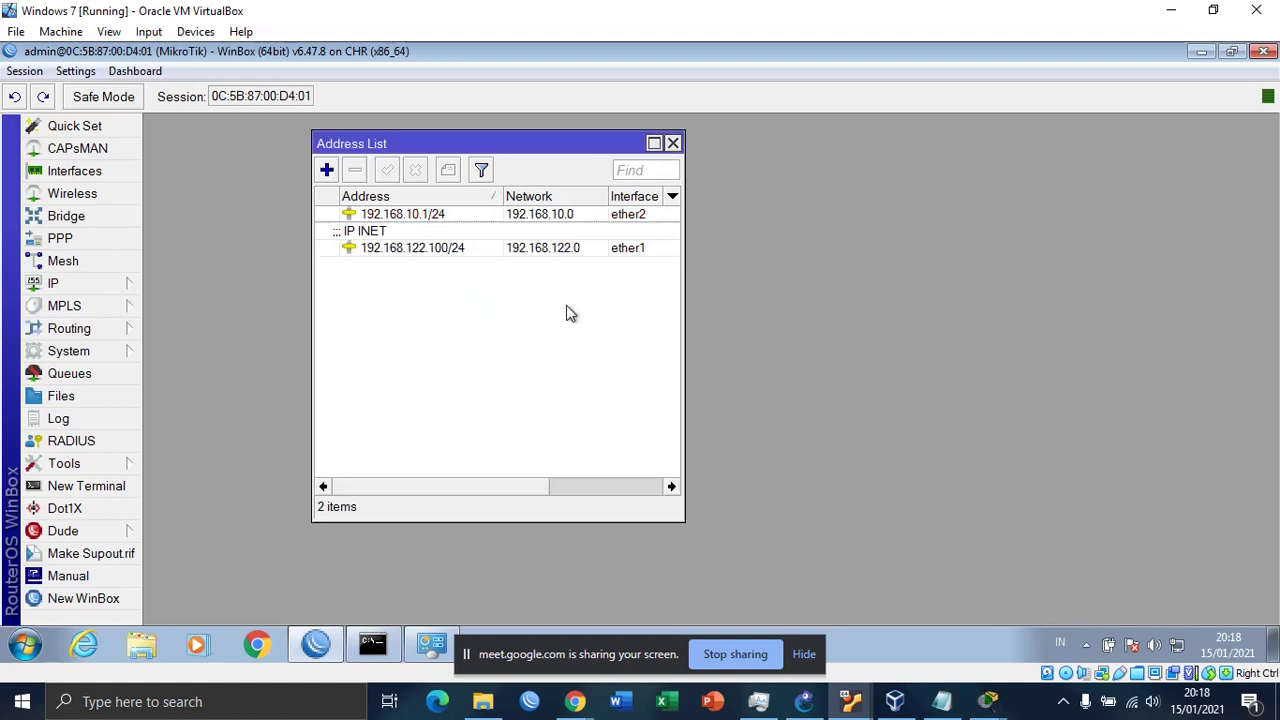
Comment the 192.168.10.1/24 address as 'IP USER LAN'
click(421, 214)
click(448, 171)
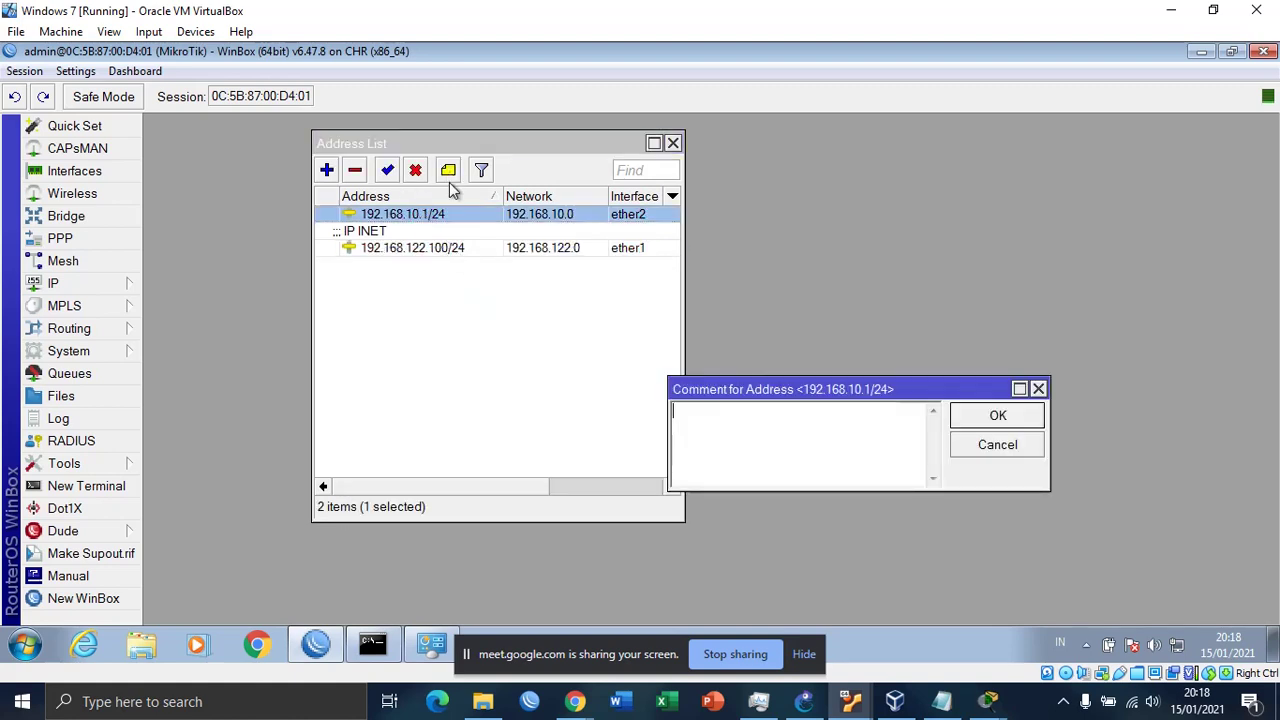
text(IP USER LAN)
key(Return)
mouse_move(575, 701)
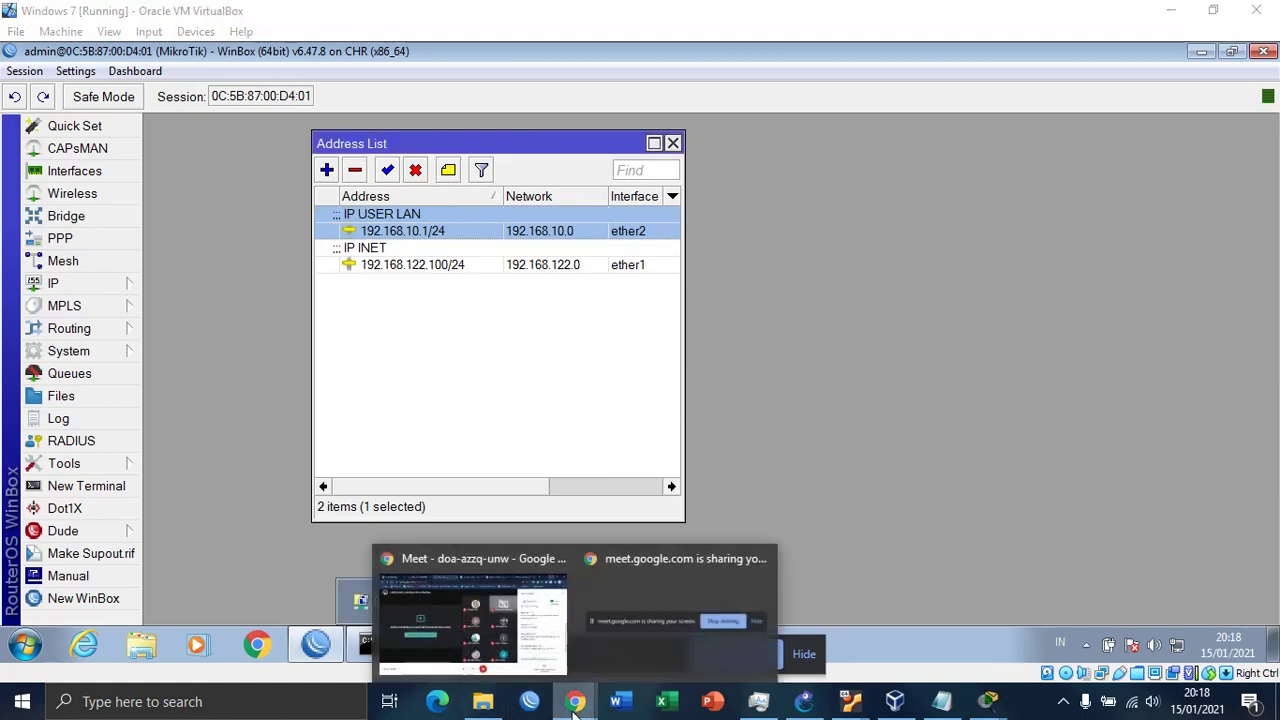
click(509, 630)
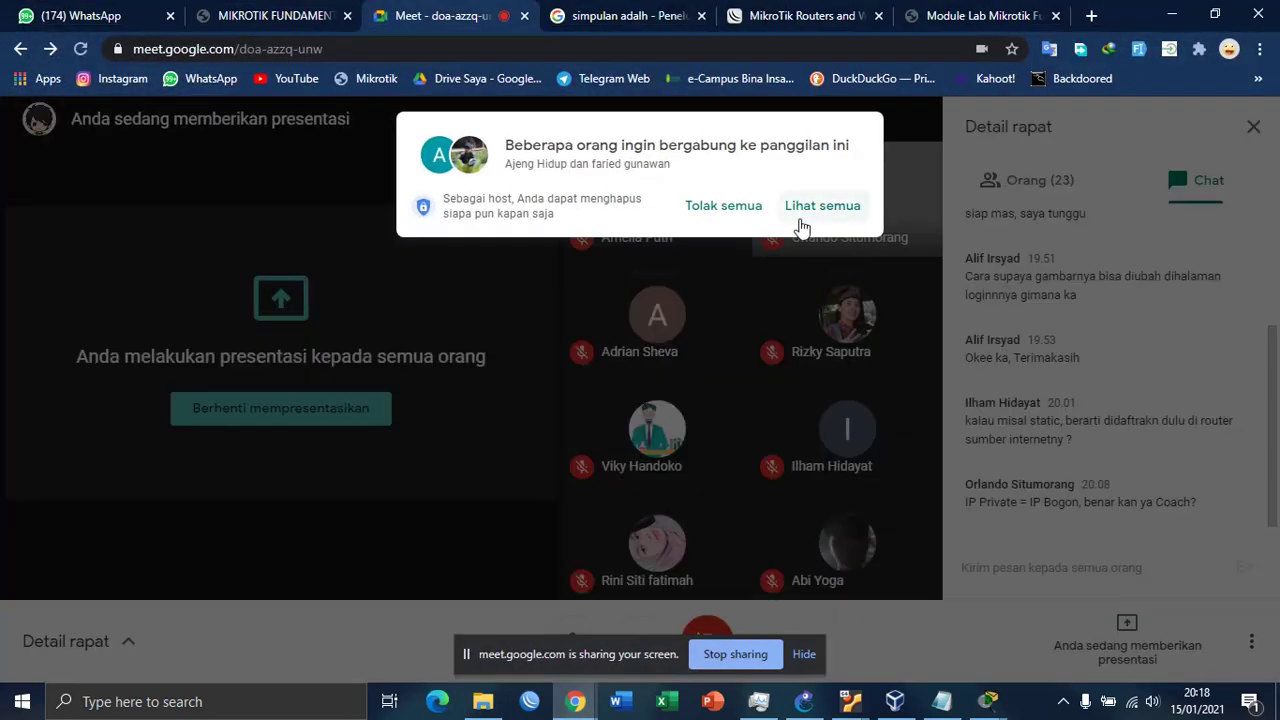
Admit both people asking to join the Meet call, then hide Chrome to return to WinBox
click(806, 212)
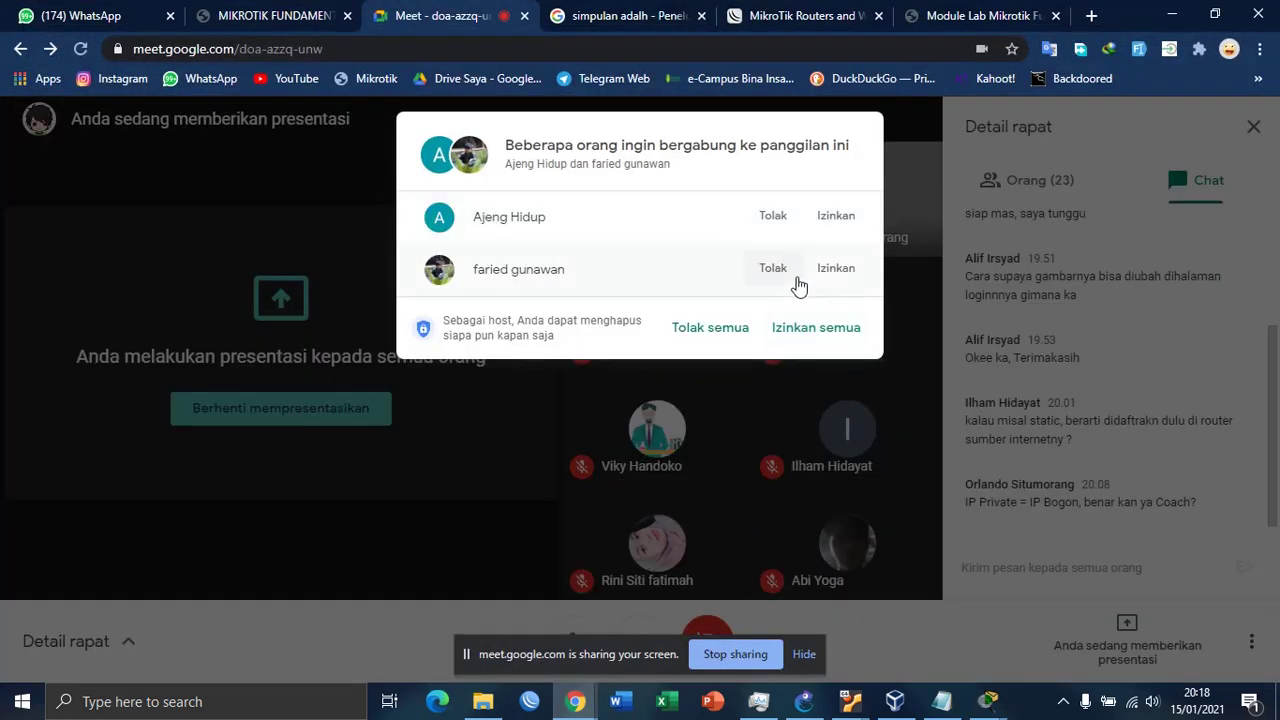
click(828, 220)
click(829, 214)
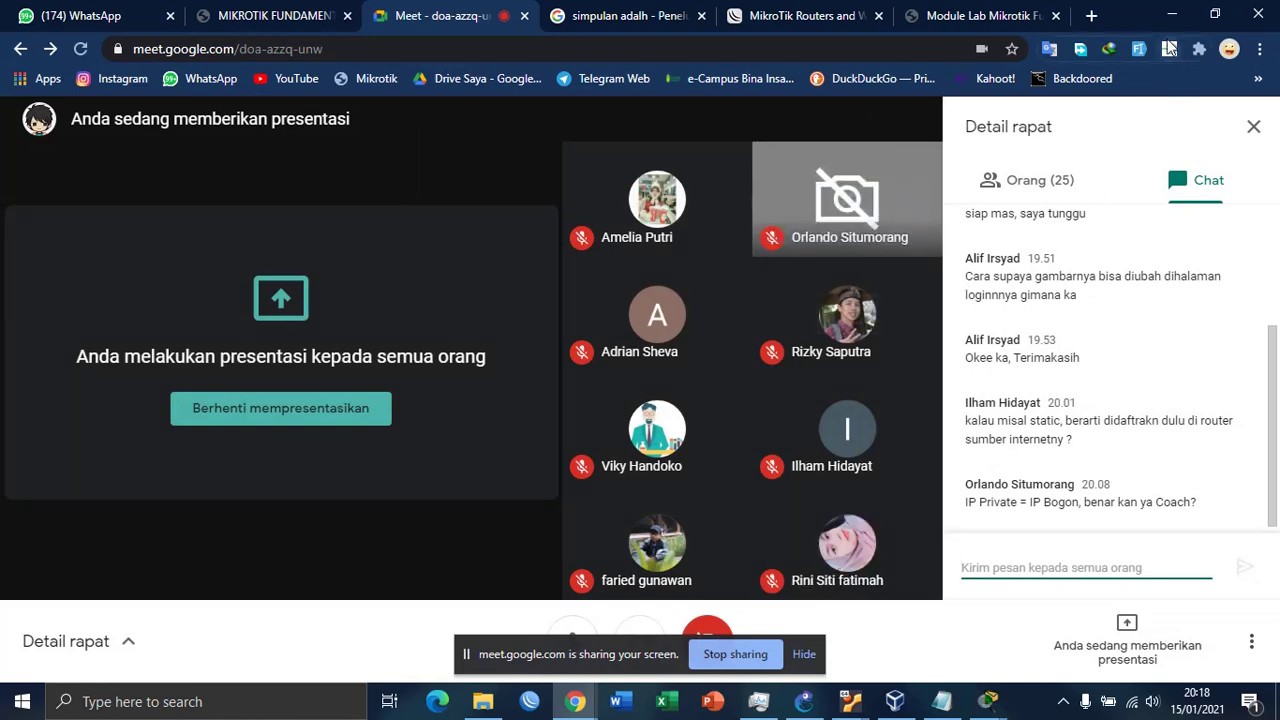
click(1172, 14)
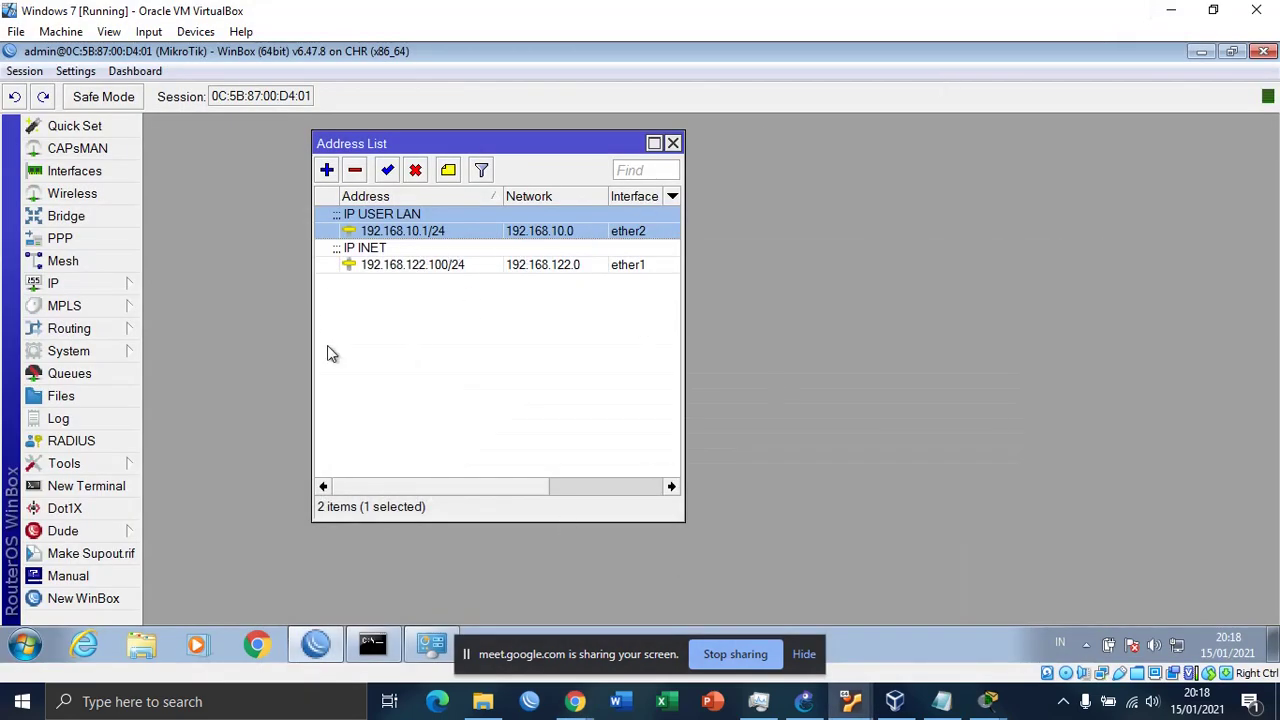
Open the router's Route List from the IP menu
drag(400, 148, 319, 148)
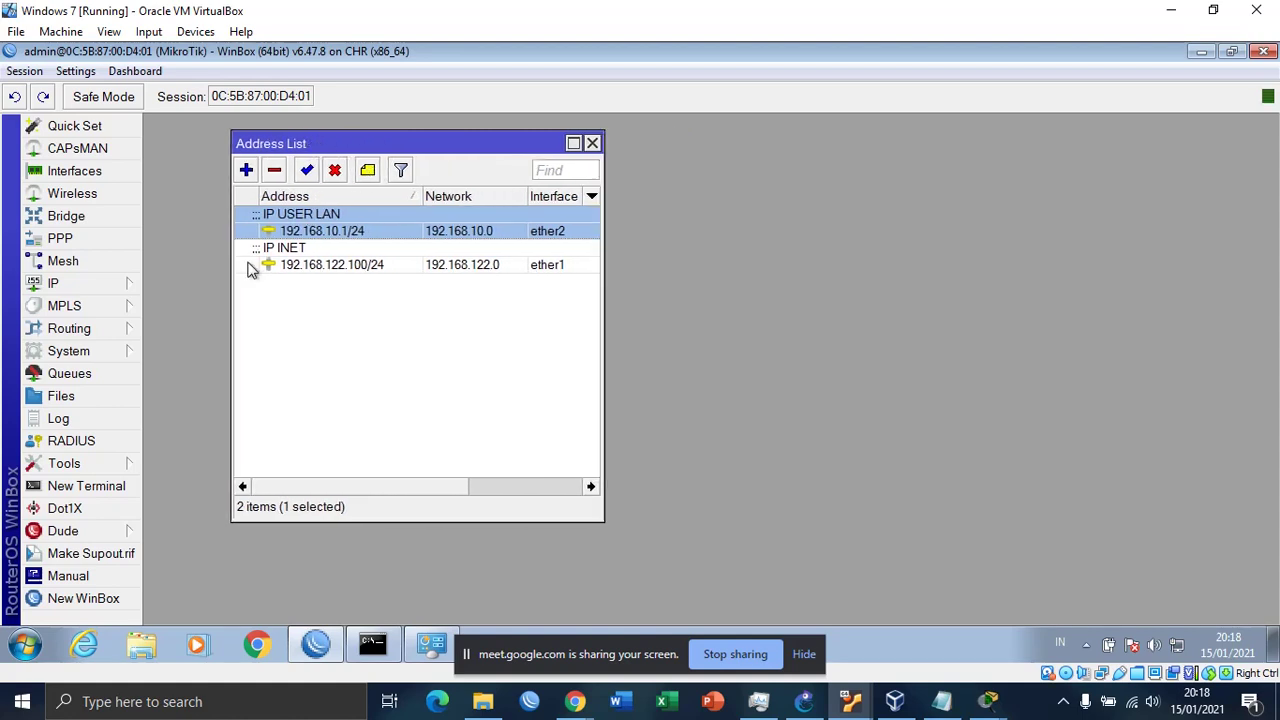
click(100, 283)
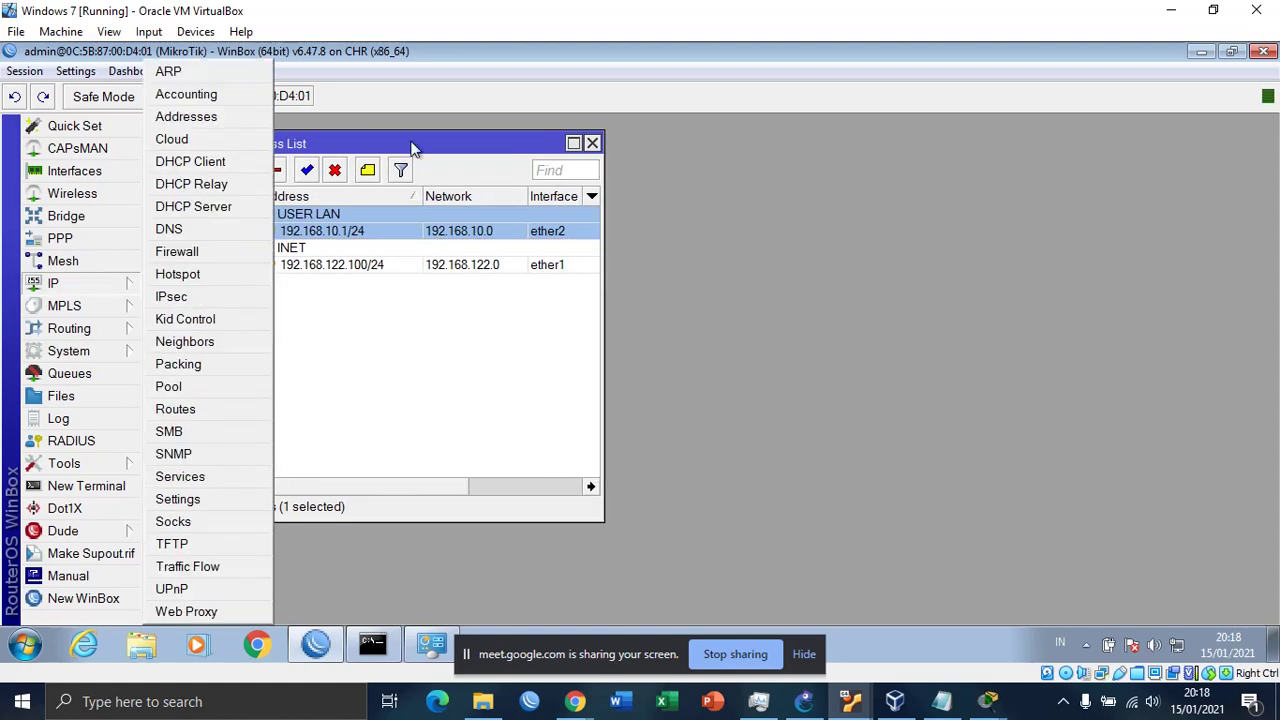
drag(416, 143, 780, 143)
click(52, 283)
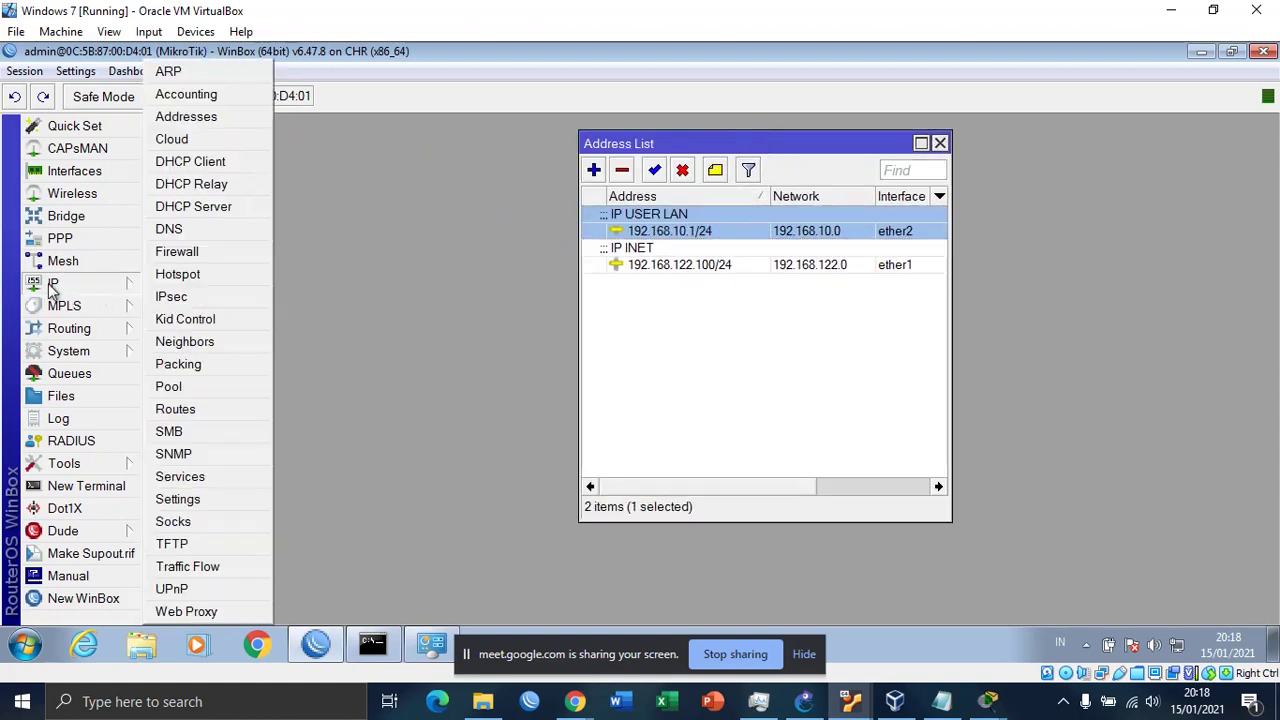
click(175, 409)
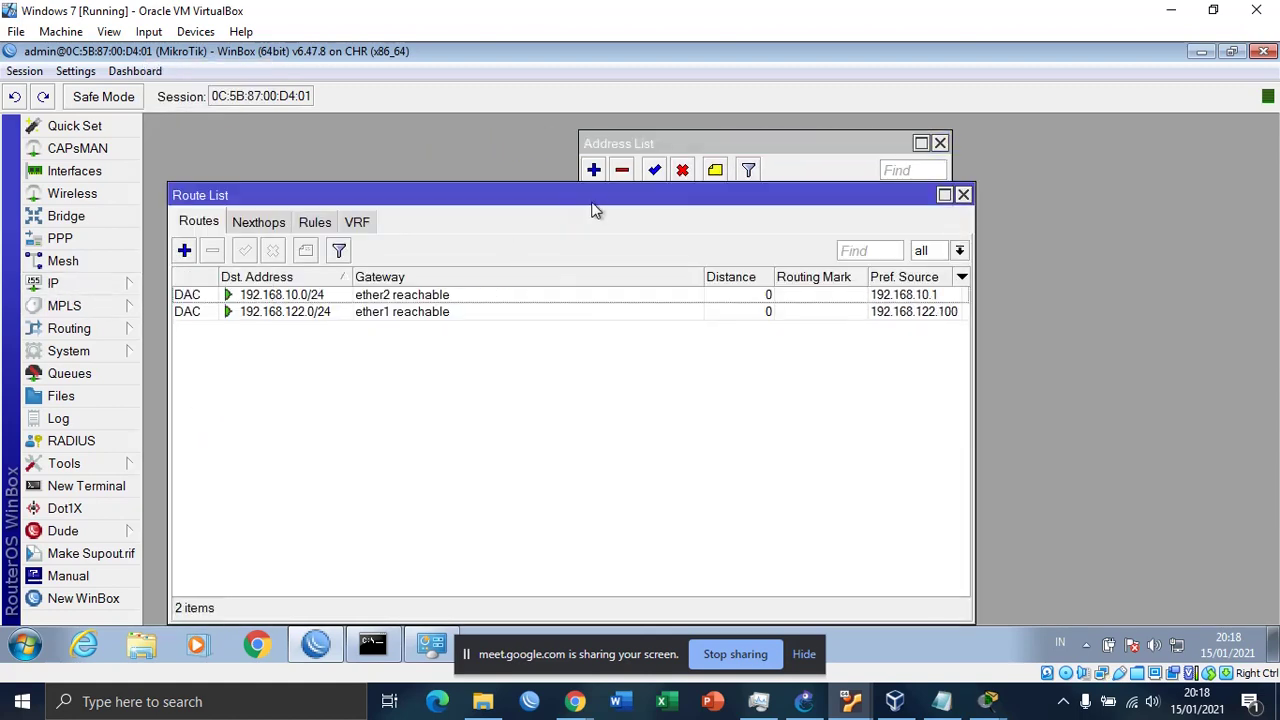
drag(694, 144, 945, 138)
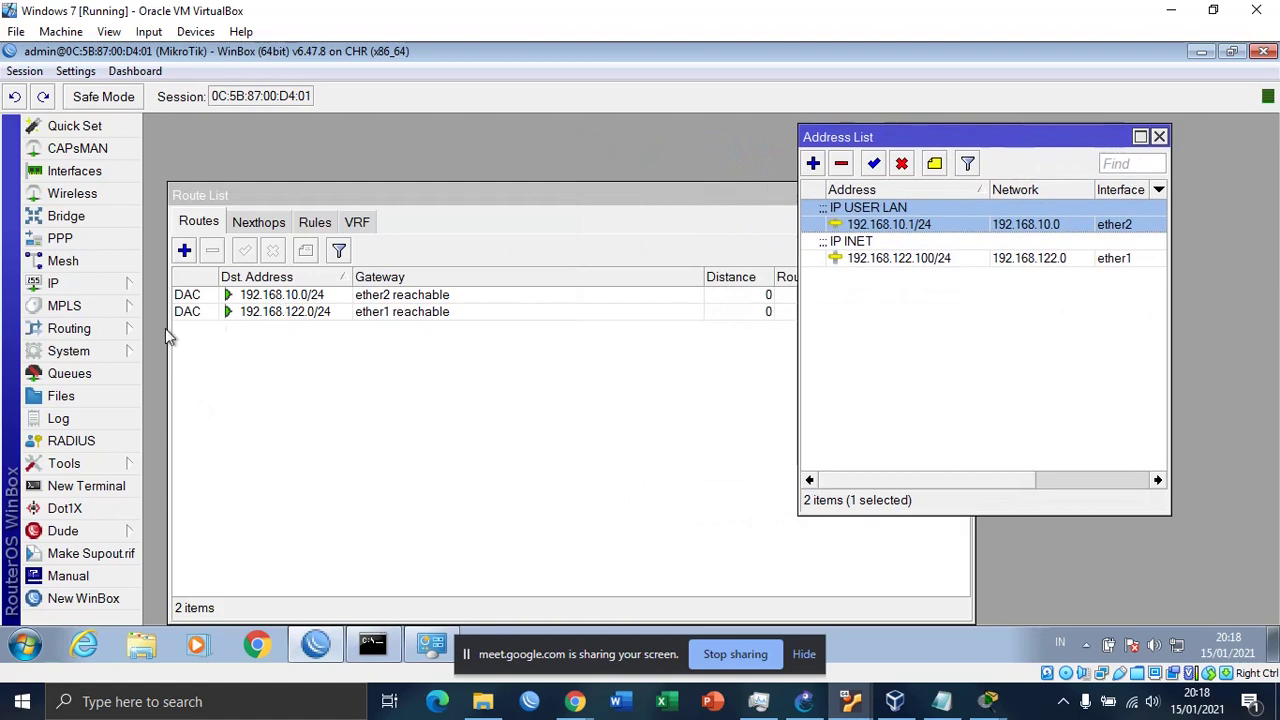
Start a New Route and select its Dst. Address 0.0.0.0/0
click(296, 300)
drag(395, 195, 374, 174)
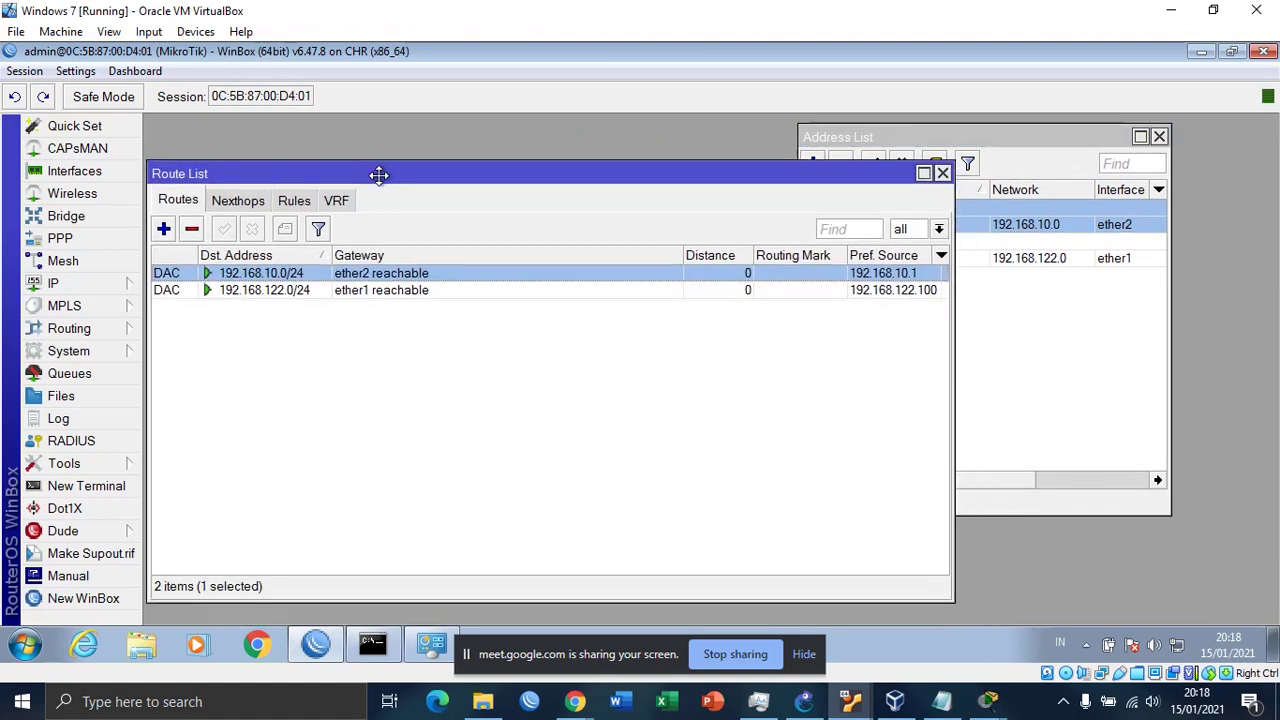
click(163, 229)
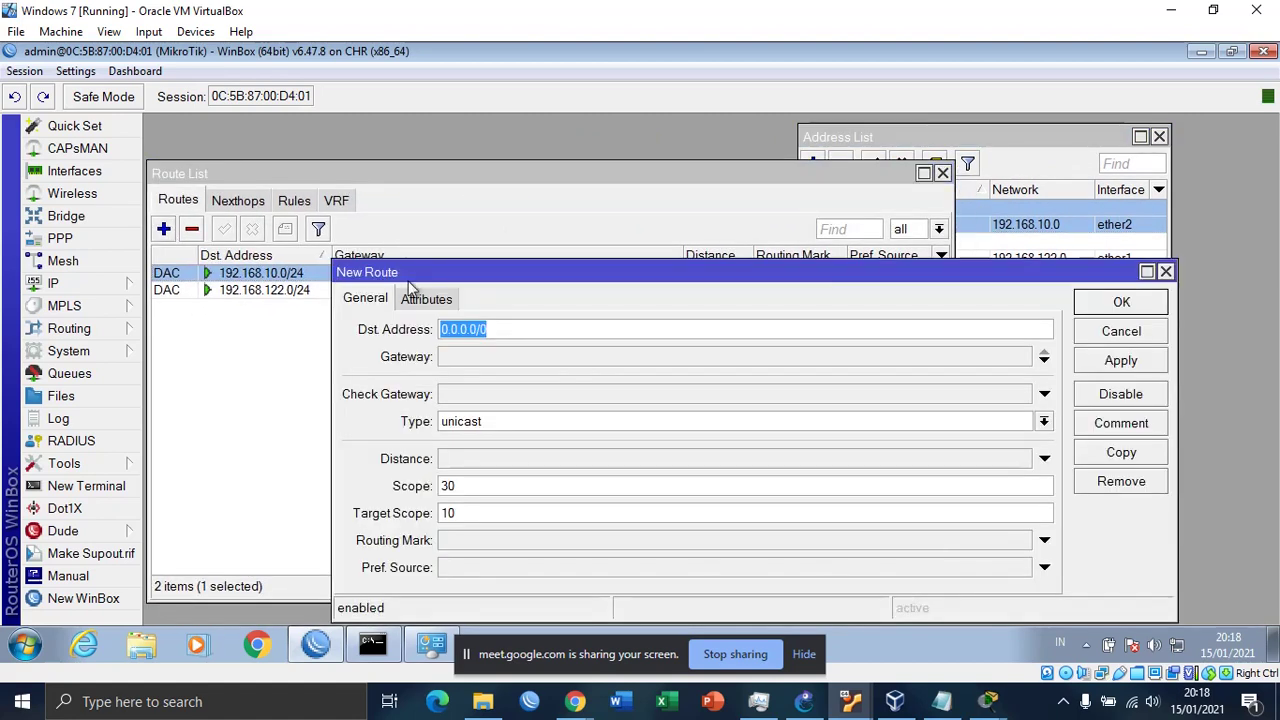
drag(424, 275, 320, 268)
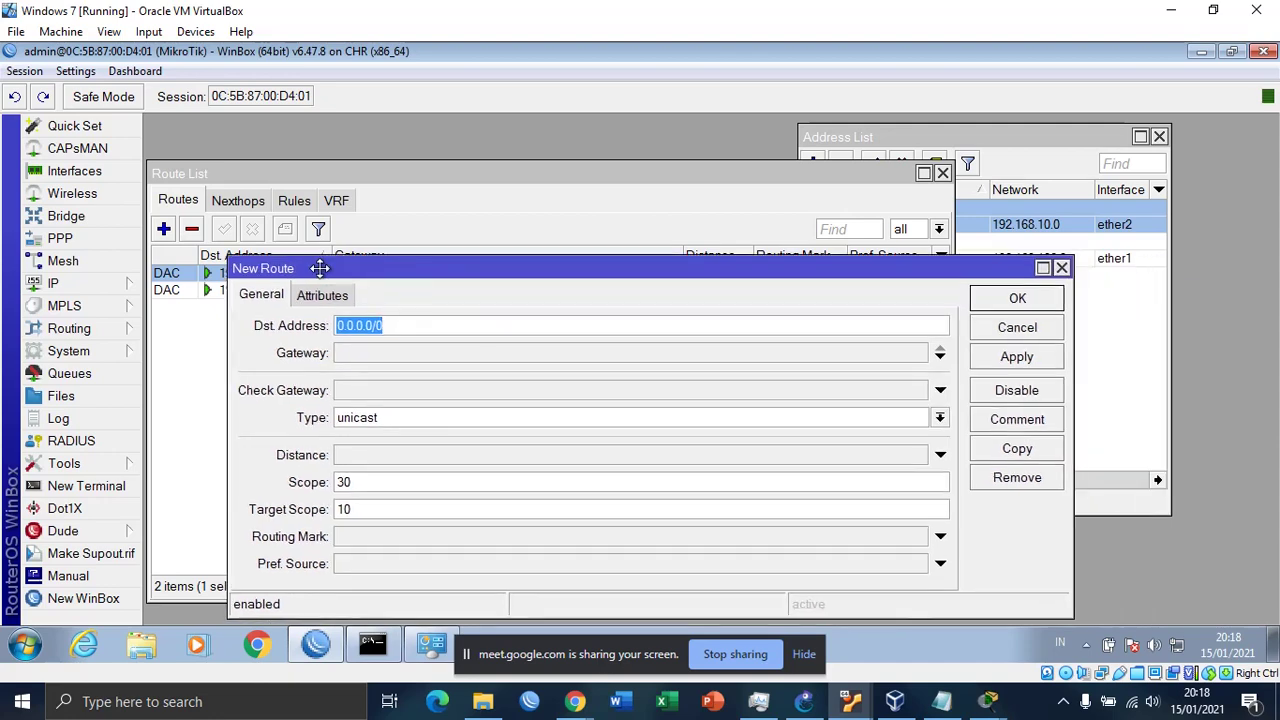
click(417, 326)
double_click(367, 327)
Admit the one waiting person to the Meet call and return to the New Route form
mouse_move(575, 700)
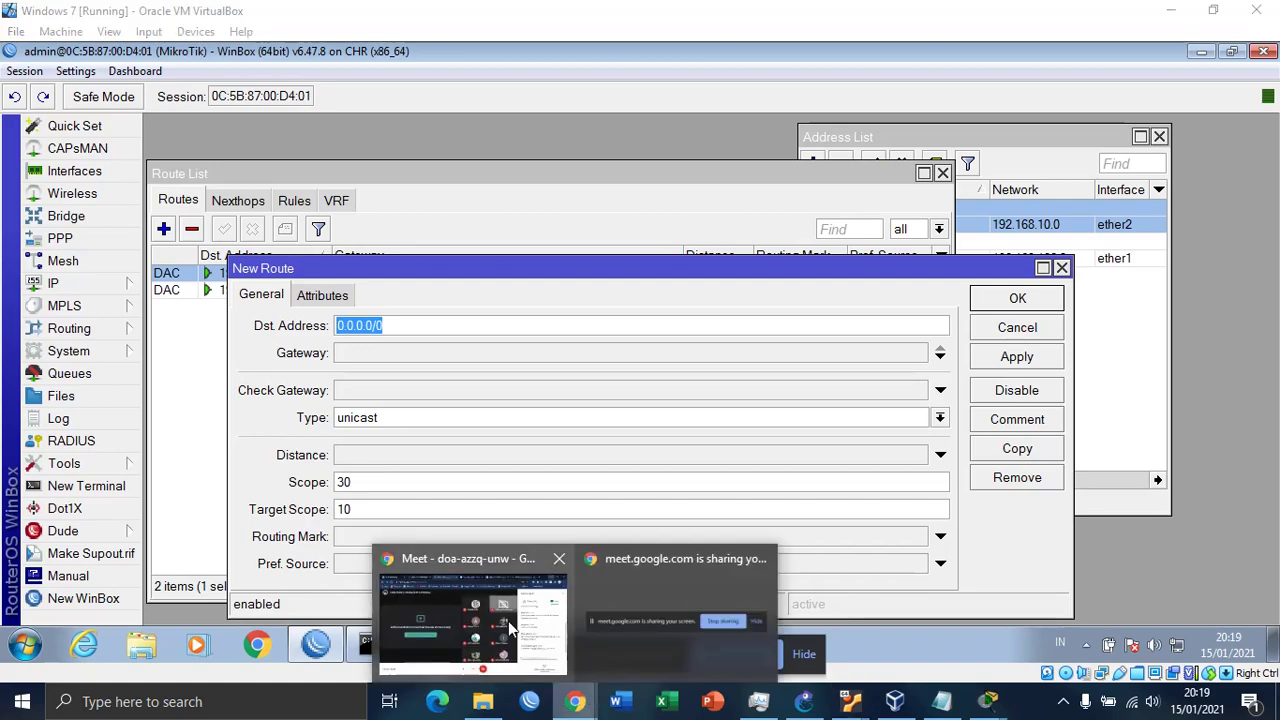
click(508, 621)
click(829, 215)
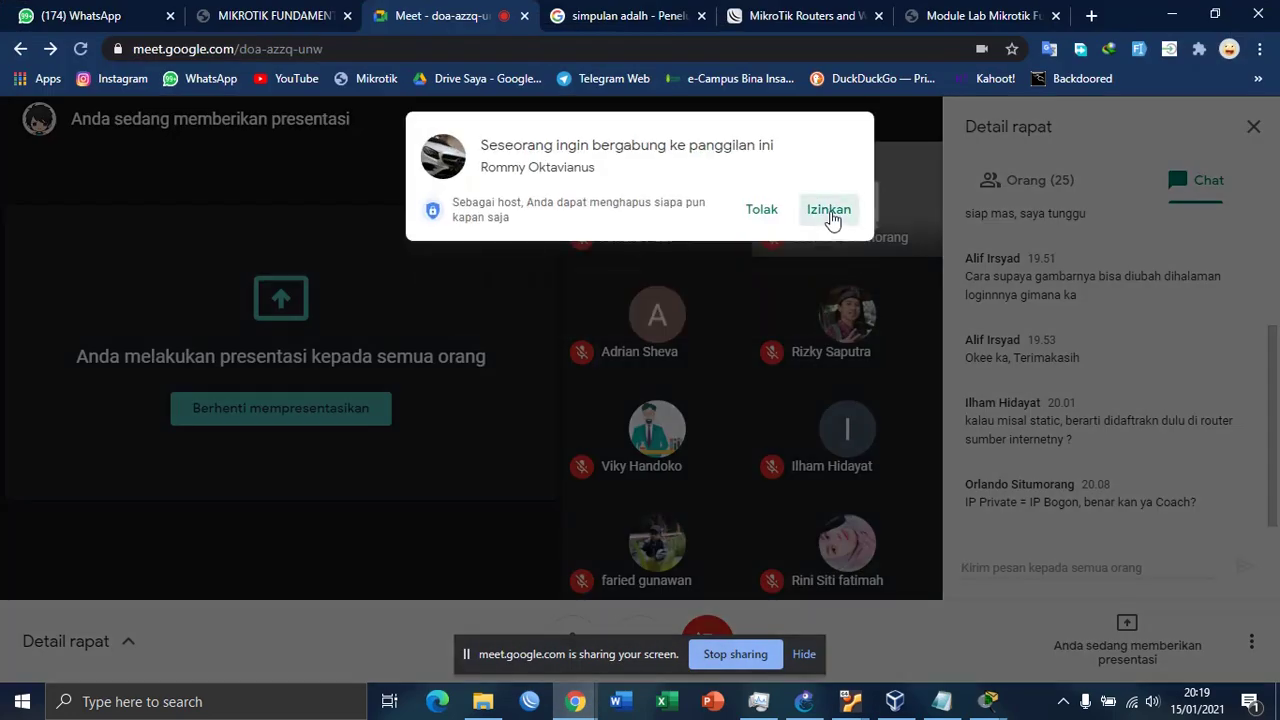
click(1173, 15)
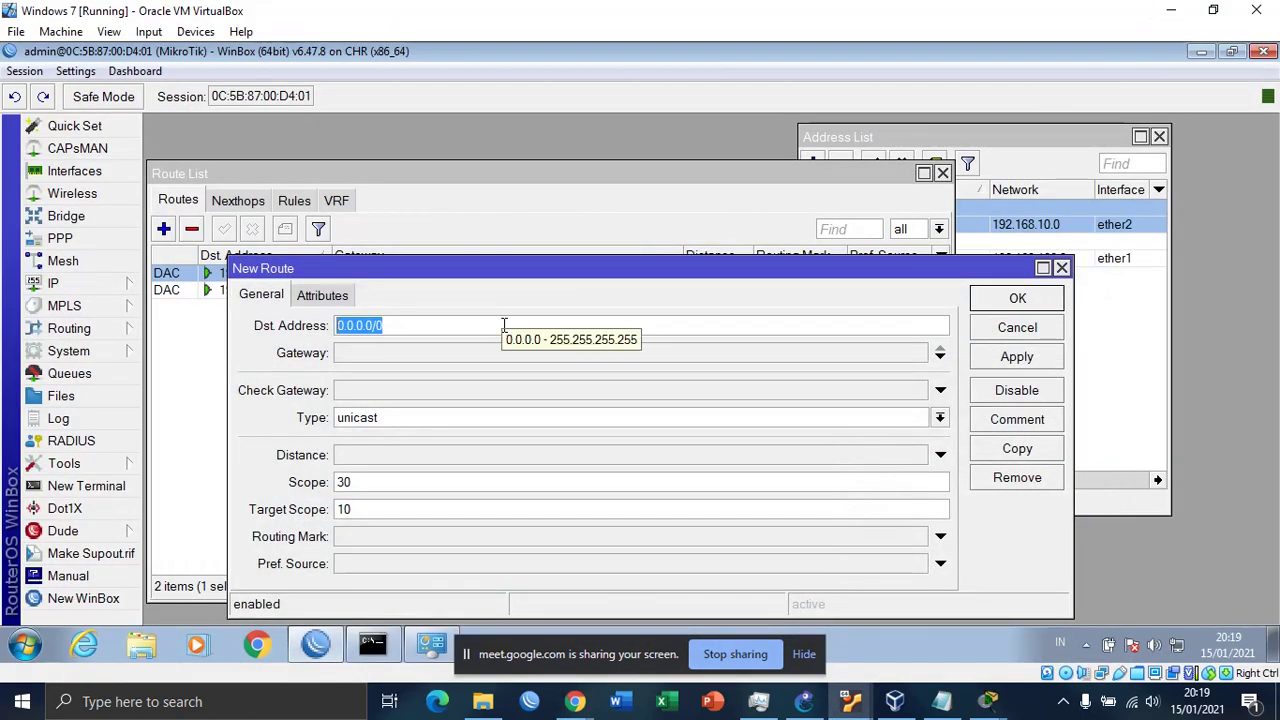
Set the New Route destination address to 0.0.0.0/0
click(440, 326)
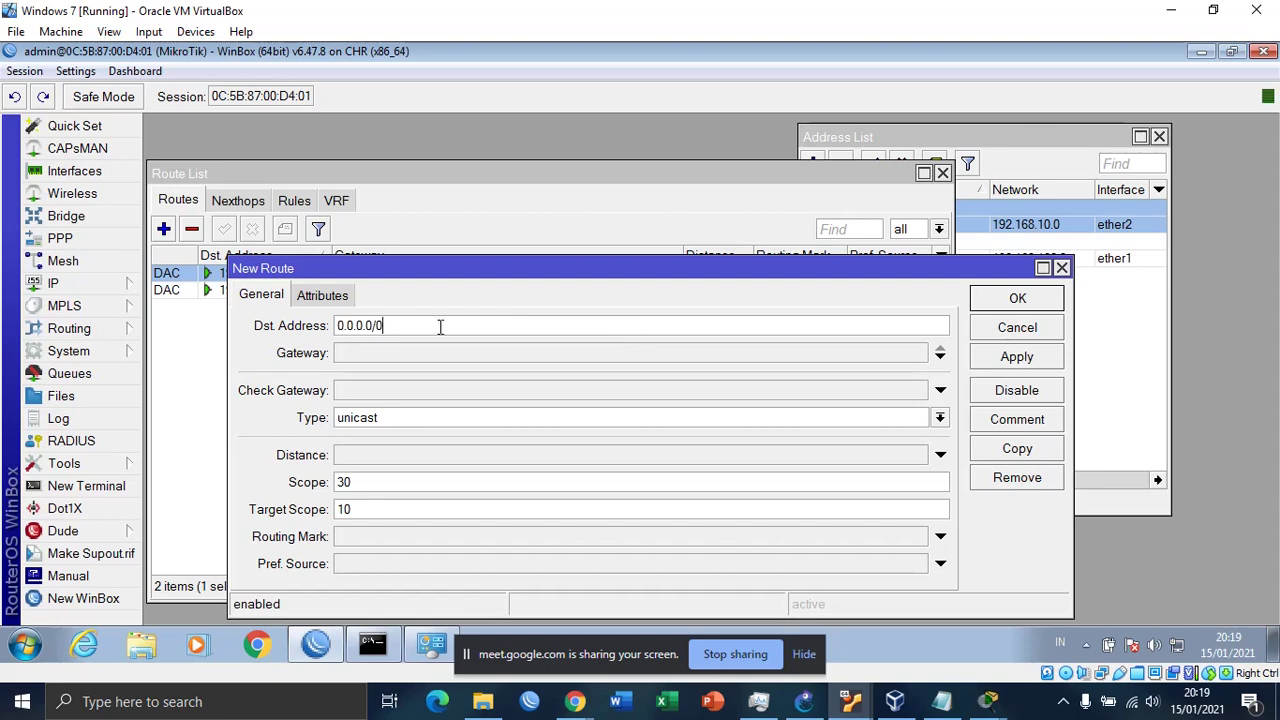
drag(420, 326, 272, 327)
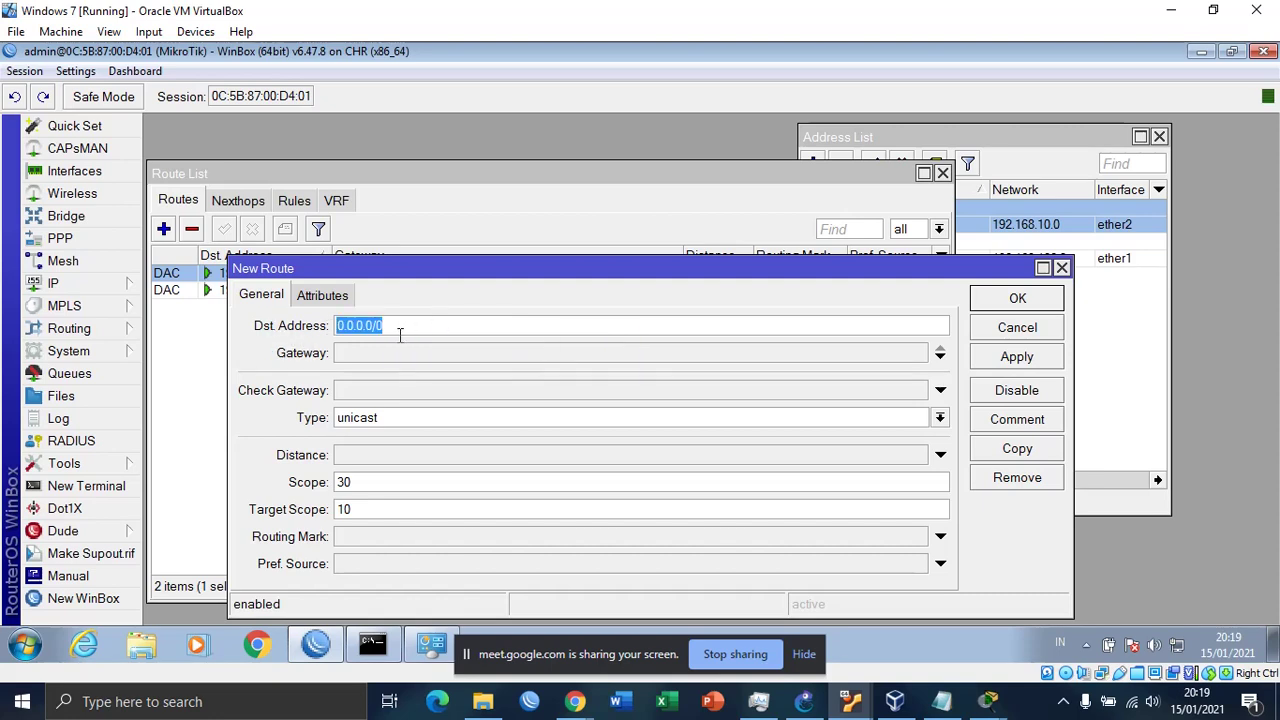
mouse_move(401, 336)
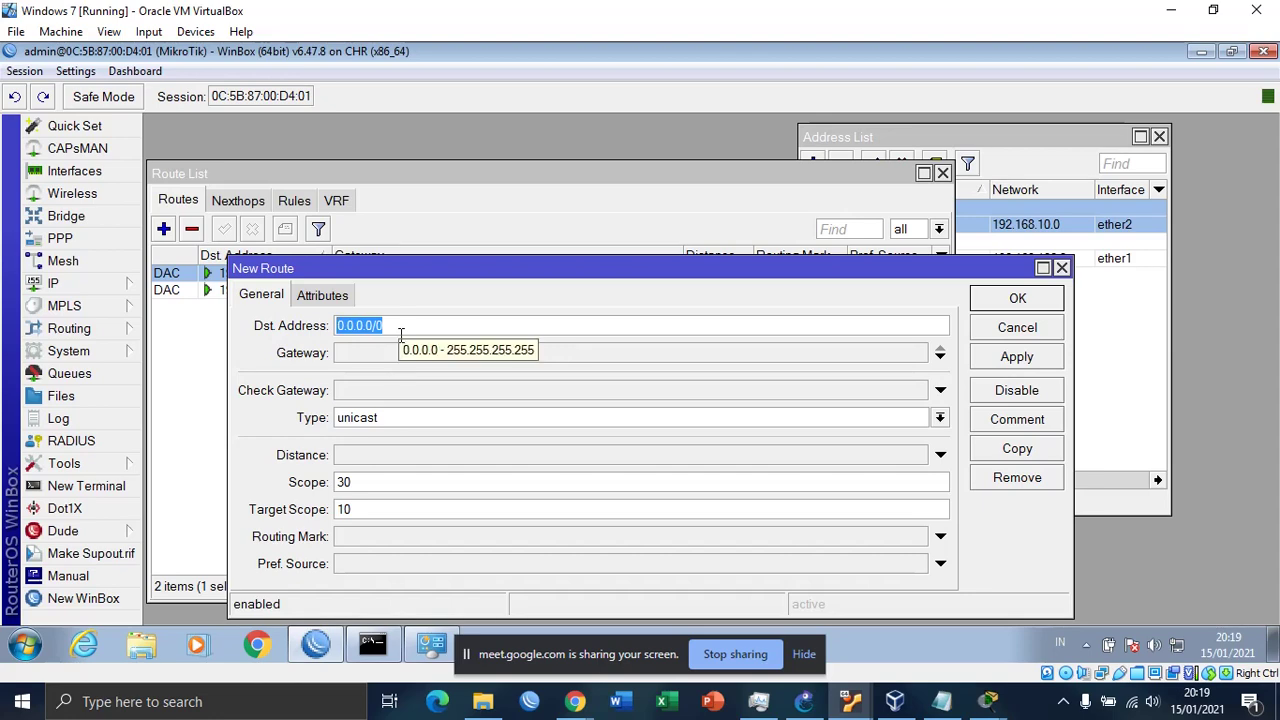
click(401, 336)
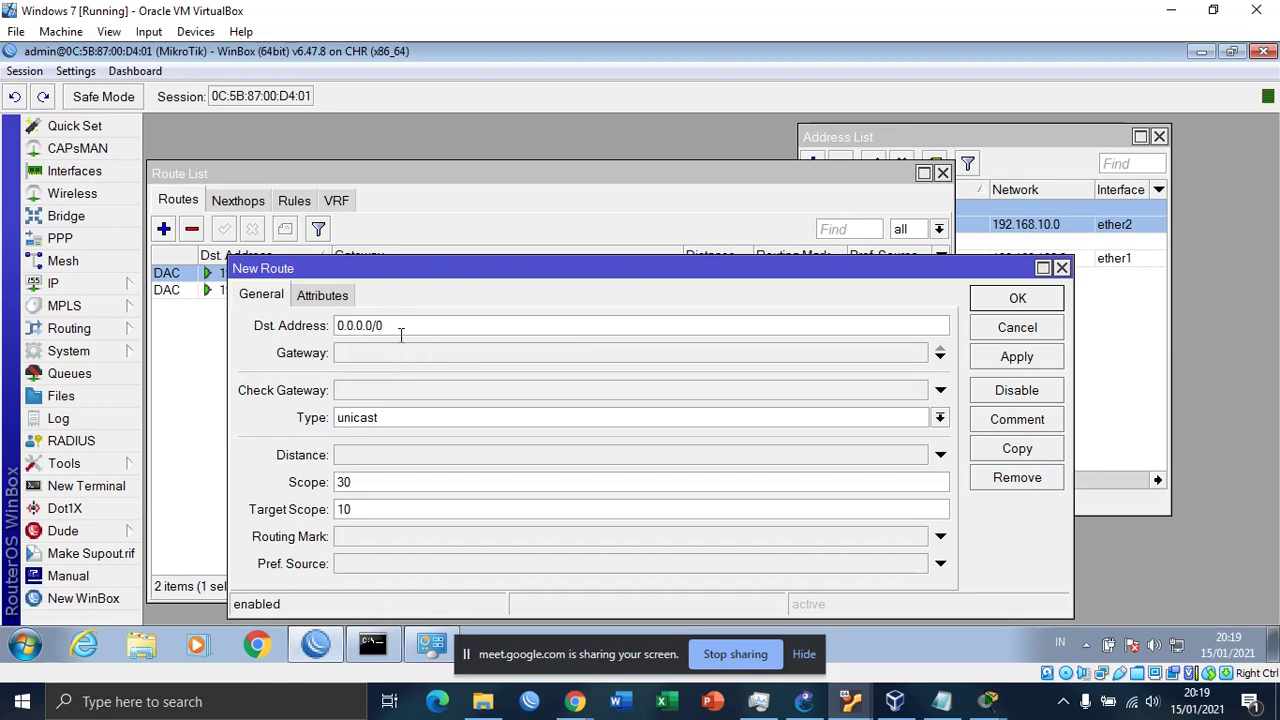
mouse_move(401, 336)
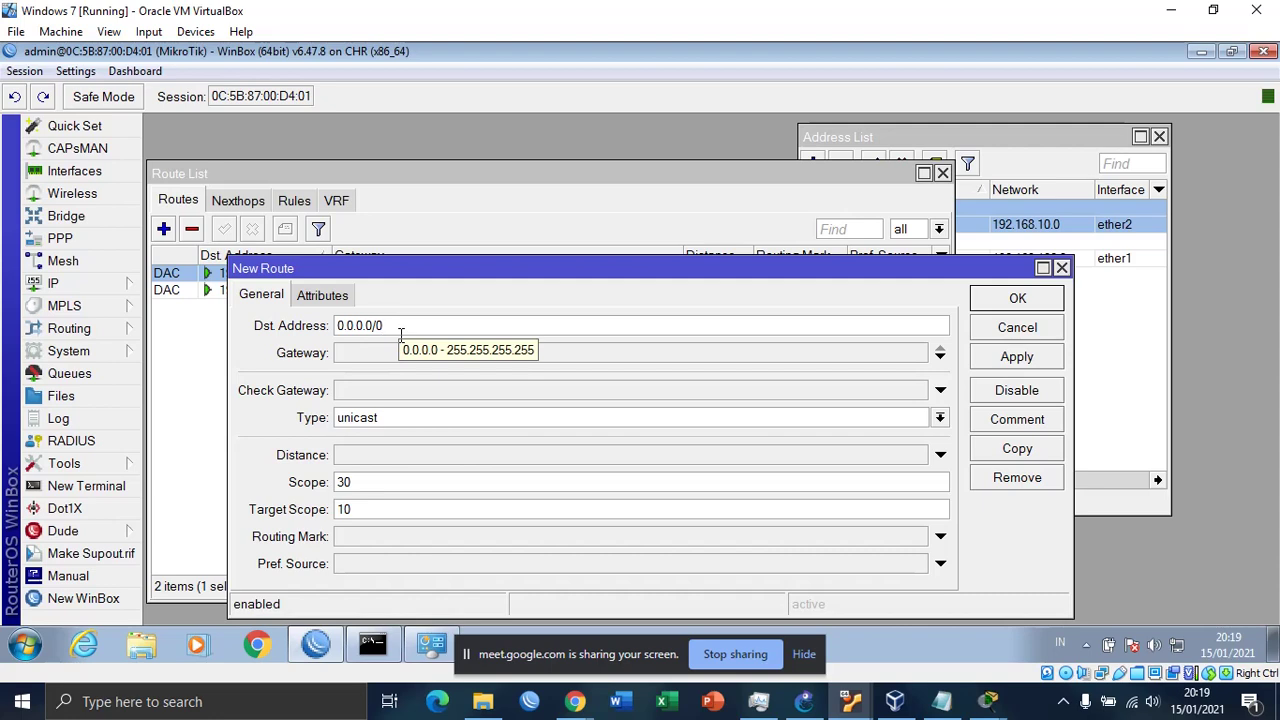
drag(417, 328, 302, 340)
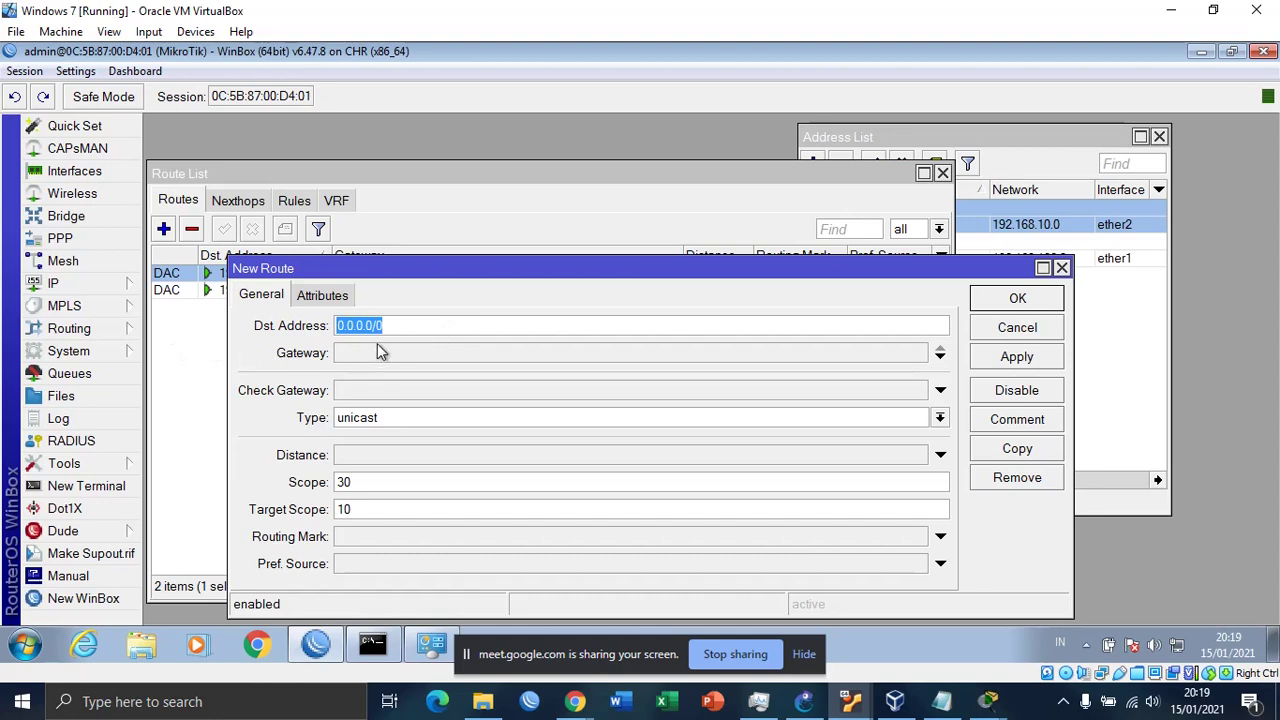
Start a Gateway entry and check the ISP address 192.168.122.1 in the GNS3 topology
click(460, 352)
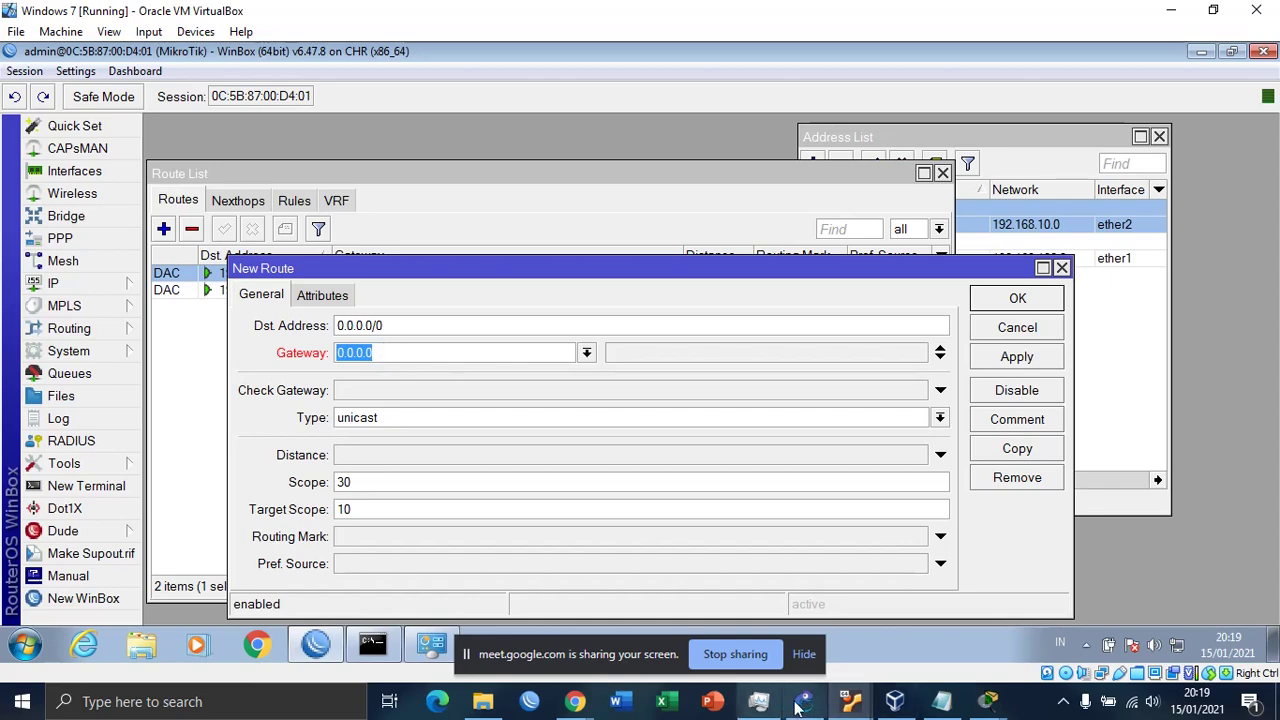
mouse_move(805, 701)
click(778, 612)
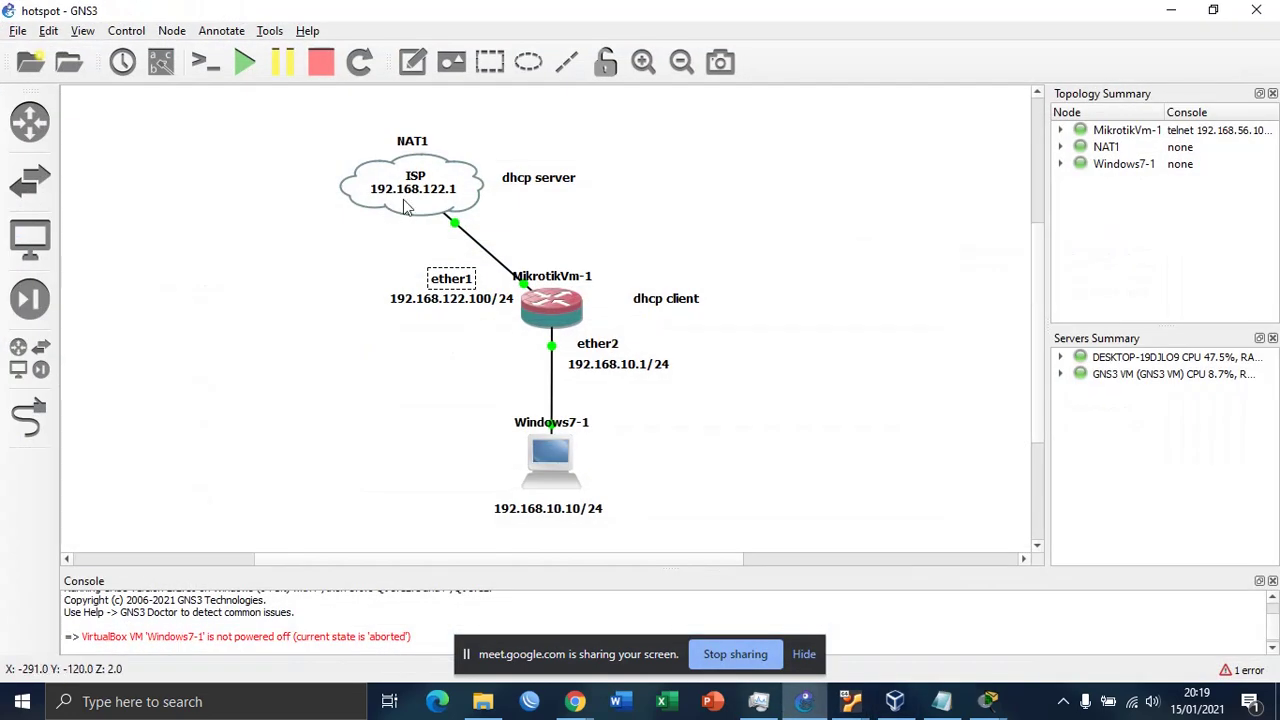
mouse_move(405, 206)
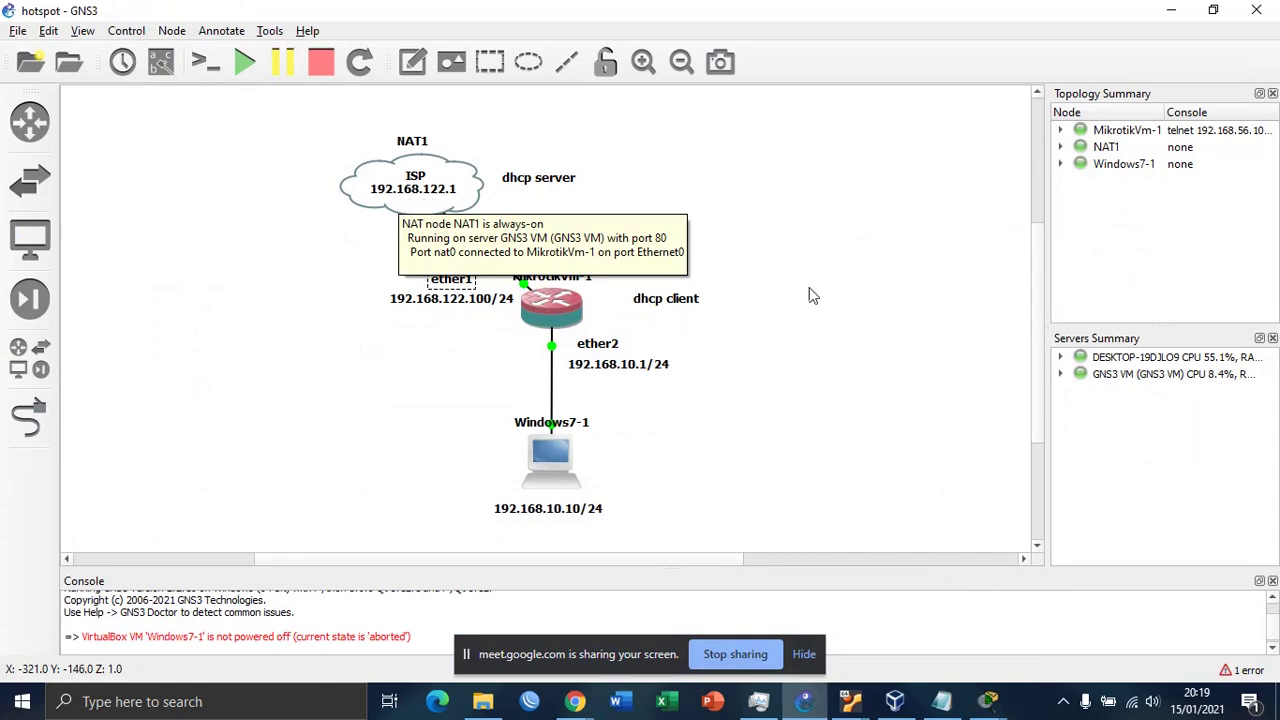
click(1171, 10)
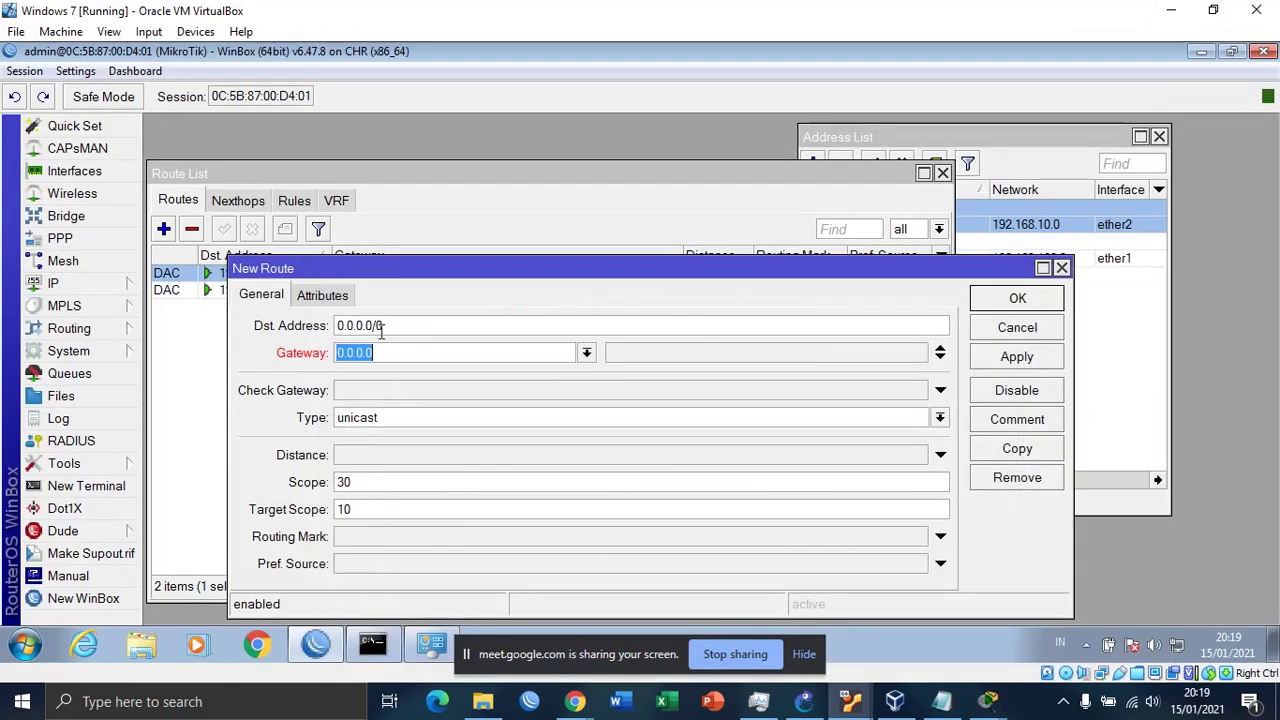
Enter gateway 192.168.122.1, apply the default route, and bring up the Meet call
text(192.168.122.1)
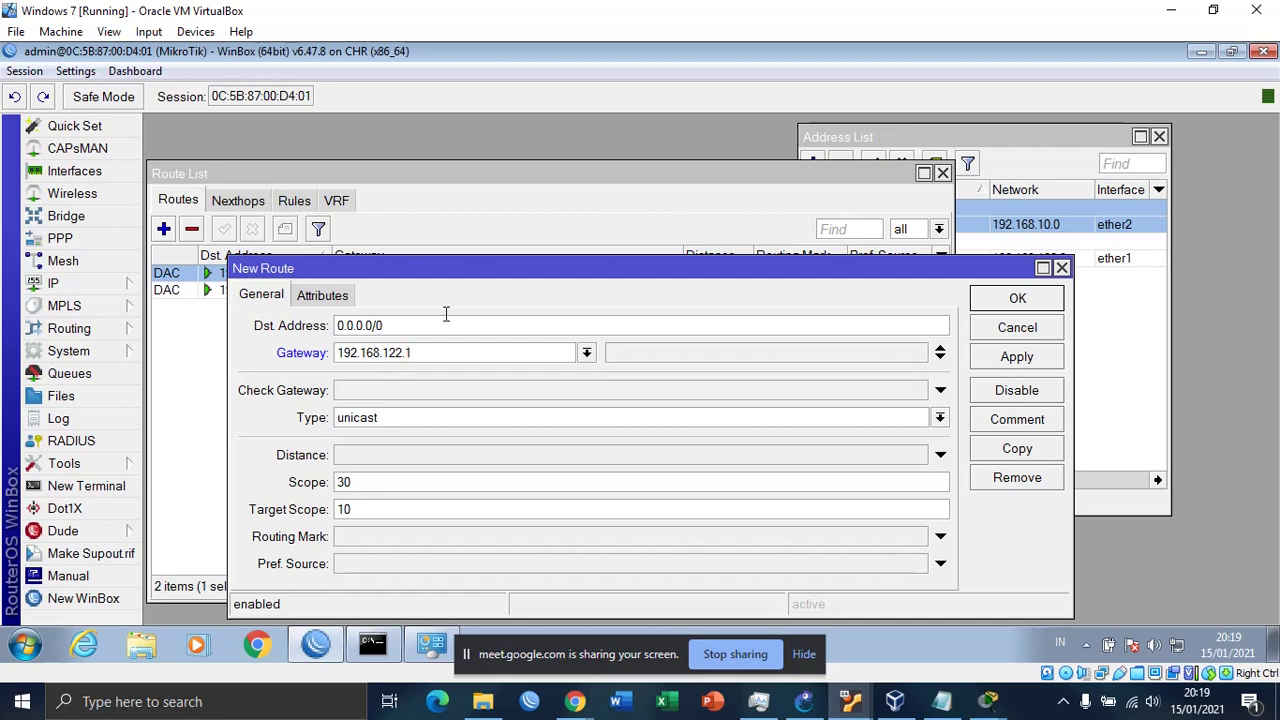
click(1017, 357)
mouse_move(590, 705)
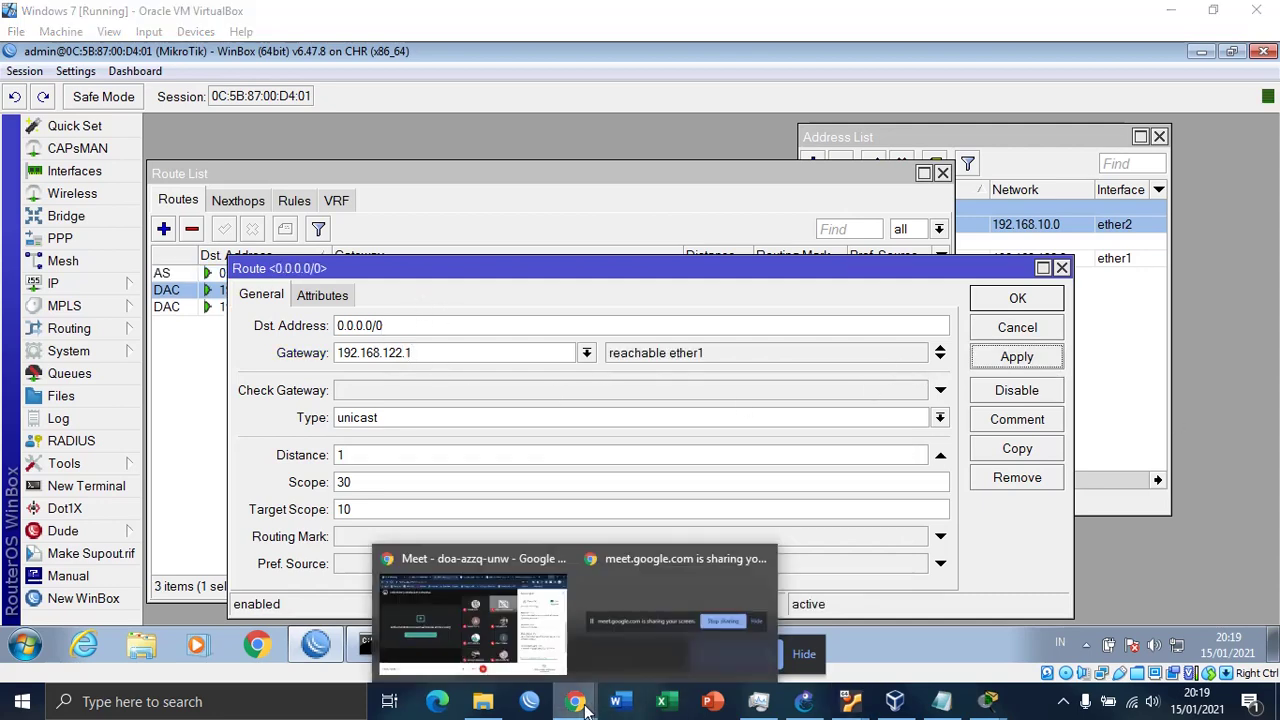
click(540, 640)
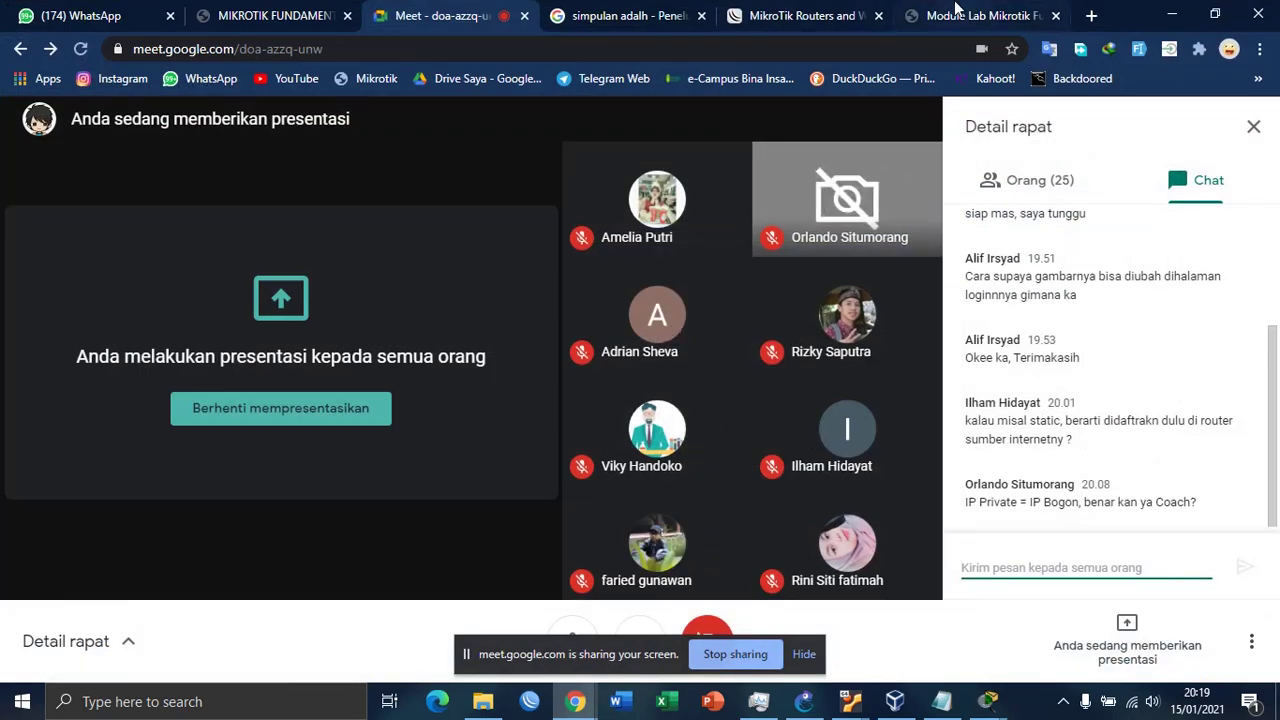
Read the Setting Default Route slide in the Module Lab Mikrotik PDF, then minimize Chrome
click(980, 15)
scroll(648, 480, down, 10)
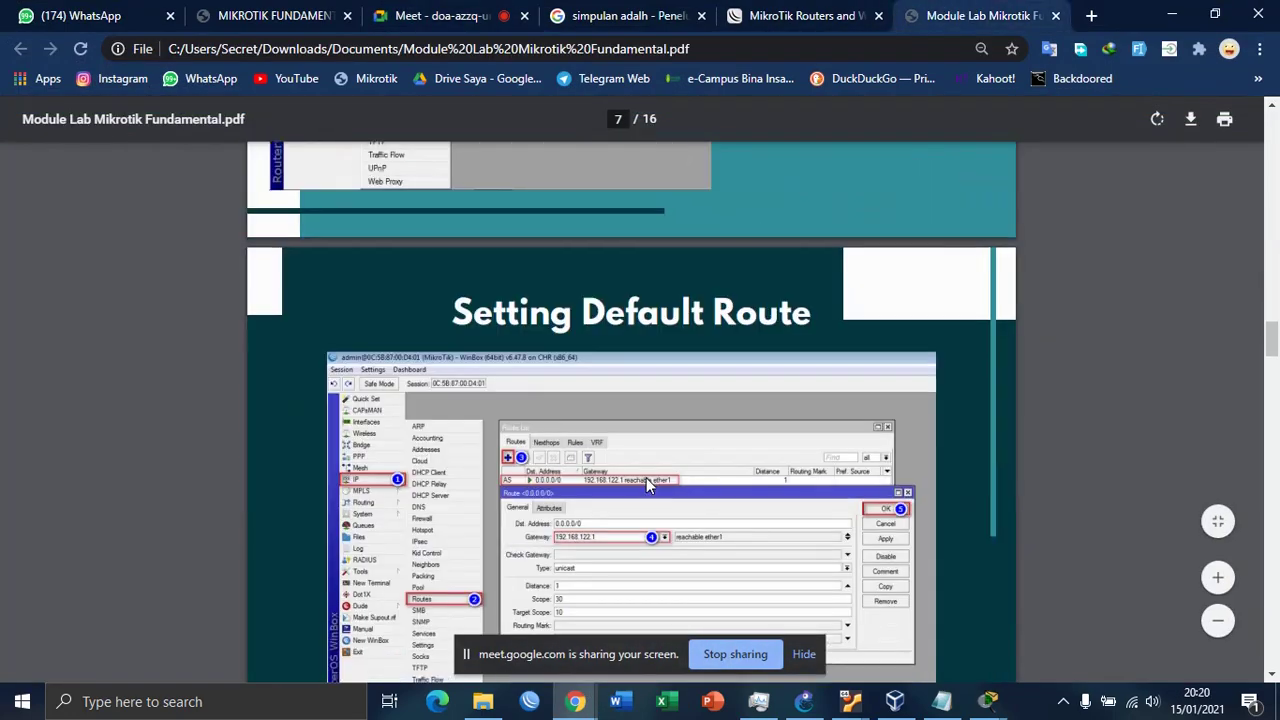
scroll(646, 481, down, 5)
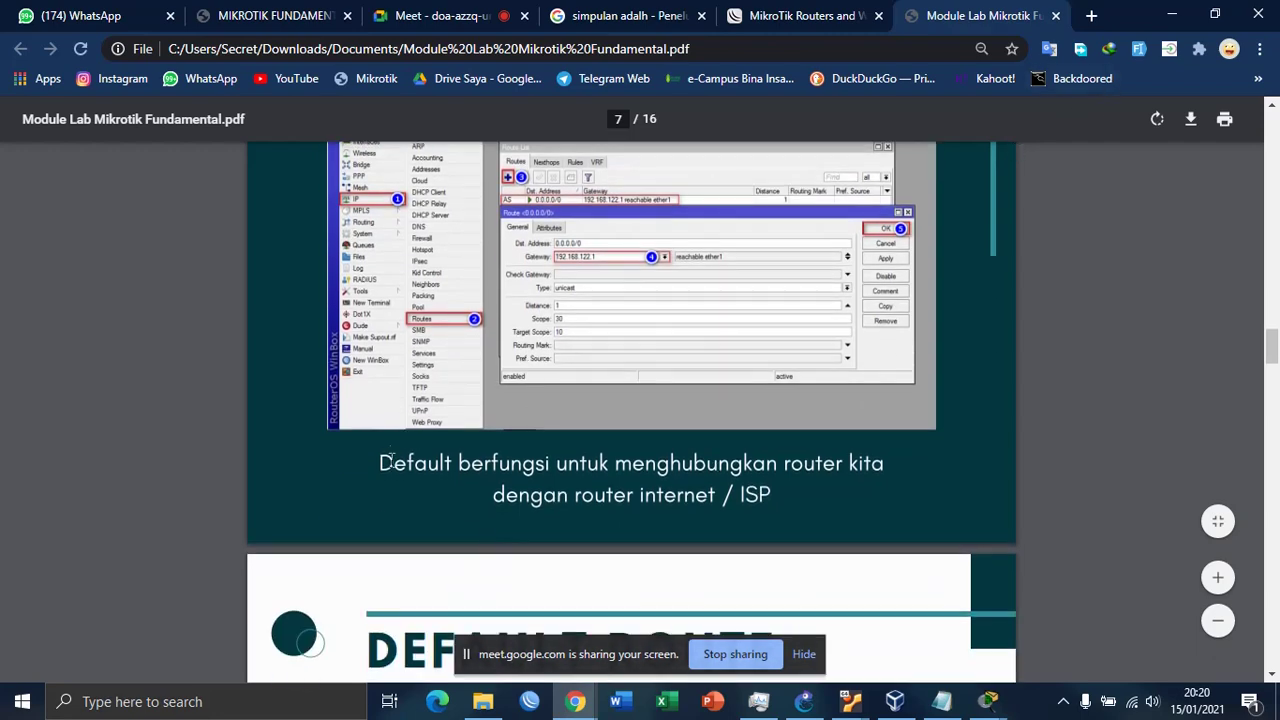
scroll(408, 472, up, 3)
click(1171, 15)
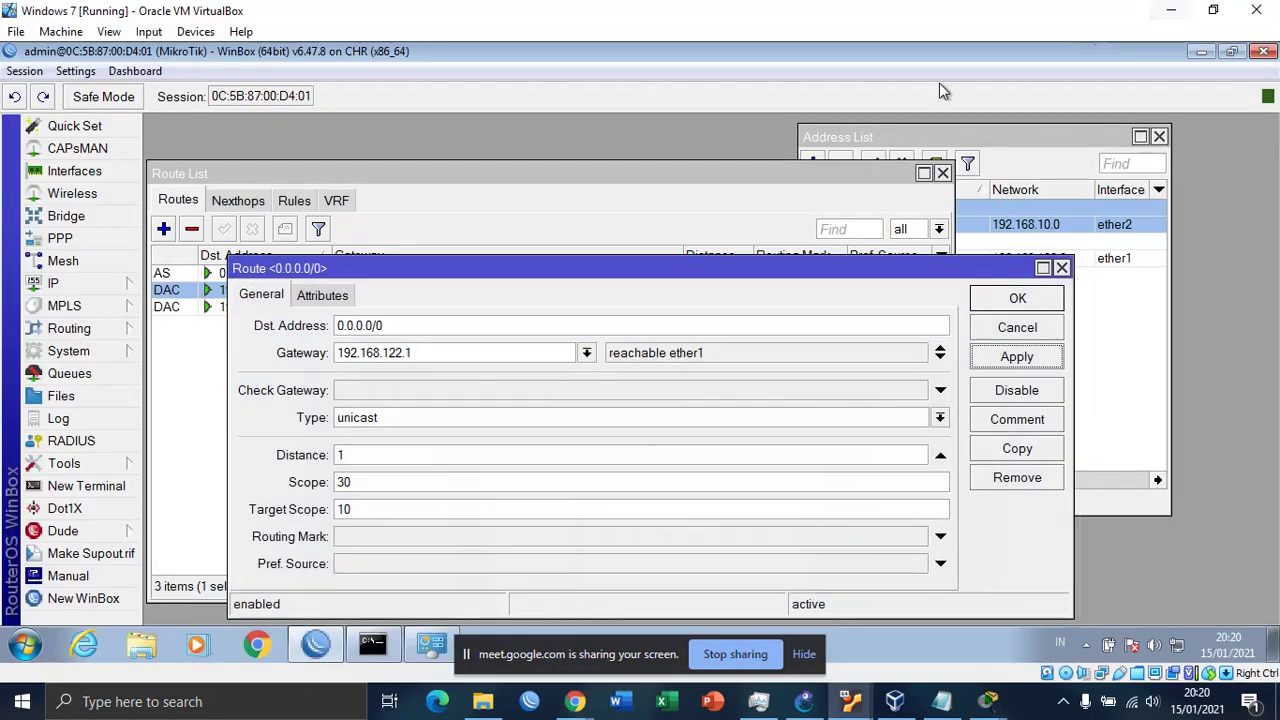
Save the 0.0.0.0/0 route and give it the comment 'Default Route ISP'
click(1017, 298)
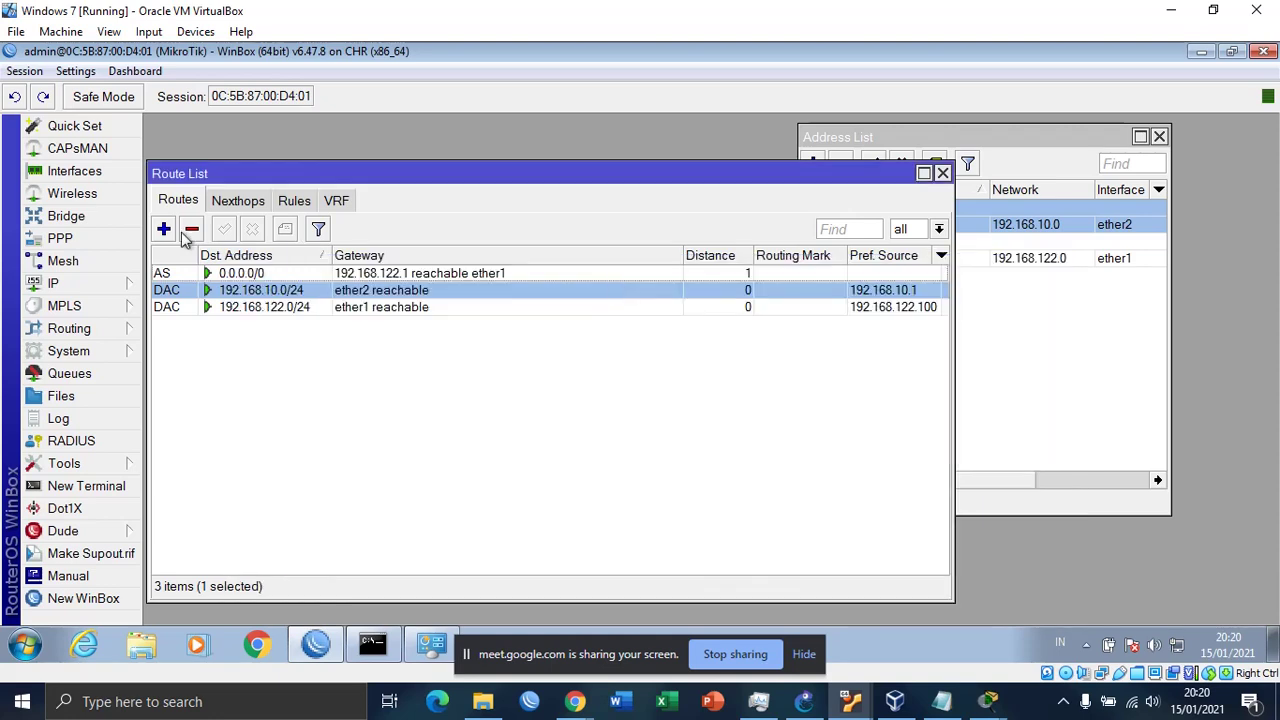
click(222, 273)
click(285, 230)
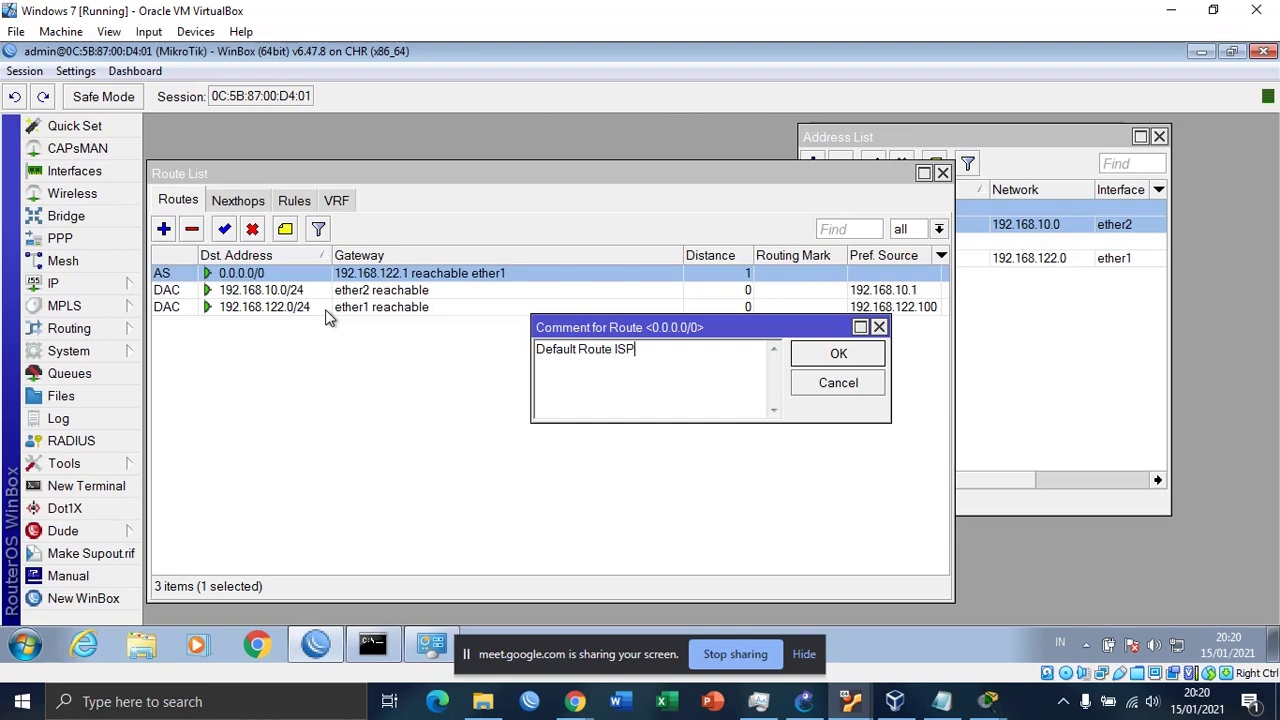
text(Default Route ISP)
key(Return)
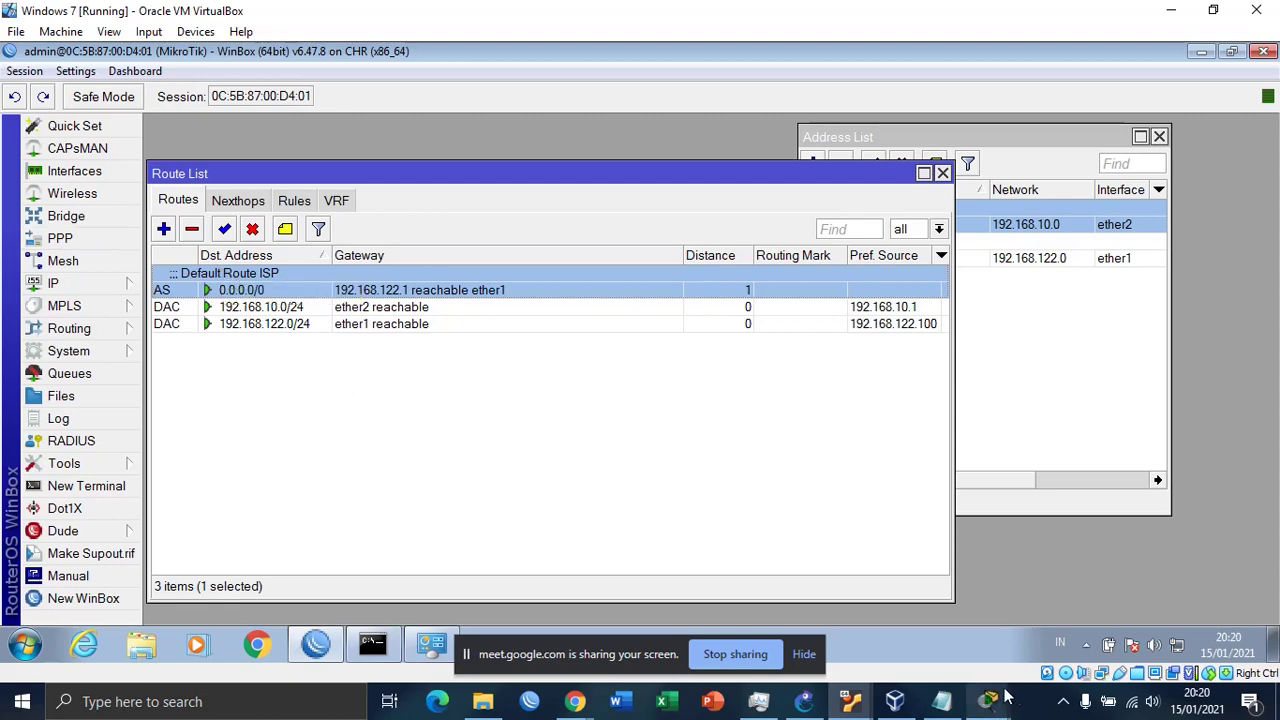
click(941, 701)
Type the heading 'Routing Static' with a first bullet '- Route static'
text(R)
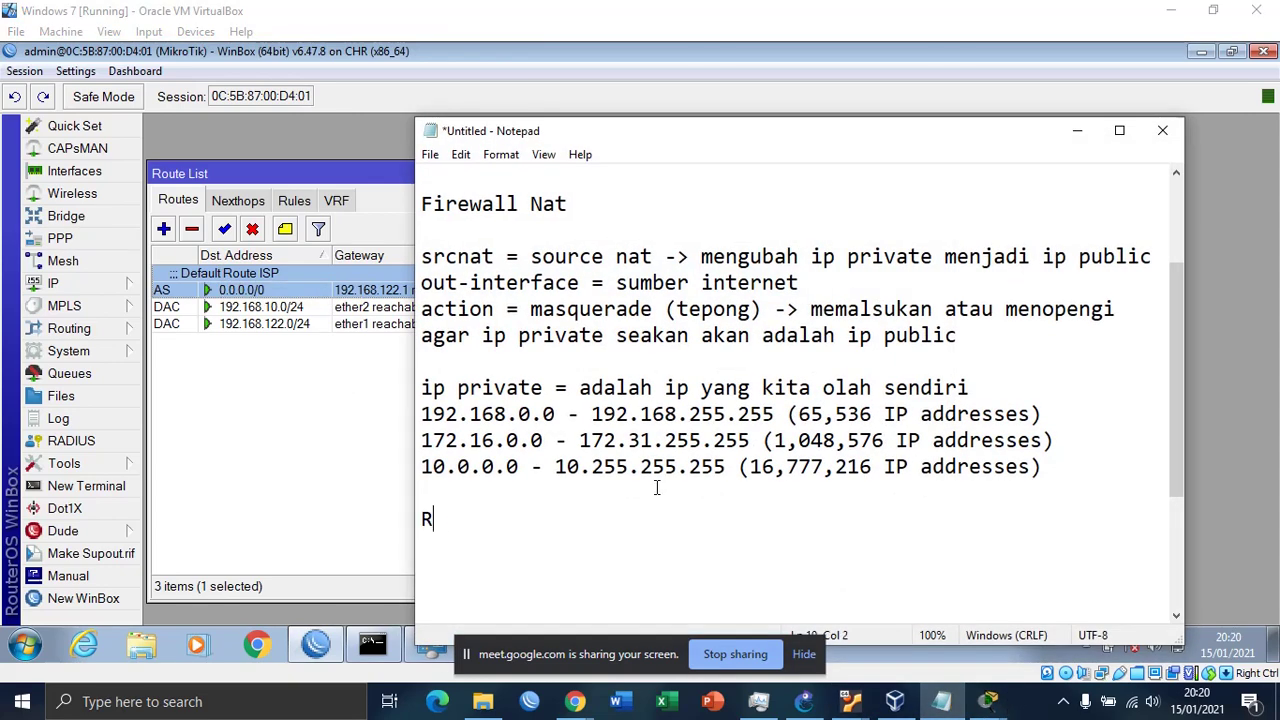
text(outing Sta)
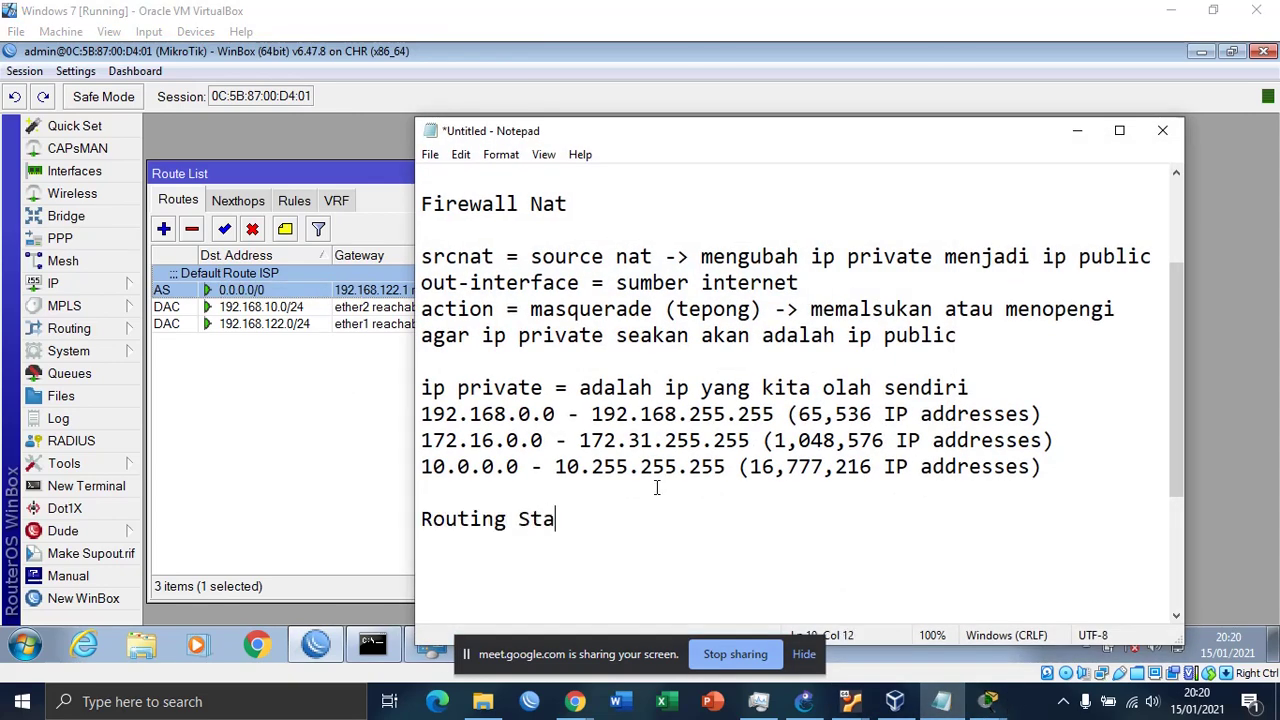
text(tic)
key(Return)
text(- Route stt)
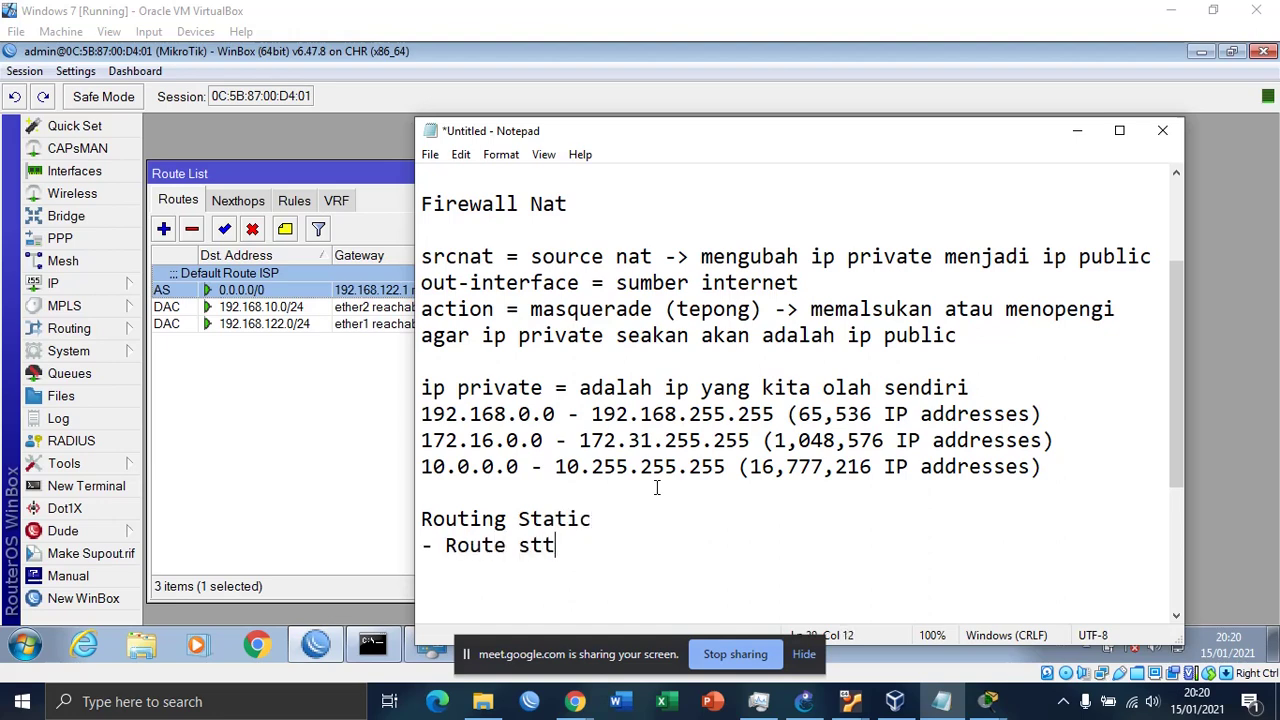
key(BackSpace)
text(atic)
key(Return)
Add the bullets '- Default route', '- Failover' and '- Loadbalancing' below it
text(- )
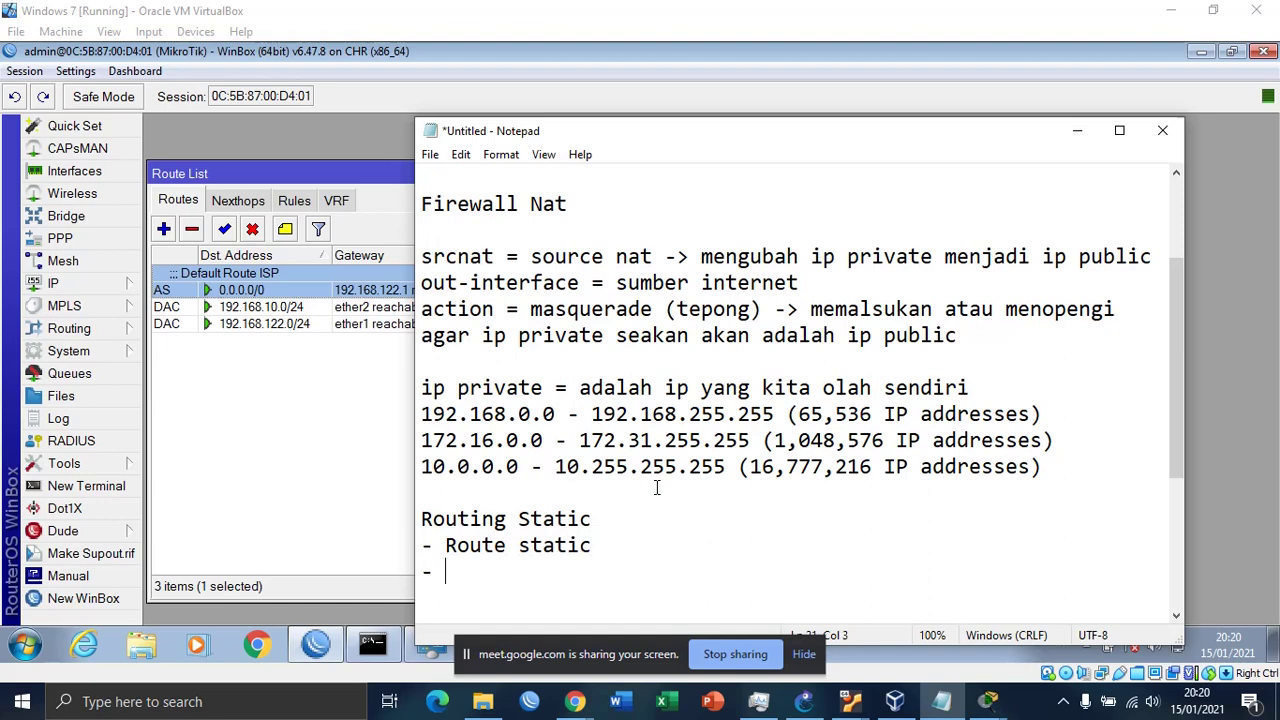
text(Default )
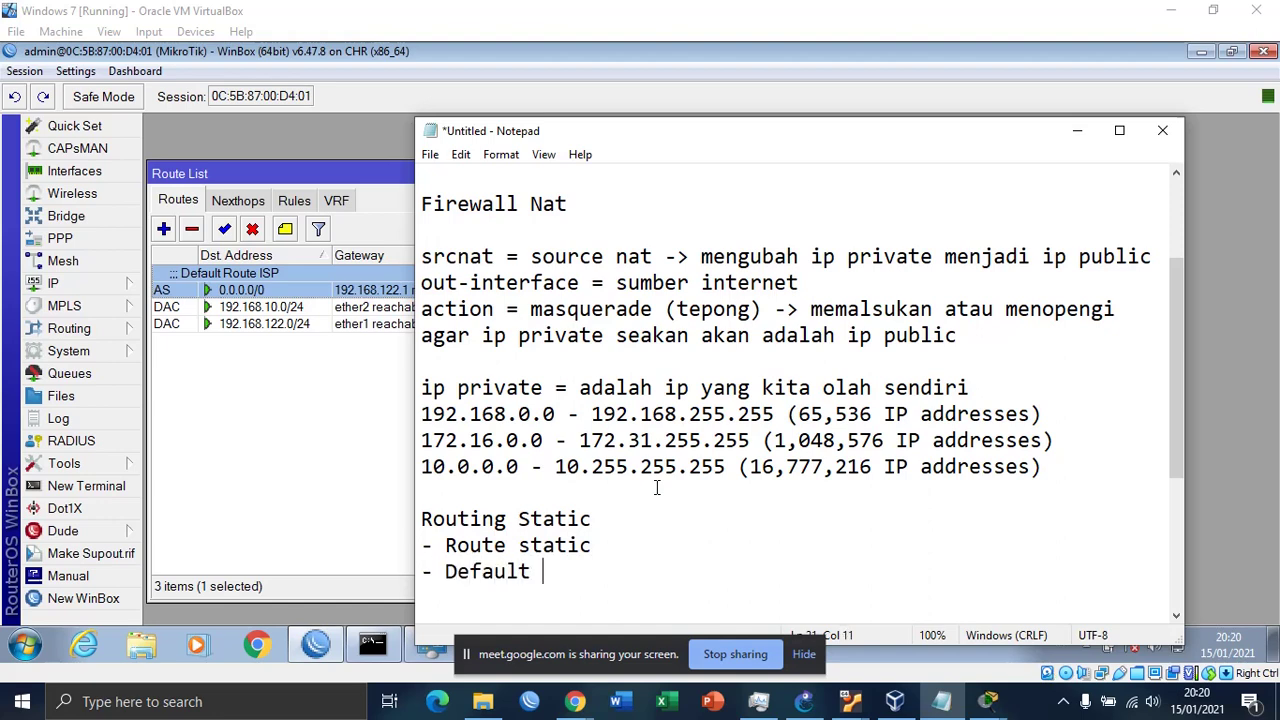
text(route)
key(Return)
text(- Fa)
key(BackSpace)
key(BackSpace)
text(F)
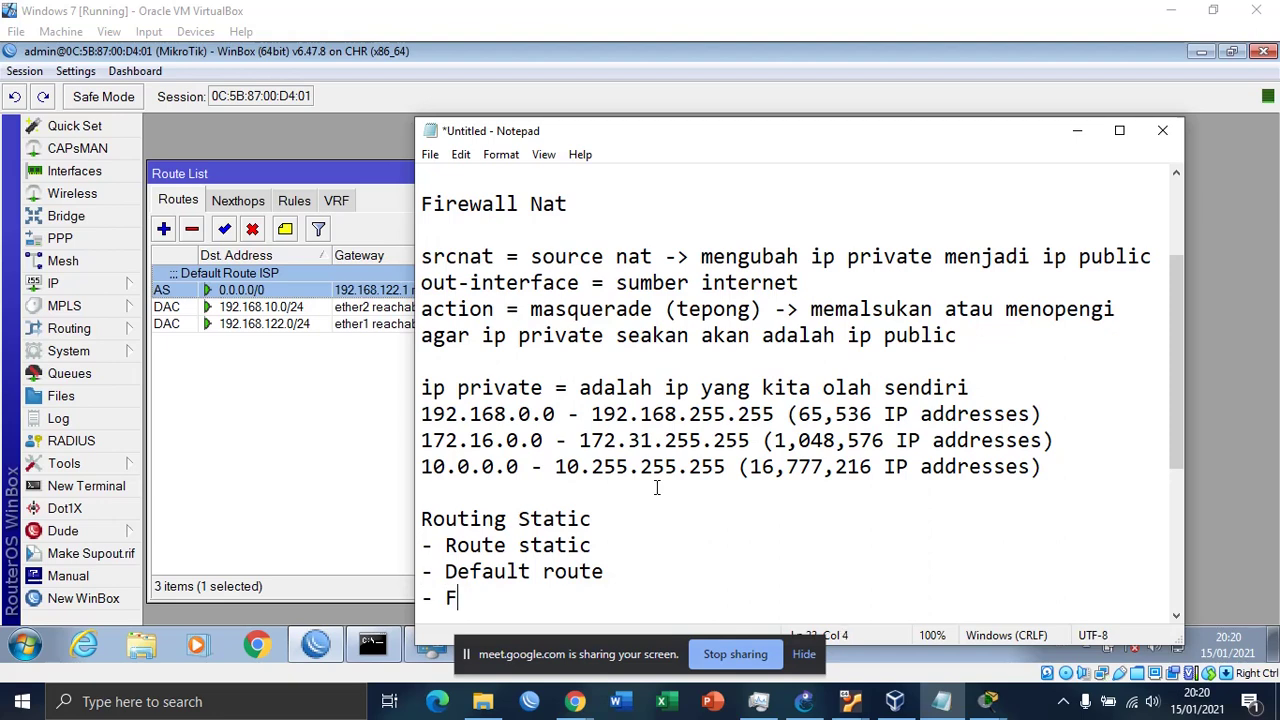
text(ailover)
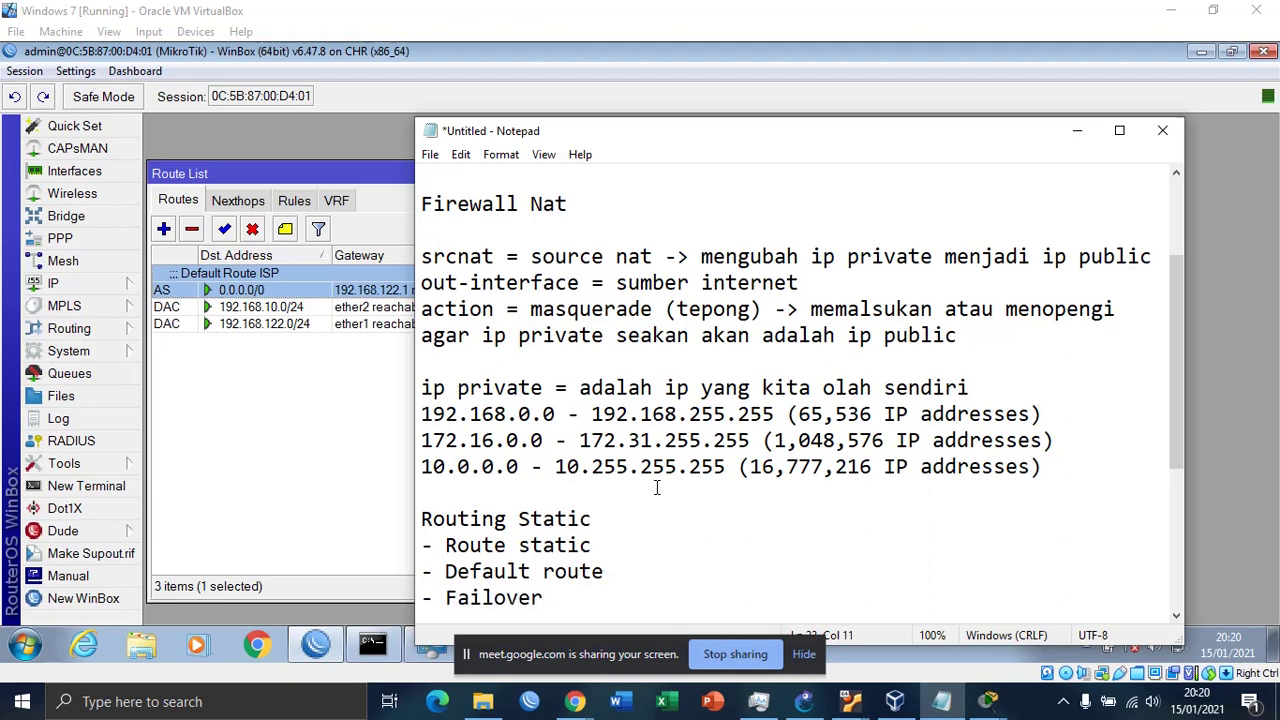
key(Return)
text(- Load)
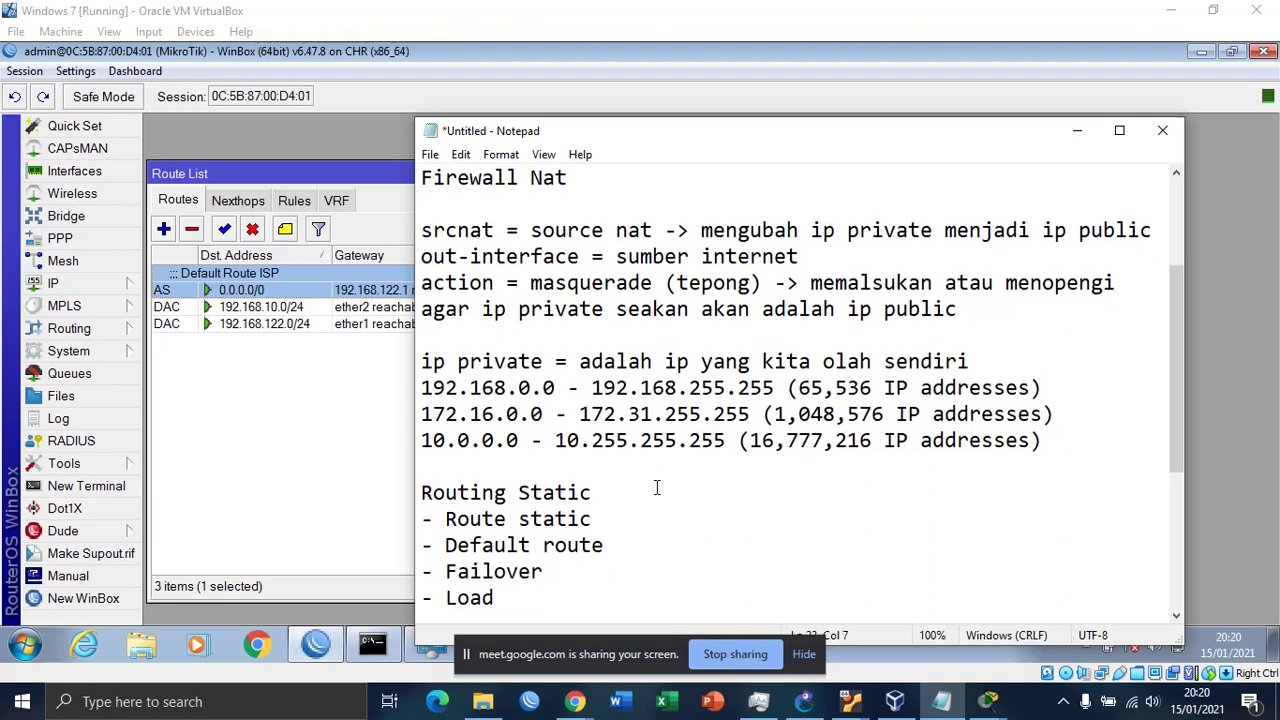
text(balancing)
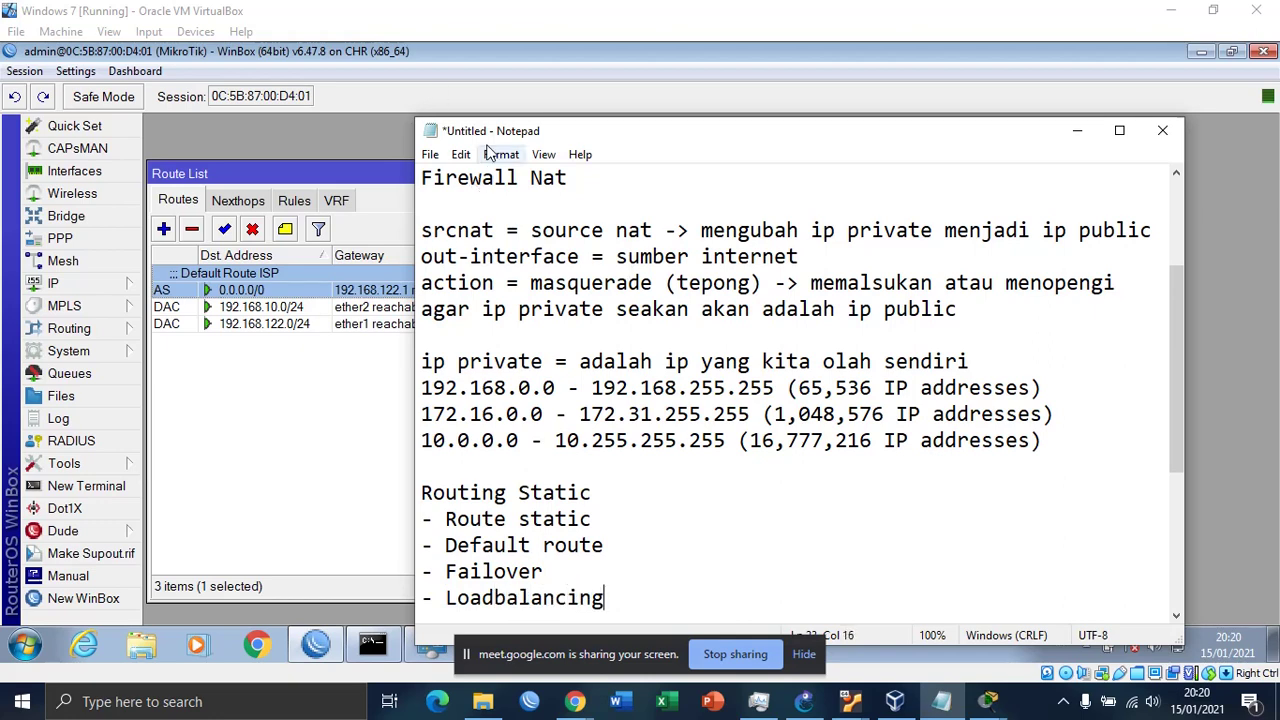
drag(517, 130, 495, 90)
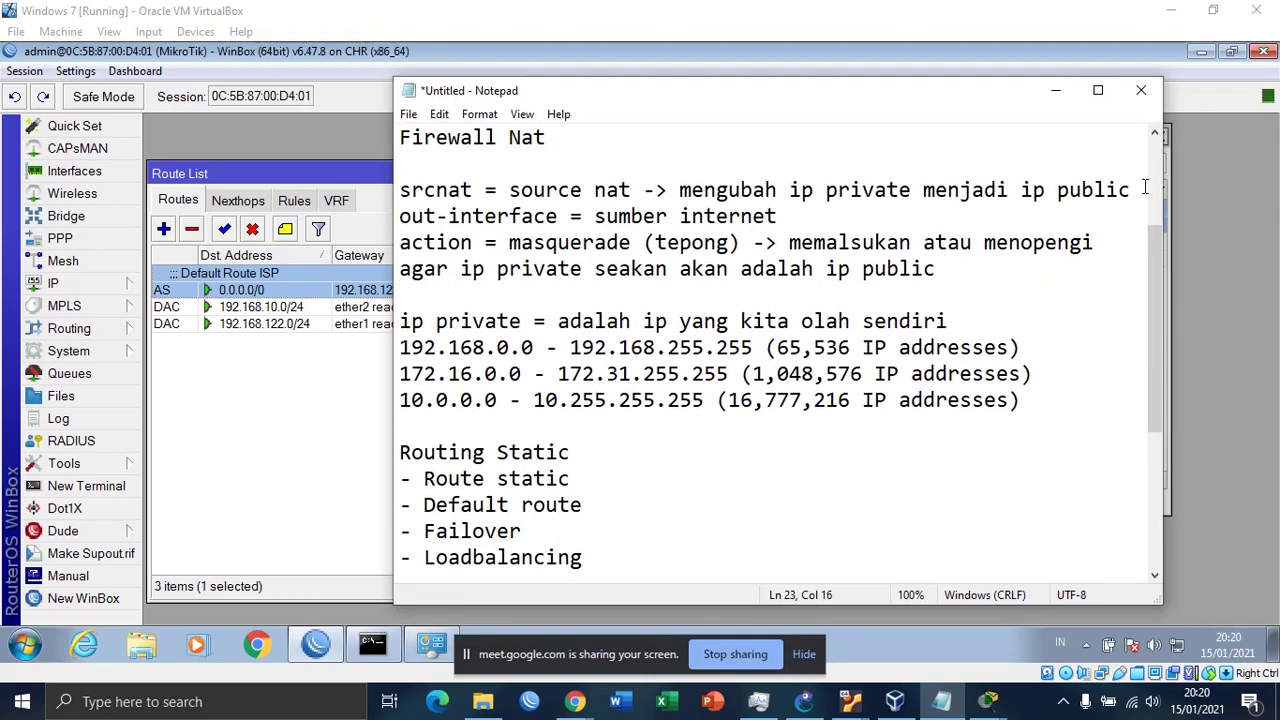
Minimize Notepad and look over the MikrotikVm-1 and NAT1 nodes in GNS3, then hide GNS3
click(1056, 92)
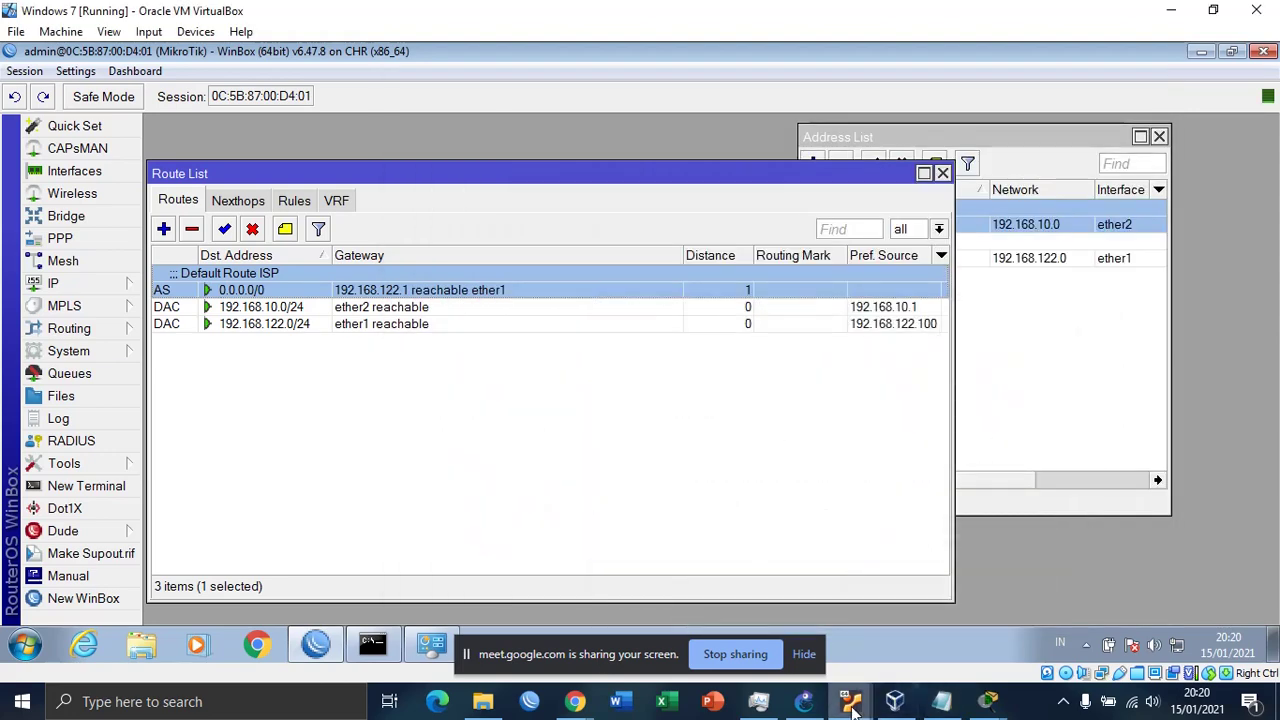
click(805, 701)
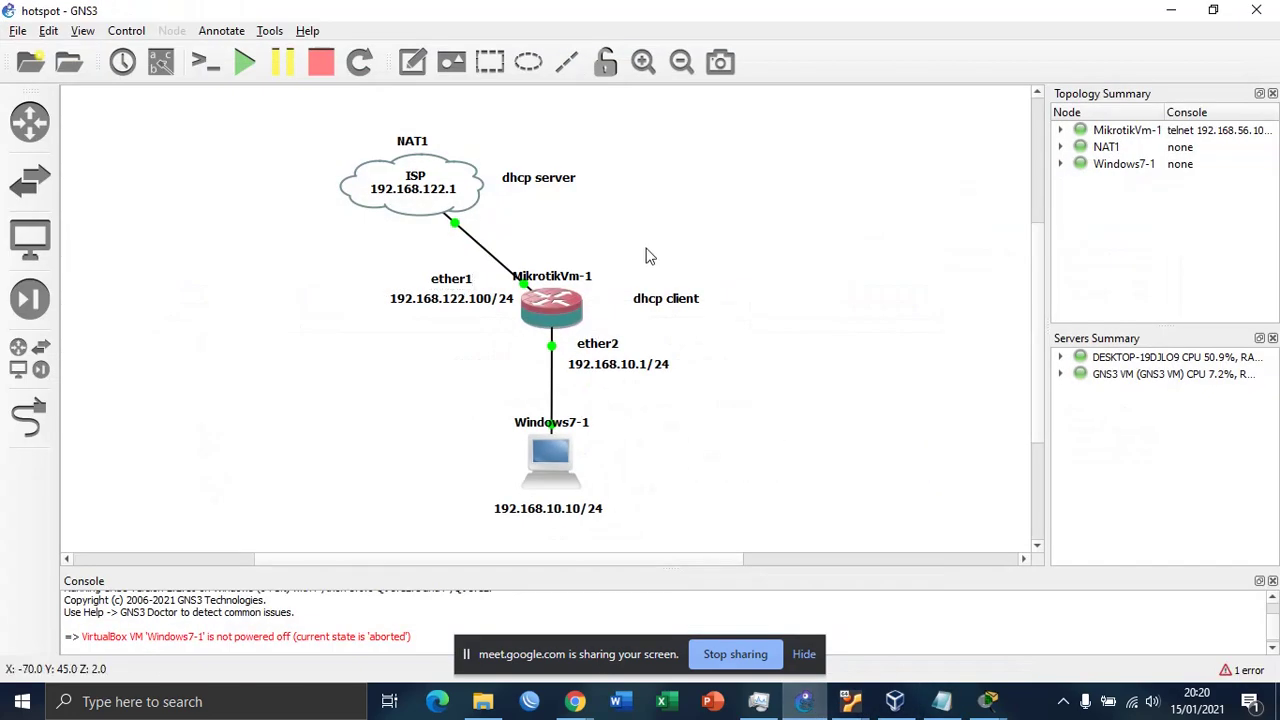
drag(651, 246, 565, 318)
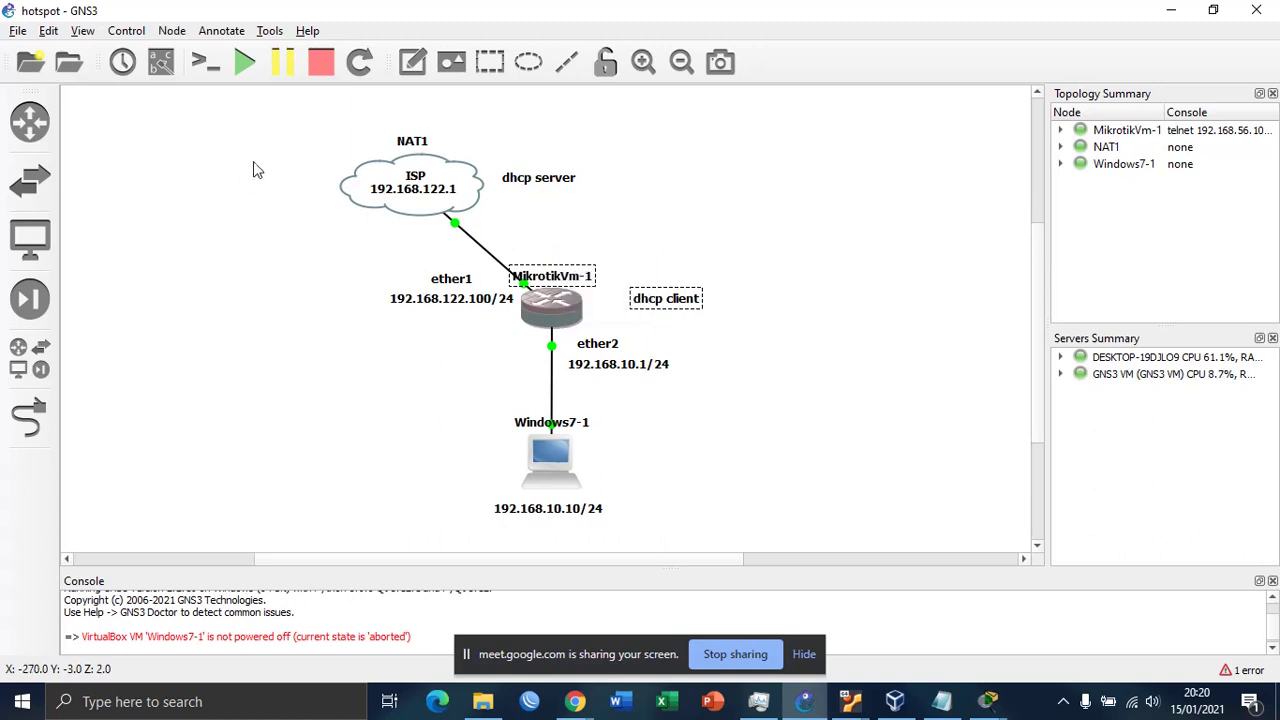
drag(268, 156, 580, 218)
click(668, 221)
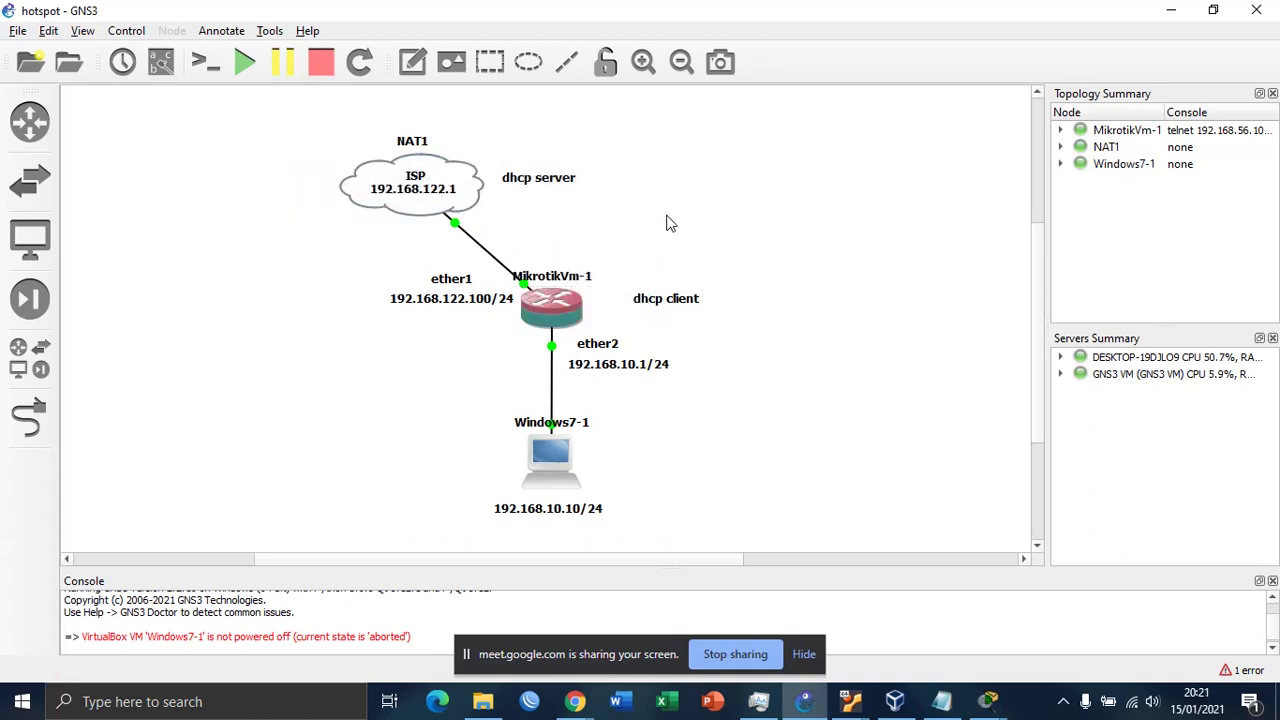
click(1171, 12)
Inspect the 0.0.0.0/0 route's gateway 192.168.122.1 reachable on ether1, closing without changes
double_click(278, 292)
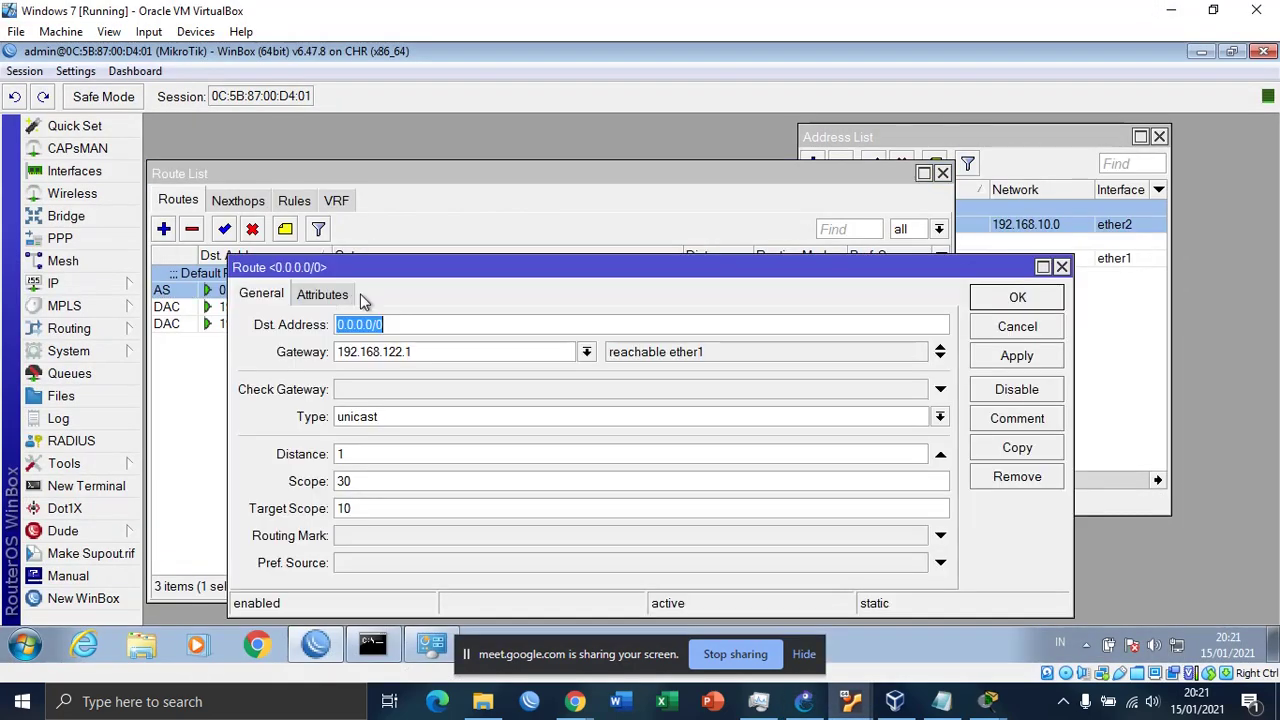
drag(452, 346, 329, 352)
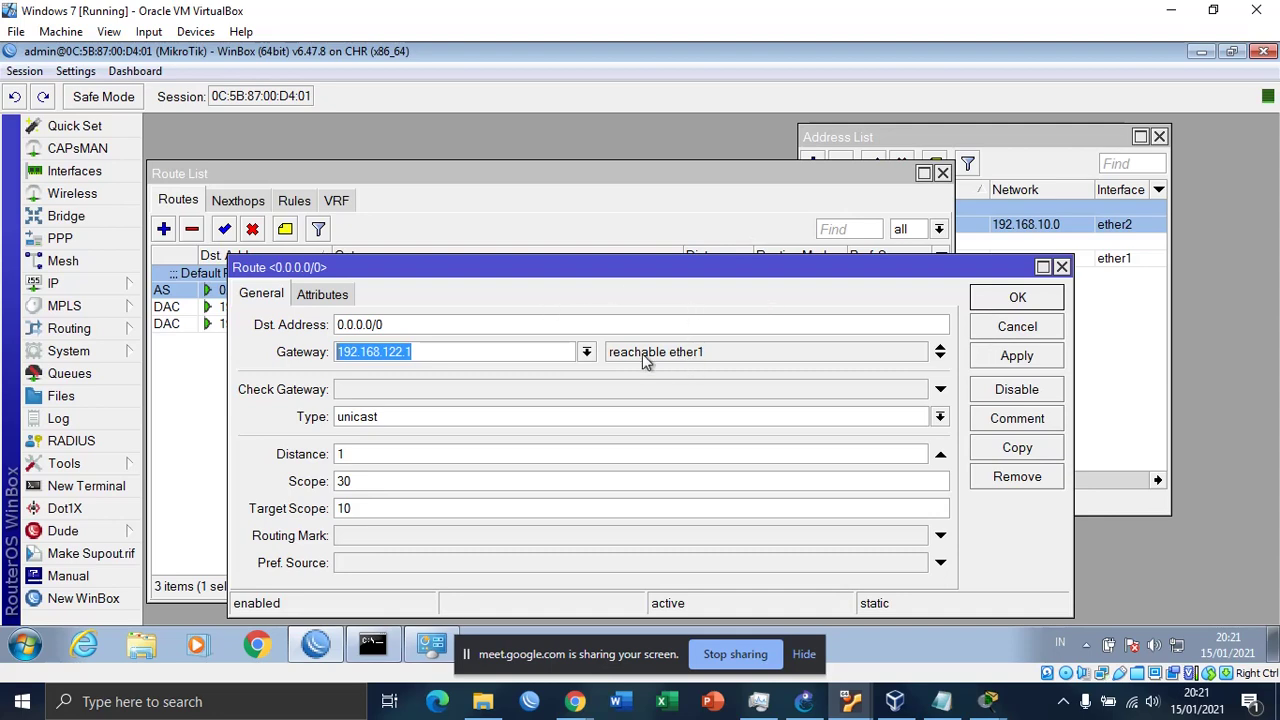
drag(611, 357, 800, 357)
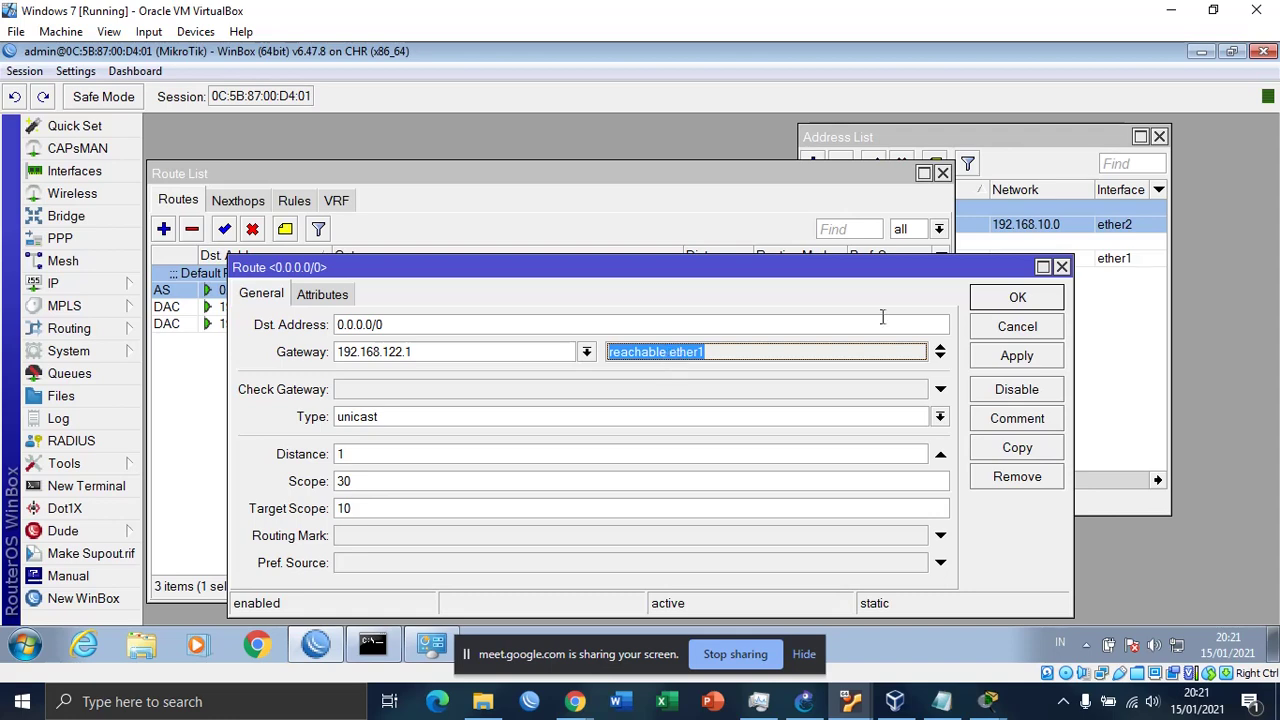
click(1013, 298)
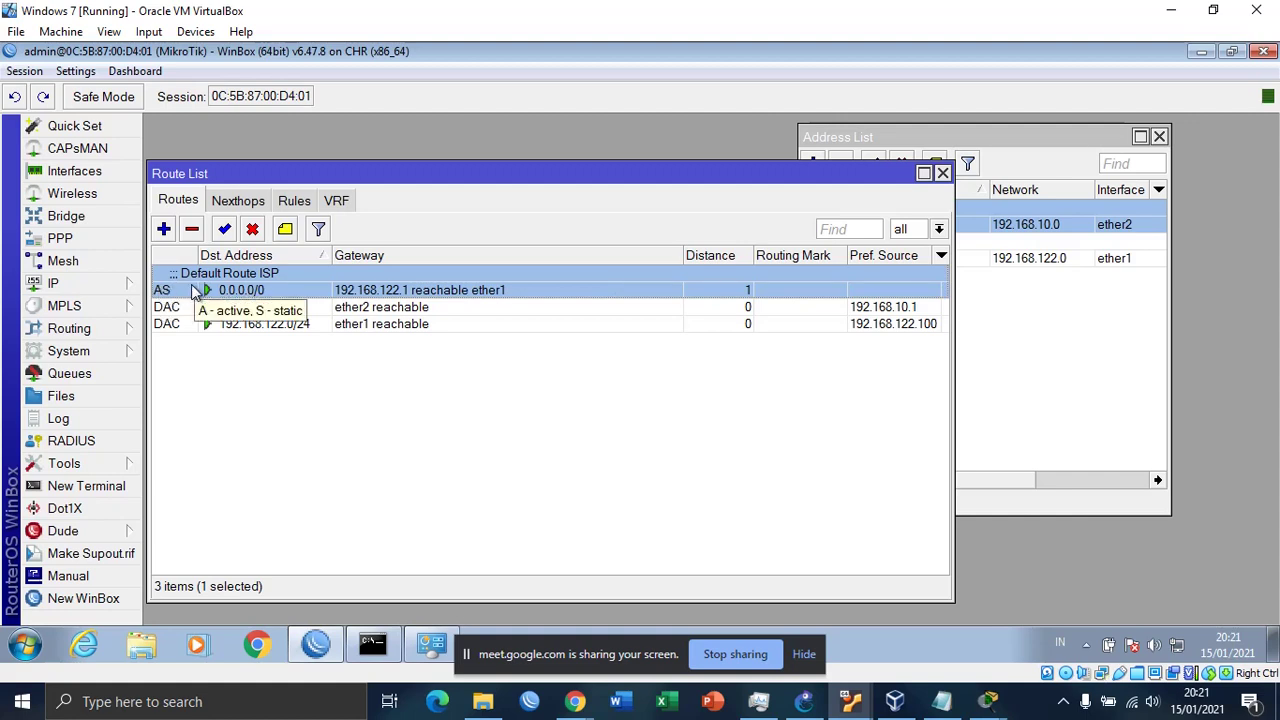
click(164, 229)
click(385, 352)
text(1)
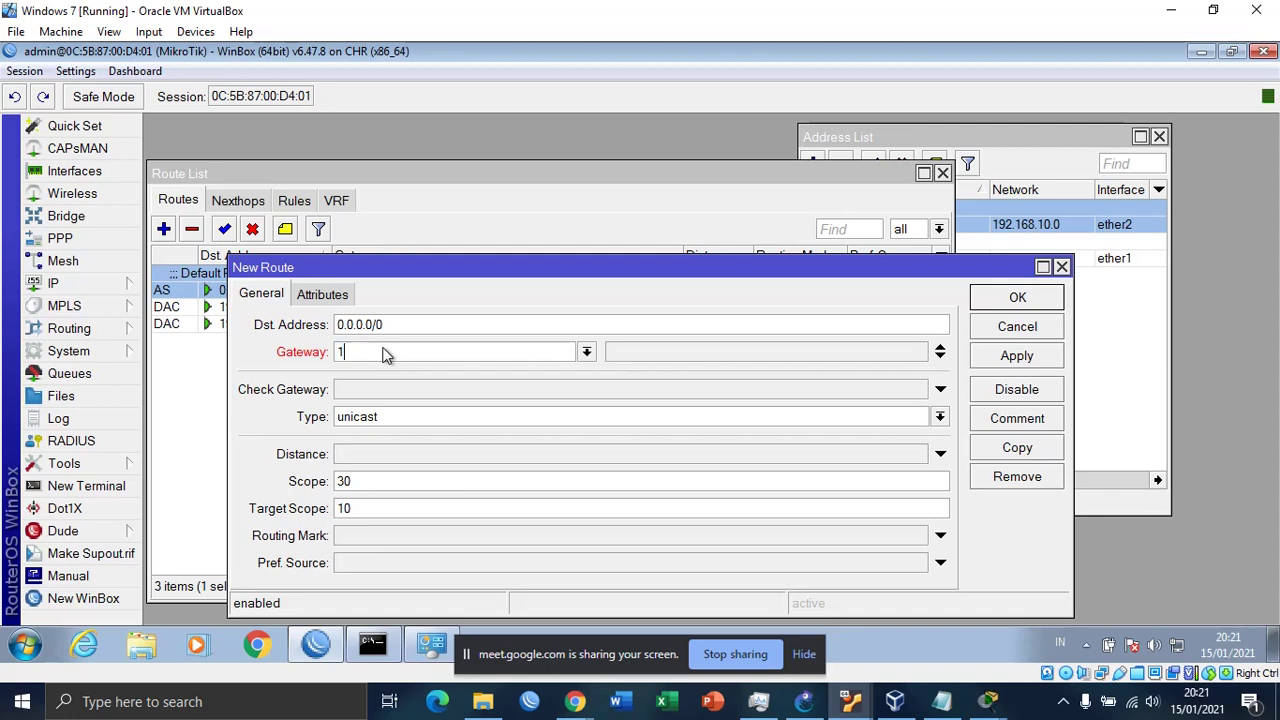
text(92.168.1.1)
key(Return)
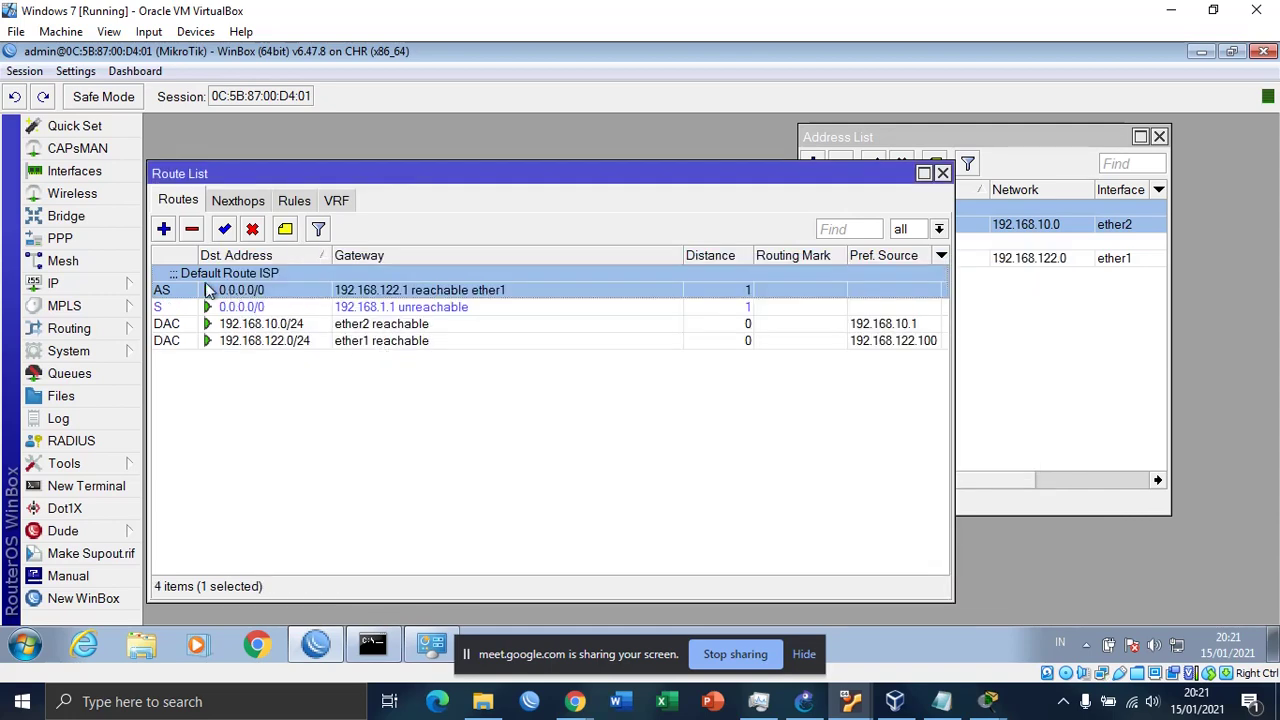
click(236, 309)
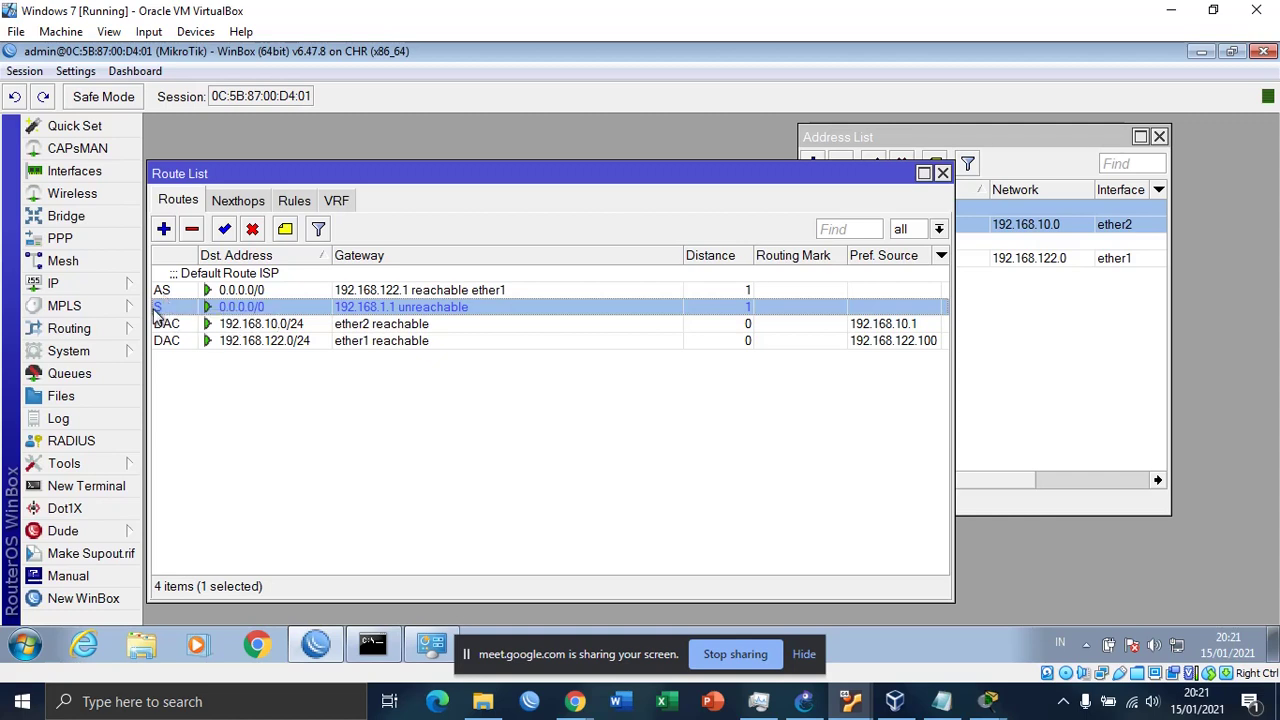
click(191, 229)
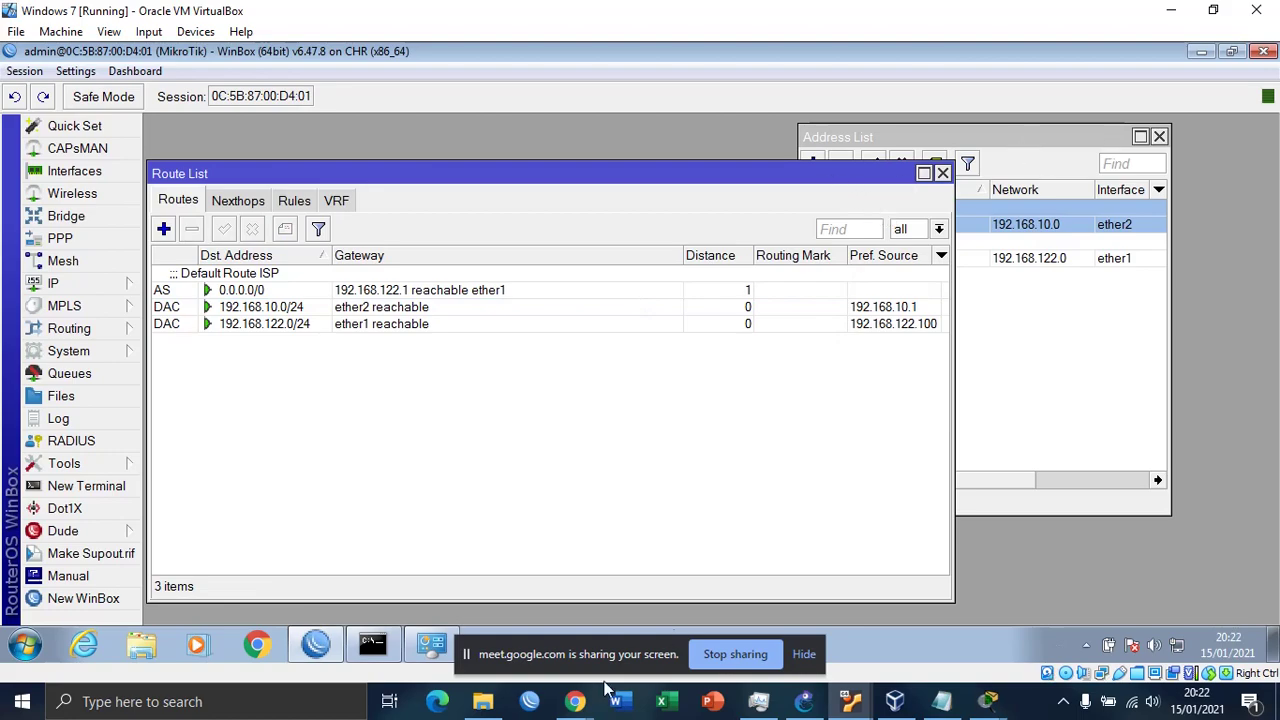
mouse_move(585, 708)
click(524, 639)
scroll(745, 502, down, 5)
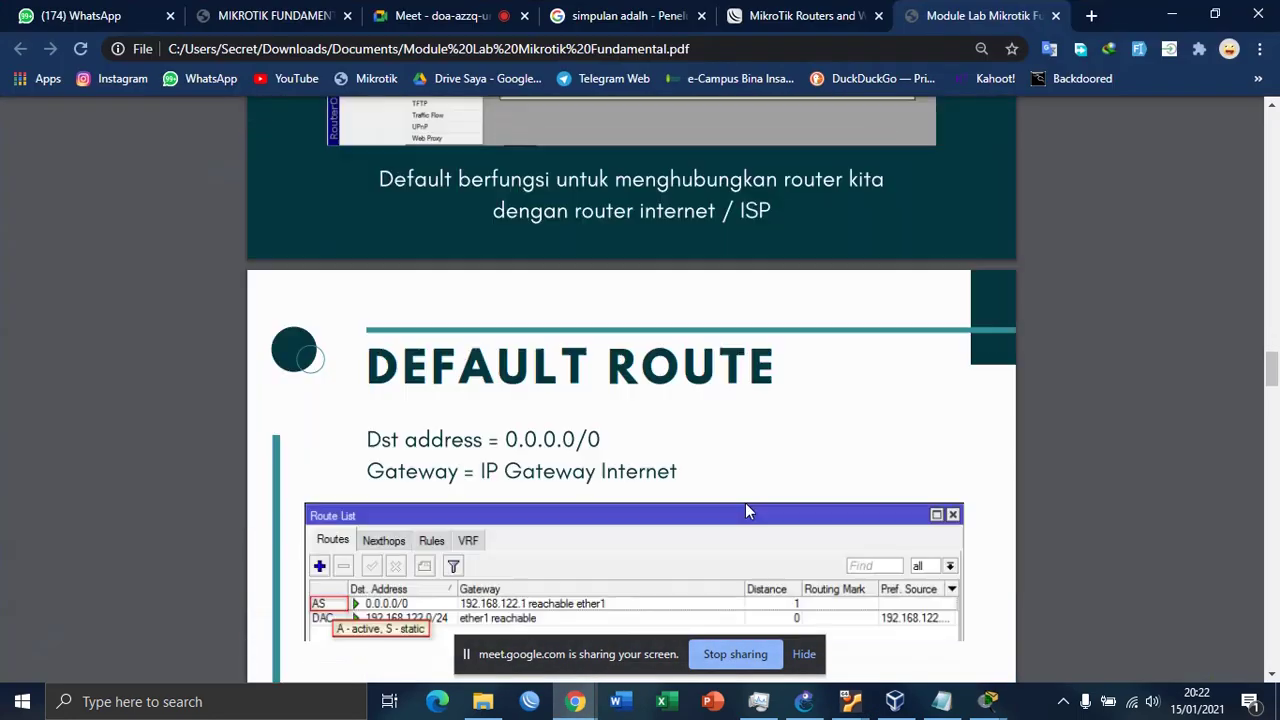
scroll(745, 511, down, 7)
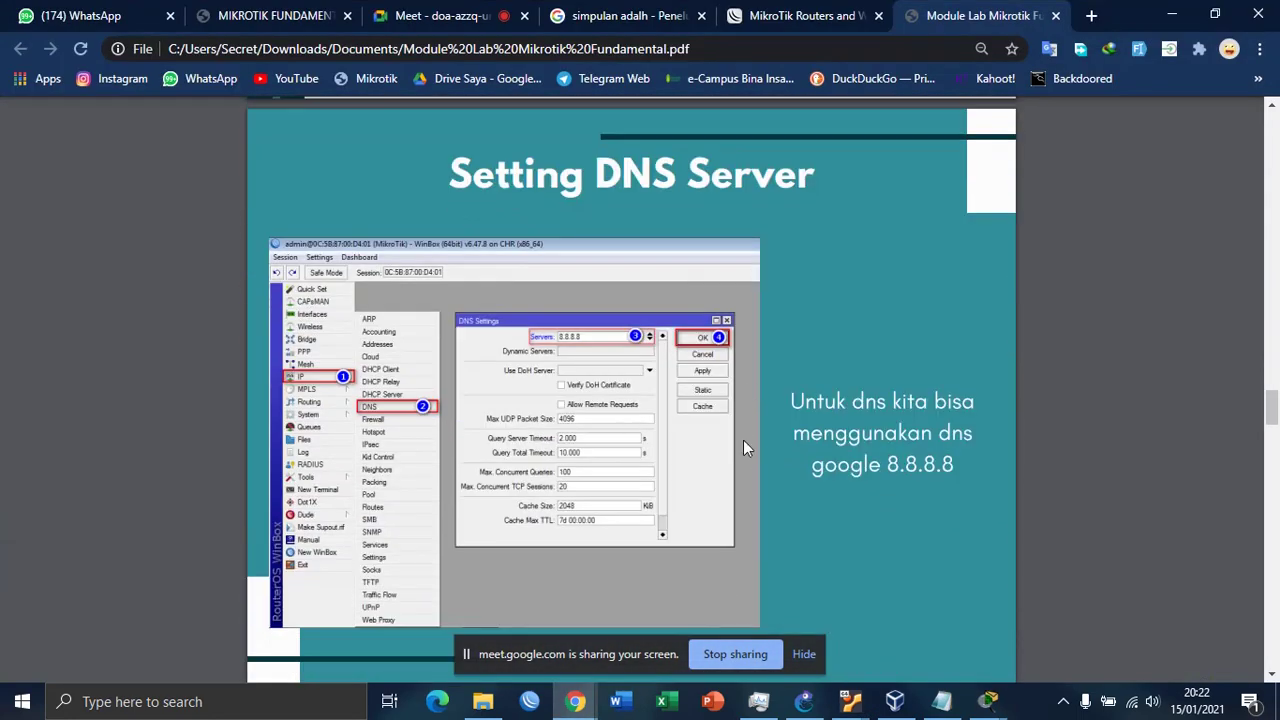
click(1172, 15)
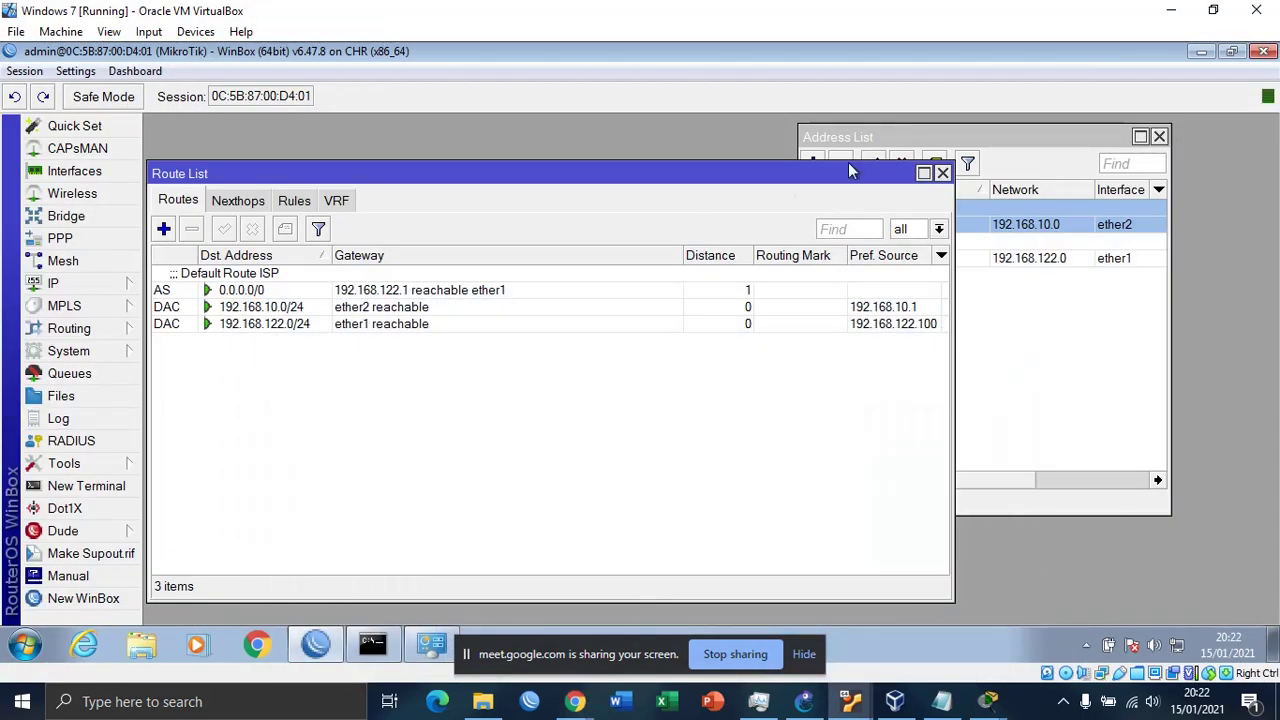
In IP > DNS, enter servers 8.8.8.8 and 192.168.122.1, then apply and save
drag(696, 187, 764, 170)
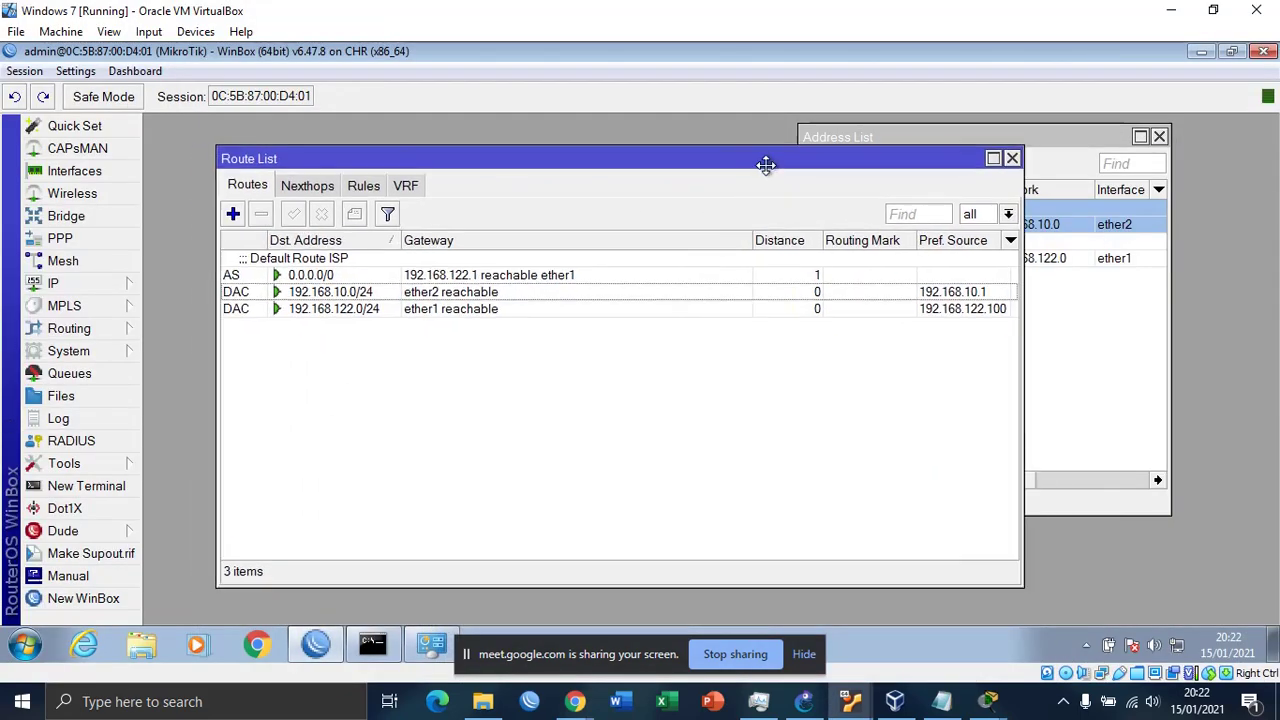
click(57, 285)
click(194, 229)
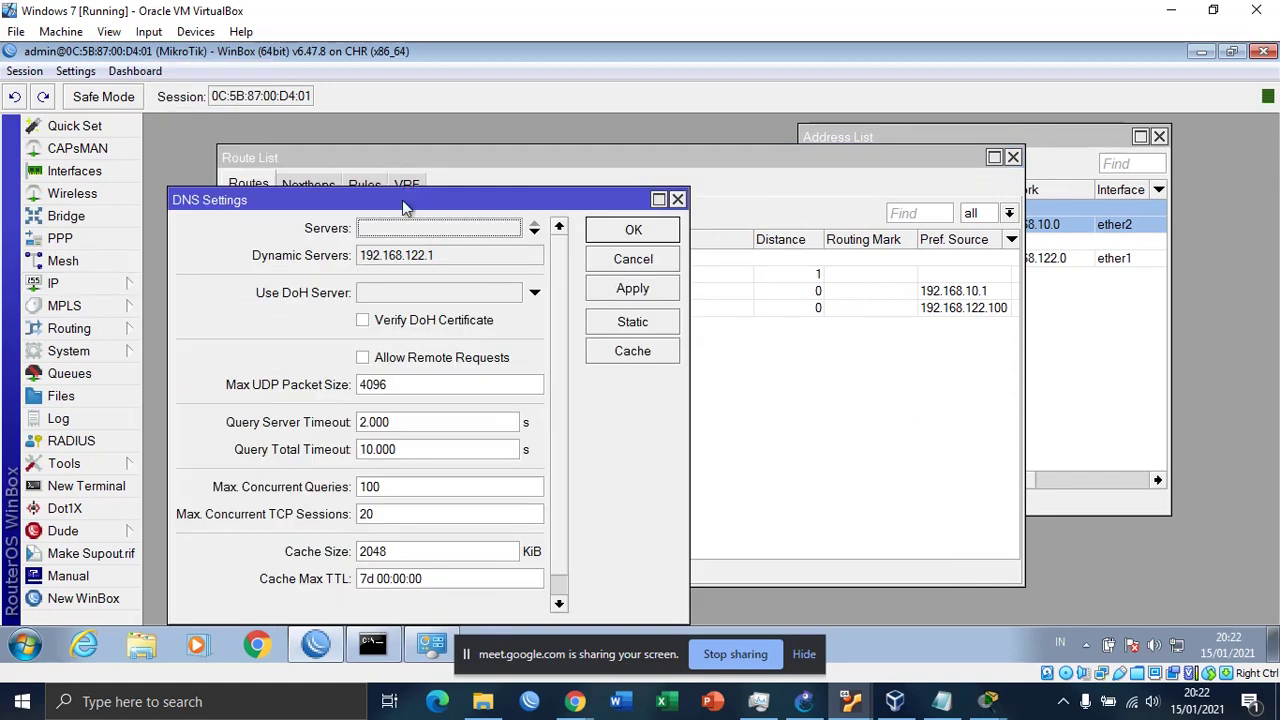
click(403, 229)
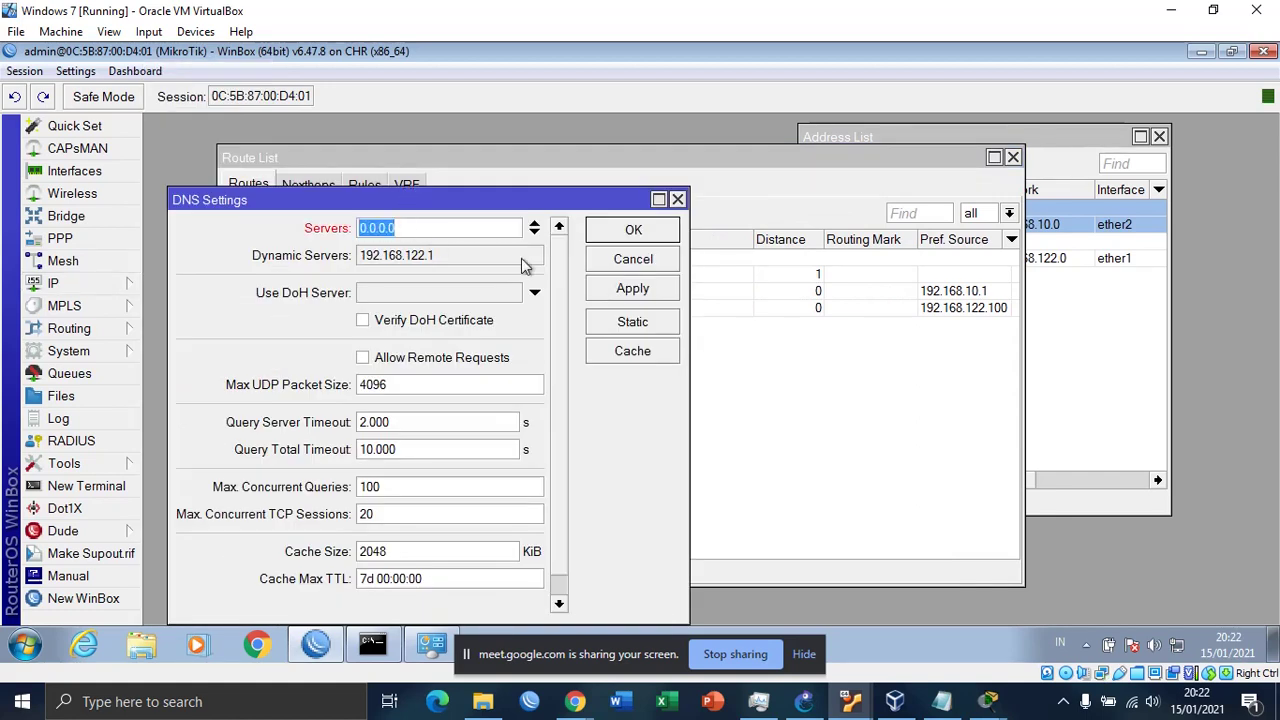
text(8.8.8.8)
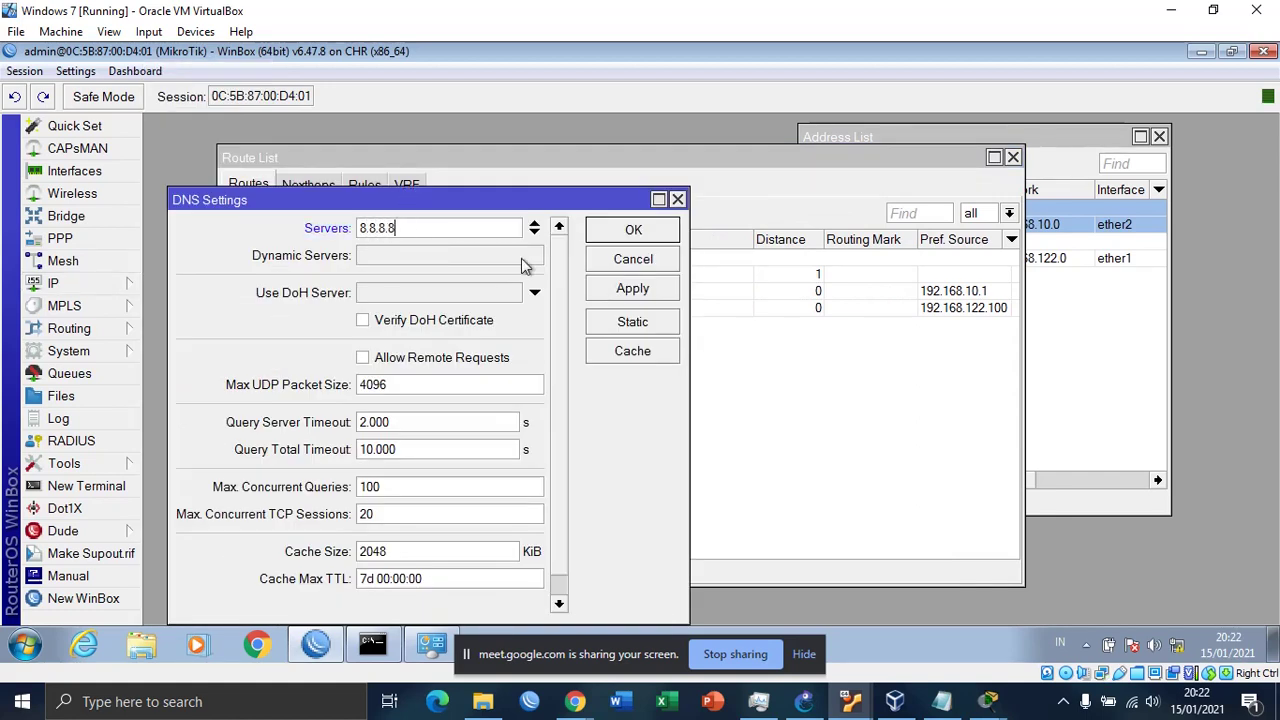
click(606, 292)
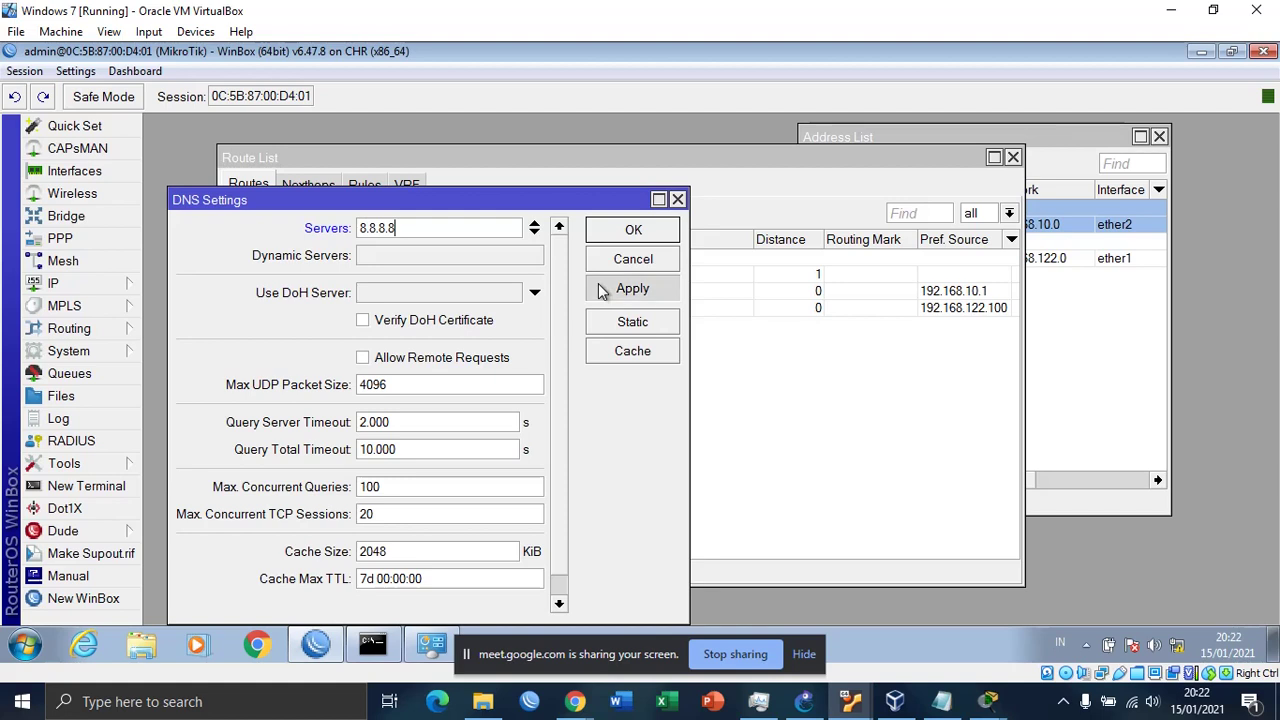
click(535, 232)
text(192.168.122.1)
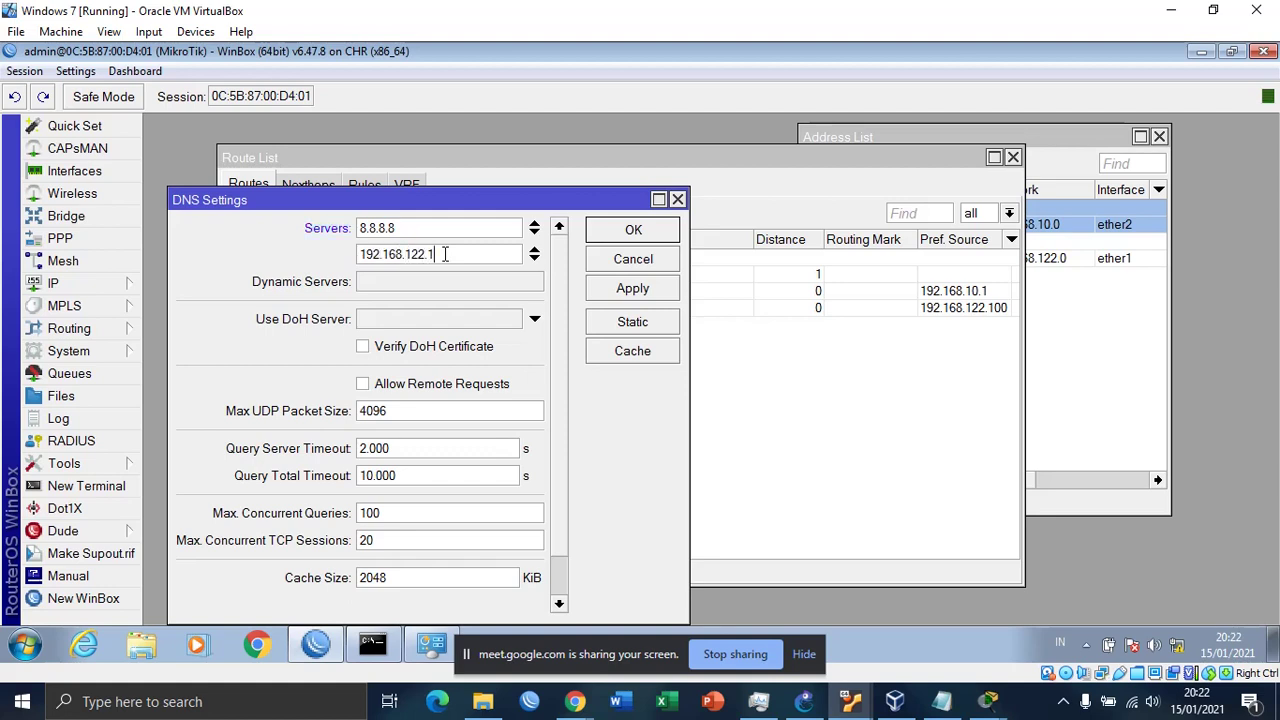
click(647, 291)
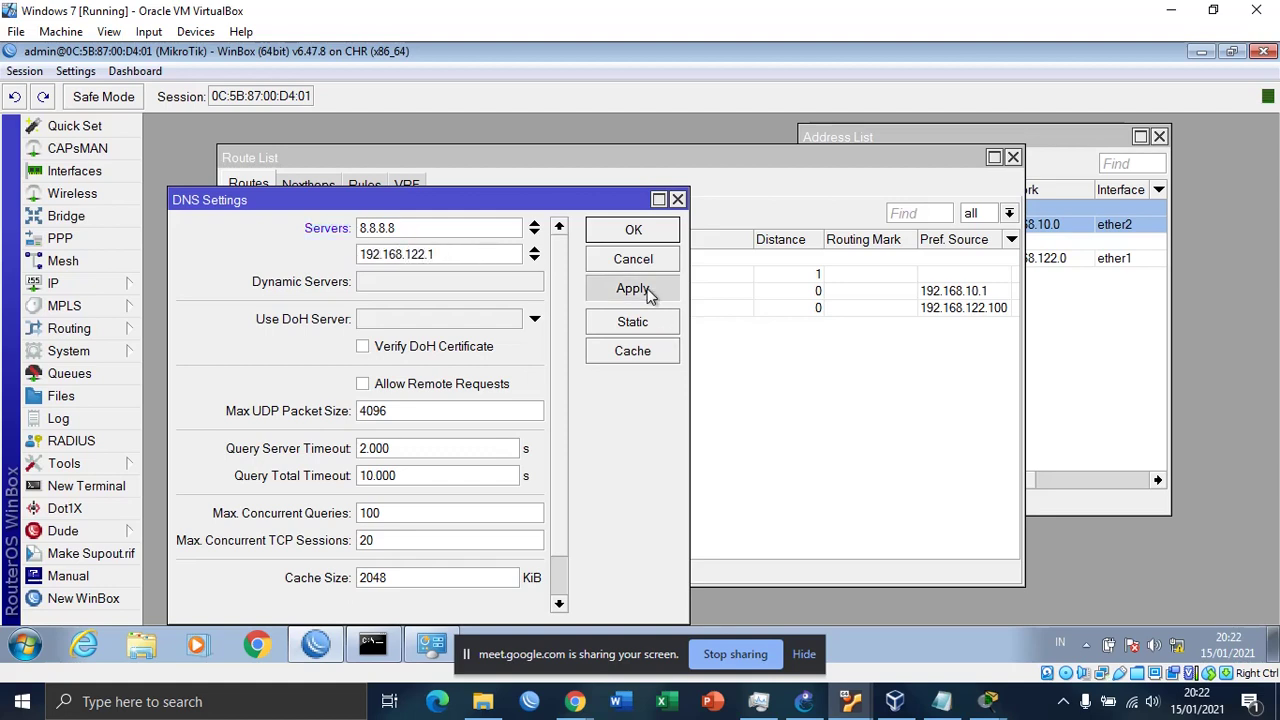
click(633, 231)
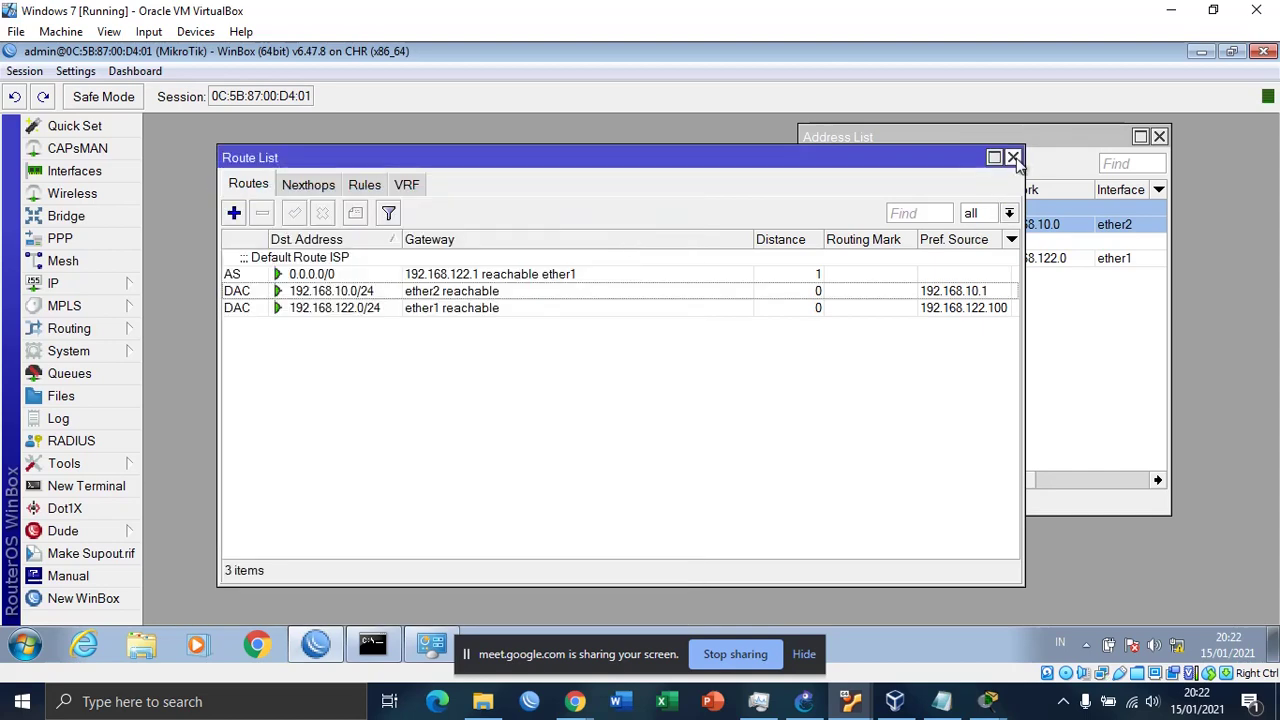
click(1013, 157)
Open a new router terminal and ping 1.1.1.1
click(1159, 136)
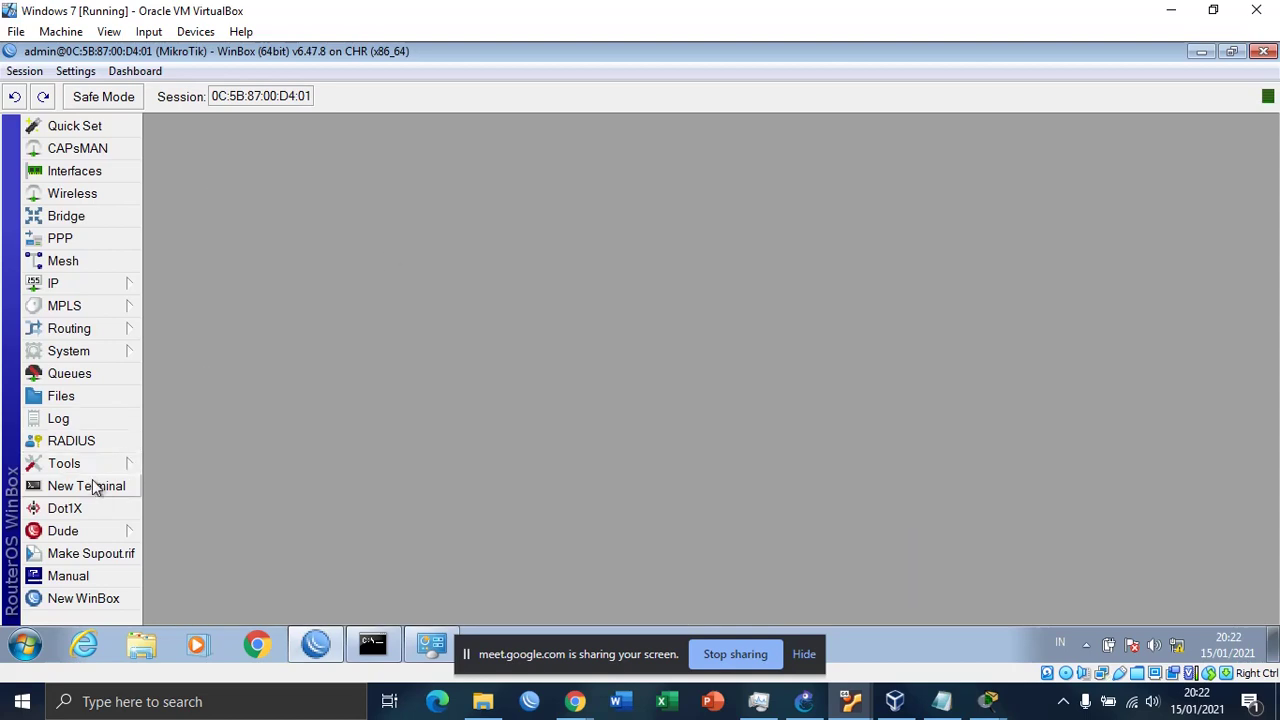
click(92, 483)
text(pin)
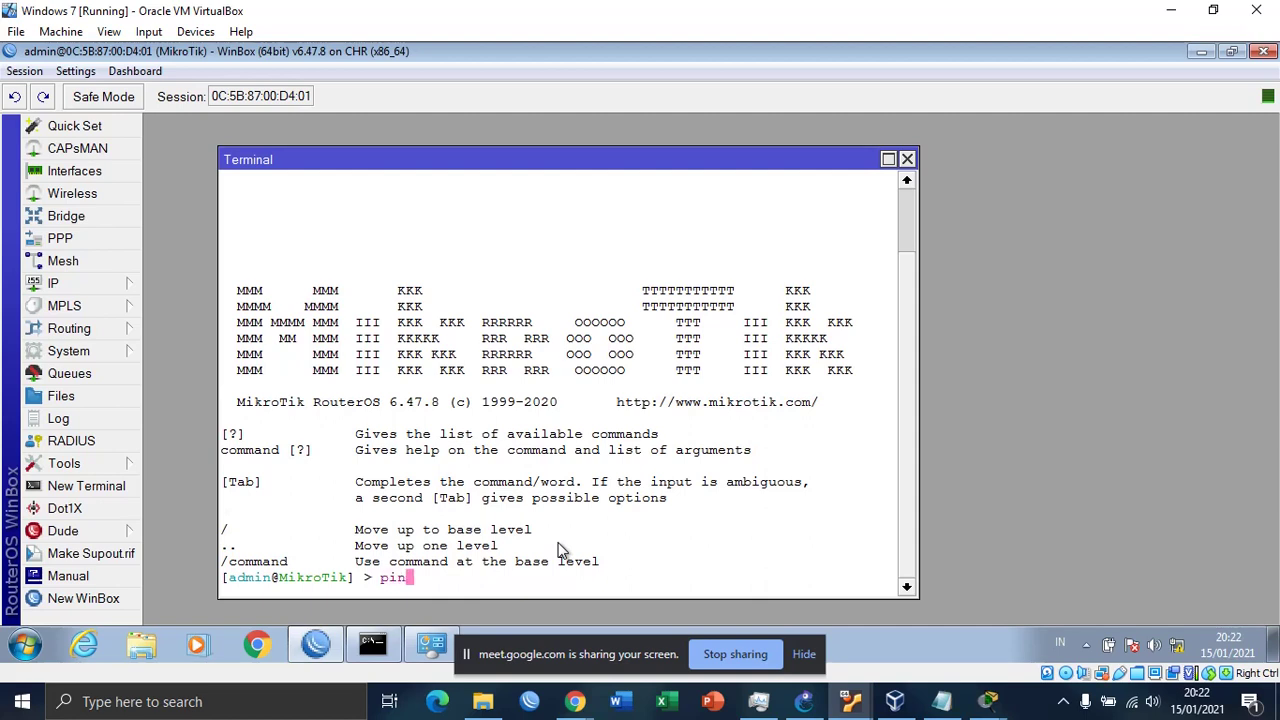
text(g 1.1.1.1)
key(Return)
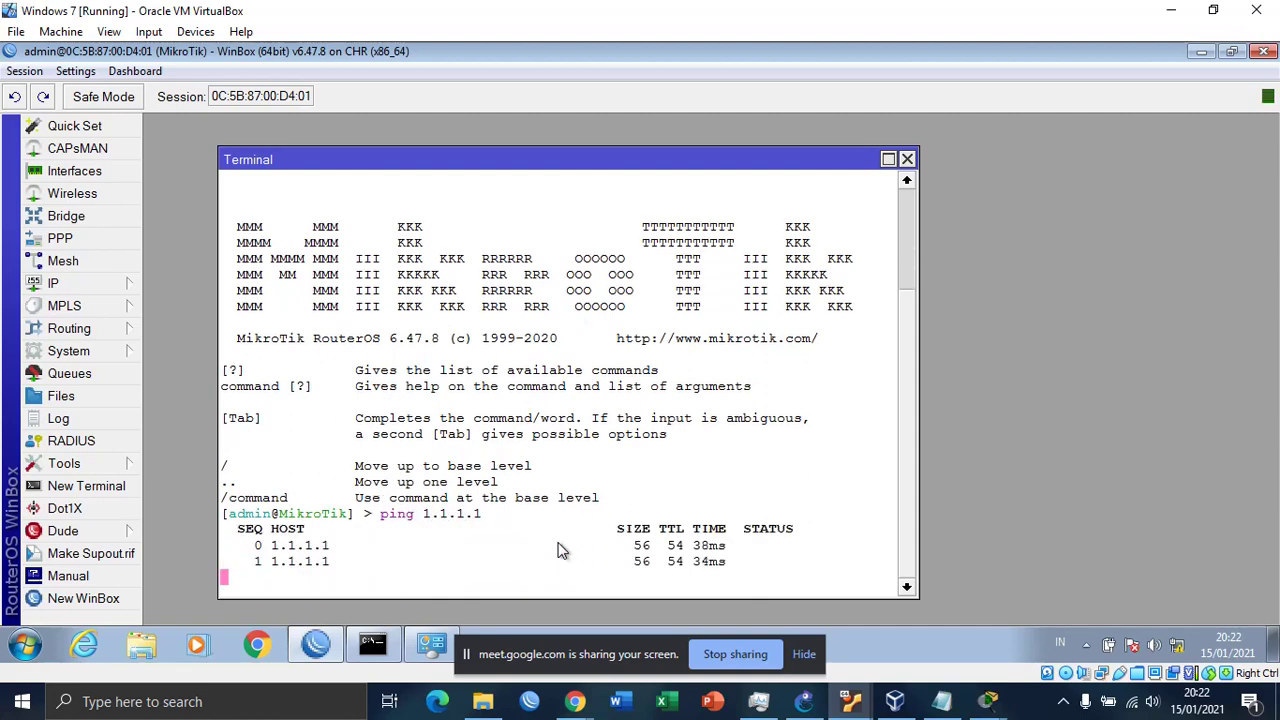
key(ctrl+c)
Ping detik.com to confirm name resolution and 0% loss, then close the terminal
text(ping )
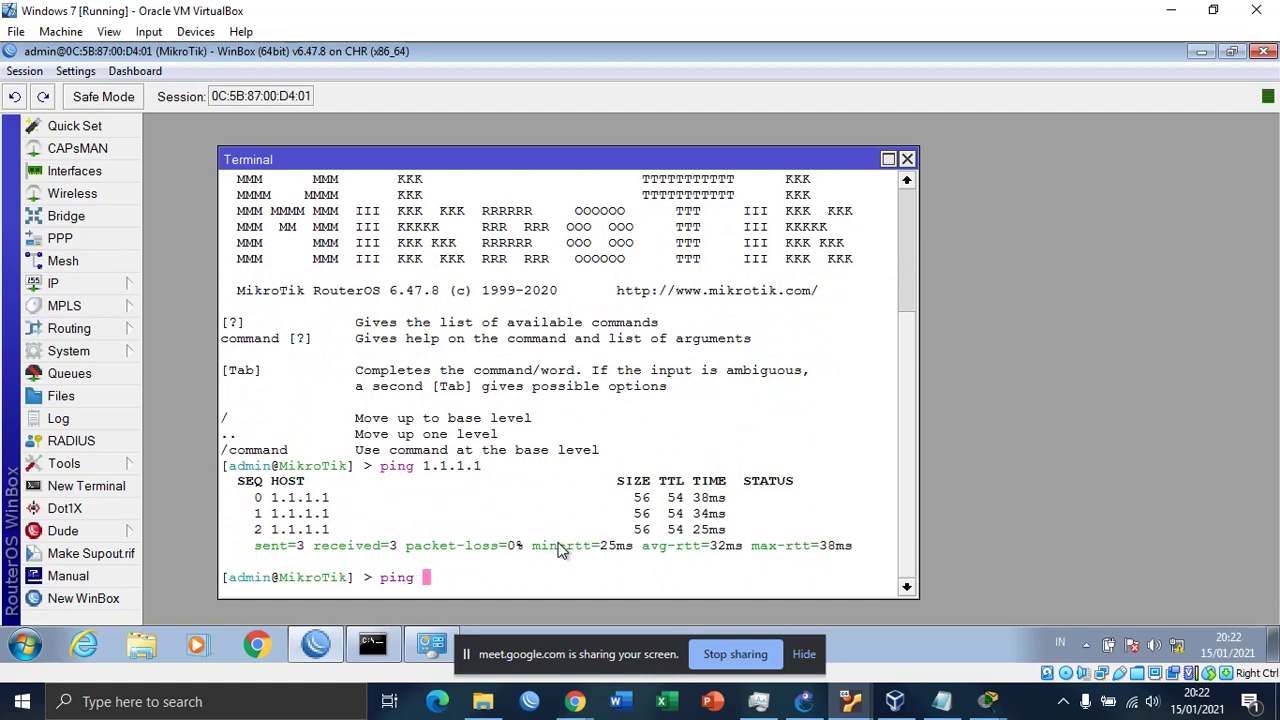
text(detik.com)
key(Return)
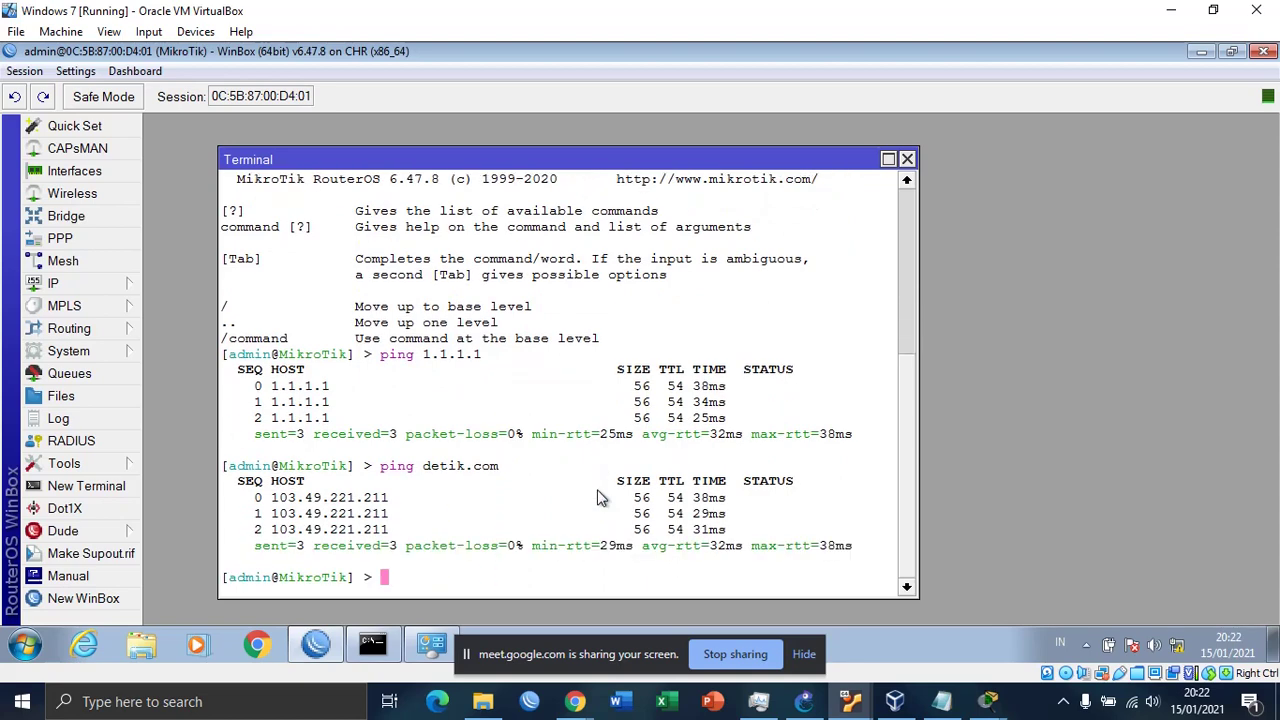
drag(609, 166, 659, 141)
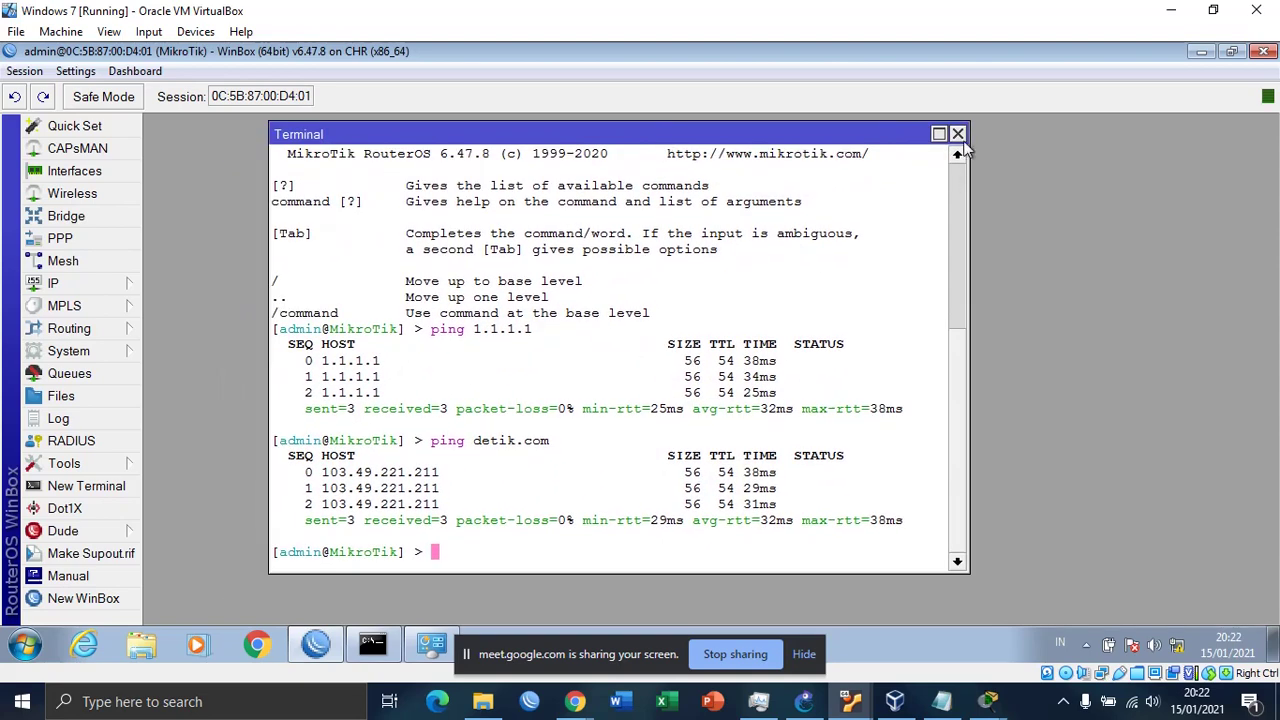
click(957, 134)
Open the Local Area Connection's IPv4 properties via the Network and Sharing Center
right_click(1178, 646)
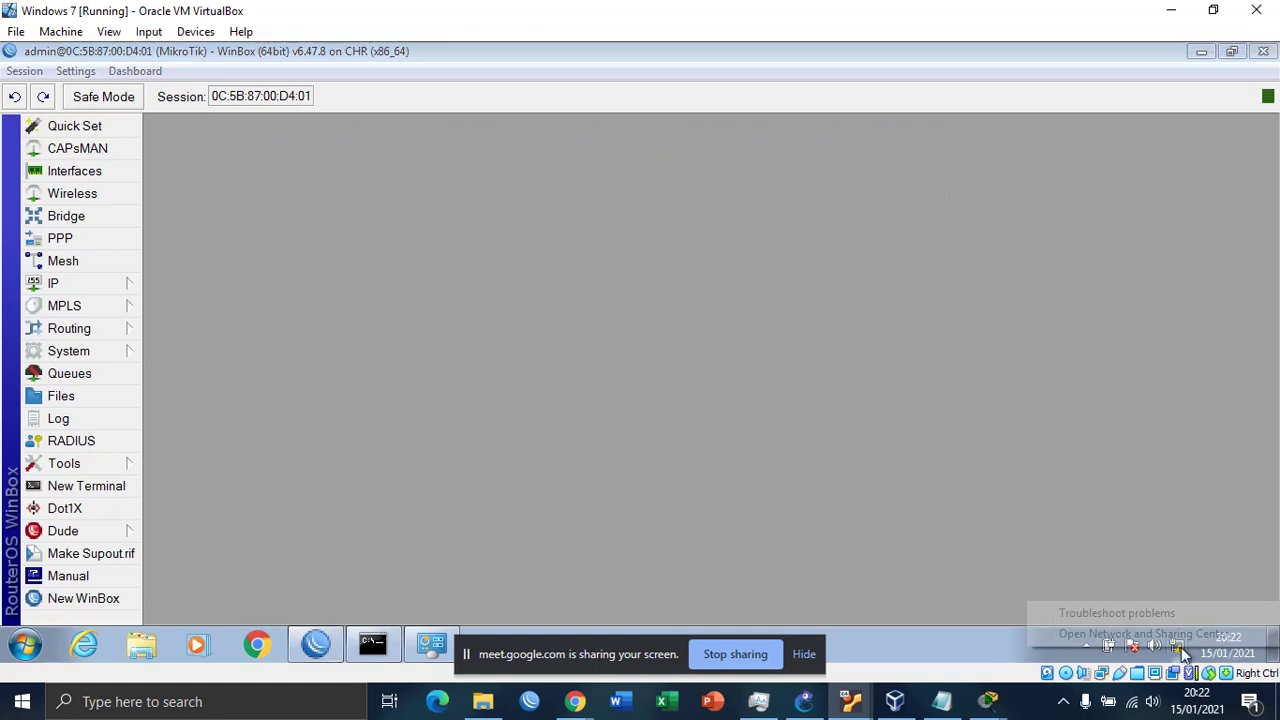
click(1181, 635)
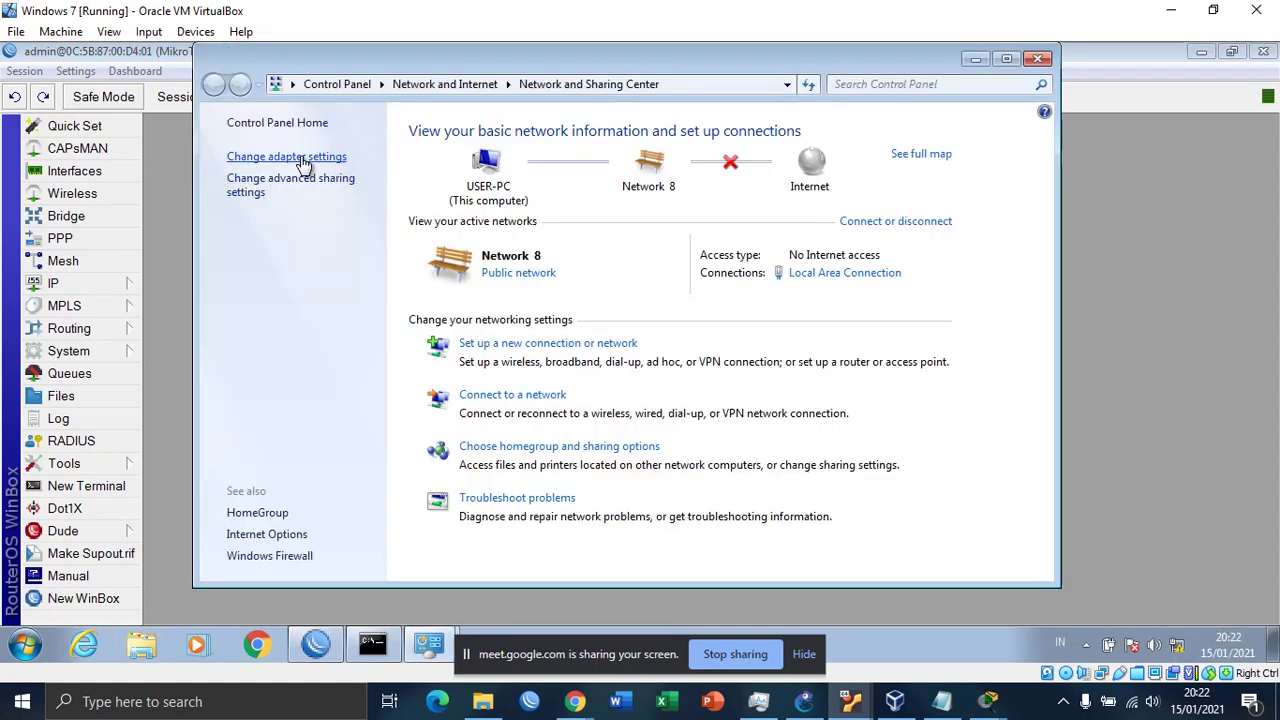
click(303, 160)
double_click(303, 165)
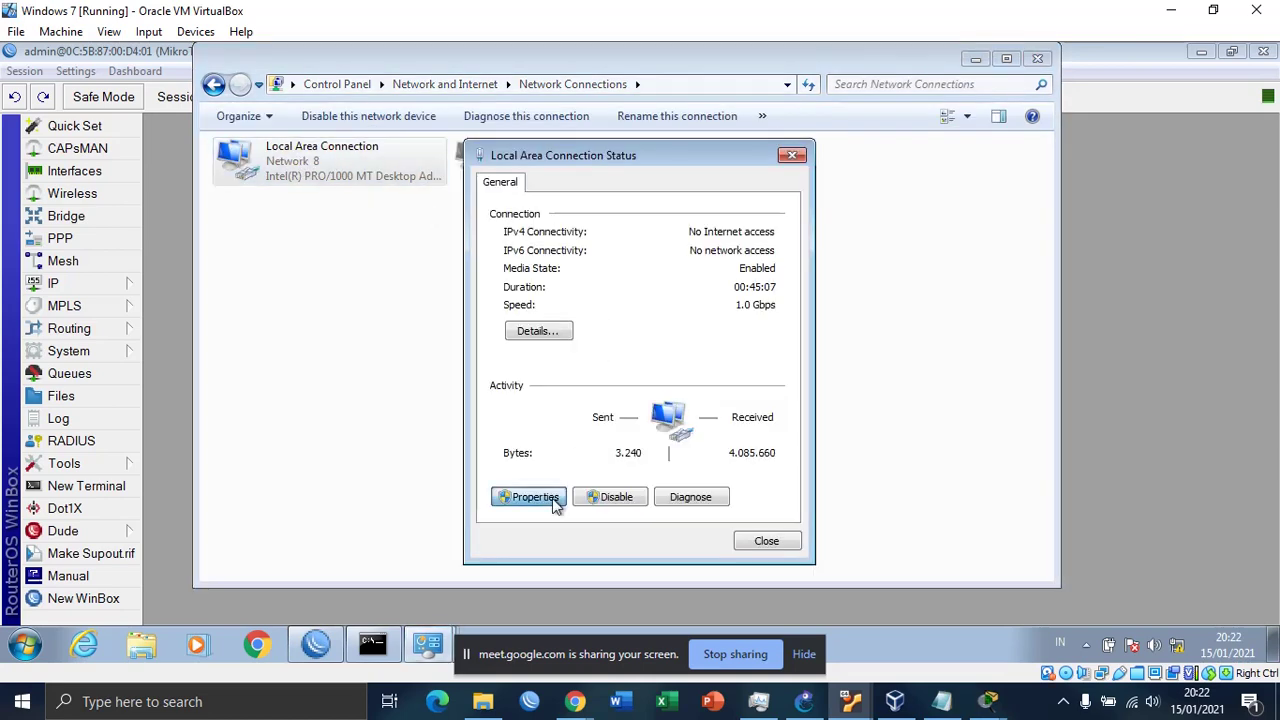
click(535, 497)
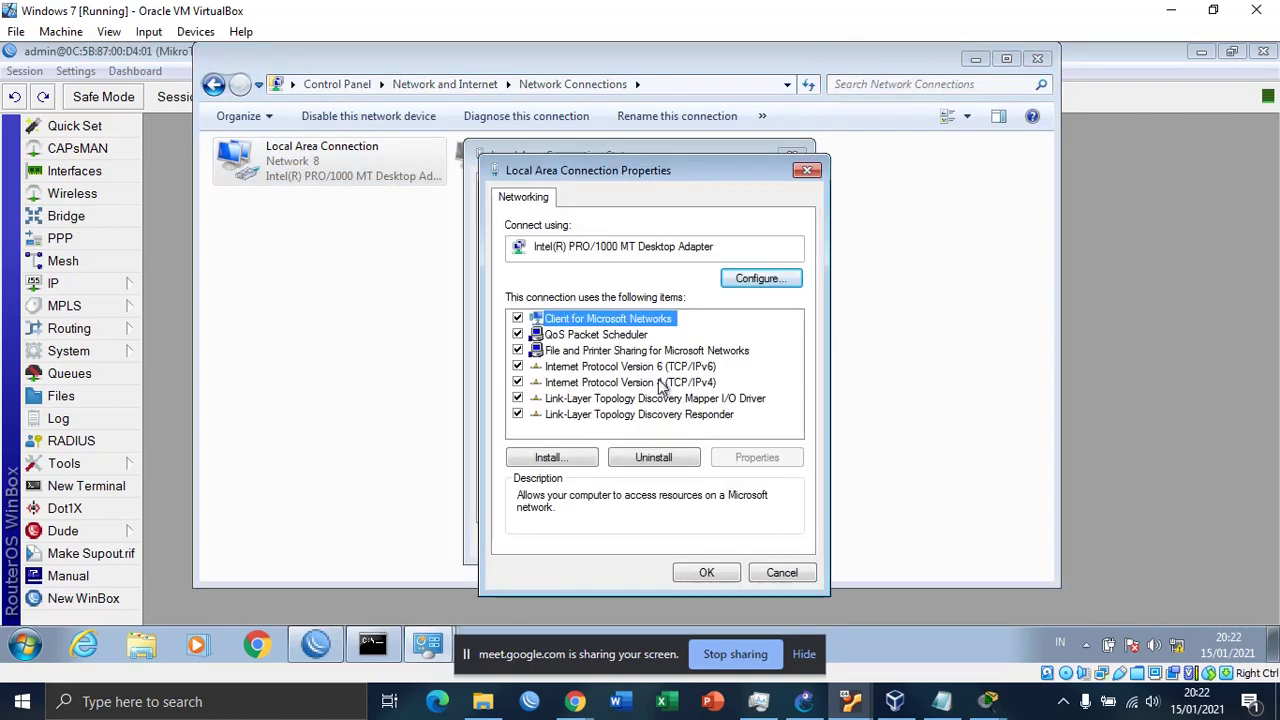
double_click(655, 382)
Set IPv4 to obtain the IP address and DNS server automatically, and close the dialogs
click(664, 319)
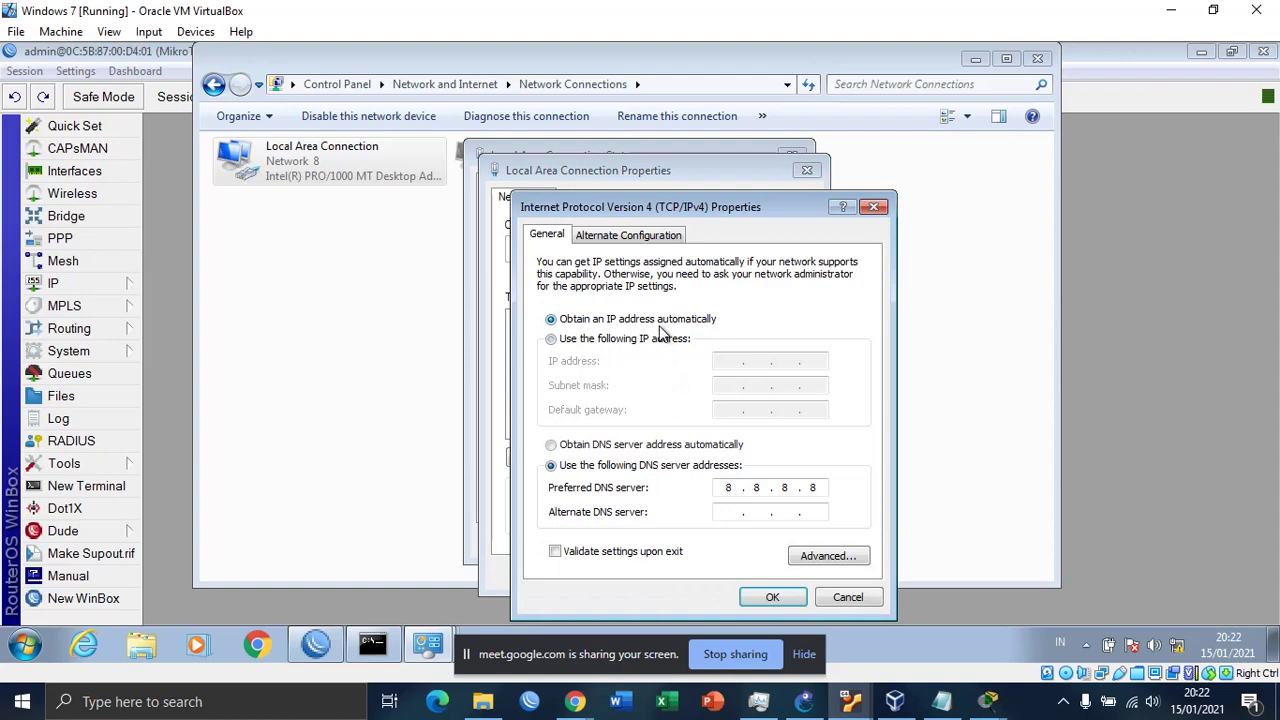
click(685, 445)
click(775, 594)
click(722, 573)
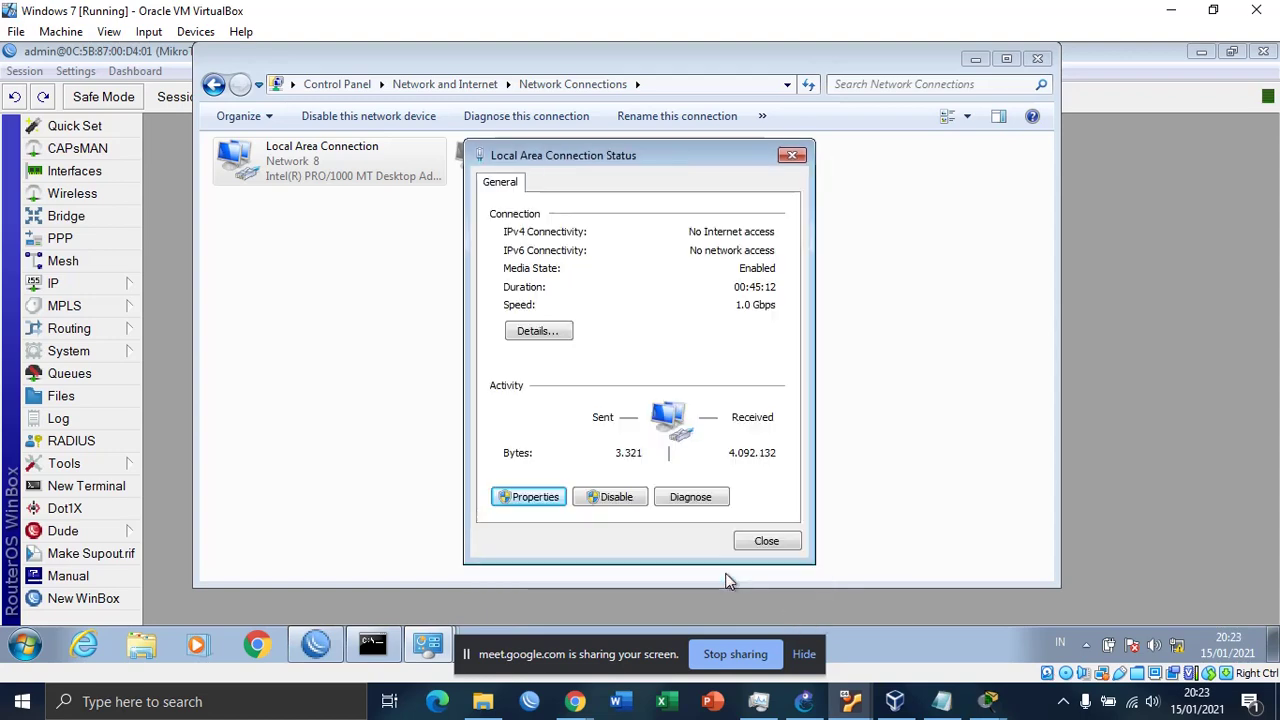
click(766, 541)
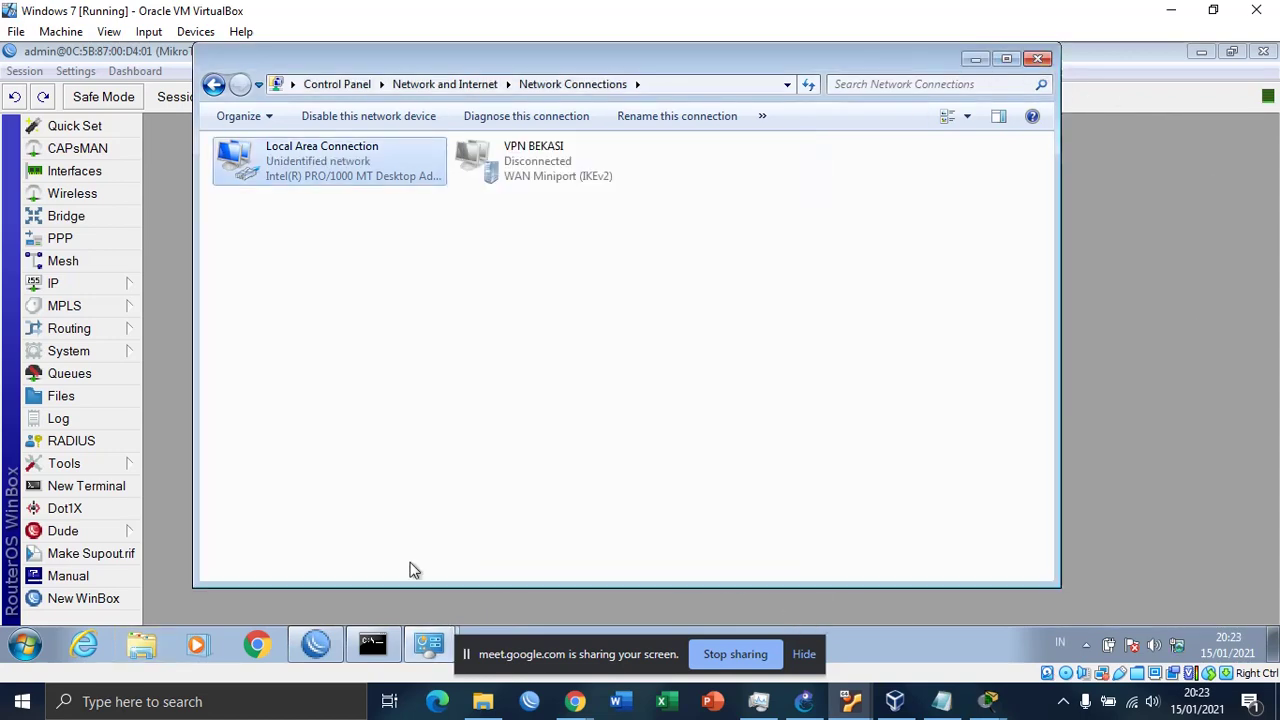
click(335, 645)
Bring Chrome forward and switch to the MIKROTIK FUNDAMENTAL.pdf tab
mouse_move(575, 701)
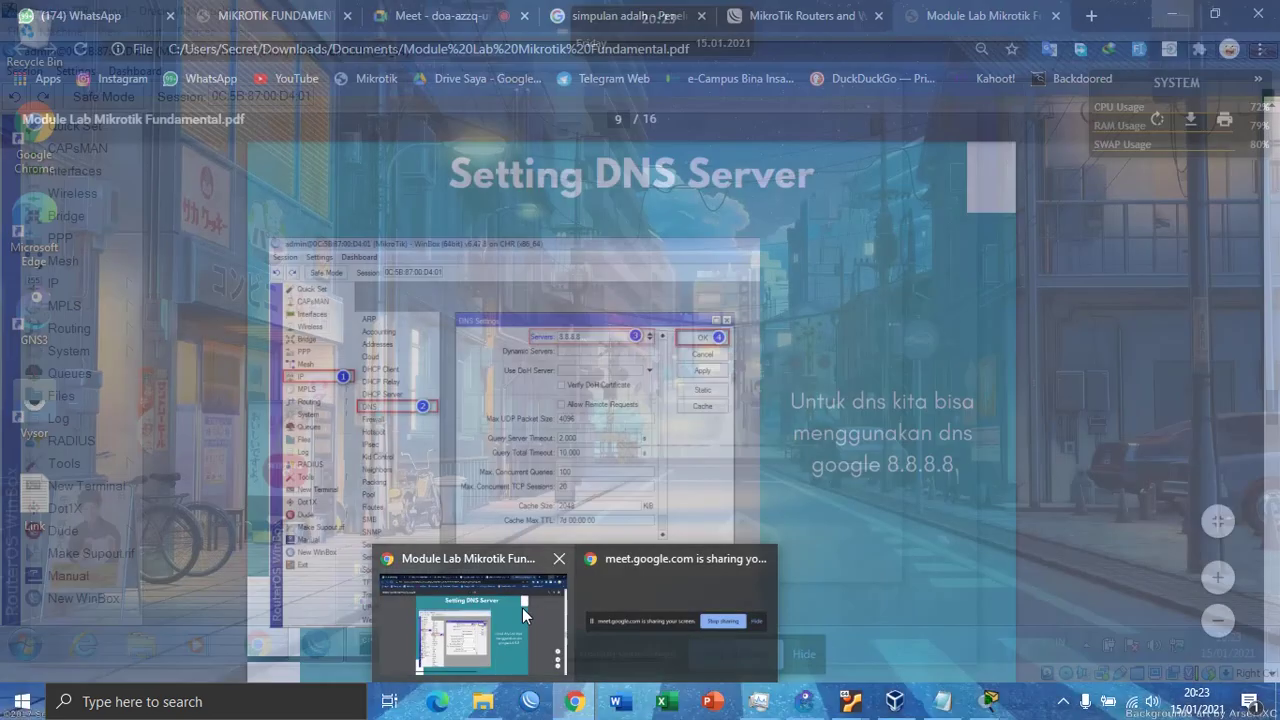
click(522, 607)
key(ctrl+4)
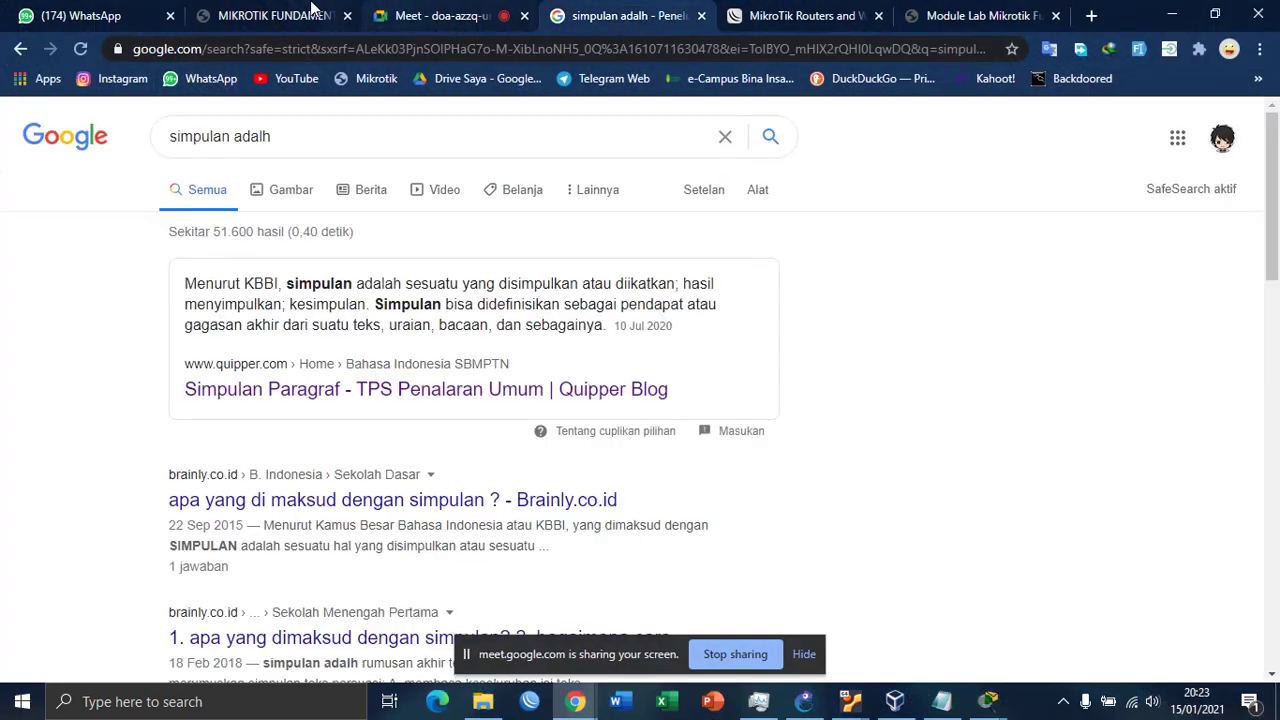
key(ctrl+2)
Scroll to the Dynamic Host Configuration Protocol slide on page 19
scroll(742, 398, down, 15)
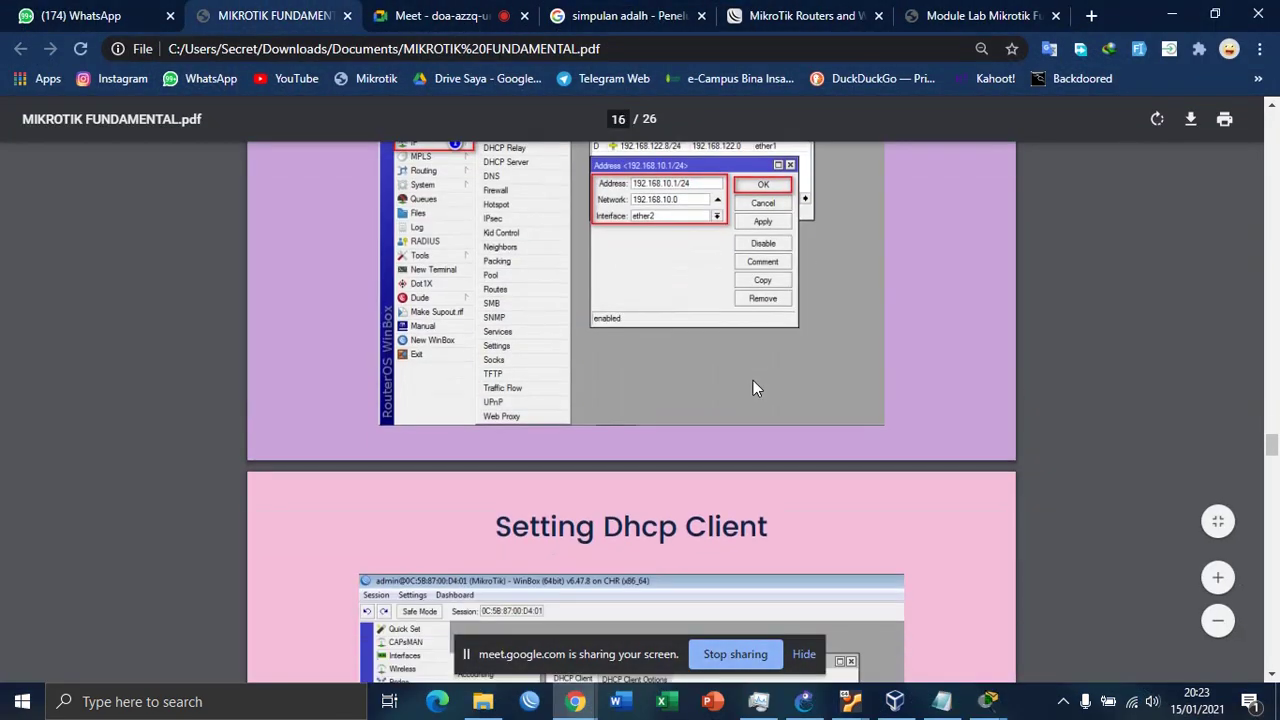
scroll(757, 388, down, 10)
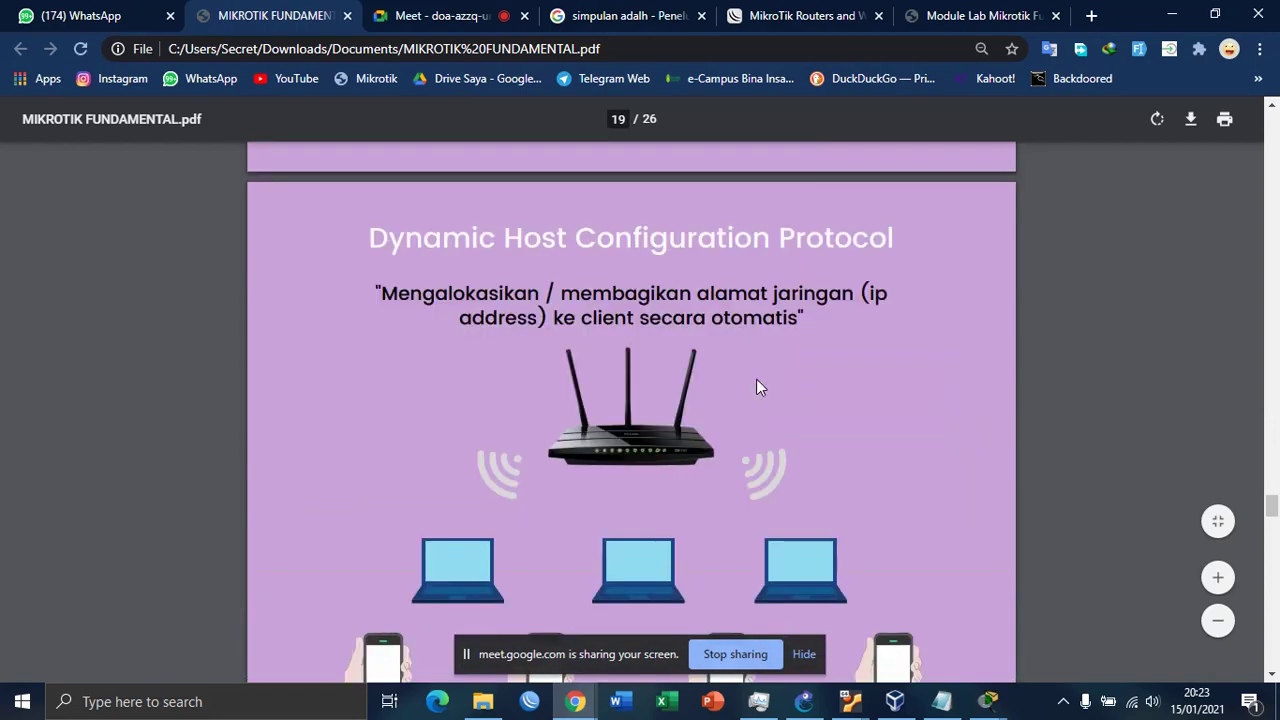
scroll(756, 388, up, 5)
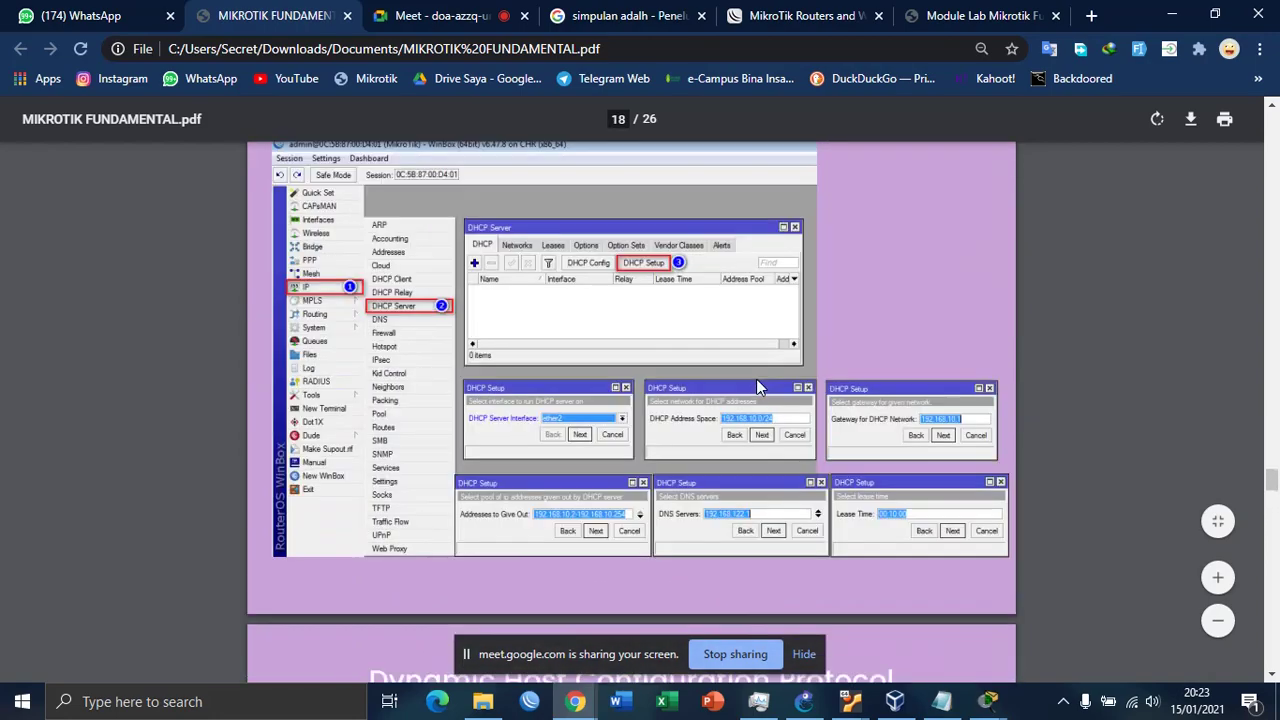
scroll(757, 383, down, 4)
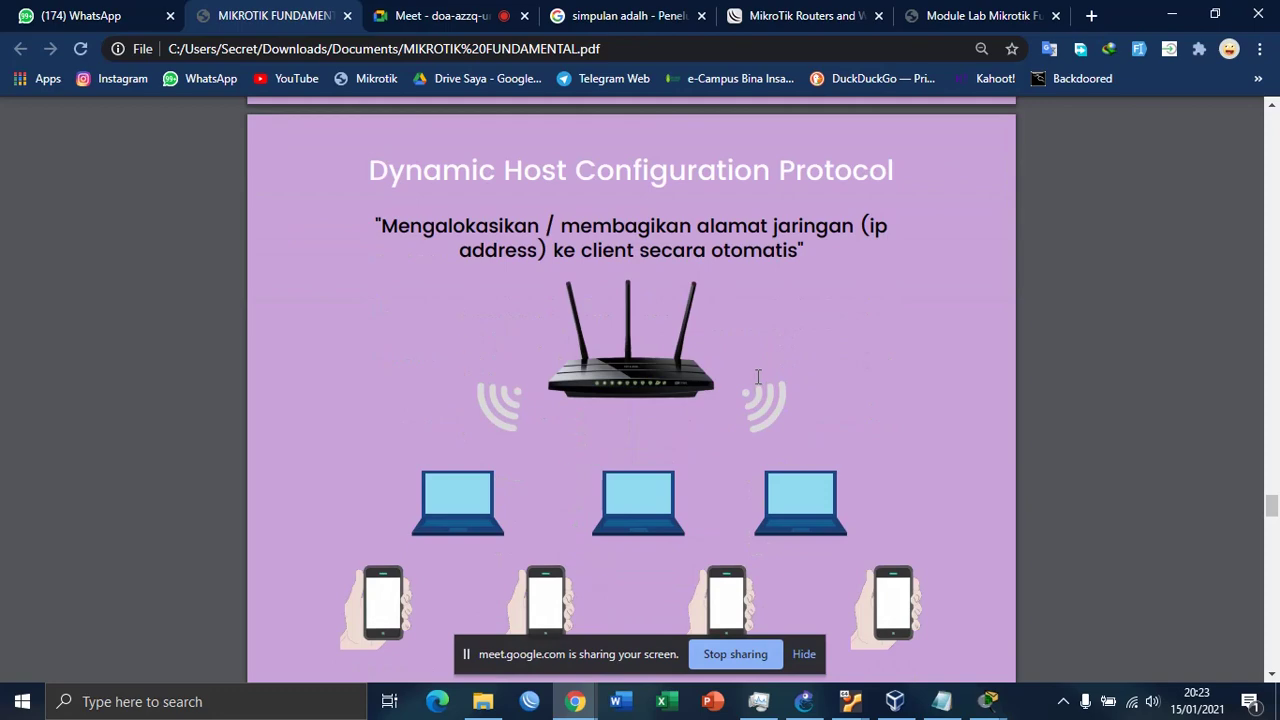
scroll(600, 290, down, 1)
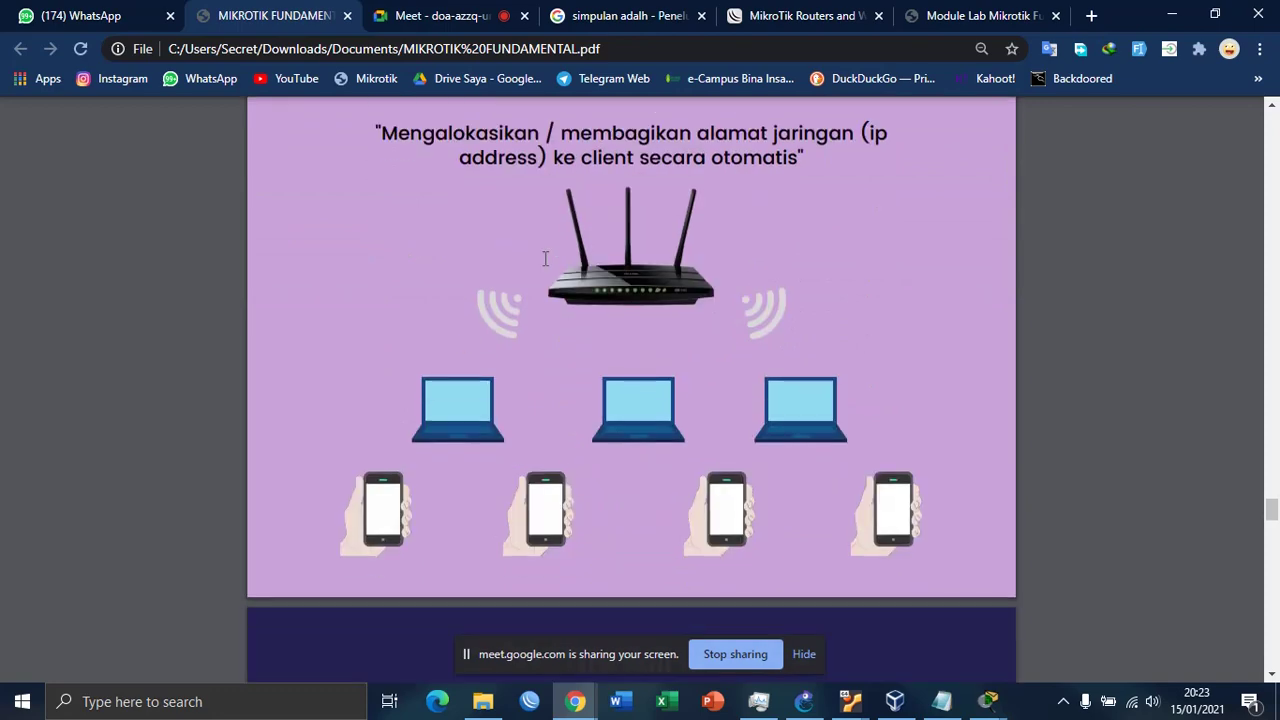
scroll(549, 257, up, 1)
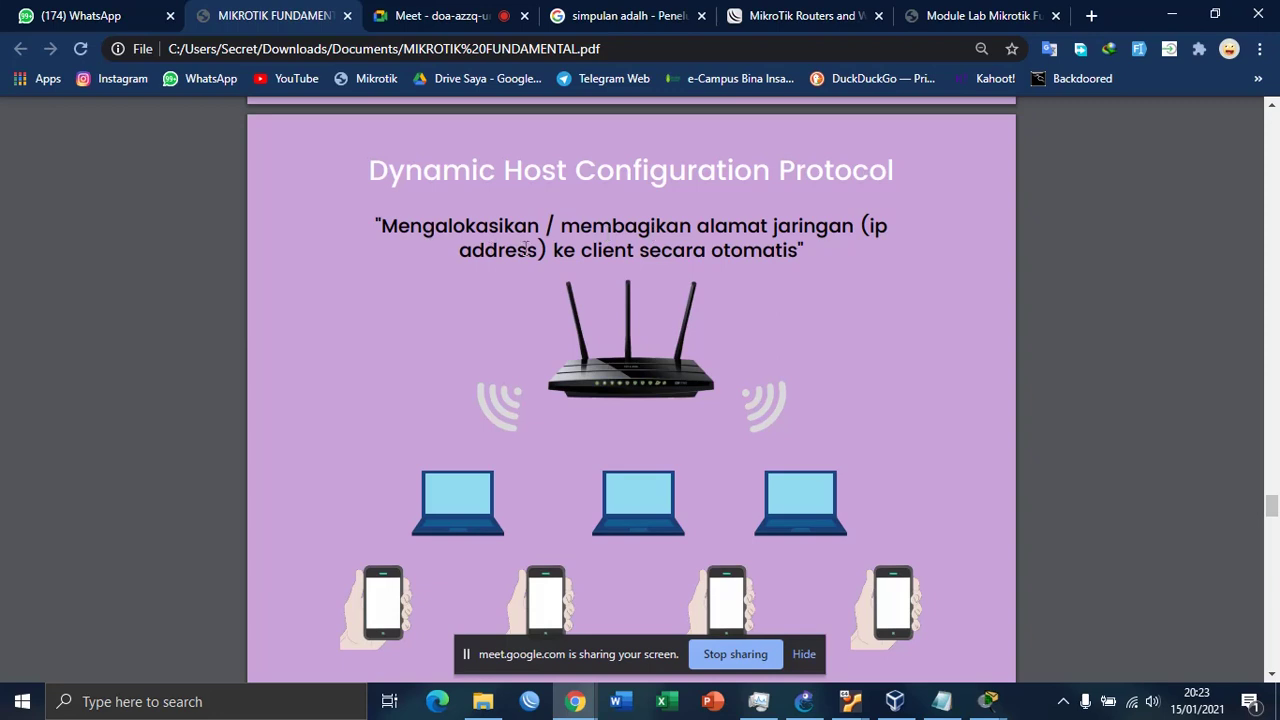
scroll(525, 248, down, 1)
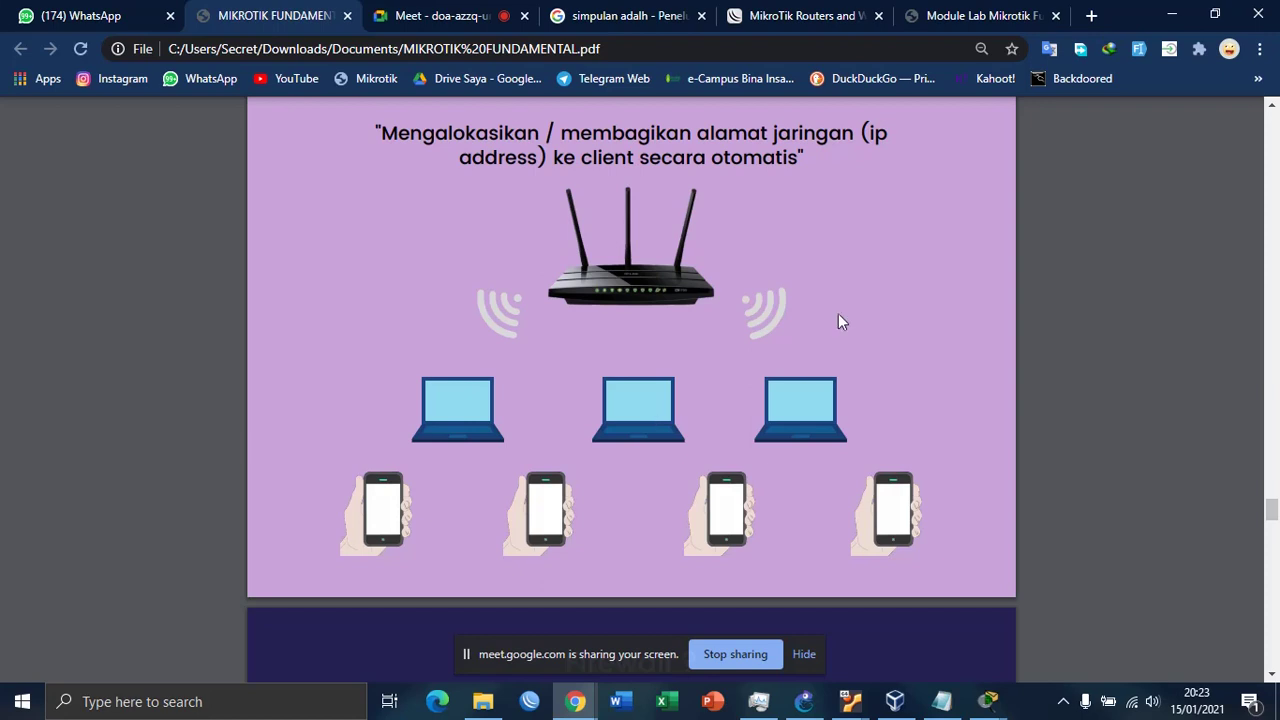
scroll(723, 349, up, 1)
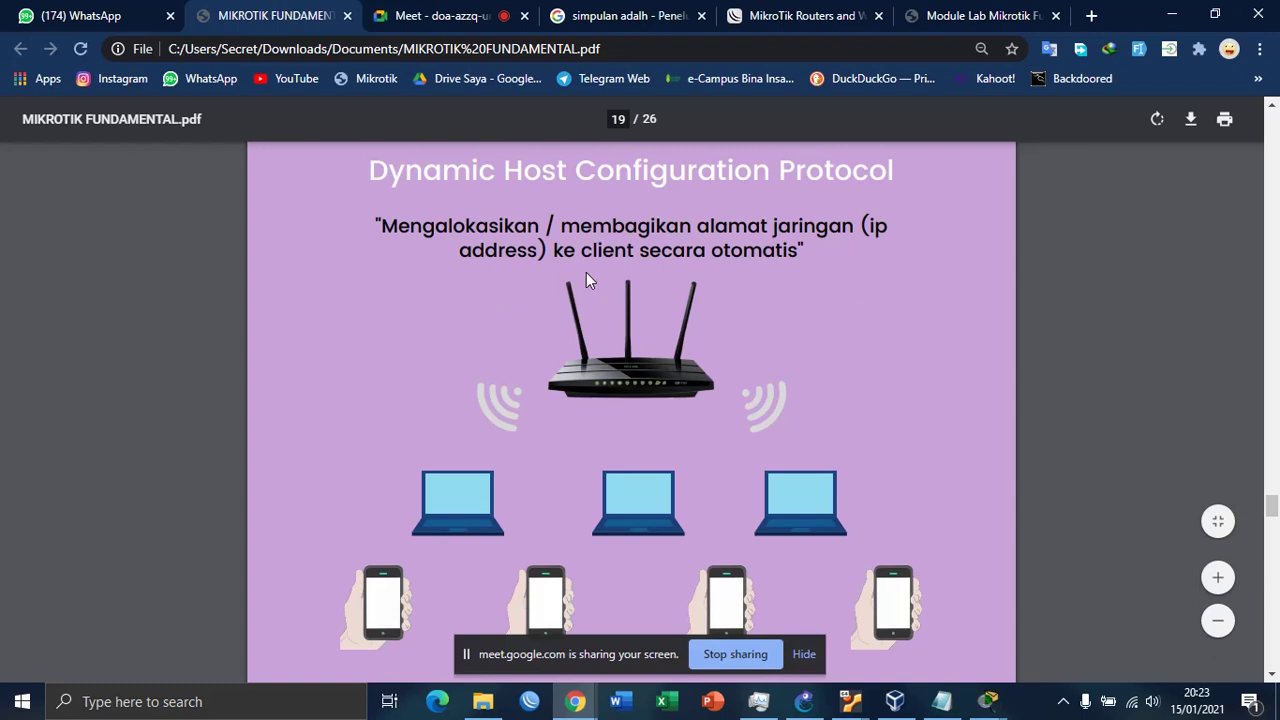
scroll(586, 272, down, 1)
scroll(593, 274, up, 1)
scroll(492, 349, down, 2)
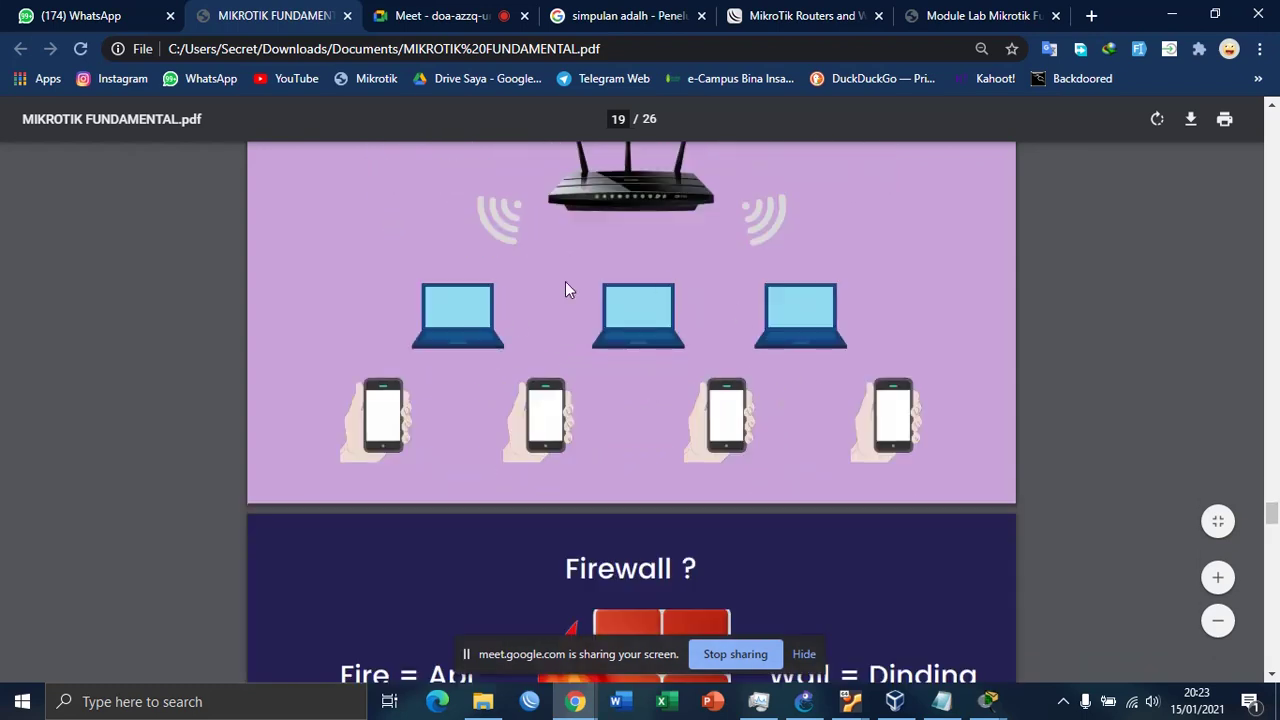
scroll(822, 425, up, 2)
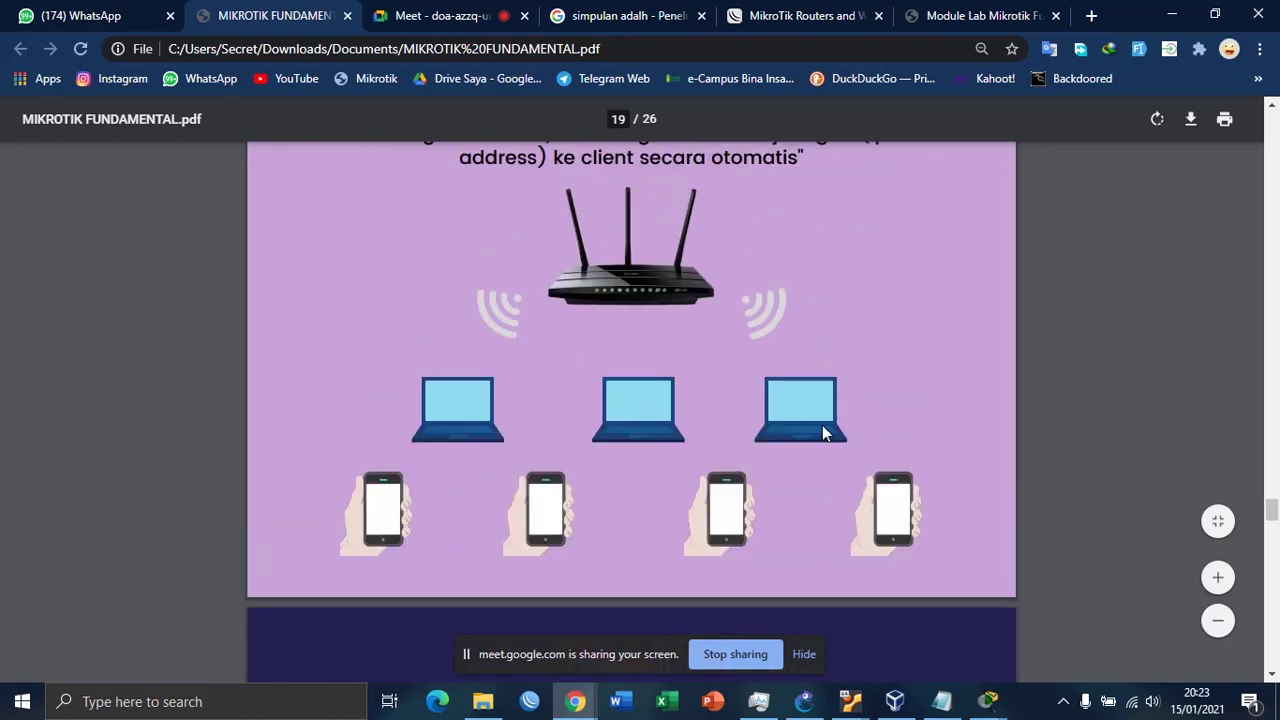
Add the note 'Dhcp -> membagikan ip address secara otomatis kepada user/client'
click(941, 701)
scroll(726, 549, down, 2)
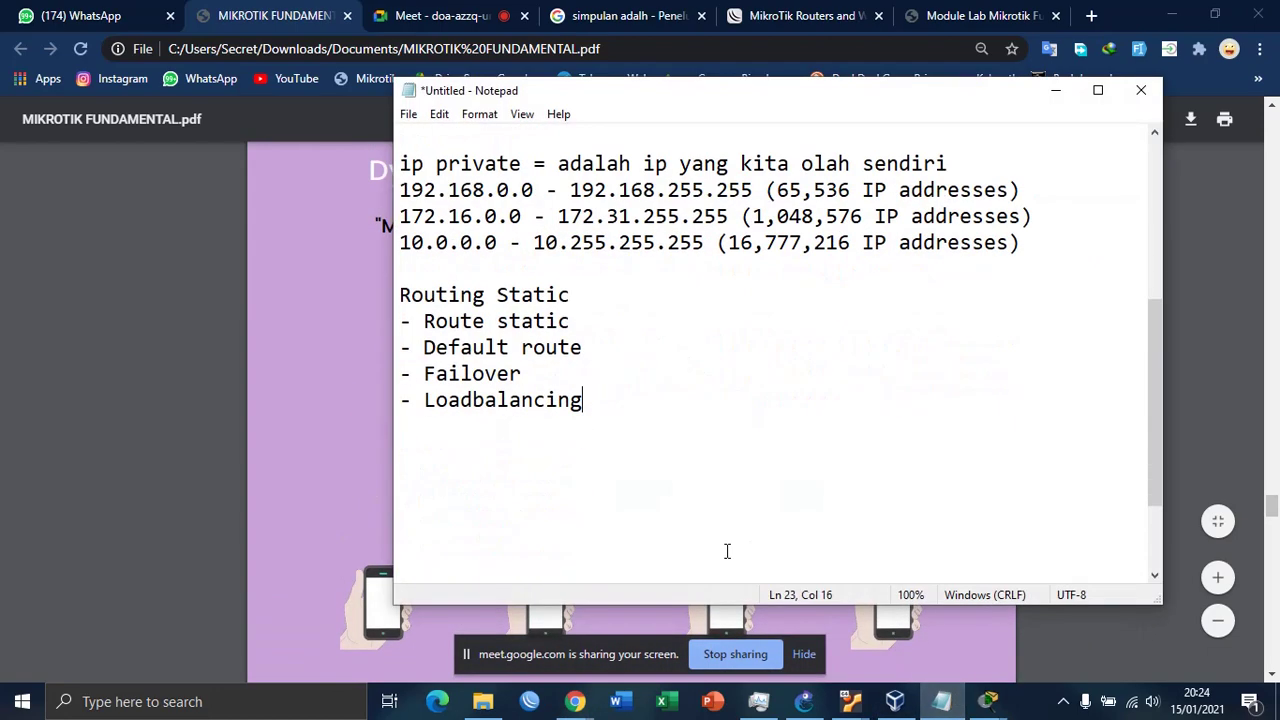
key(Return)
key(Return)
text(Dhcp )
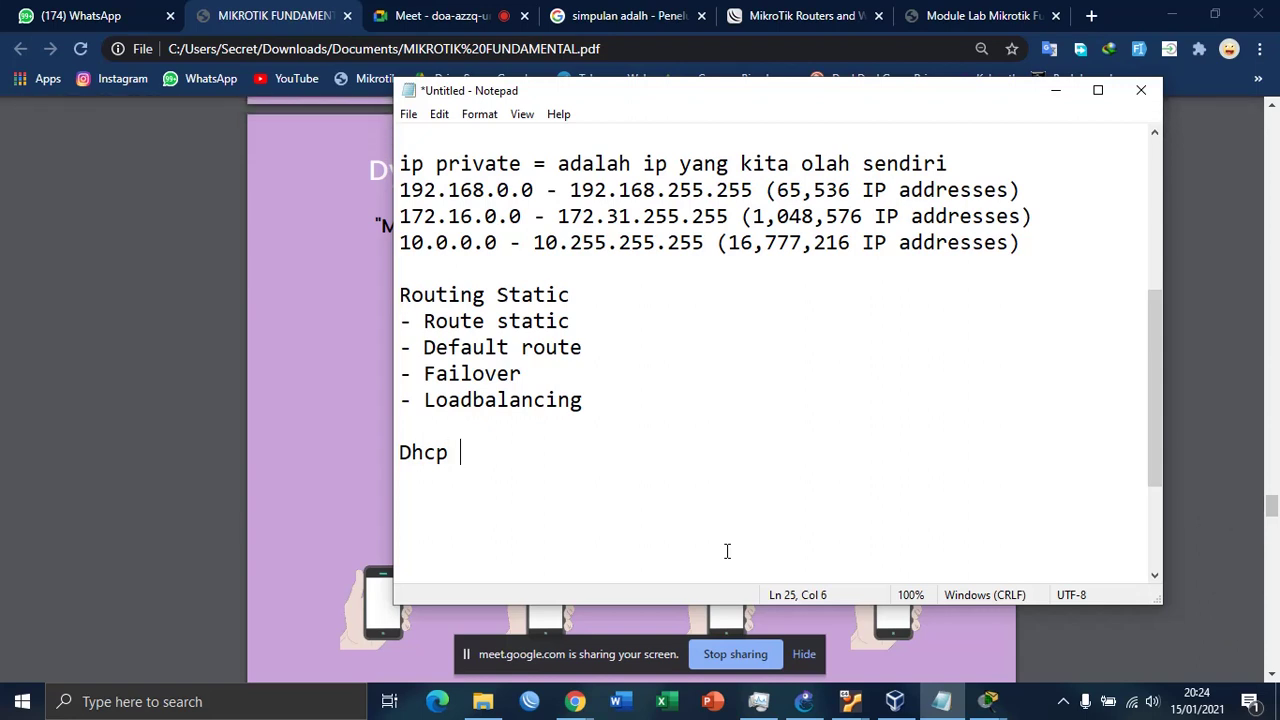
text(-> membagikan ip a)
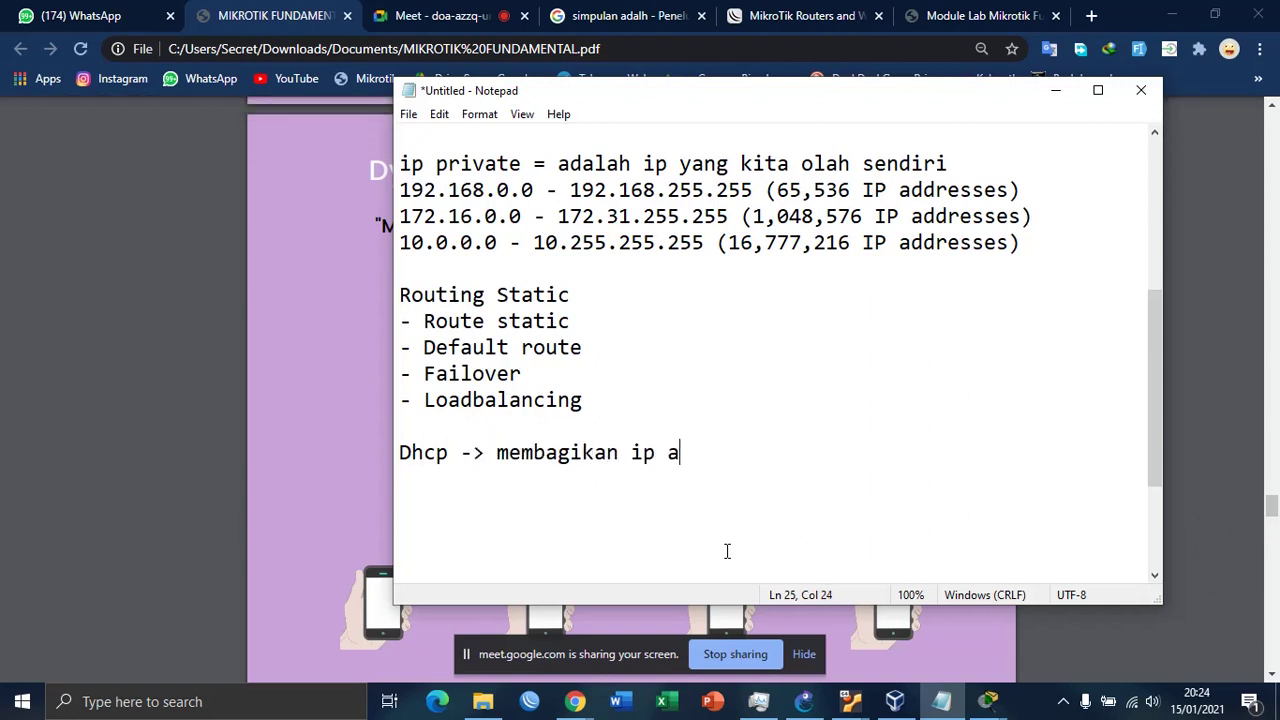
text(ddress se)
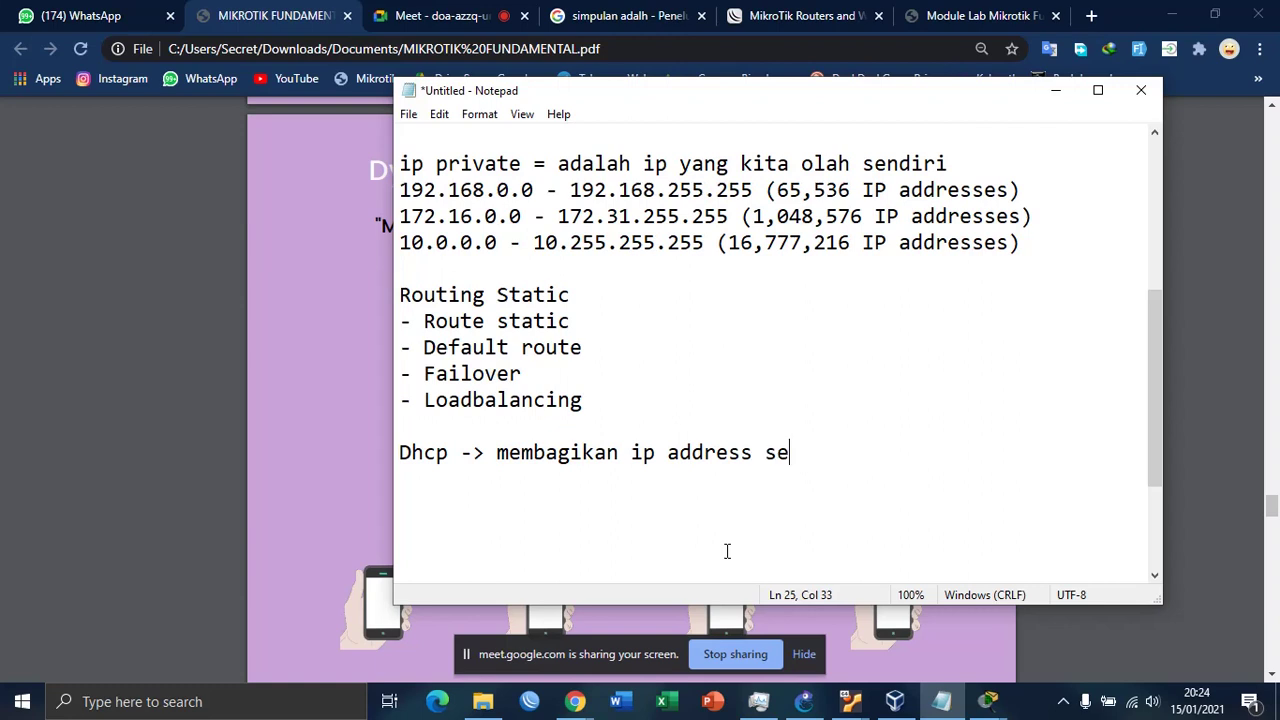
text(cara otomar)
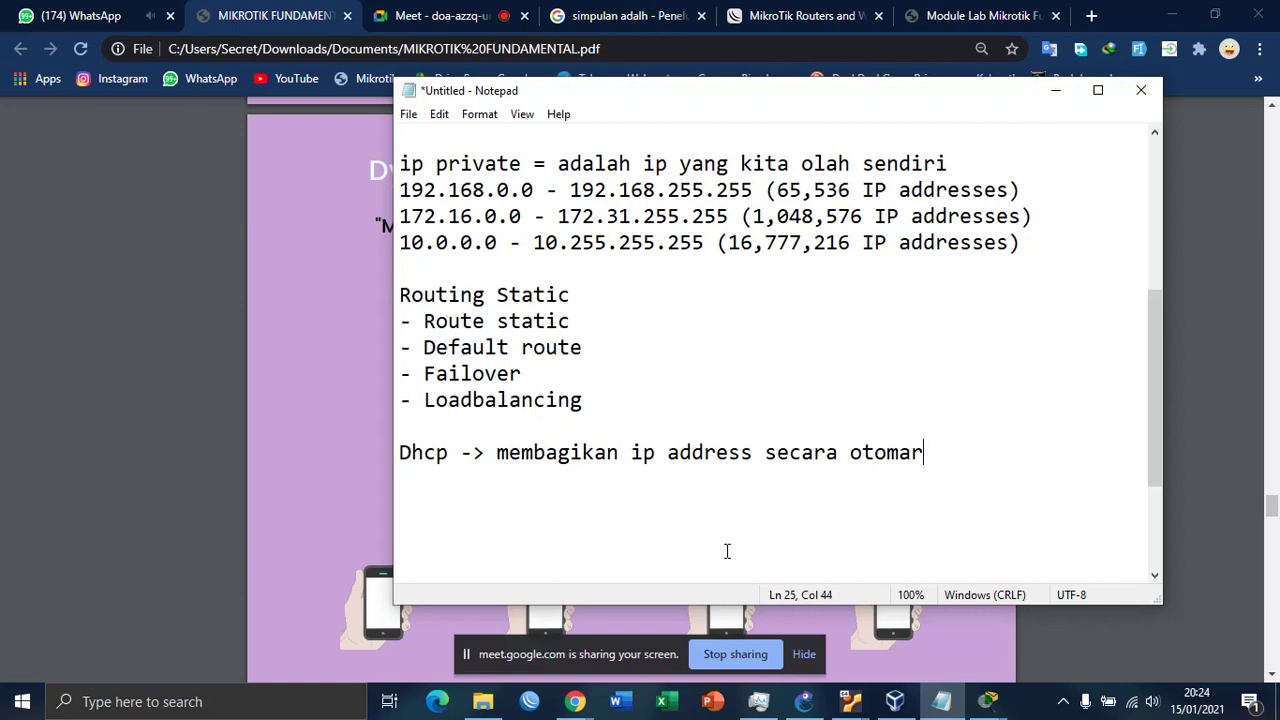
key(BackSpace)
text(tis kepada user/)
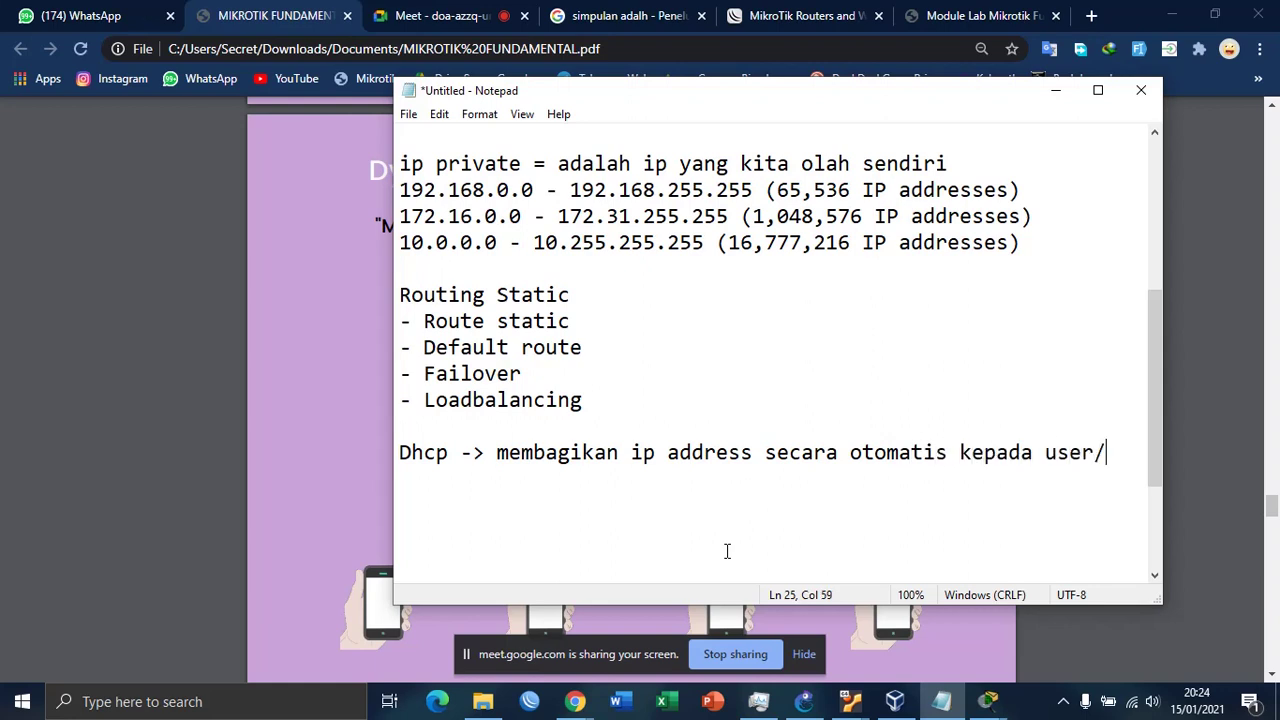
text(client)
key(Return)
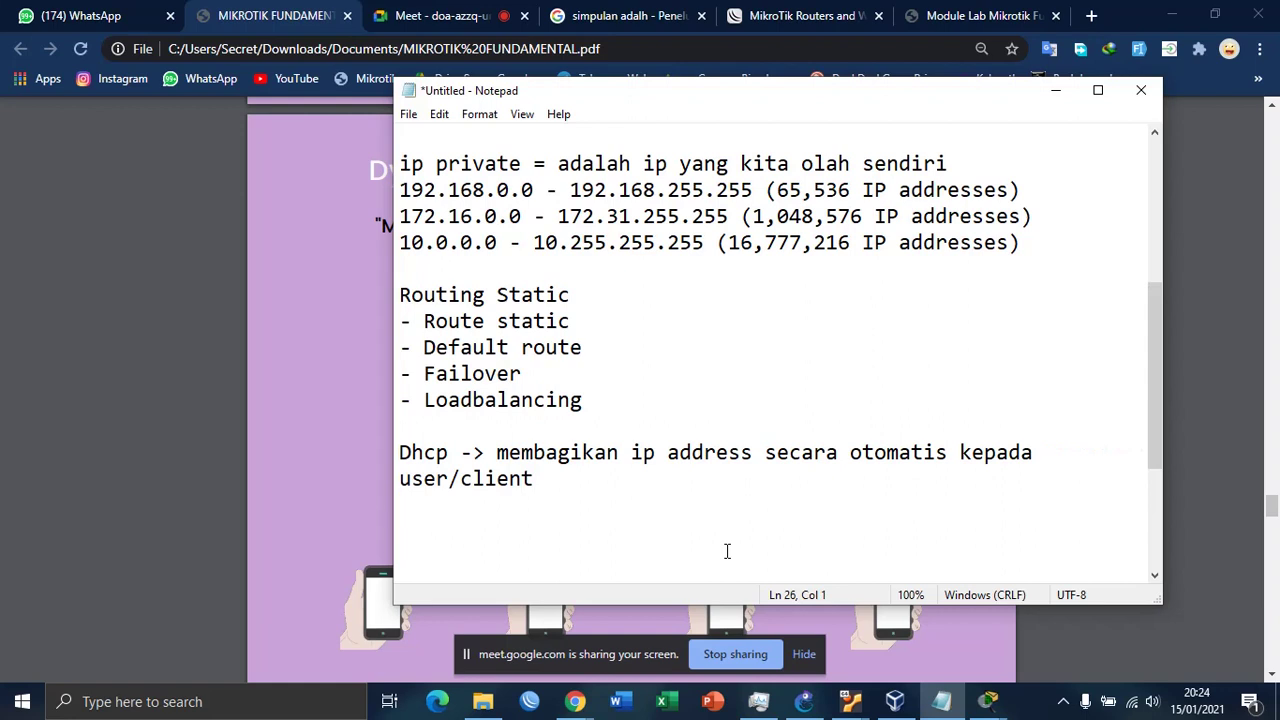
key(Return)
Add the line 'Dhcp server -> pihak yang membagikan ip address'
text(Dhcp s)
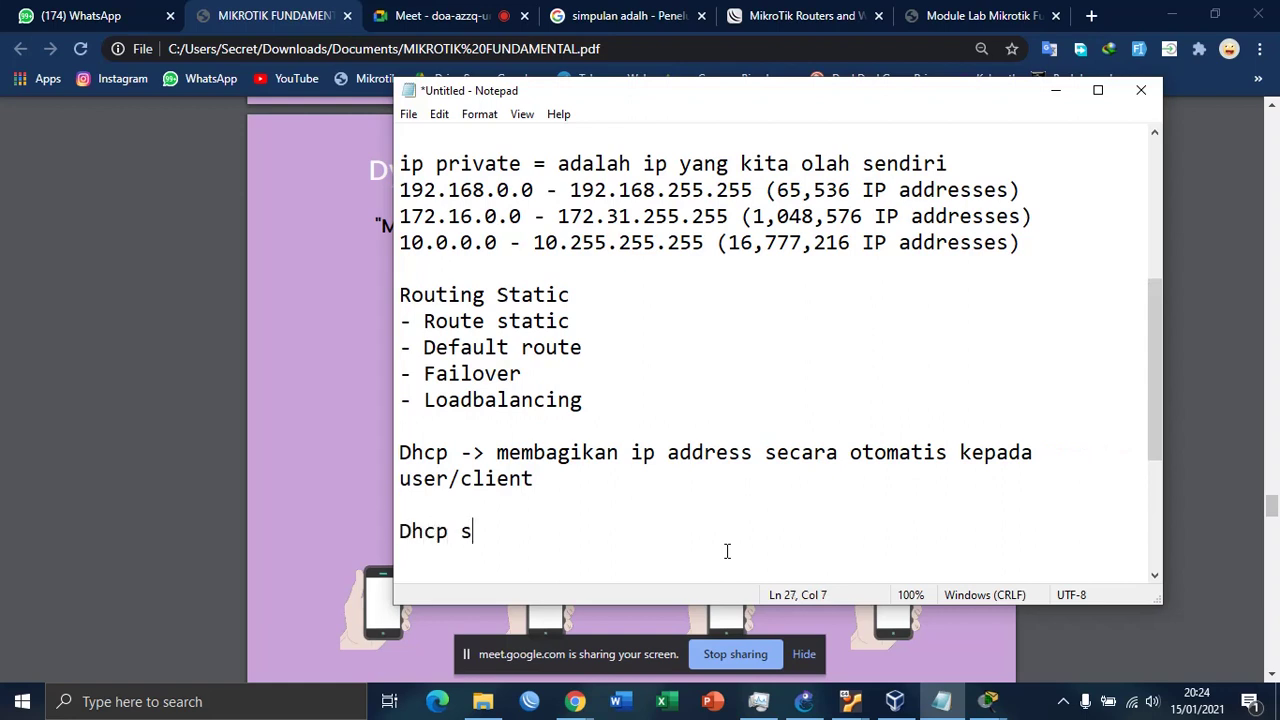
text(erver -?)
key(BackSpace)
text(> pihak m)
key(BackSpace)
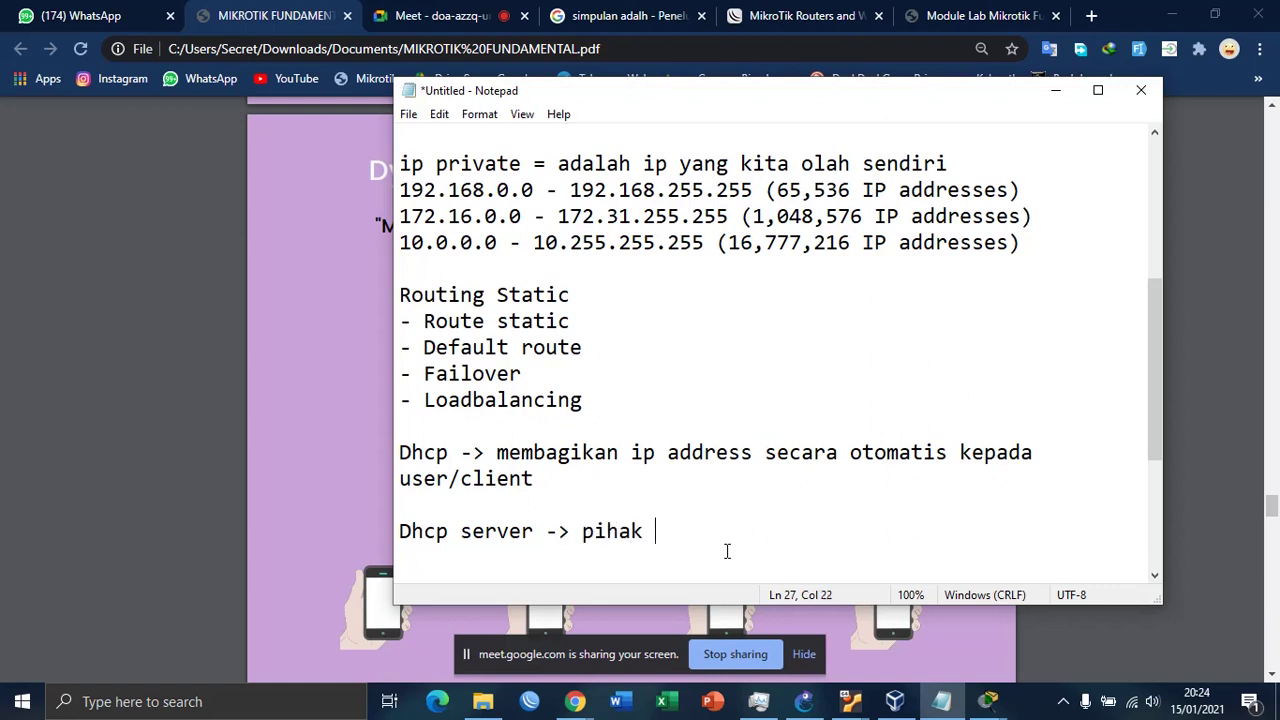
text(yang membagik)
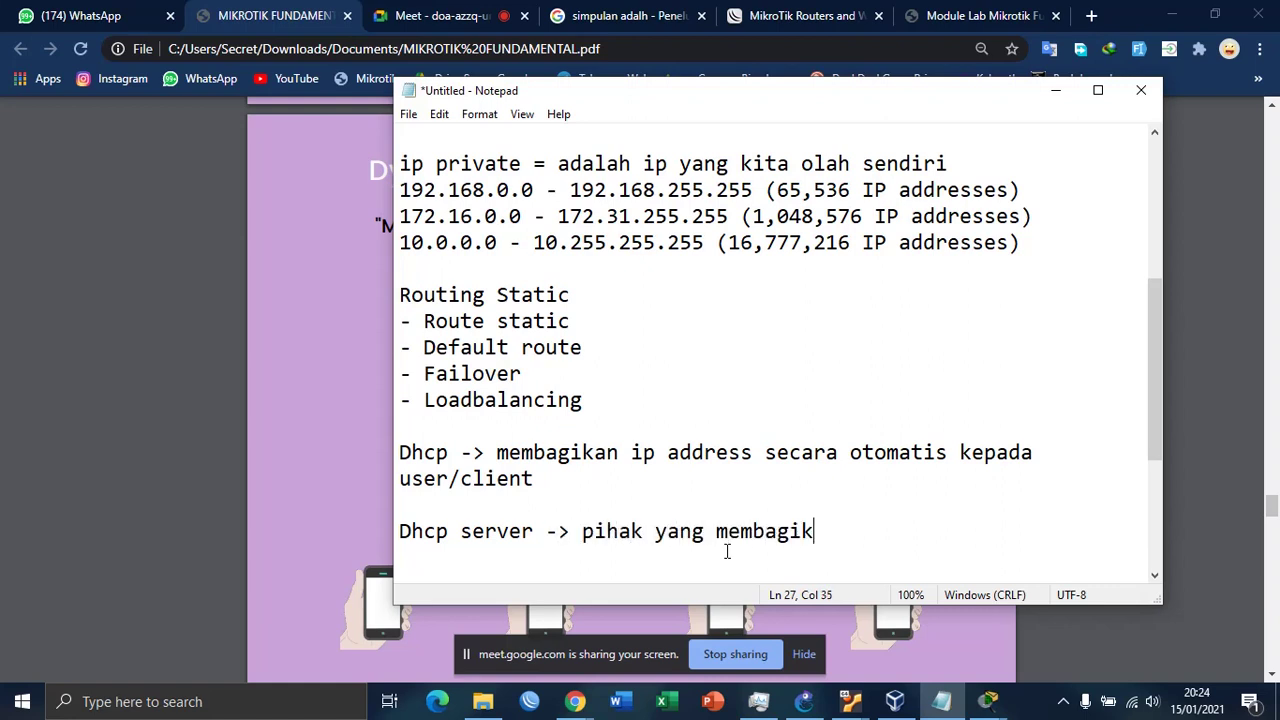
text(an ip address)
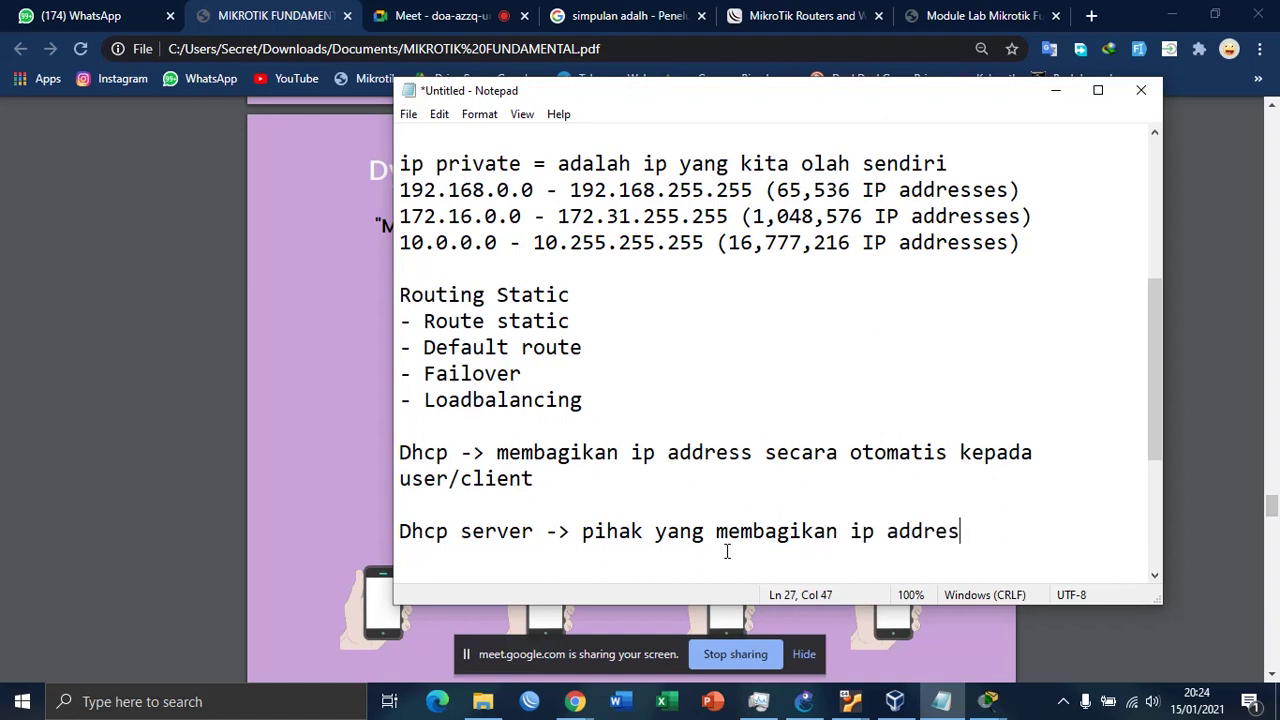
key(Return)
Add 'Dhcp client -? pihak yang menerima dan meminta ip address' followed by blank lines
text(d)
key(BackSpace)
text(Dhcp client -)
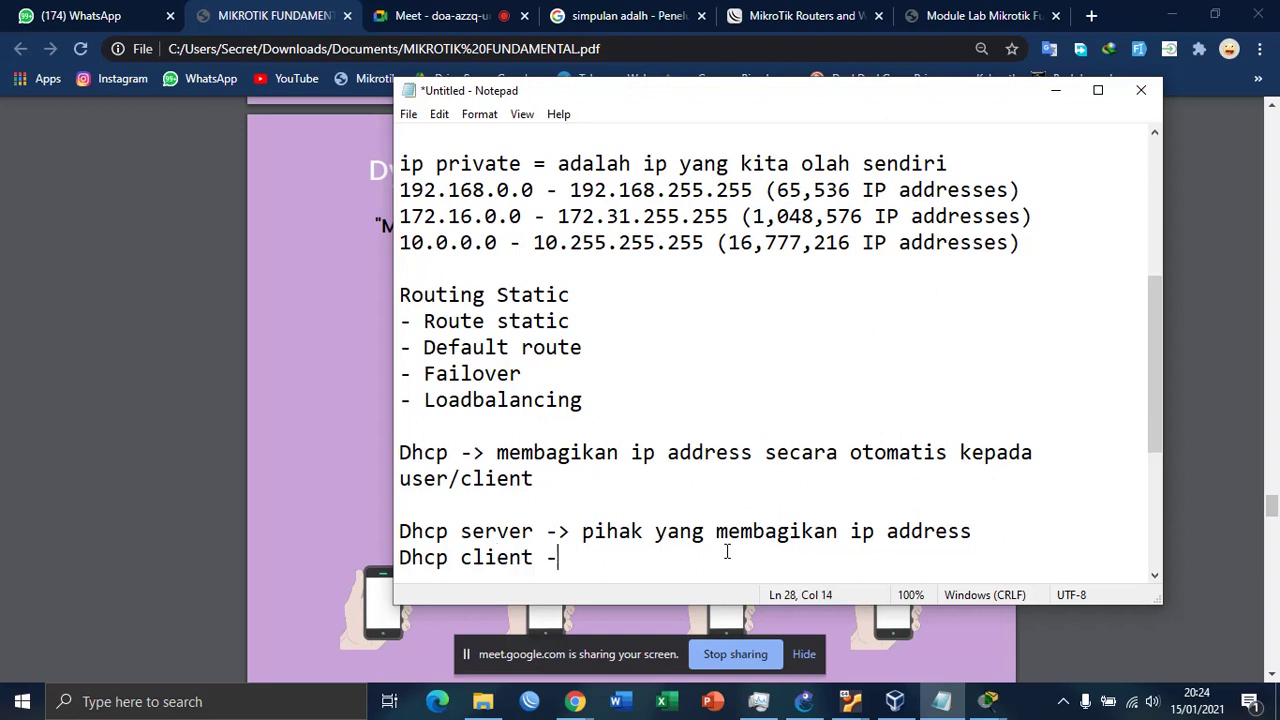
text(? pihak )
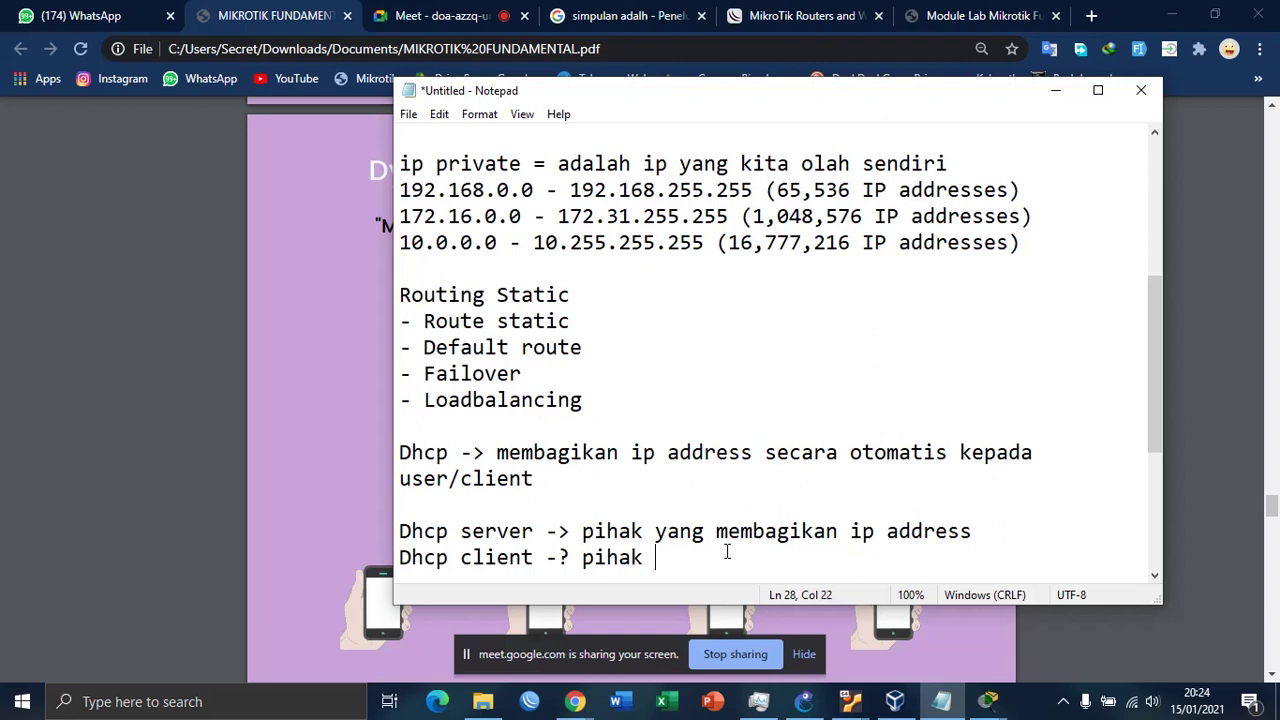
text(yang menerim)
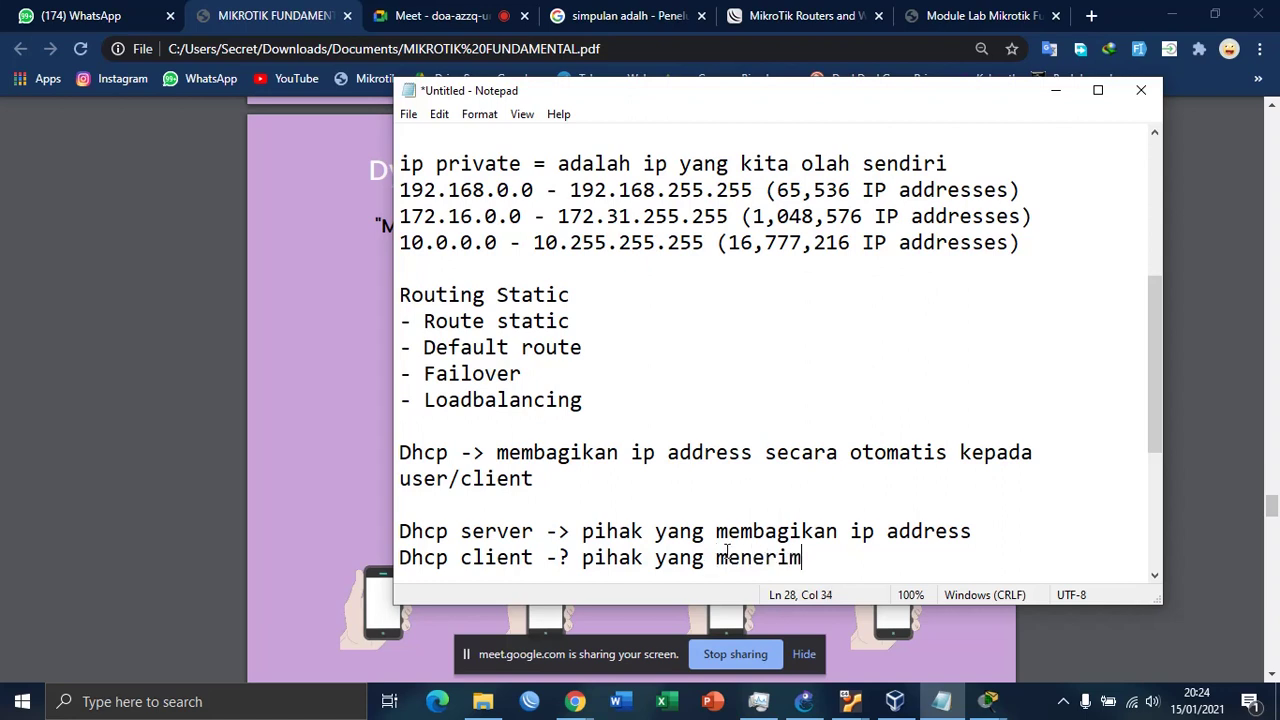
text(a dan memin)
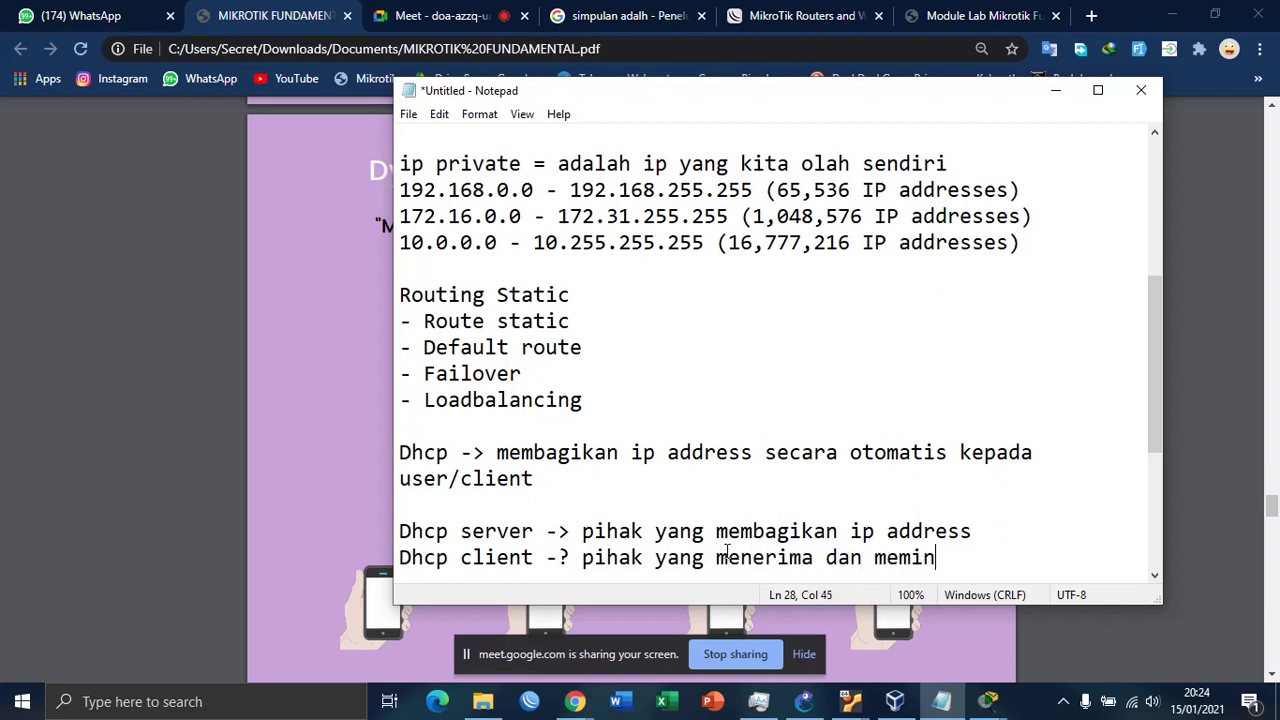
text(ta ip addre)
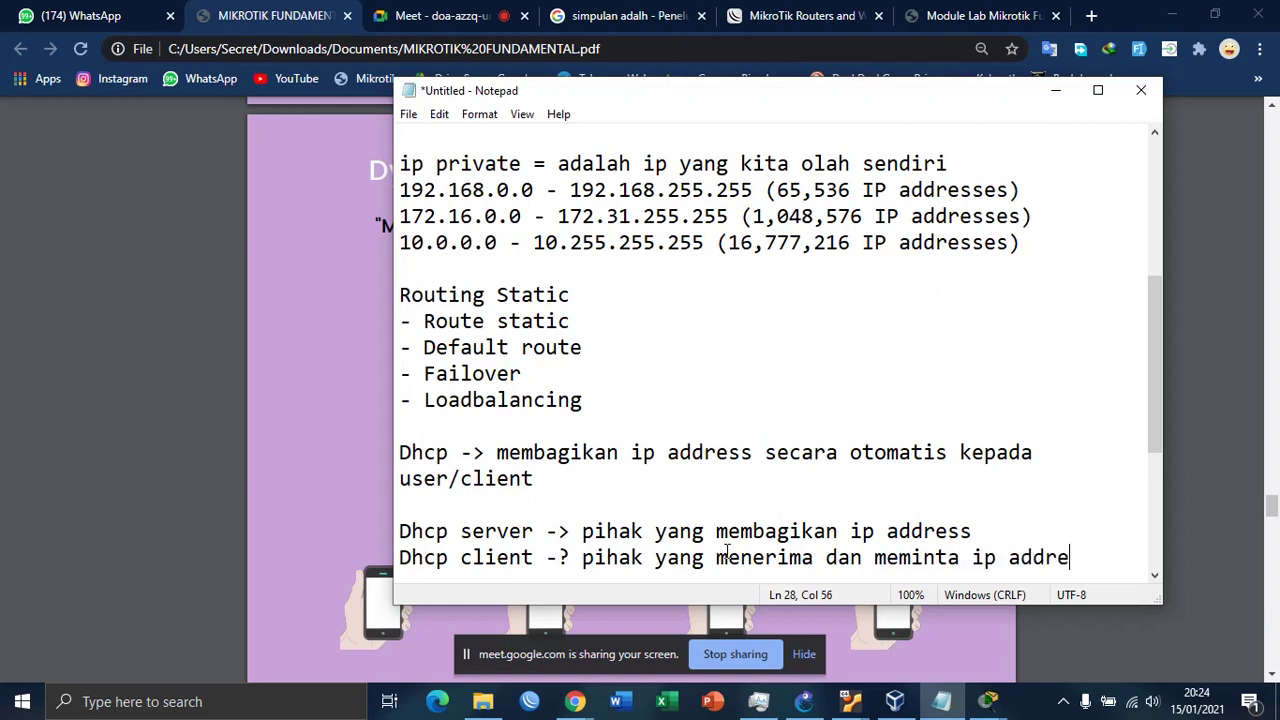
text(ss)
key(Return)
key(Return)
key(Return)
key(Return)
key(Return)
key(Return)
key(Return)
key(Return)
key(Return)
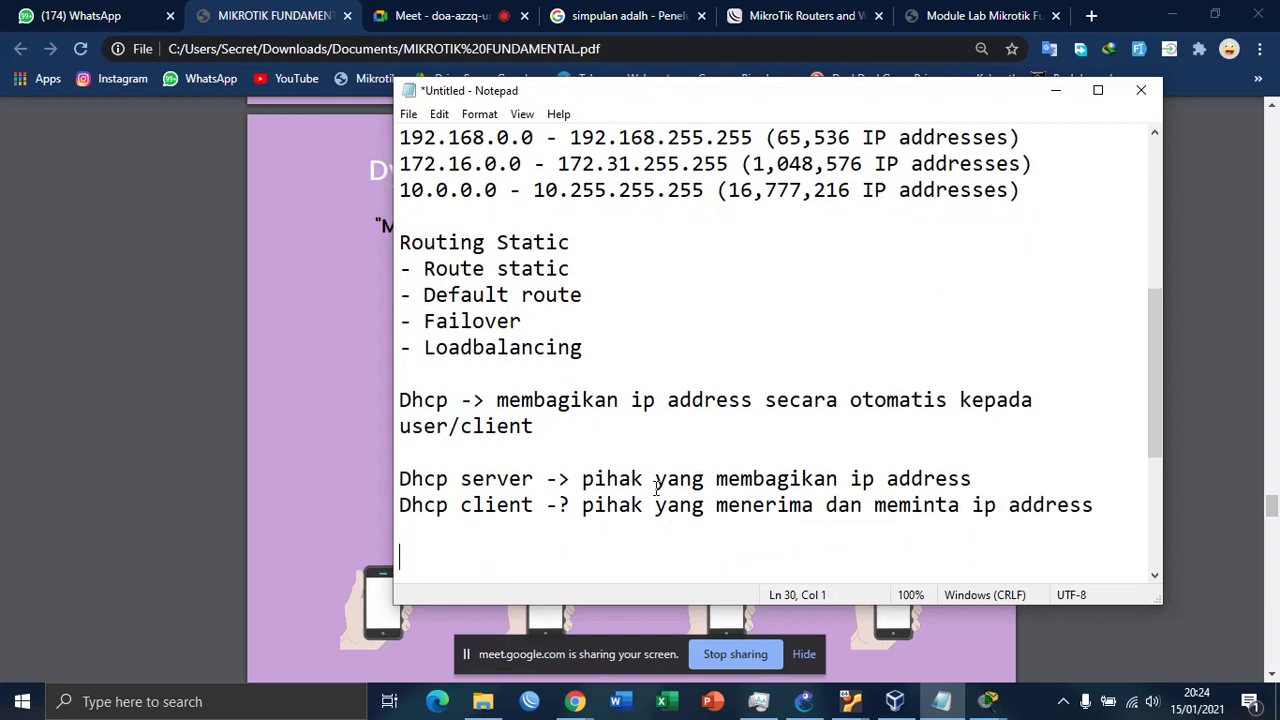
key(Return)
key(Return)
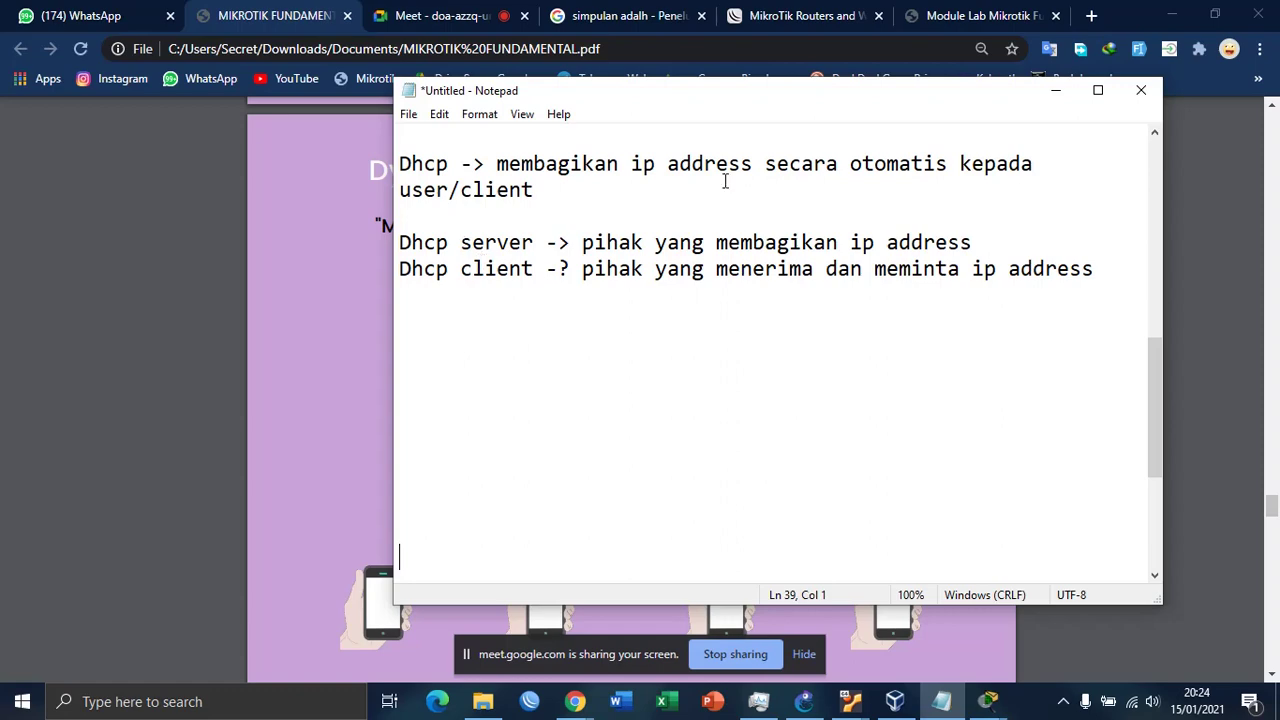
click(1056, 91)
Bring the Windows 7 VM to the front in VirtualBox, reconnect, and close its old WinBox window
click(806, 701)
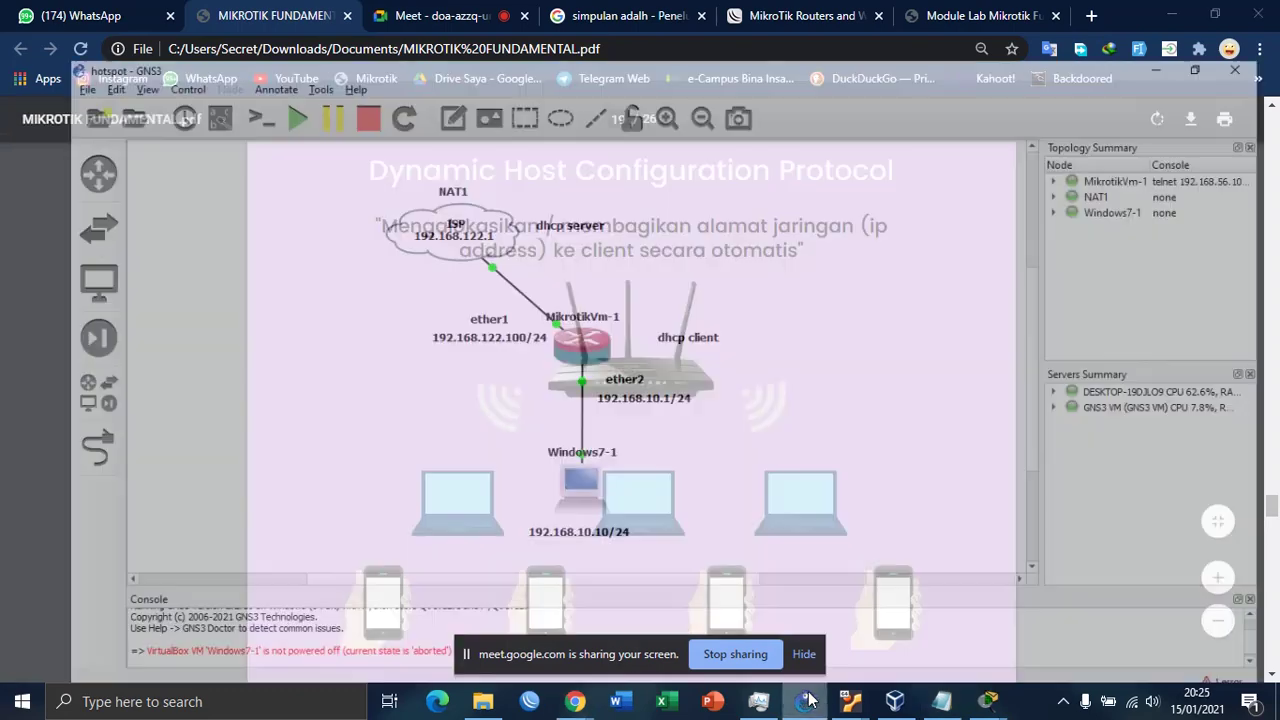
click(806, 701)
mouse_move(850, 701)
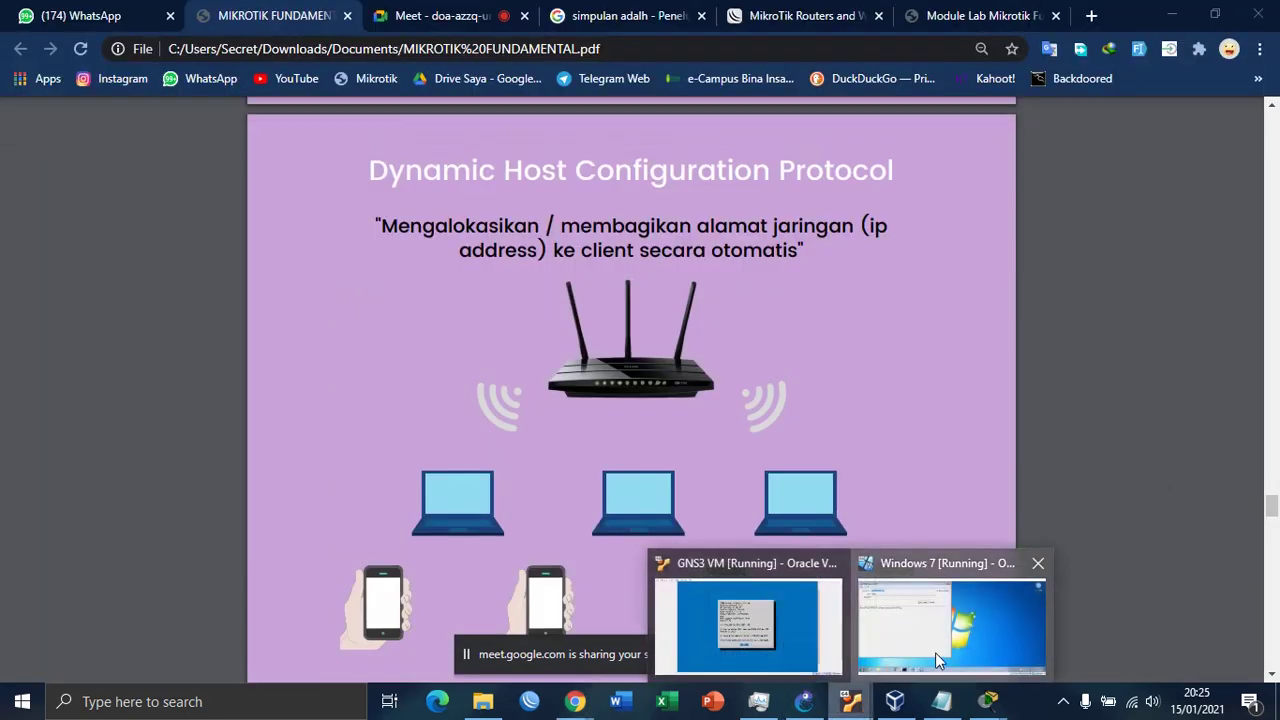
click(935, 652)
click(447, 185)
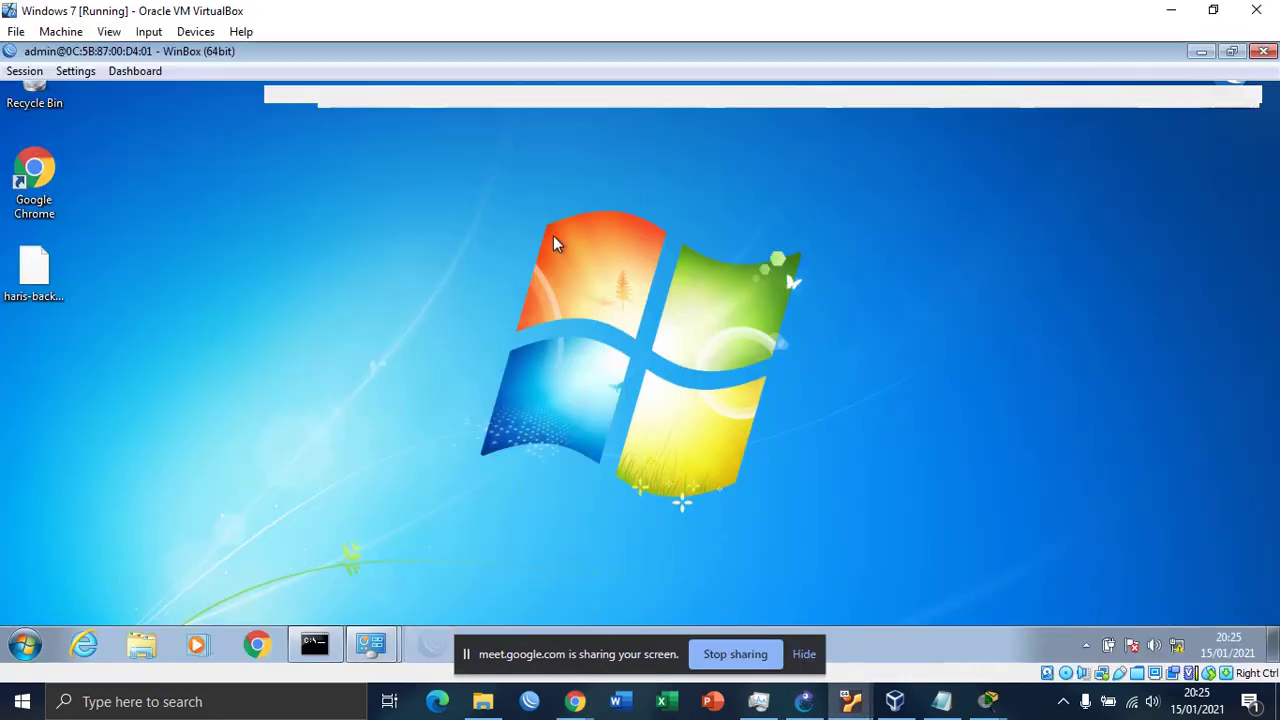
click(1264, 51)
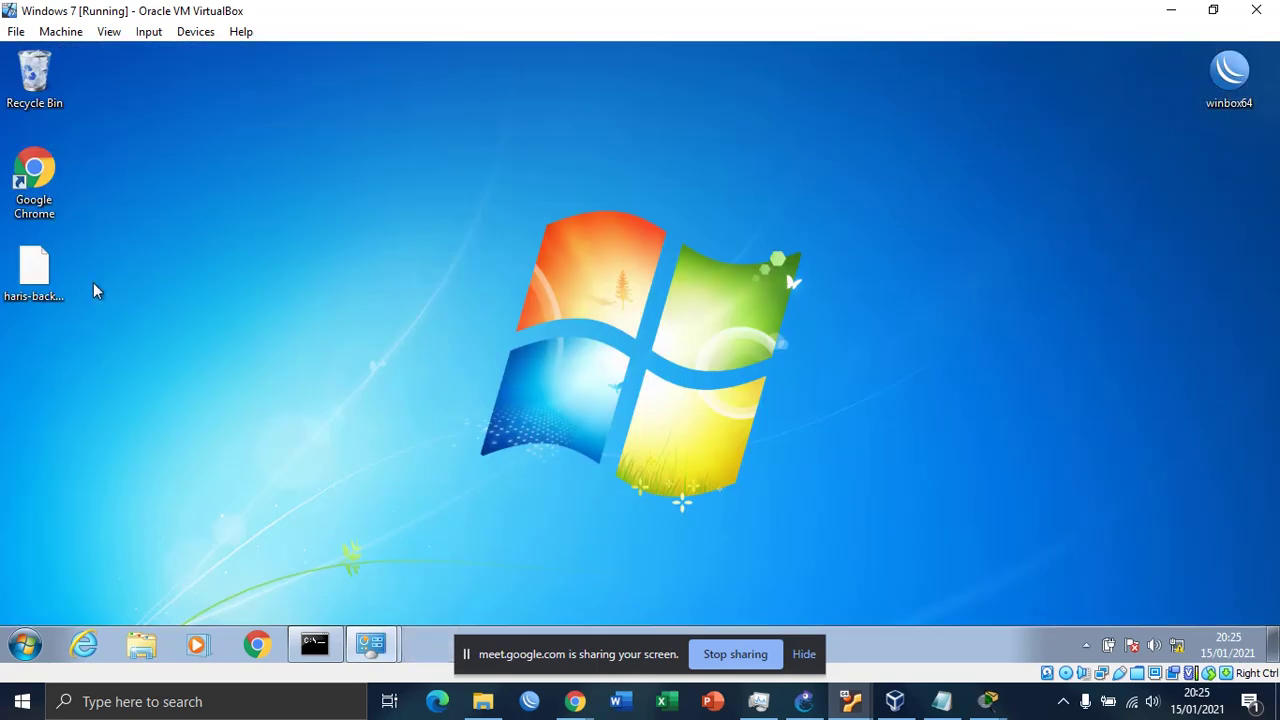
Launch winbox64 on the Windows 7 desktop and refresh the list of neighbouring routers
double_click(1236, 77)
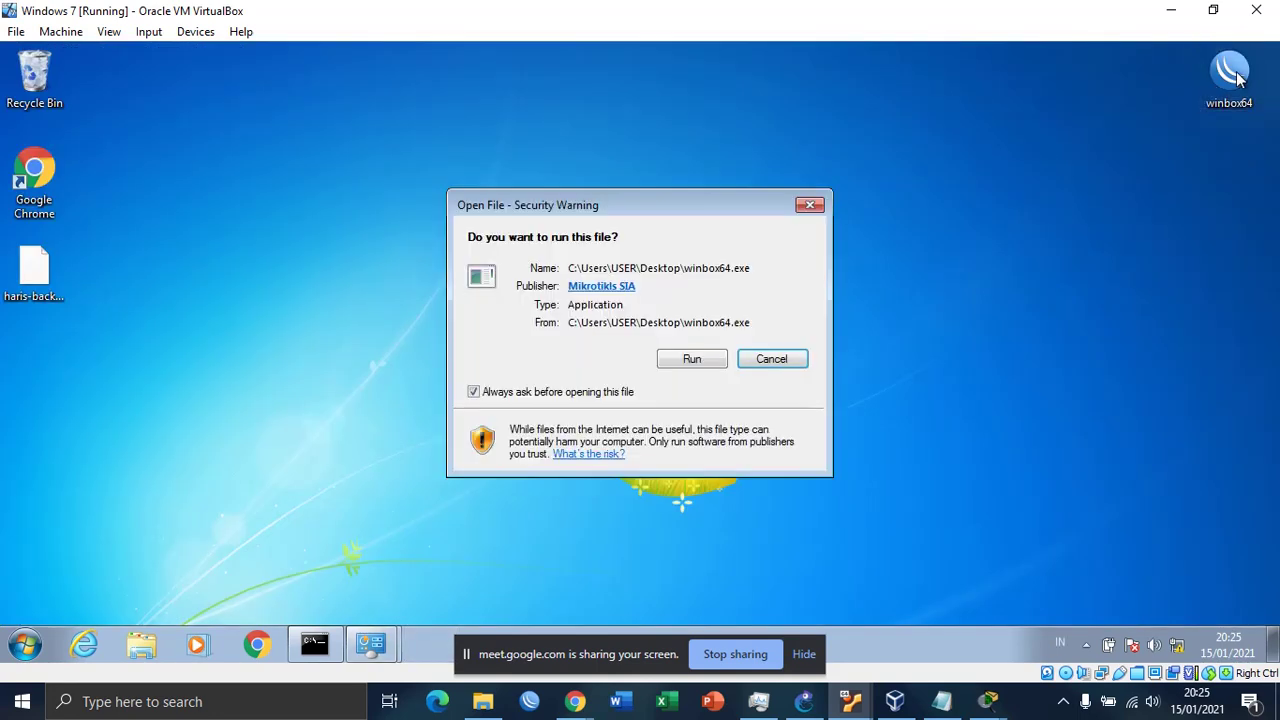
click(688, 359)
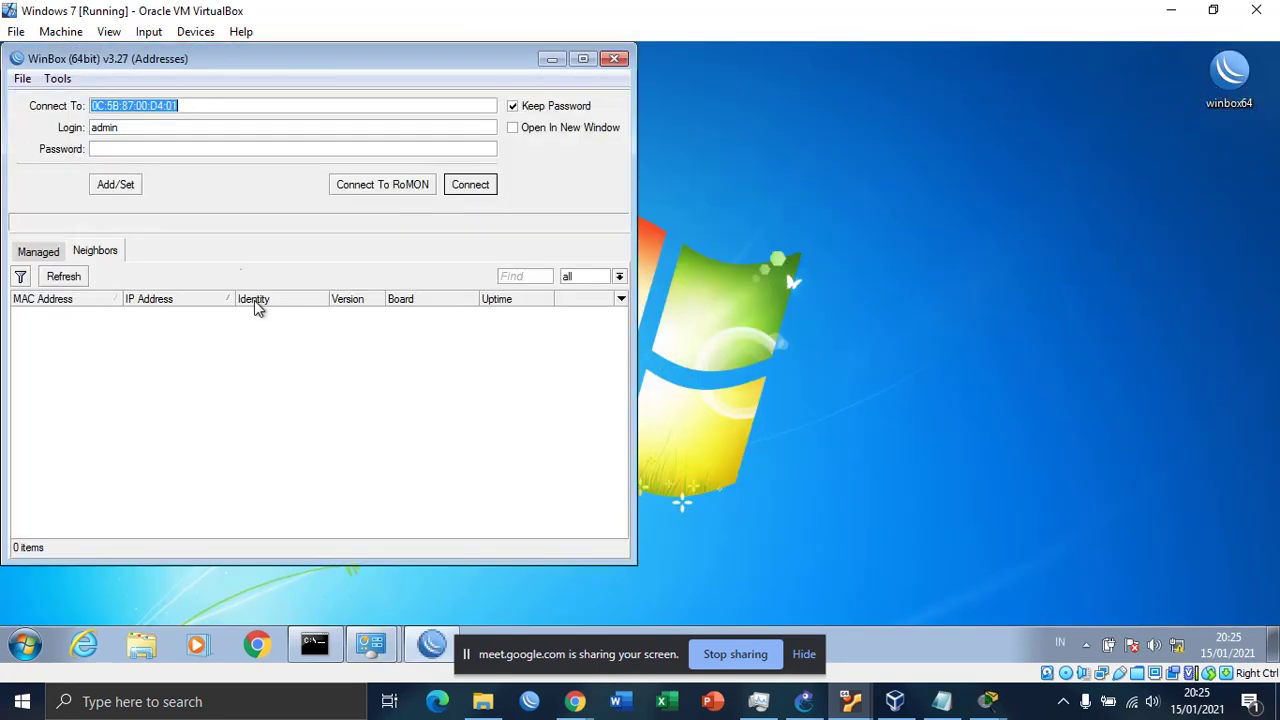
click(62, 277)
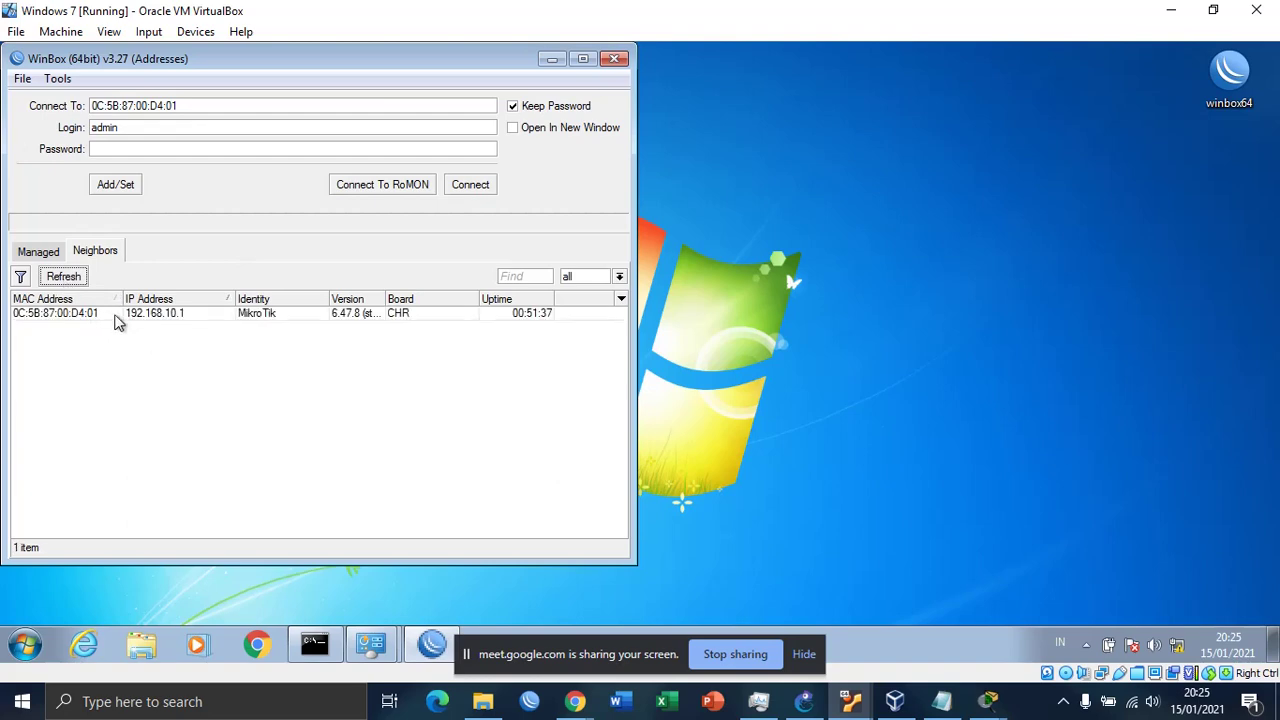
drag(218, 66, 346, 77)
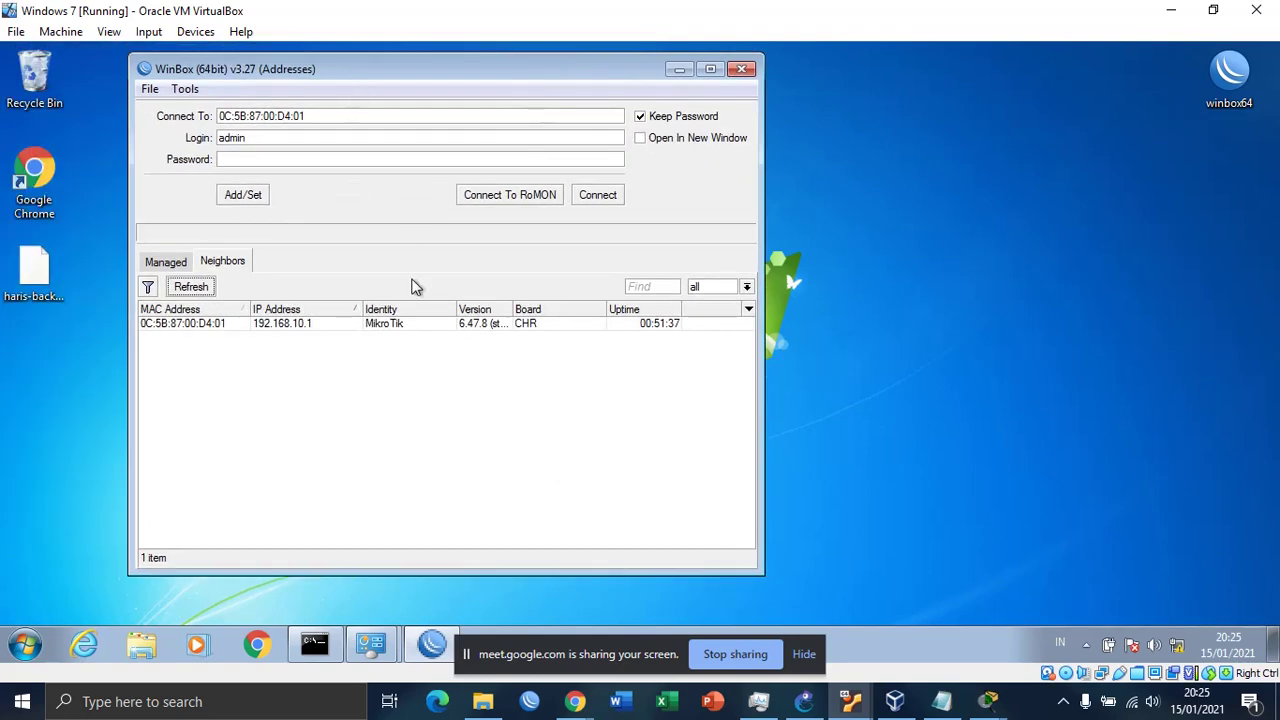
After 192.168.10.1 fails, connect to the router by MAC address 0C:5B:87:00:D4:01
click(298, 328)
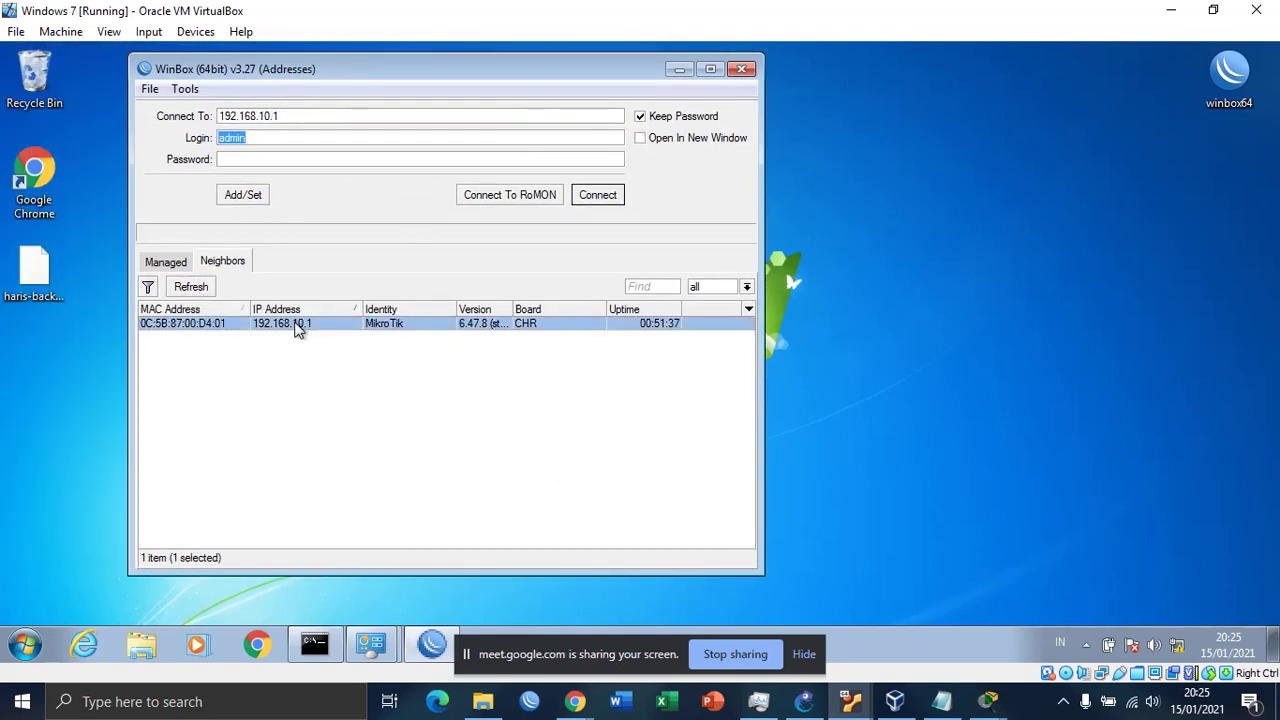
click(596, 195)
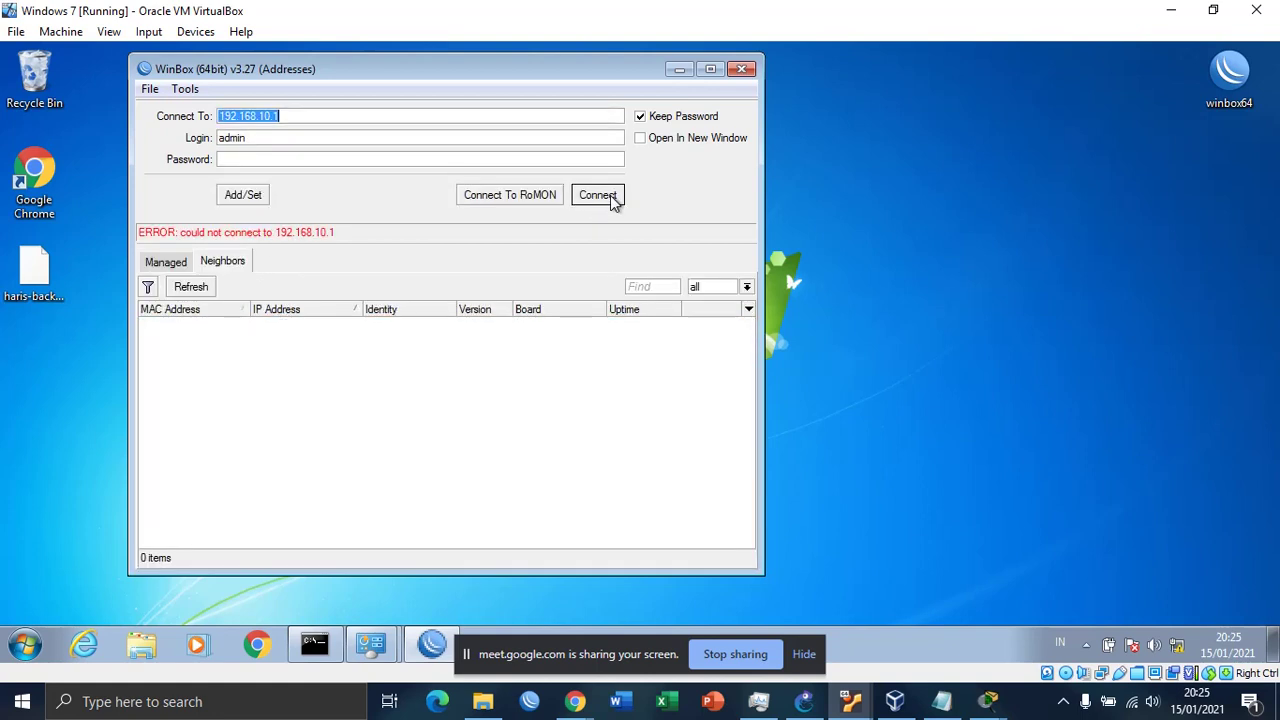
click(236, 325)
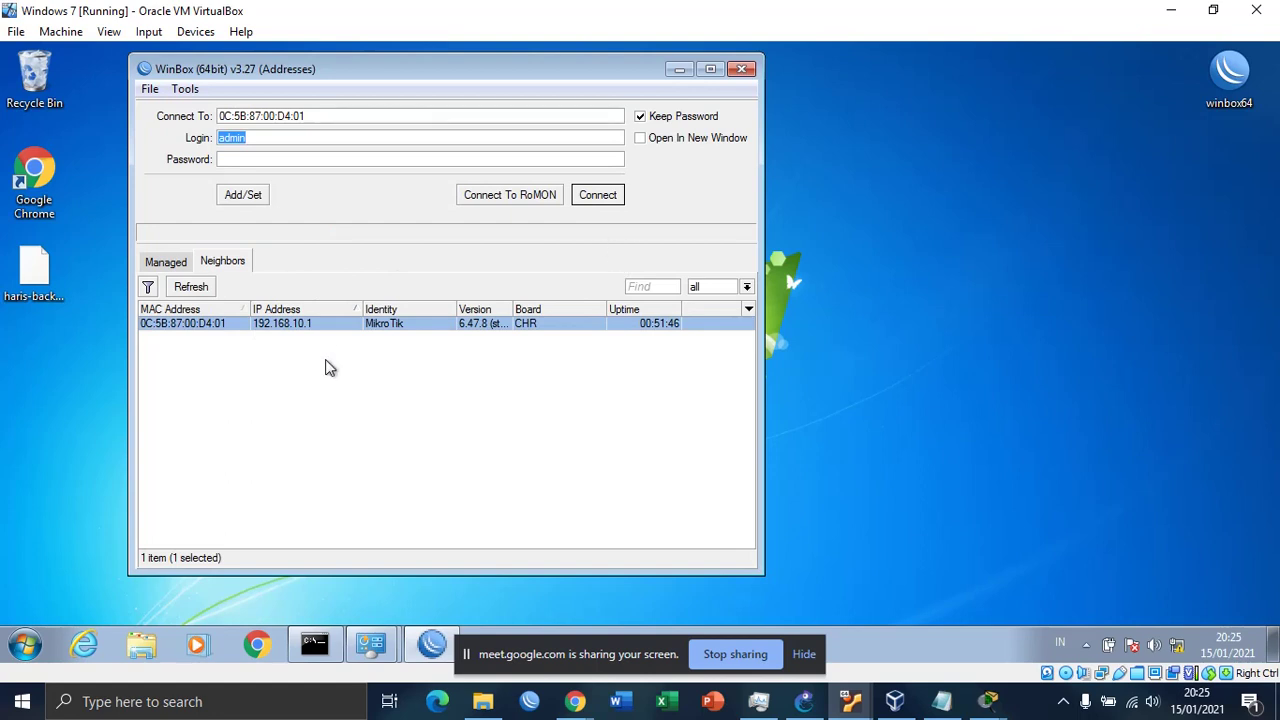
click(422, 325)
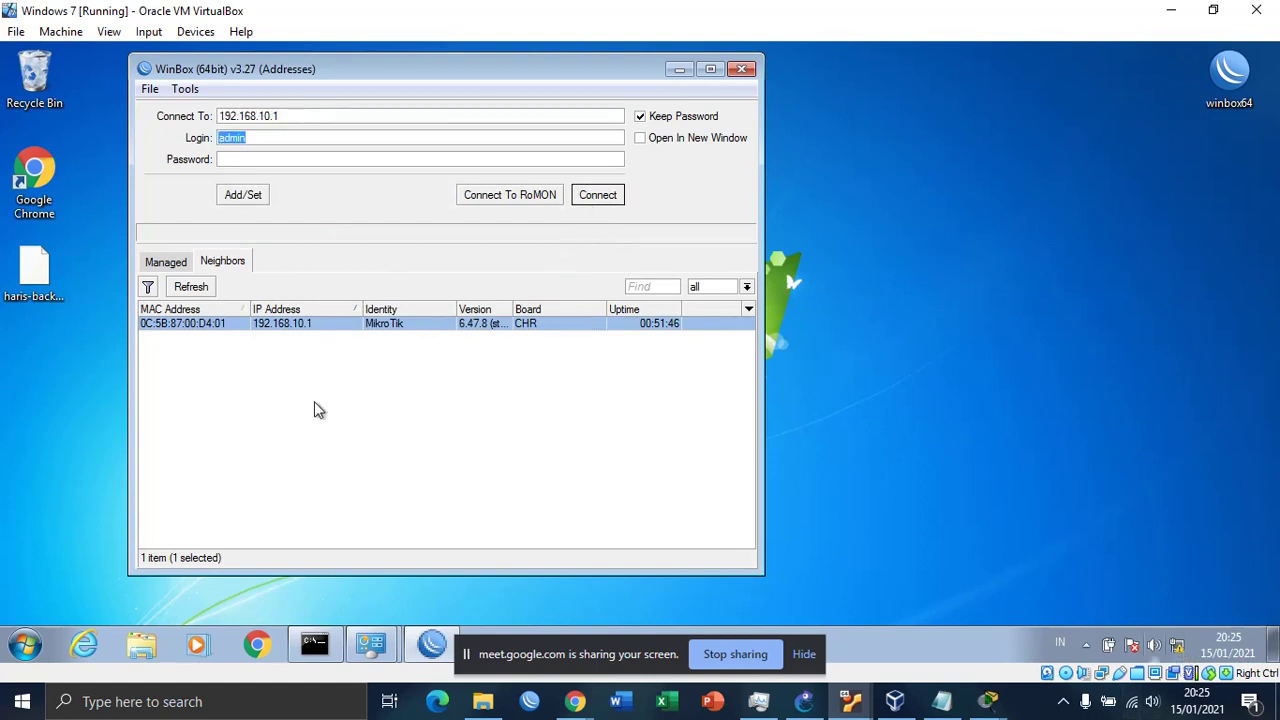
click(226, 325)
click(604, 196)
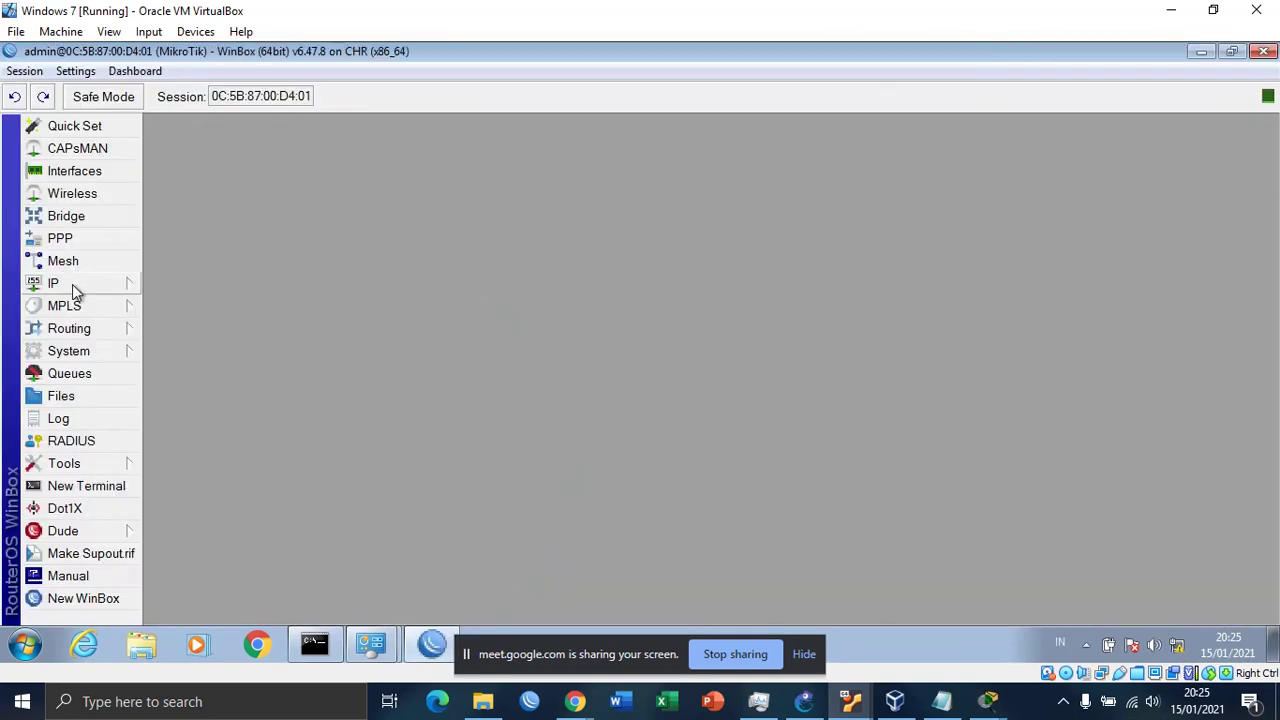
From IP > DHCP Server, launch DHCP Setup and pick ether2 as the server interface
click(79, 288)
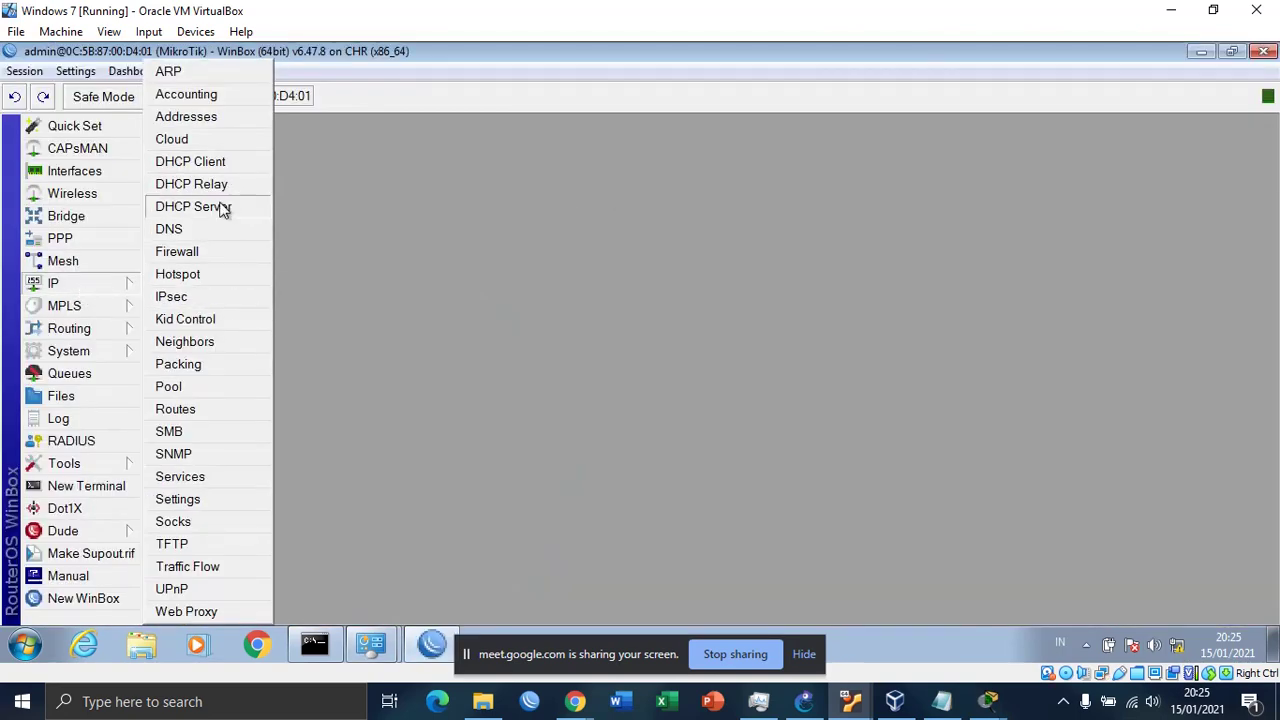
click(222, 206)
click(345, 211)
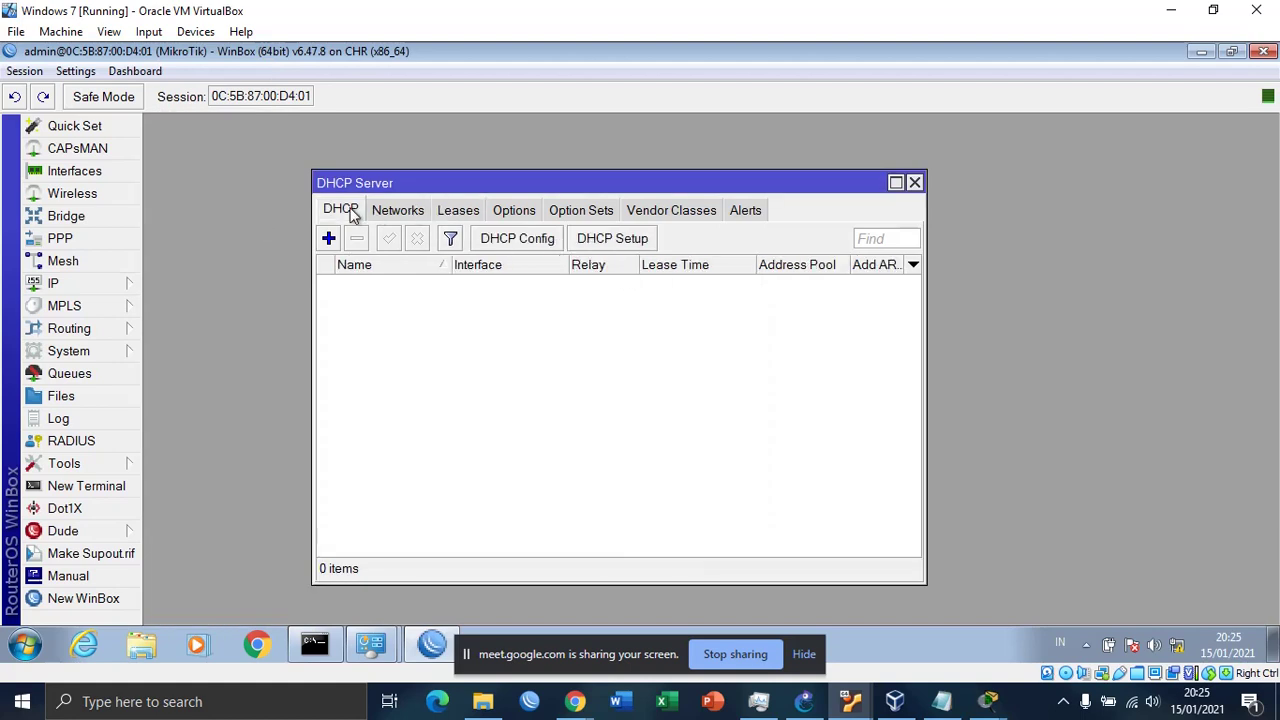
click(614, 240)
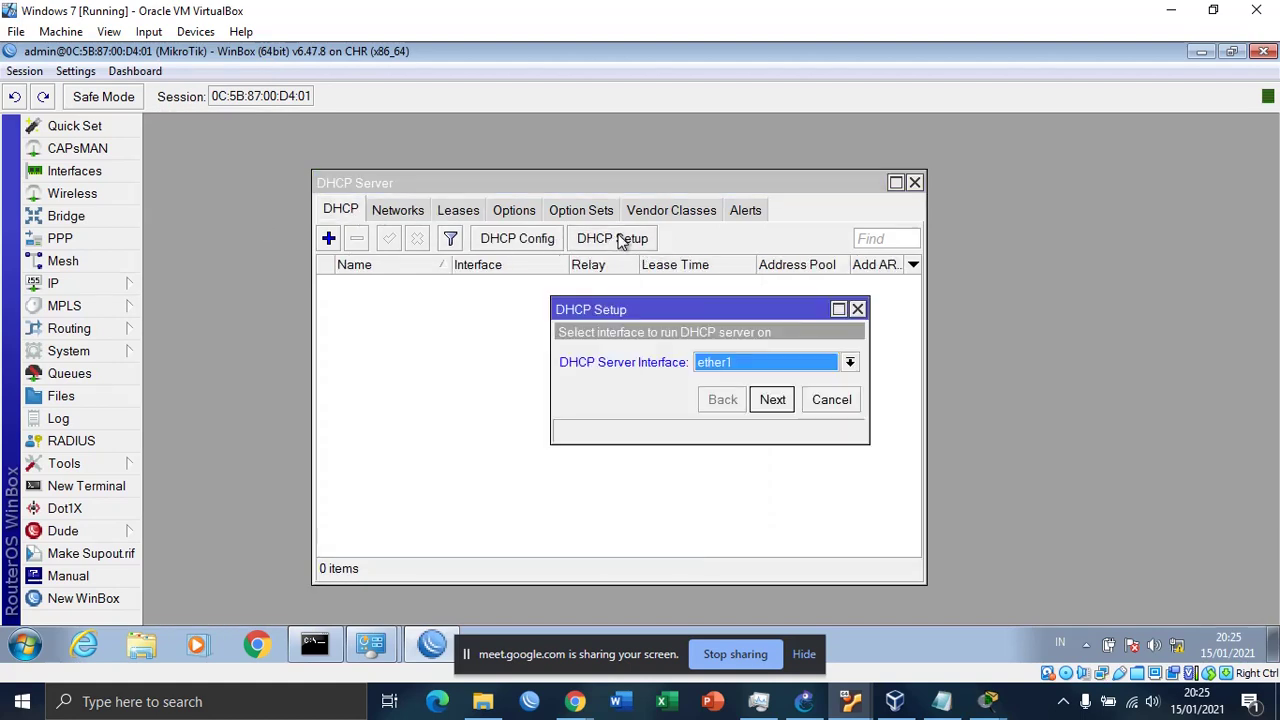
drag(642, 317, 590, 316)
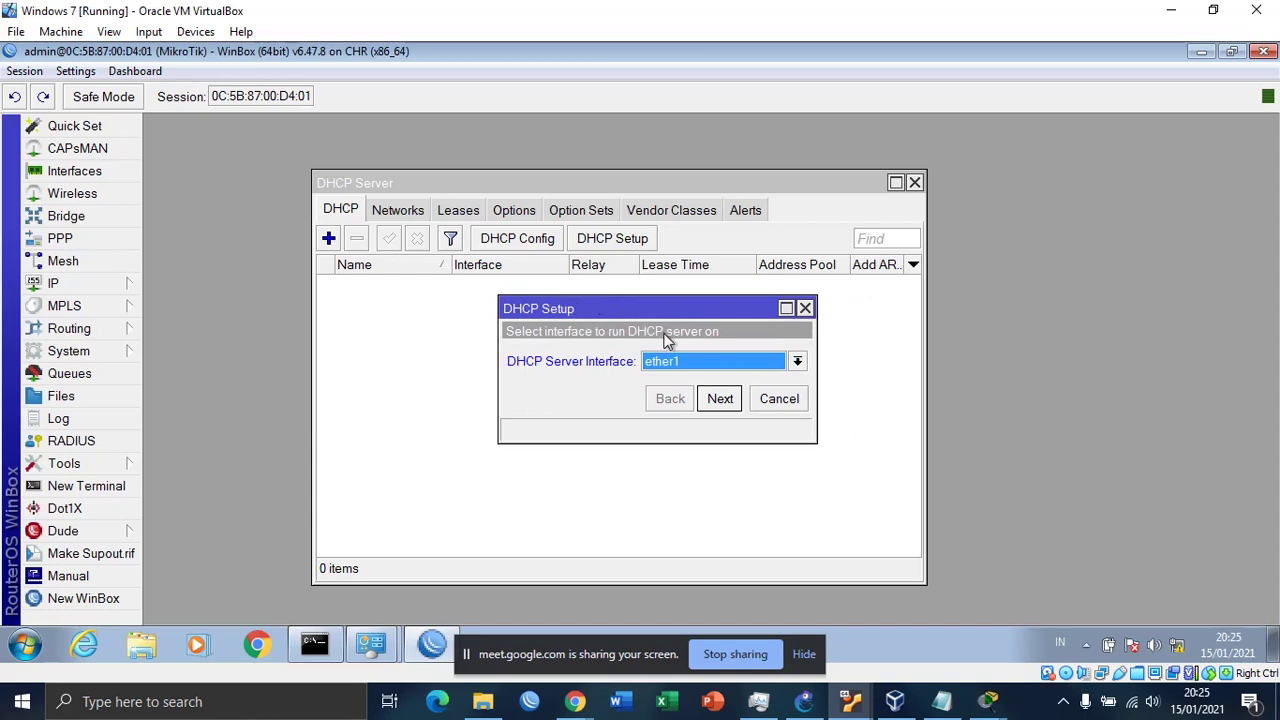
click(678, 363)
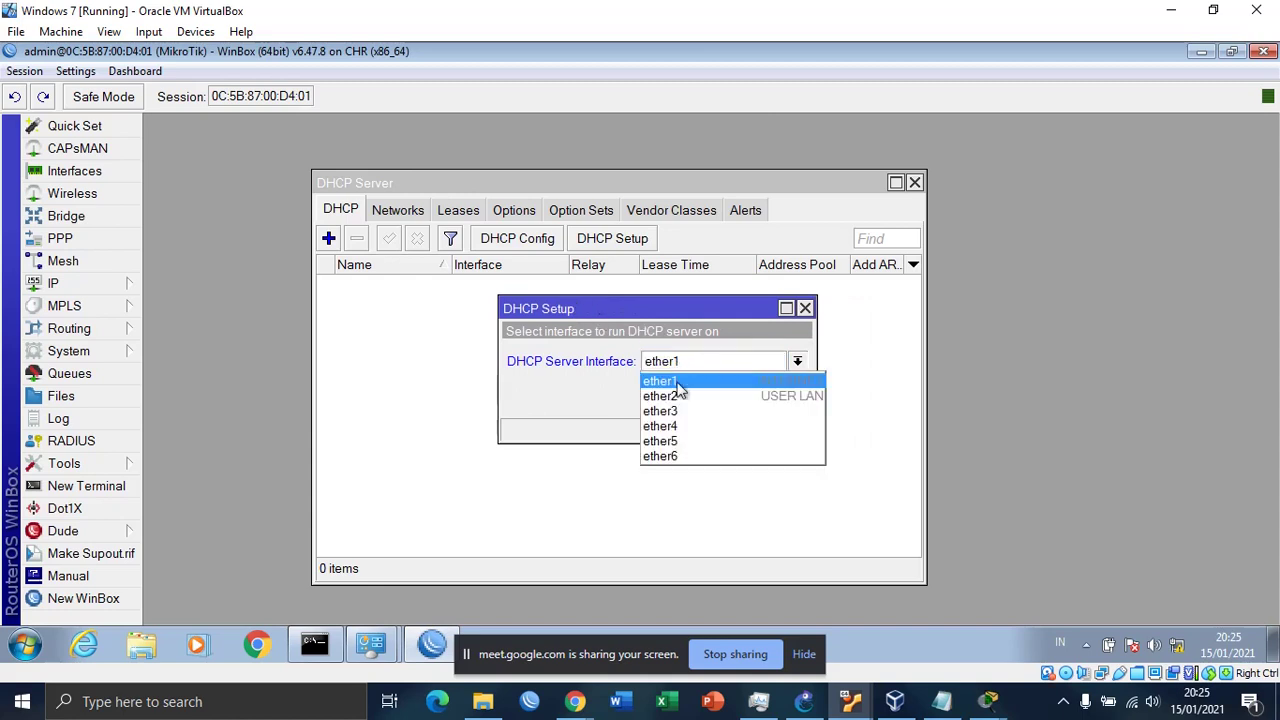
click(678, 396)
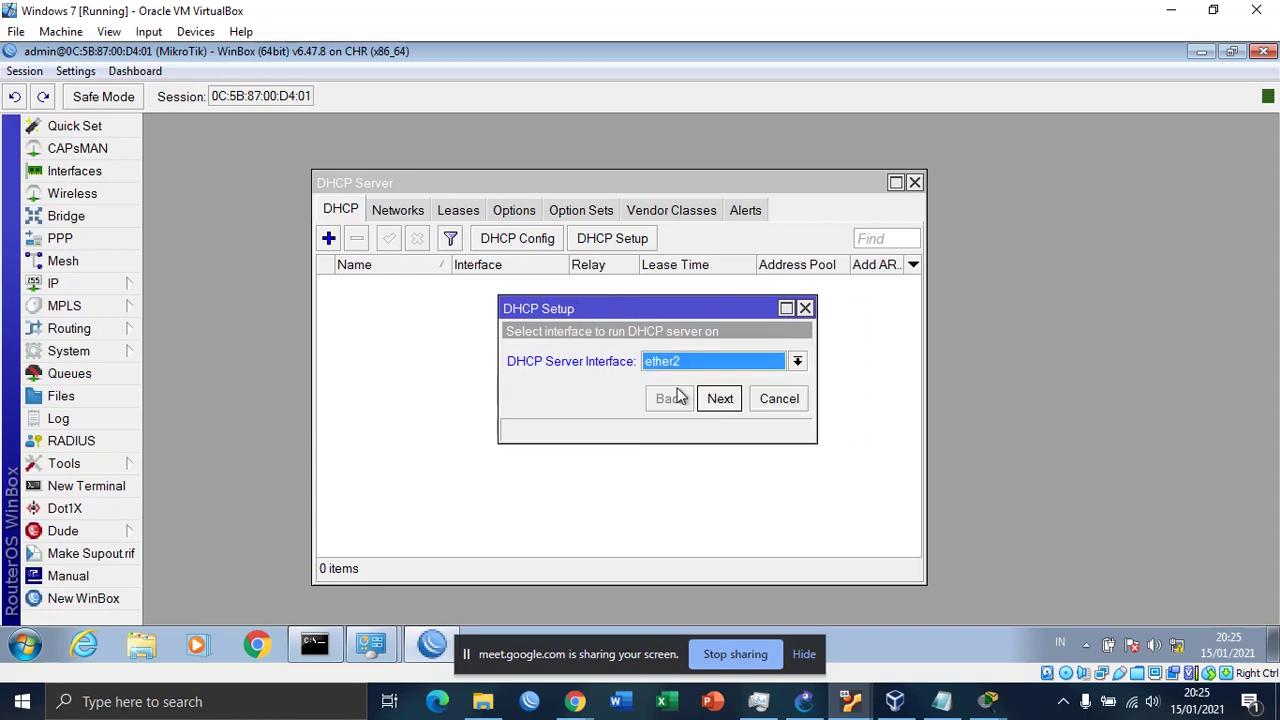
Check the Windows7-1 node and ether2 link in the GNS3 topology, then return to the VM
click(815, 698)
drag(665, 545, 365, 412)
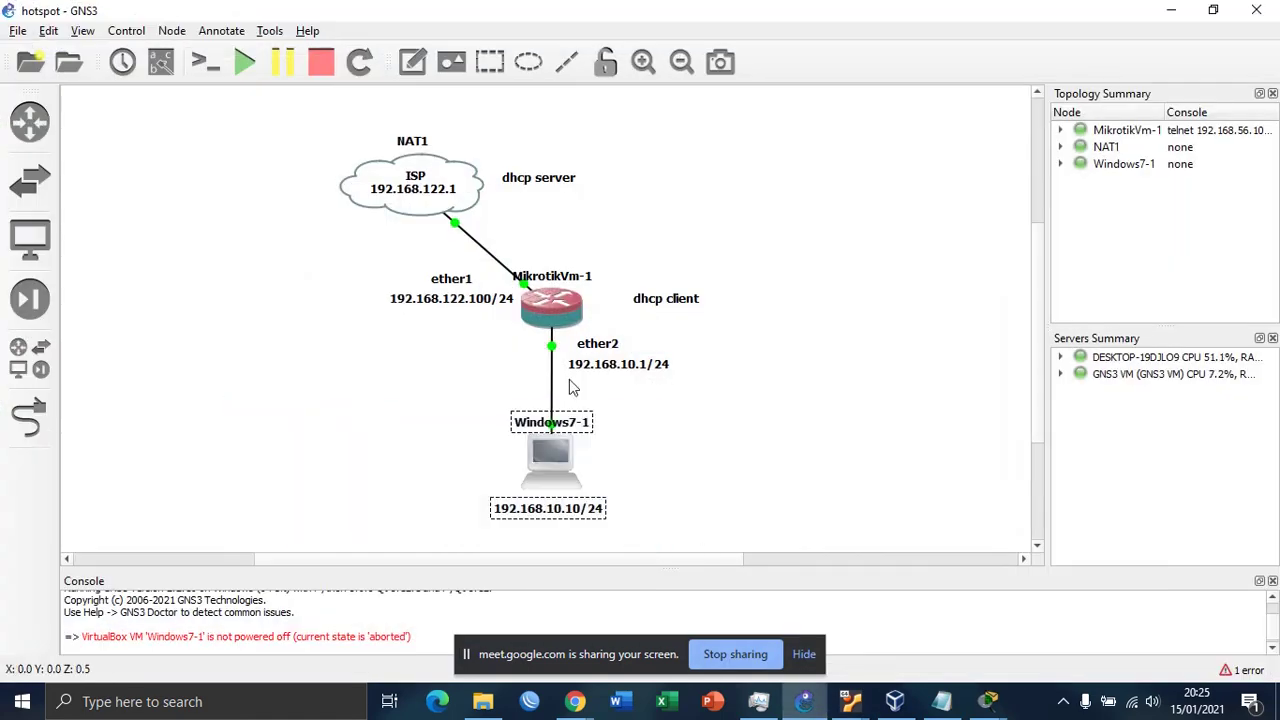
click(607, 348)
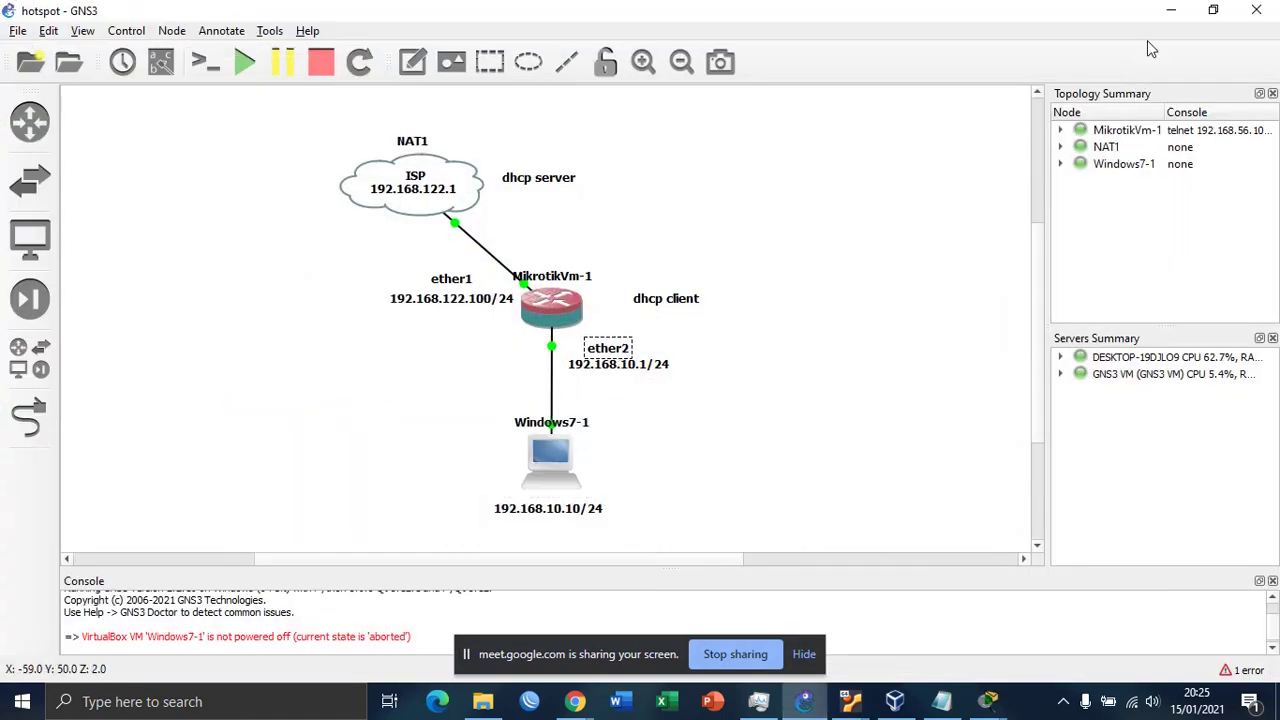
click(1171, 10)
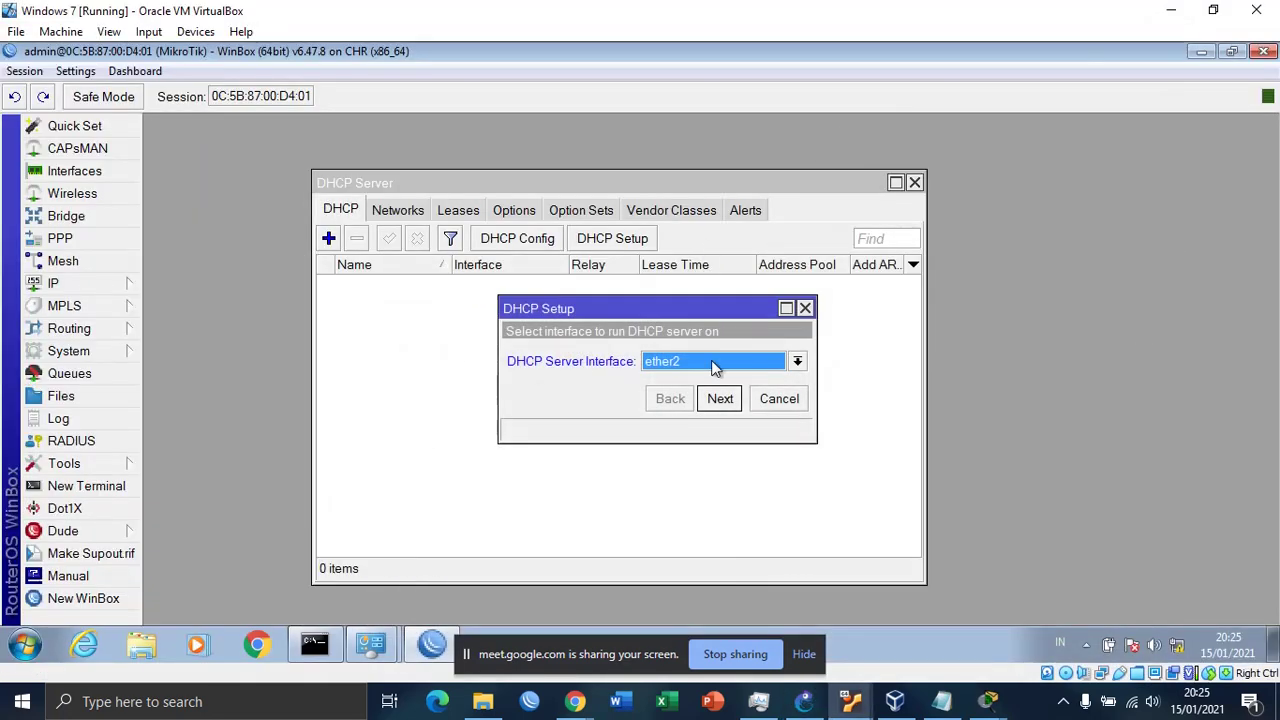
Accept ether2, the 192.168.10.0/24 address space and gateway 192.168.10.1
click(722, 400)
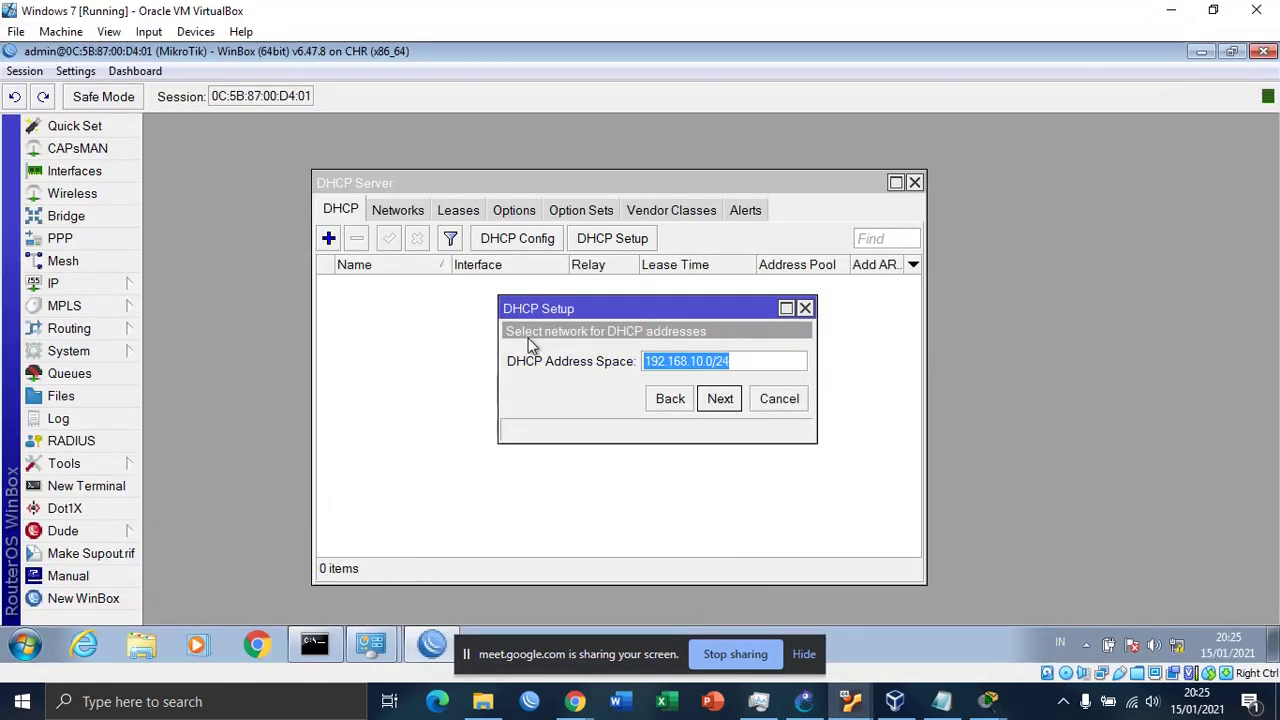
click(710, 398)
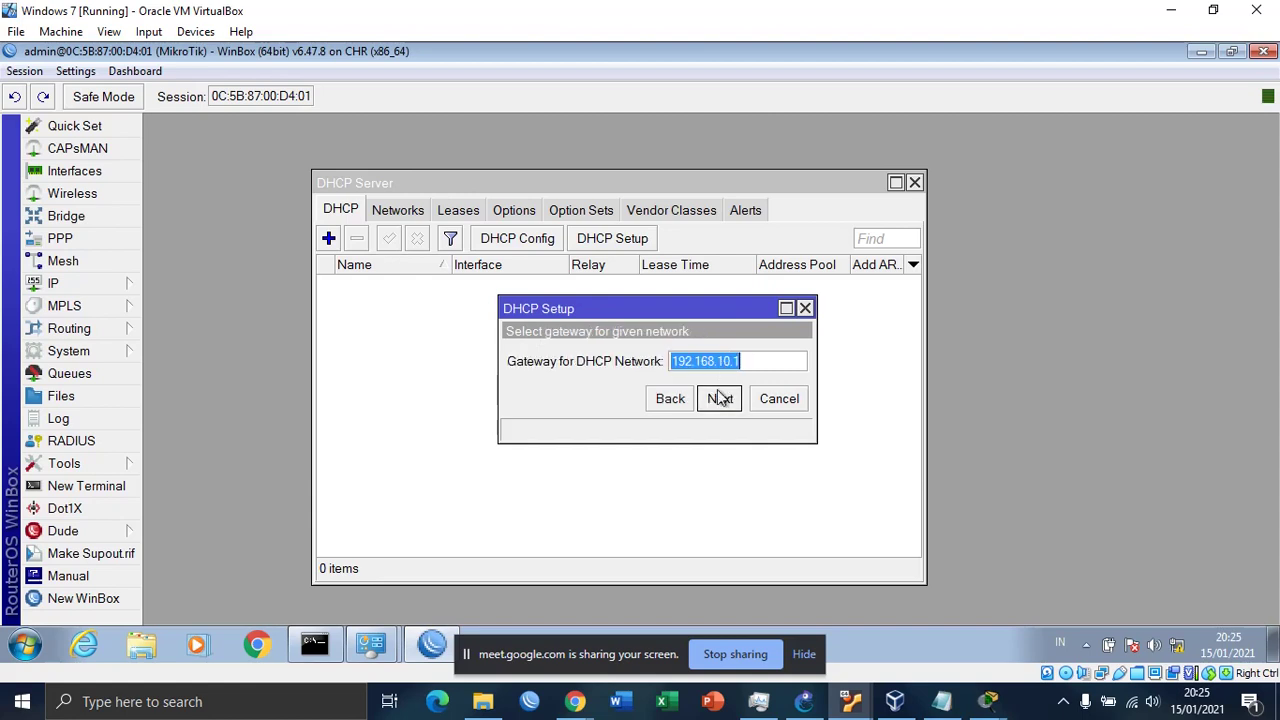
click(720, 398)
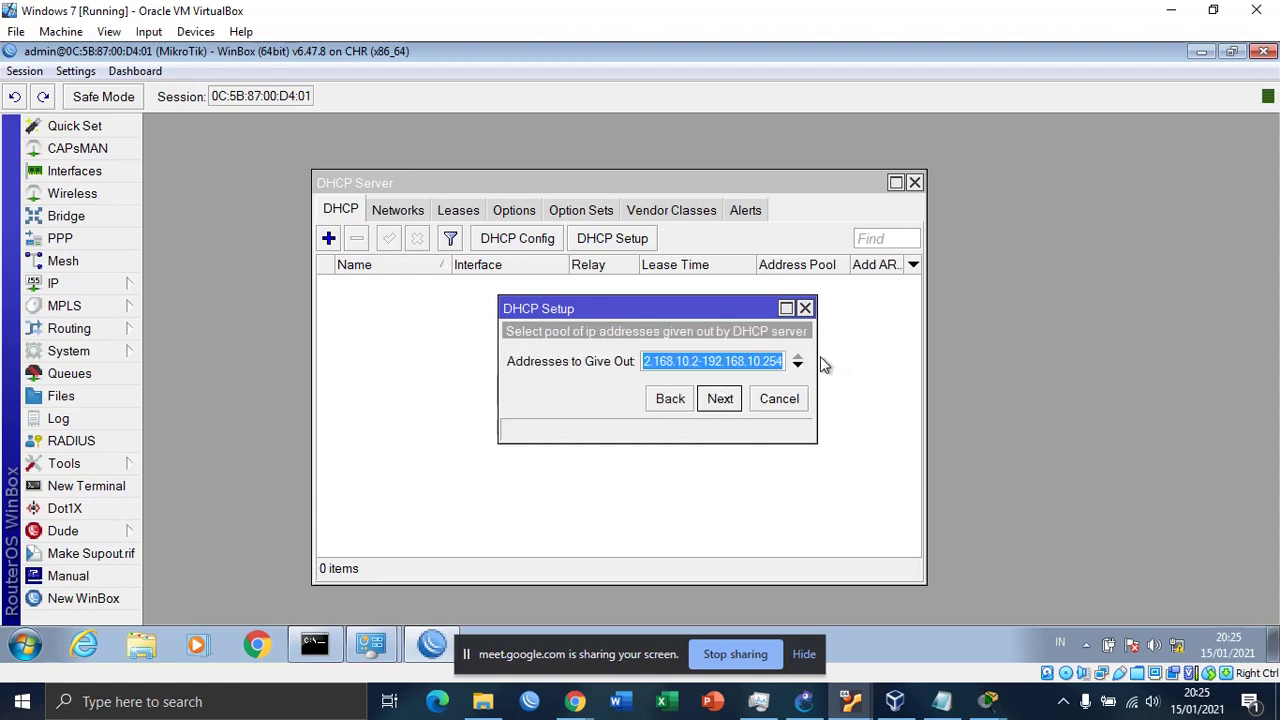
drag(817, 362, 884, 358)
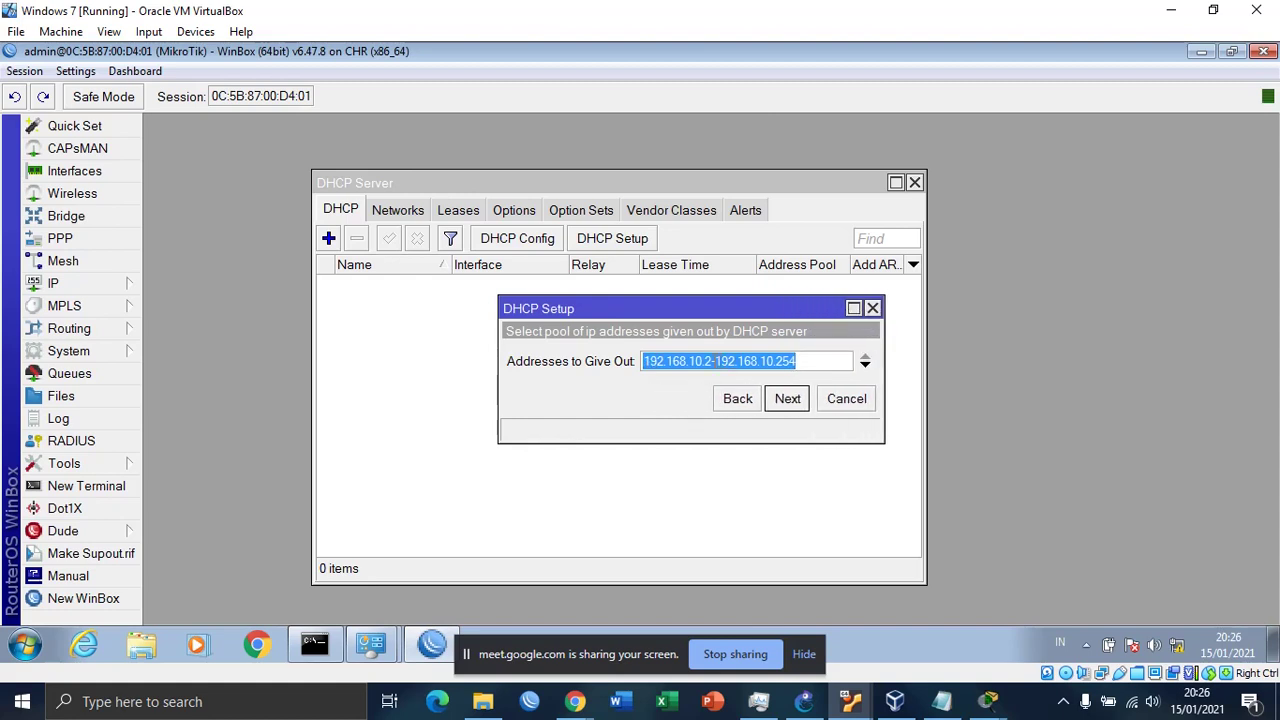
Edit the address range to end at 192.168.10.200 and advance to DNS servers
click(692, 361)
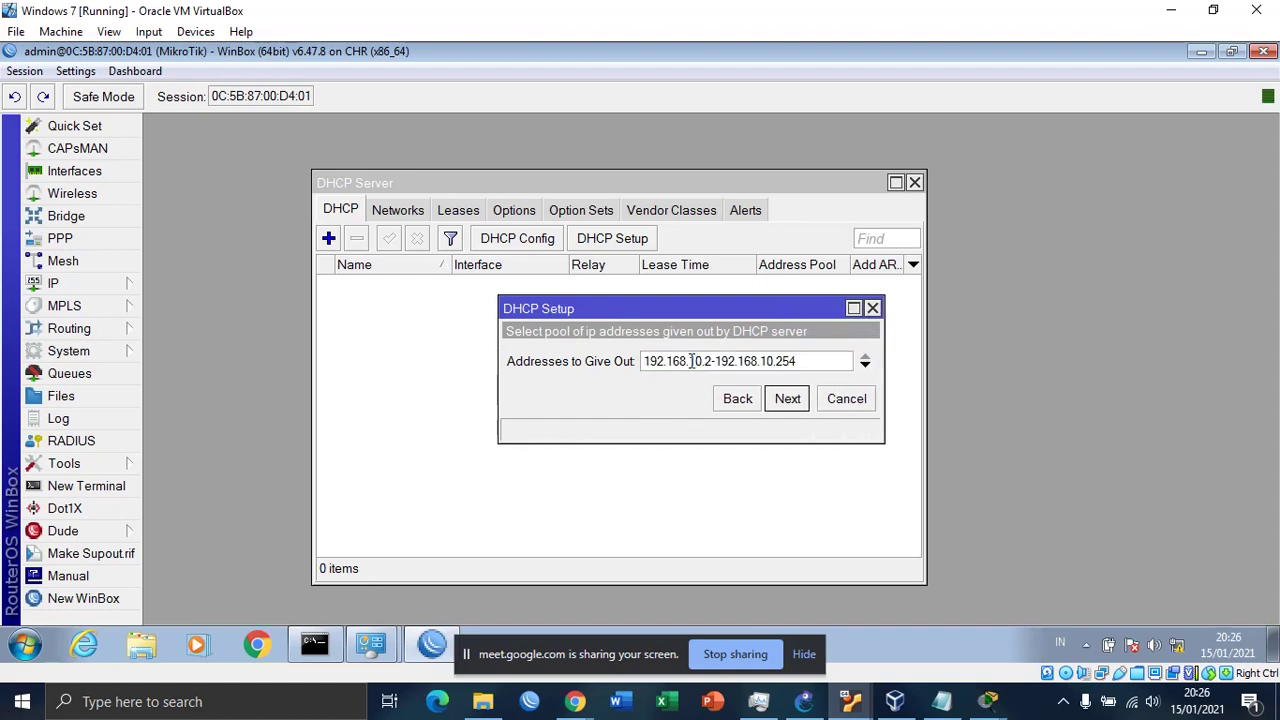
drag(690, 361, 808, 366)
click(795, 366)
key(BackSpace)
text(10)
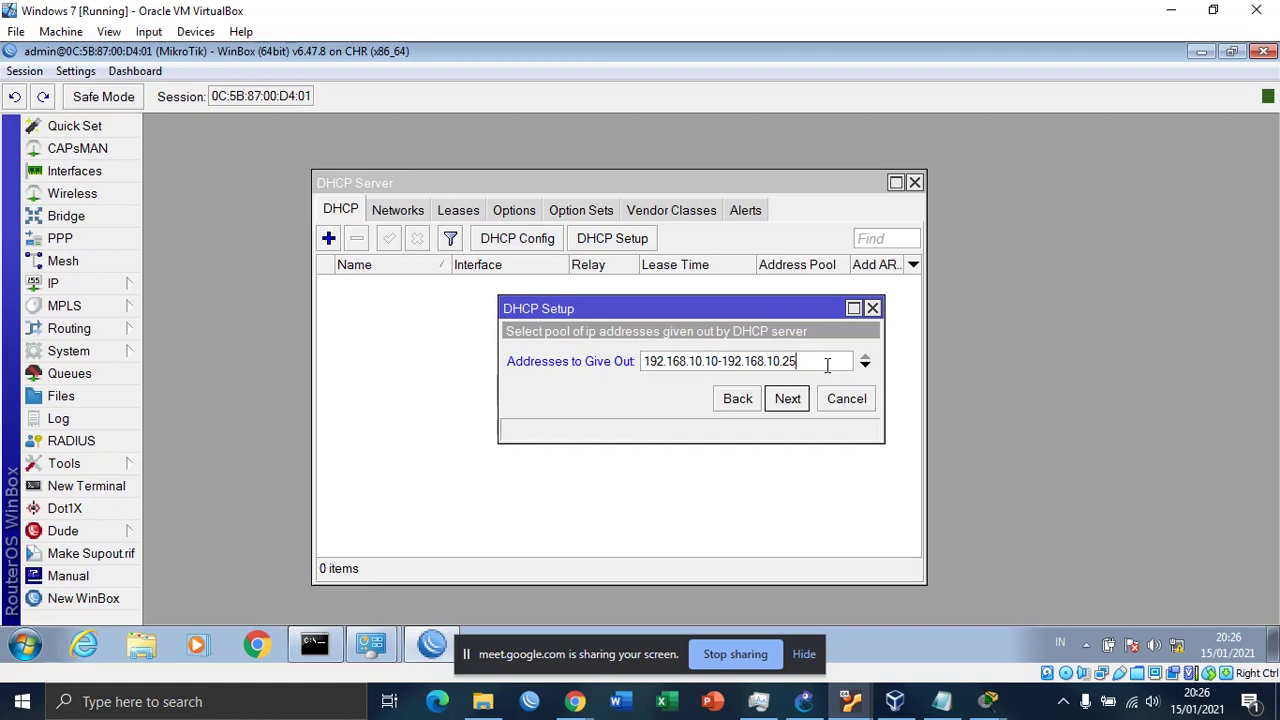
text(-192.168.10.200)
click(778, 402)
Go back, correct the range to 192.168.10.10-192.168.10.200, and continue to DNS servers
click(737, 418)
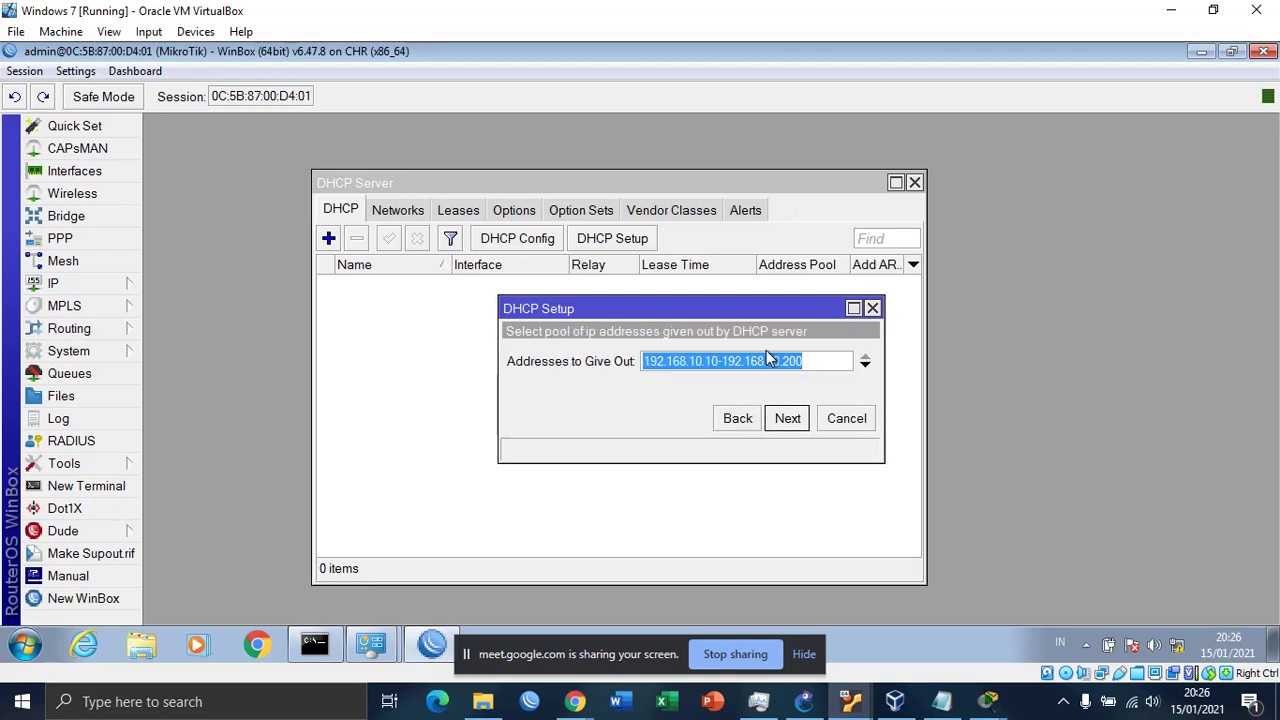
click(720, 361)
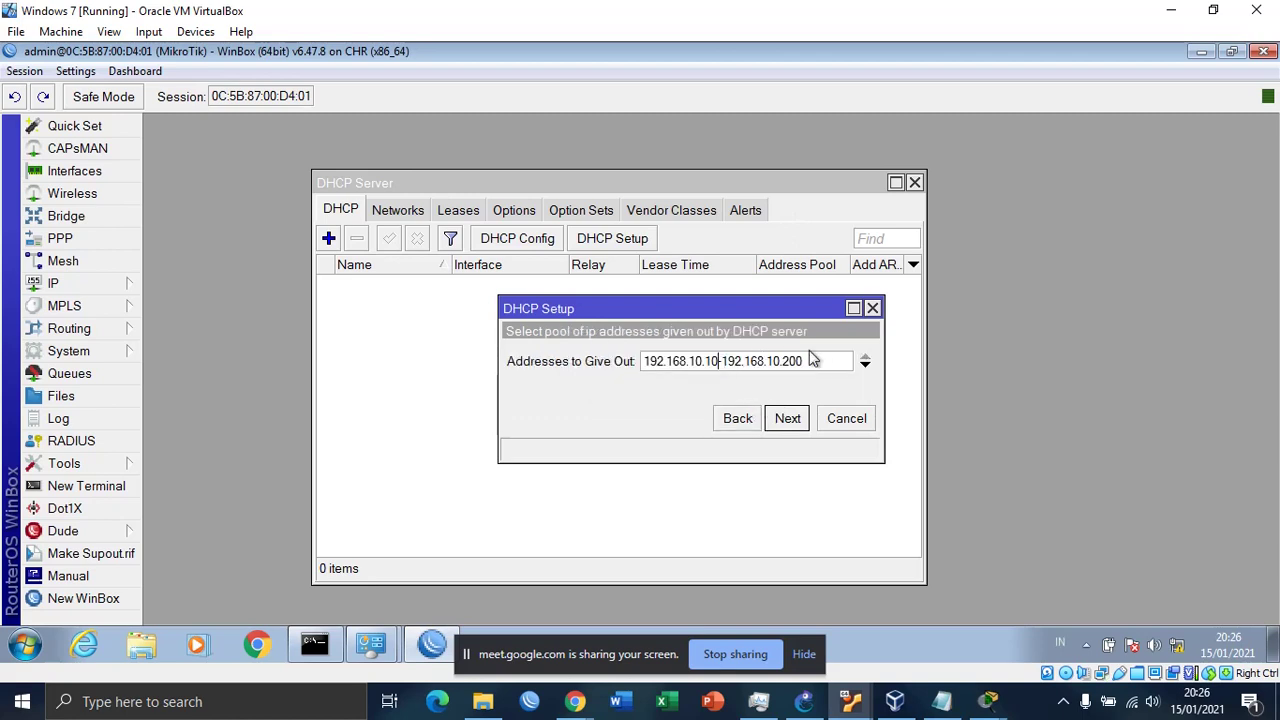
key(BackSpace)
key(BackSpace)
text(2)
click(815, 368)
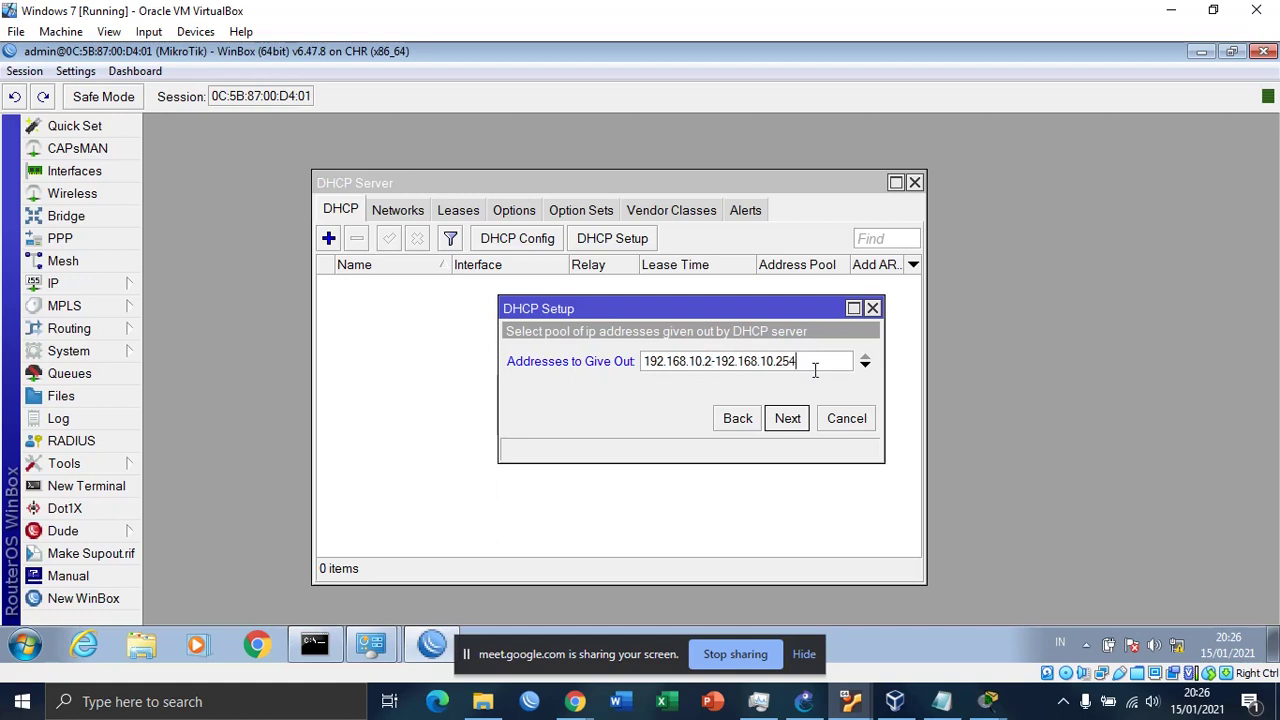
click(713, 361)
key(BackSpace)
text(10)
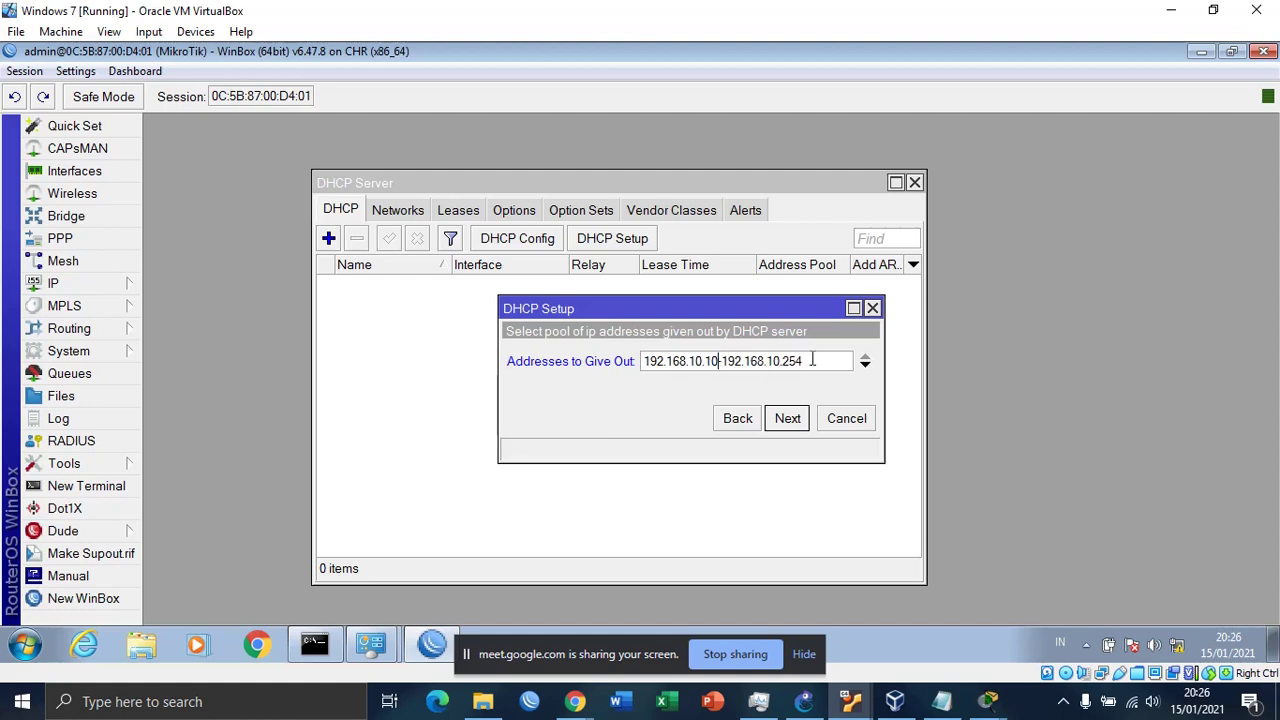
click(812, 360)
key(BackSpace)
key(BackSpace)
text(00)
click(800, 418)
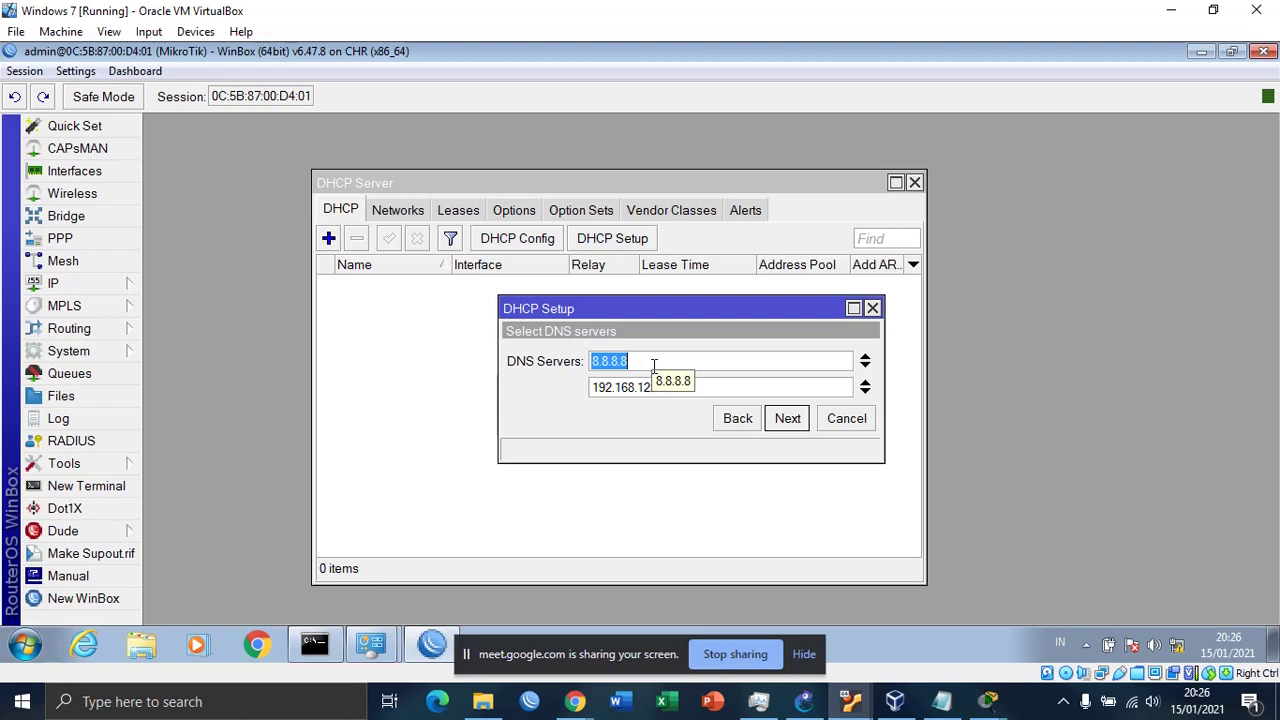
Check the router's IP > DNS settings, then close that window
click(91, 288)
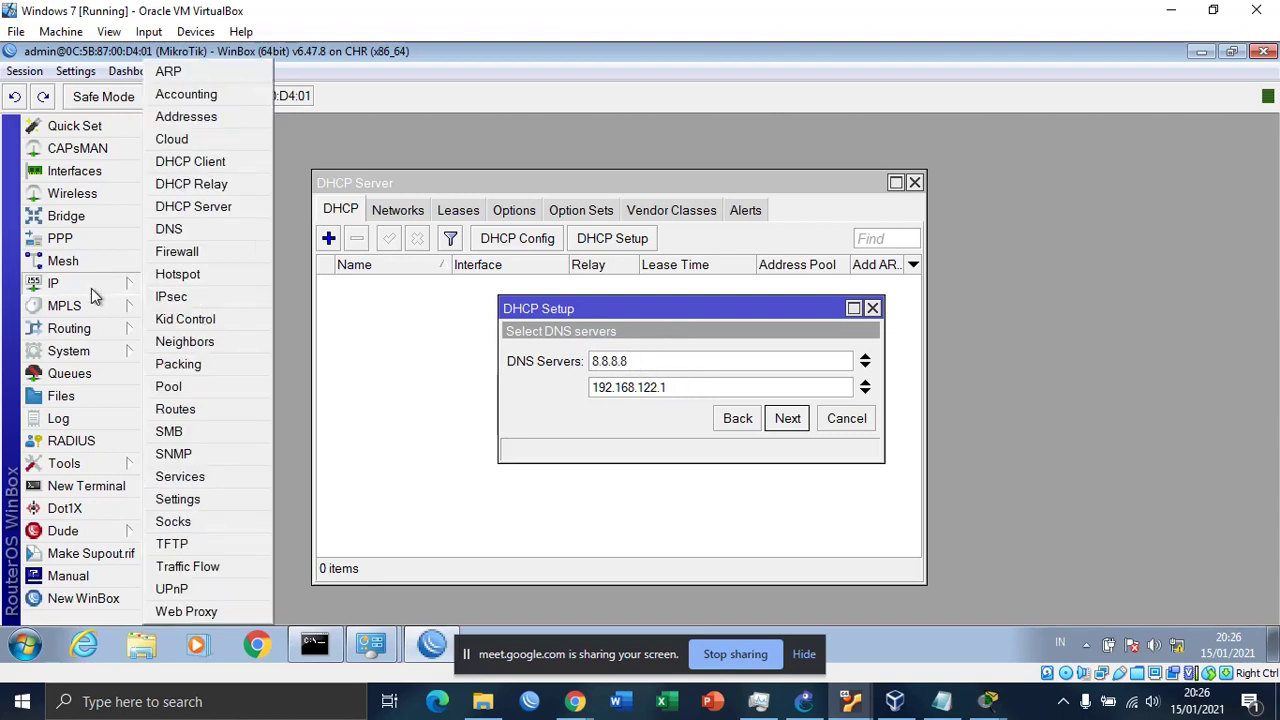
click(170, 230)
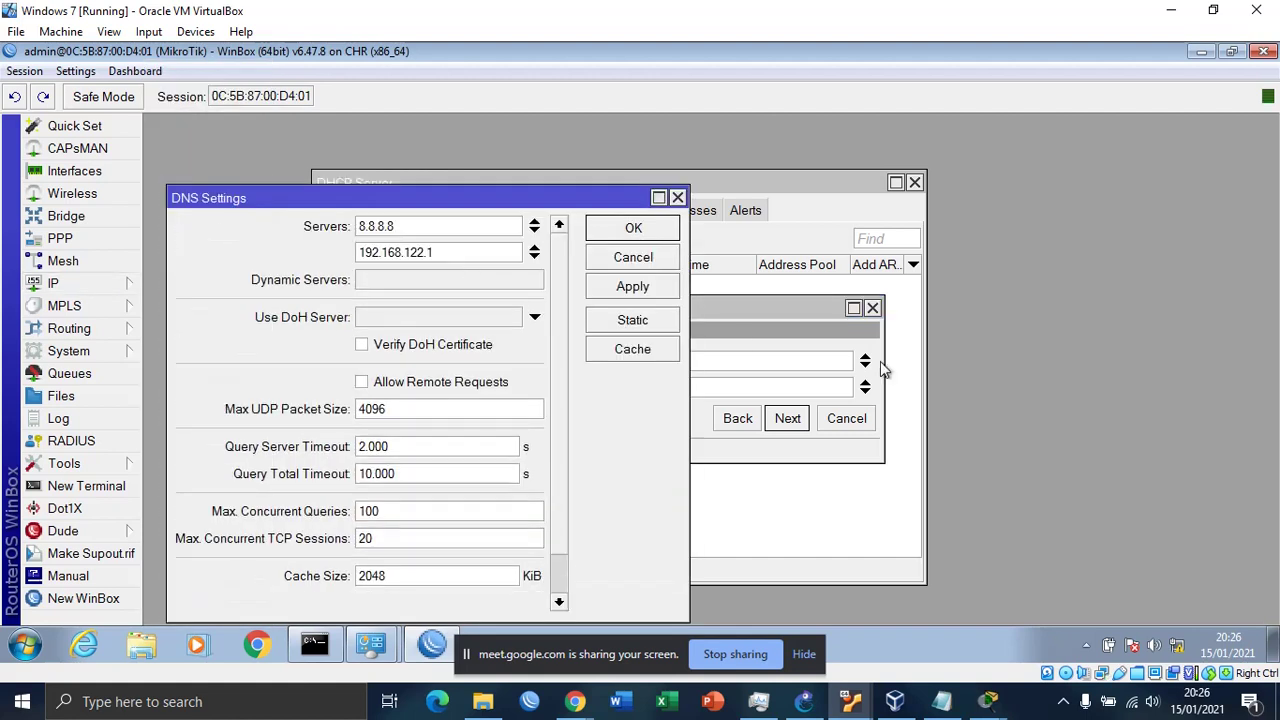
click(766, 362)
click(677, 197)
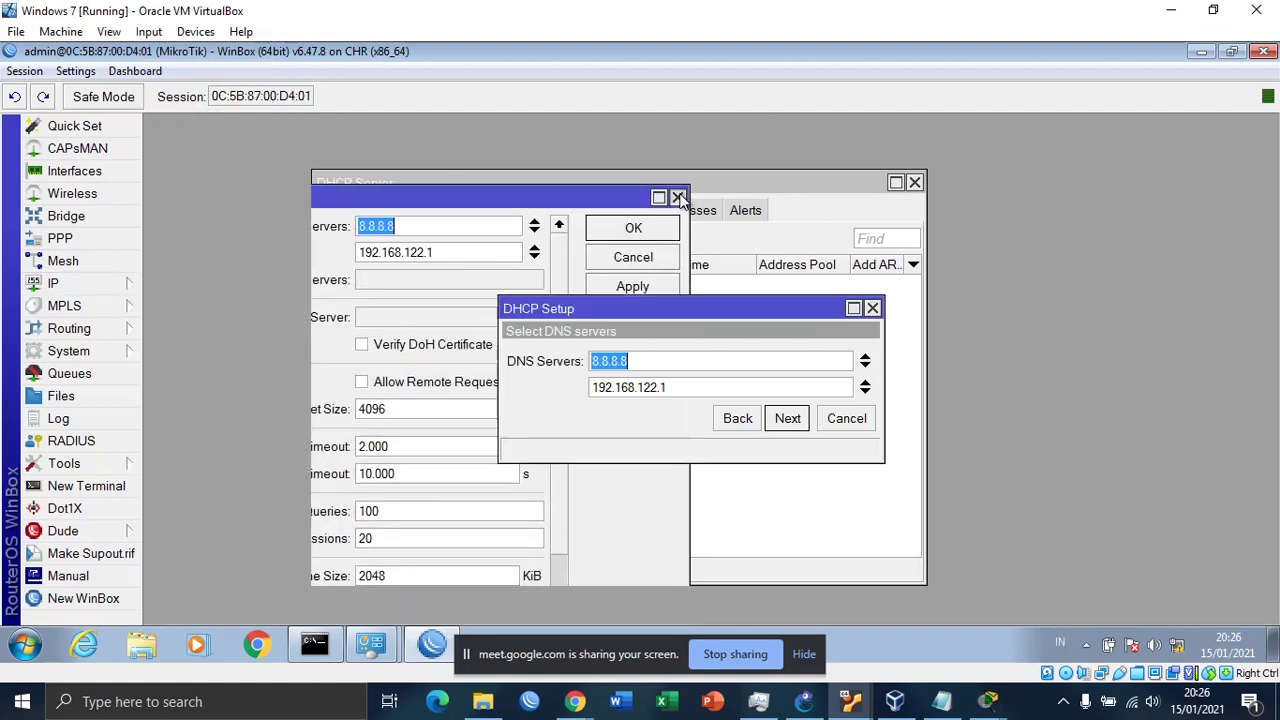
Accept DNS servers 8.8.8.8 and 192.168.122.1, keep the 00:10:00 lease, and select the new dhcp1
click(787, 418)
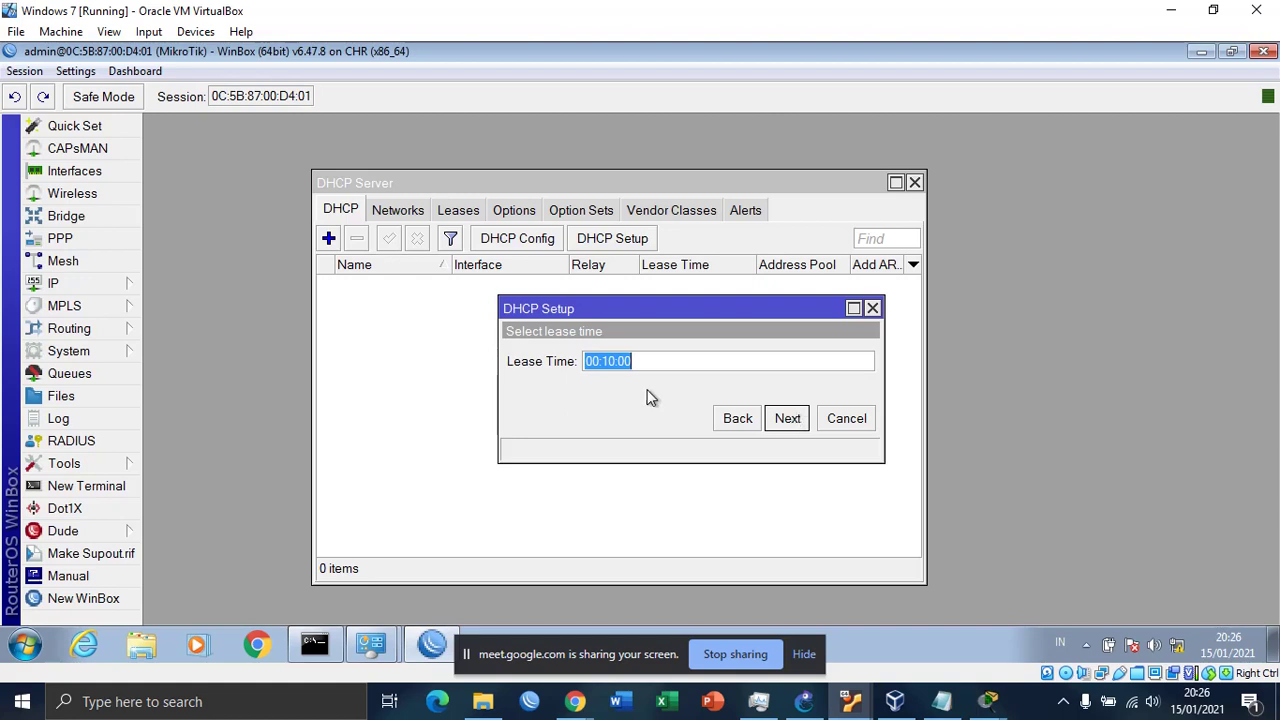
click(602, 361)
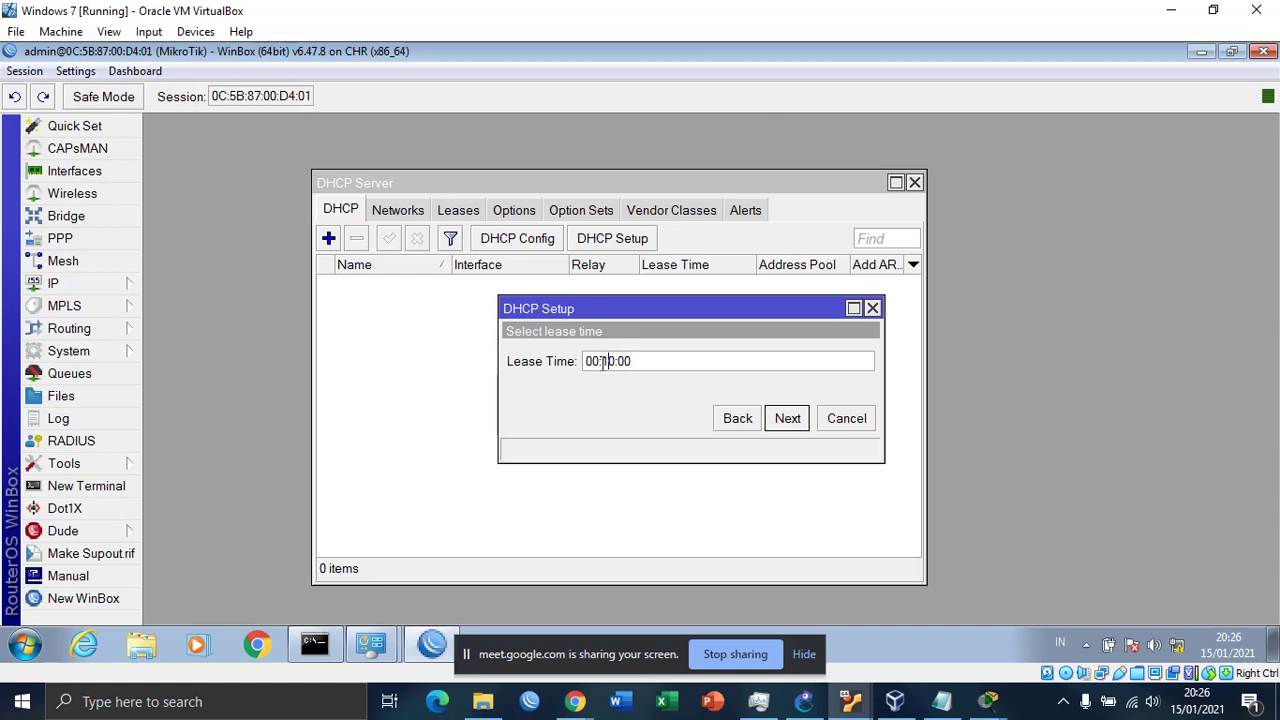
drag(602, 361, 613, 364)
click(786, 418)
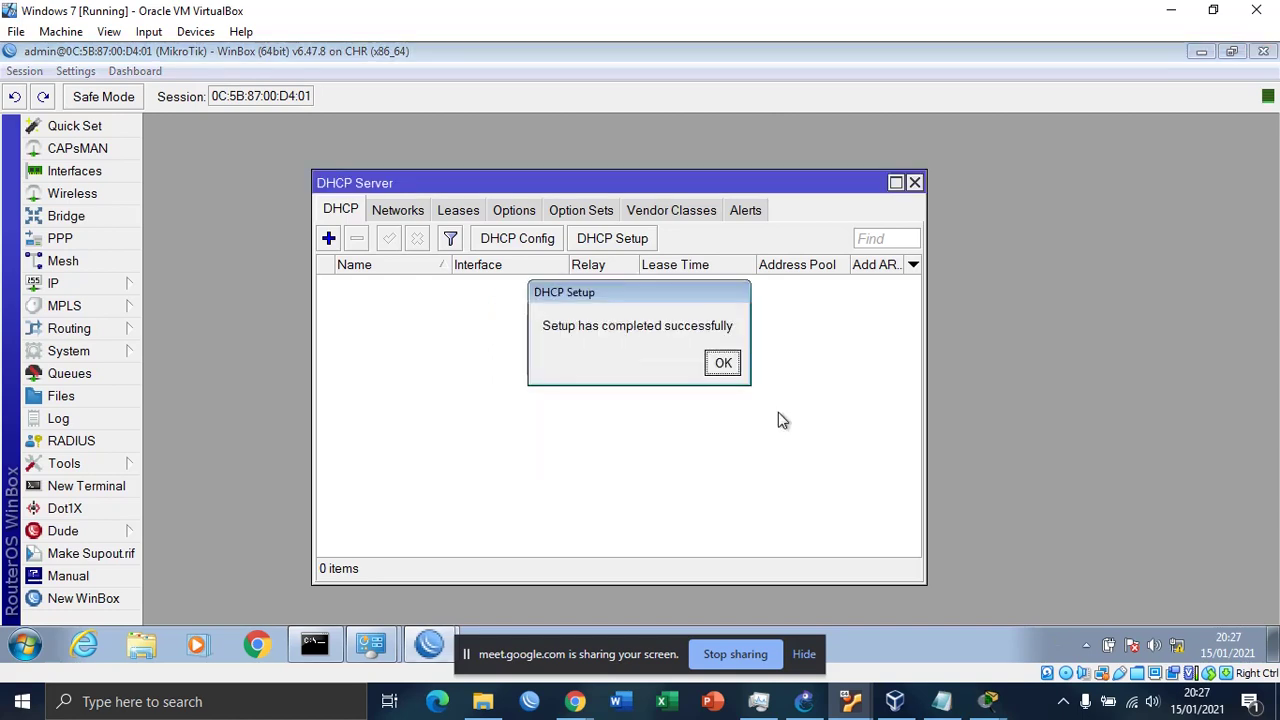
click(724, 364)
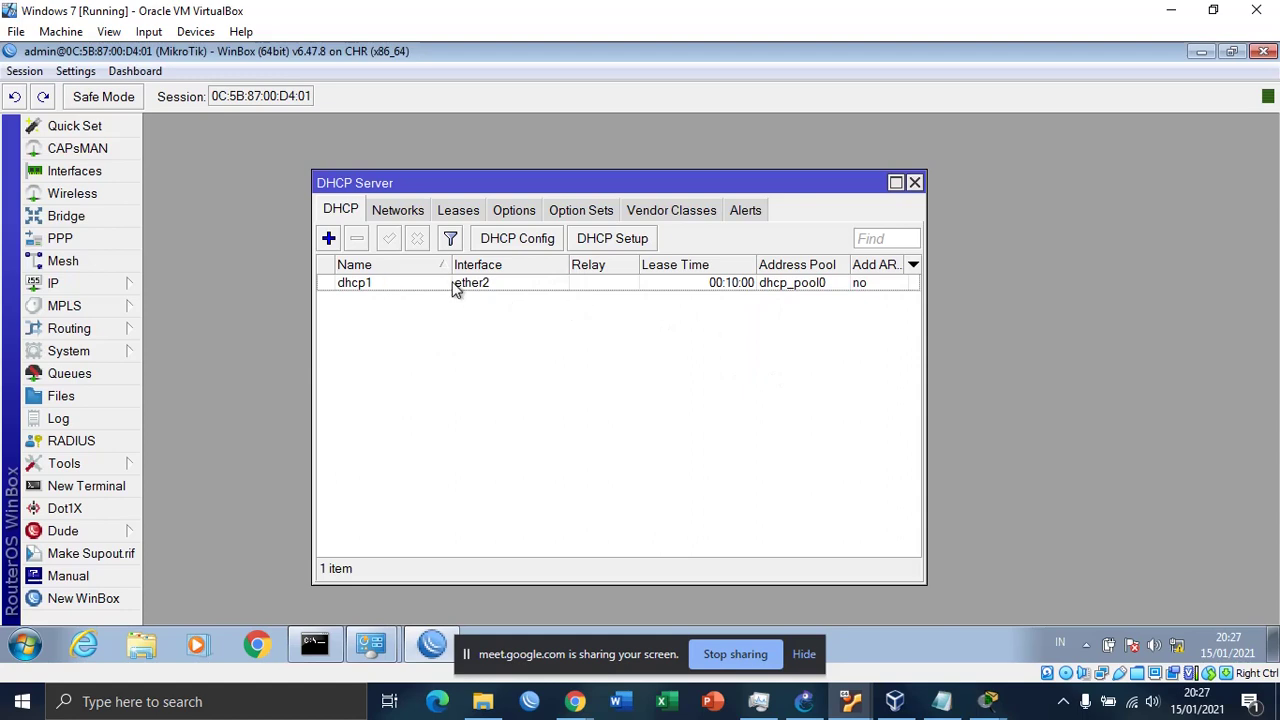
click(455, 285)
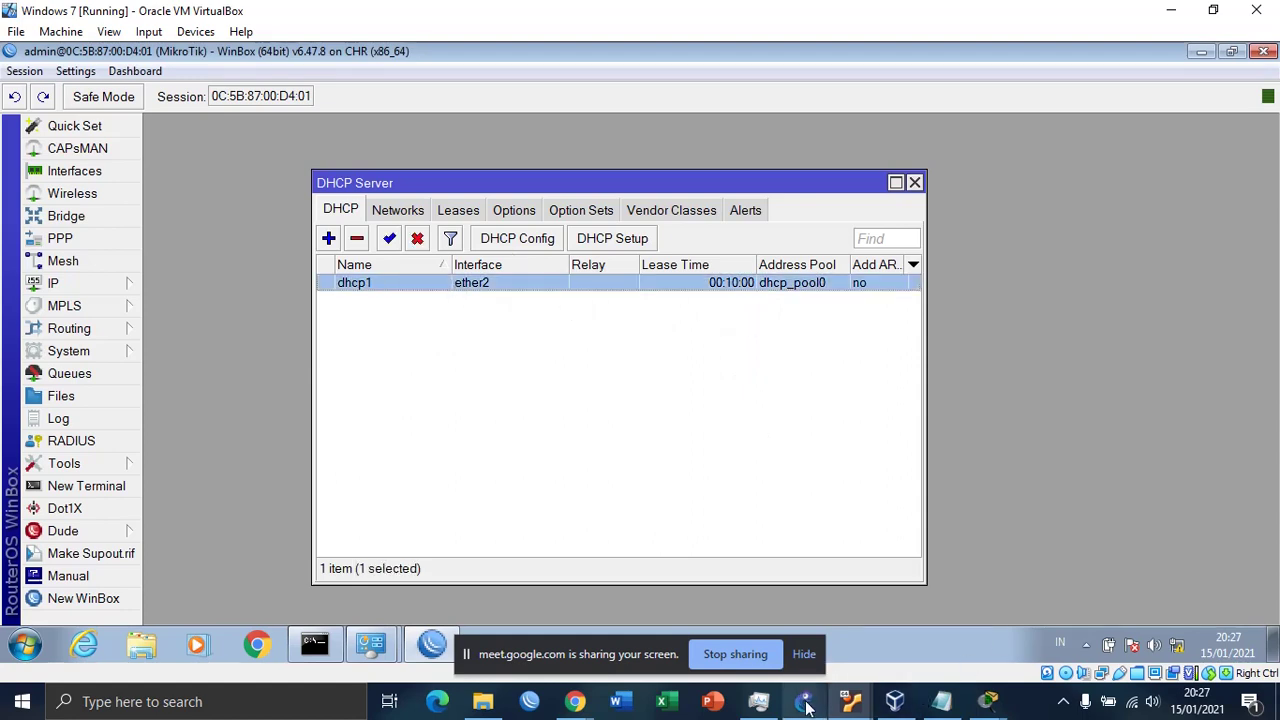
right_click(1176, 645)
Disable and re-enable Local Area Connection, then view details showing lease 192.168.10.200, gateway 192.168.10.1
click(1151, 626)
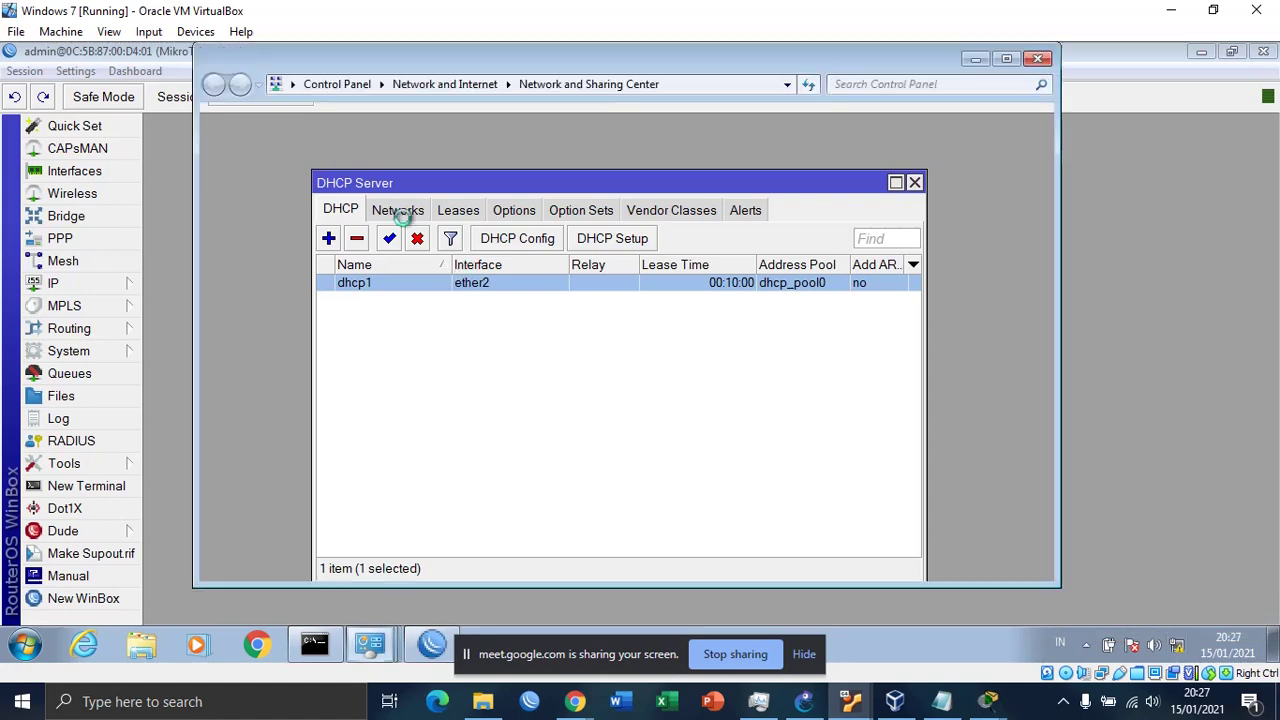
click(318, 160)
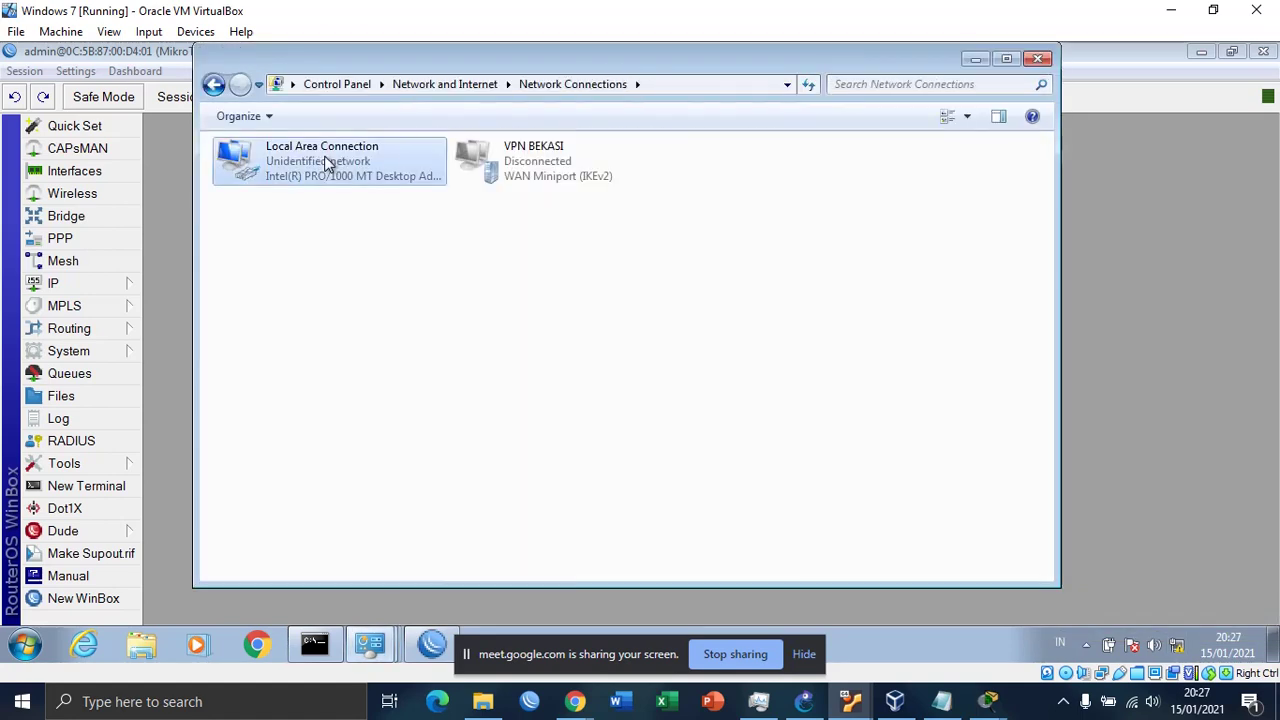
click(327, 165)
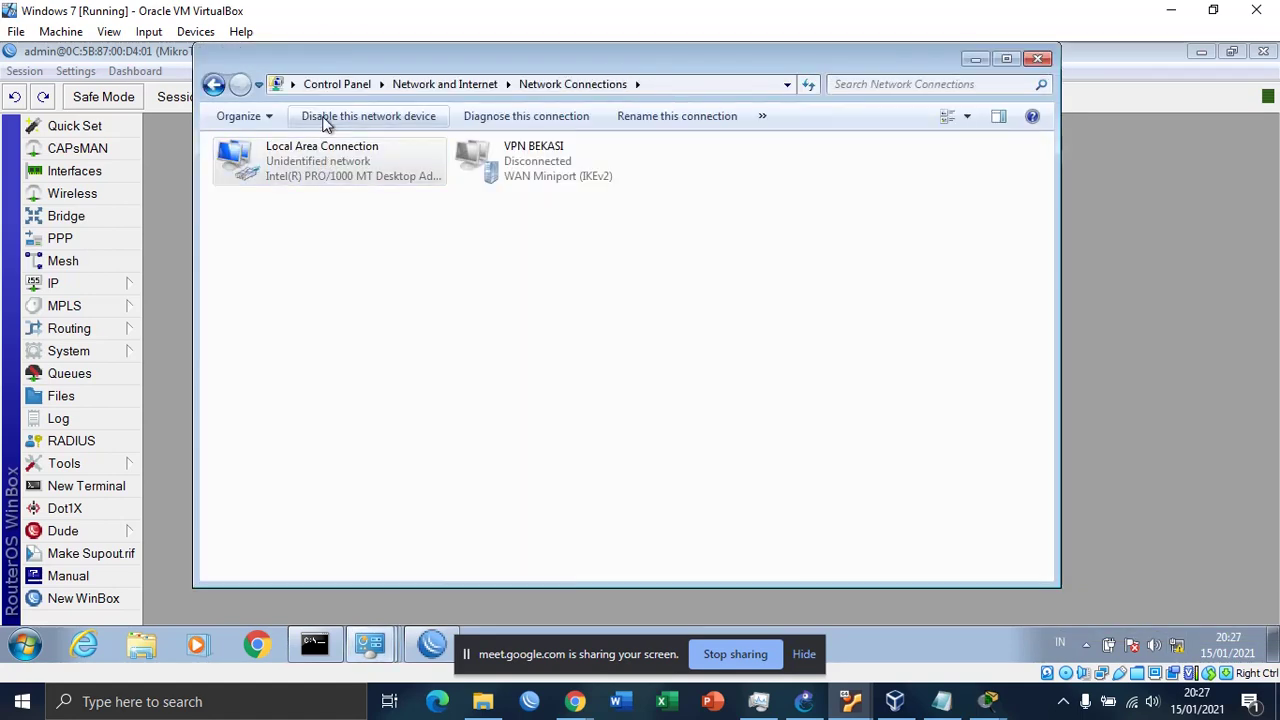
click(325, 117)
click(325, 117)
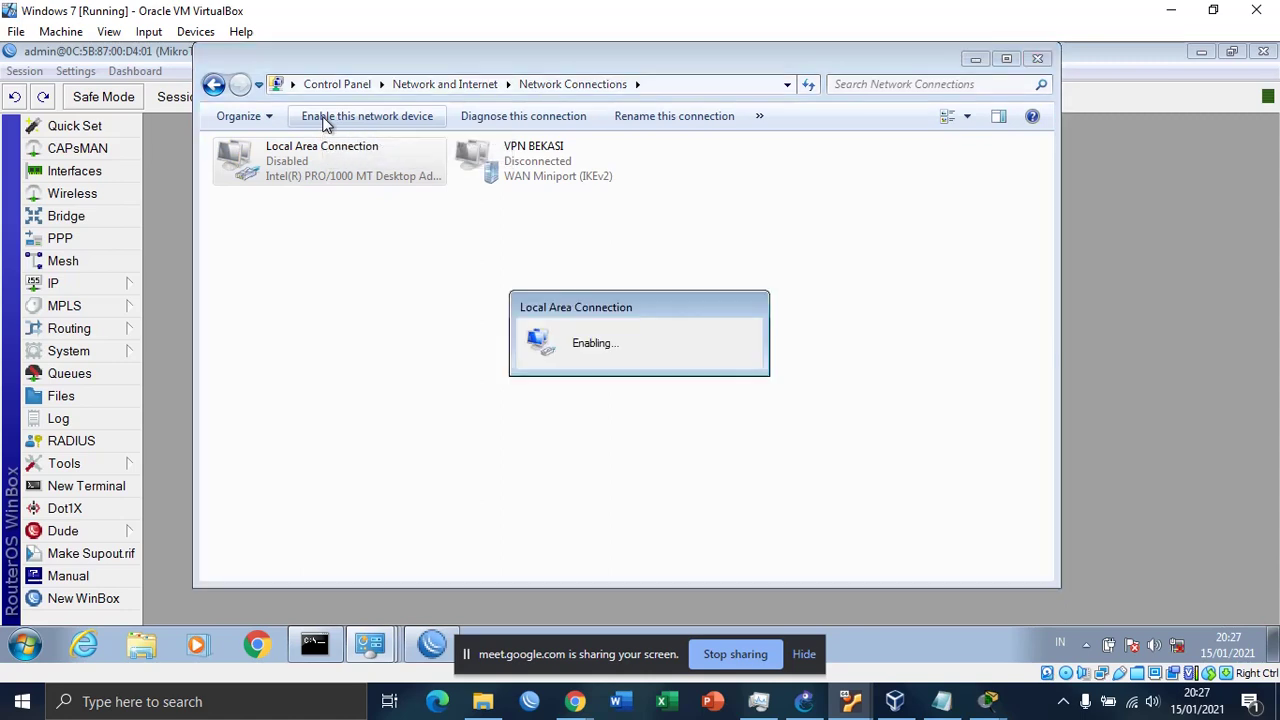
double_click(366, 172)
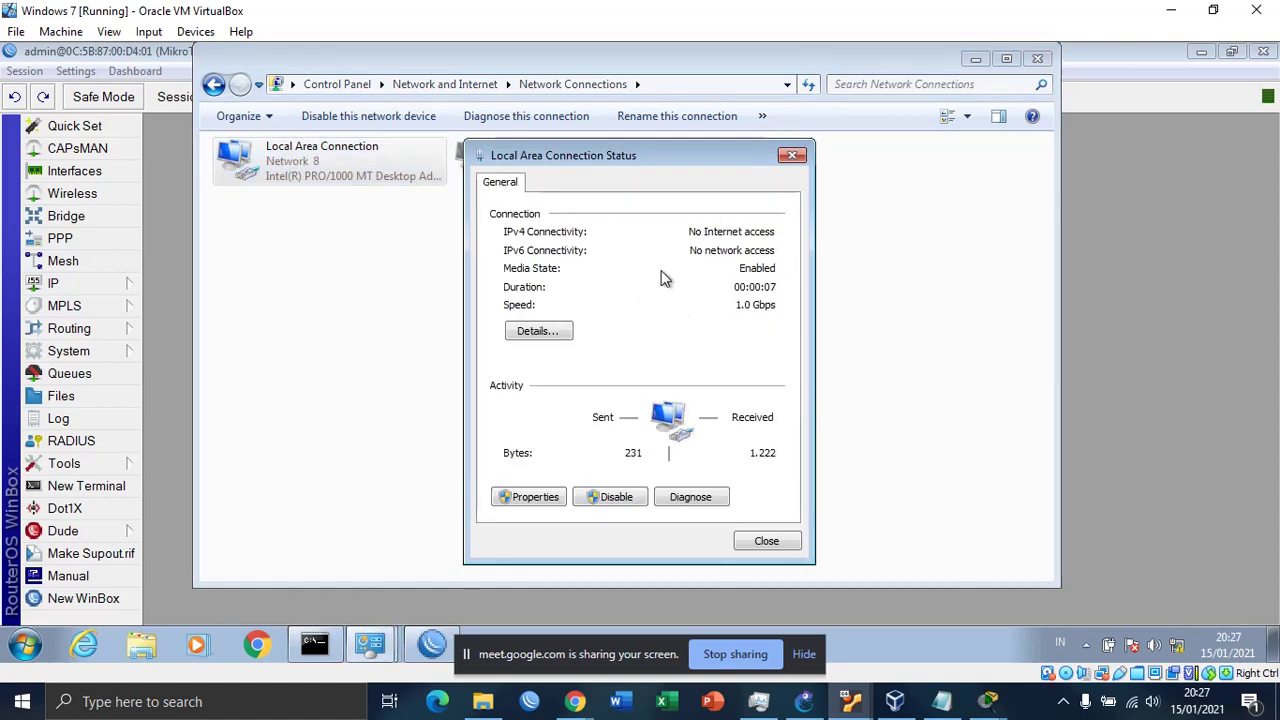
click(541, 334)
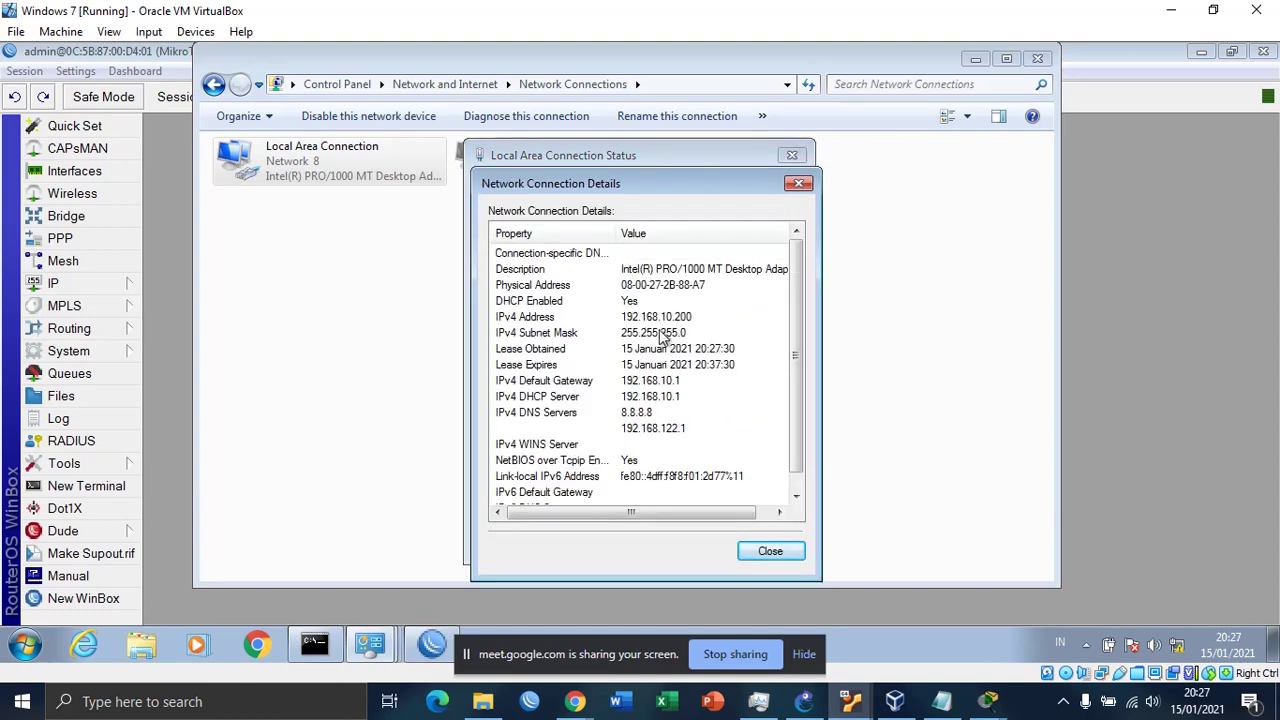
click(652, 320)
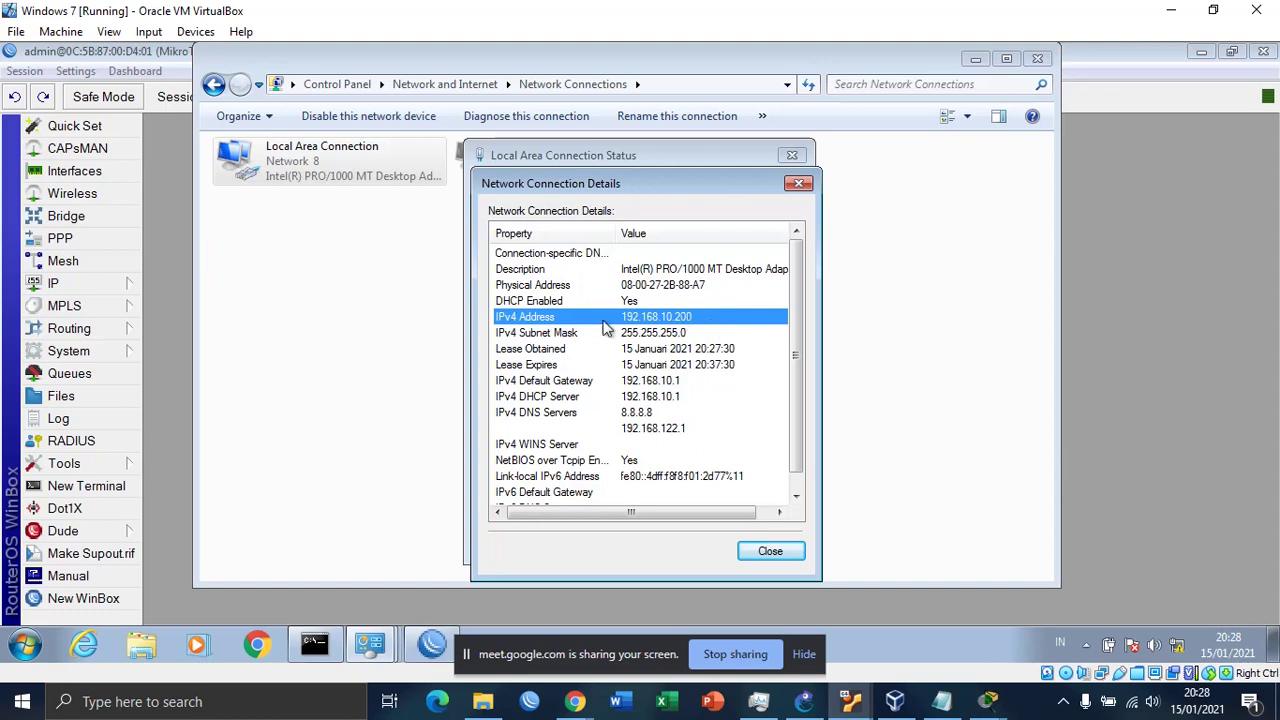
click(508, 350)
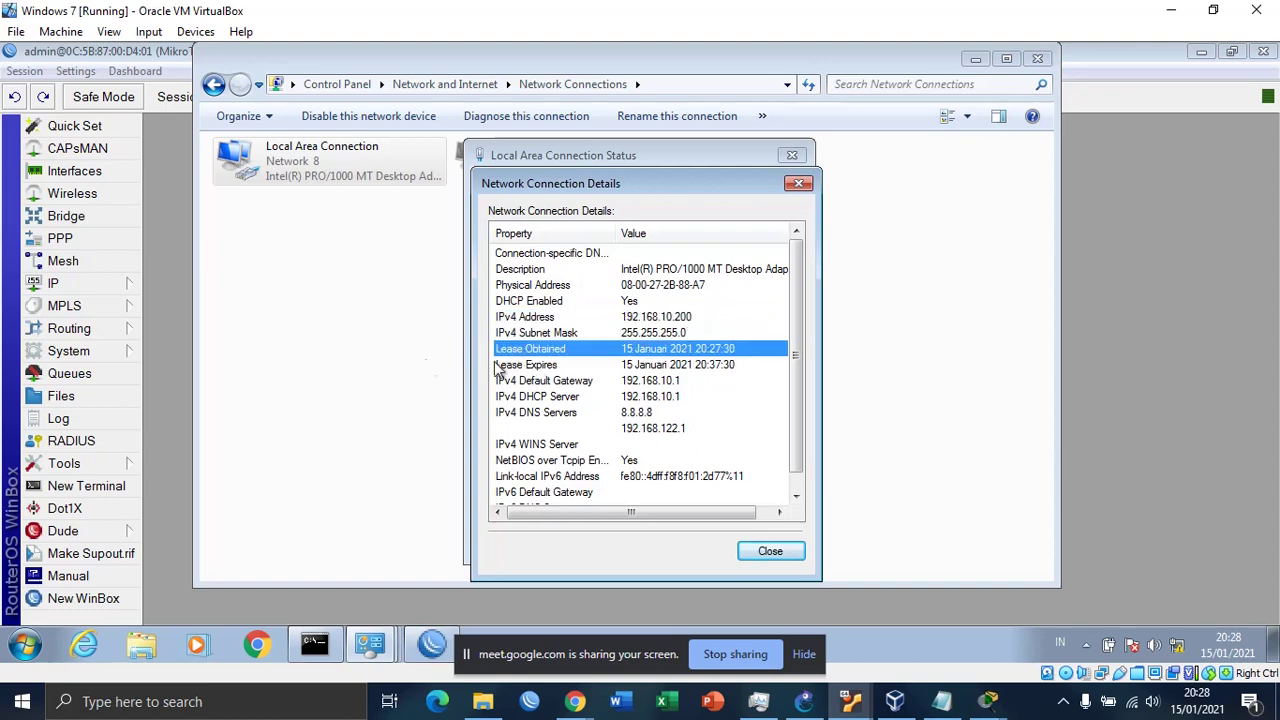
click(670, 366)
click(700, 350)
click(700, 368)
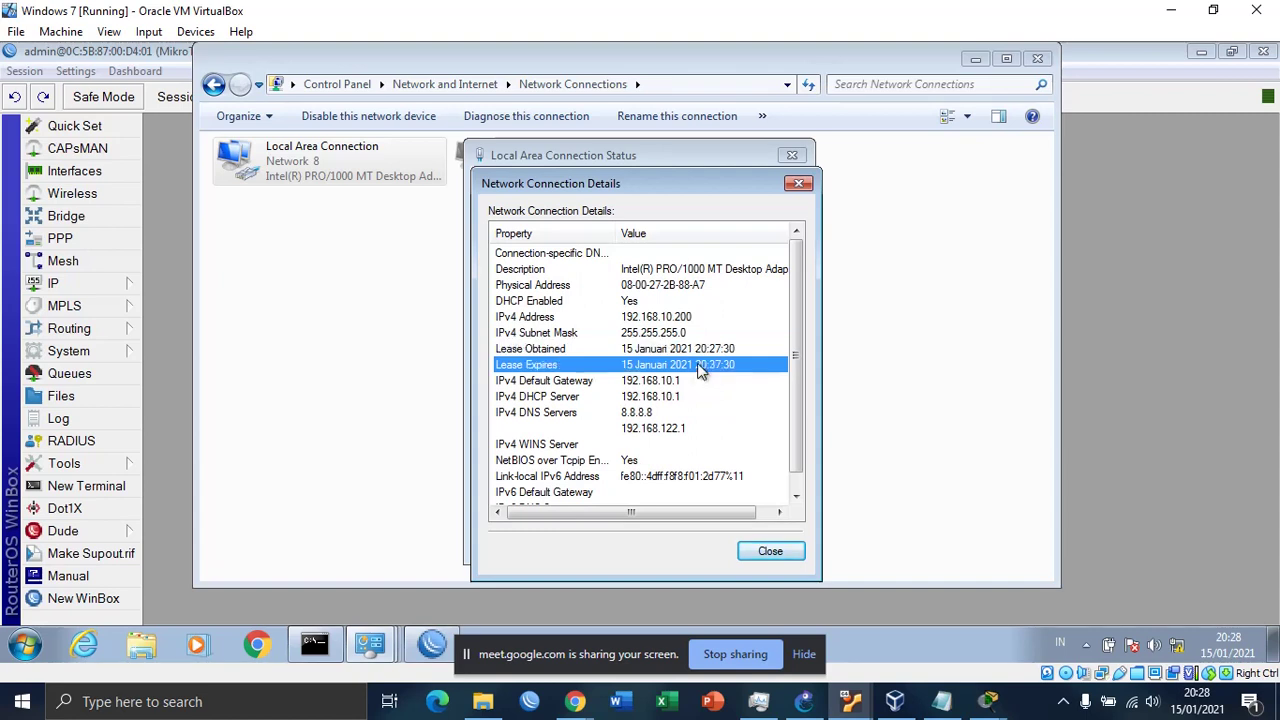
click(718, 351)
click(720, 366)
click(722, 351)
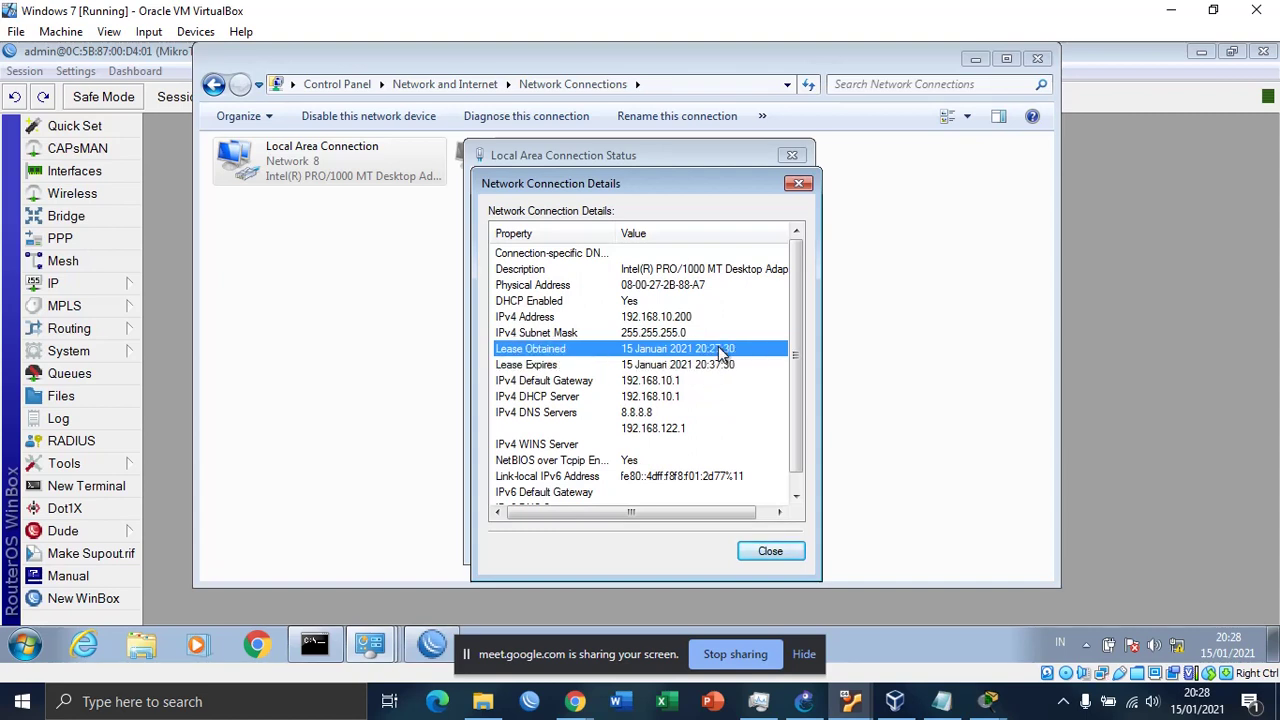
click(724, 367)
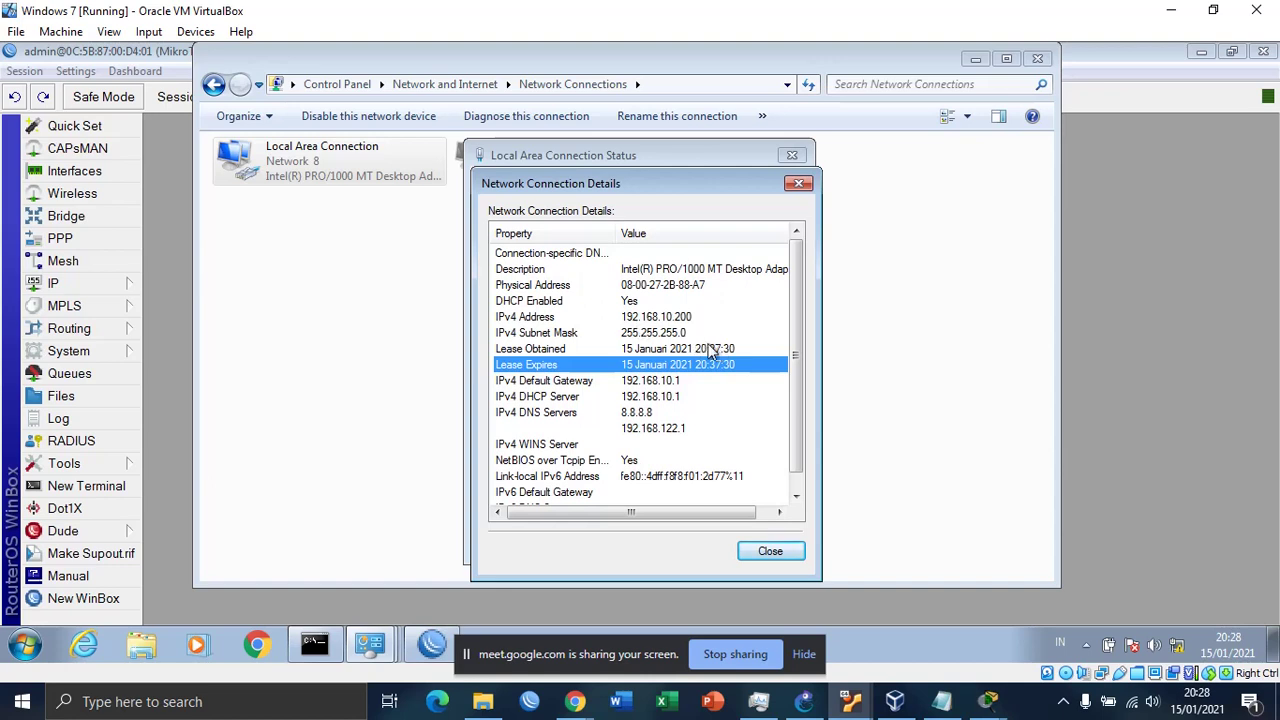
click(708, 349)
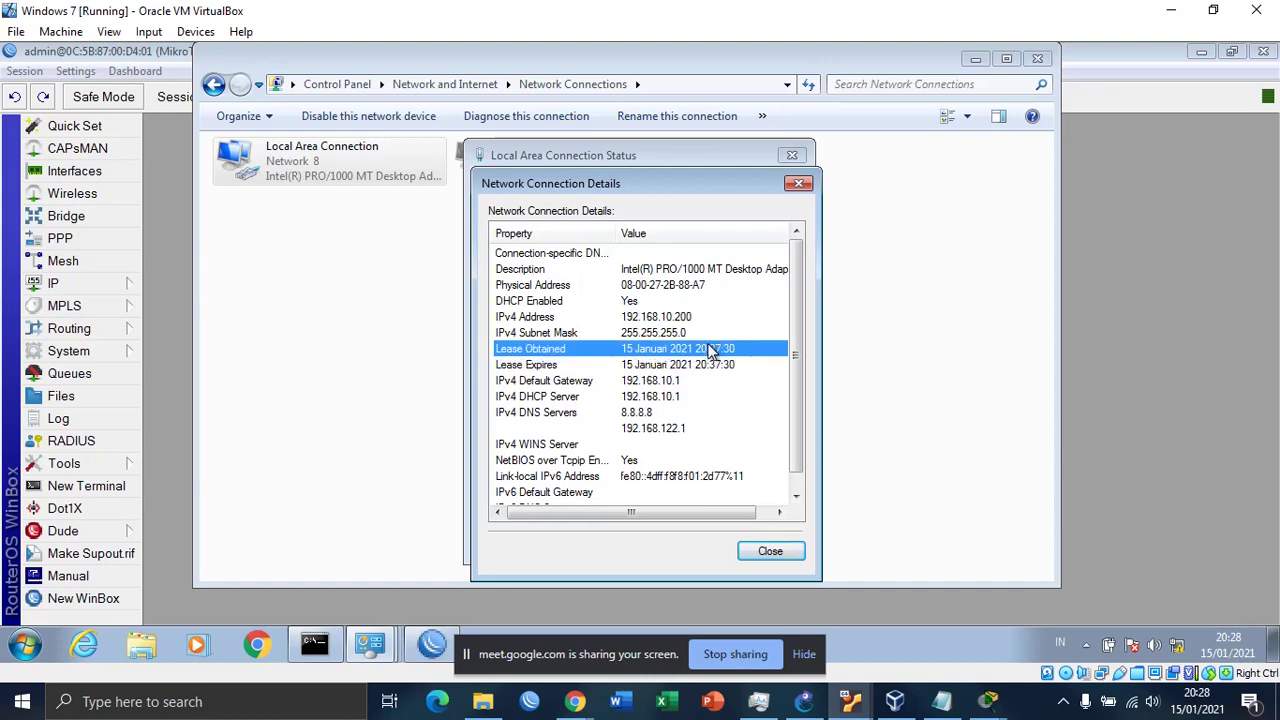
click(719, 366)
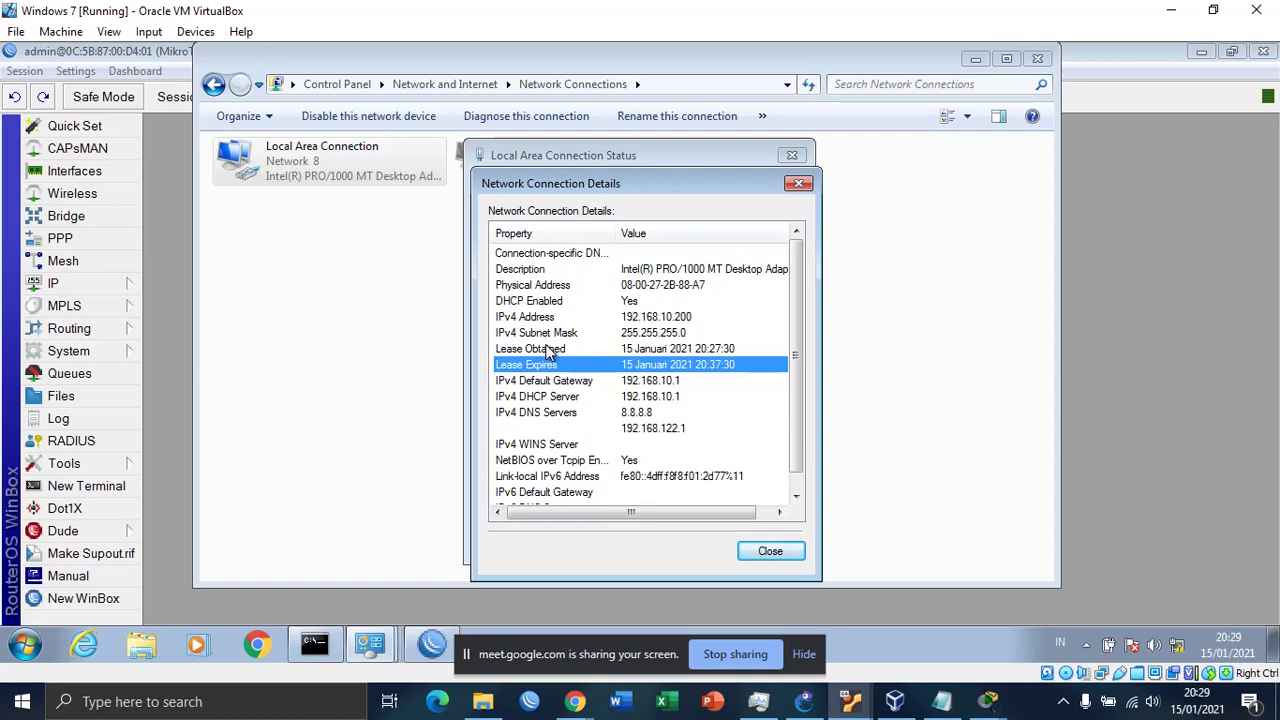
Bring the Notepad window with the DHCP server/client notes in front of the connection details
click(941, 701)
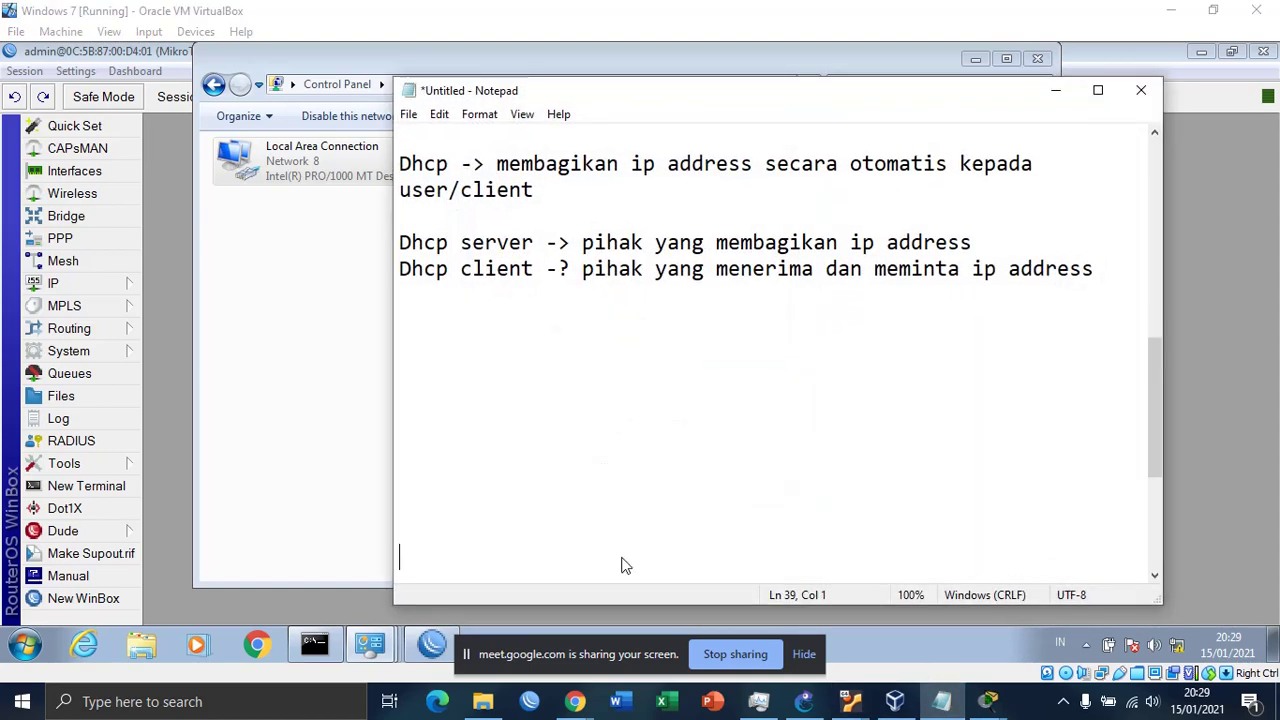
Add 'IP total ada 100 ip' and a note that, with only 5 users, the DHCP IP stays past the lease time
click(462, 368)
key(Up)
text(I)
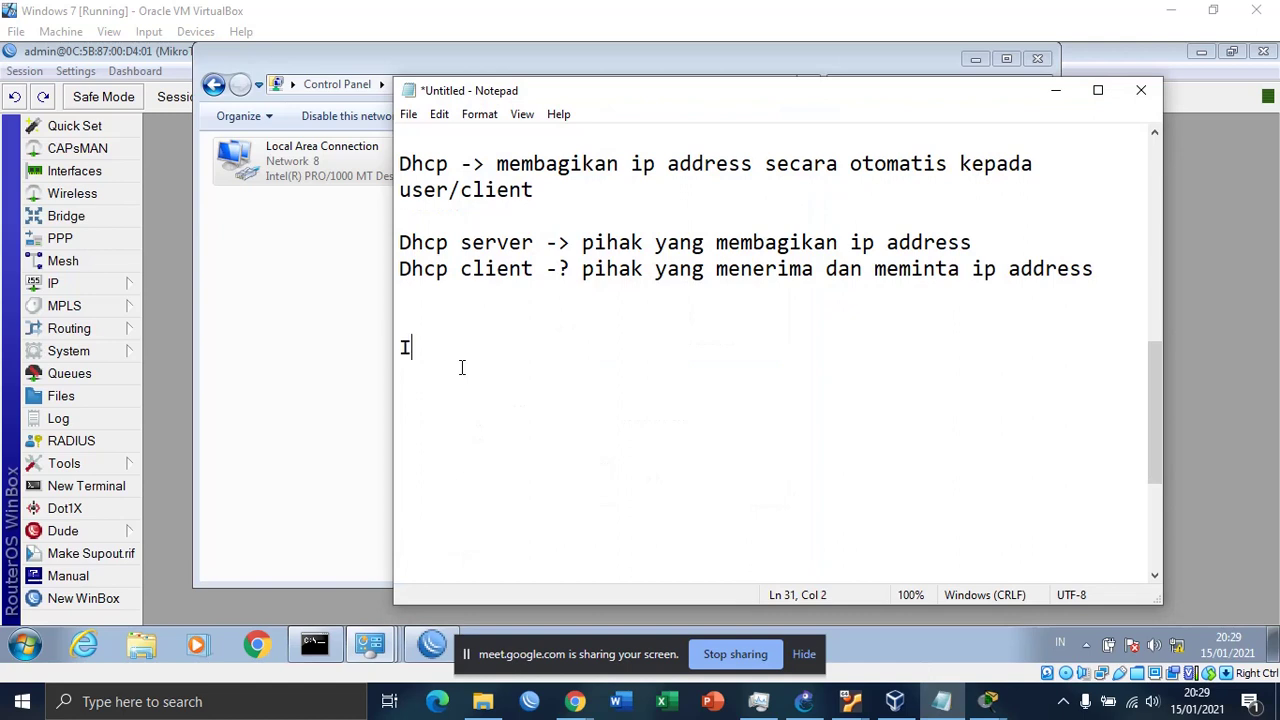
text(P total )
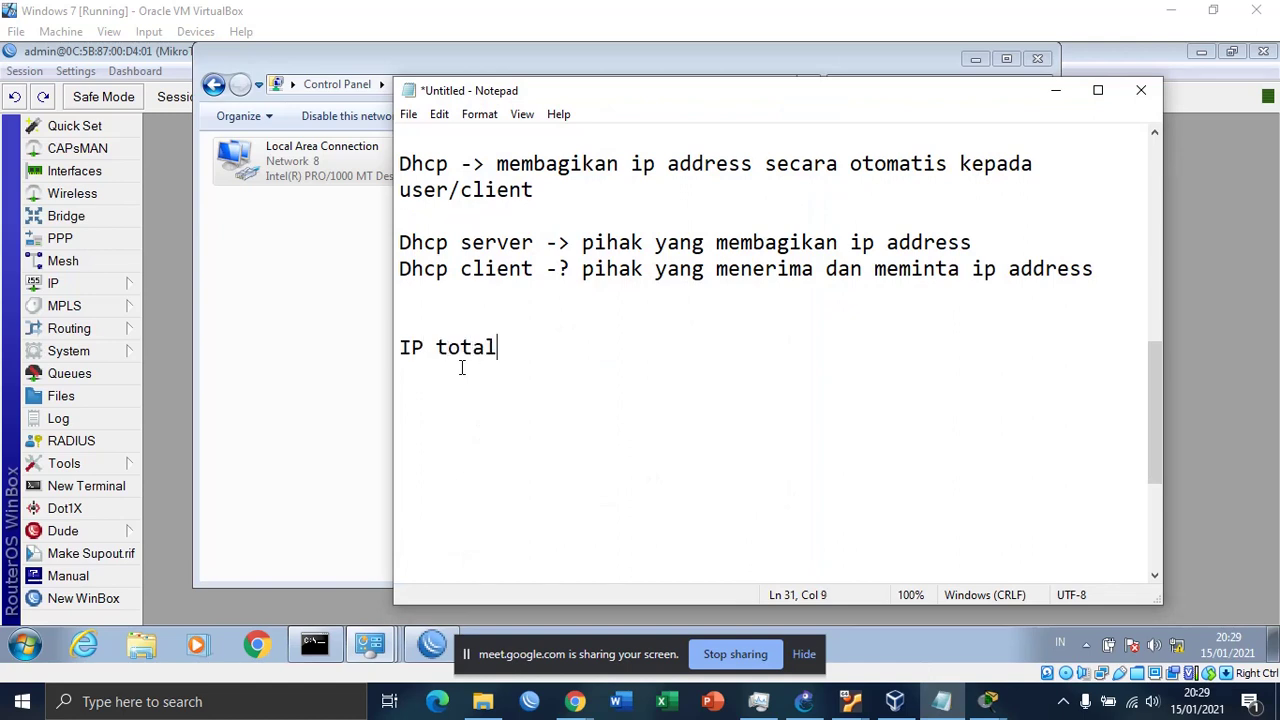
text(ada 100 ip)
key(Return)
key(Return)
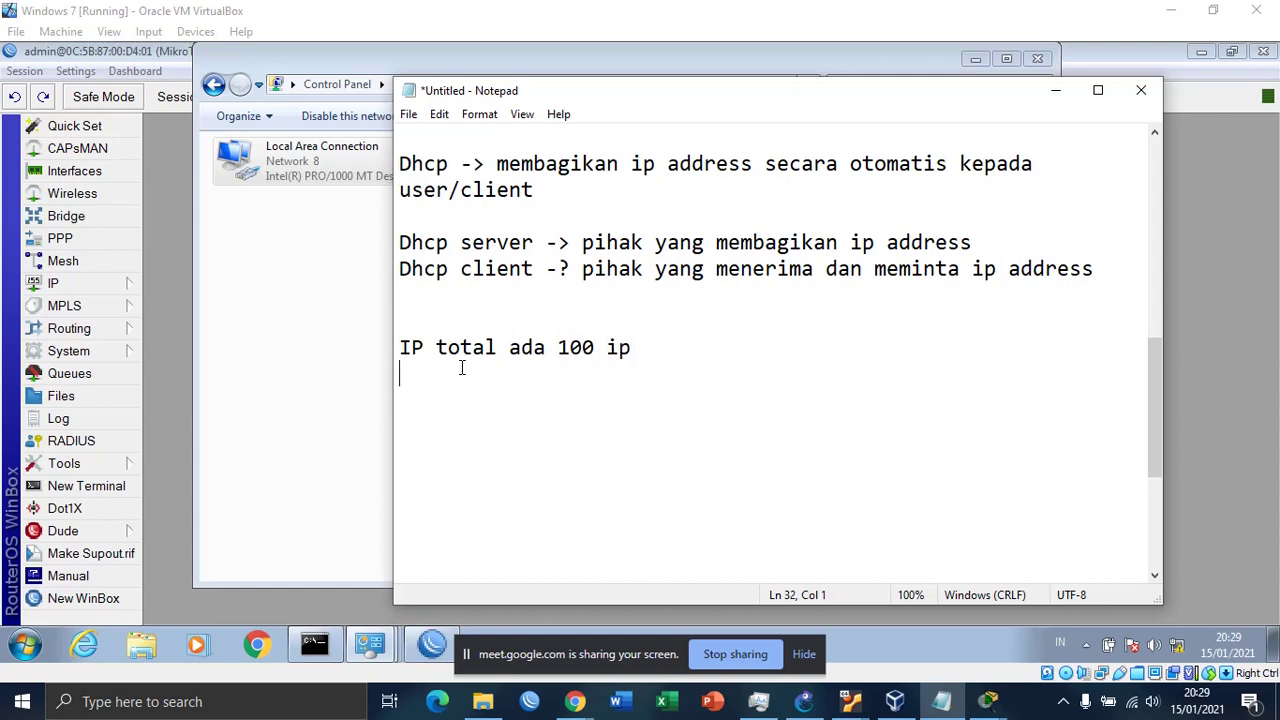
text(yang men)
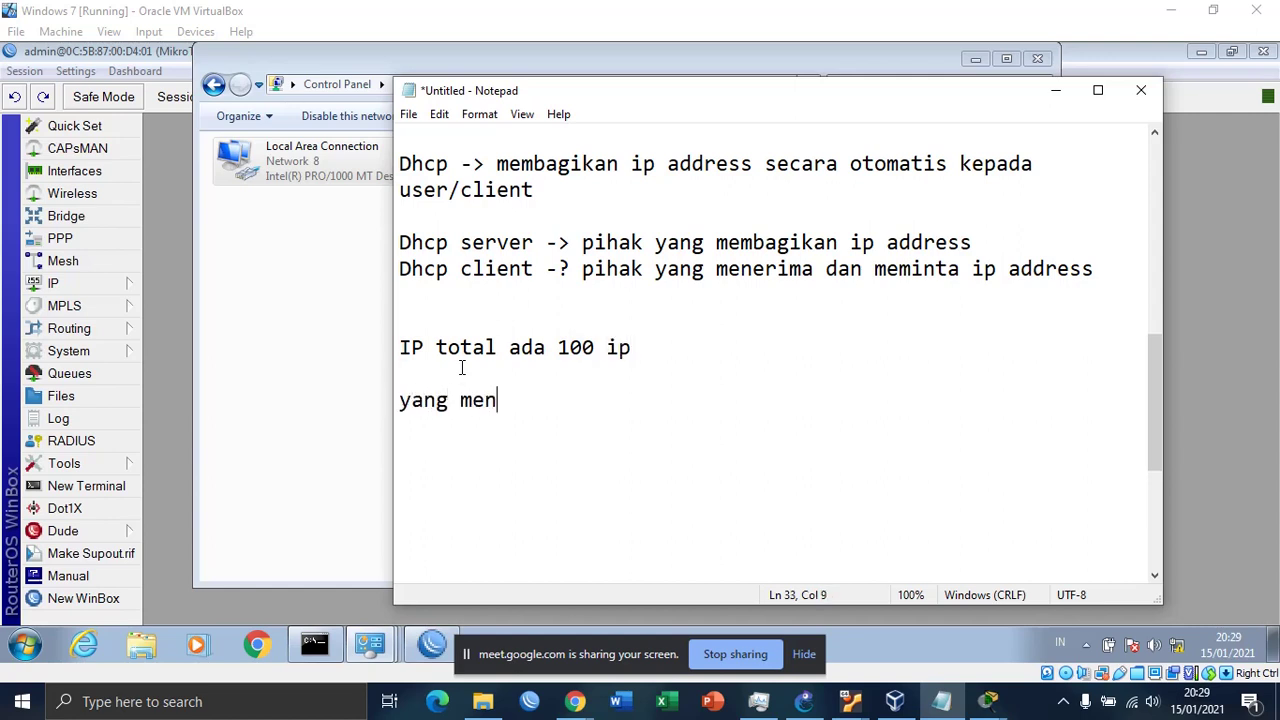
text(ggunakan ip cuma 5)
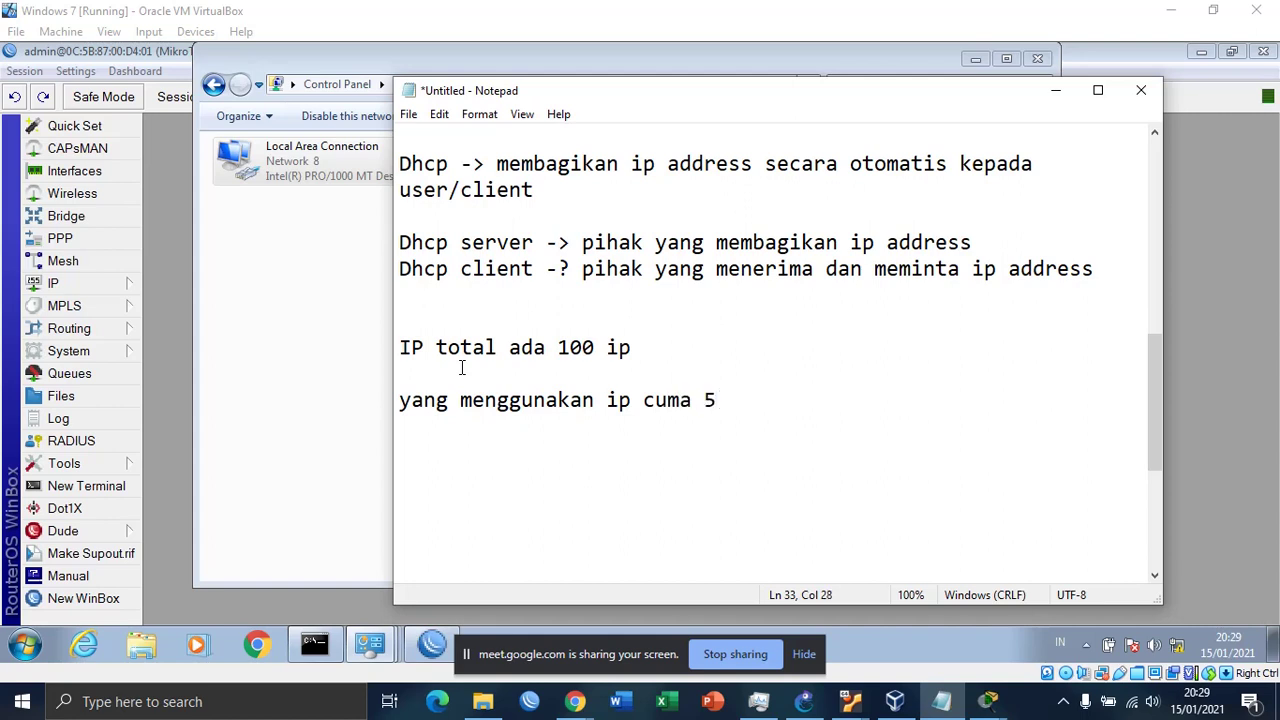
text( -> ip dhc)
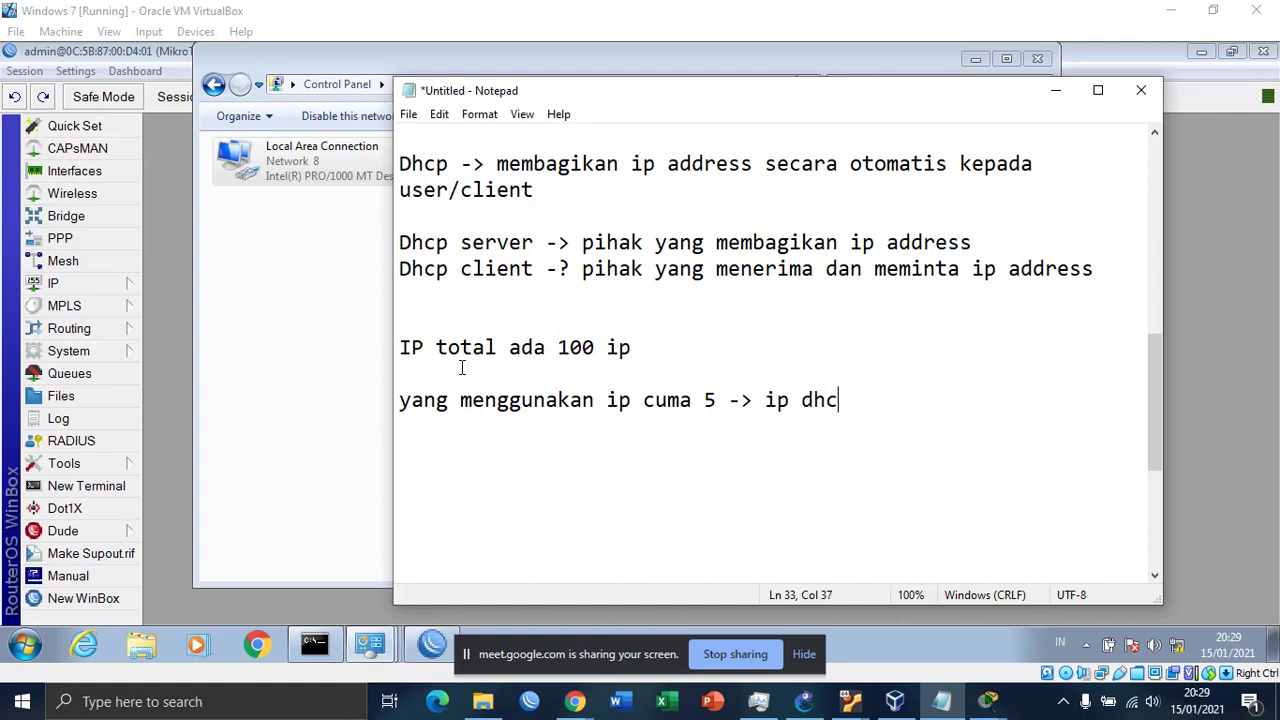
text(p tersebut ti)
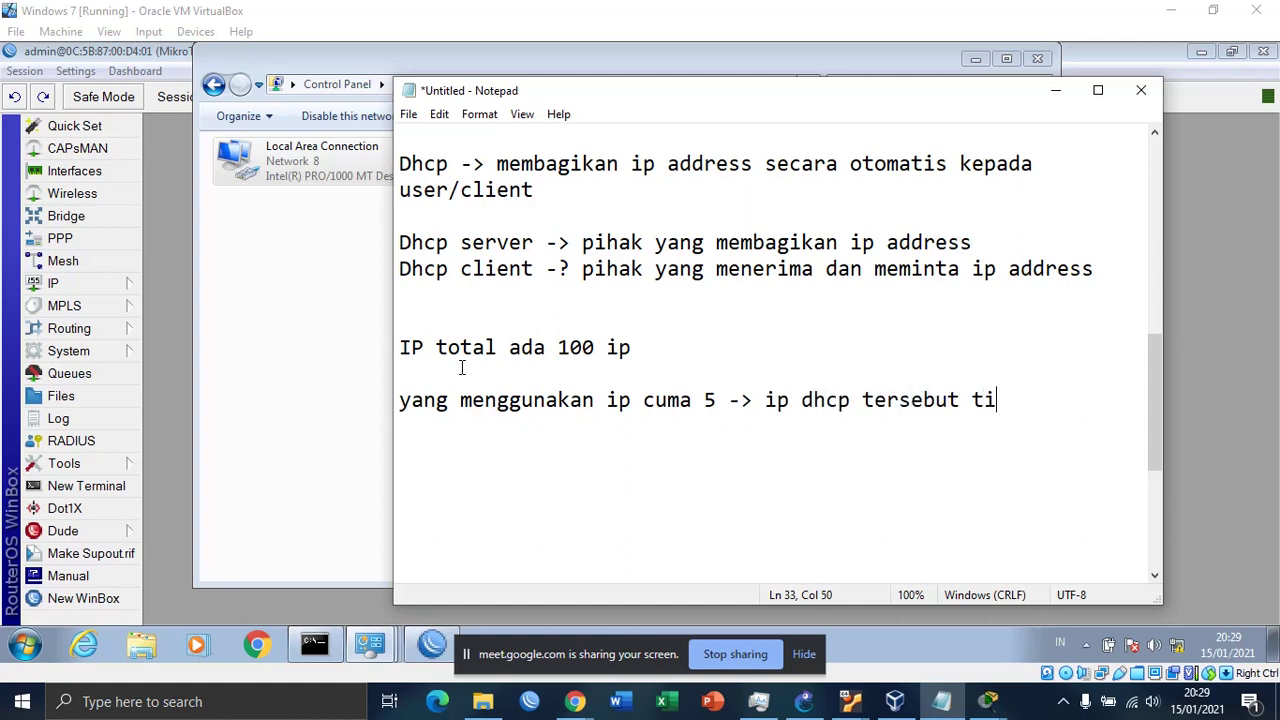
text(dak akan be)
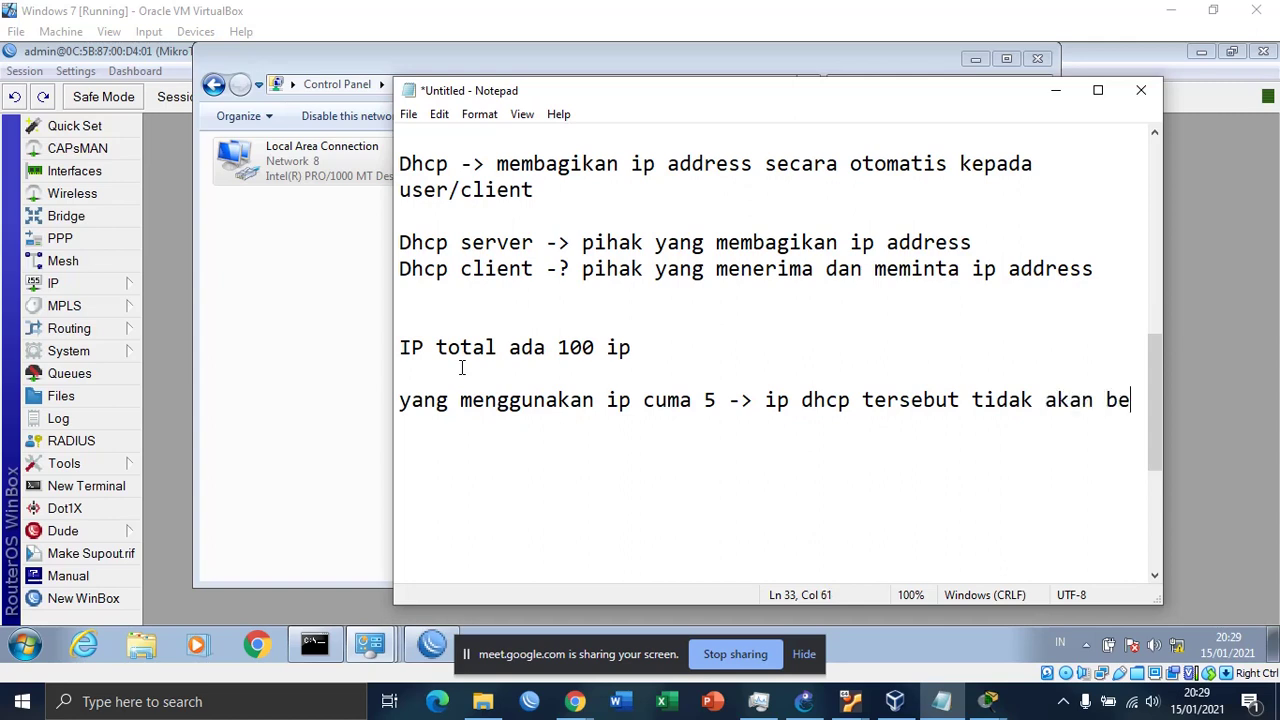
text(rubah walau)
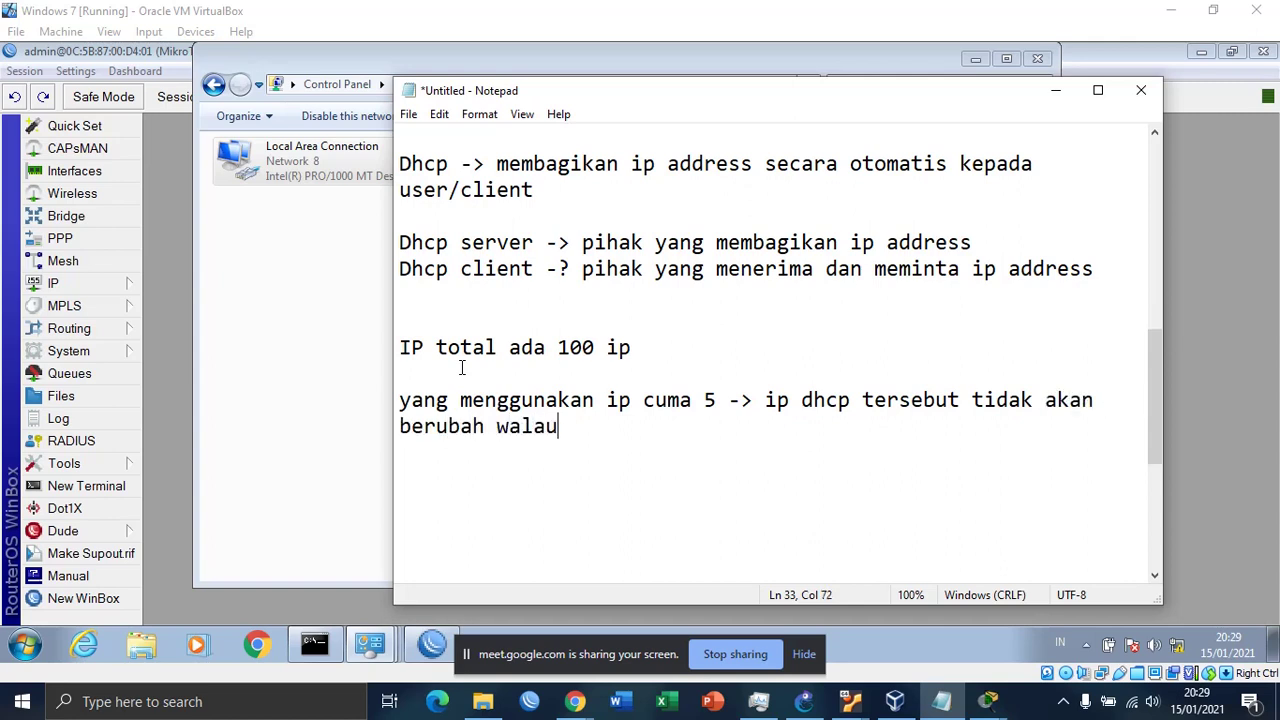
text(pun sudah )
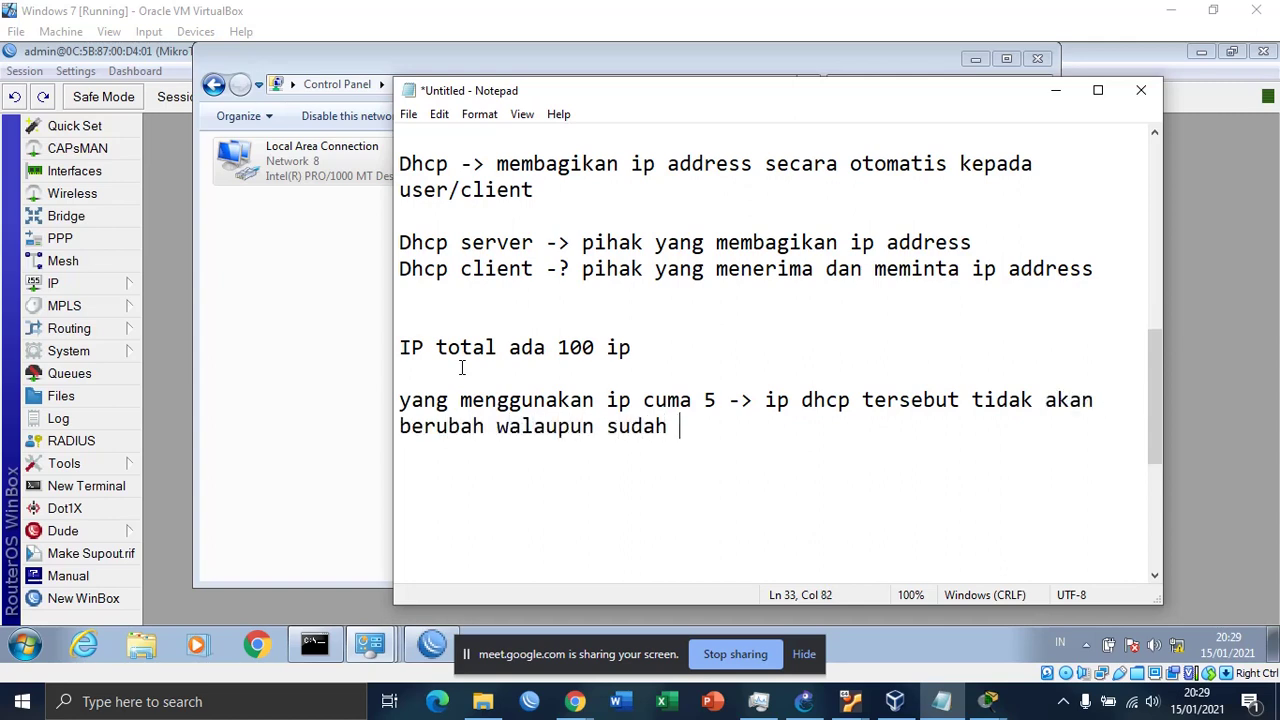
text(lewat bata)
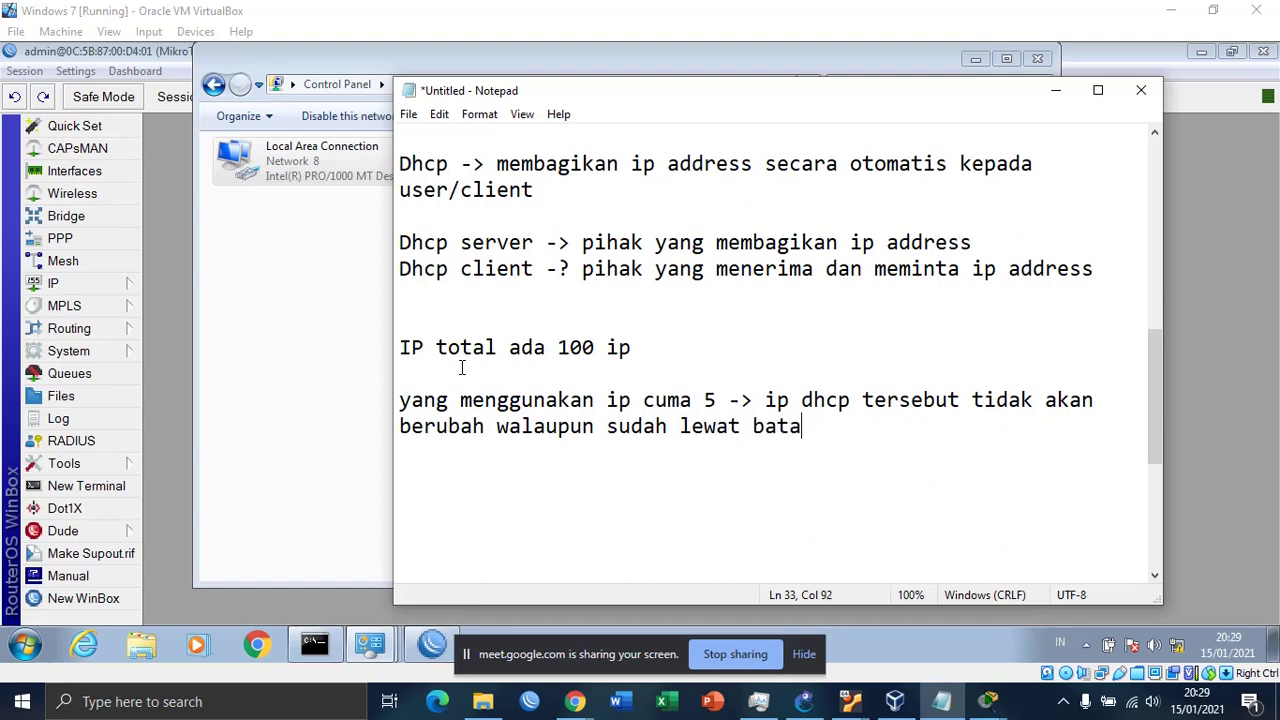
text(s peminjaman)
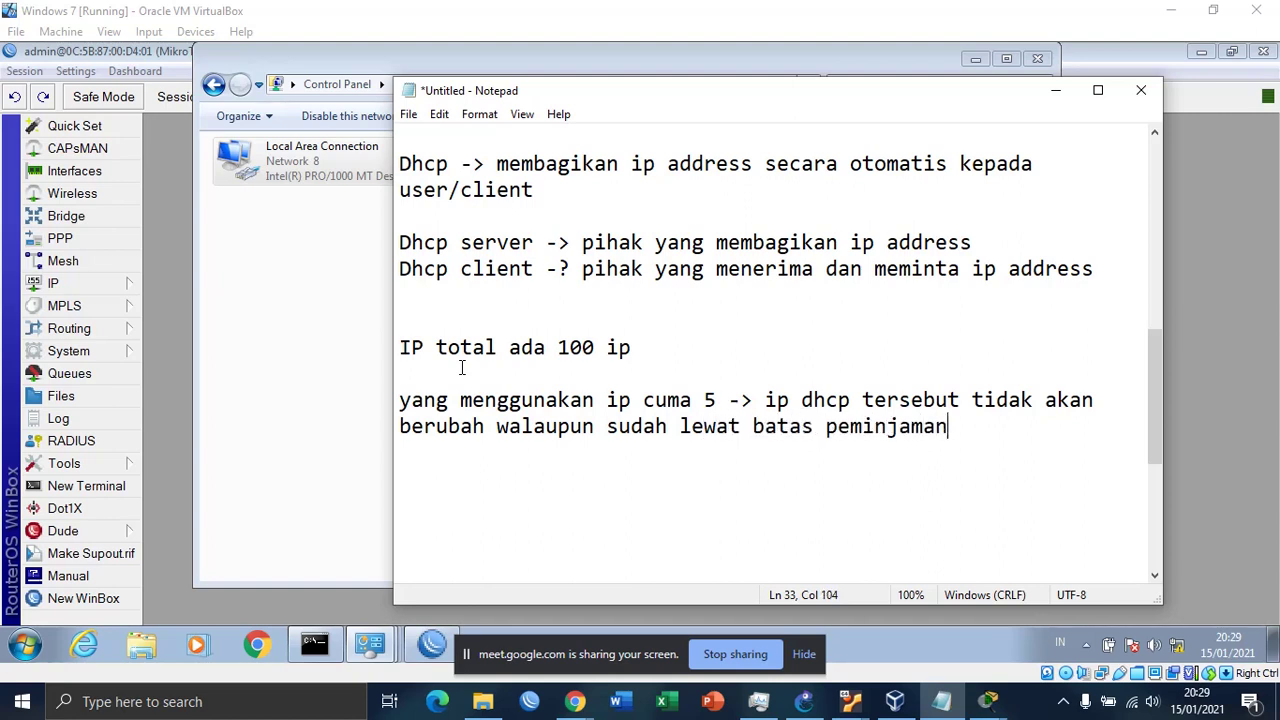
text( ipnya (lease )
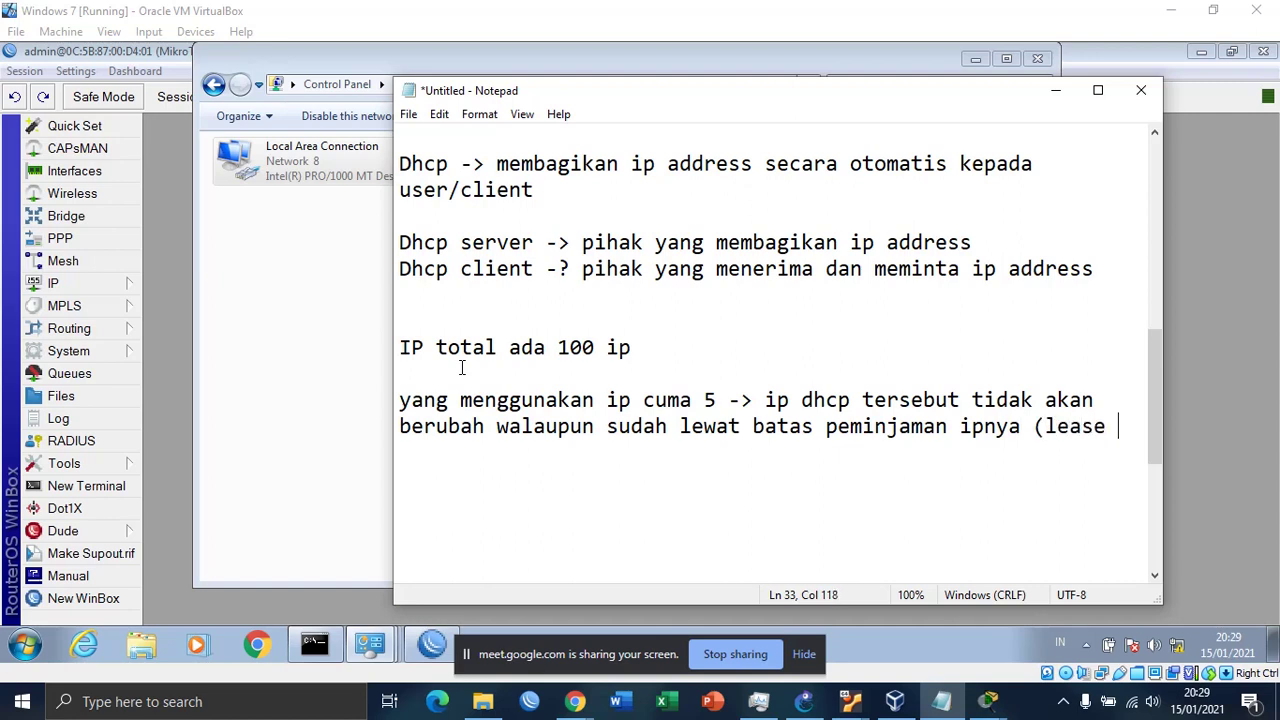
text(time))
key(Return)
key(Return)
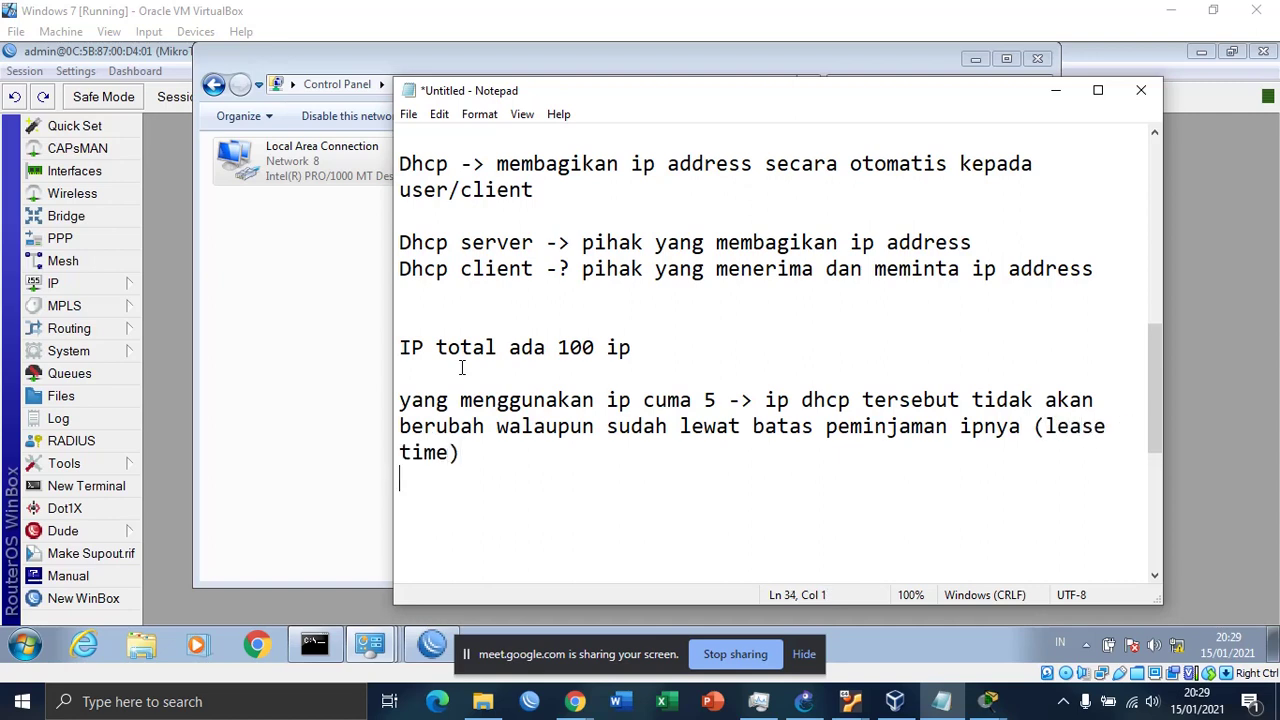
click(401, 402)
Prefix the first case with 'kondisi 1 -' and add 'kondisi 2': with 100 users the IP follows the lease time
text(kondisi)
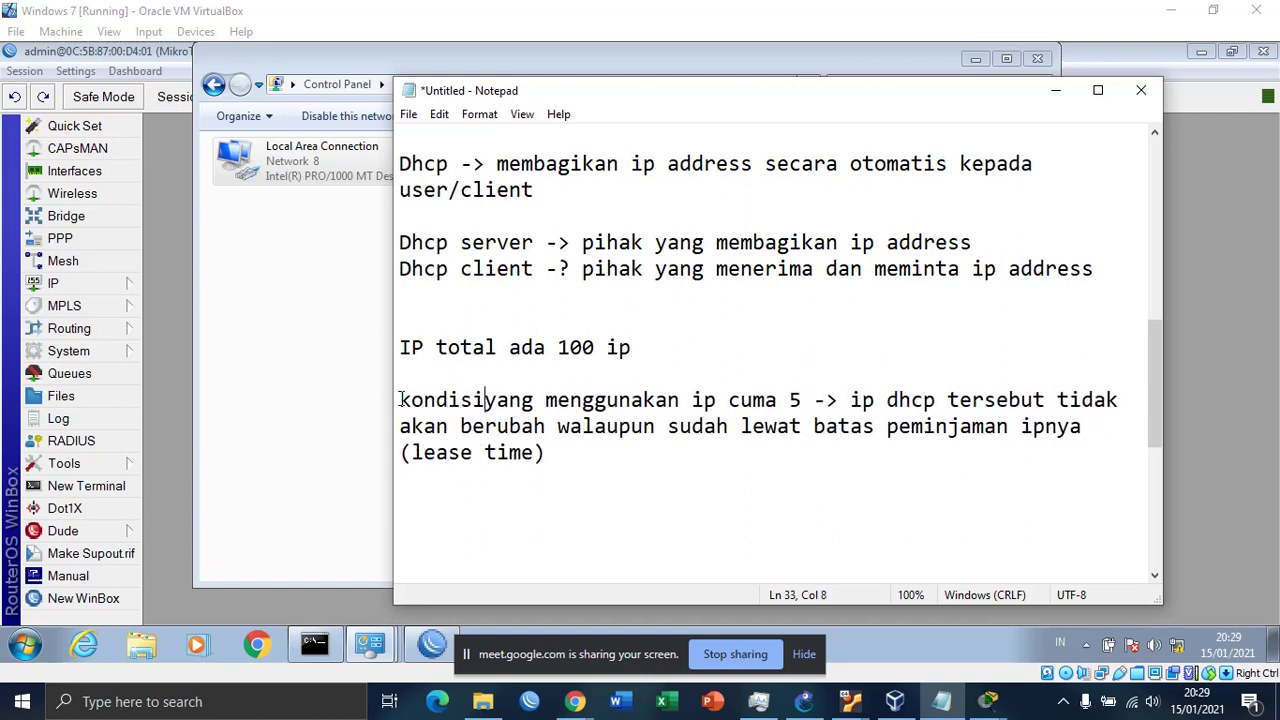
text( 1 -)
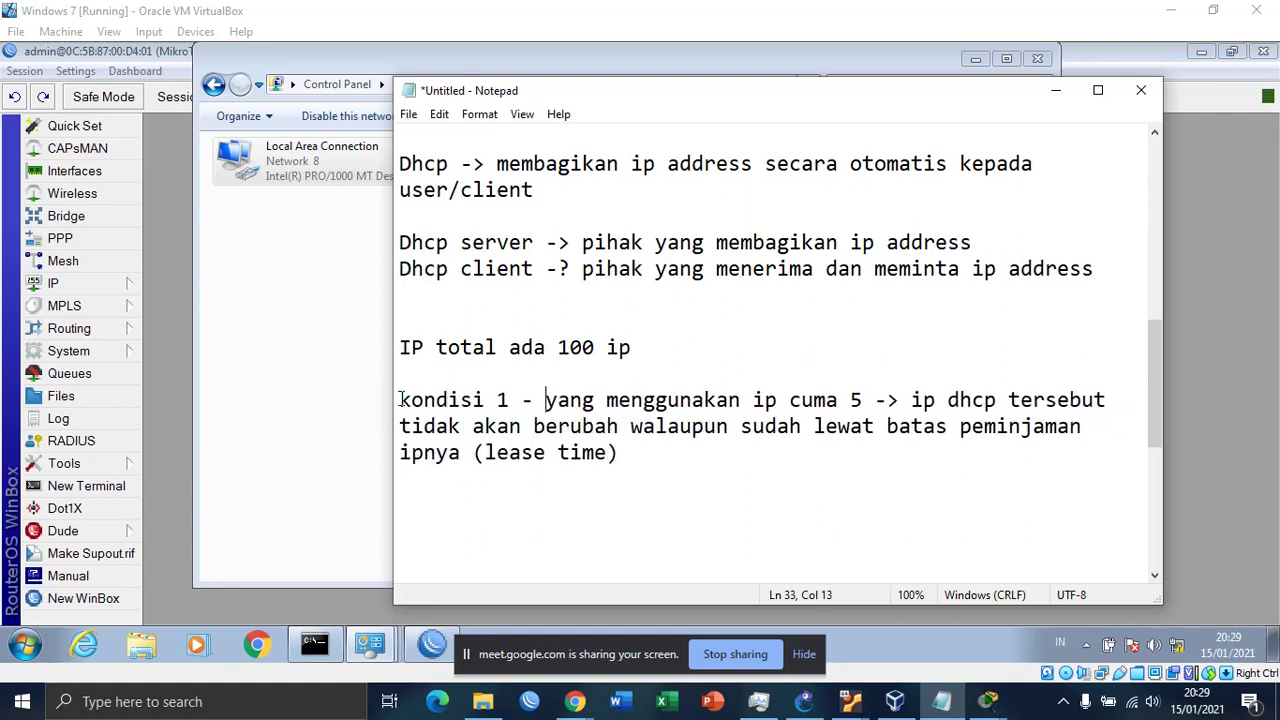
click(407, 492)
text(koni)
key(BackSpace)
text(disi 2)
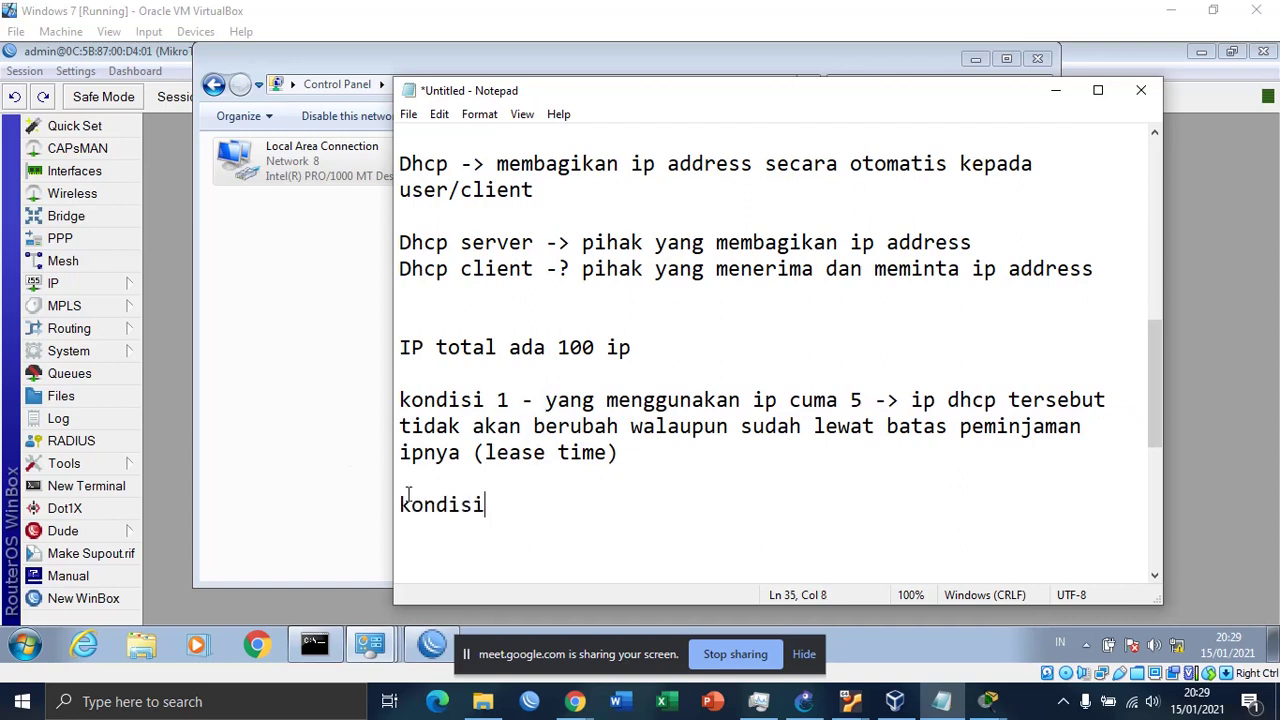
text(yang mengg)
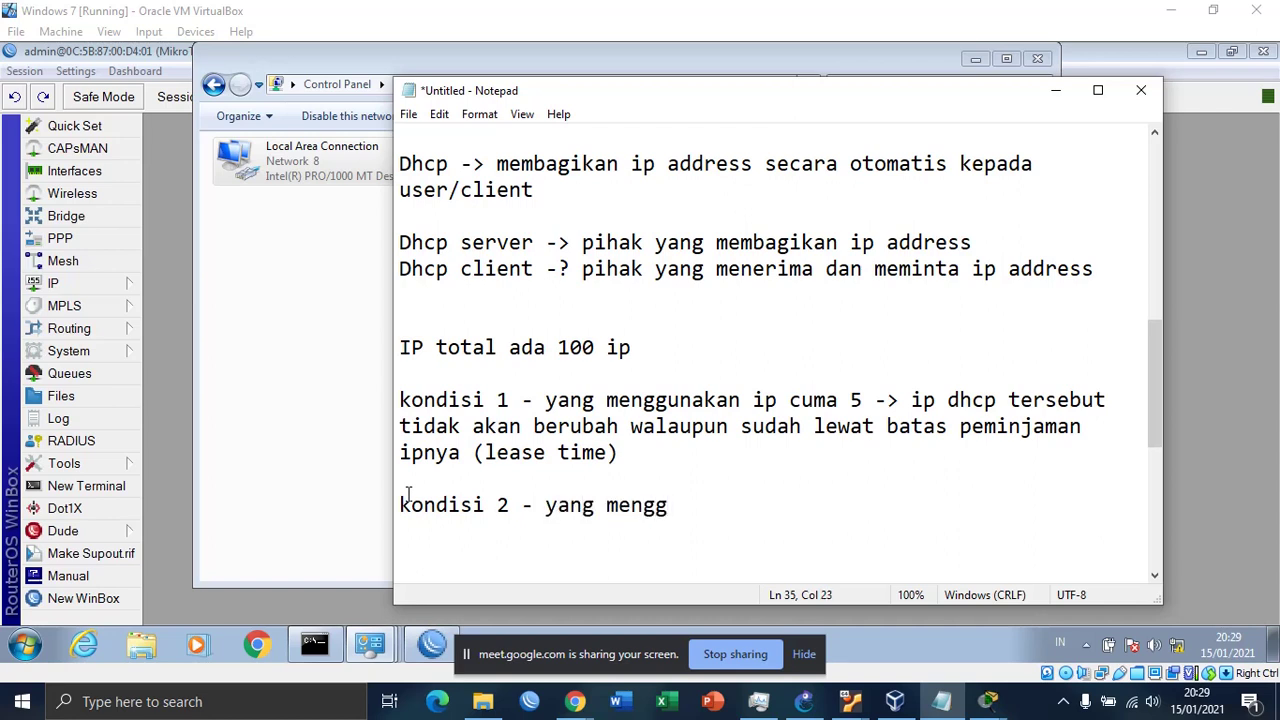
text(unakan ip )
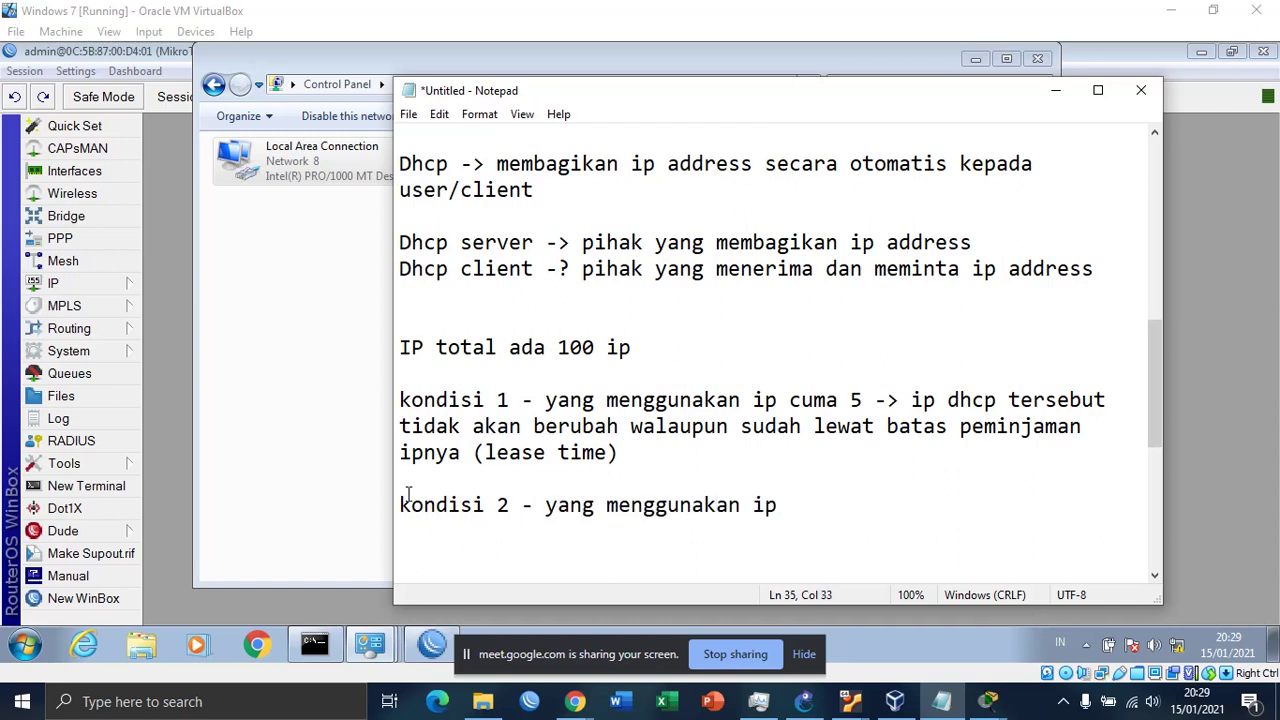
text(100 user)
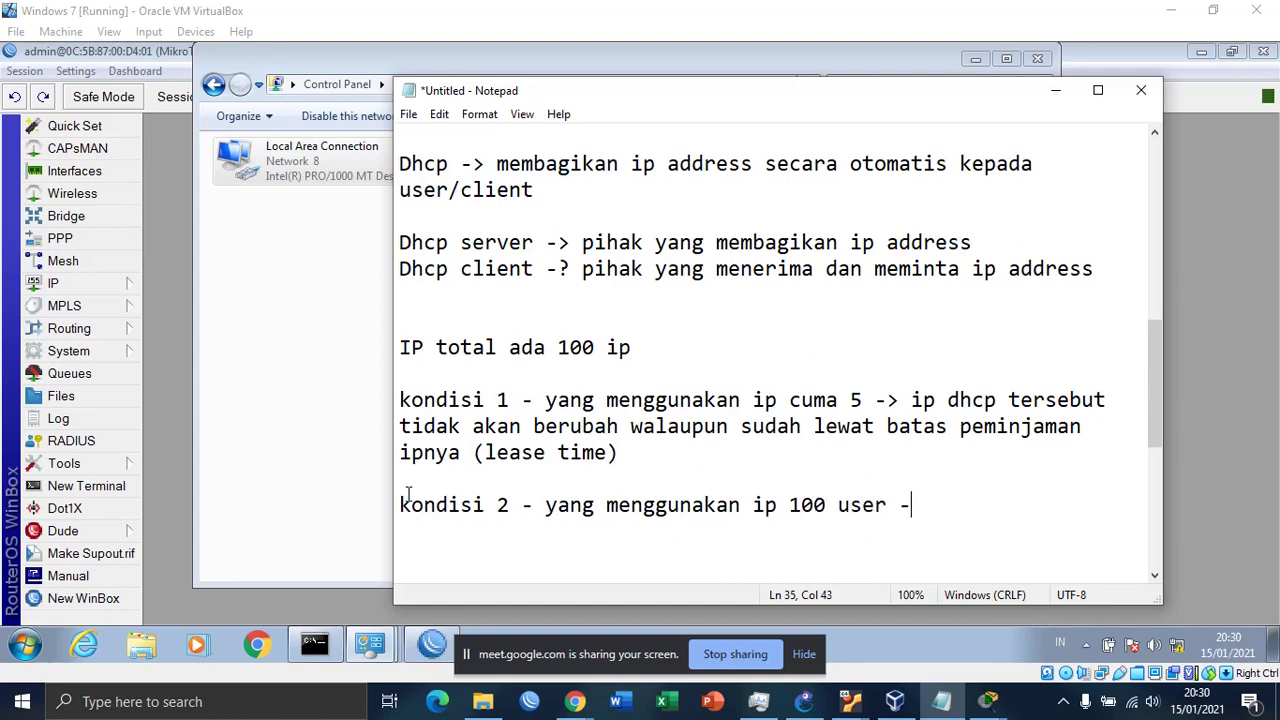
text( -> ip dhcp tersebut)
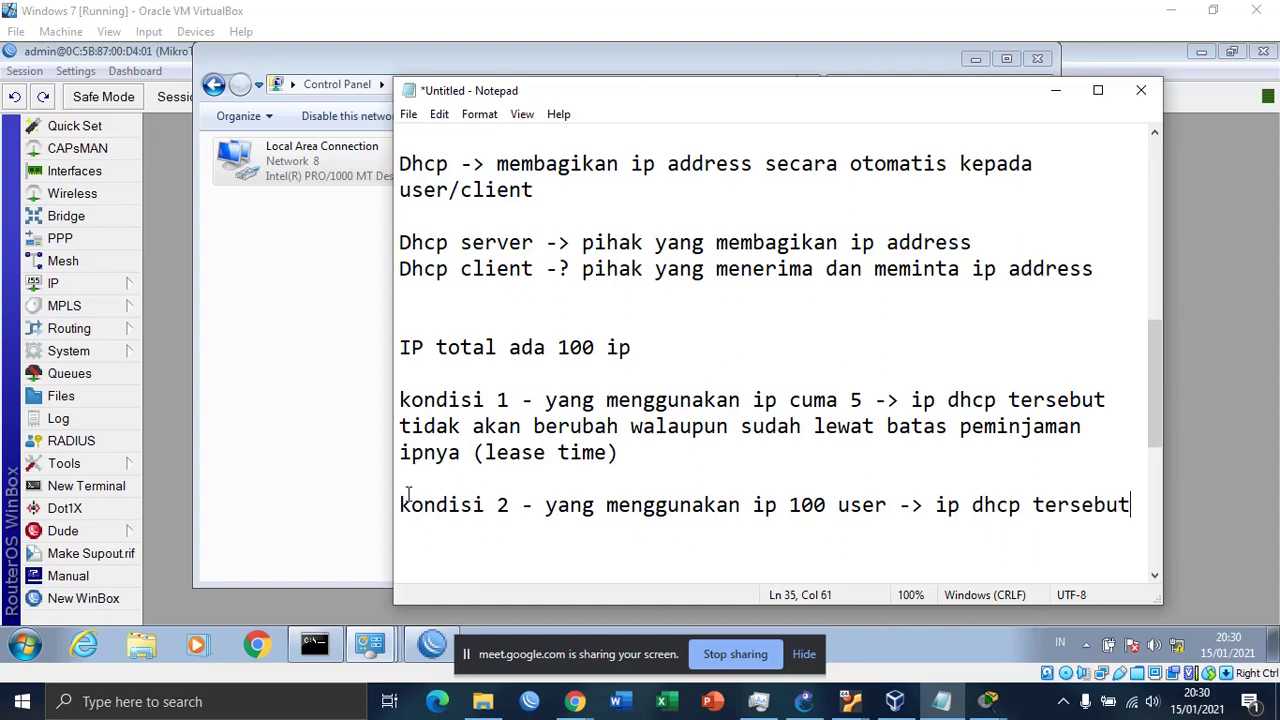
text( akan beruba)
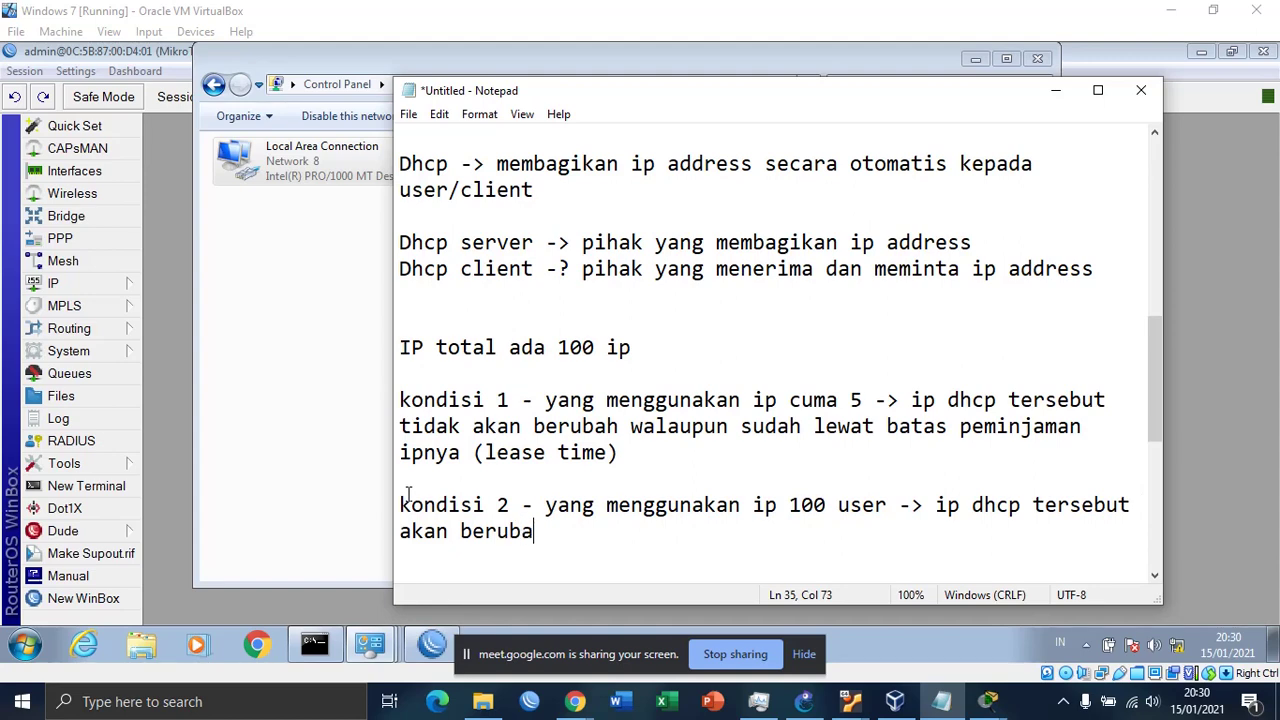
text(h sesuai)
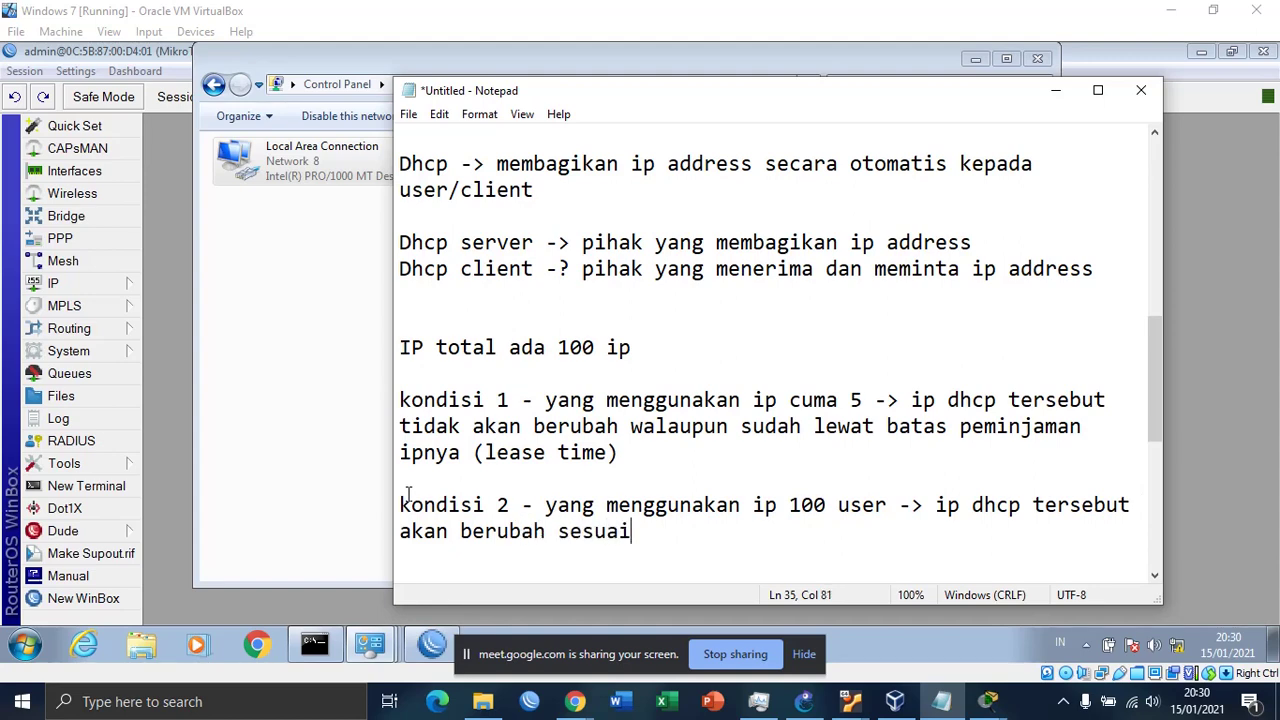
text( waktu pemin)
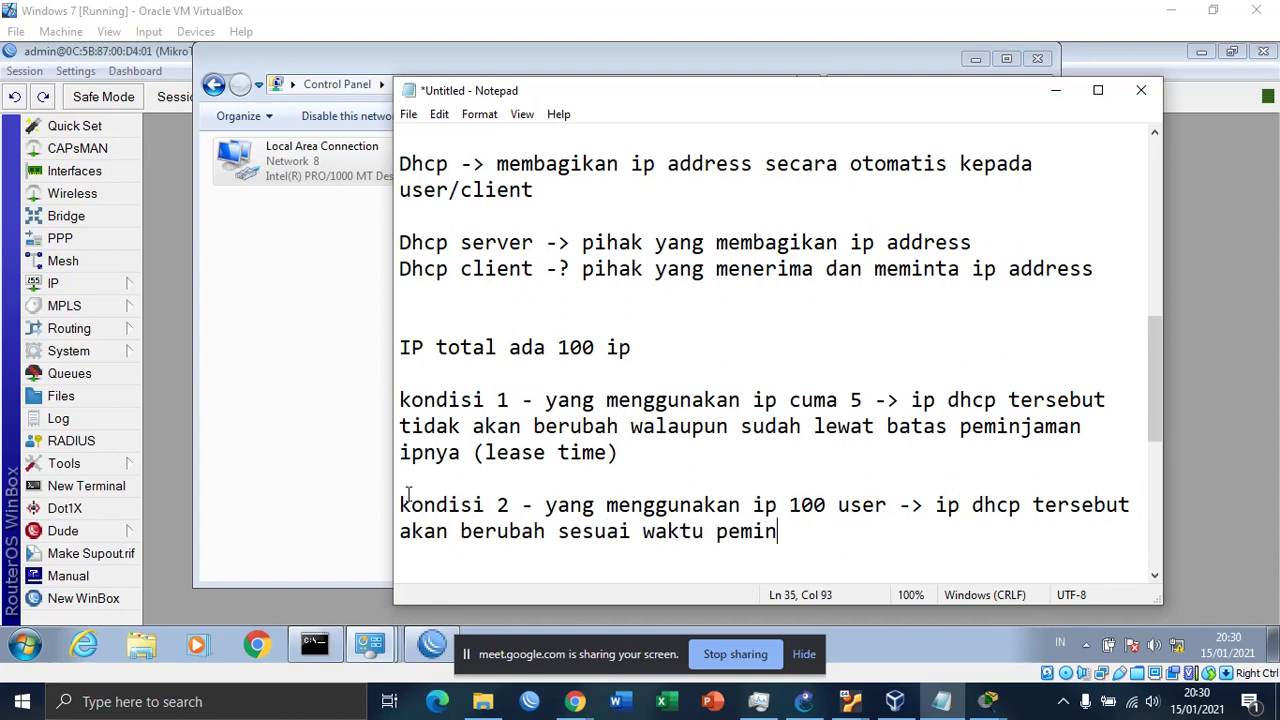
text(jamannya )
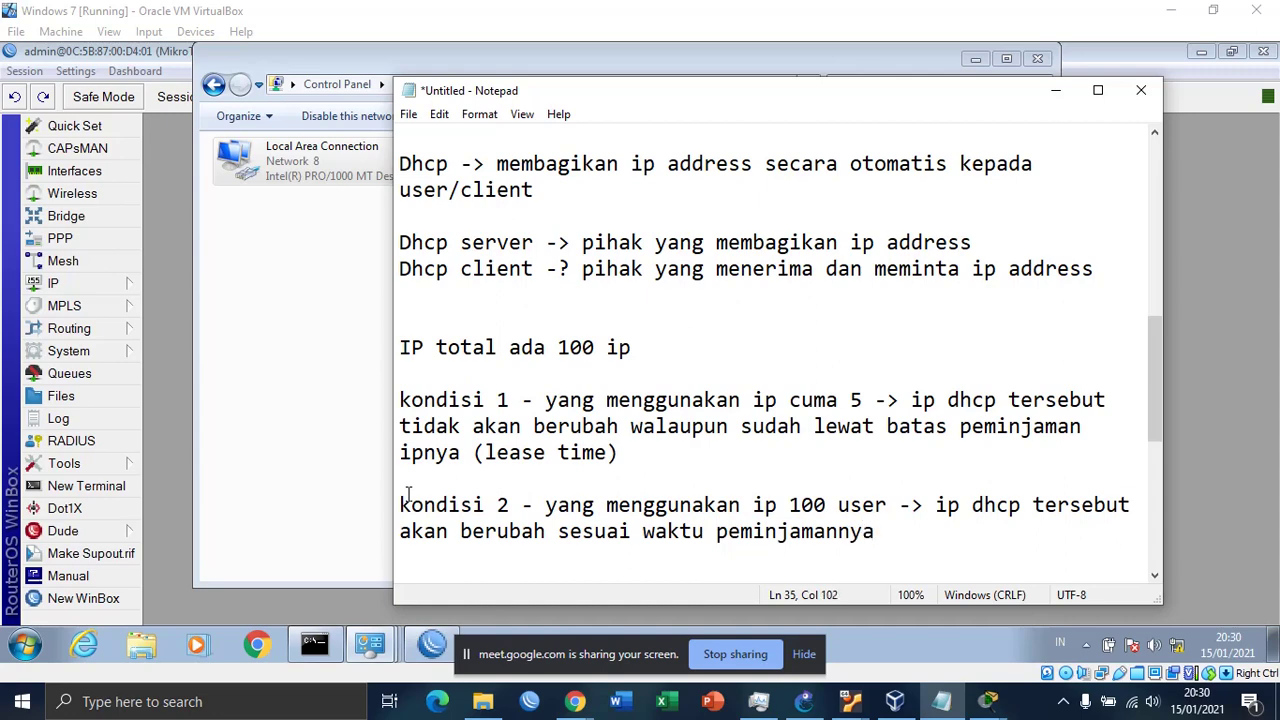
text((lease time))
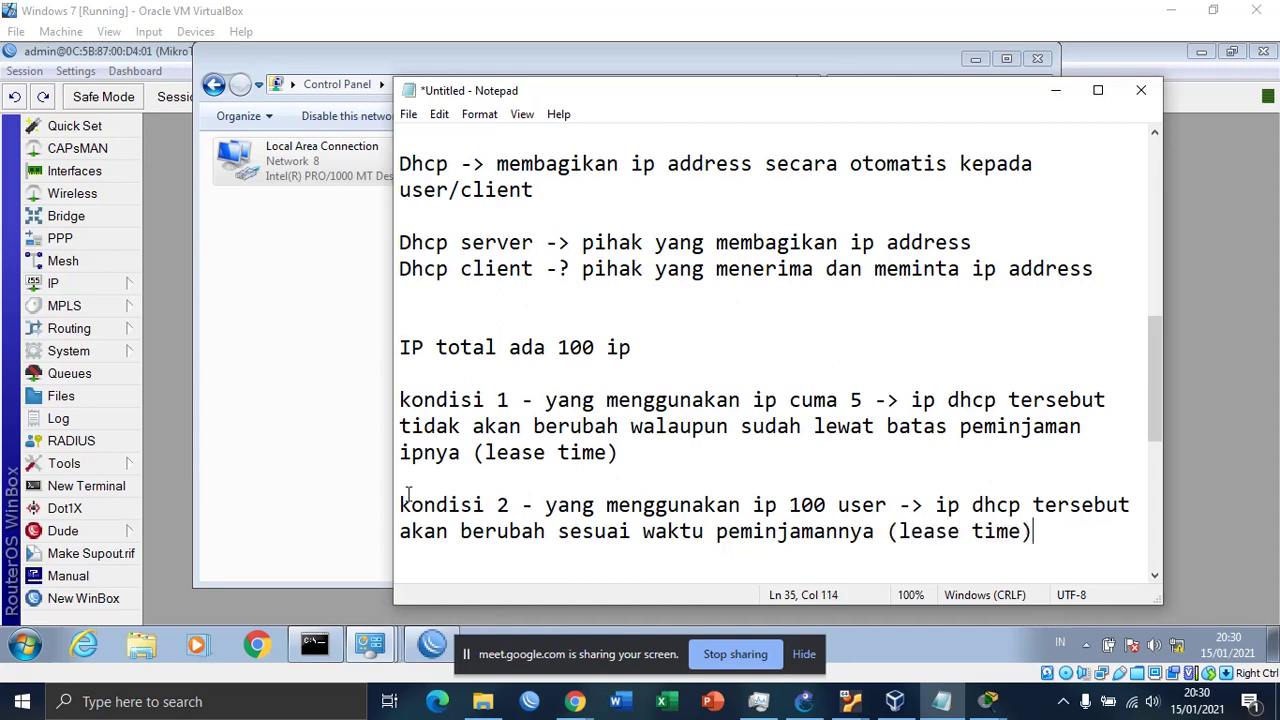
drag(582, 98, 573, 75)
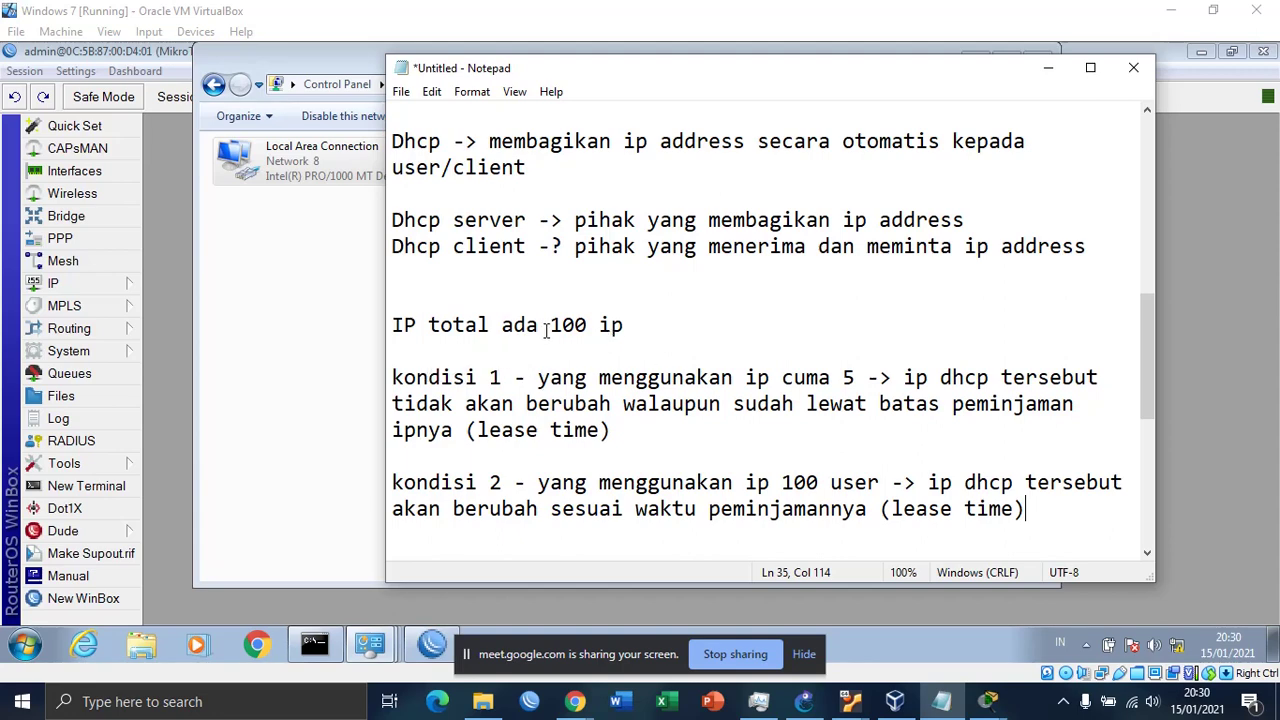
drag(549, 325, 663, 325)
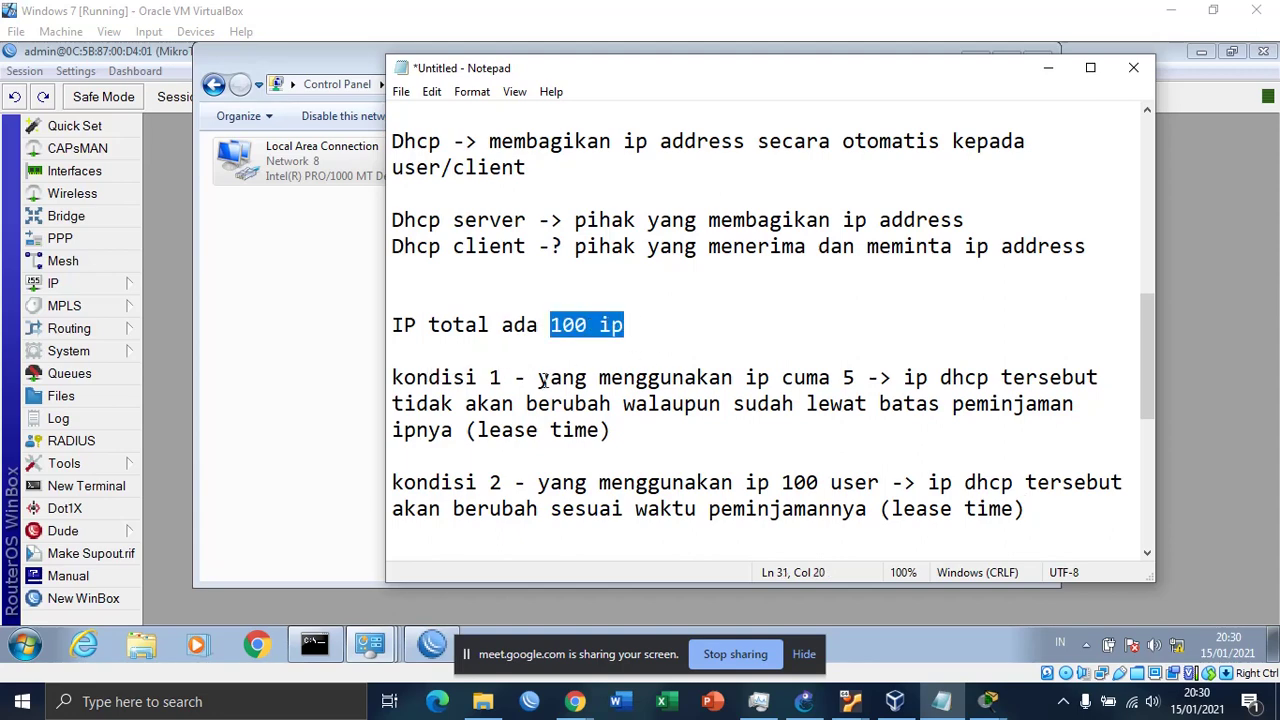
drag(538, 377, 856, 378)
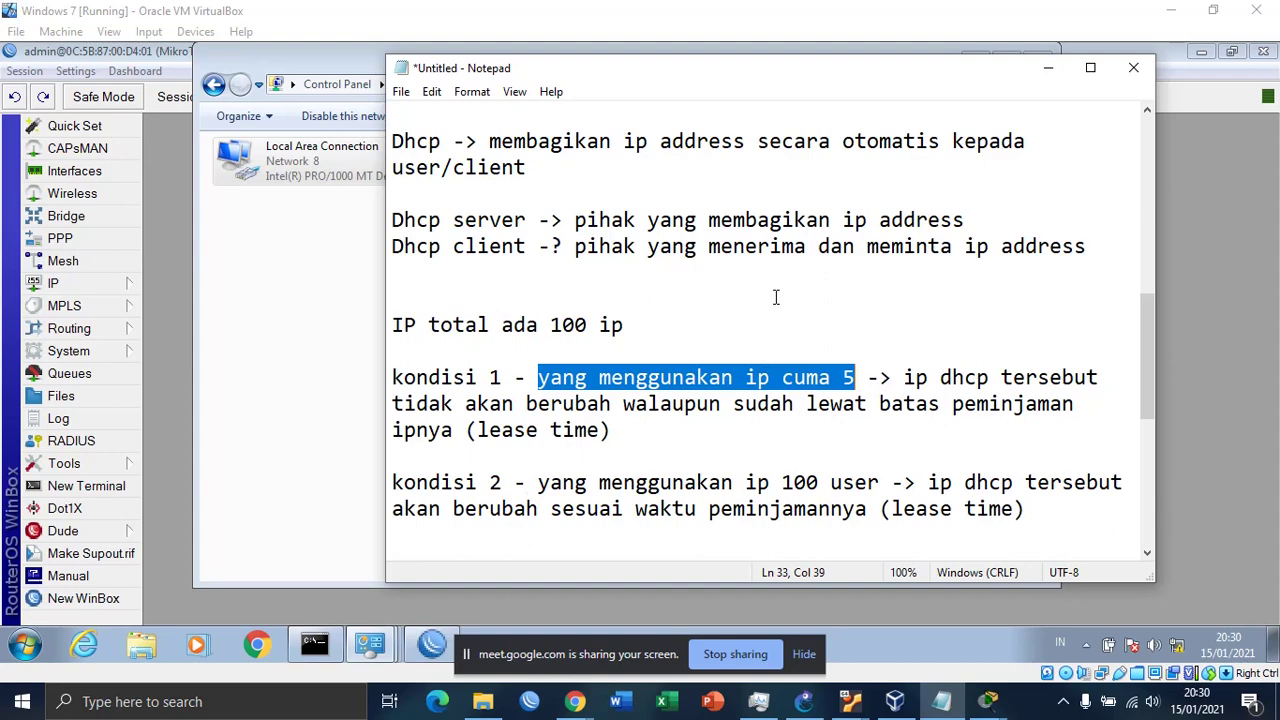
triple_click(680, 318)
shift+click(490, 322)
click(816, 463)
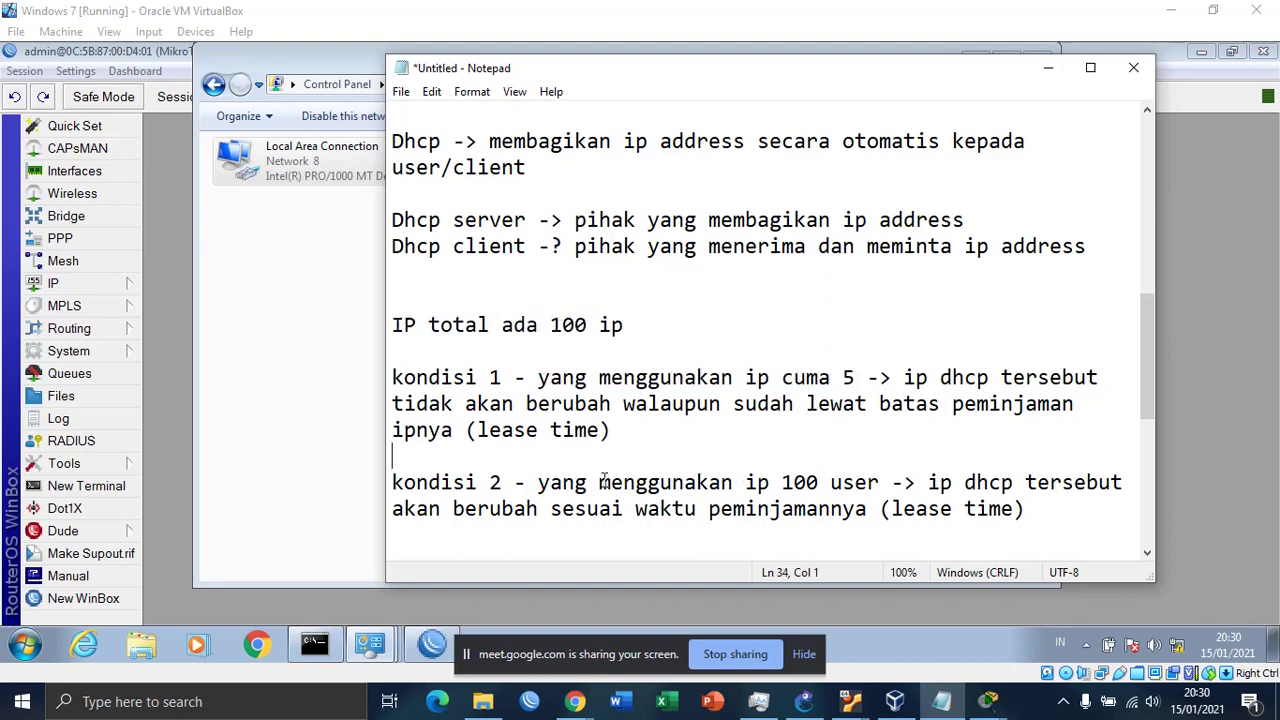
drag(782, 483, 830, 483)
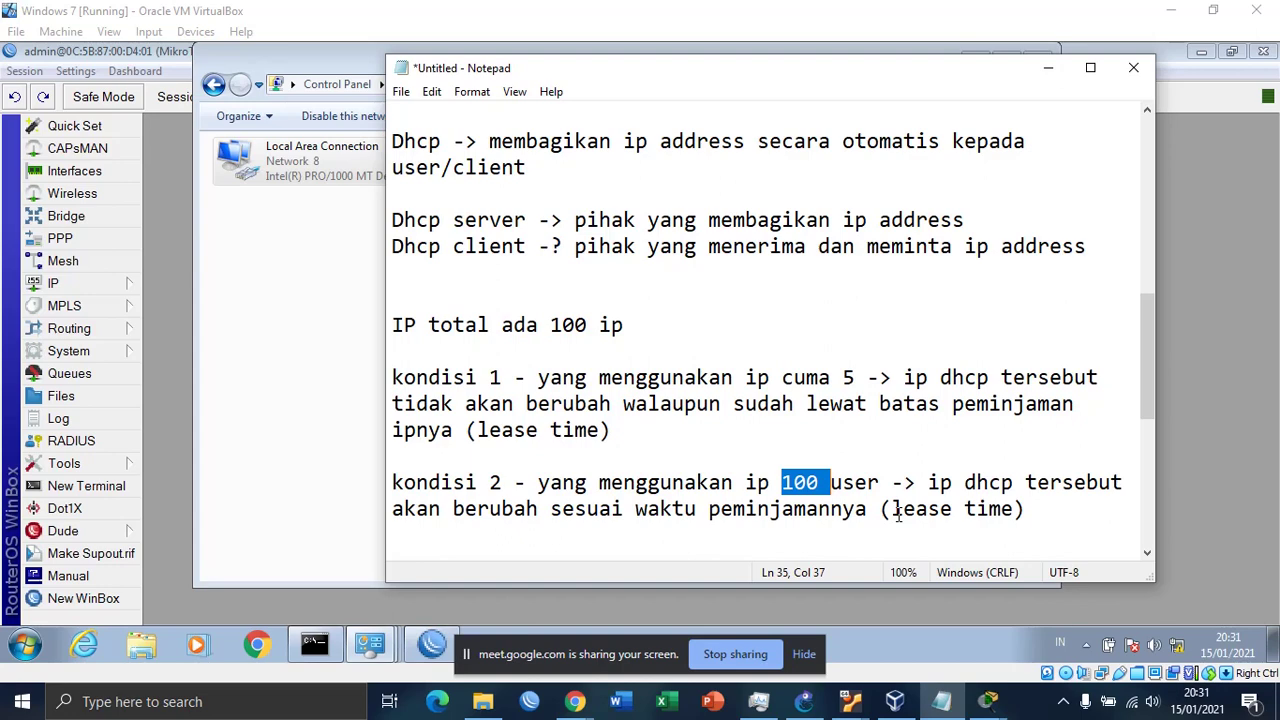
scroll(930, 500, down, 2)
scroll(974, 477, up, 2)
scroll(974, 477, down, 1)
Add the line 'lease time -> peminjaman ip address , ip address akan berganti sesuai waktu peminjamannya'
click(1072, 456)
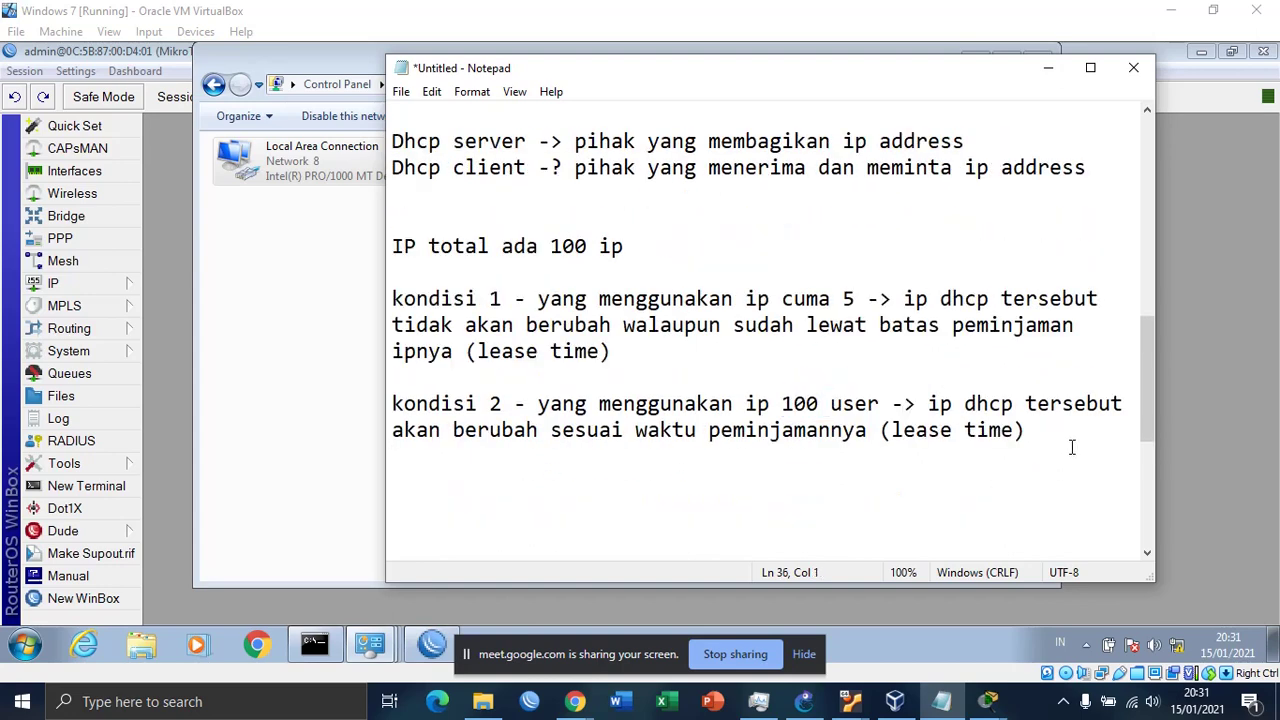
click(1061, 437)
key(Return)
key(Return)
text(leas)
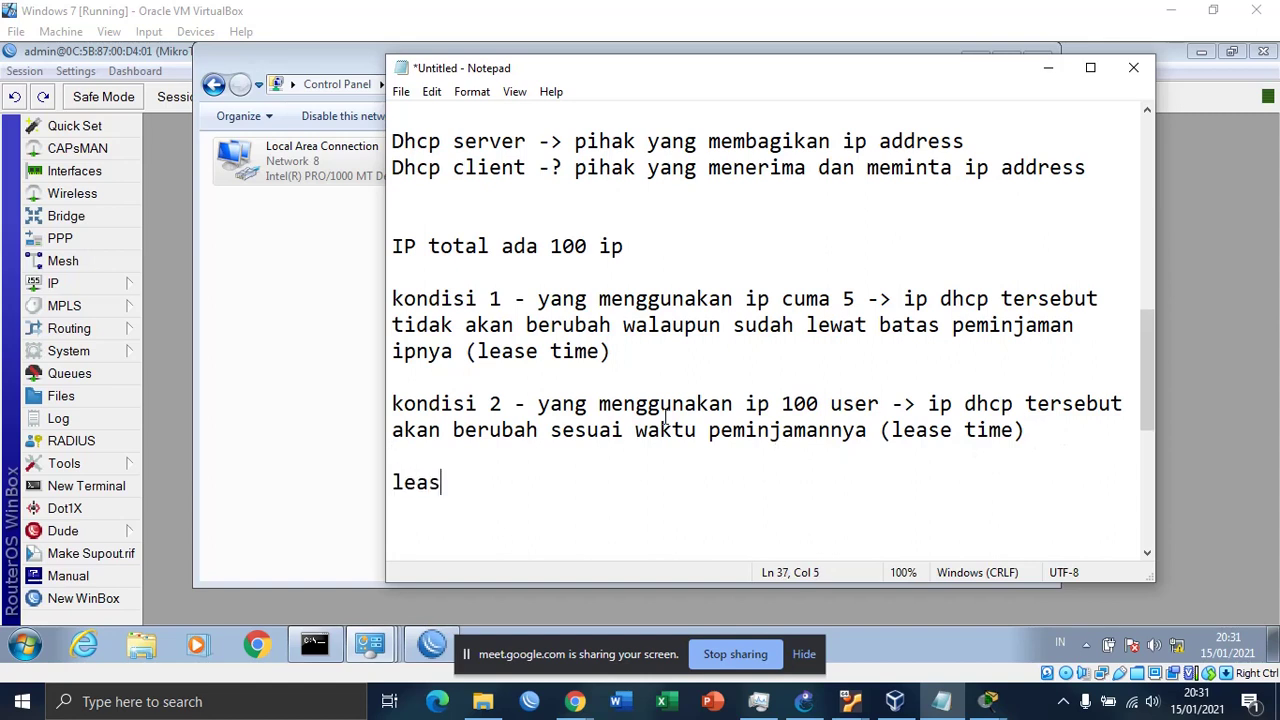
text(e time -> pemi)
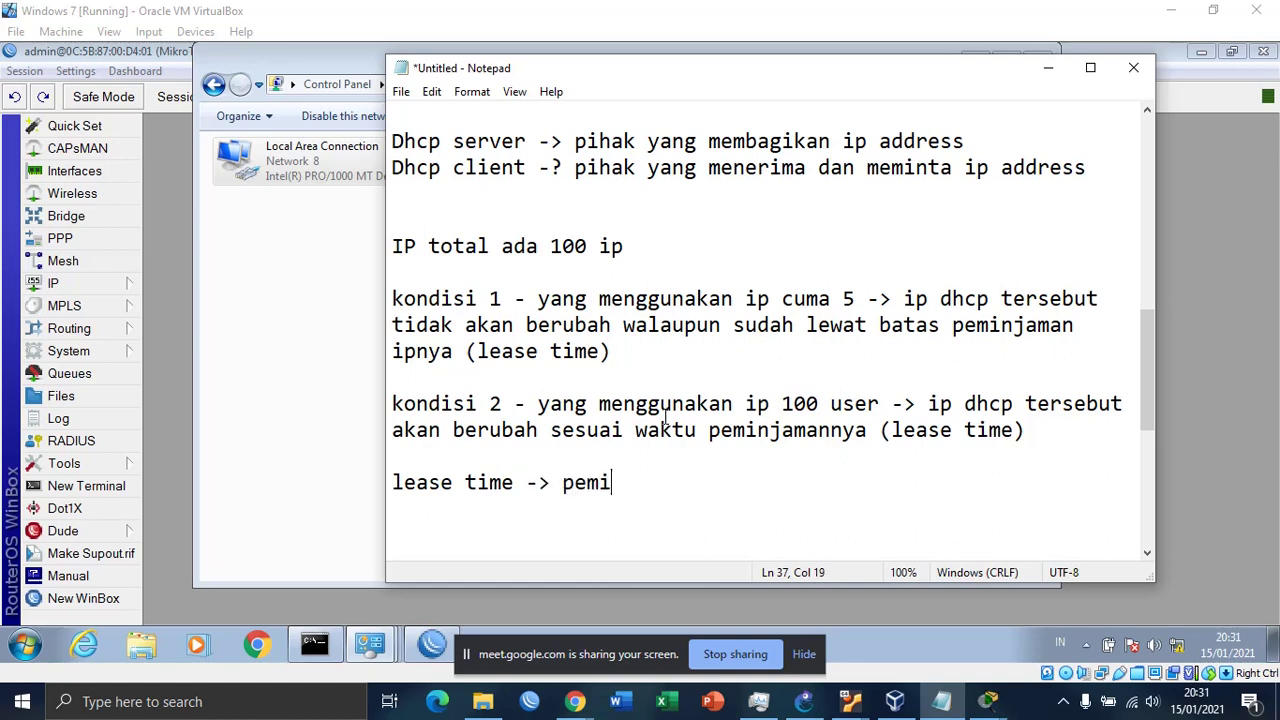
text(njaman ip ad)
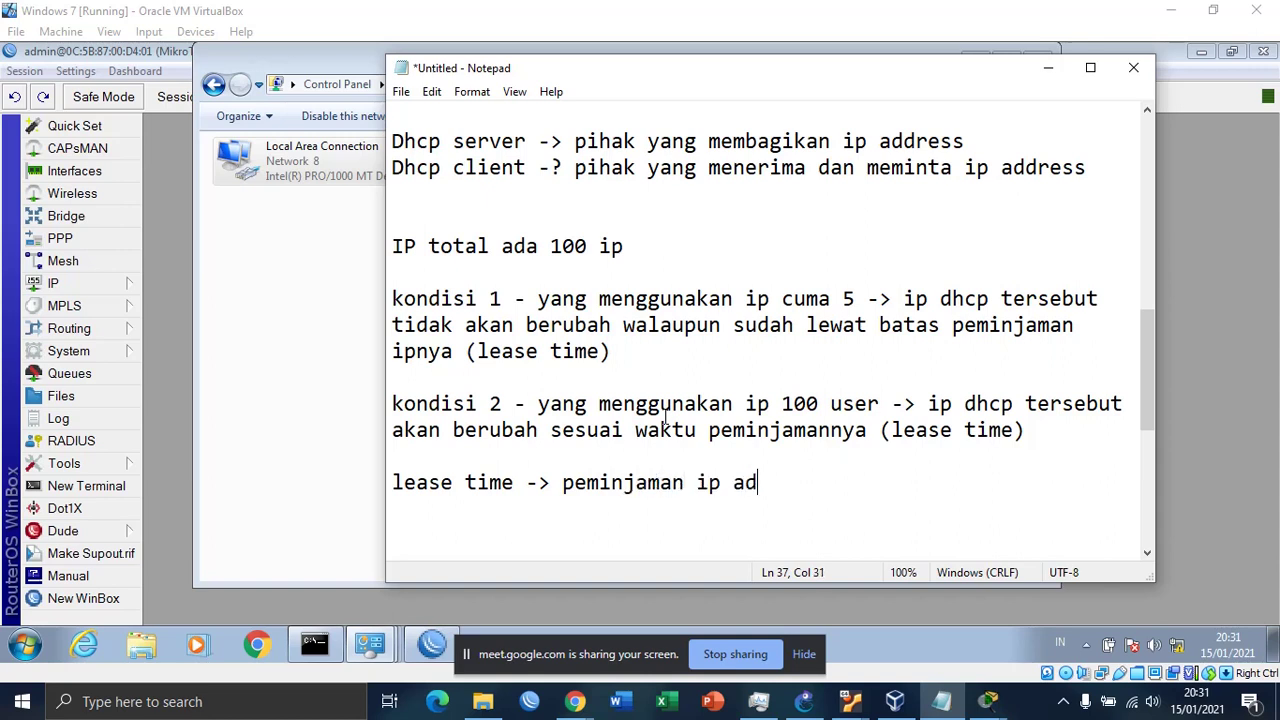
text(dress , ip addr)
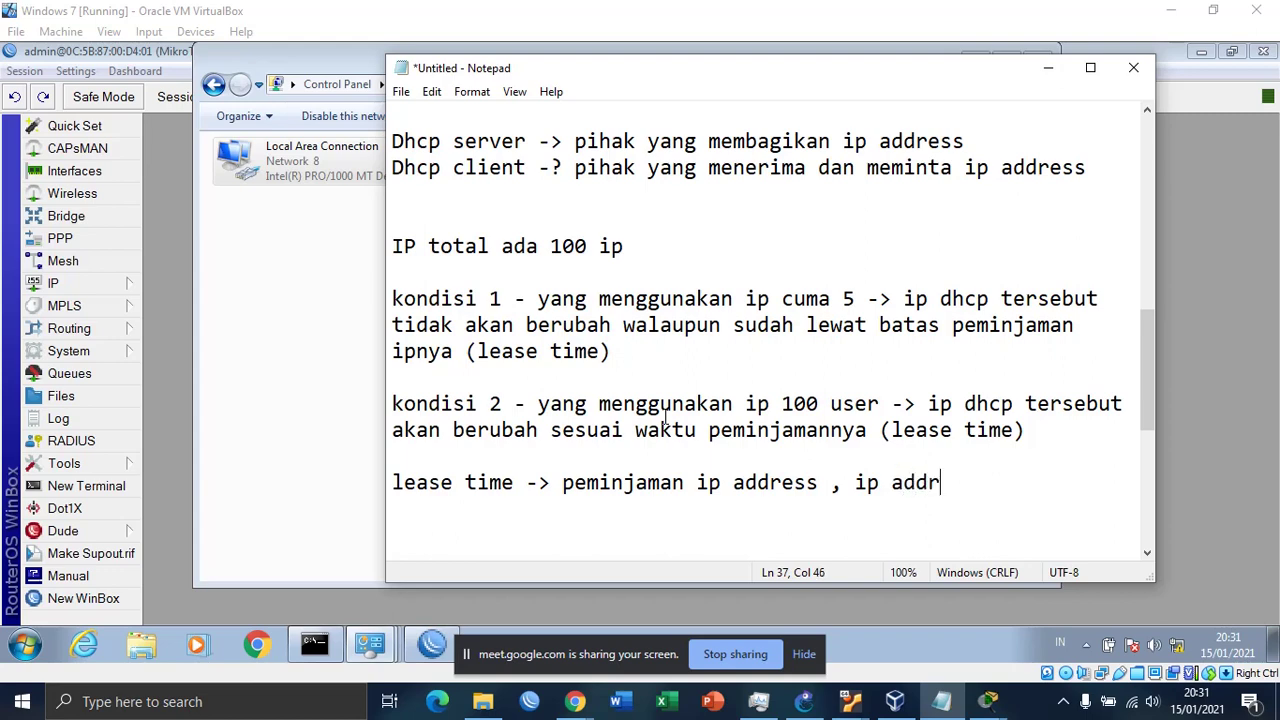
text(ess akan be)
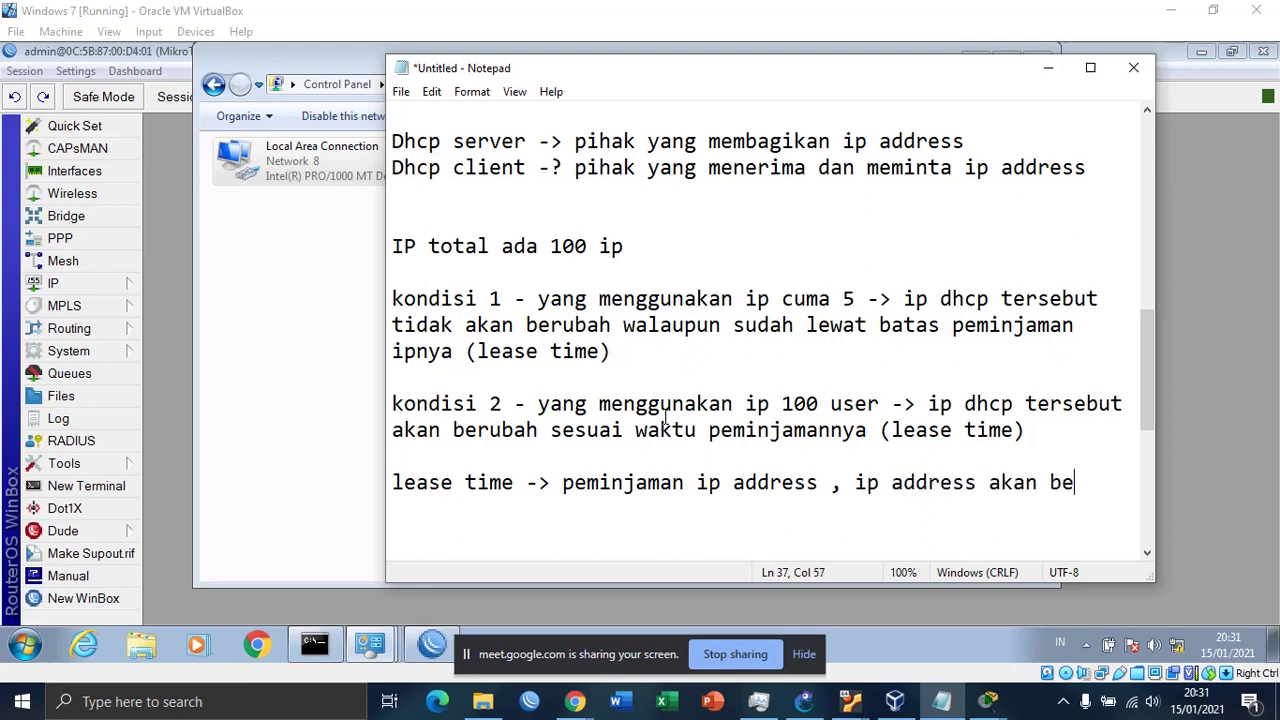
text(rganti sesuai)
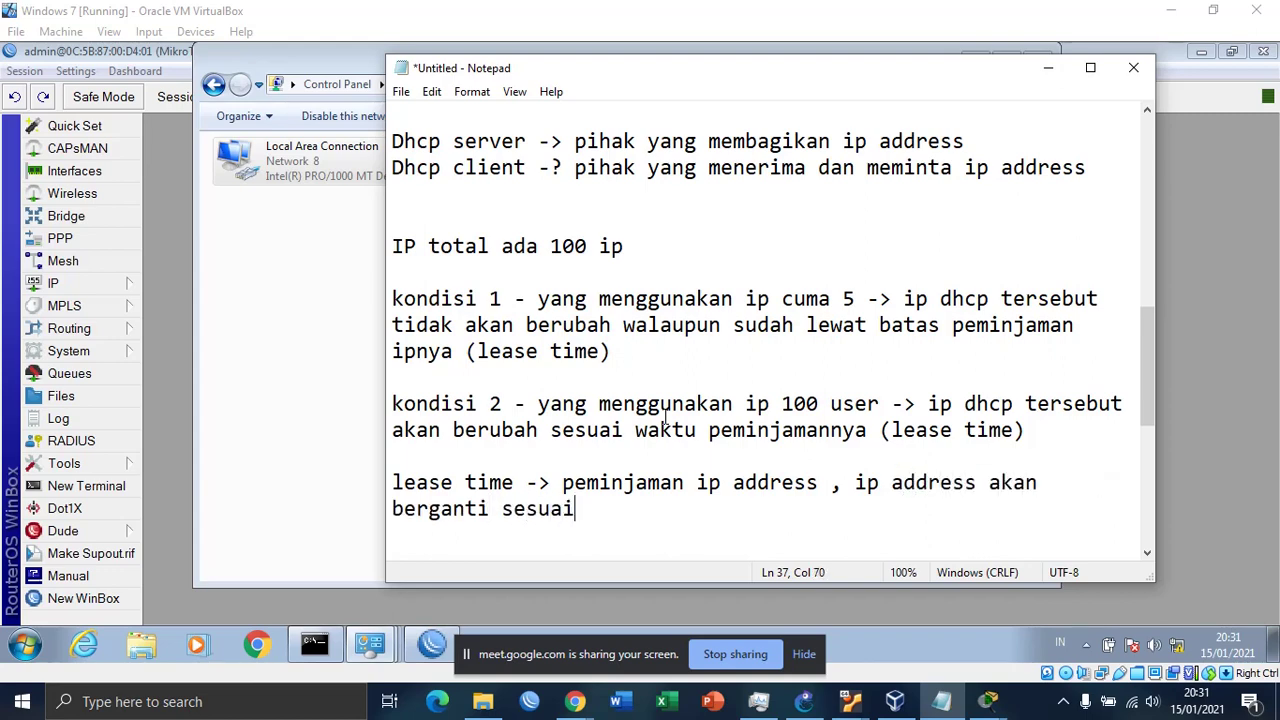
text( waktu pemi)
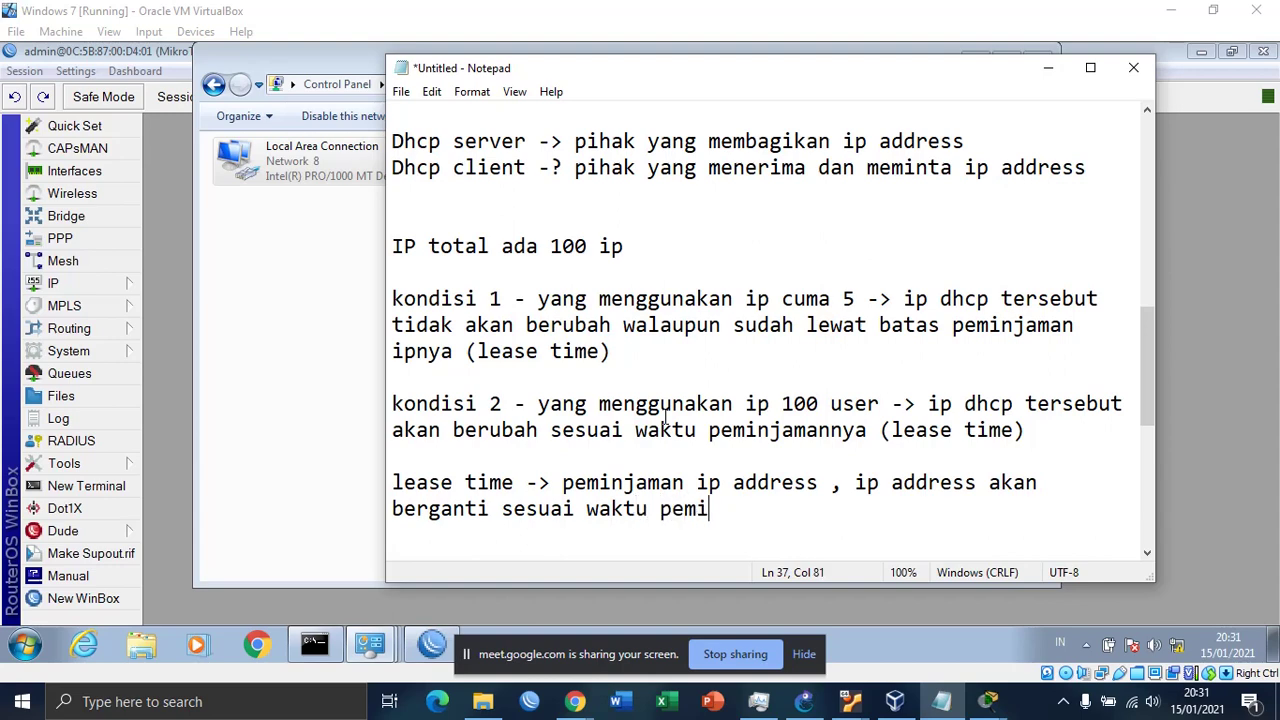
text(njamannya)
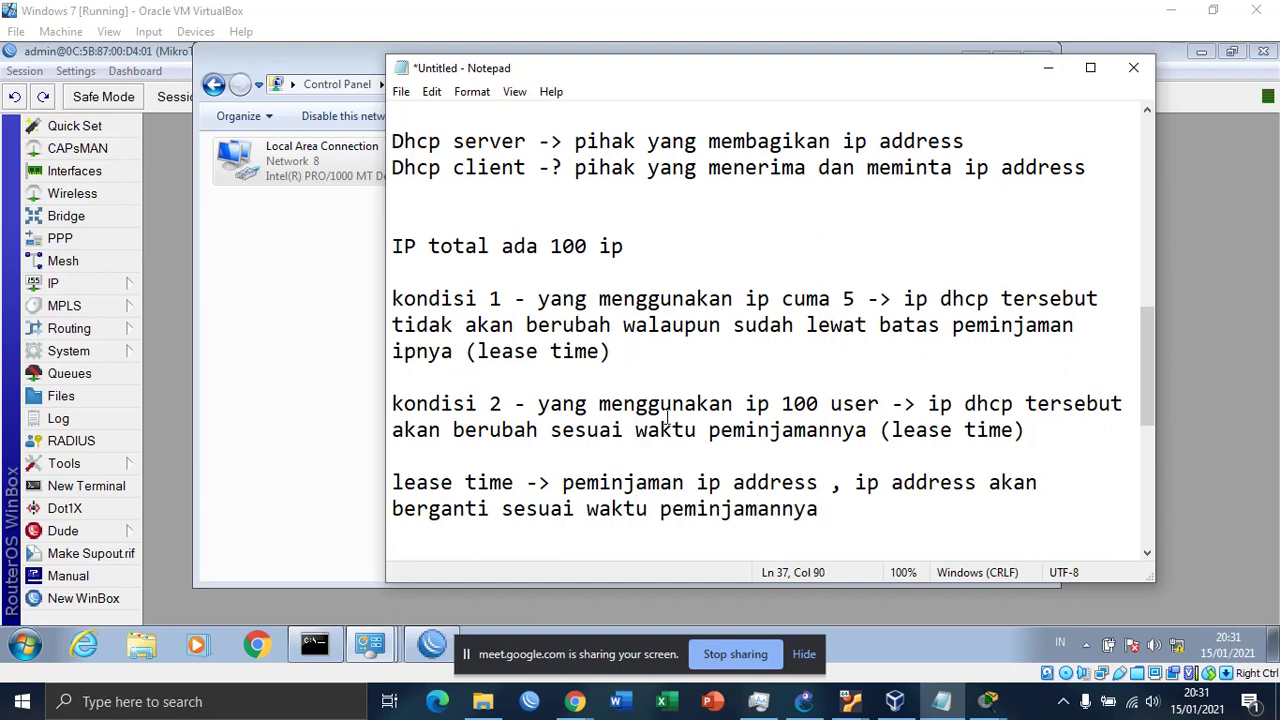
click(280, 64)
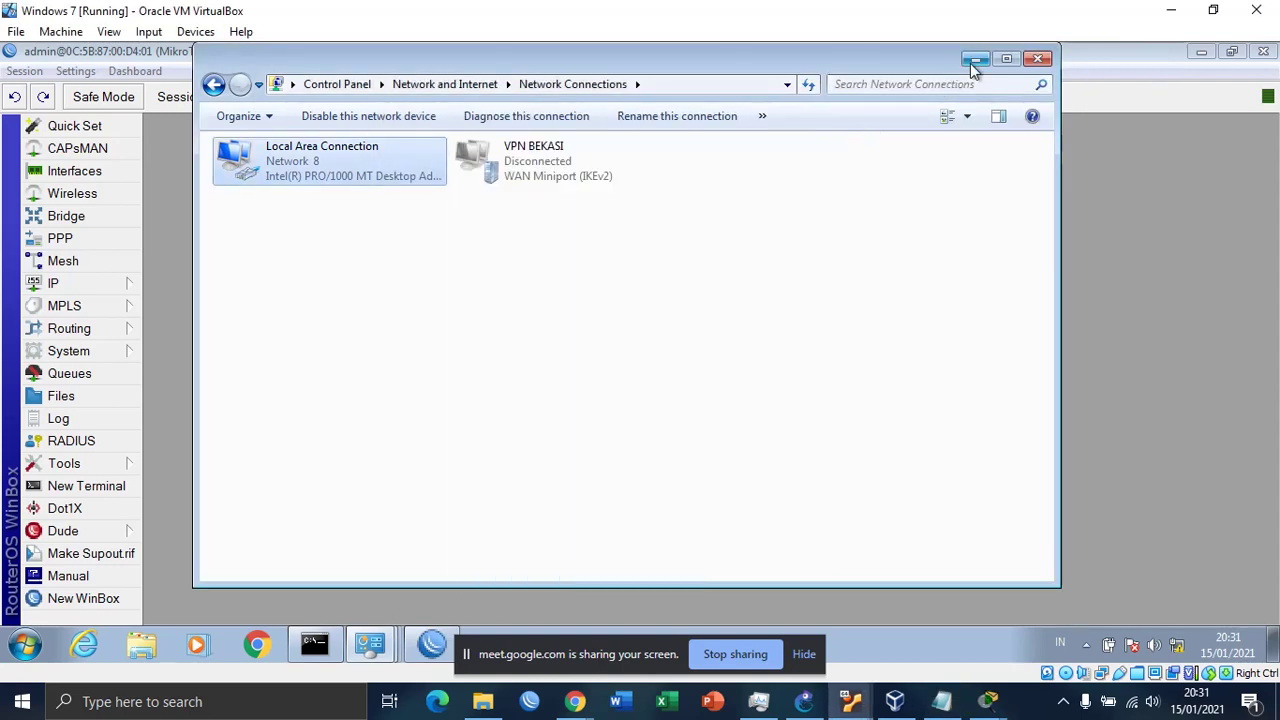
Minimize Network Connections and close the client's connection details and status dialogs
click(972, 60)
click(798, 182)
click(791, 158)
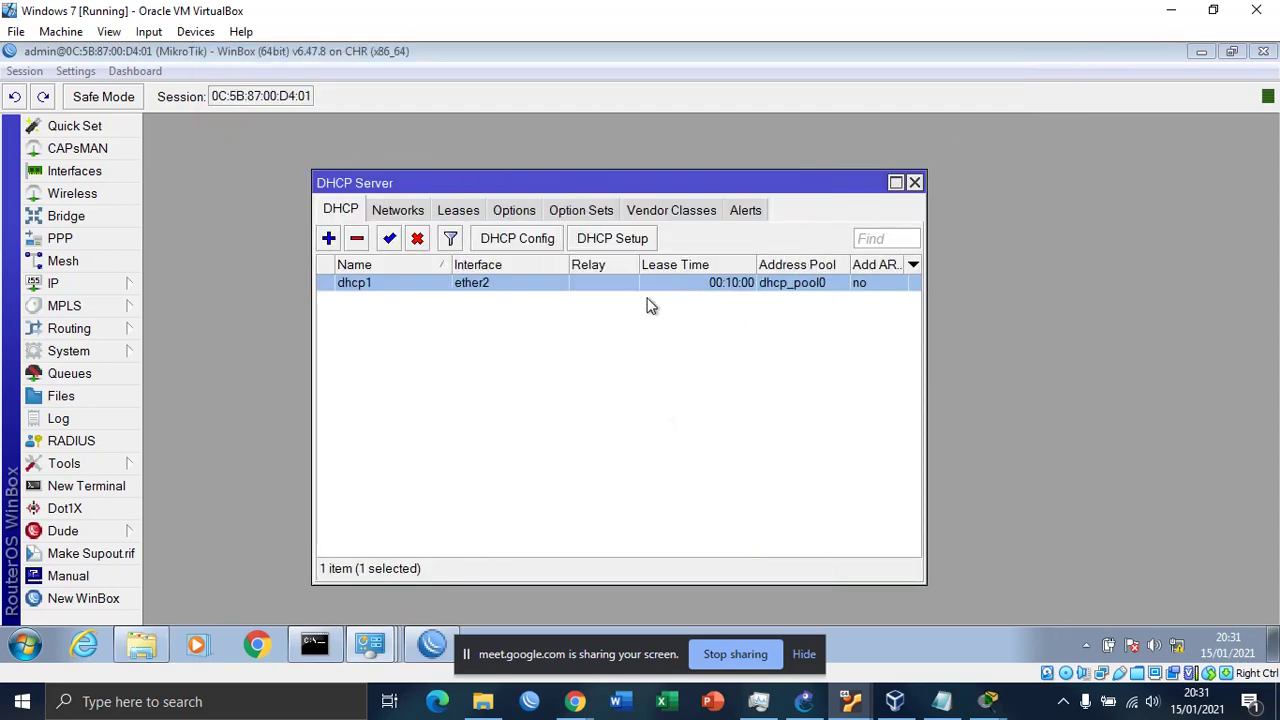
Change the dhcp1 server's lease time from 00:10:00 to 01:00:00 and apply it
double_click(648, 283)
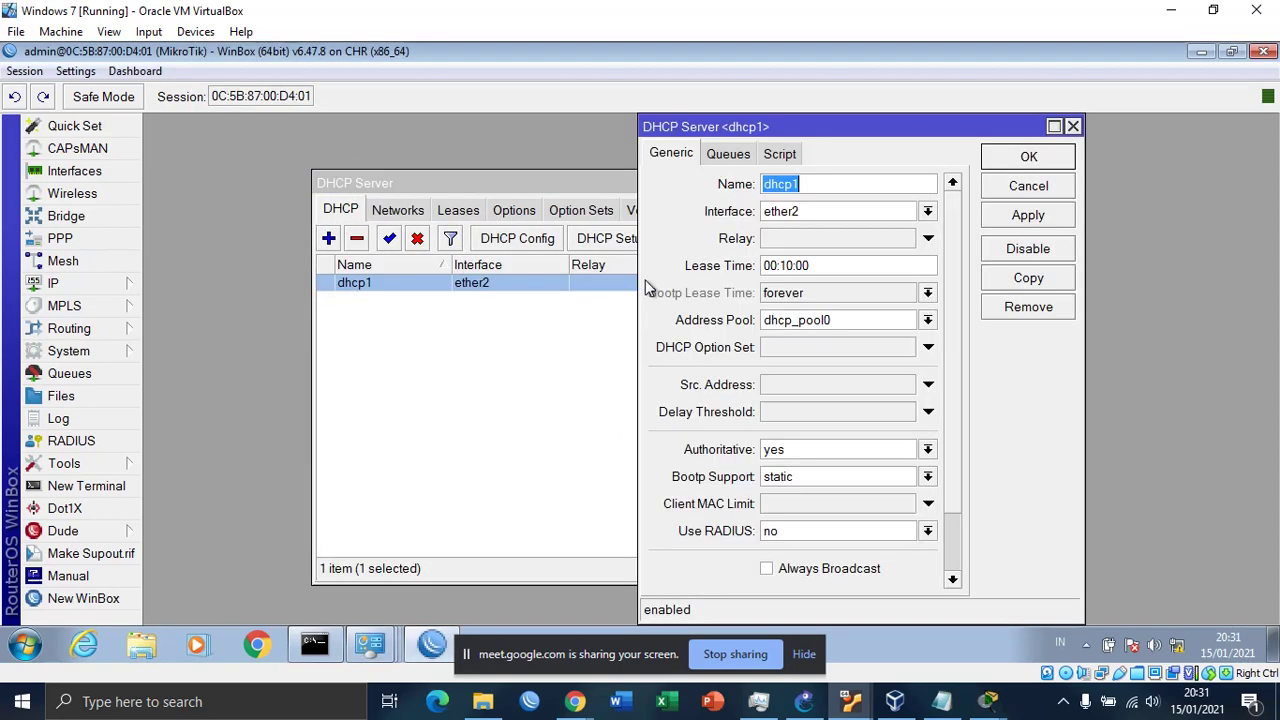
click(787, 265)
drag(777, 265, 730, 265)
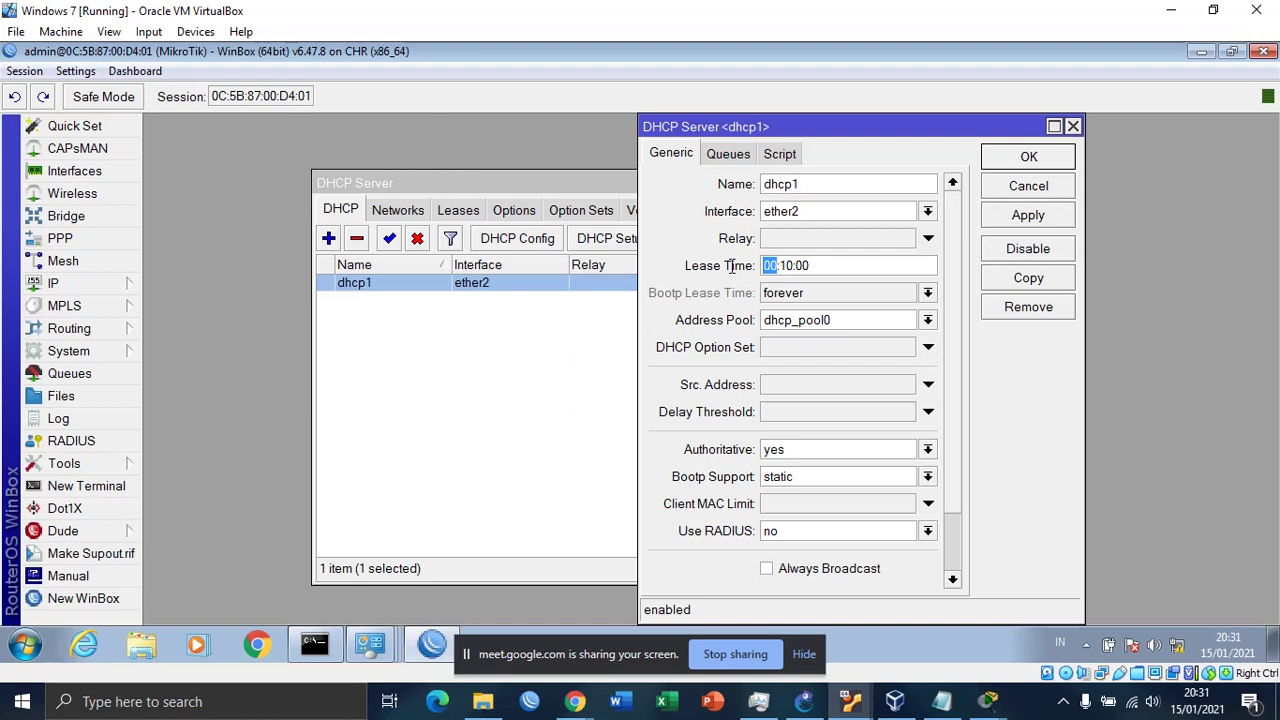
key(Right)
key(BackSpace)
text(0)
click(1029, 216)
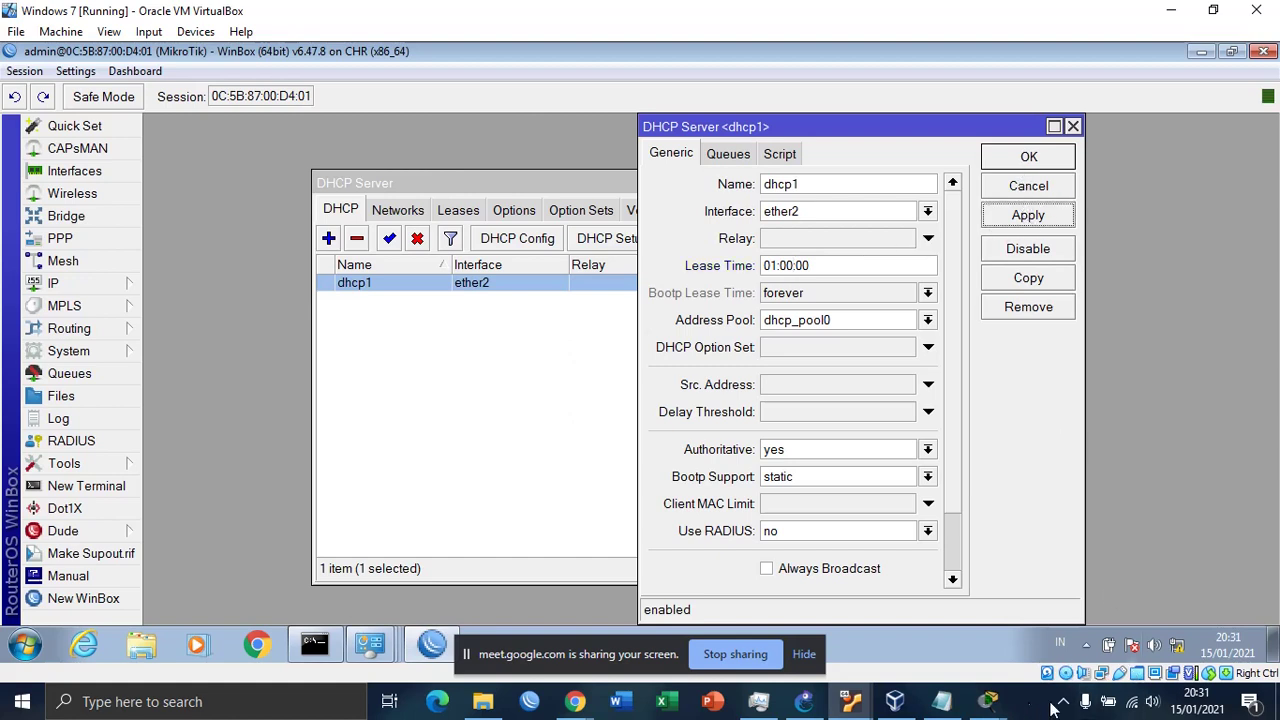
right_click(1175, 645)
click(1150, 634)
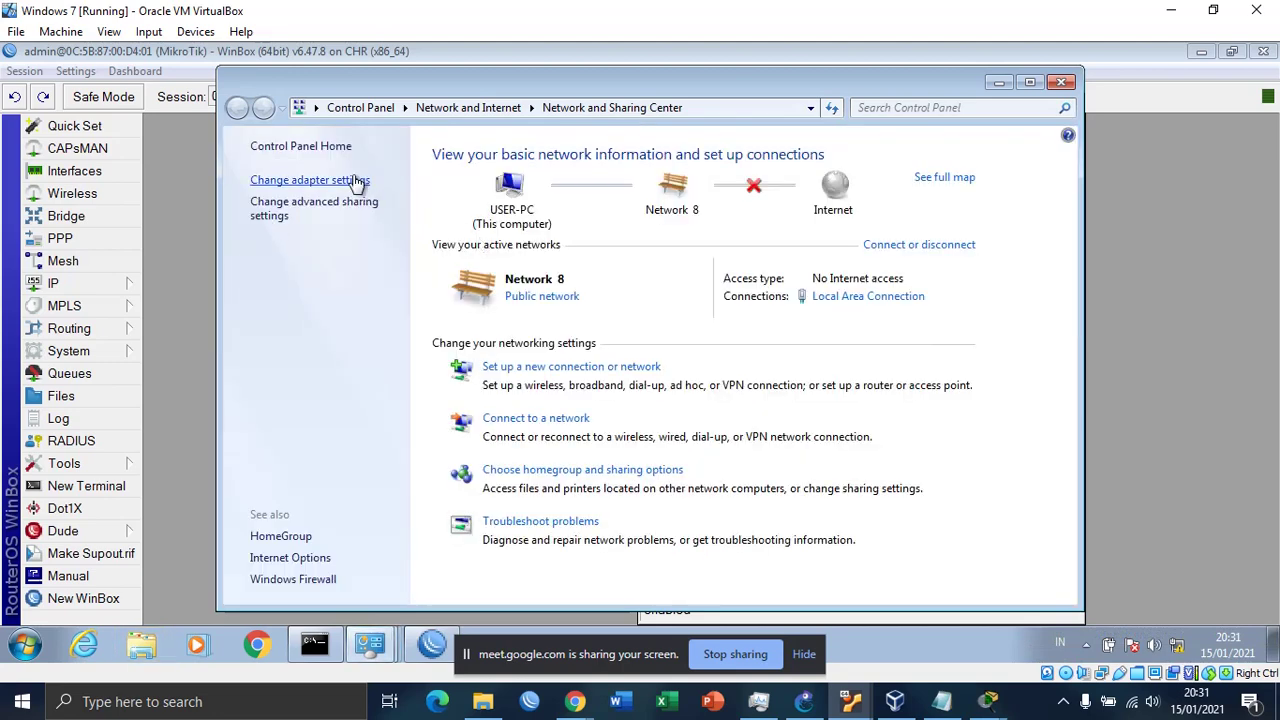
Disable and re-enable the Local Area Connection to request a new DHCP lease
click(352, 186)
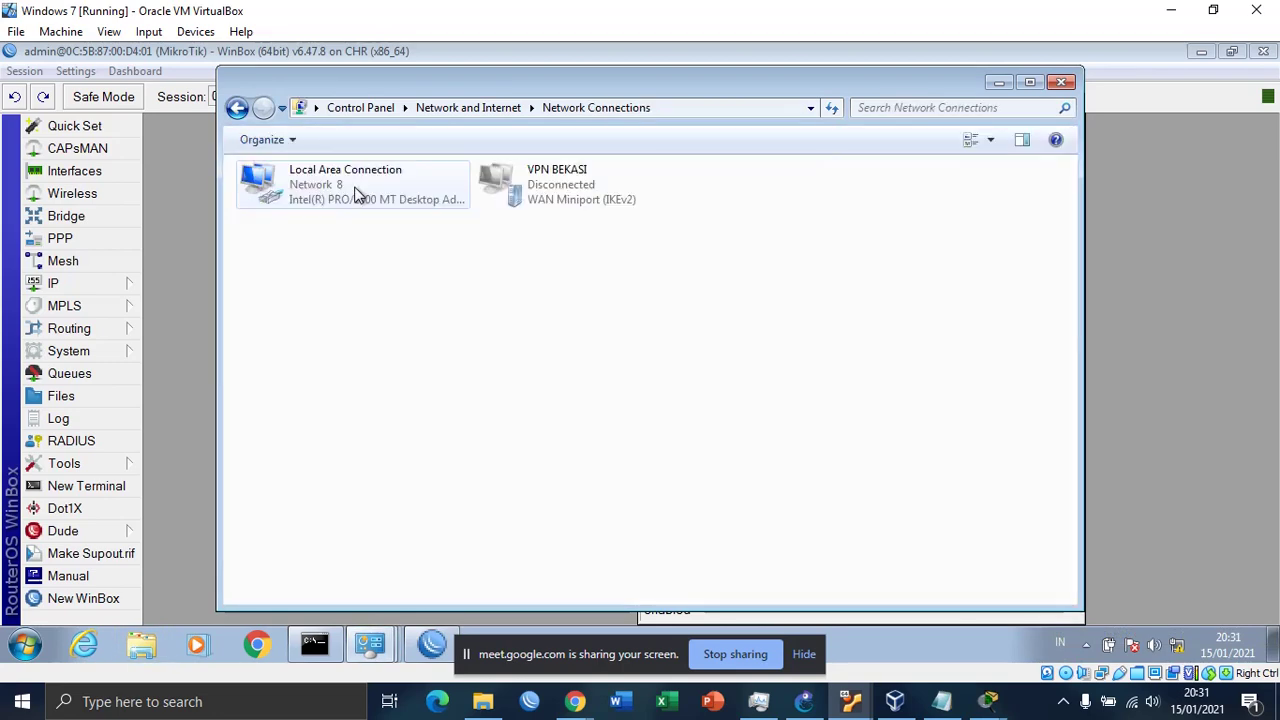
click(354, 188)
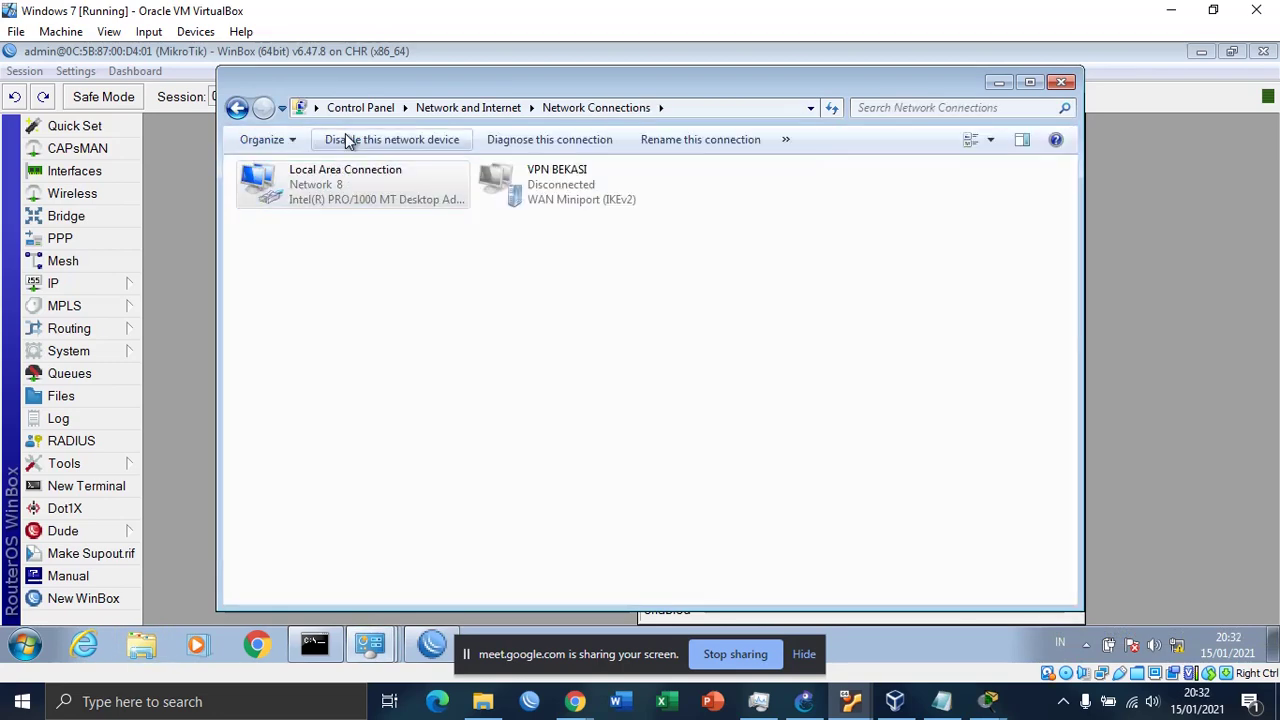
click(345, 138)
click(345, 138)
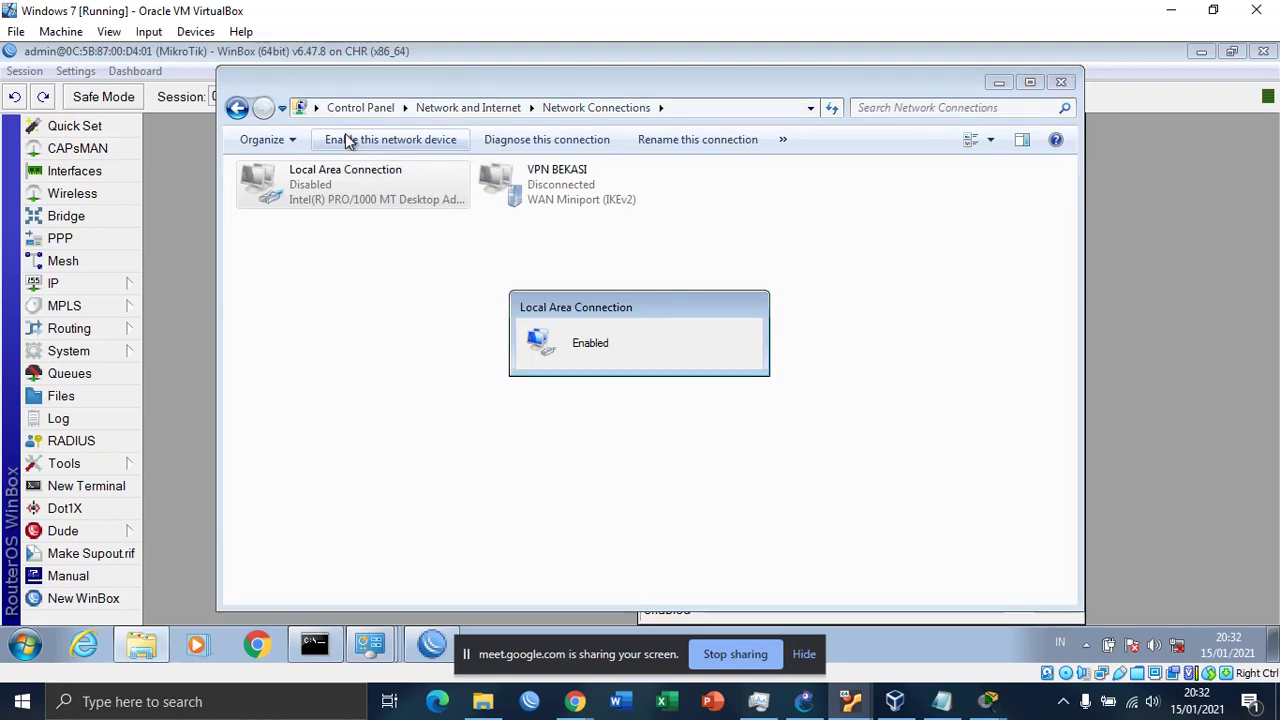
Check the connection details for the lease times and IPv4 address 192.168.10.200, then close all windows
double_click(370, 190)
click(538, 328)
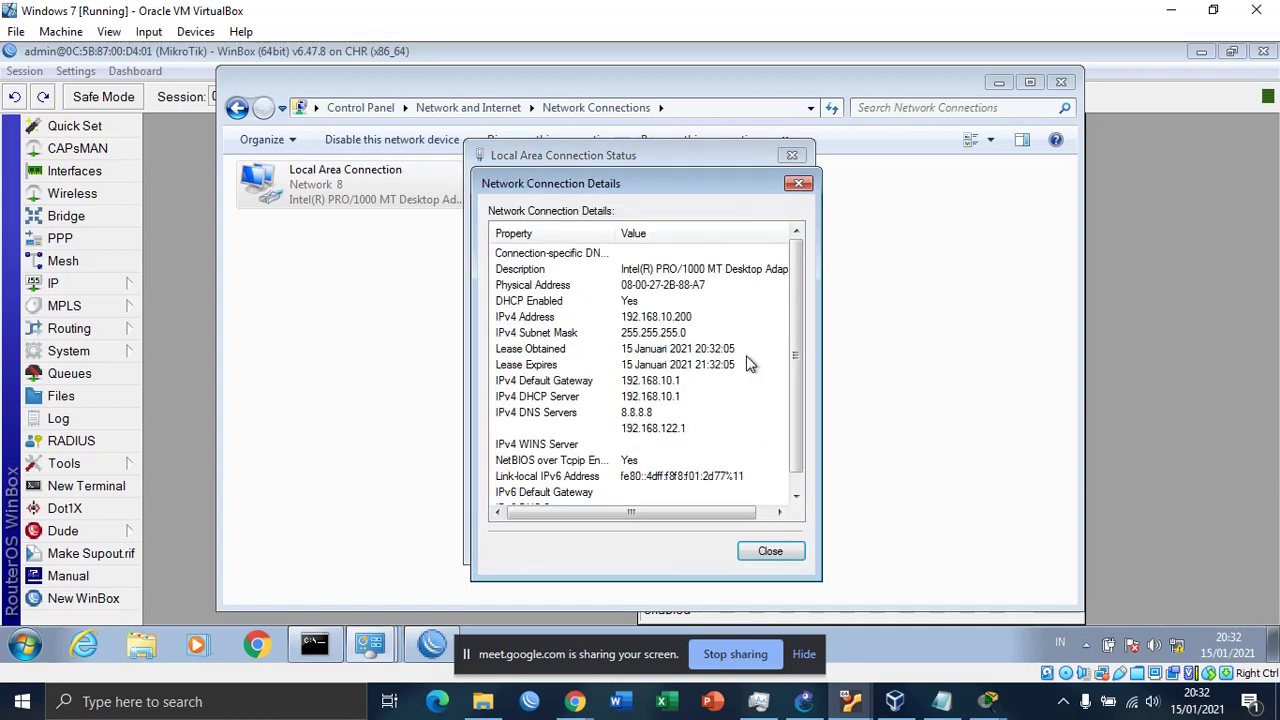
click(690, 349)
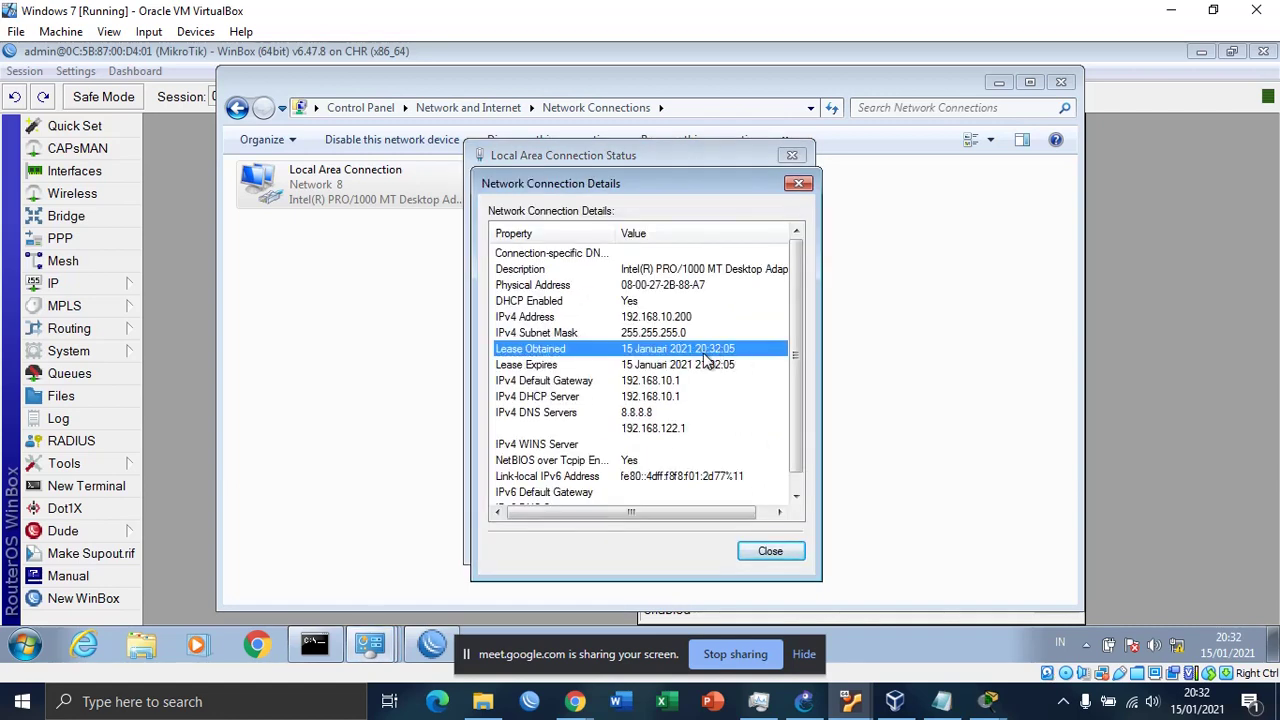
click(703, 365)
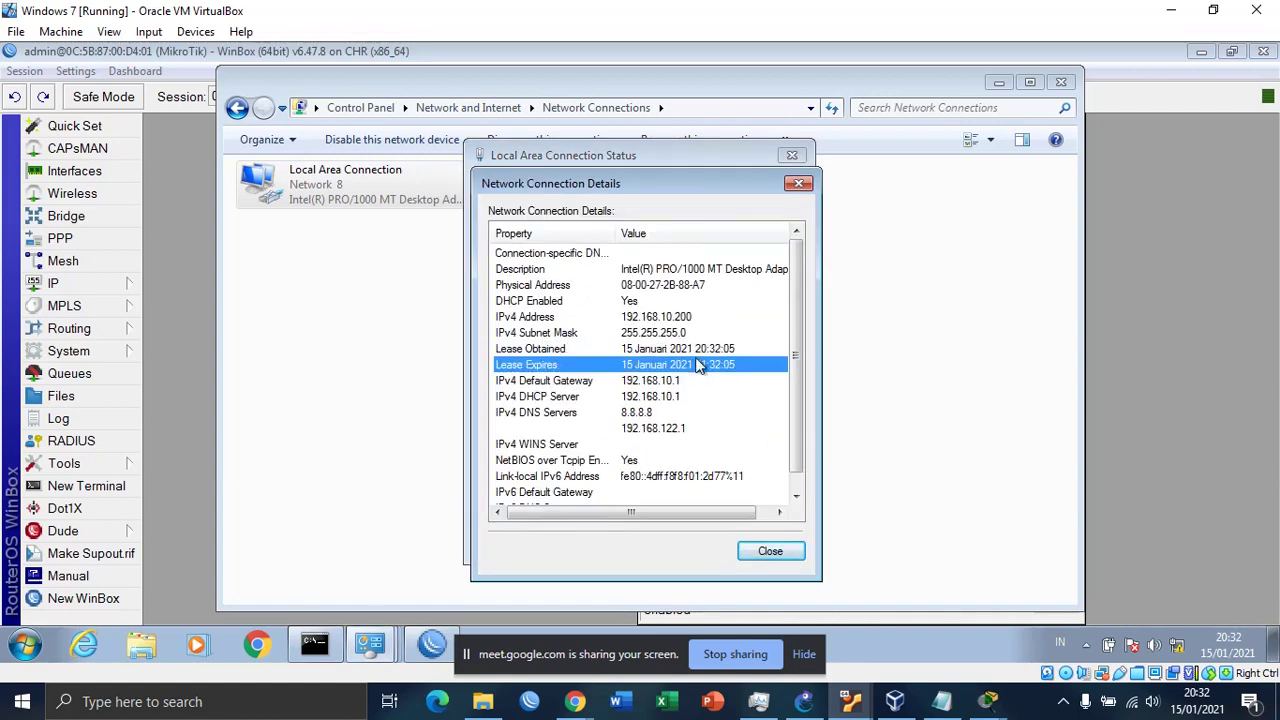
click(704, 352)
click(707, 367)
click(686, 320)
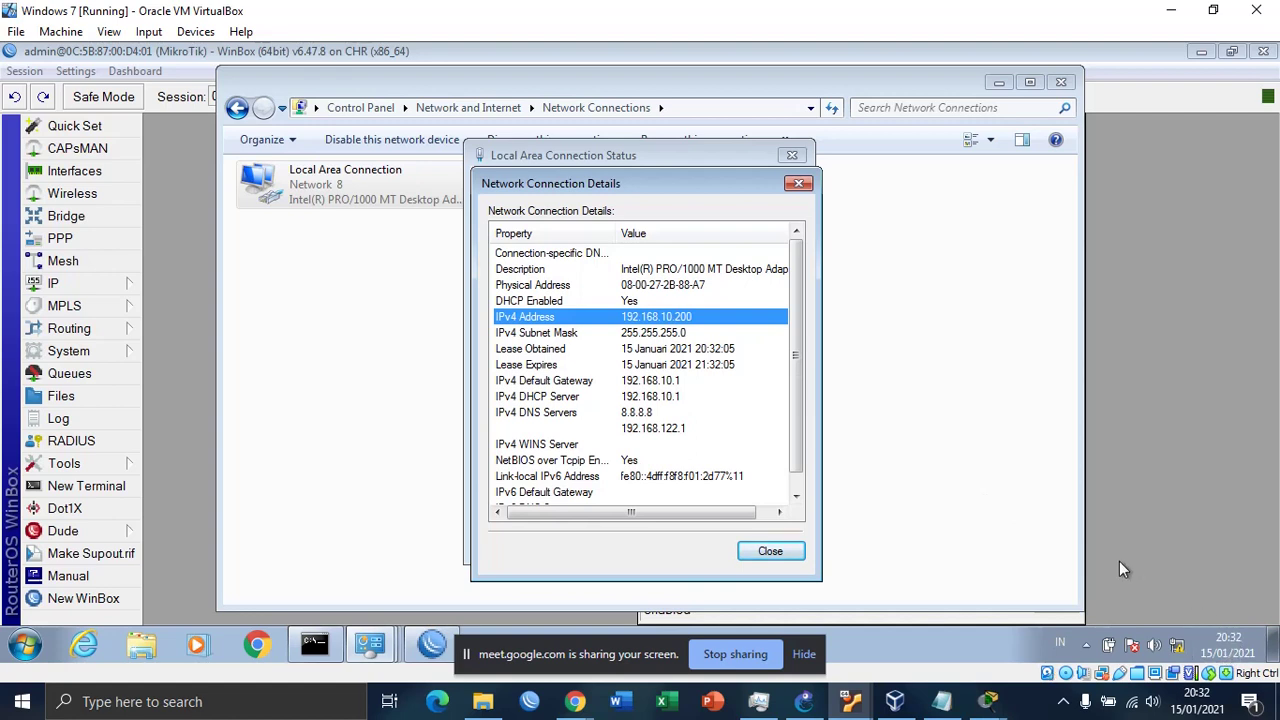
click(799, 183)
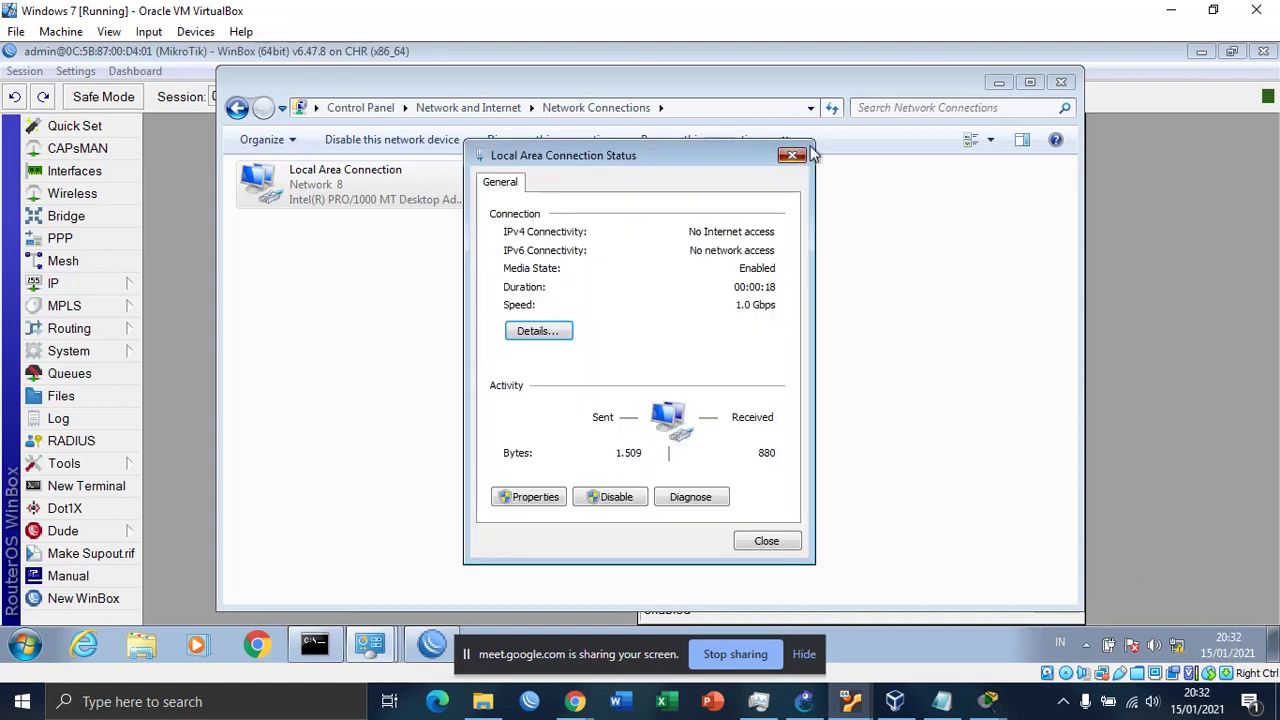
click(792, 155)
click(1063, 85)
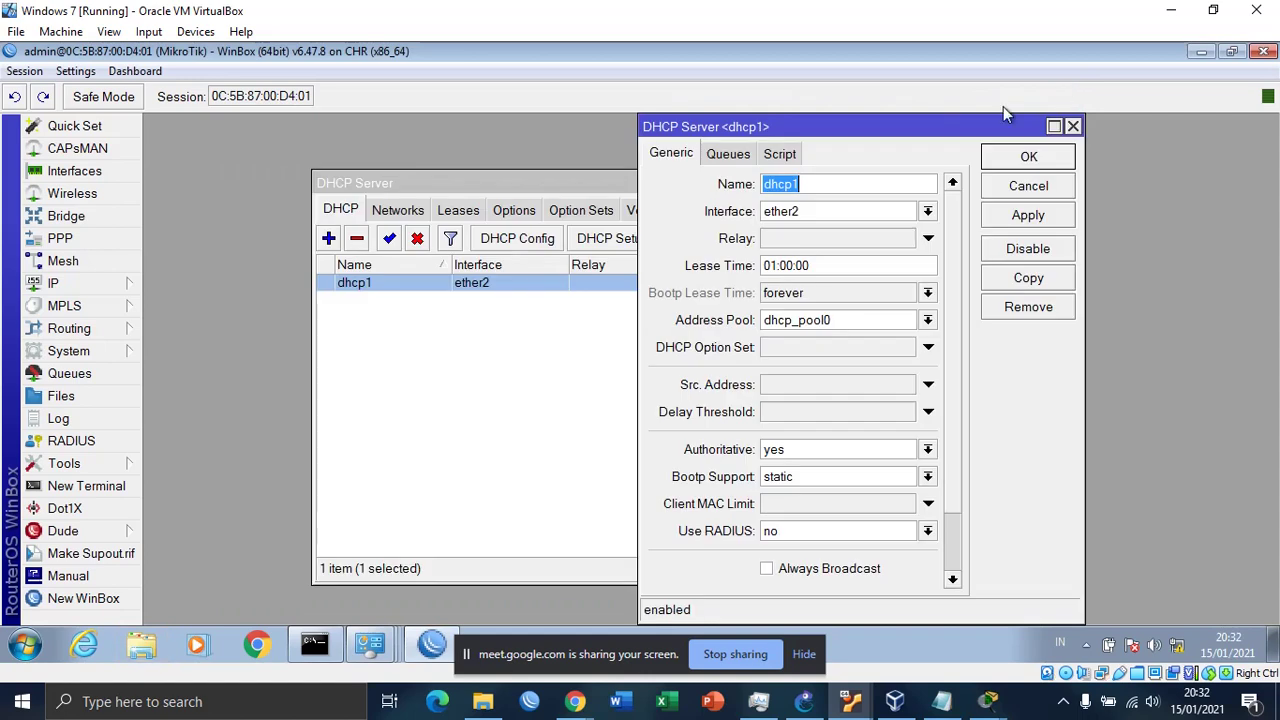
Set the dhcp1 lease time to 00:05:00, apply it and close the server settings
click(778, 265)
key(Delete)
text(0)
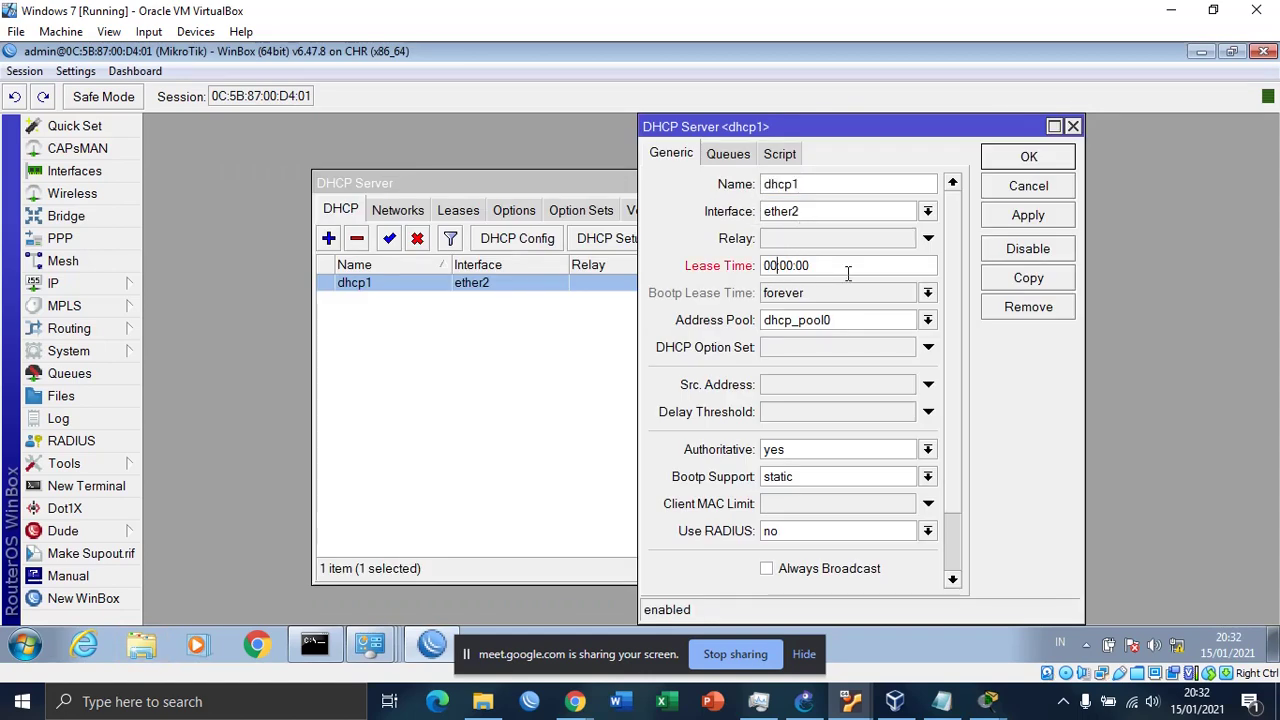
key(BackSpace)
text(5)
click(1029, 218)
click(1021, 165)
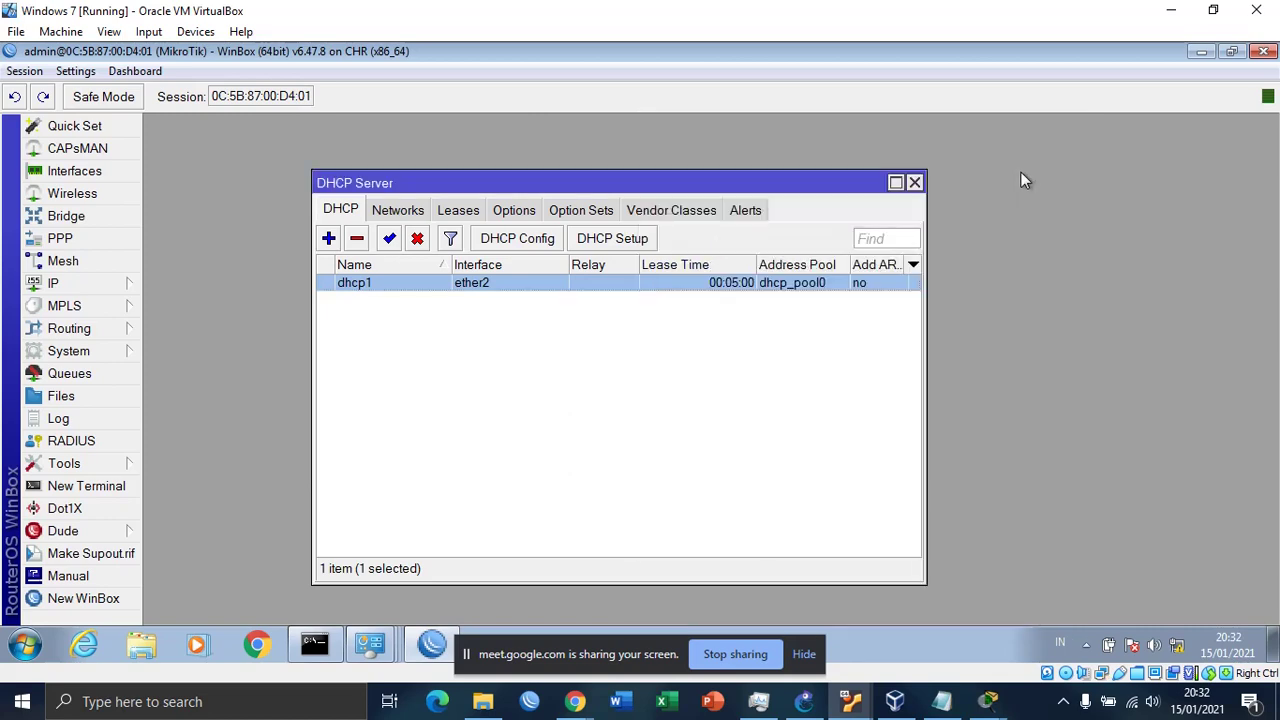
Start a ping to 1.1.1.1 from the command prompt, then minimize it
click(314, 644)
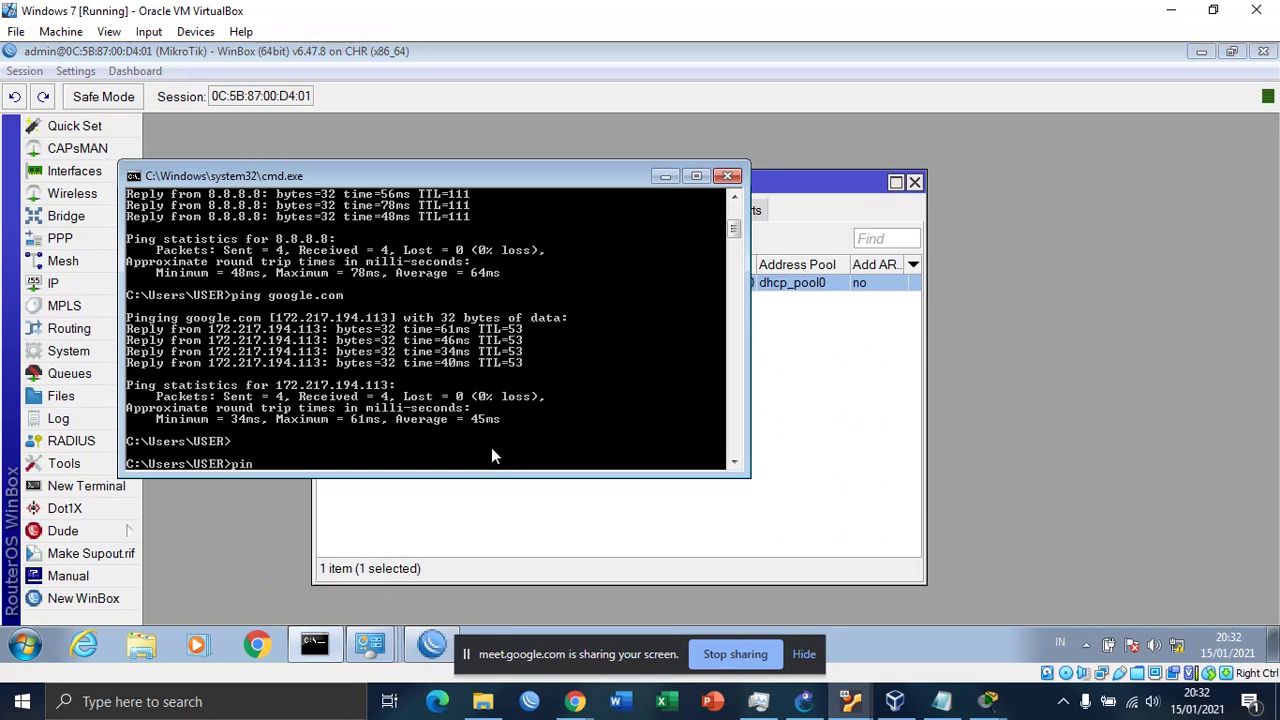
text(ping 1.1.1.1)
key(Return)
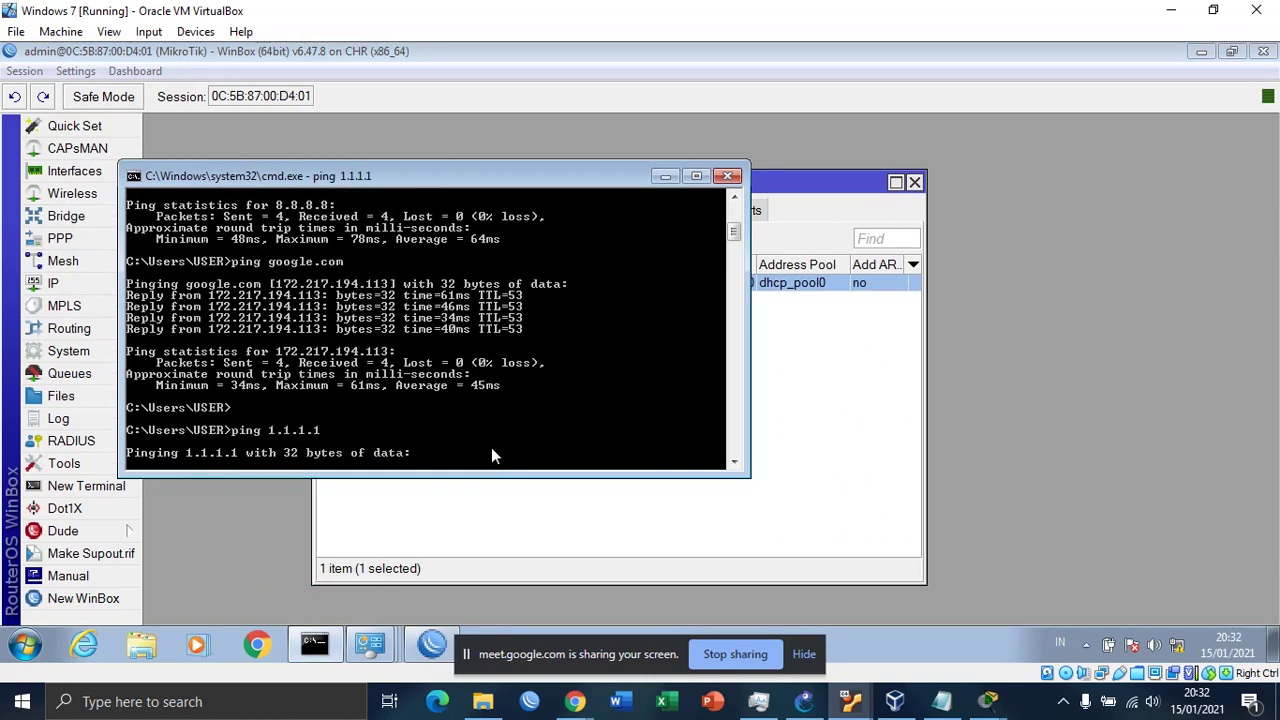
click(664, 177)
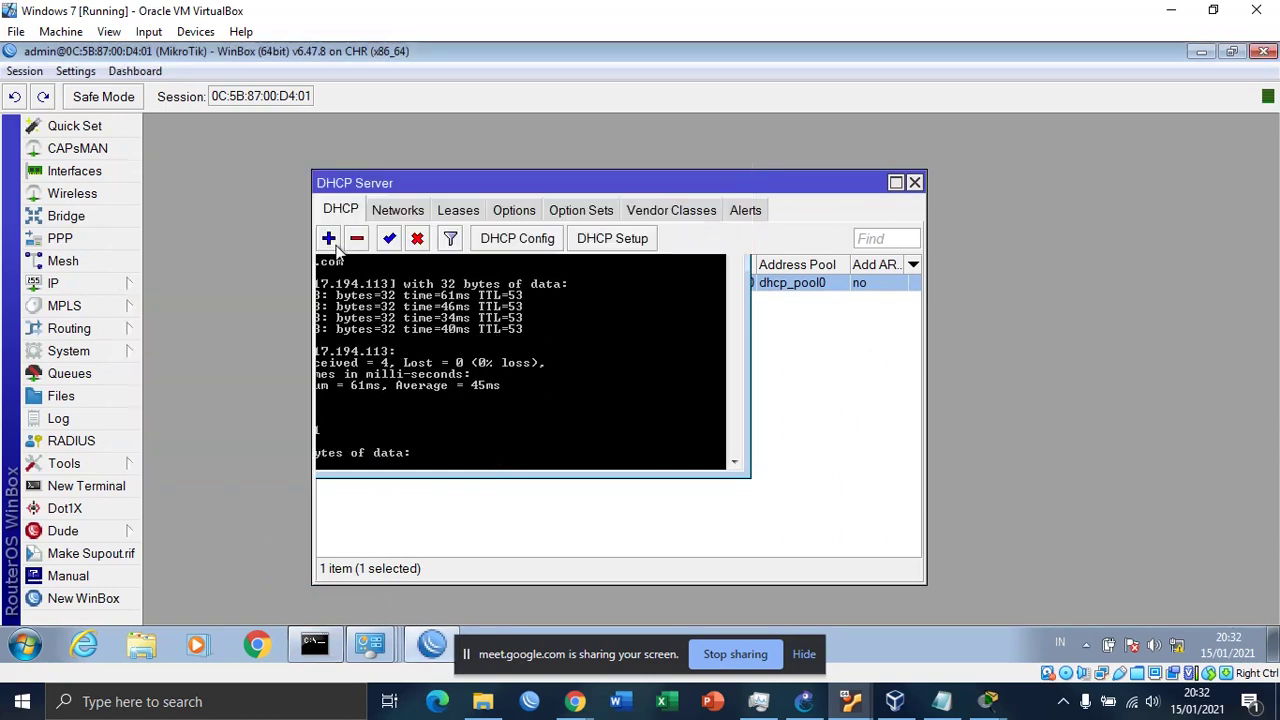
Create a srcnat NAT rule with Out. Interface ether1 and action masquerade
click(88, 281)
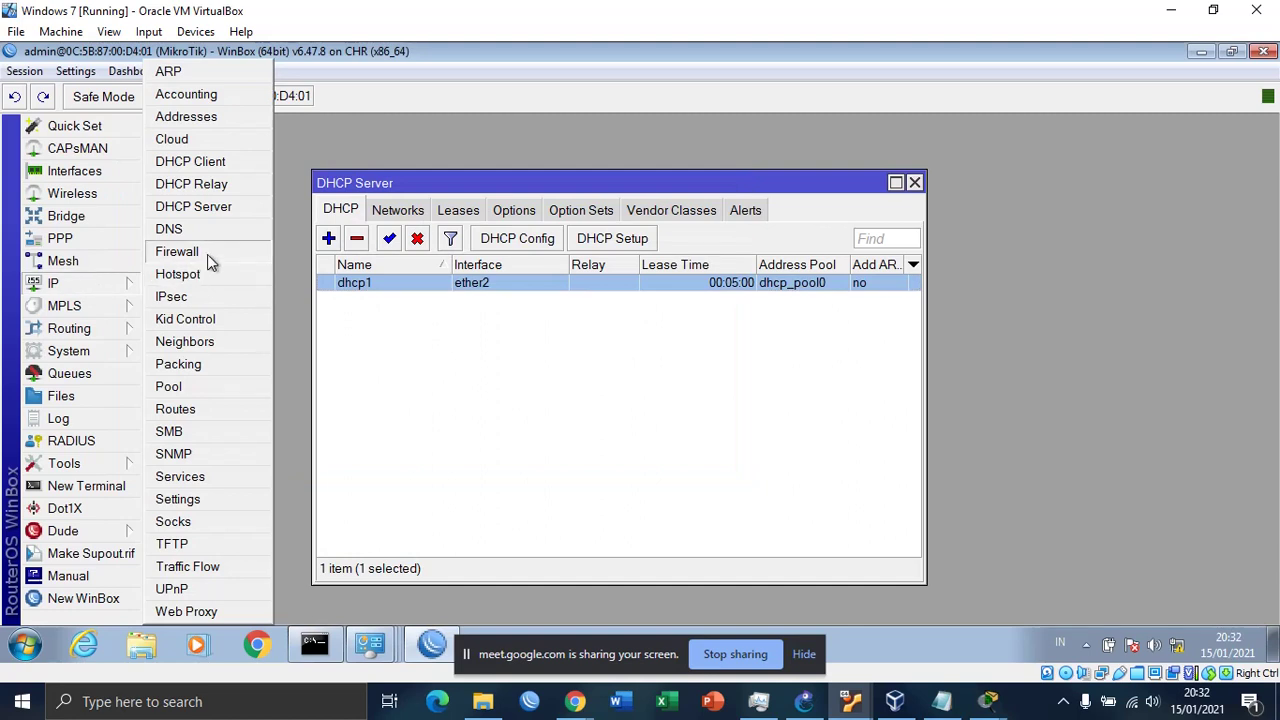
click(205, 252)
click(330, 230)
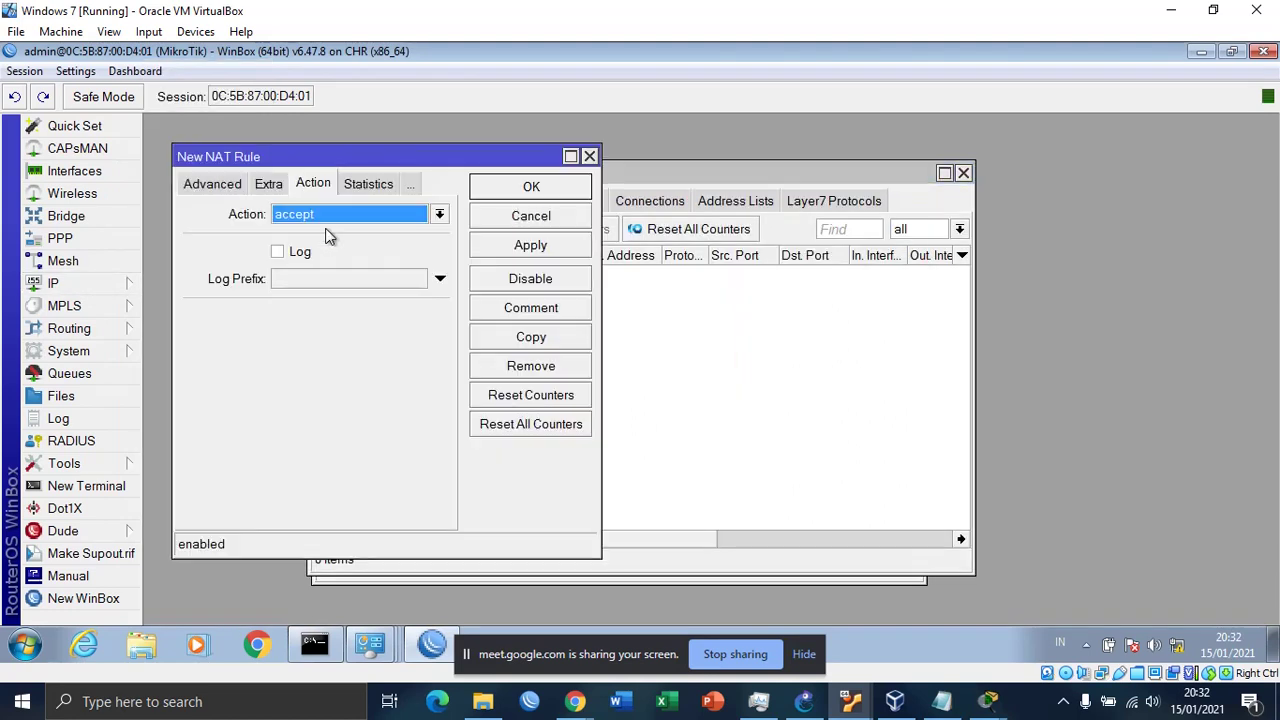
click(191, 183)
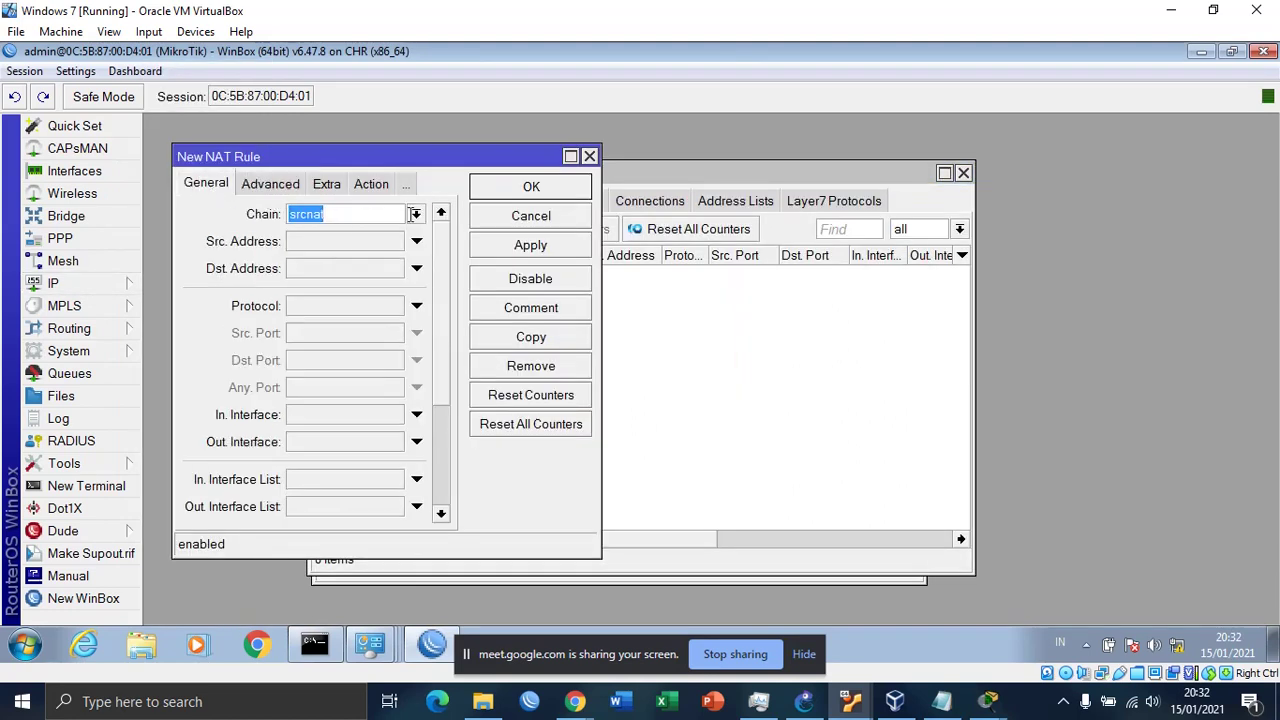
click(395, 441)
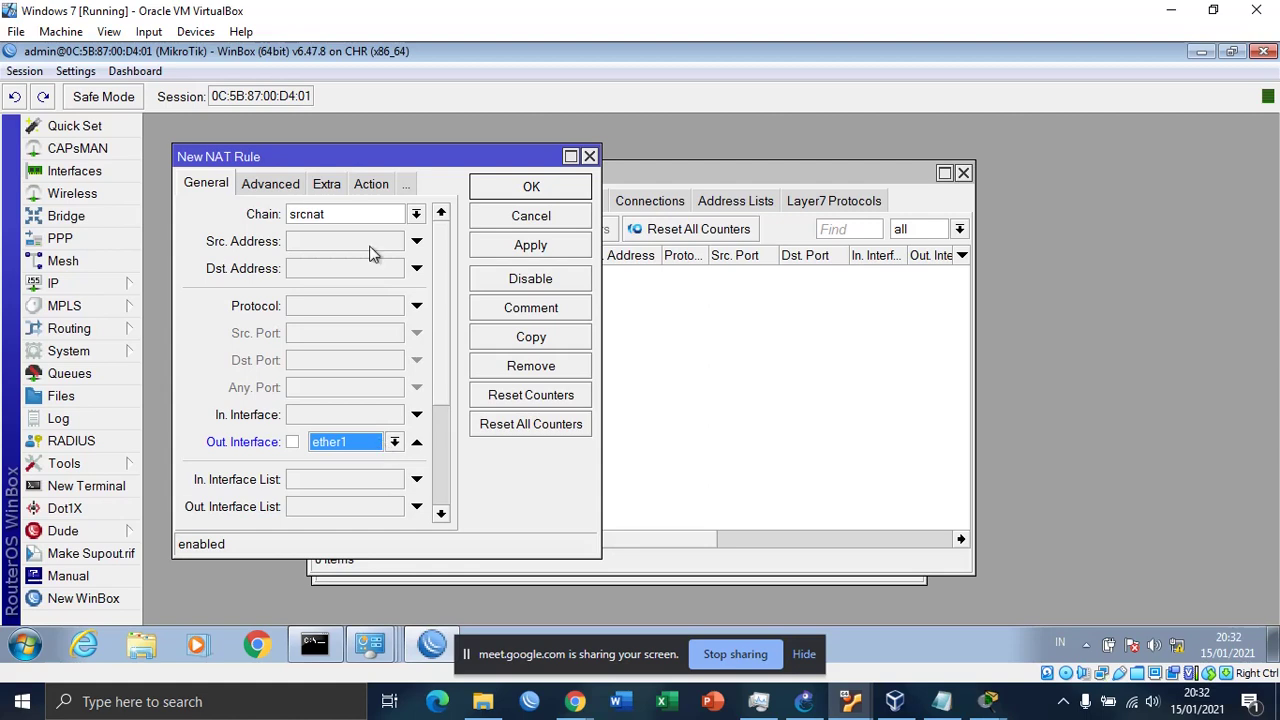
click(366, 184)
click(346, 226)
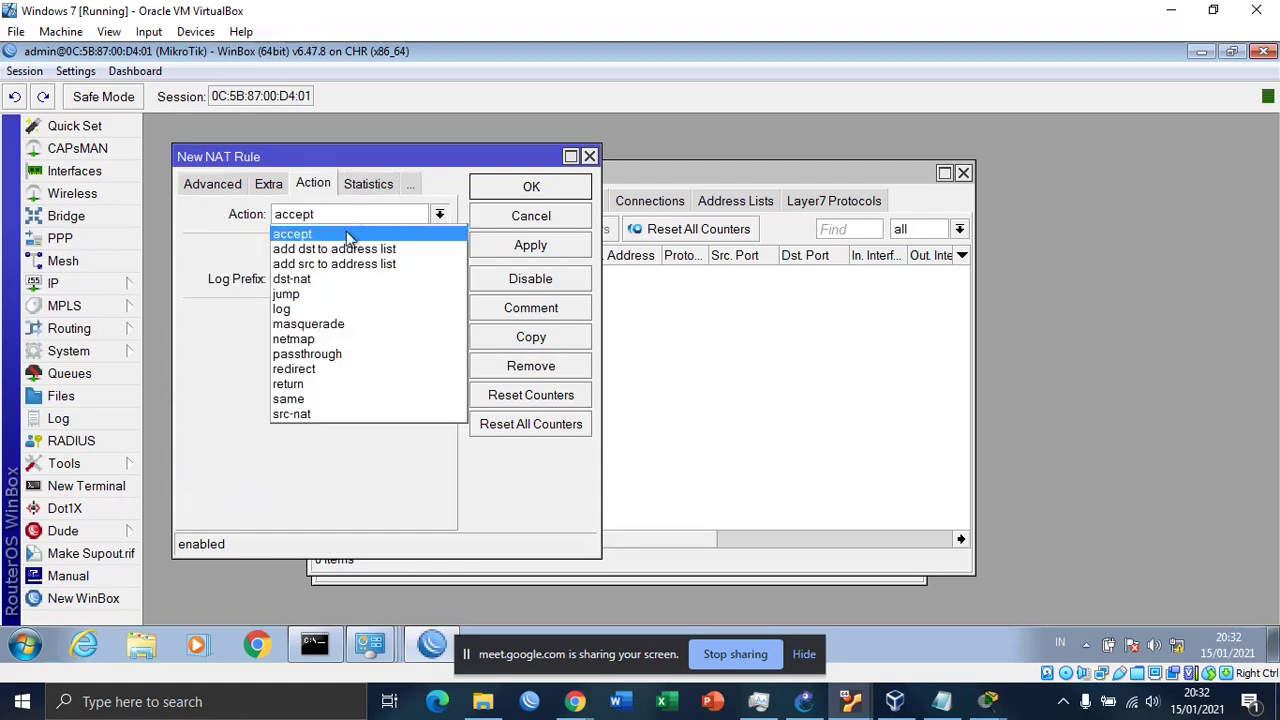
click(326, 324)
click(533, 250)
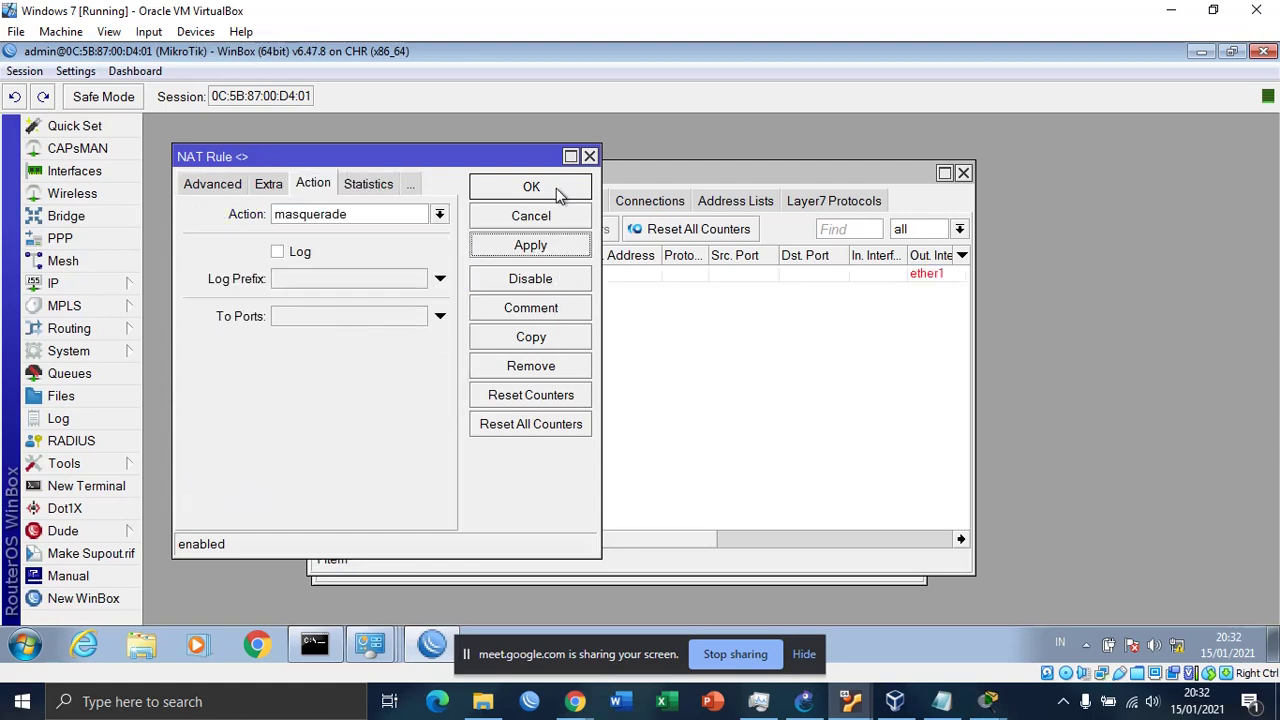
click(556, 188)
Comment the new NAT rule 'NAT ISP' and widen the Firewall window
click(477, 274)
click(445, 230)
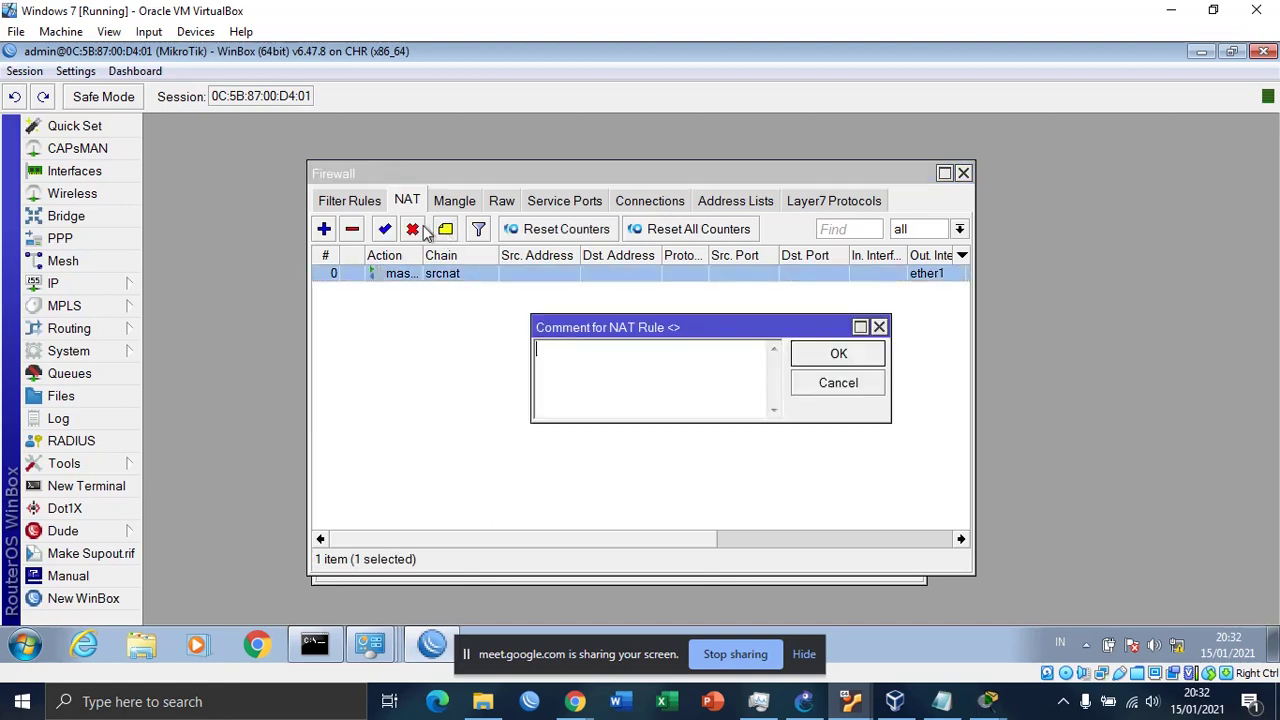
text(NAT ISP)
key(Return)
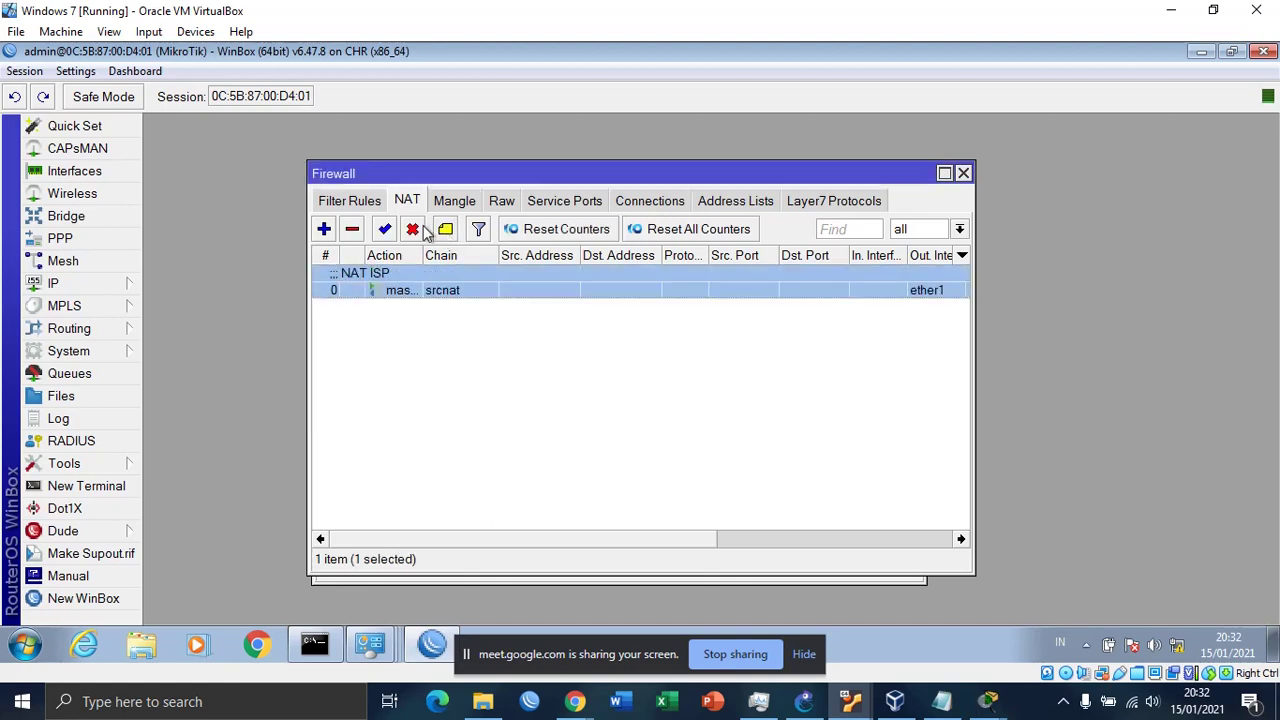
drag(977, 264, 1041, 300)
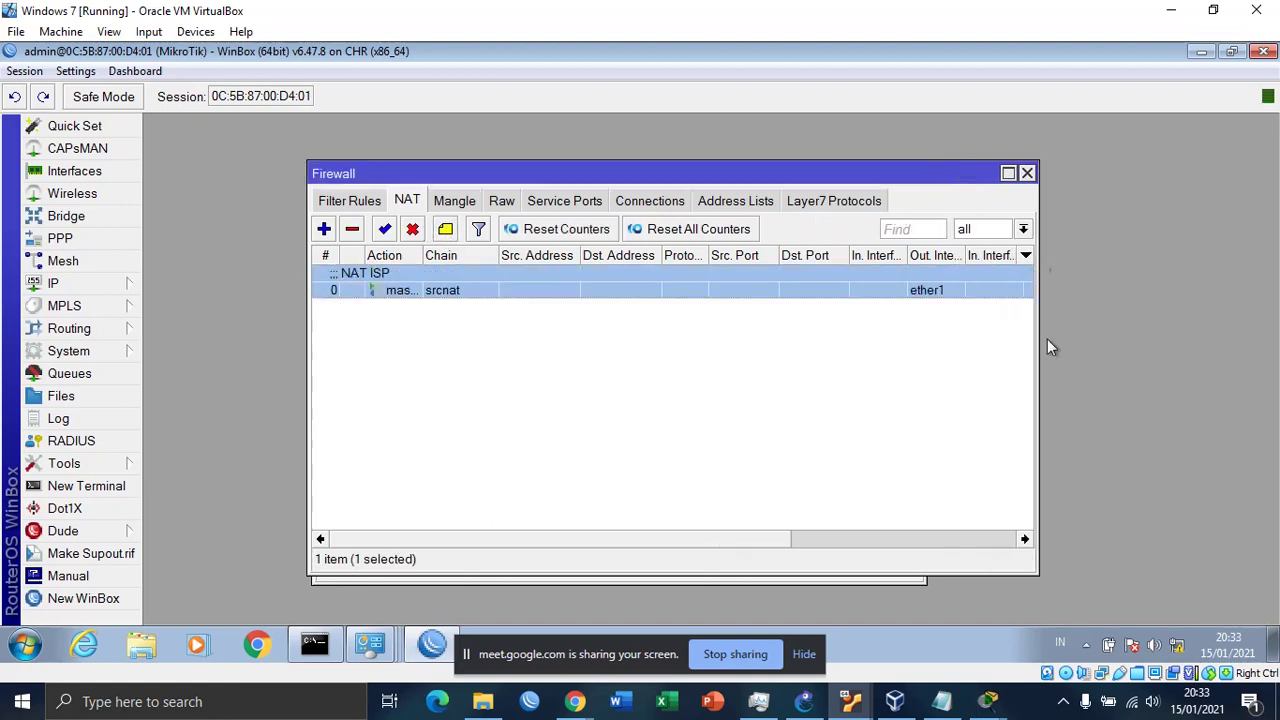
Rerun ping 1.1.1.1, which now gets 3 of 3 replies, then stop it with Ctrl+C
click(314, 644)
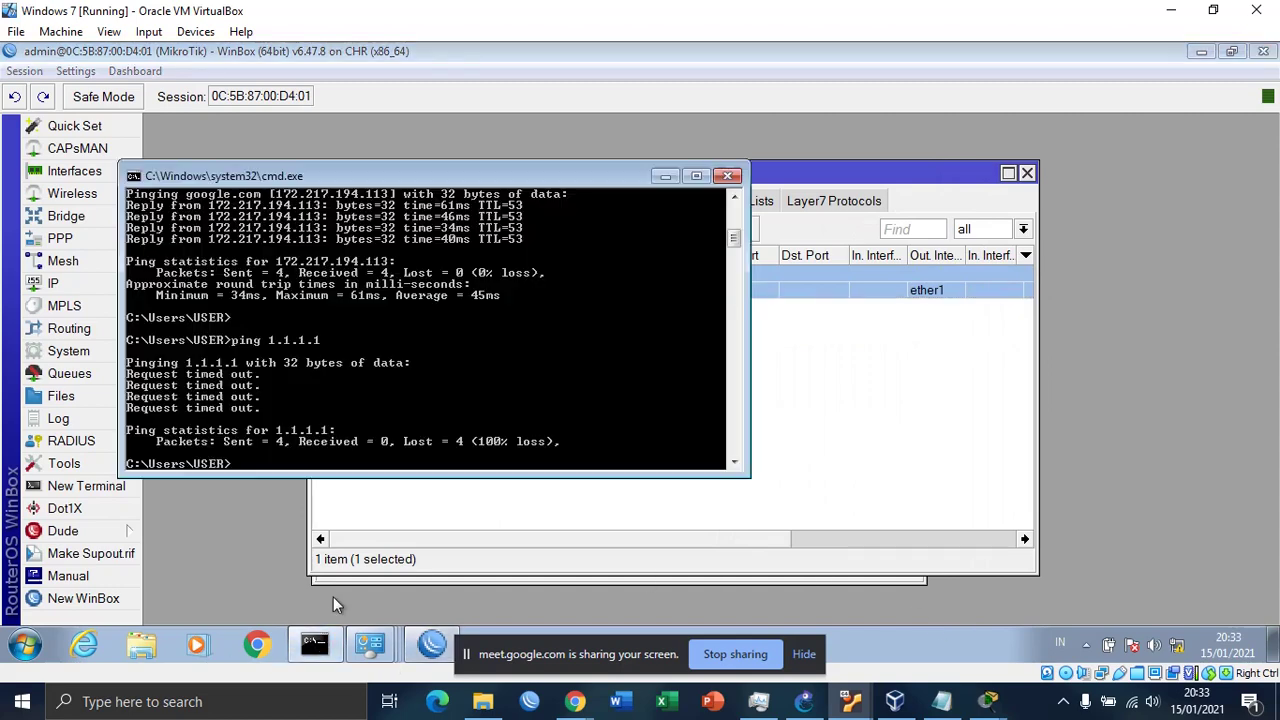
key(Up)
key(Return)
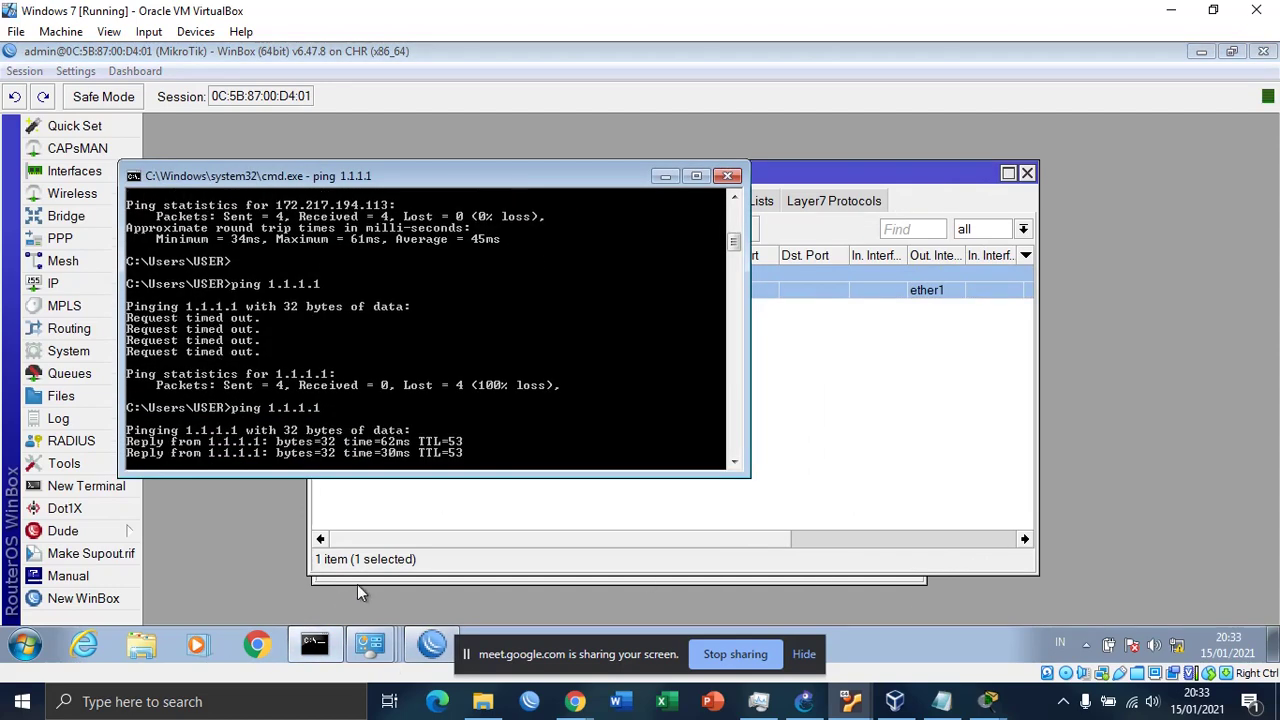
key(ctrl+c)
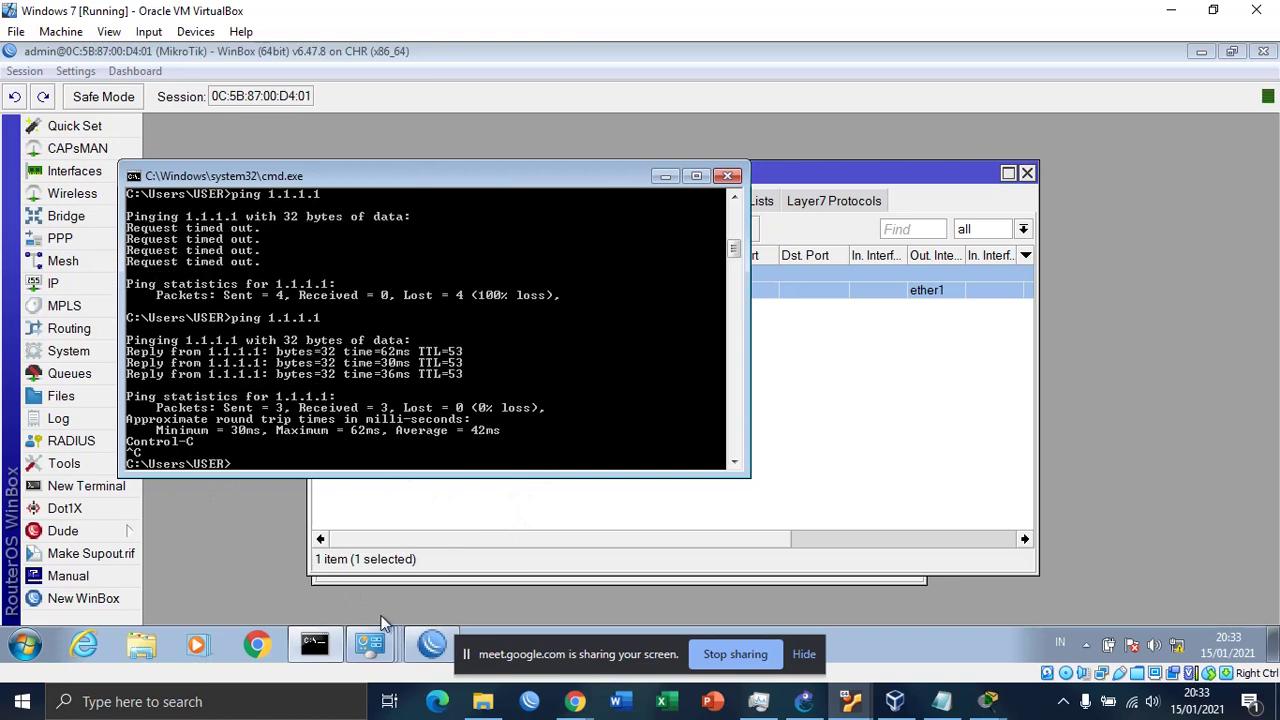
mouse_move(372, 642)
click(445, 602)
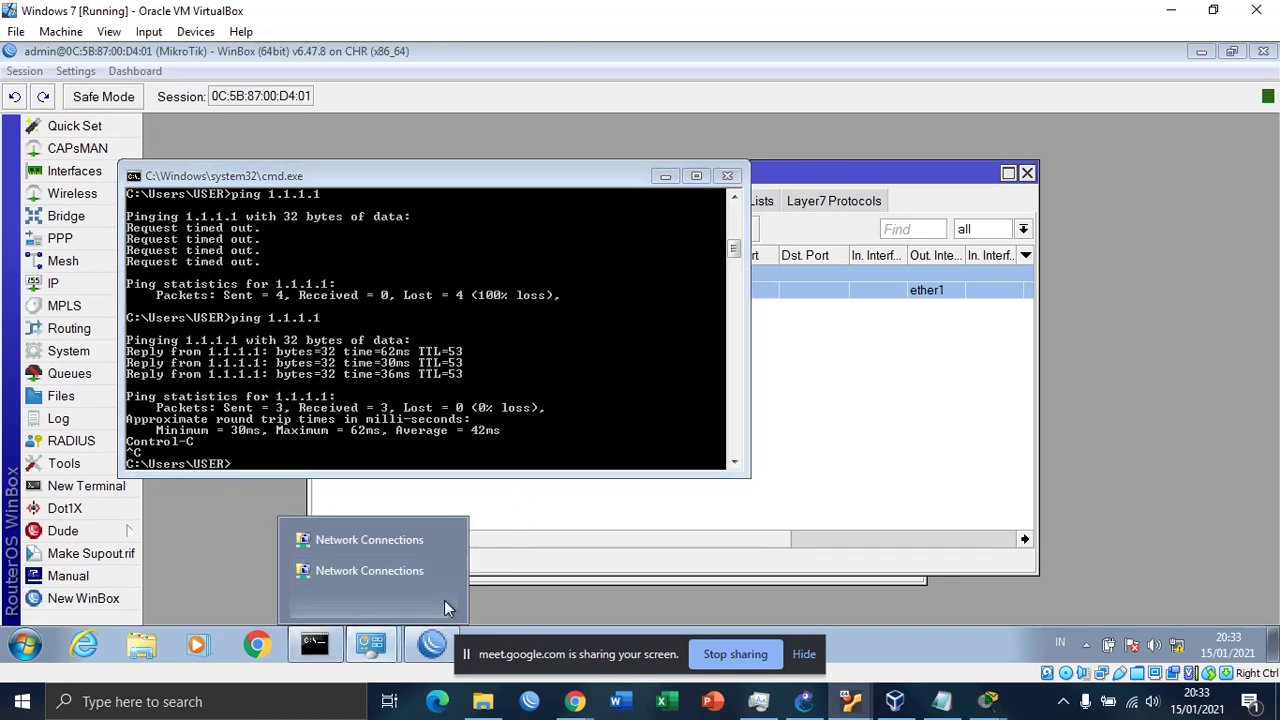
Disable and re-enable the Local Area Connection in Network Connections
click(396, 597)
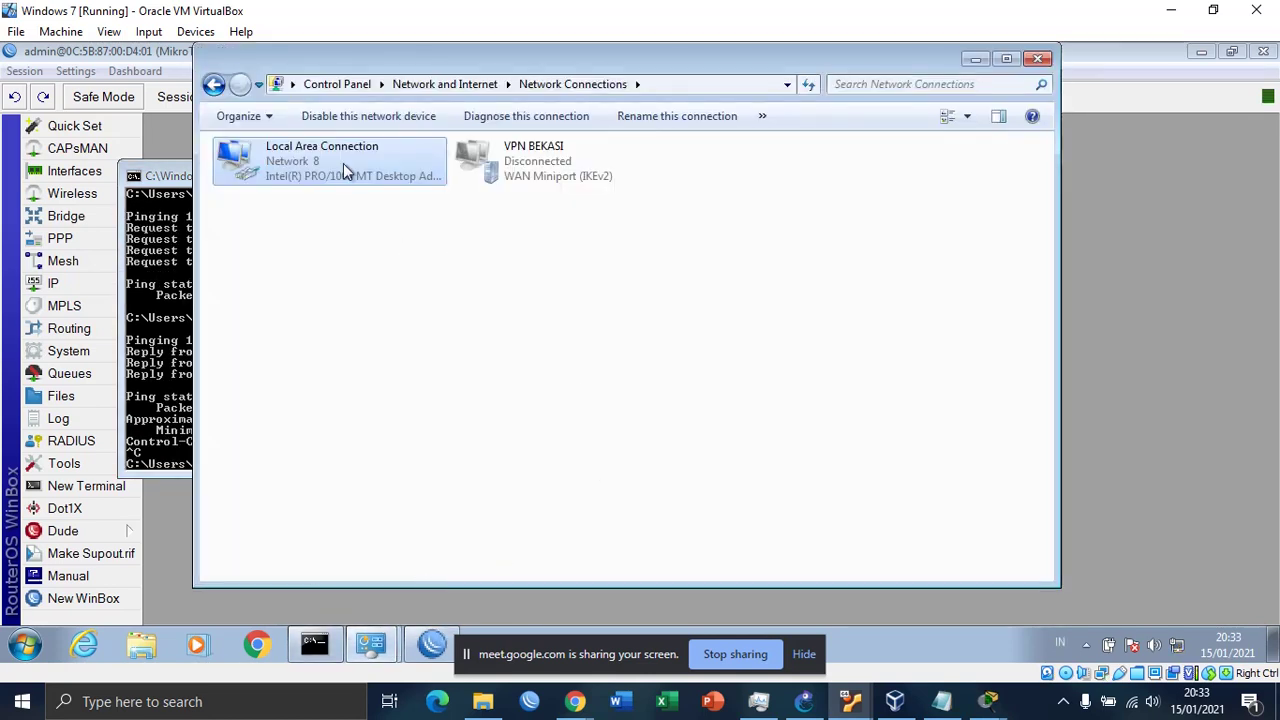
double_click(343, 163)
click(792, 157)
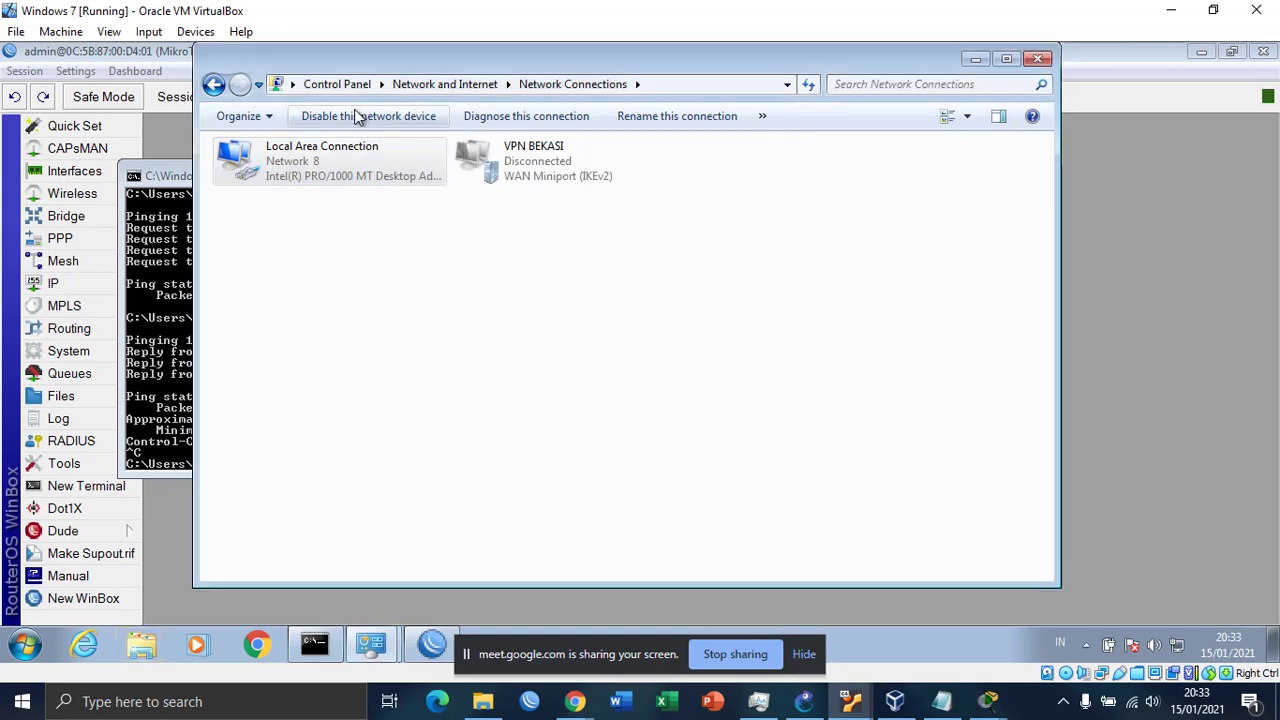
click(360, 117)
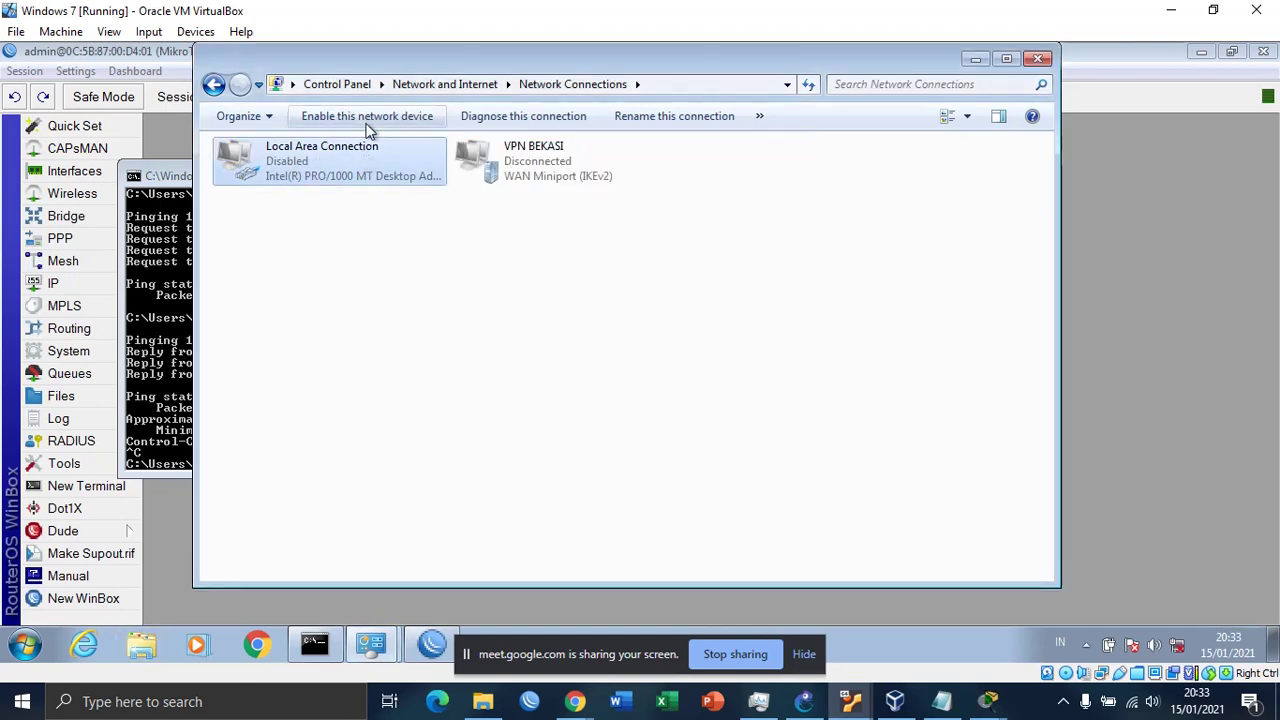
click(367, 120)
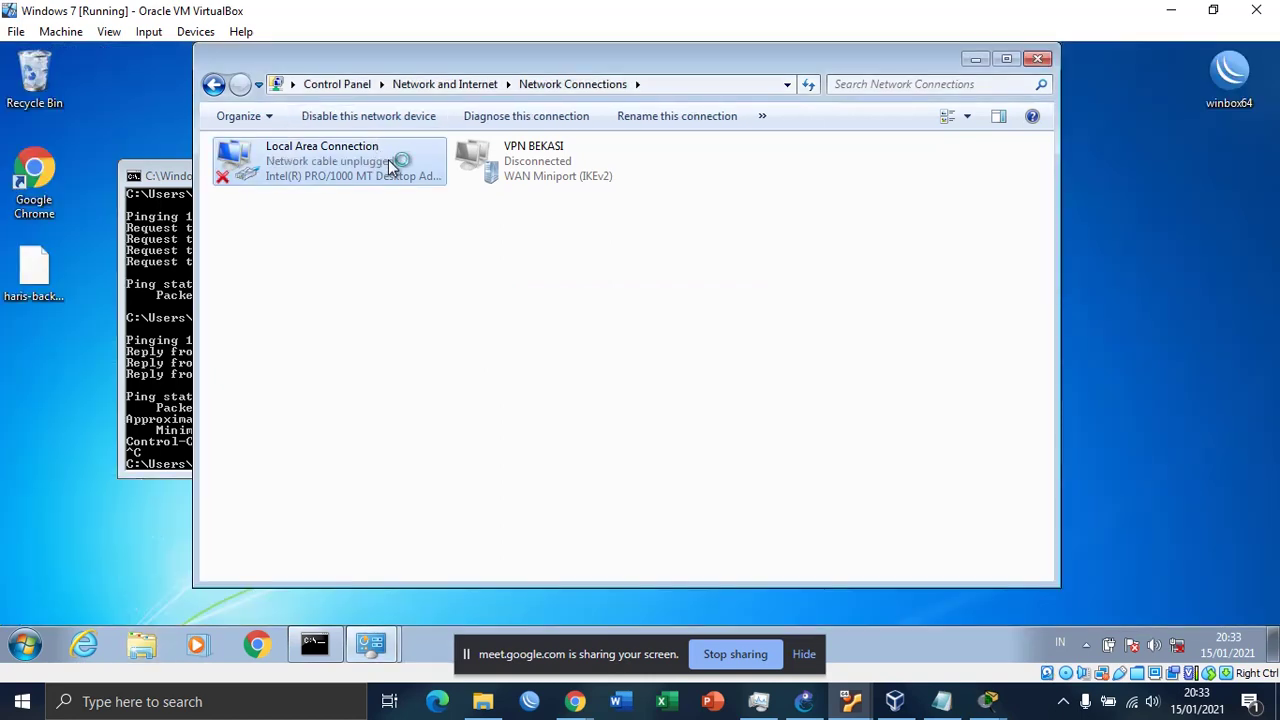
Check the connection details for the new five-minute Lease Obtained and Lease Expires times
double_click(398, 170)
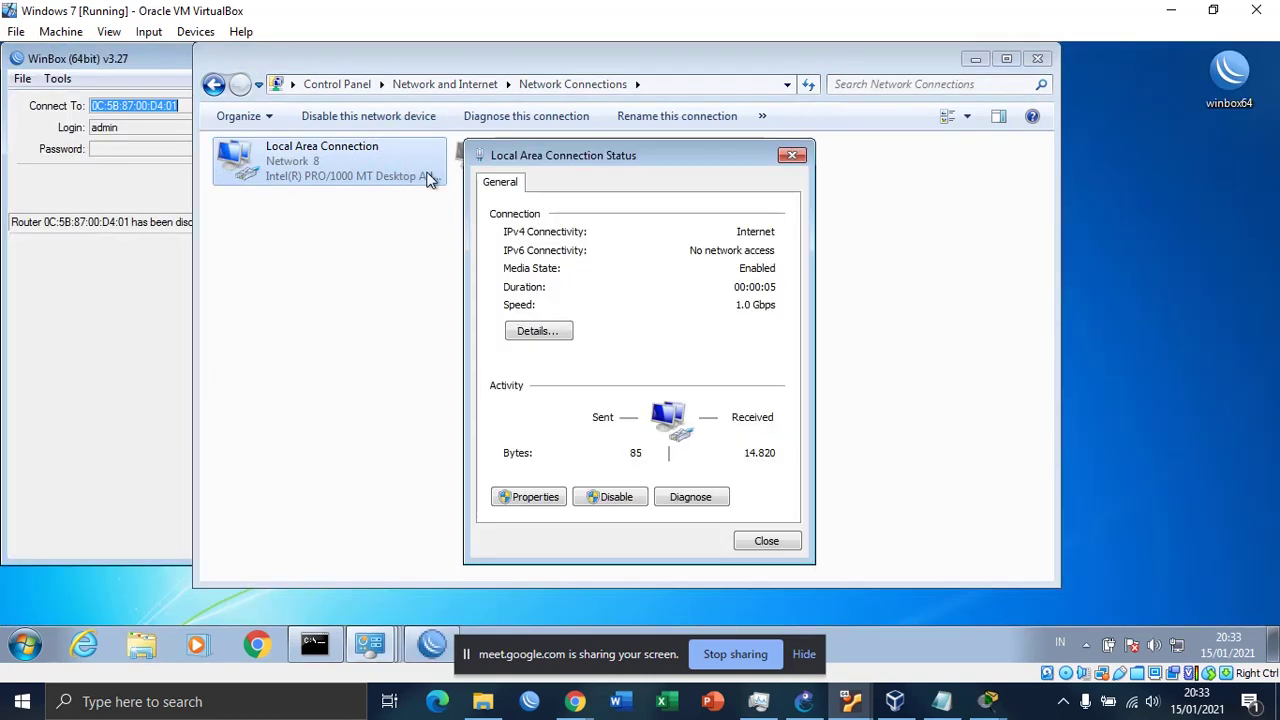
click(569, 329)
click(720, 350)
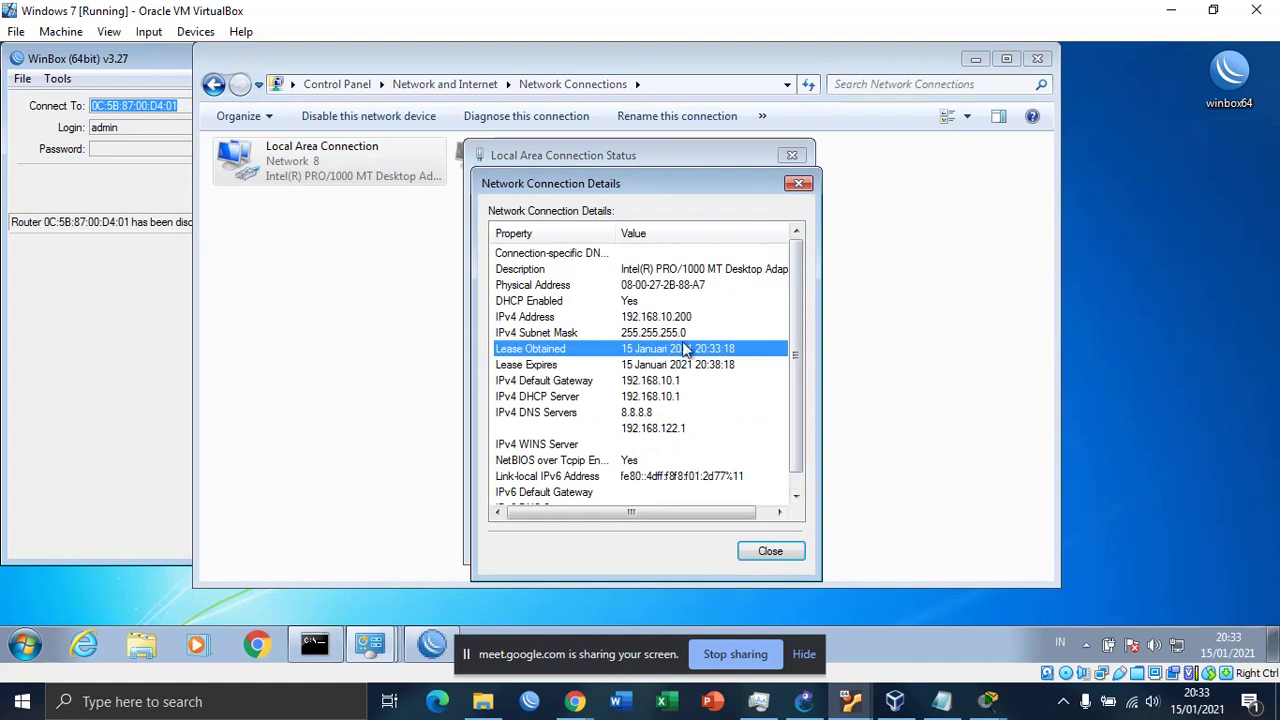
click(721, 363)
click(721, 353)
click(727, 366)
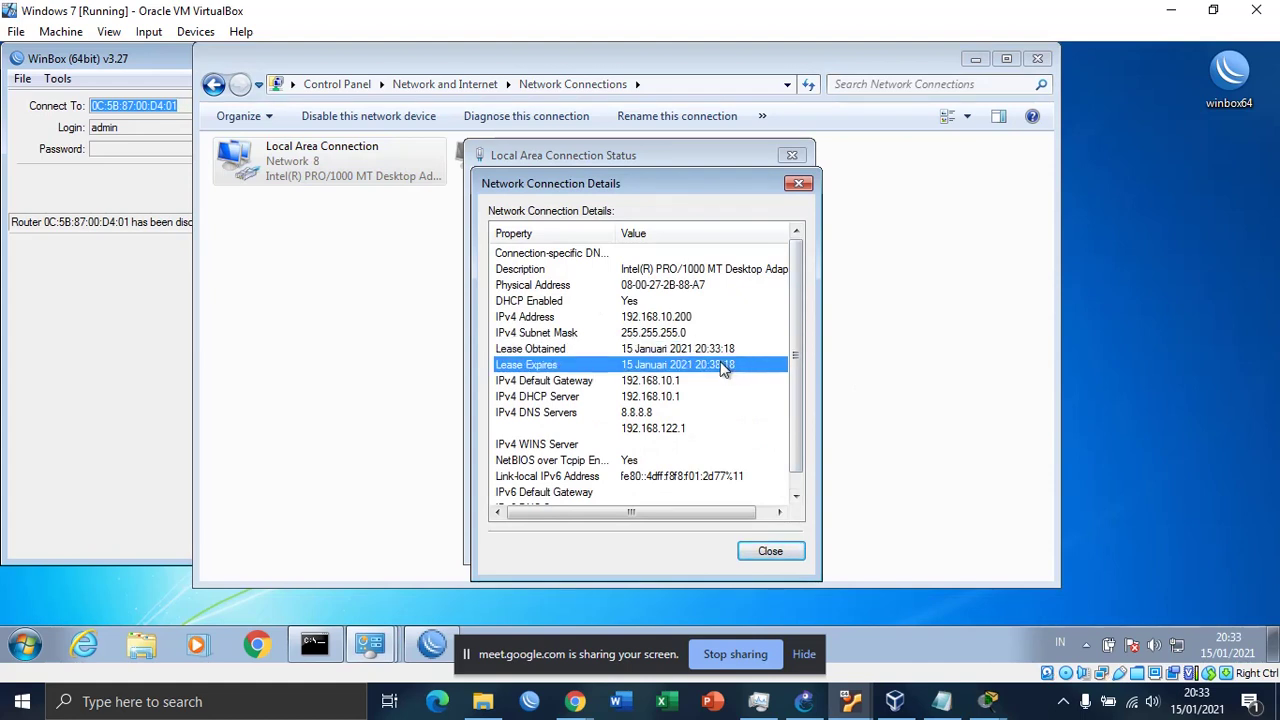
Glance at the host's PDF and Google Meet tab, then close the connection dialogs and minimize Network Connections
click(576, 701)
click(485, 602)
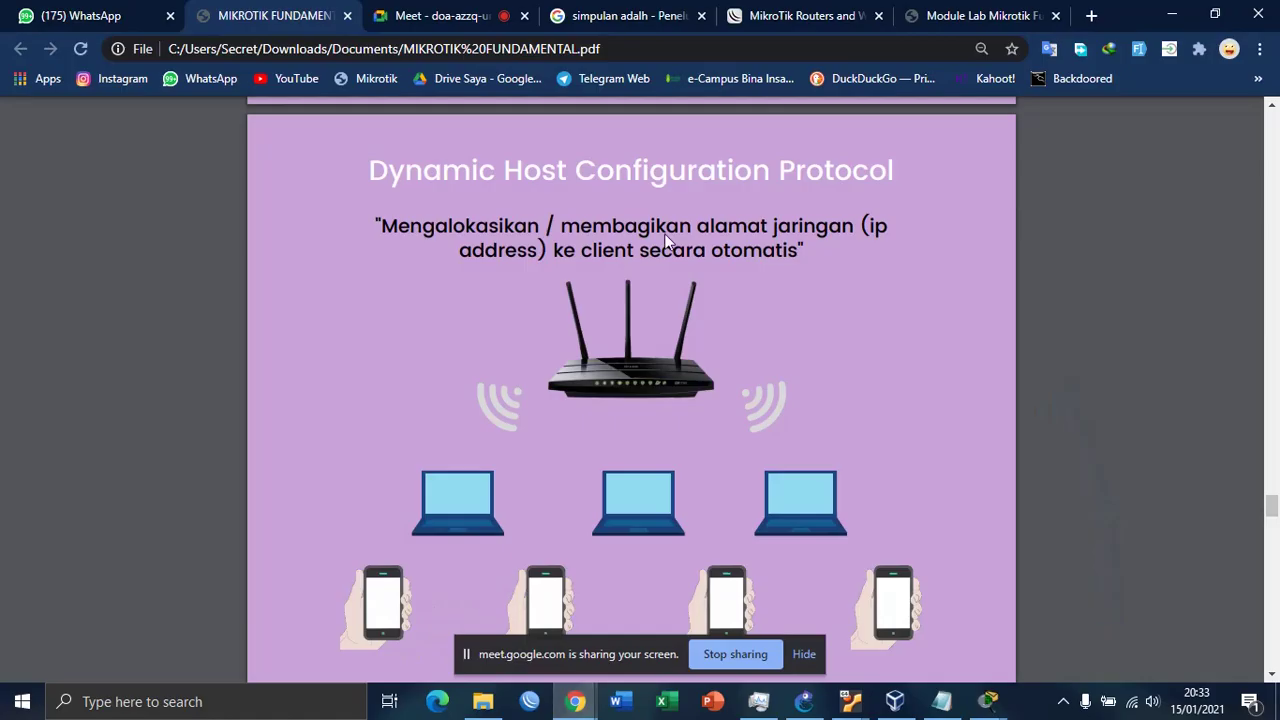
click(489, 8)
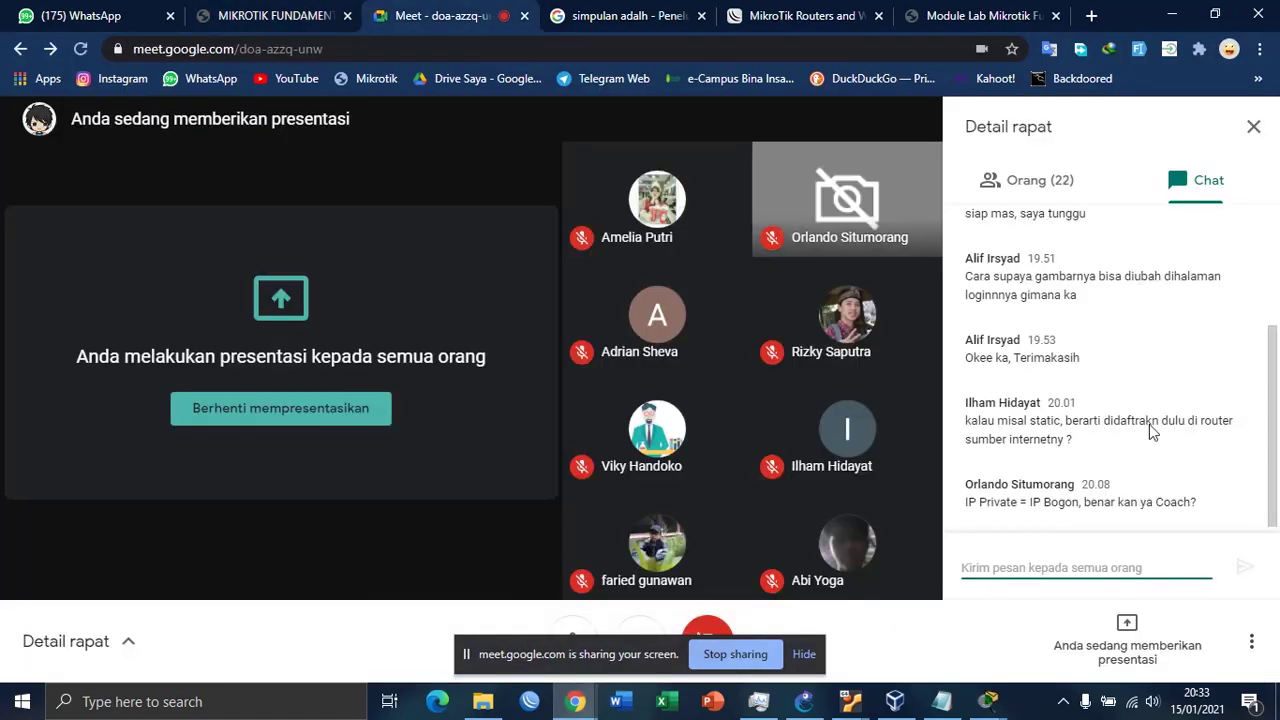
click(1171, 15)
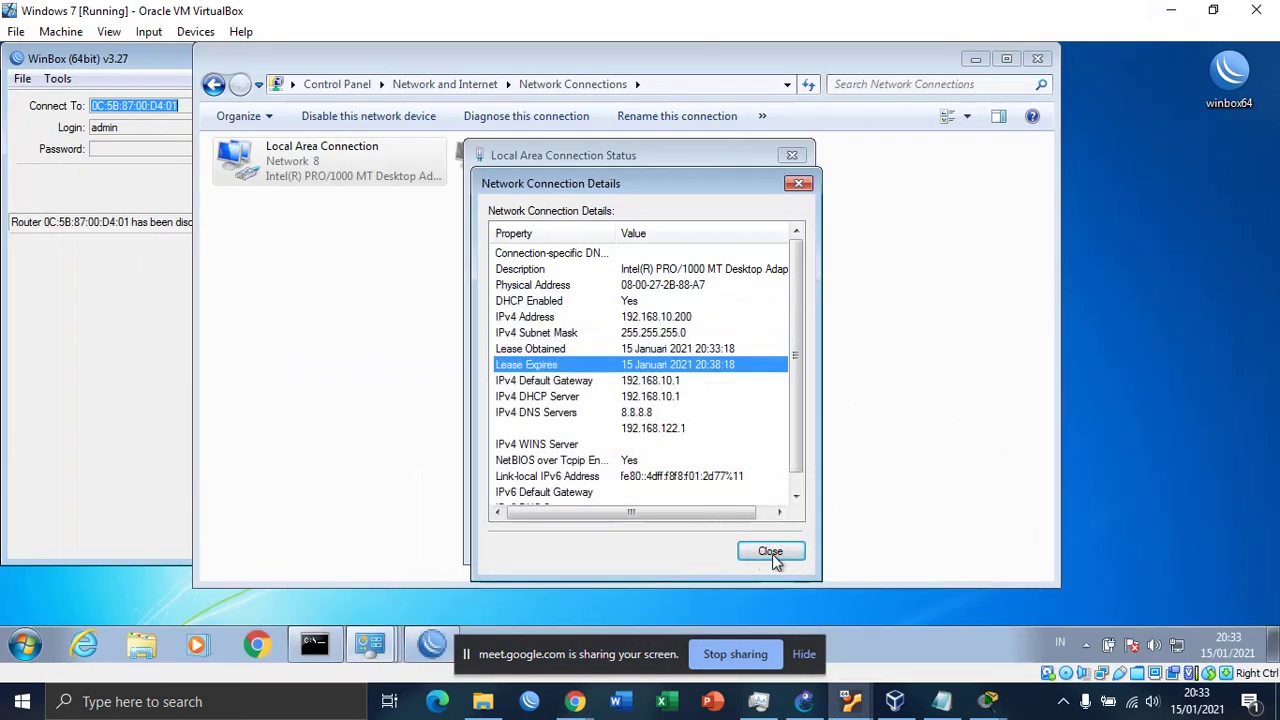
click(771, 552)
click(781, 159)
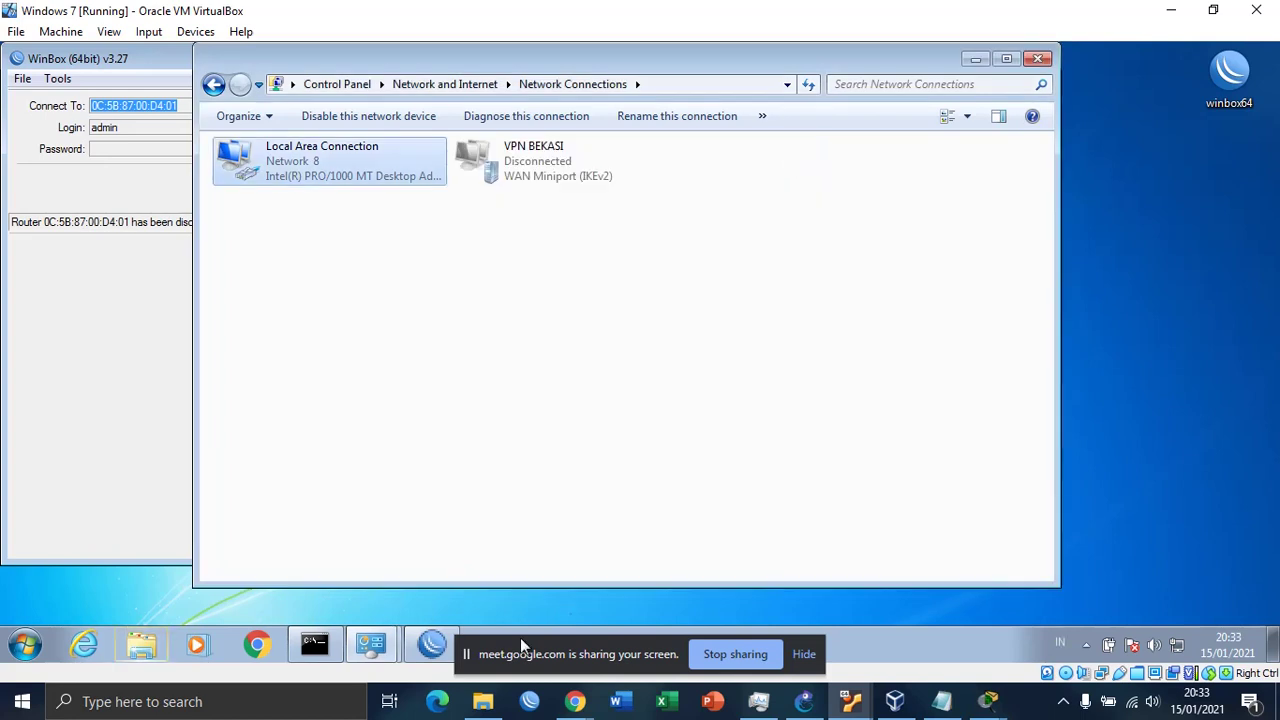
click(975, 59)
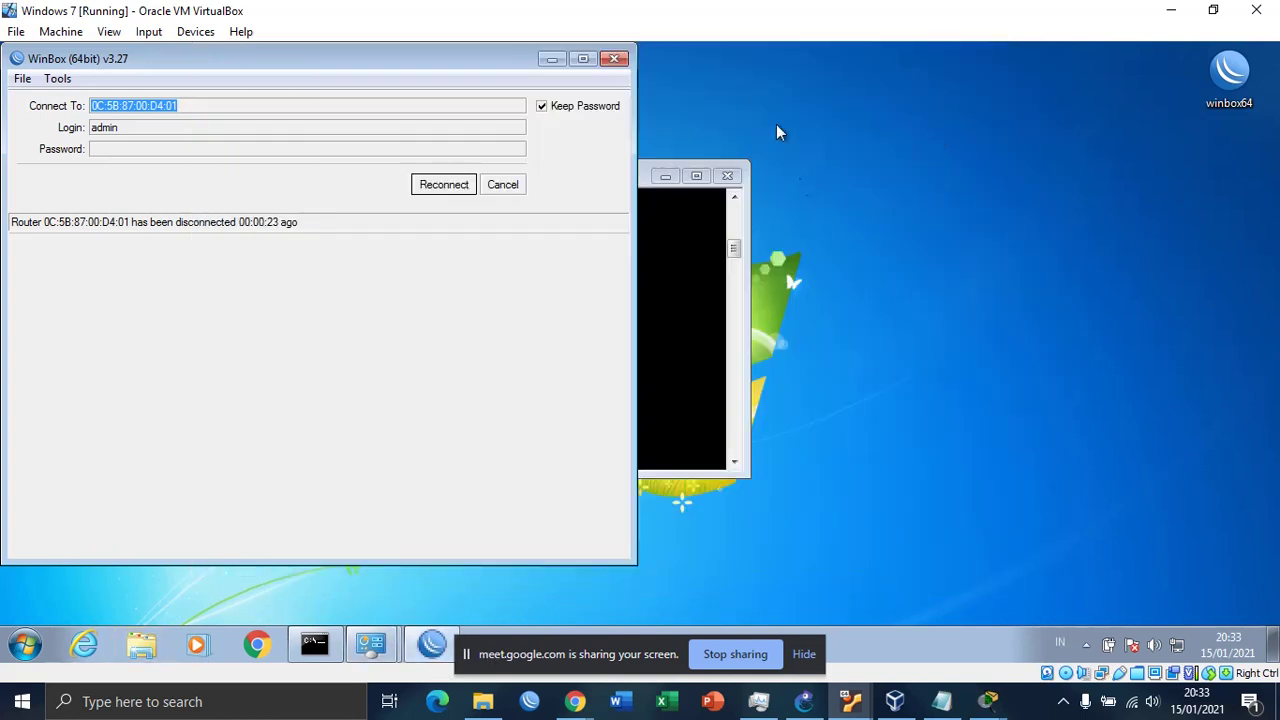
Minimize WinBox, launch the VM's web browser, and hide the meeting window to reveal the VM
click(552, 59)
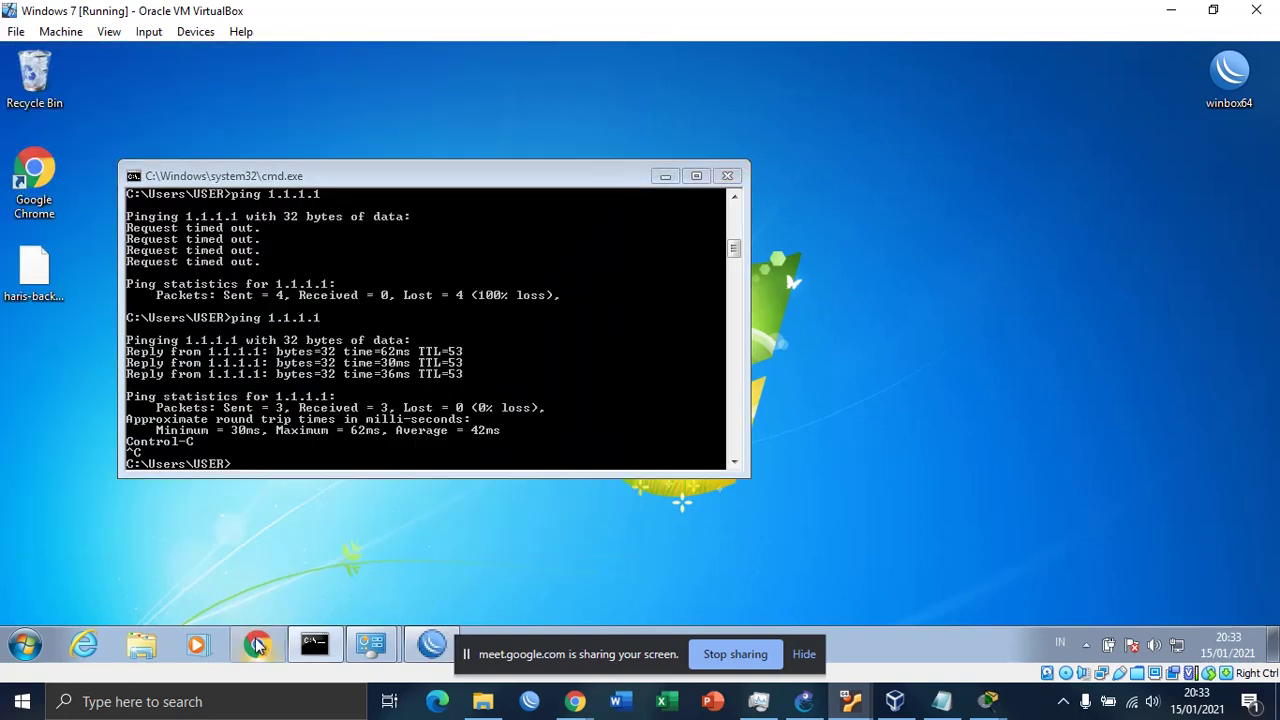
click(256, 644)
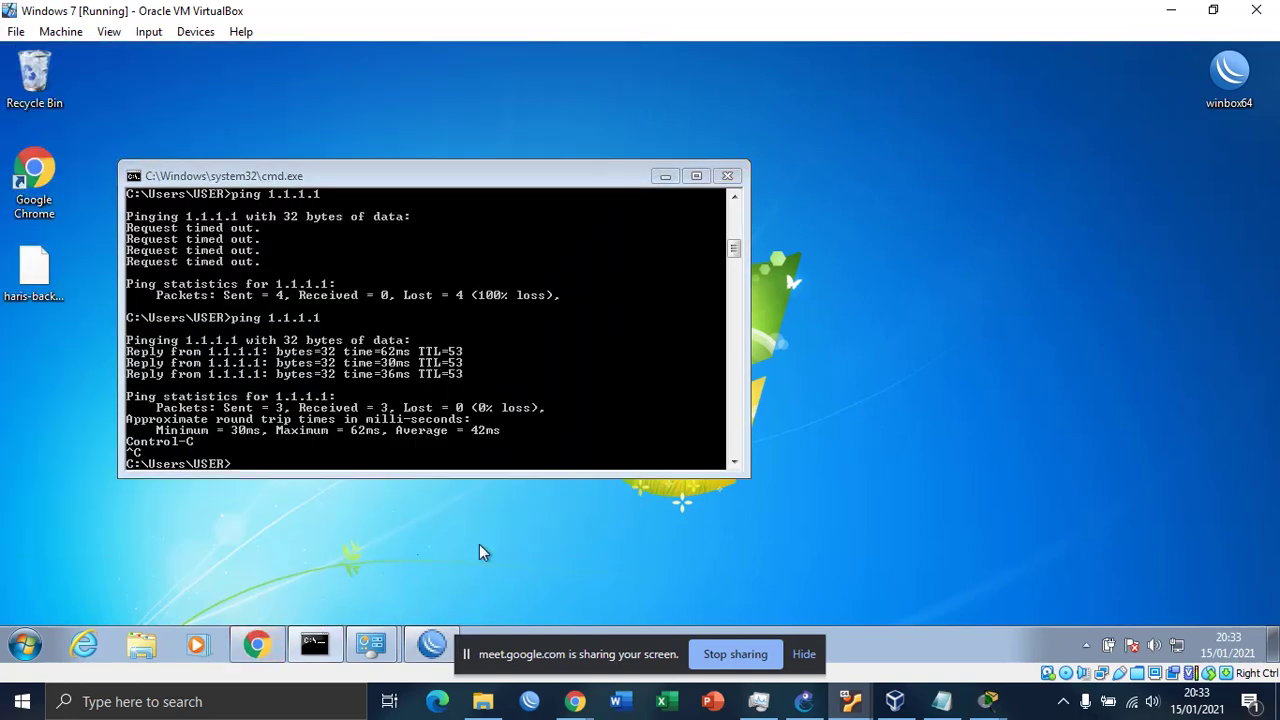
mouse_move(575, 701)
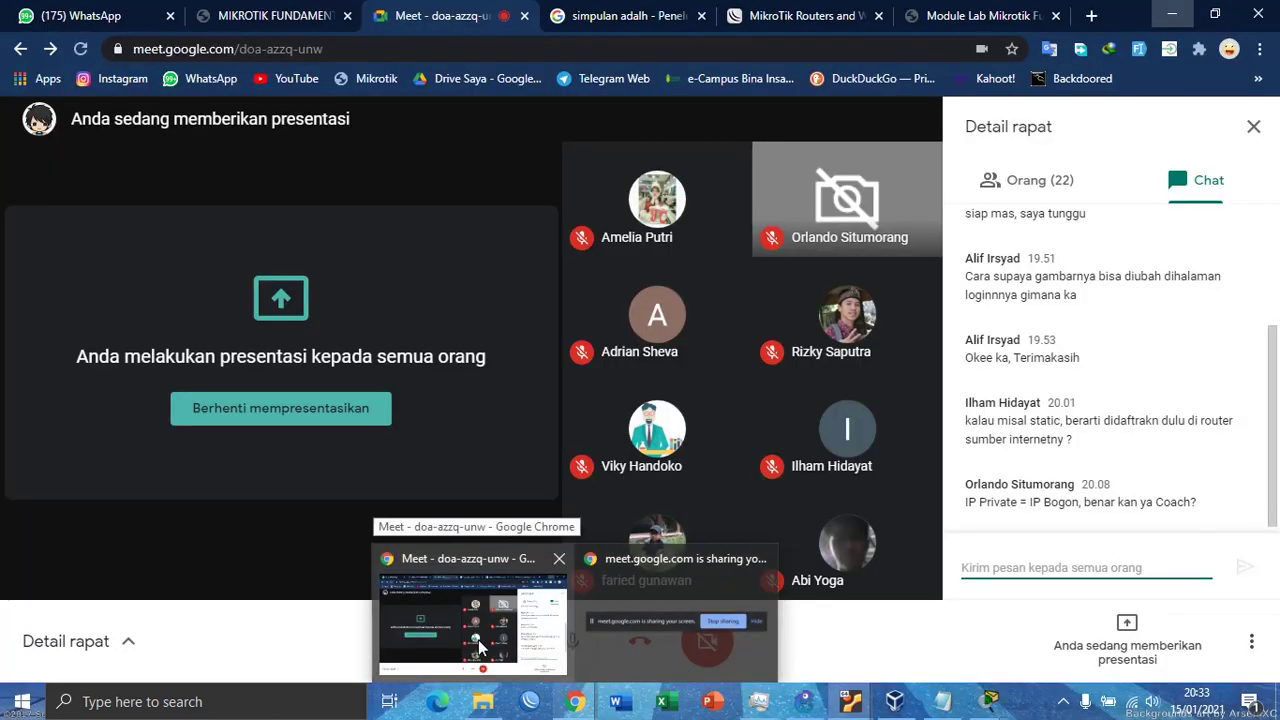
click(480, 648)
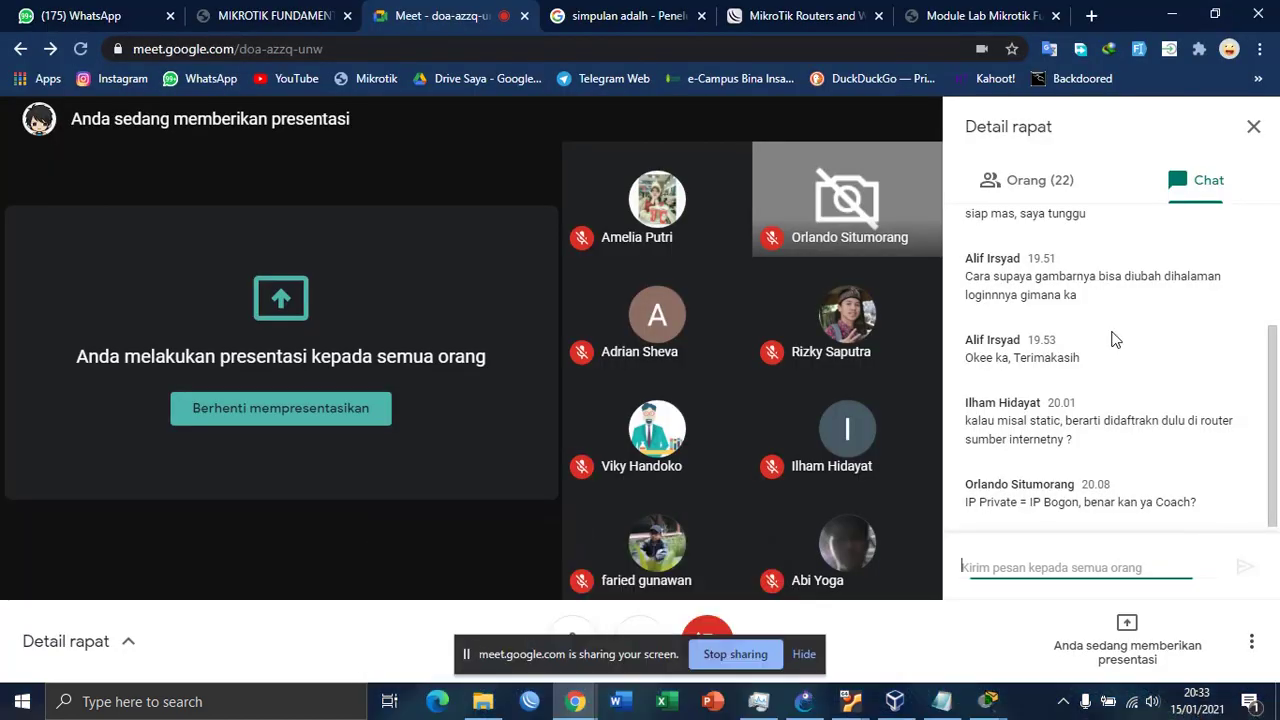
click(1172, 14)
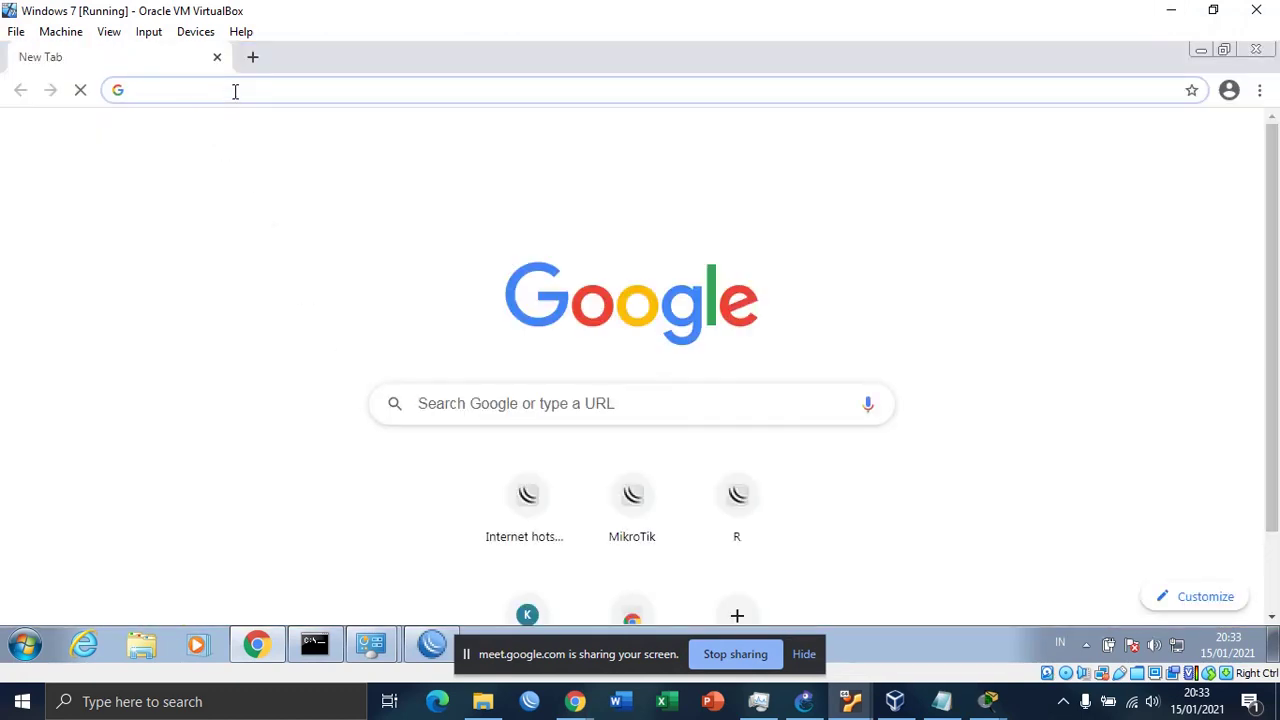
Search Google for 'test', check the results load, then minimize the browser
text(test)
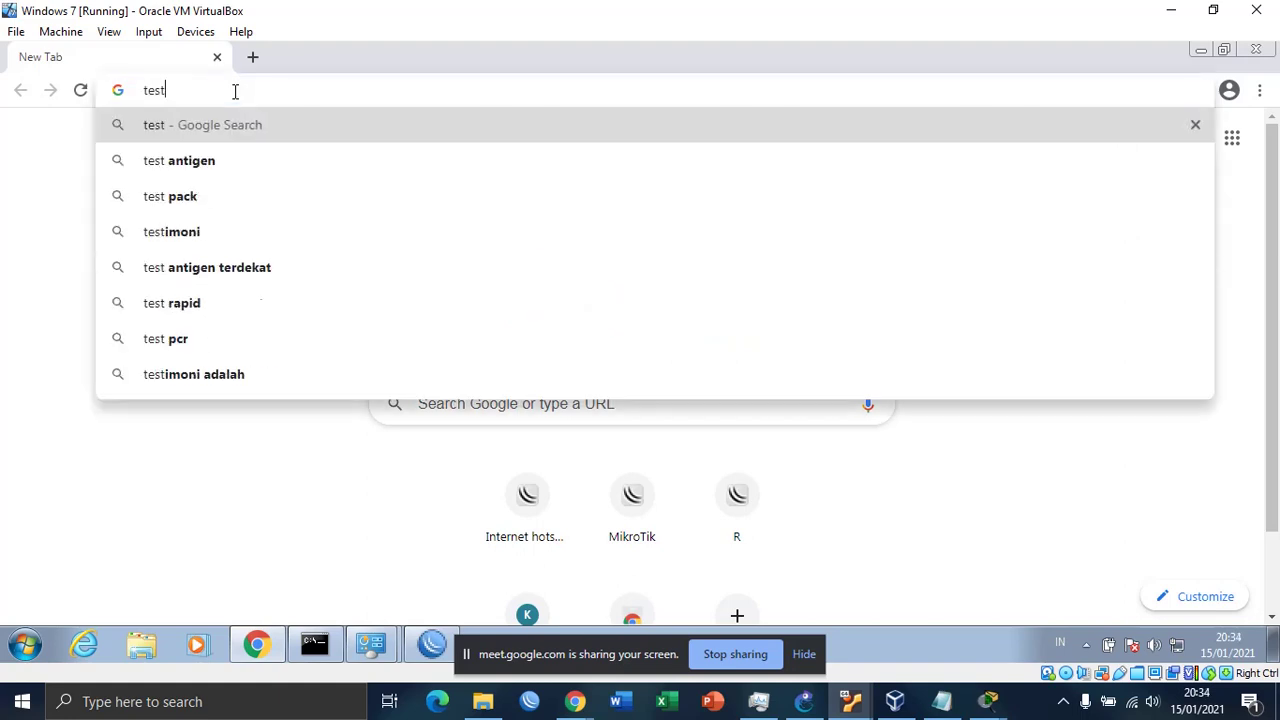
key(Return)
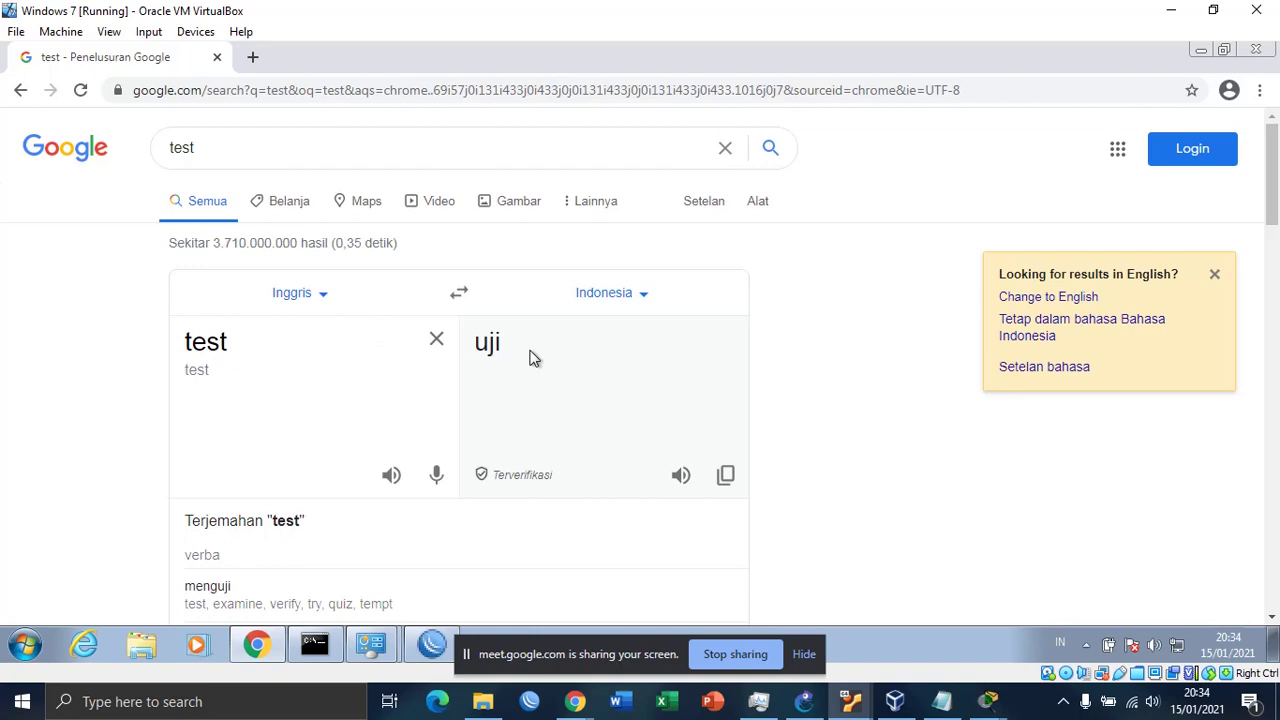
scroll(531, 372, down, 5)
scroll(1249, 195, up, 5)
click(1201, 49)
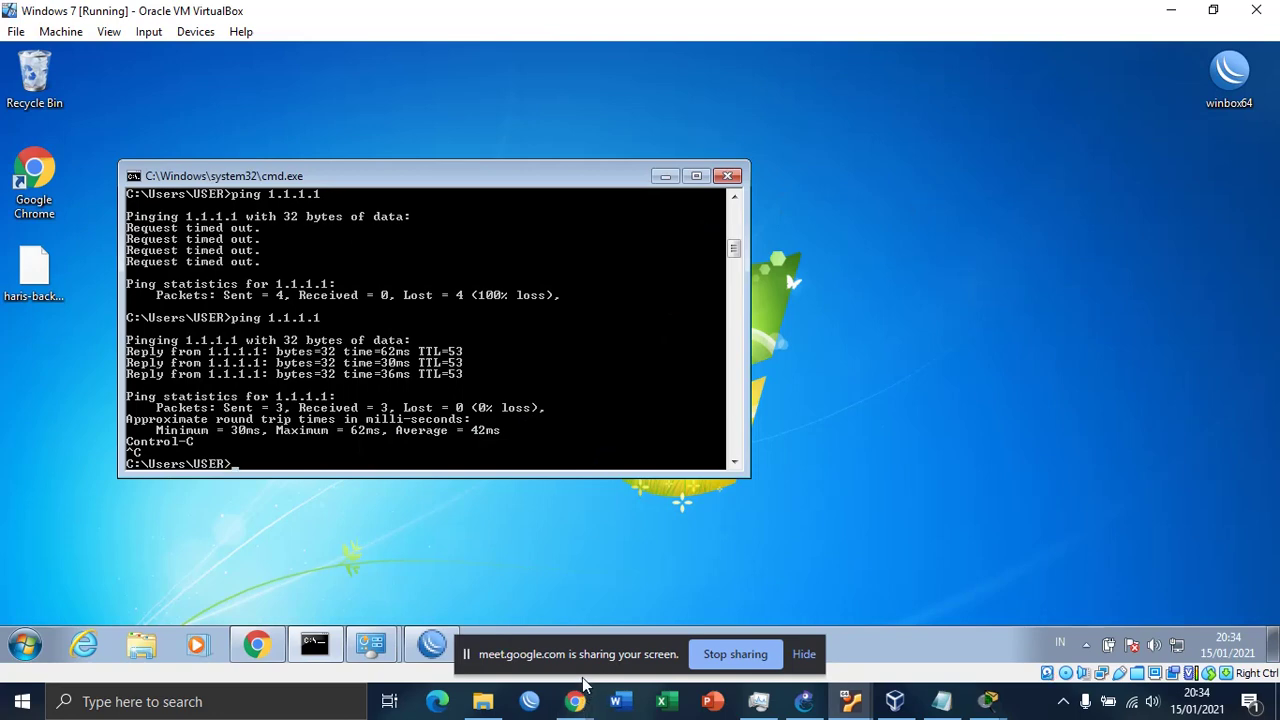
mouse_move(574, 690)
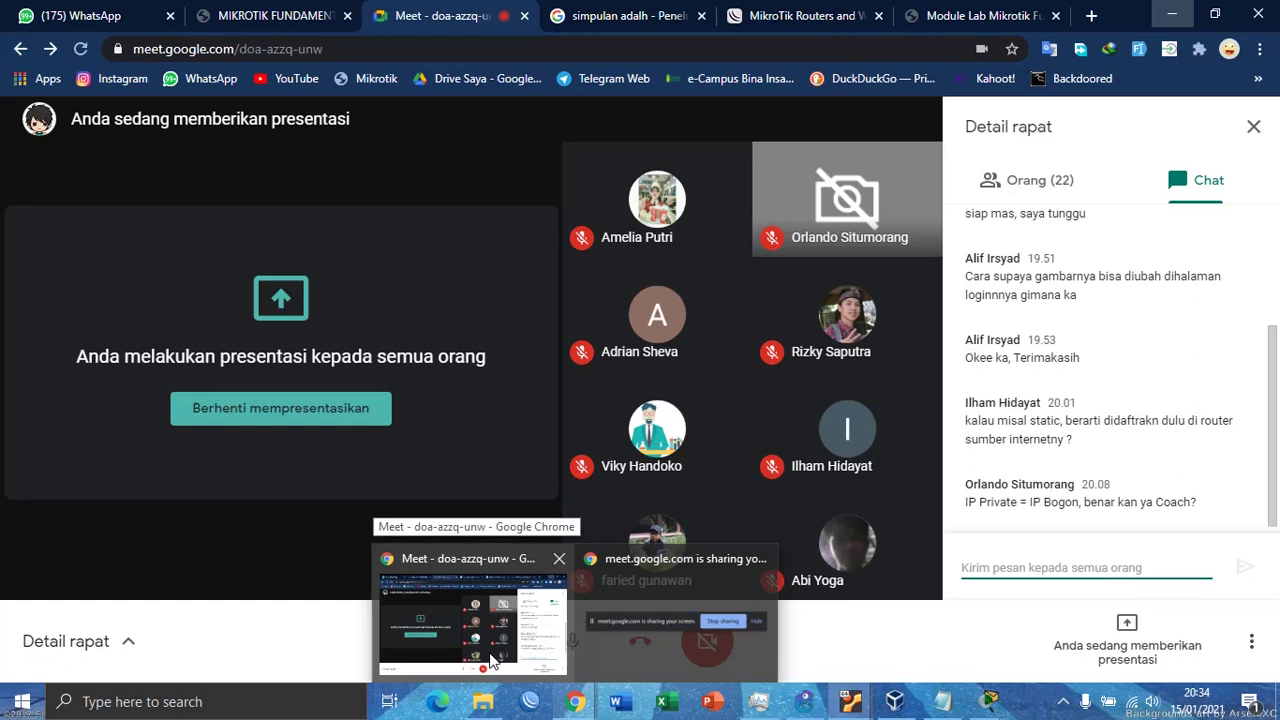
click(493, 662)
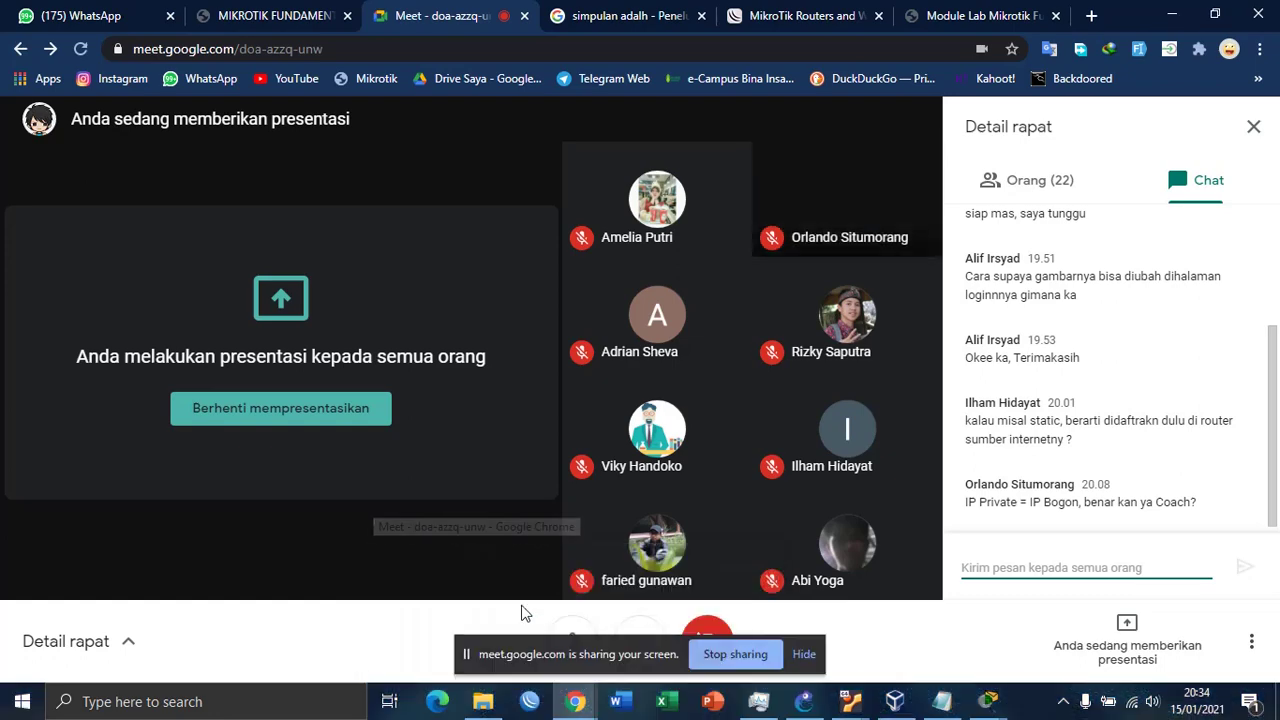
click(985, 15)
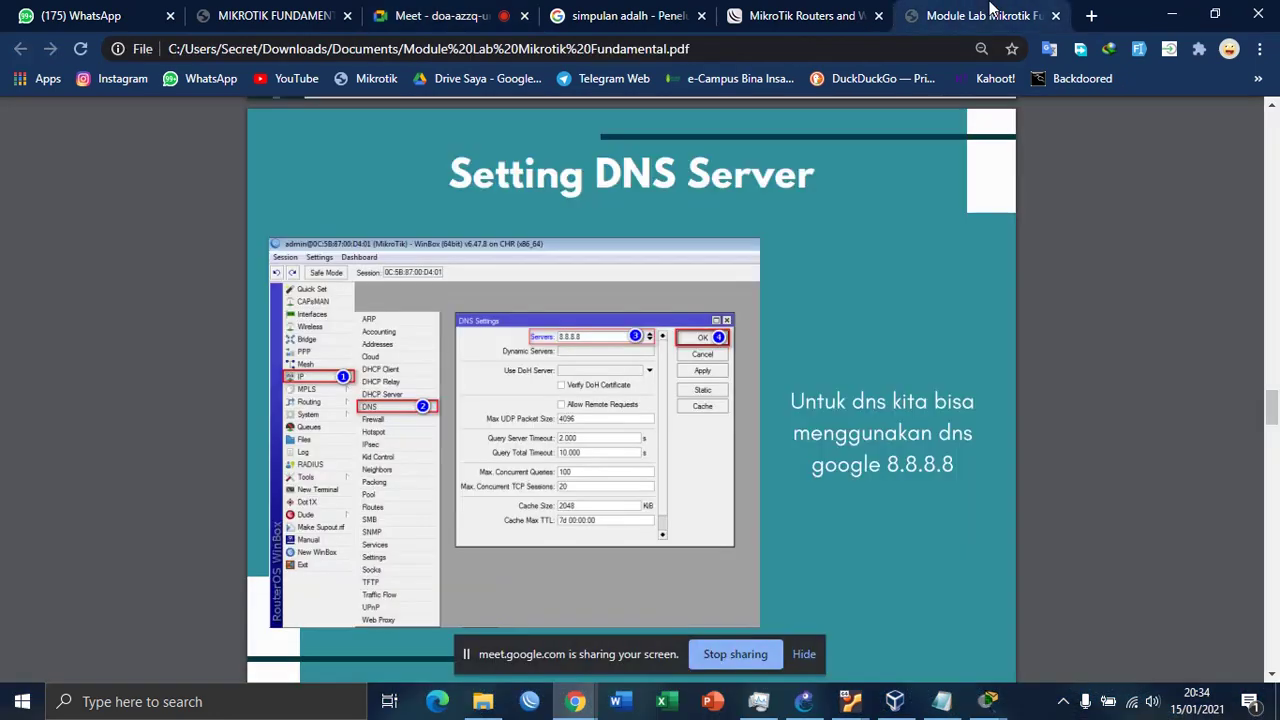
scroll(714, 252, down, 20)
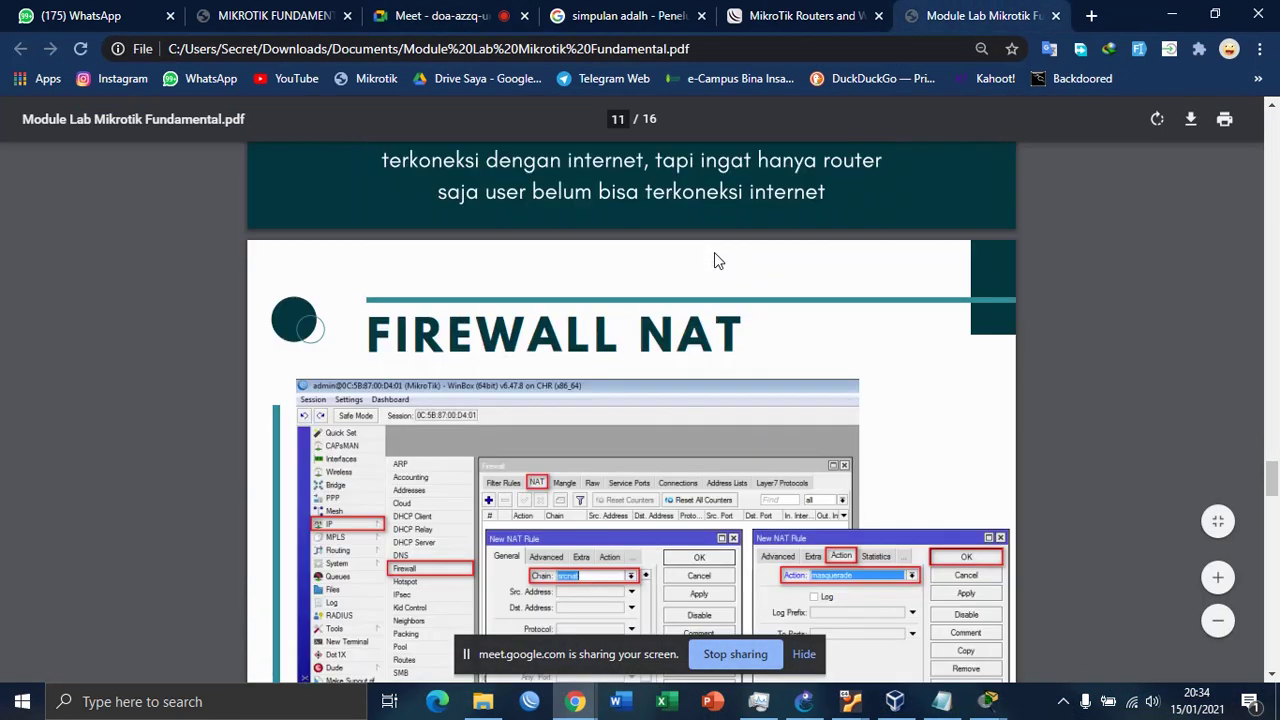
scroll(714, 252, down, 8)
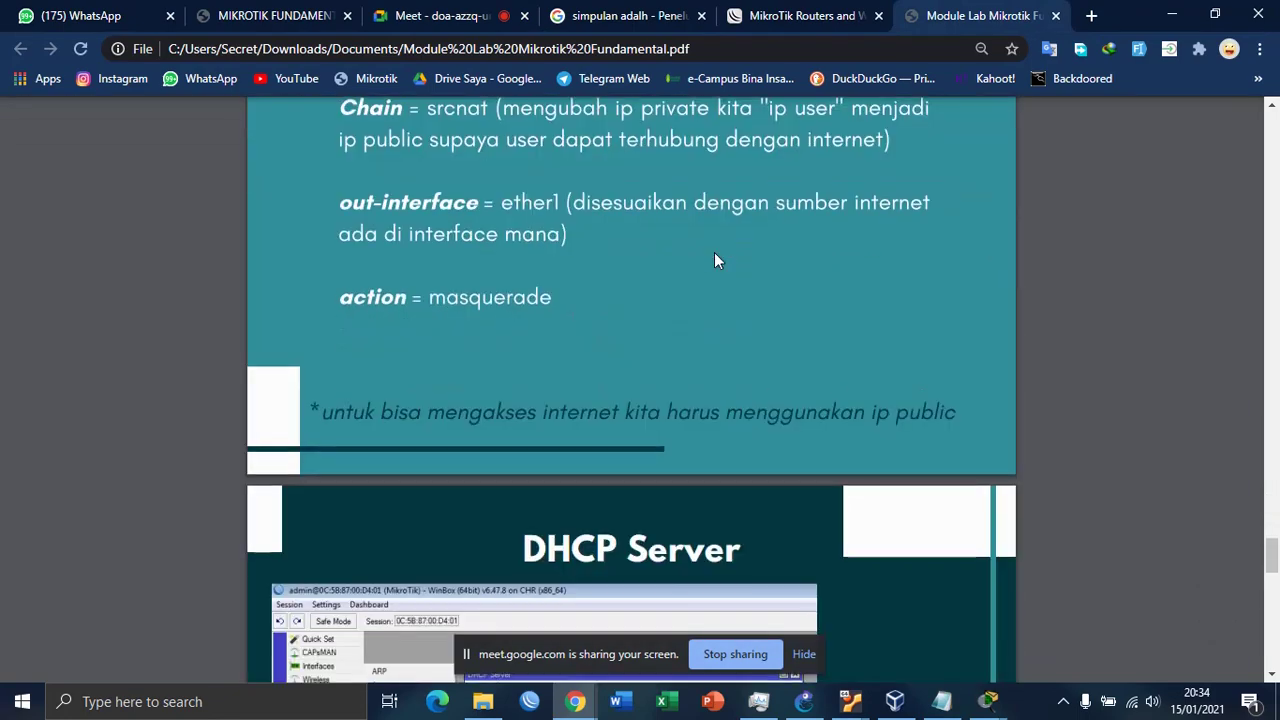
scroll(714, 252, down, 5)
scroll(714, 252, down, 15)
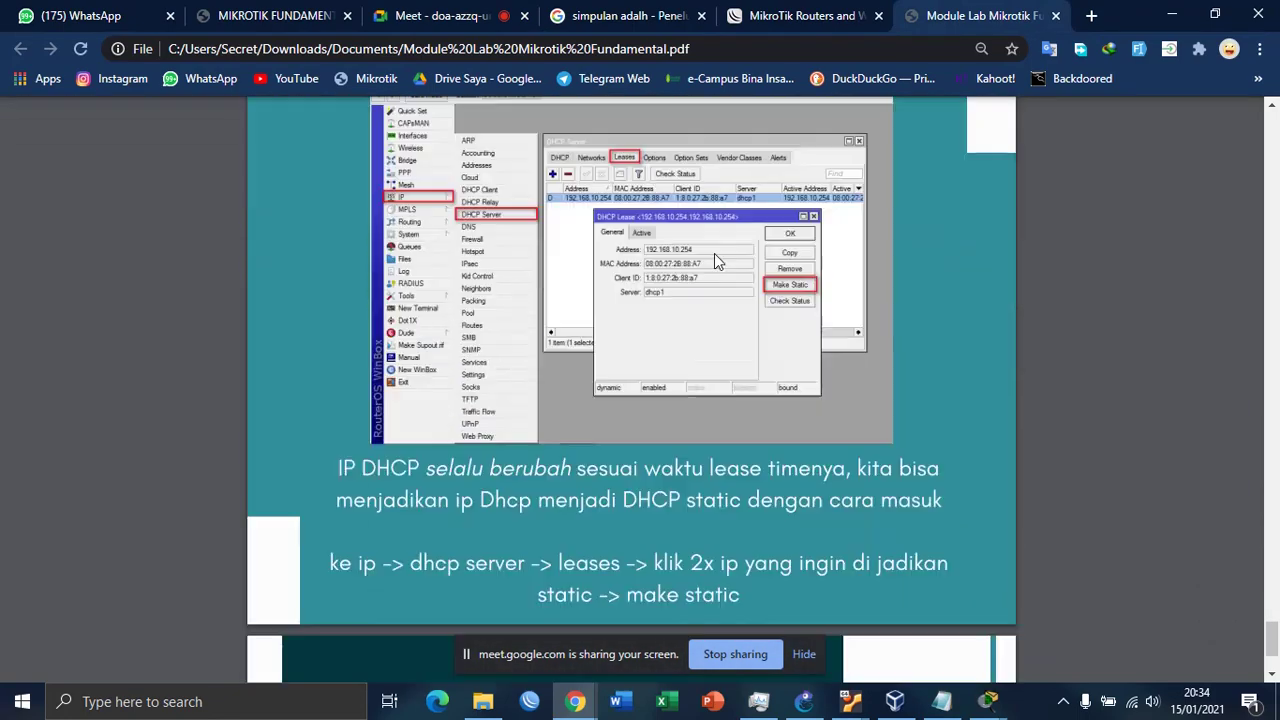
scroll(716, 262, up, 12)
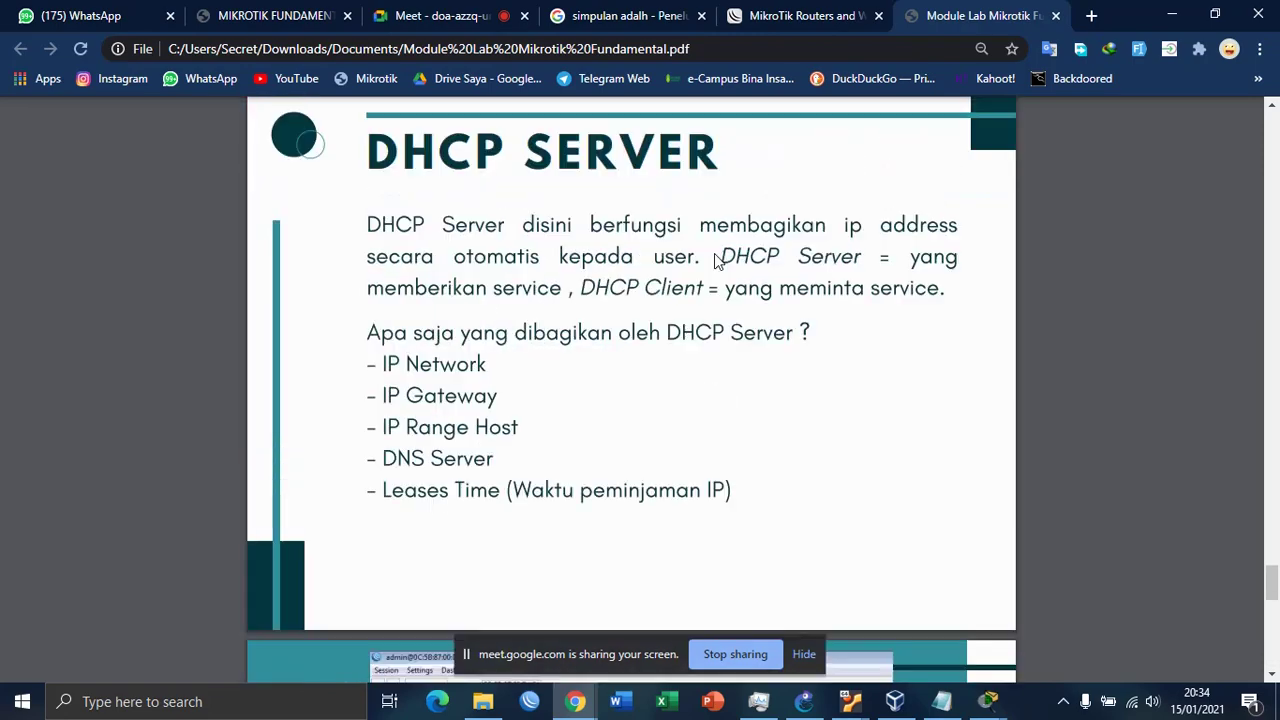
scroll(714, 260, up, 15)
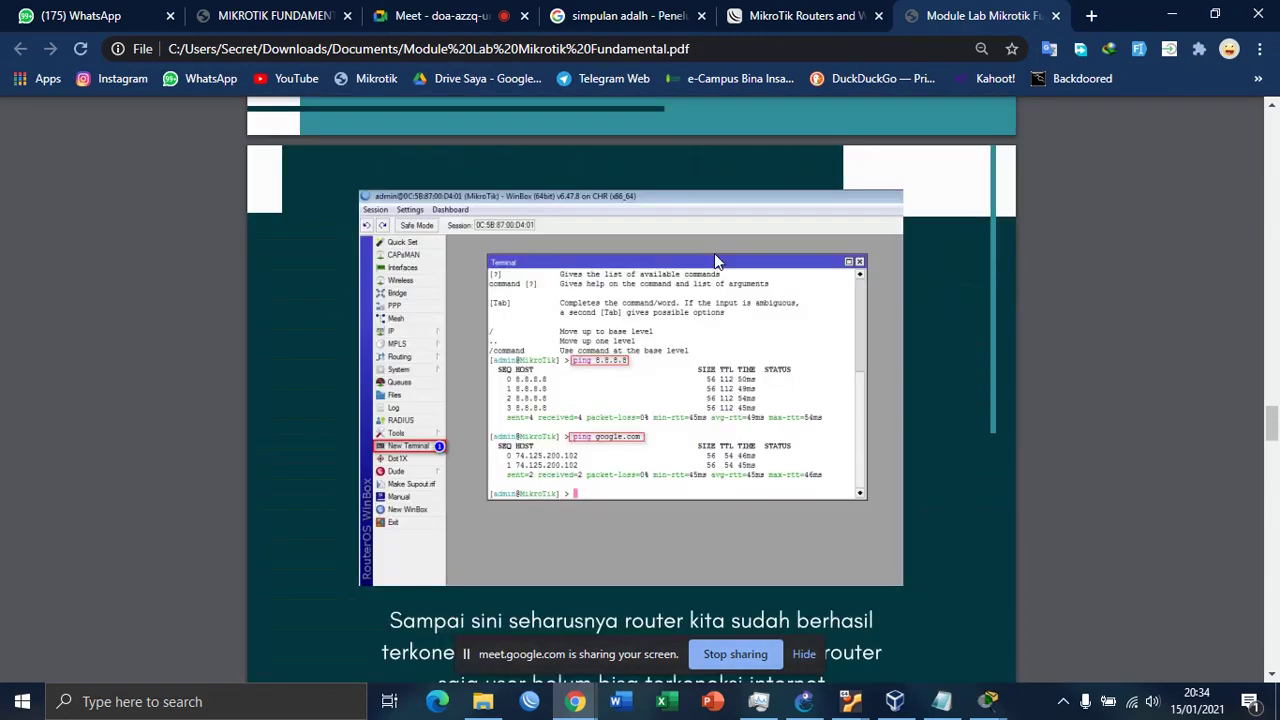
scroll(714, 260, up, 5)
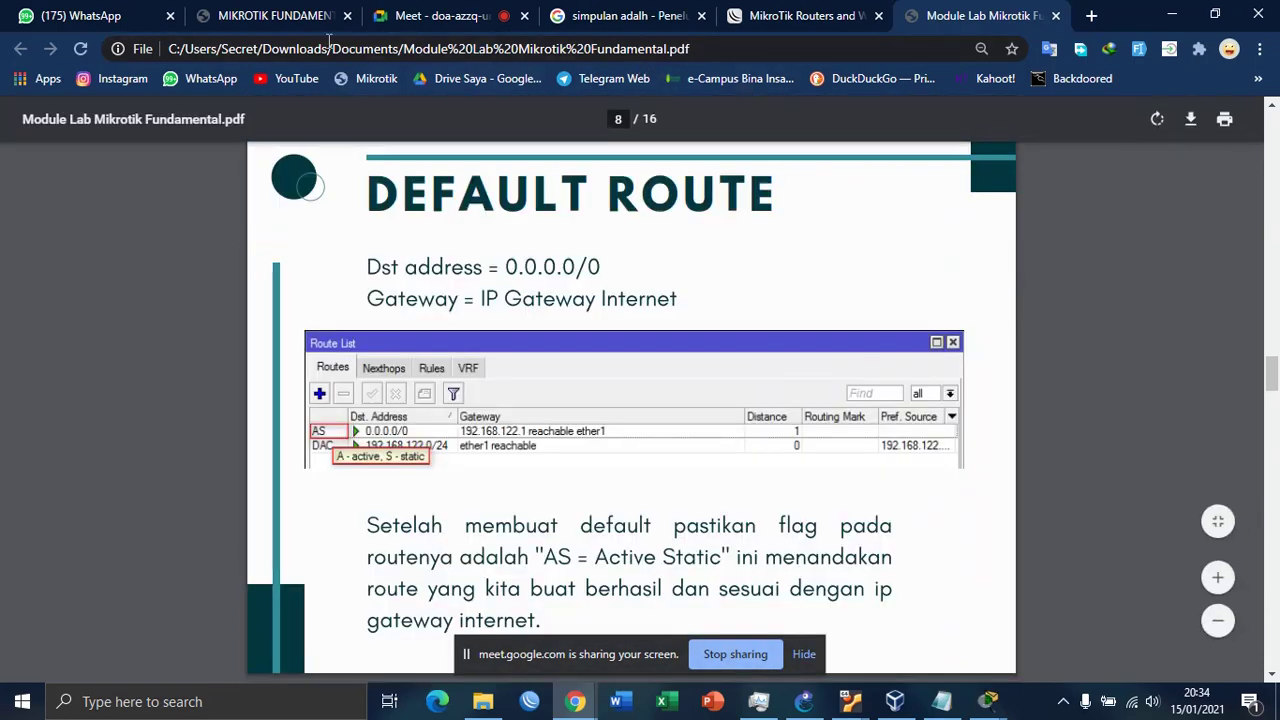
key(ctrl+2)
scroll(743, 453, down, 8)
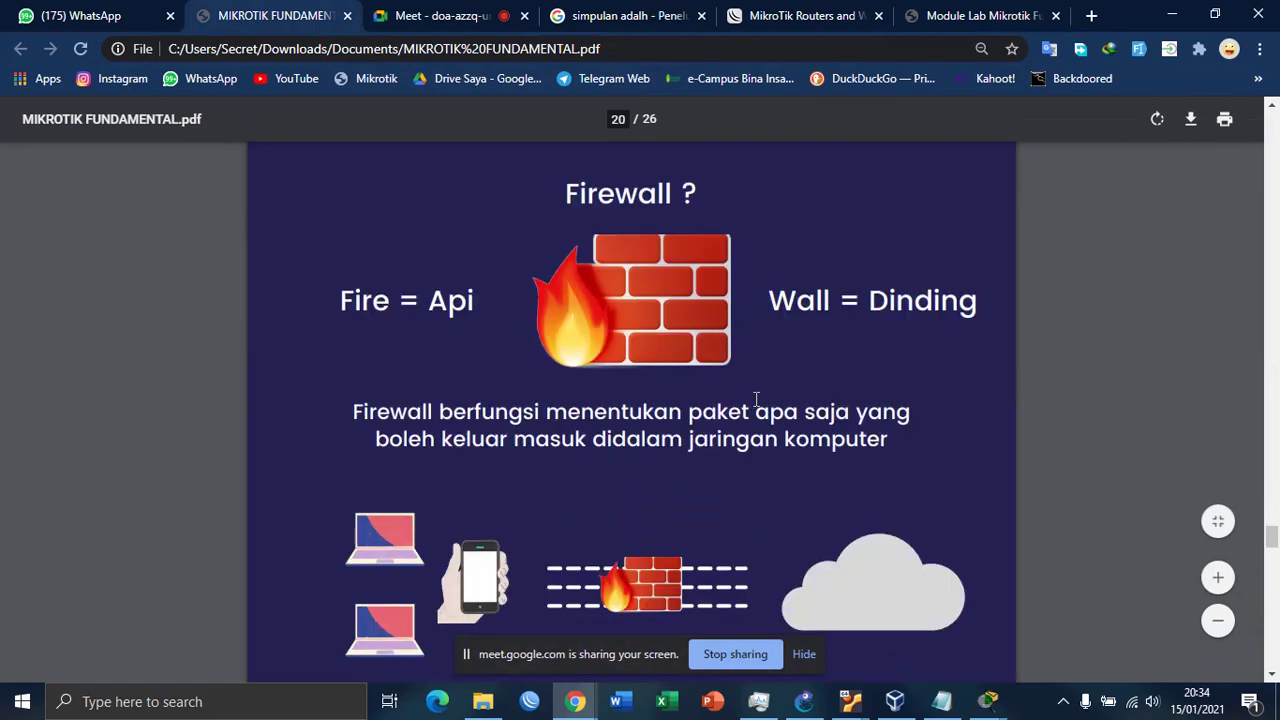
scroll(748, 398, up, 5)
scroll(748, 398, up, 5)
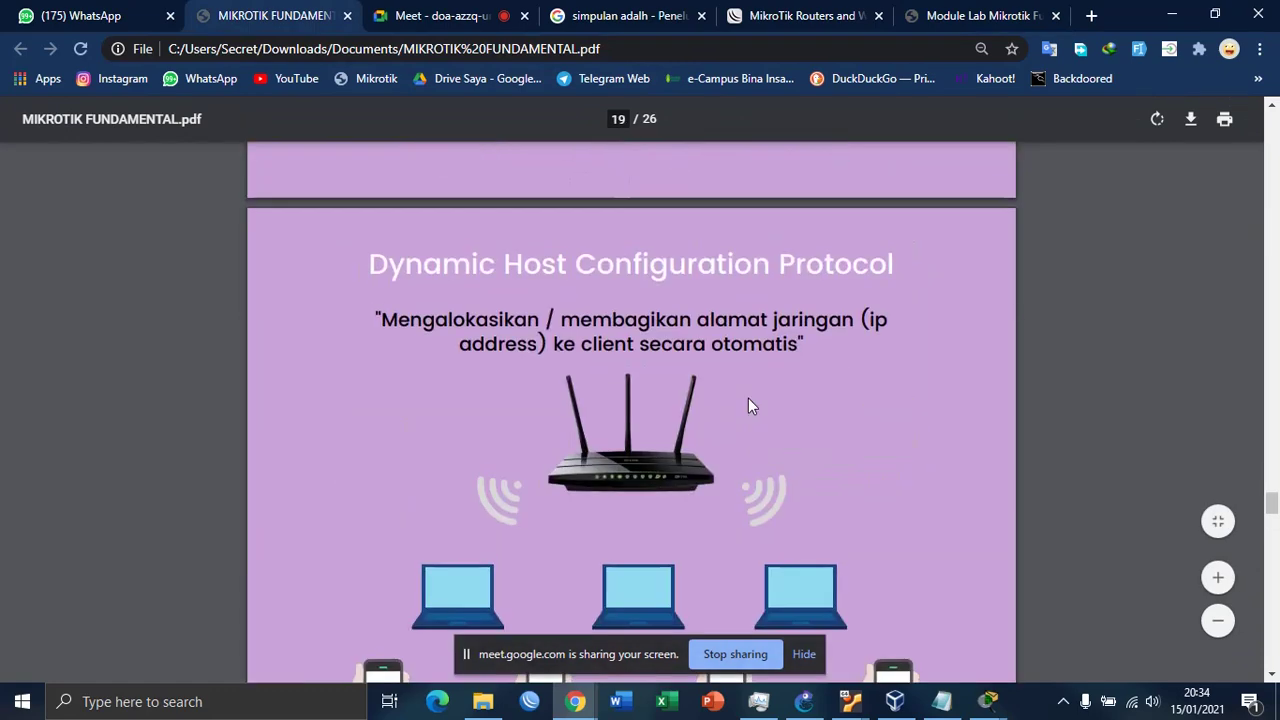
scroll(748, 408, down, 5)
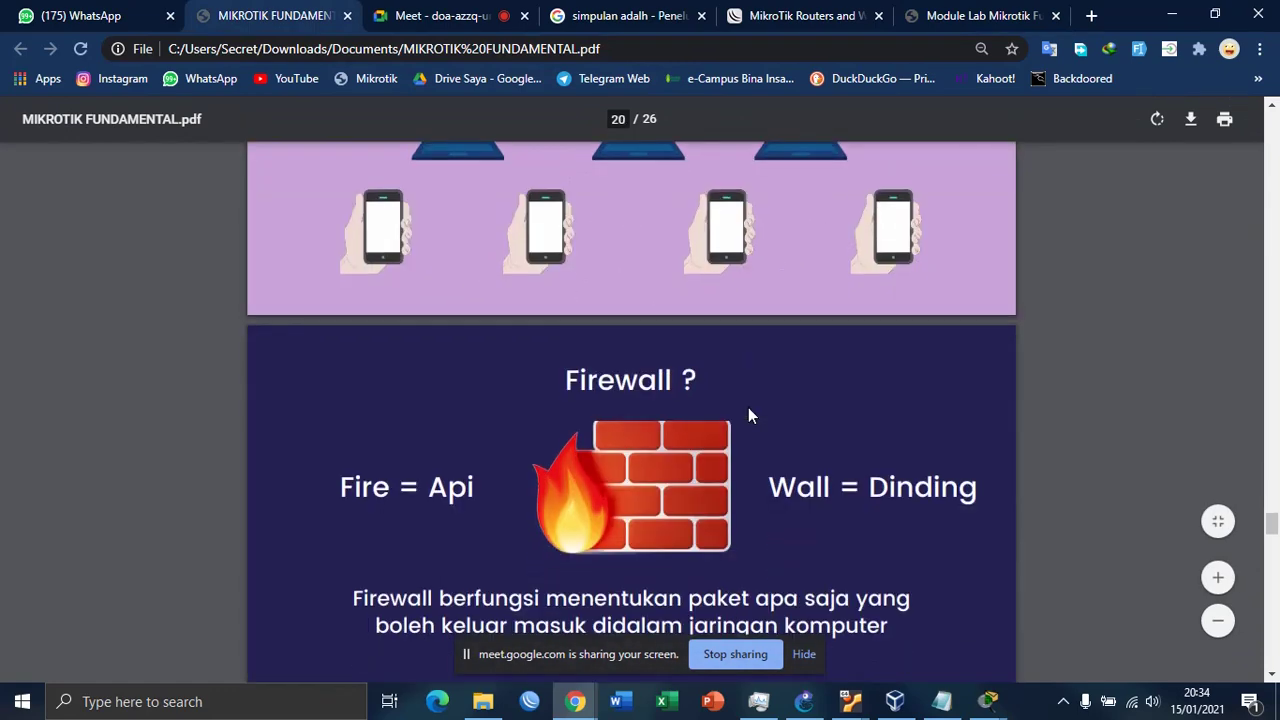
scroll(748, 407, down, 1)
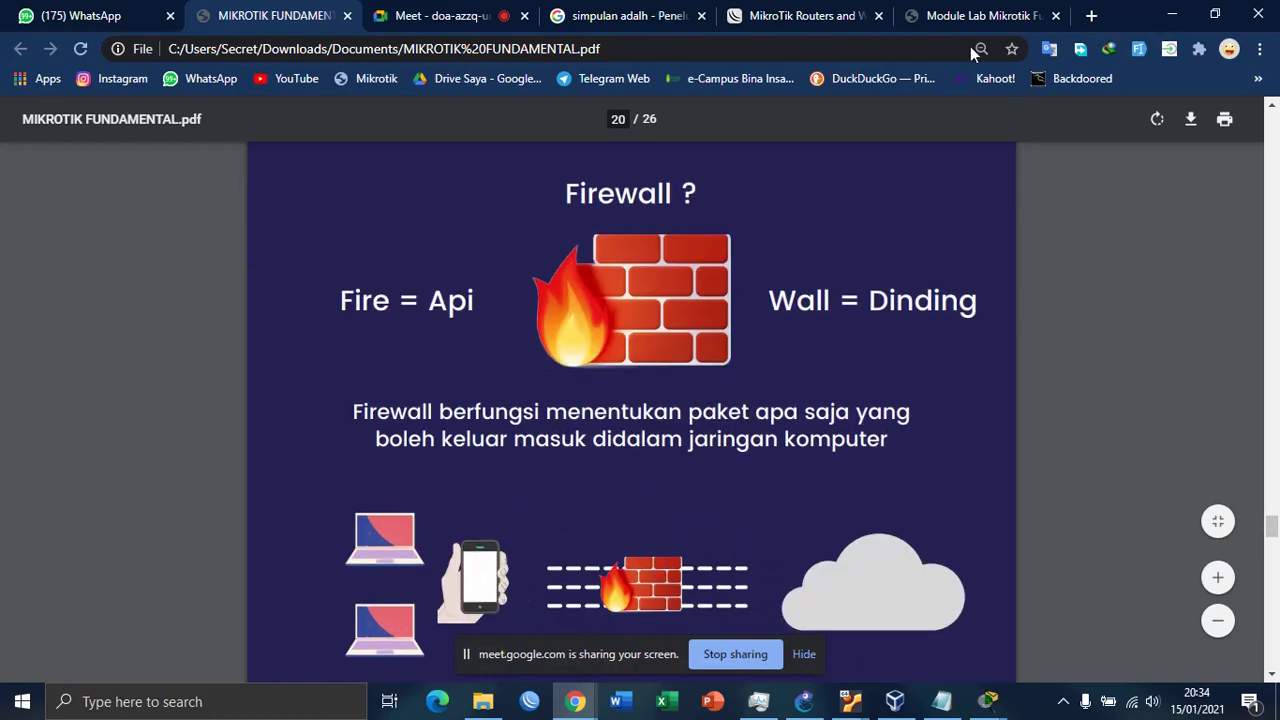
click(448, 16)
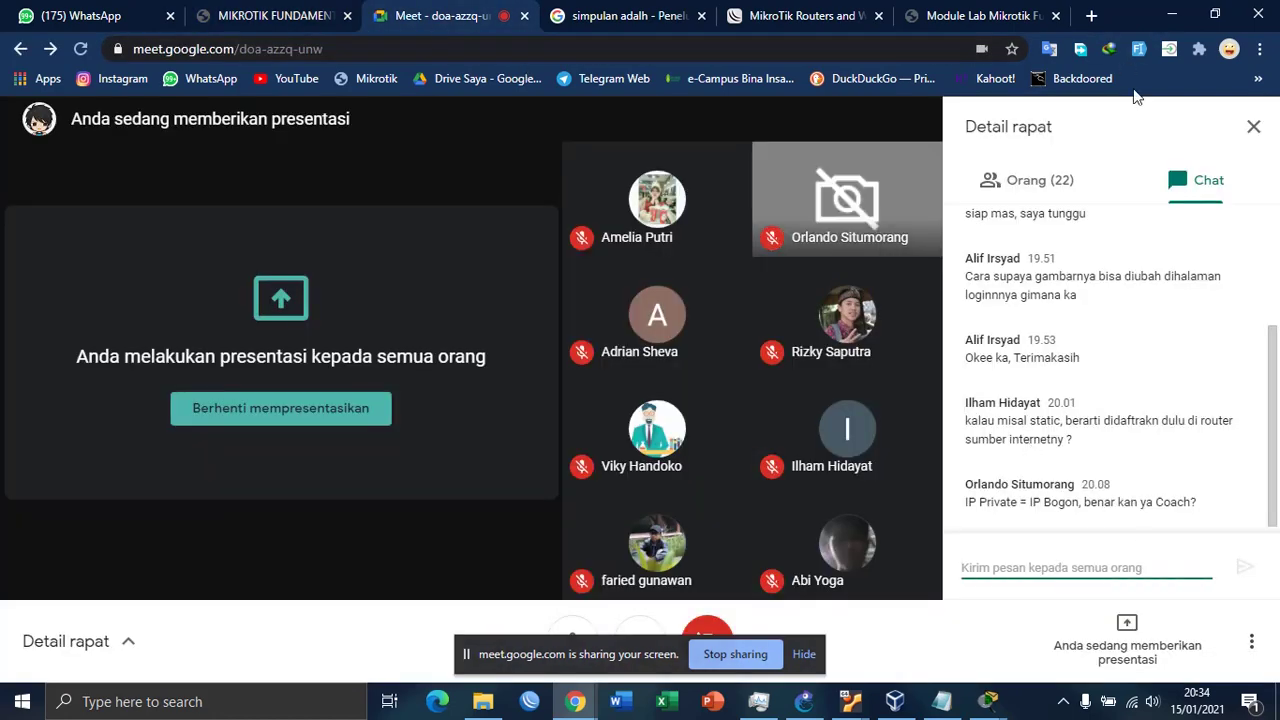
click(1171, 14)
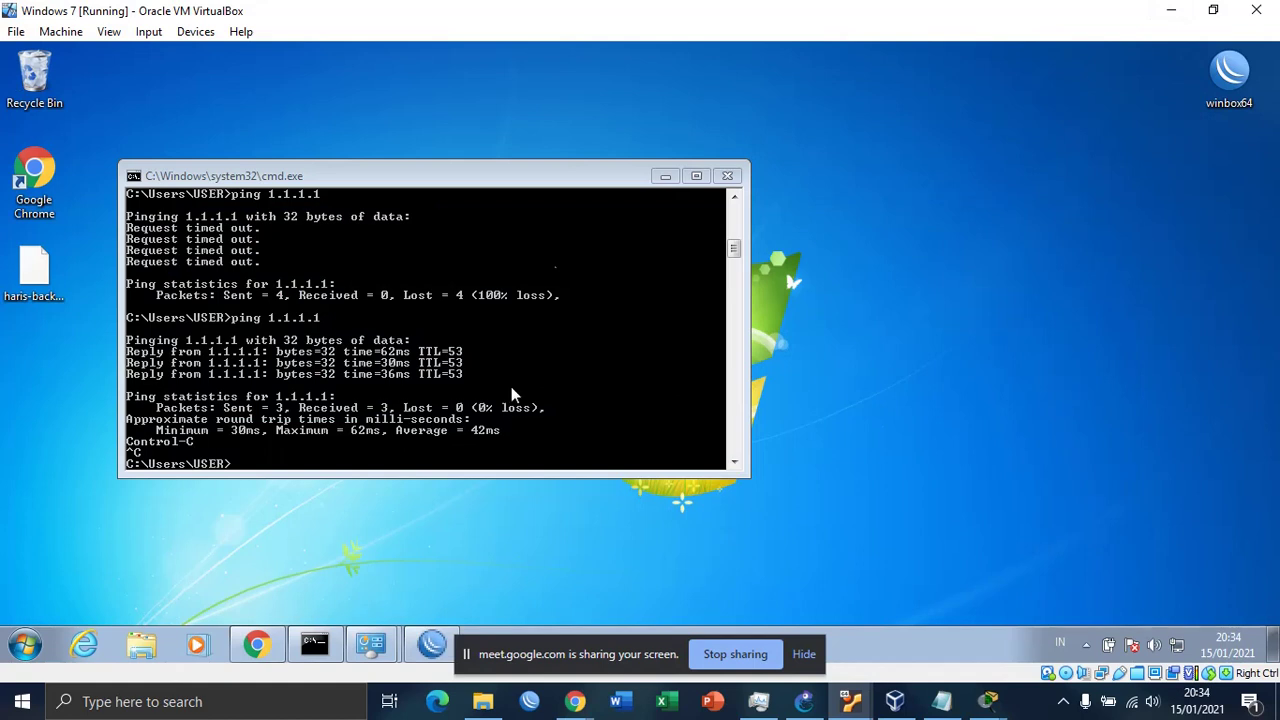
Close the command prompt and reconnect WinBox to the router
click(727, 176)
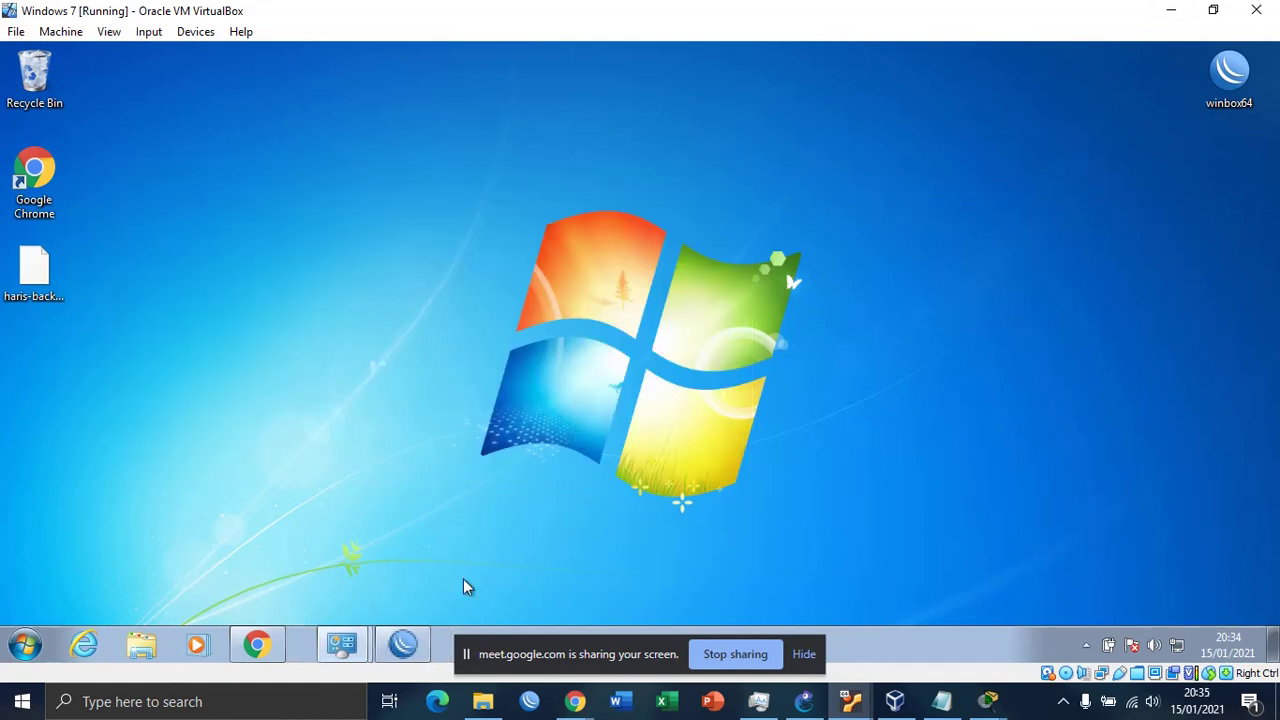
click(373, 644)
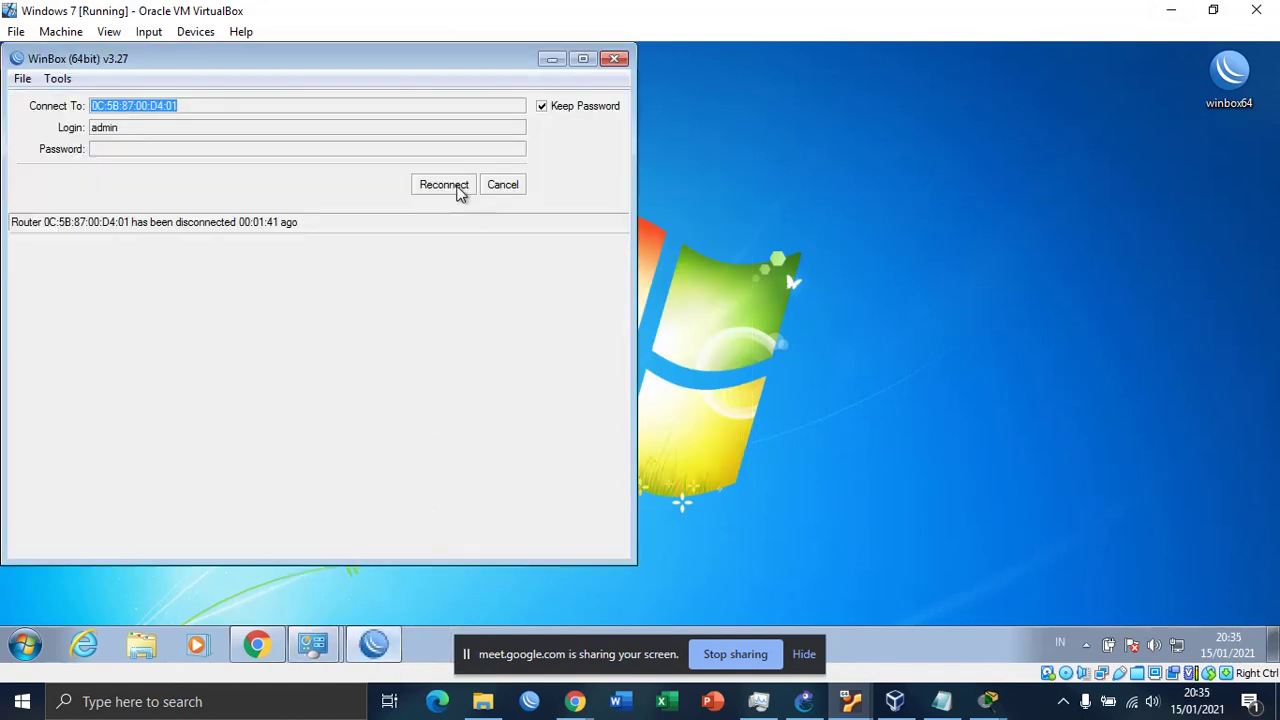
click(462, 188)
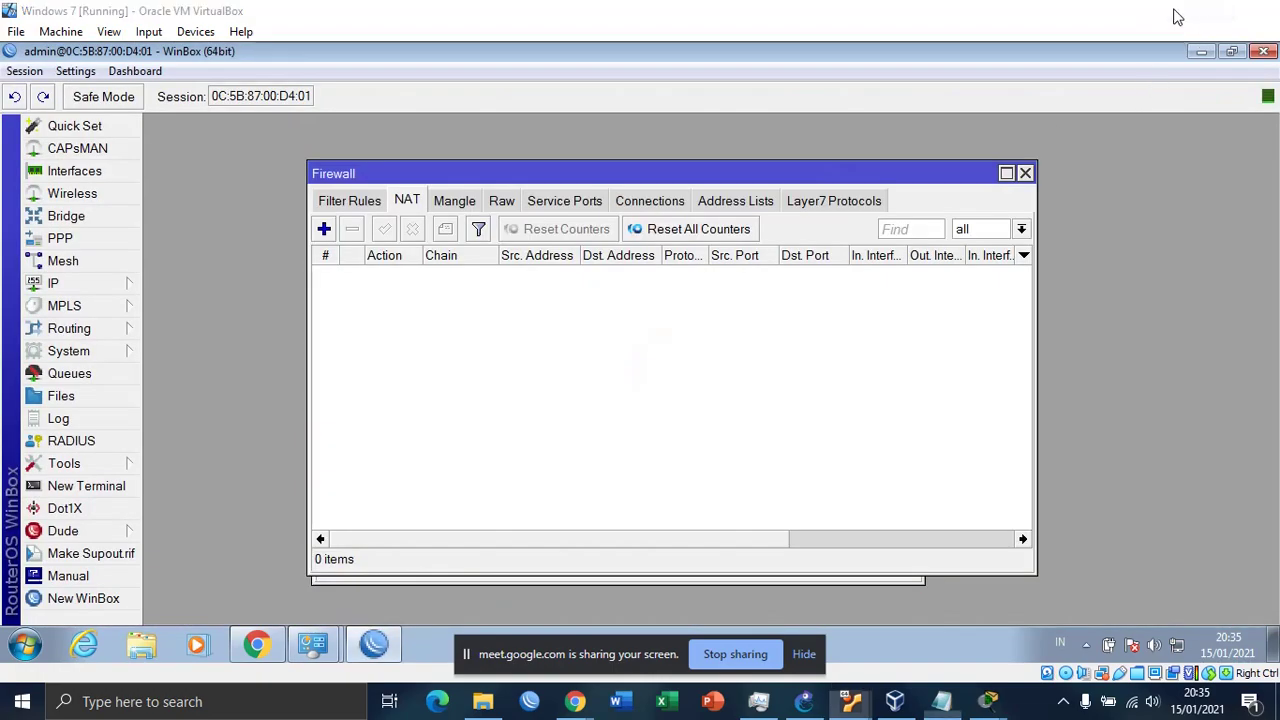
Switch to the host Chrome window's MIKROTIK FUNDAMENTAL PDF showing the Firewall slide
click(1177, 17)
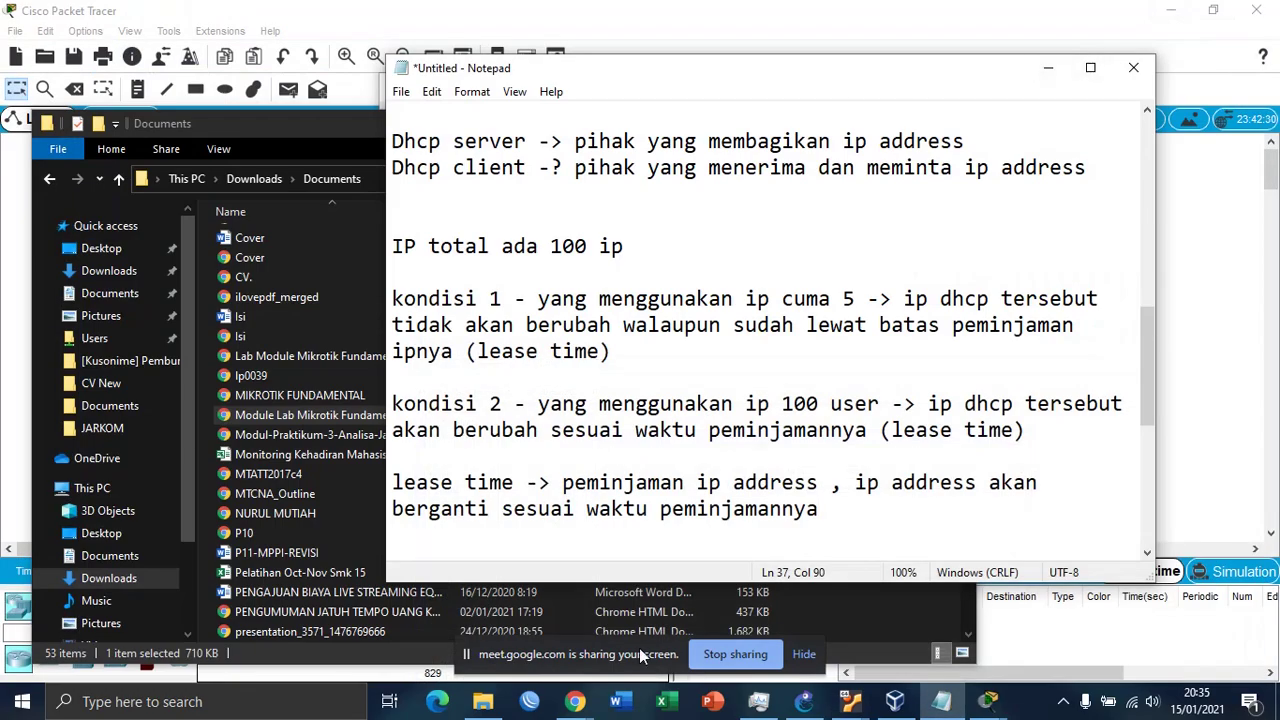
mouse_move(575, 701)
click(551, 638)
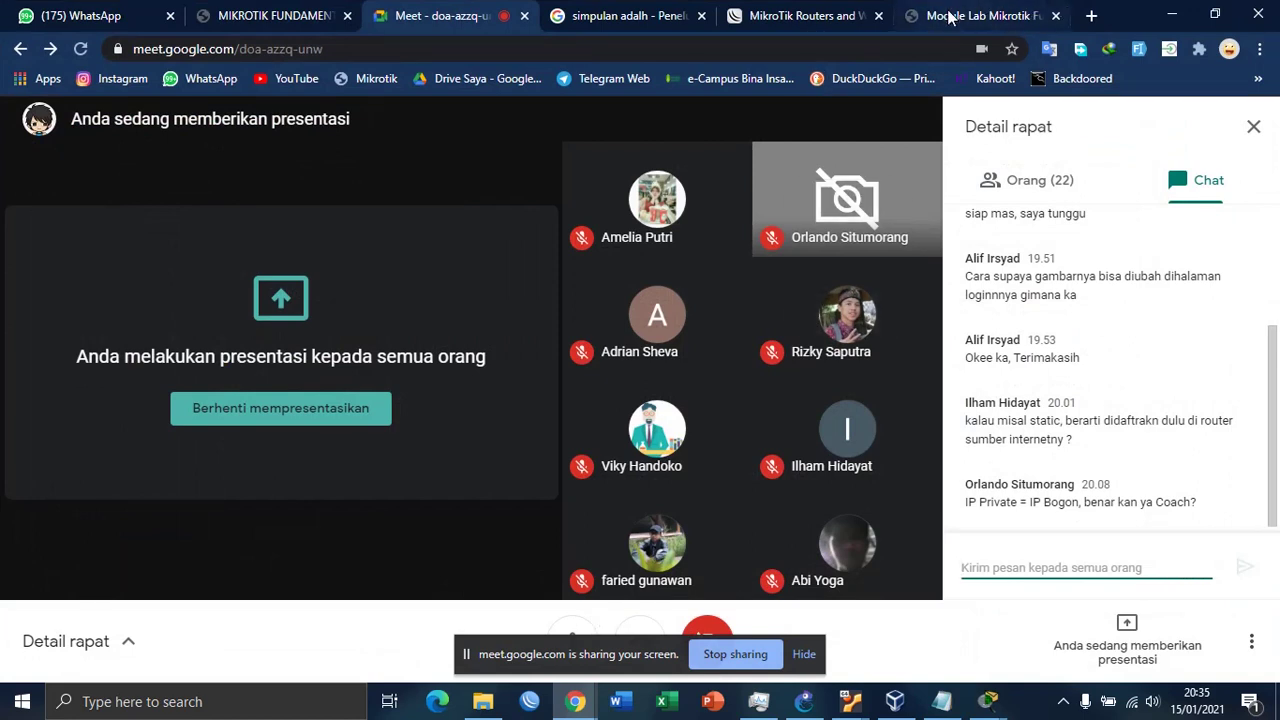
click(272, 16)
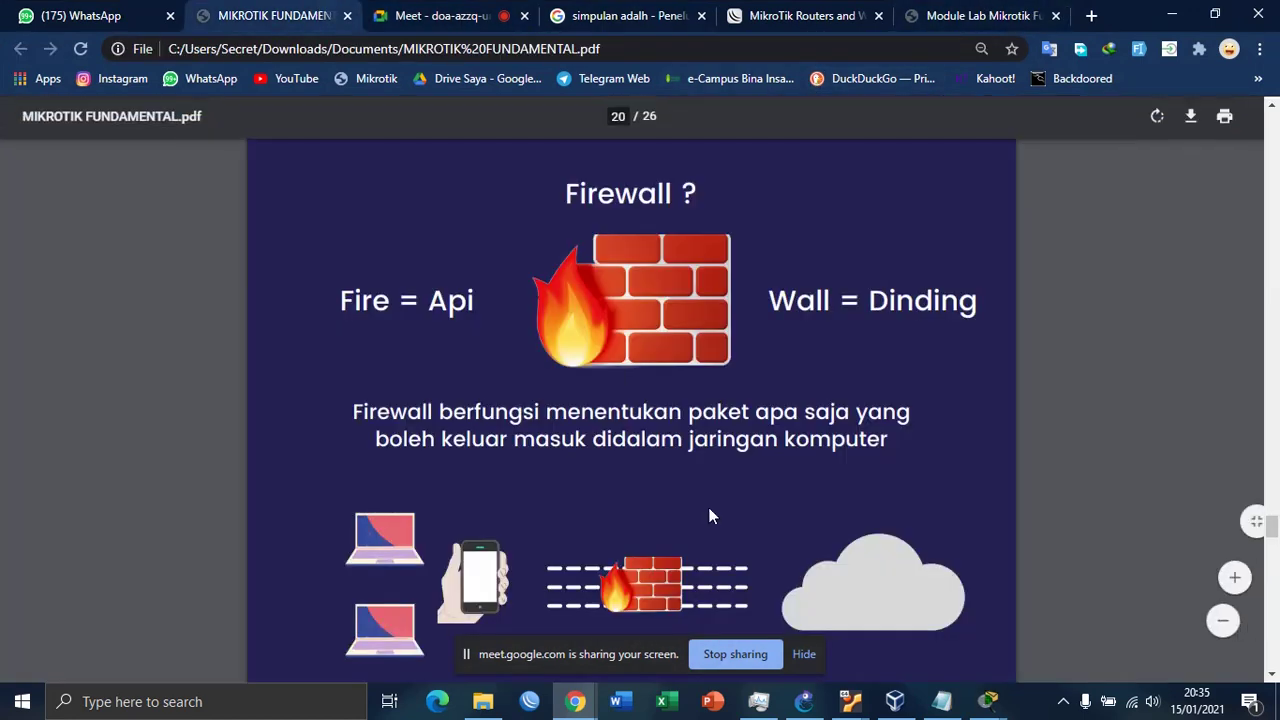
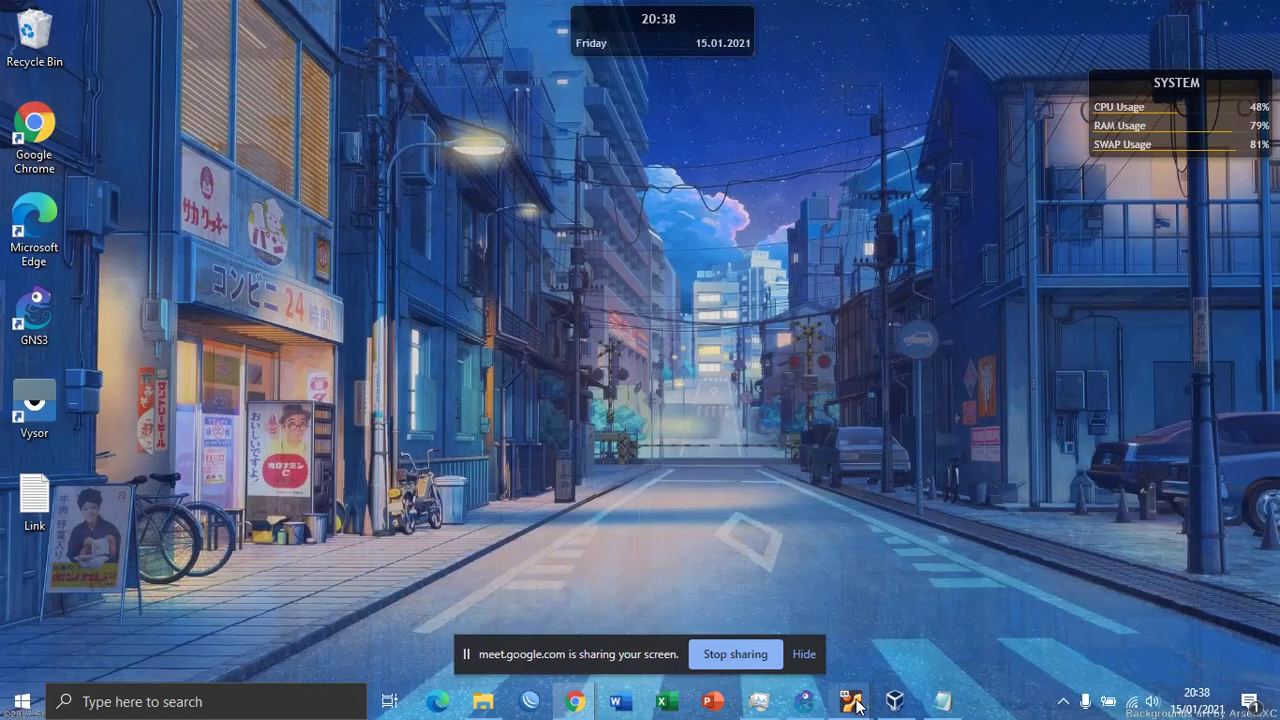
Review the Hasil section of the MIKROTIK FUNDAMENTAL.pdf guide, then return to the VM's Chrome 'test' search
mouse_move(855, 705)
click(955, 605)
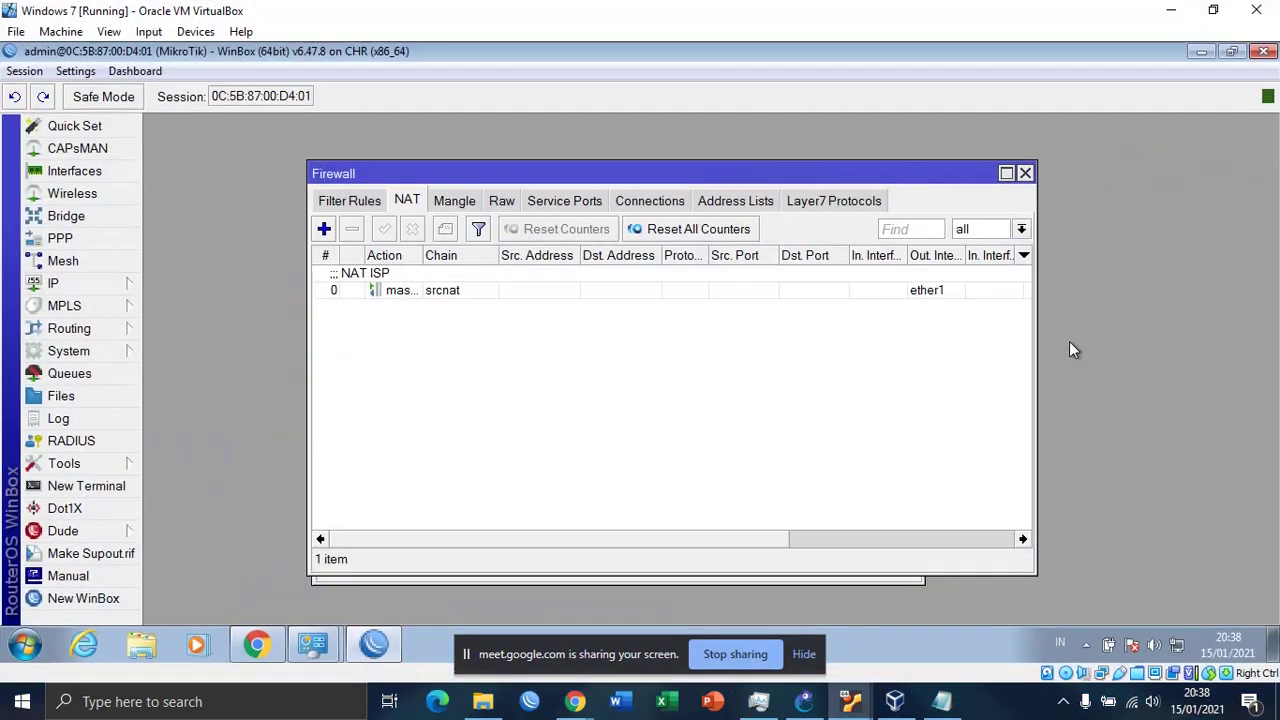
mouse_move(575, 700)
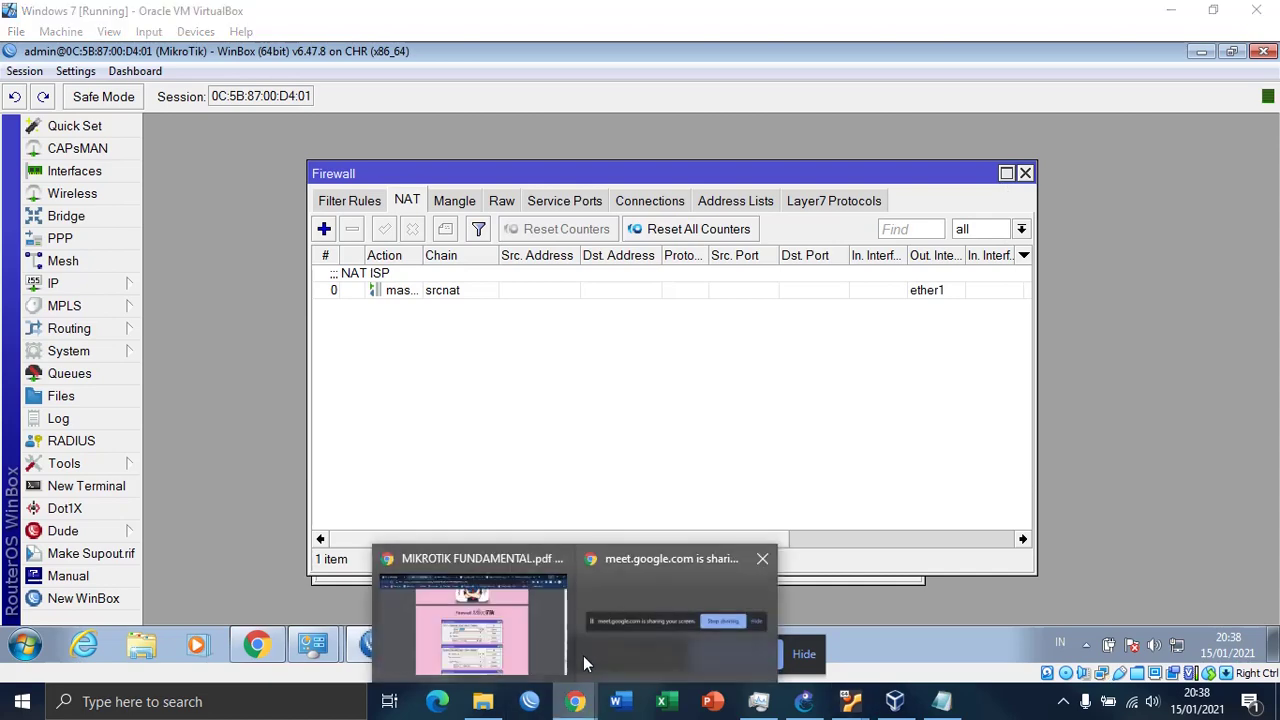
click(499, 619)
scroll(732, 437, down, 6)
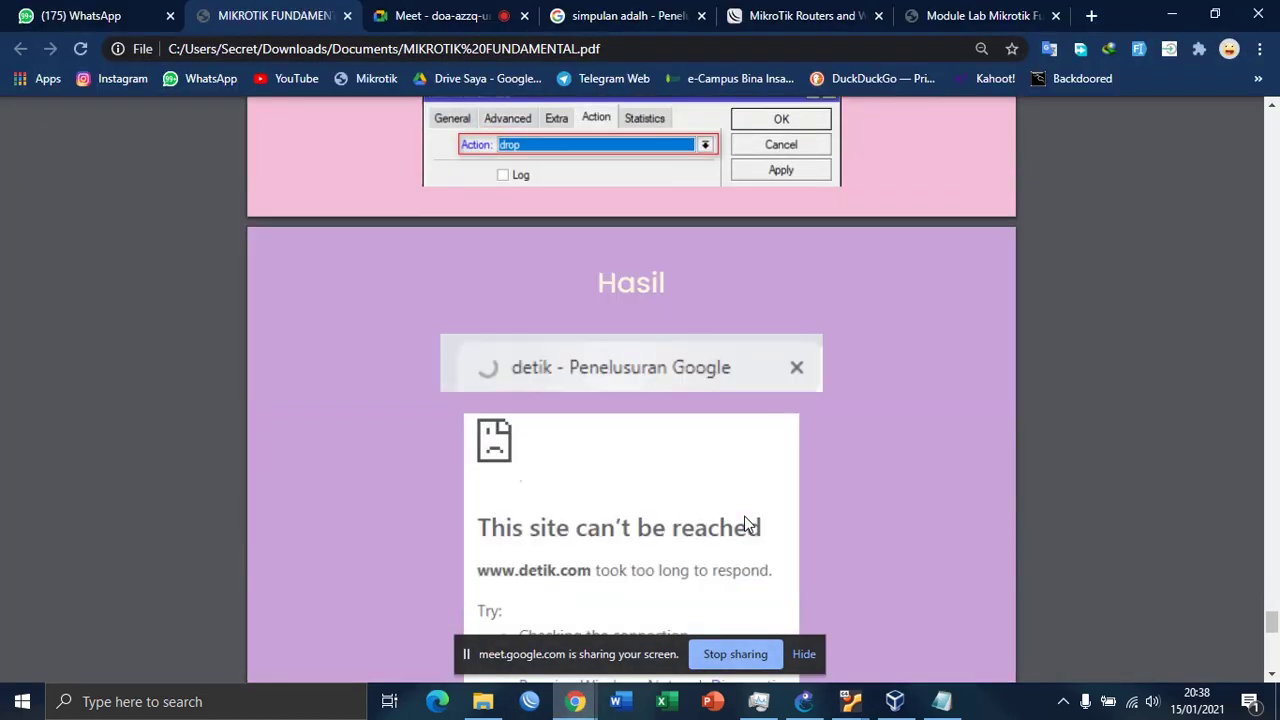
scroll(744, 516, down, 5)
scroll(737, 502, up, 4)
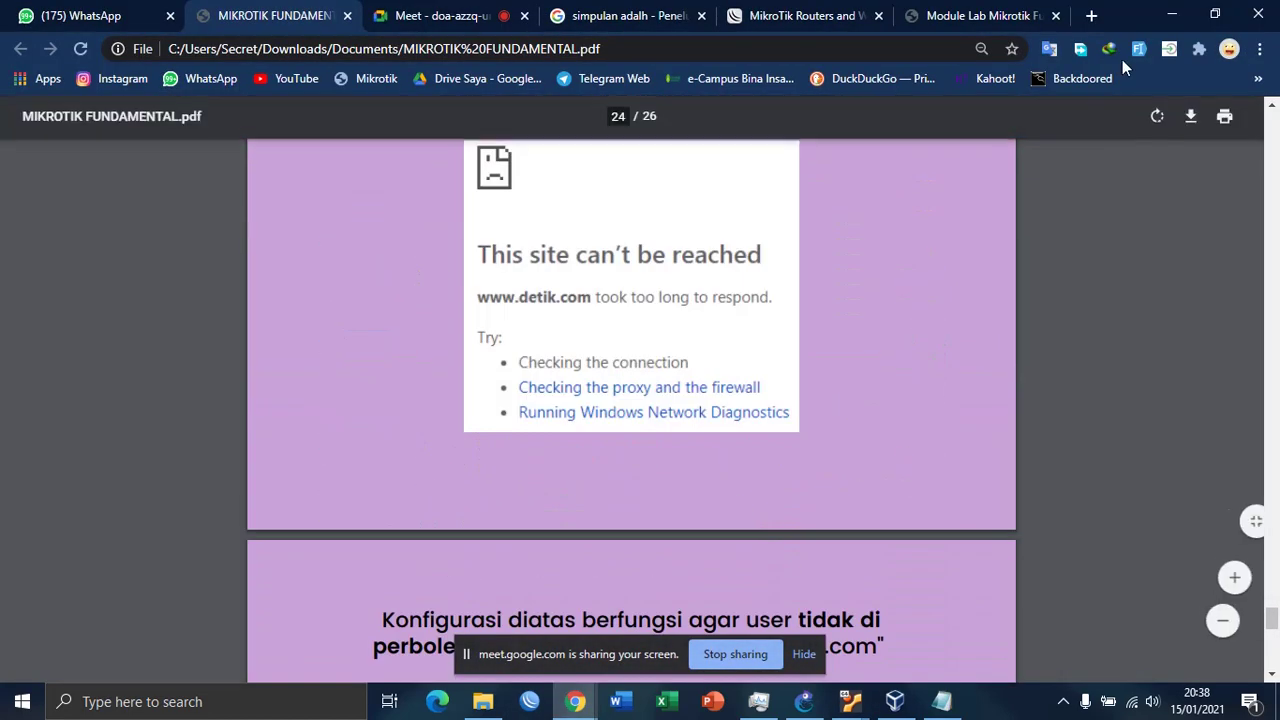
click(1172, 15)
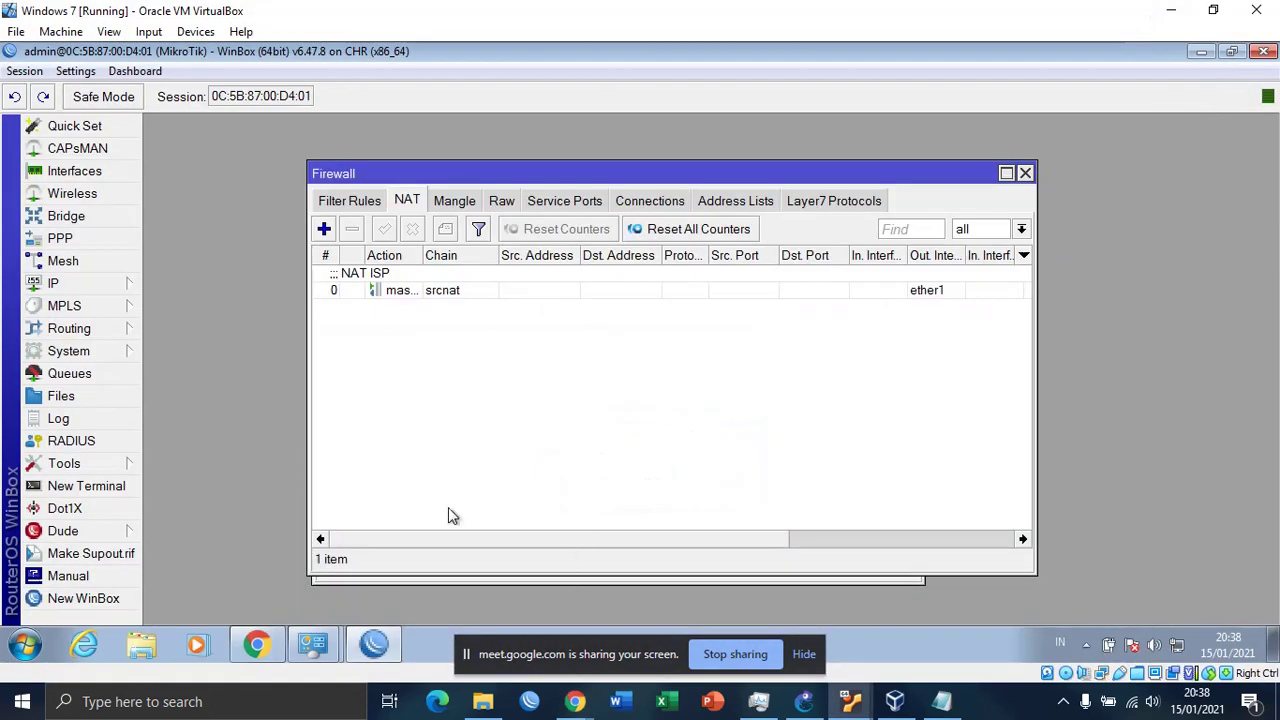
click(257, 645)
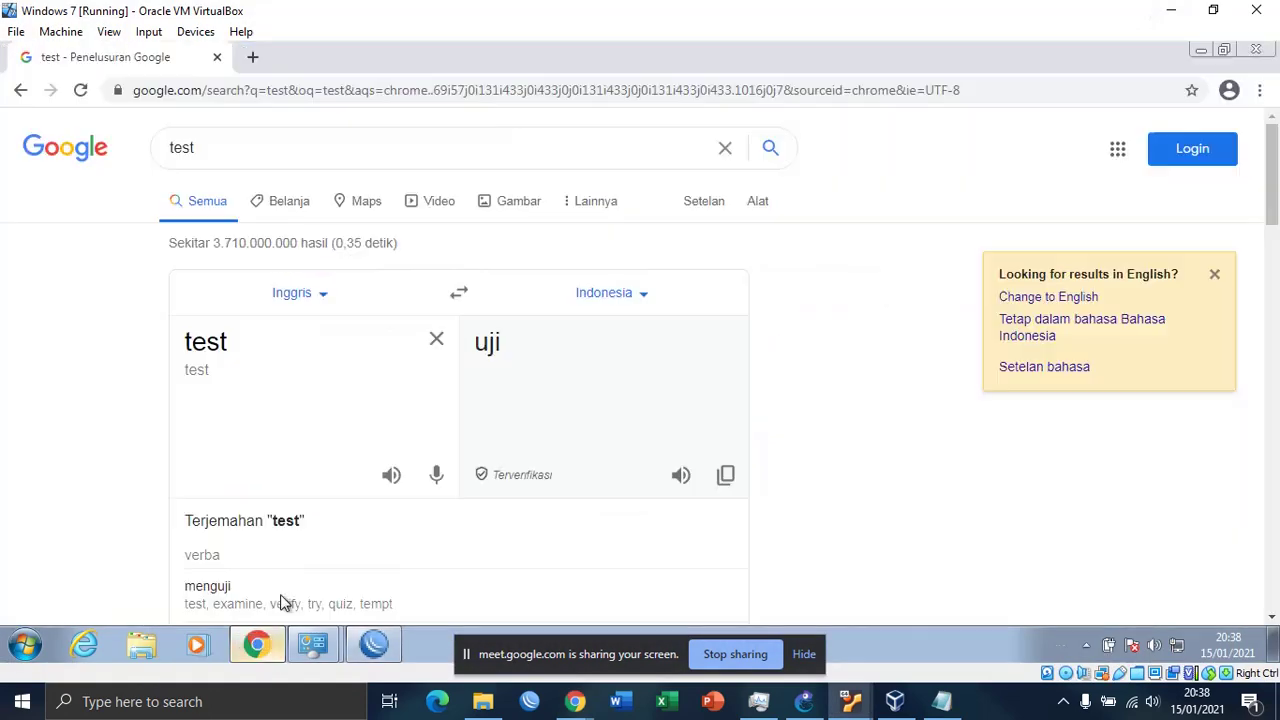
Search Google for 'detik' in a new tab and open the Detik result in another tab
click(254, 60)
text(detik)
key(Return)
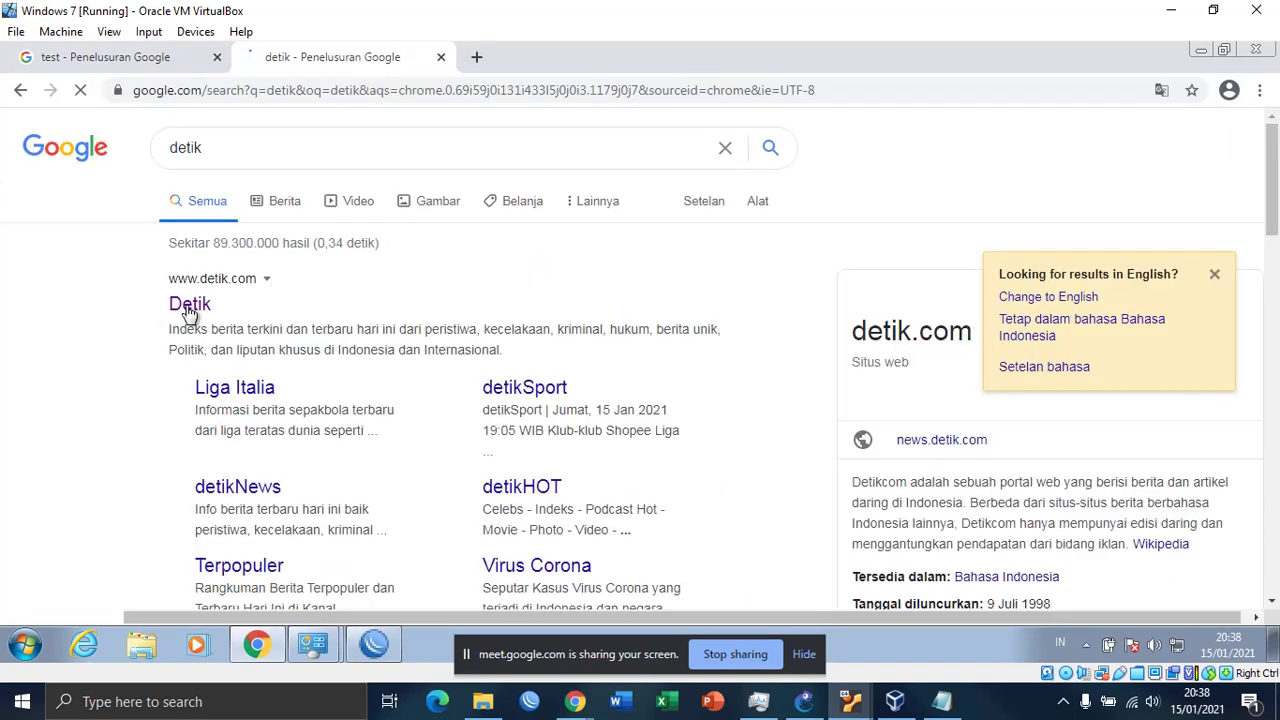
right_click(190, 310)
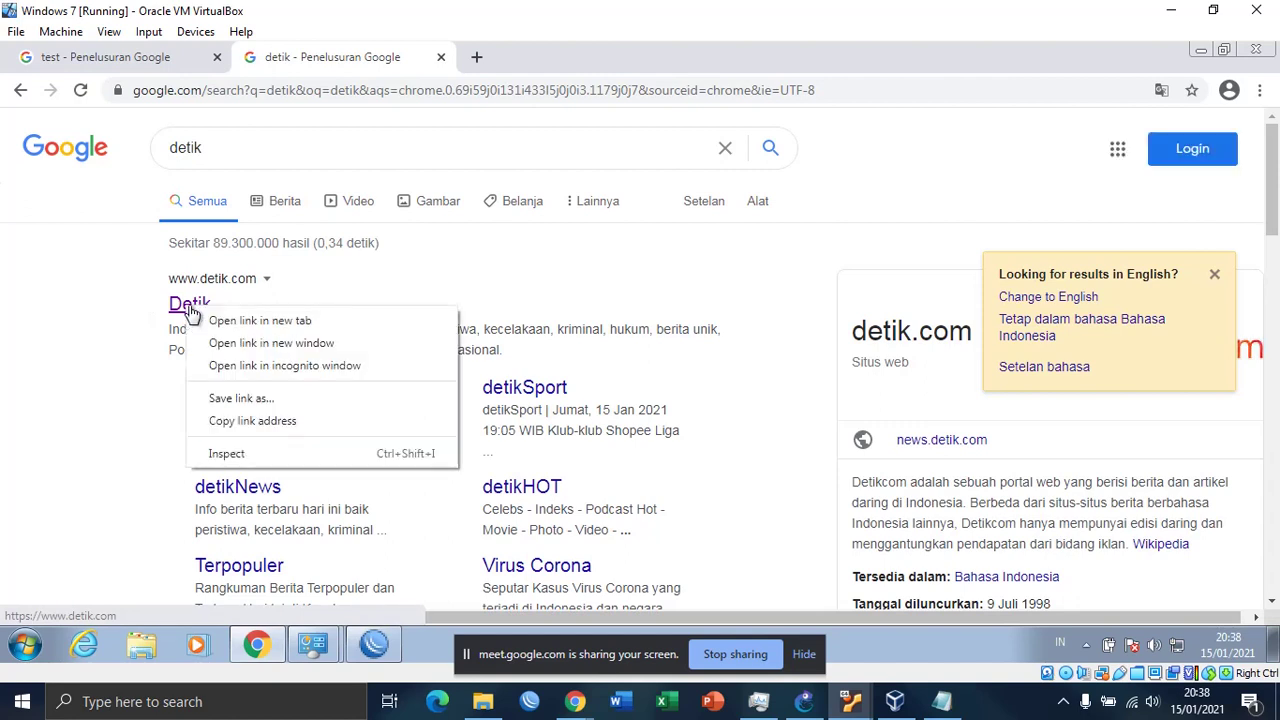
click(213, 321)
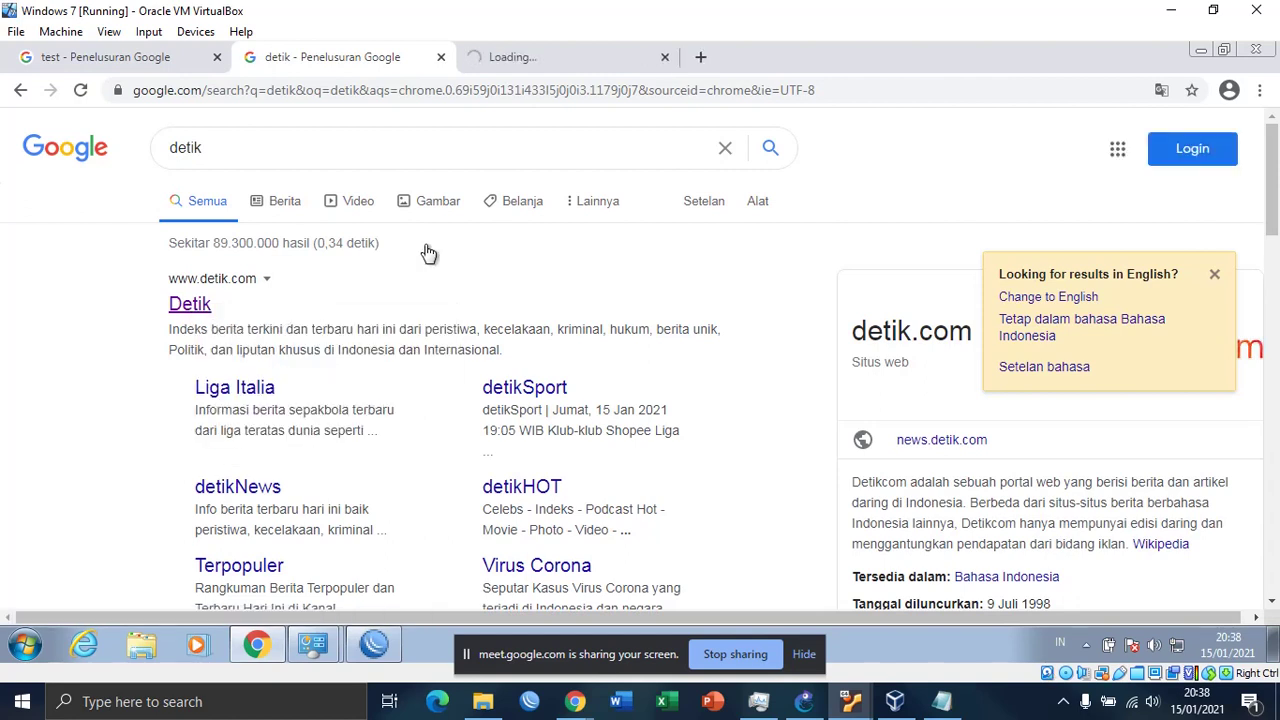
View the loaded detik.com page, close its tab, and return to WinBox
click(541, 65)
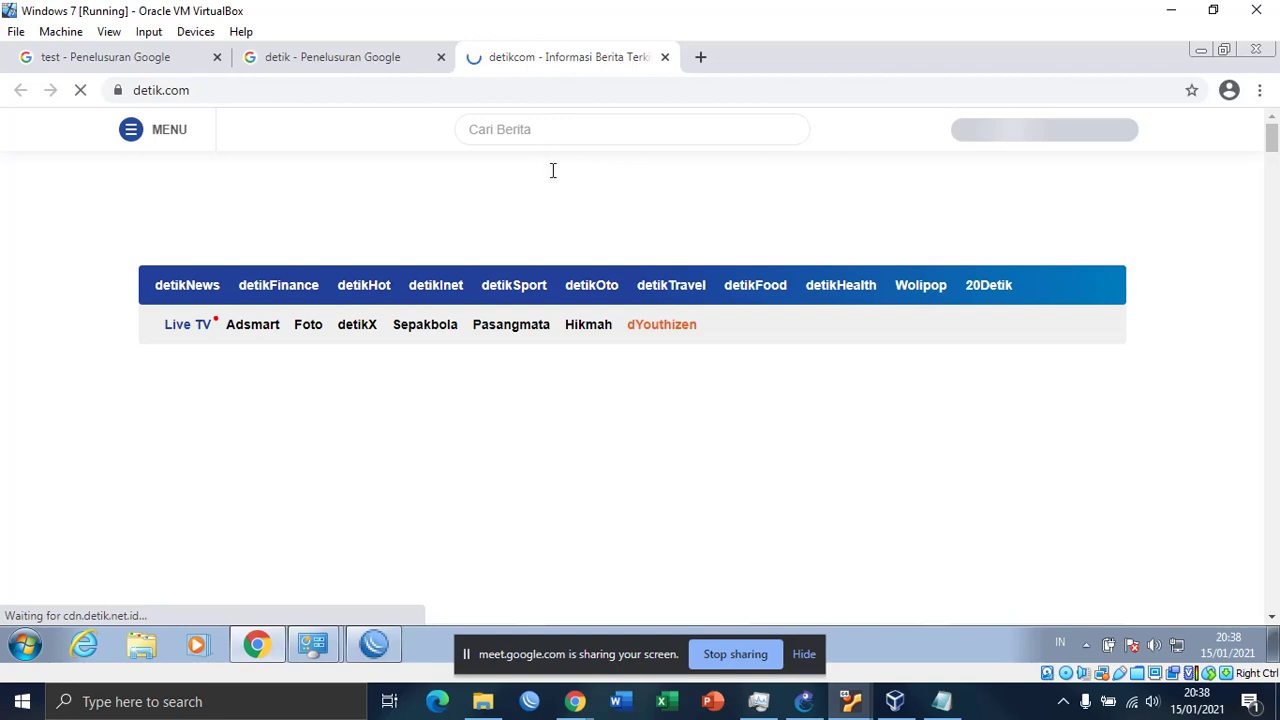
scroll(560, 200, down, 3)
scroll(565, 214, up, 3)
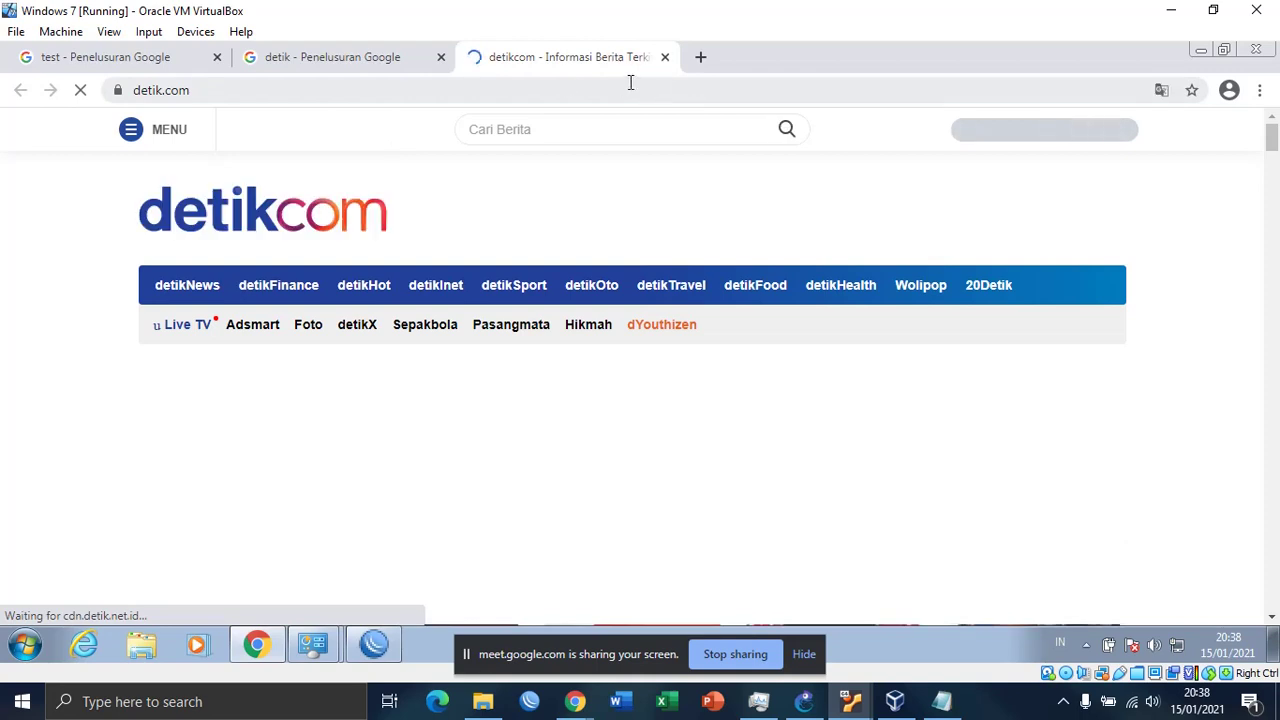
click(665, 57)
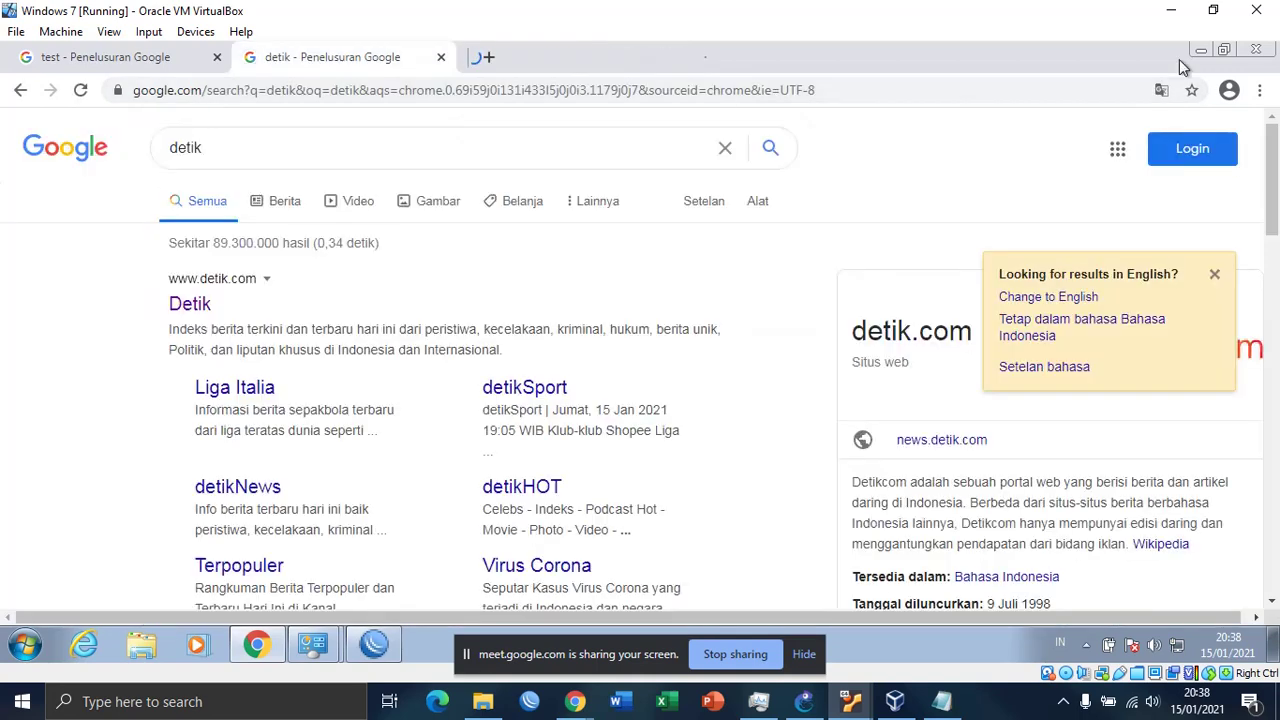
click(786, 692)
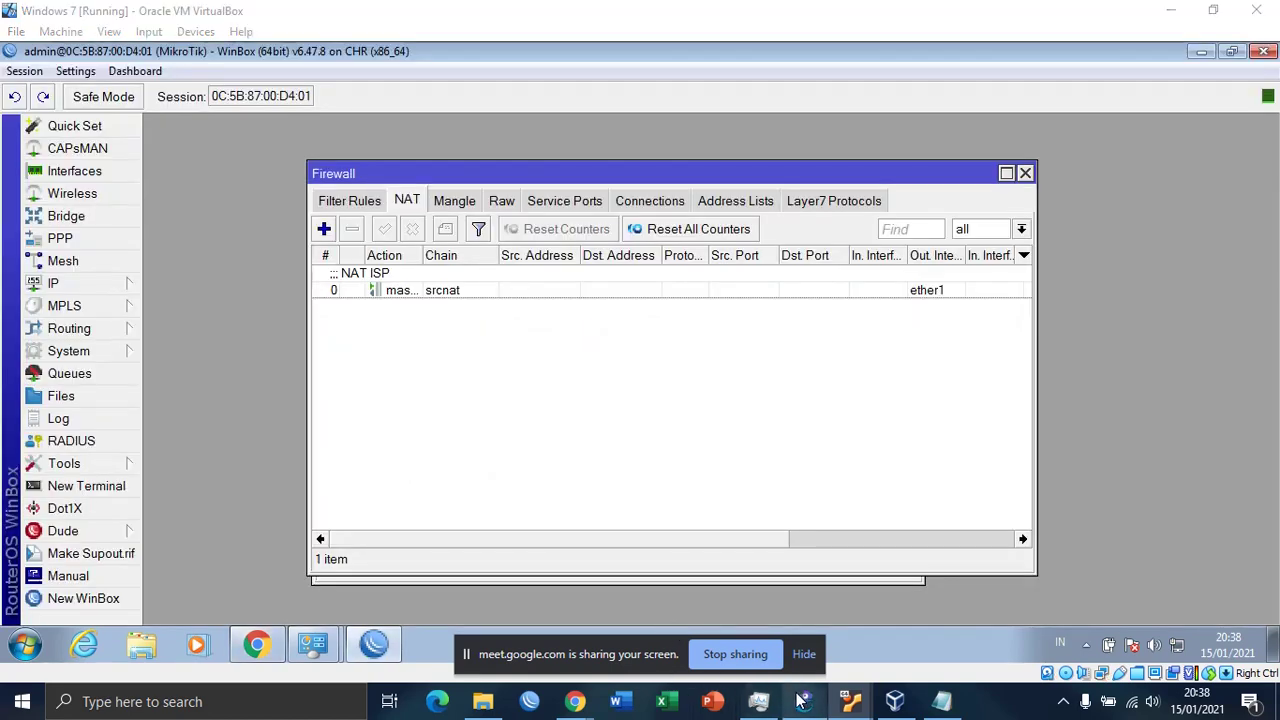
Inspect the Windows7-1 node in the GNS3 hotspot topology, then minimize GNS3
click(802, 700)
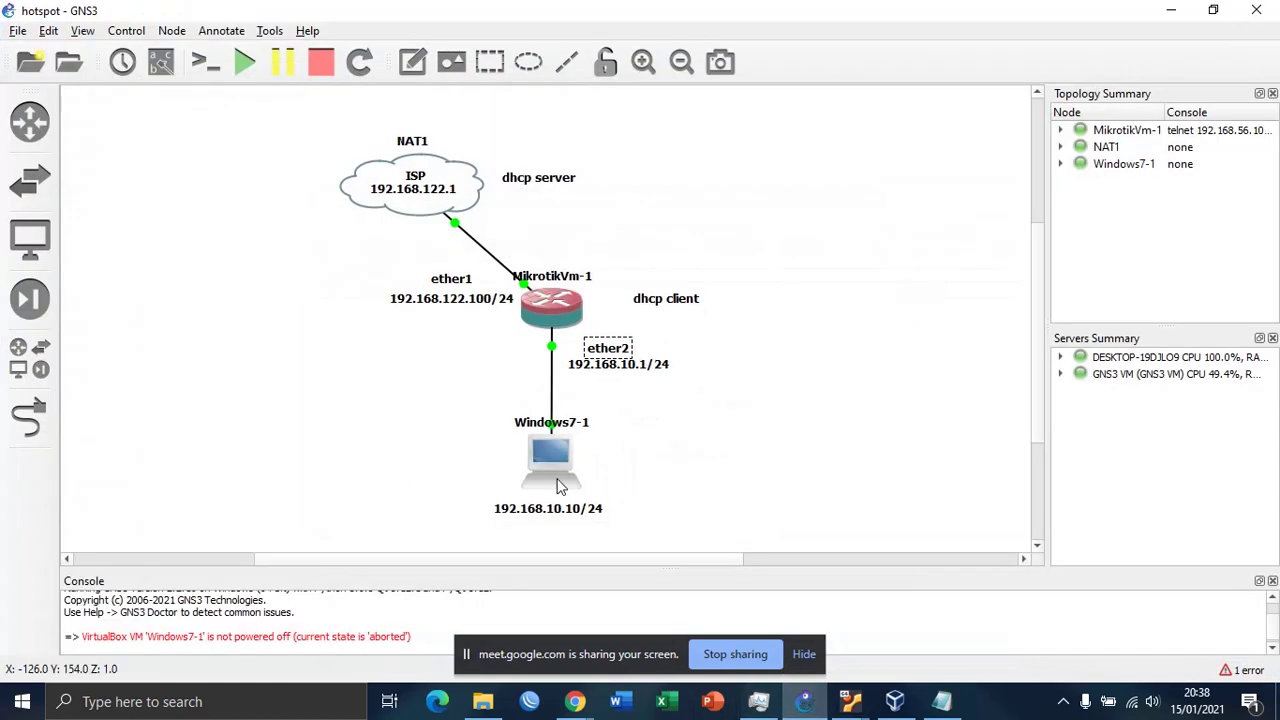
drag(391, 401, 648, 523)
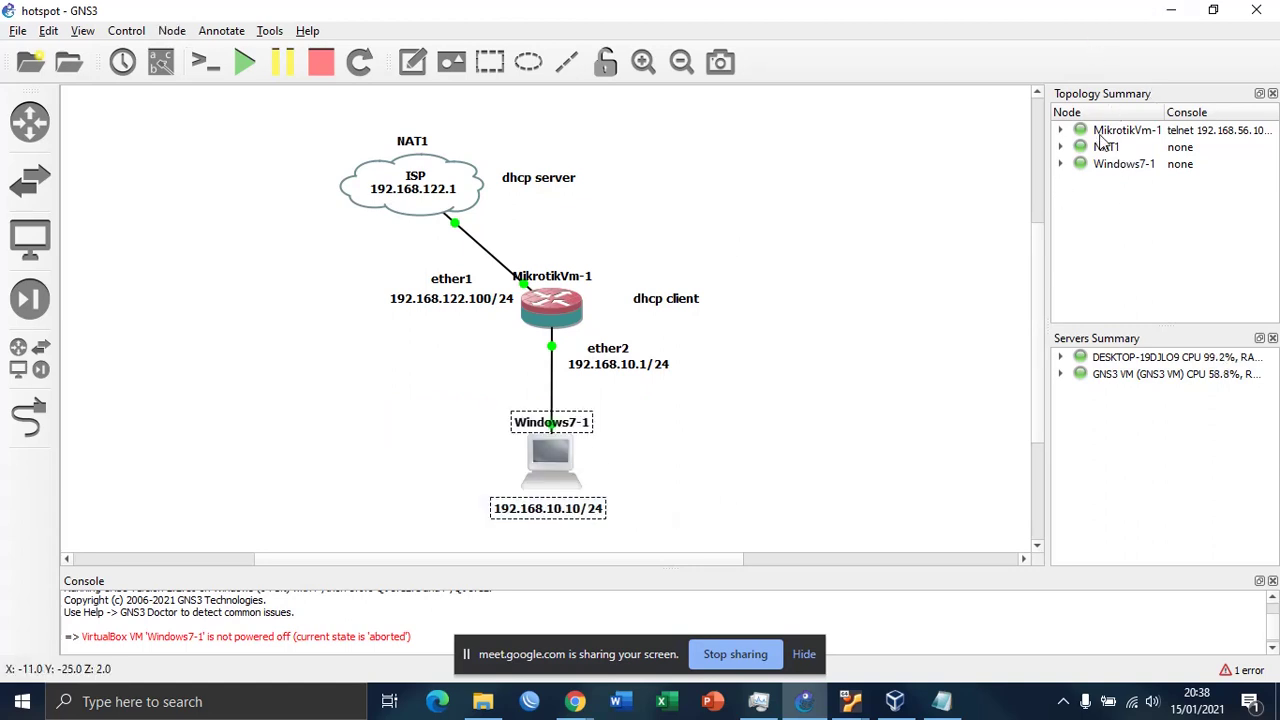
click(1171, 11)
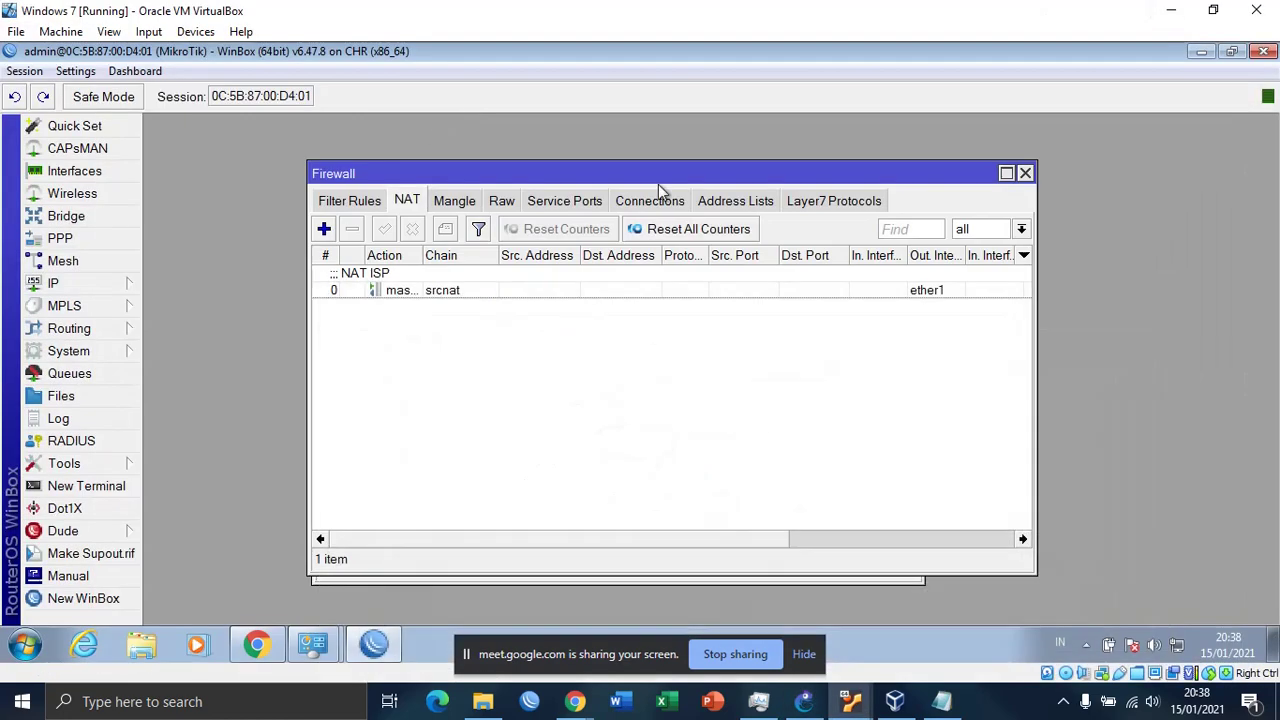
Close the Firewall and DHCP Server windows and reopen IP > Firewall in WinBox
click(1025, 175)
click(916, 181)
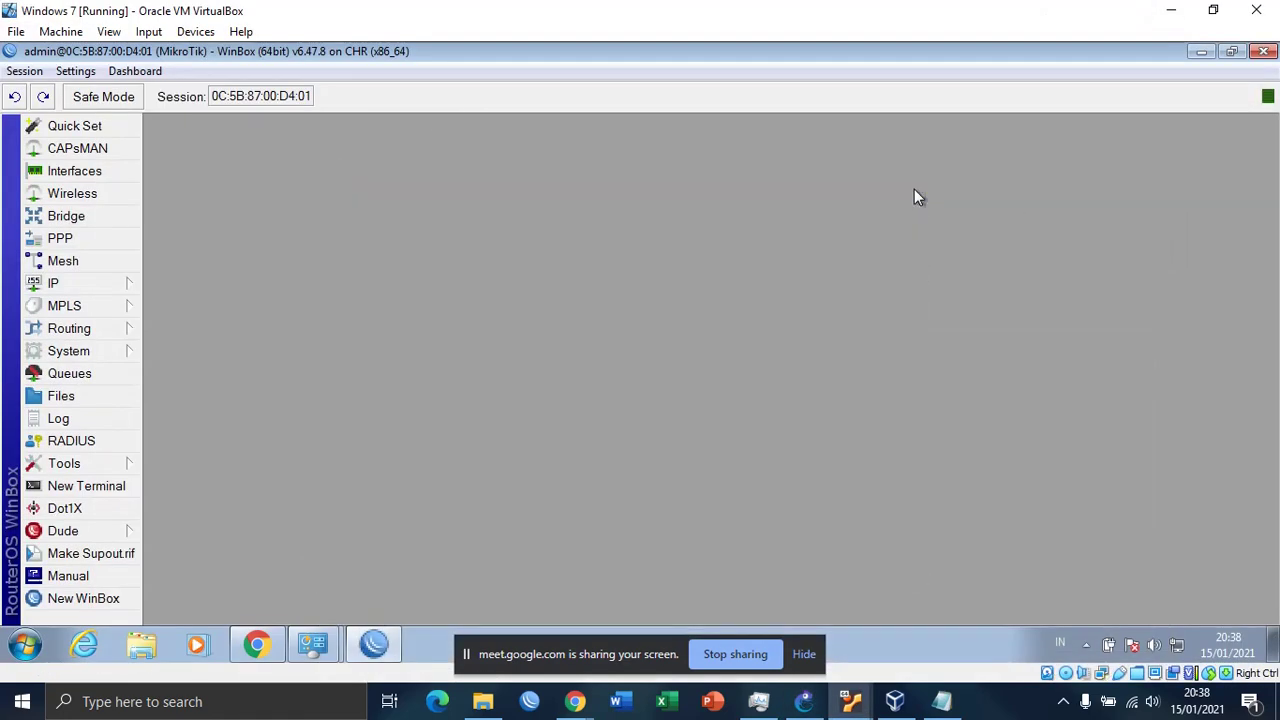
click(84, 290)
click(177, 252)
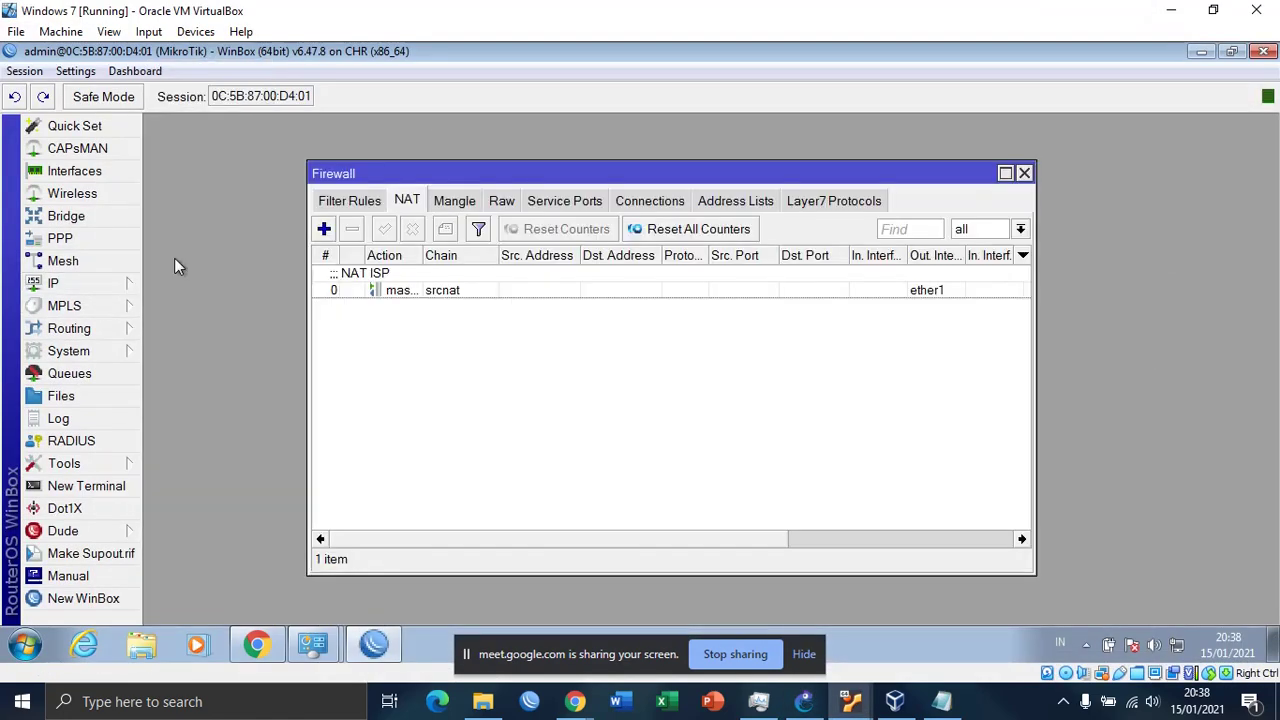
Add a new firewall filter rule with chain set to forward
click(352, 201)
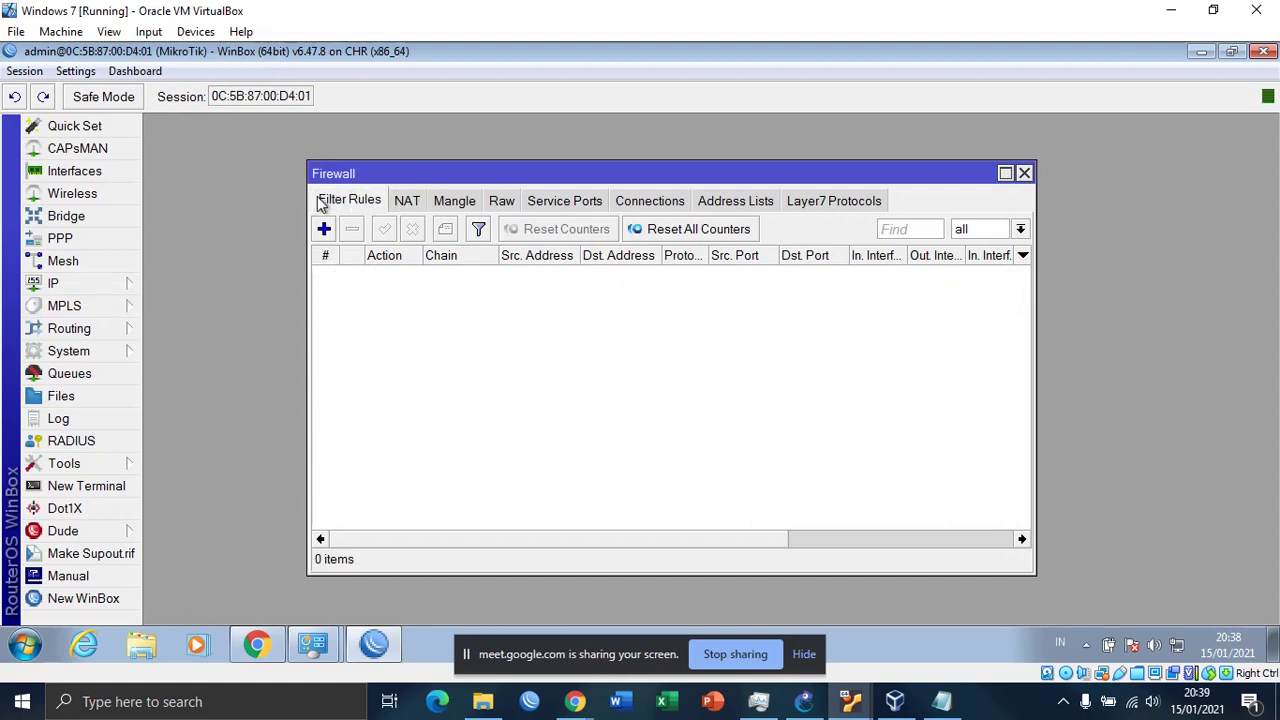
click(323, 229)
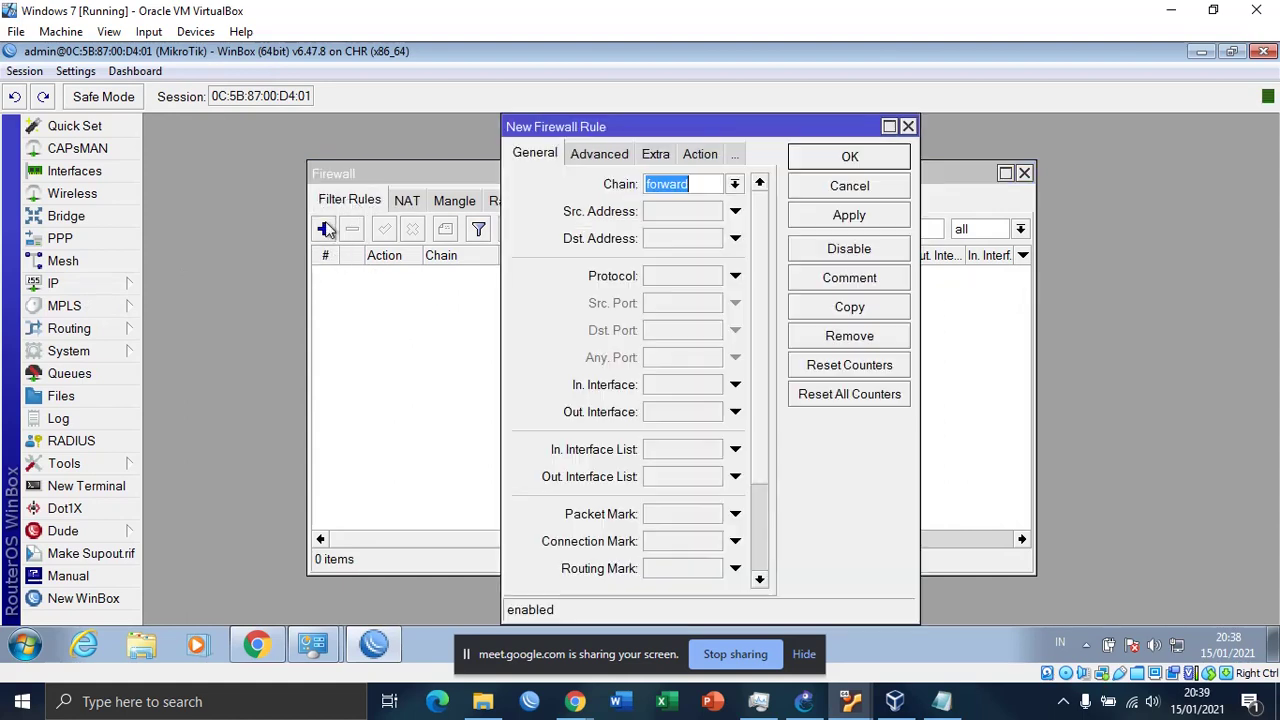
drag(565, 135, 509, 135)
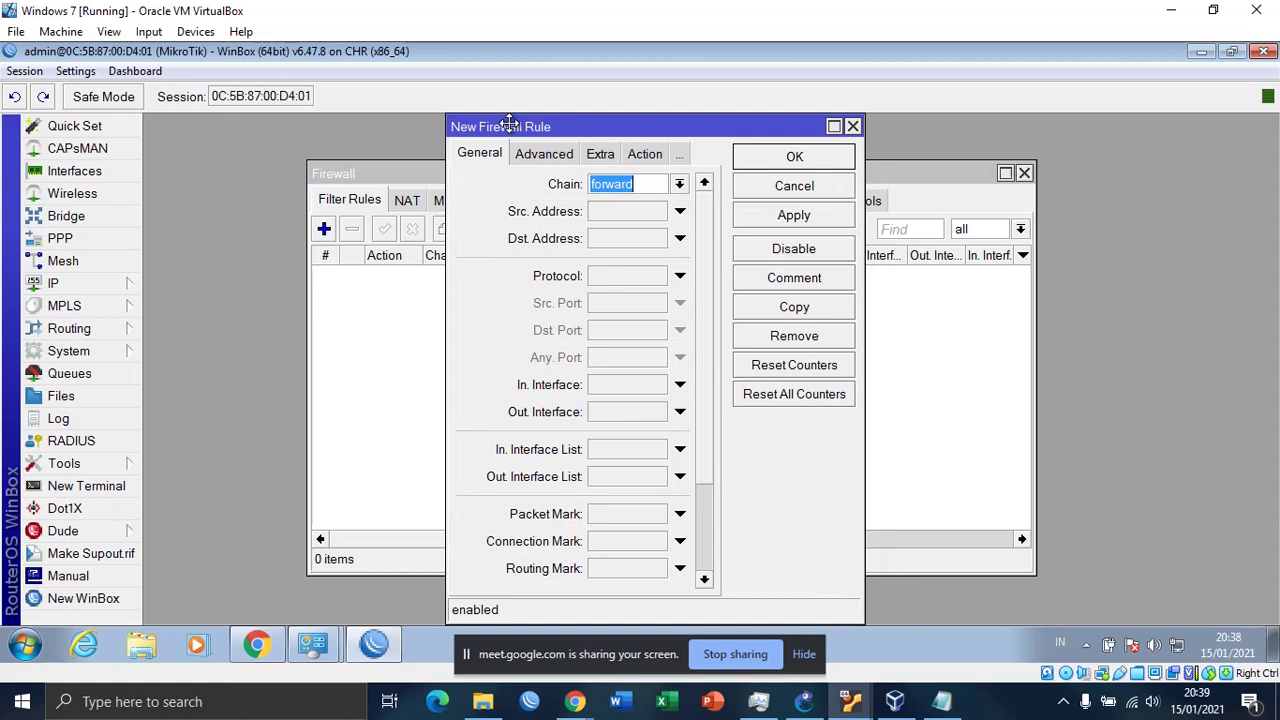
click(679, 186)
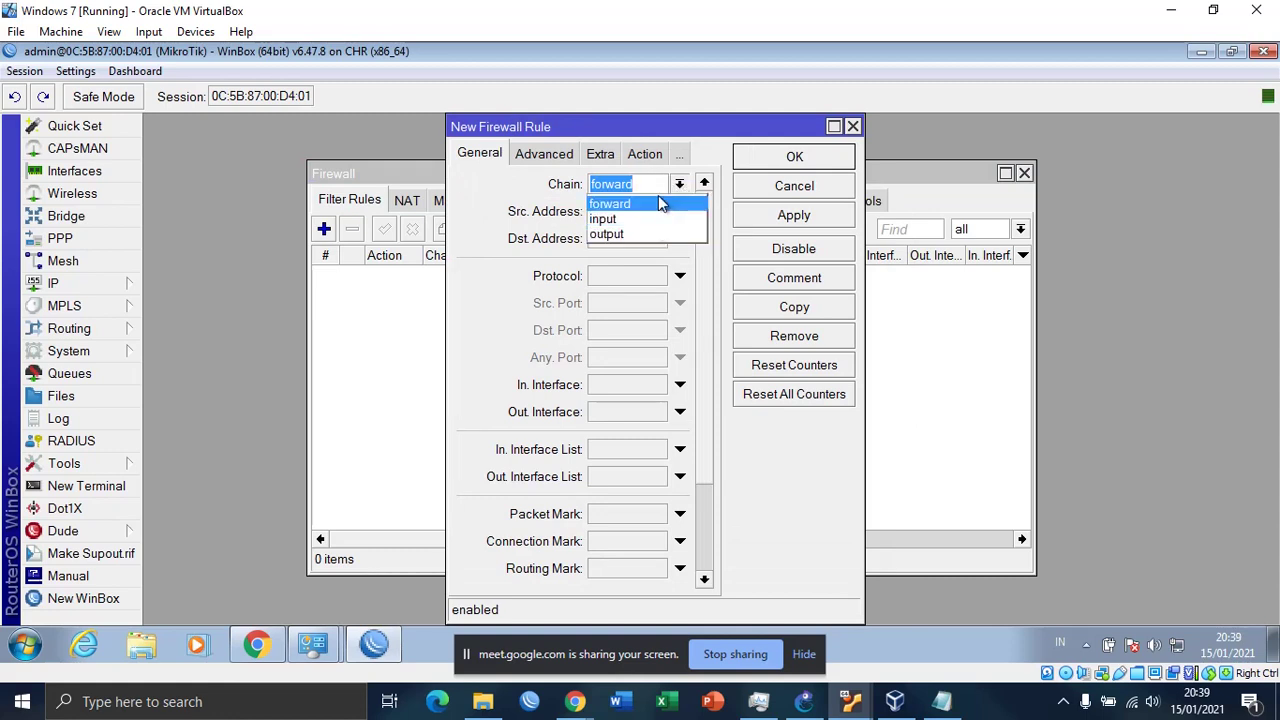
click(660, 204)
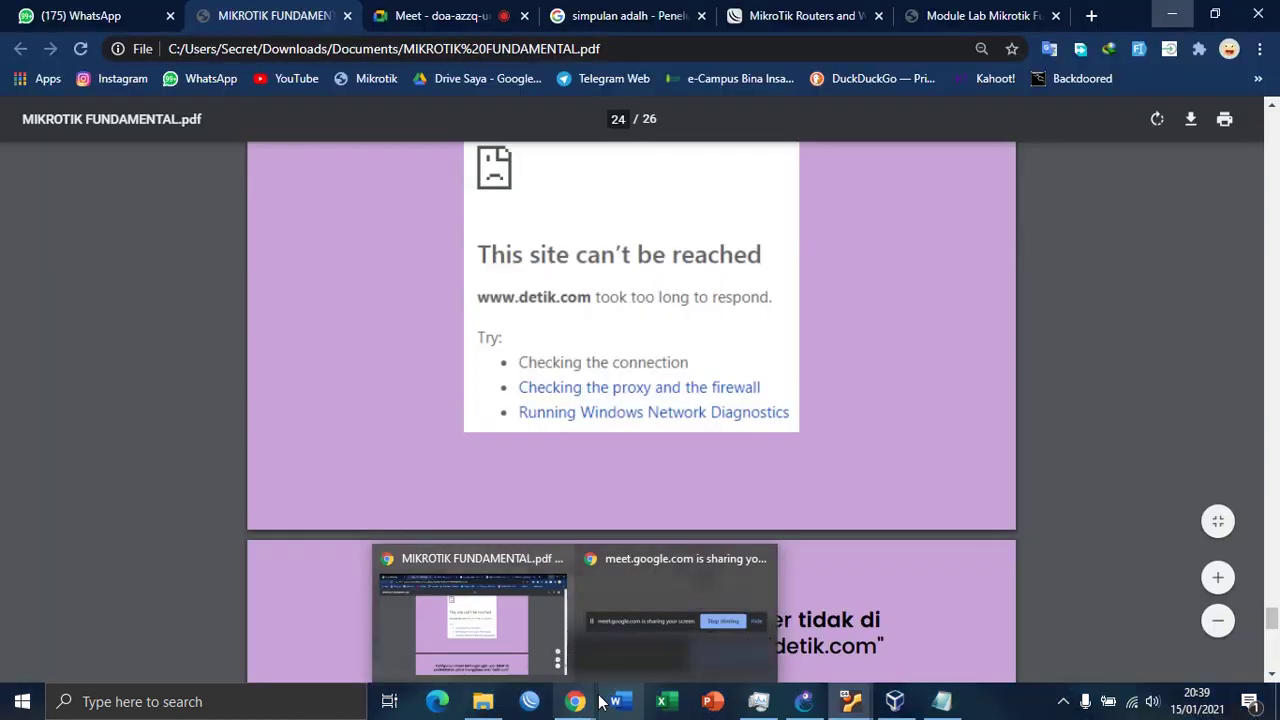
Bring the GNS3 topology forward and deselect the Windows7-1 node
mouse_move(845, 705)
click(808, 655)
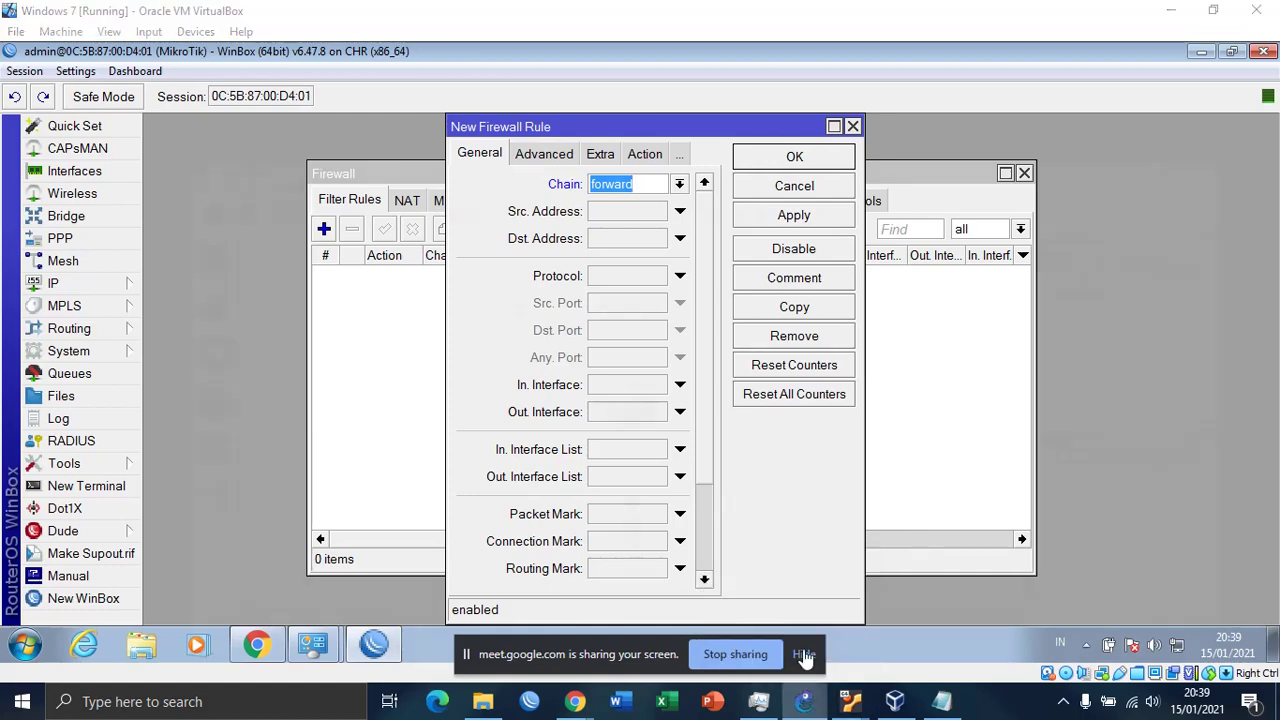
click(300, 408)
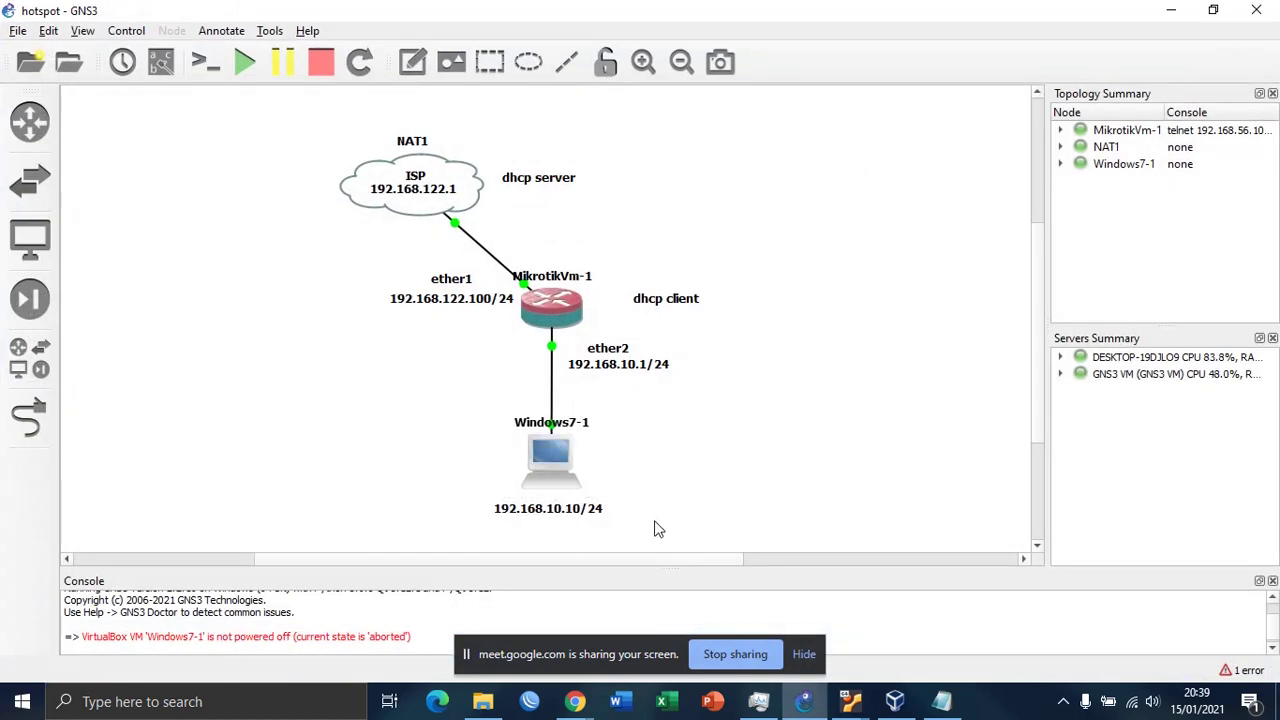
Look over the Windows7-1 node in GNS3, then Alt+Tab back to the New Firewall Rule dialog
drag(724, 549, 361, 425)
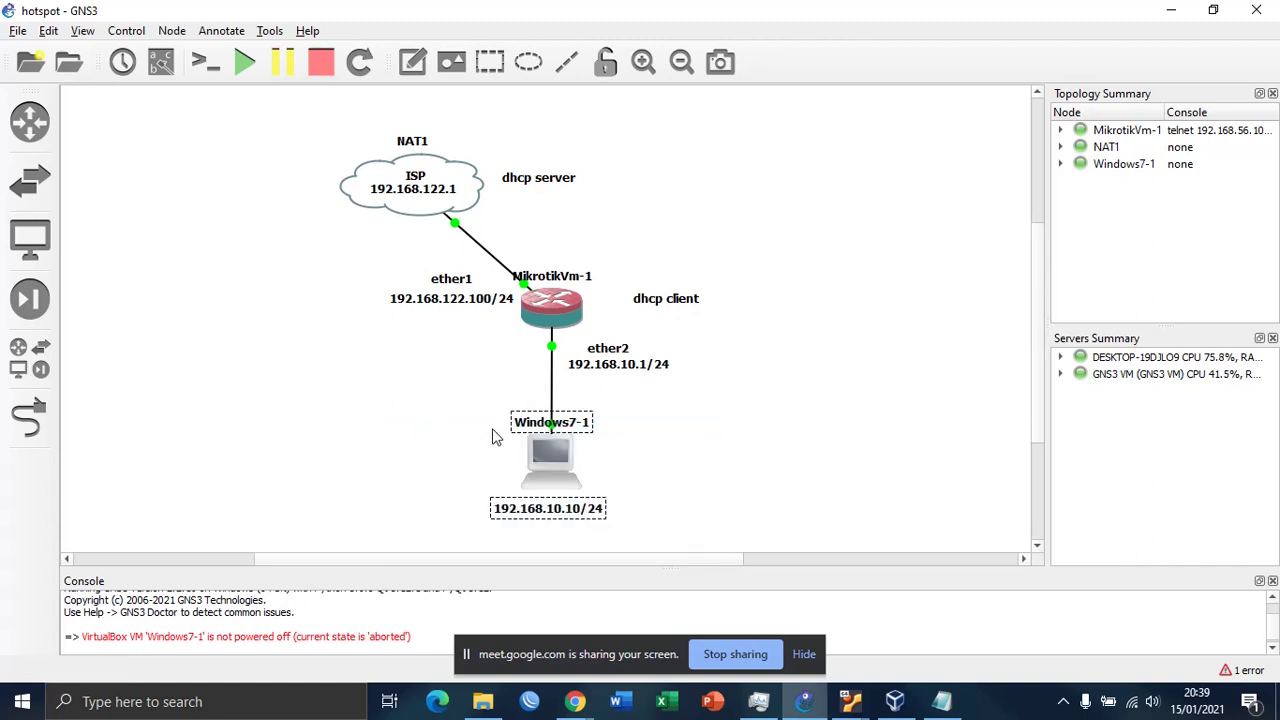
click(613, 468)
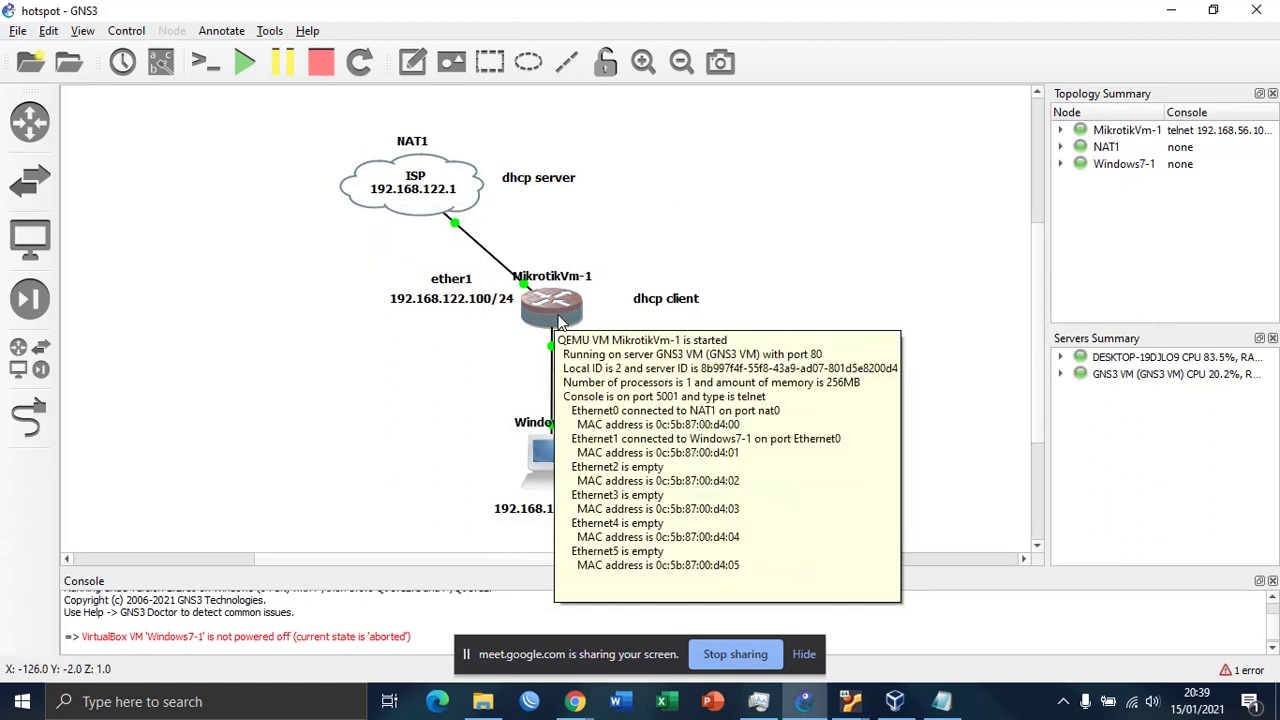
mouse_move(440, 210)
mouse_move(553, 468)
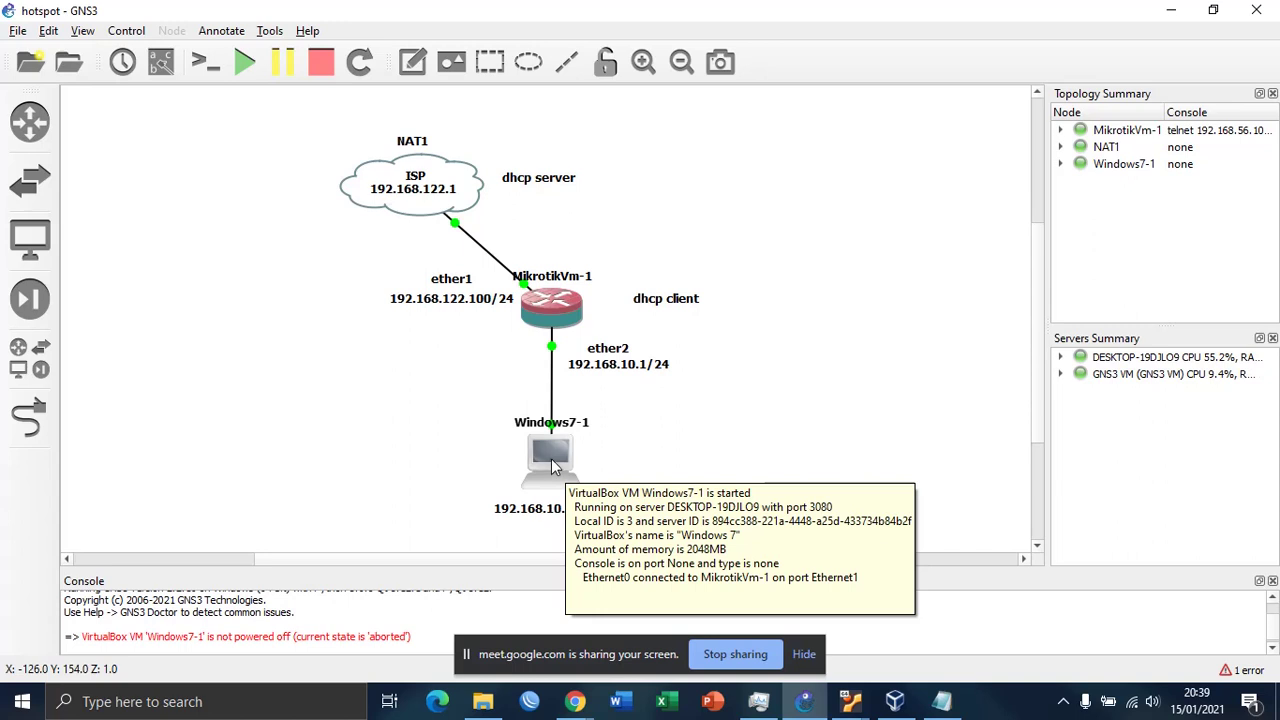
mouse_move(548, 312)
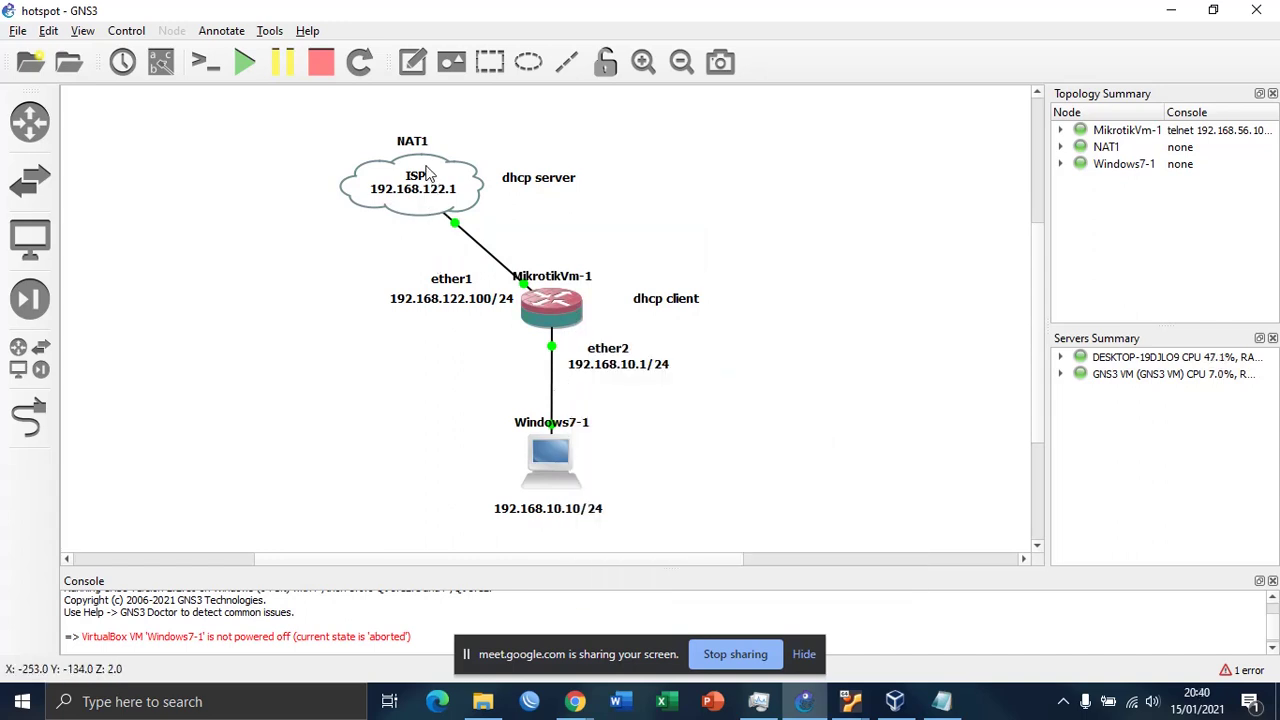
mouse_move(427, 174)
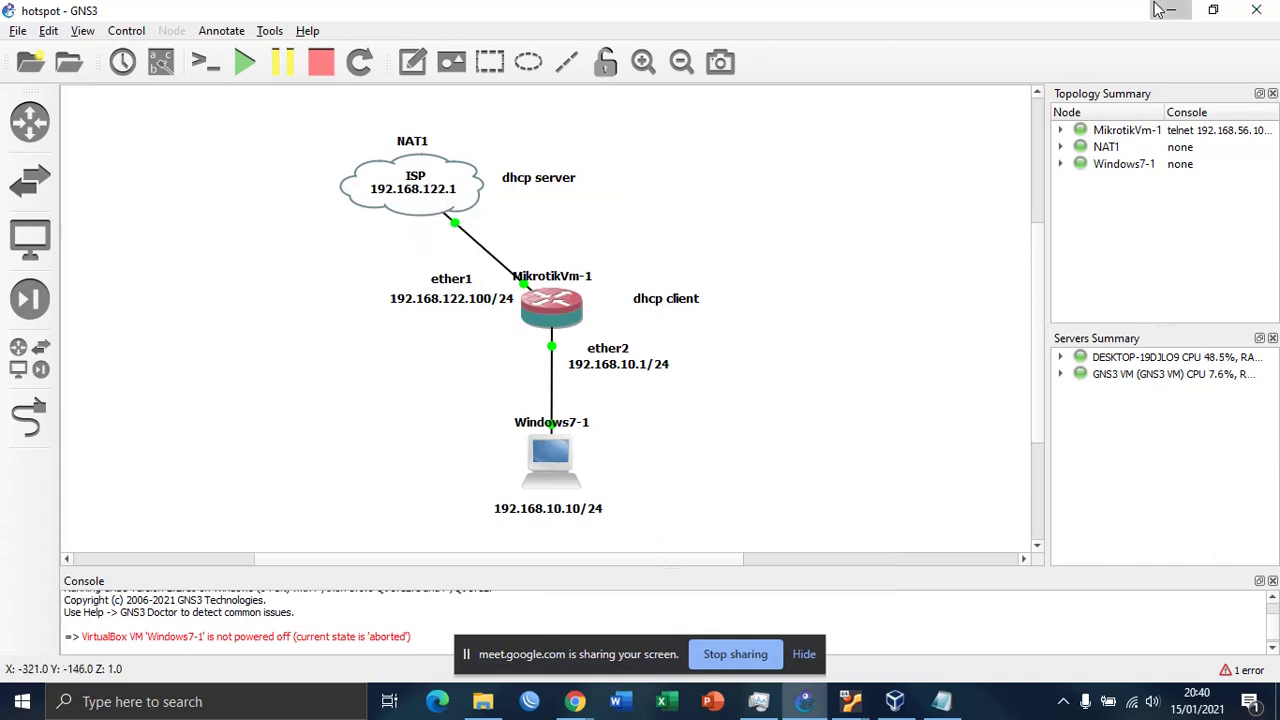
key(alt+Tab)
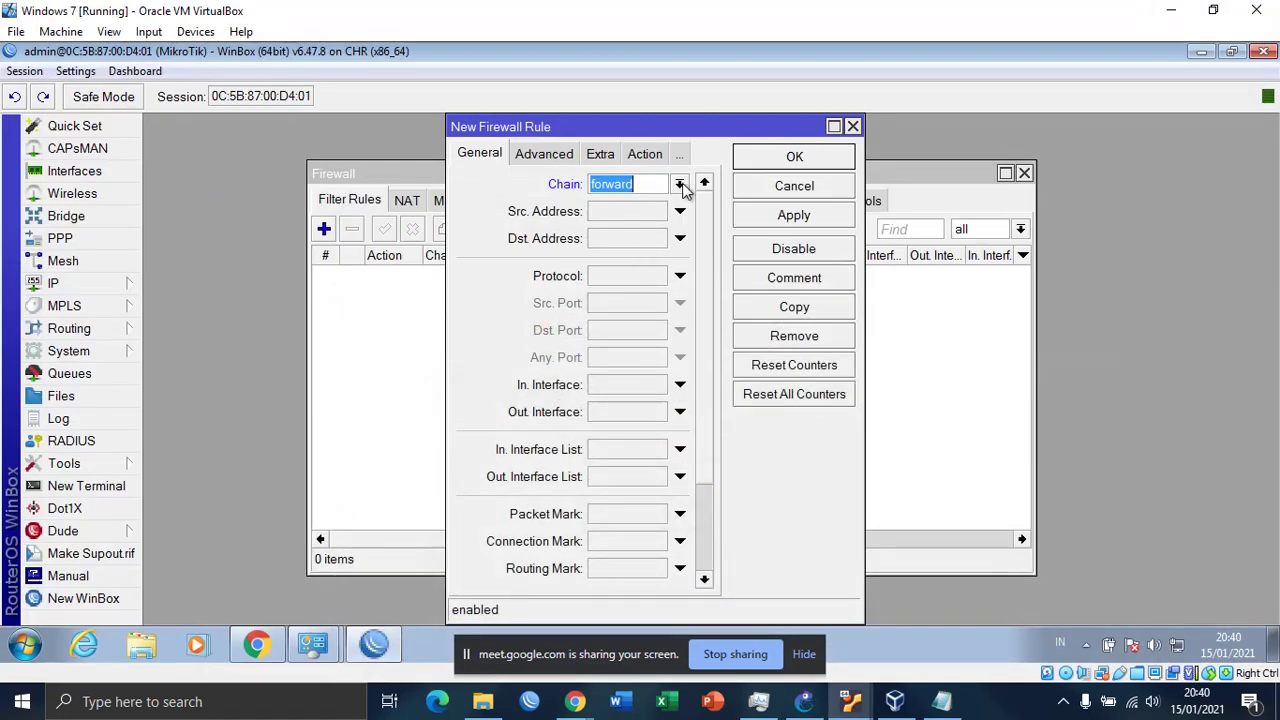
Set the new firewall rule's Protocol to tcp
click(643, 280)
click(693, 330)
click(690, 276)
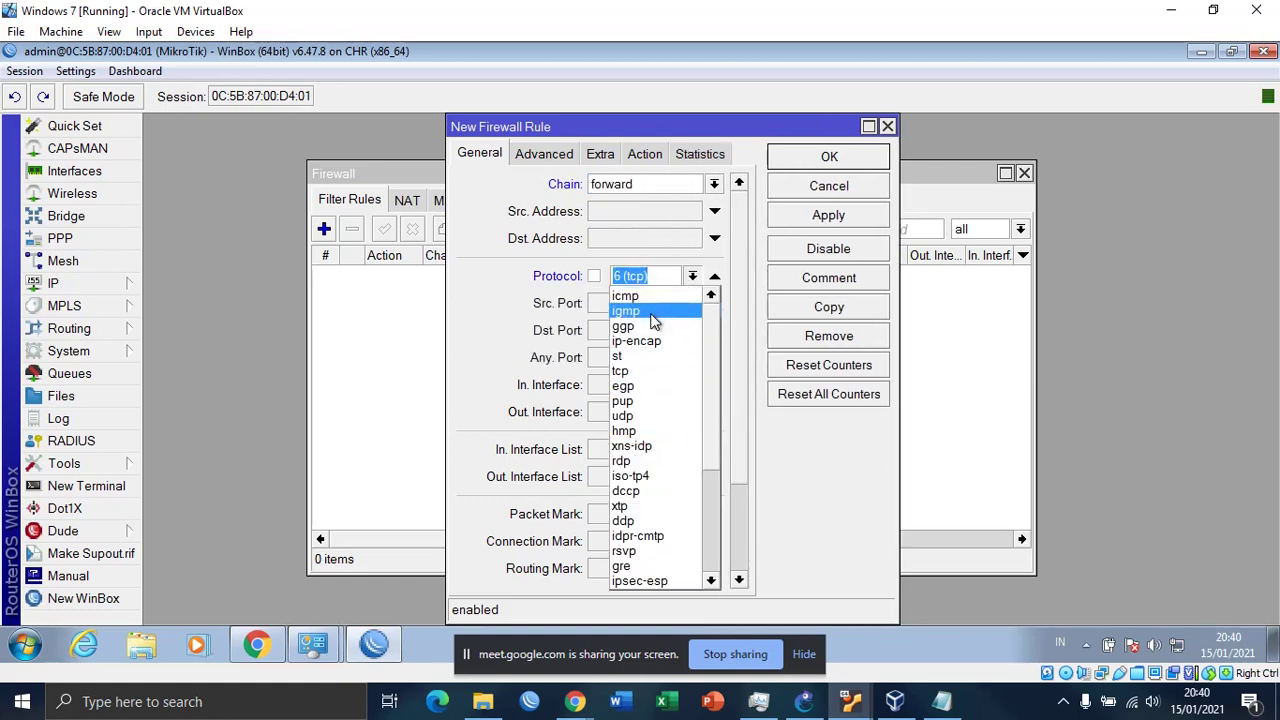
click(655, 371)
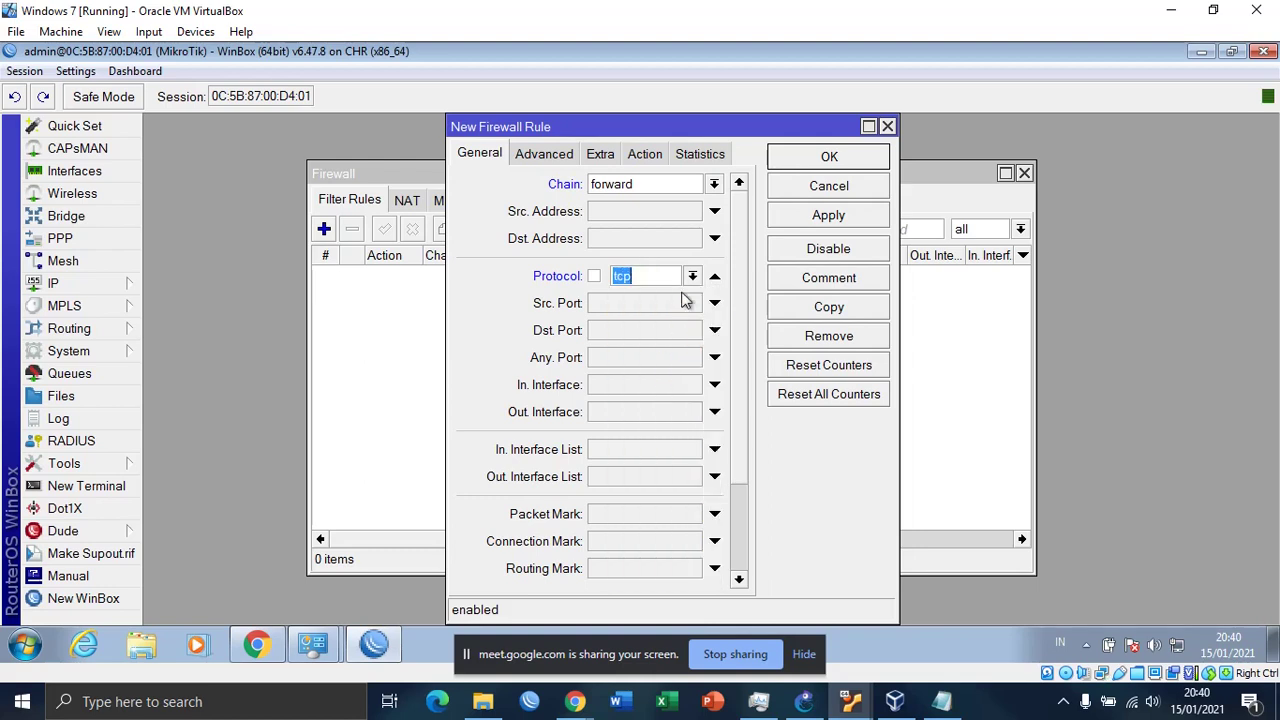
click(692, 276)
click(640, 376)
On the Advanced tab, enter detik.com as the rule's Content match
click(549, 158)
click(628, 288)
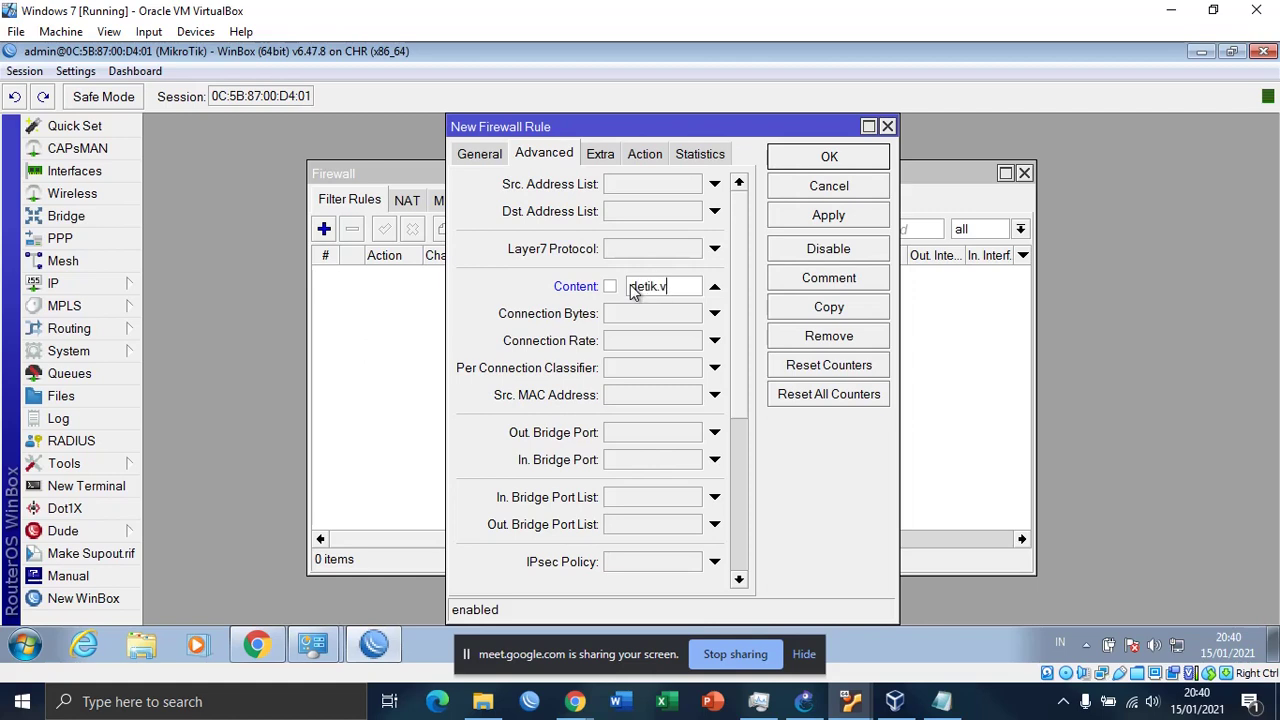
text(detik.vo)
key(BackSpace)
Add a '====' separator line and a 'Firewall' heading below the existing Notepad notes
click(942, 700)
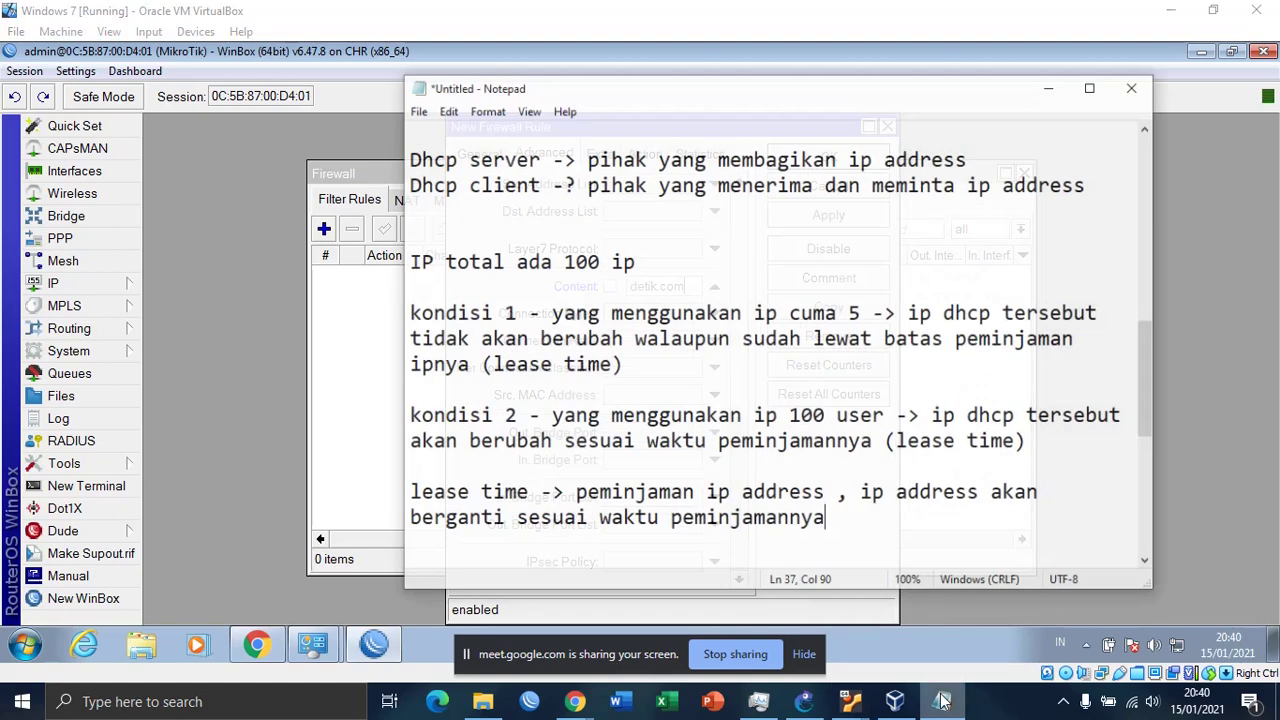
key(Return)
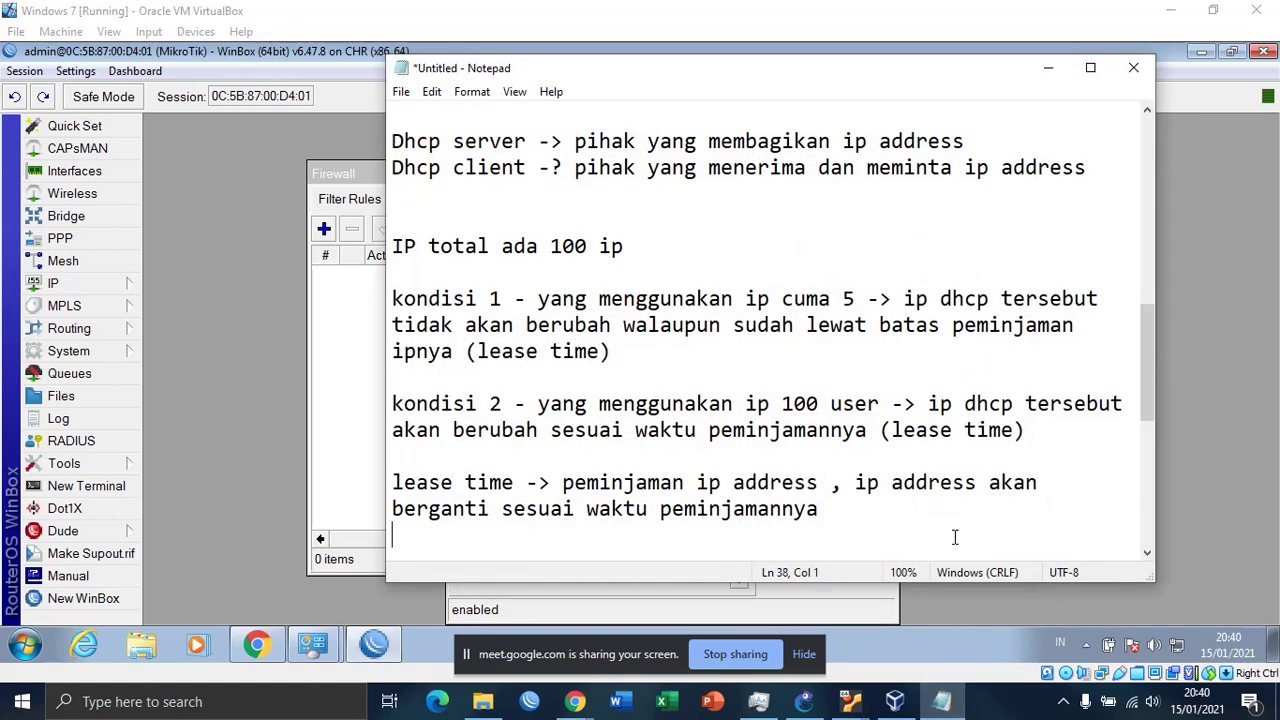
key(Return)
text(Co)
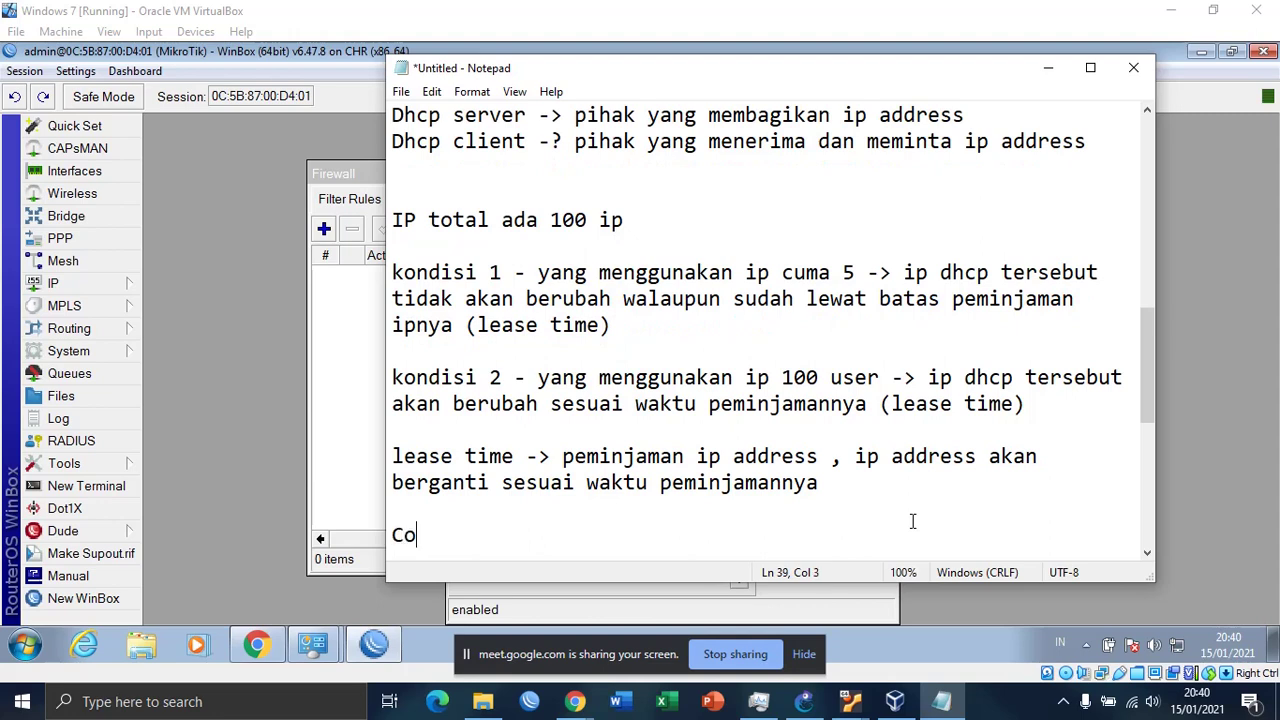
key(BackSpace)
key(BackSpace)
text(====================================================)
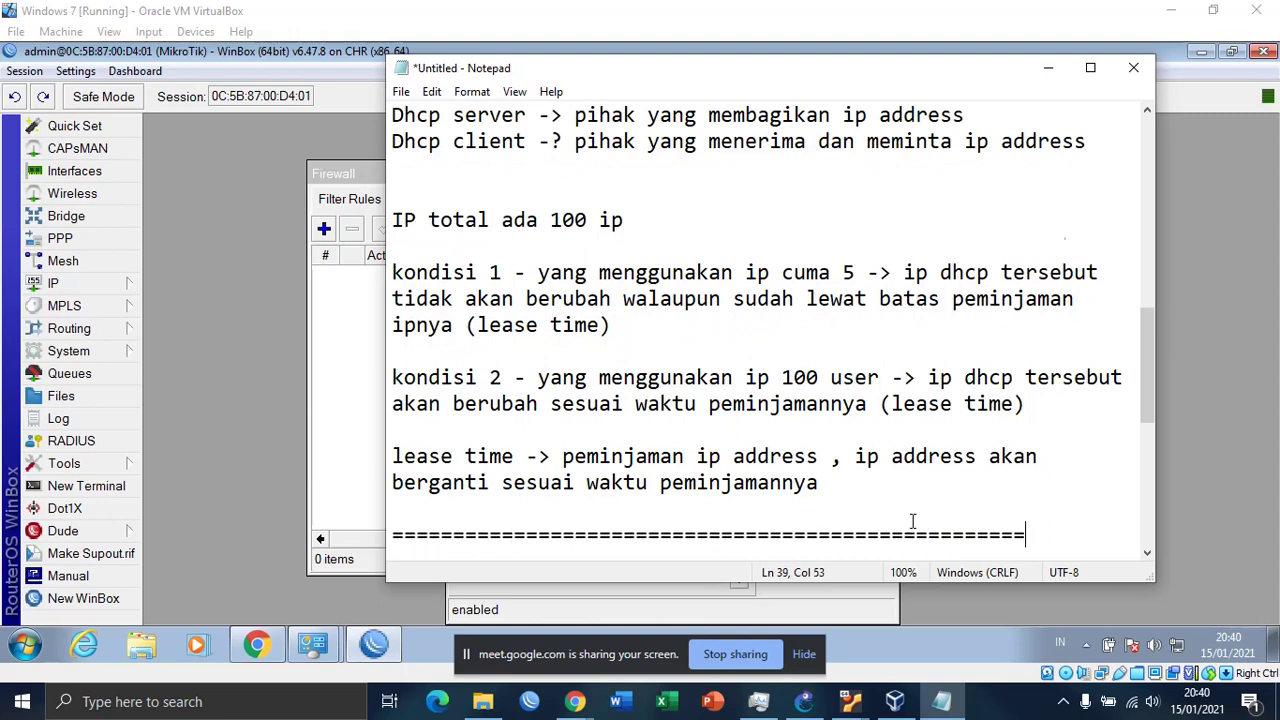
key(Return)
text(F)
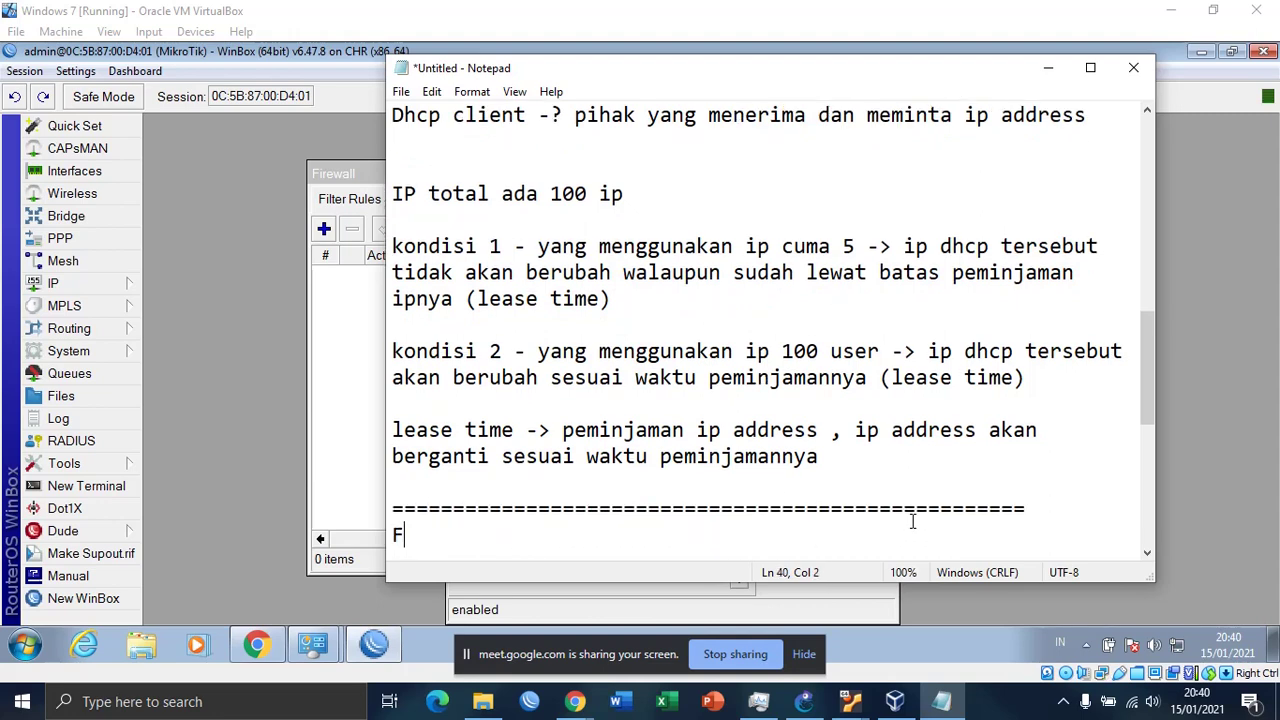
text(irewall)
key(Return)
key(Return)
scroll(905, 523, down, 3)
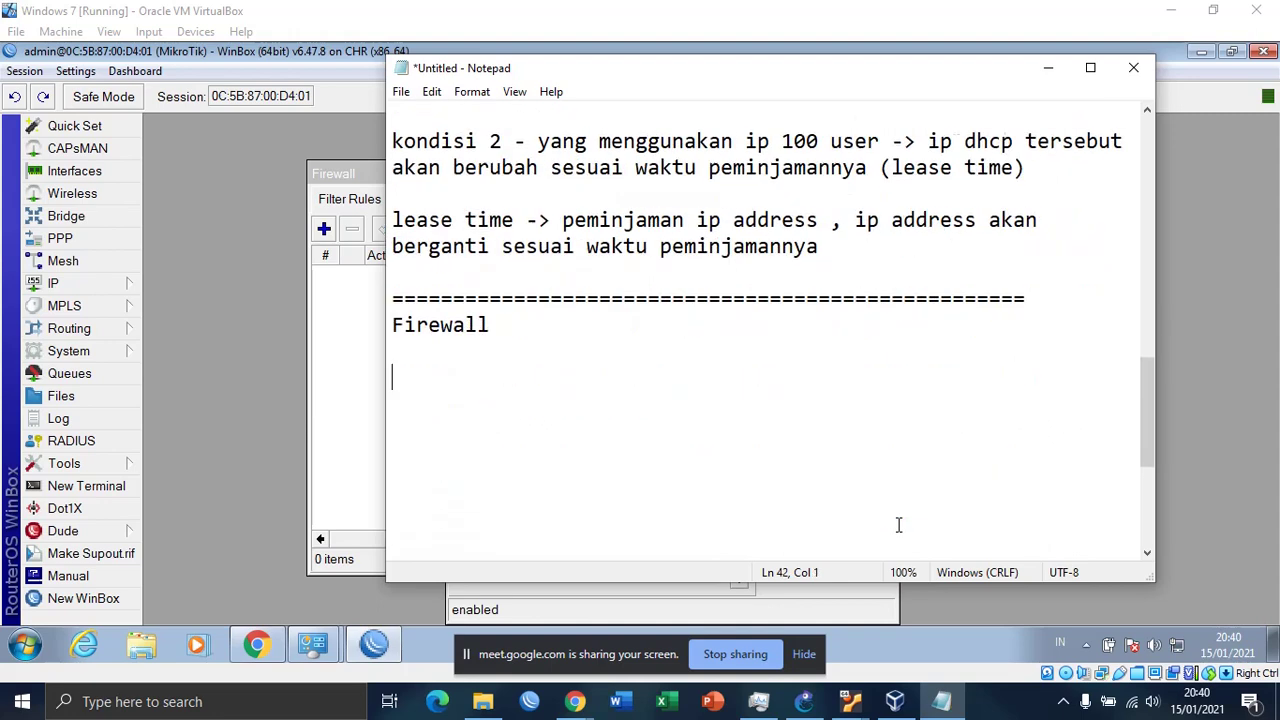
scroll(898, 525, down, 1)
Note 'Chain = foreward -> paket yang melewati router' and 'protocol = tcp -> https / website'
text(Chain)
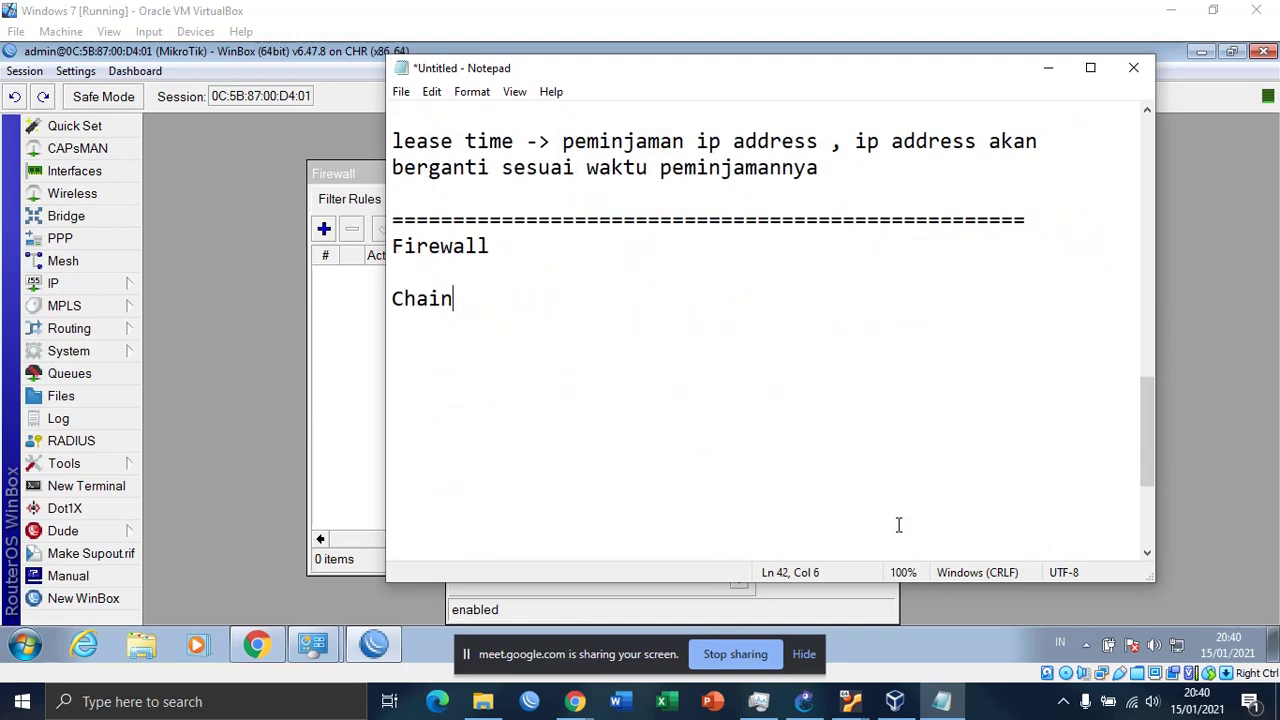
text( = fore)
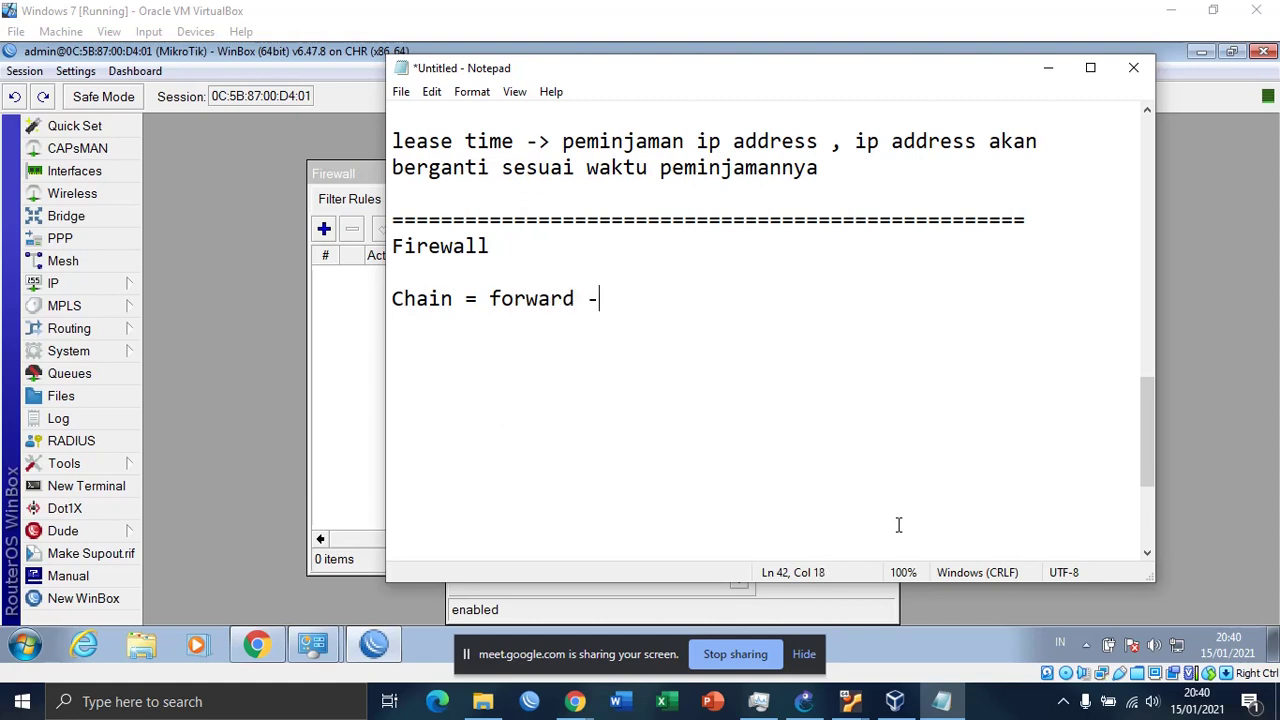
text(ward -> paket)
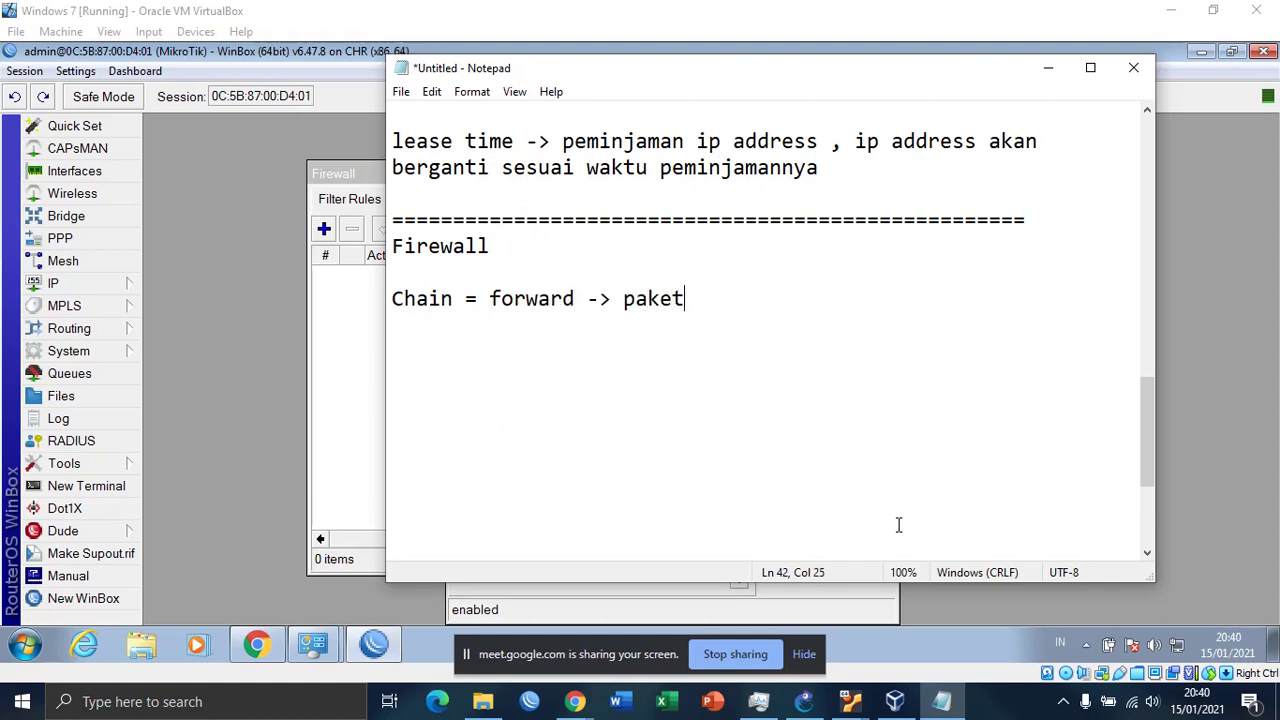
text( yang melewat)
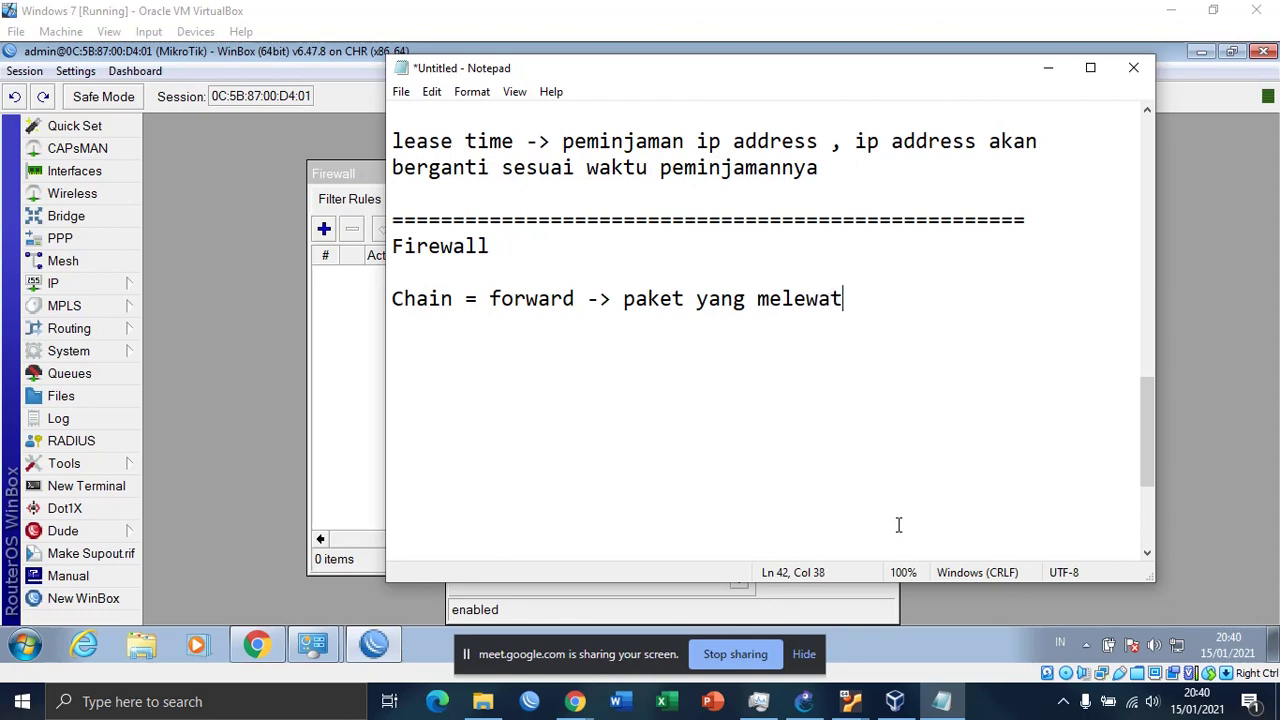
text(i router)
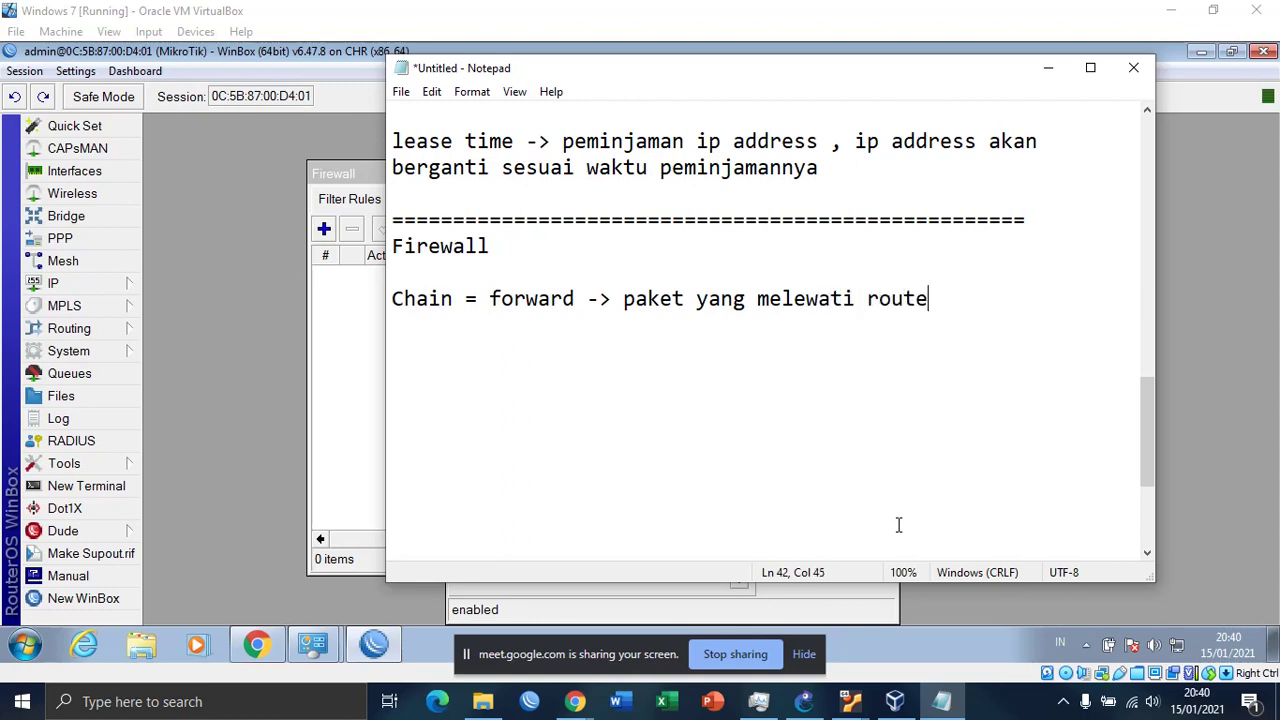
key(Return)
text(protoc)
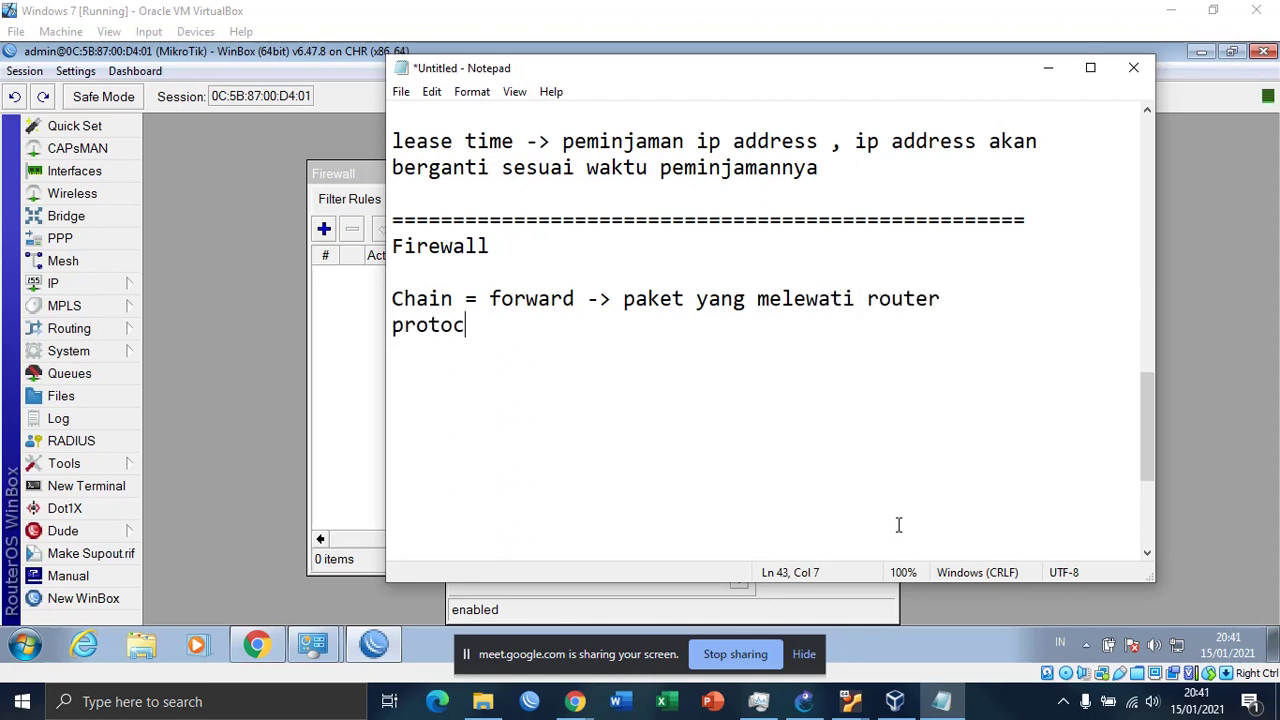
text(ol = tcp)
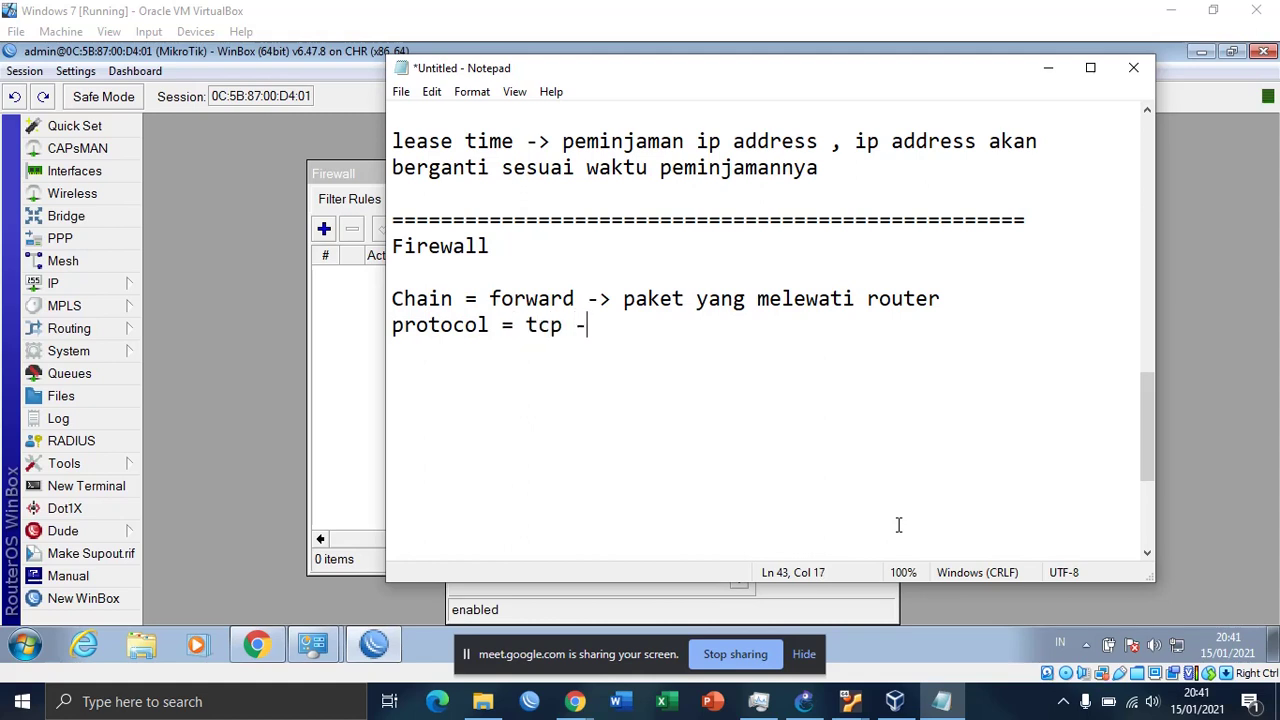
text(-> https / w)
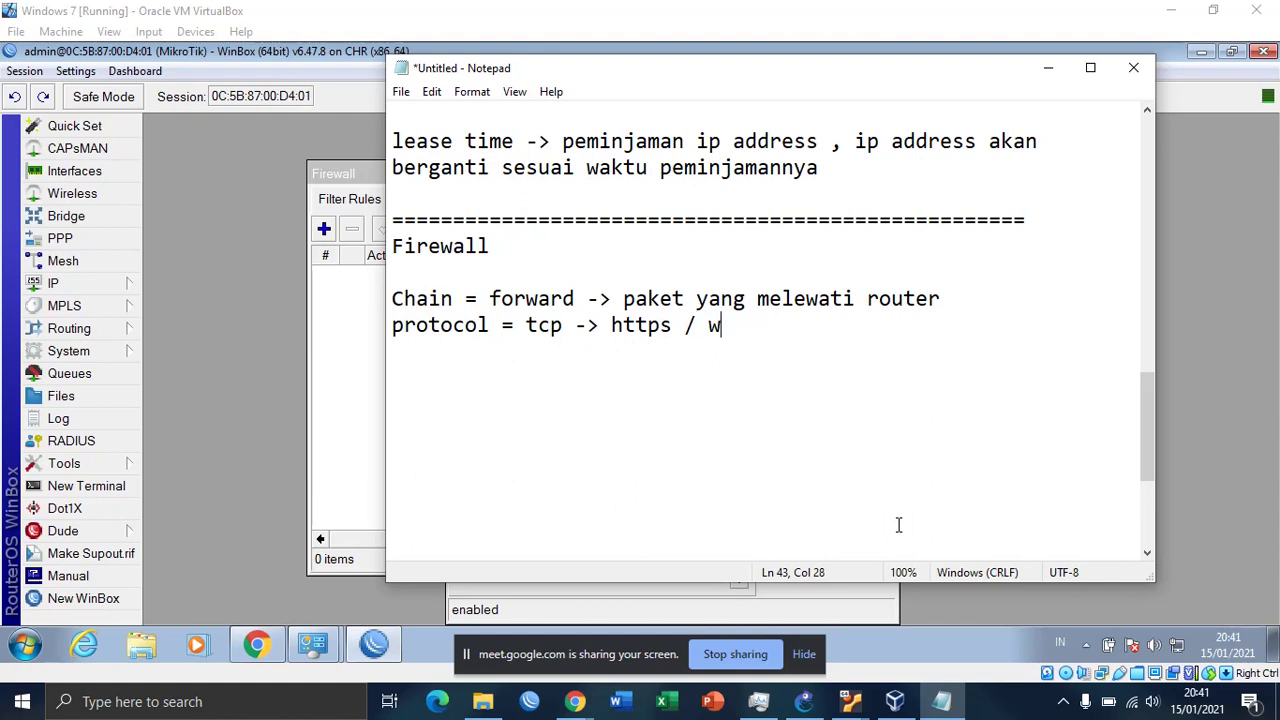
text(ebsite)
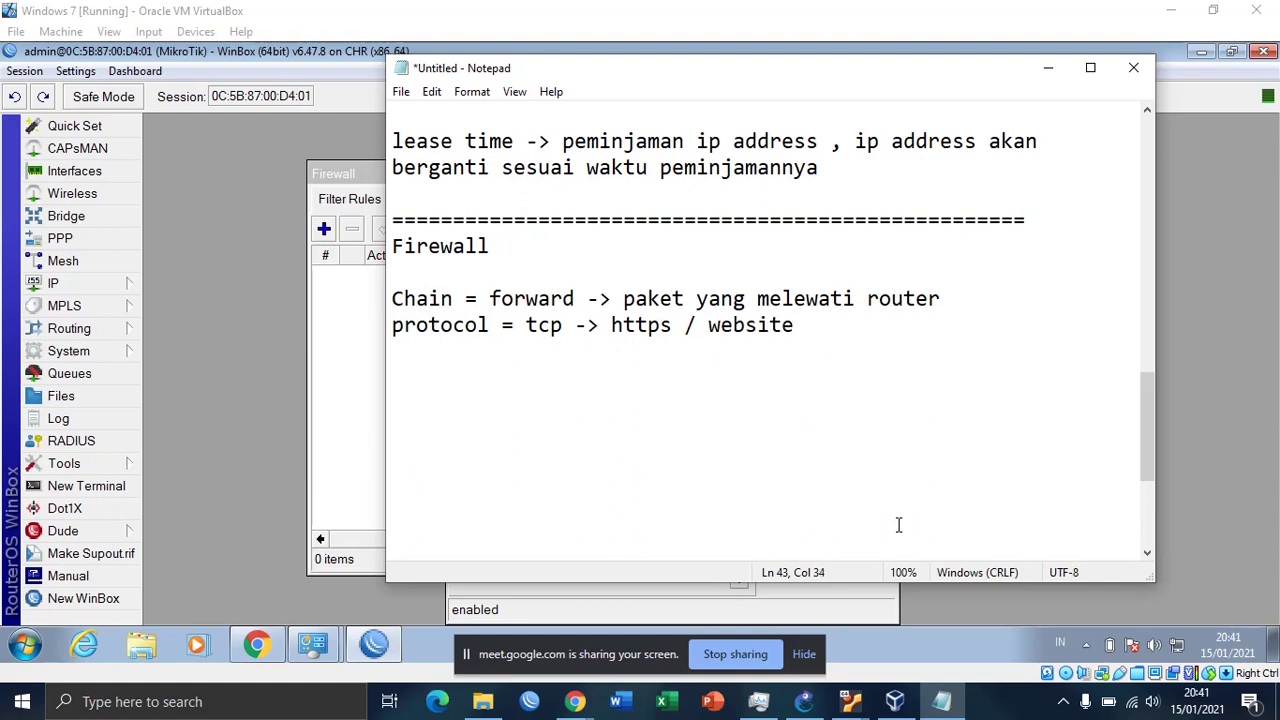
Note the content blocking by text "detik.com" and 'action = drop / reject'
key(Return)
text(conte)
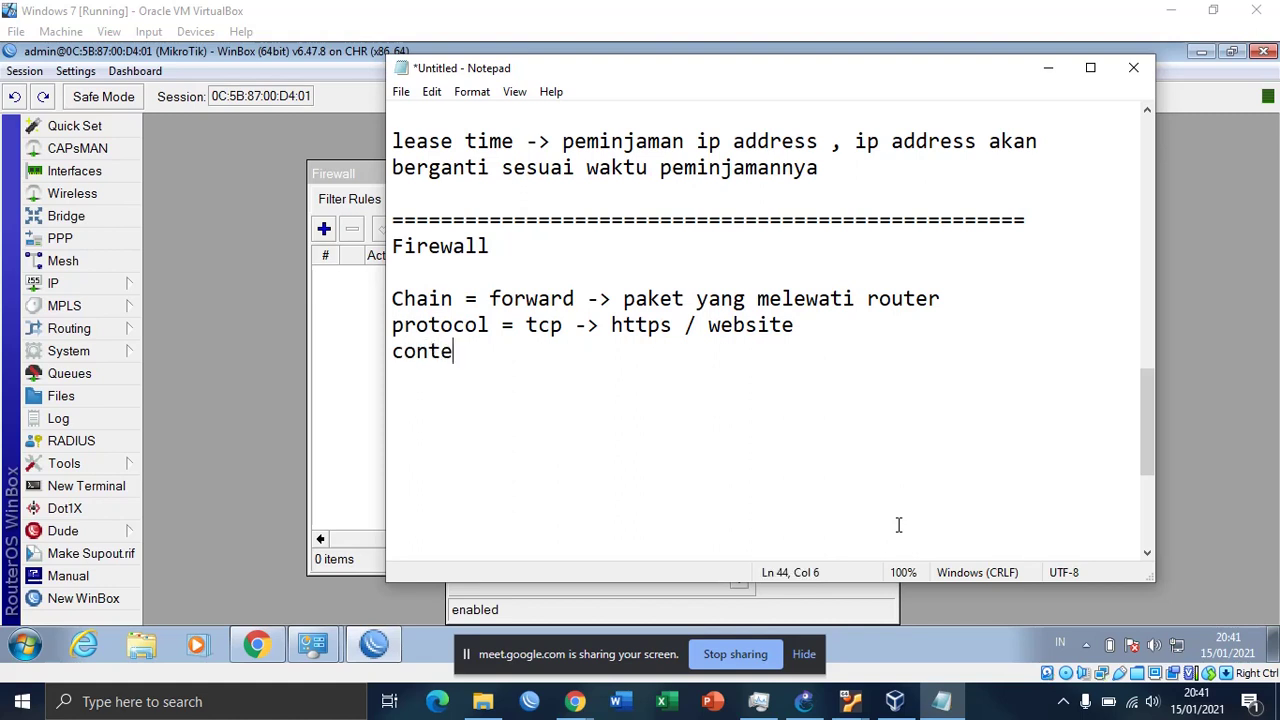
text(nt =)
text(mela)
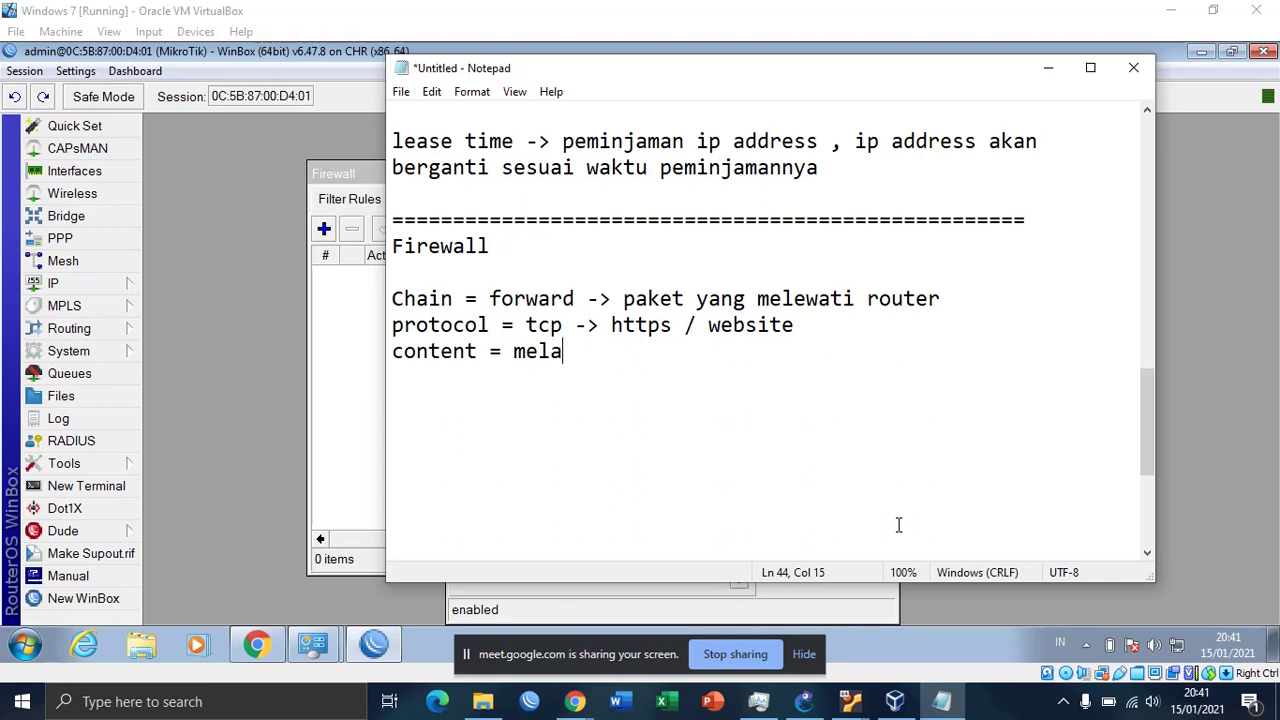
text(kukan b)
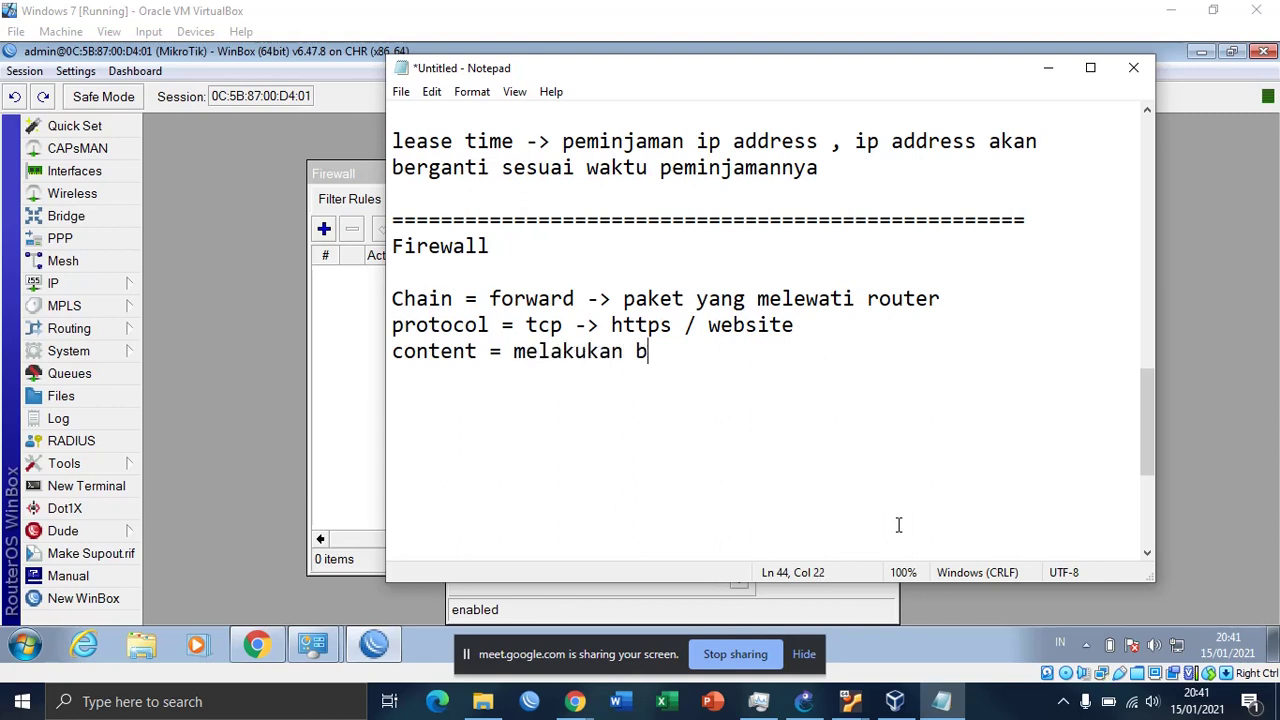
text(loking)
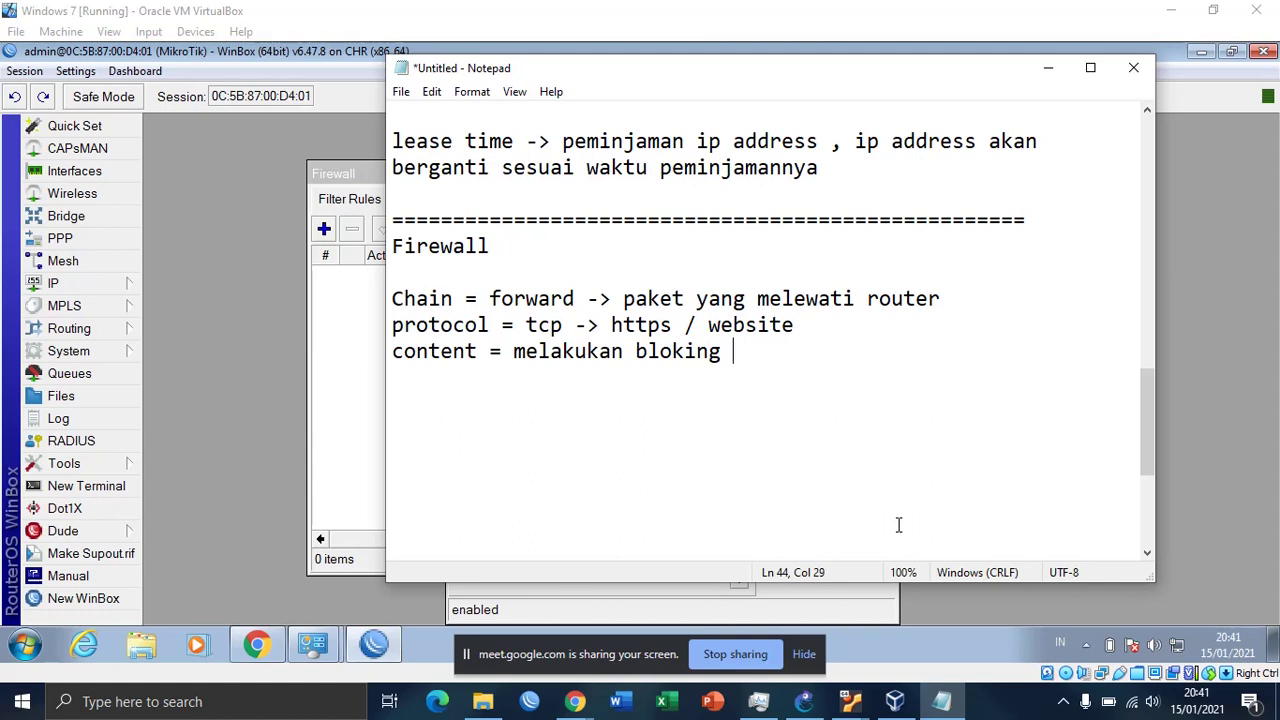
text( berdasa)
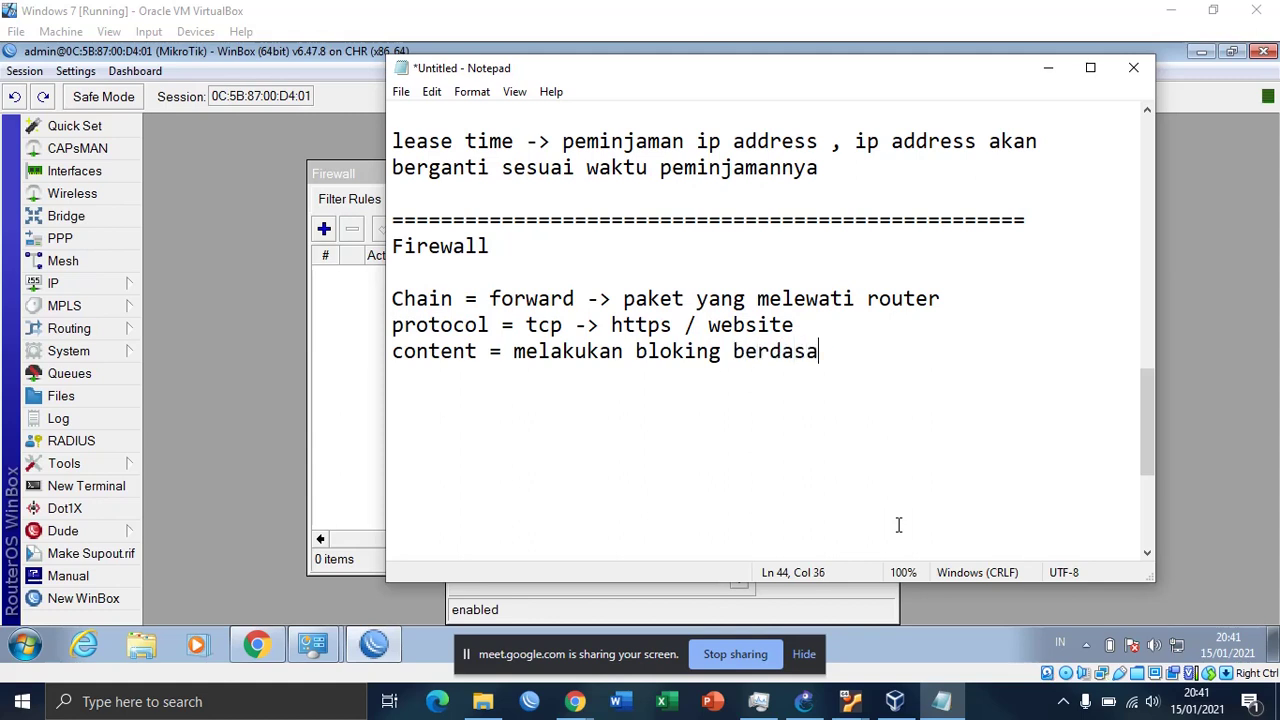
text(rkan text)
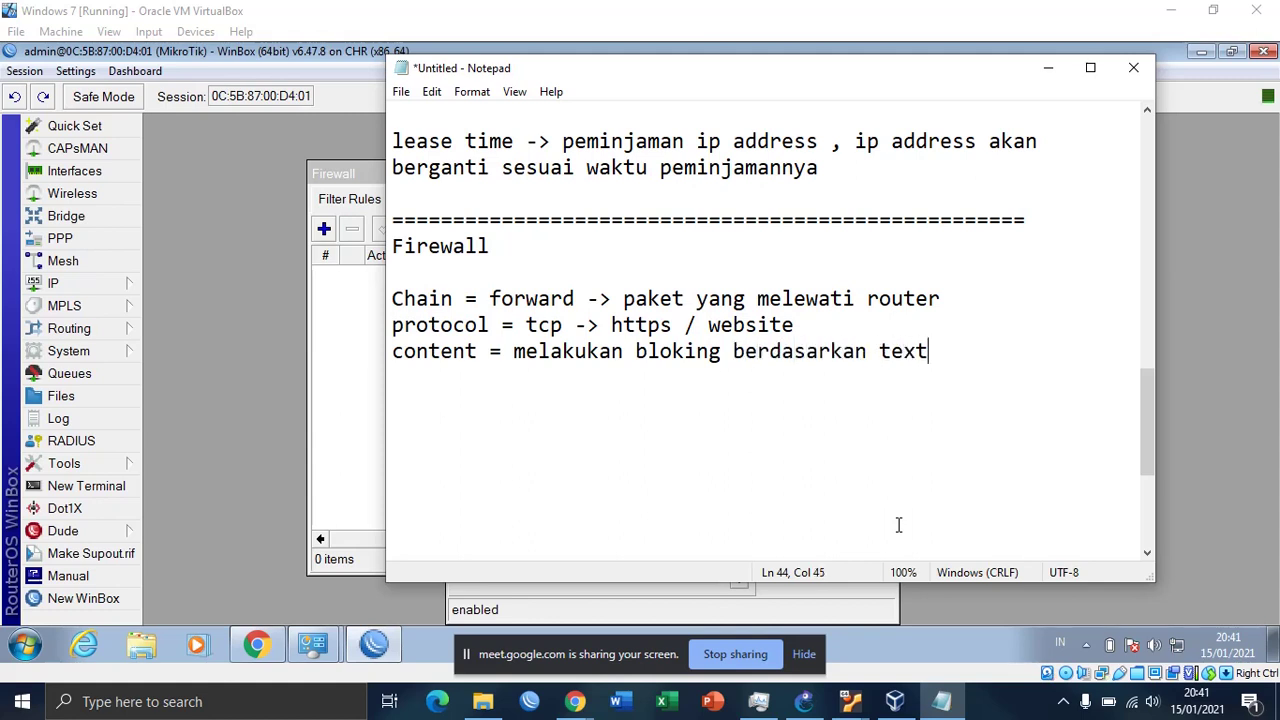
text( "detik.)
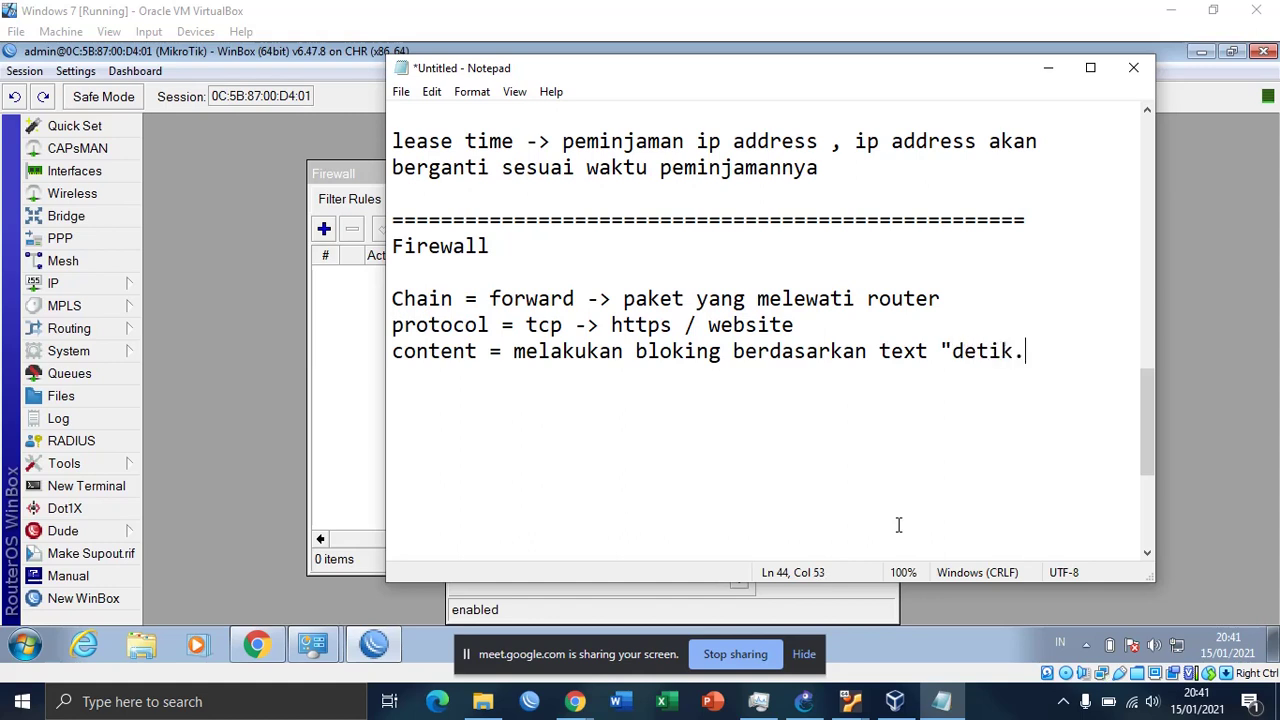
text(com")
key(Return)
text(action)
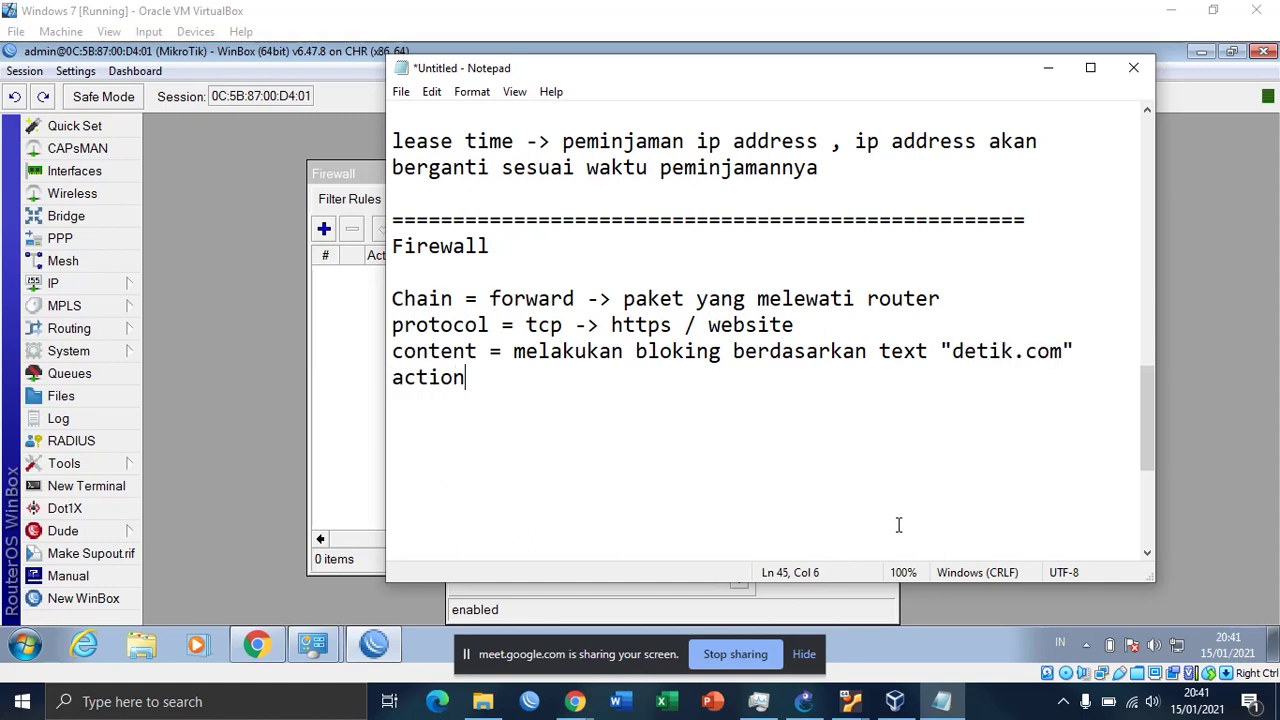
text( = drop / re)
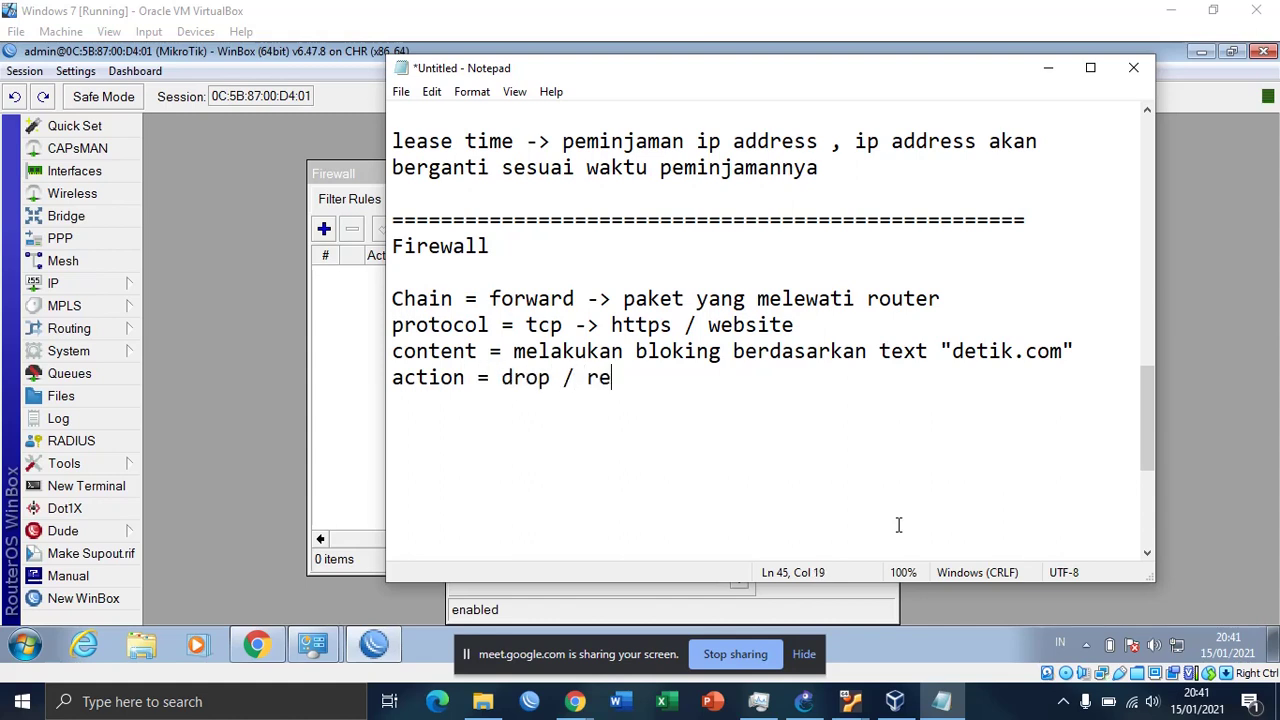
text(ject)
key(Return)
key(Return)
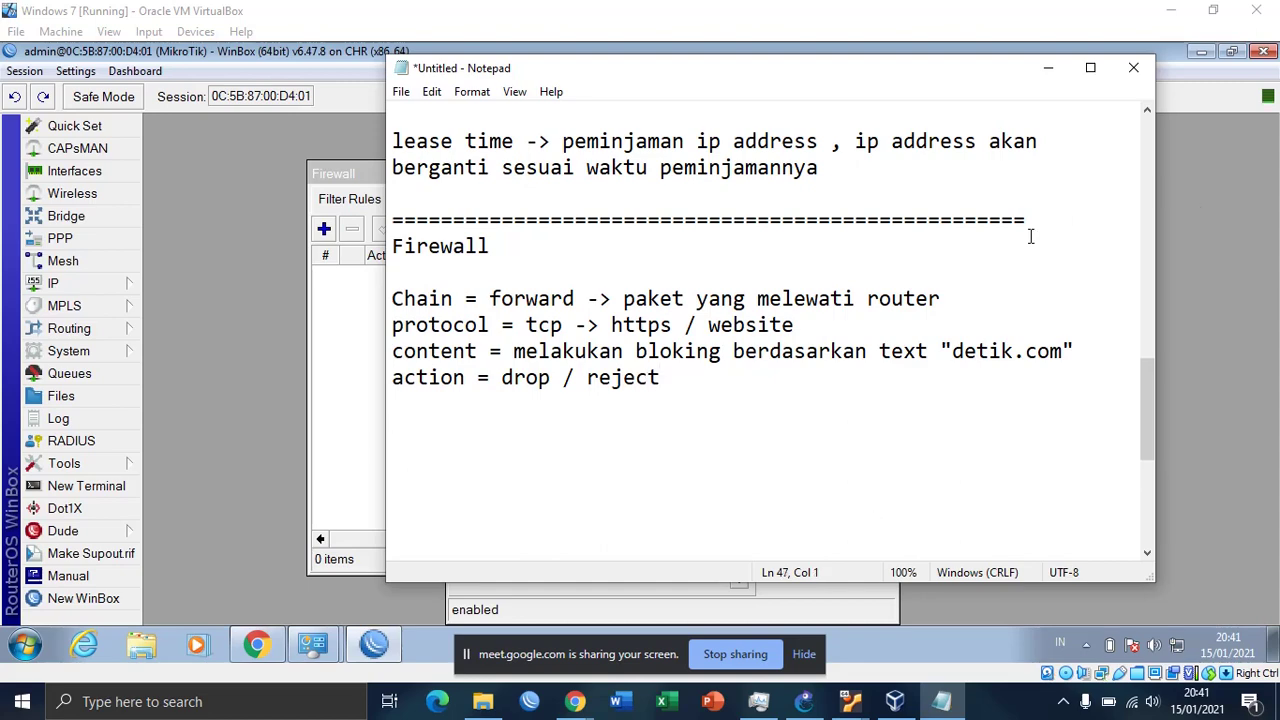
Set the new rule's action to drop on the Action tab
click(1048, 67)
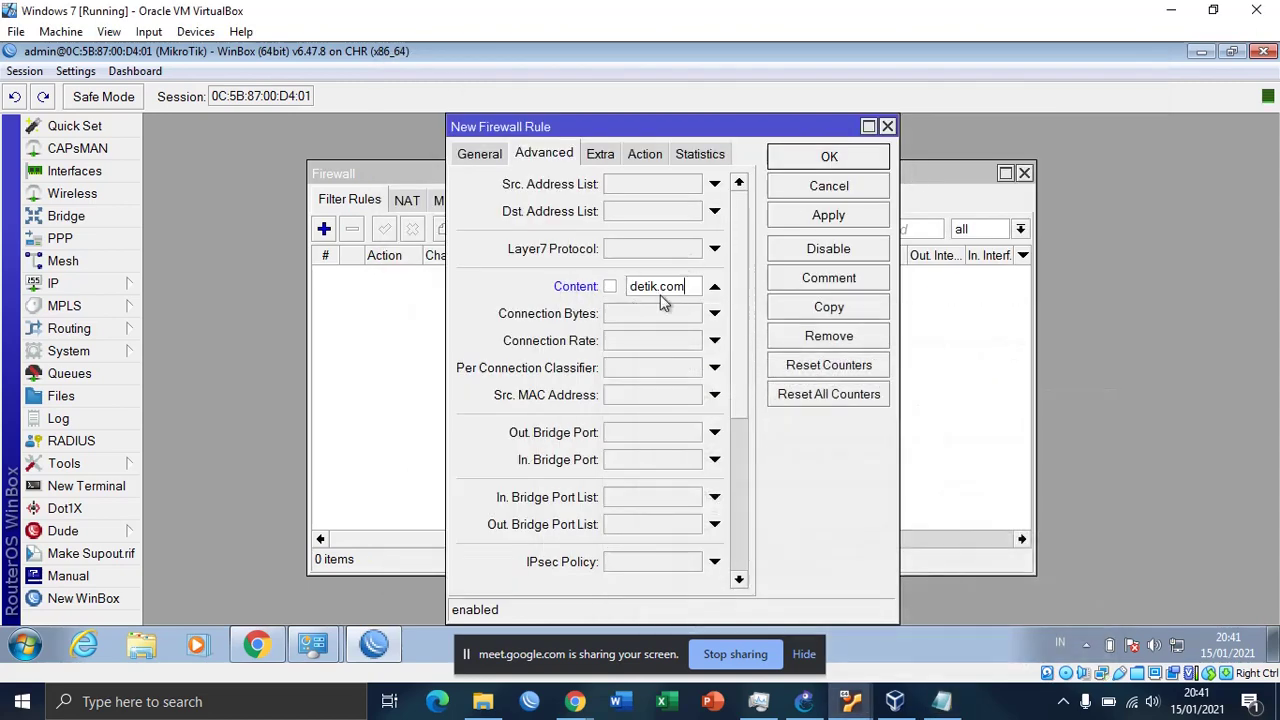
drag(686, 287, 515, 288)
click(644, 153)
click(640, 184)
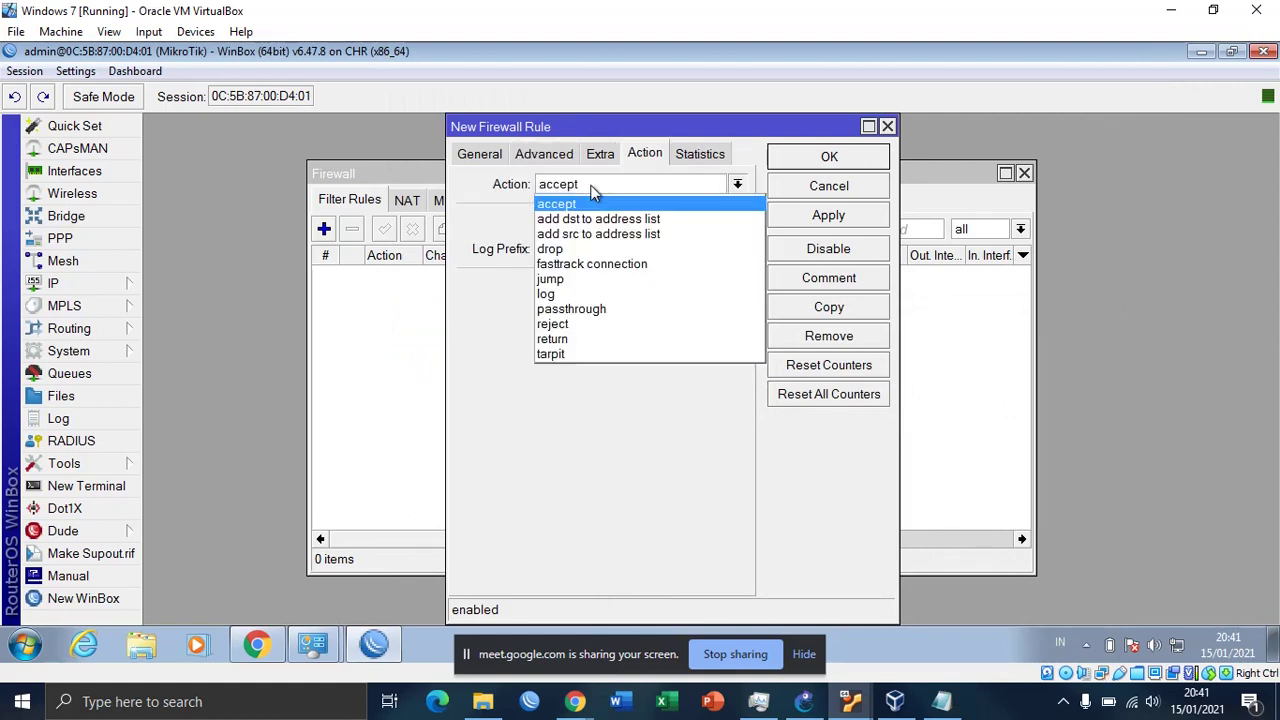
click(560, 234)
click(576, 183)
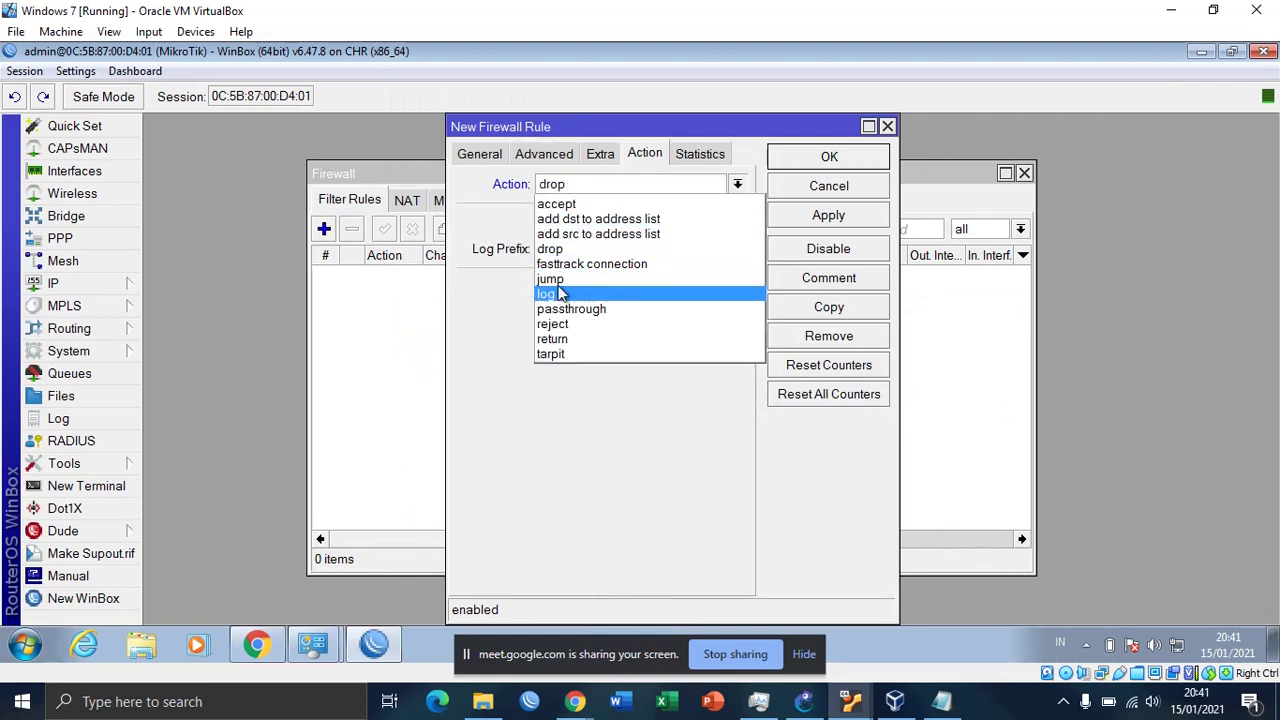
click(563, 250)
click(584, 184)
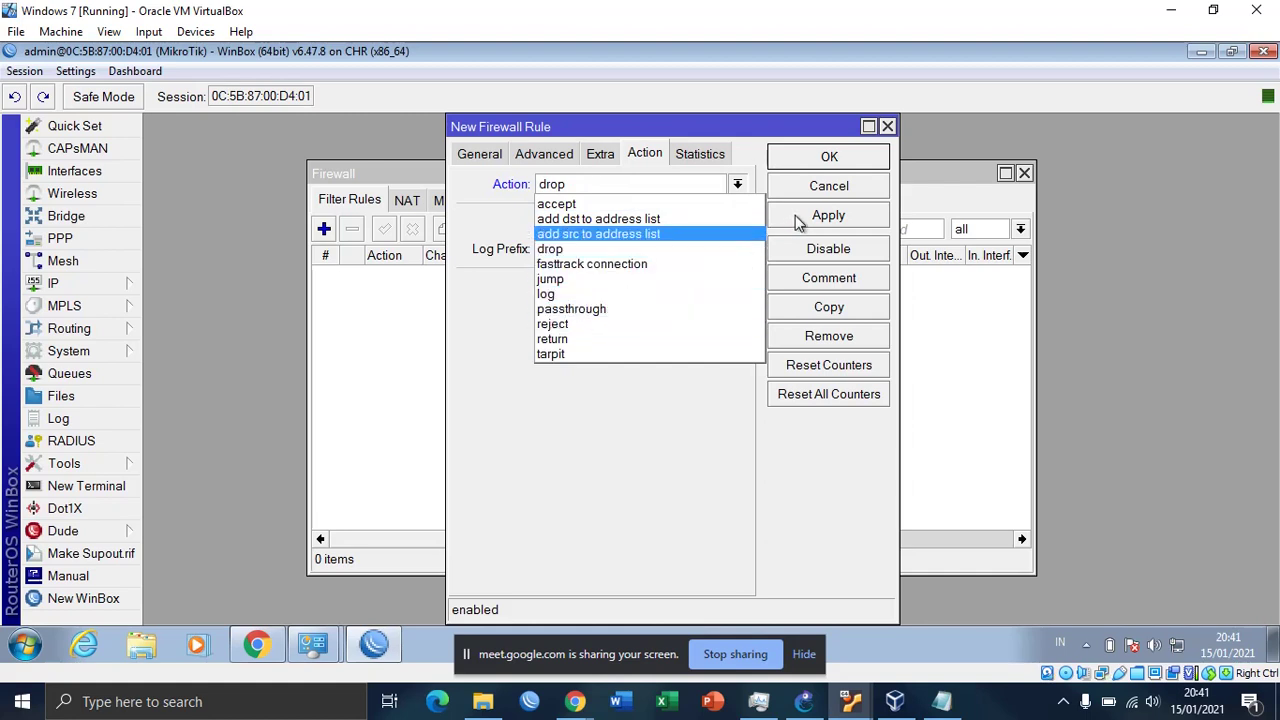
click(686, 250)
Apply and save the drop rule, then select it in the filter rules list
click(829, 216)
click(832, 158)
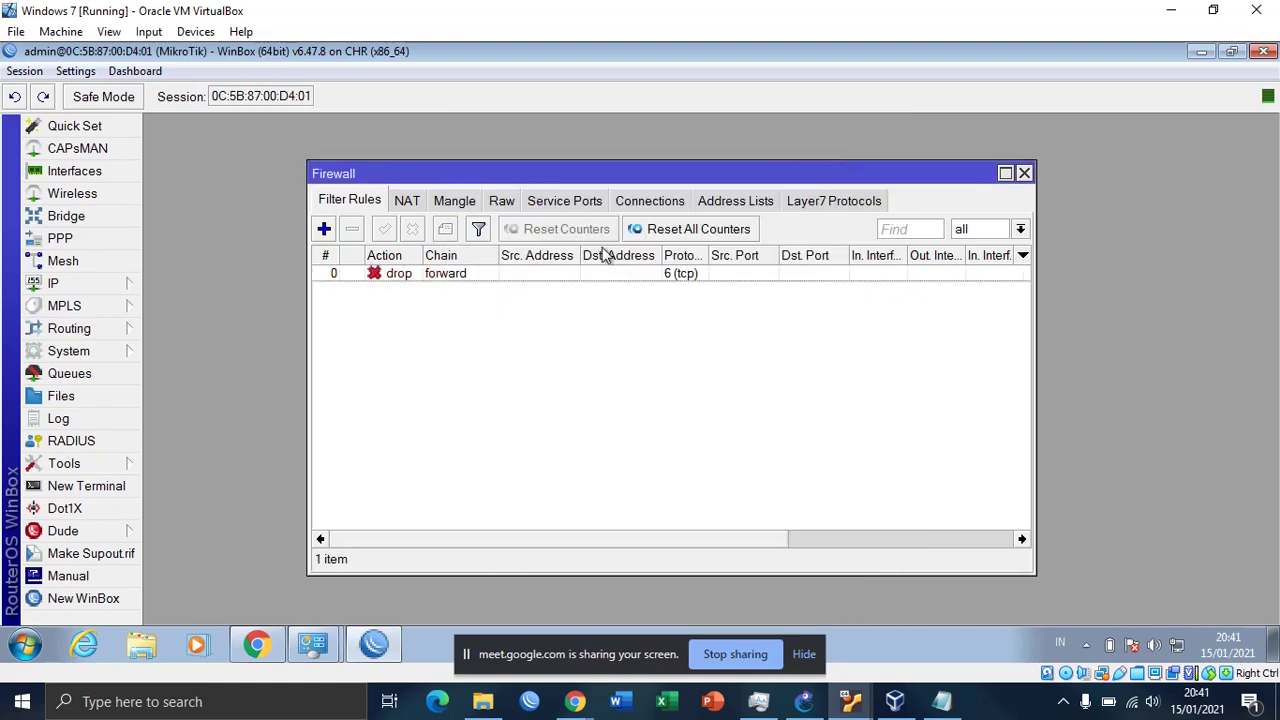
click(548, 273)
Give the forward-chain drop rule the comment 'Blok Detik.com'
click(446, 231)
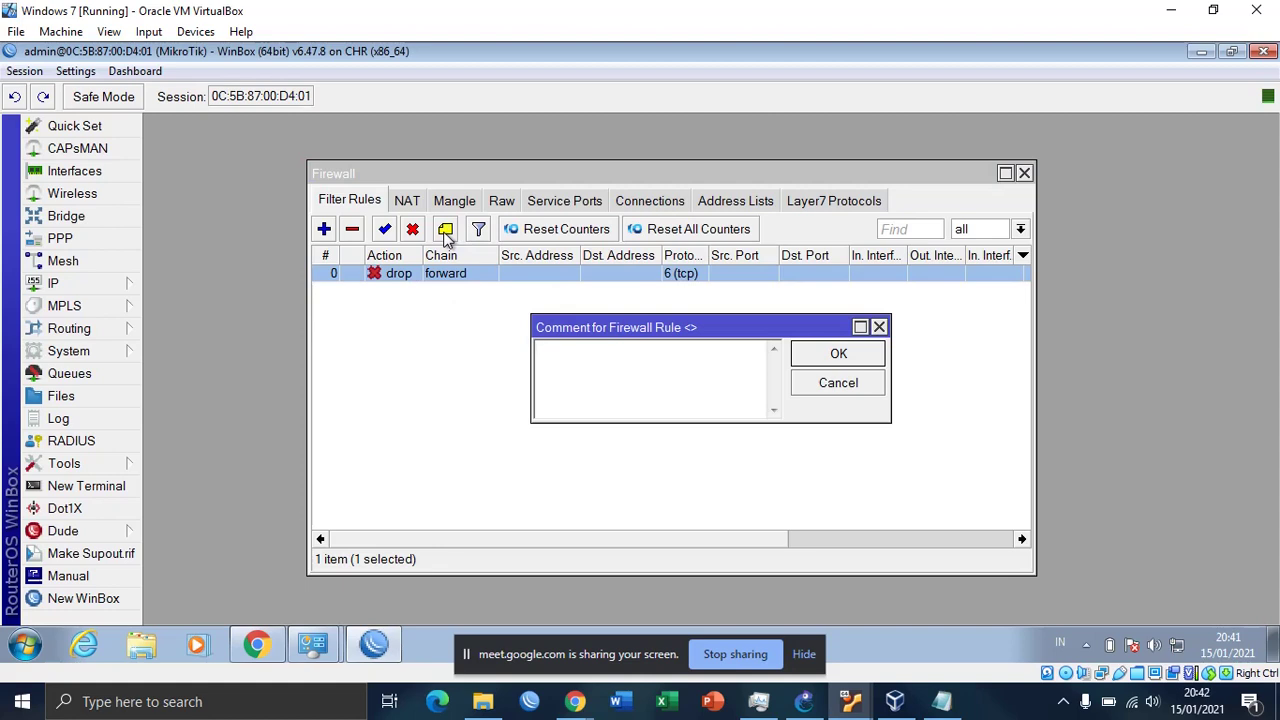
text(Blok Detik.com)
key(Return)
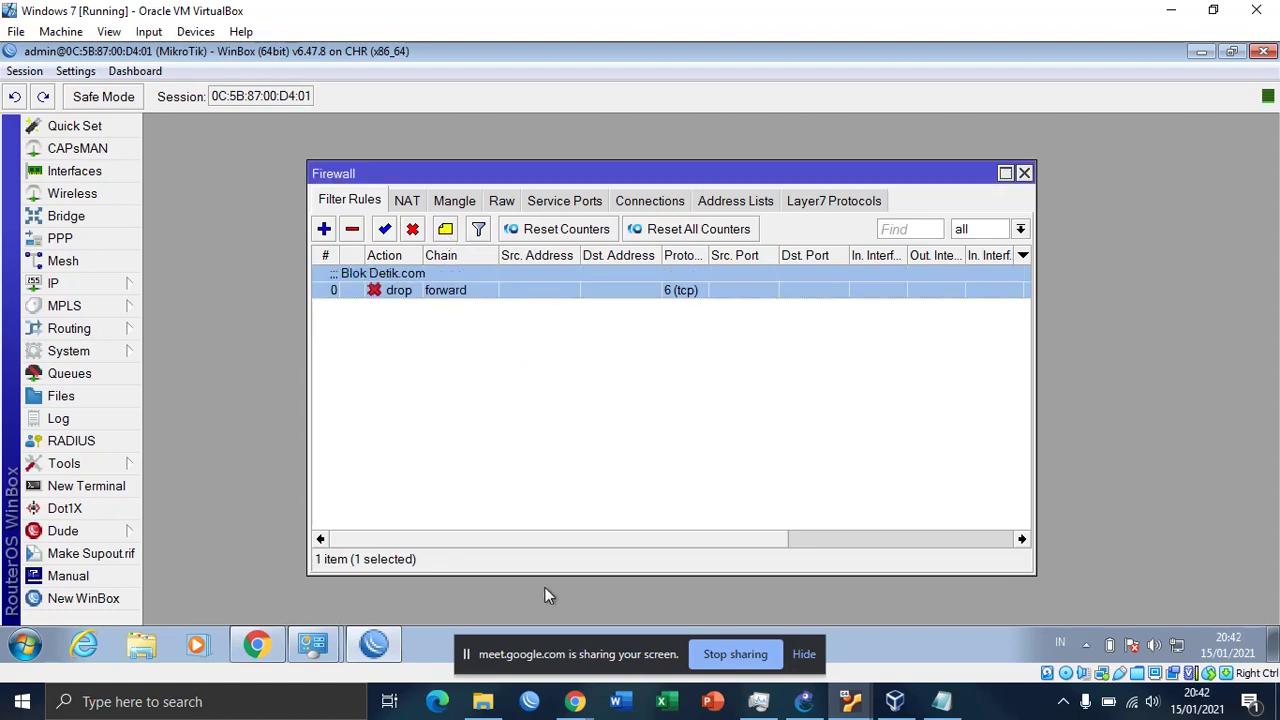
mouse_move(575, 701)
Open the Detik search result in a new tab and watch it try to load
click(257, 645)
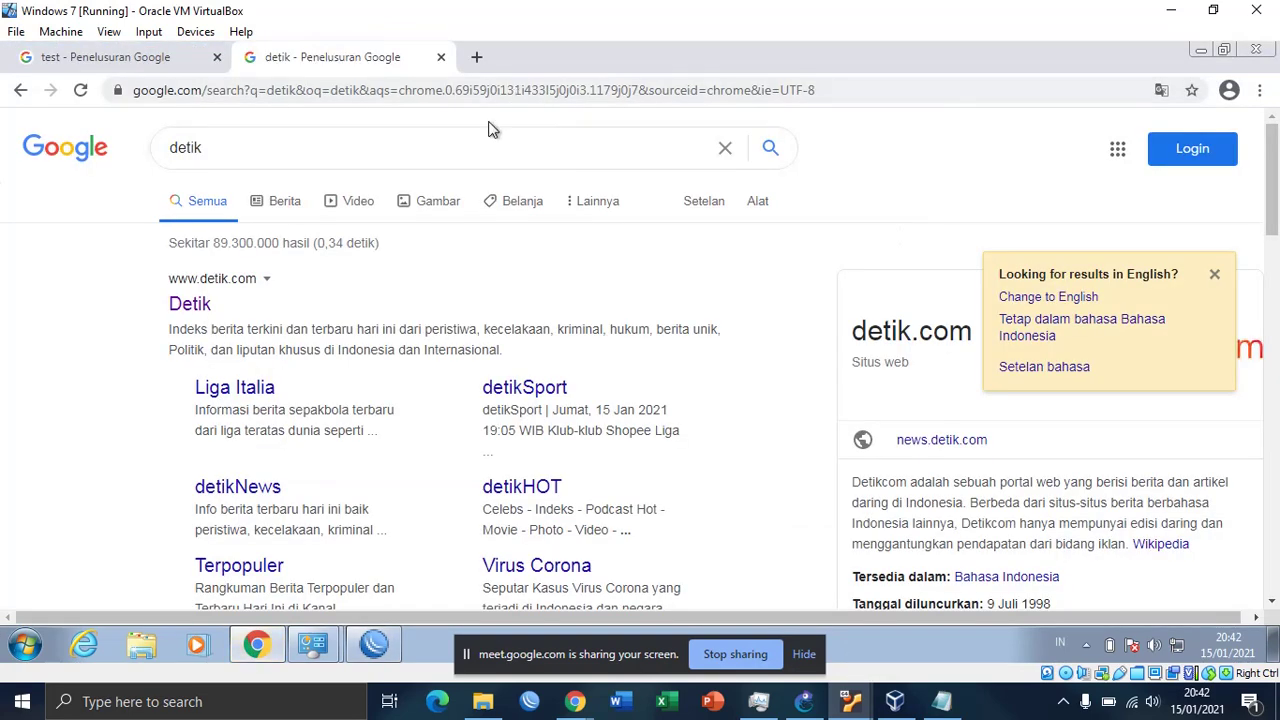
right_click(186, 304)
click(370, 246)
click(526, 62)
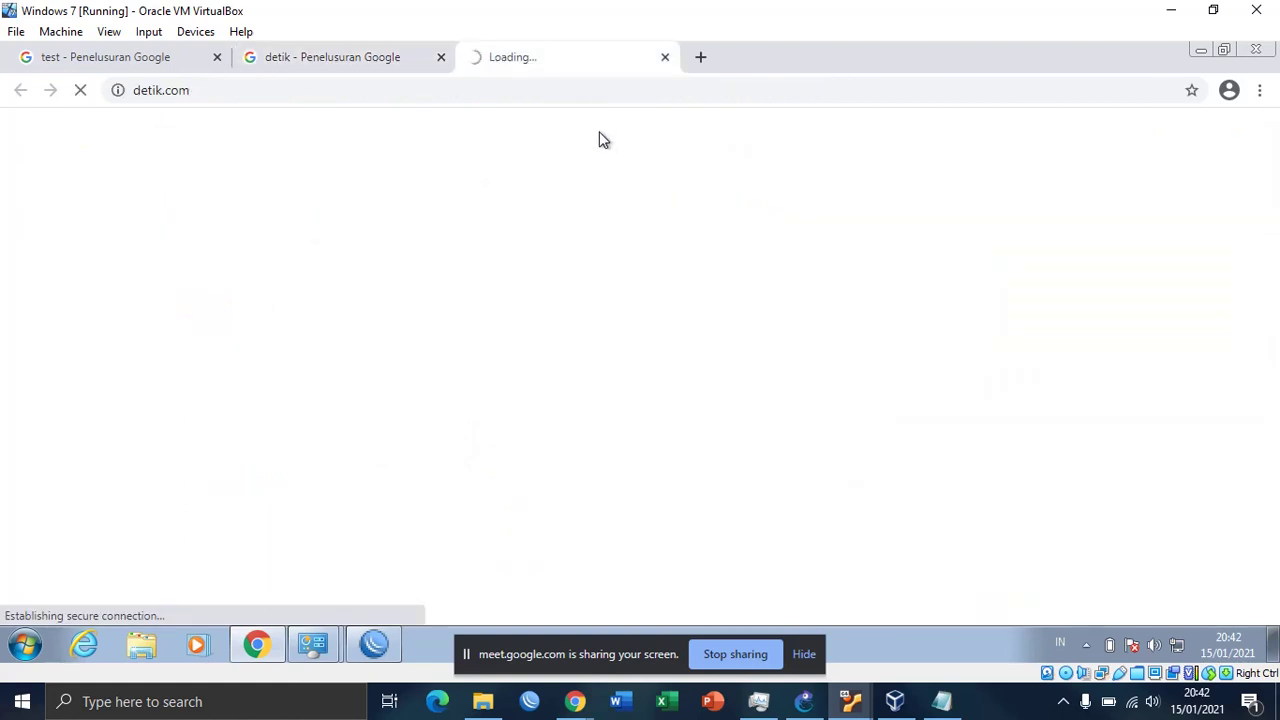
Search 'facebook' in the first tab, confirm it loads, then recheck the stalled detik.com tab
click(103, 58)
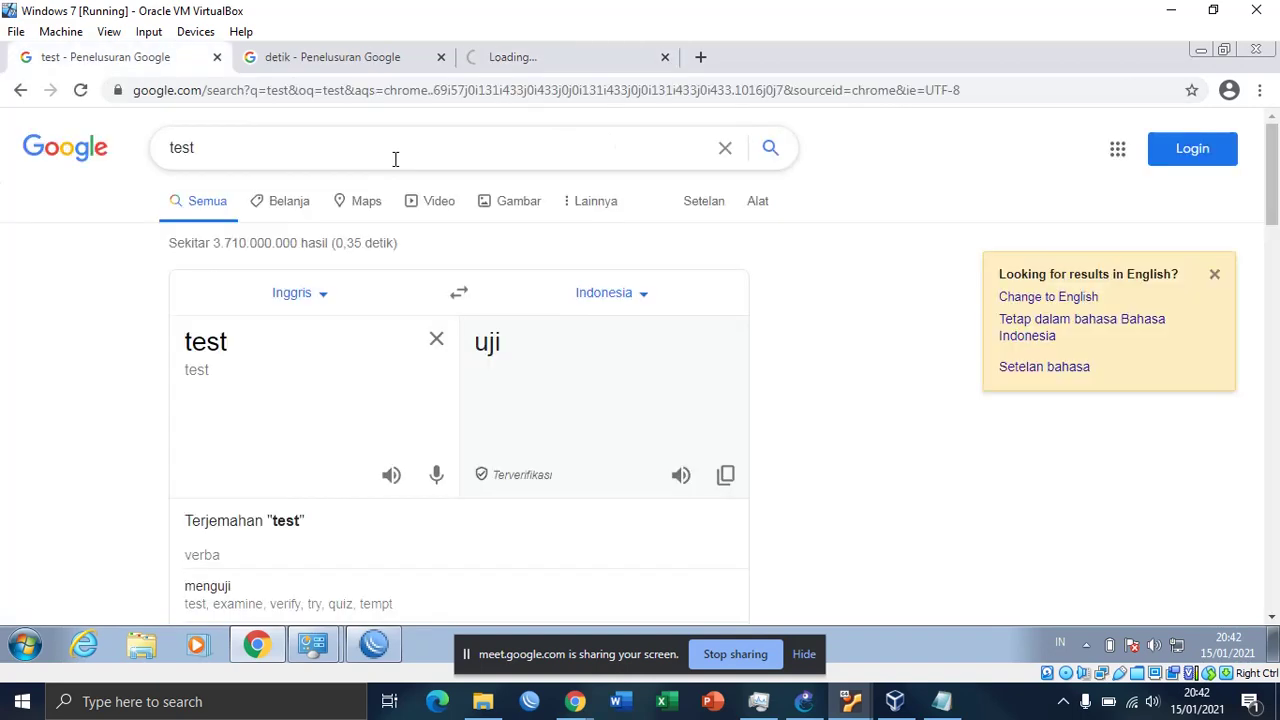
double_click(297, 157)
text(face)
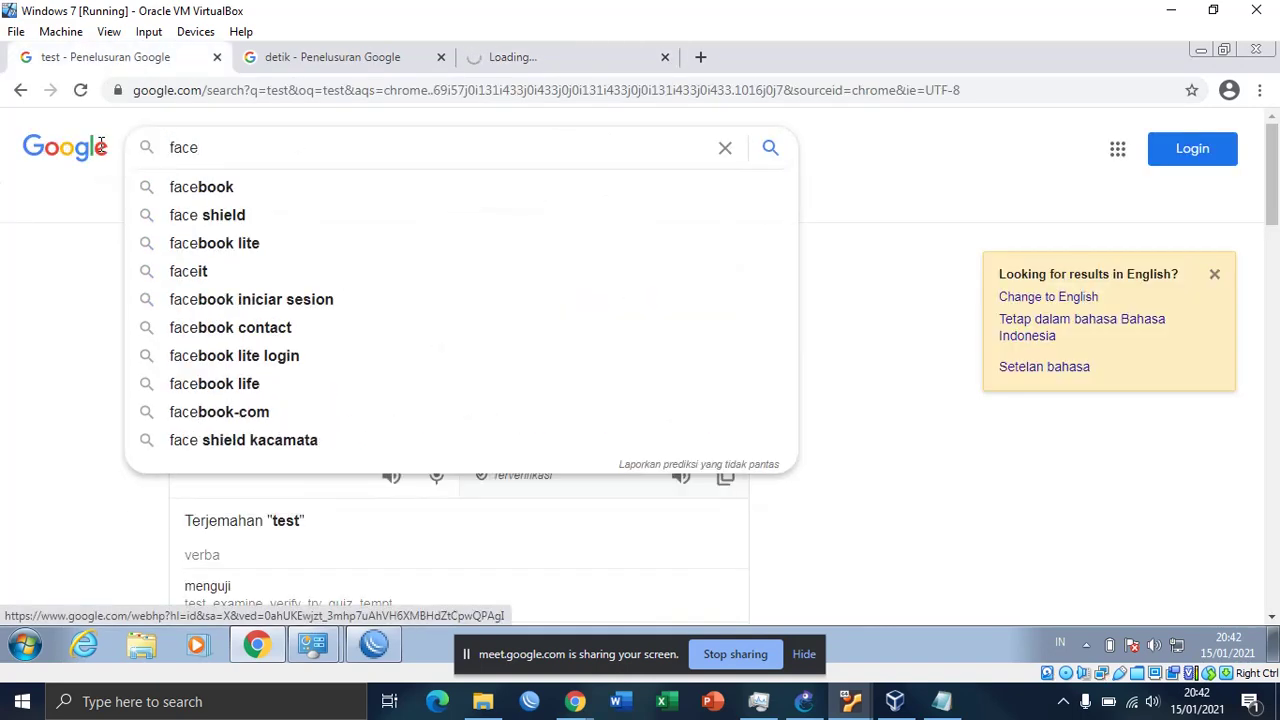
key(Down)
key(Return)
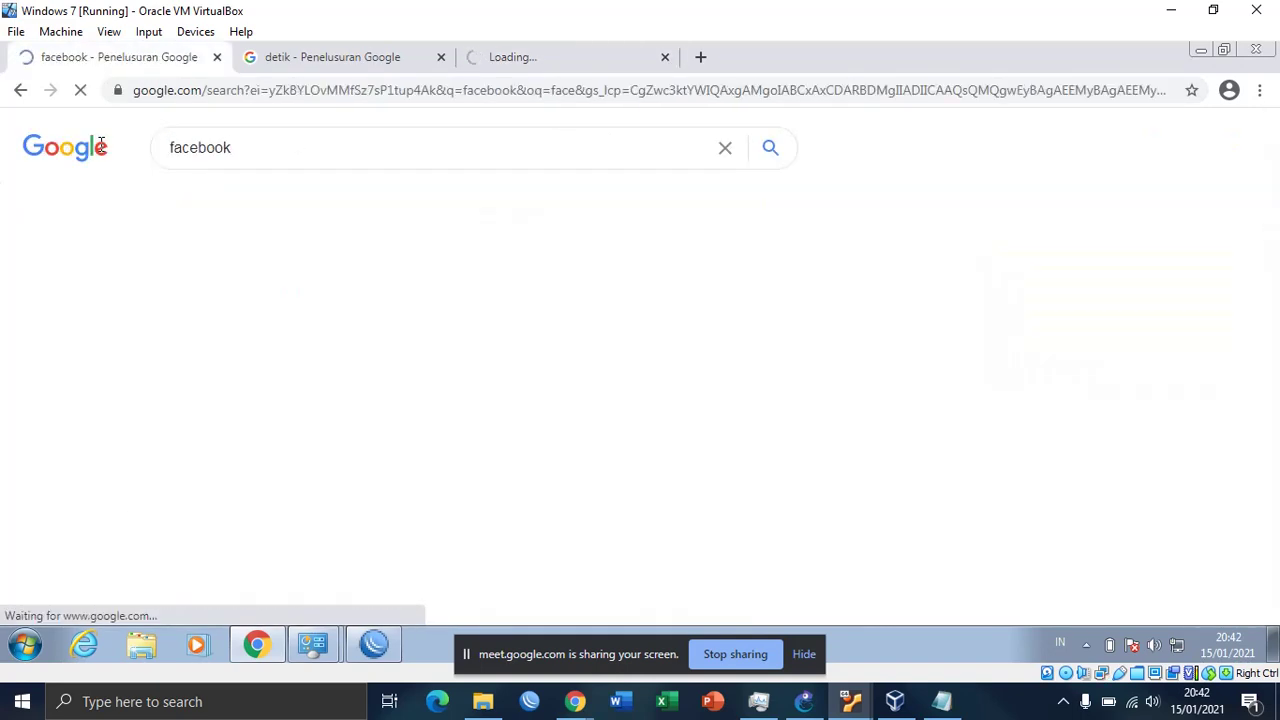
scroll(334, 398, down, 6)
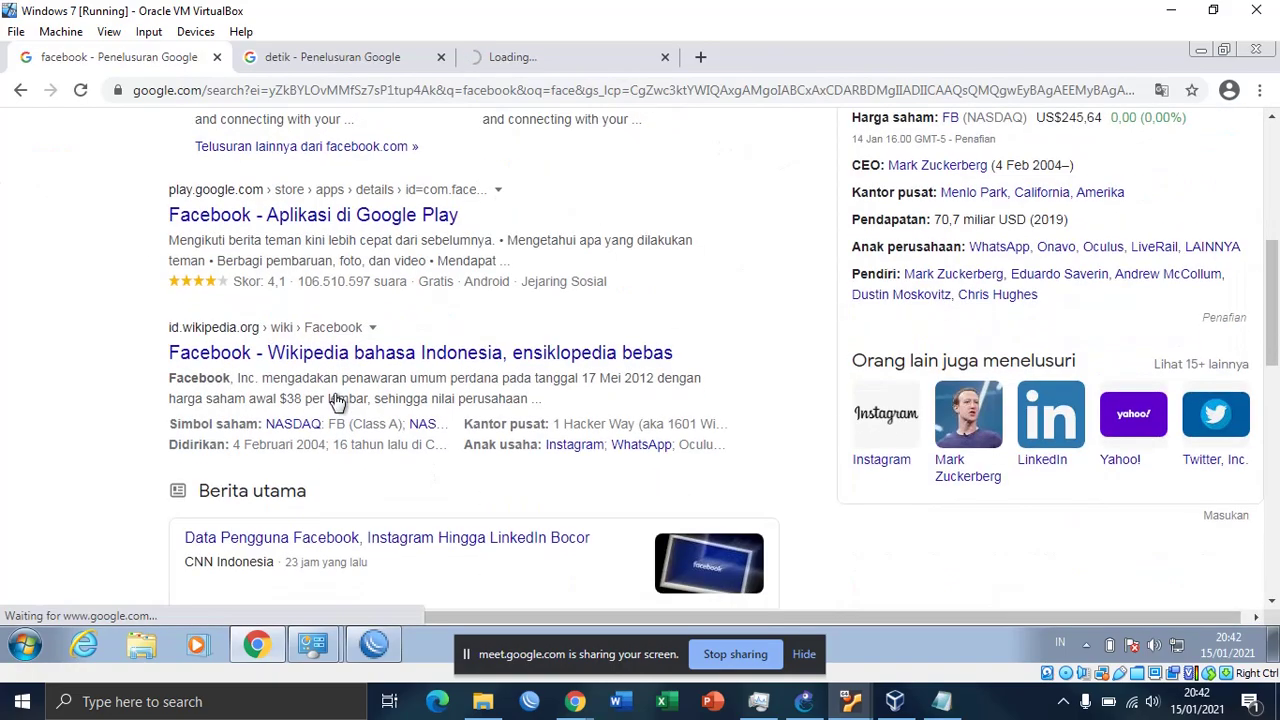
scroll(335, 393, down, 8)
scroll(335, 393, up, 15)
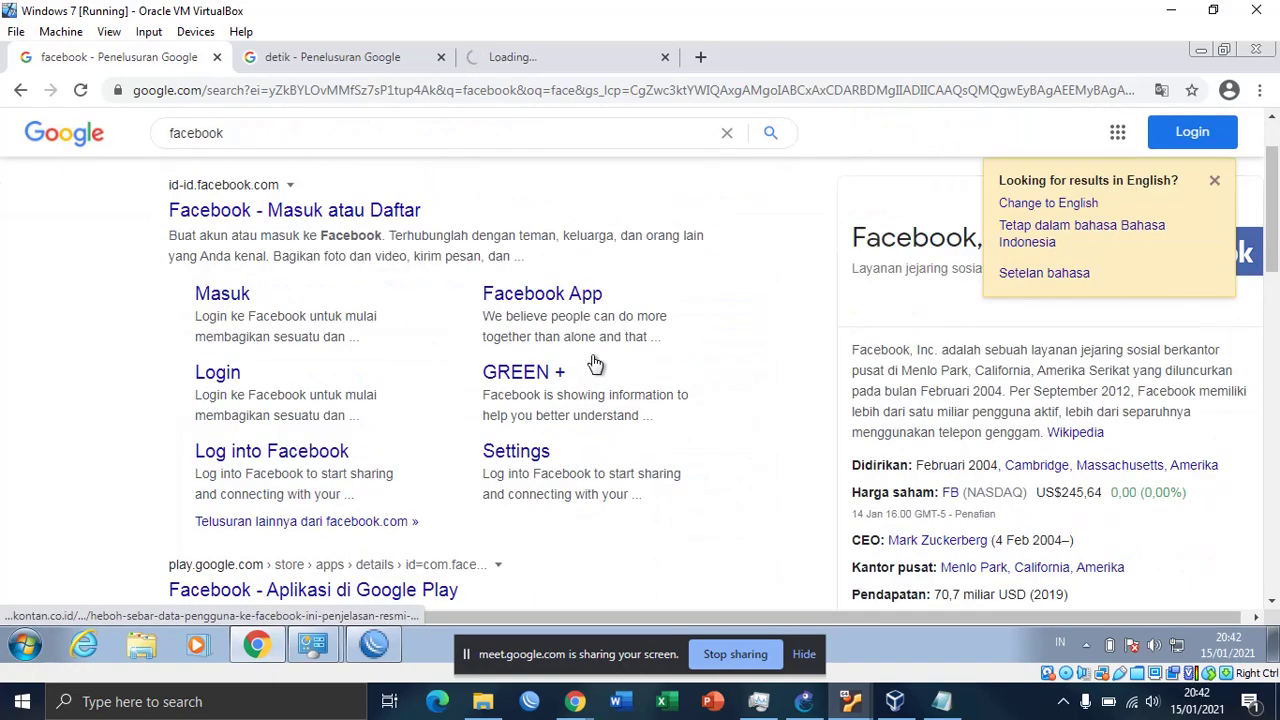
click(555, 61)
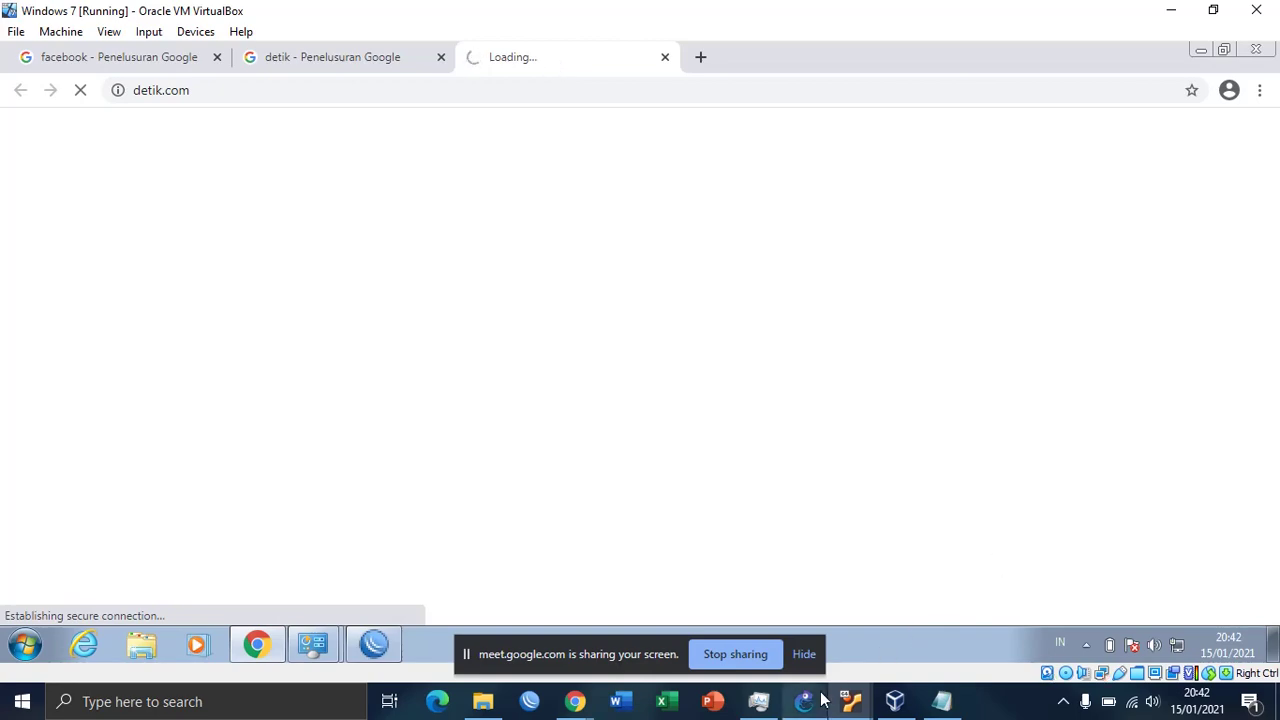
click(788, 617)
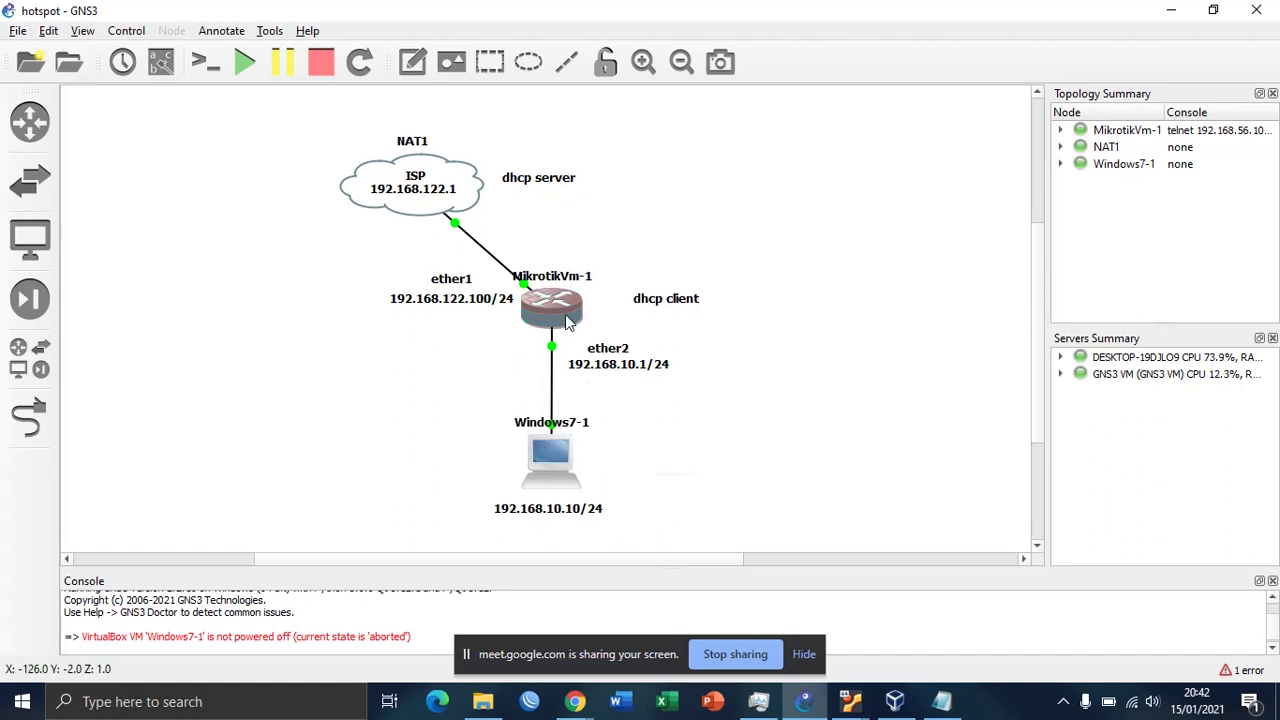
Minimize GNS3 and bring the WinBox Firewall filter list back to the front
mouse_move(567, 320)
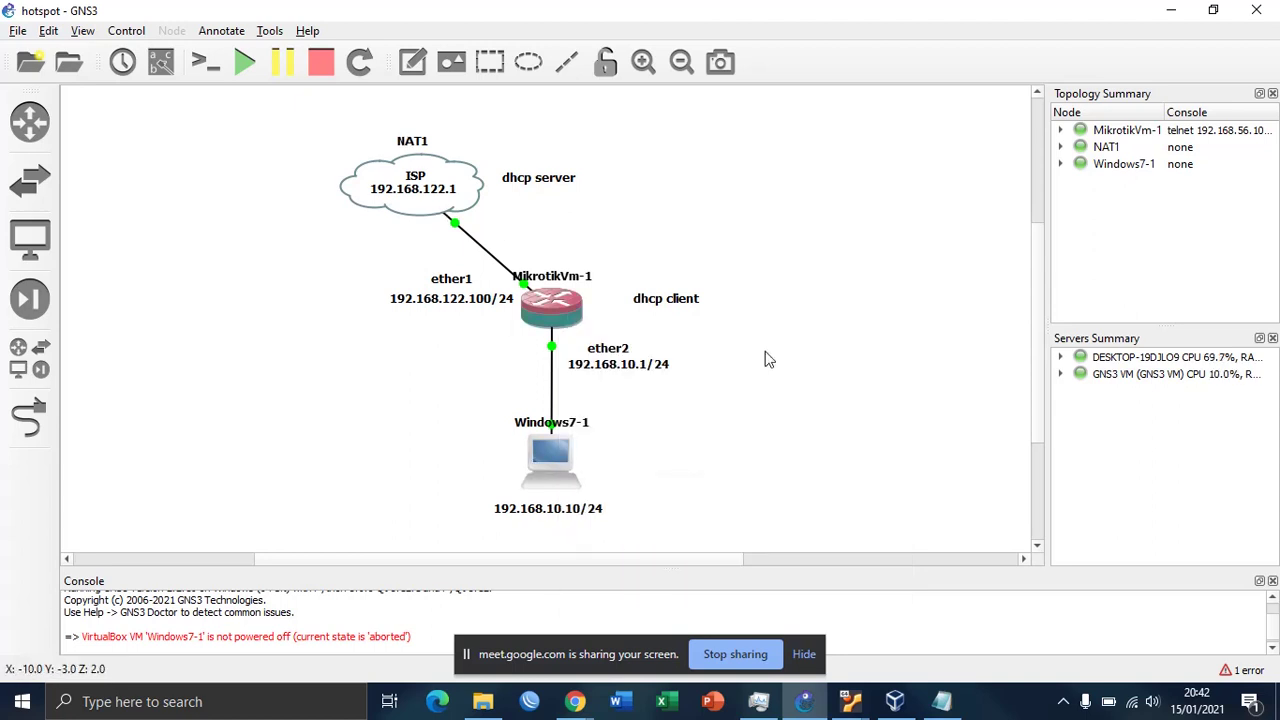
click(1171, 10)
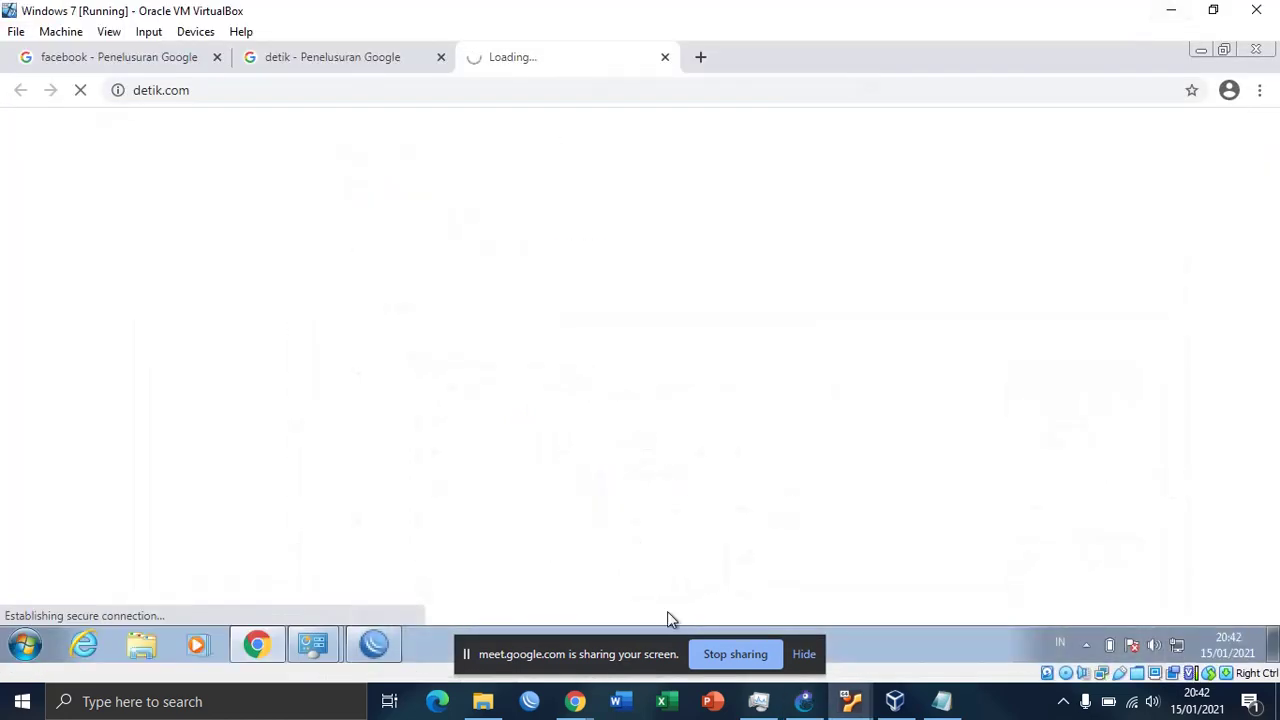
click(373, 645)
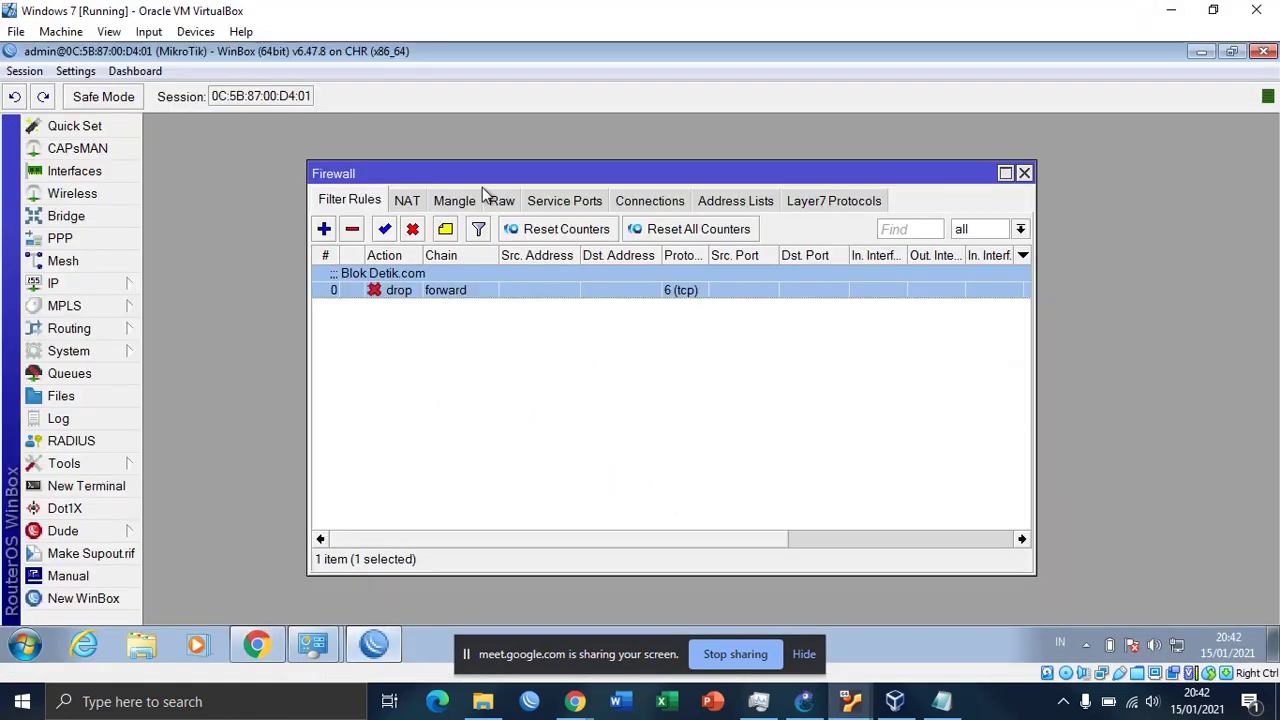
Open the Blok Detik.com rule's settings and review its drop action options against the notes
double_click(411, 292)
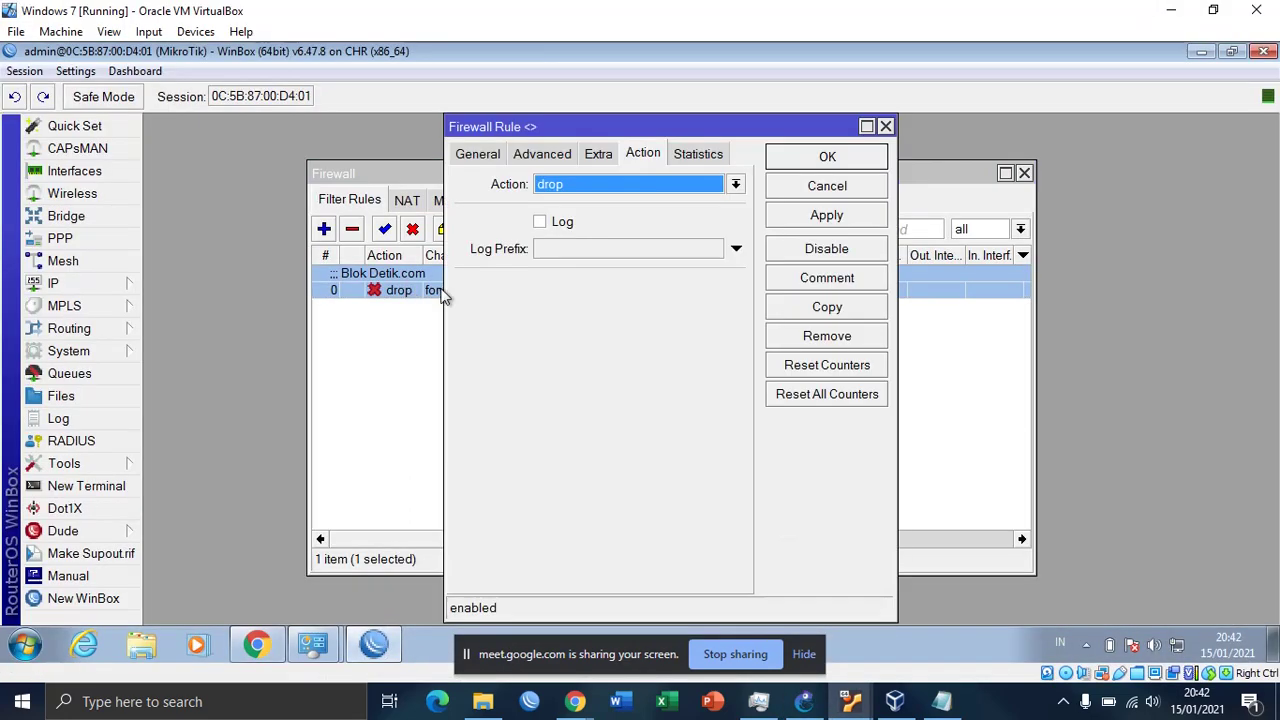
click(945, 702)
drag(664, 380, 513, 379)
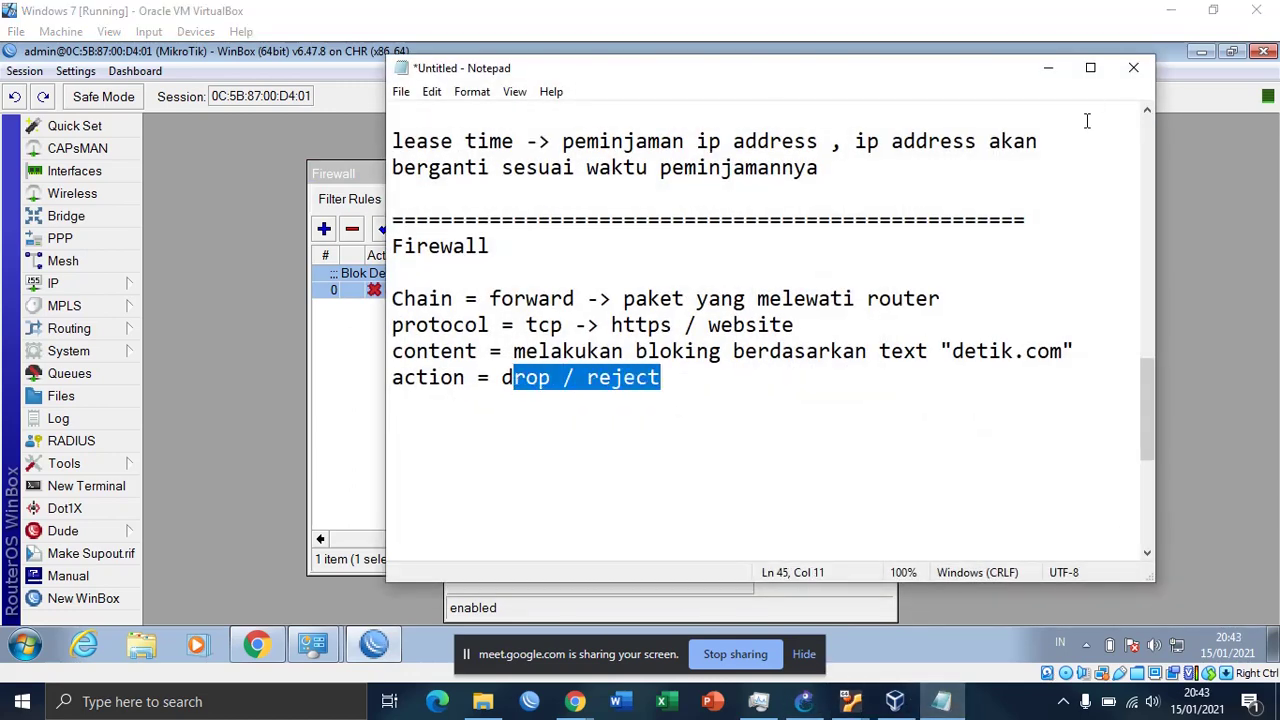
click(1047, 72)
click(692, 190)
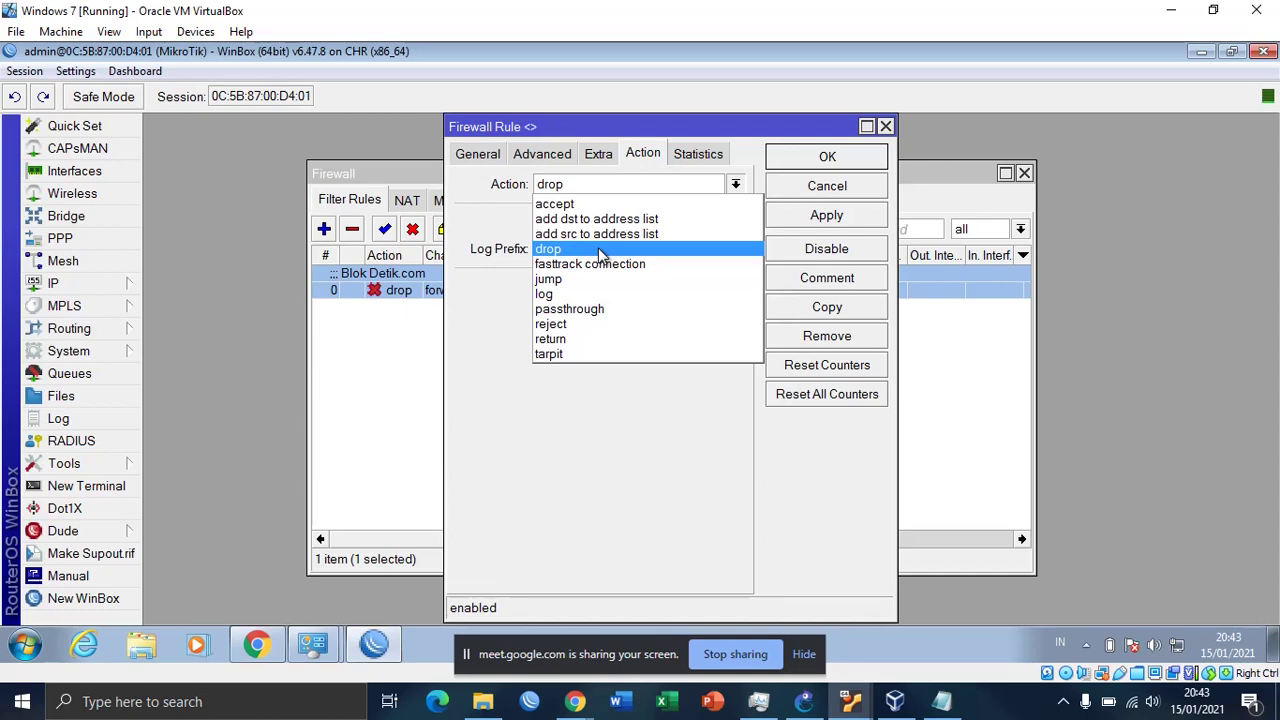
Add a note defining drop as 'melakukan bloking paket tanpa balasan (paketnya hilang/drop'
click(942, 701)
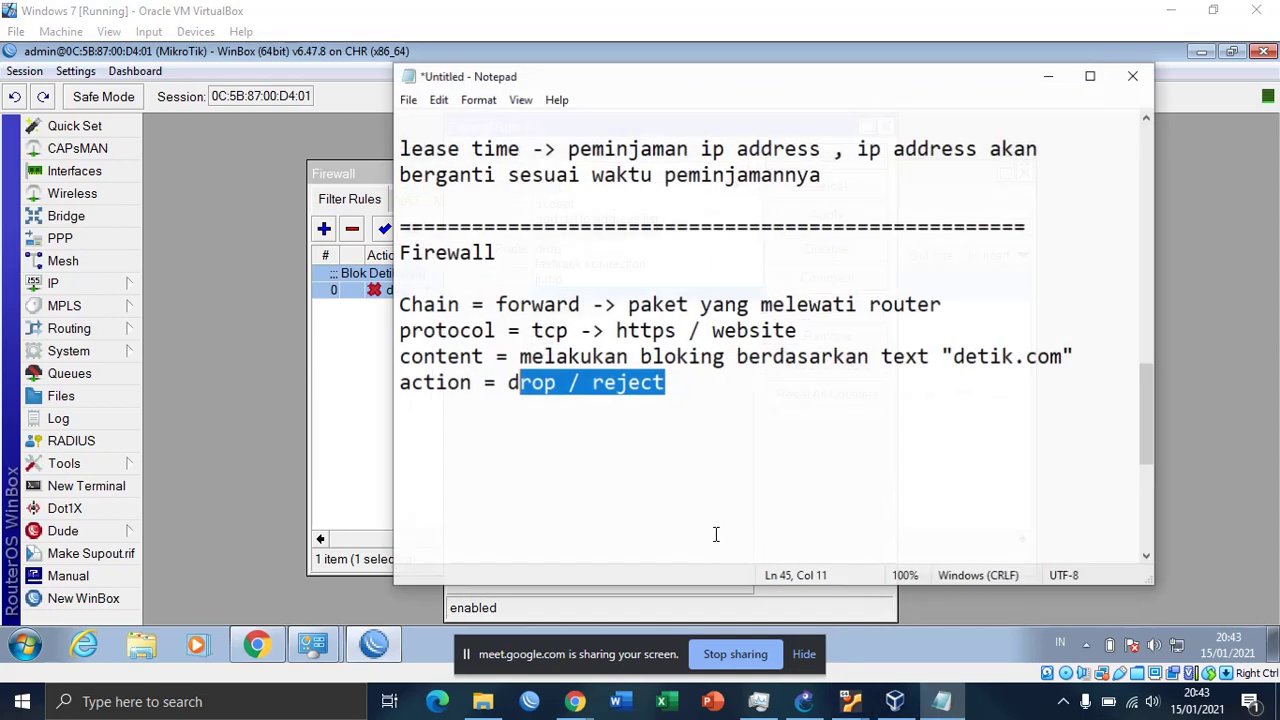
key(End)
key(Return)
key(Return)
text(de)
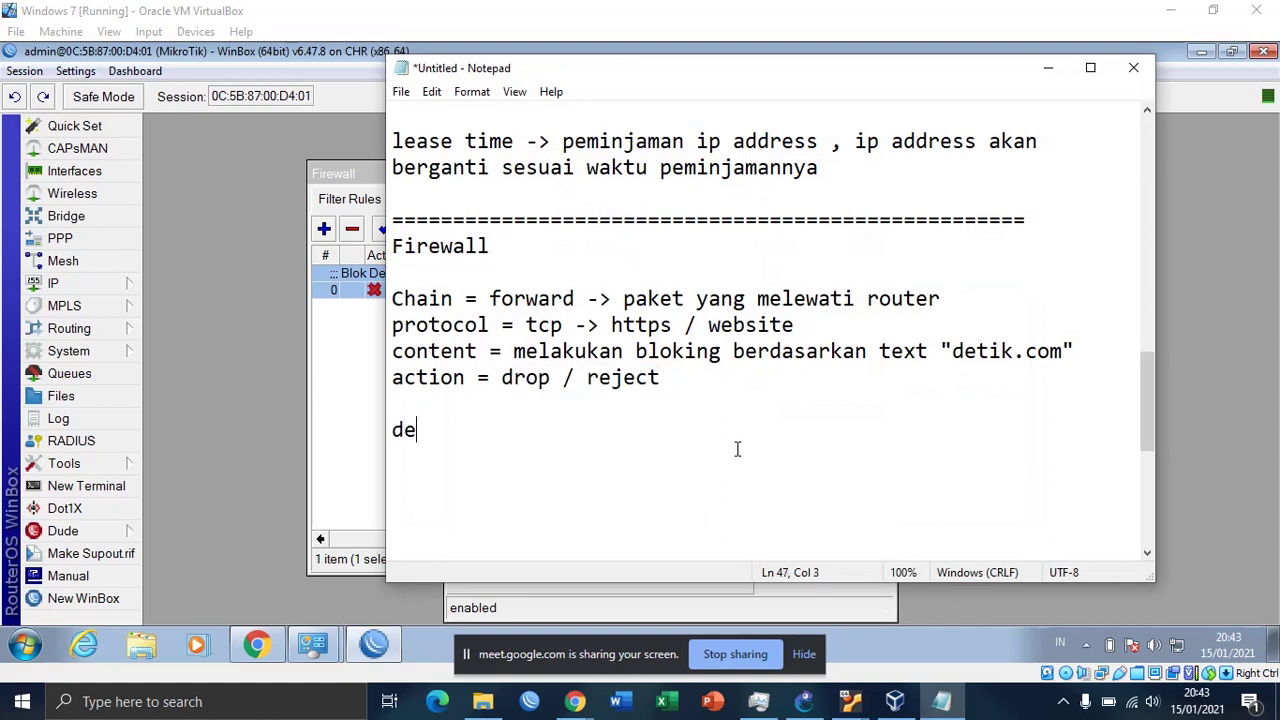
key(BackSpace)
text(rop = melakukan )
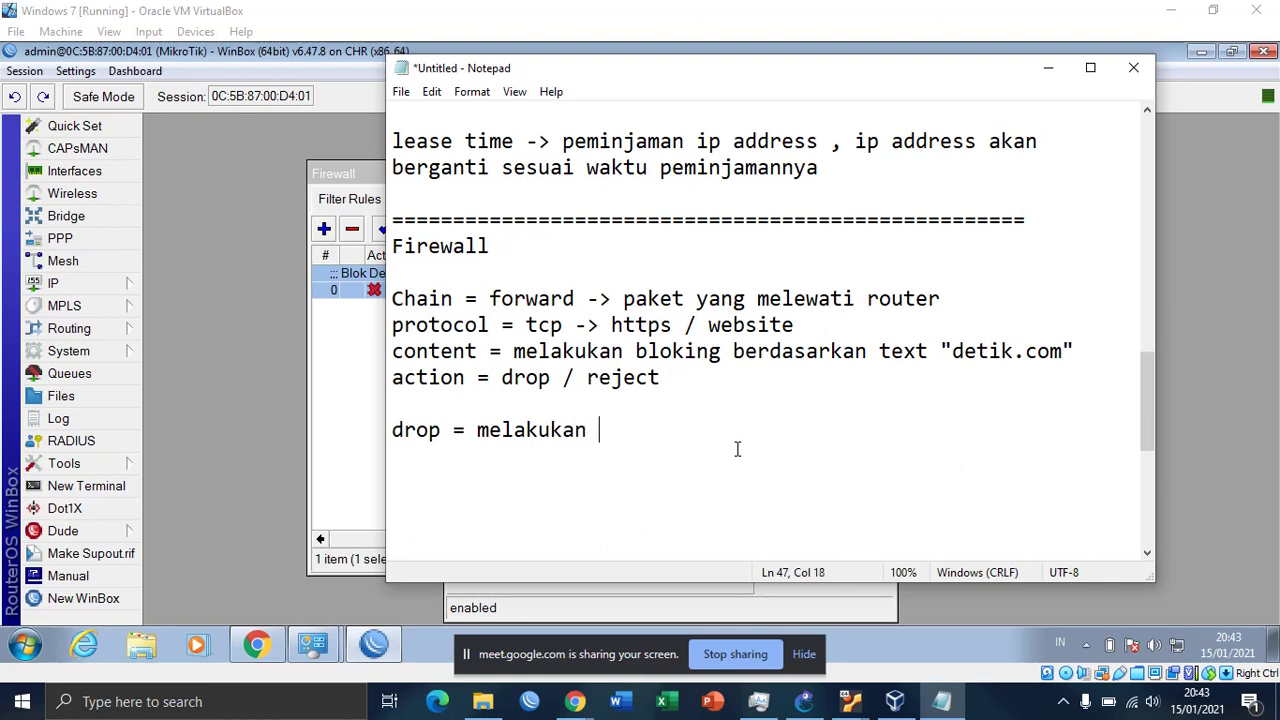
text(bloking)
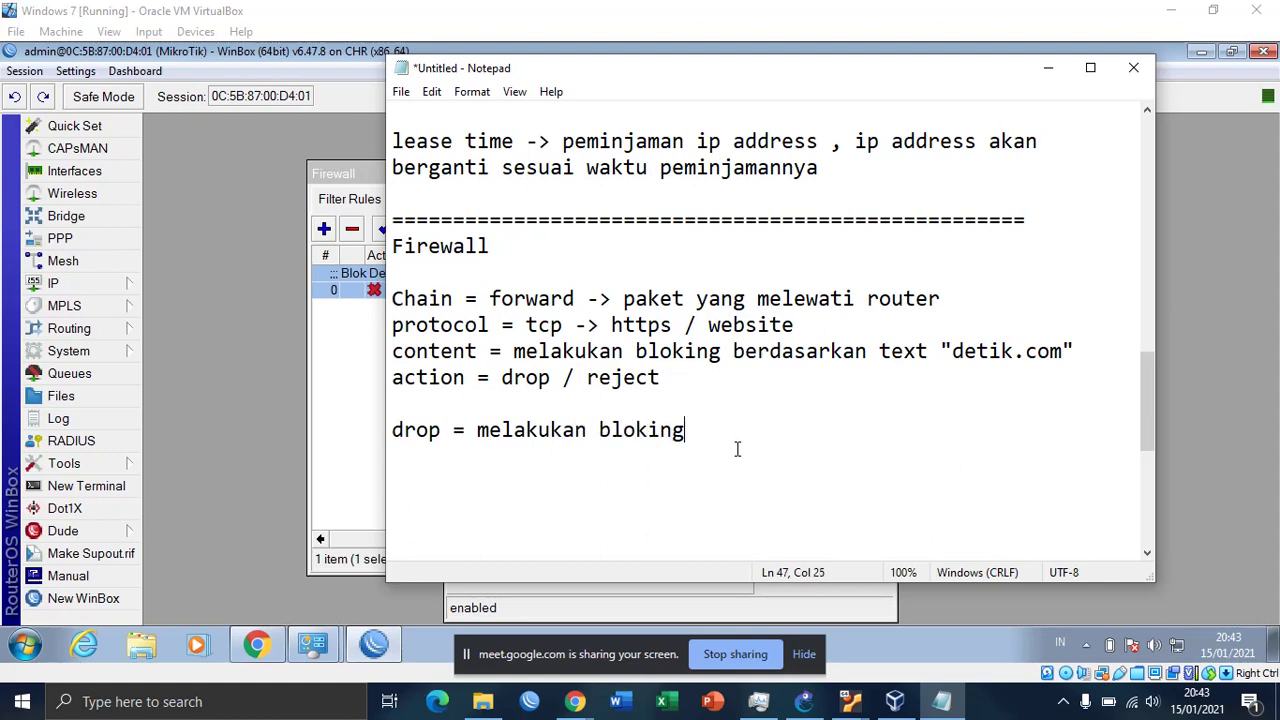
text( paket tanpa d)
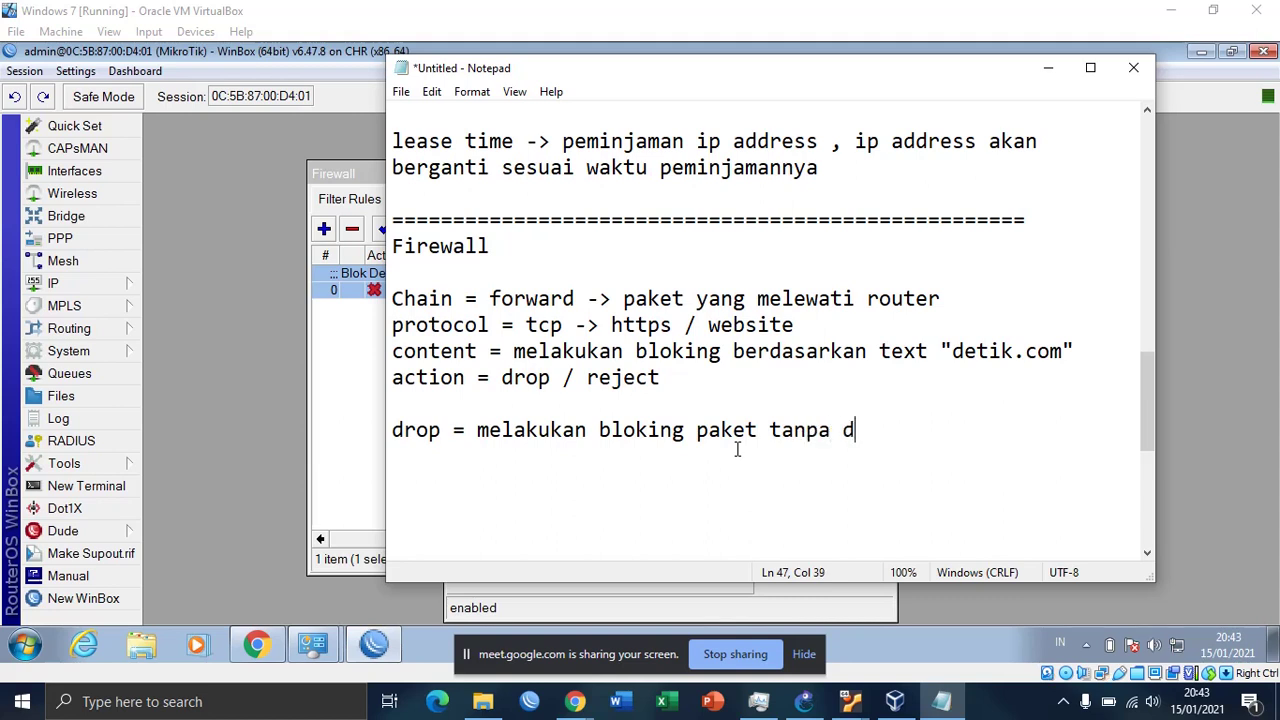
key(BackSpace)
text(balasan)
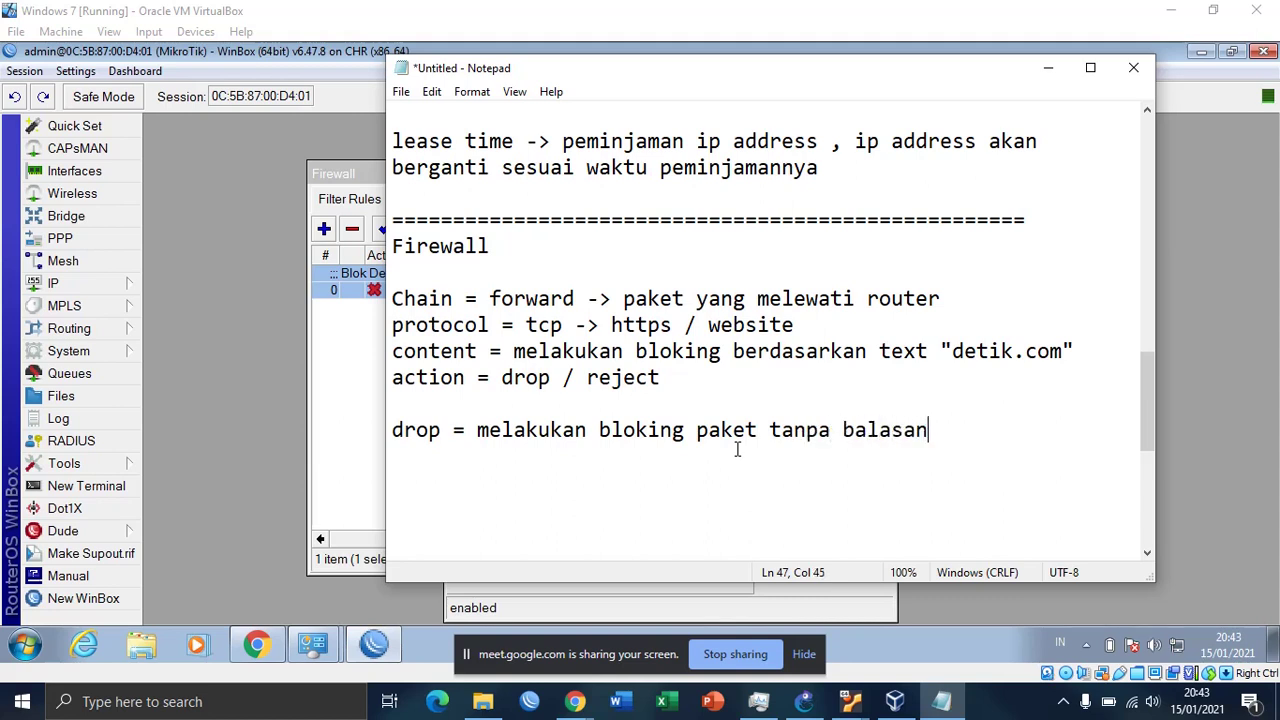
text( (paketny)
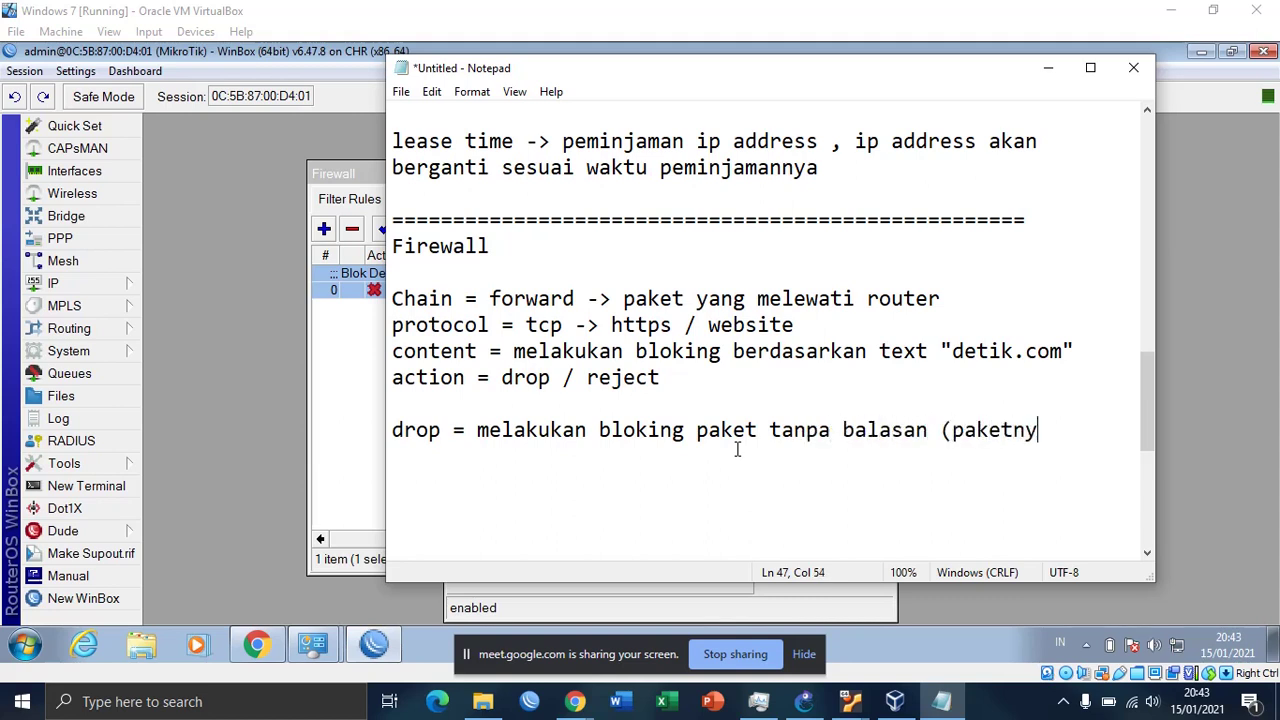
text(a hilang)
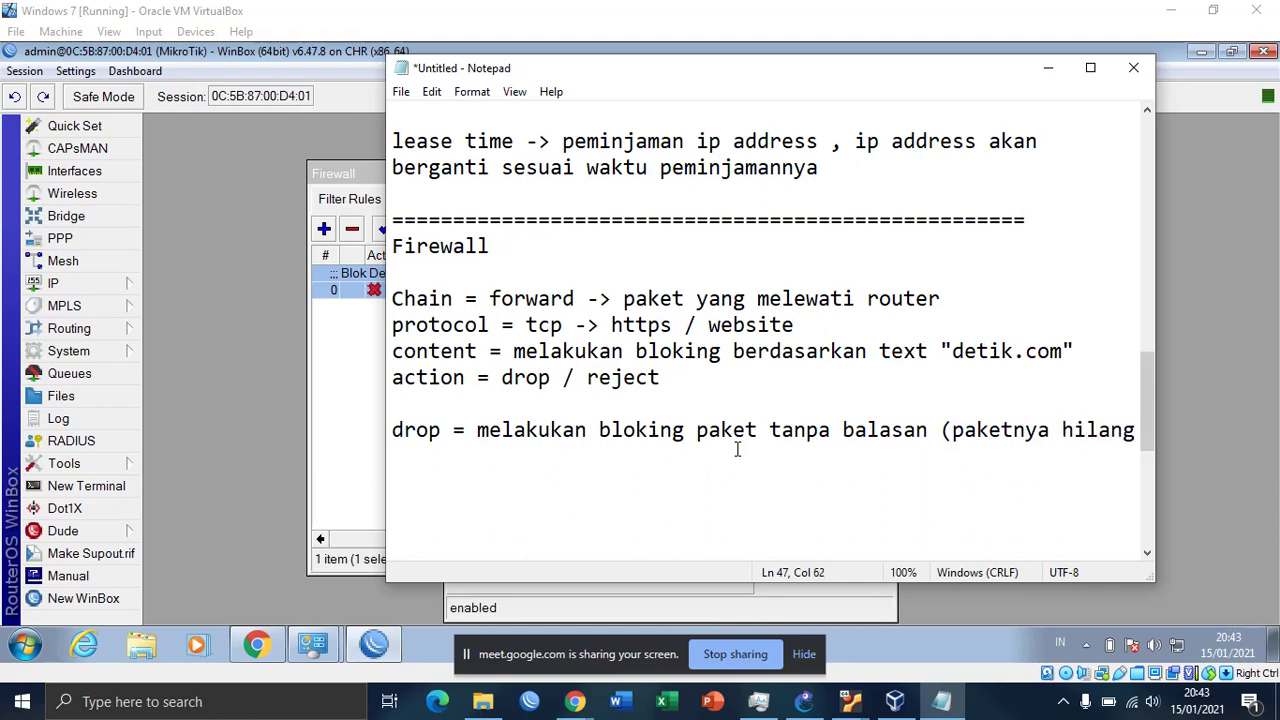
text(/drop?)
Add a reject line: 'melakukan bloking paket' with a false reply, fixing typos
key(Return)
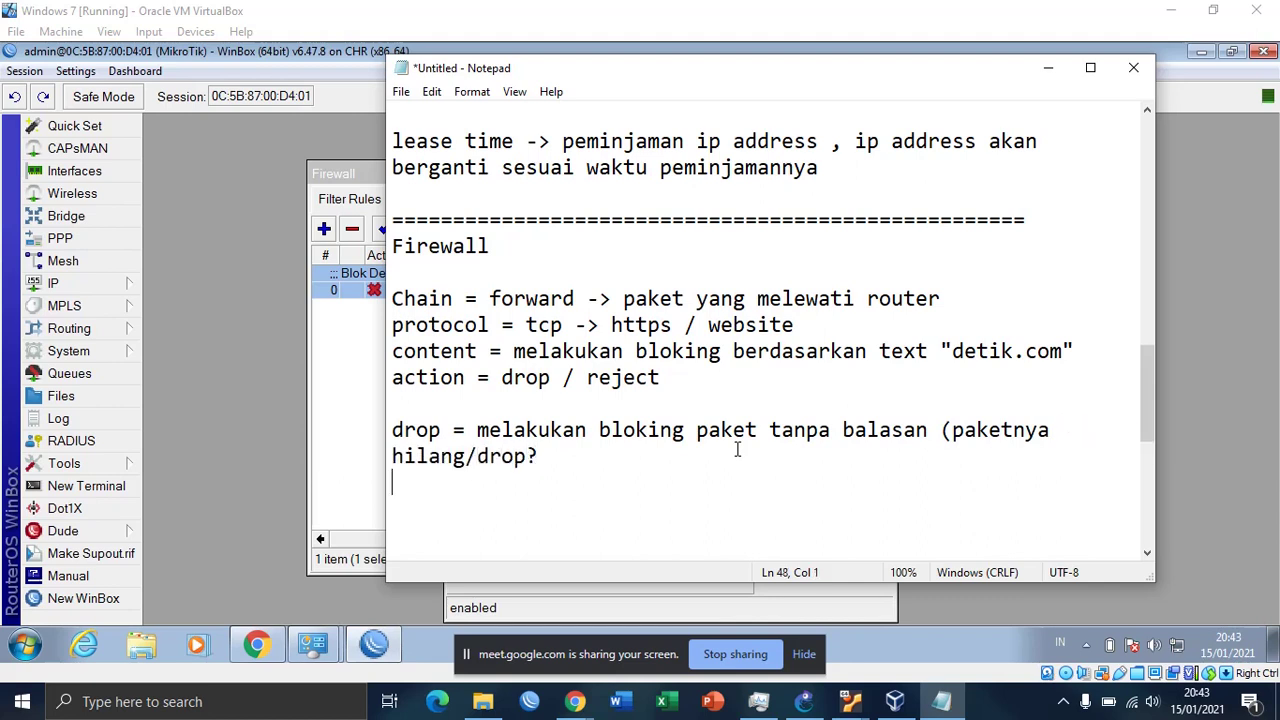
text(reject)
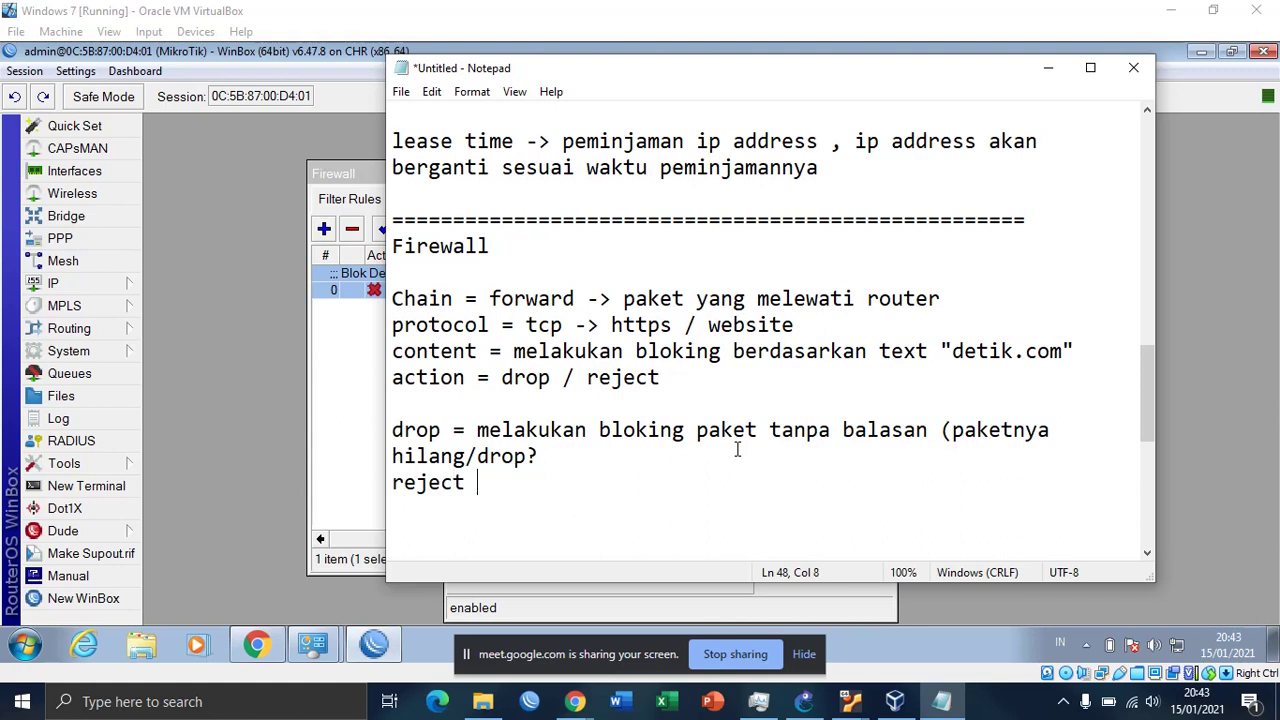
text( = me)
drag(477, 430, 760, 428)
key(ctrl+c)
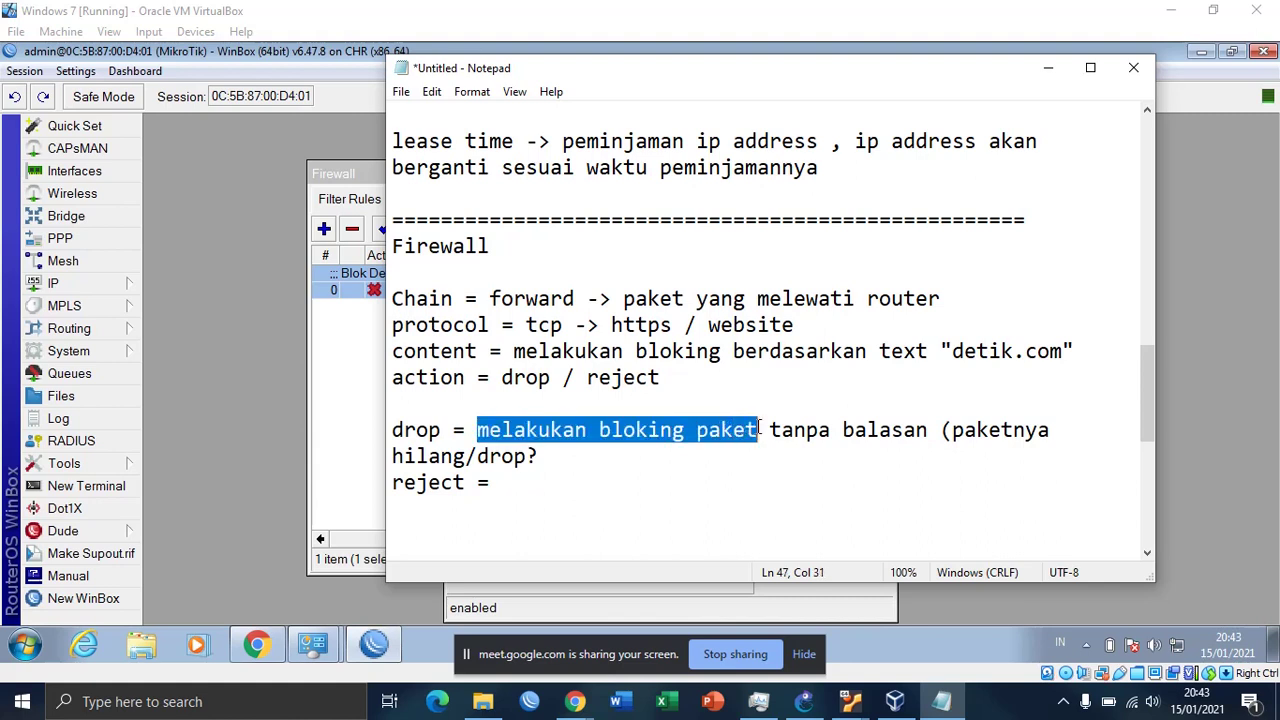
click(535, 488)
key(ctrl+v)
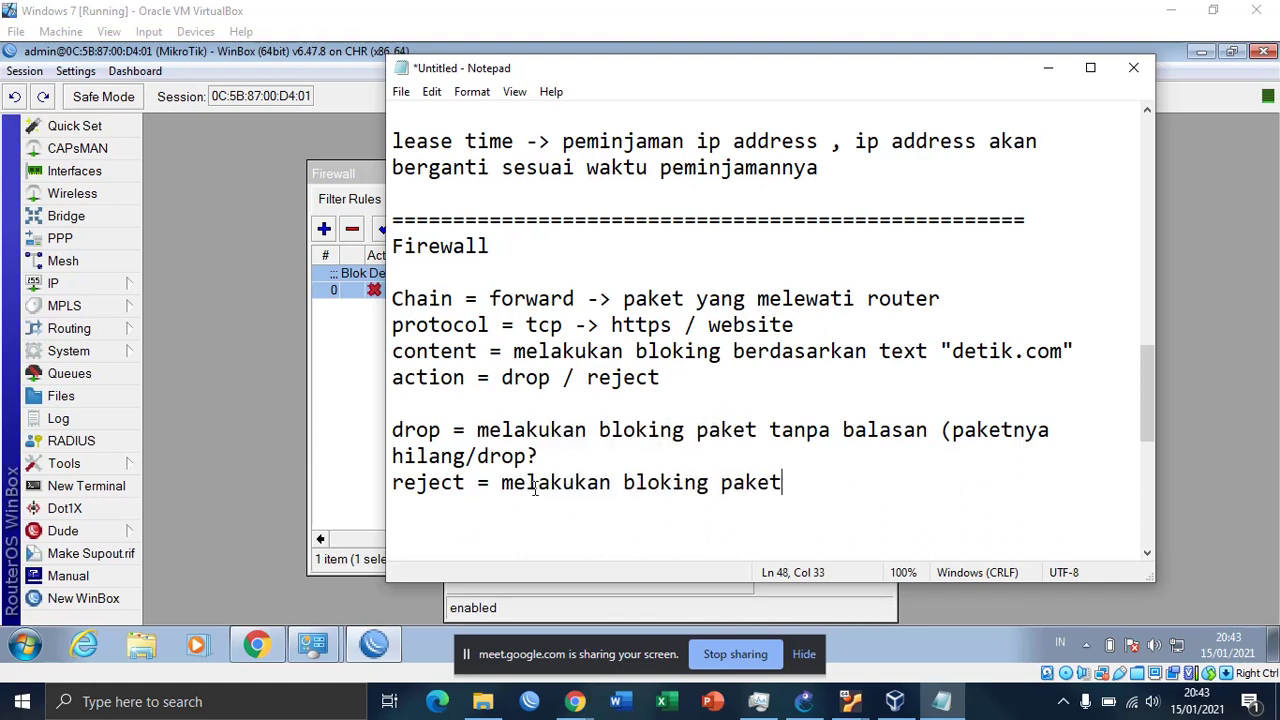
text(dengan alaas)
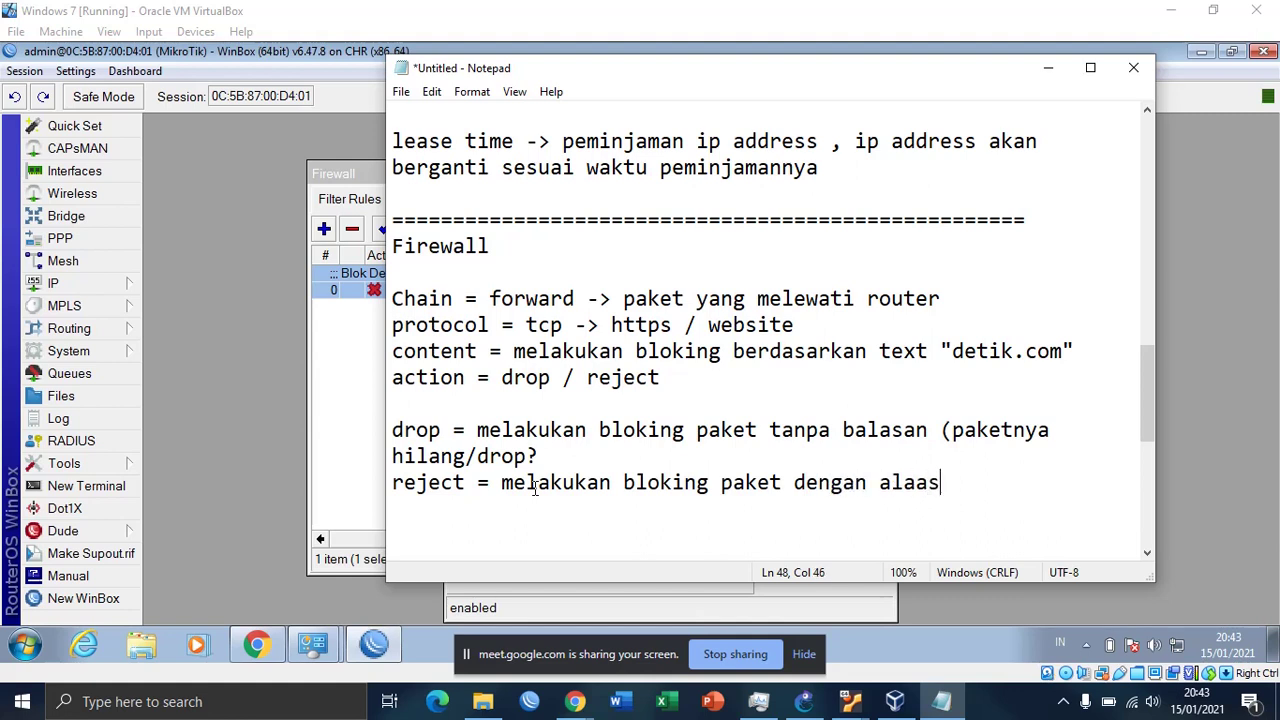
key(BackSpace)
key(BackSpace)
key(BackSpace)
key(BackSpace)
key(BackSpace)
text(balasan tetap)
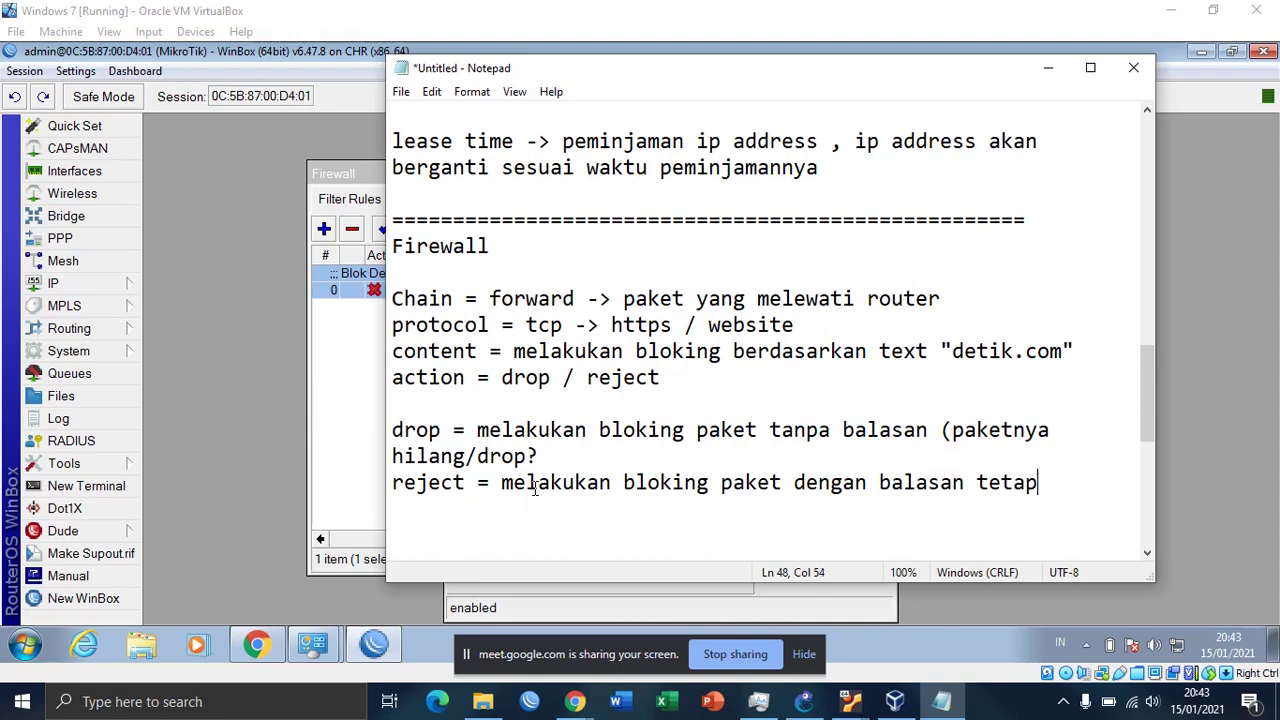
text(i palsu)
key(Up)
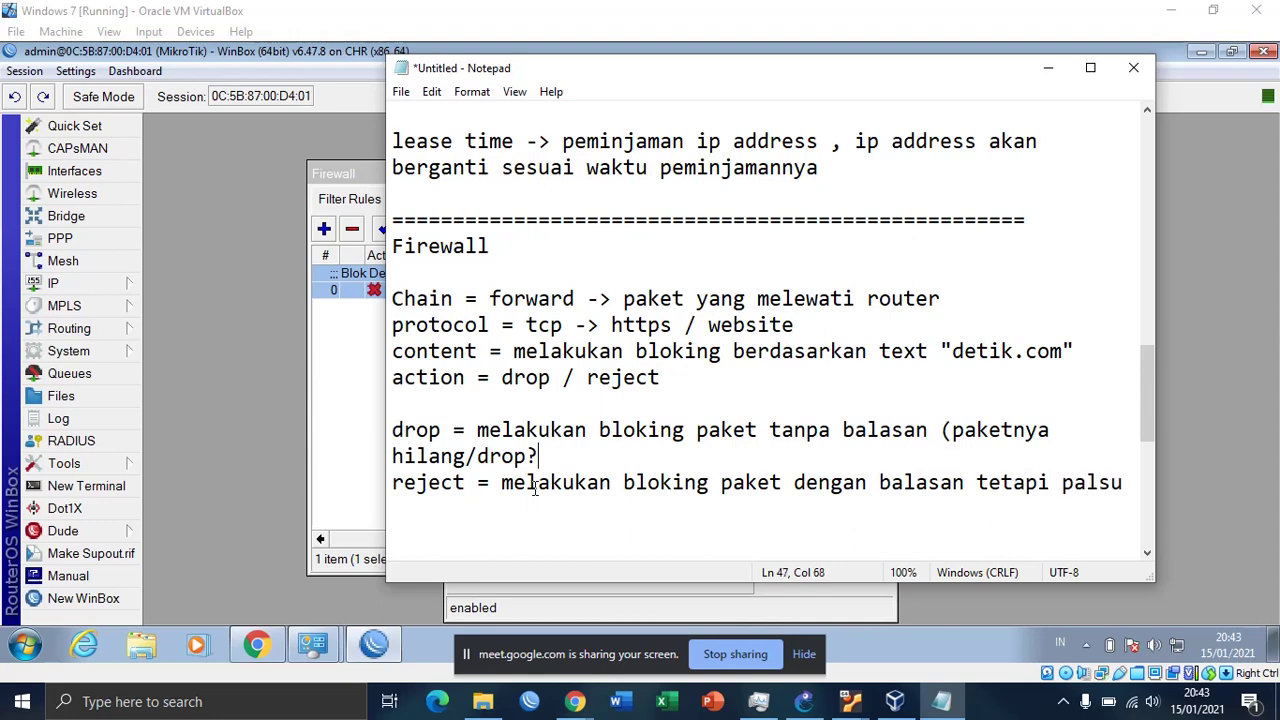
Close the drop note's parenthesis, then set the Blok Detik.com rule's action to reject and apply
text())
click(1048, 67)
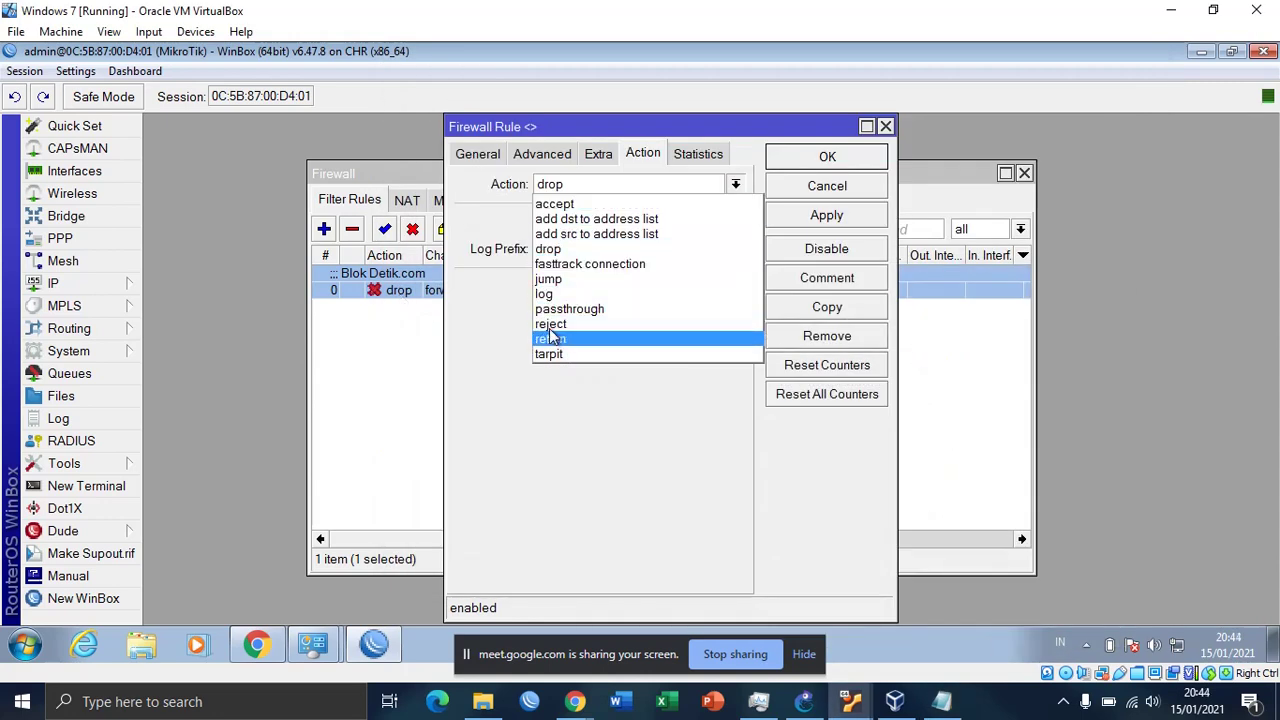
click(576, 325)
click(826, 216)
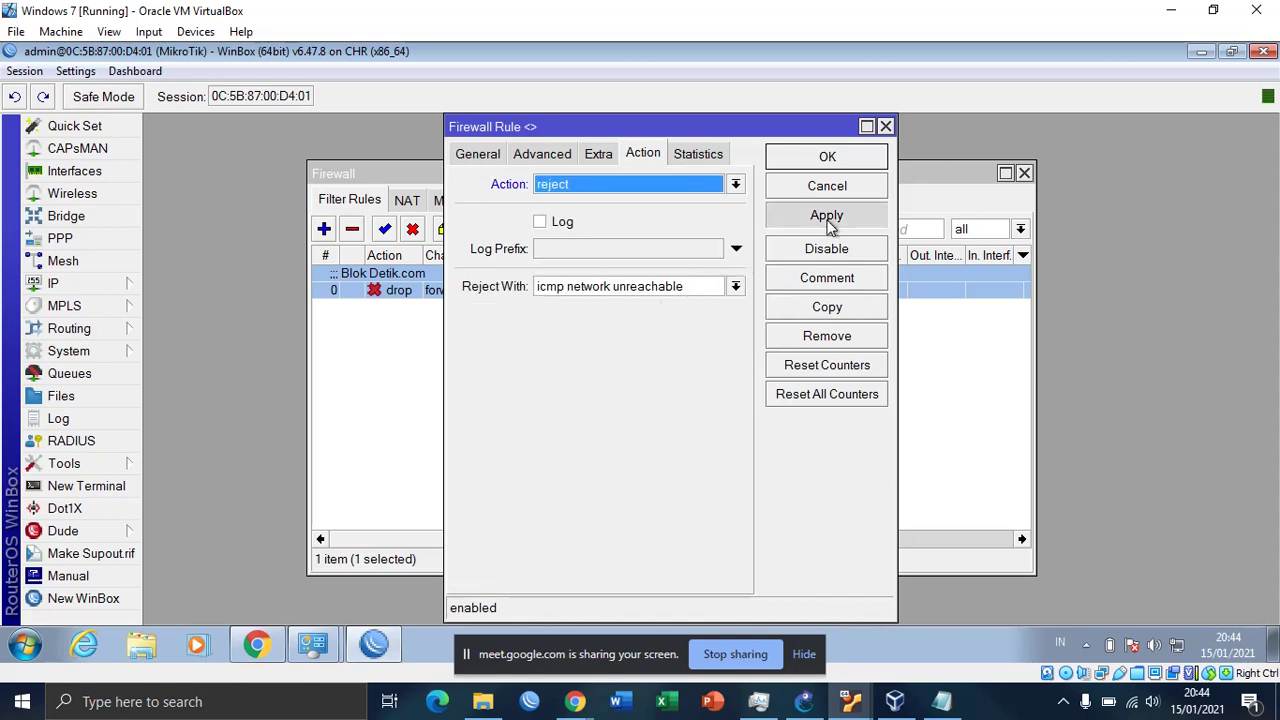
click(827, 157)
mouse_move(575, 701)
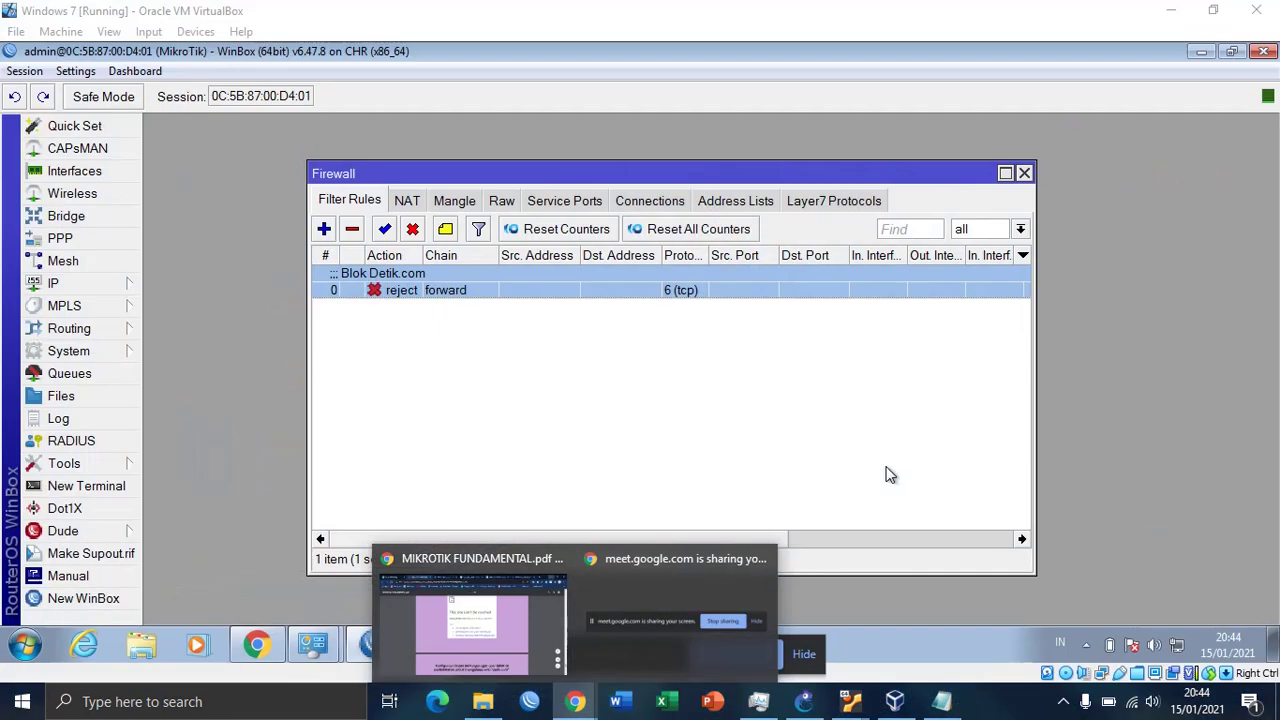
Reopen the Detik search result in a fresh Chrome tab to test the reject rule
click(265, 634)
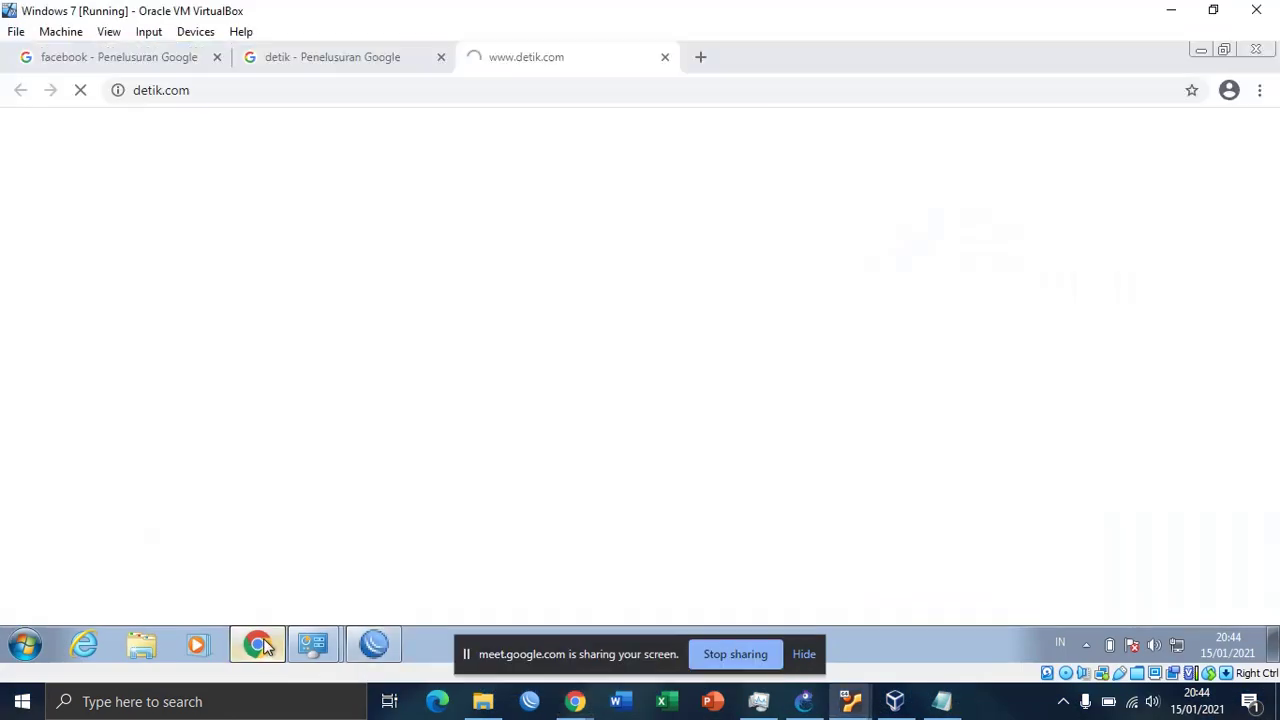
click(664, 57)
right_click(186, 308)
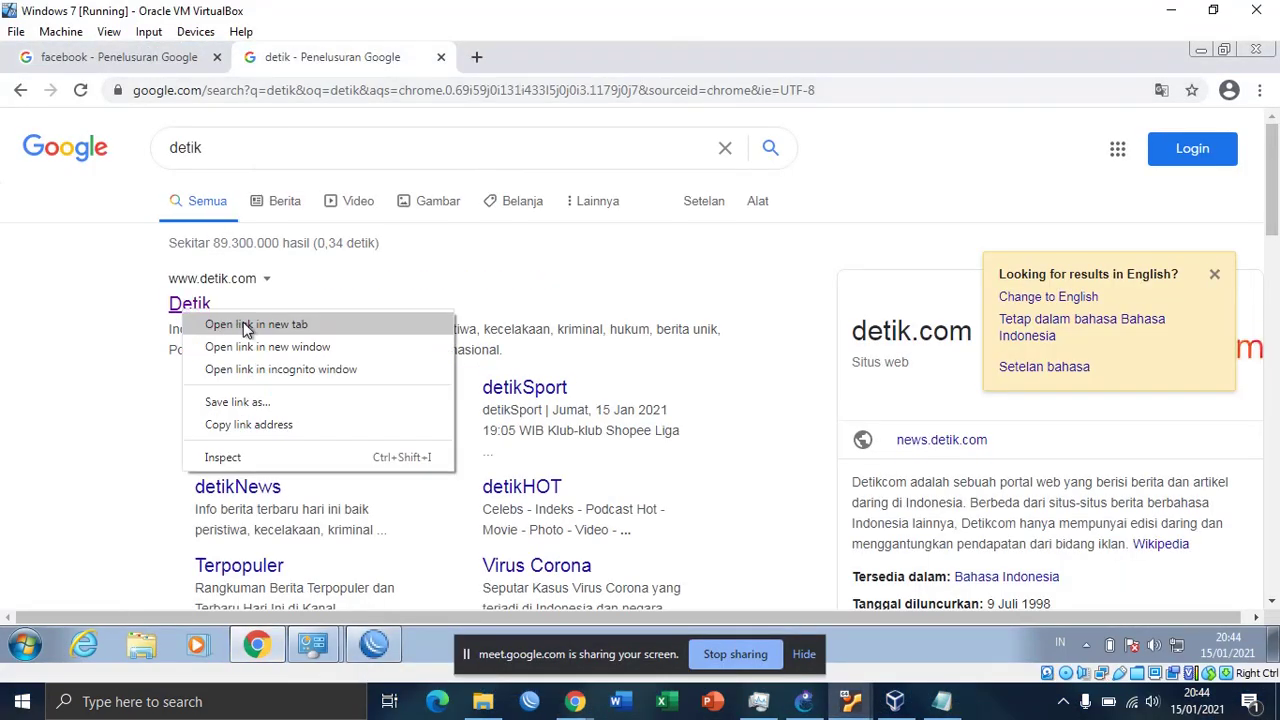
click(246, 324)
click(538, 56)
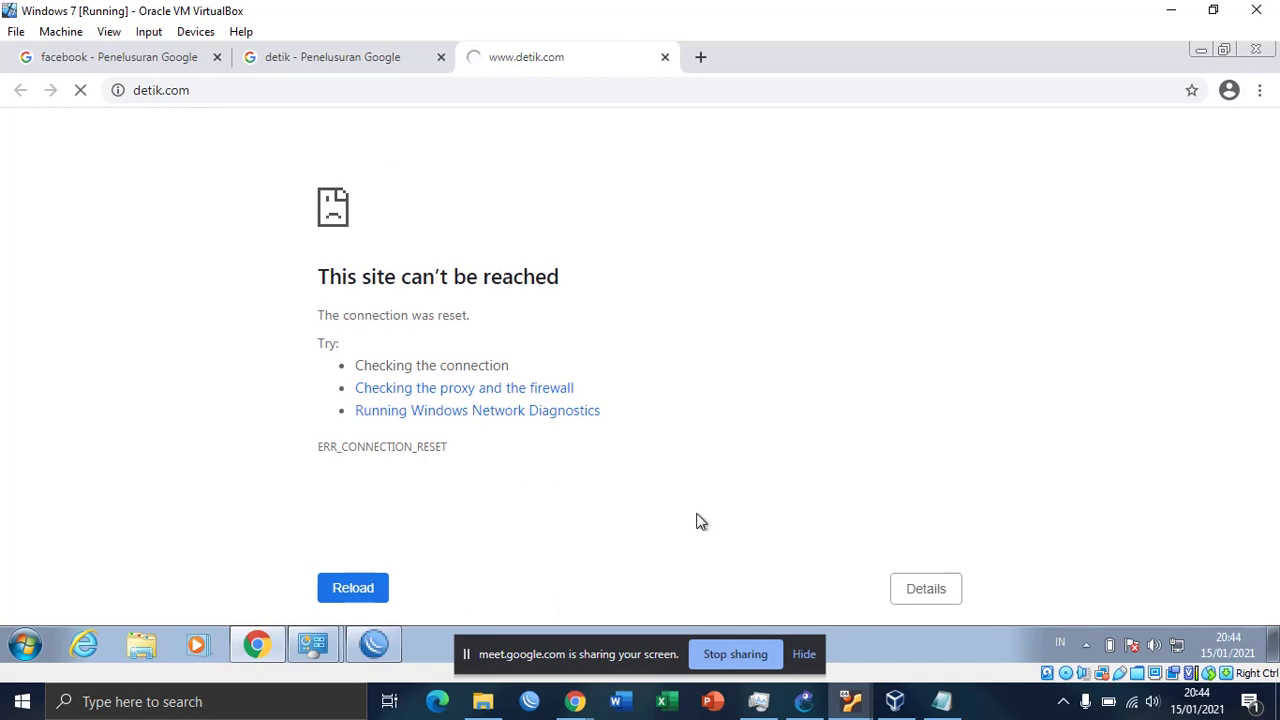
Review the drop note, then switch to the MIKROTIK FUNDAMENTAL.pdf guide in Chrome
click(941, 701)
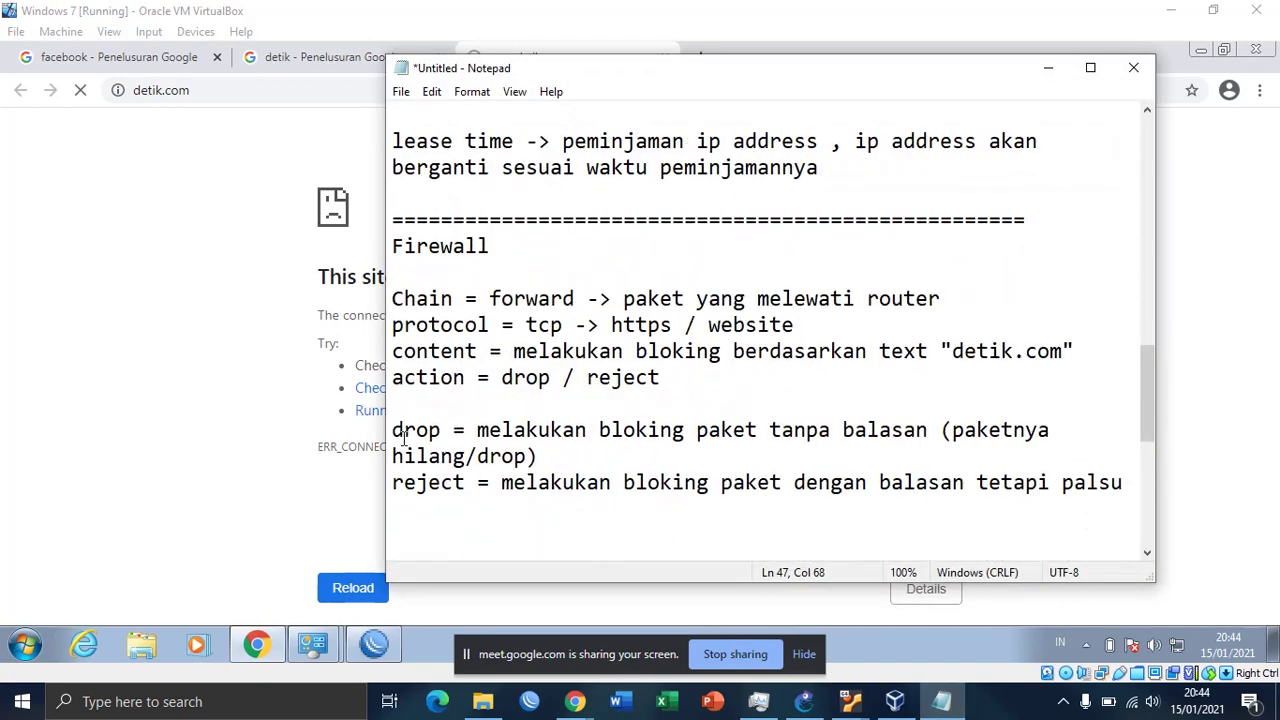
drag(394, 431, 416, 431)
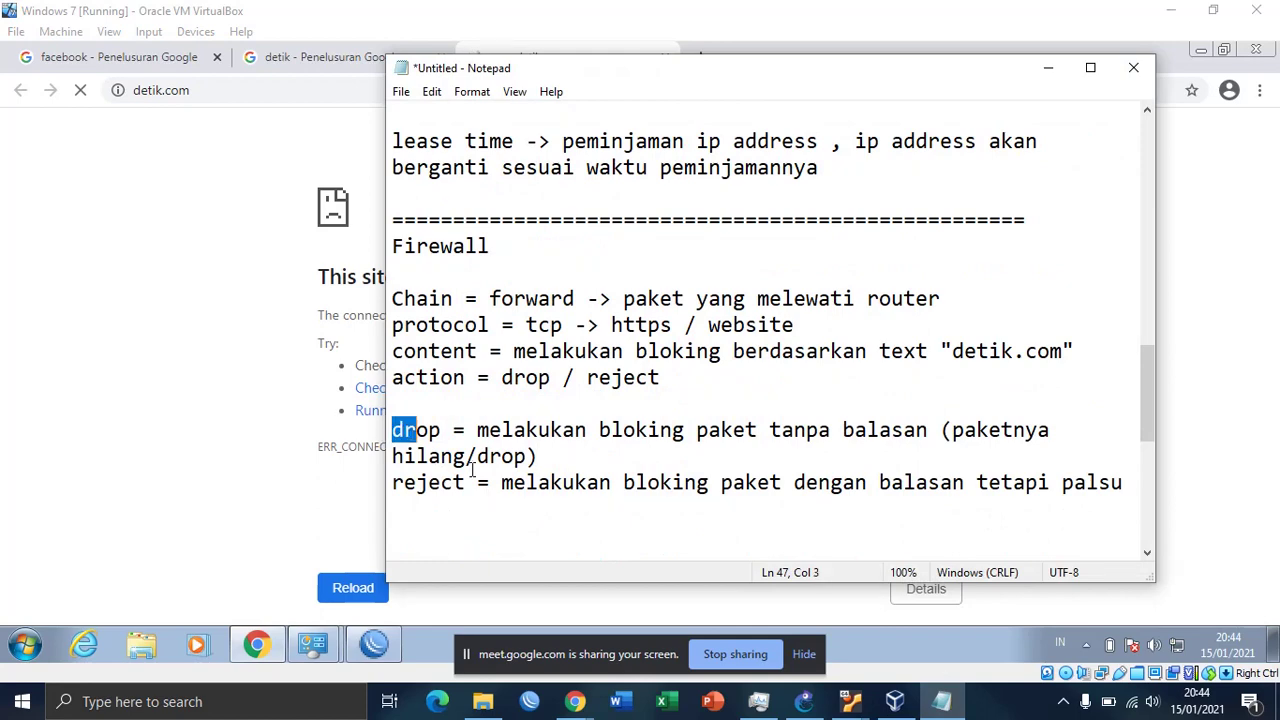
click(806, 484)
click(575, 700)
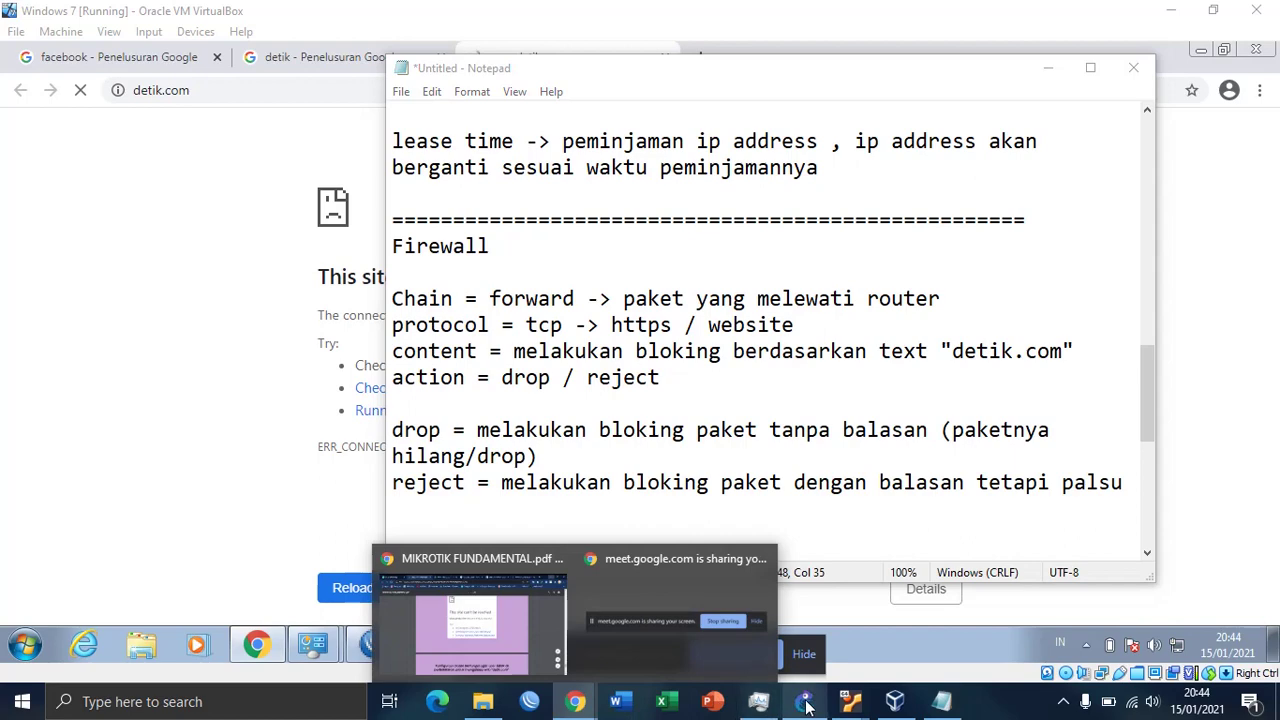
click(497, 638)
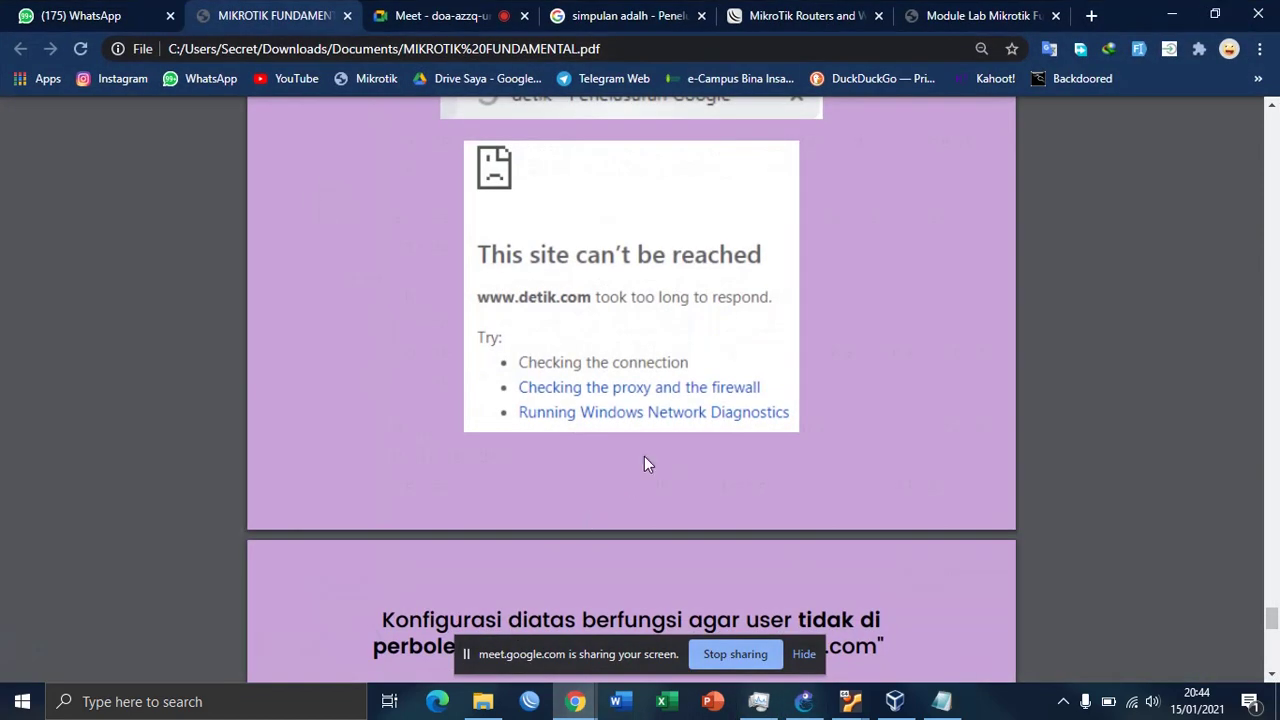
Close the WhatsApp tab and open Implementasi Packet Filtering Sederhana.pdf from E:\BUKU - VIRTUAL = REAL\Buku Mikrotik Firewall
click(170, 20)
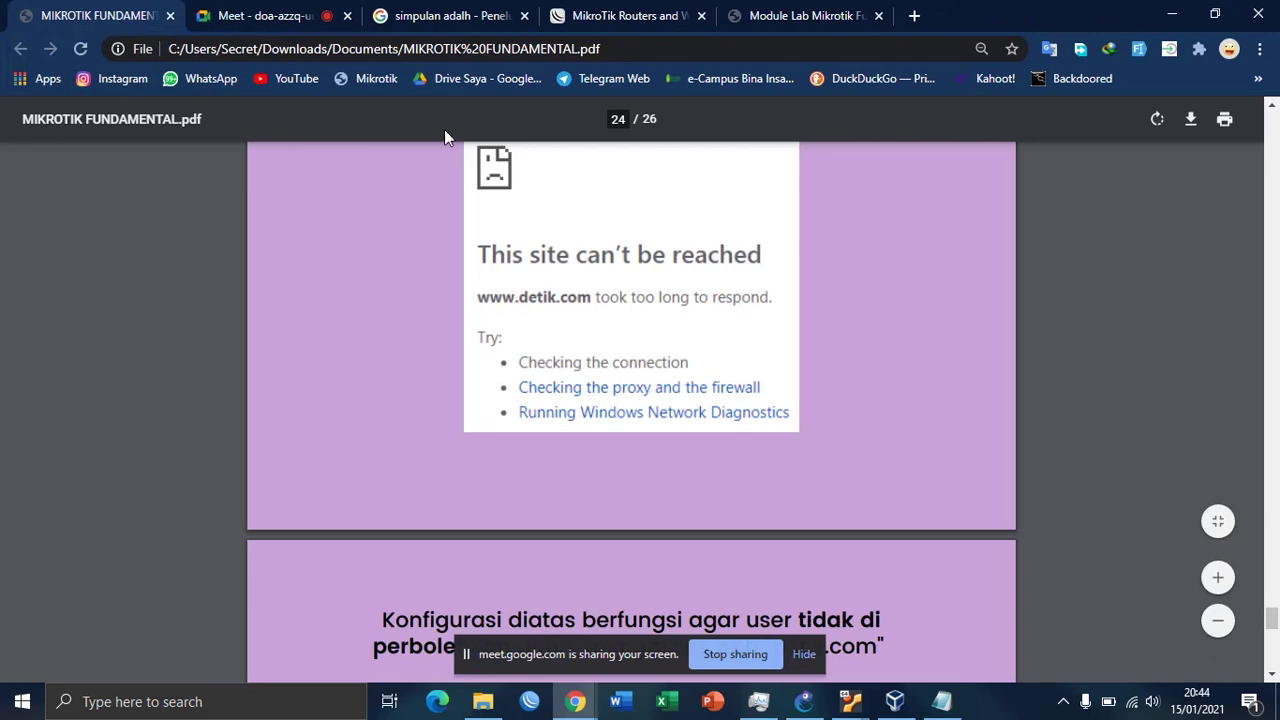
click(484, 702)
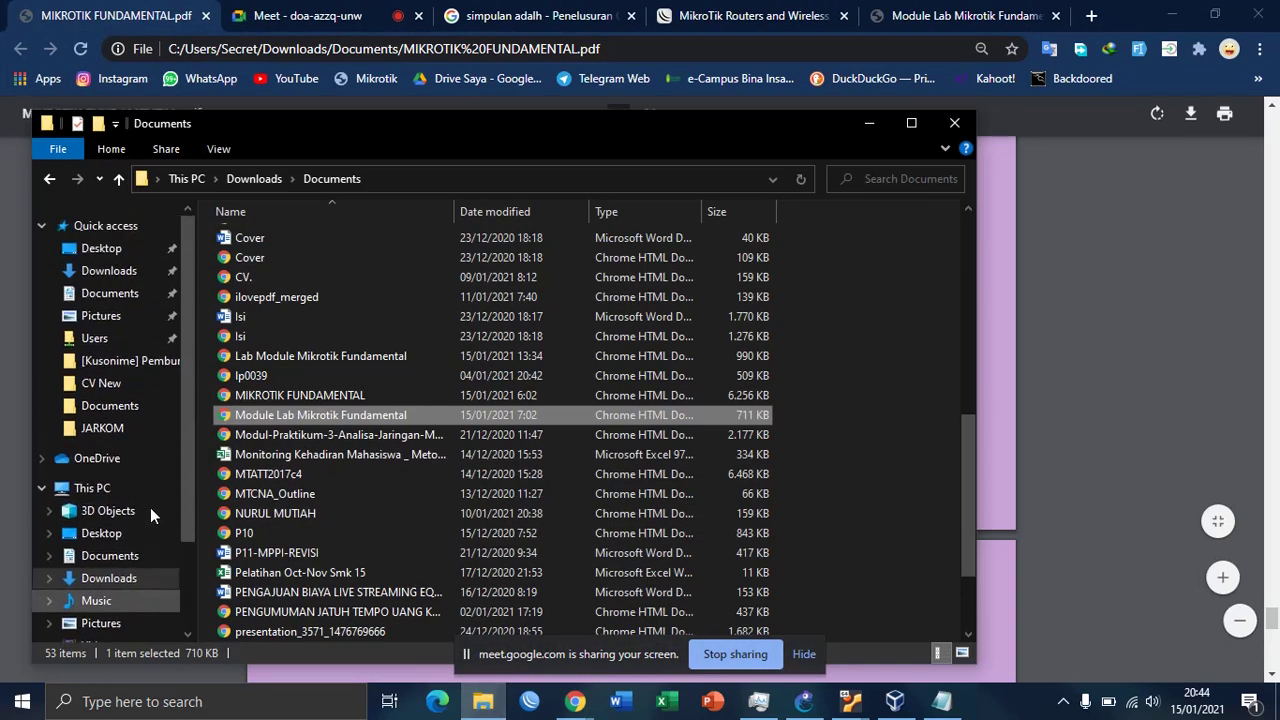
scroll(150, 473, down, 3)
click(103, 585)
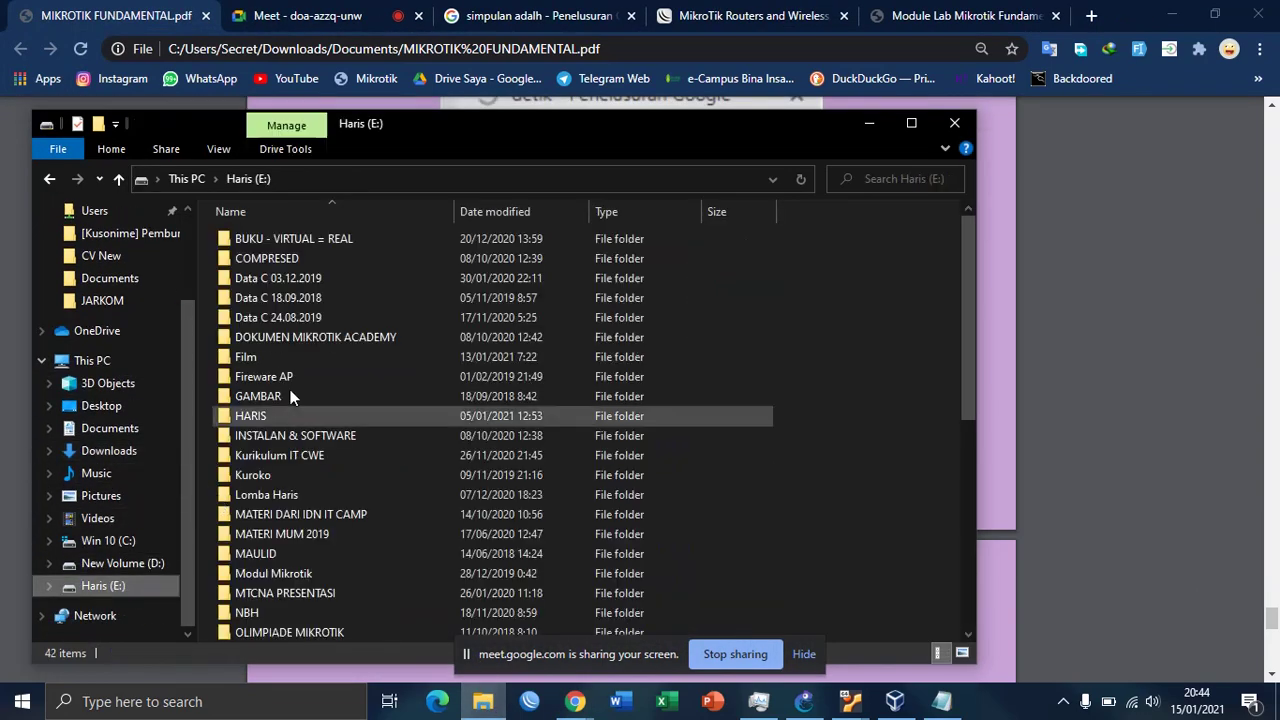
double_click(316, 238)
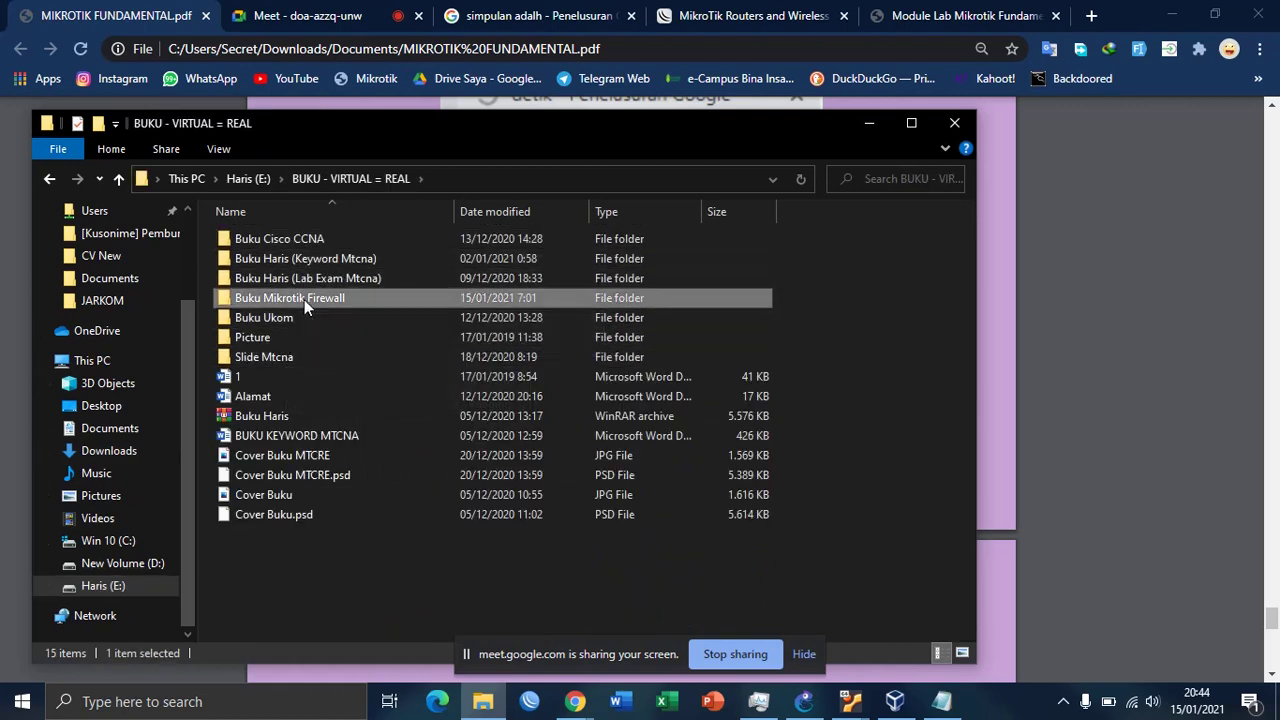
double_click(305, 298)
click(334, 337)
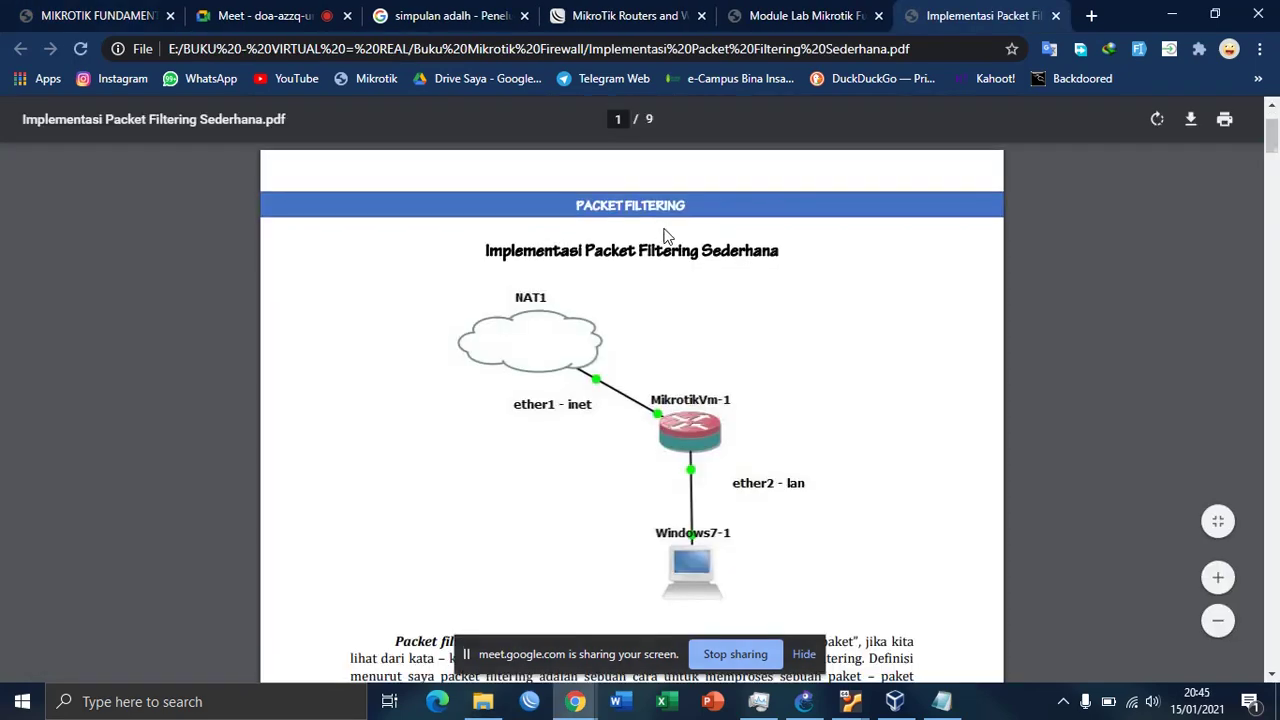
Scroll the PDF down to the Test Hasil section
scroll(665, 235, down, 5)
scroll(665, 232, down, 6)
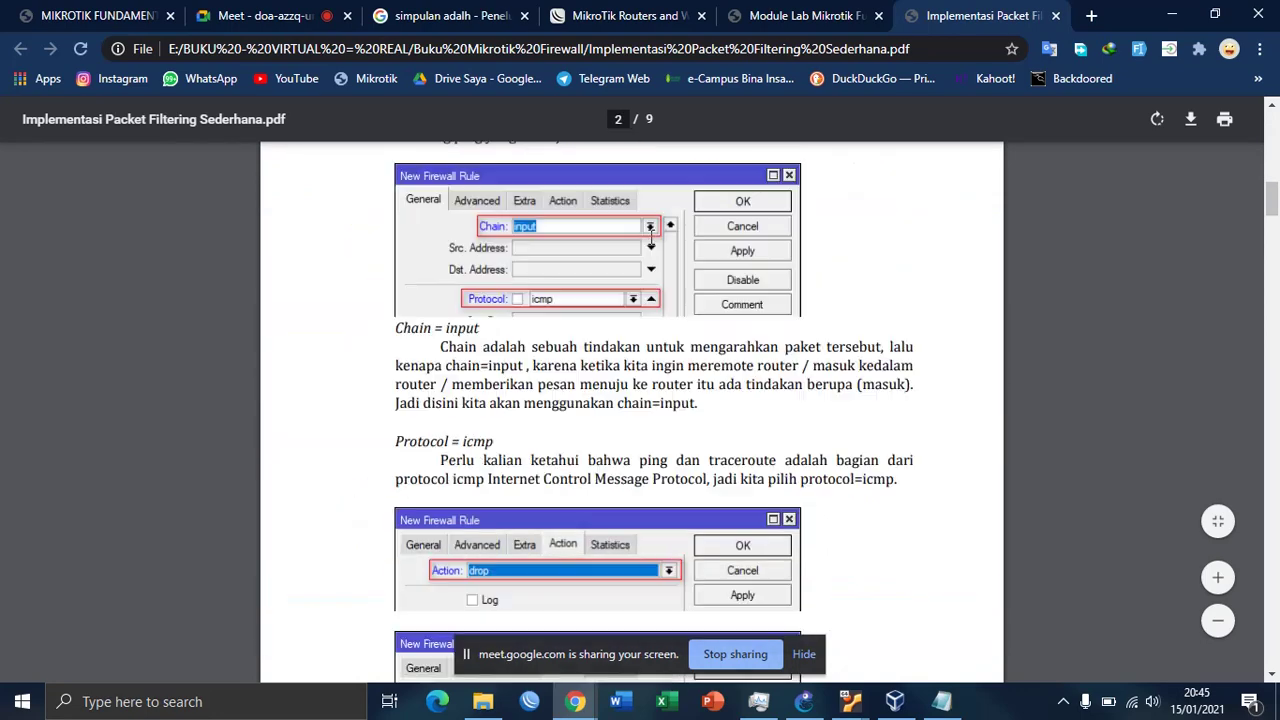
scroll(646, 256, up, 3)
scroll(646, 256, down, 1)
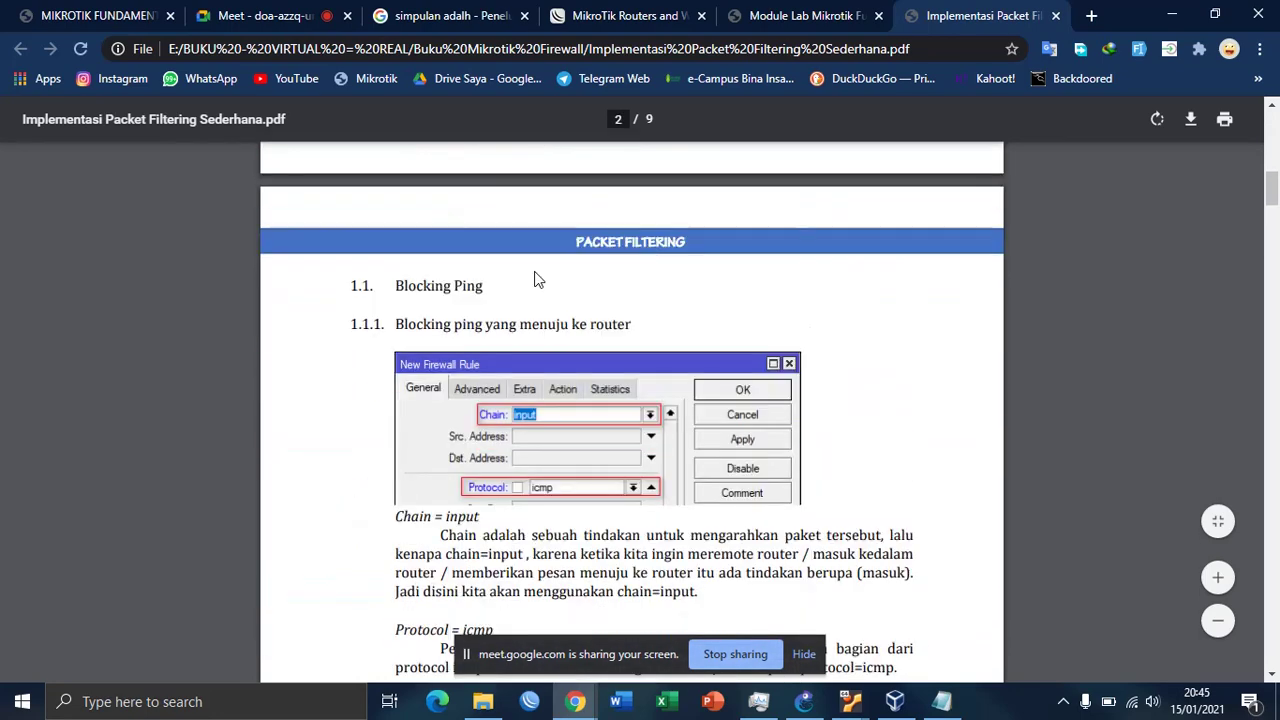
scroll(515, 306, down, 2)
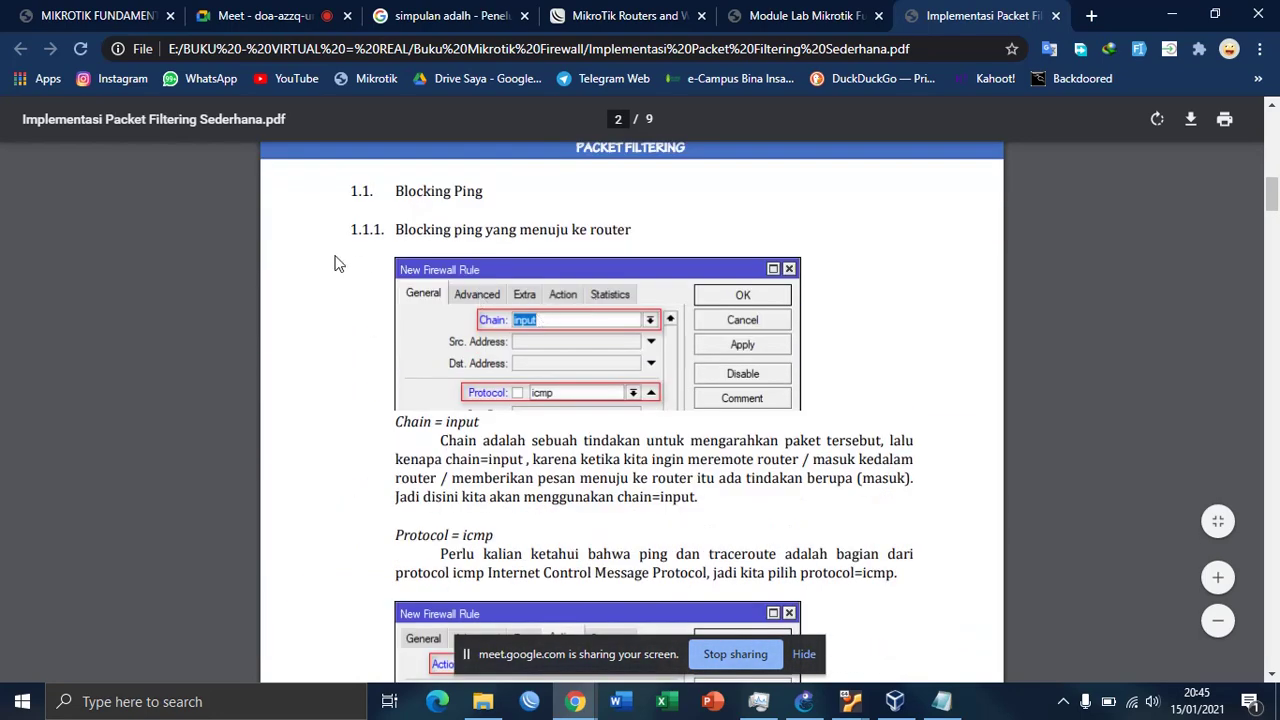
scroll(812, 352, down, 15)
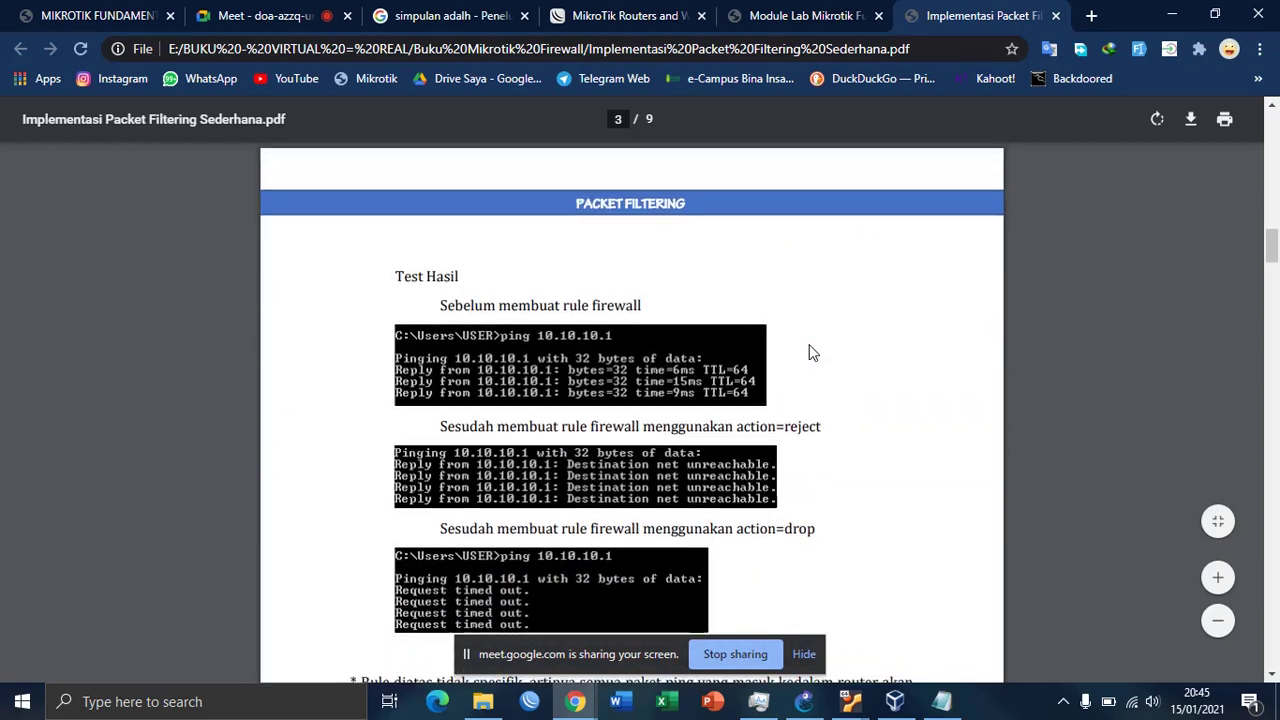
scroll(811, 350, up, 3)
scroll(812, 352, down, 4)
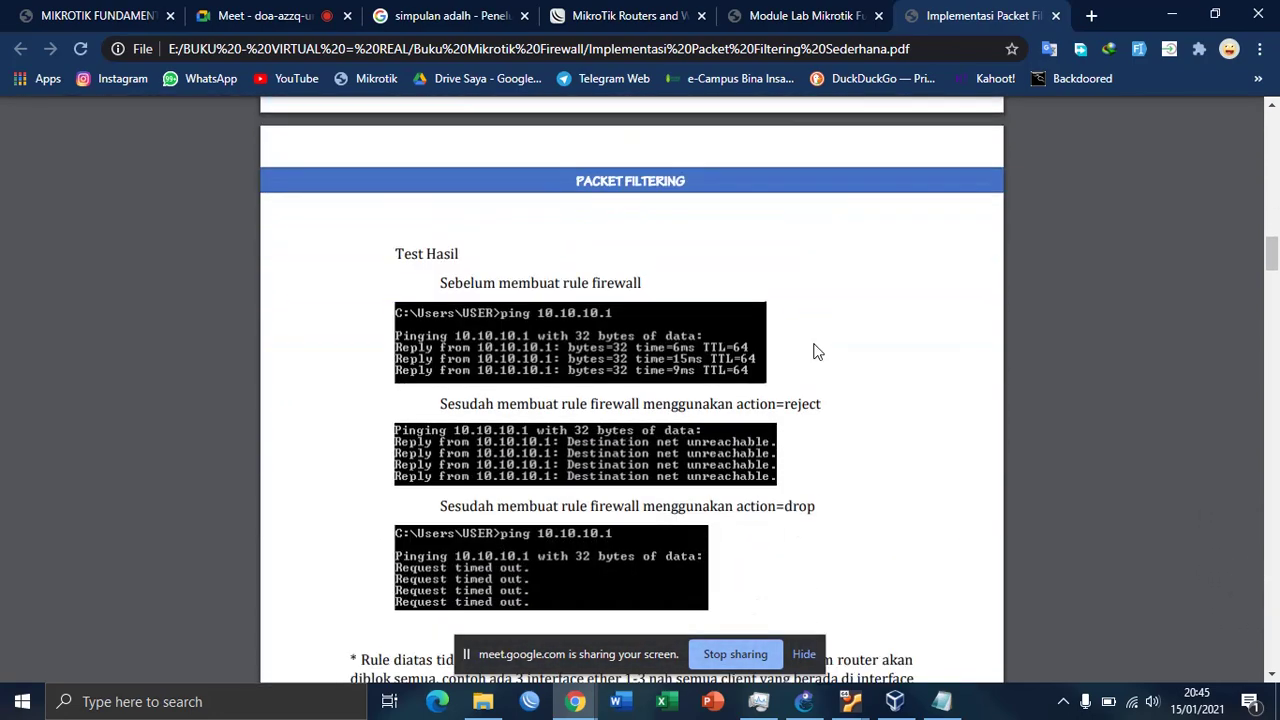
scroll(813, 351, down, 1)
scroll(857, 366, up, 1)
scroll(860, 374, down, 1)
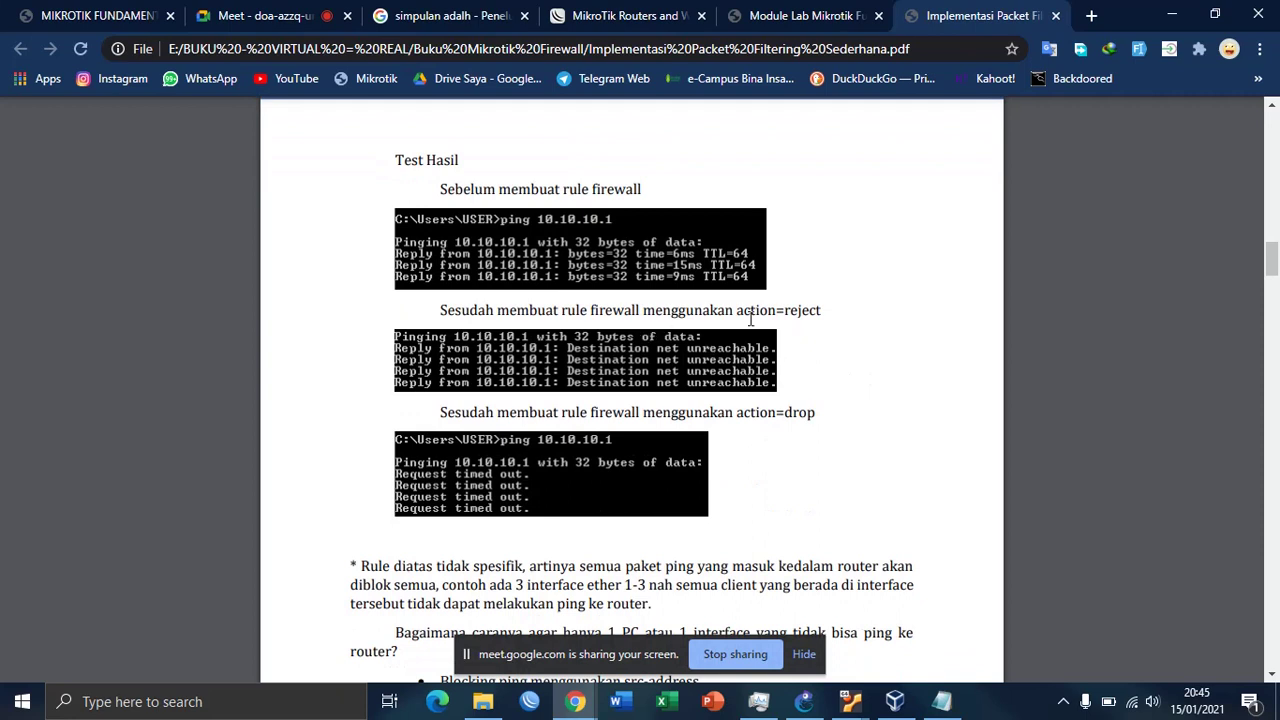
Highlight the reject and drop ping result lines, then return to the Windows 7 VM
drag(448, 309, 844, 304)
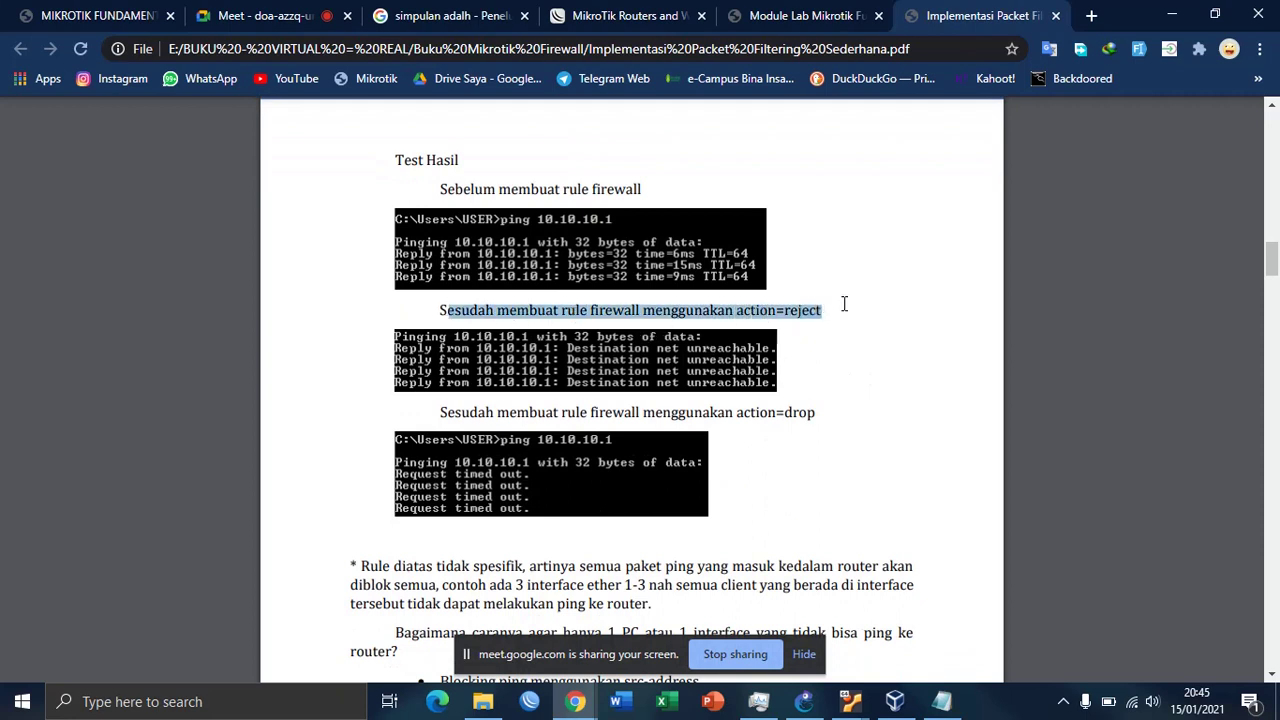
click(430, 315)
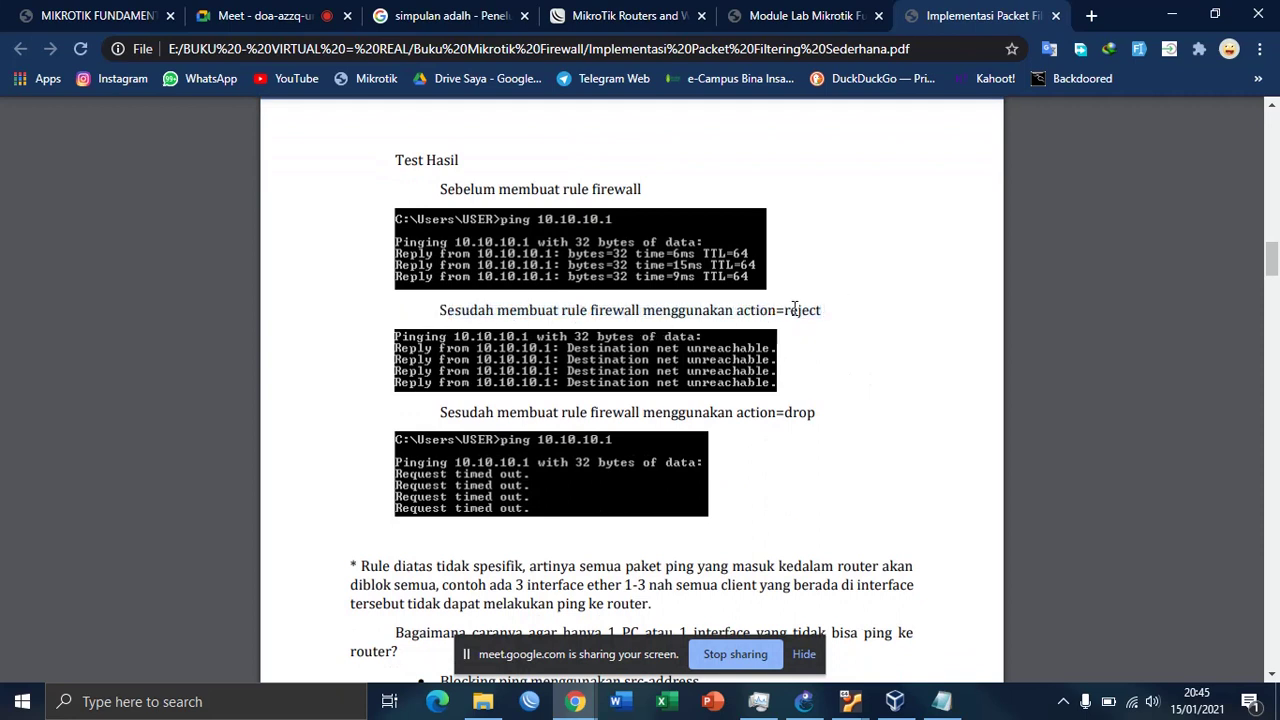
drag(441, 308, 844, 305)
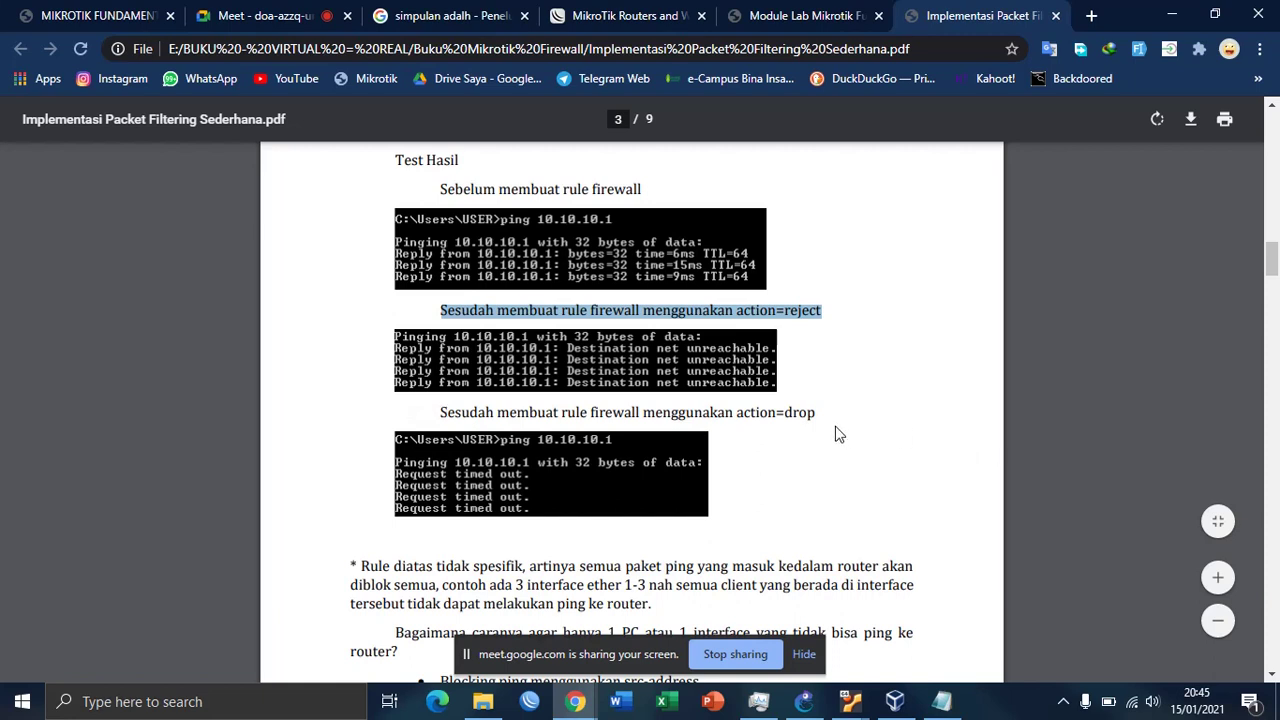
drag(821, 415, 420, 418)
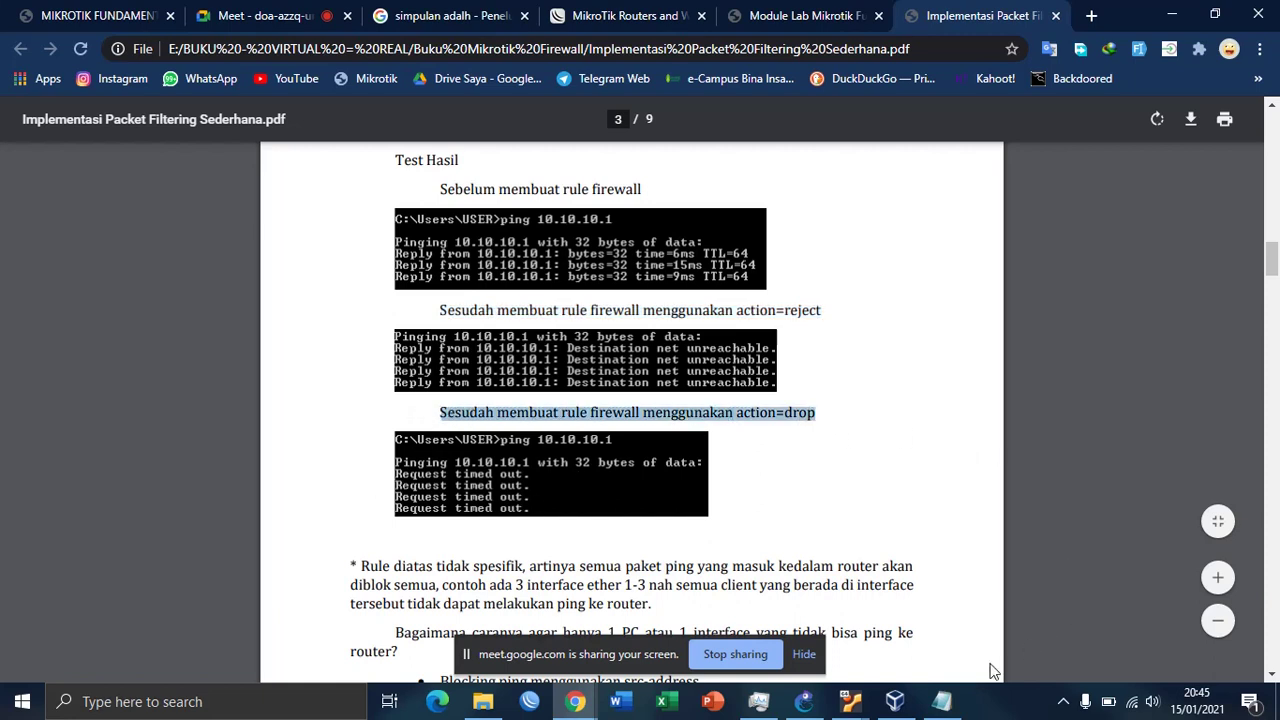
mouse_move(855, 704)
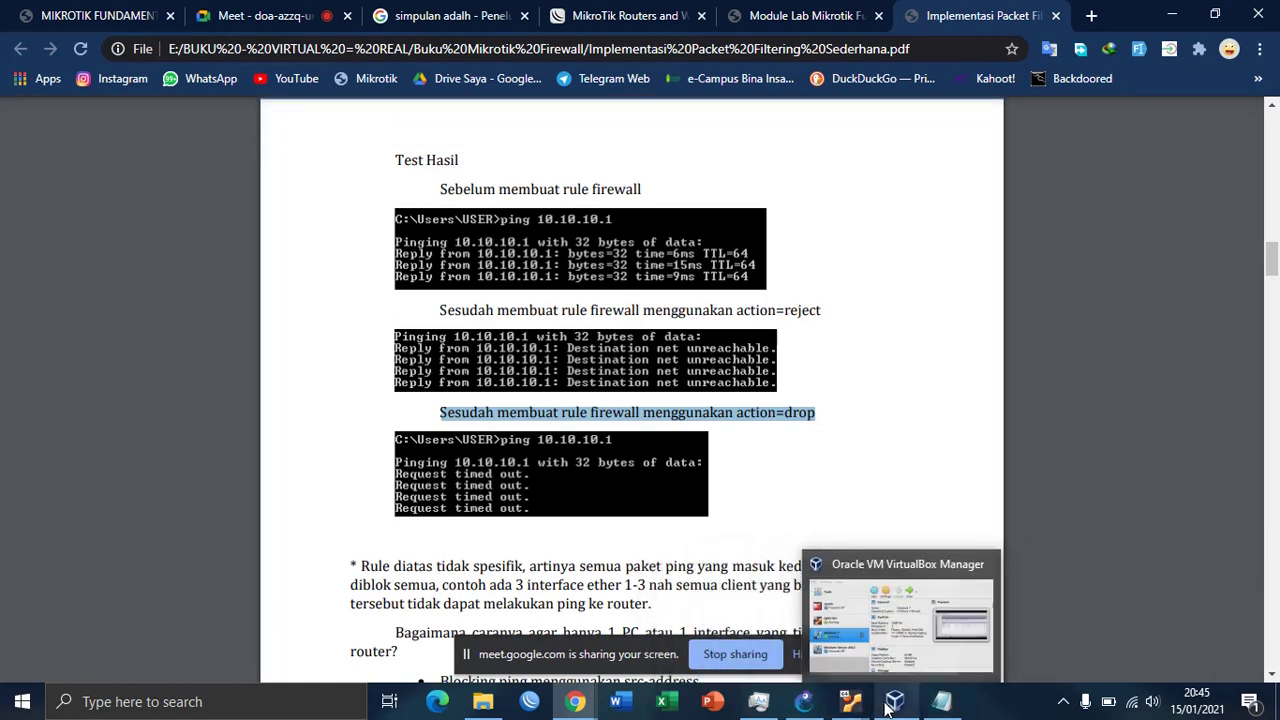
click(990, 625)
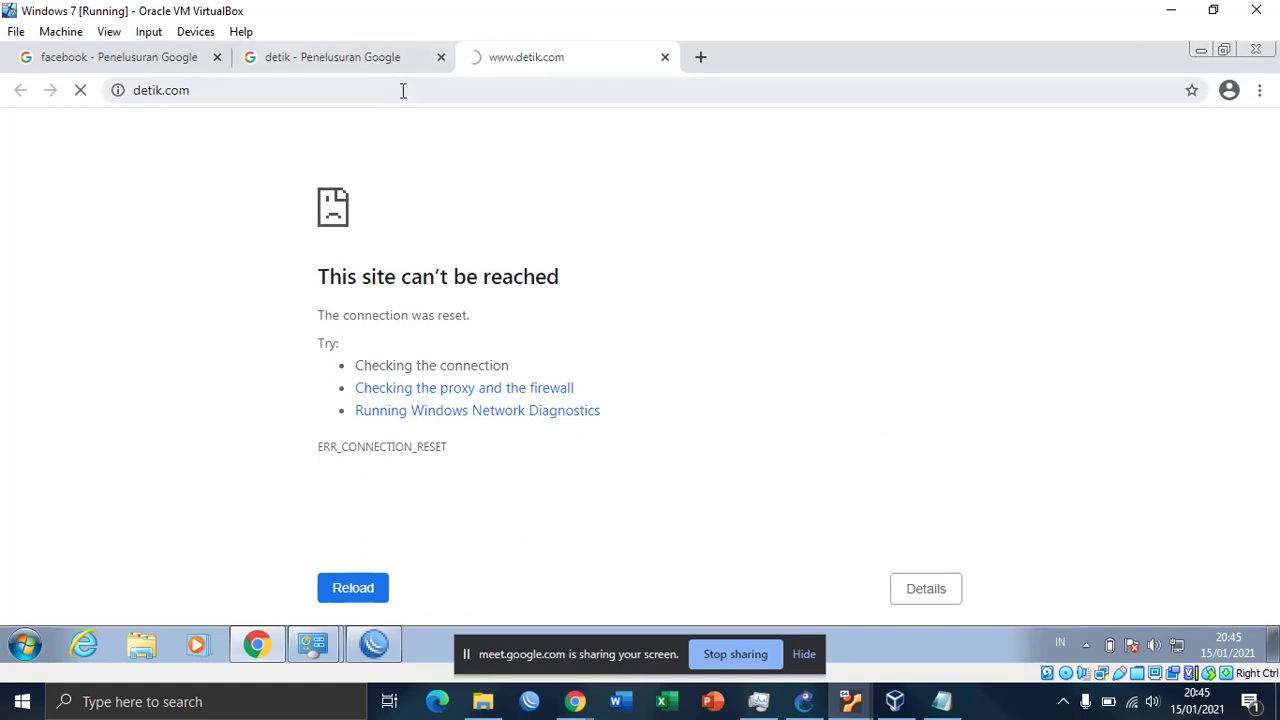
Change the rule's Advanced Content match from detik.com to bukalapak.com and apply it
click(390, 642)
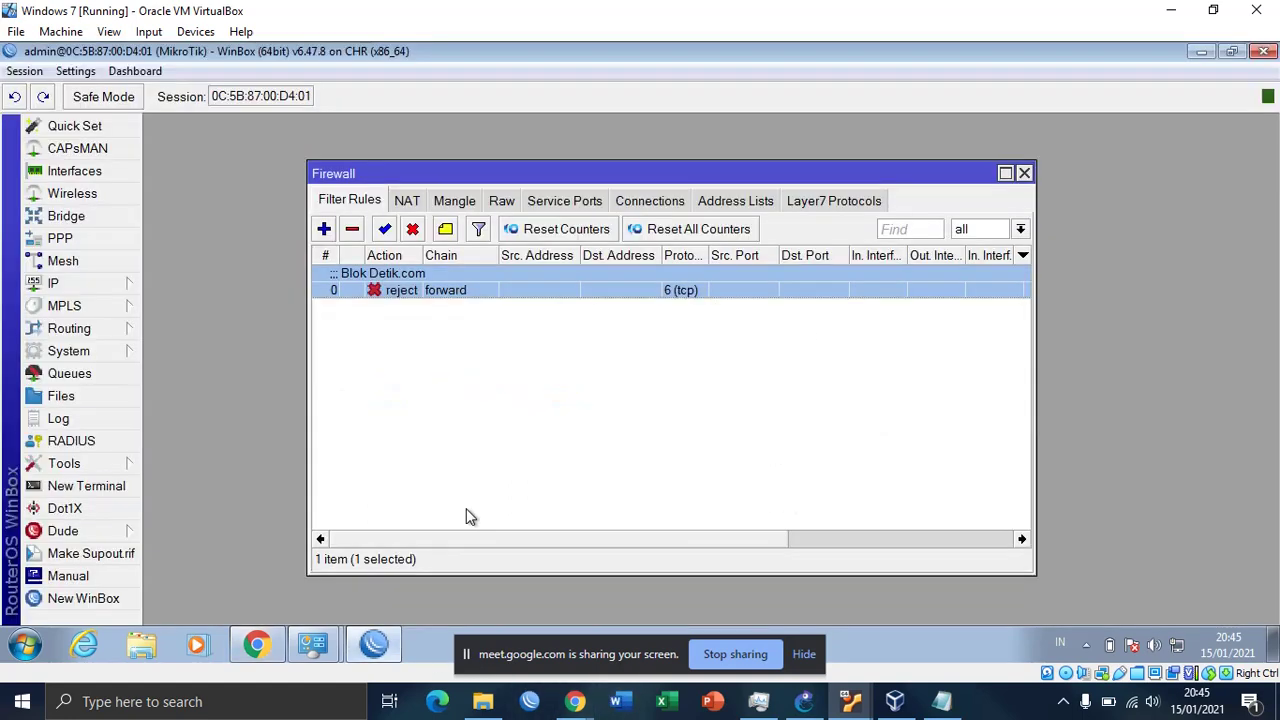
double_click(469, 284)
click(535, 157)
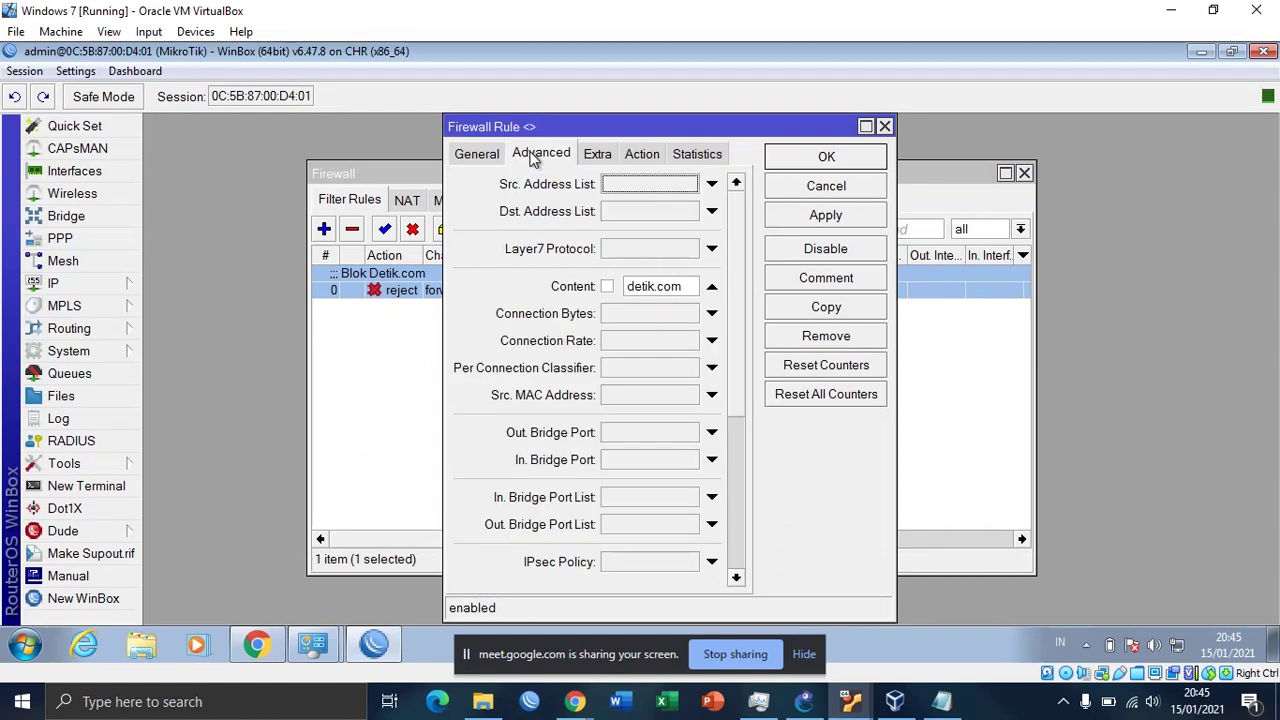
drag(692, 286, 534, 285)
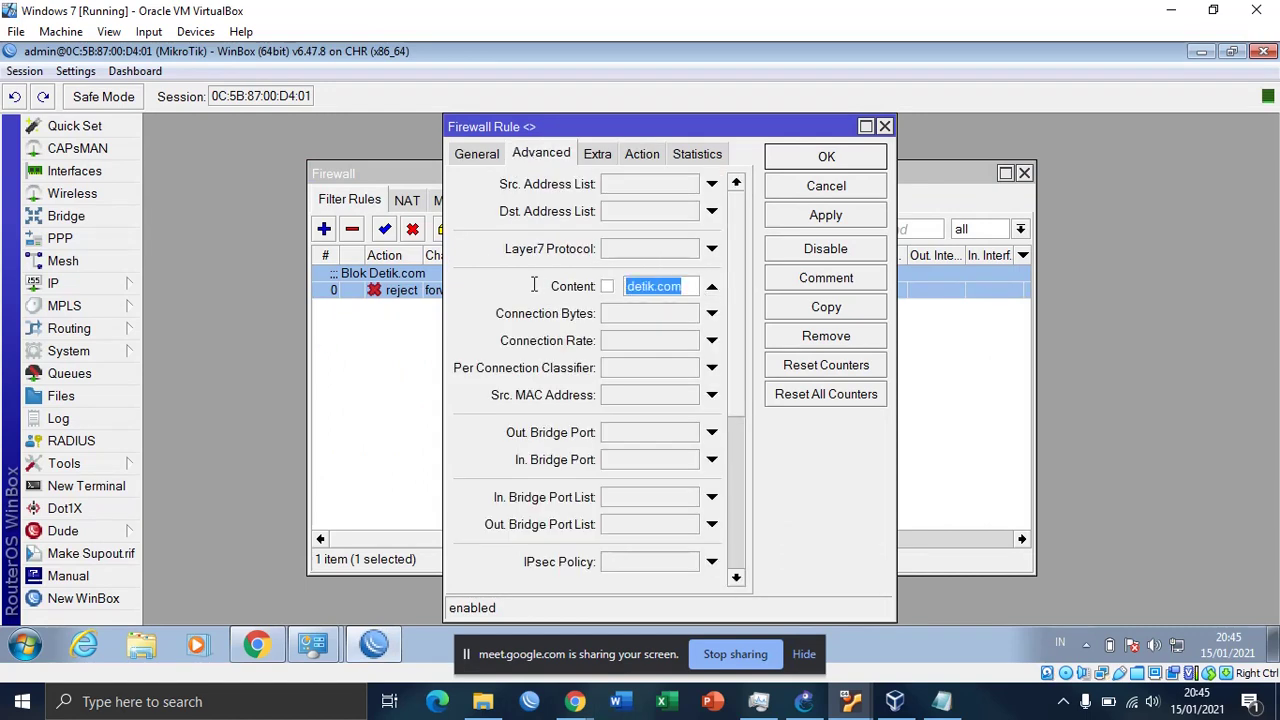
text(buka)
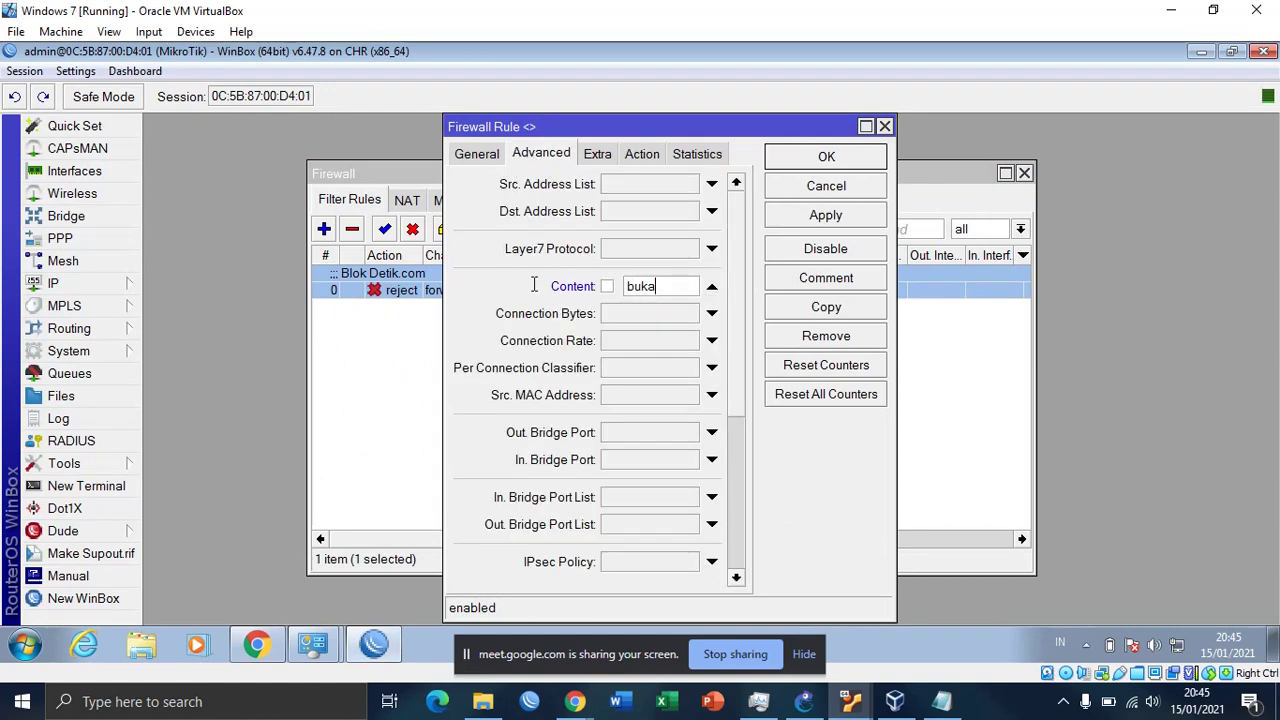
text(lapak.com)
click(786, 217)
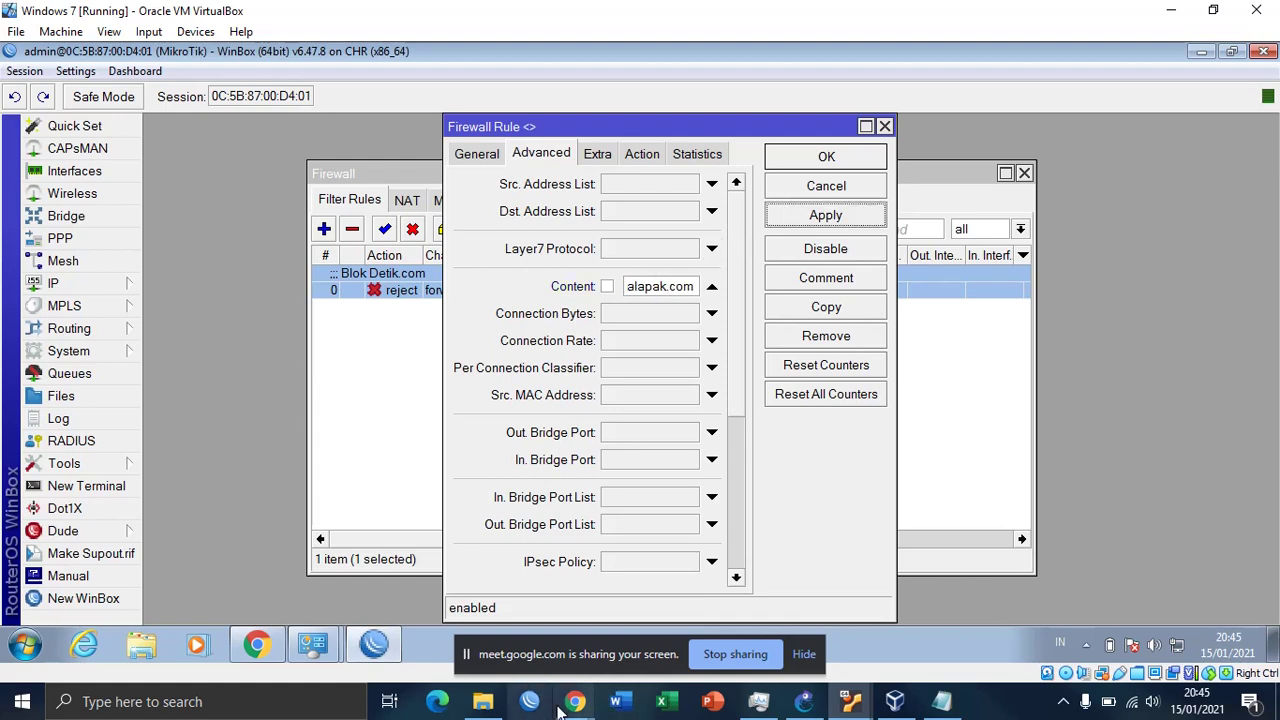
click(257, 644)
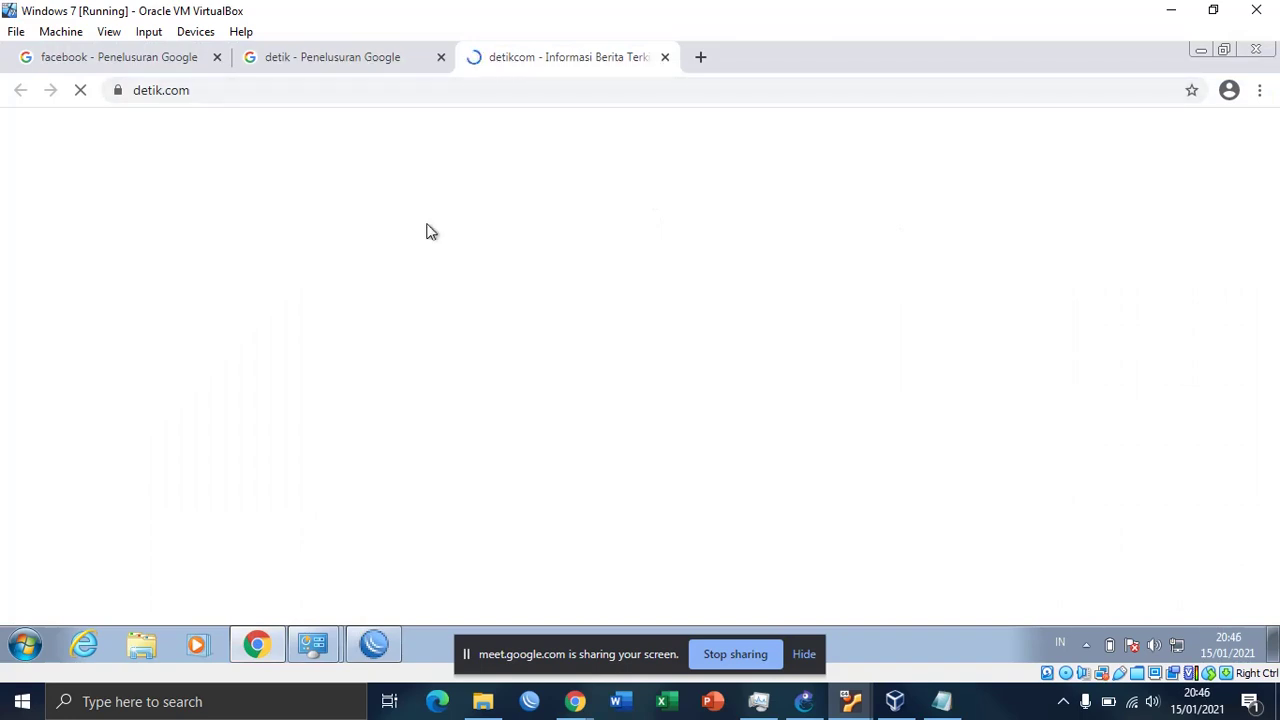
Google 'bukalapak' in a new tab and open the bukalapak.com result in its own tab
click(704, 57)
text(bukalapak)
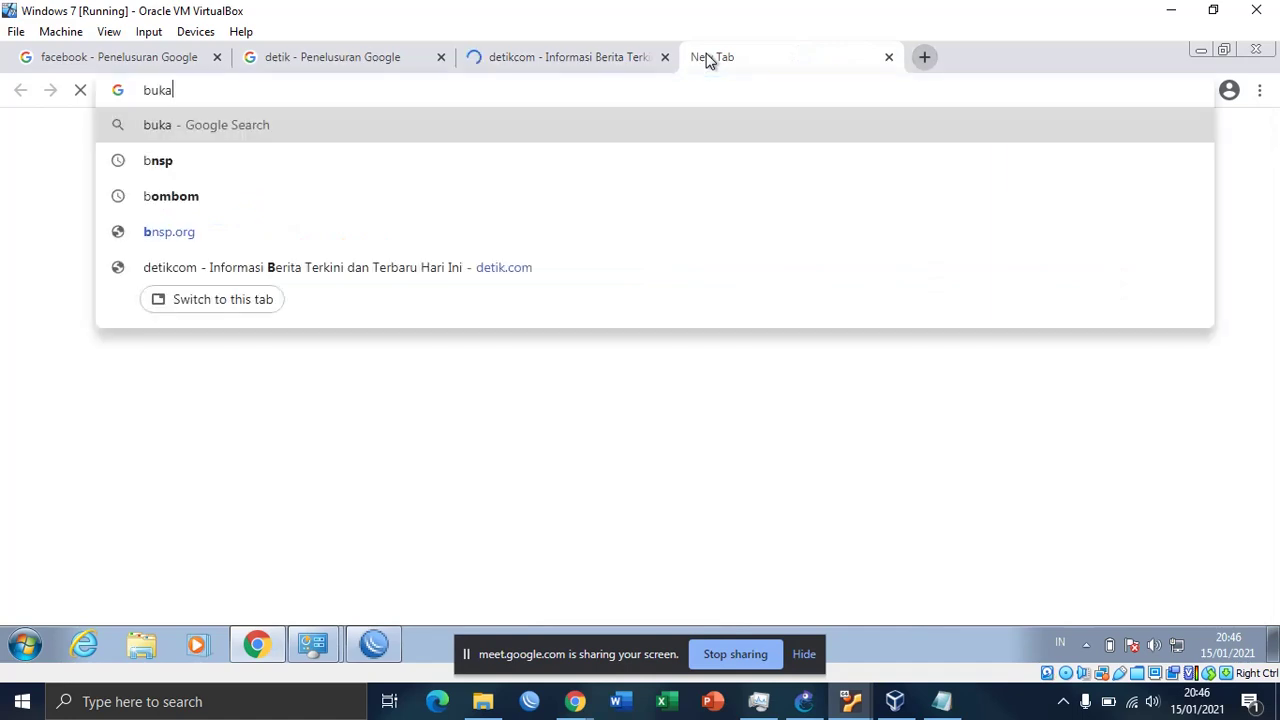
key(Return)
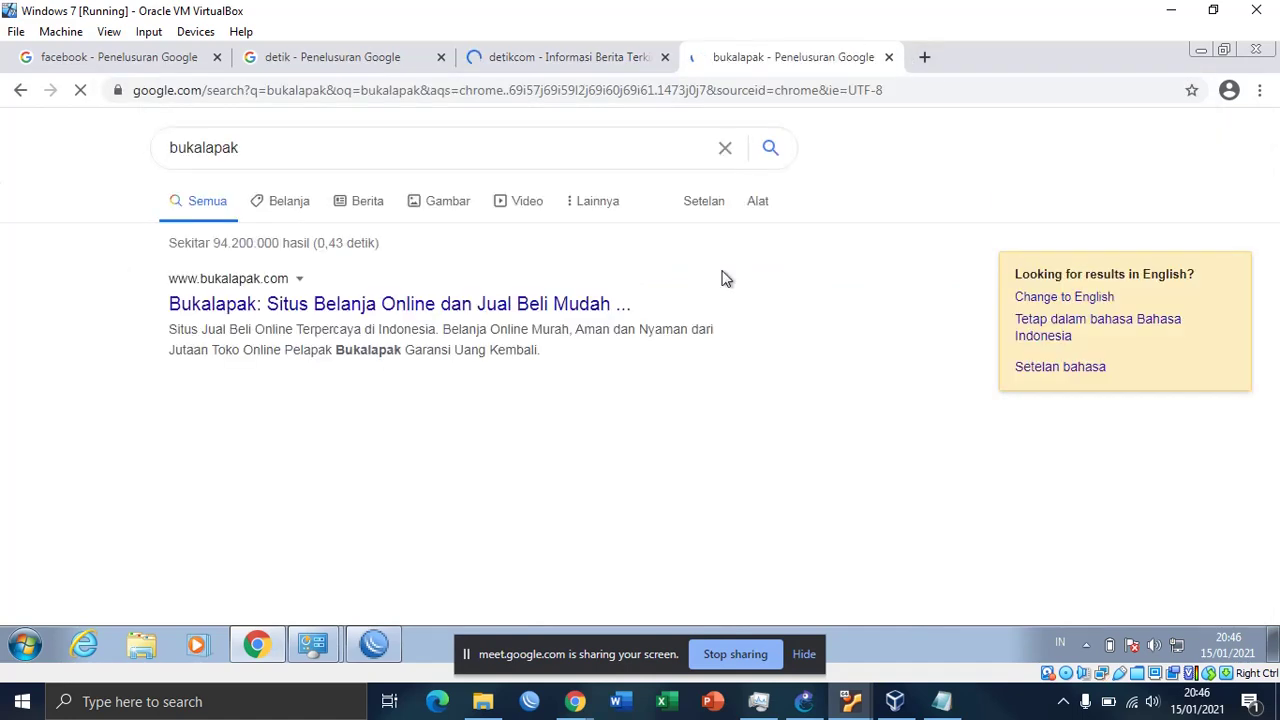
right_click(448, 313)
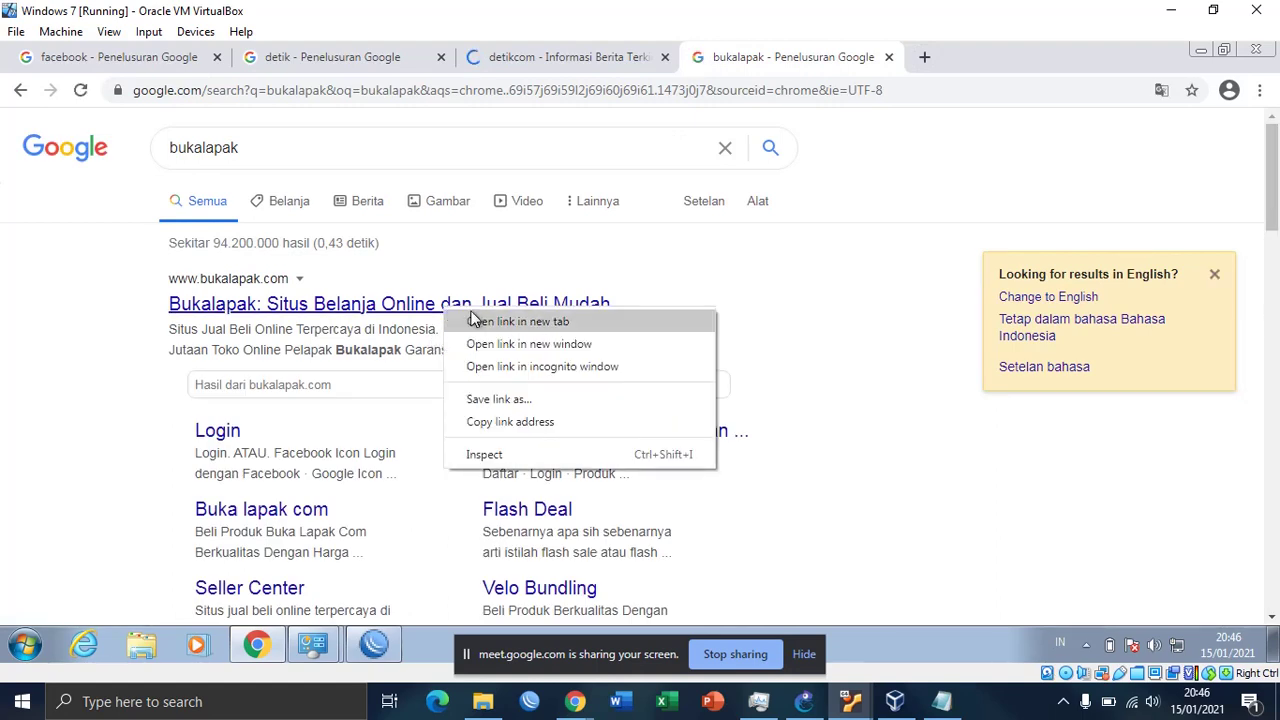
click(518, 321)
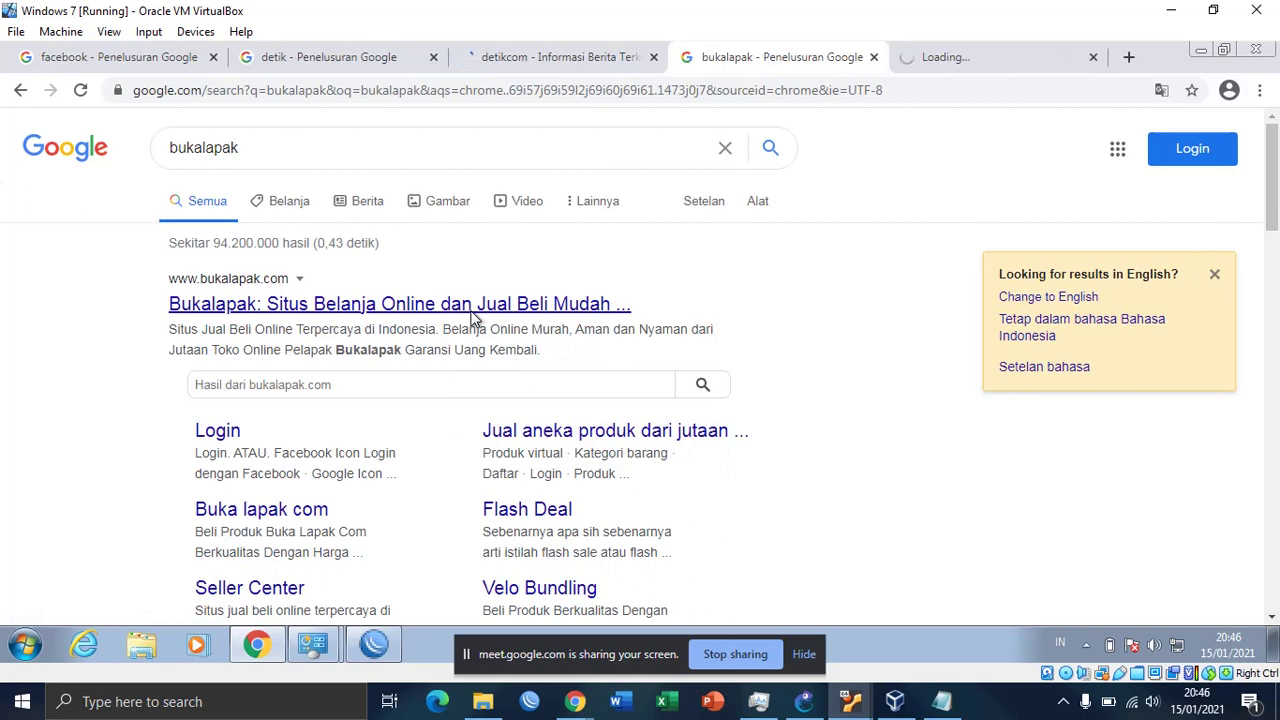
click(953, 64)
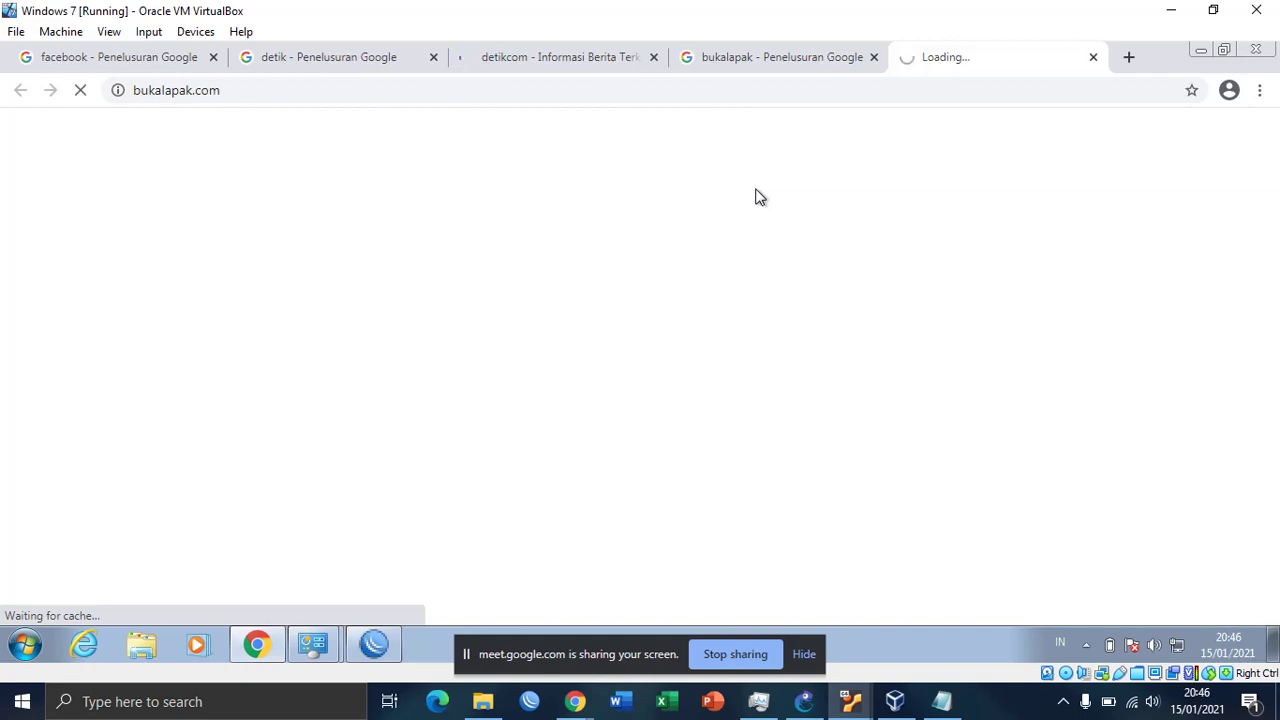
Check the bukalapak rule's action, then apply and close the Firewall Rule dialog
click(378, 644)
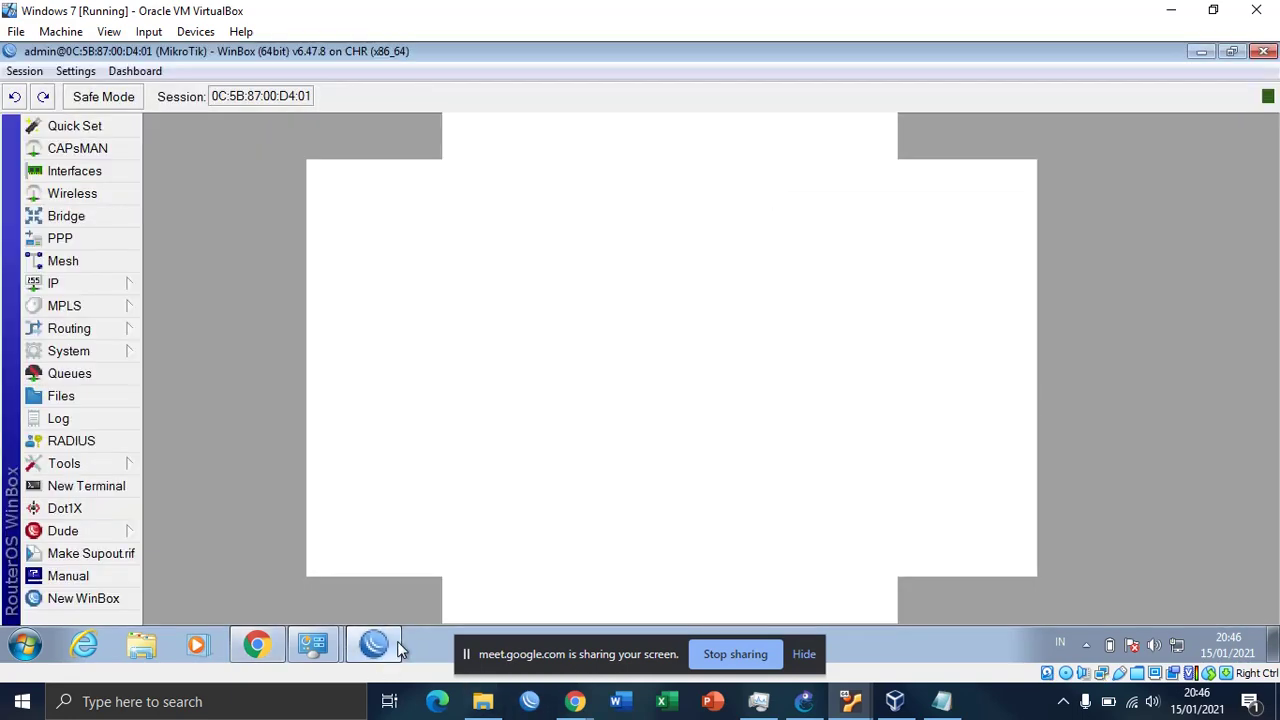
click(645, 157)
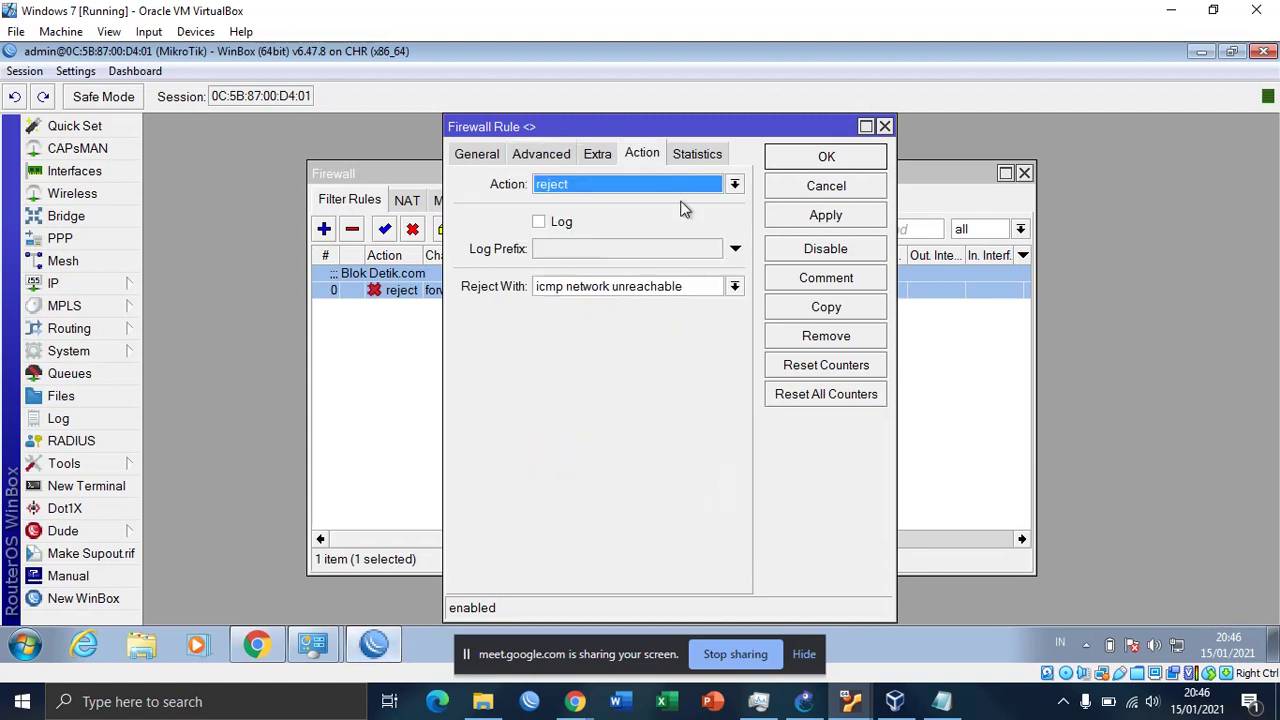
click(819, 214)
click(846, 162)
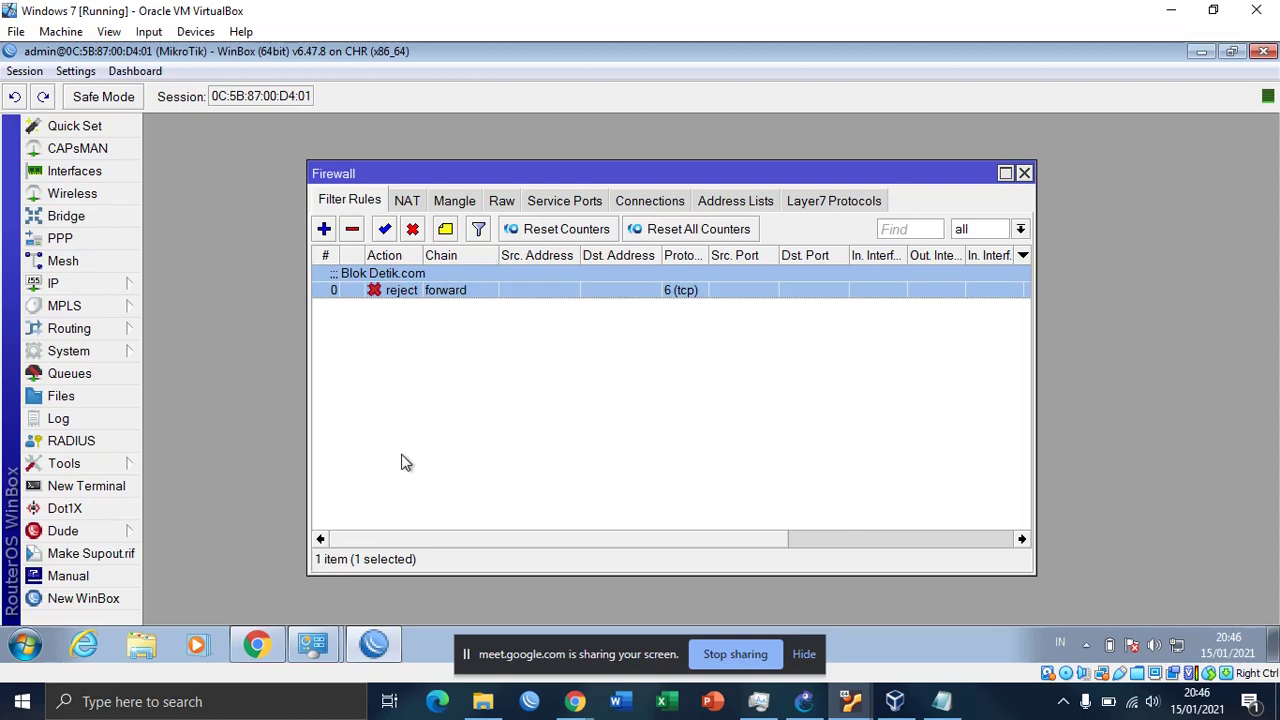
Launch a Command Prompt via Start search with 'cmd' and move it aside
click(10, 648)
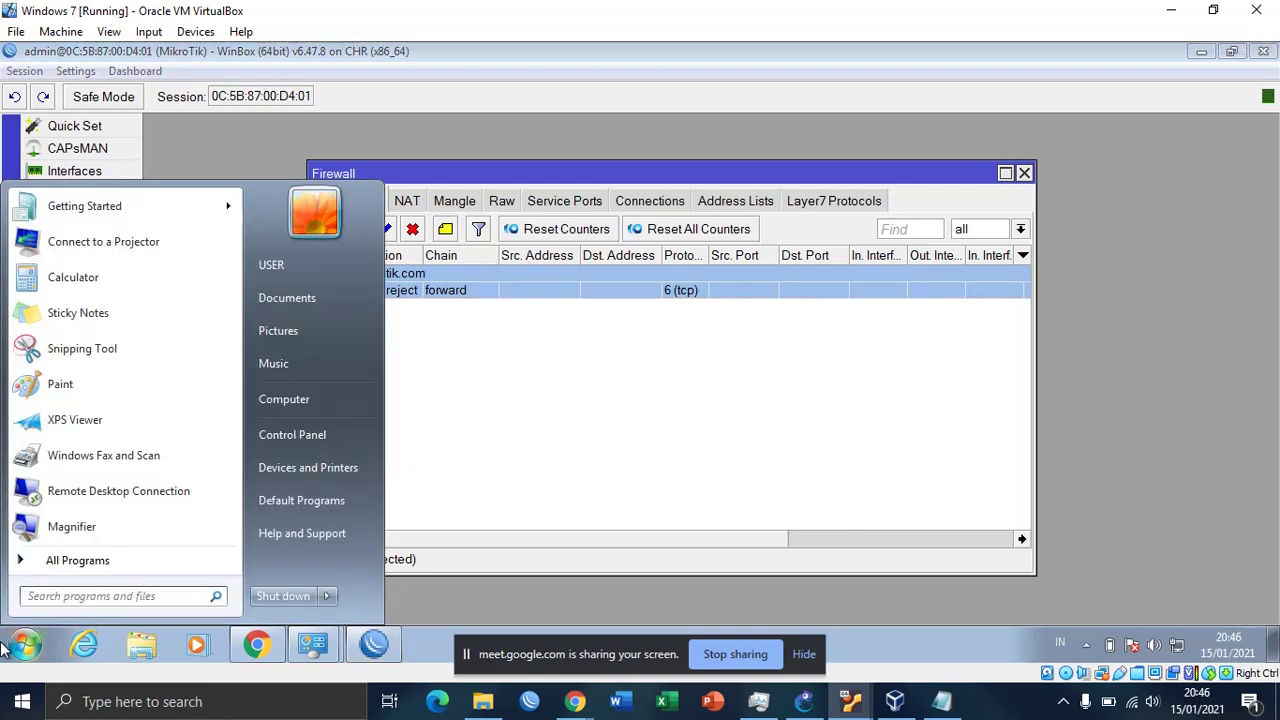
text(cmd)
key(Return)
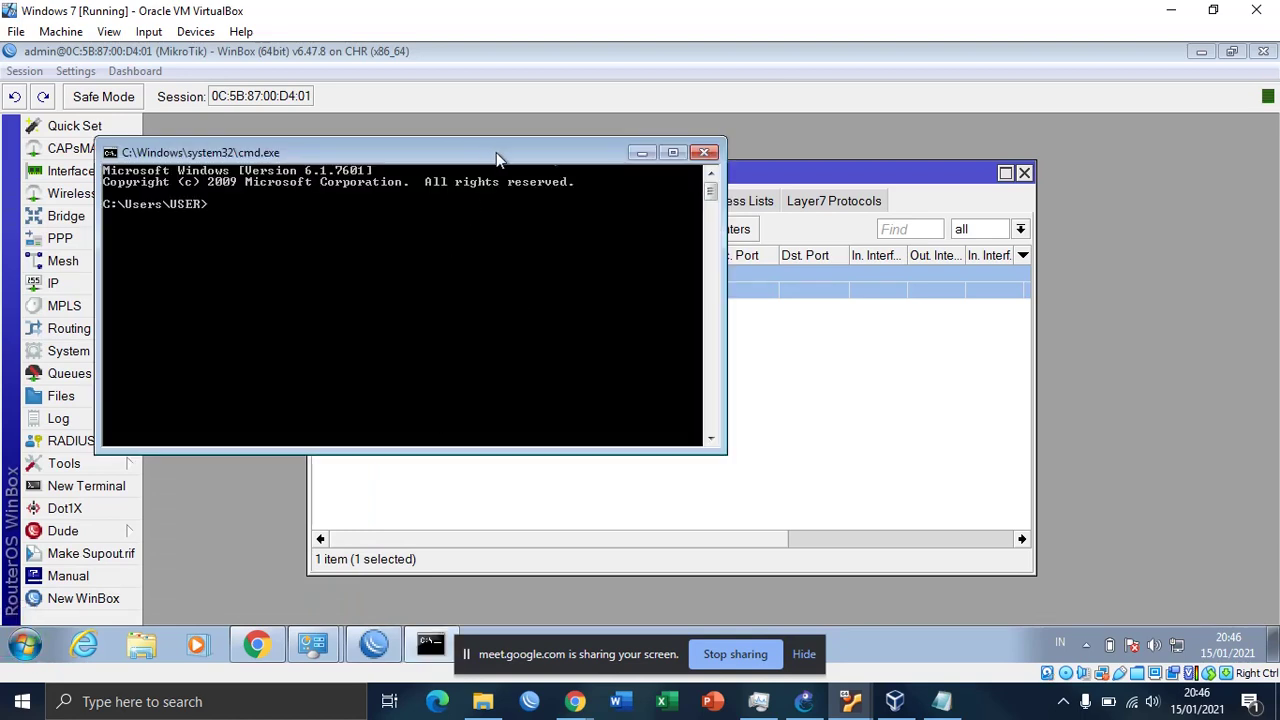
drag(496, 152, 881, 152)
click(97, 288)
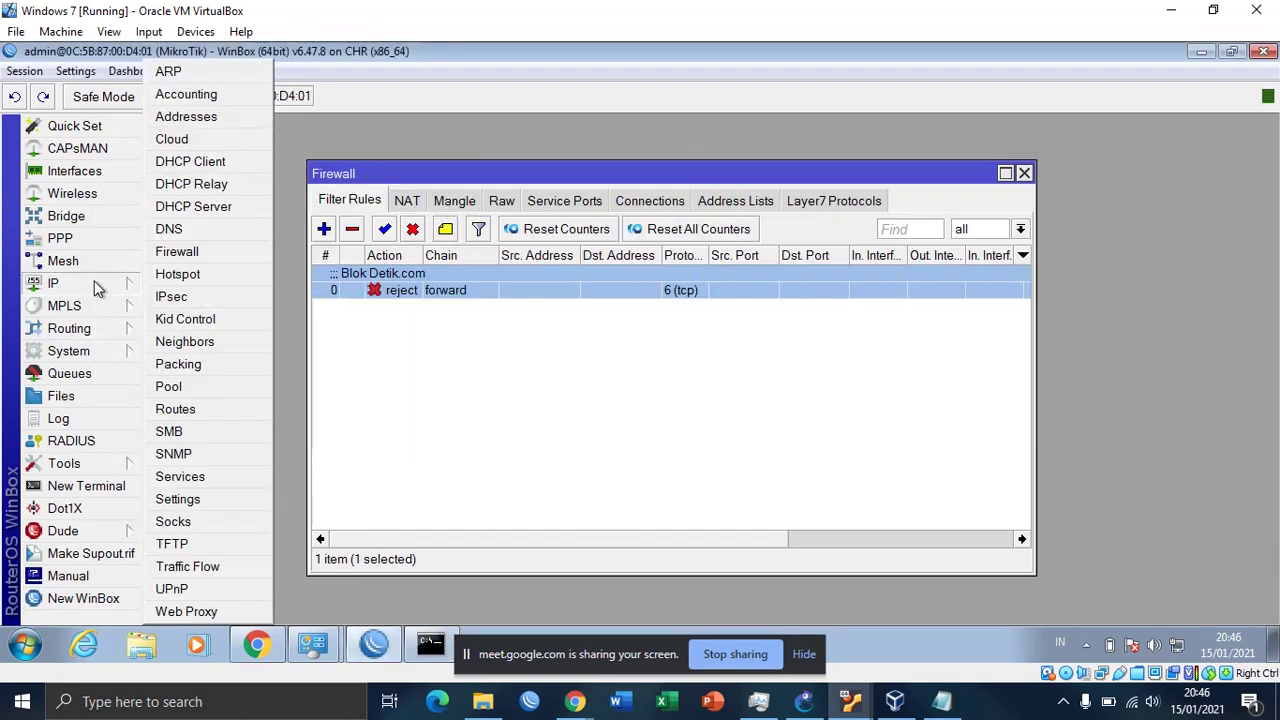
click(190, 117)
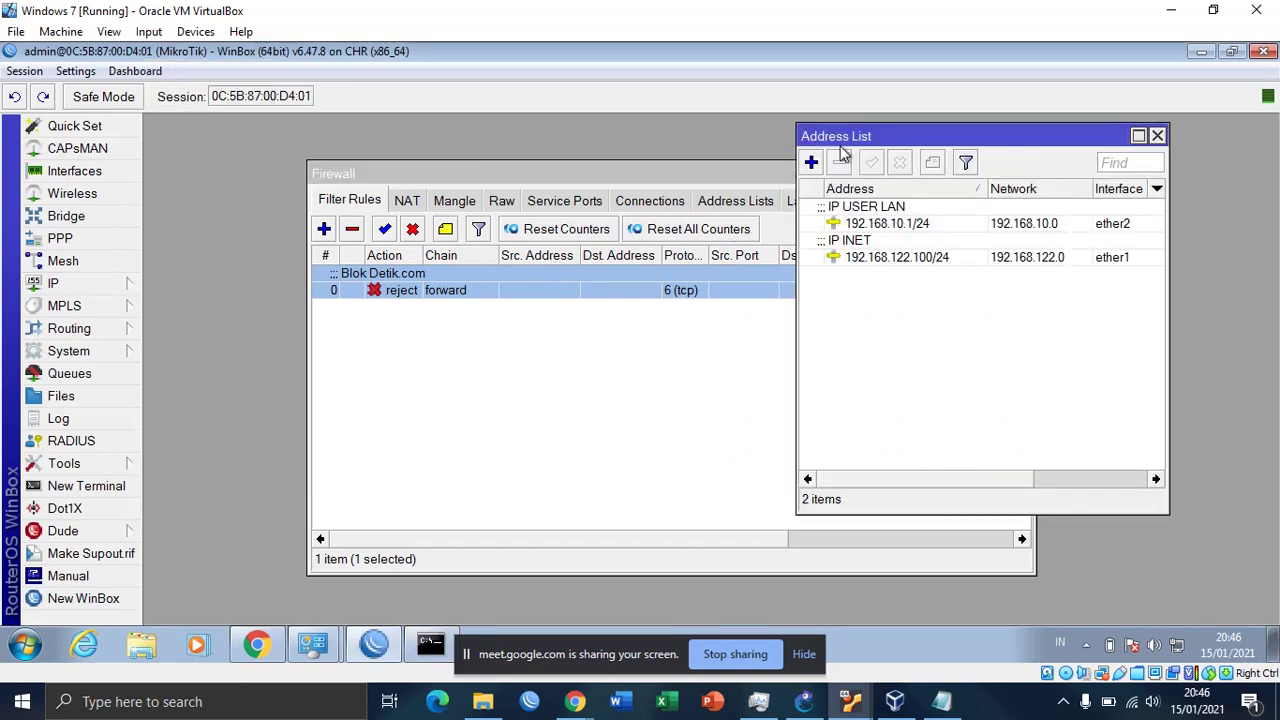
drag(847, 144, 296, 205)
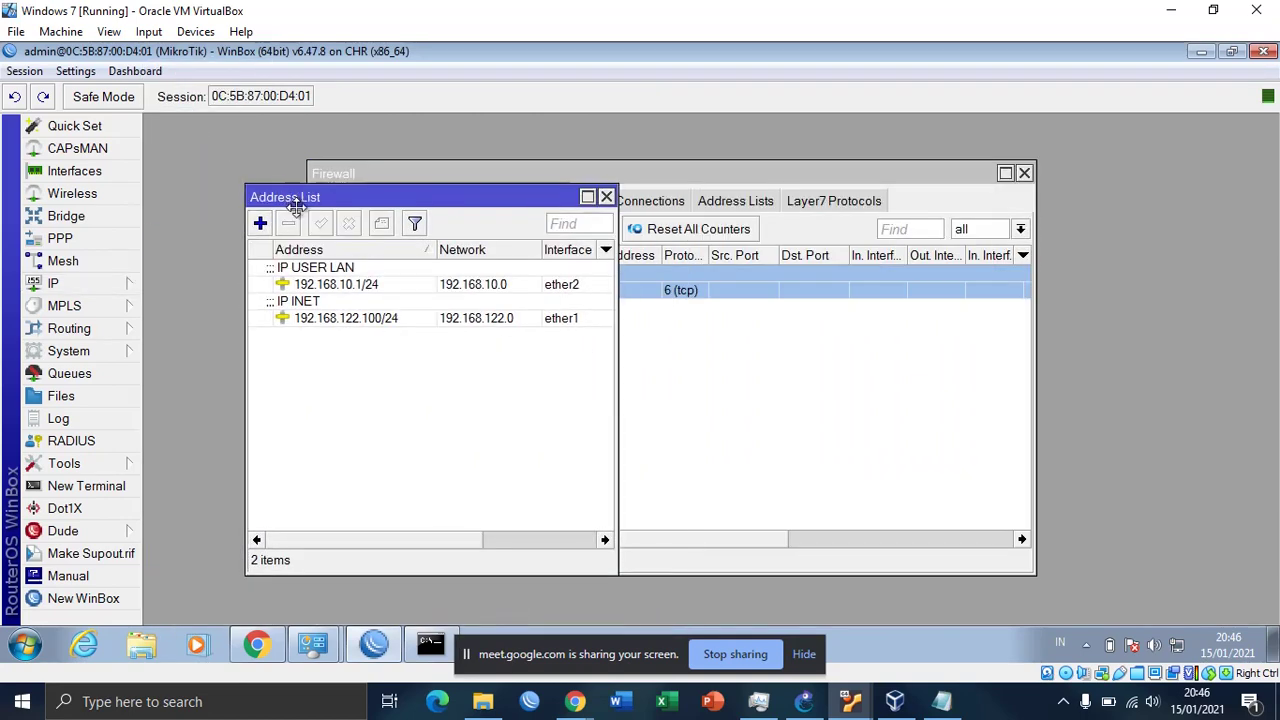
click(326, 272)
click(346, 316)
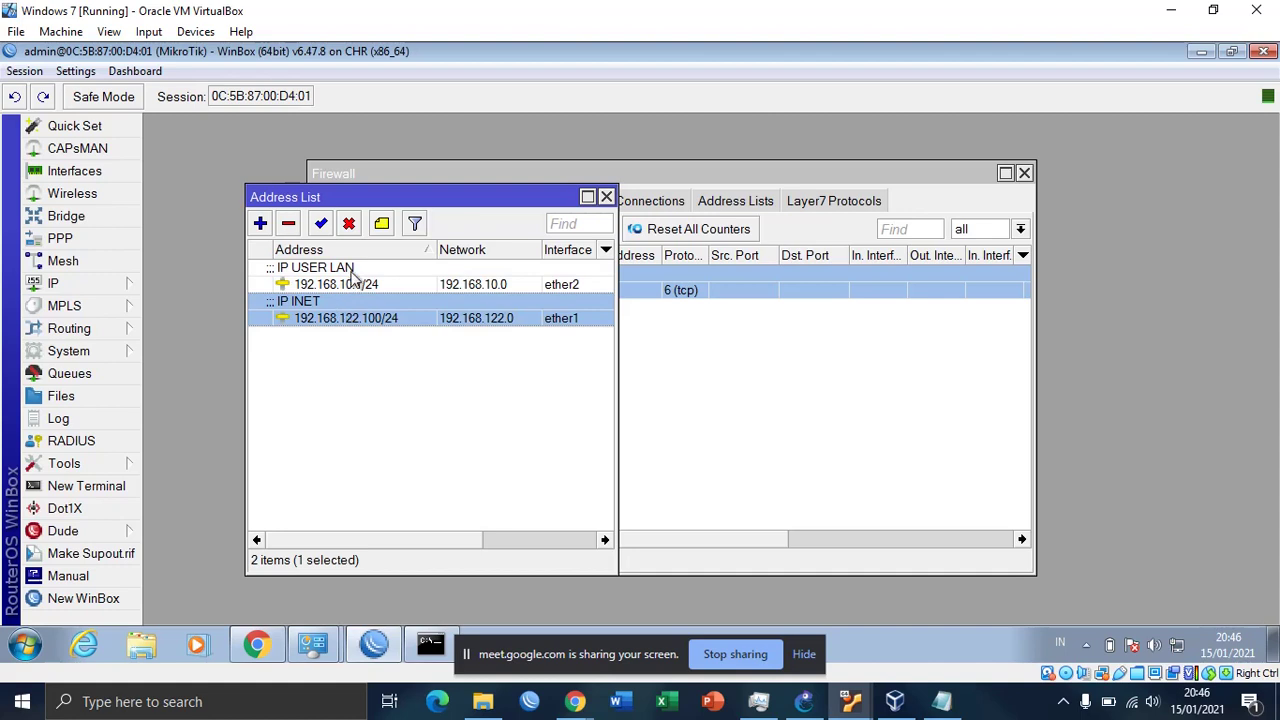
ctrl+click(351, 274)
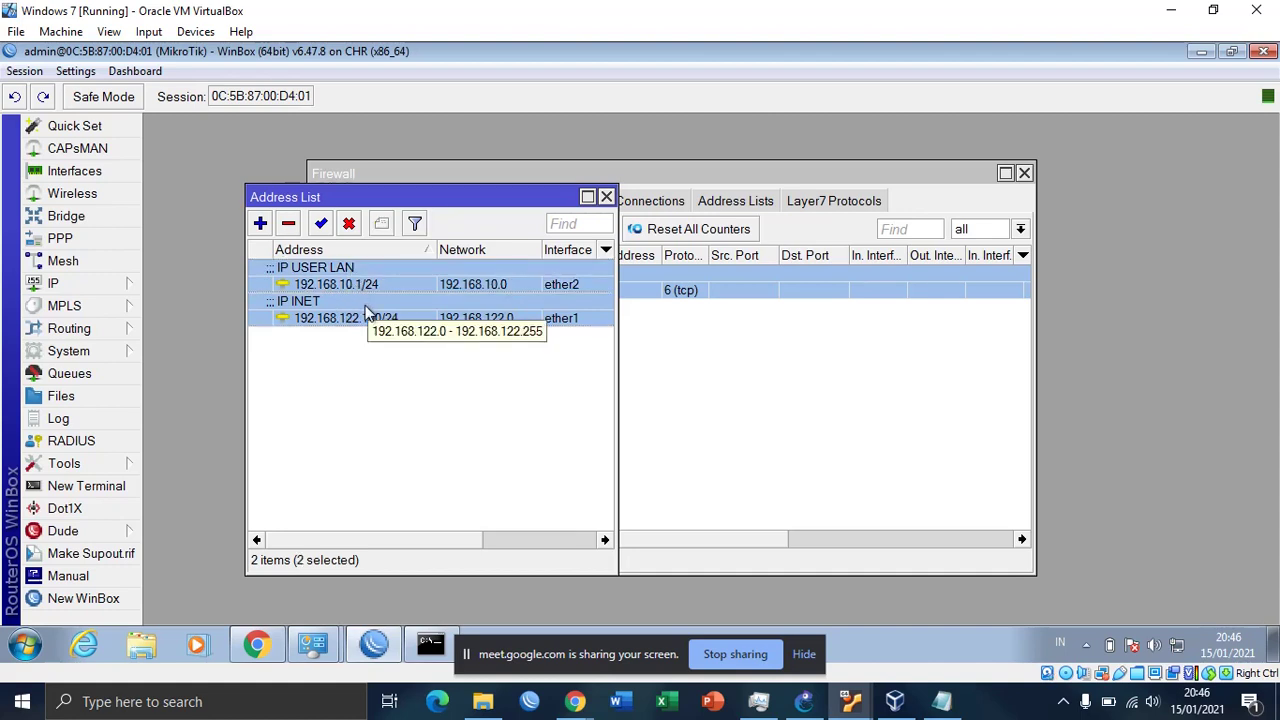
click(390, 349)
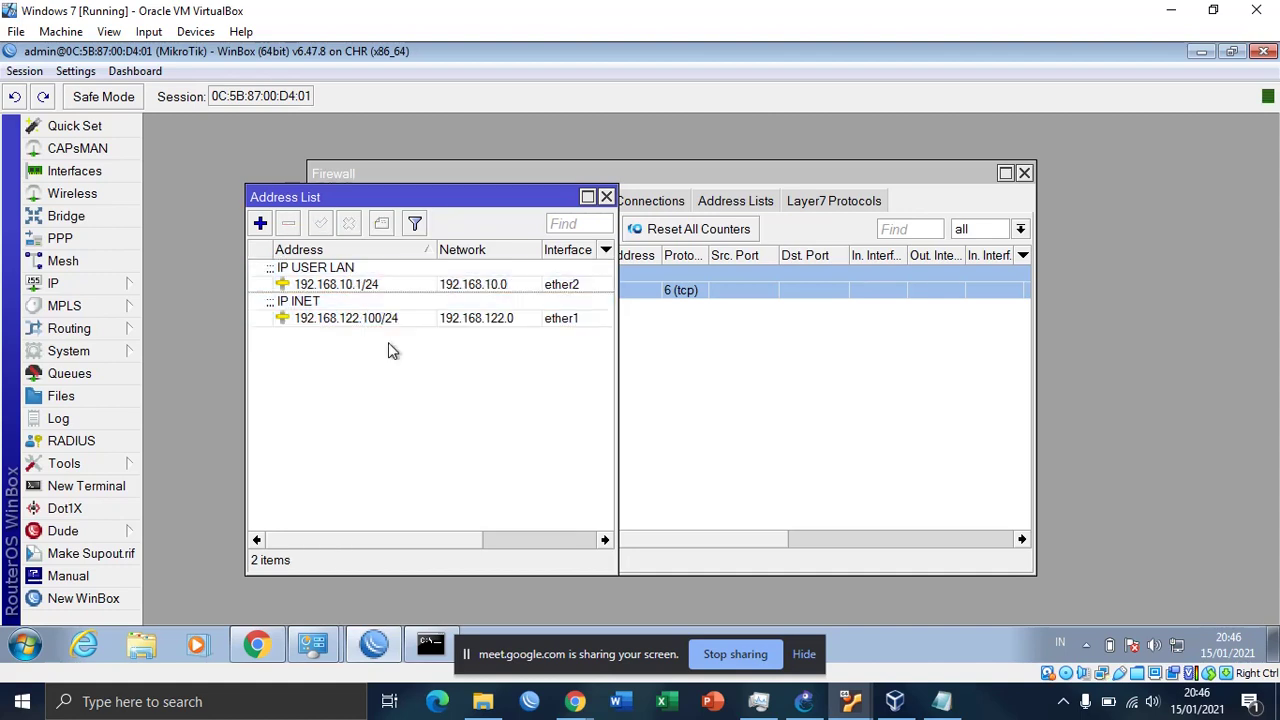
click(390, 318)
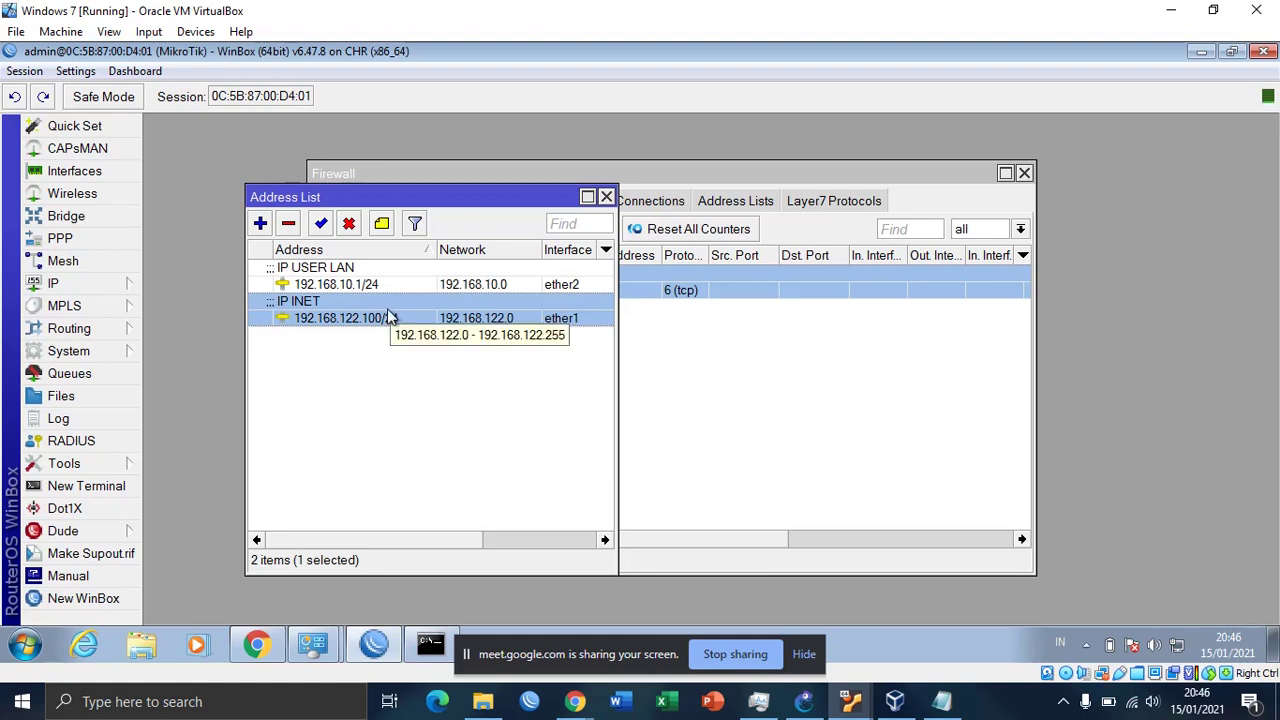
ctrl+click(393, 284)
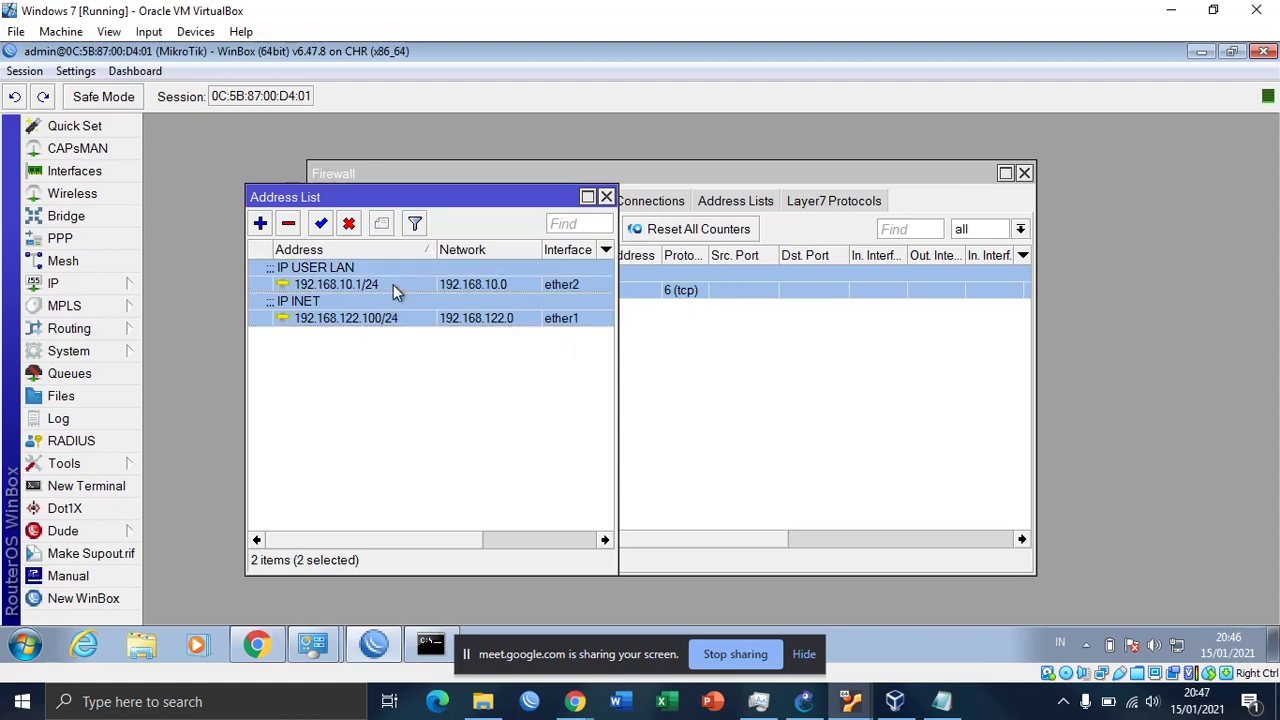
click(422, 337)
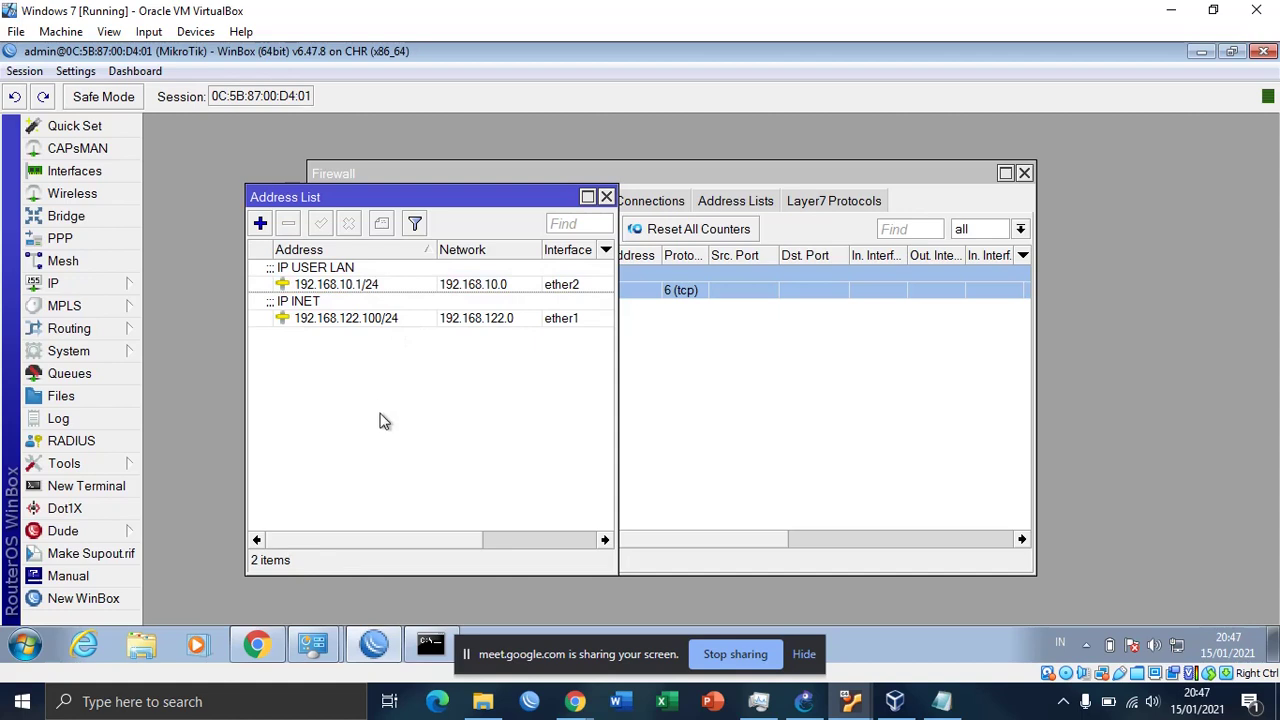
click(381, 286)
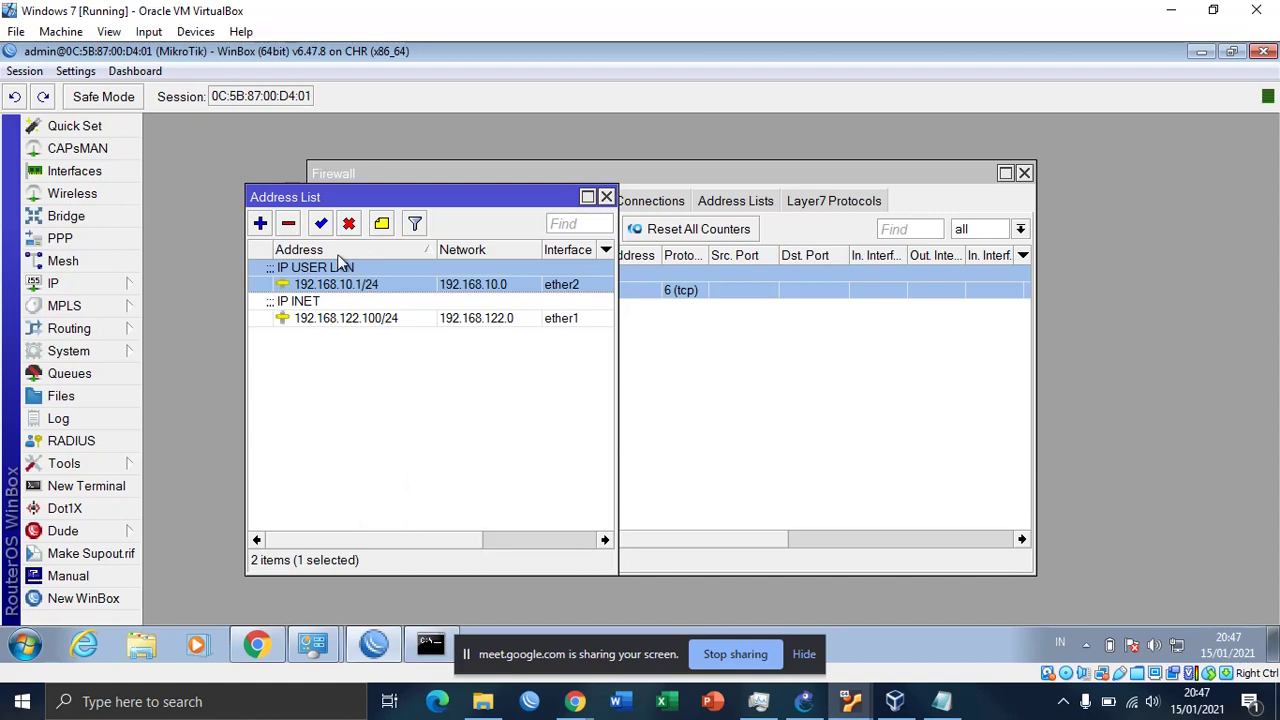
mouse_move(364, 283)
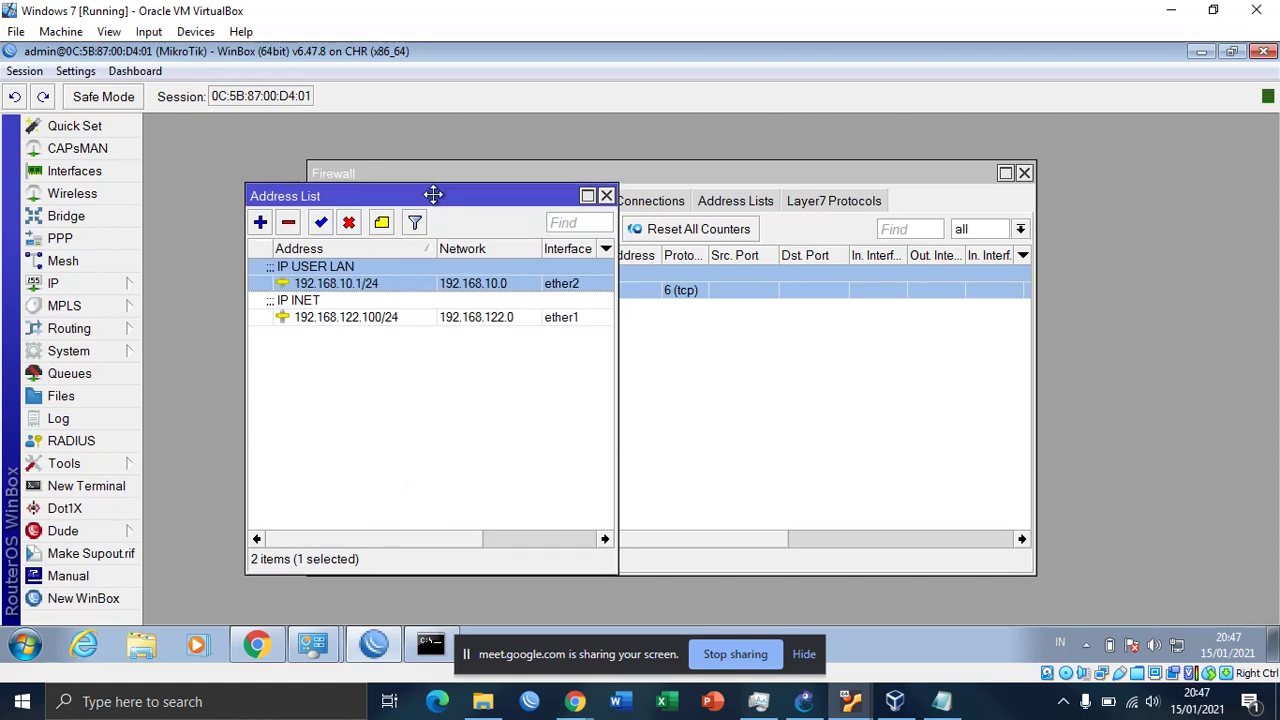
drag(432, 197, 405, 176)
click(113, 170)
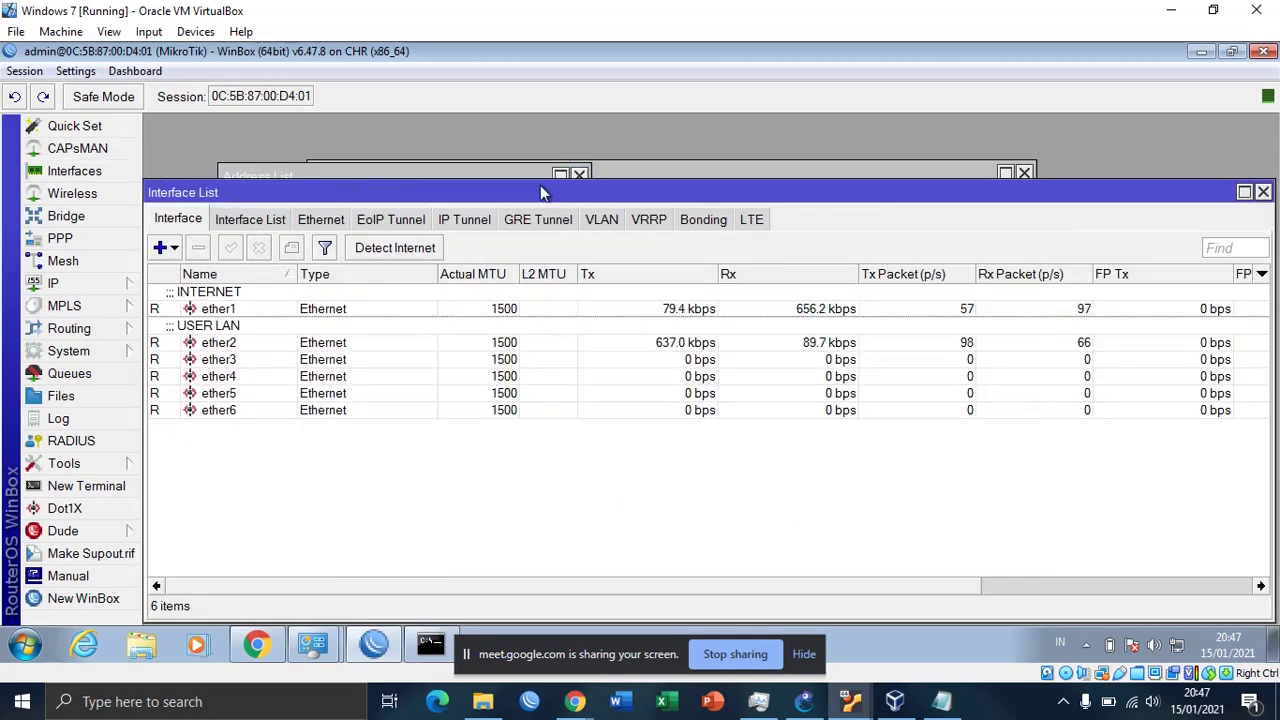
click(226, 311)
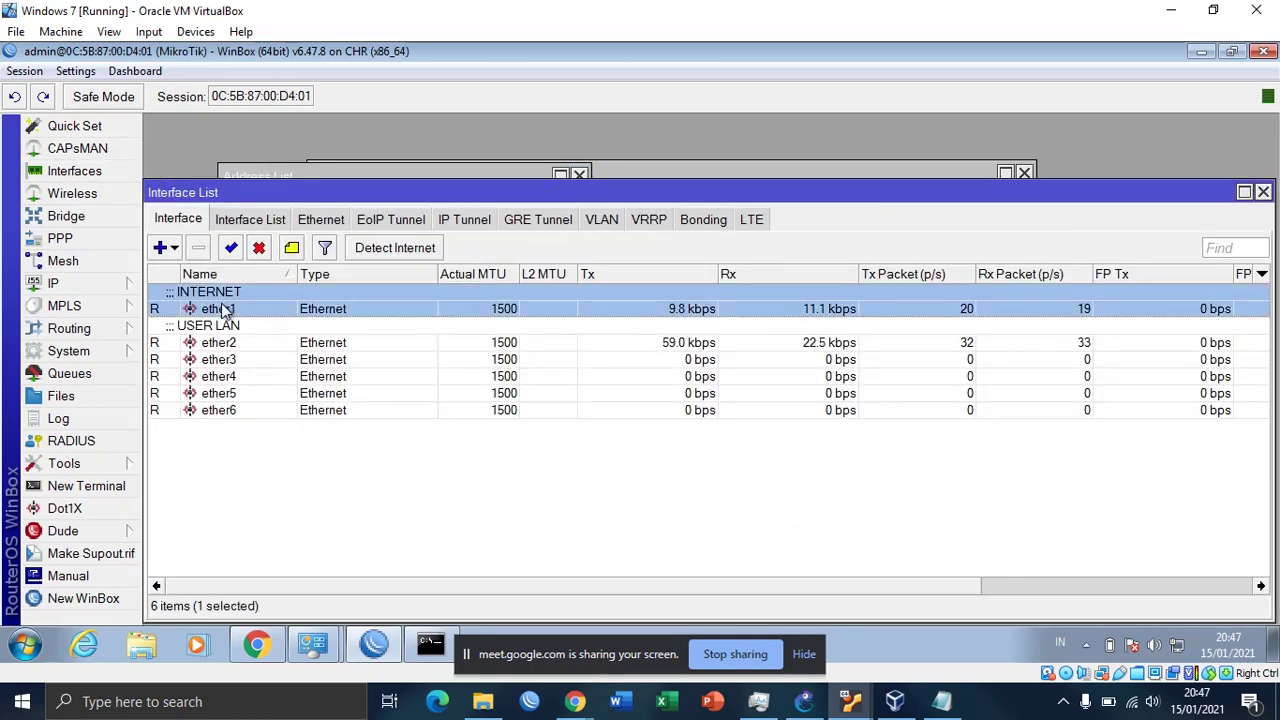
click(254, 342)
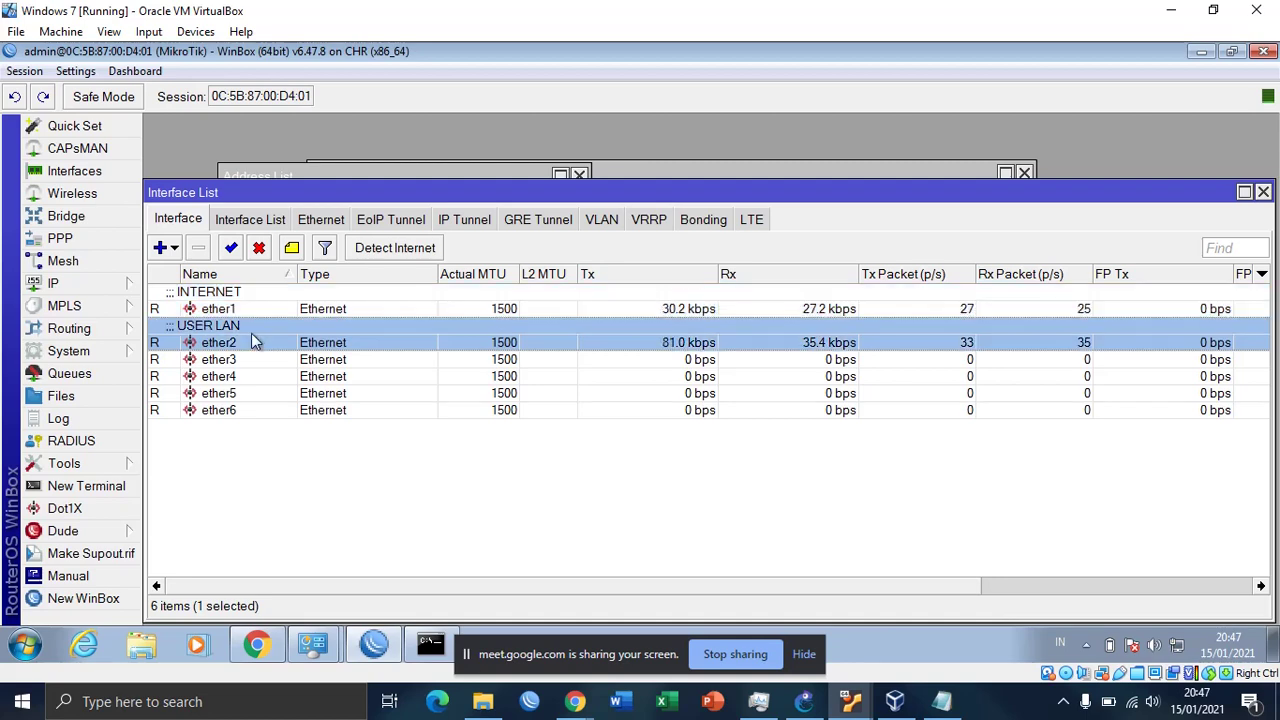
click(376, 411)
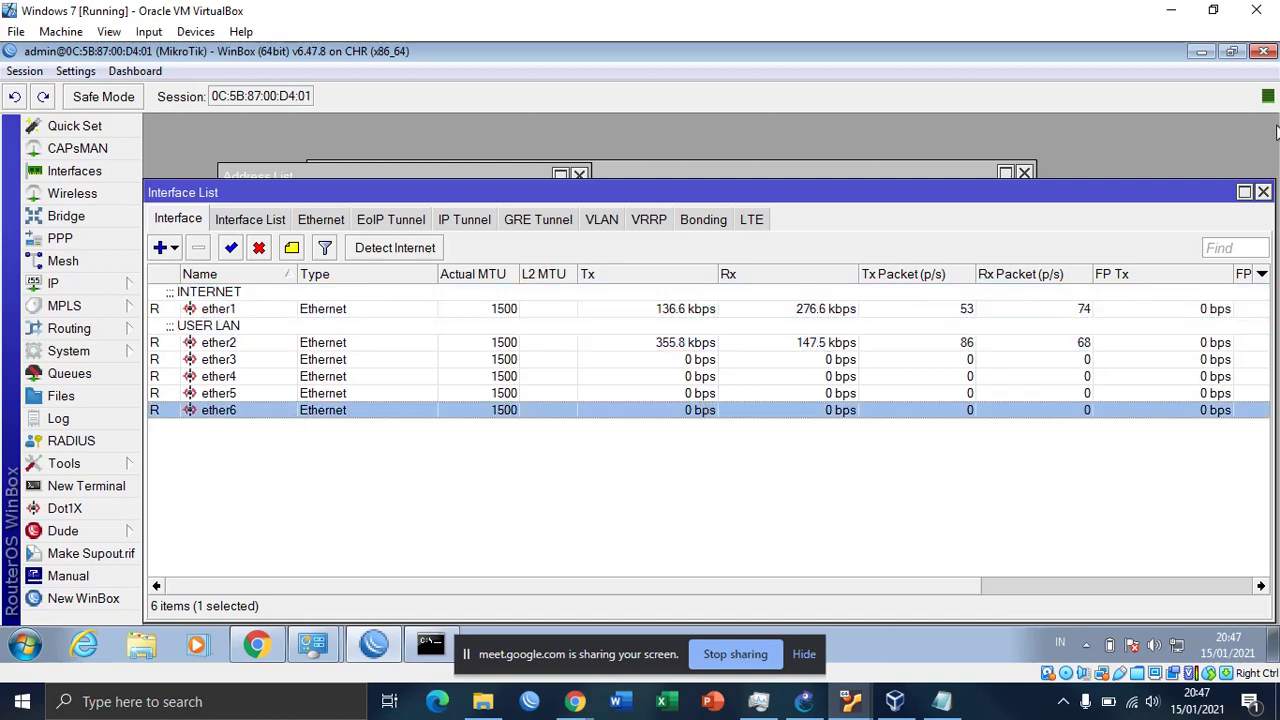
click(1263, 191)
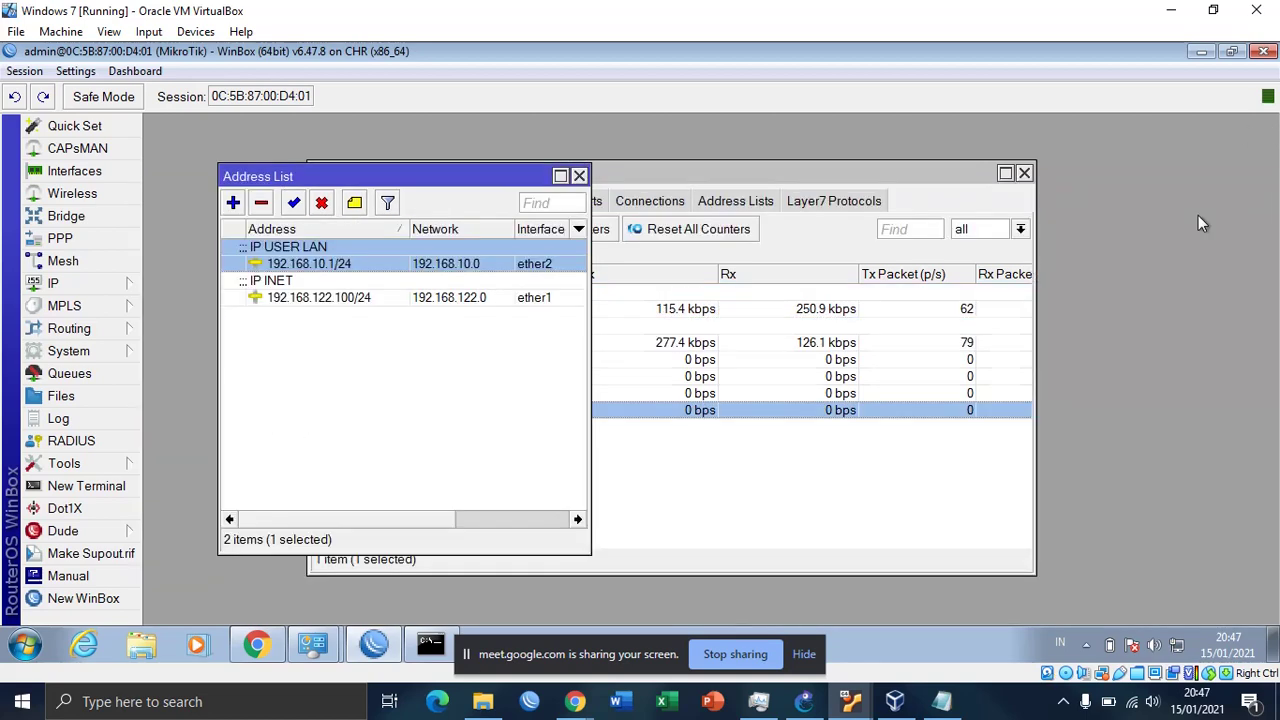
click(330, 298)
click(343, 268)
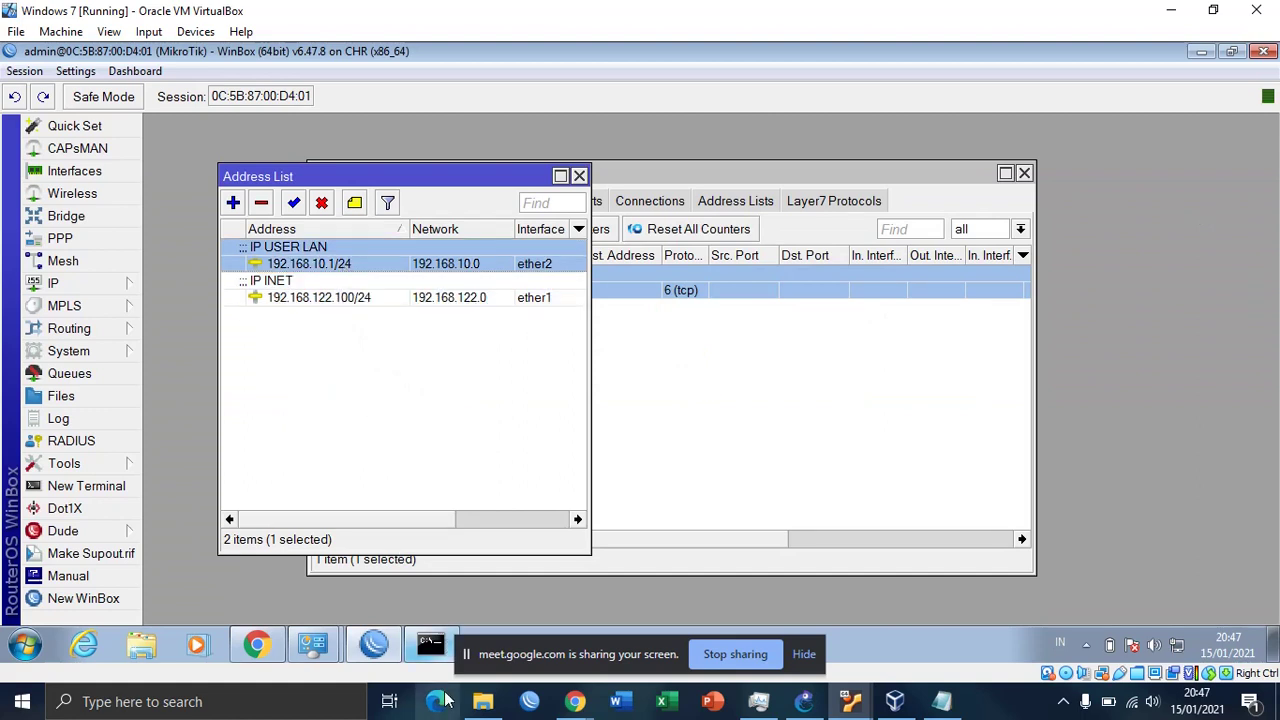
Ping the router at 192.168.10.1 from the Command Prompt
click(430, 645)
drag(686, 155, 854, 187)
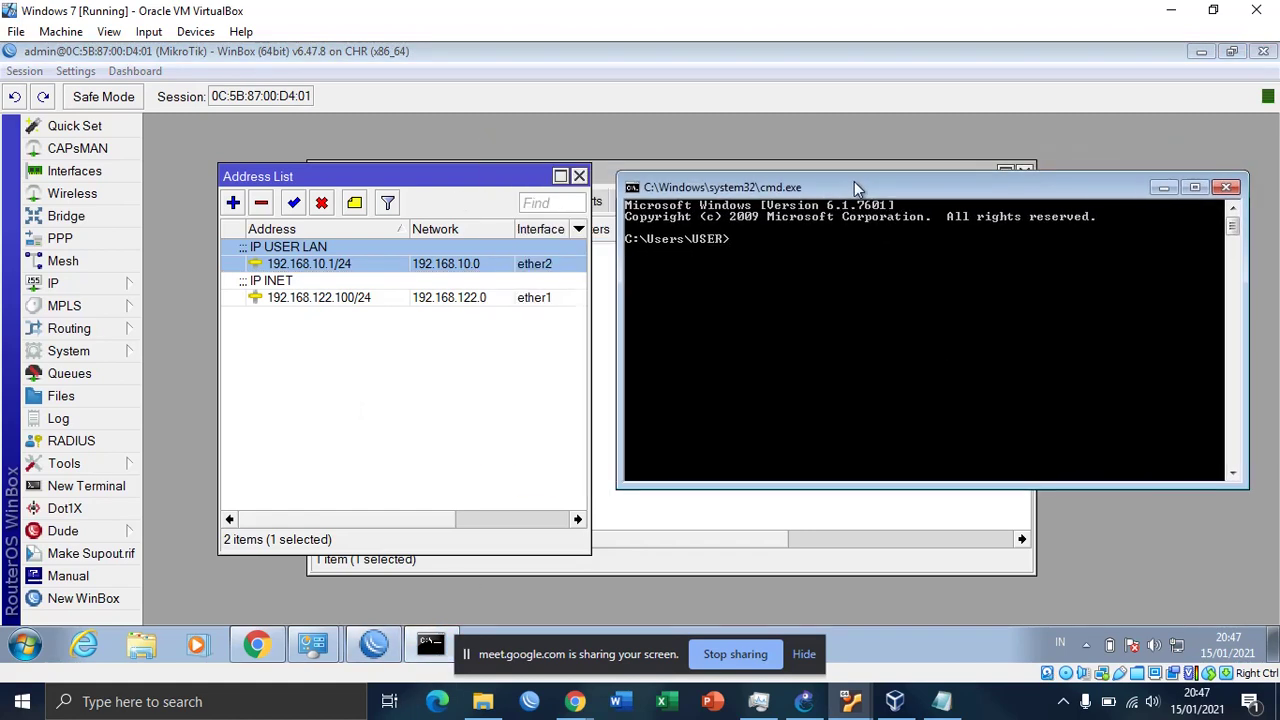
text(ping 192.16)
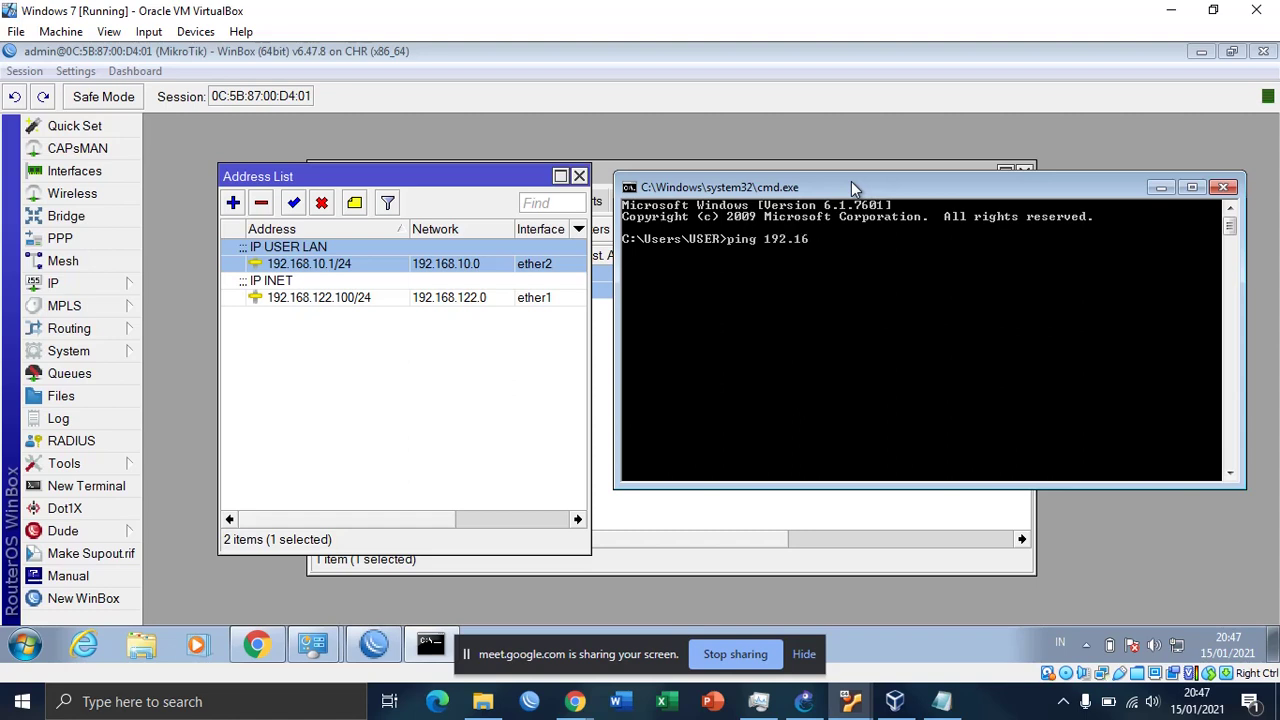
text(8.10.1)
key(Return)
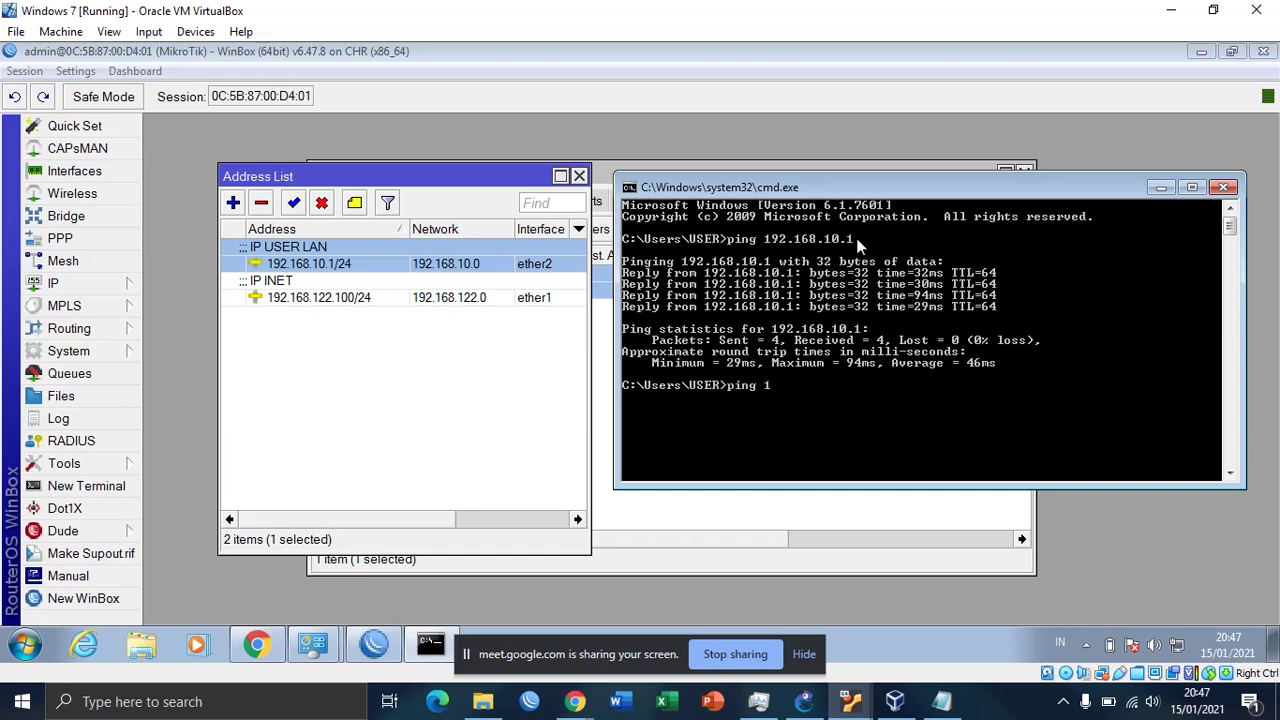
Ping 192.168.122.100 and confirm both pings replied with 0% loss
text(92.168.122.100)
key(Return)
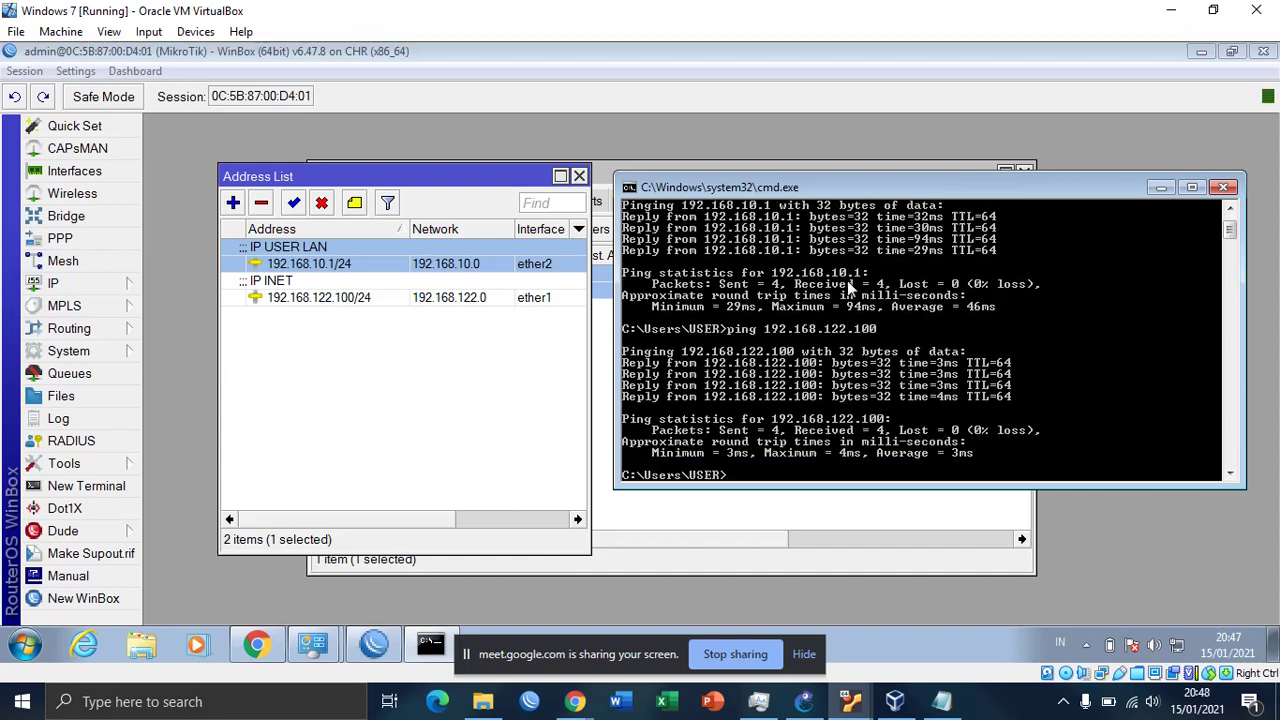
drag(851, 489, 860, 568)
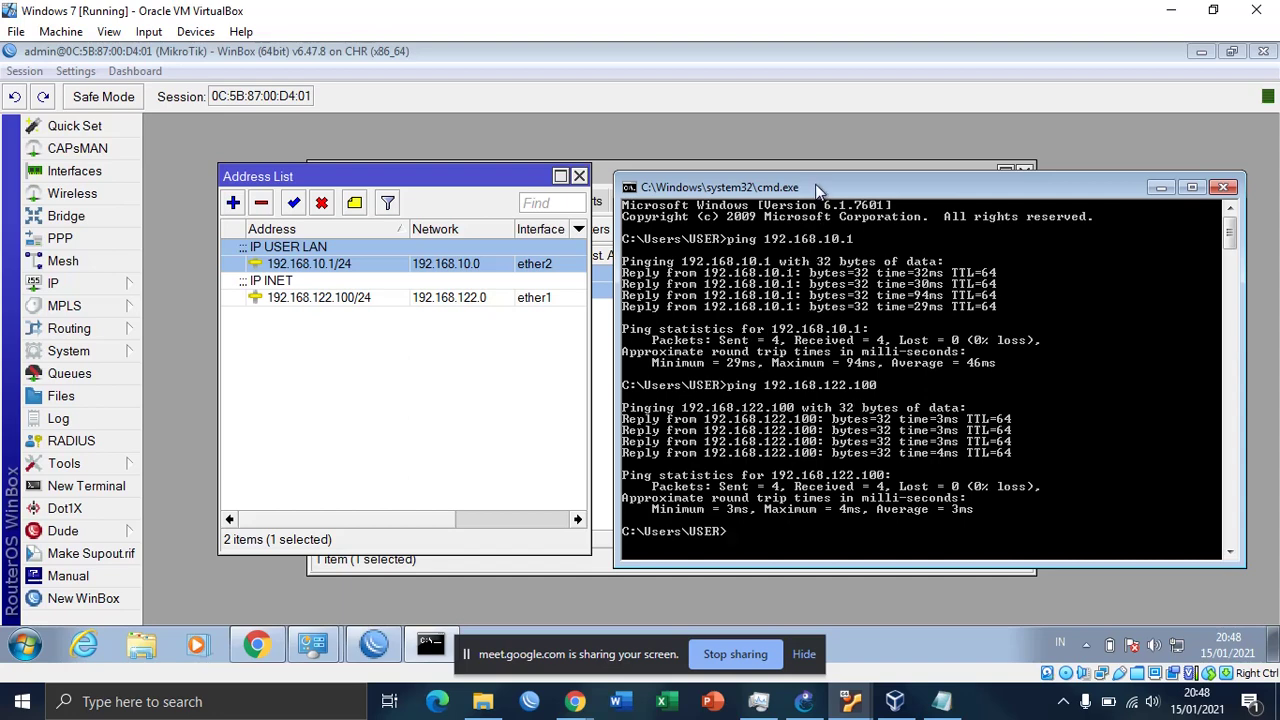
drag(818, 187, 812, 174)
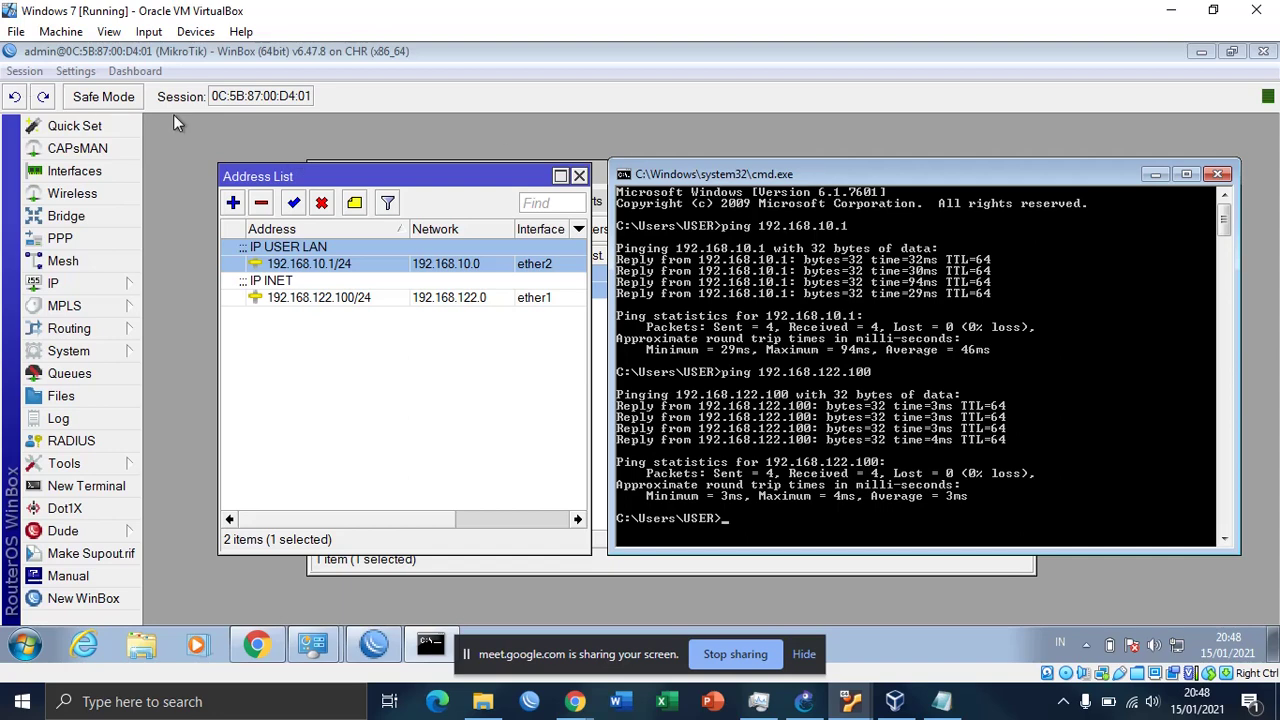
click(280, 643)
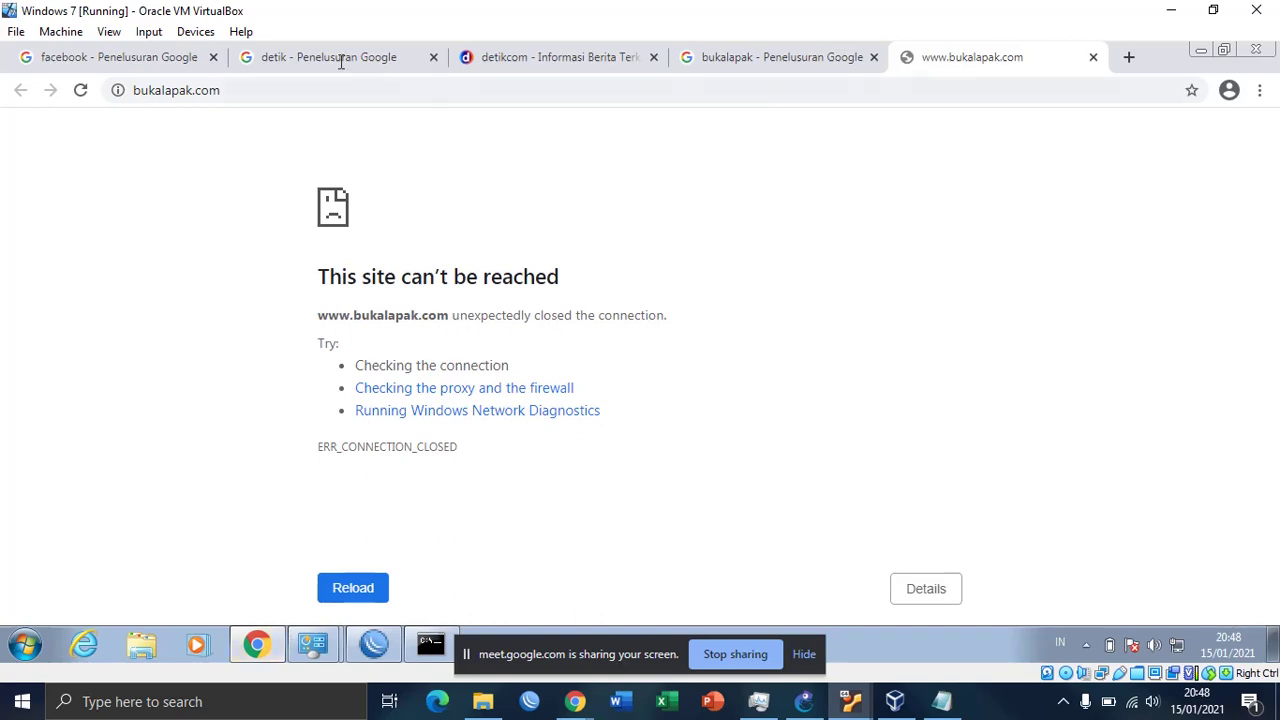
mouse_move(575, 701)
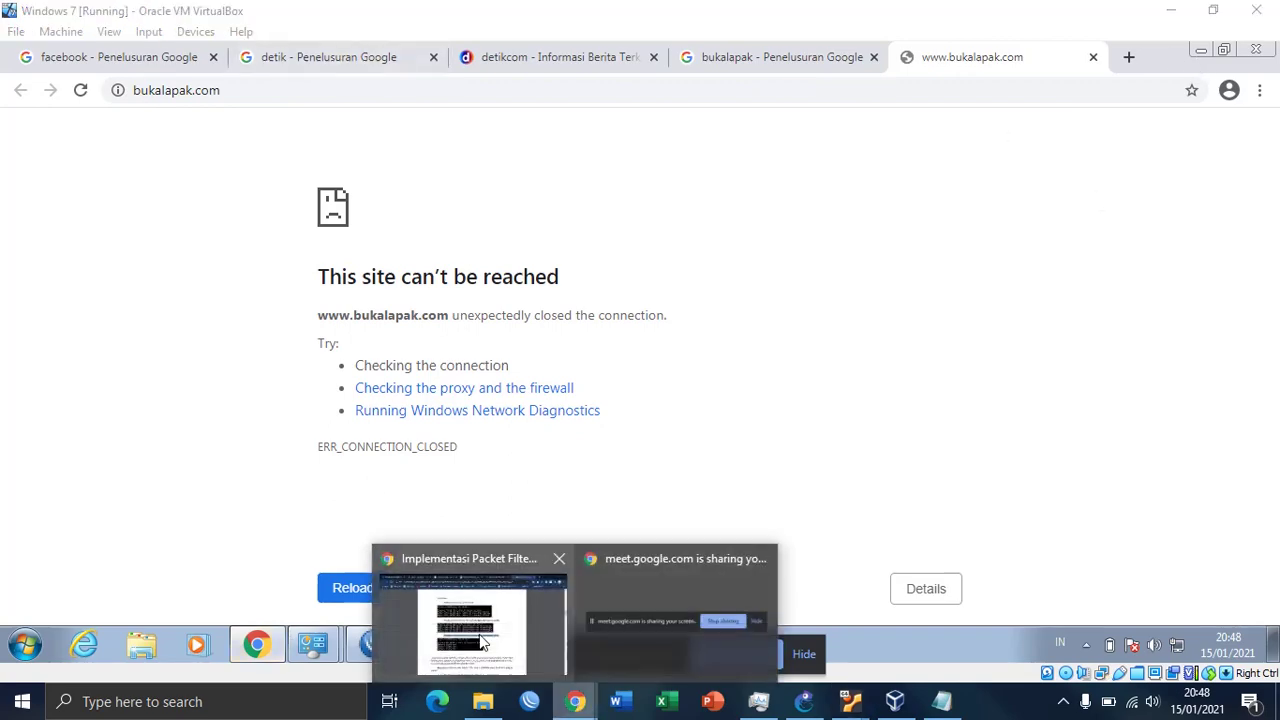
click(483, 642)
click(461, 10)
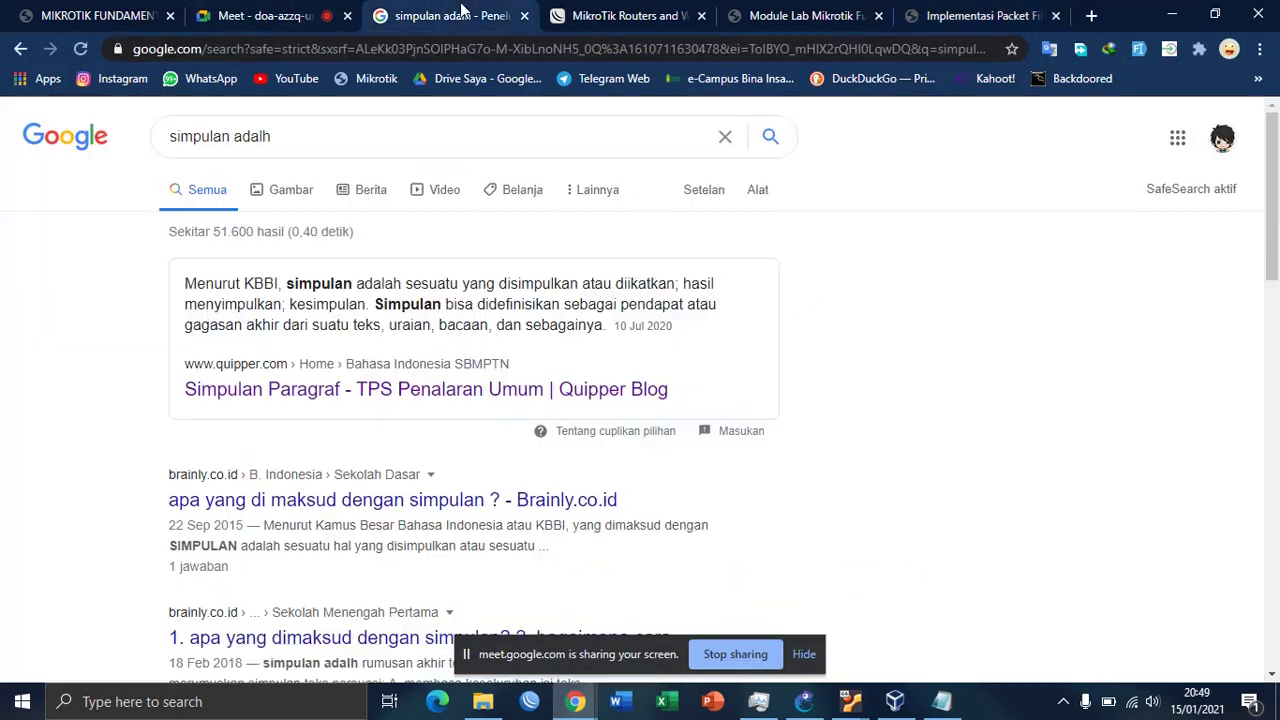
click(645, 15)
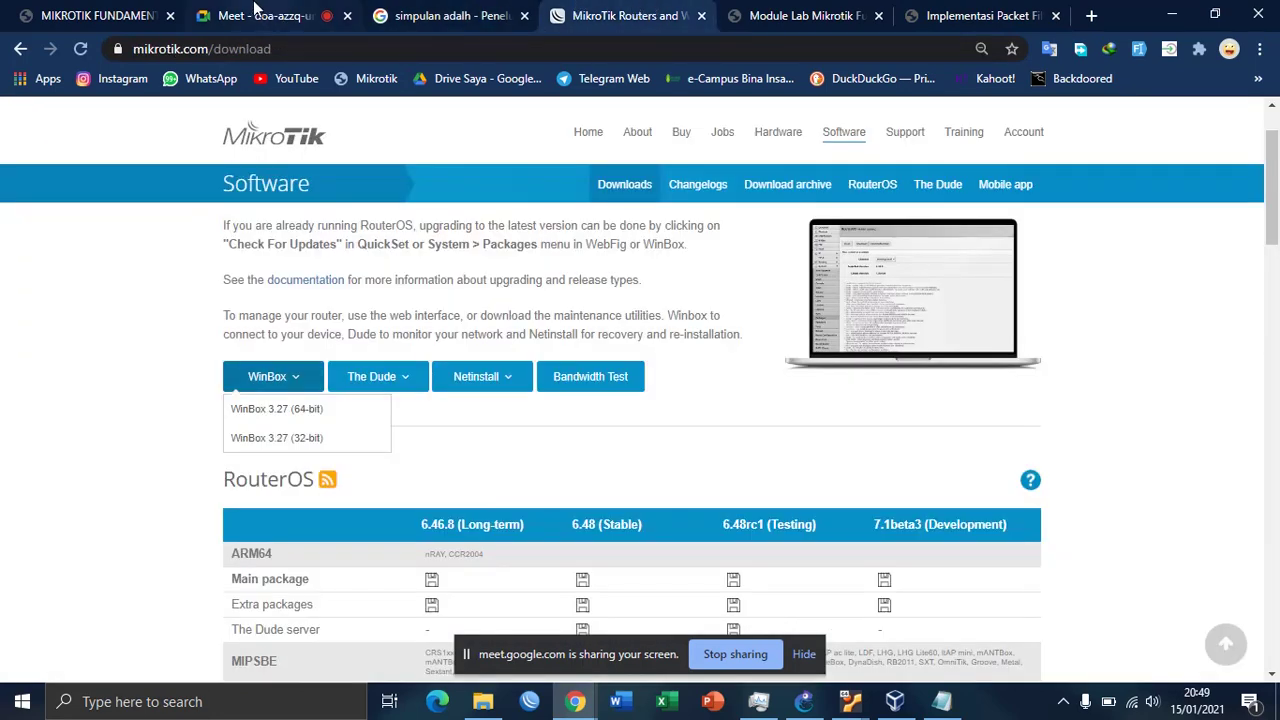
click(130, 15)
scroll(726, 296, up, 15)
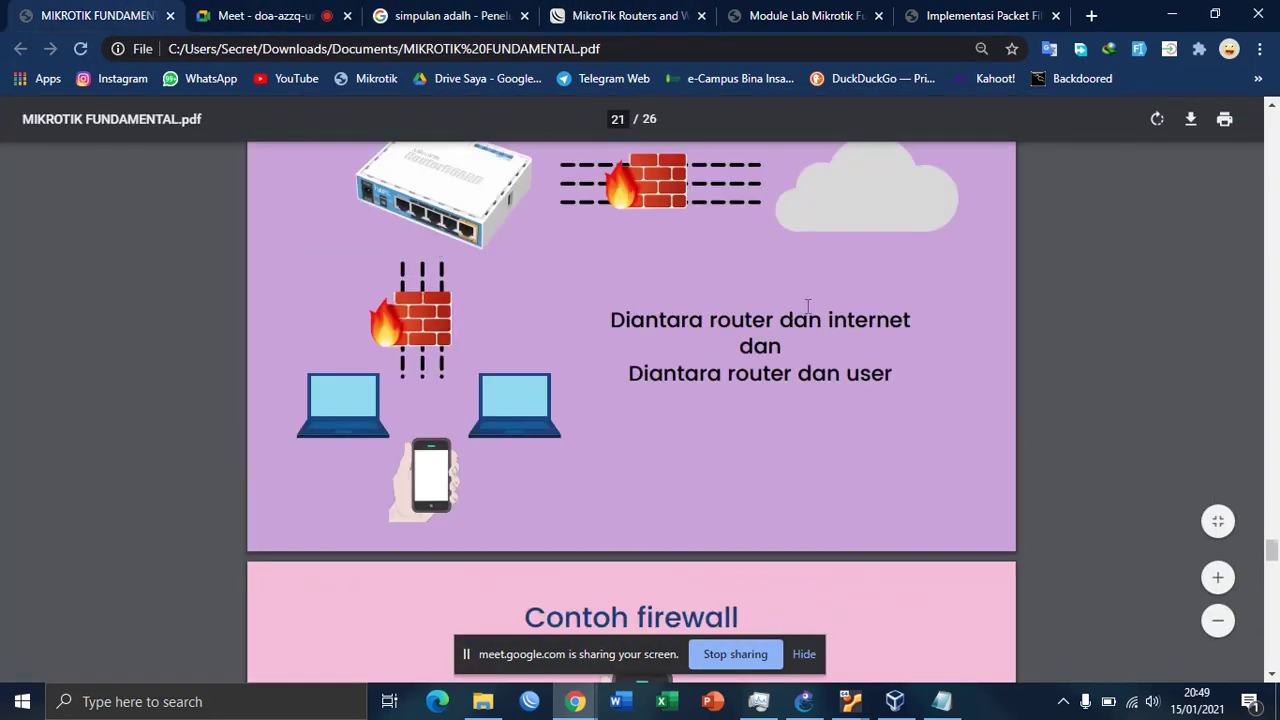
scroll(828, 309, up, 15)
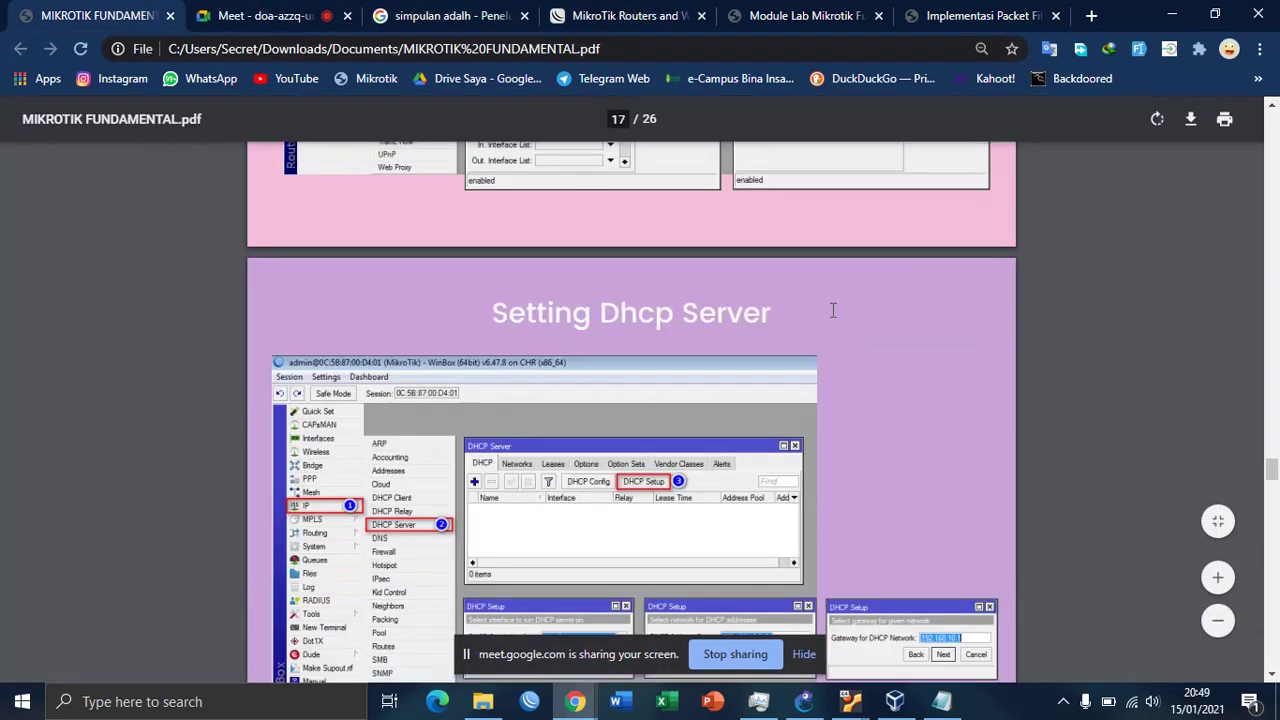
scroll(832, 310, up, 15)
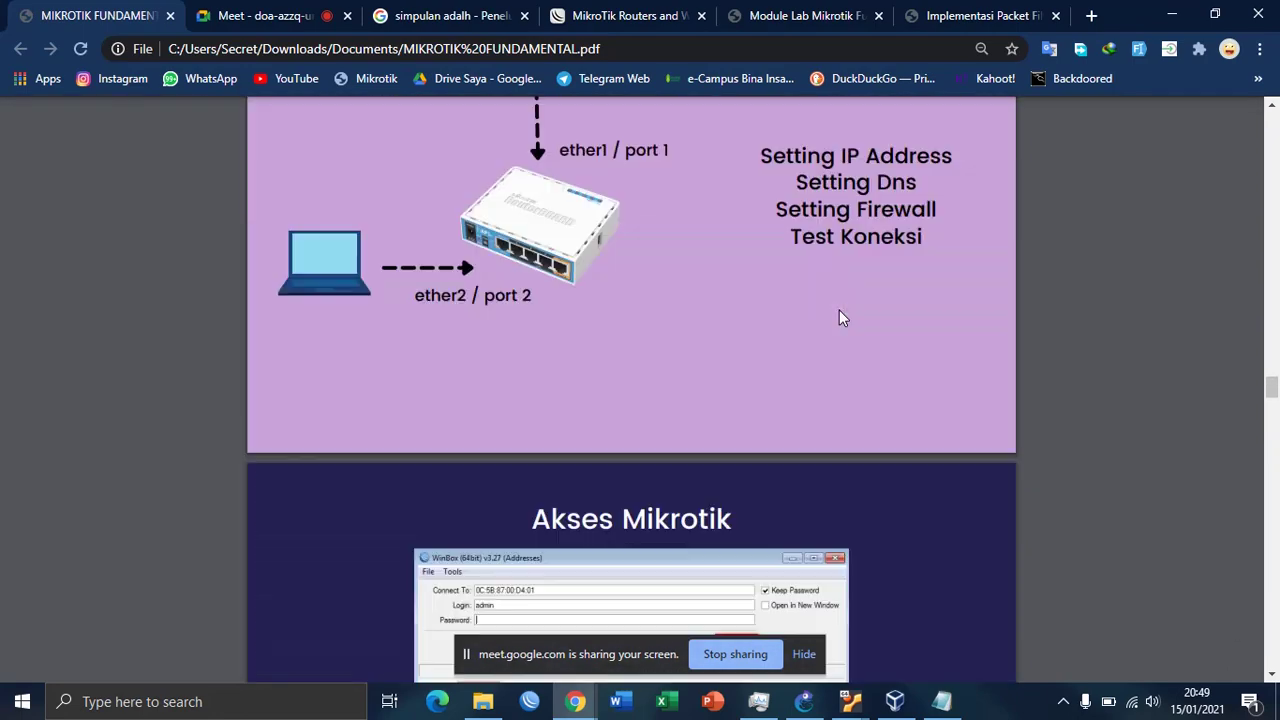
scroll(839, 310, up, 10)
scroll(839, 310, down, 5)
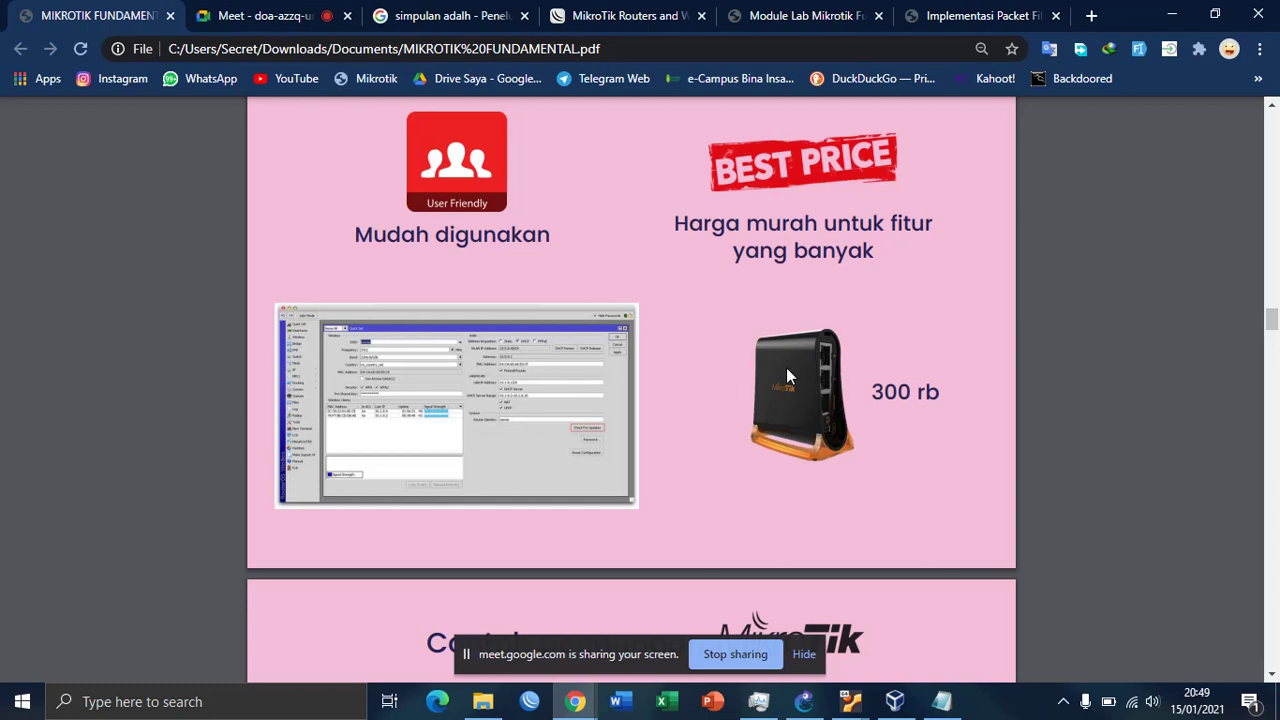
click(1171, 14)
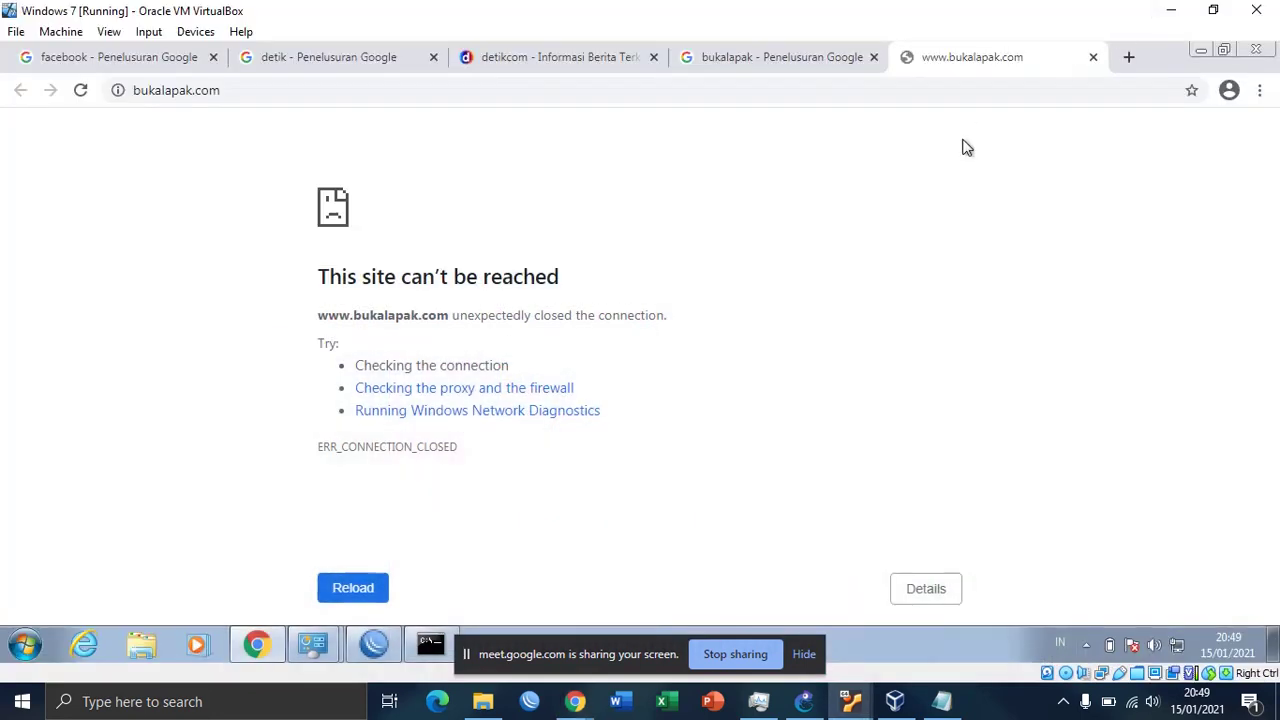
Close the bukalapak error page, minimize Chrome, and close the Firewall and Address List windows
click(1093, 57)
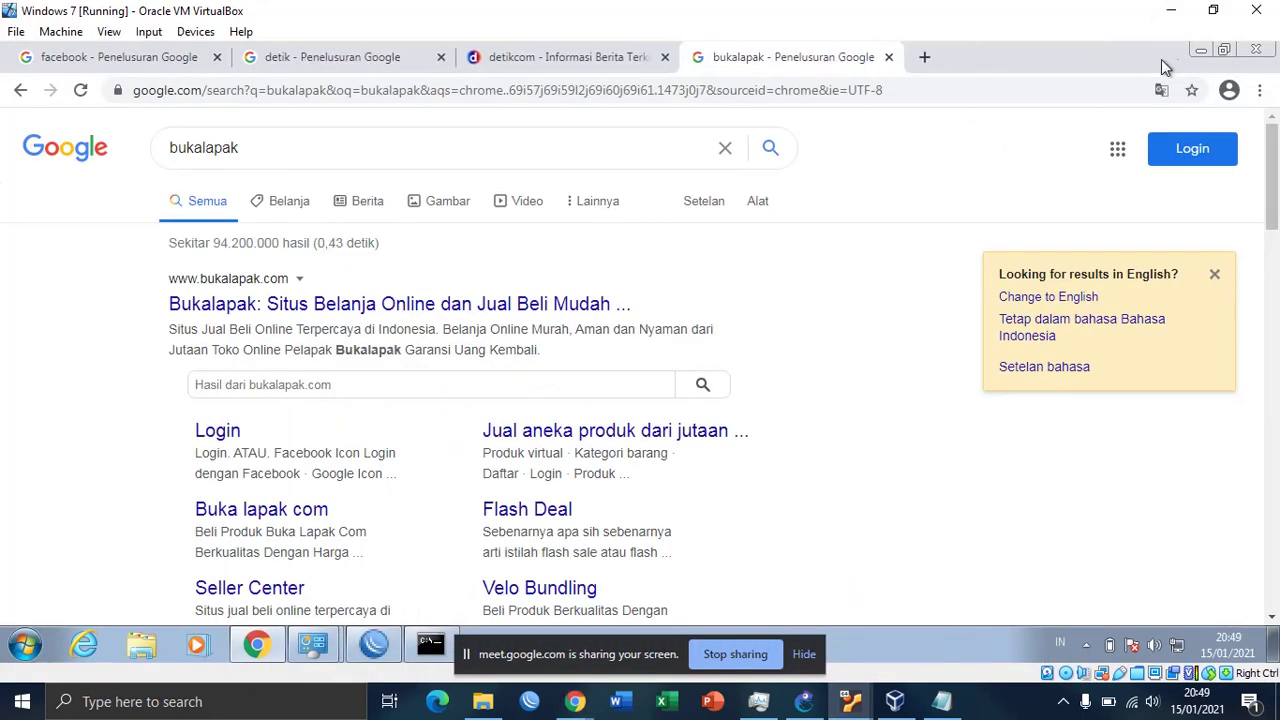
click(1201, 49)
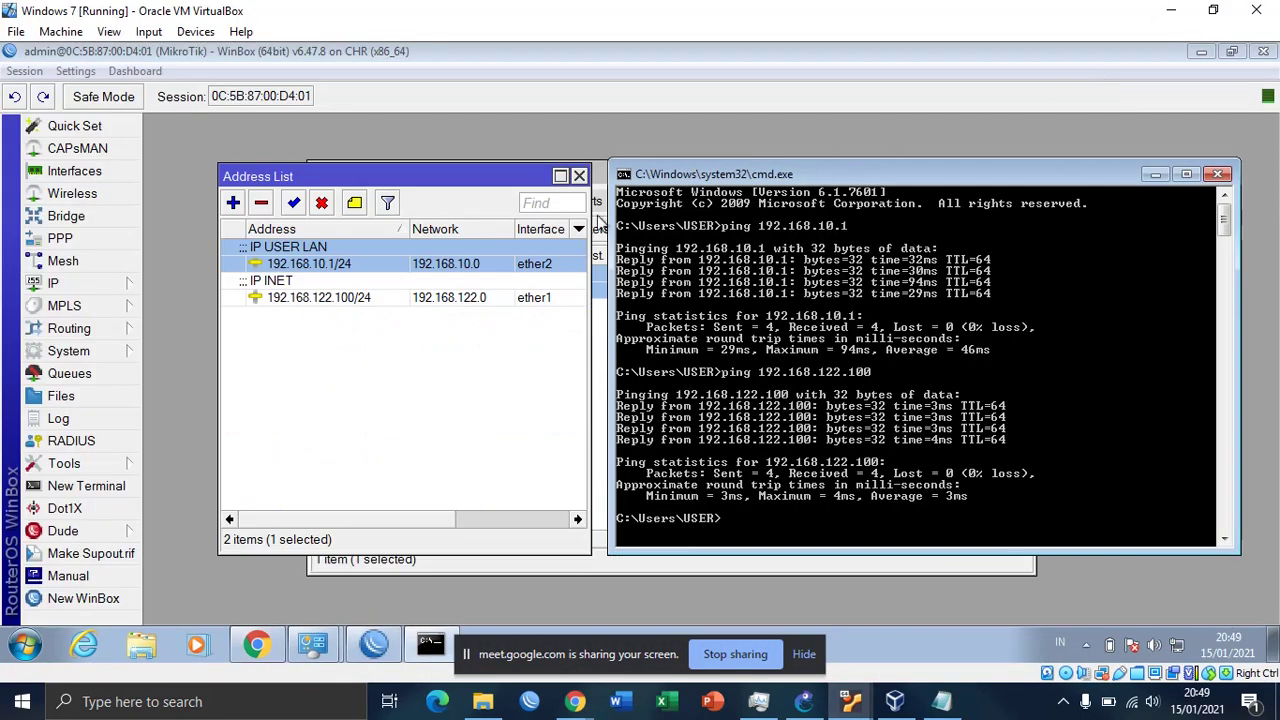
click(586, 565)
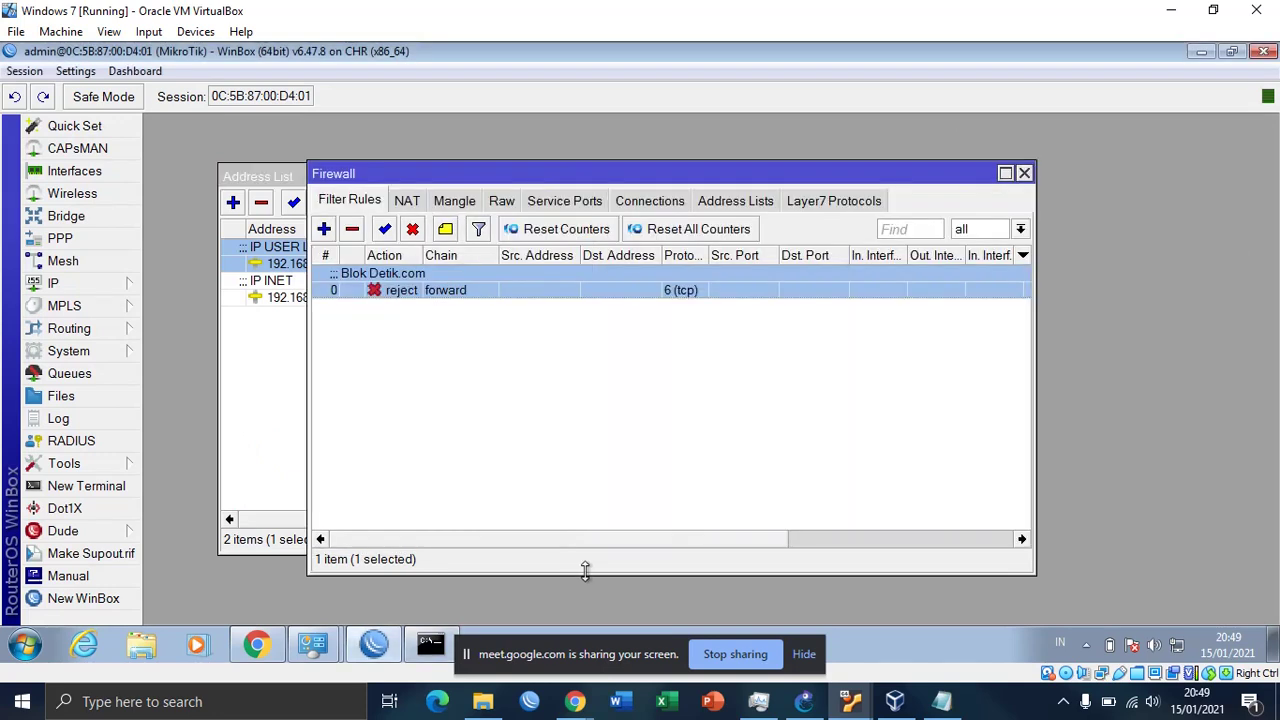
click(1024, 174)
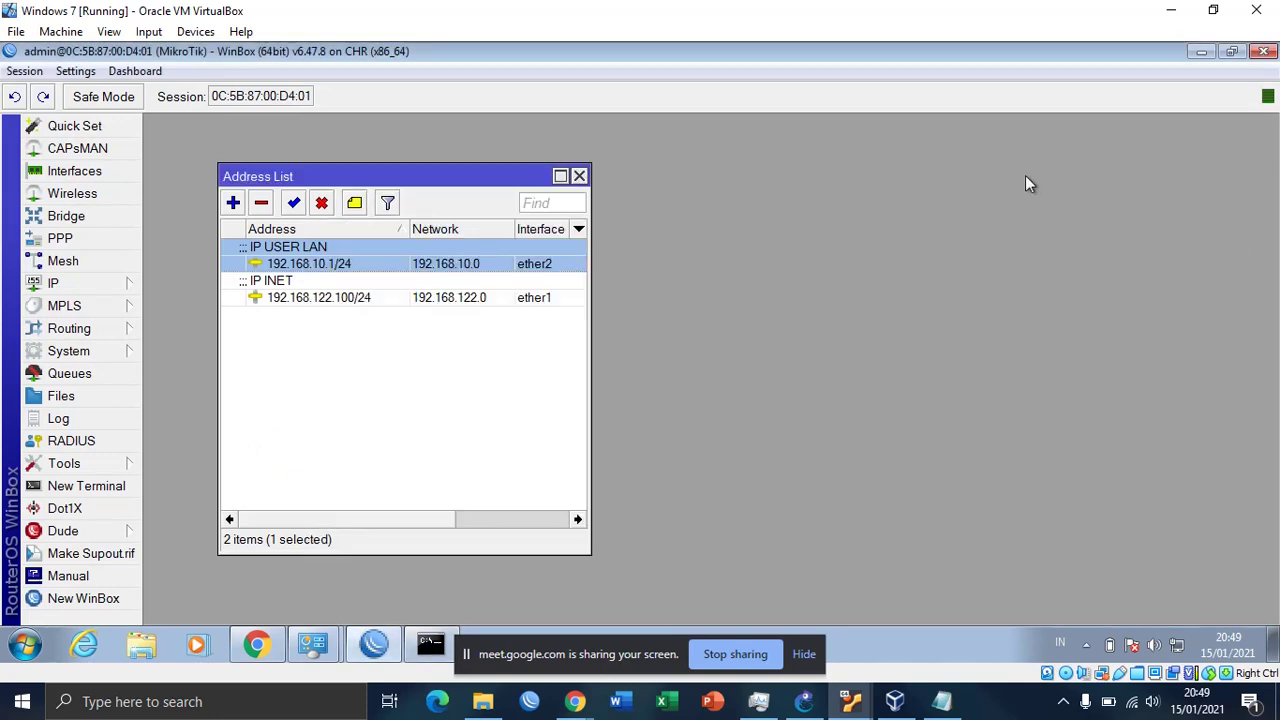
click(582, 176)
Reopen IP > Firewall and add a new filter rule with chain input
click(52, 283)
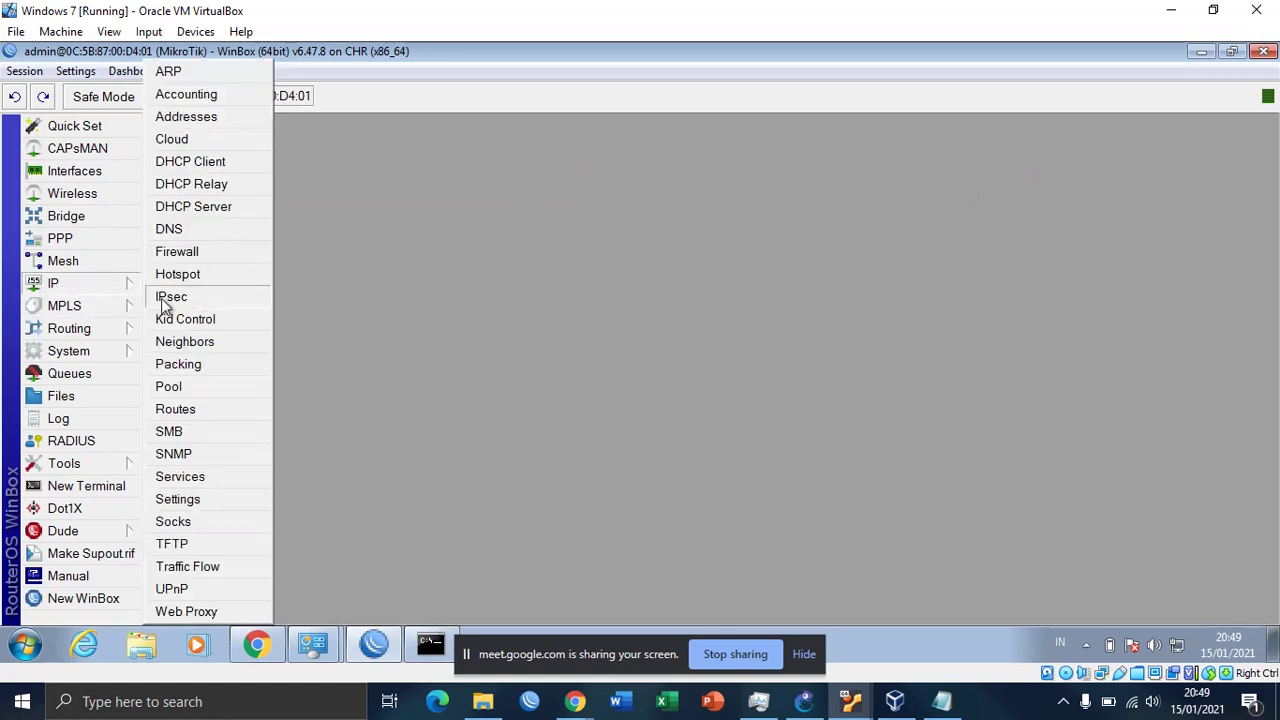
click(178, 252)
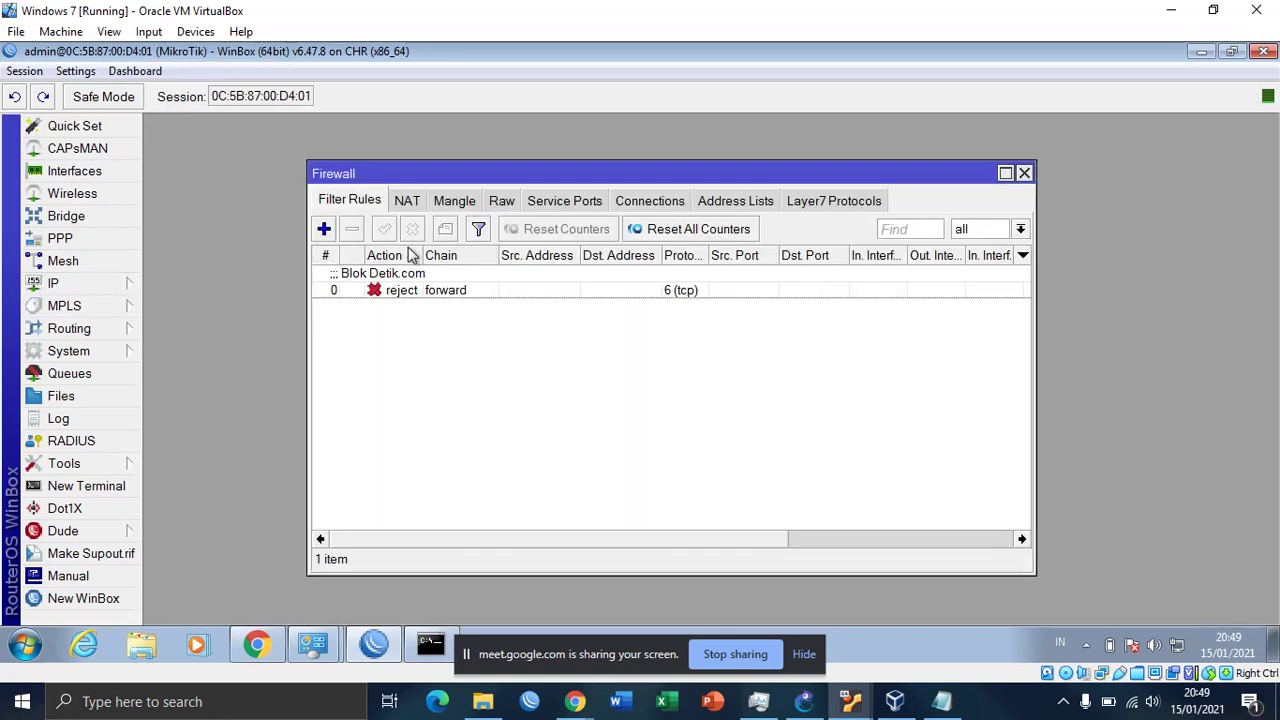
click(324, 229)
click(477, 155)
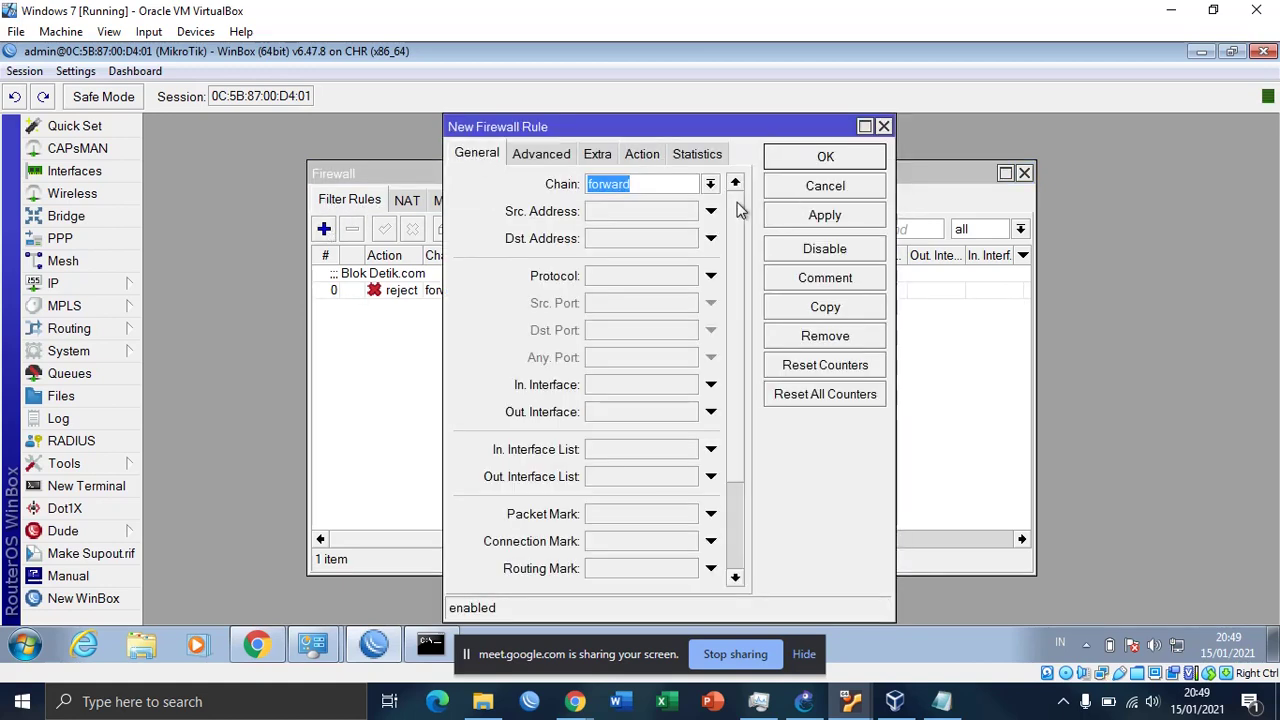
click(710, 186)
click(666, 214)
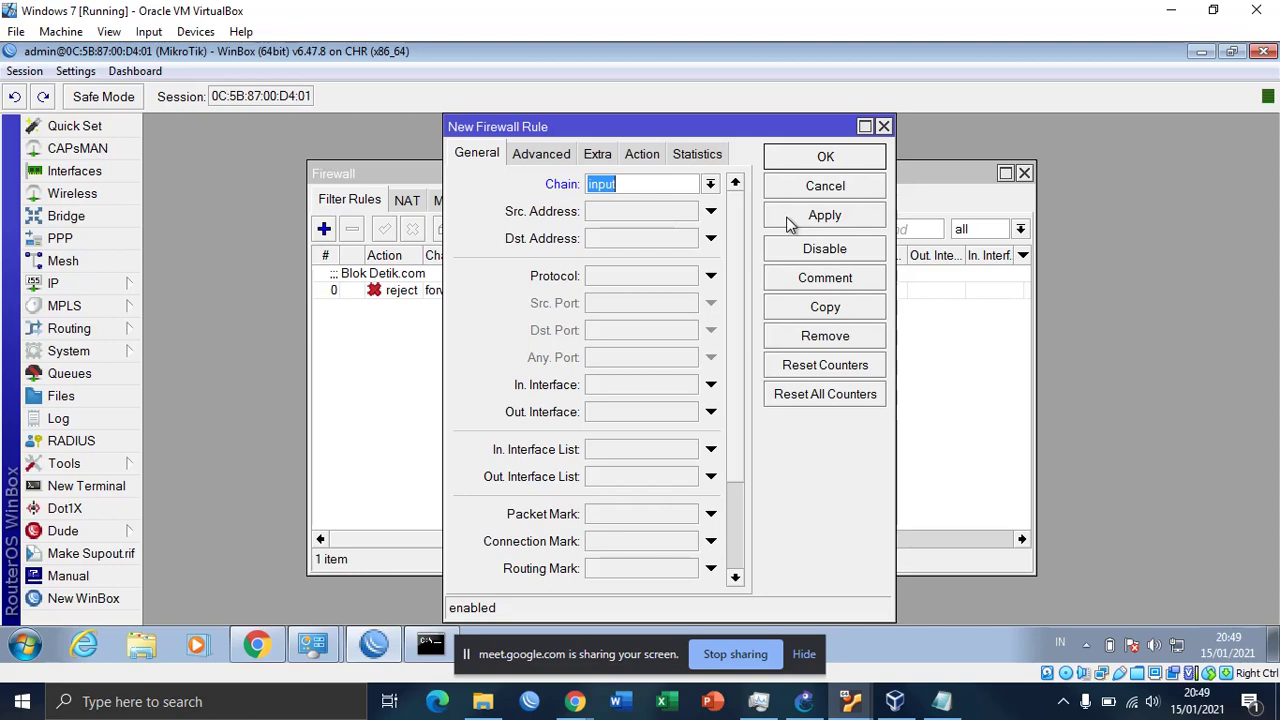
click(803, 702)
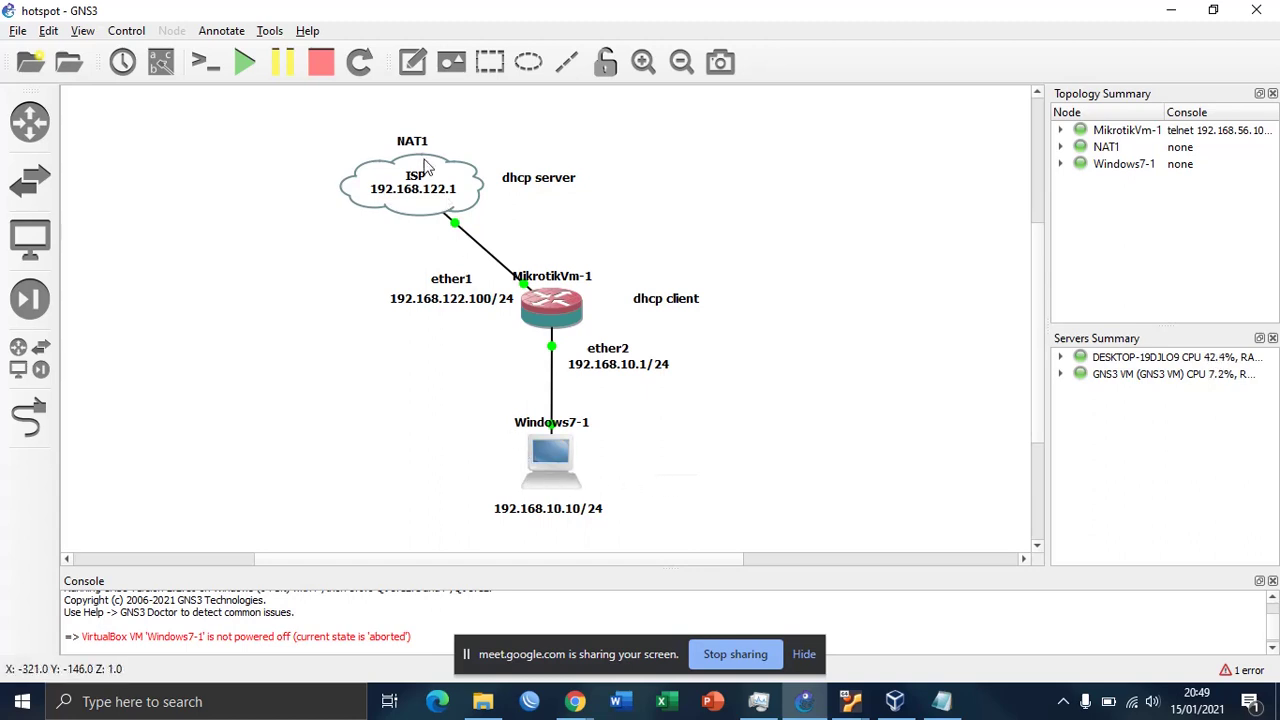
mouse_move(424, 165)
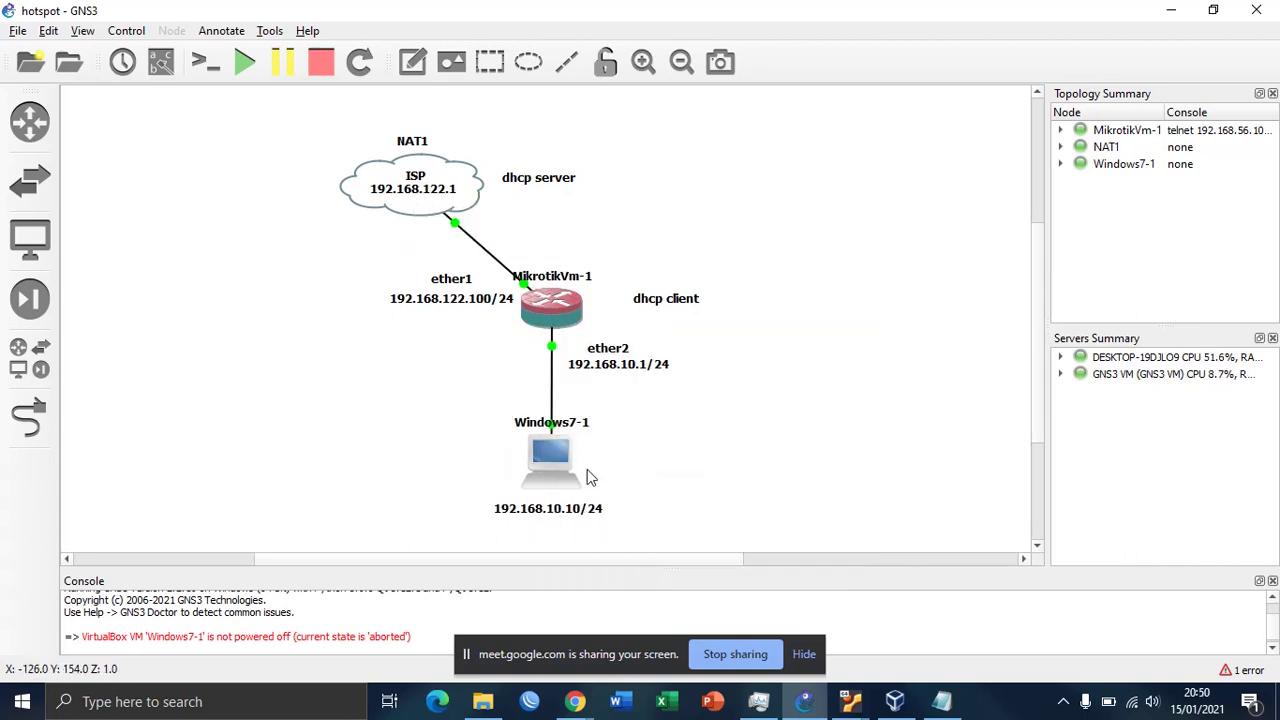
drag(583, 472, 424, 172)
click(686, 450)
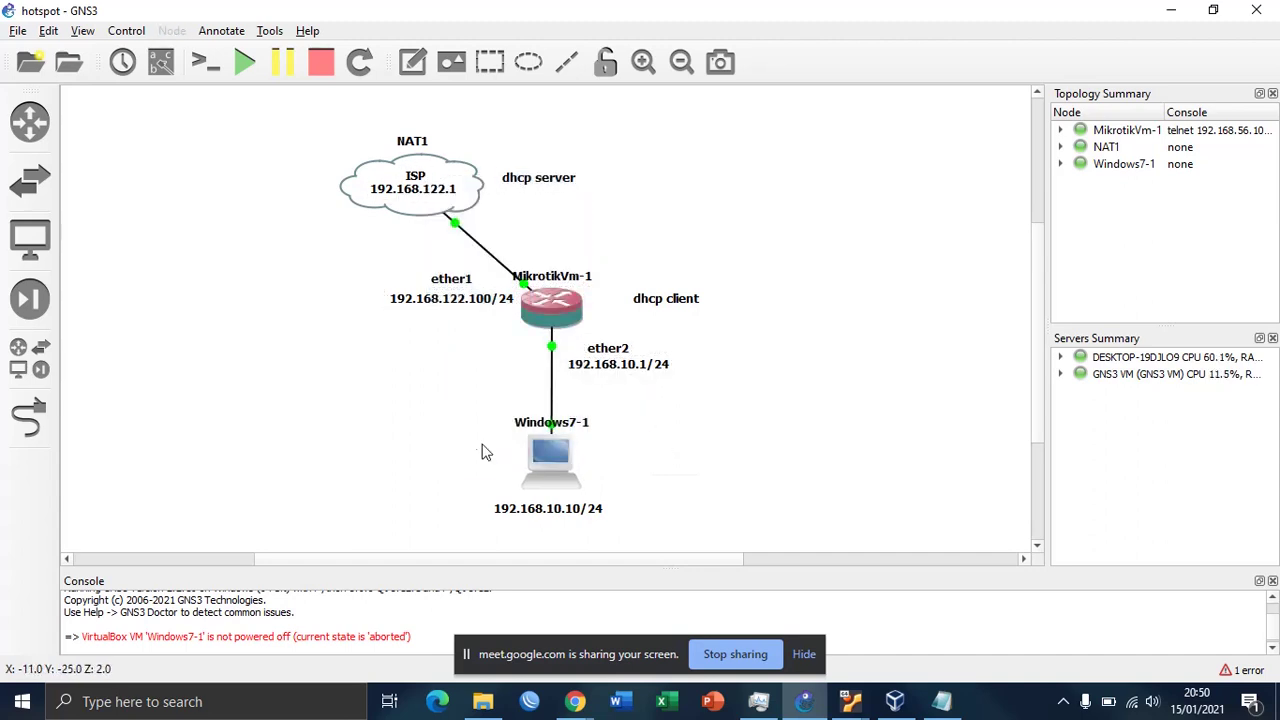
drag(497, 469, 535, 316)
click(500, 340)
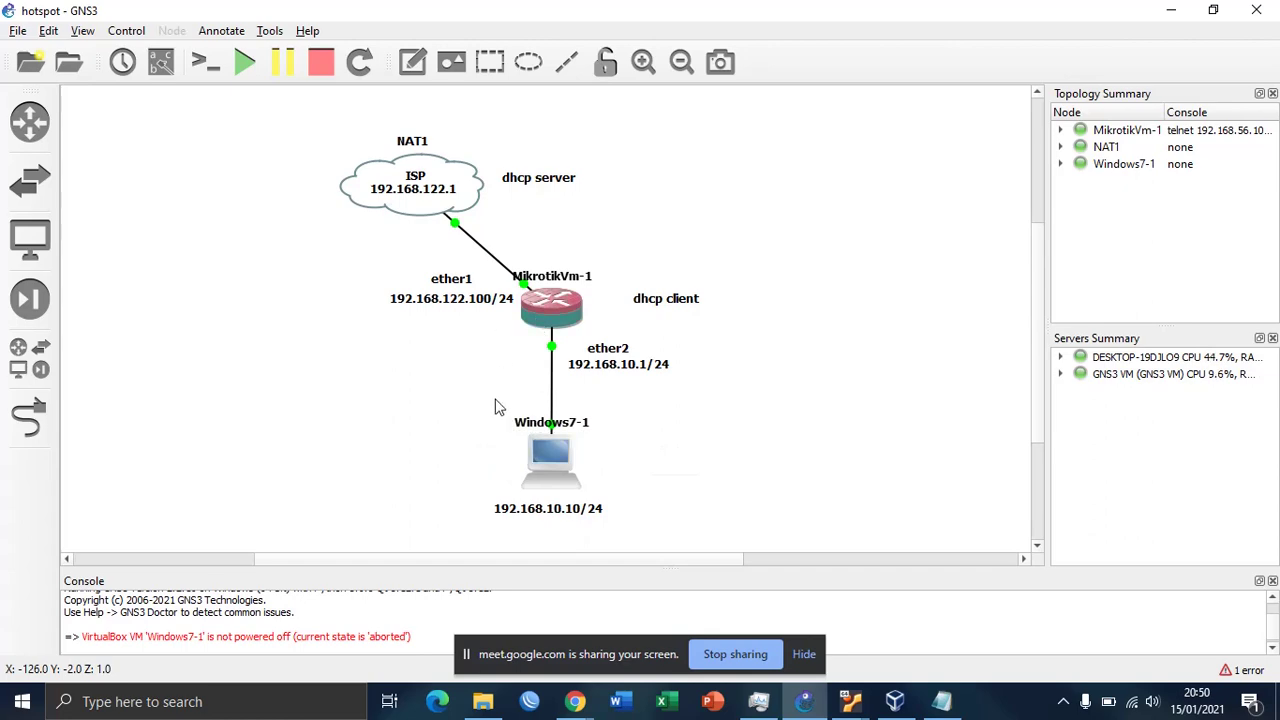
click(1170, 10)
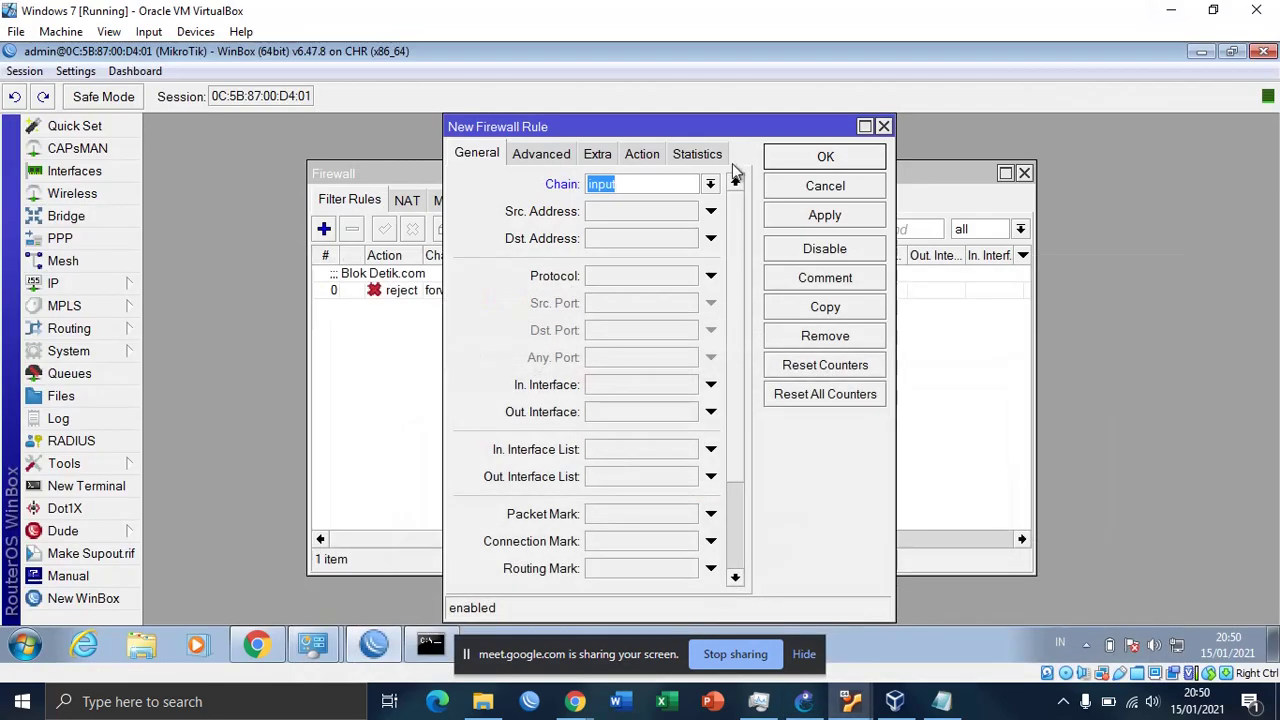
Make the input-chain rule match protocol icmp with action drop, and save it
click(710, 186)
click(634, 219)
click(684, 284)
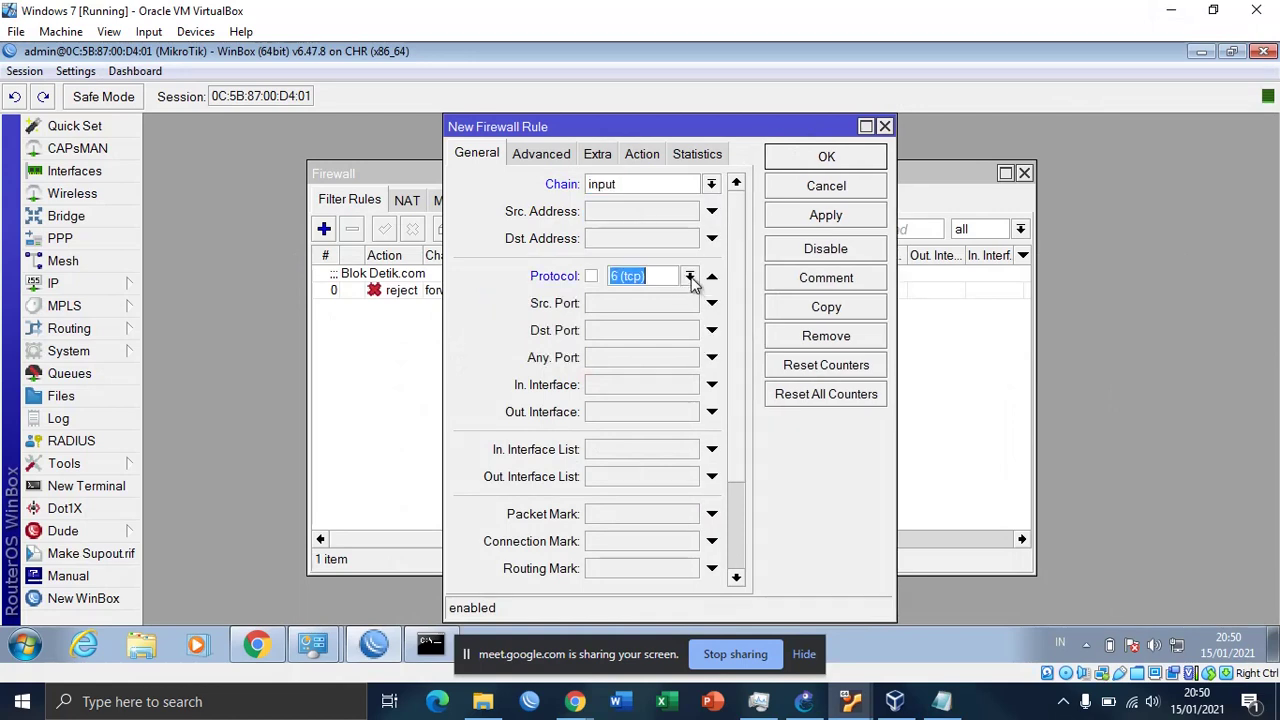
click(690, 278)
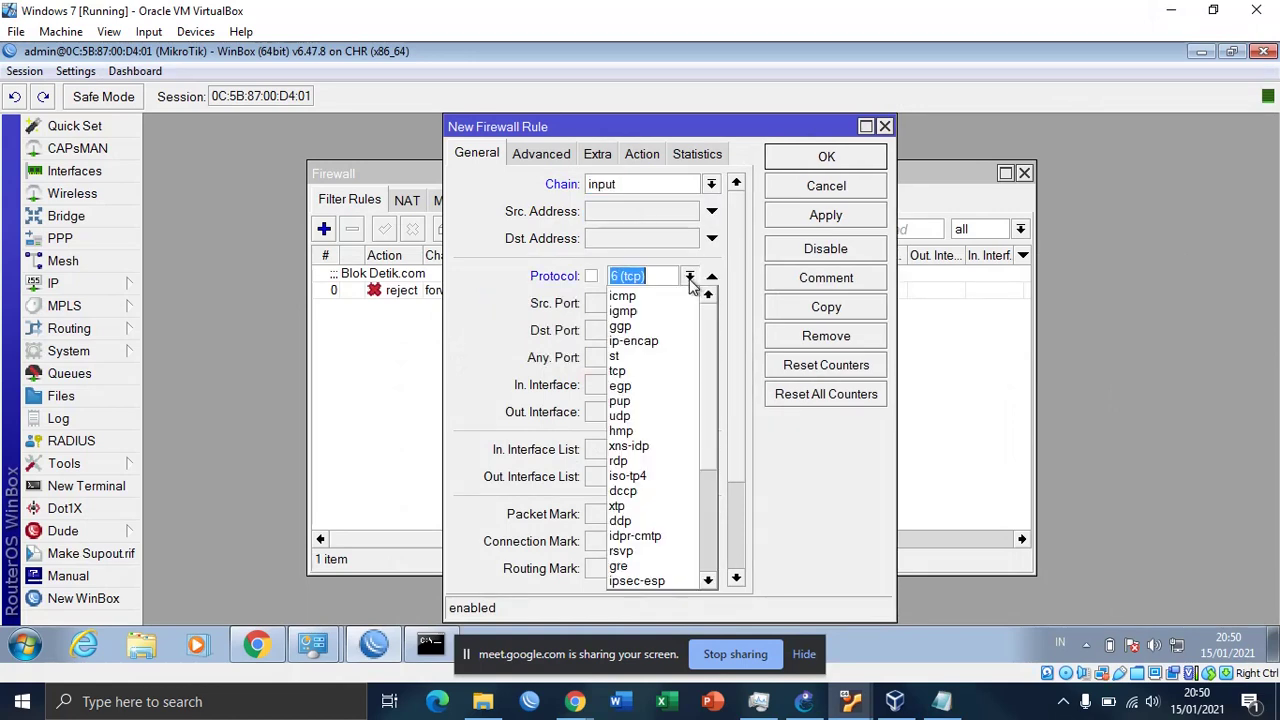
click(650, 297)
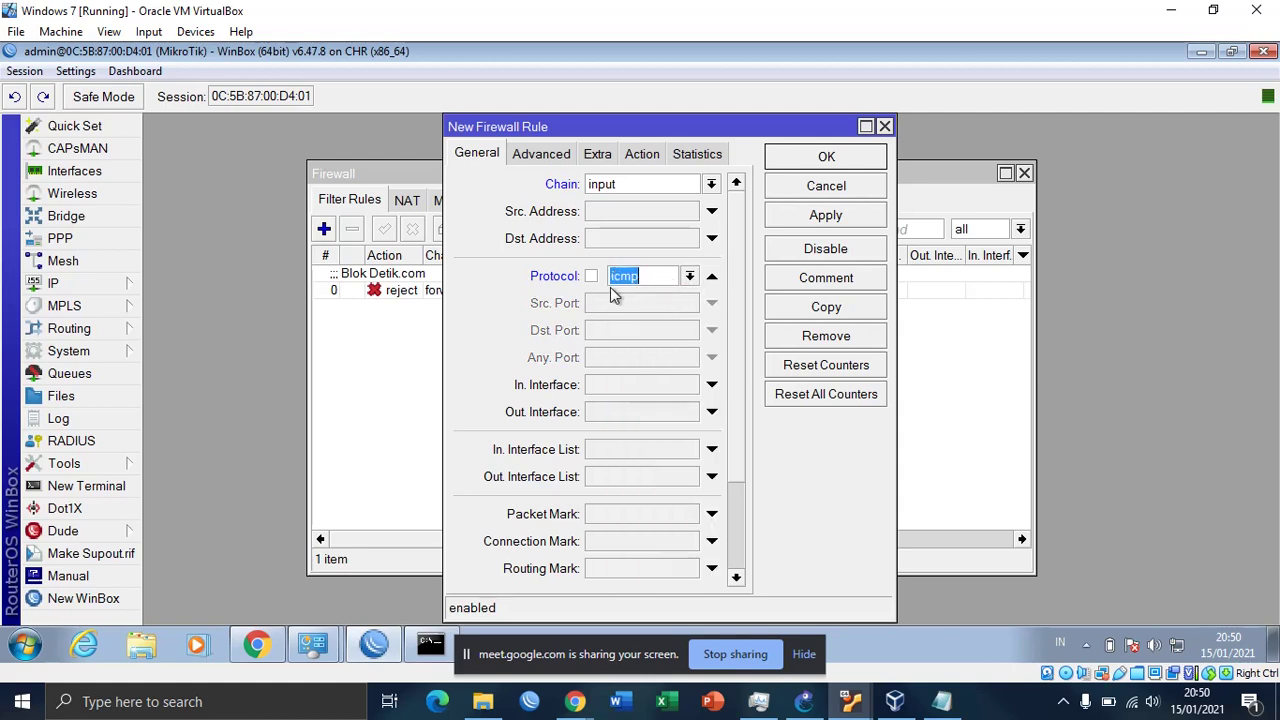
click(642, 155)
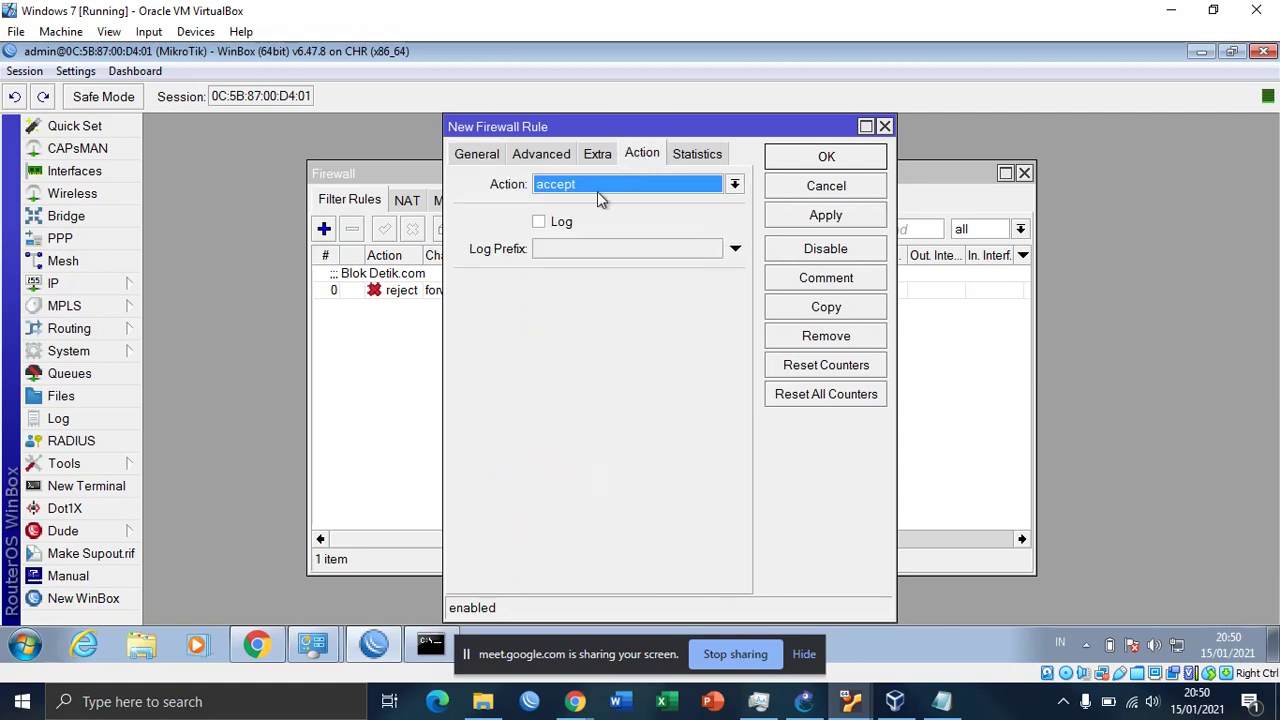
click(597, 193)
click(582, 248)
click(482, 163)
click(845, 224)
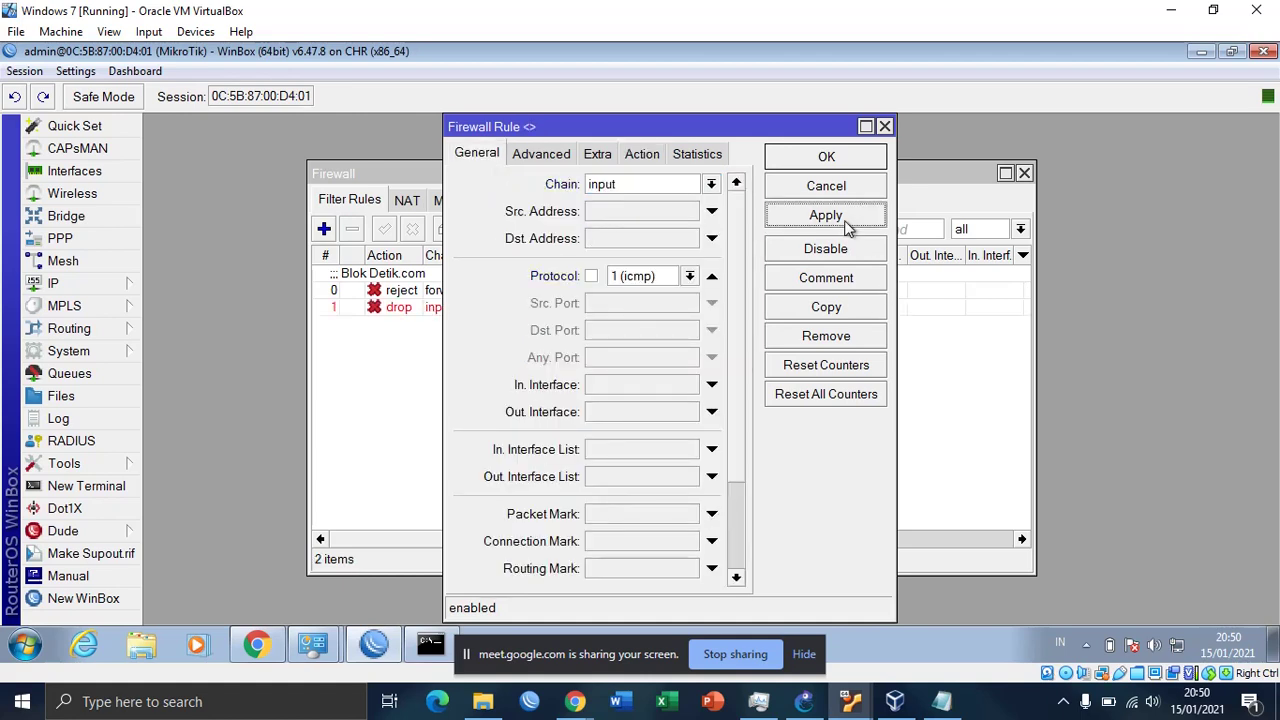
click(829, 160)
Comment the new drop rule as 'Blok Ping'
click(447, 309)
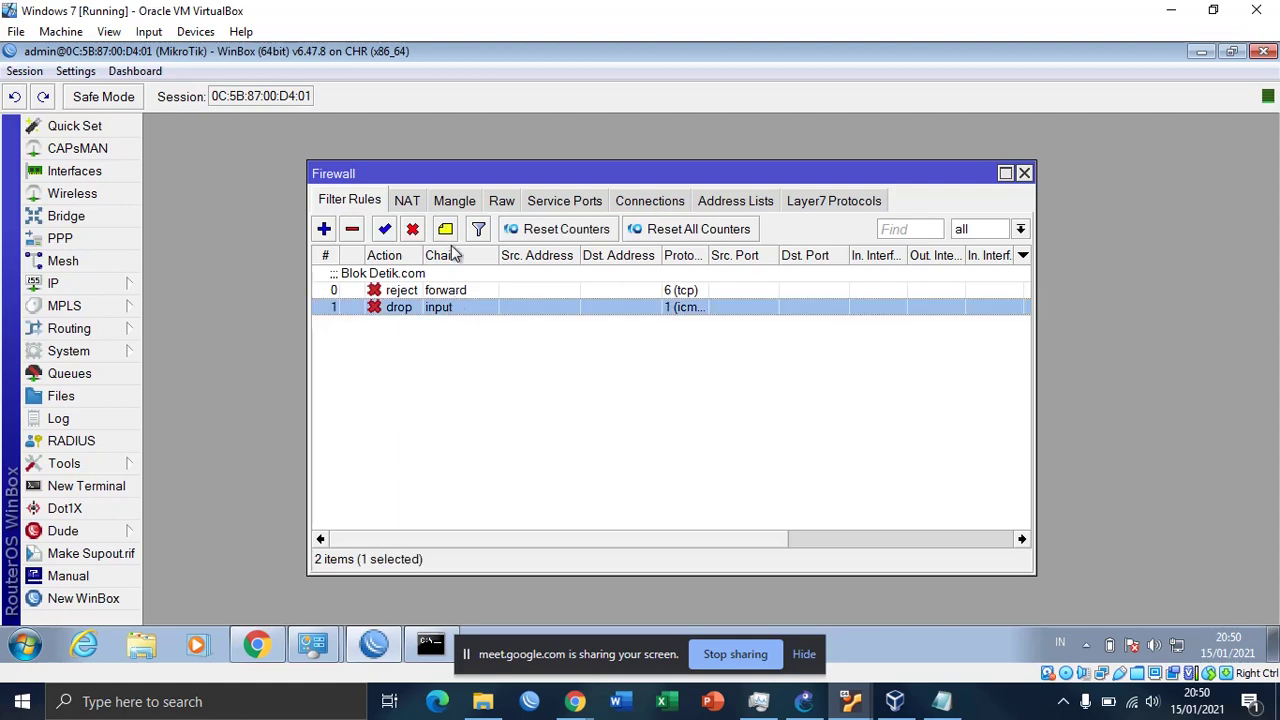
click(446, 230)
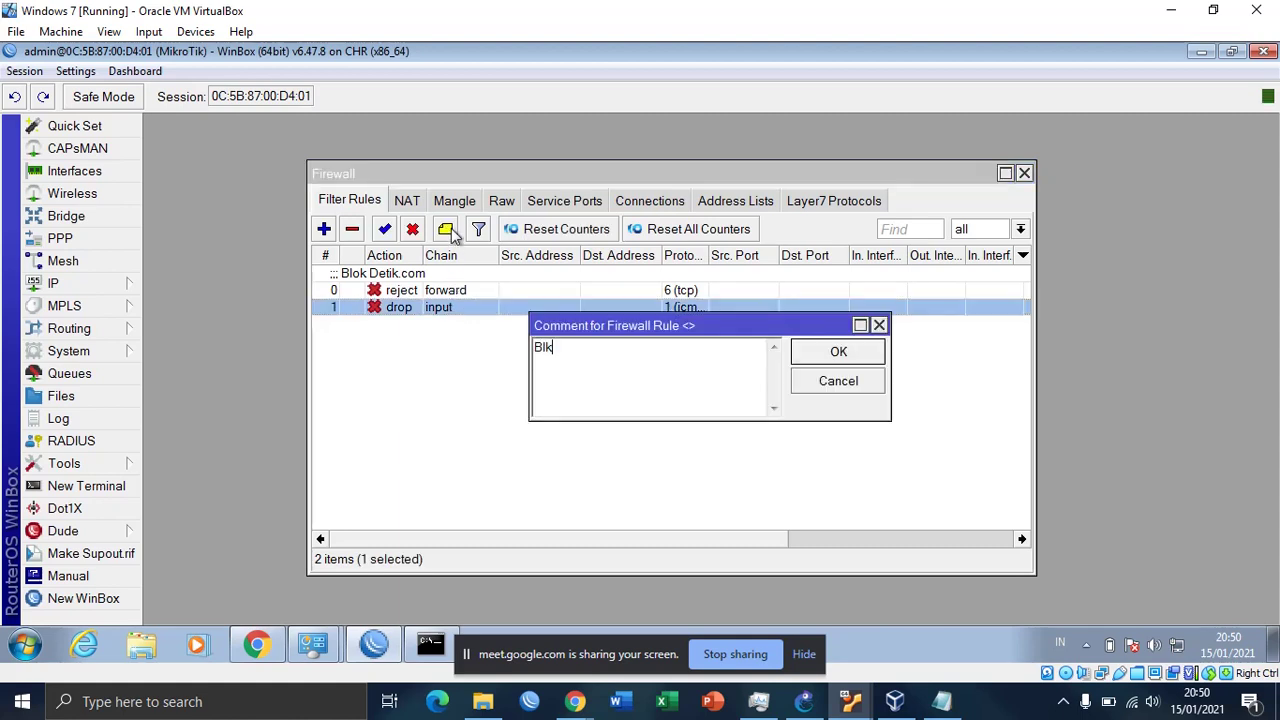
text(Blok Ping)
key(Return)
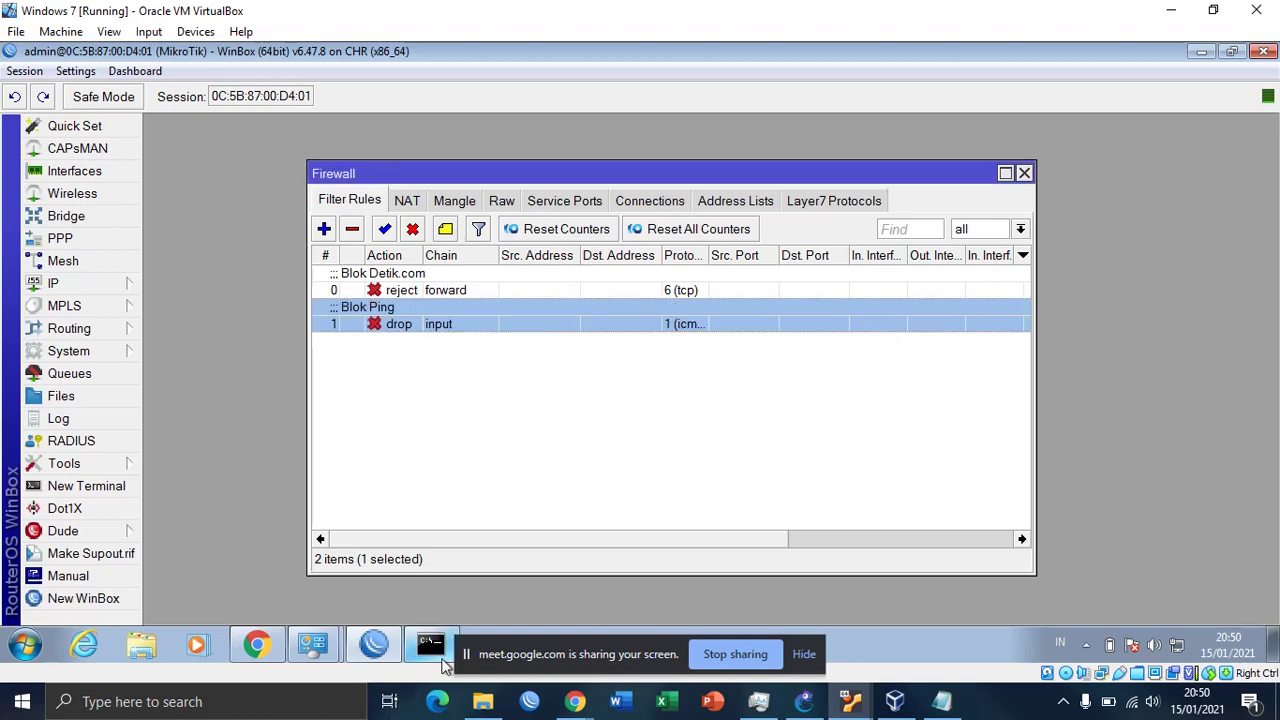
click(430, 645)
Replace the old Command Prompt with a fresh one launched via 'cmd'
key(Up)
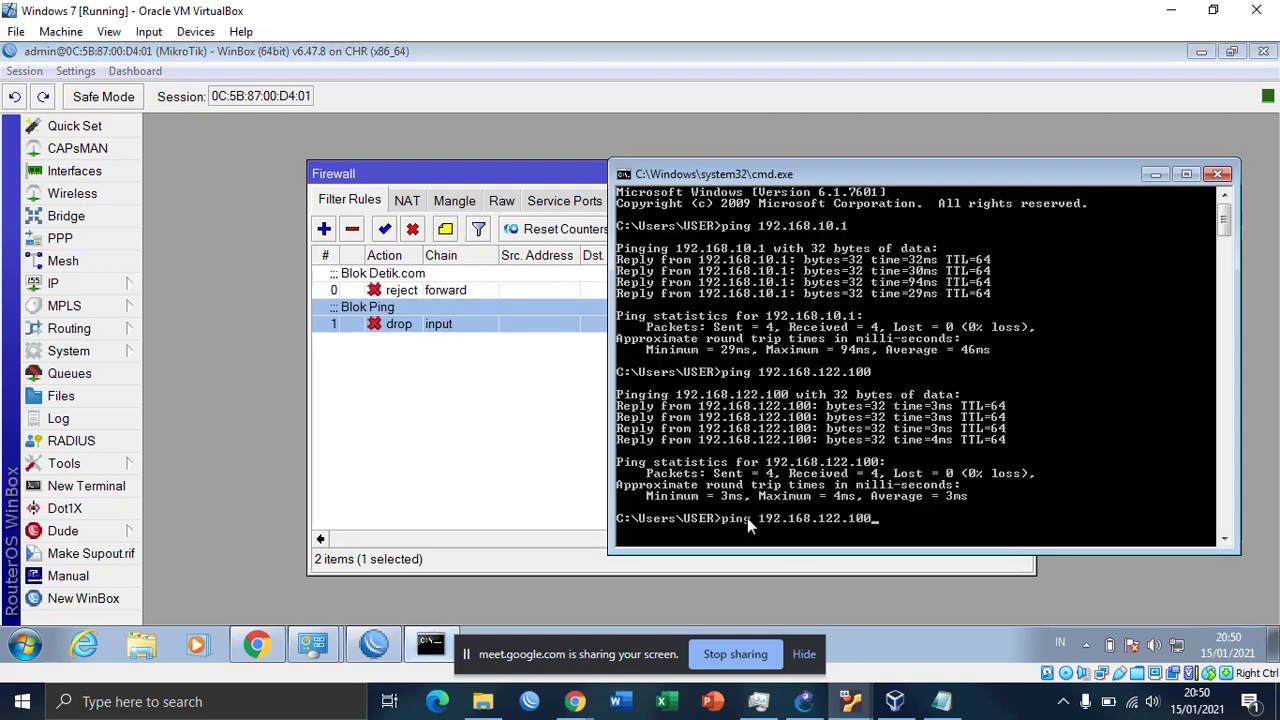
key(BackSpace)
key(BackSpace)
key(BackSpace)
key(BackSpace)
key(BackSpace)
key(BackSpace)
key(BackSpace)
key(BackSpace)
key(BackSpace)
key(BackSpace)
key(BackSpace)
key(BackSpace)
key(BackSpace)
key(BackSpace)
key(BackSpace)
click(1217, 174)
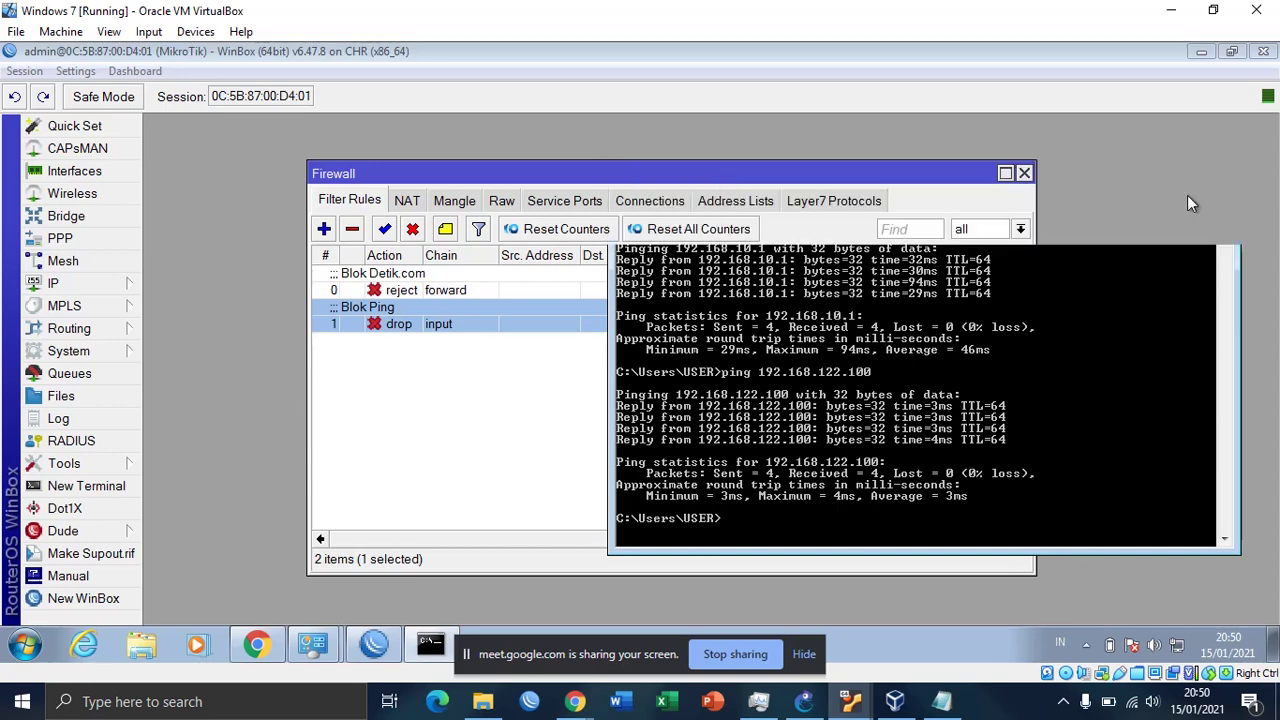
click(24, 645)
text(cmd)
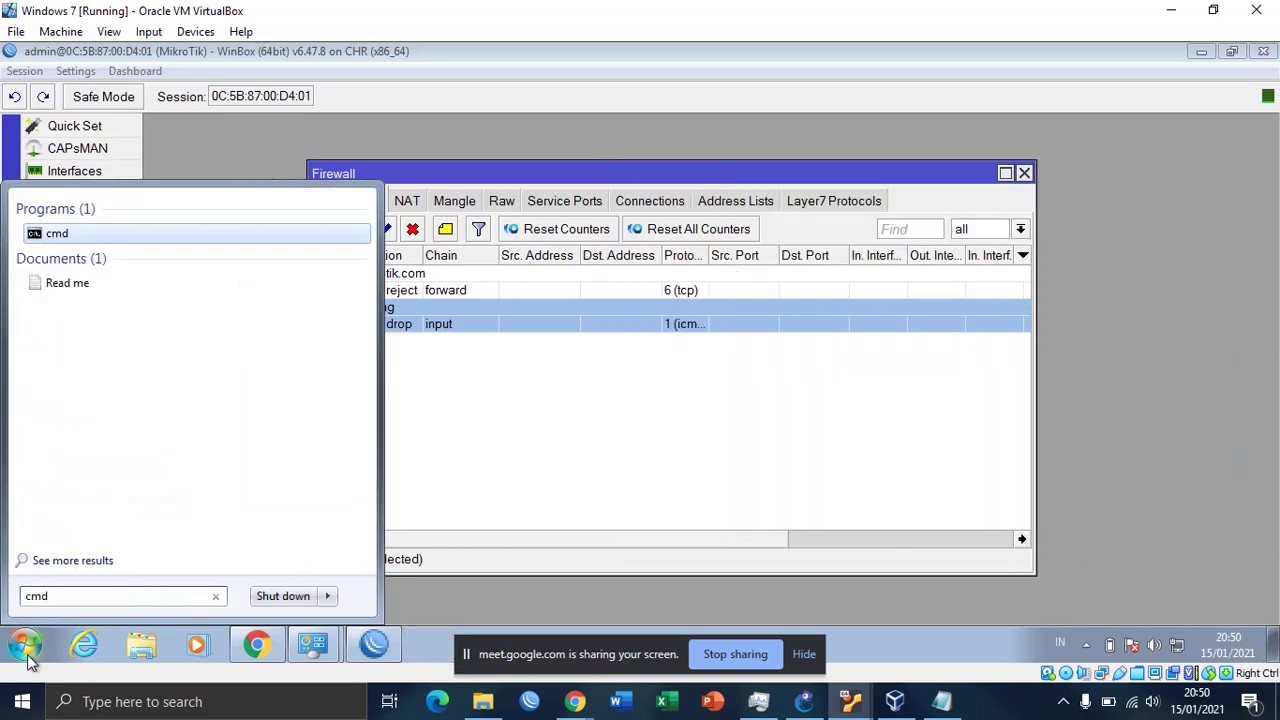
key(Return)
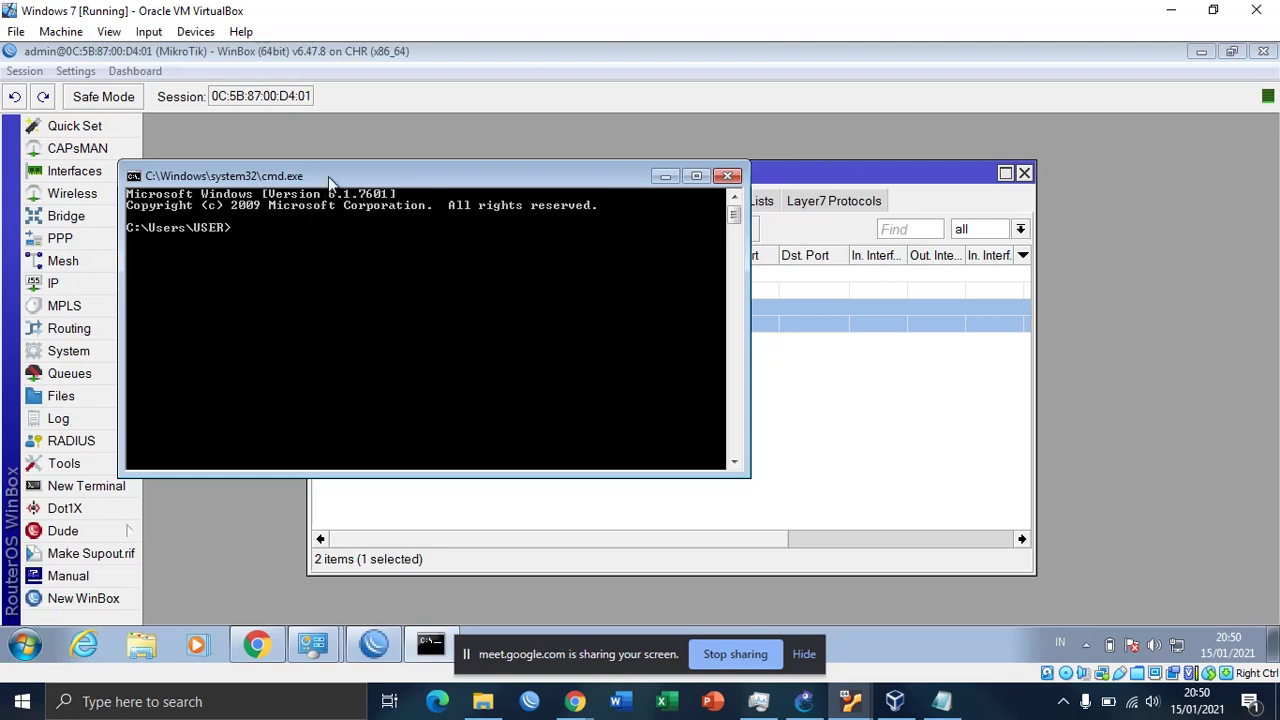
drag(328, 176, 765, 178)
Show the IP Address List beside it and ping 192.168.10.1 to test Blok Ping
click(86, 290)
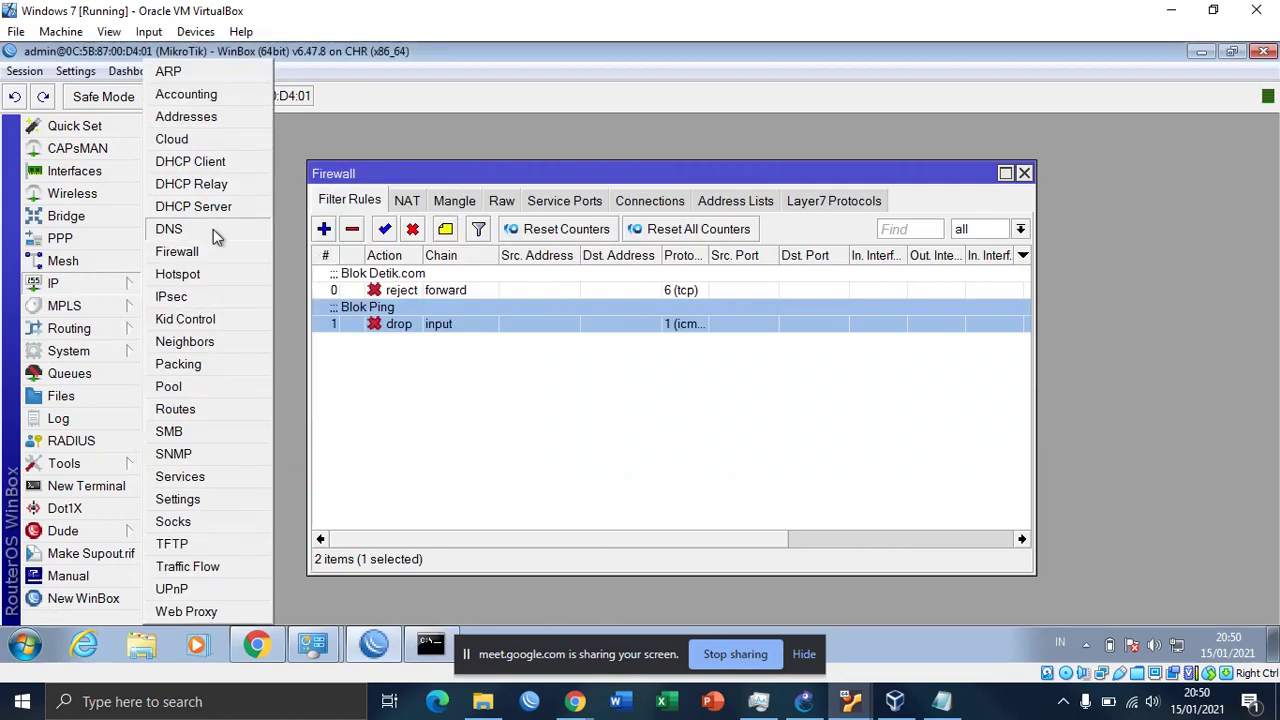
click(205, 118)
drag(323, 177, 261, 172)
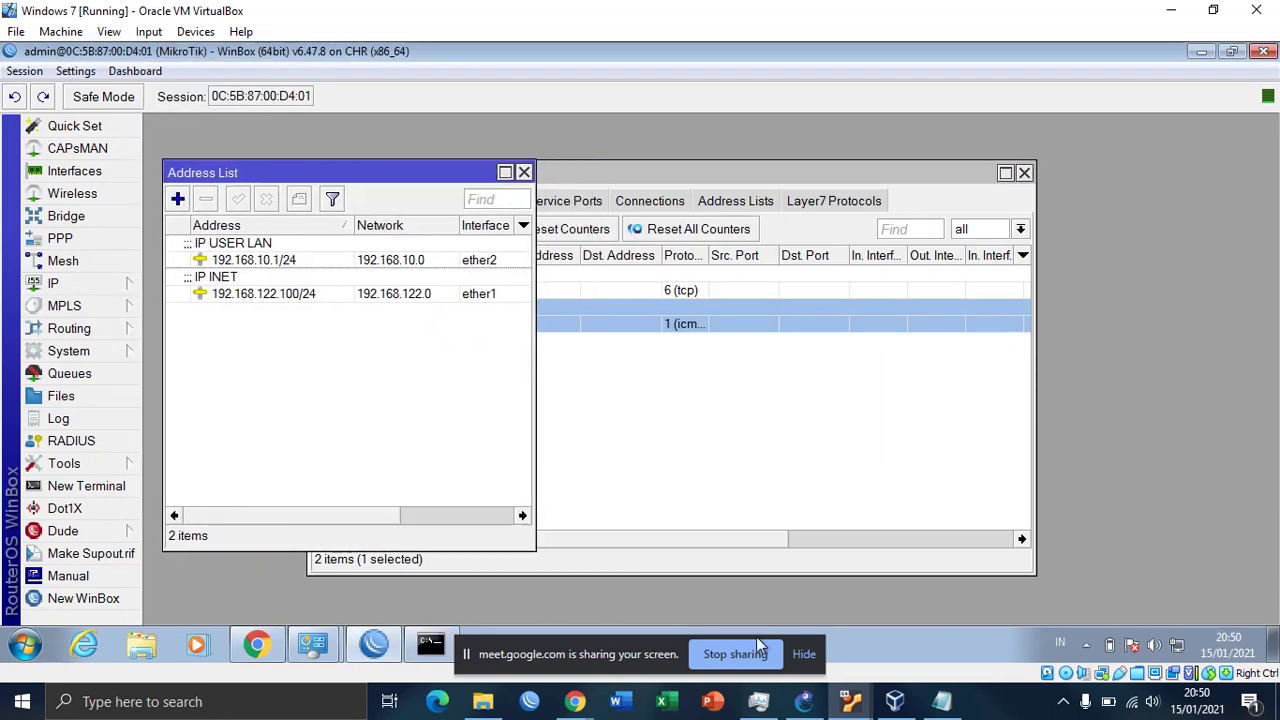
click(430, 645)
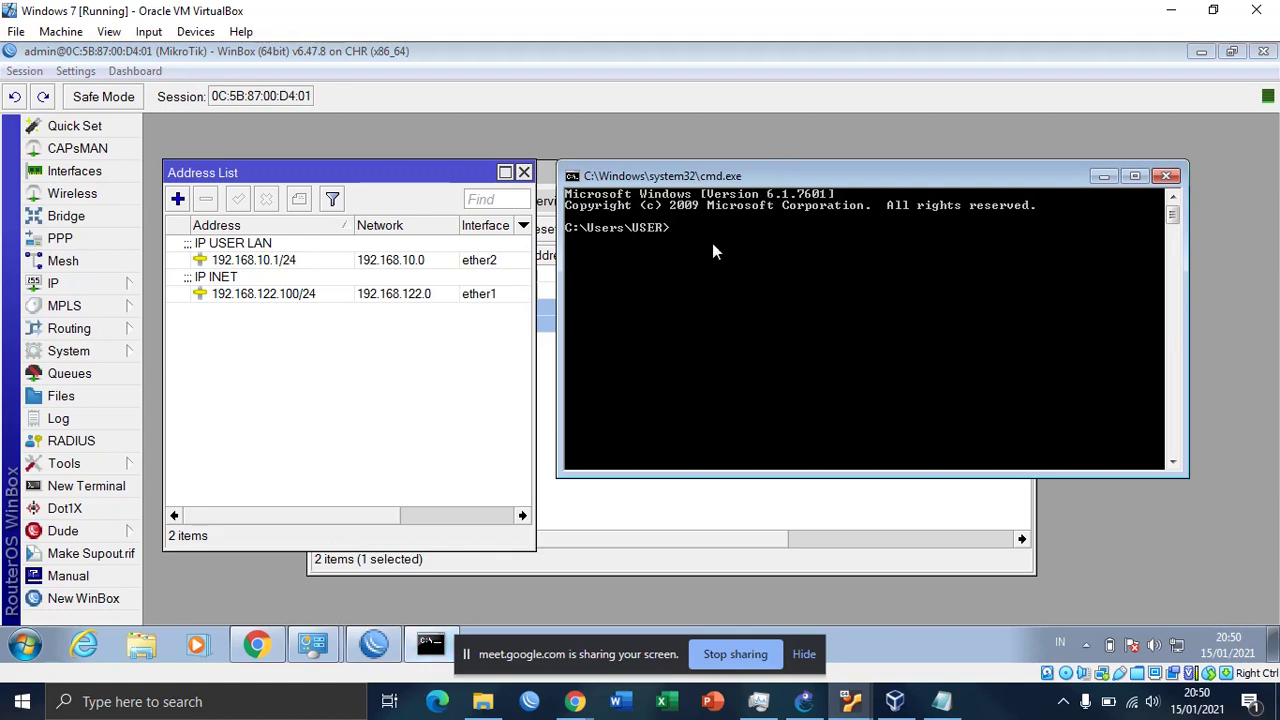
text(ping 192.168.10.1)
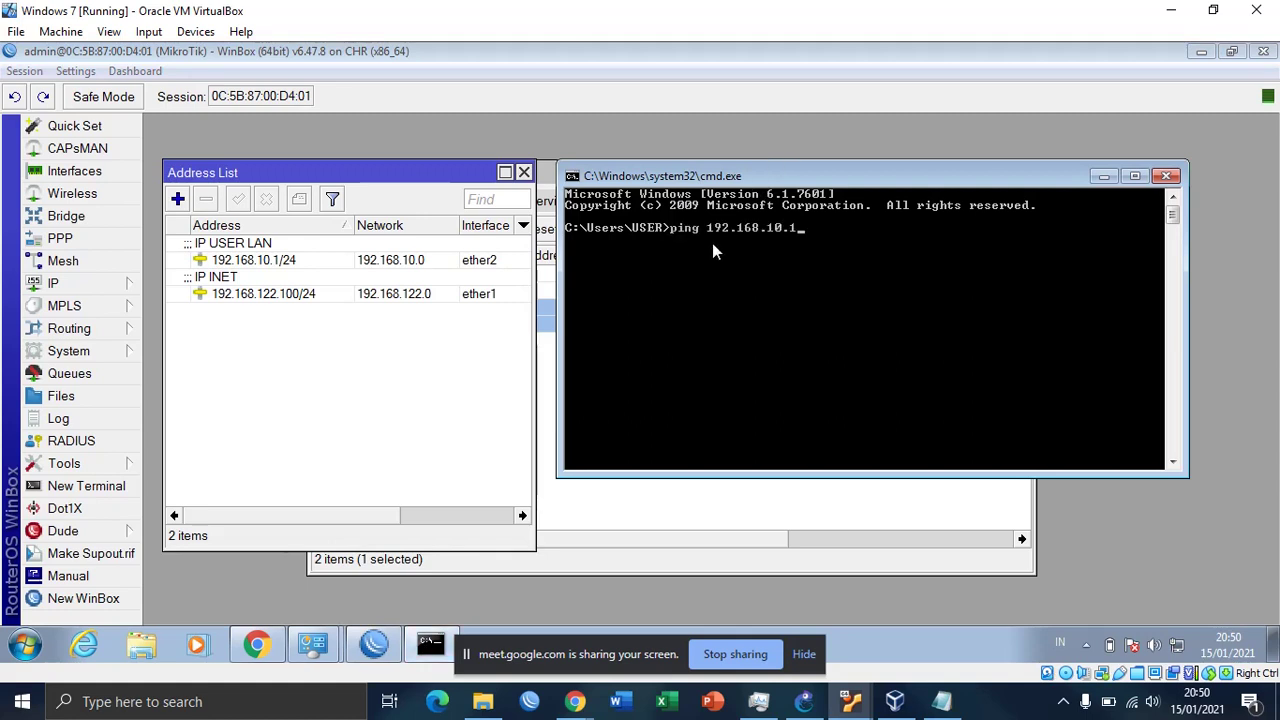
key(Return)
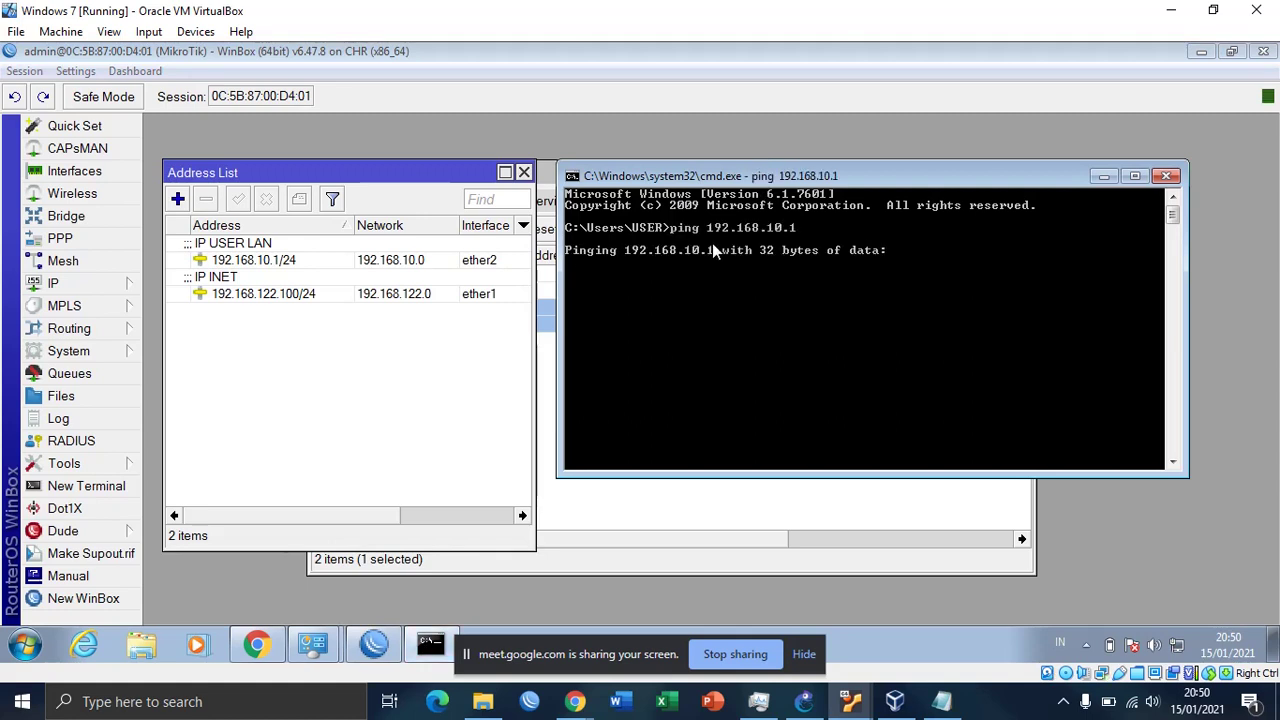
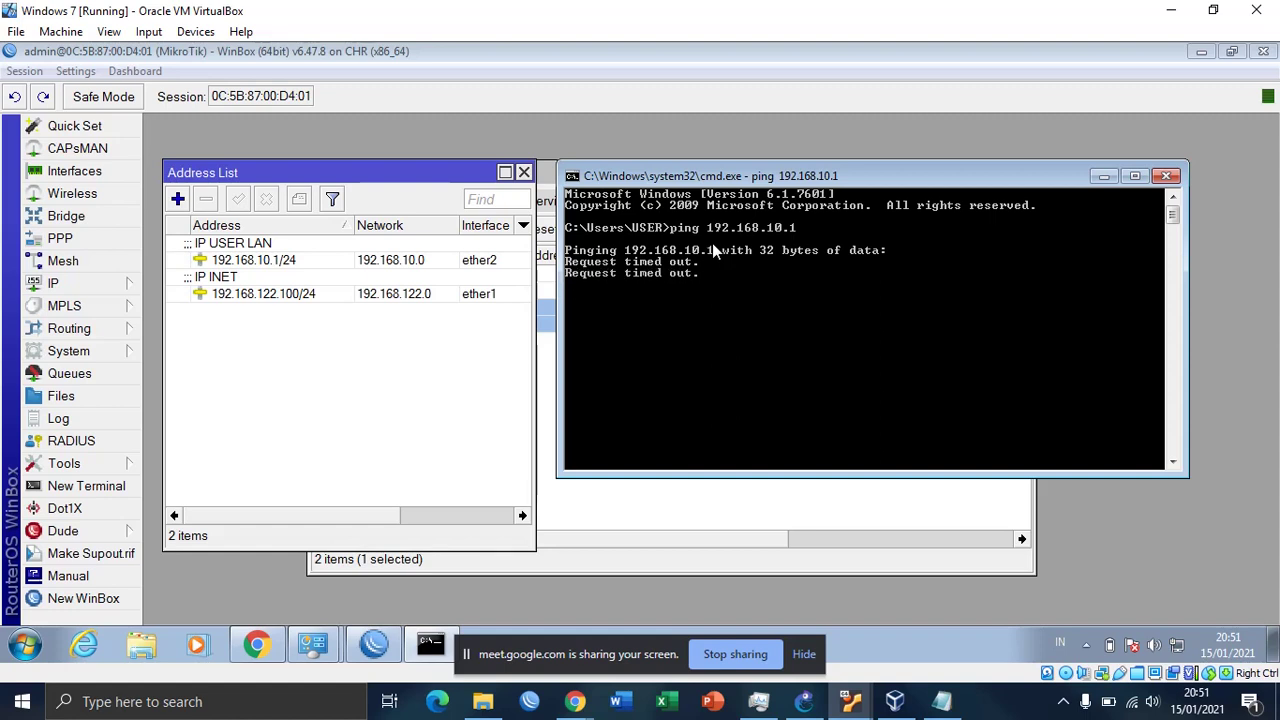
Stop the ping and change the Blok Ping rule's action from drop to reject
key(ctrl+c)
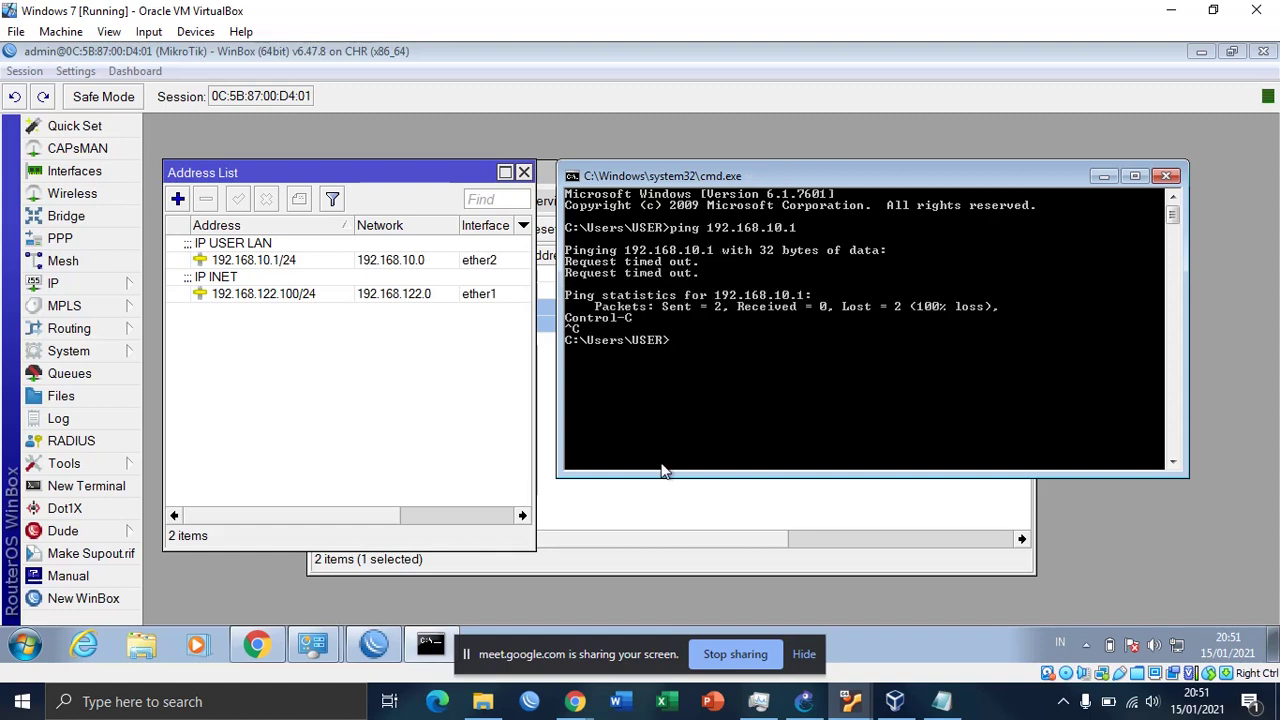
click(643, 522)
double_click(449, 323)
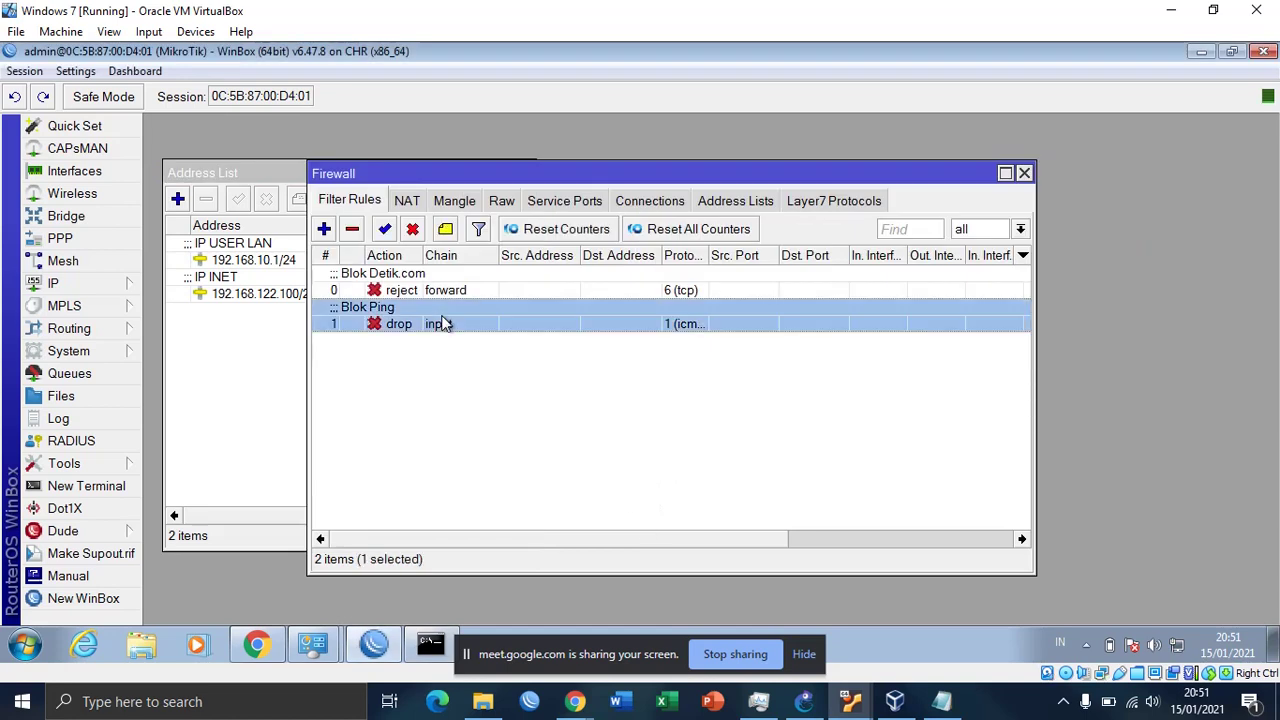
click(642, 155)
click(579, 187)
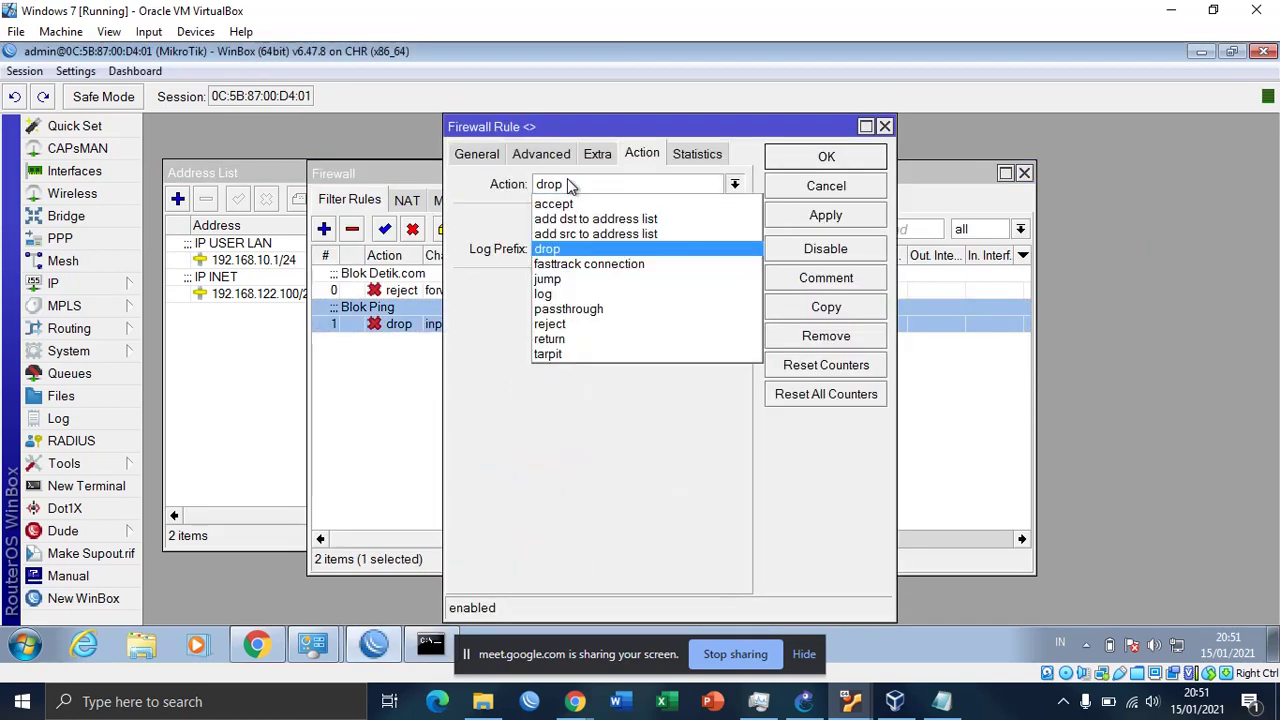
click(552, 324)
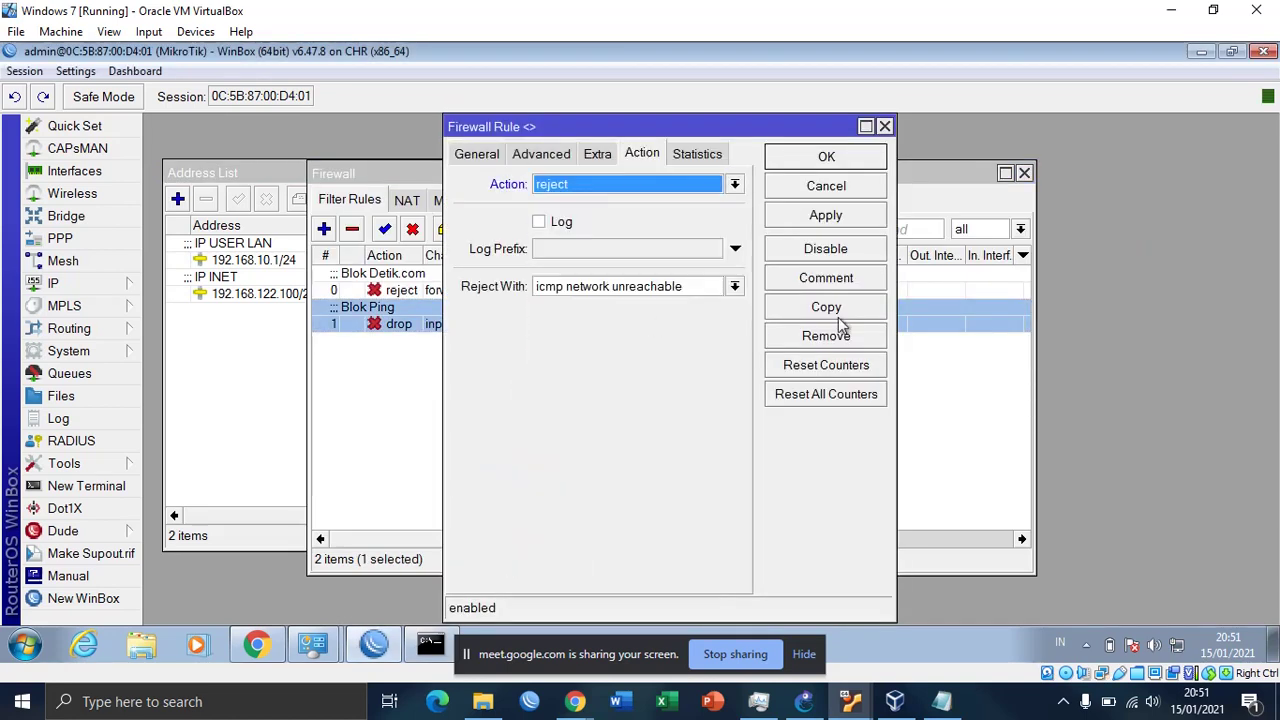
click(823, 215)
click(838, 163)
Rerun the ping to 192.168.10.1, then ping 192.168.122.100 to check the reject rule
click(260, 405)
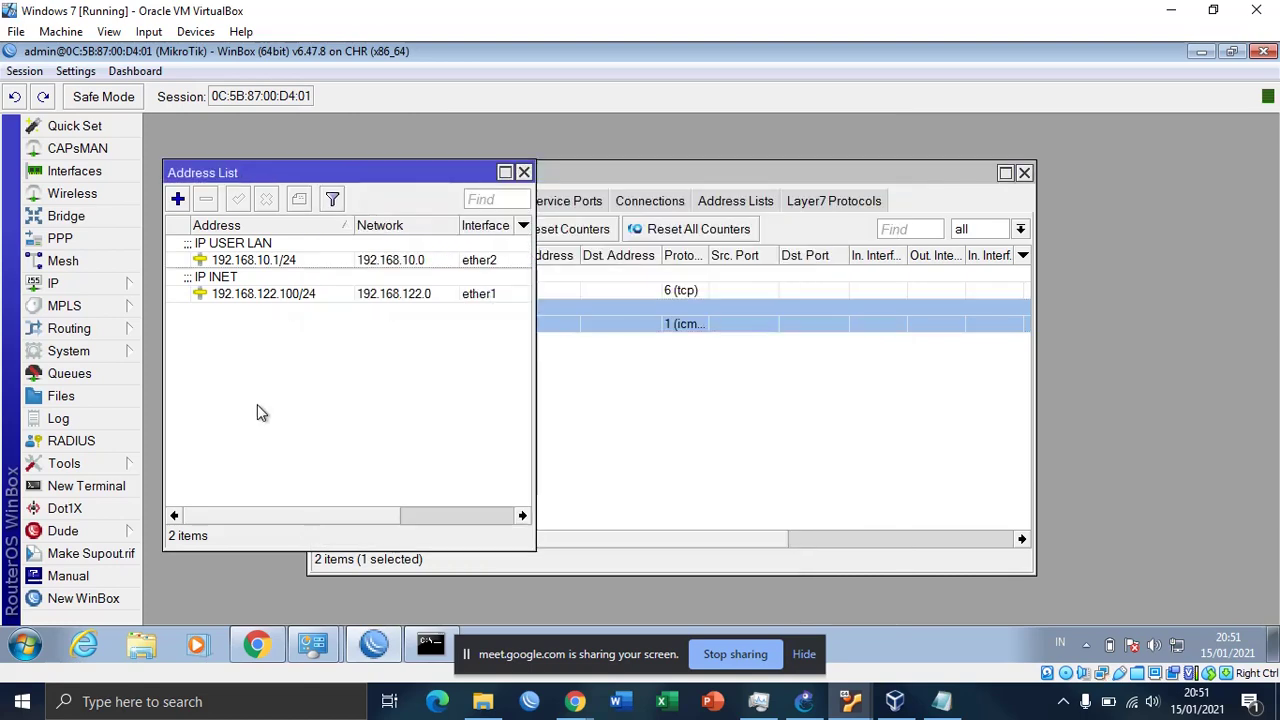
click(433, 646)
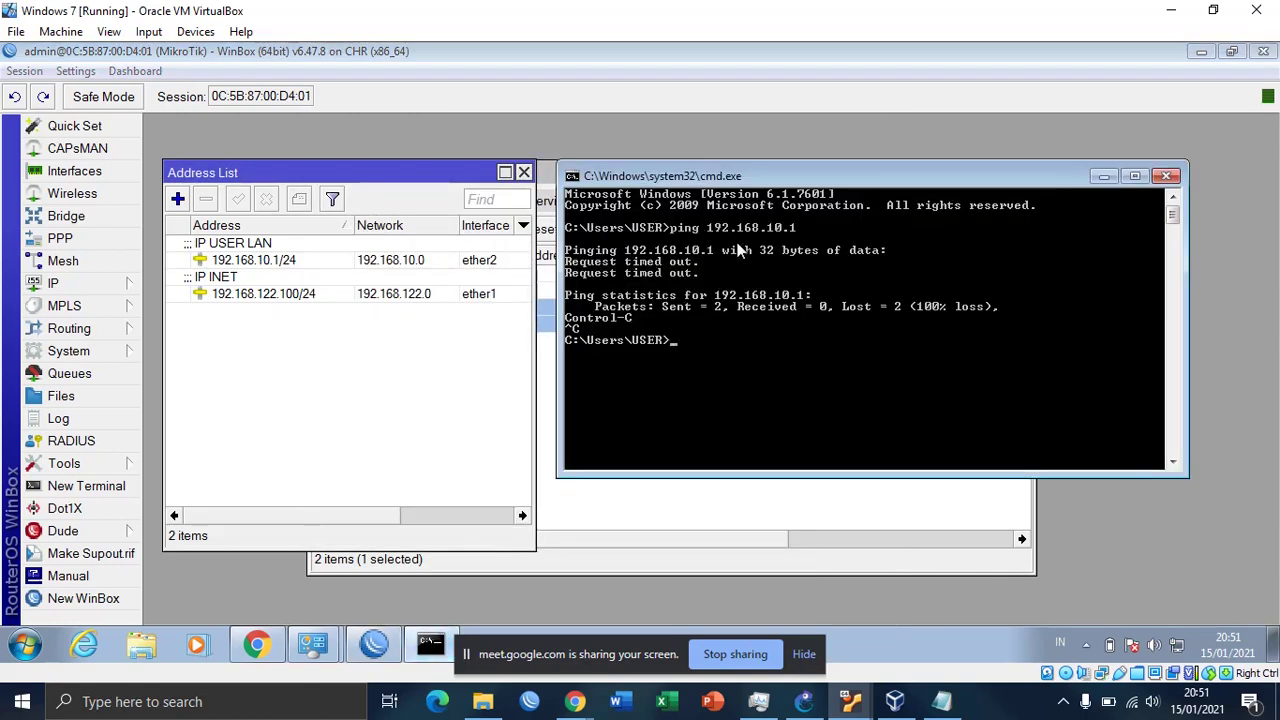
key(Up)
key(Return)
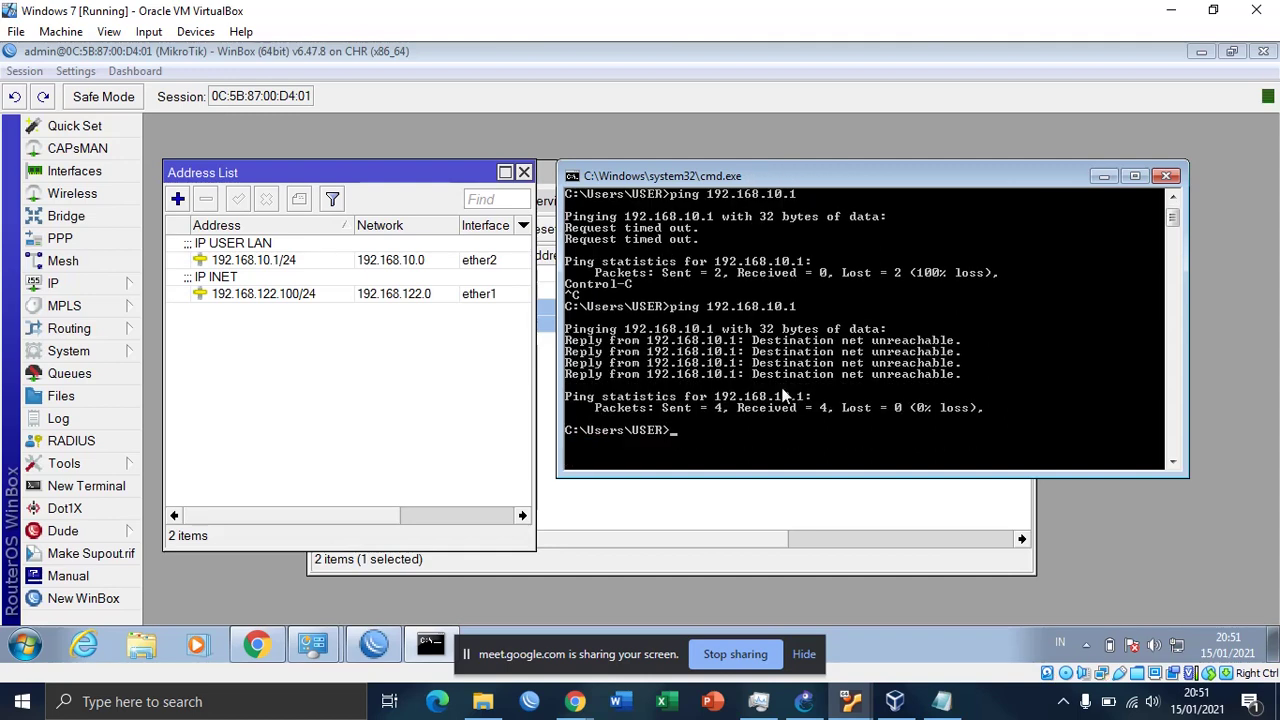
click(640, 508)
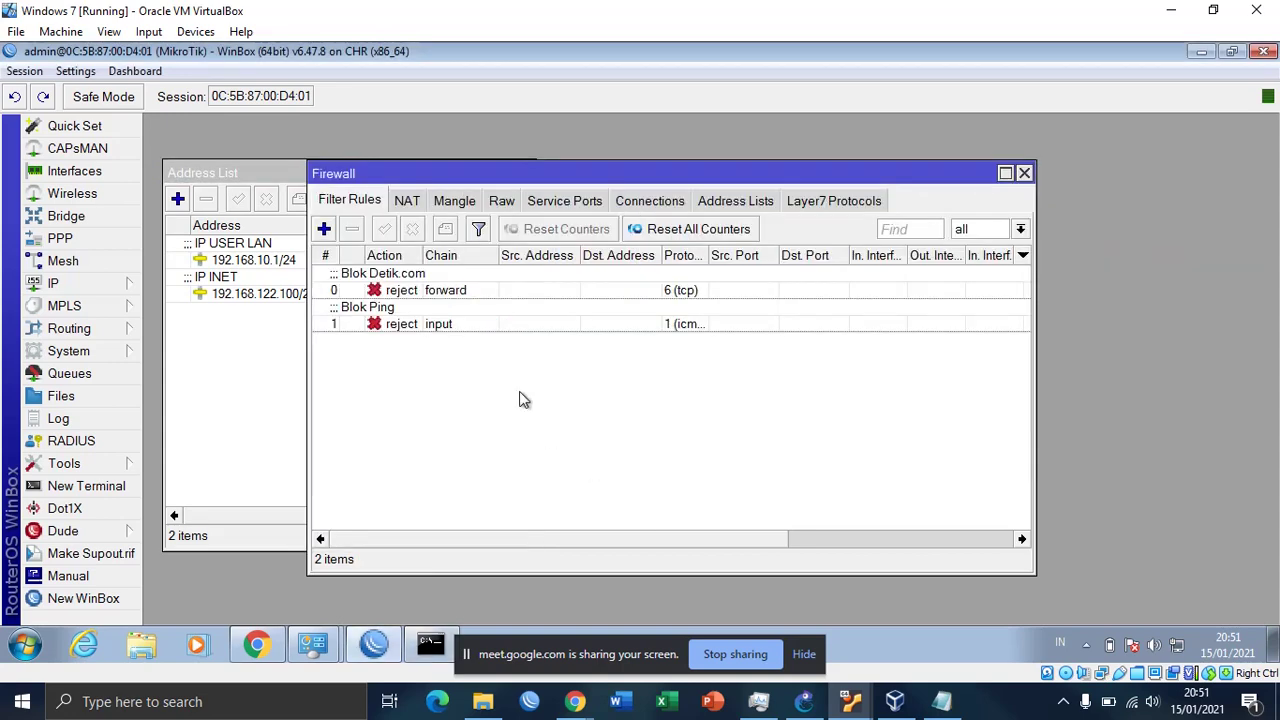
click(205, 357)
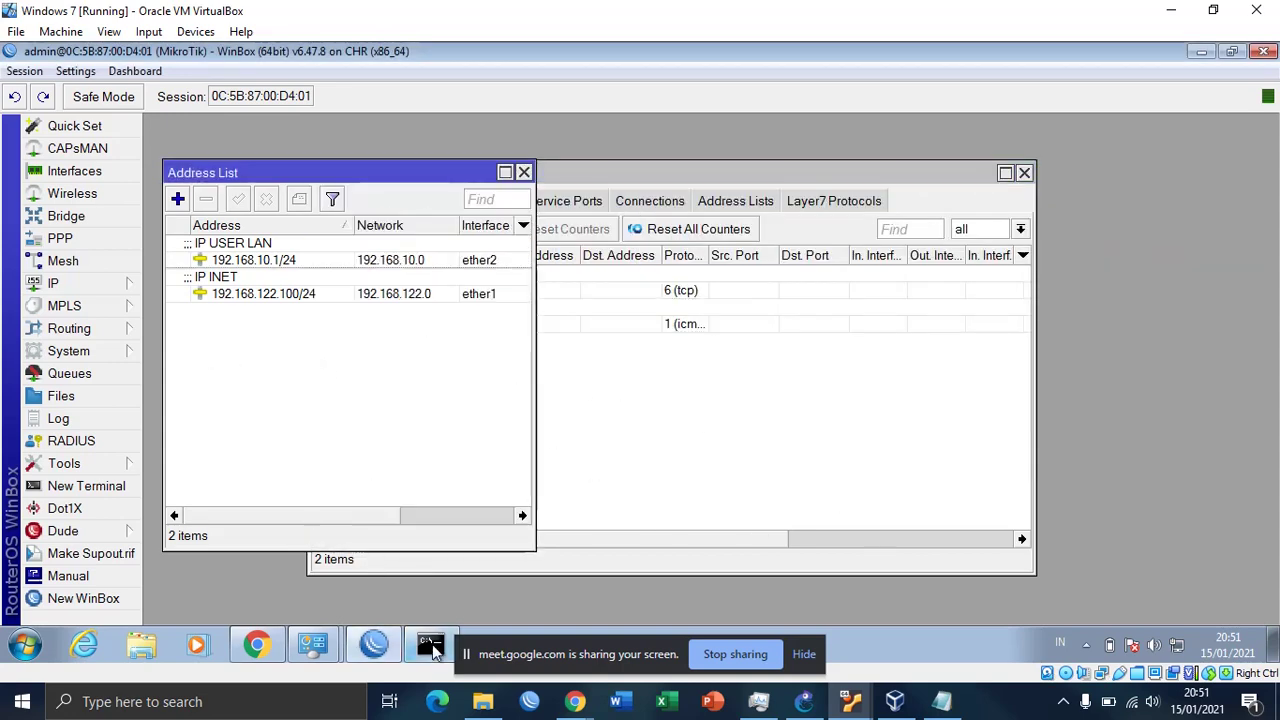
click(432, 648)
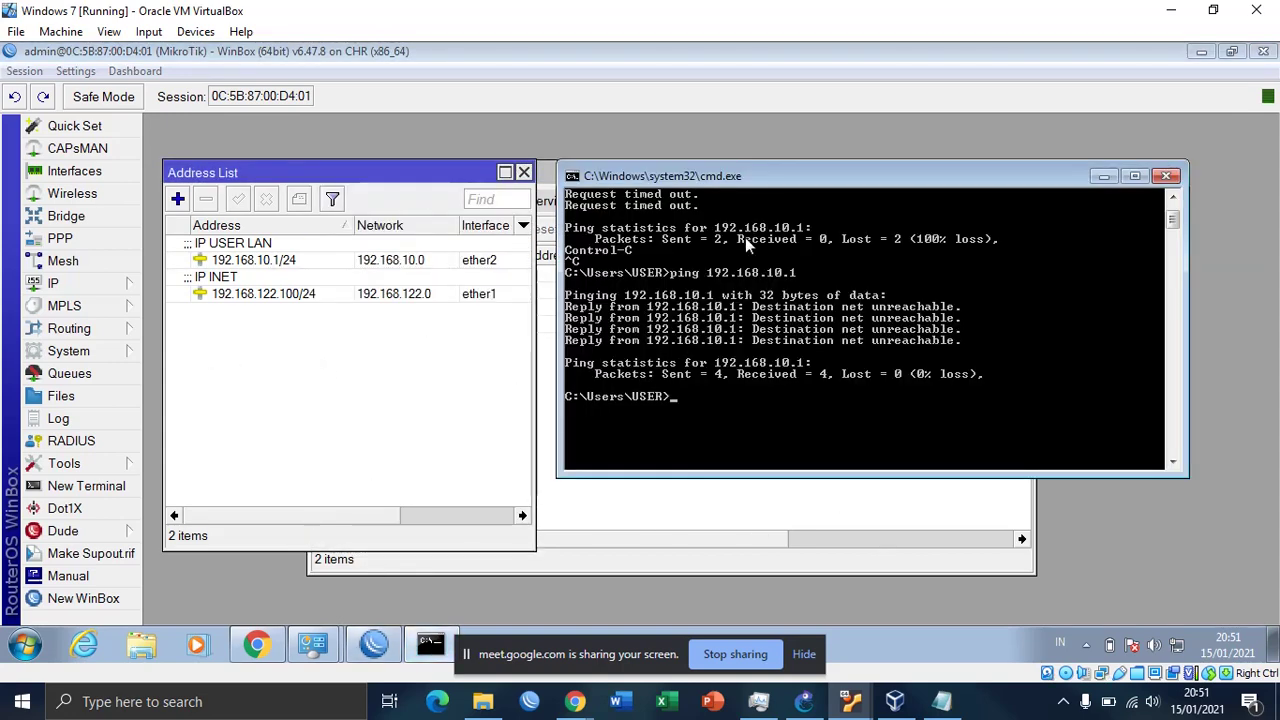
text(ping 1)
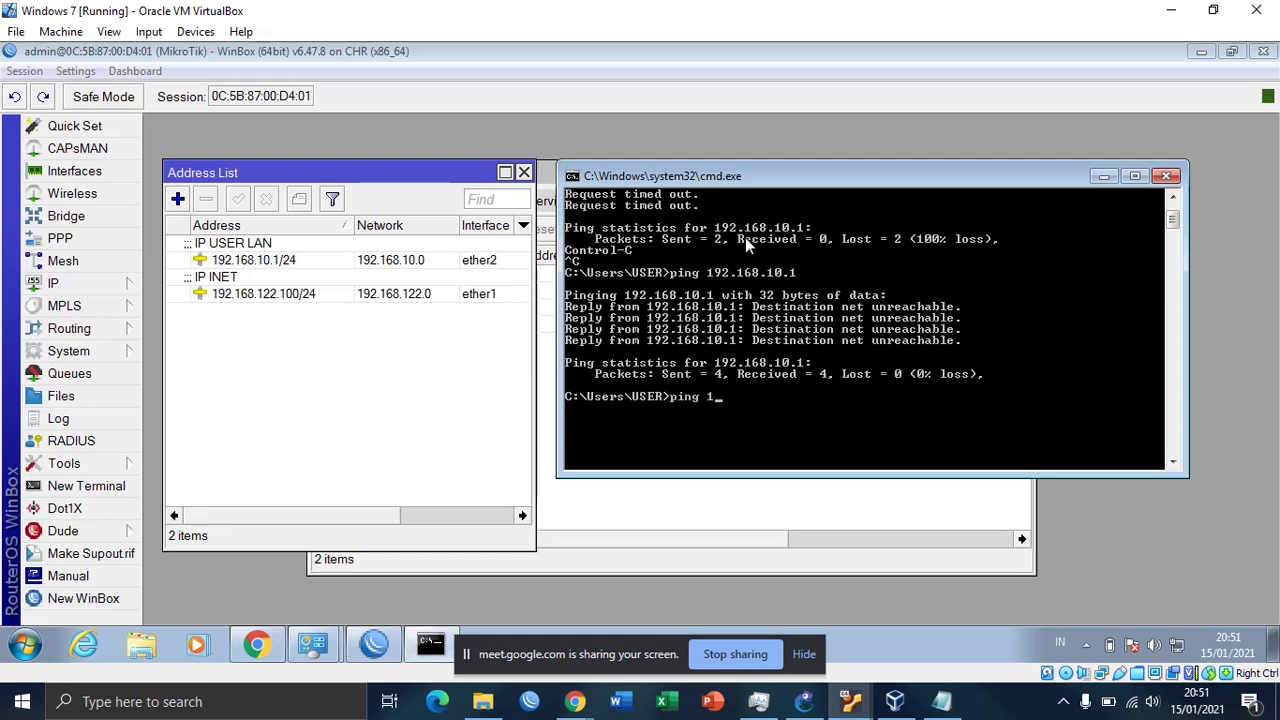
text(92.168.122.100)
key(Return)
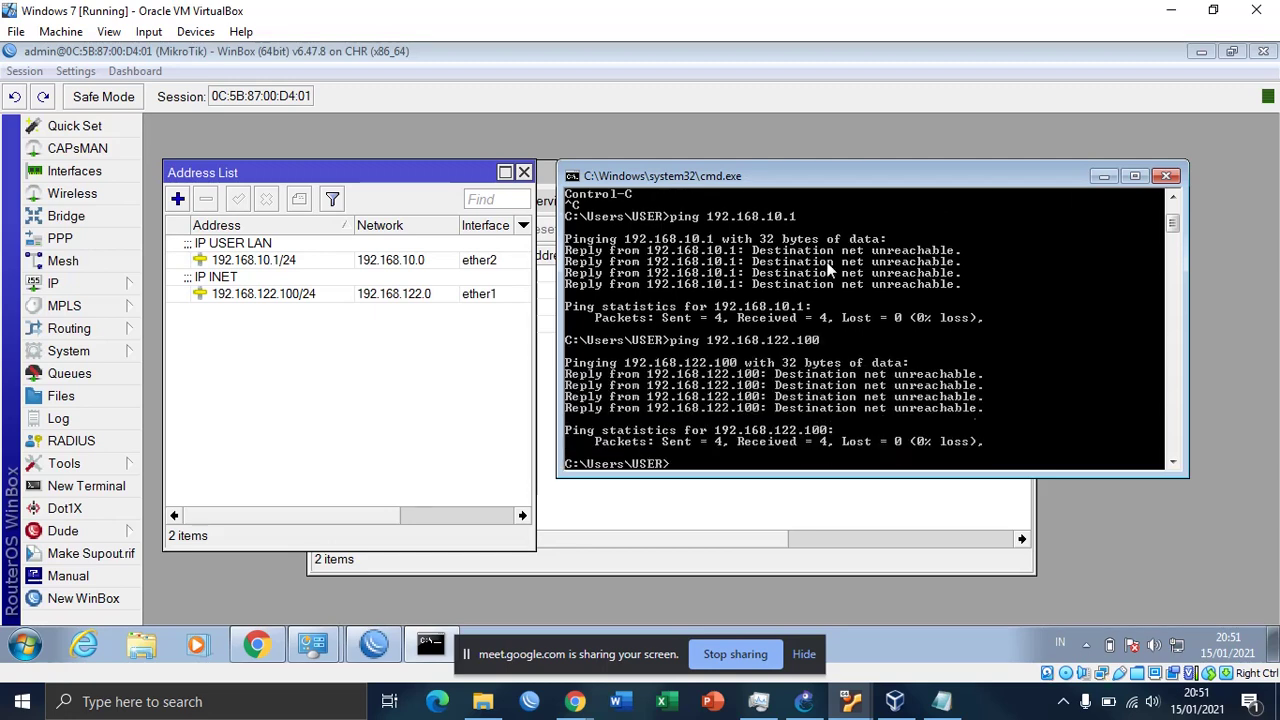
Open the Blok Ping rule's General matching settings
click(1166, 176)
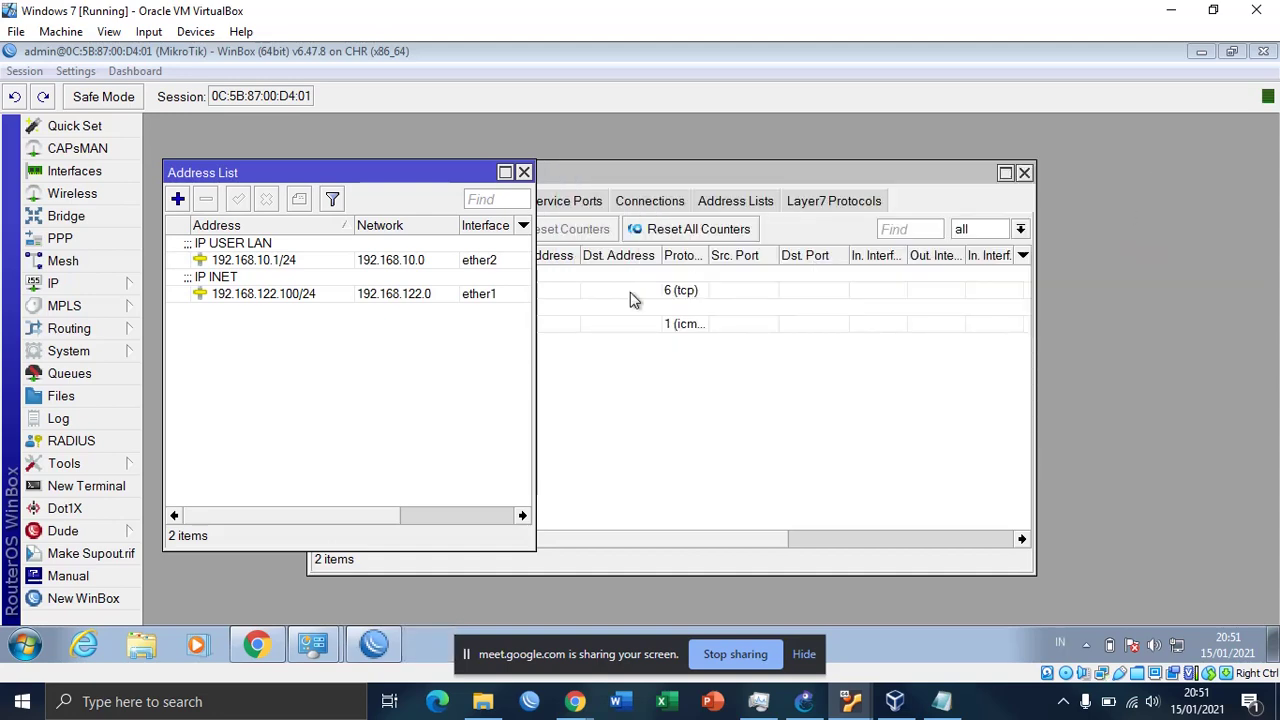
click(548, 355)
double_click(383, 322)
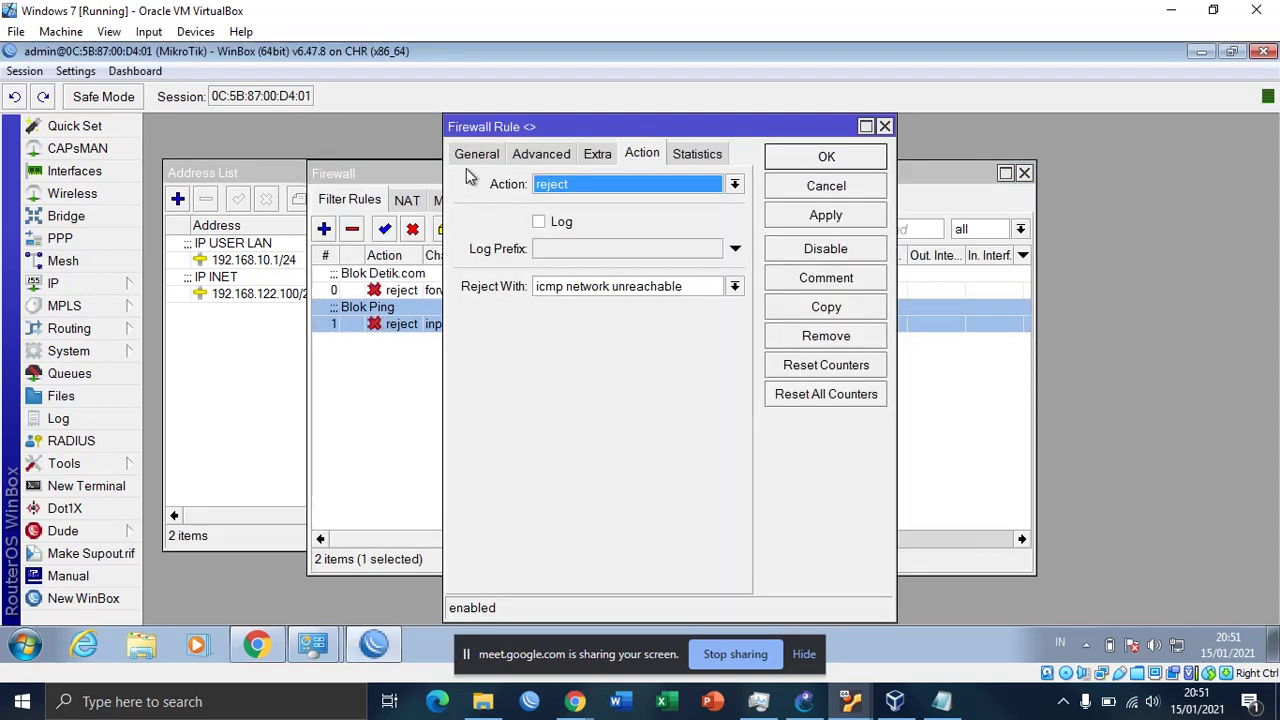
click(476, 160)
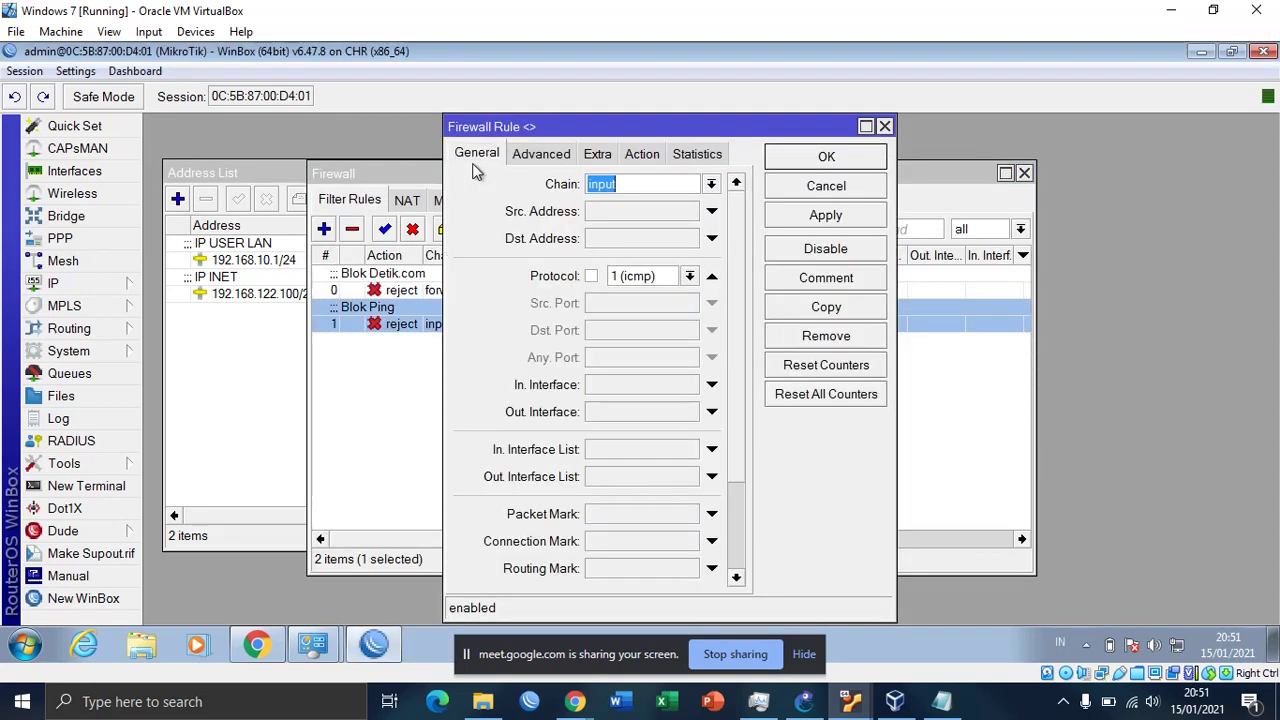
Review the router interfaces ether1 through ether6 in the Interface list
click(92, 173)
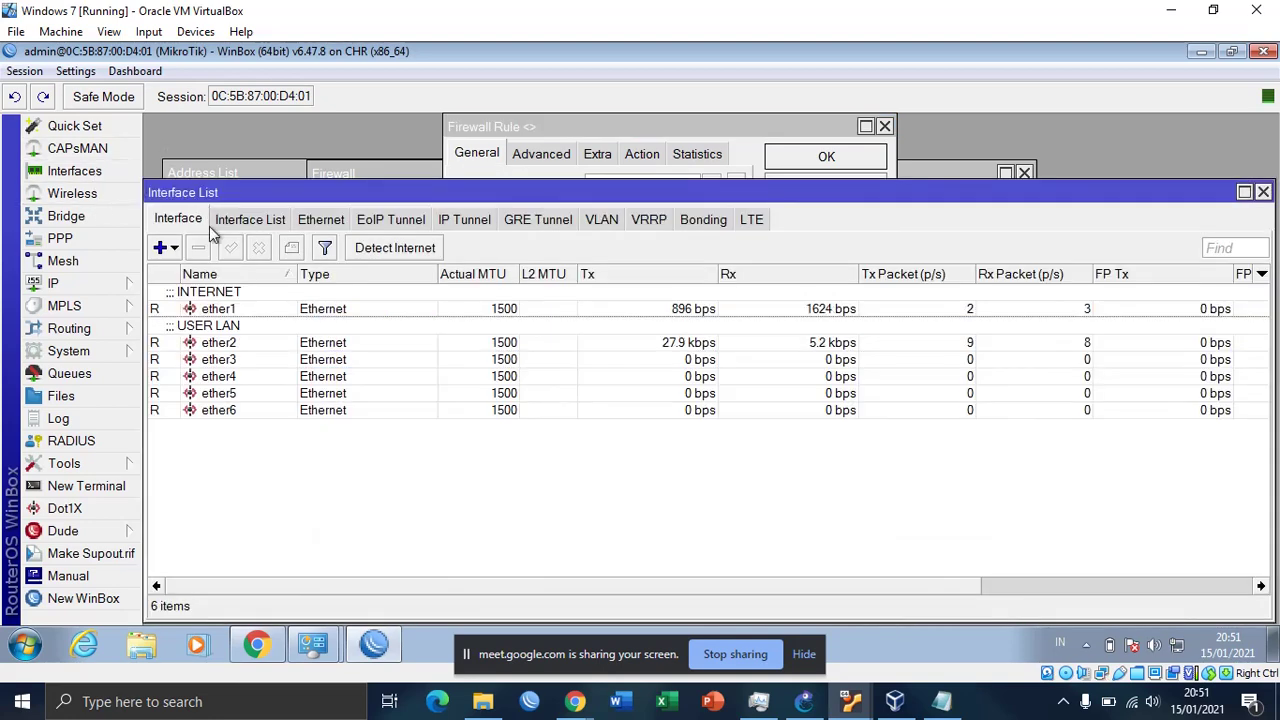
click(218, 310)
click(222, 343)
click(224, 360)
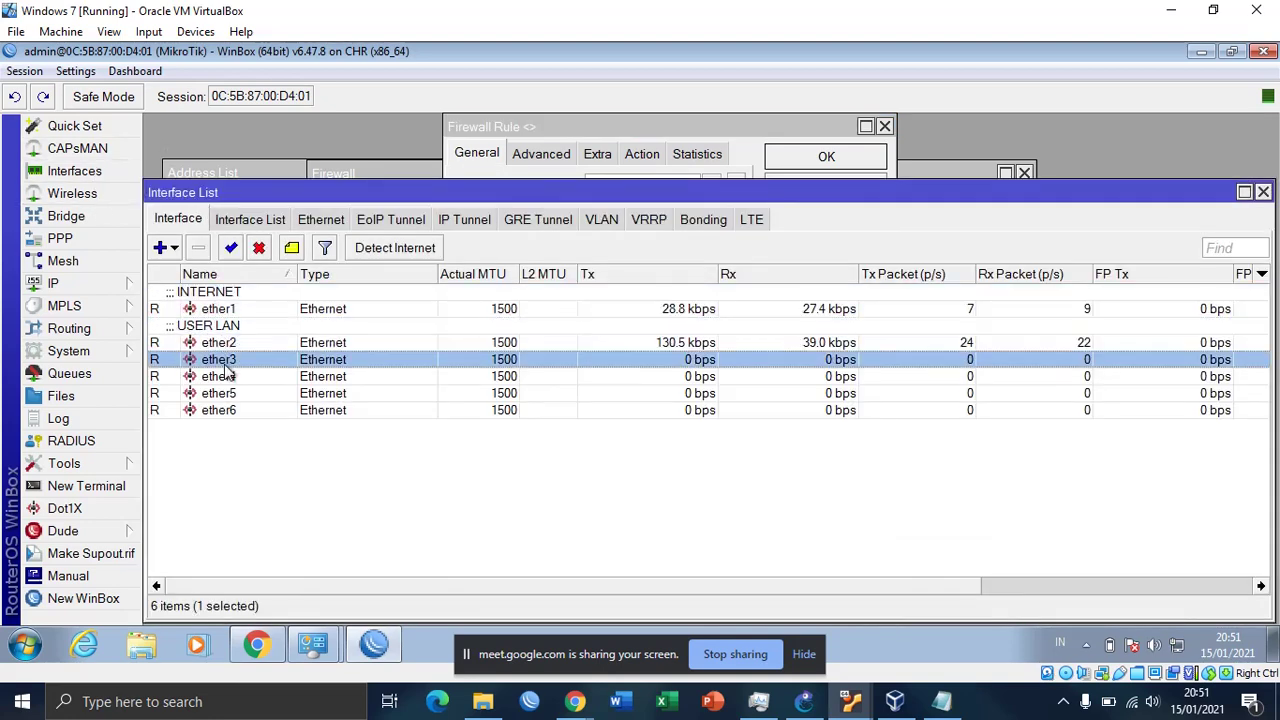
click(228, 376)
click(229, 393)
click(229, 410)
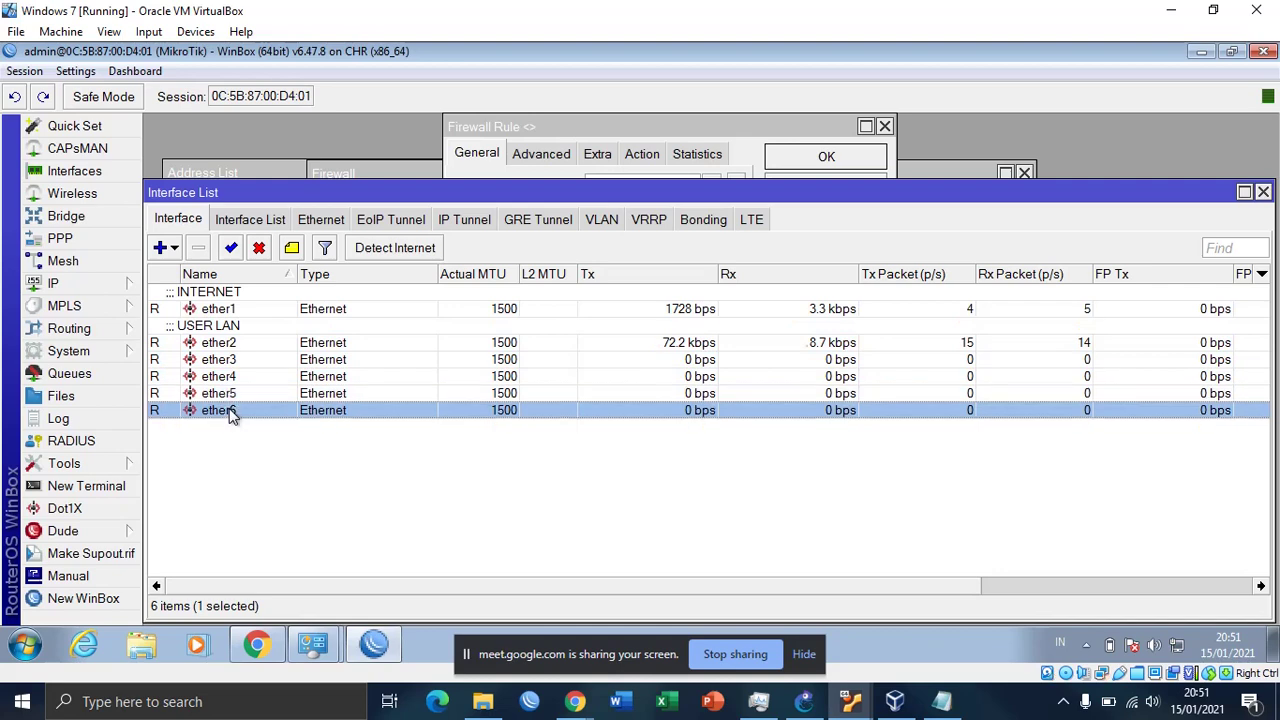
click(233, 438)
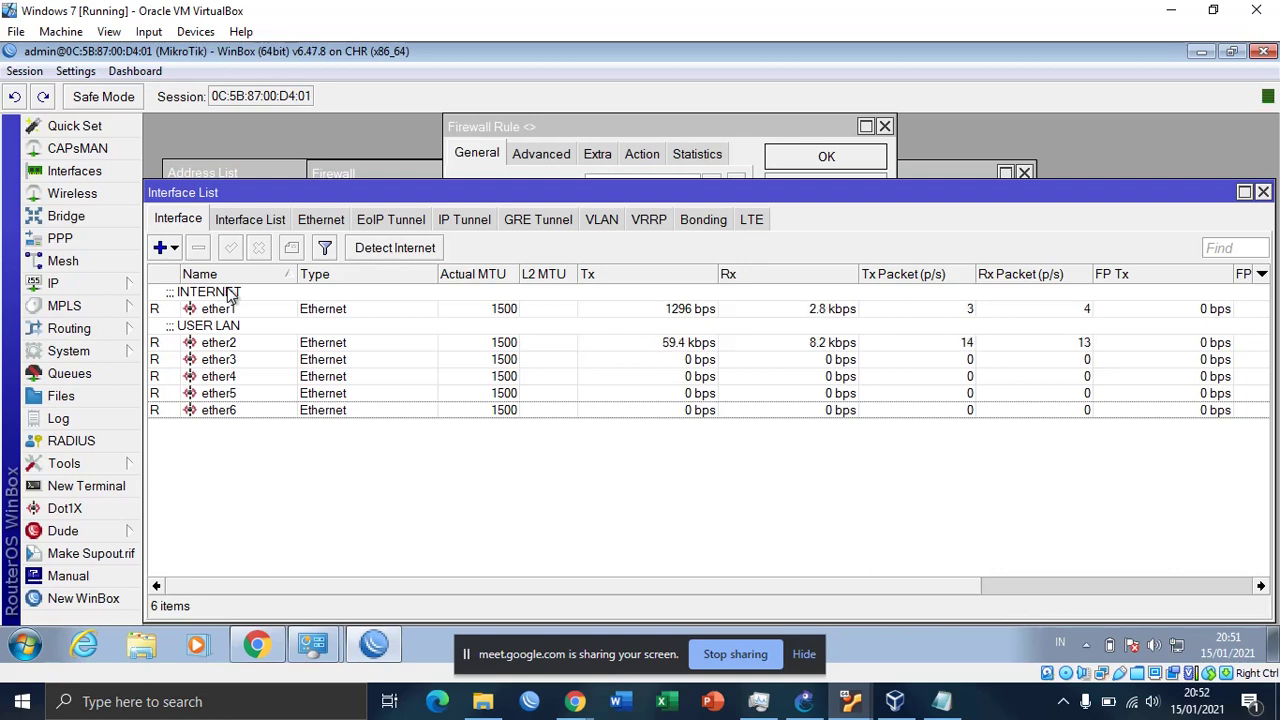
click(1263, 192)
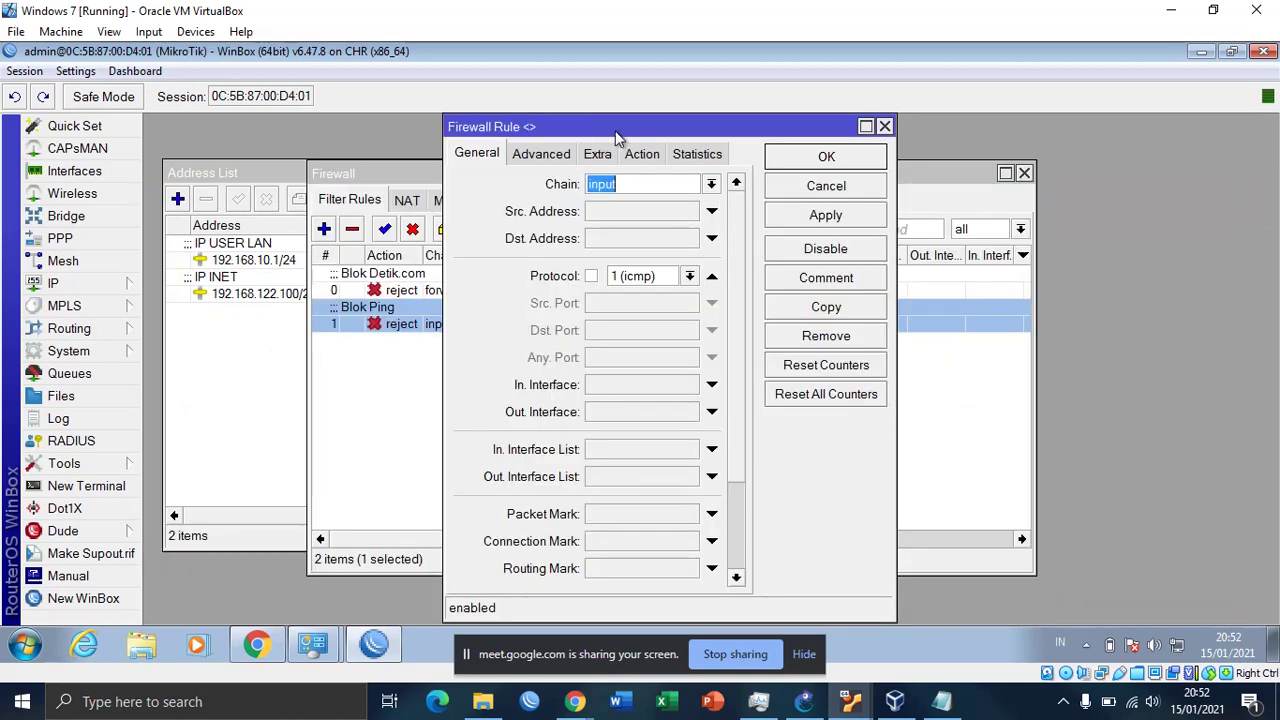
Look up the client's 192.168.10.200 lease under IP > DHCP Server > Leases
drag(615, 130, 745, 135)
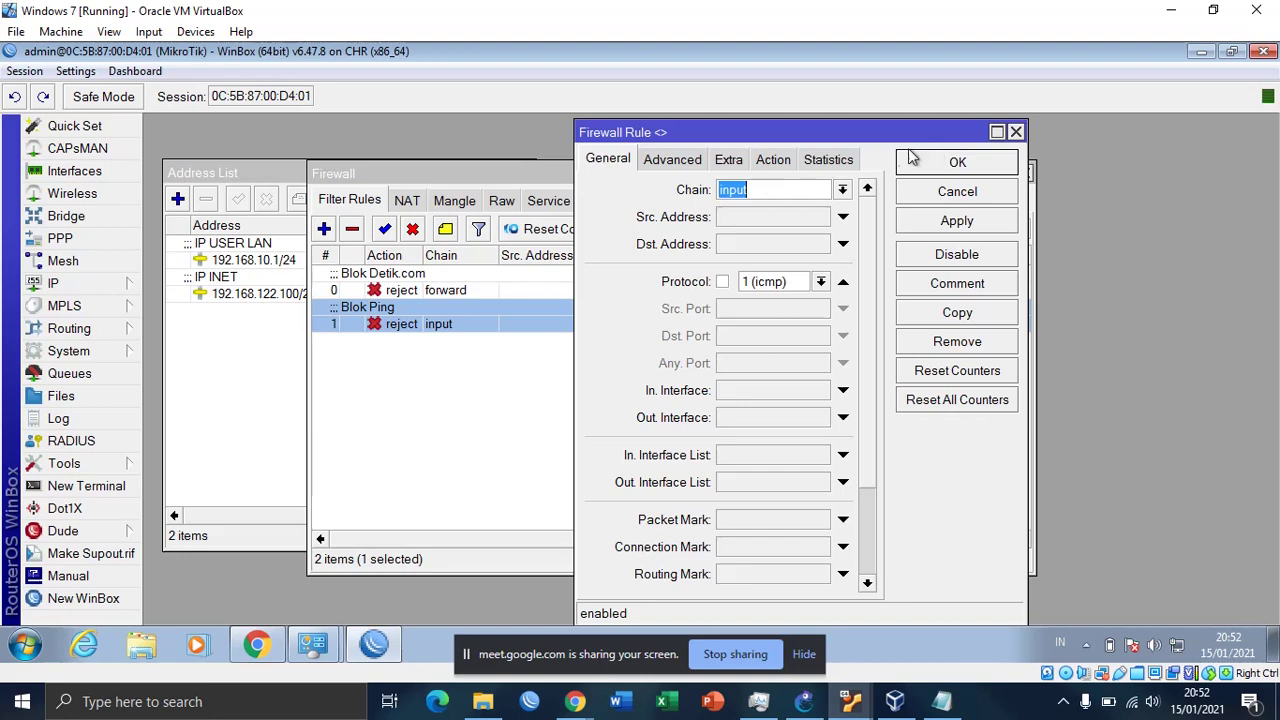
click(768, 219)
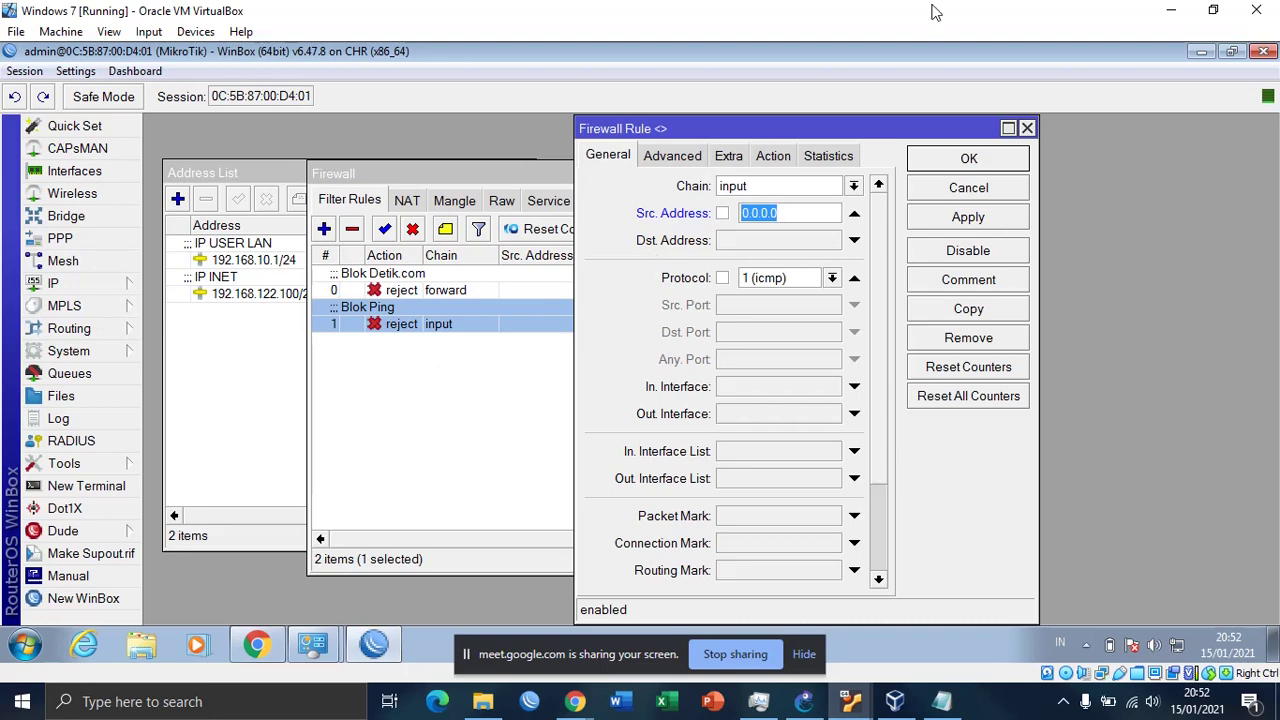
click(100, 285)
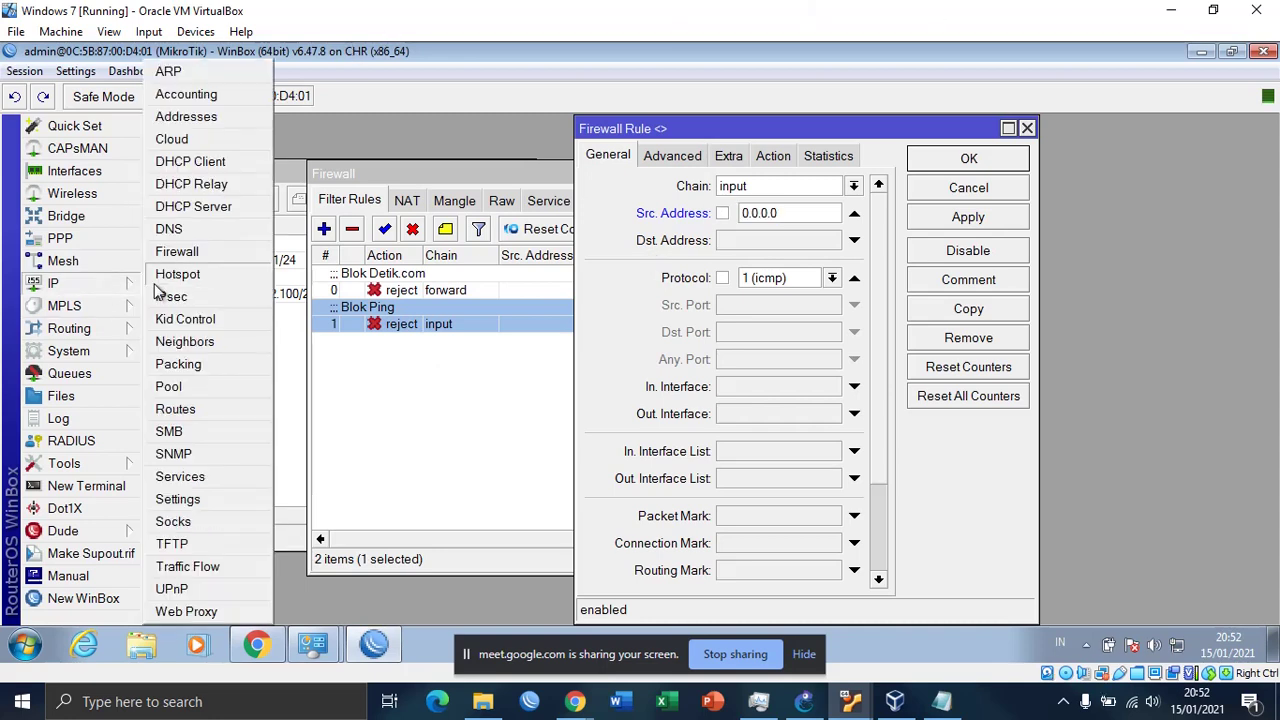
click(177, 206)
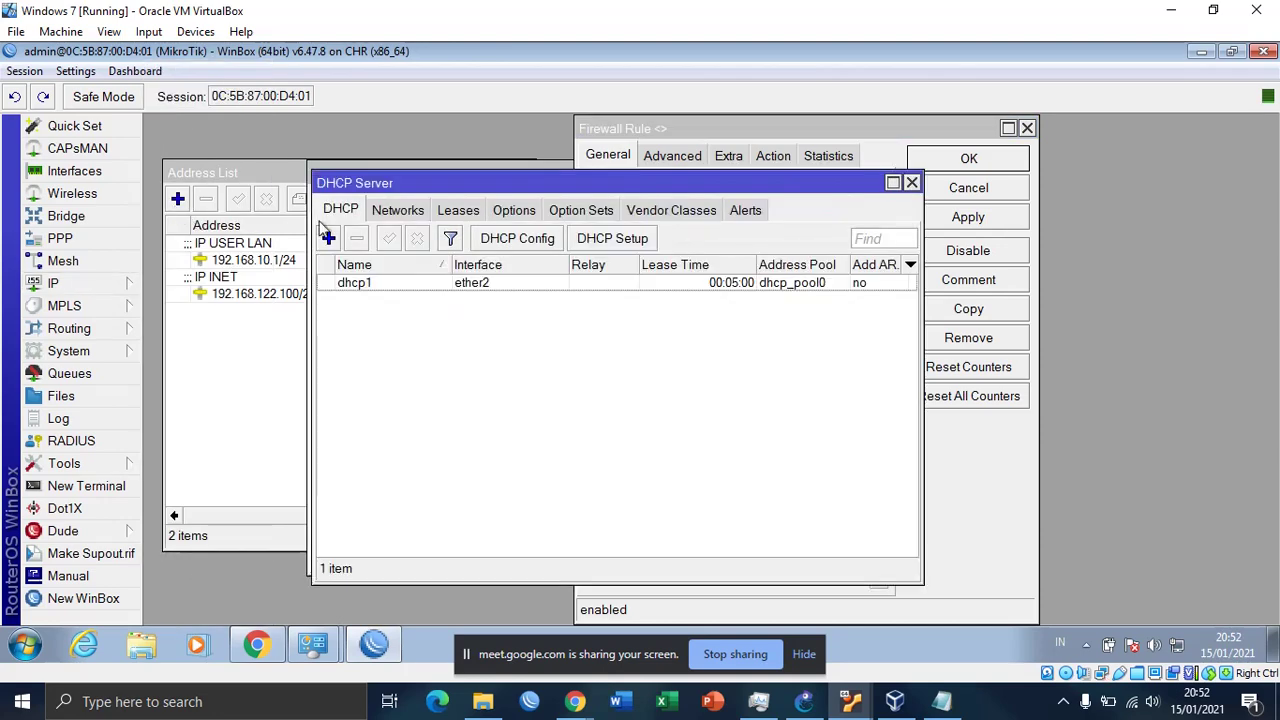
drag(413, 186, 313, 196)
click(360, 220)
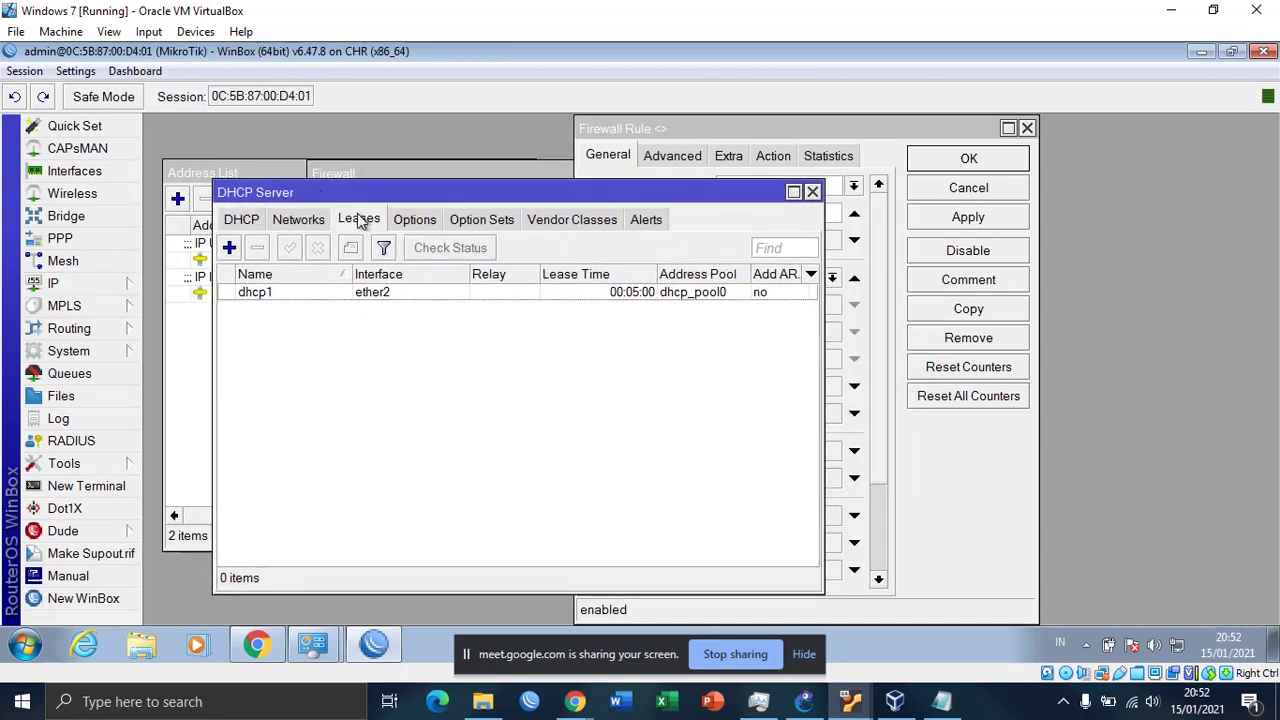
click(298, 293)
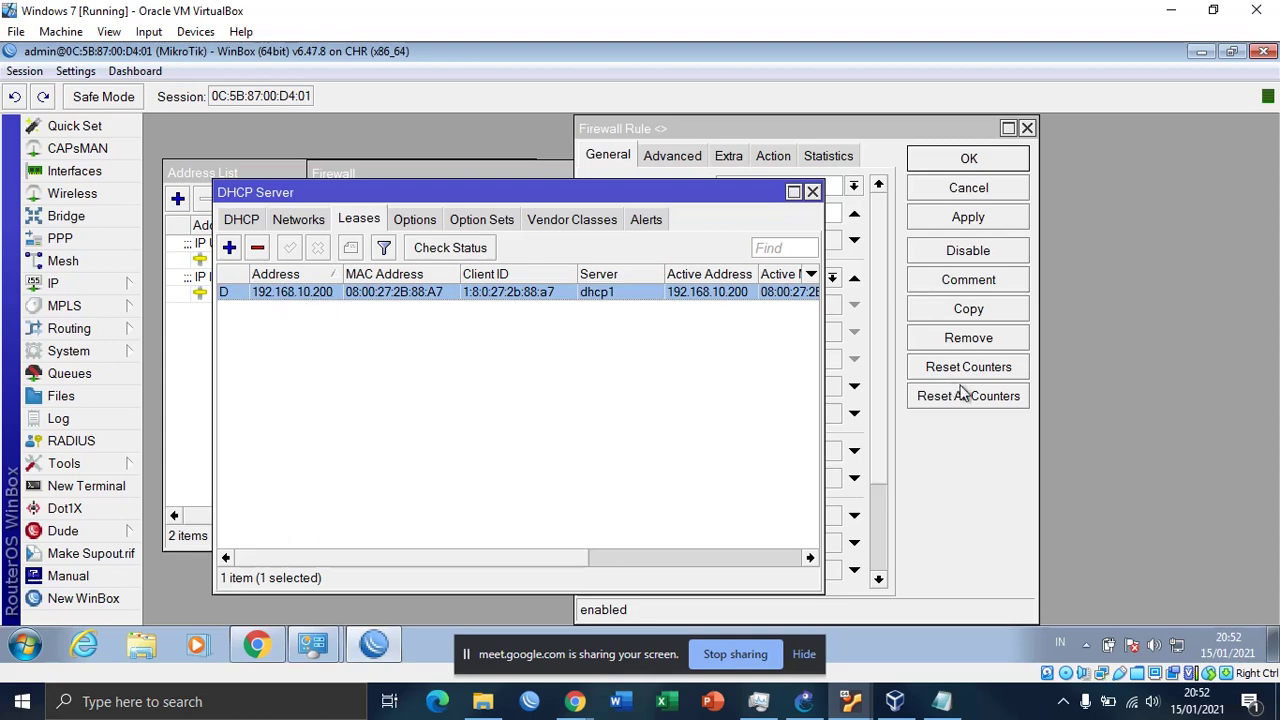
Enter 192.168.10.200 as the rule's Src. Address, save it, and close the firewall rules
click(954, 470)
click(760, 213)
text(1)
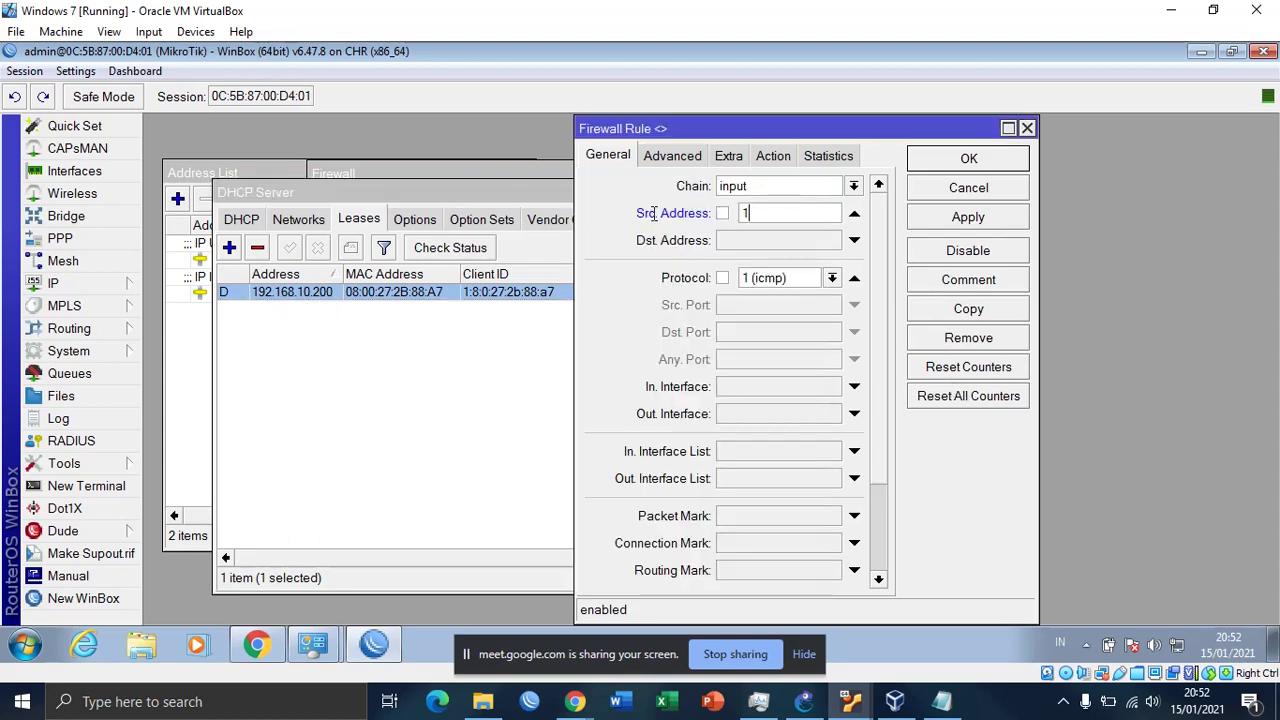
text(92.168.10.200)
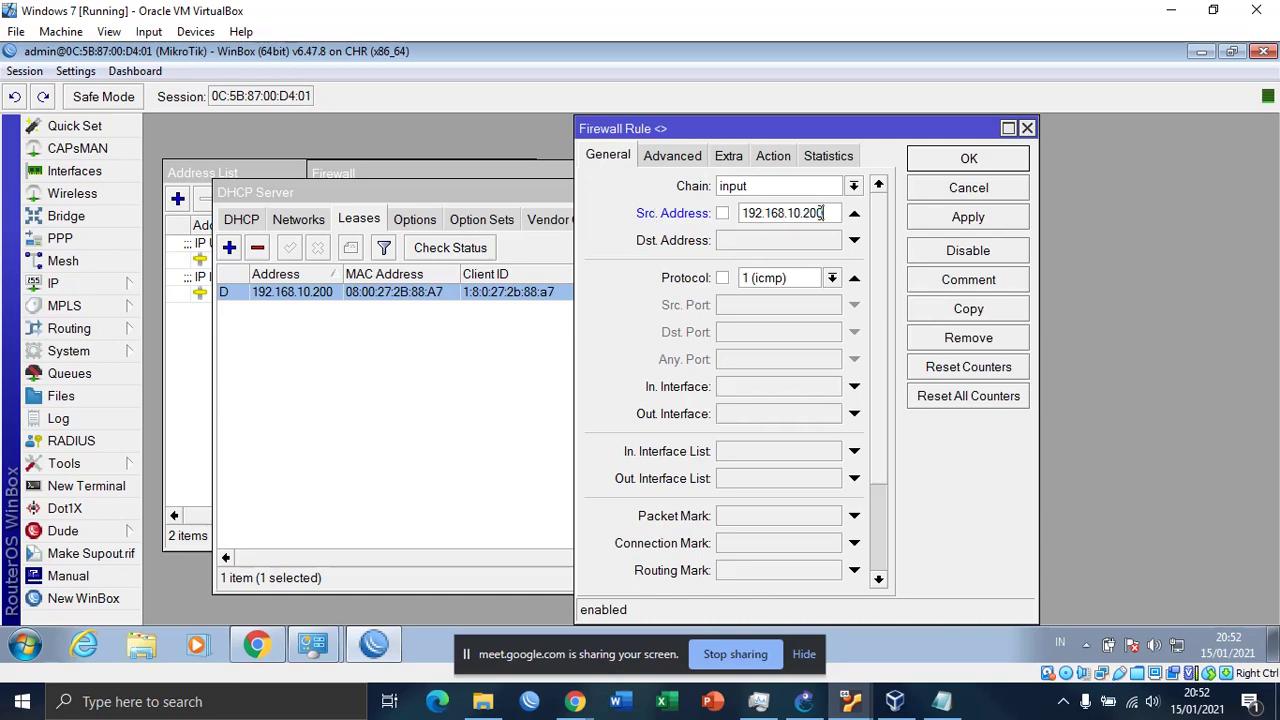
click(964, 226)
click(968, 162)
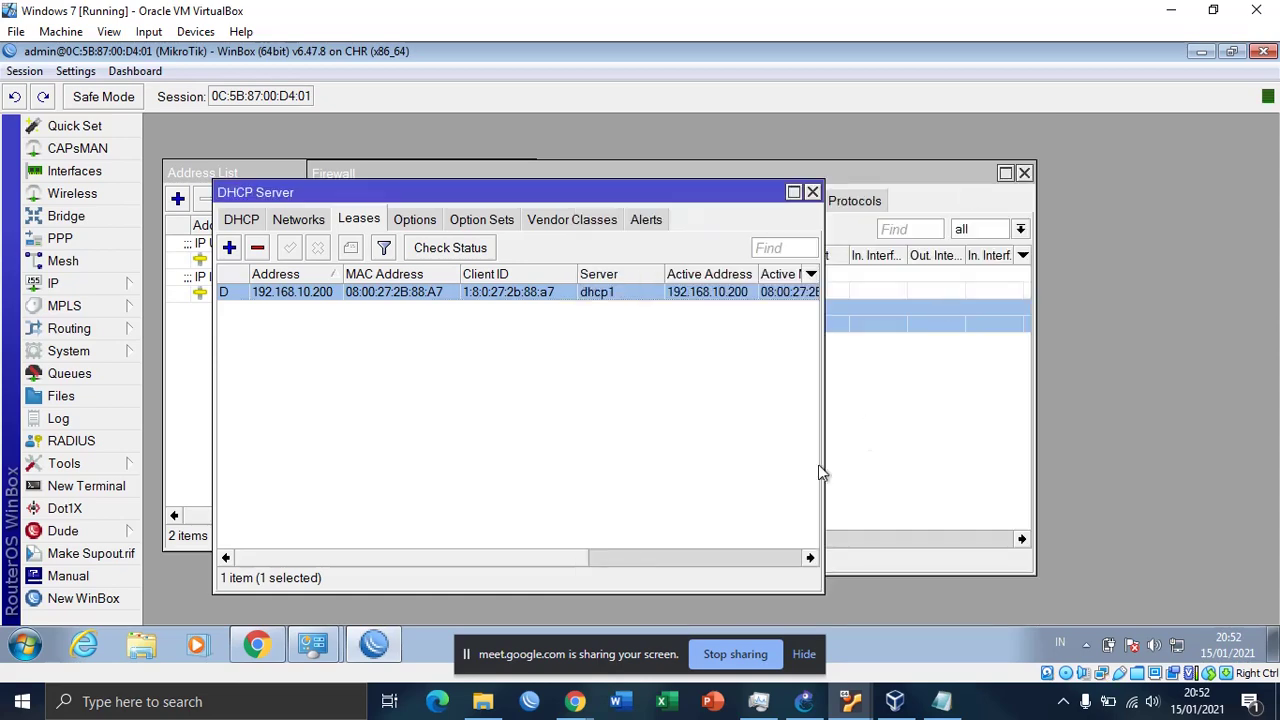
drag(460, 200, 531, 168)
click(1024, 173)
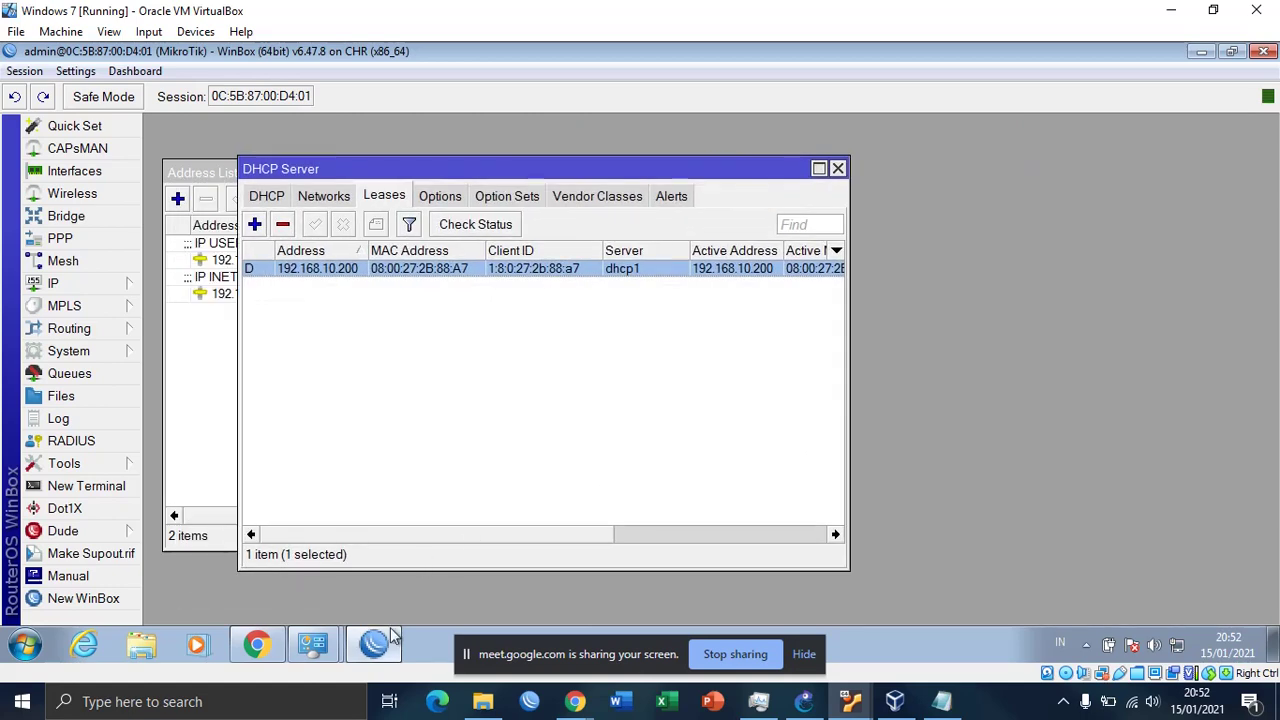
Launch cmd on the client, ping 192.168.10.1, and close the DHCP Server window
click(12, 652)
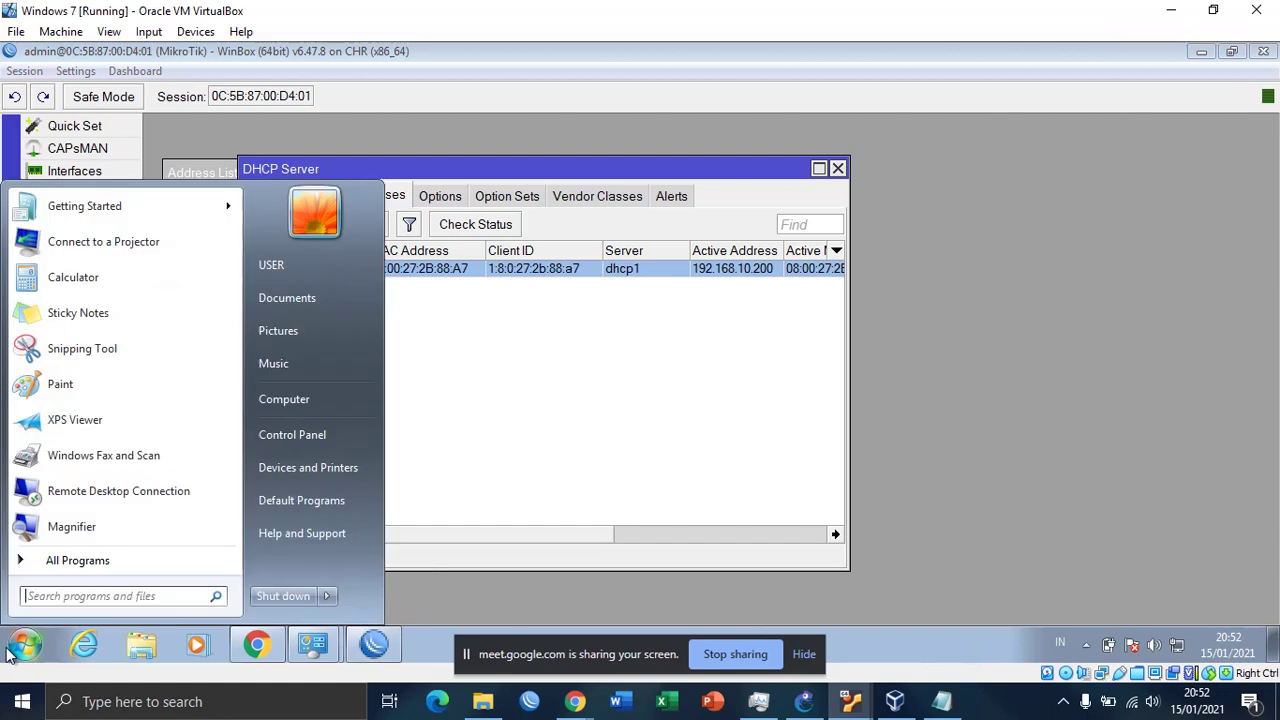
text(cmd)
key(Return)
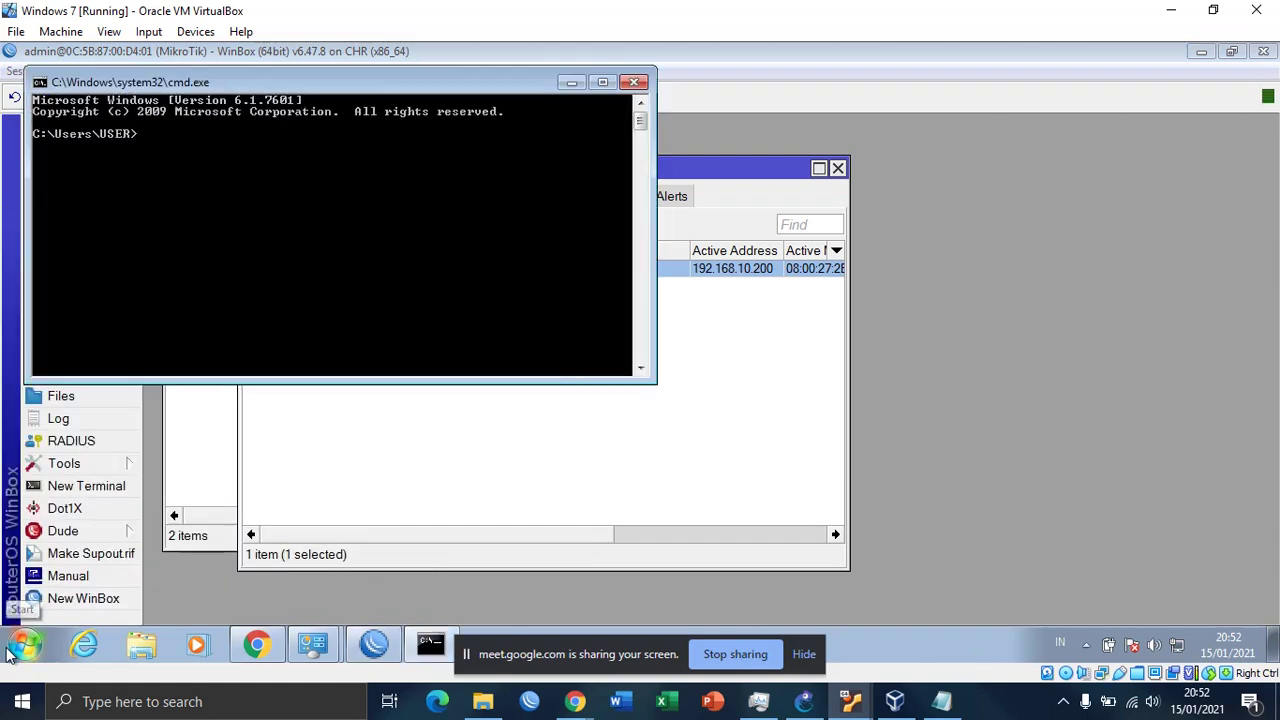
text(ping 192.1)
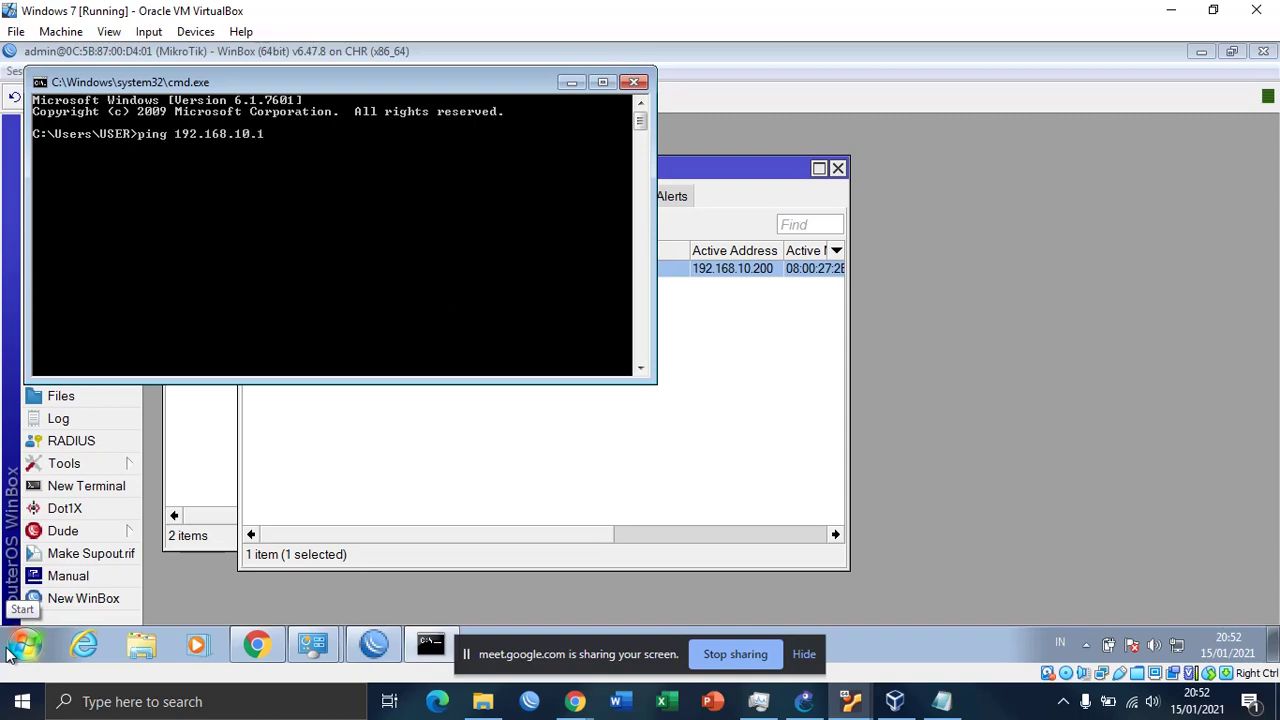
text(68.10.1)
key(Return)
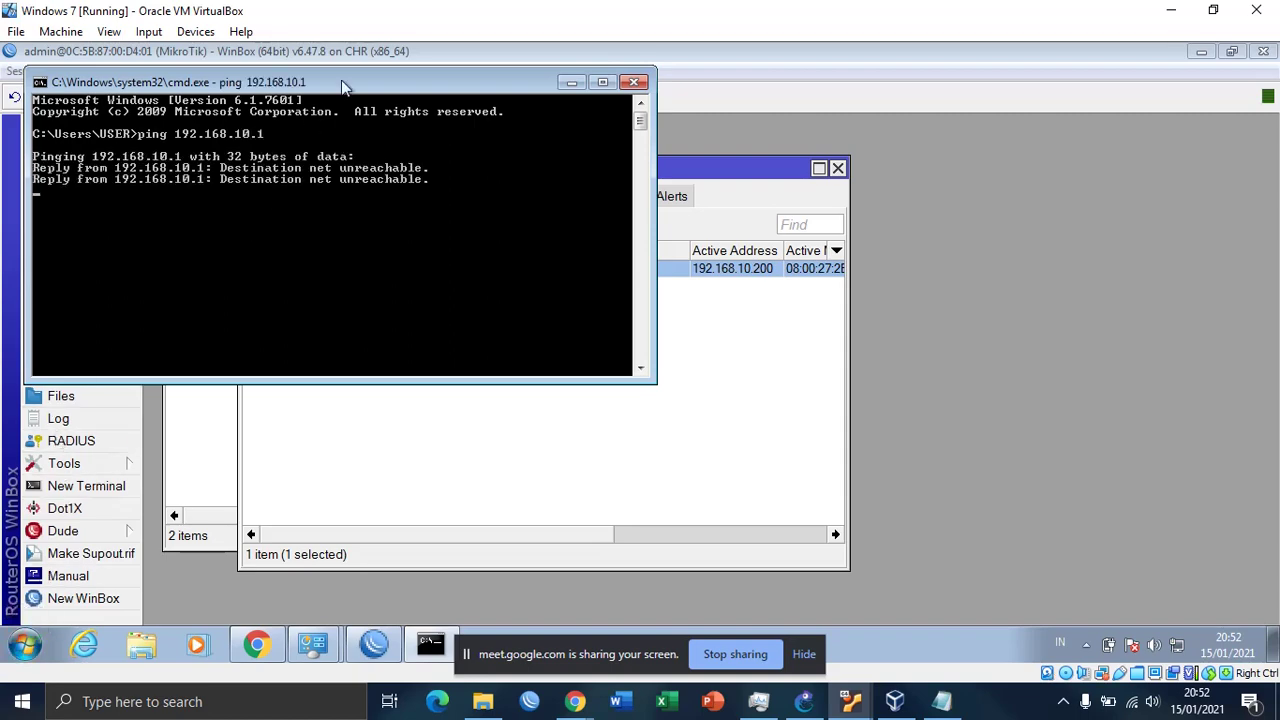
drag(341, 80, 889, 118)
click(377, 345)
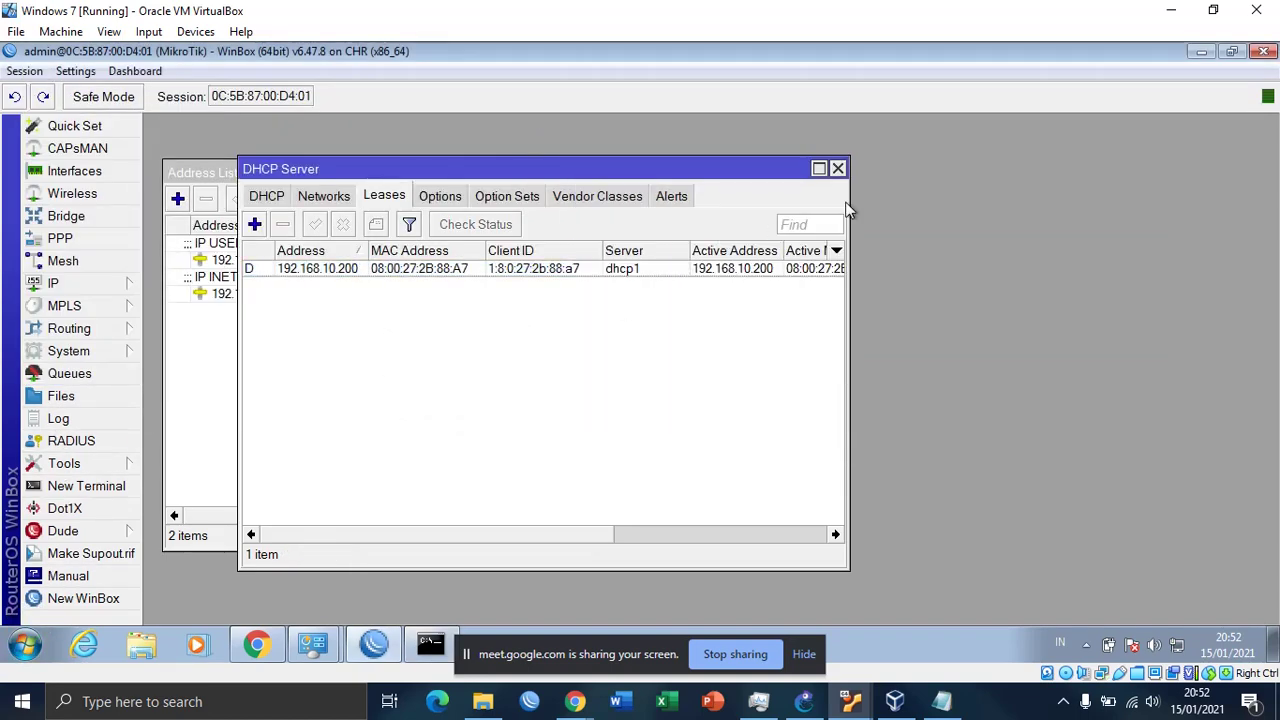
click(838, 168)
click(430, 645)
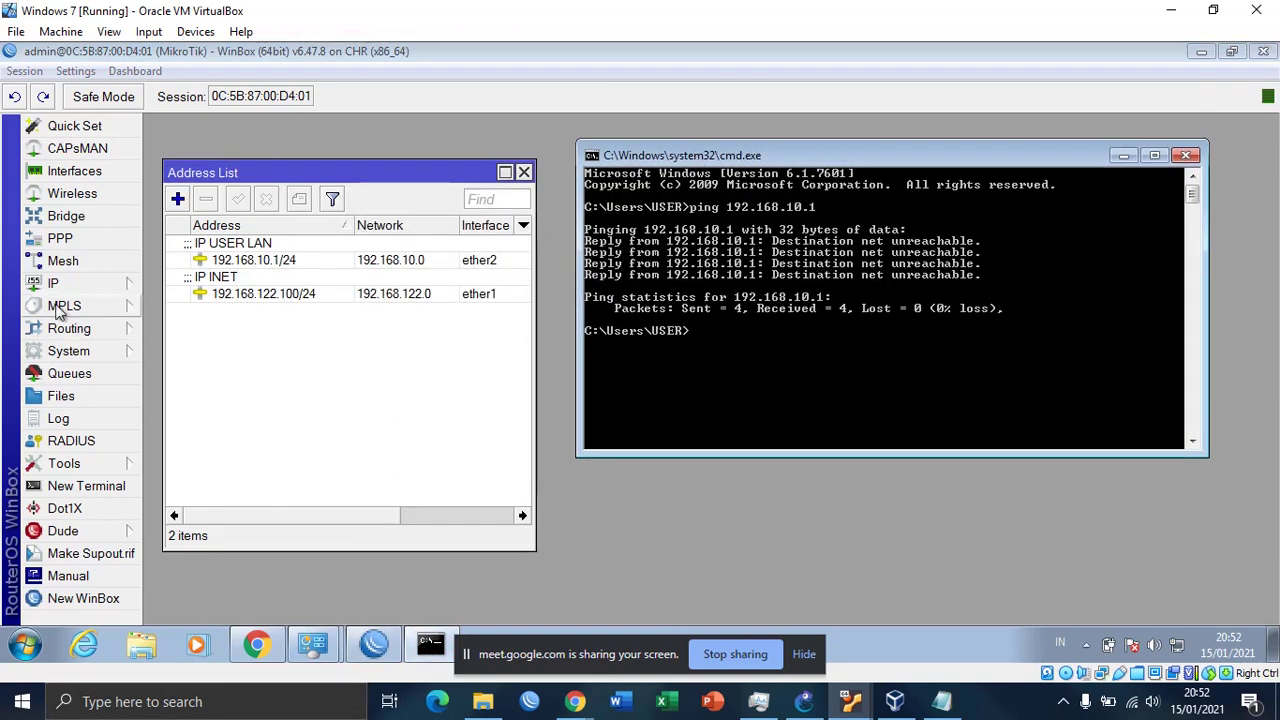
Change the Blok Ping rule's Src. Address to 192.168.10.10 and apply it
click(55, 283)
click(180, 252)
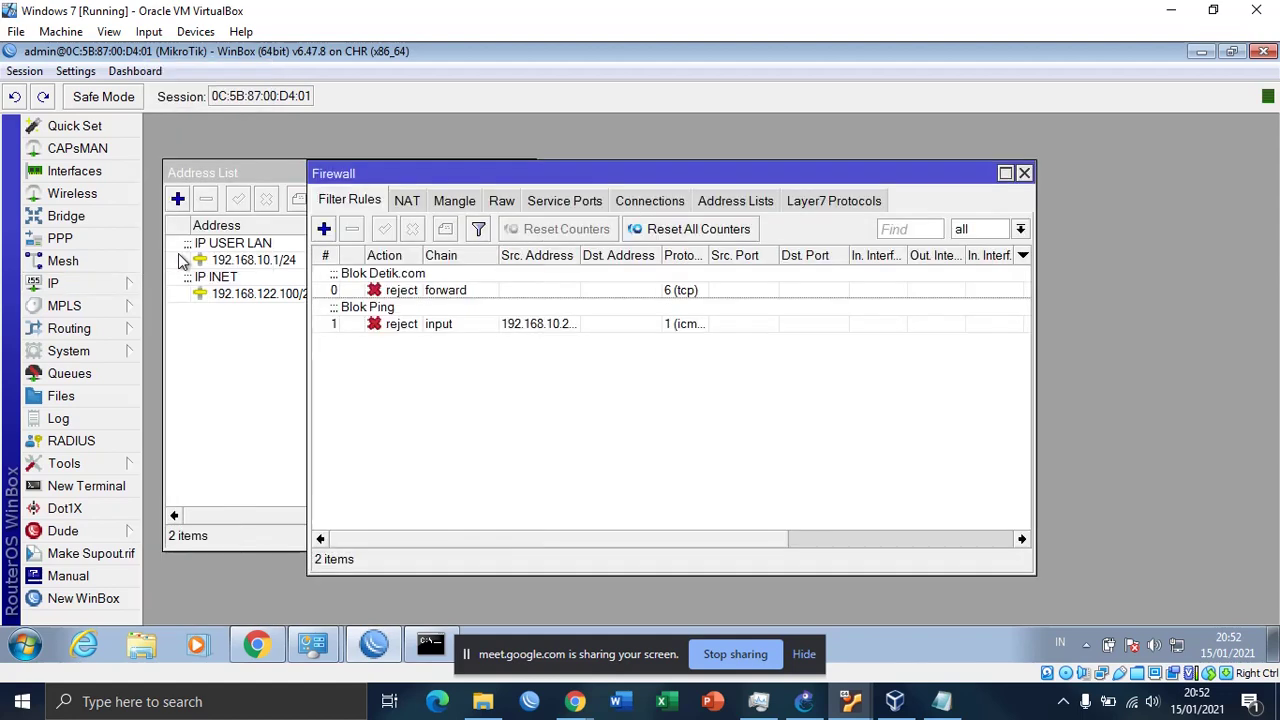
double_click(476, 324)
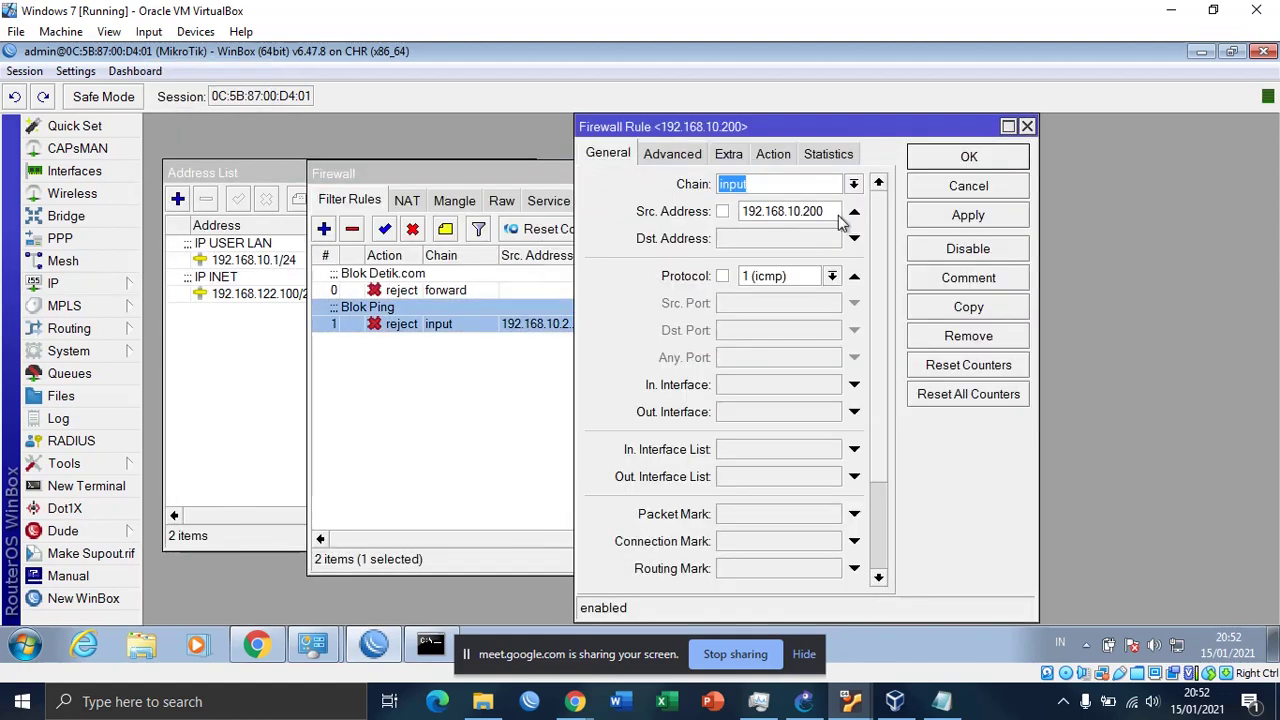
click(836, 213)
key(BackSpace)
key(BackSpace)
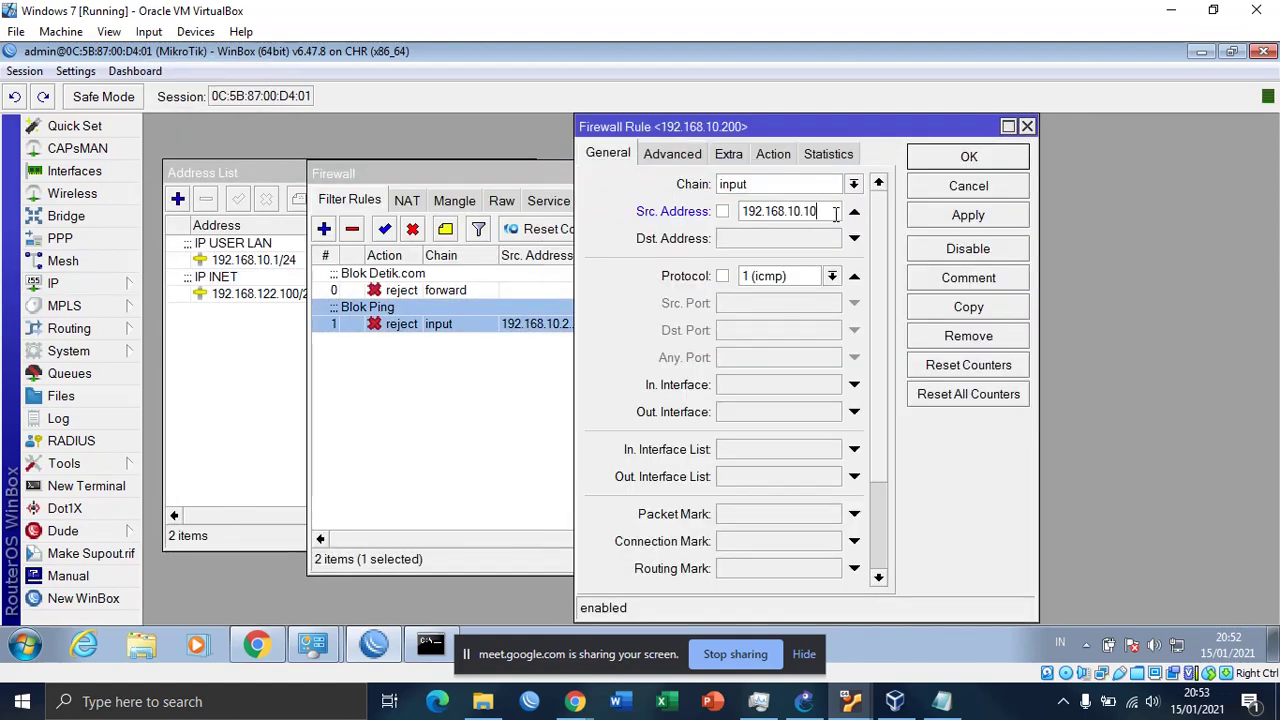
text(10)
click(968, 215)
drag(822, 211, 634, 210)
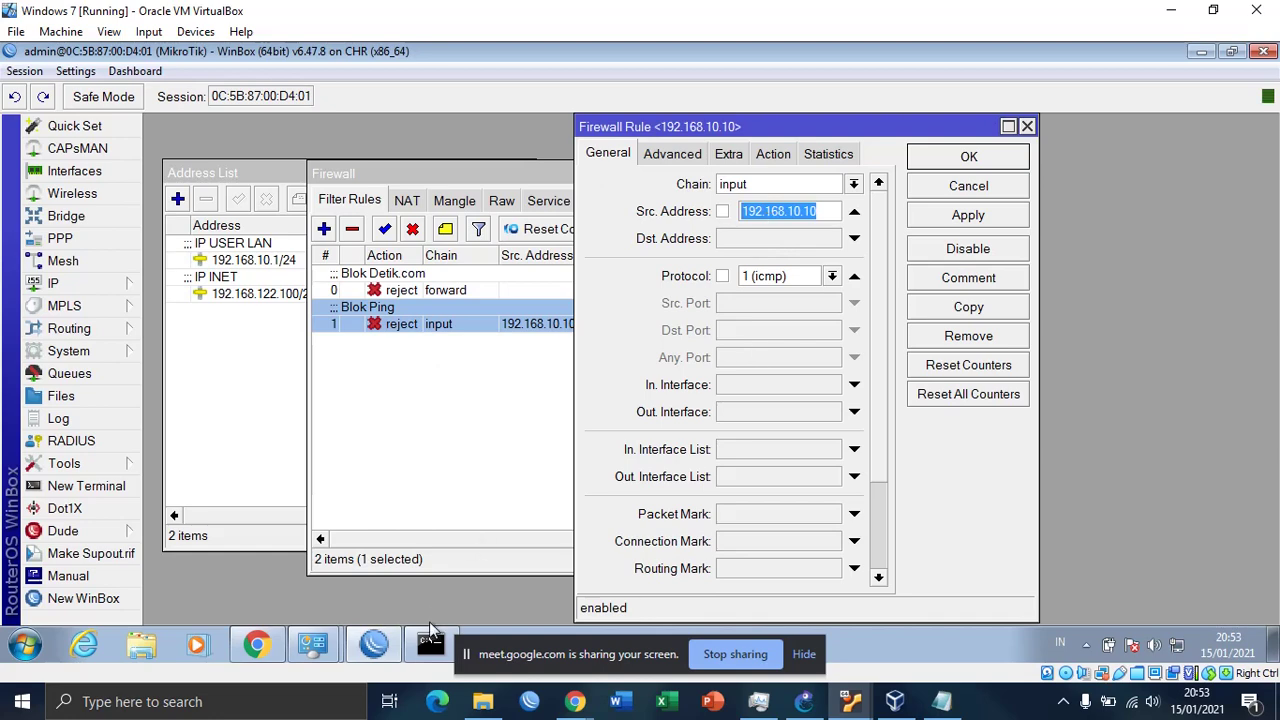
Rerun the ping to 192.168.10.1 from the client's command prompt
click(430, 645)
drag(754, 157, 556, 273)
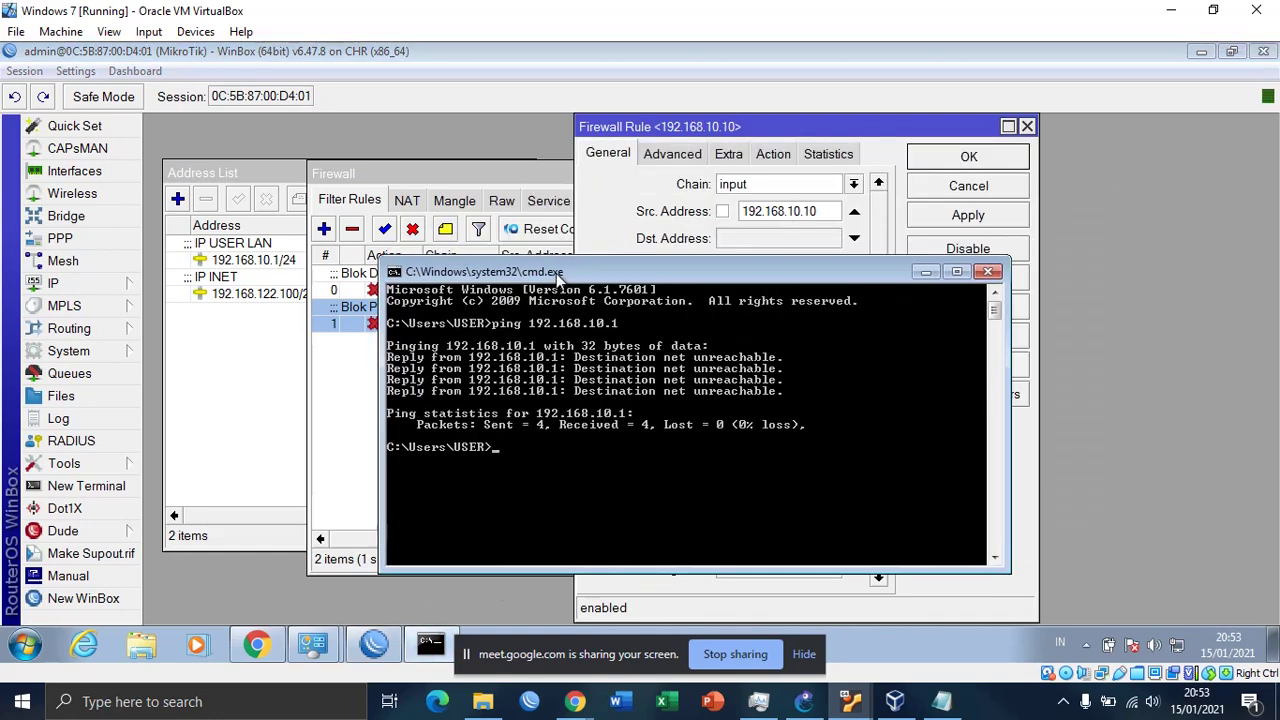
key(Up)
key(BackSpace)
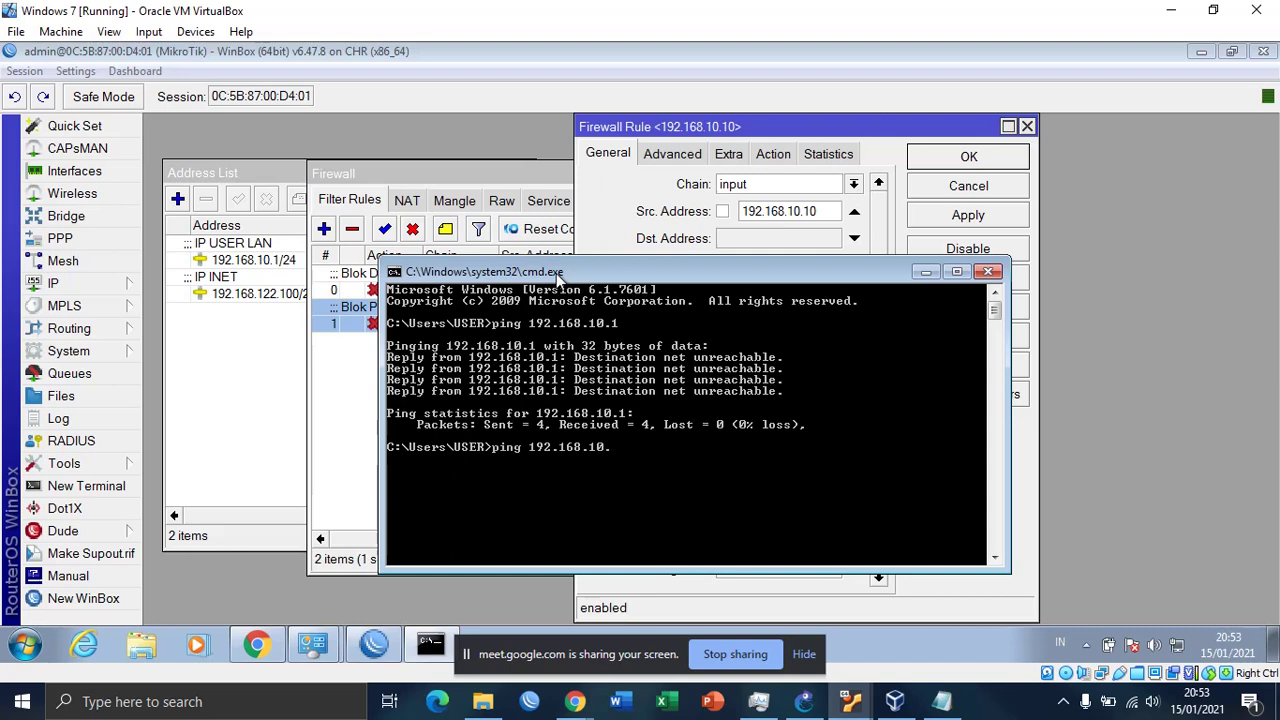
text(1)
key(Return)
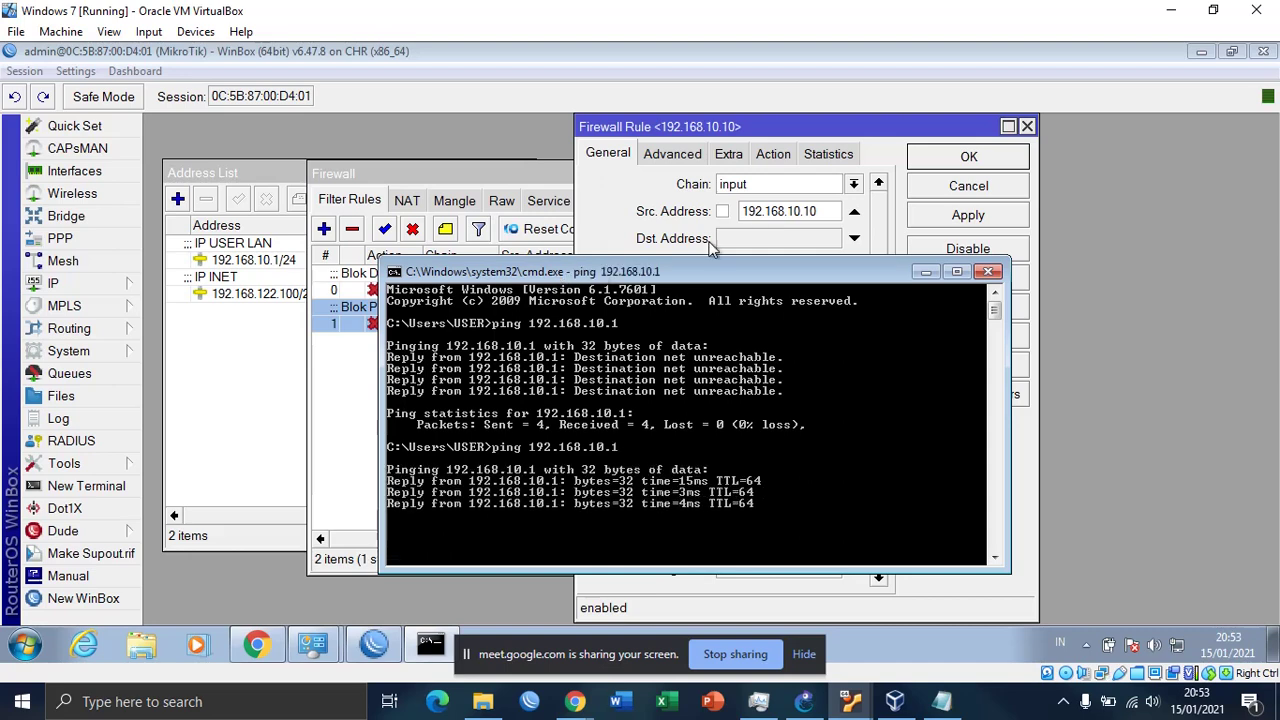
Inspect the rule's 192.168.10.10 source address value
click(924, 273)
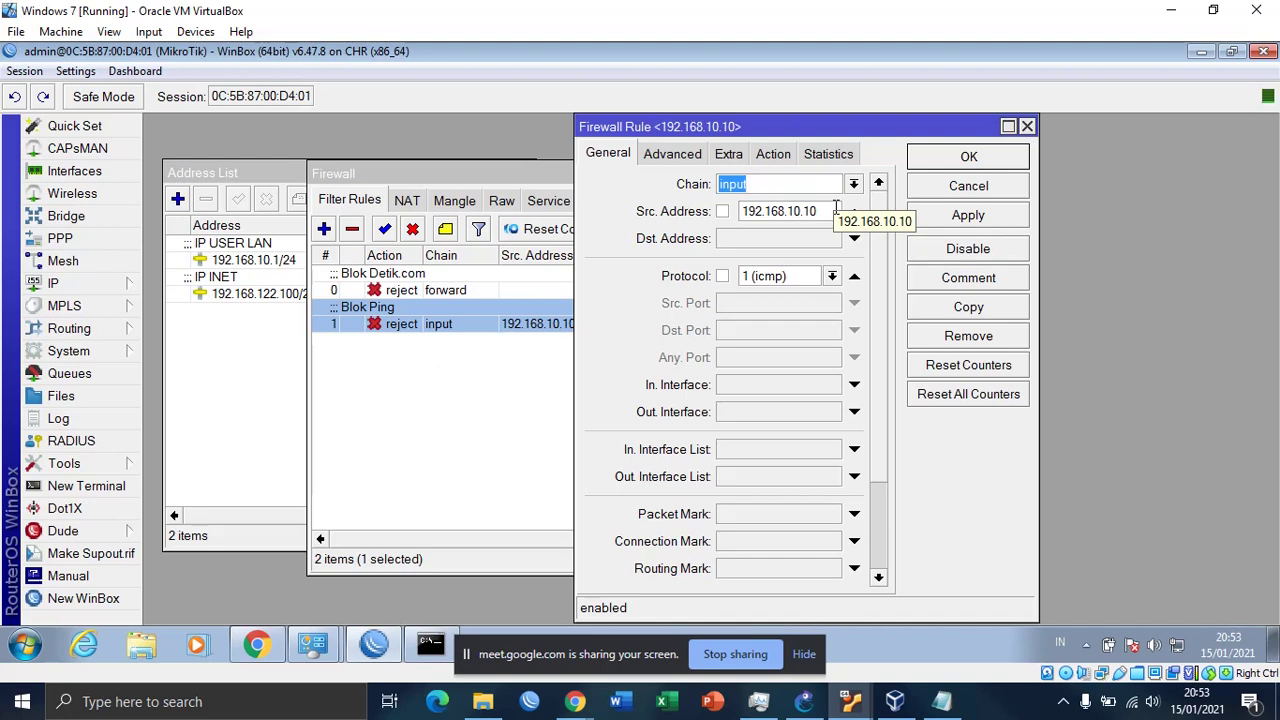
drag(829, 211, 631, 215)
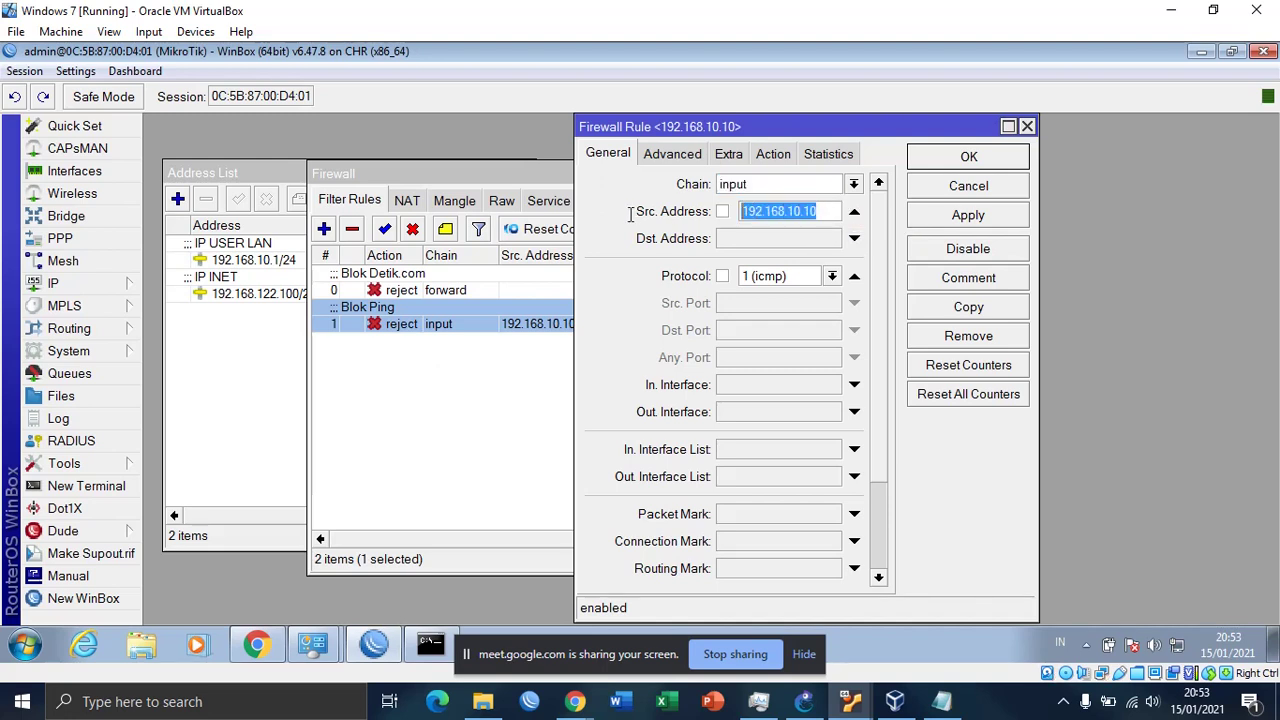
click(826, 211)
double_click(826, 211)
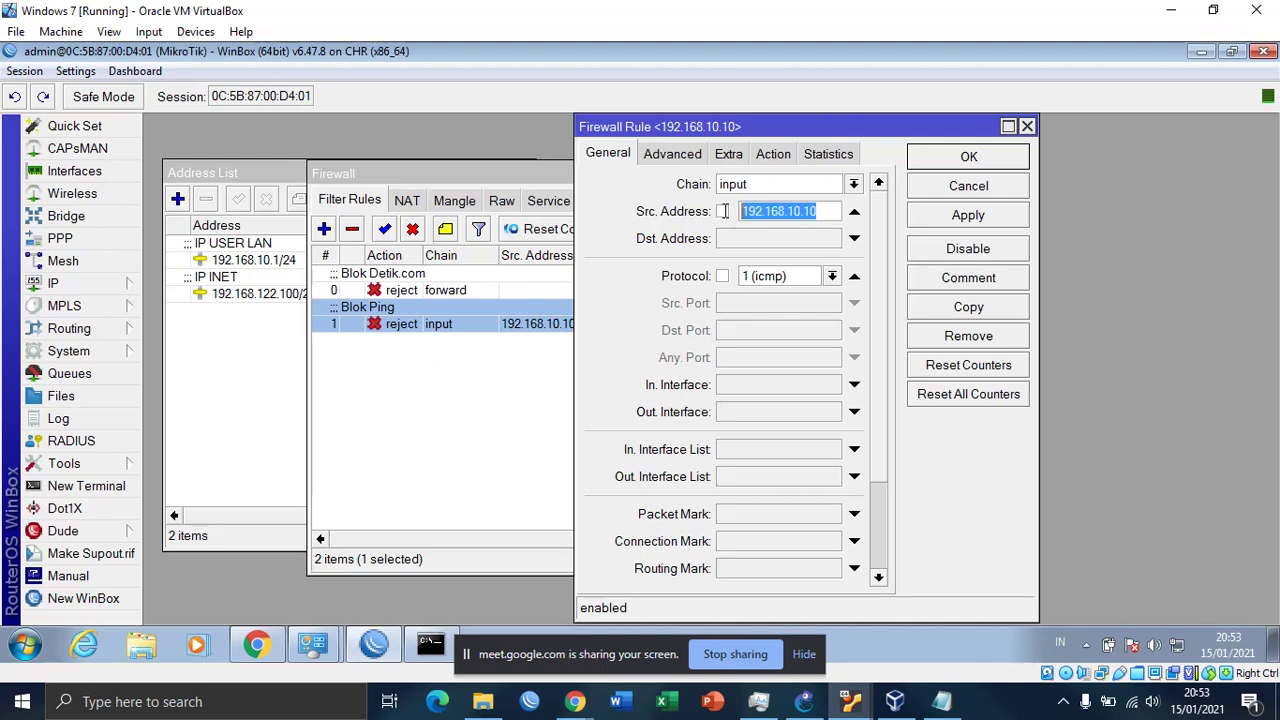
click(837, 211)
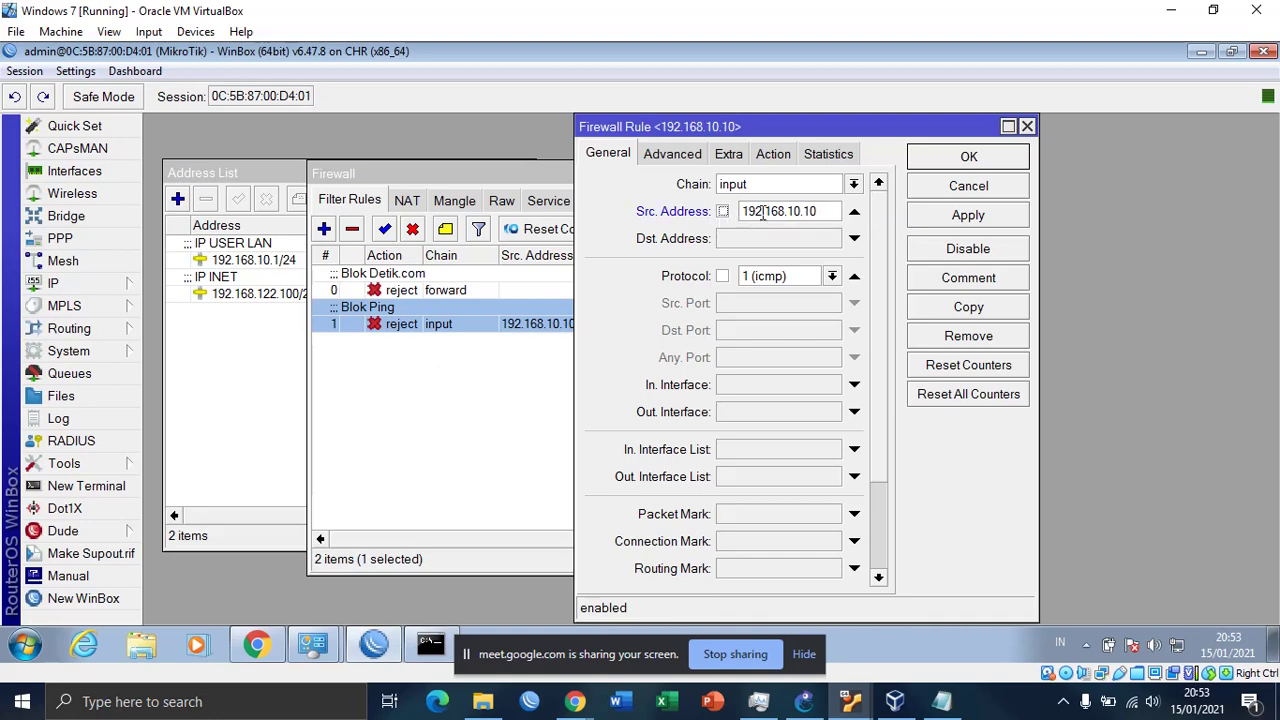
drag(826, 211, 721, 216)
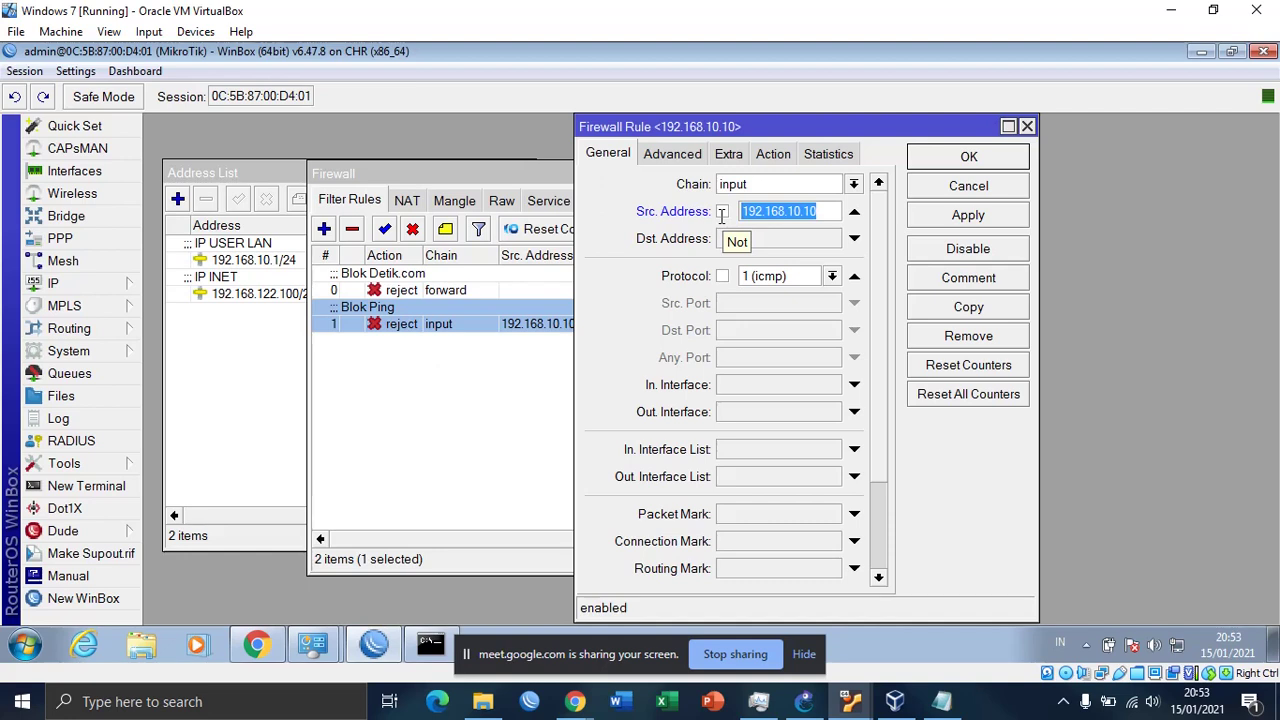
Tick the Not box beside Src. Address 192.168.10.10 and rerun the ping
click(722, 213)
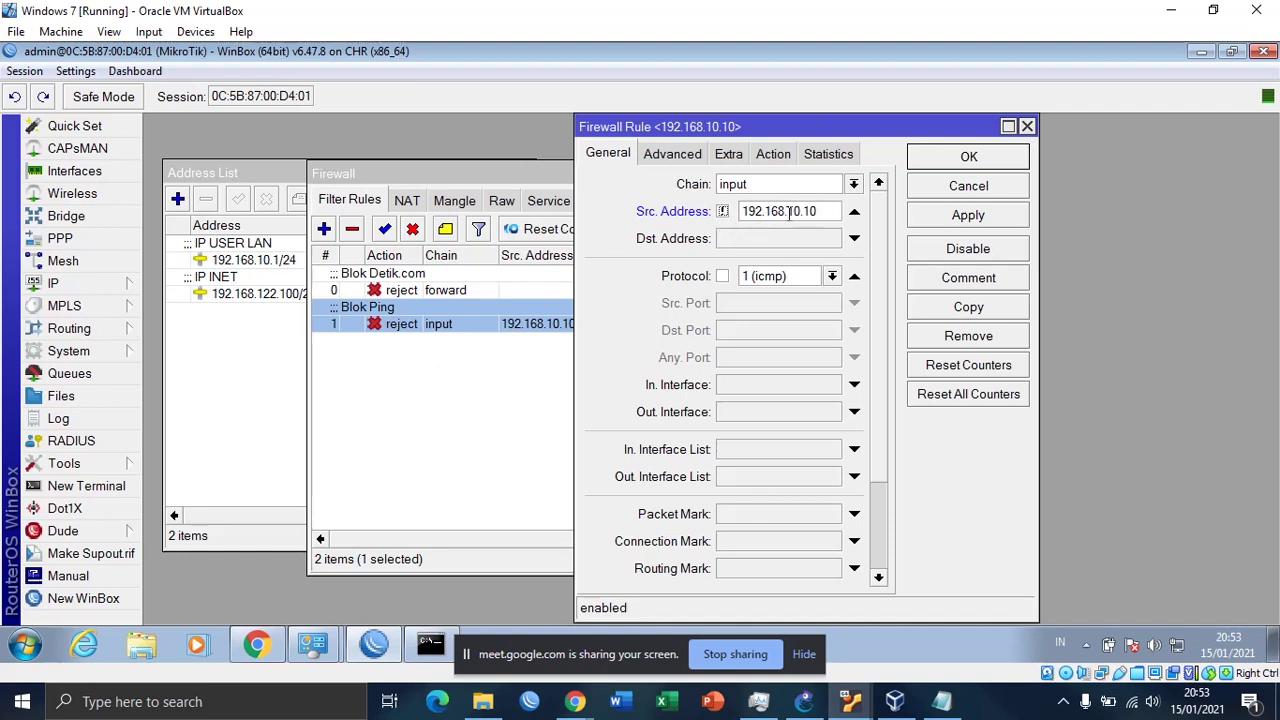
click(710, 212)
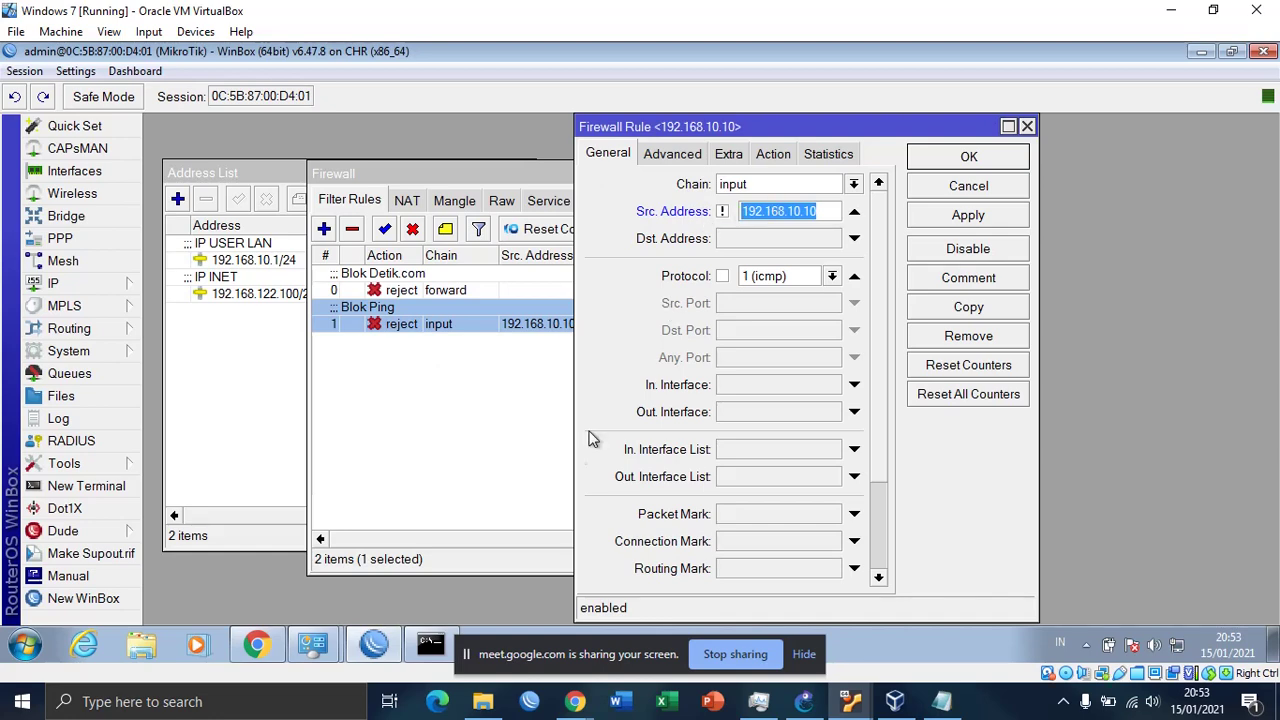
click(430, 645)
key(Up)
key(Return)
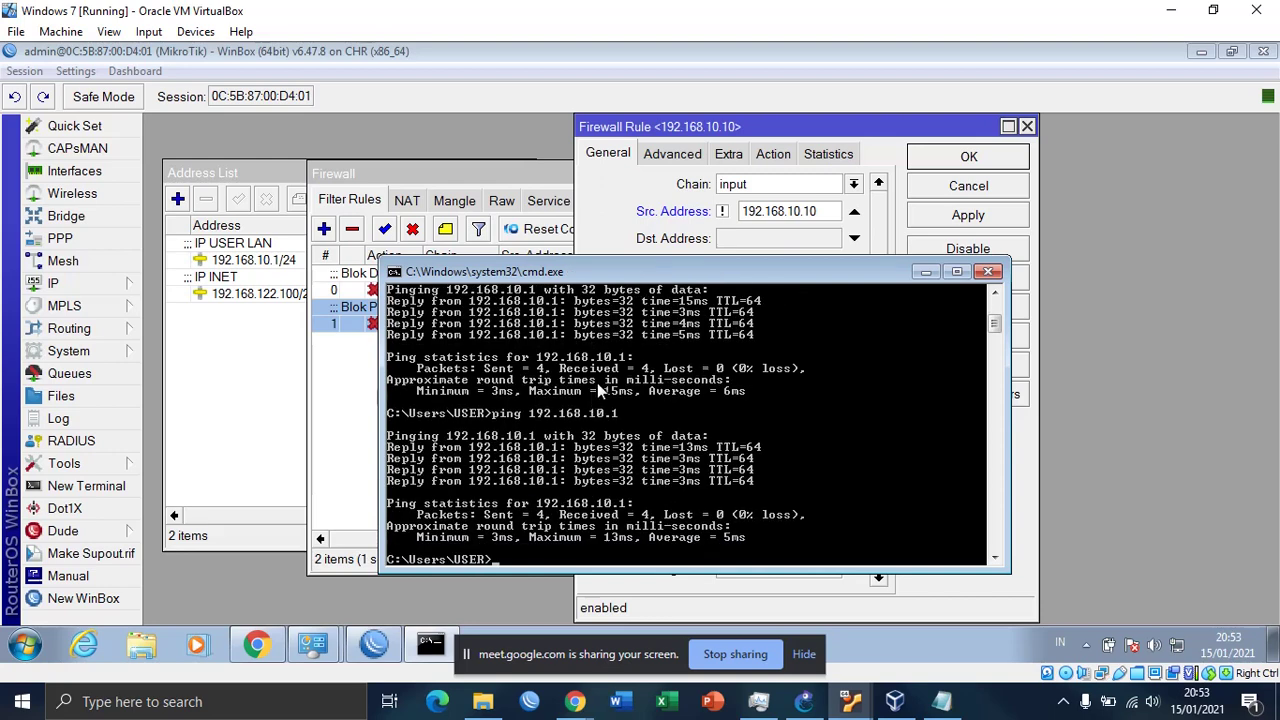
Apply the inverted source address and ping 192.168.10.1 to confirm it's unreachable
text(ping 192)
click(932, 220)
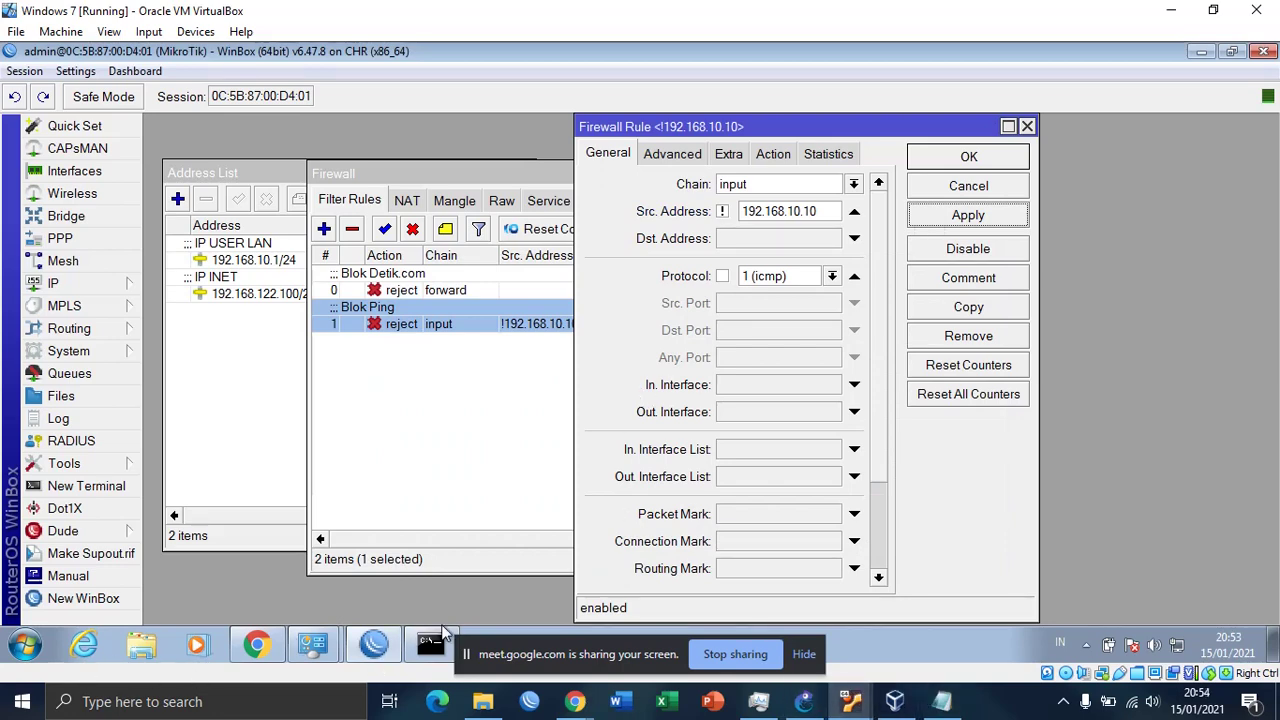
click(430, 644)
text(.1)
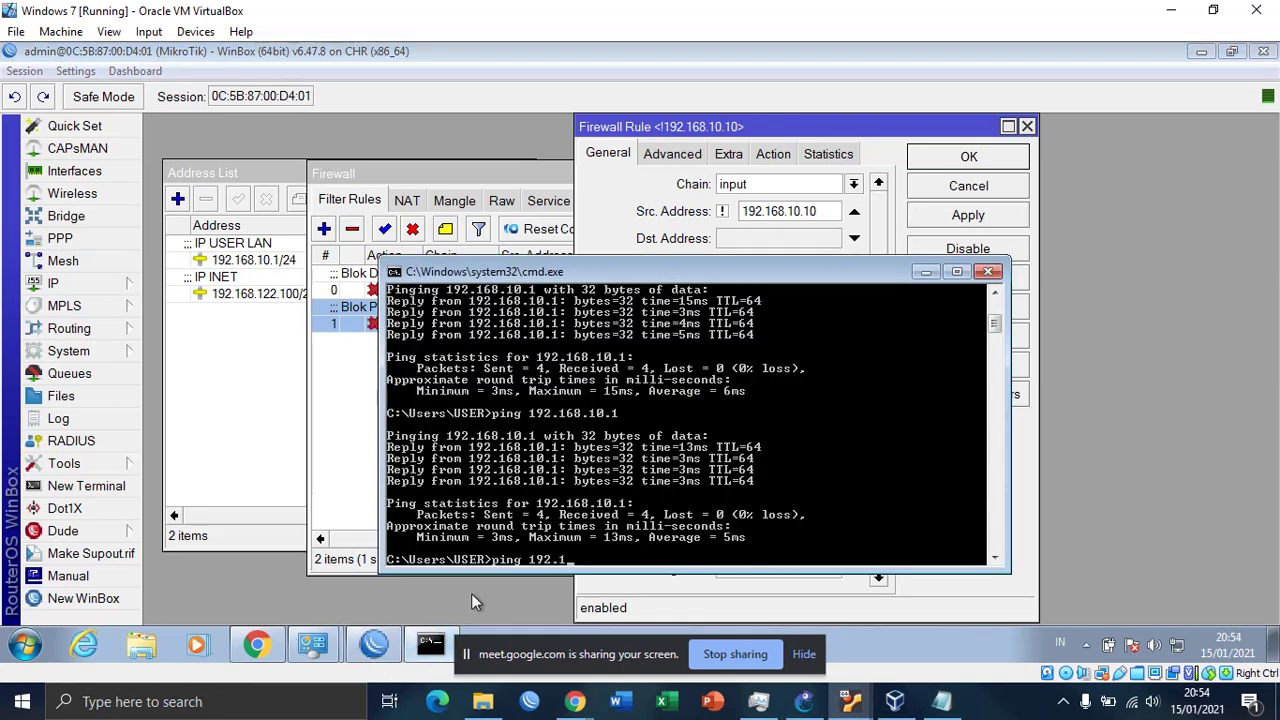
text(68.10.1)
key(Return)
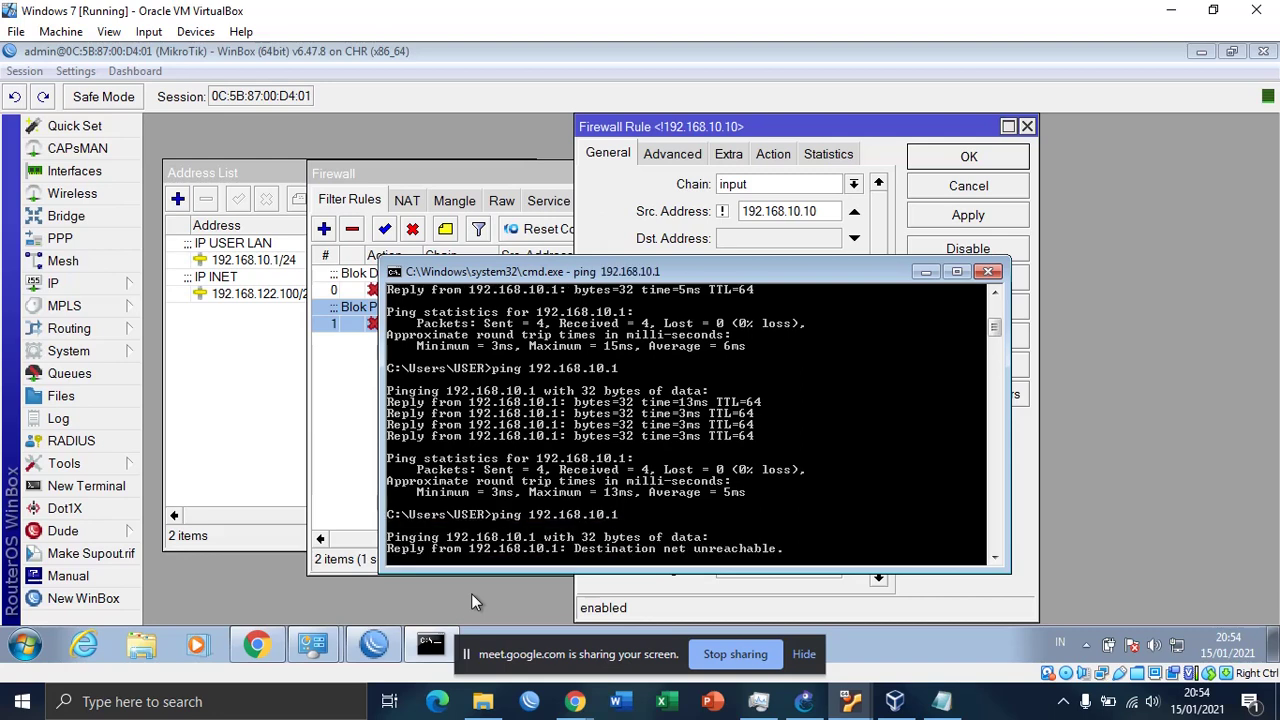
drag(595, 274, 464, 202)
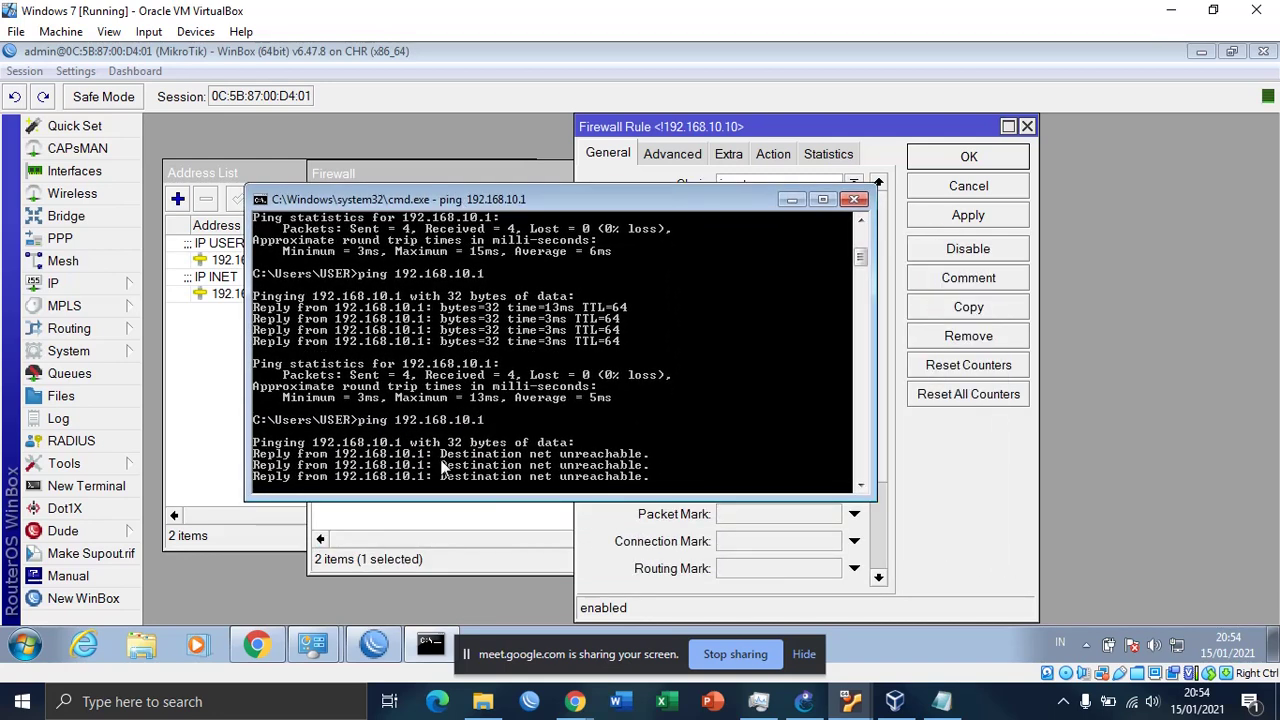
drag(691, 199, 664, 290)
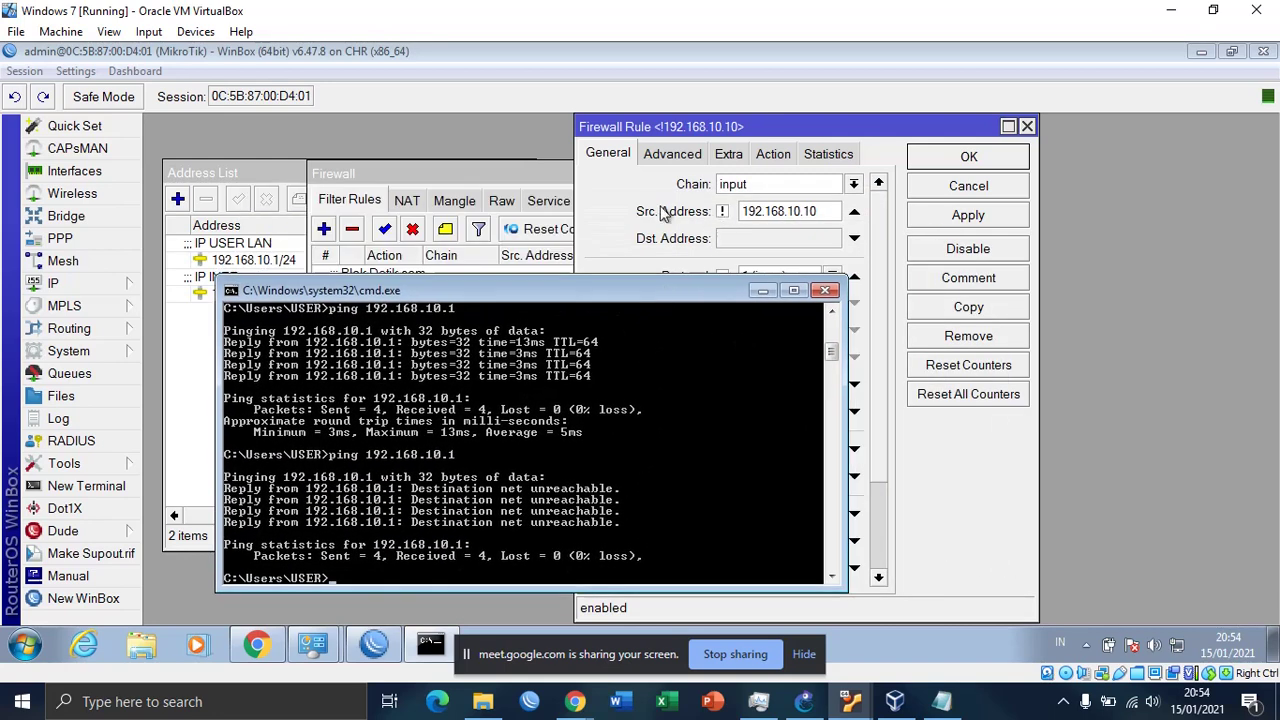
Toggle the source address inversion off and back on, applying each state
click(721, 213)
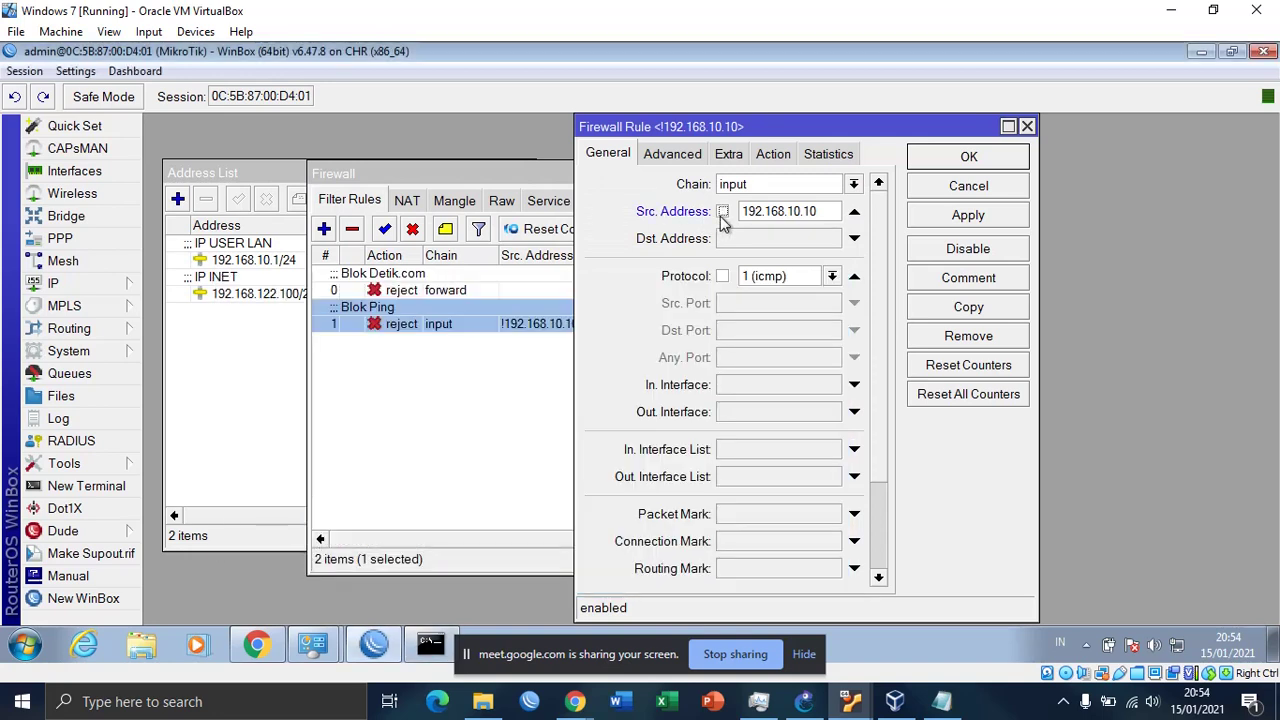
click(722, 212)
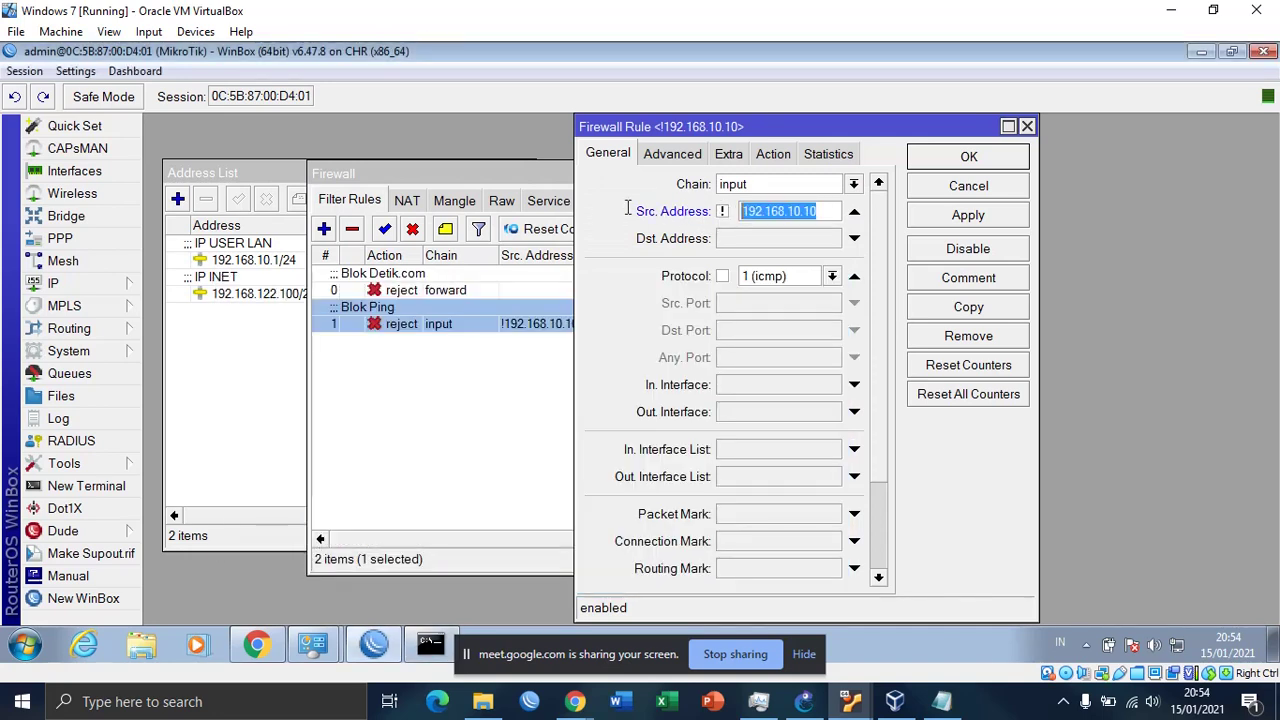
click(990, 219)
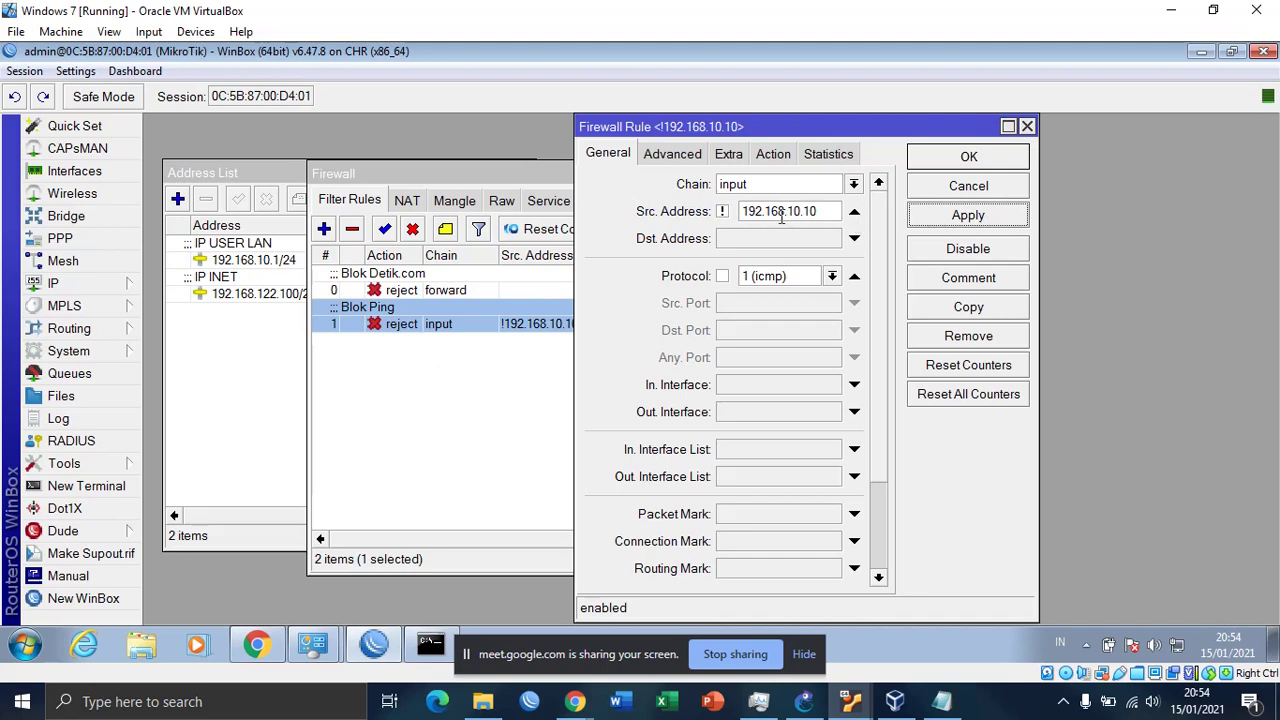
click(722, 212)
click(942, 218)
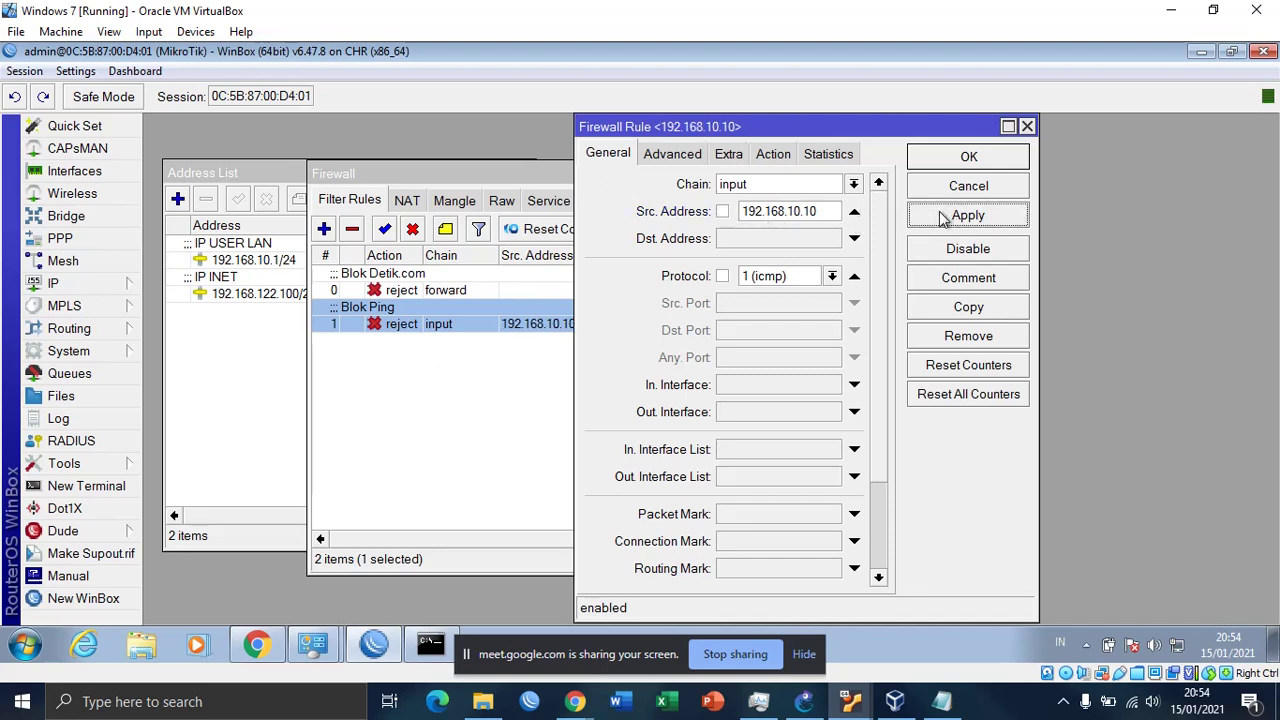
drag(826, 212, 735, 214)
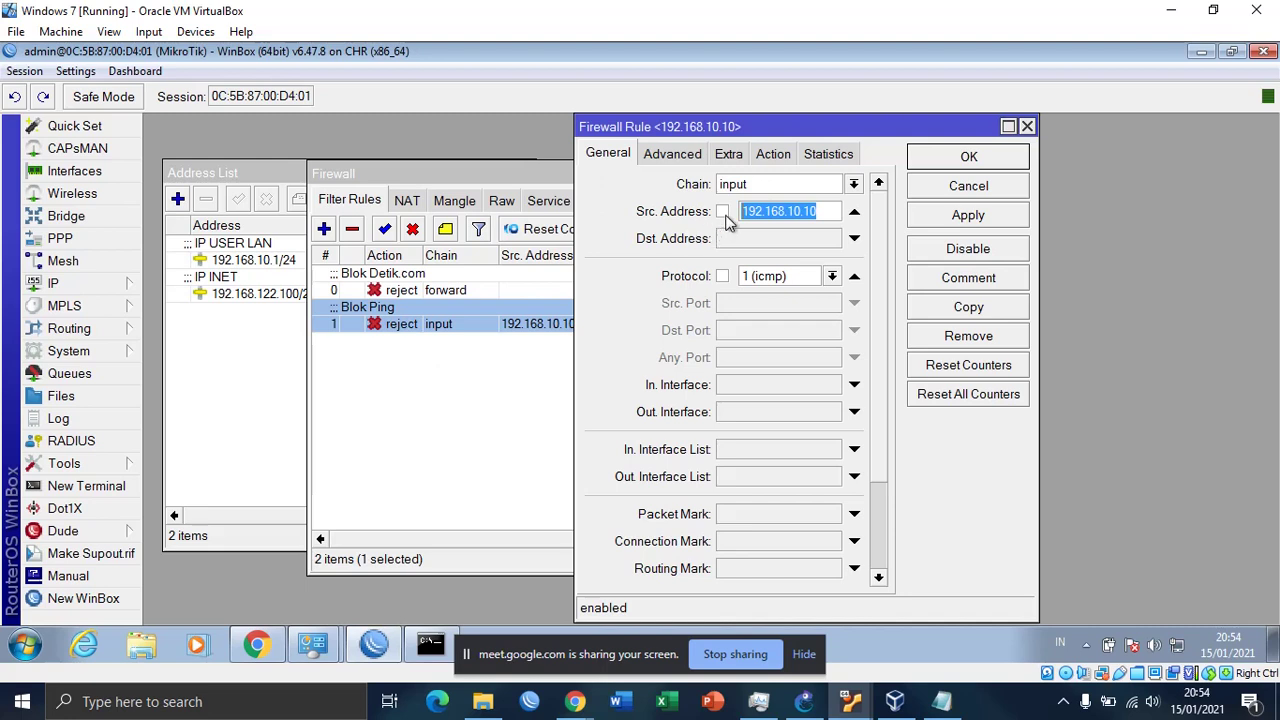
click(724, 214)
click(930, 220)
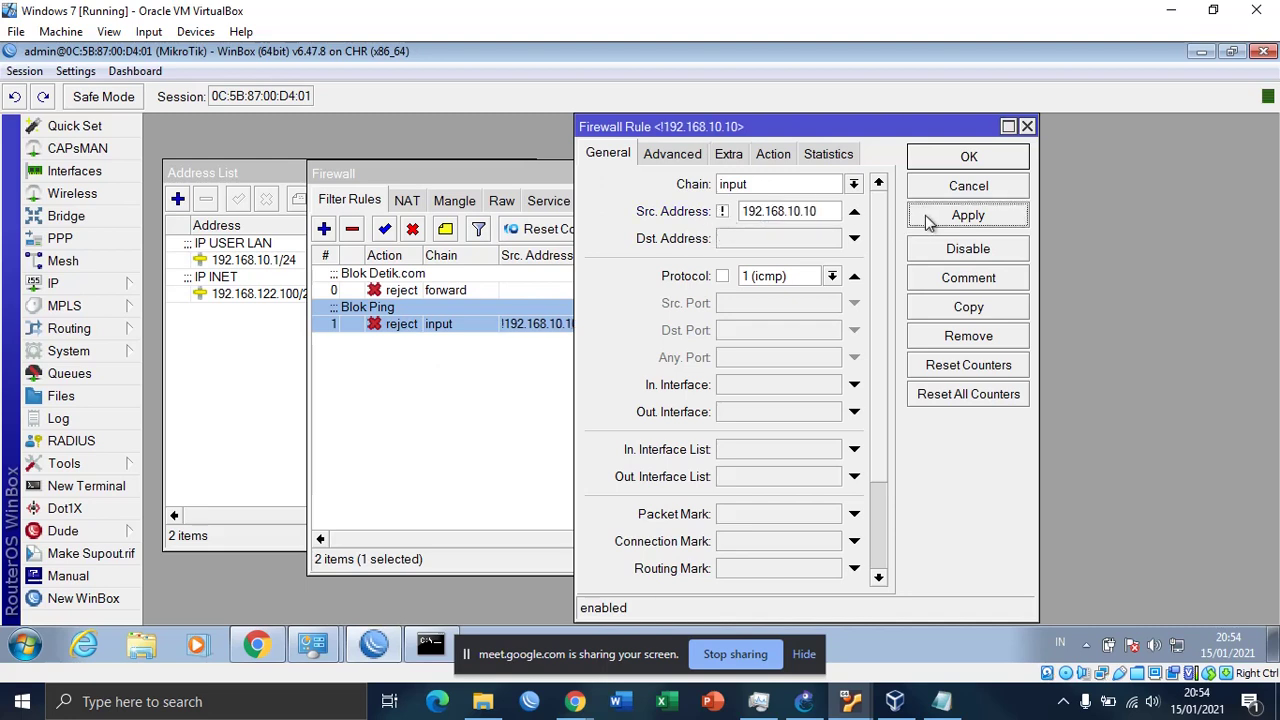
Remove the Src. Address condition and apply the rule without it
drag(840, 212, 632, 235)
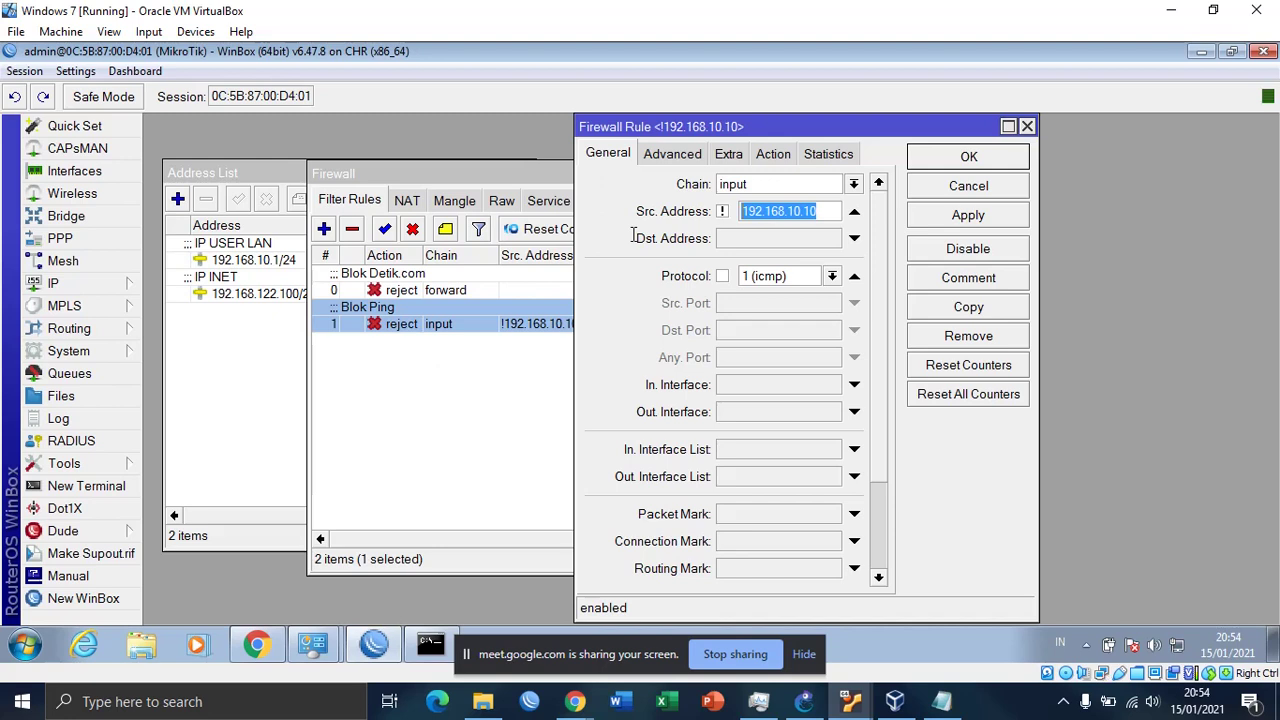
click(857, 213)
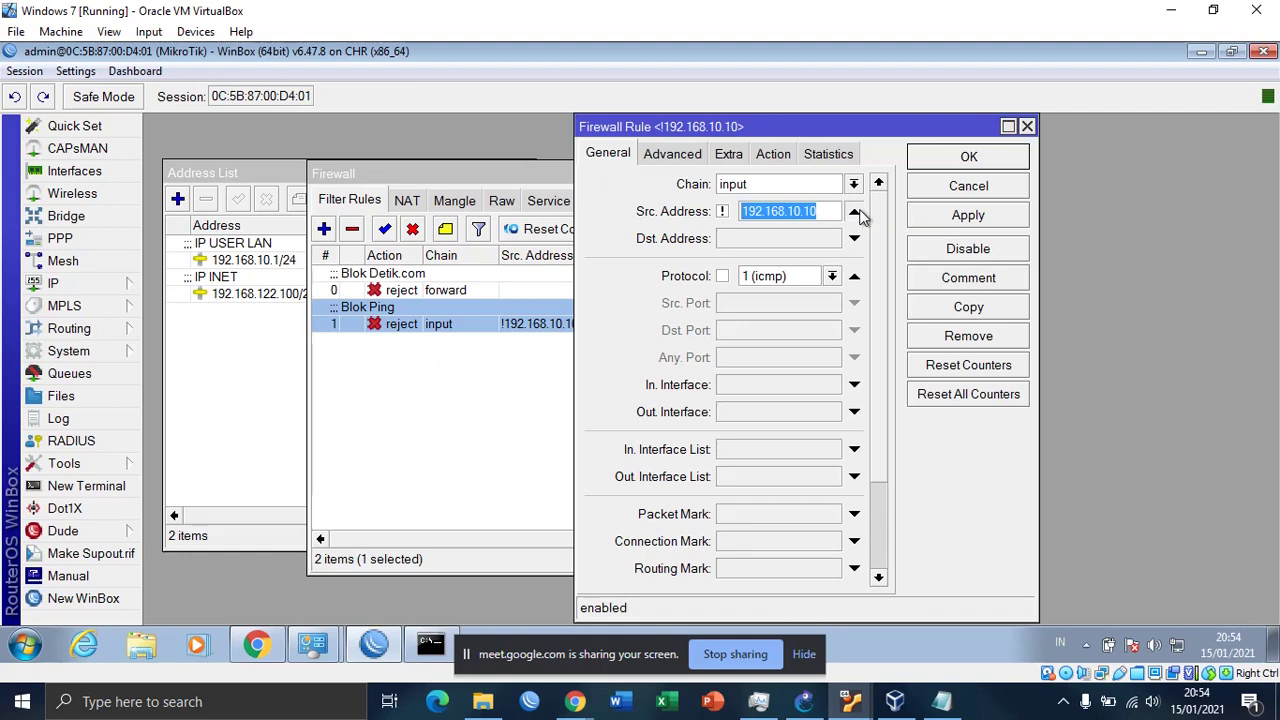
click(988, 222)
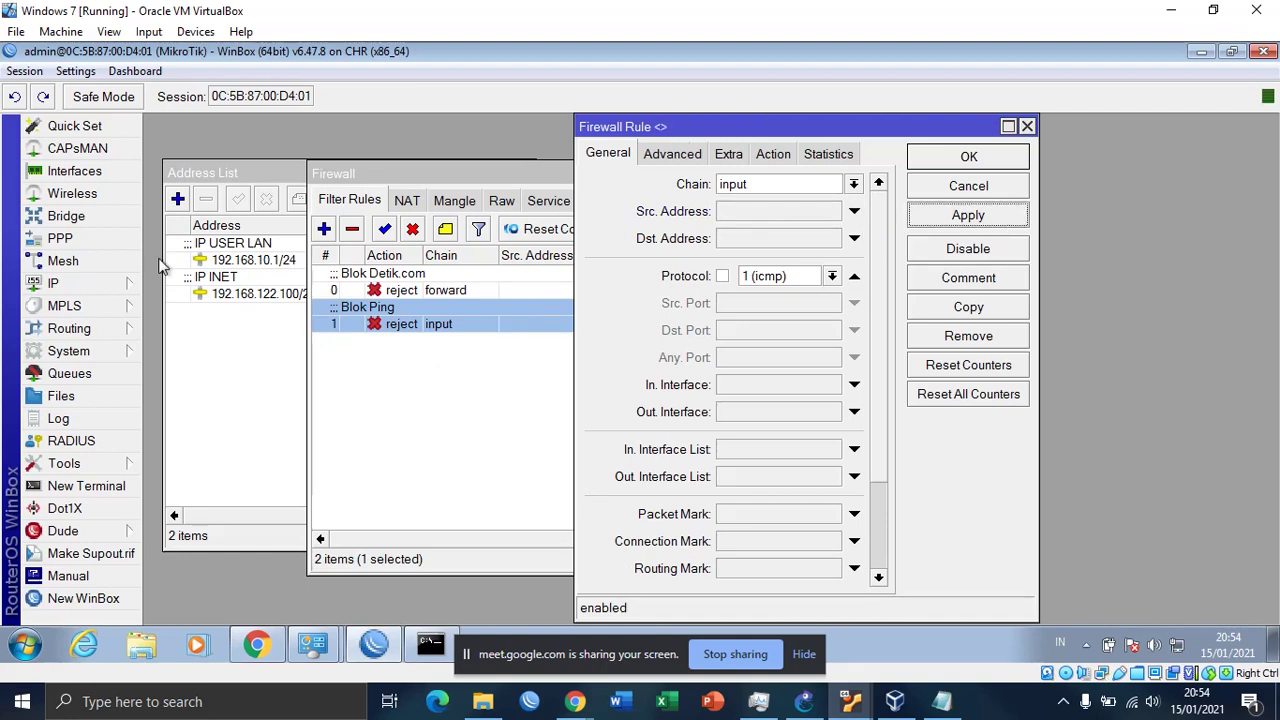
Check traffic on interfaces ether2 through ether6 in the Interface list
click(88, 175)
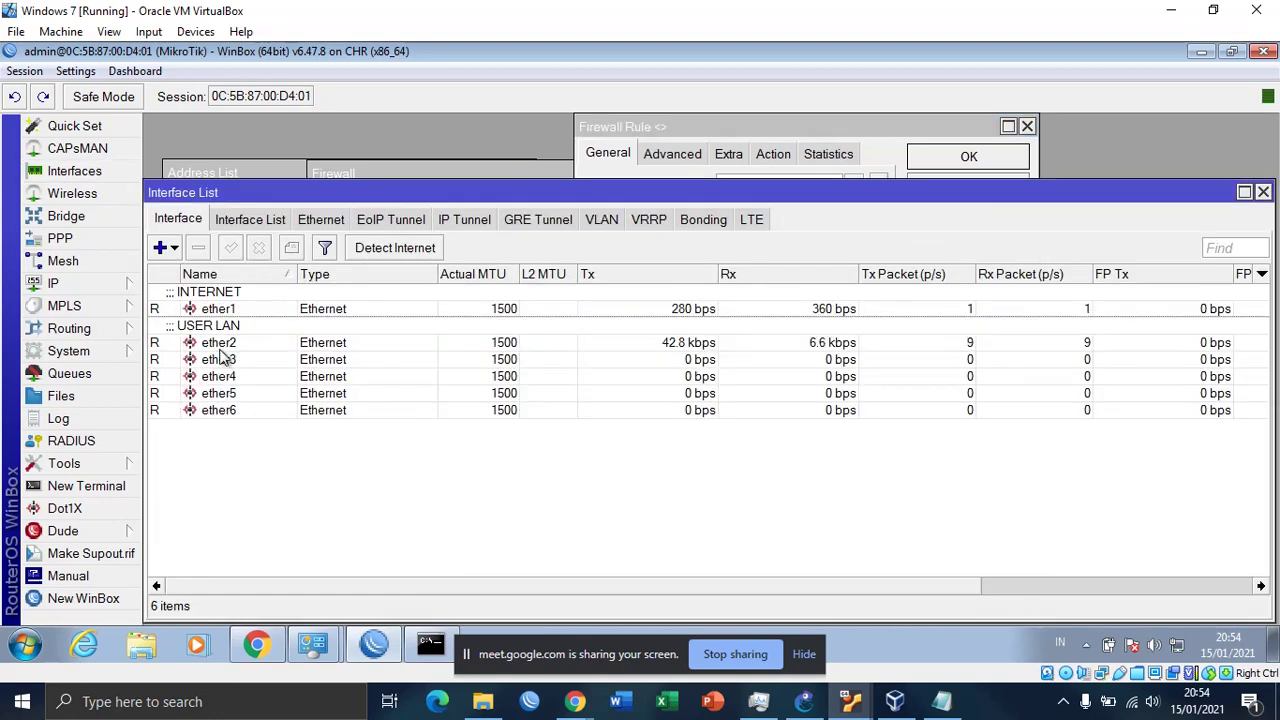
click(260, 344)
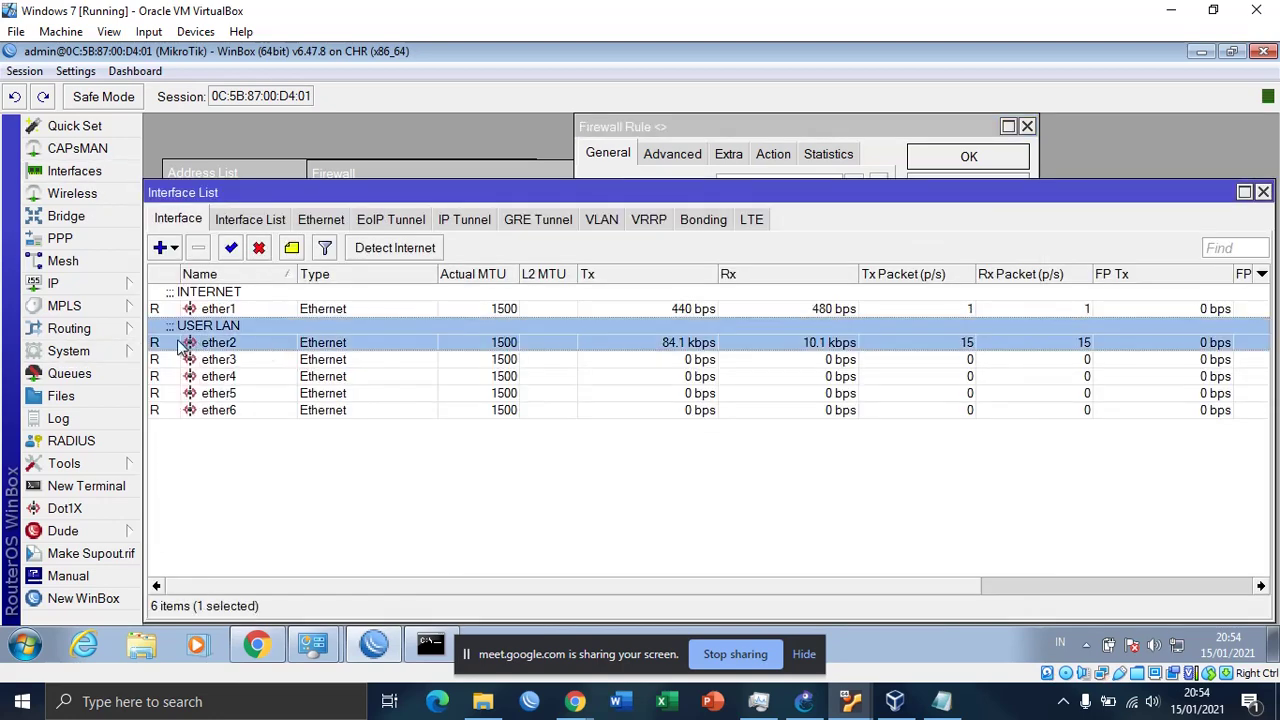
click(228, 362)
click(228, 377)
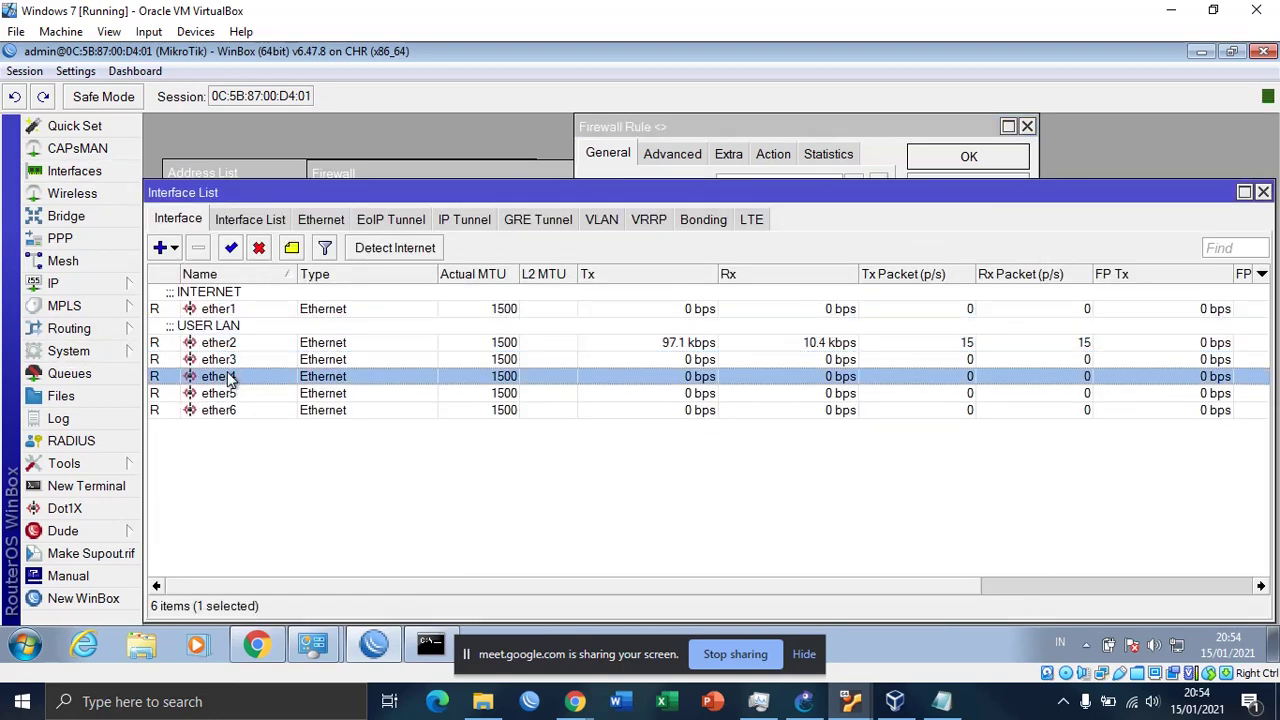
click(230, 394)
click(233, 411)
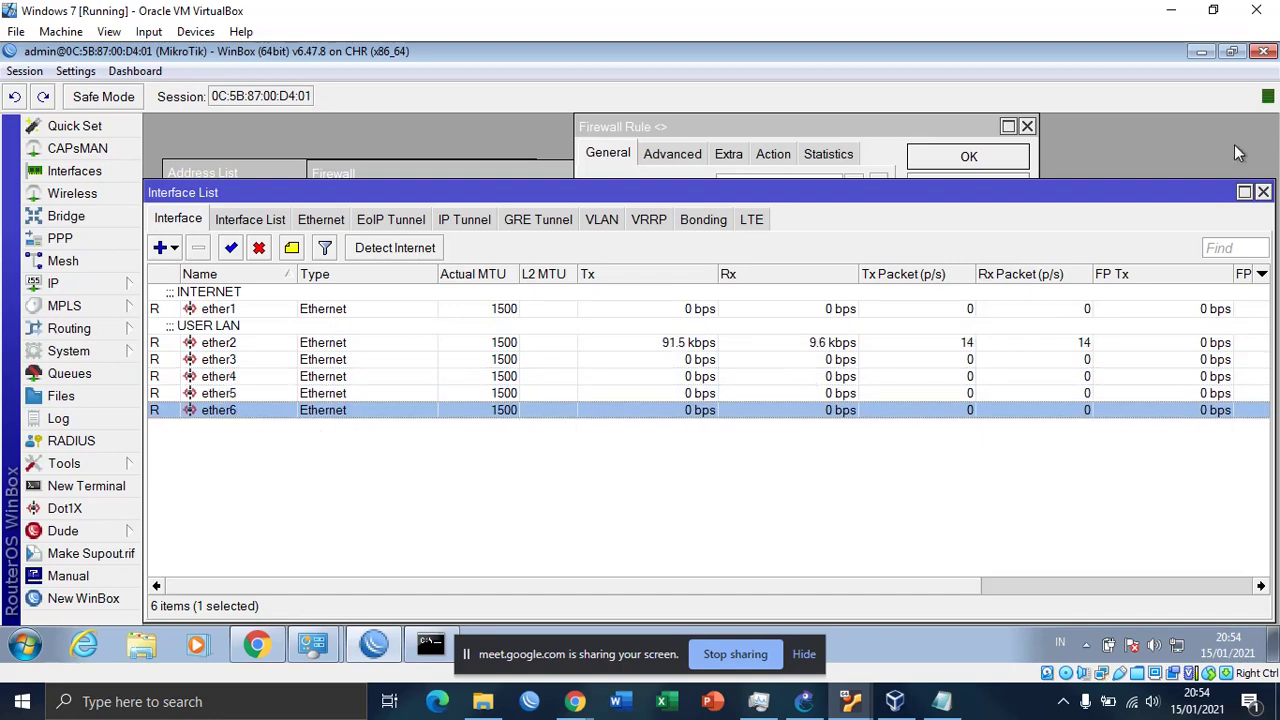
click(1263, 192)
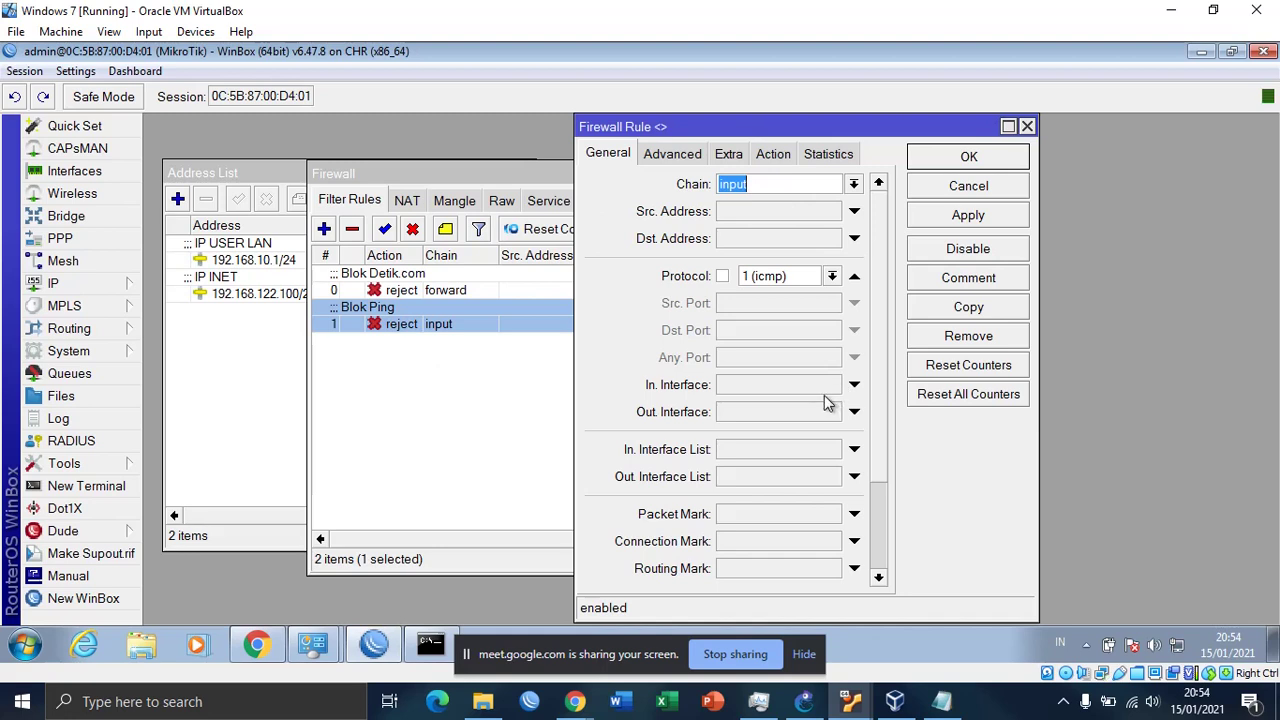
Set the rule's In. Interface to ether2, save it, and rerun the ping to 192.168.10.1
click(853, 385)
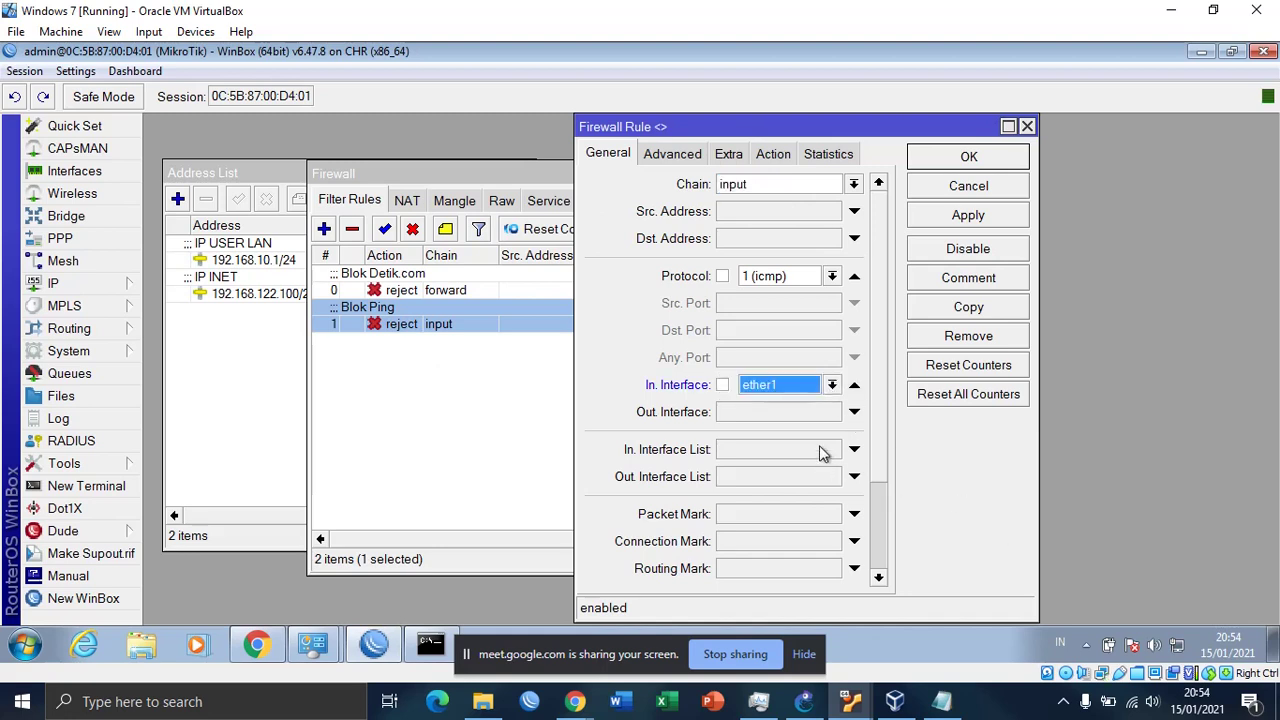
click(120, 171)
click(737, 128)
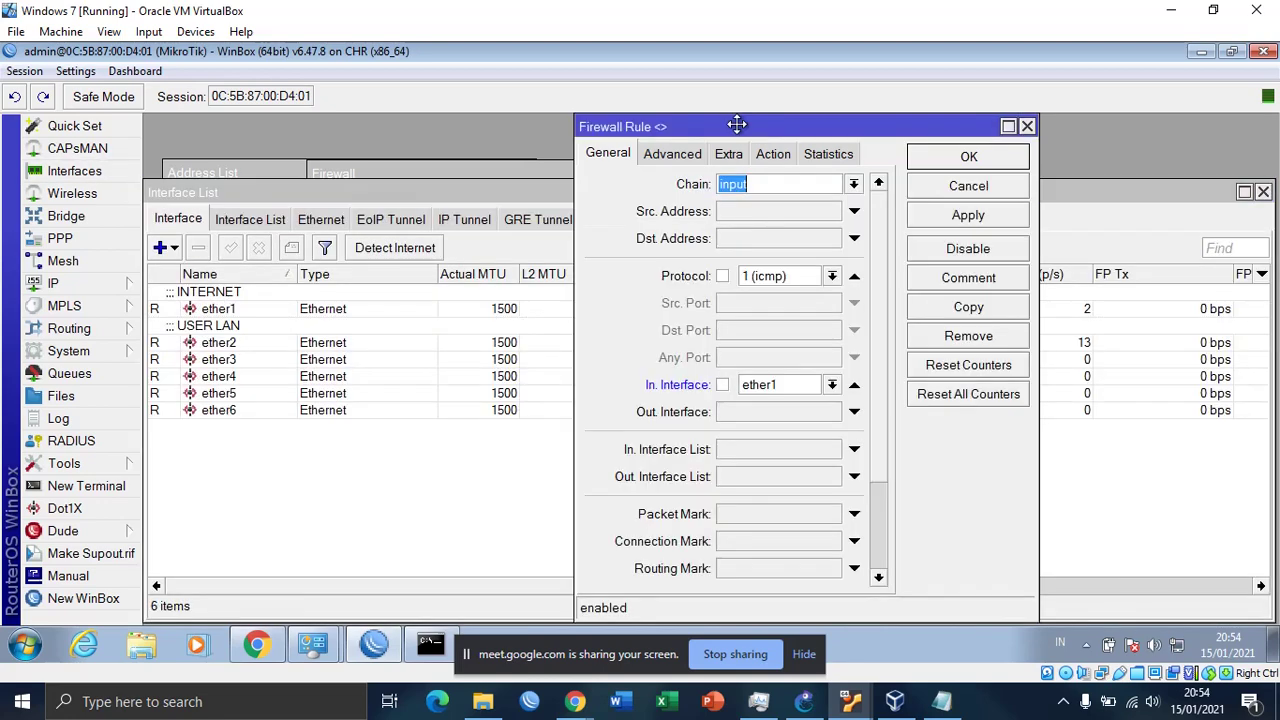
click(831, 385)
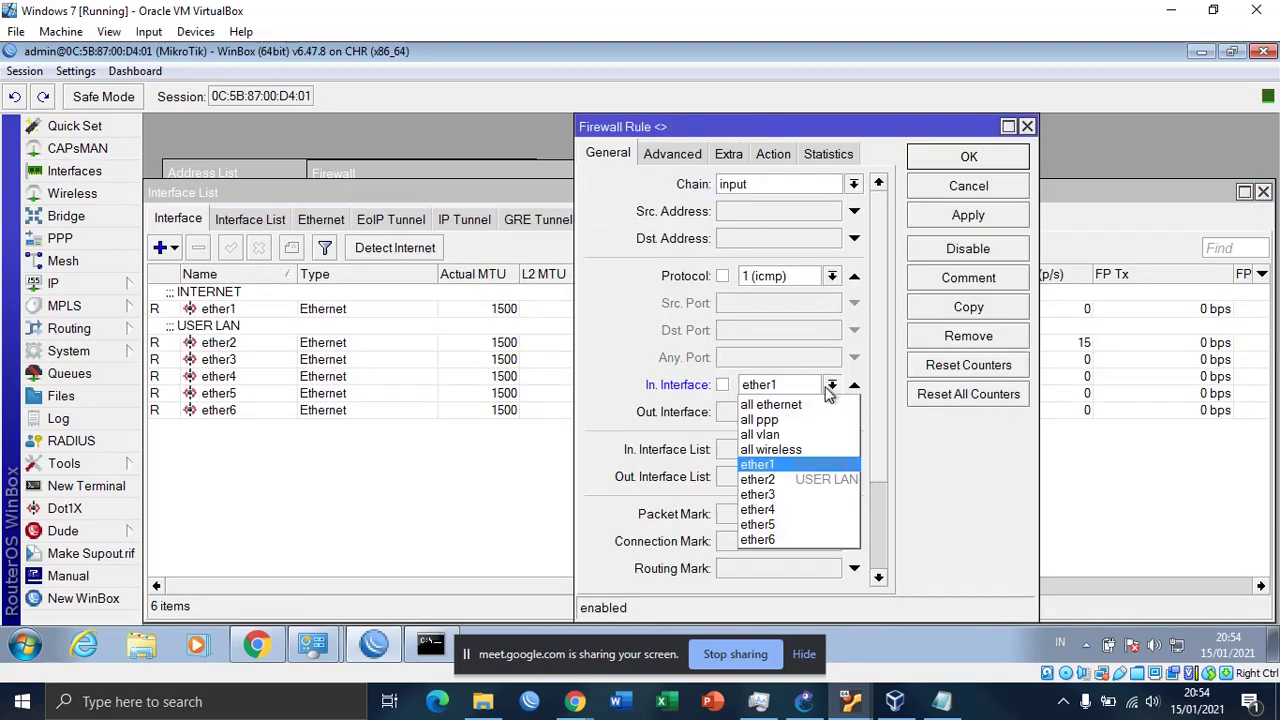
click(800, 479)
click(950, 216)
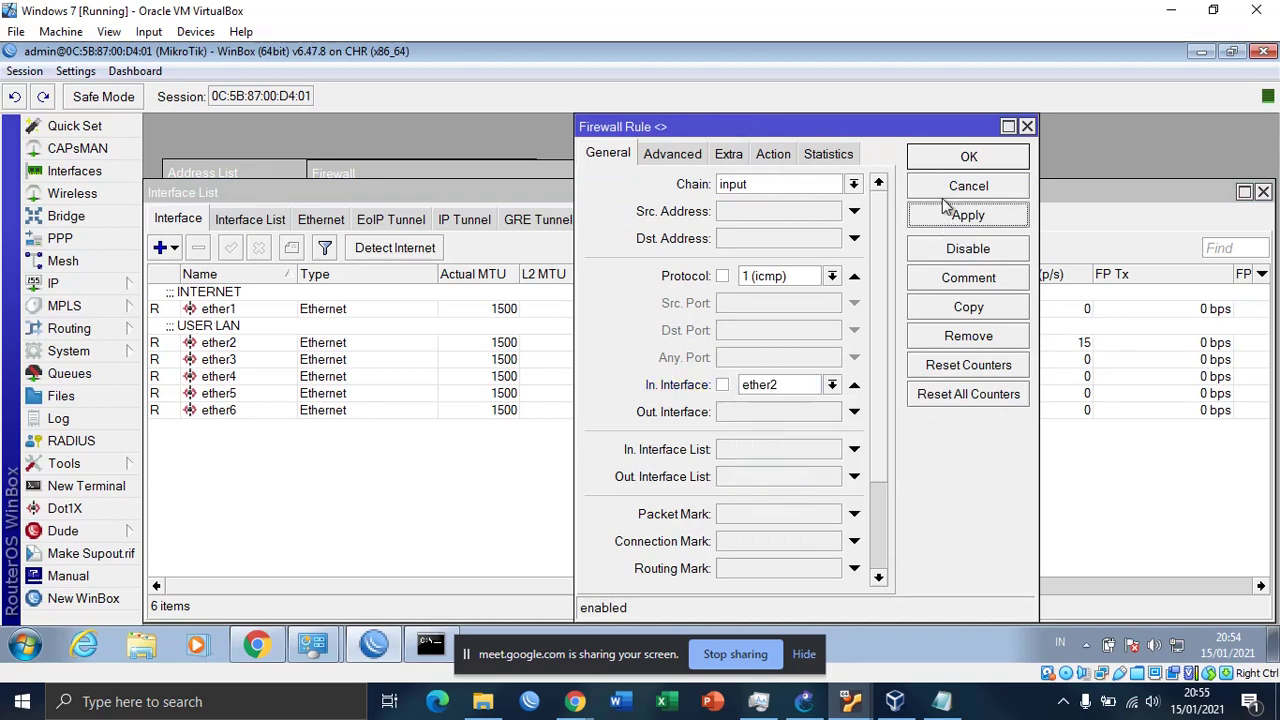
click(962, 158)
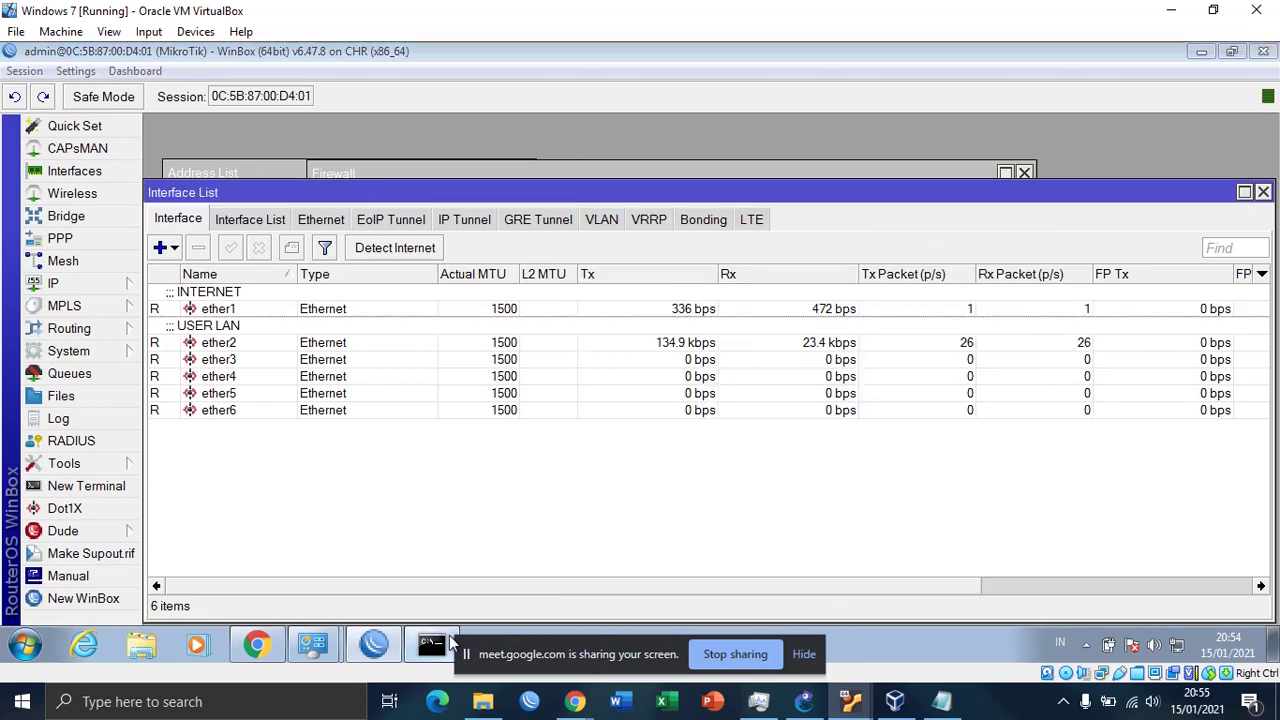
click(430, 645)
key(Up)
key(Return)
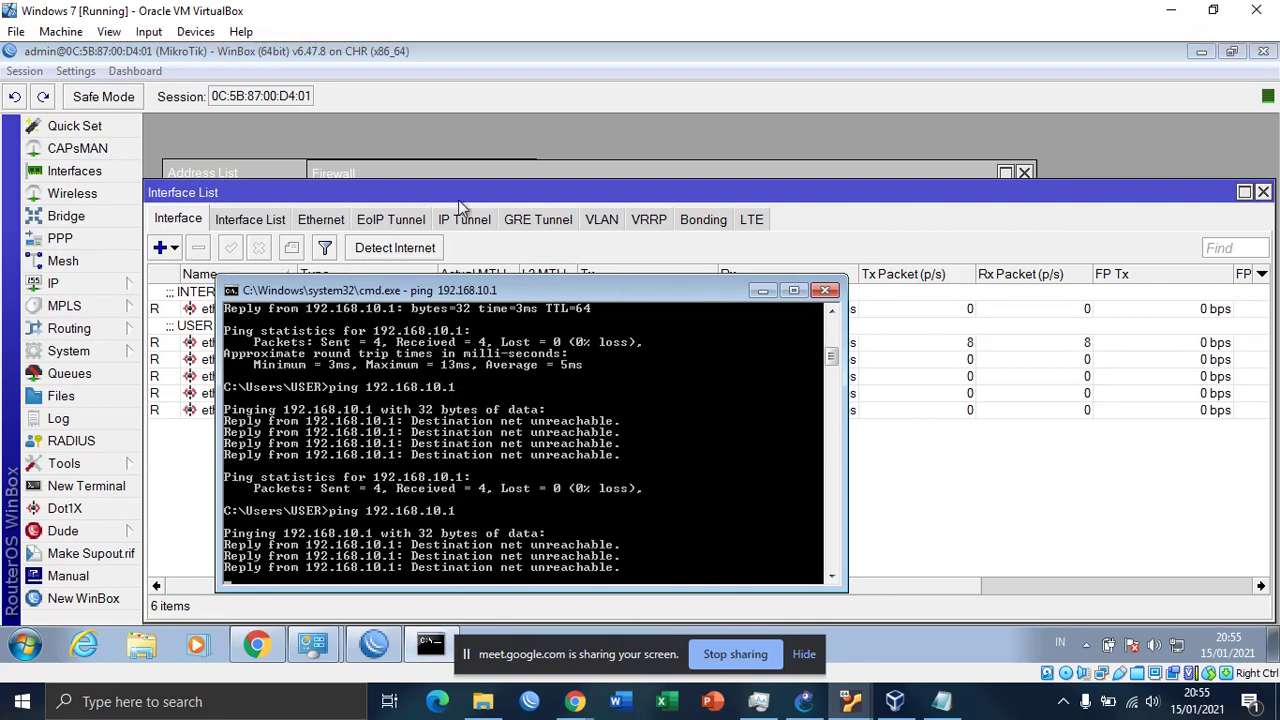
Change the Blok Ping rule's In. Interface to ether3, apply, and ping again
click(449, 168)
double_click(526, 305)
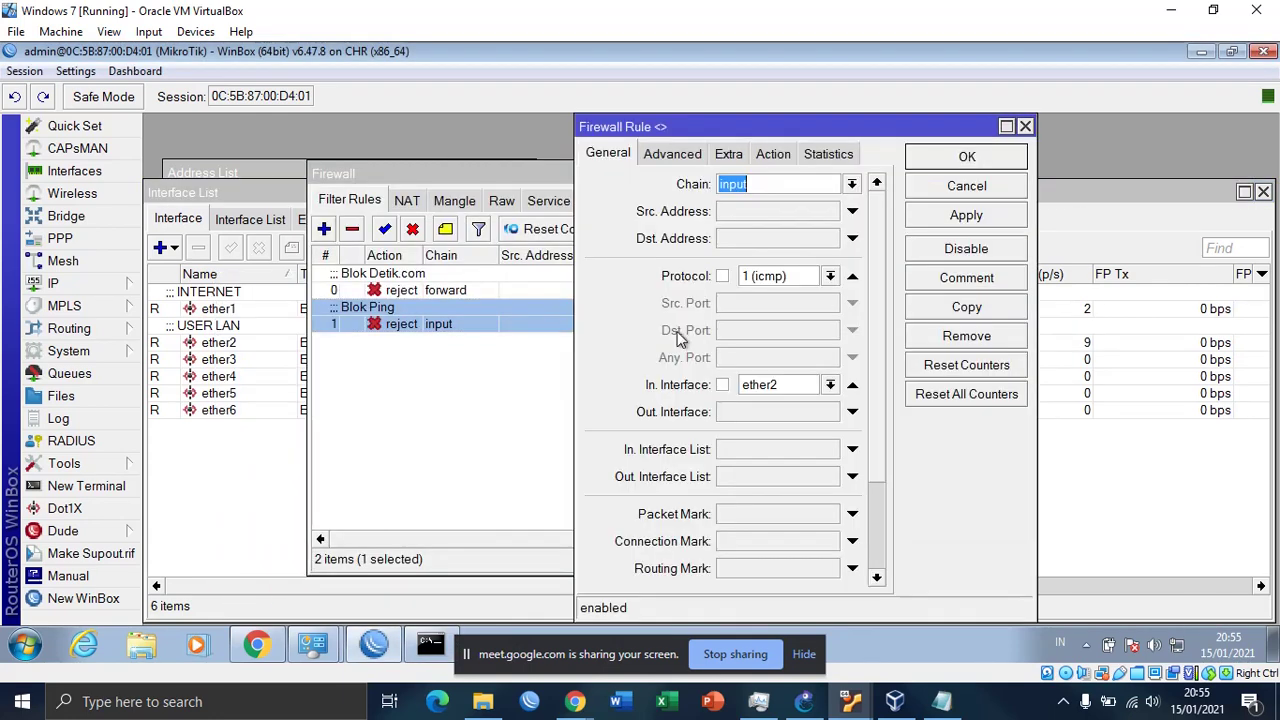
click(829, 385)
click(770, 494)
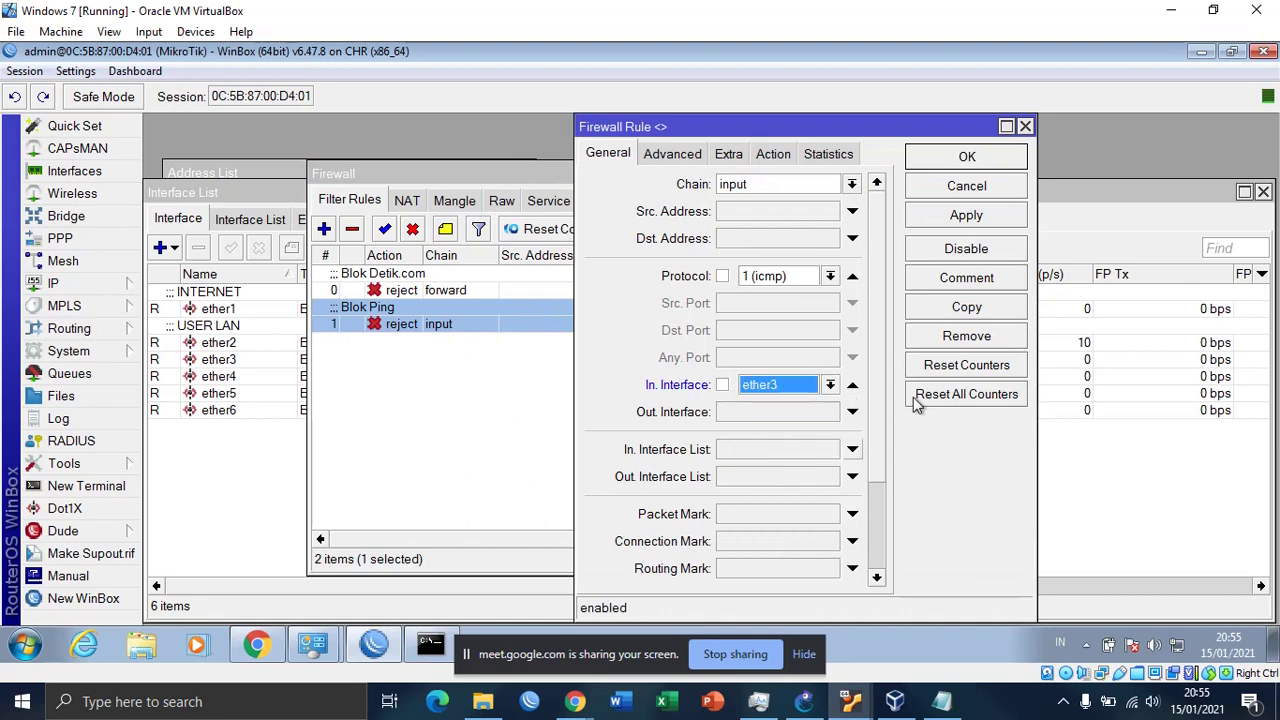
click(946, 222)
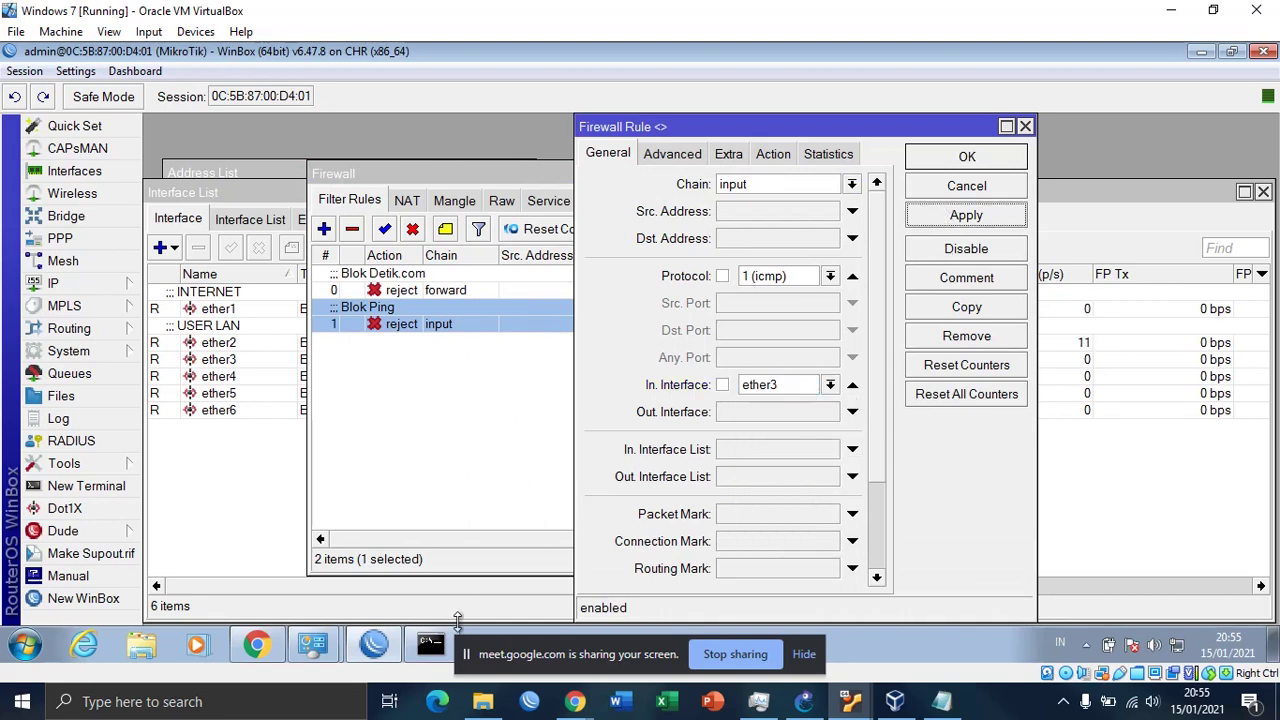
click(431, 648)
key(Up)
key(Return)
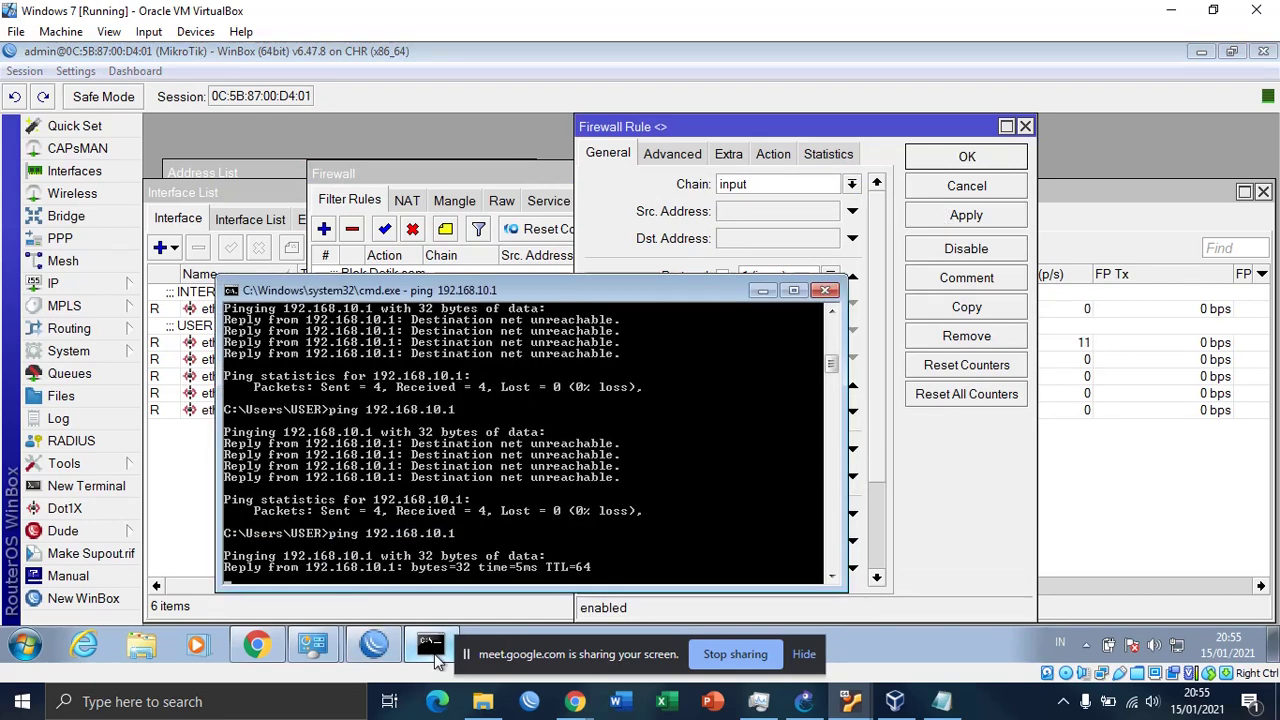
Minimise the Windows 7 VM and bring forward the MIKROTIK FUNDAMENTAL.pdf Chrome window
click(762, 290)
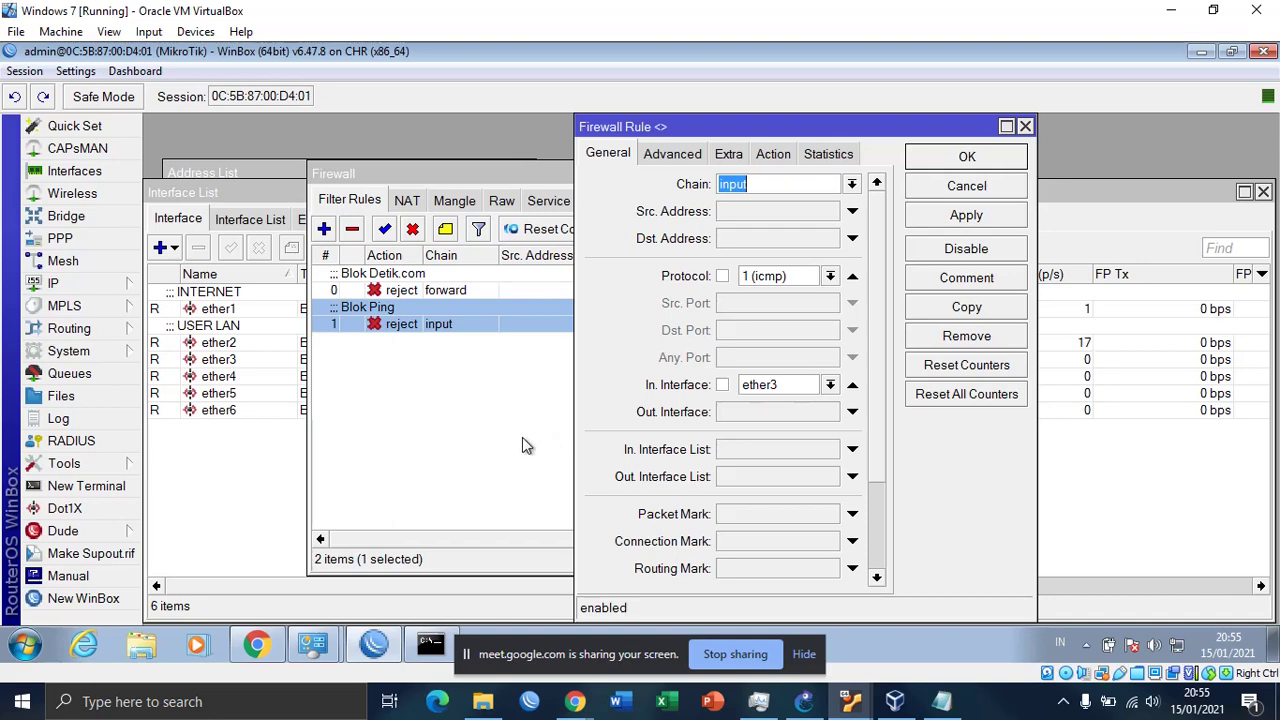
click(280, 608)
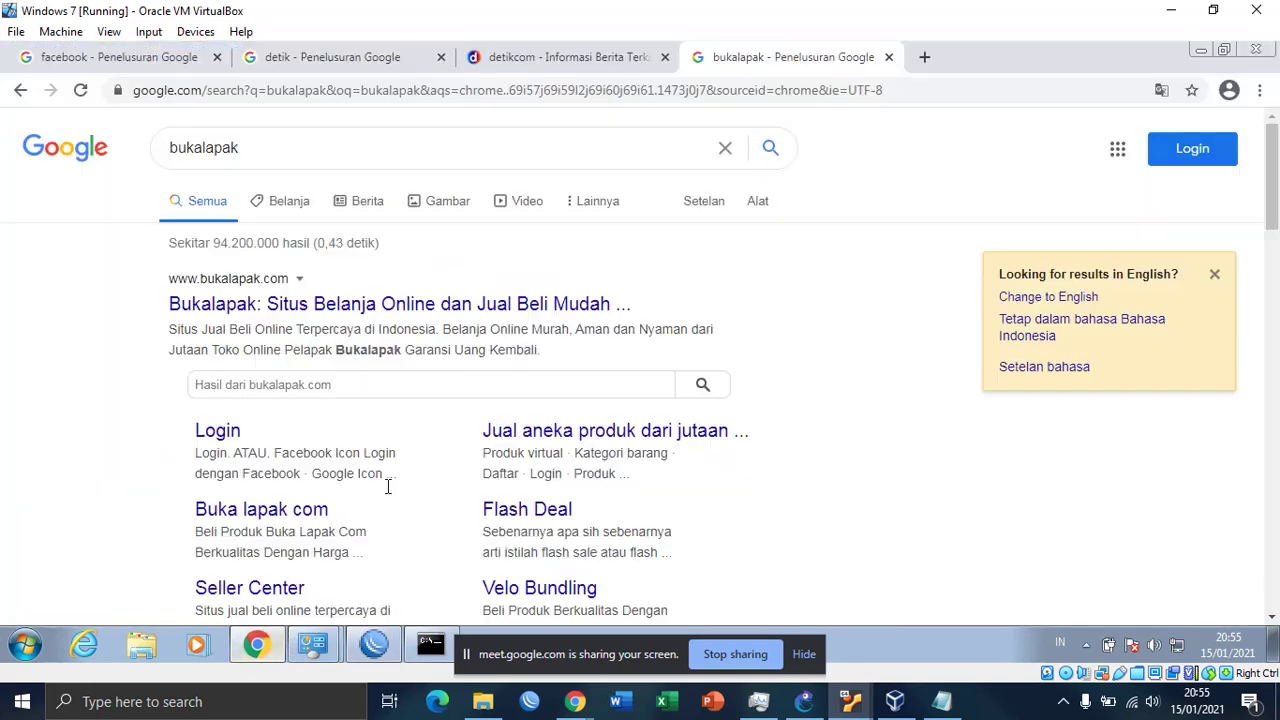
click(1172, 12)
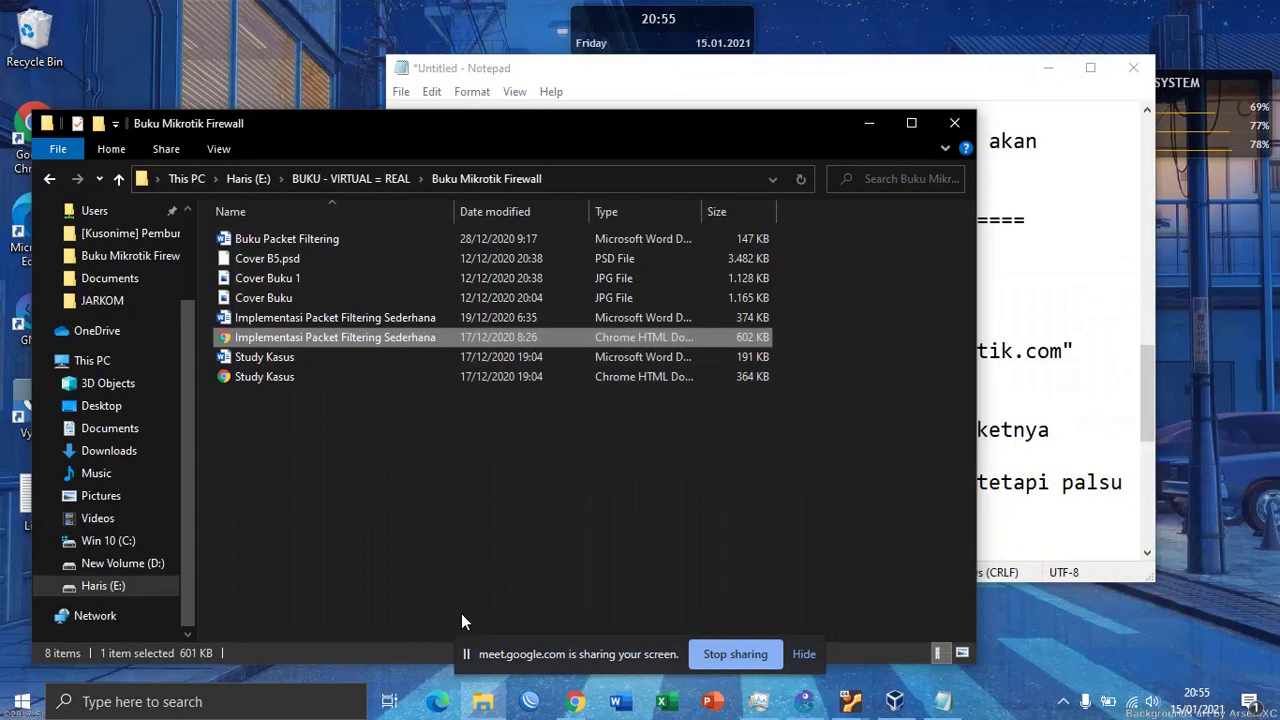
click(586, 710)
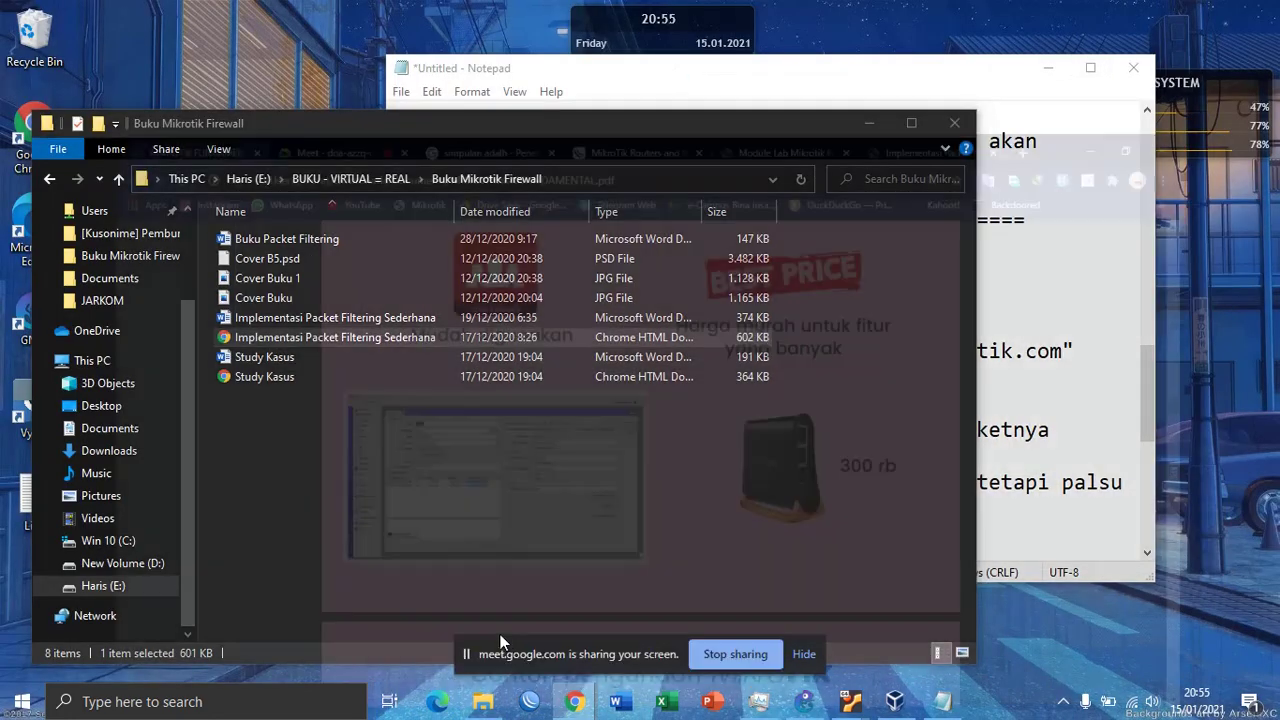
click(472, 620)
Read the participants' questions in the Meet chat, then bring the Windows 7 VM back
click(290, 14)
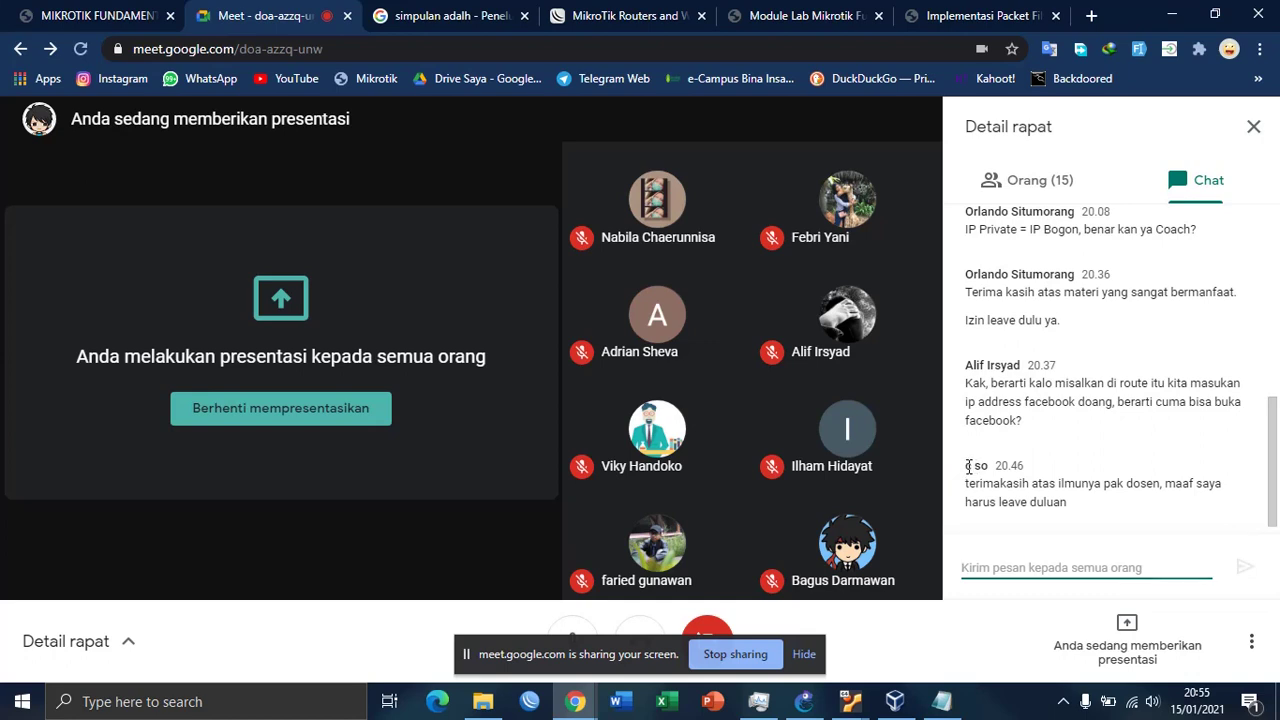
double_click(970, 466)
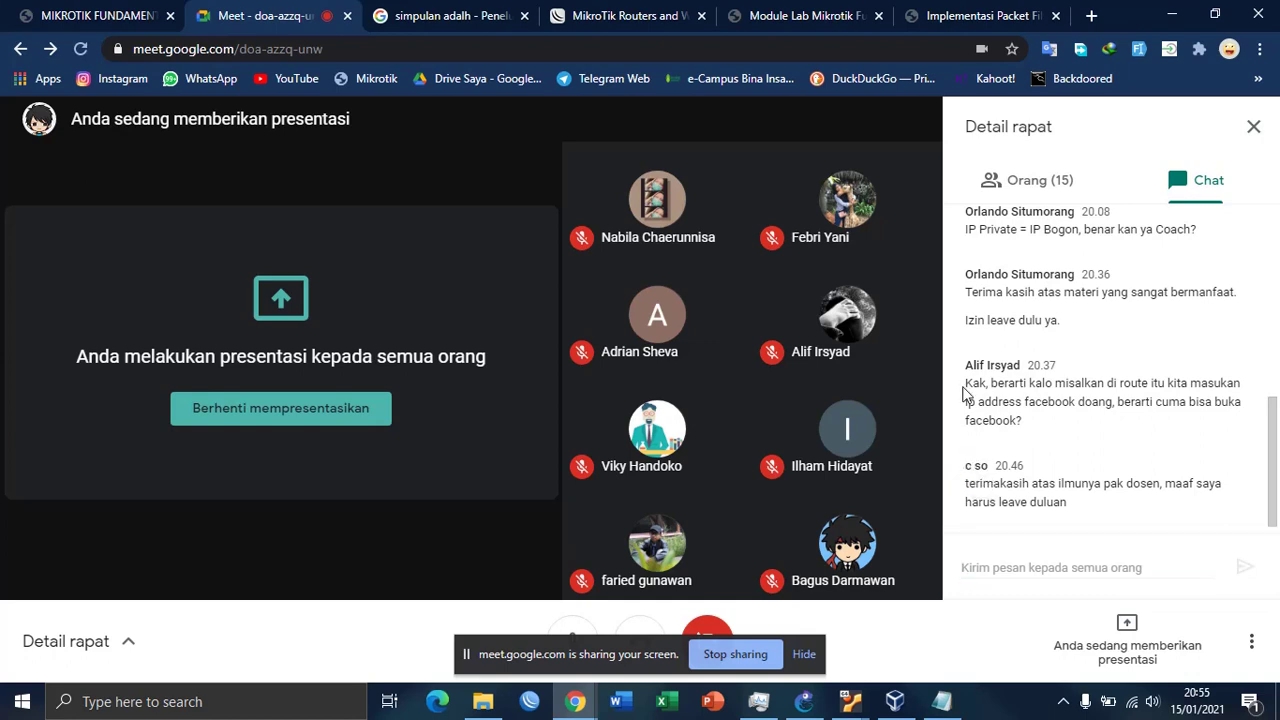
scroll(998, 382, up, 1)
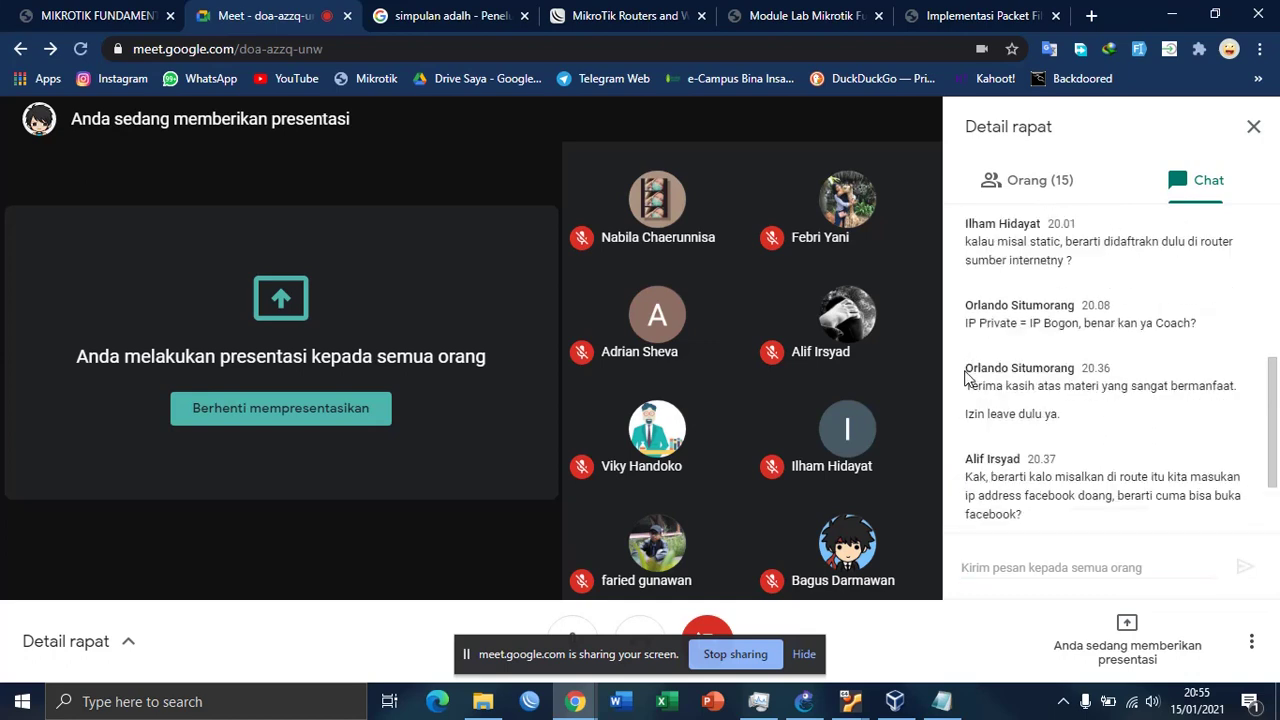
drag(968, 378, 1070, 390)
scroll(1095, 405, down, 1)
click(948, 395)
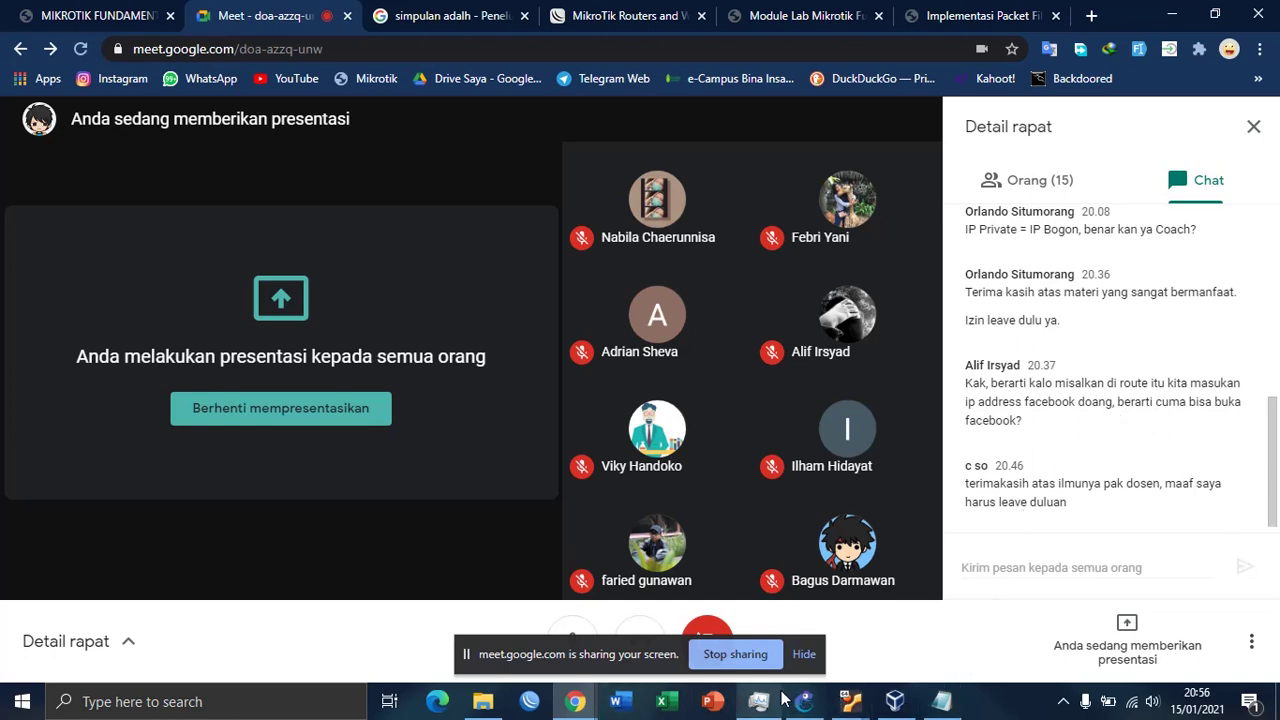
mouse_move(826, 700)
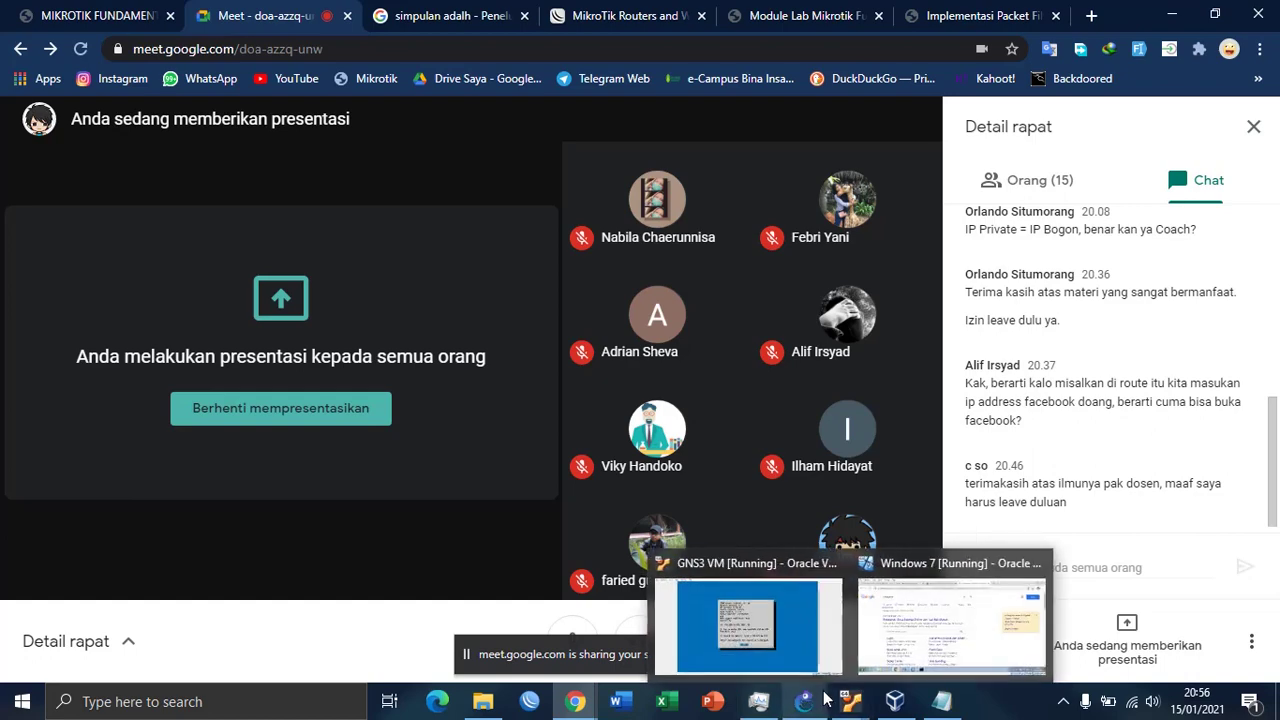
click(950, 620)
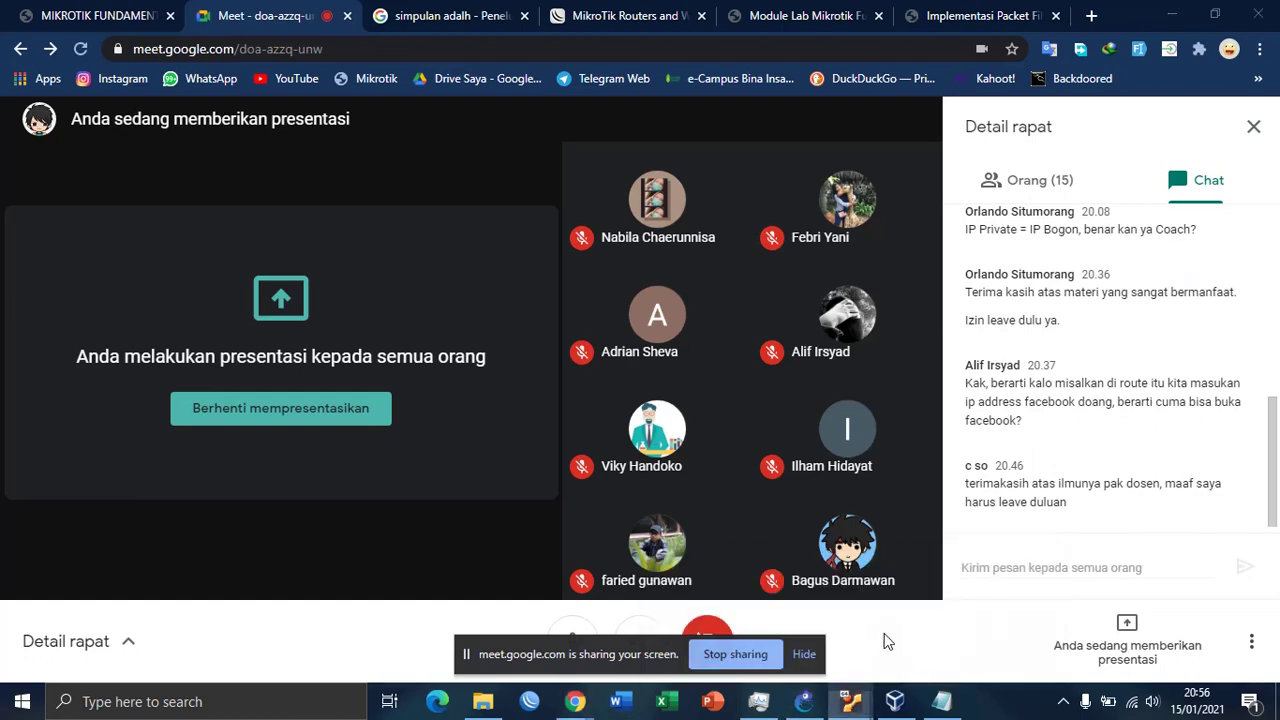
Close the Blok Ping rule, Firewall, Interface List and Address List windows in WinBox
click(373, 640)
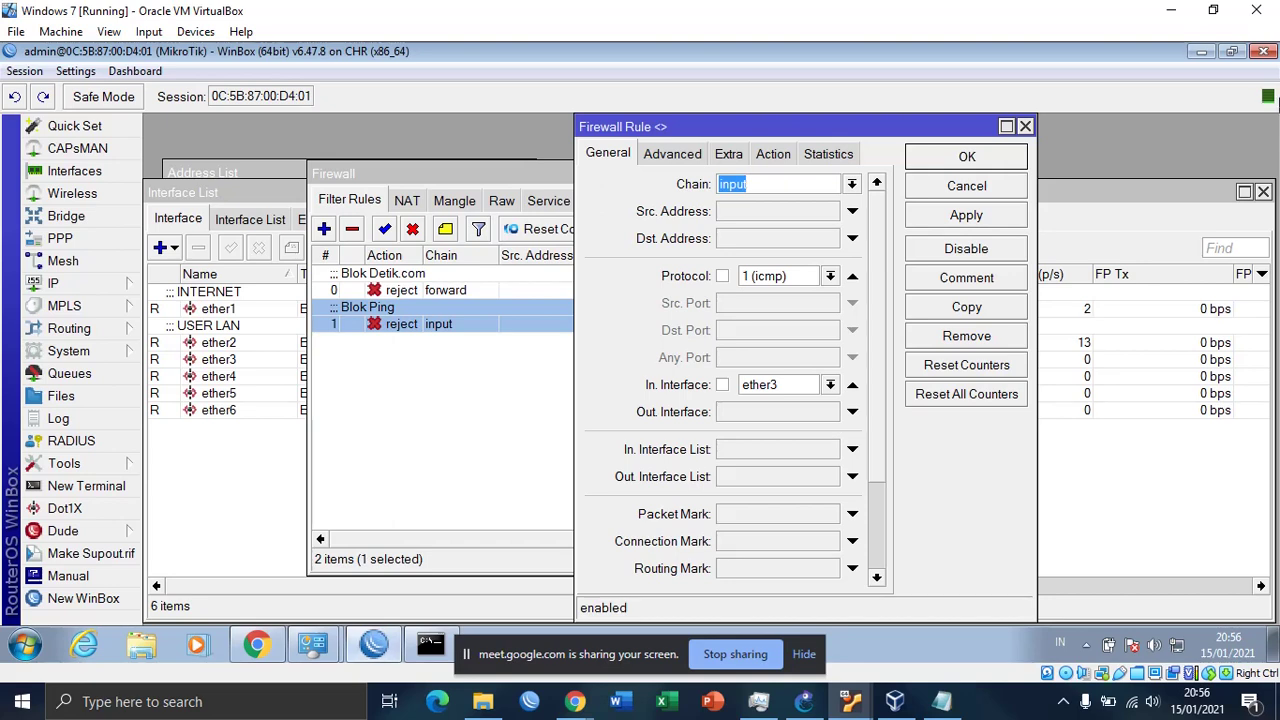
click(1025, 126)
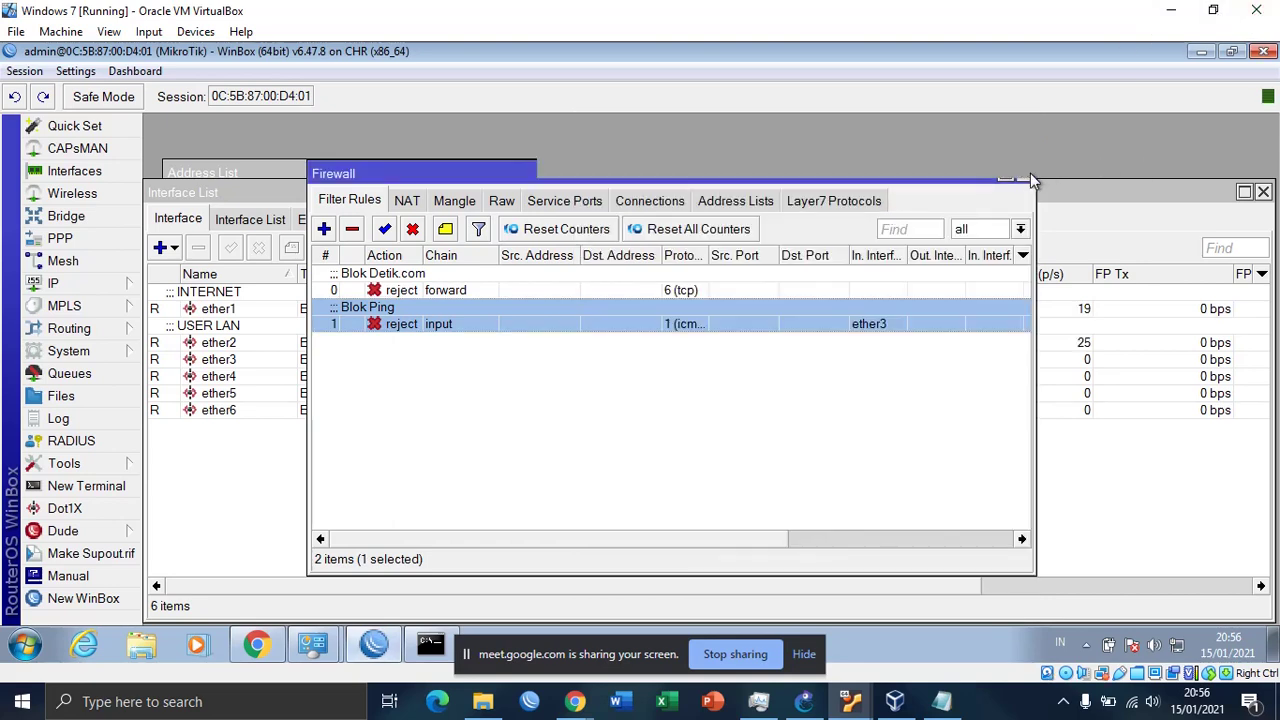
click(1024, 173)
click(1262, 191)
click(523, 172)
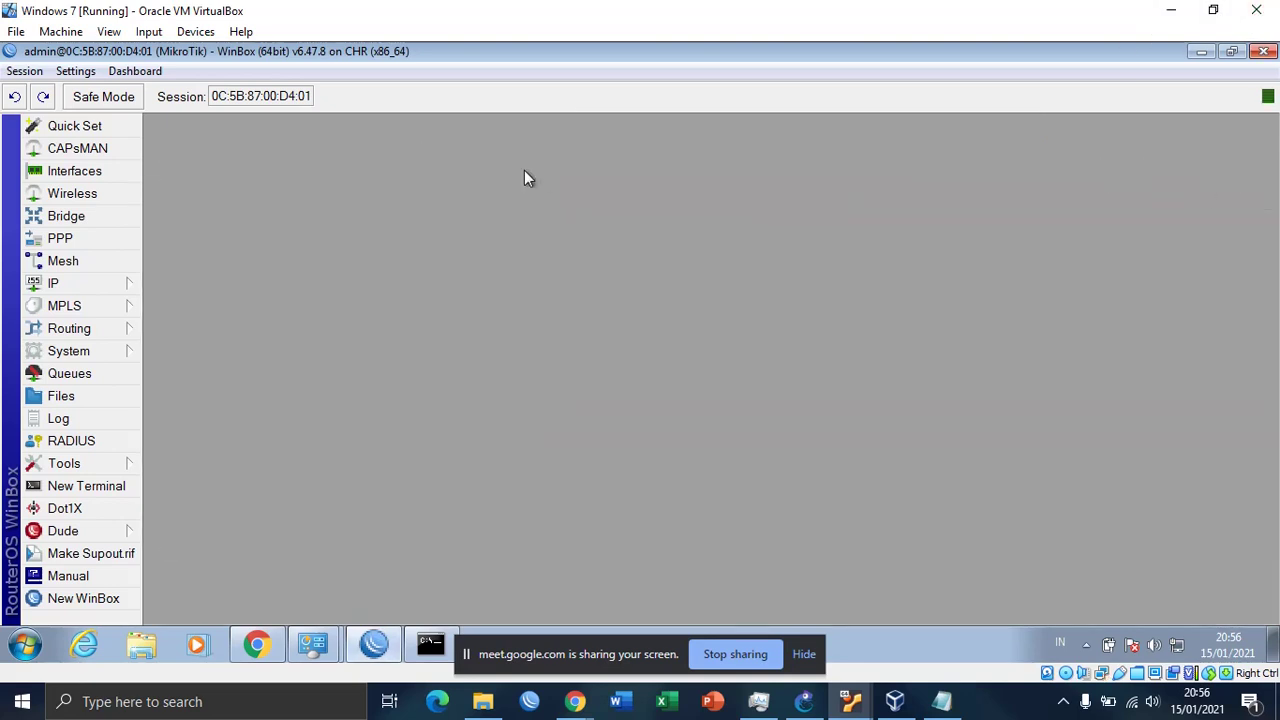
Open the 0.0.0.0/0 route (gateway 192.168.122.1) from IP > Routes, then close the route list
click(80, 283)
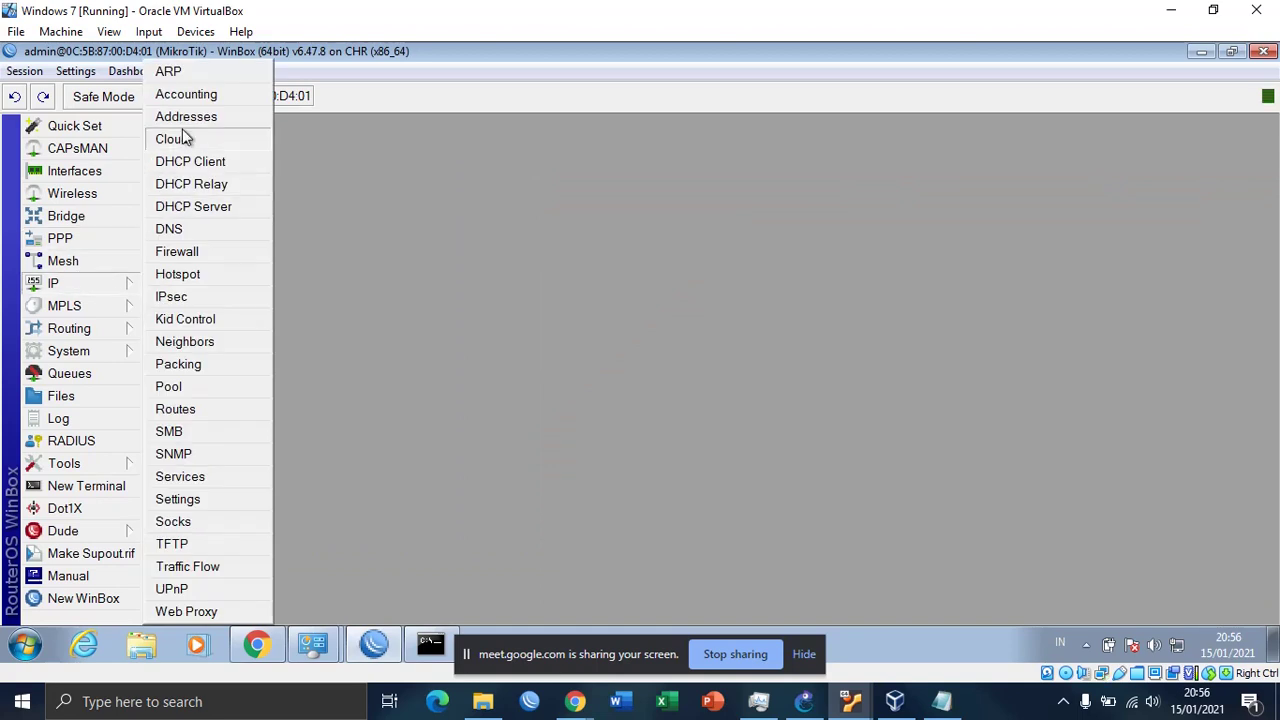
click(220, 409)
double_click(314, 276)
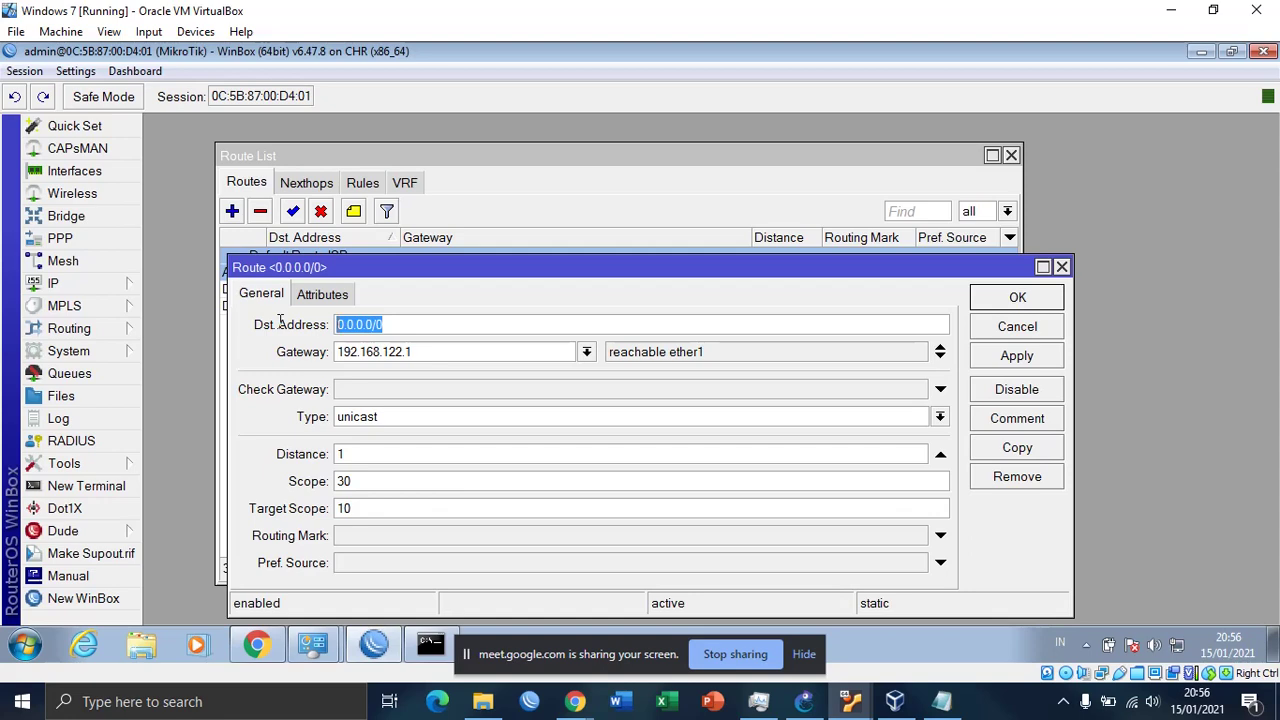
click(1011, 155)
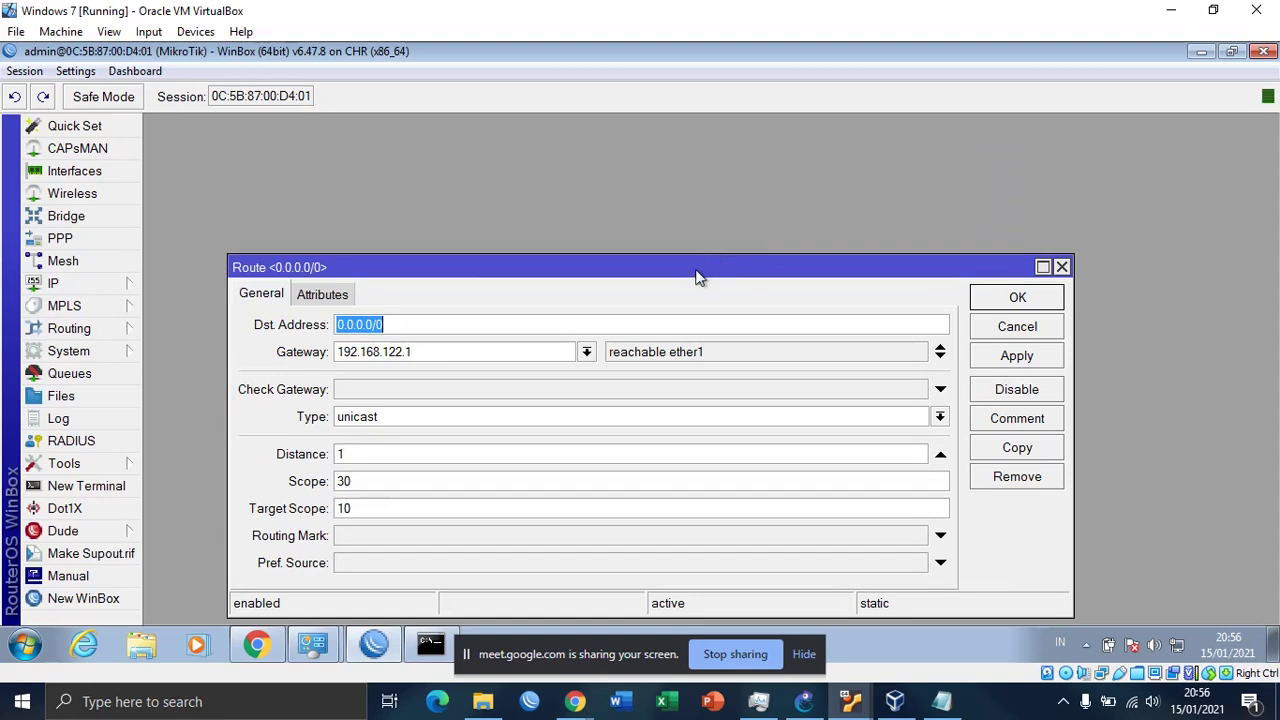
drag(697, 277, 700, 188)
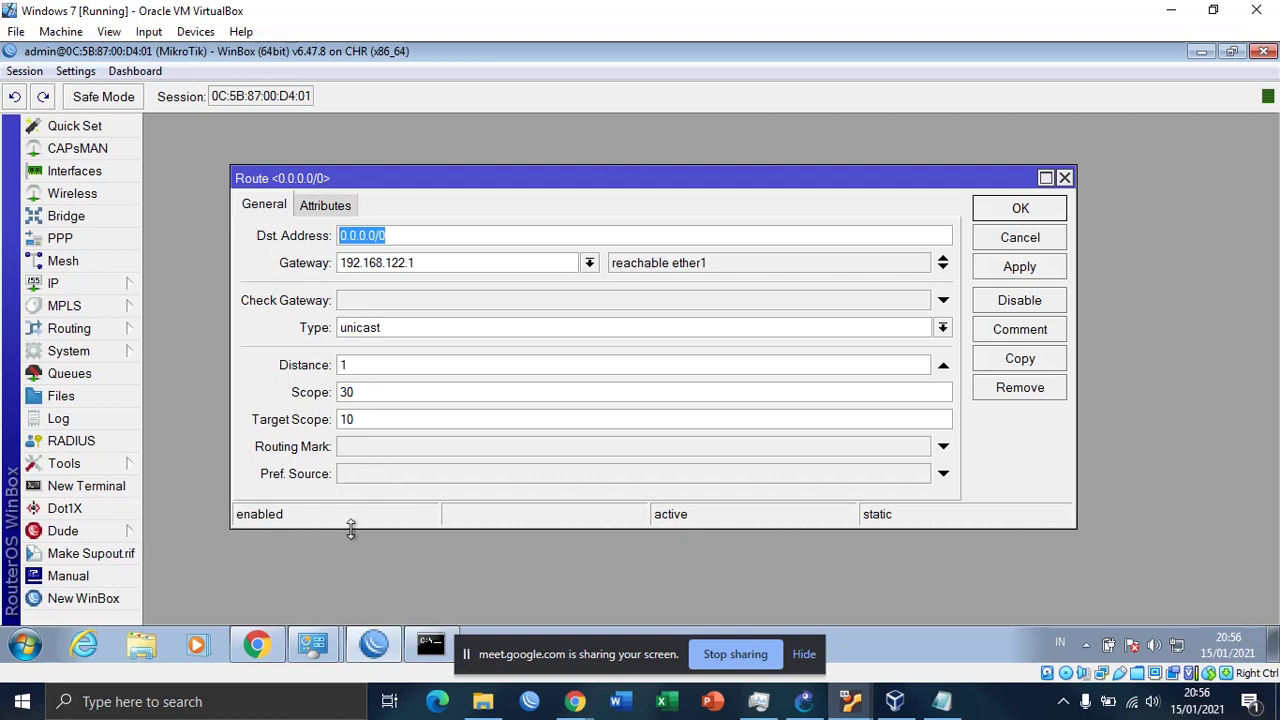
Run nslookup facebook.com, which resolves via 8.8.8.8 to 31.13.95.35
click(425, 648)
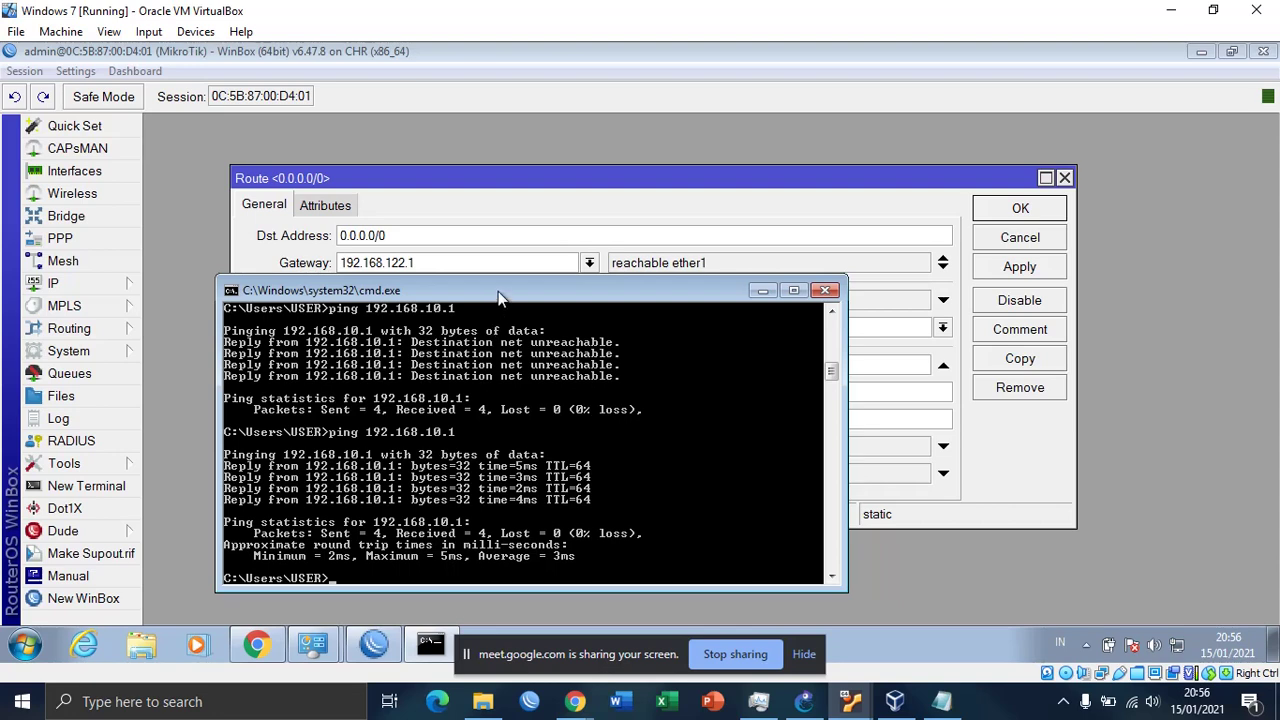
drag(498, 283, 505, 145)
text(nsl)
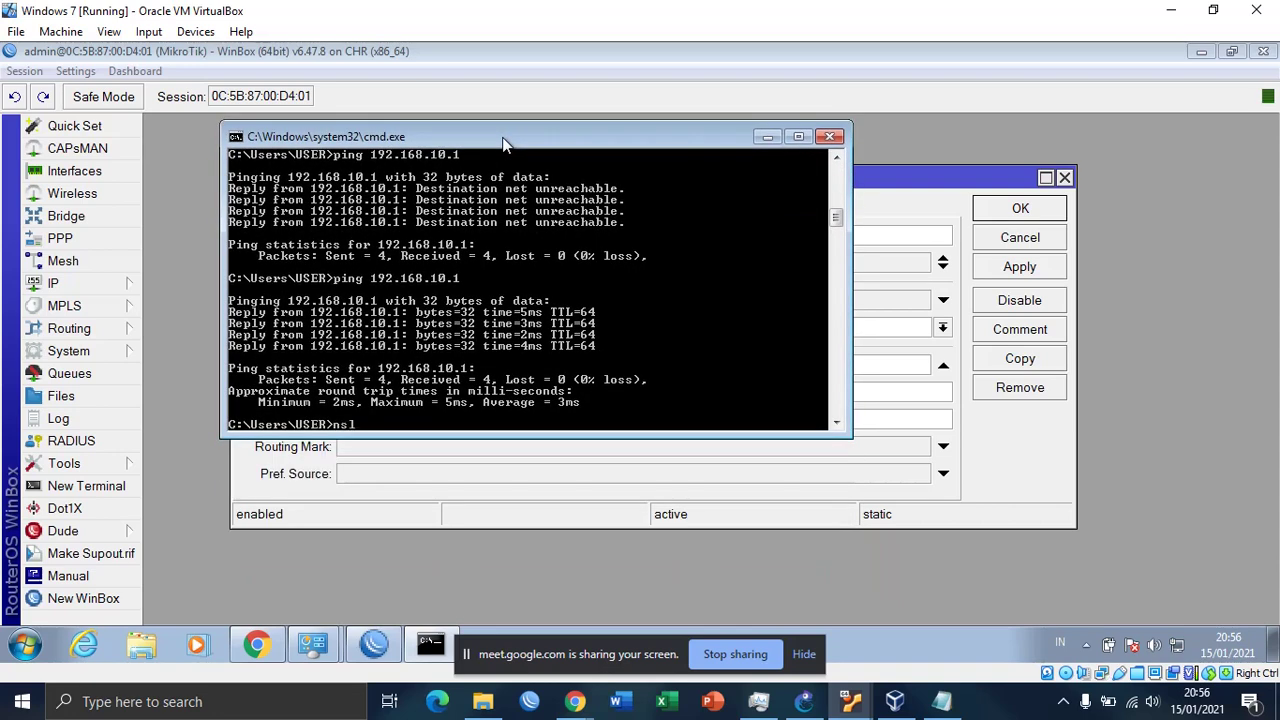
text(ookup facebook.com)
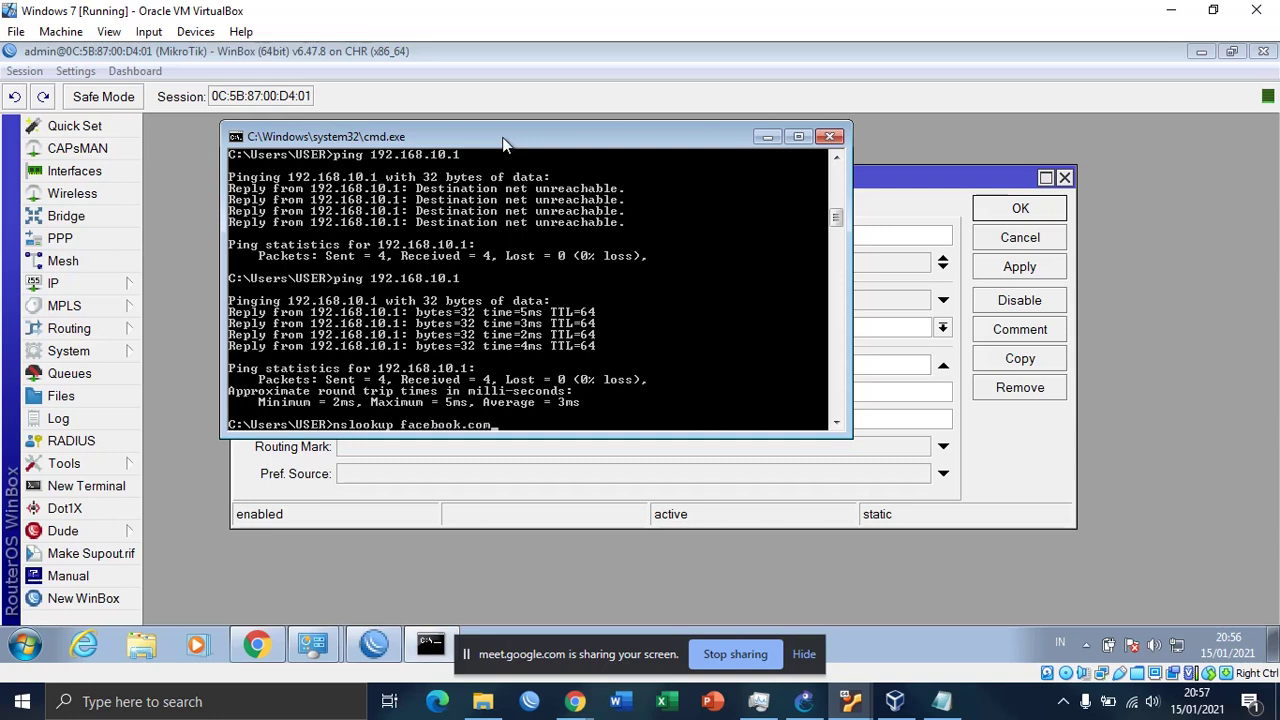
key(Return)
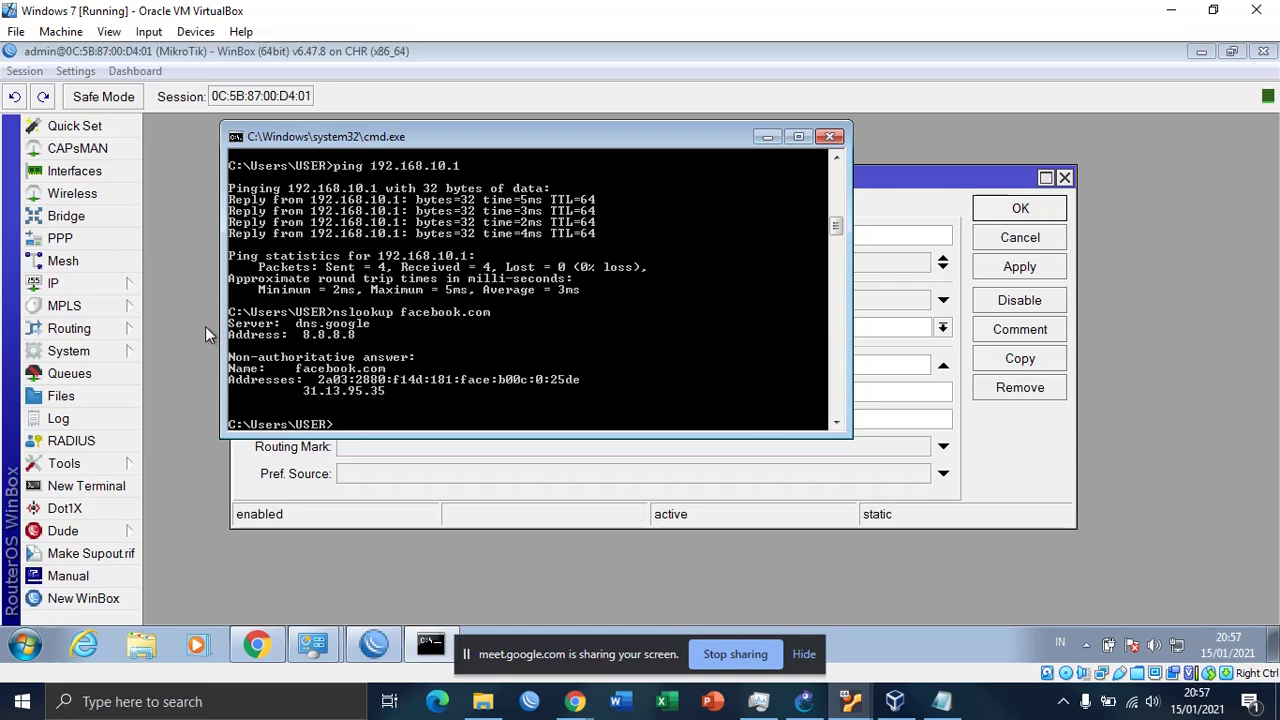
click(55, 283)
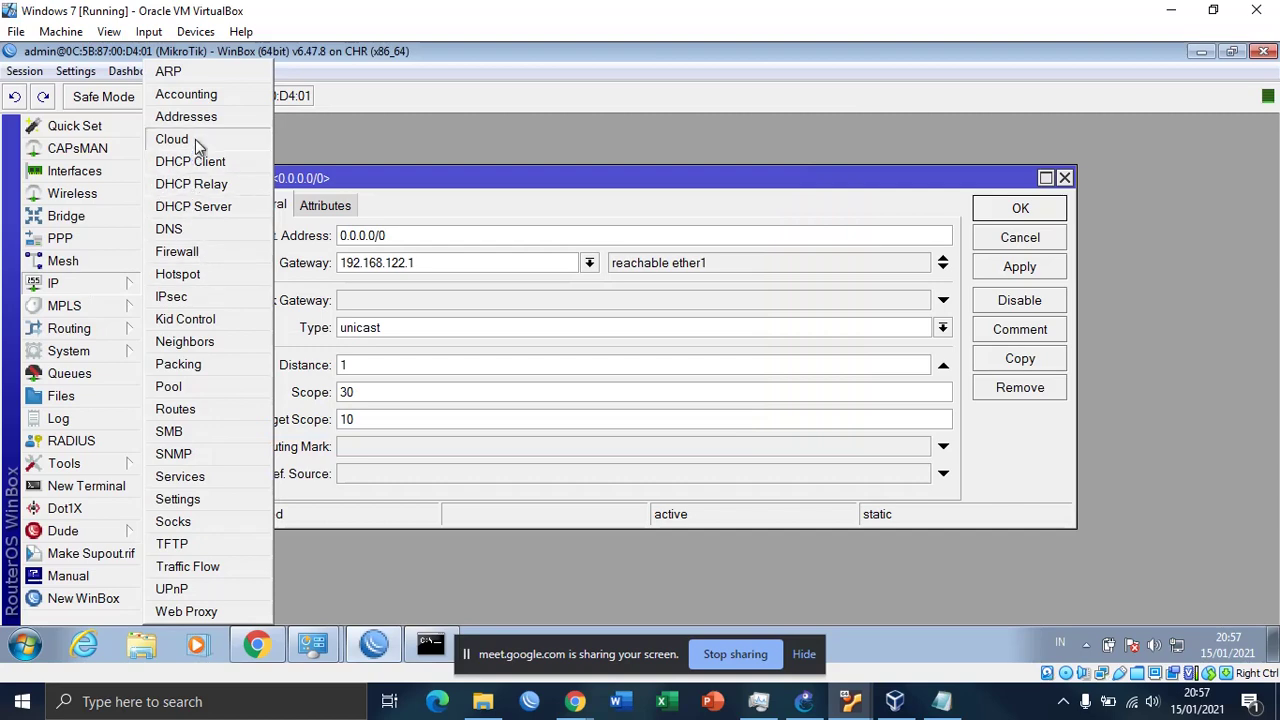
Add a 'facebook' firewall address list entry for facebook.com and check it resolves to 31.13.95.35
click(177, 251)
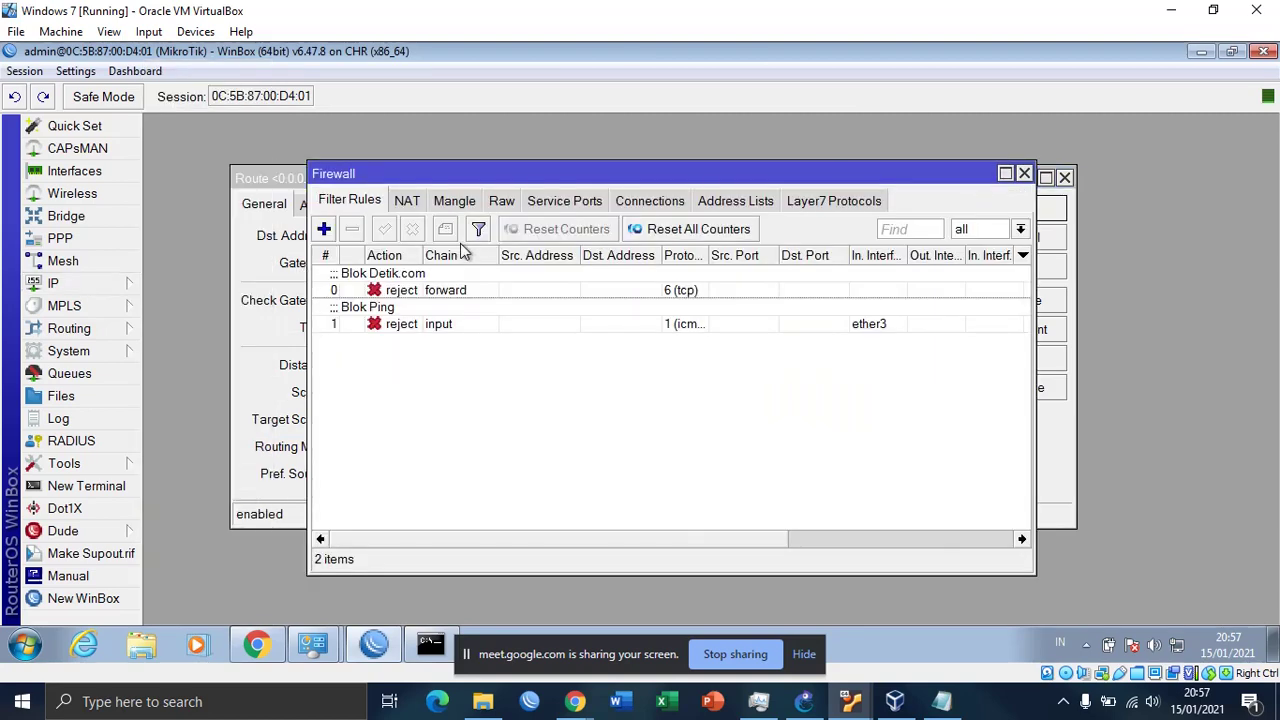
click(701, 203)
click(323, 229)
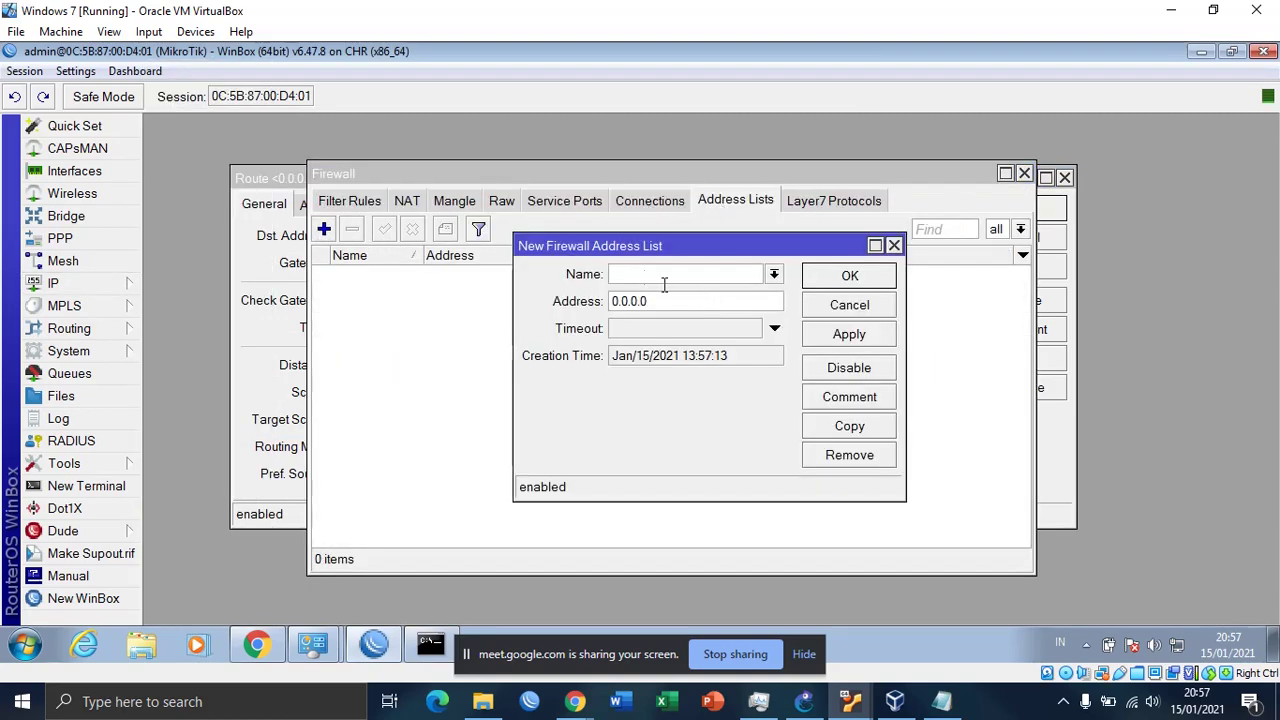
click(645, 277)
text(facebook)
key(Tab)
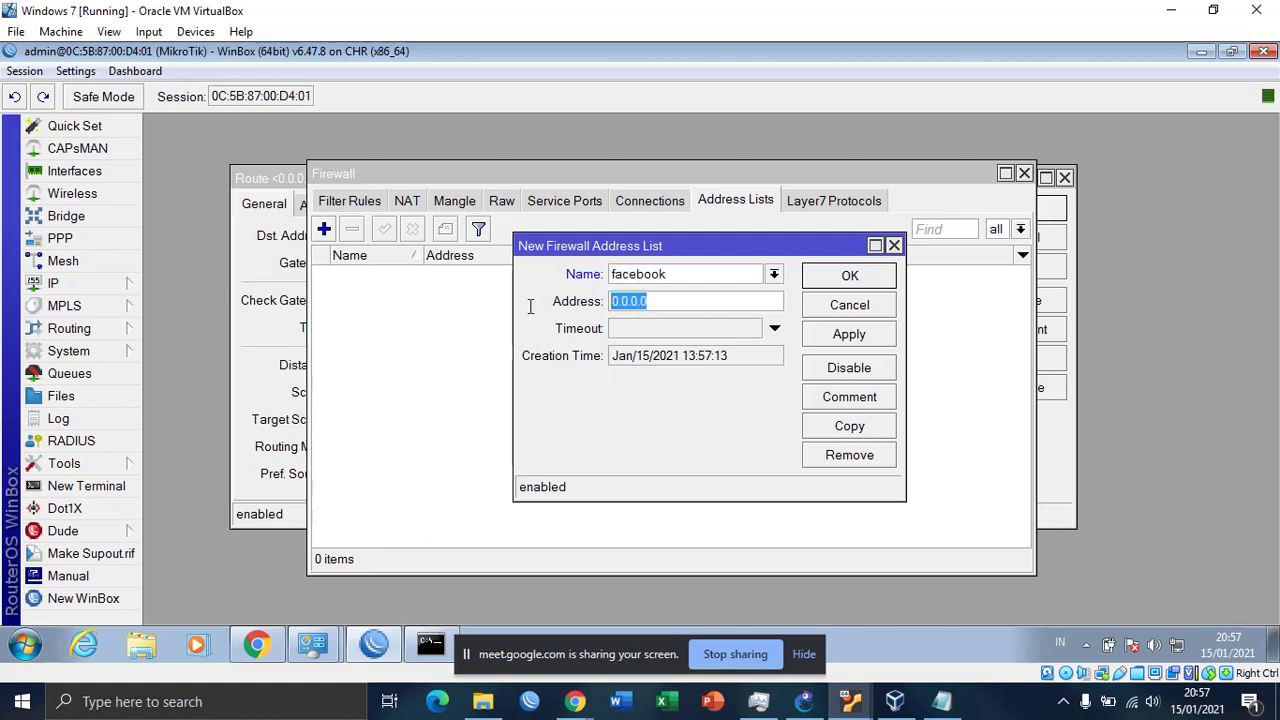
text(facebook.c)
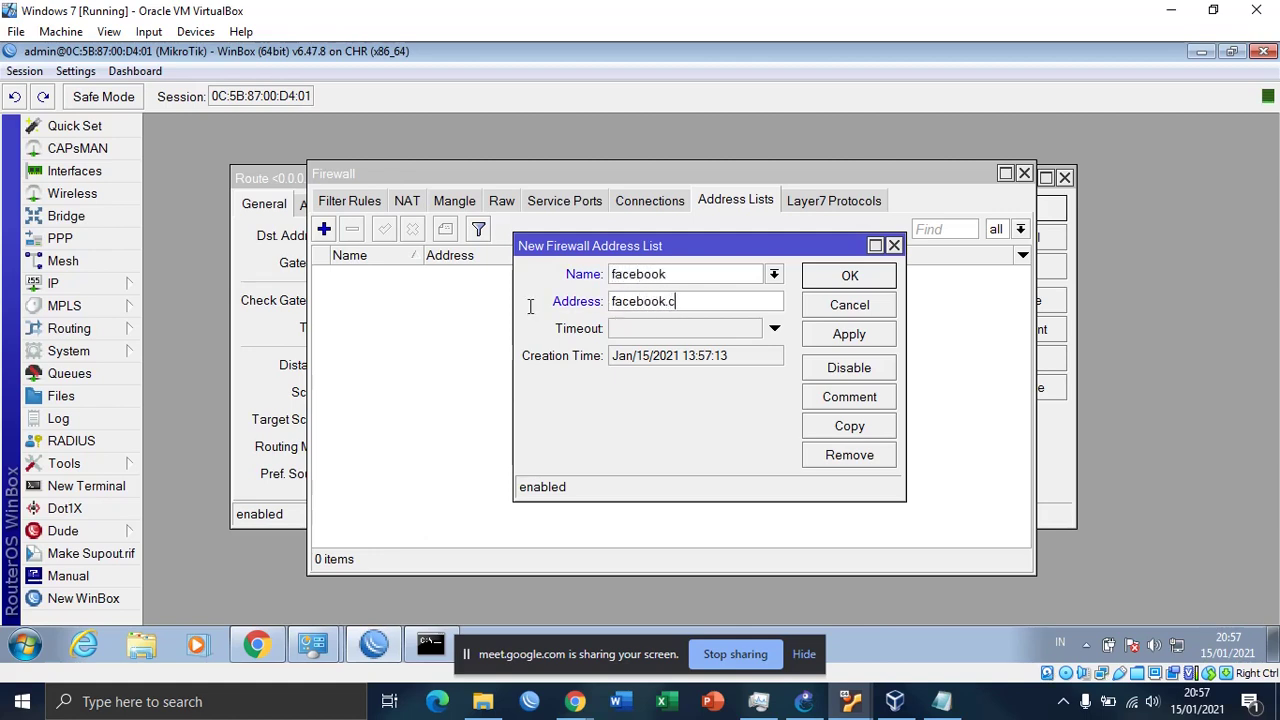
text(om)
key(Return)
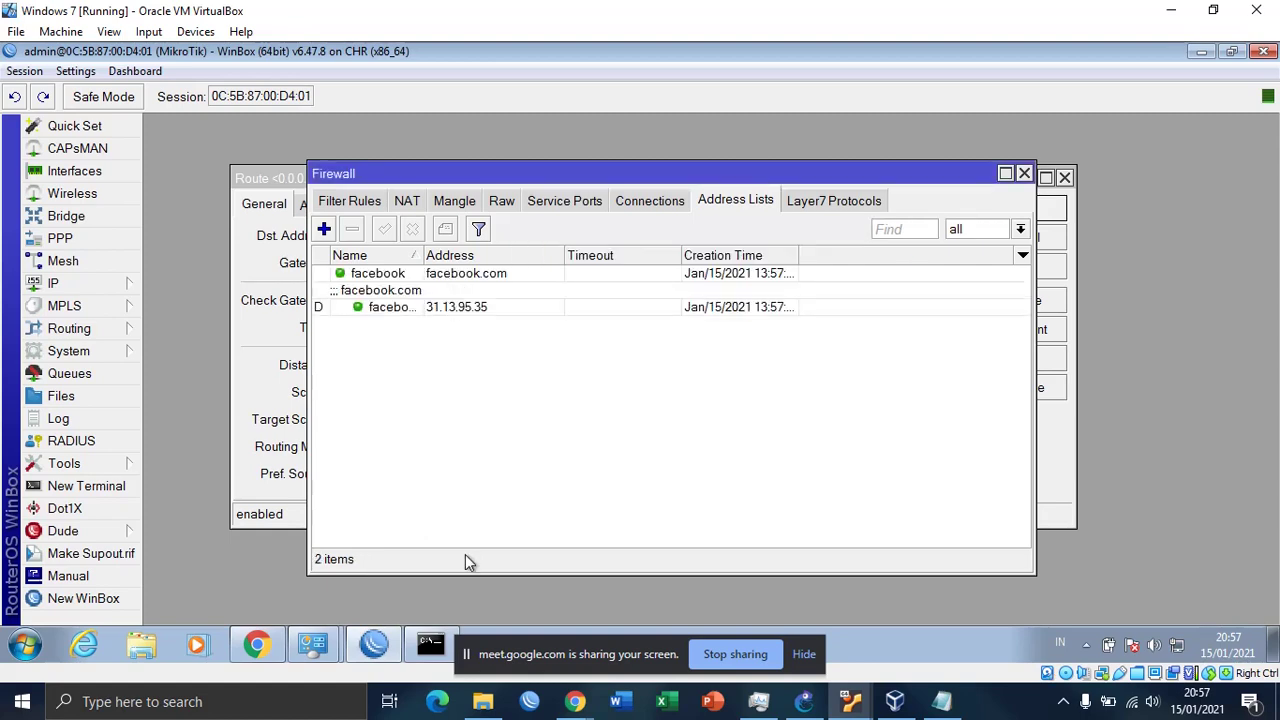
click(430, 645)
click(430, 645)
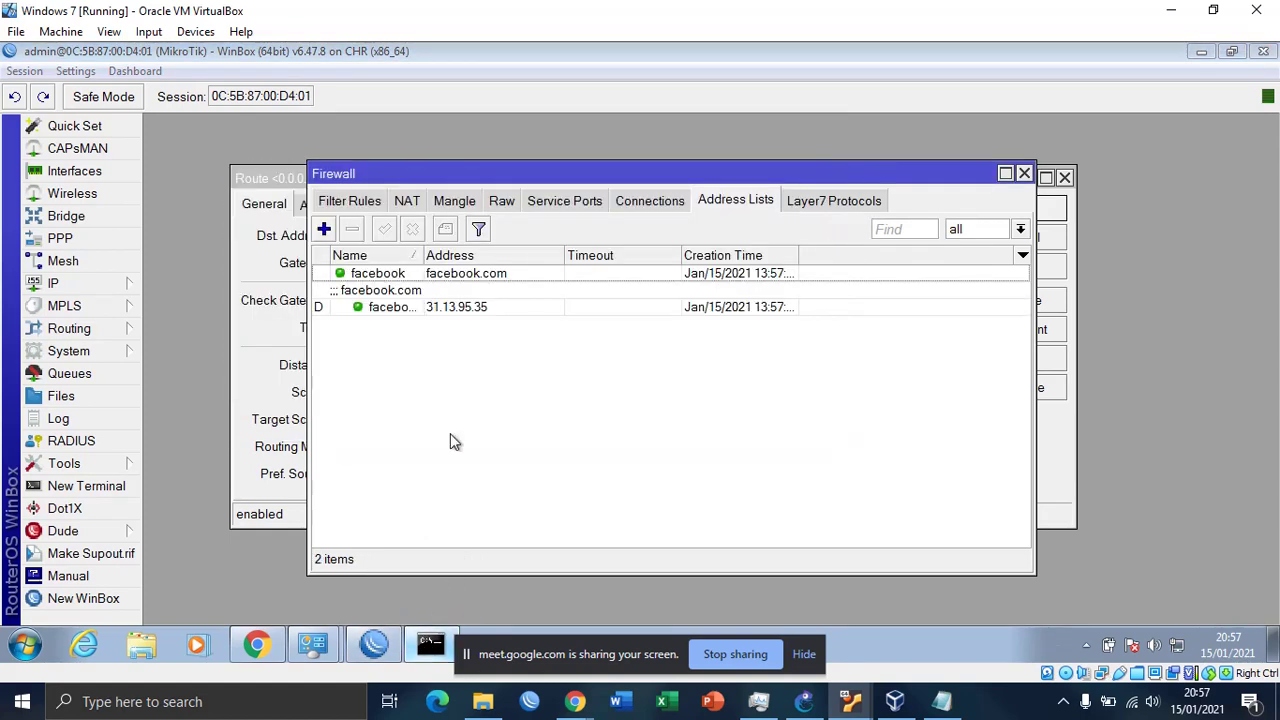
click(460, 312)
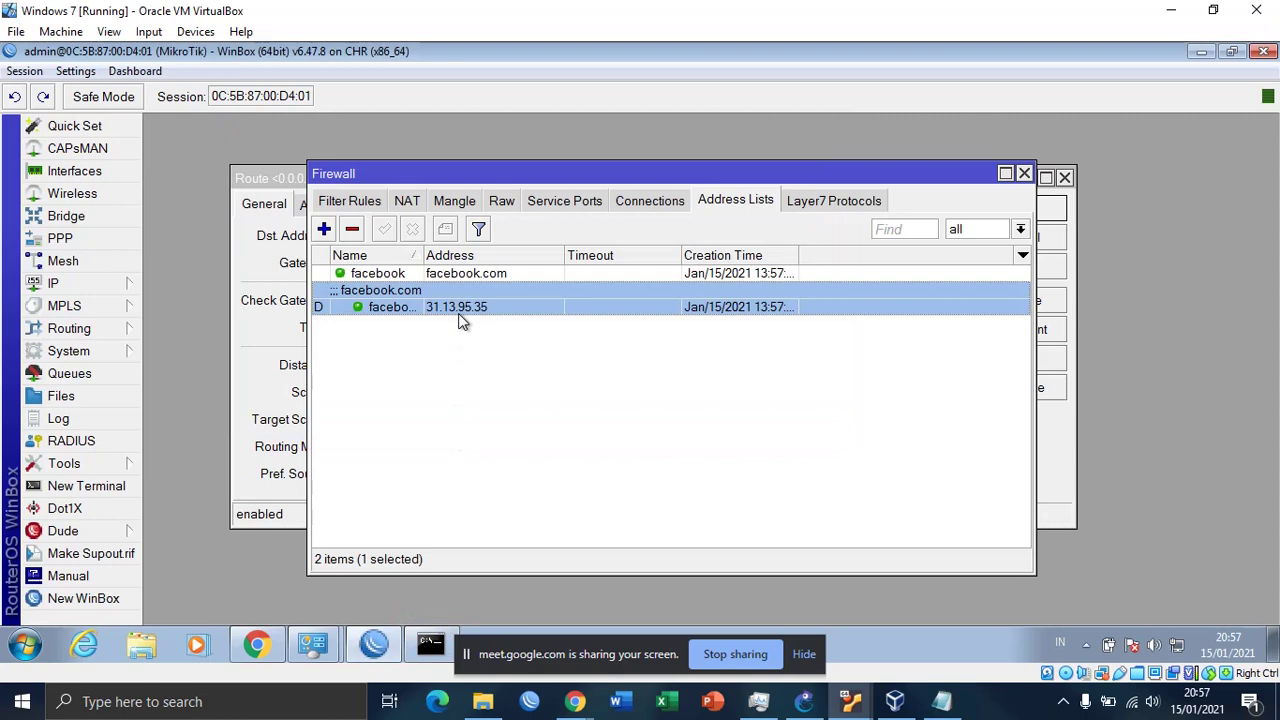
Remove 8.8.8.8 from the router's DNS servers and rerun the facebook.com lookup
click(118, 288)
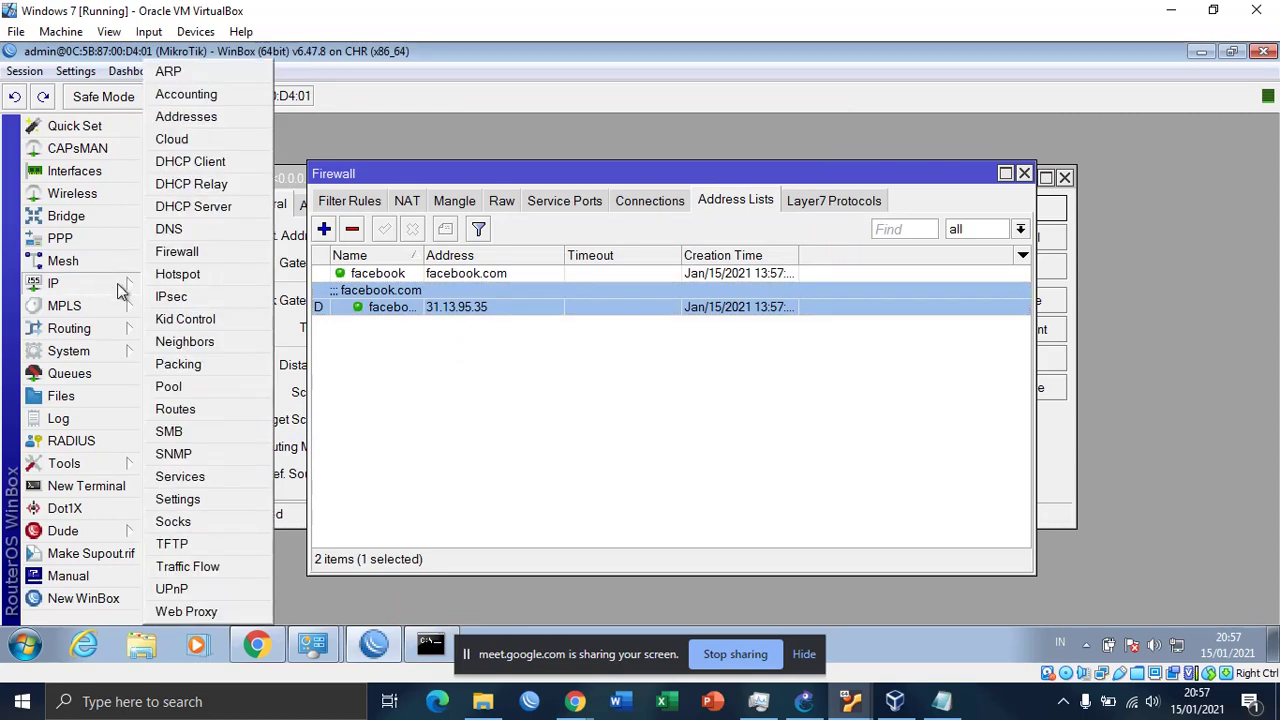
click(194, 225)
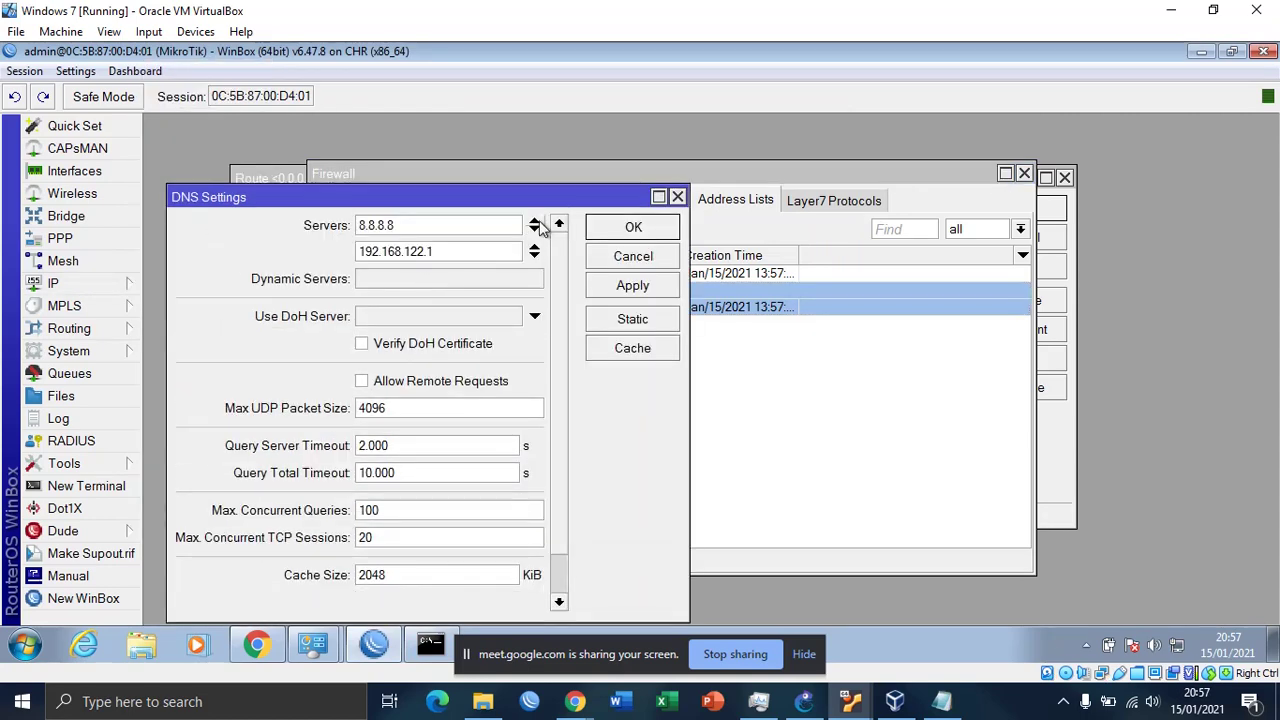
click(535, 226)
click(631, 285)
click(633, 228)
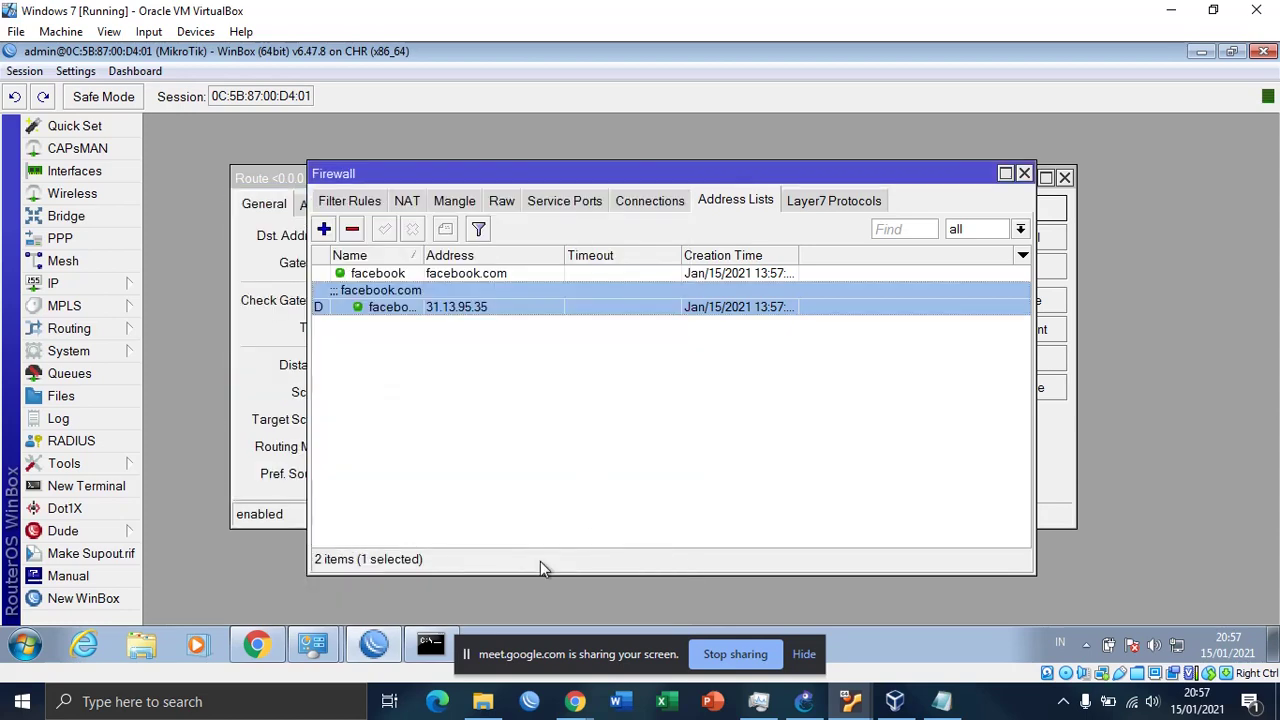
click(430, 638)
key(Up)
key(Return)
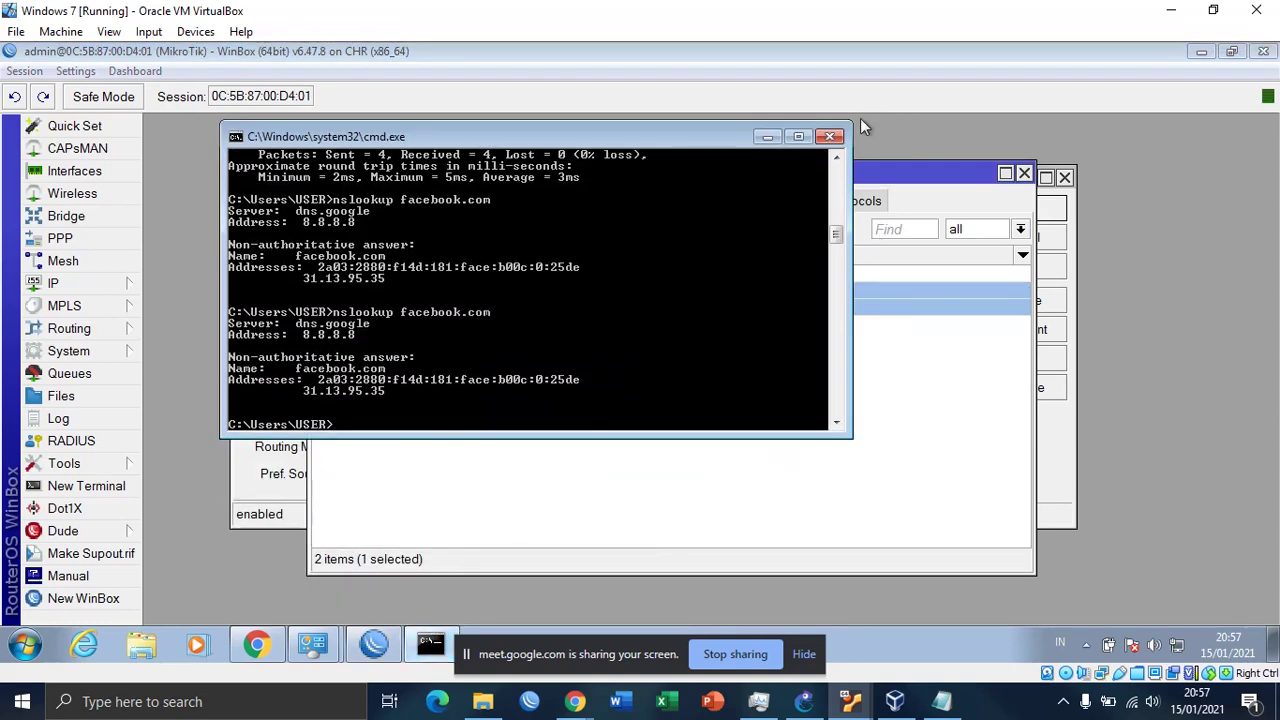
click(829, 136)
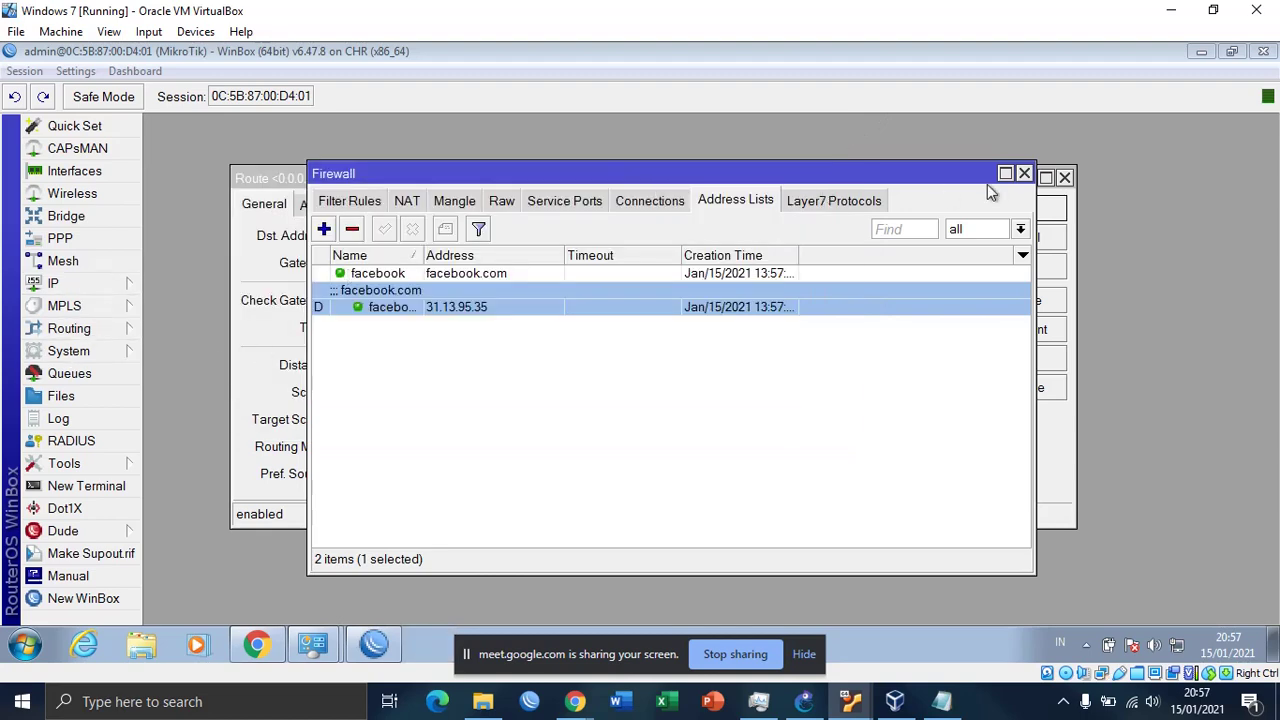
Reopen the firewall address lists and move that window to the right
click(1024, 173)
click(398, 640)
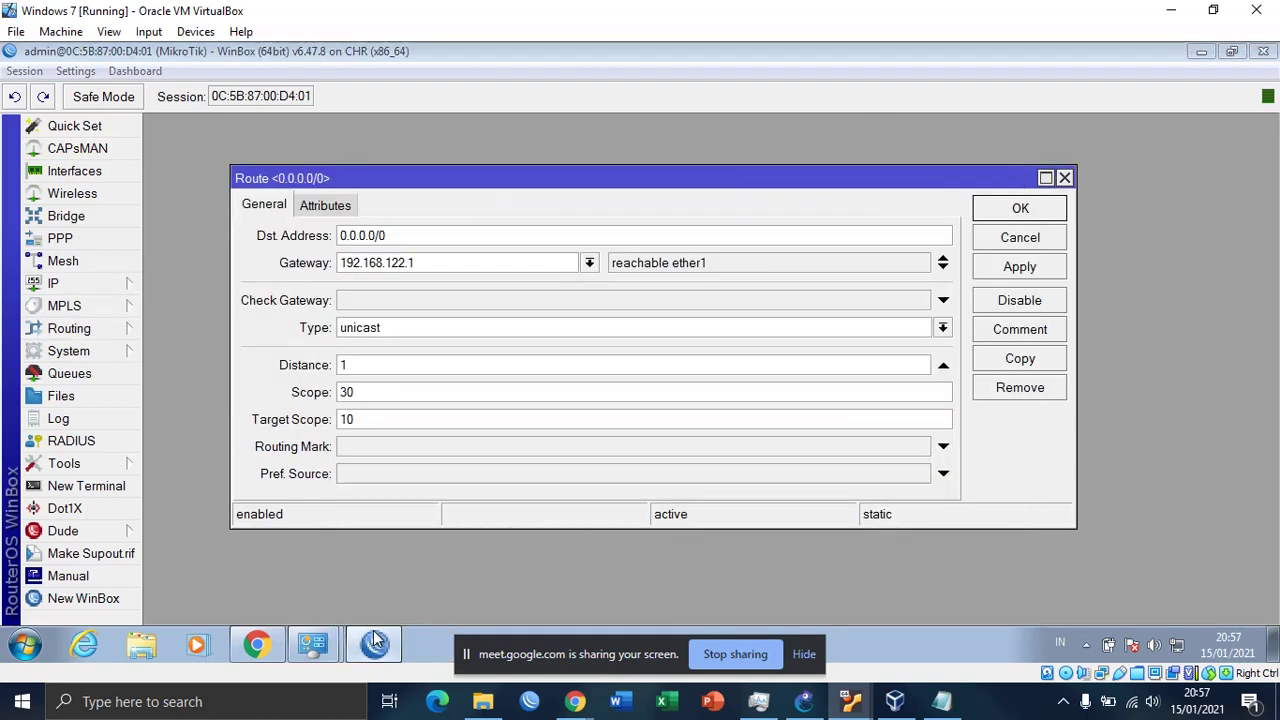
click(402, 637)
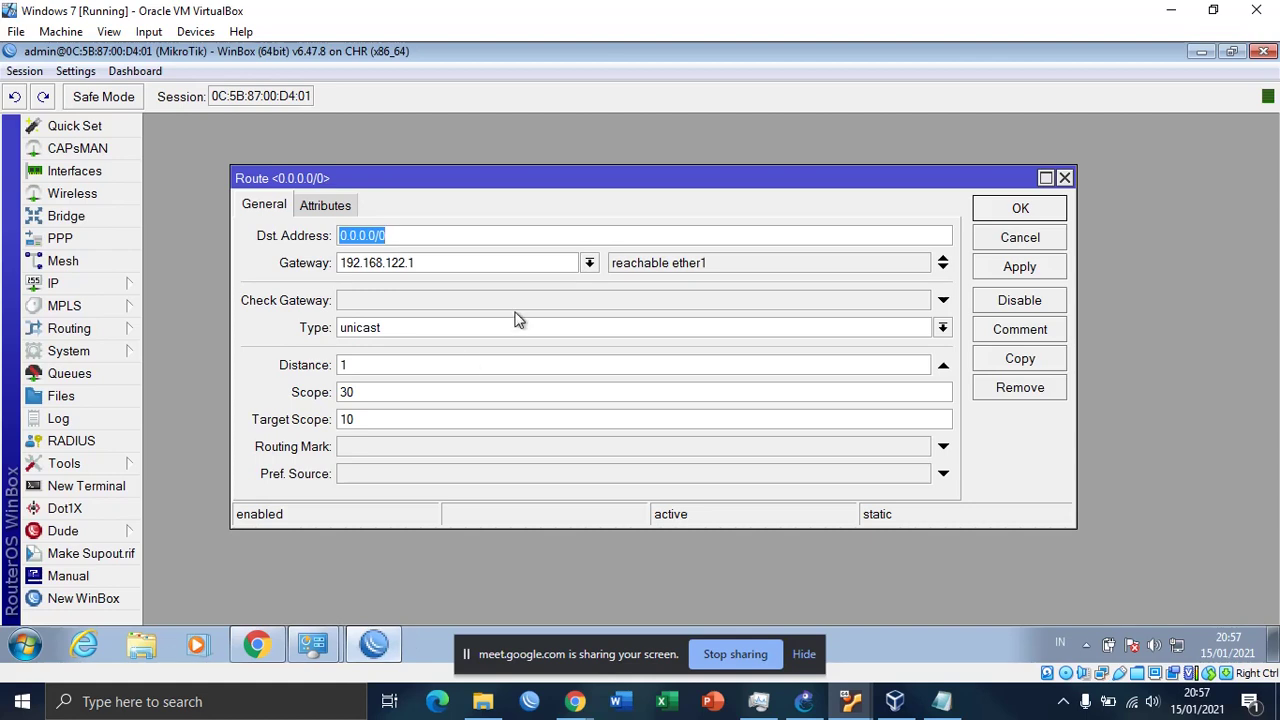
click(62, 283)
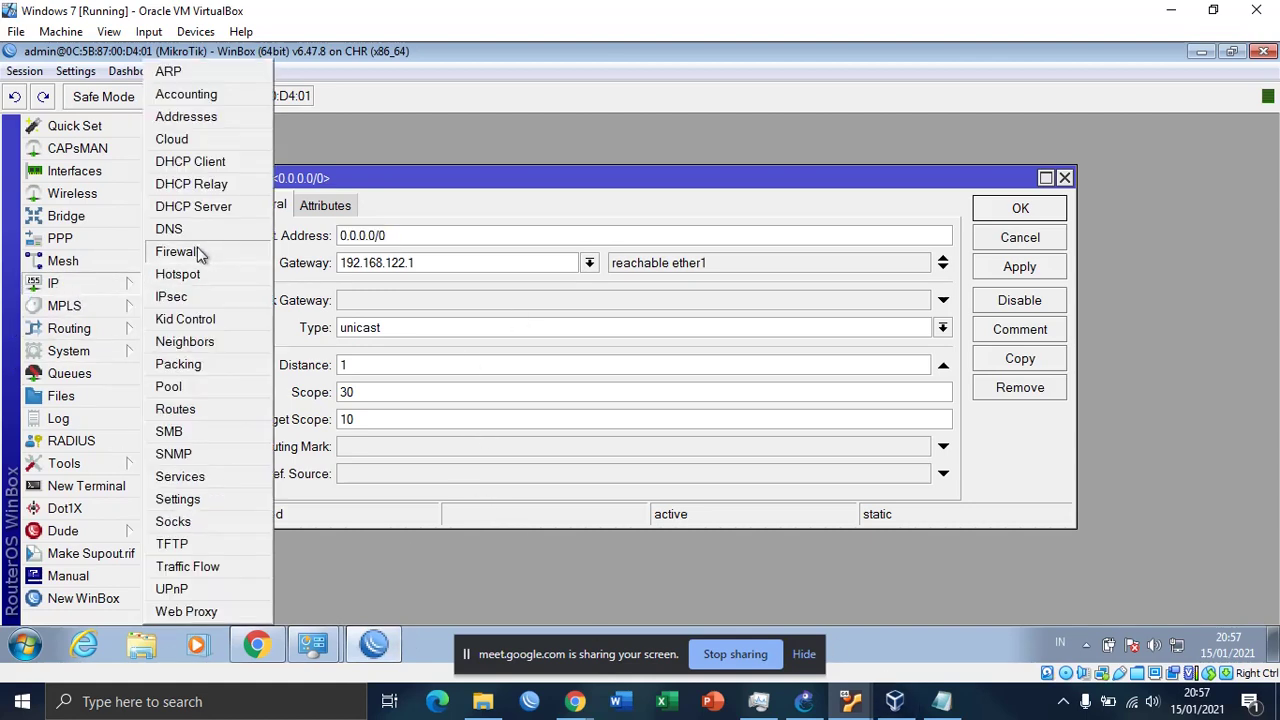
click(196, 251)
drag(460, 174, 820, 177)
Copy the facebook entry's resolved address 31.13.95.35
click(861, 307)
double_click(861, 307)
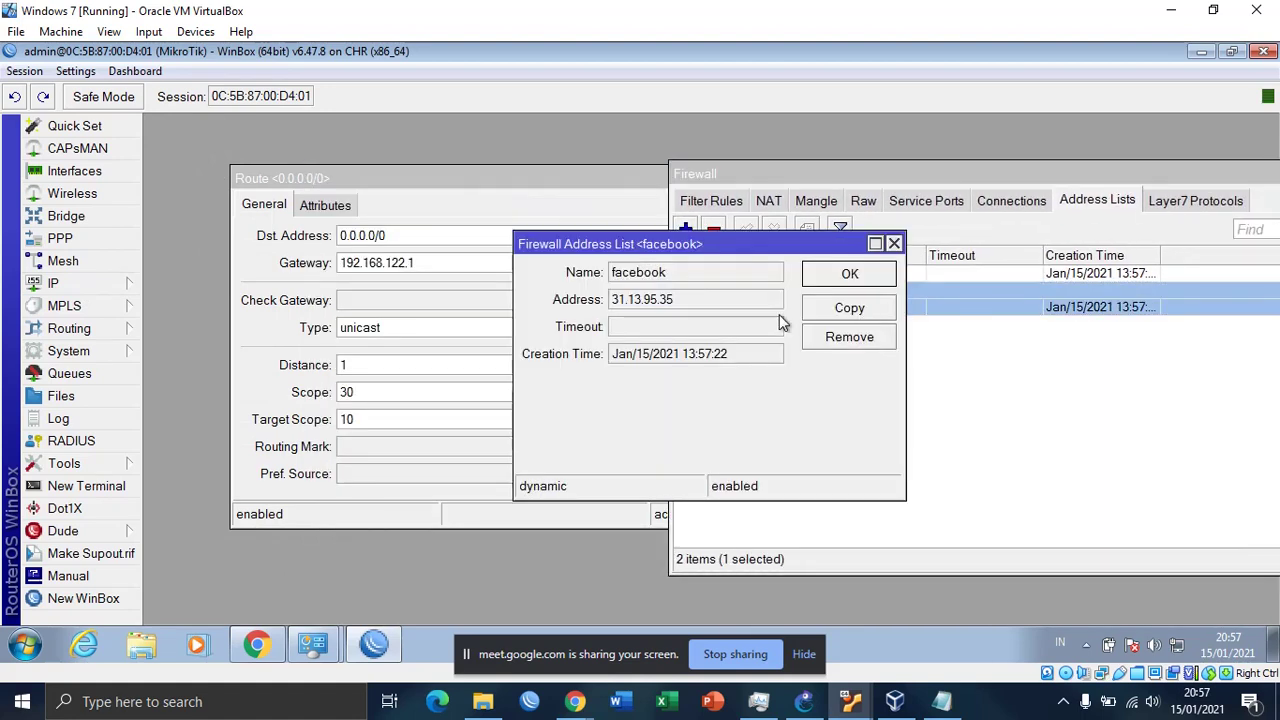
double_click(640, 300)
right_click(652, 299)
click(669, 308)
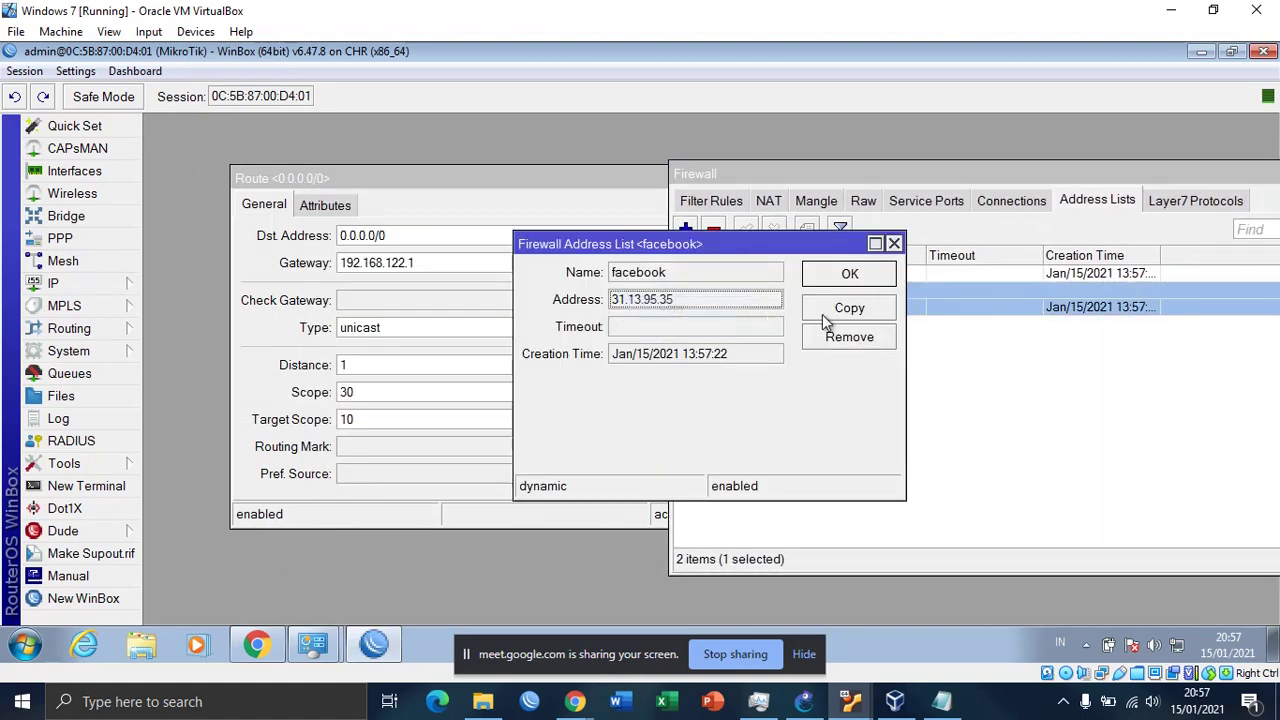
click(835, 313)
click(914, 264)
click(870, 266)
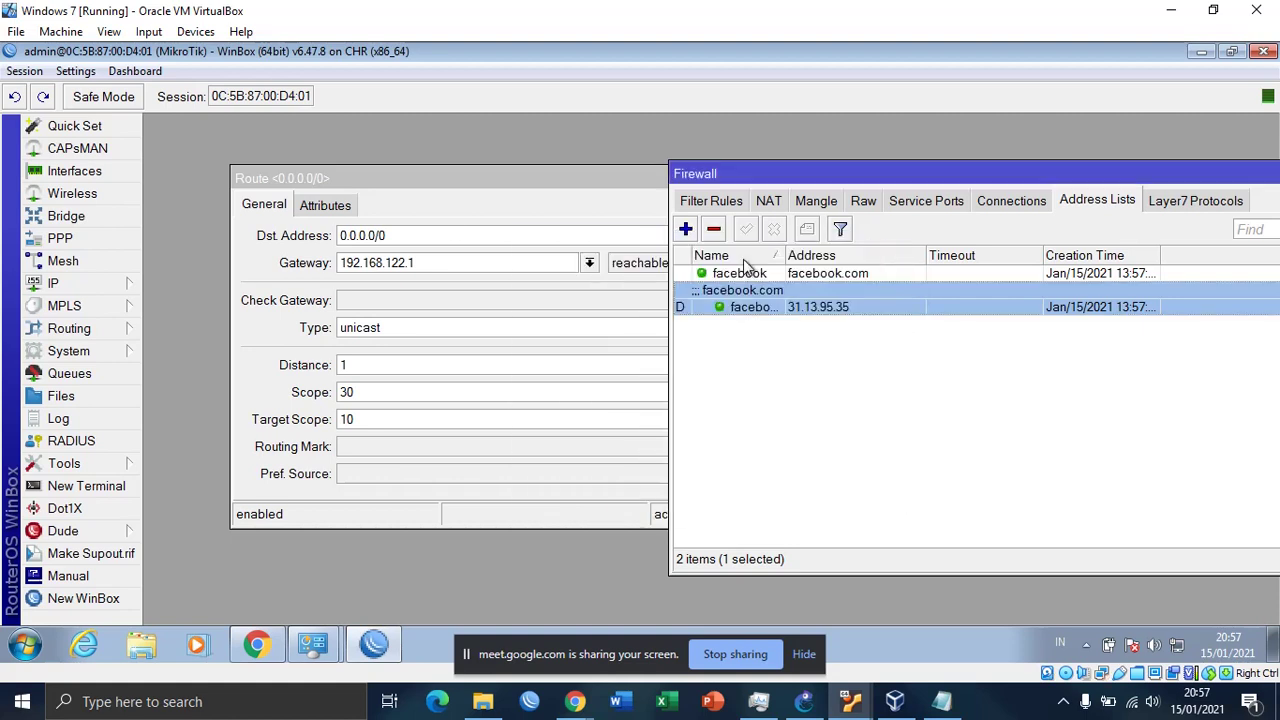
Change the default route's destination to 31.13.95.35 and save it
click(433, 239)
key(ctrl+v)
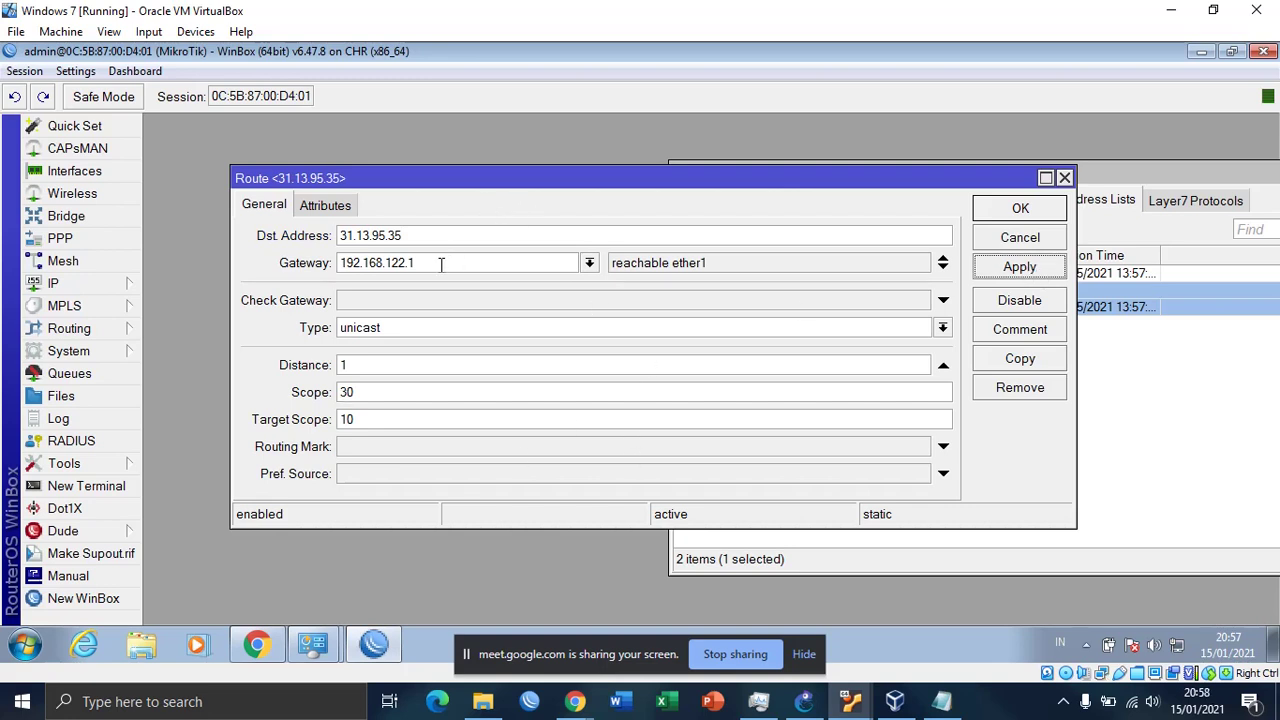
drag(440, 263, 290, 266)
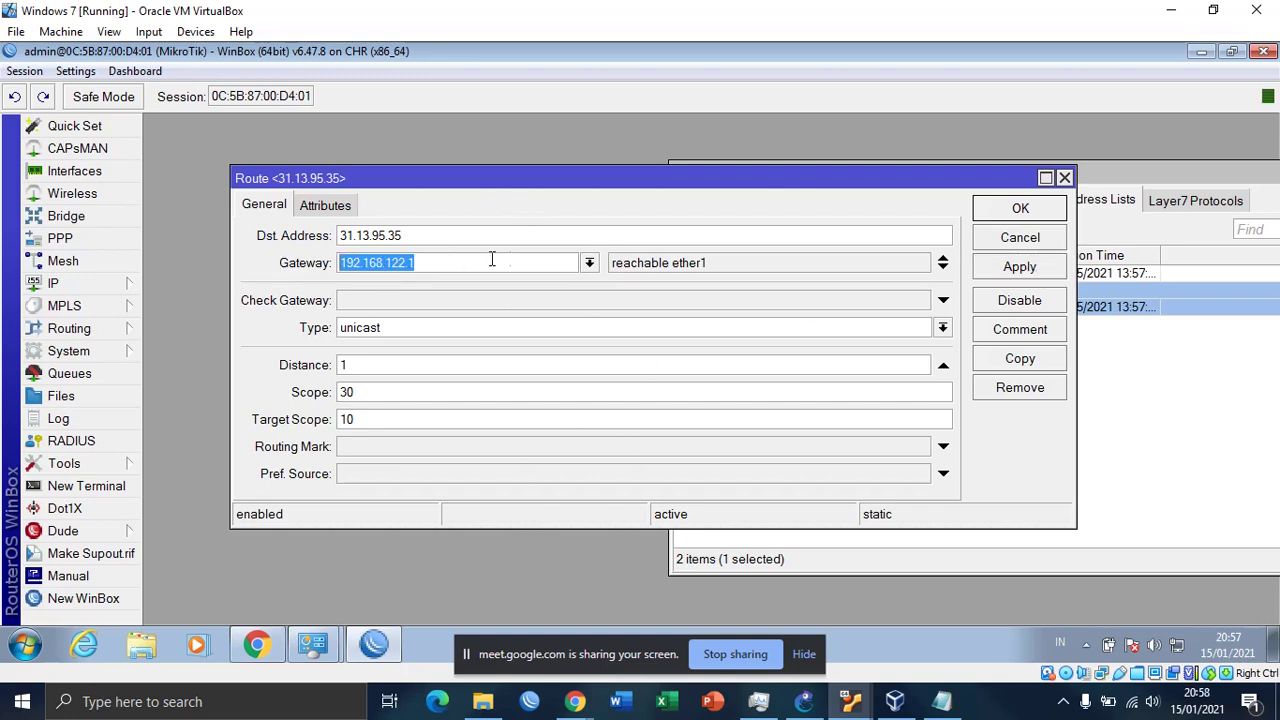
click(1019, 266)
click(1020, 208)
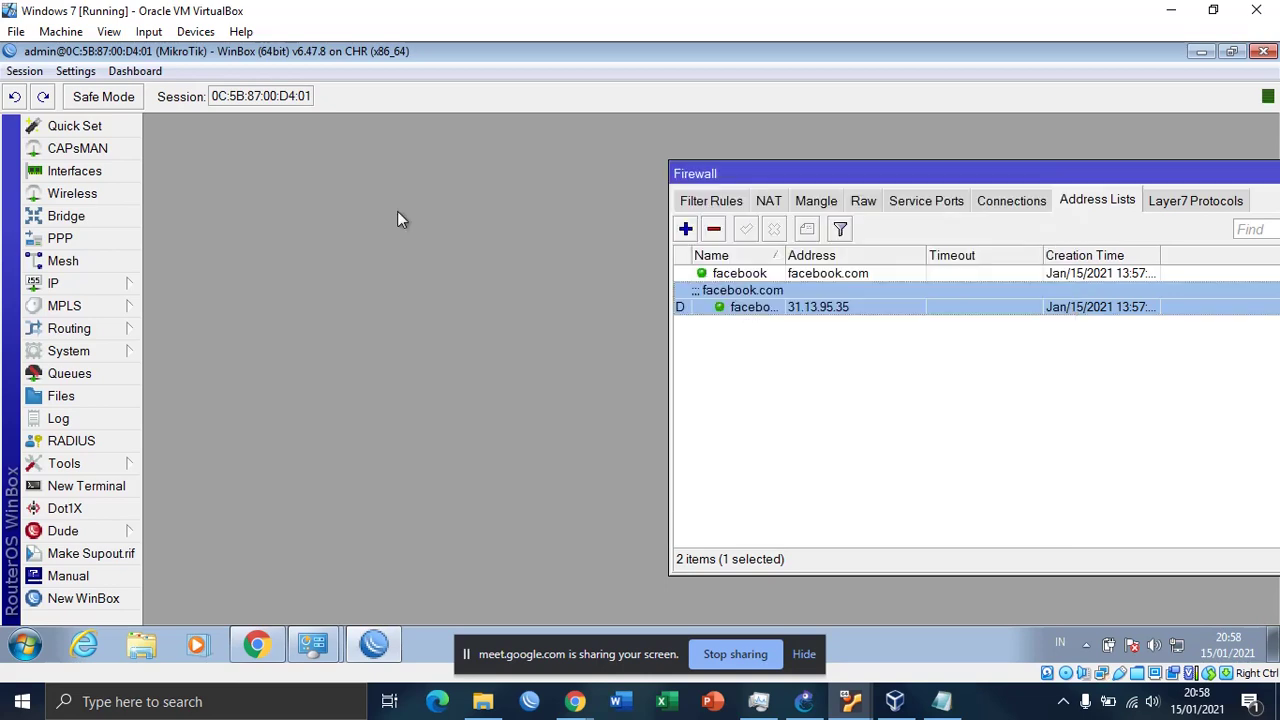
Open the 31.13.95.35 route for editing from the route list
click(62, 285)
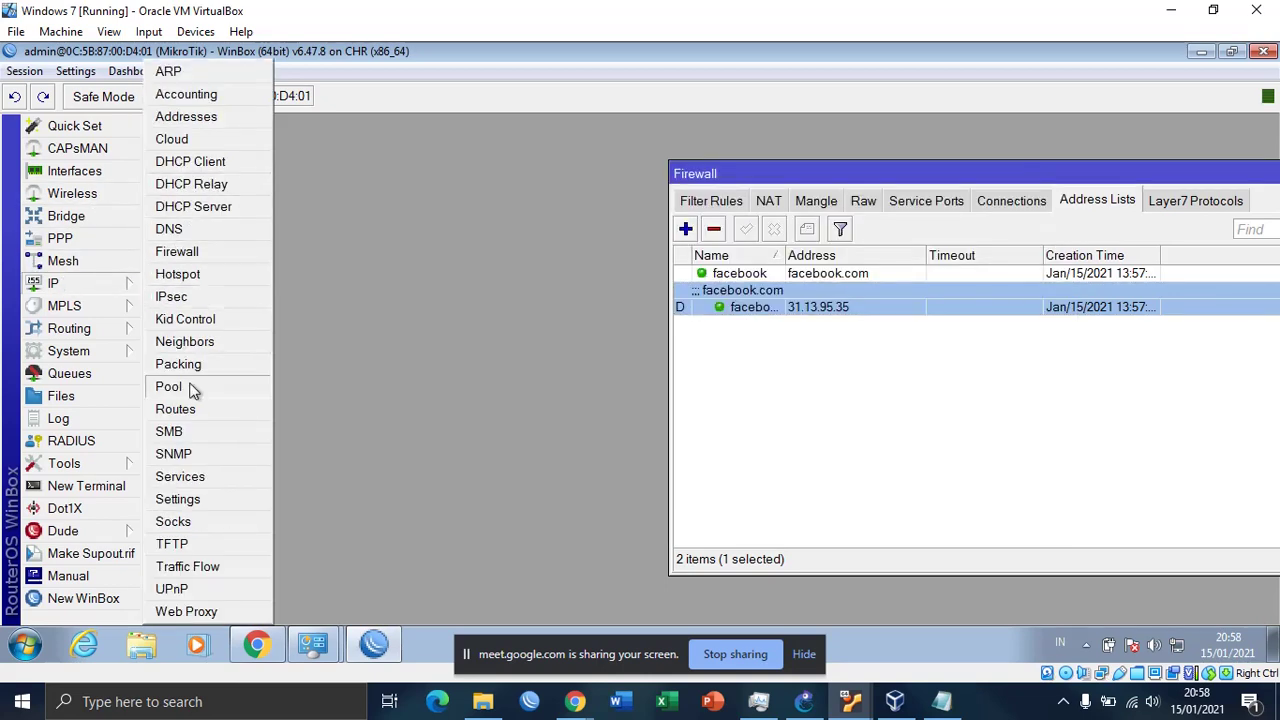
click(230, 409)
click(262, 275)
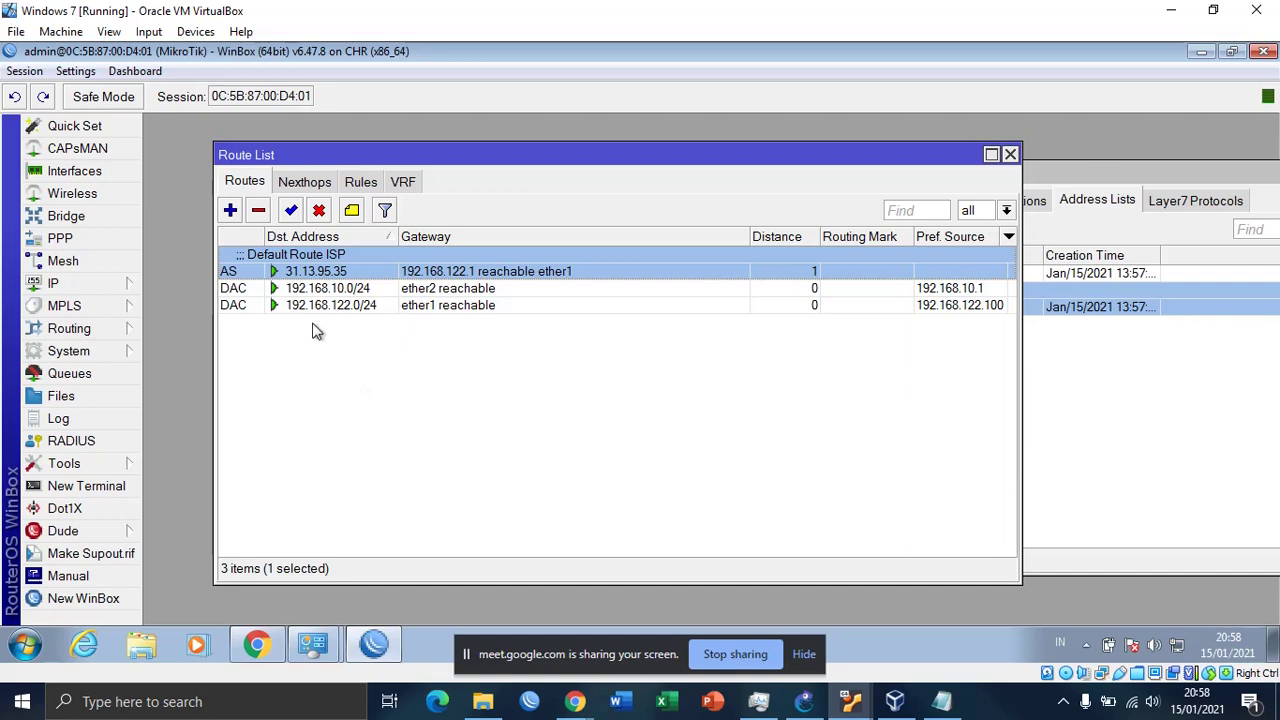
double_click(352, 271)
key(ctrl+c)
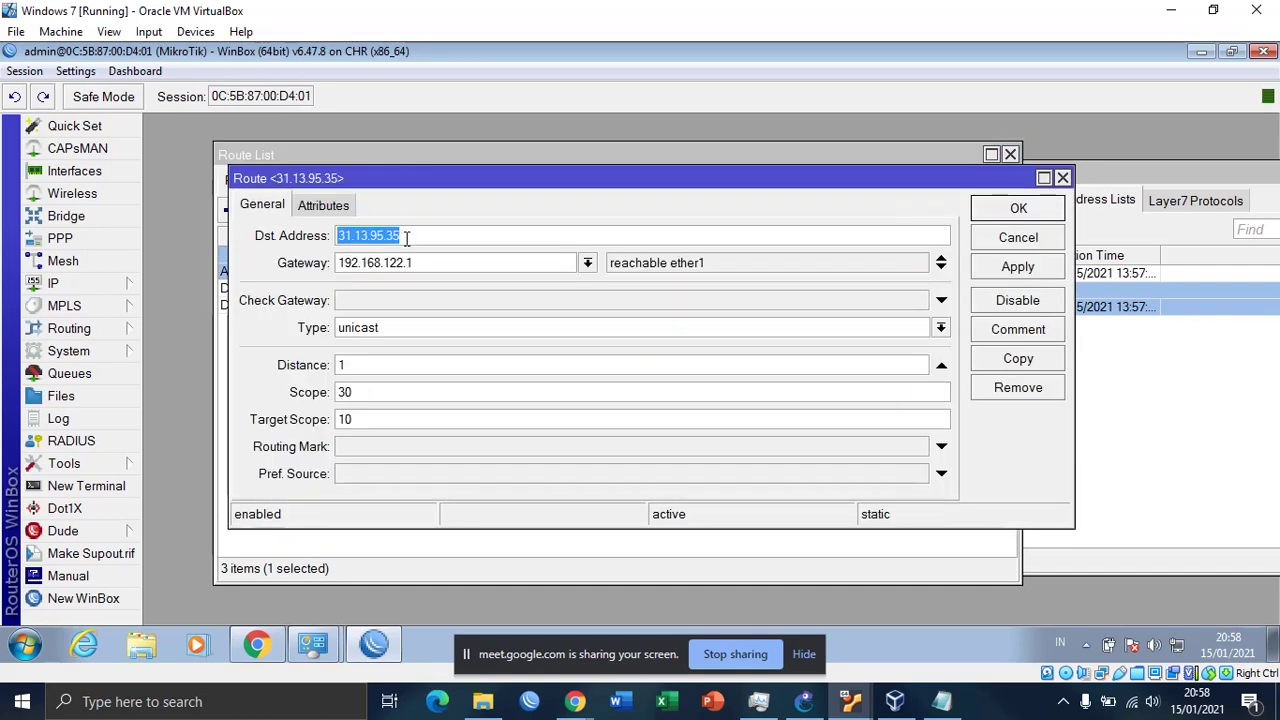
Reload the facebook search results in Chrome, then close that tab
click(276, 634)
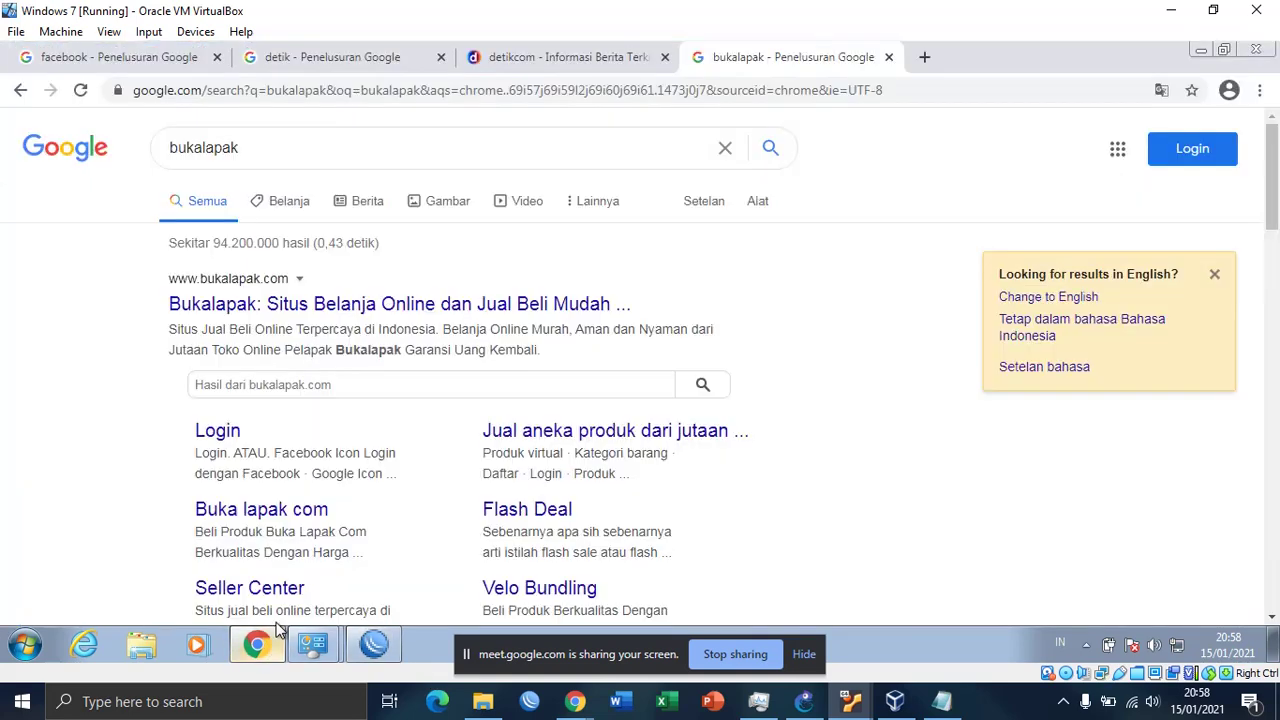
click(255, 60)
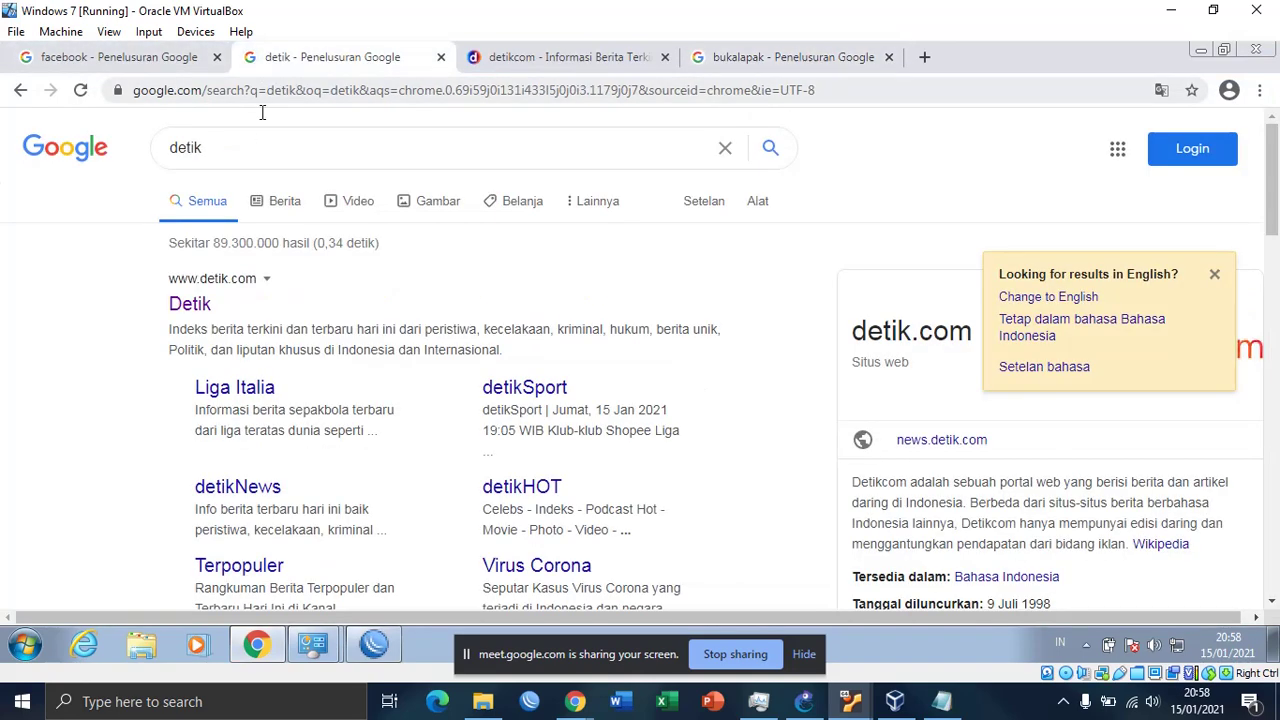
click(116, 64)
click(82, 90)
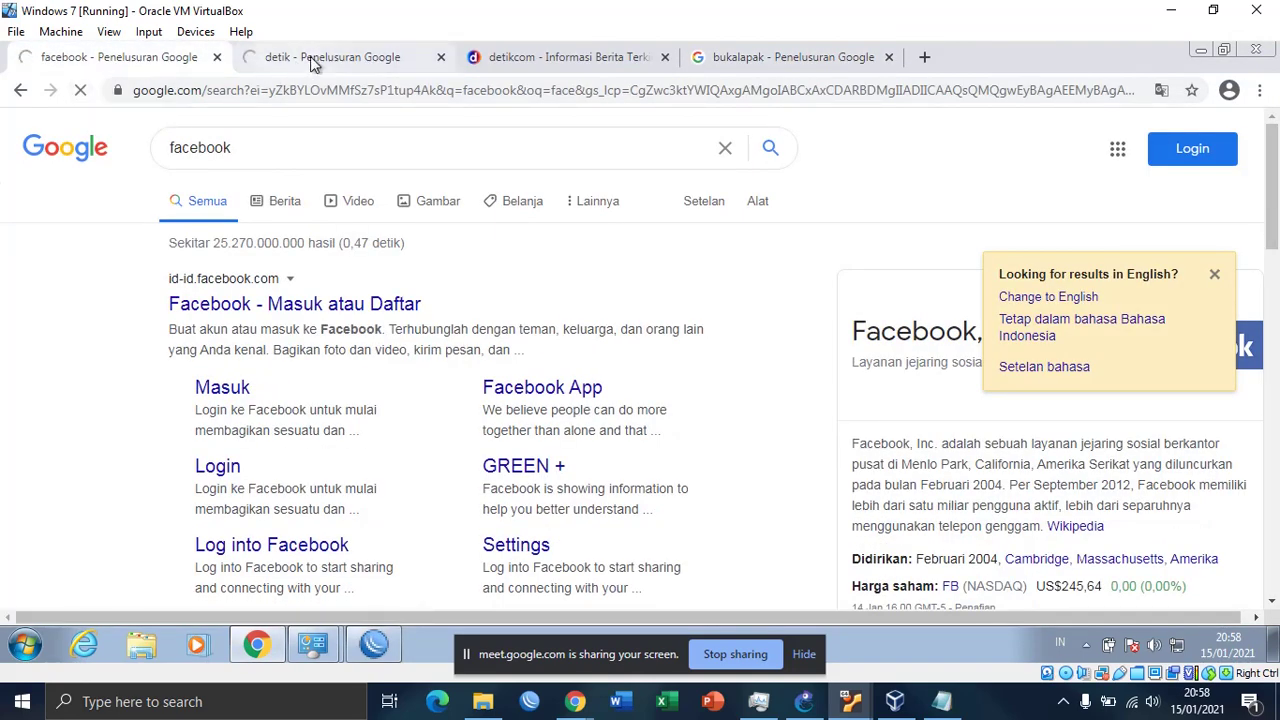
click(218, 58)
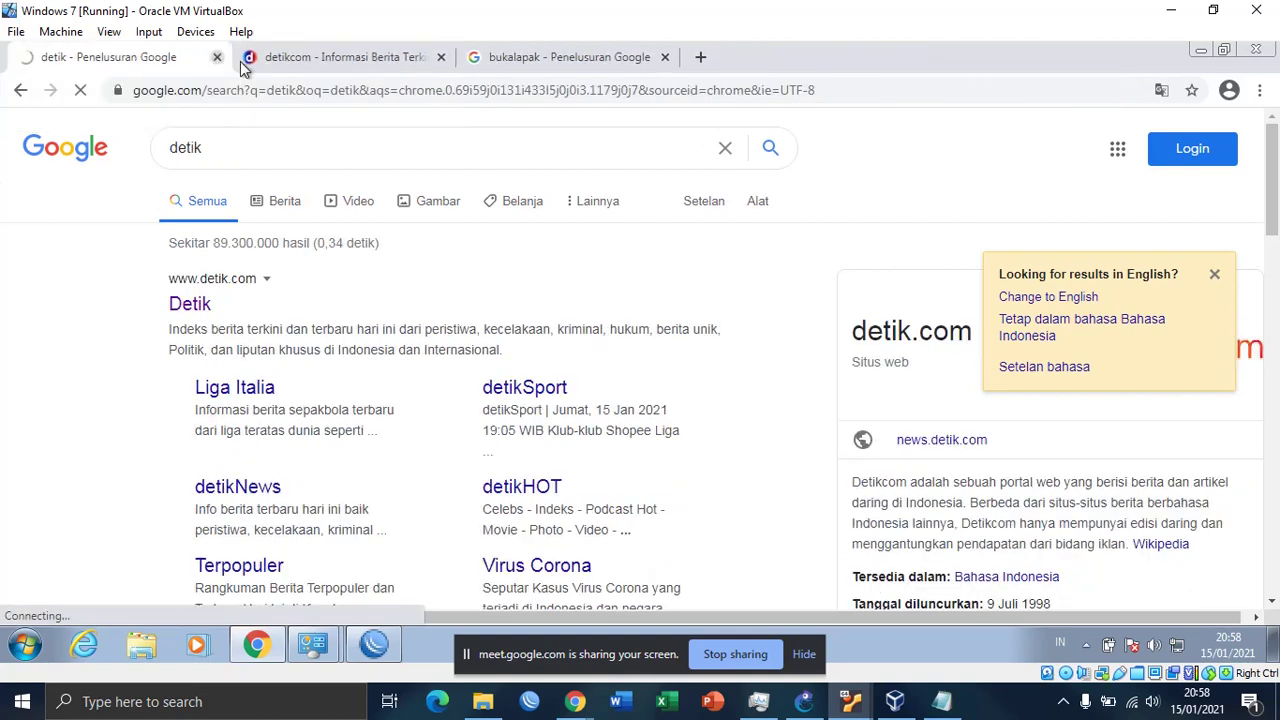
In a new tab, search 'fac', then load the address 31.13.95.35
click(700, 57)
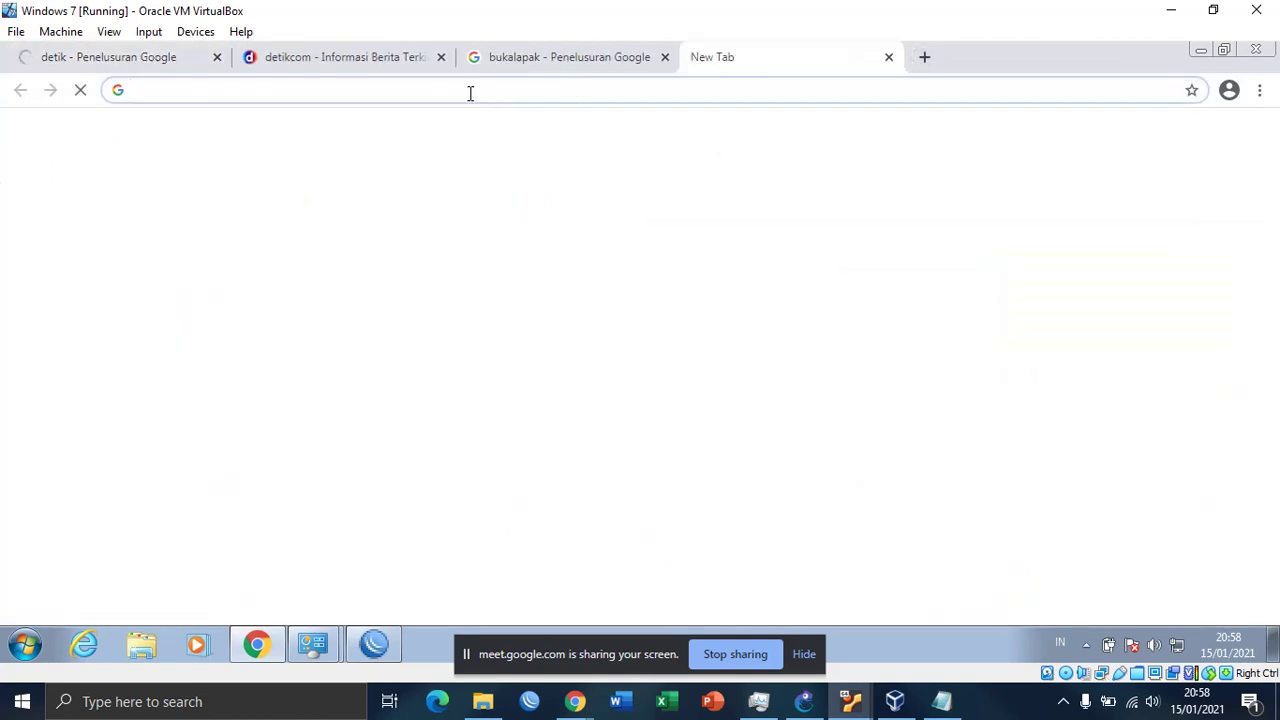
text(fac)
key(Return)
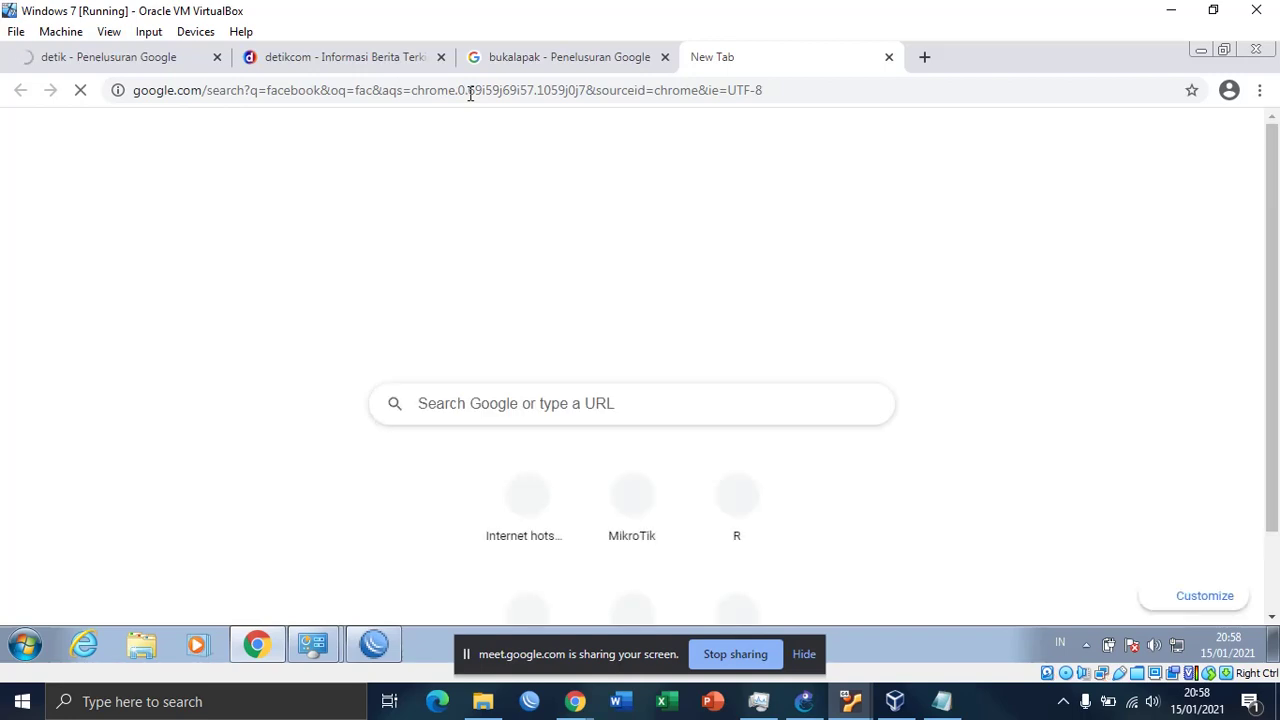
click(470, 93)
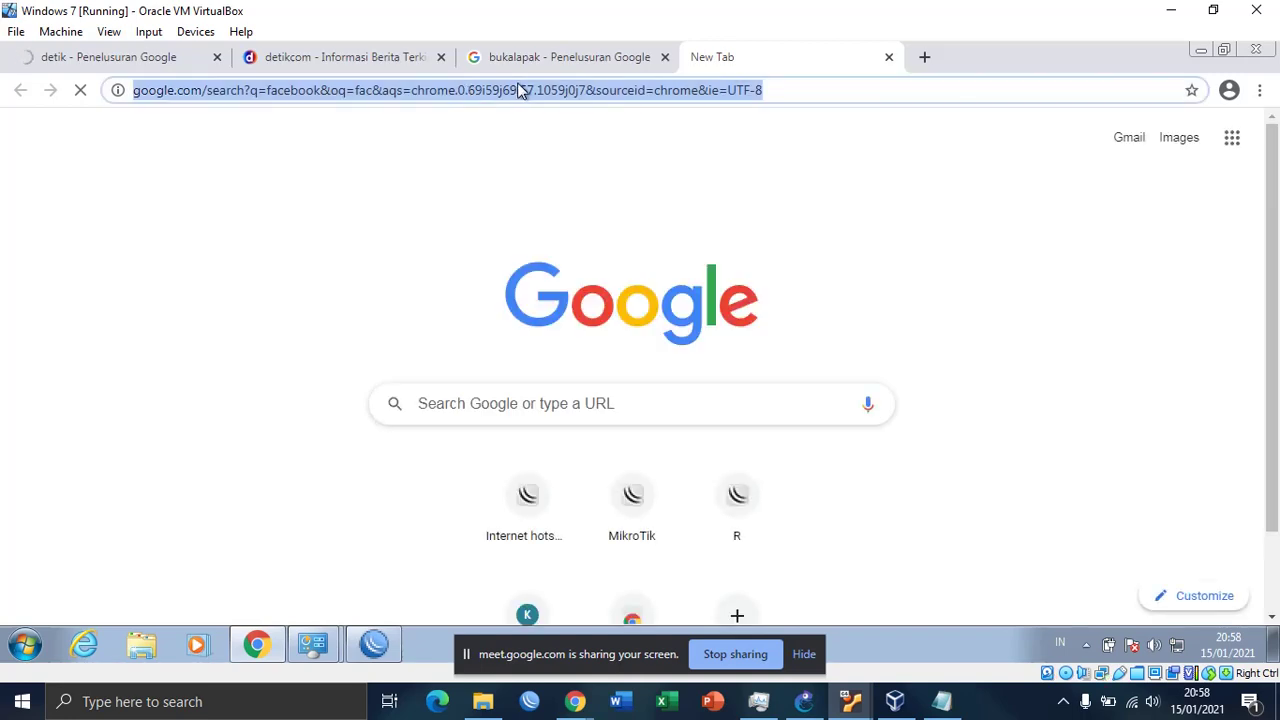
text(31.13.95.35)
key(Return)
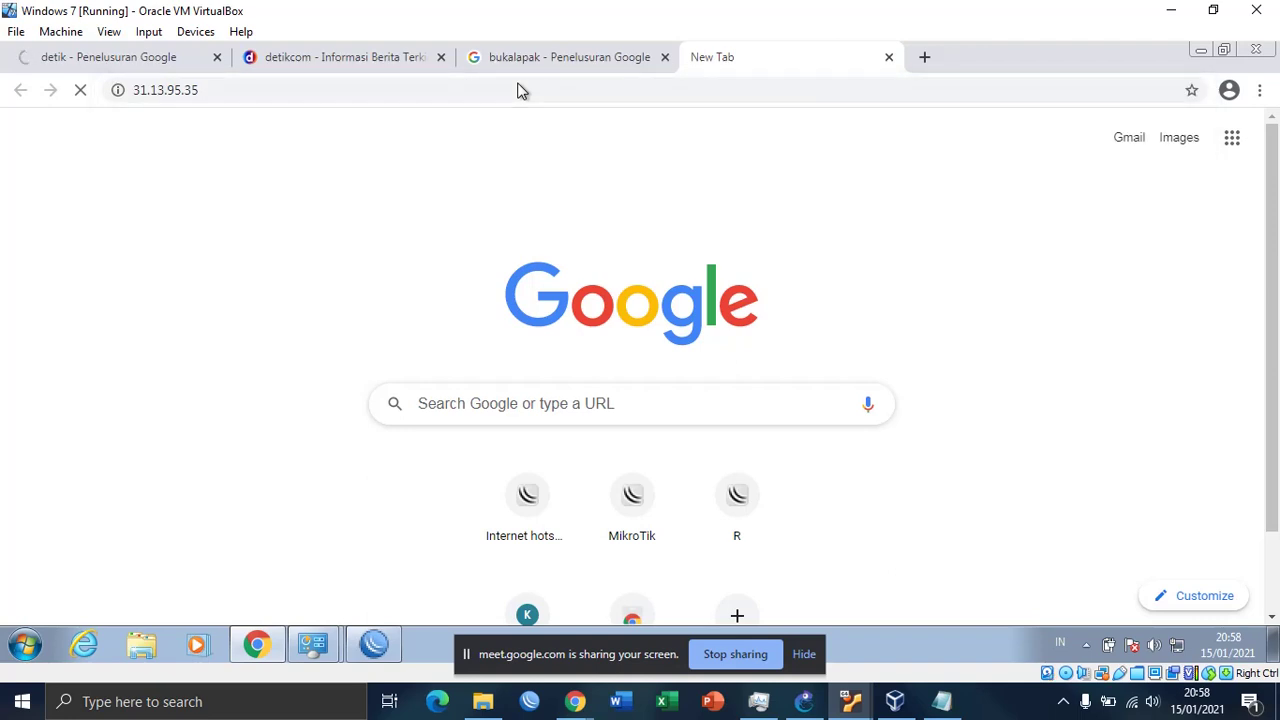
Set the route's destination to 0.0.0.0/0, apply it, and minimize WinBox
click(373, 644)
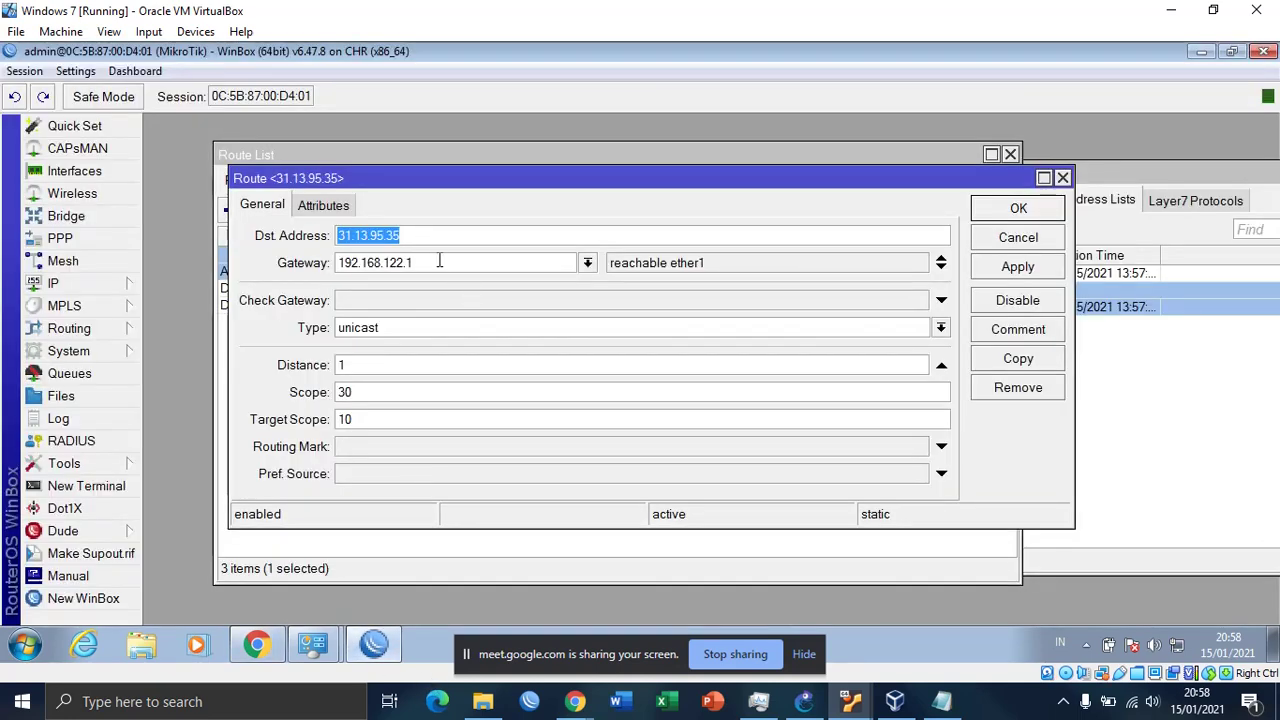
text(0.0.0.0/0)
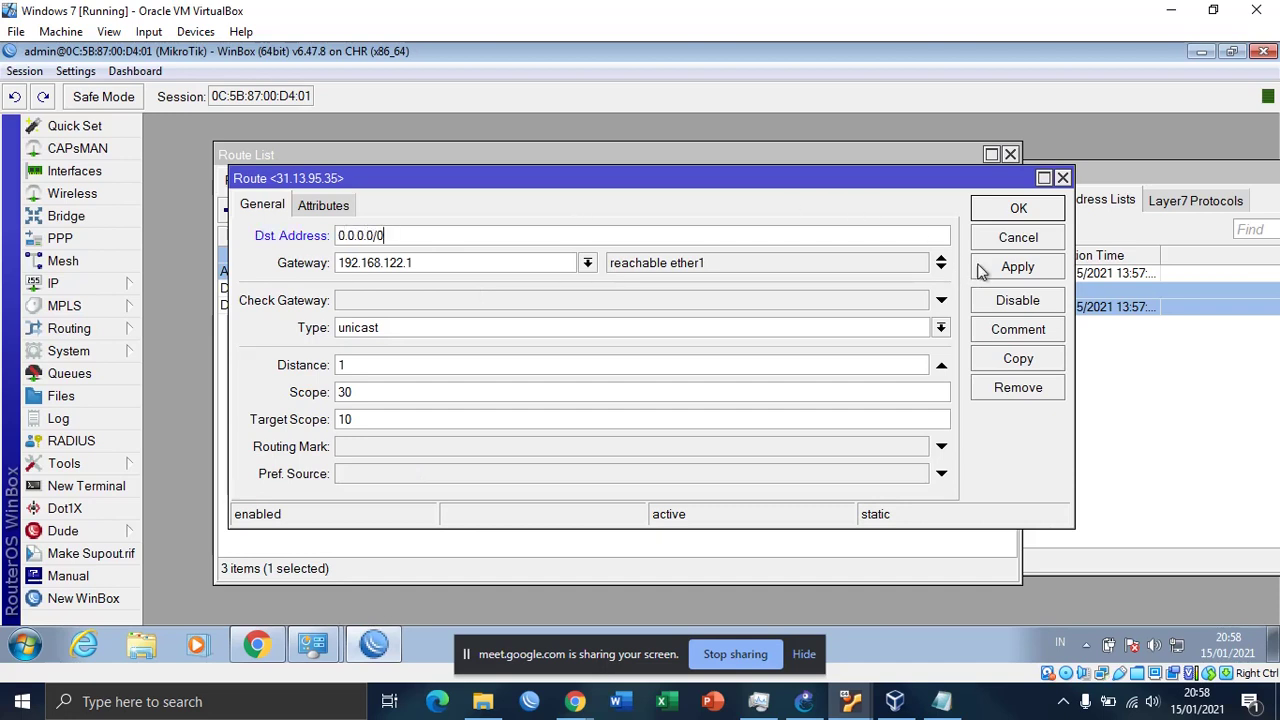
click(1016, 267)
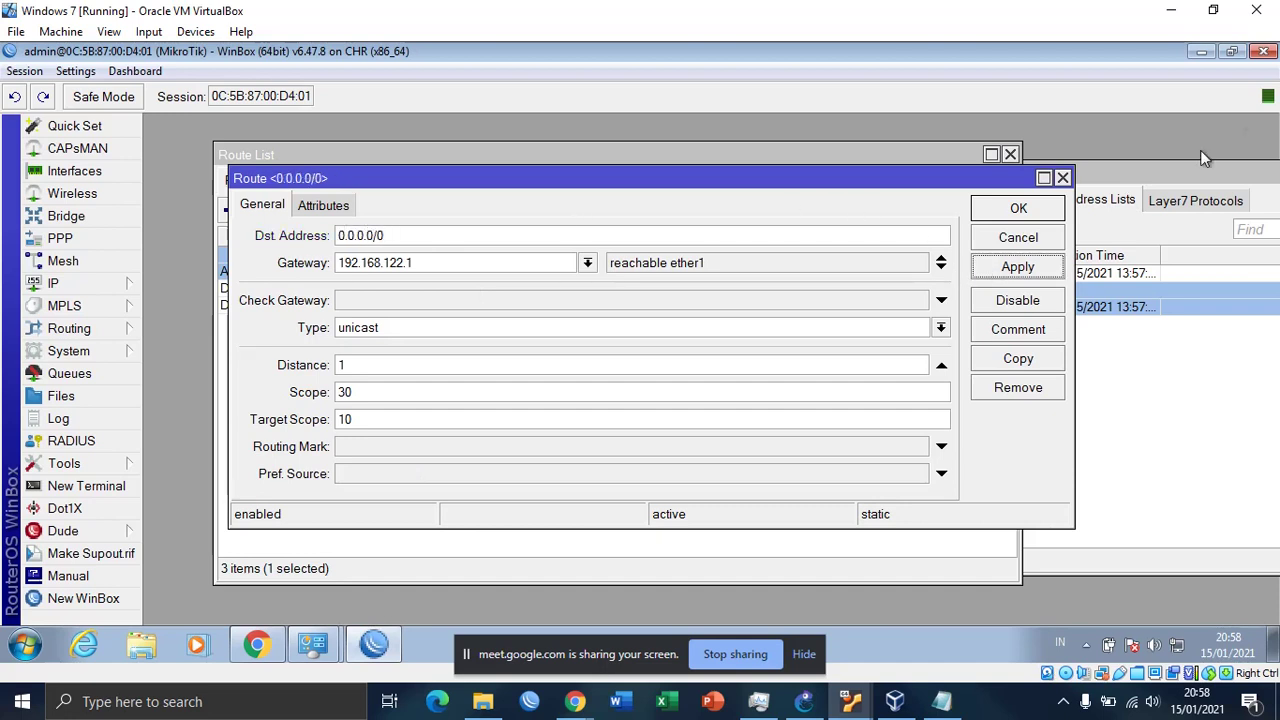
click(1201, 51)
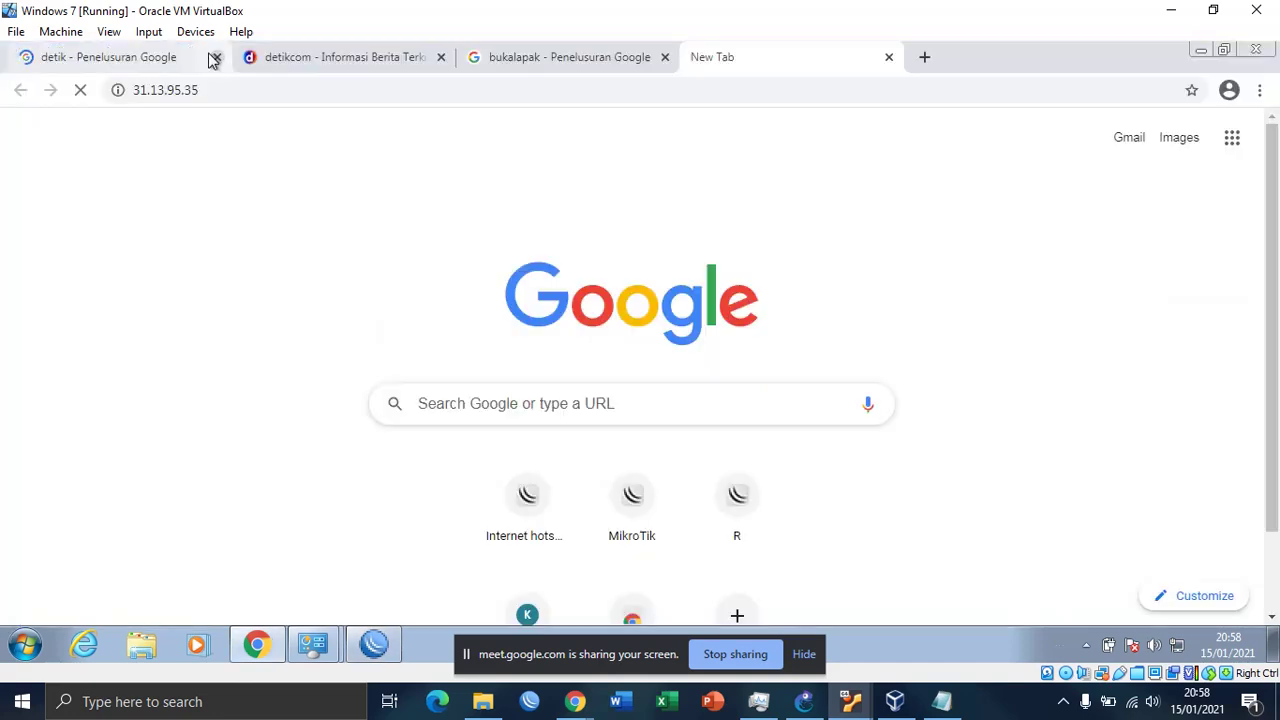
Replace the detik search with facebook and open the Facebook - Masuk atau Daftar page
click(205, 60)
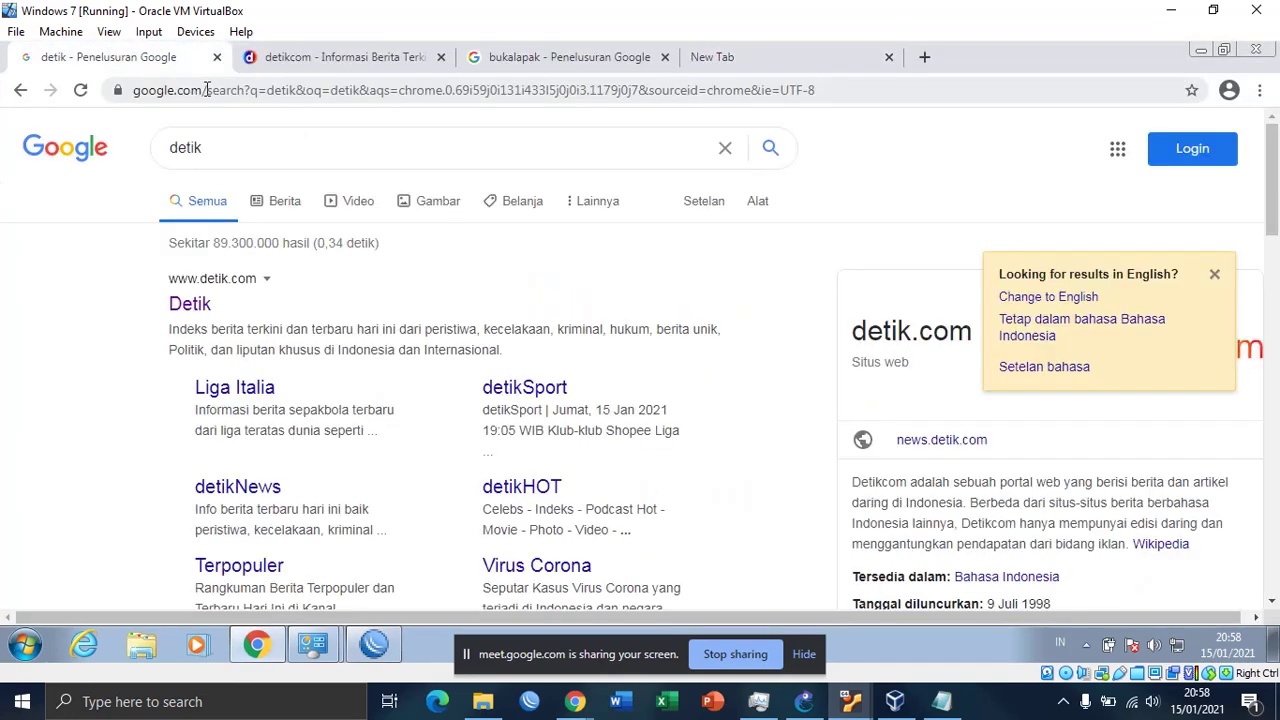
double_click(174, 149)
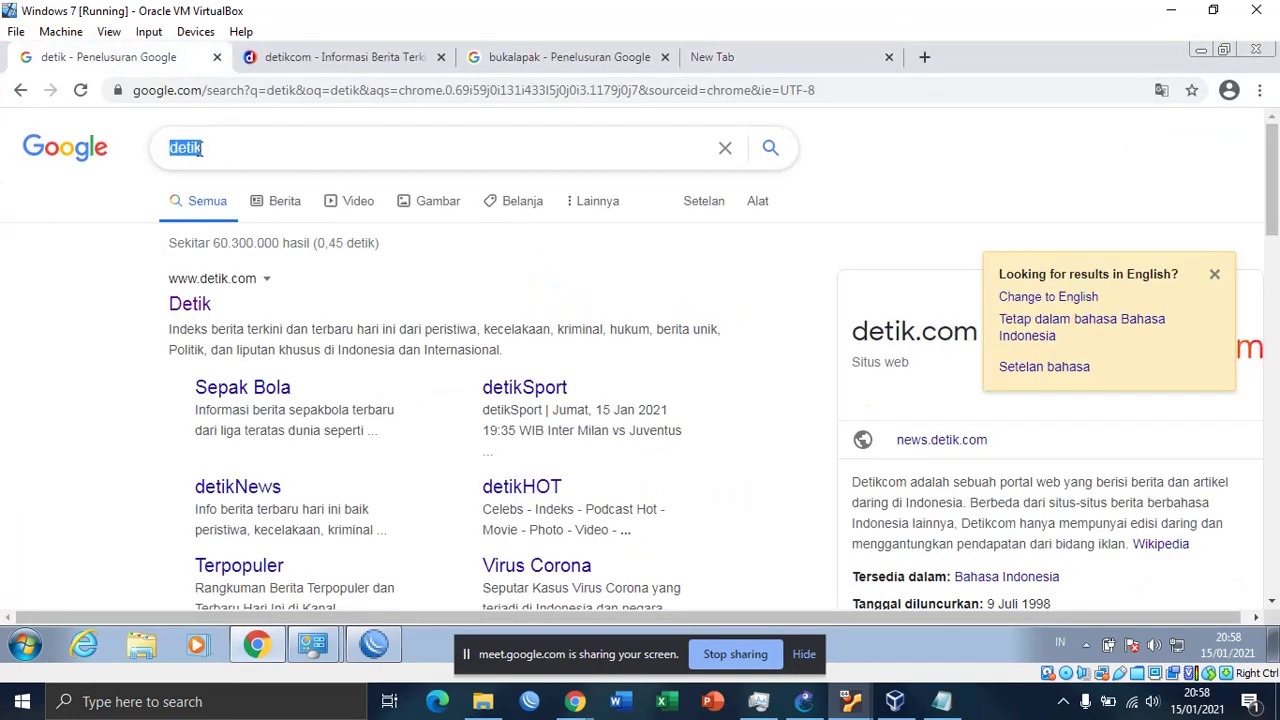
text(fac)
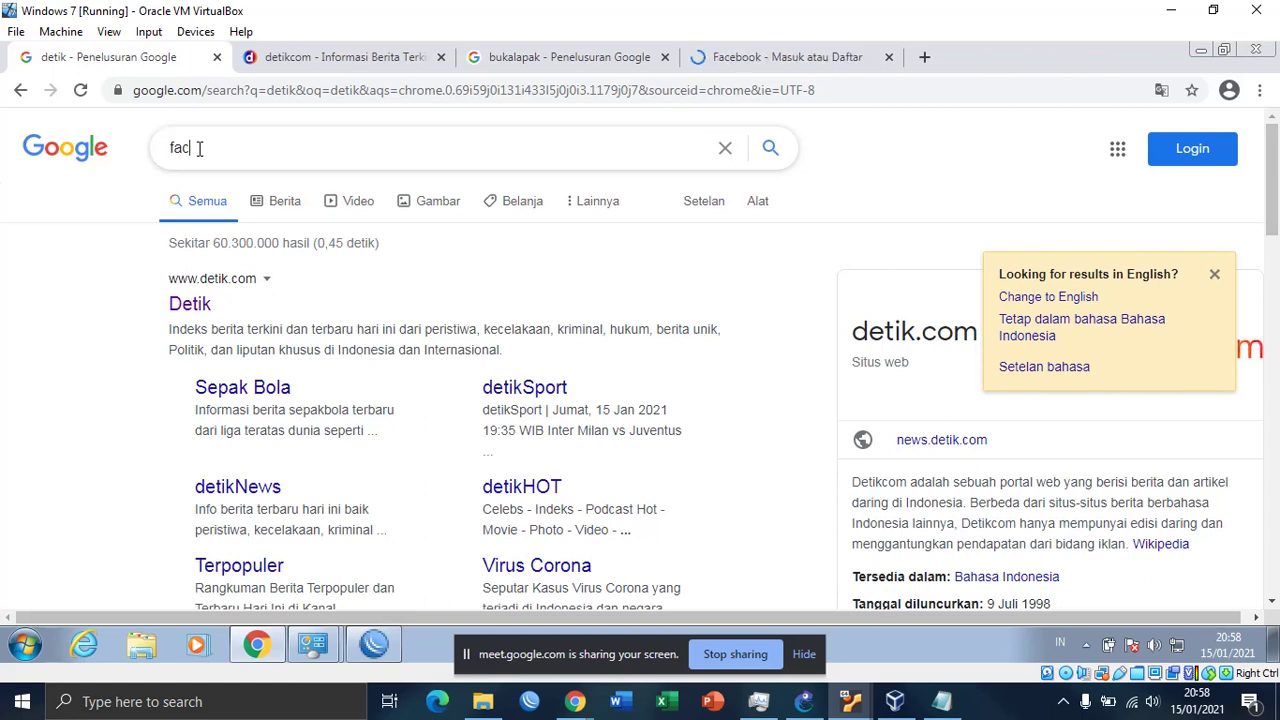
text(eb)
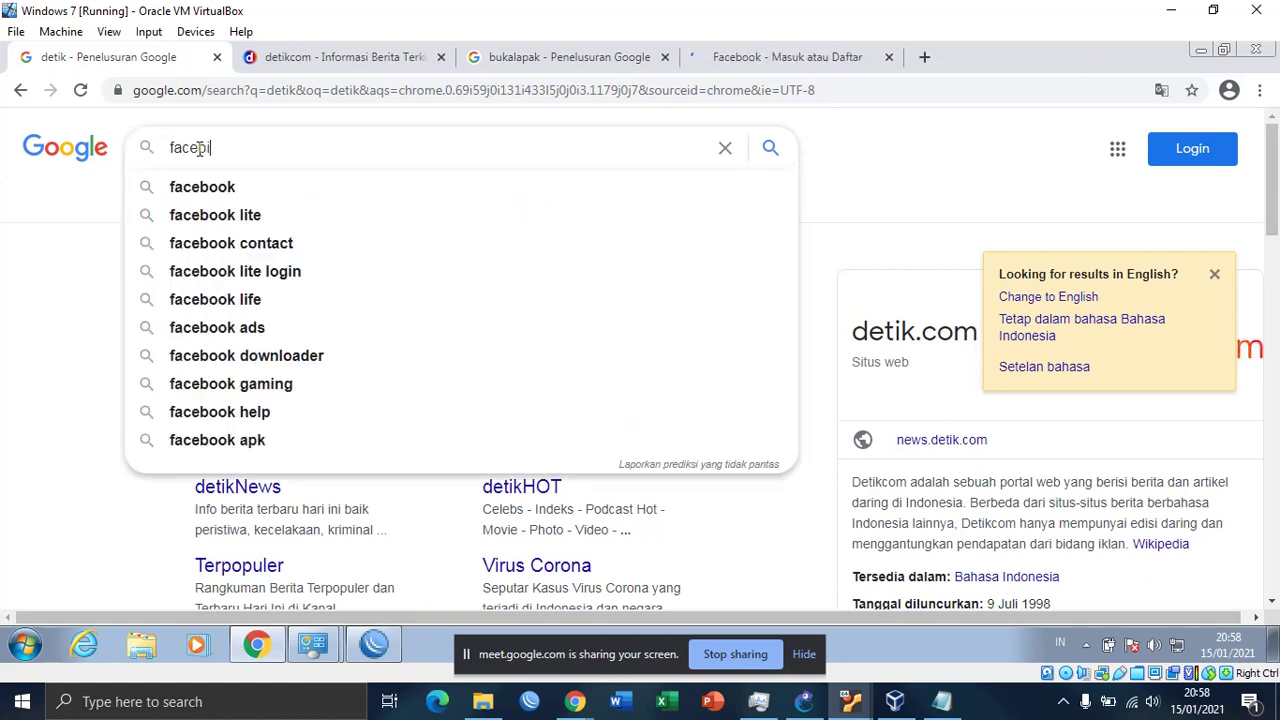
text(ook)
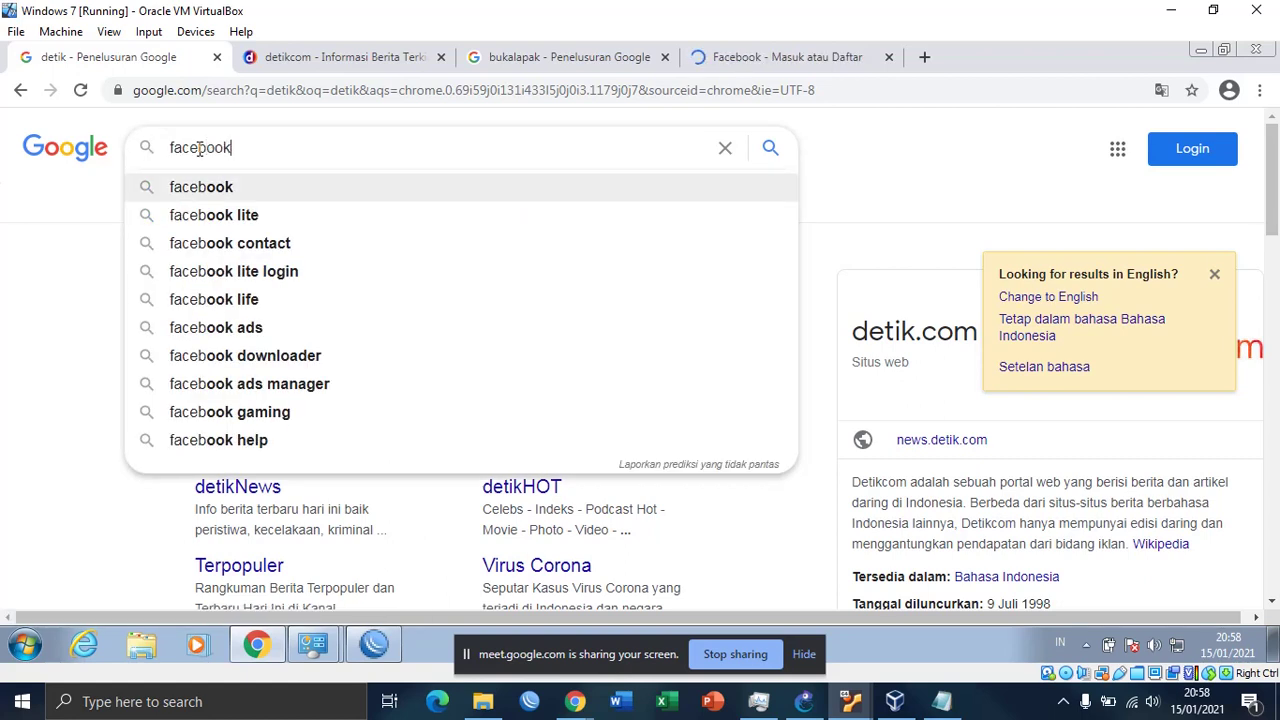
key(Return)
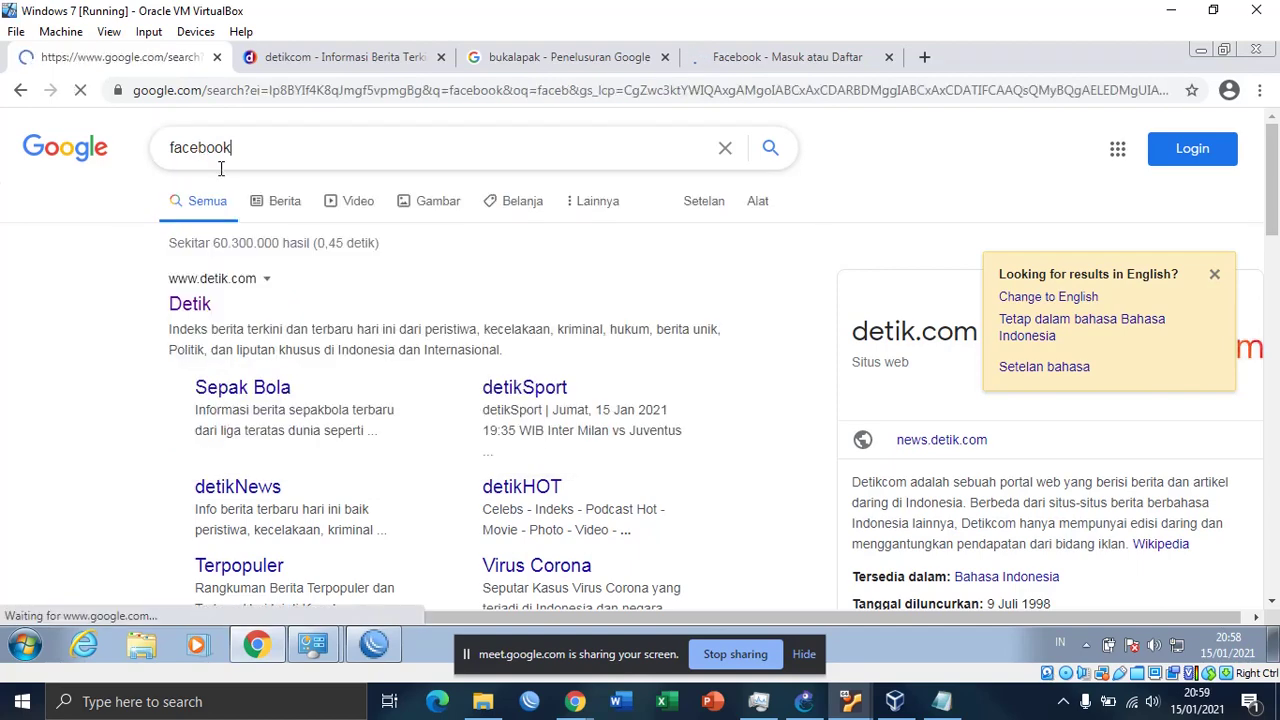
click(396, 645)
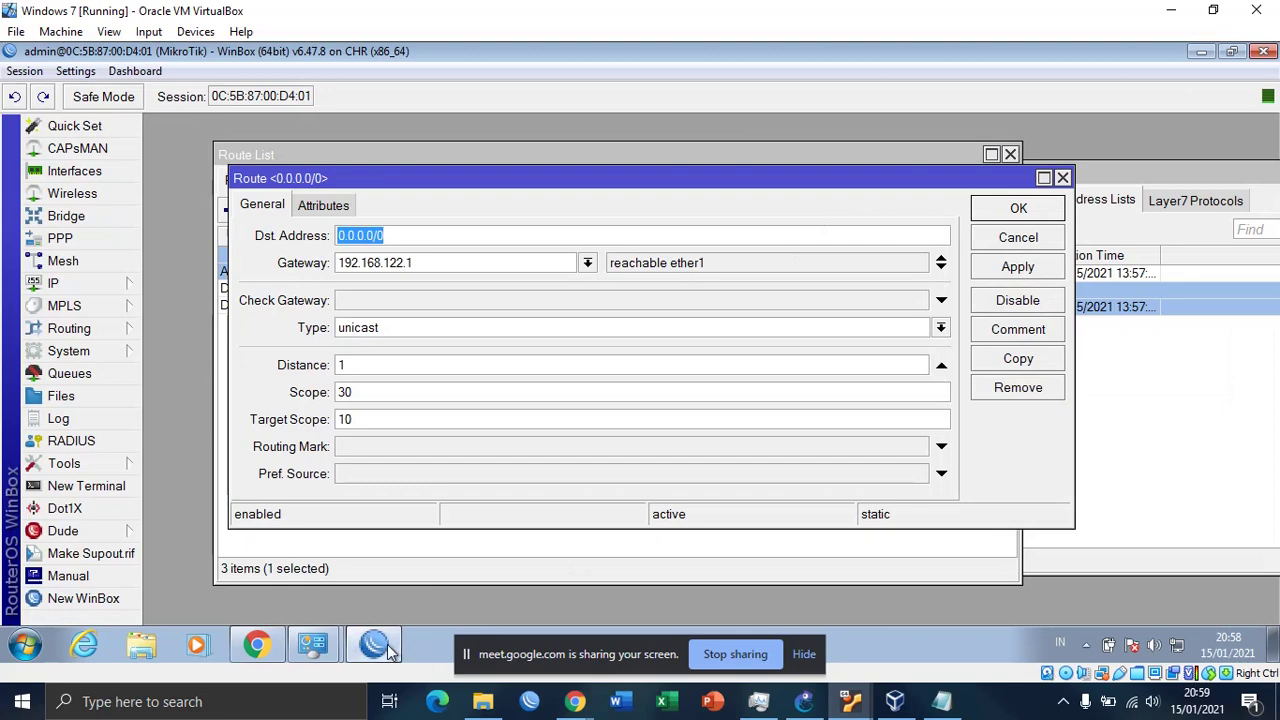
click(257, 645)
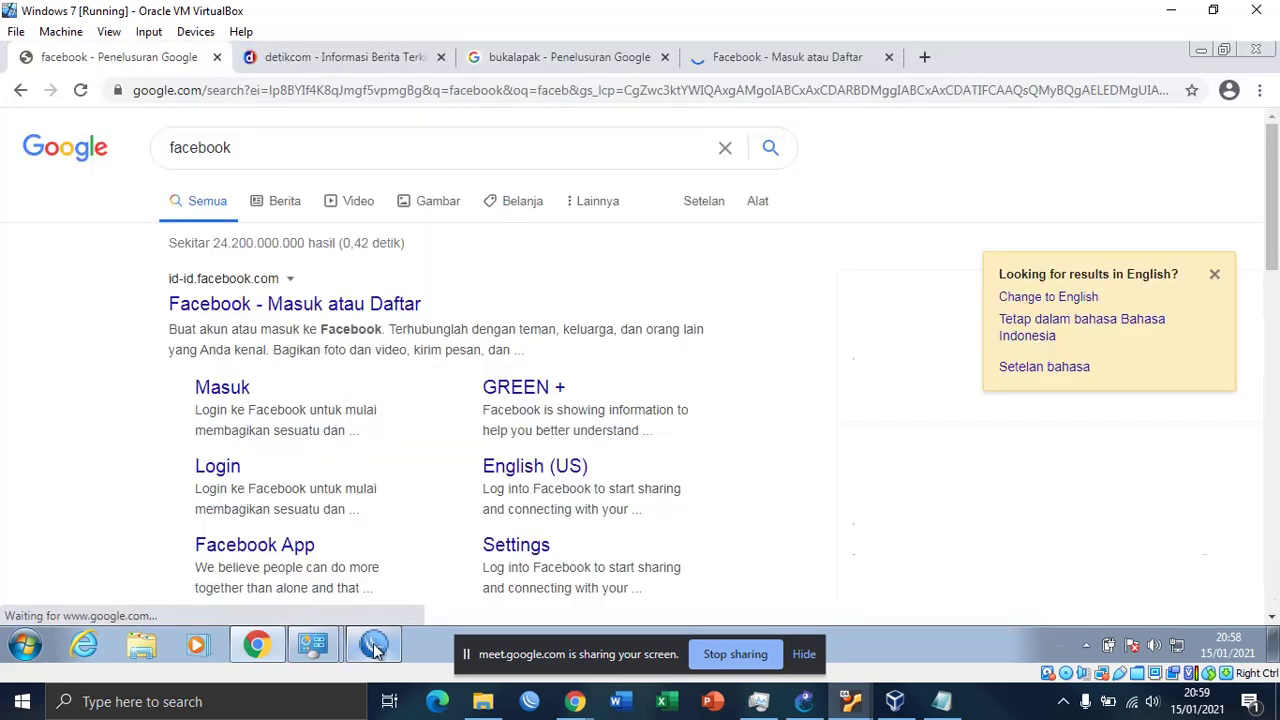
click(268, 303)
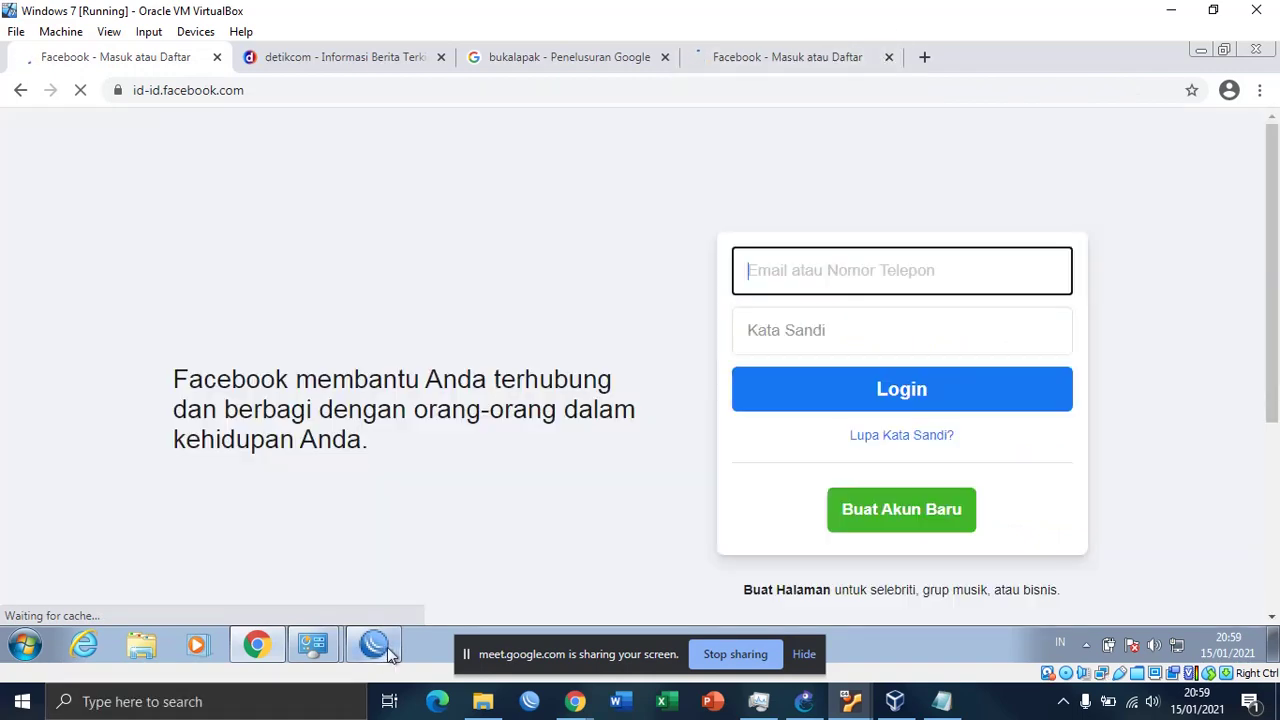
click(374, 645)
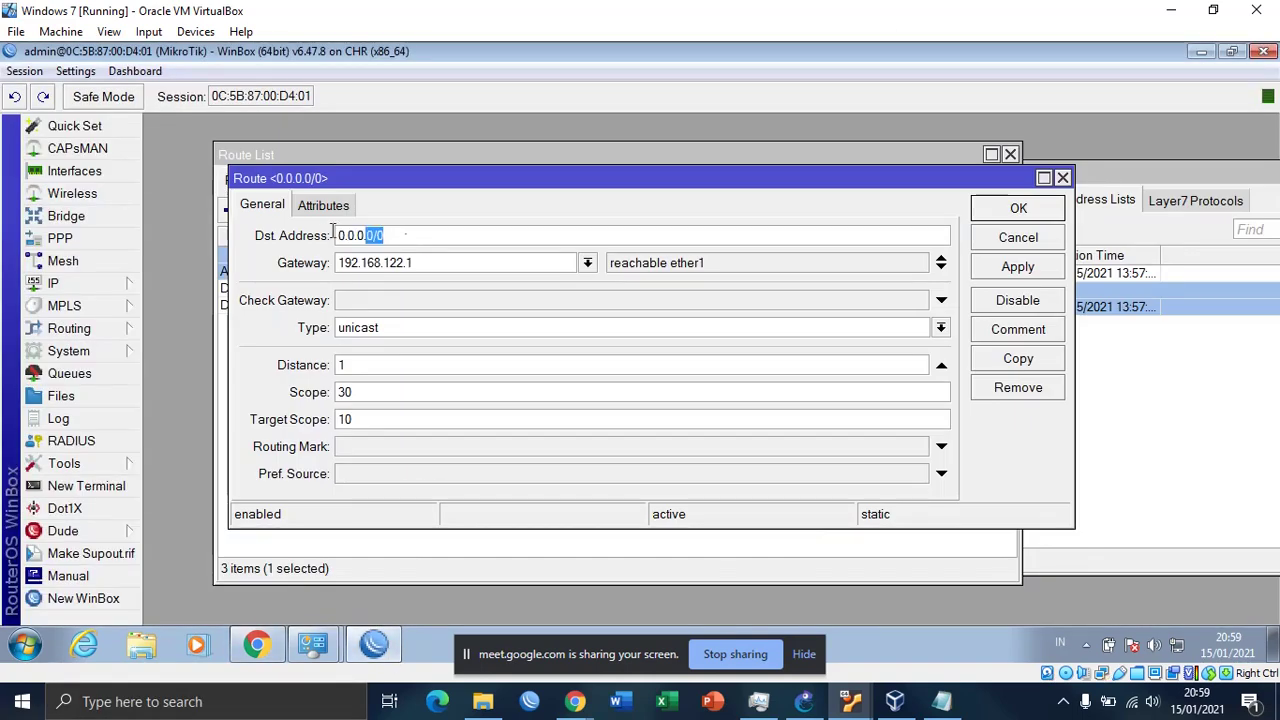
Restore the route's destination to 31.13.95.35 and save the route
key(ctrl+v)
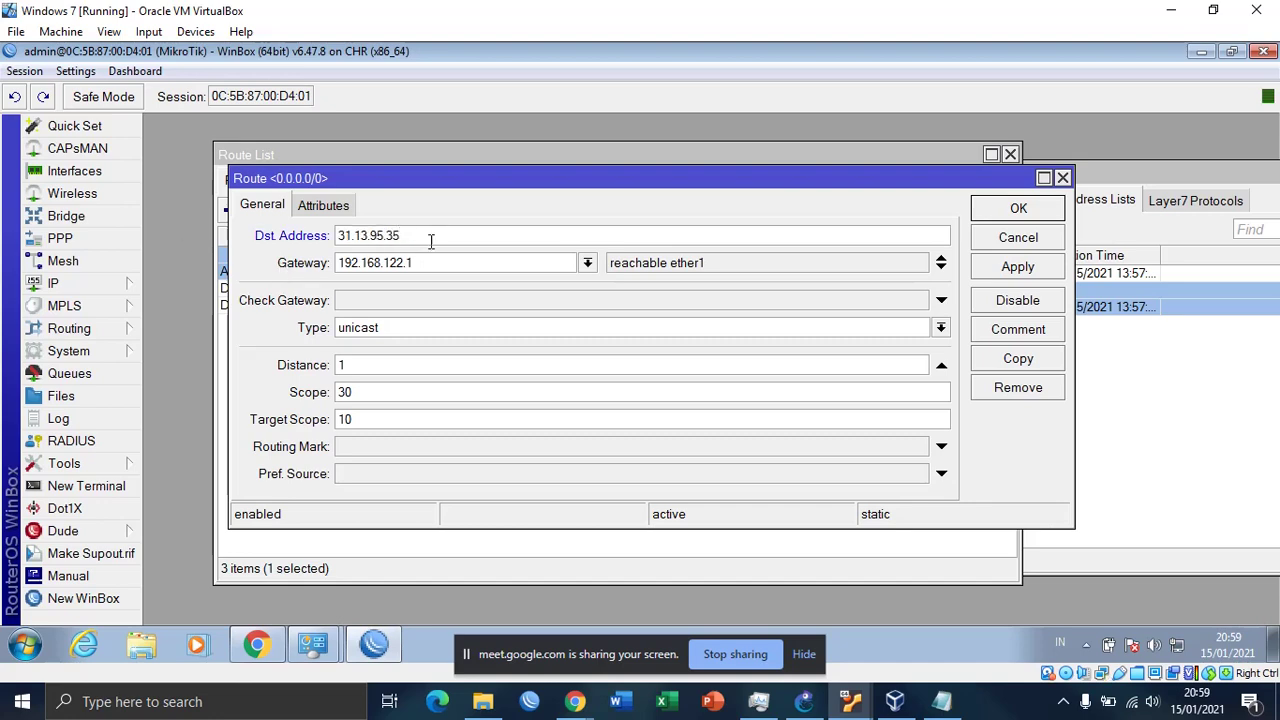
click(992, 268)
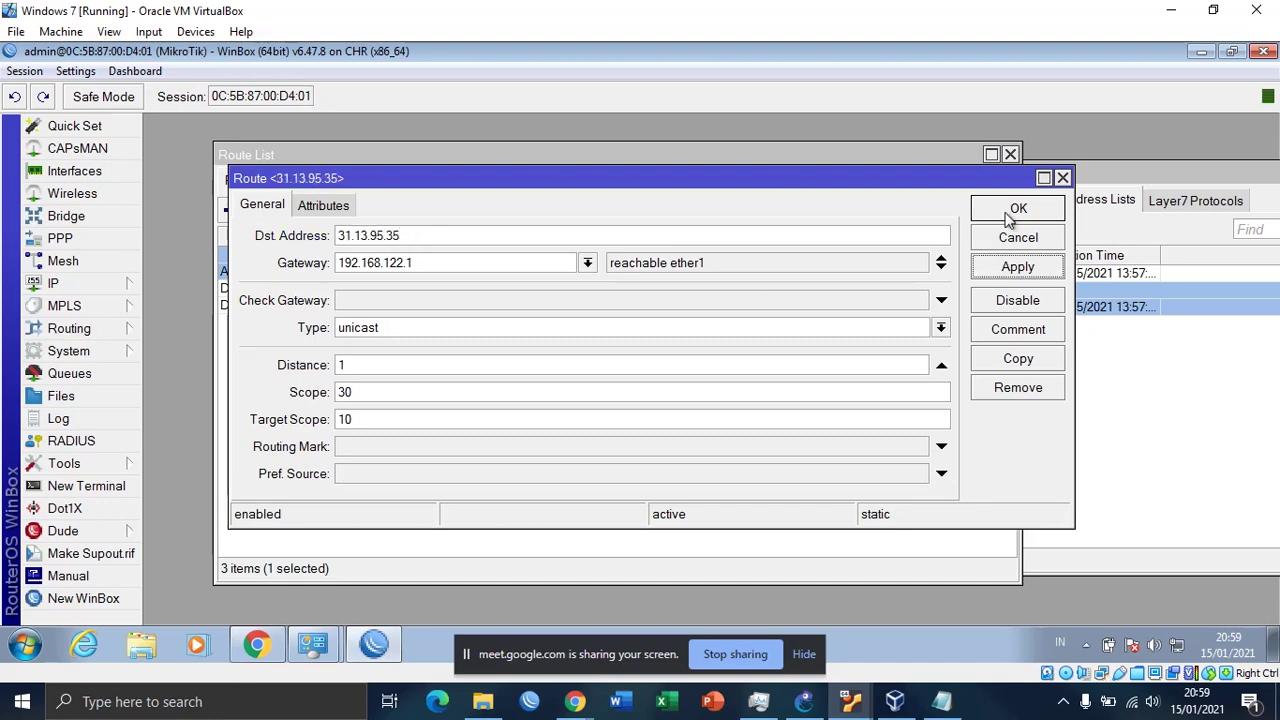
click(1017, 209)
Reload the other Facebook login tab, close the first one, and open a new tab
click(257, 645)
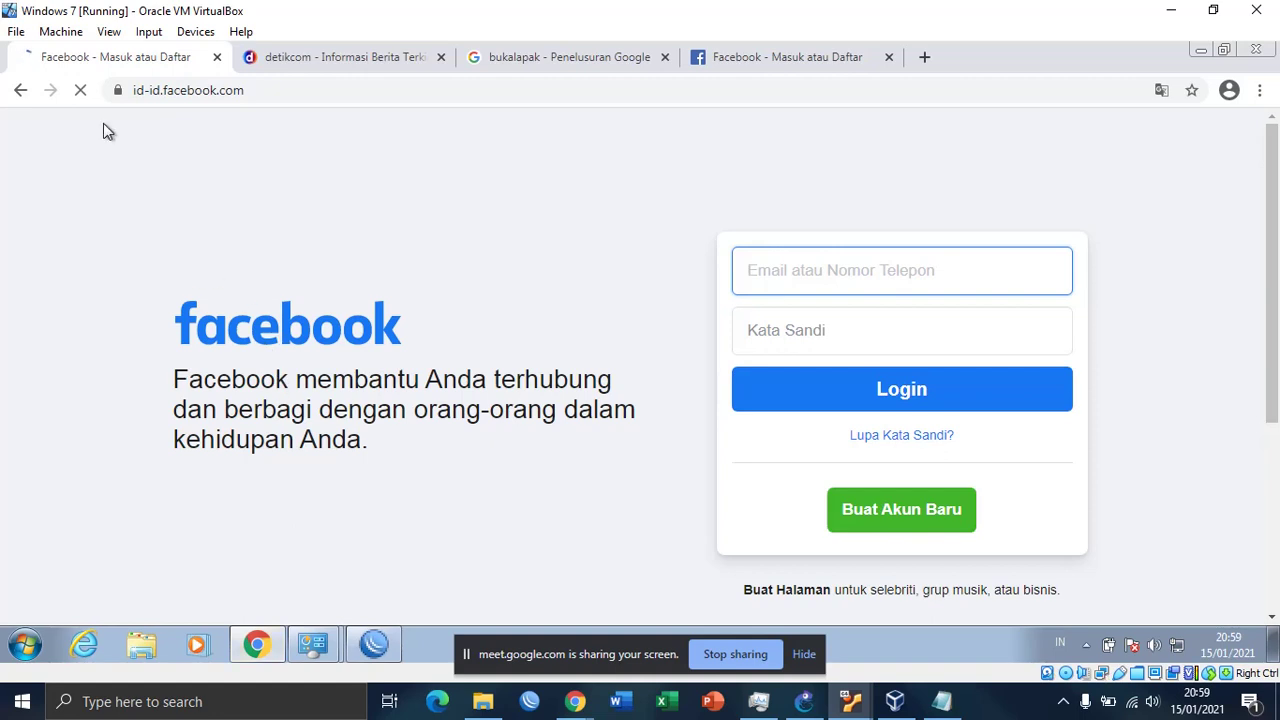
click(723, 57)
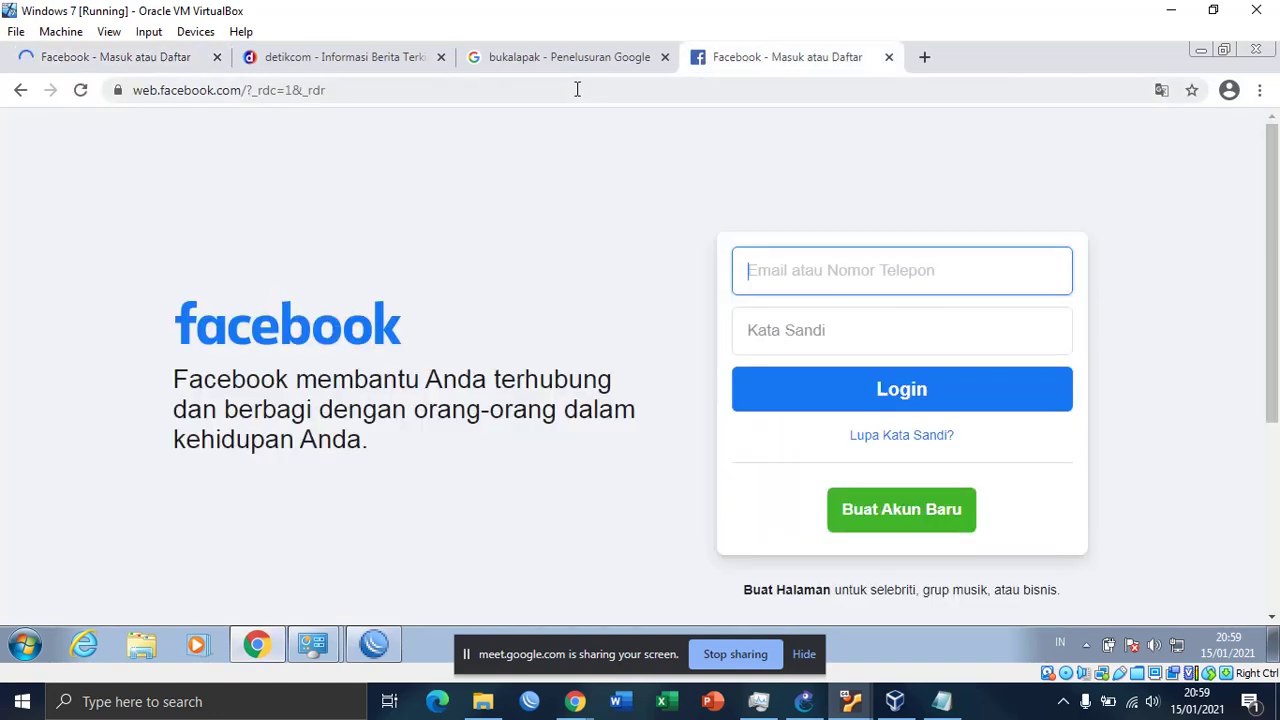
click(81, 90)
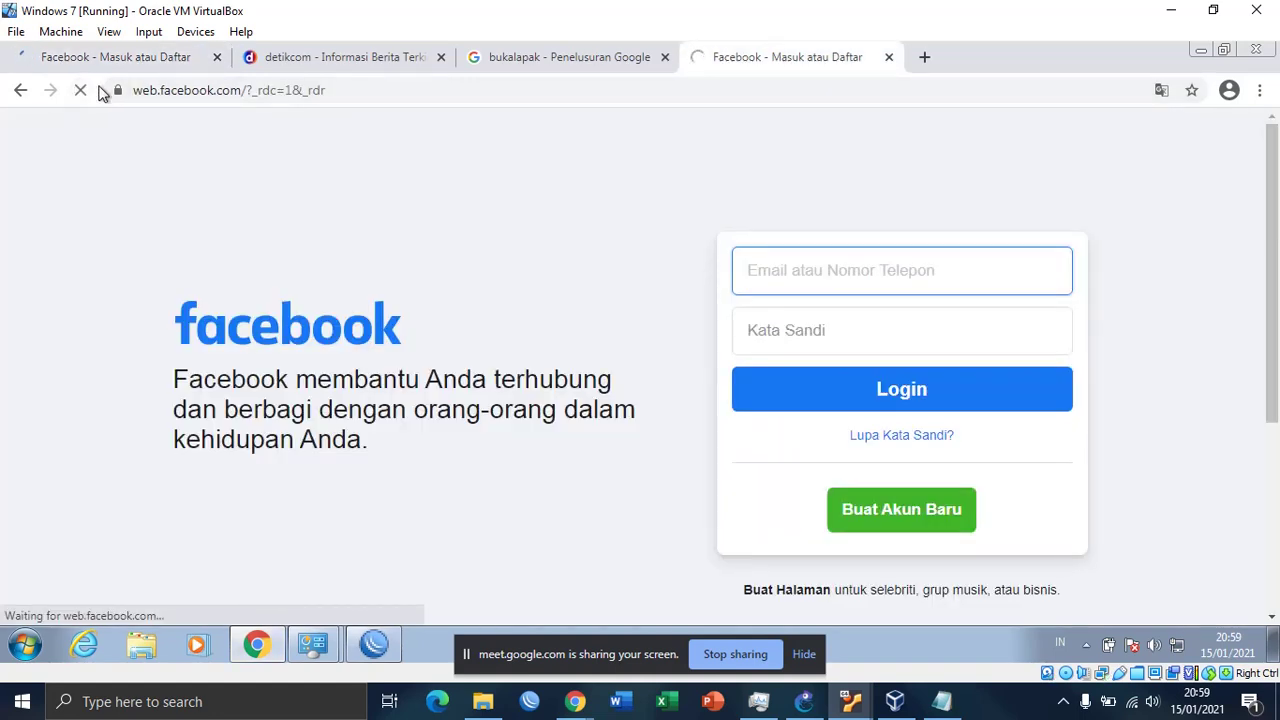
click(217, 57)
click(701, 60)
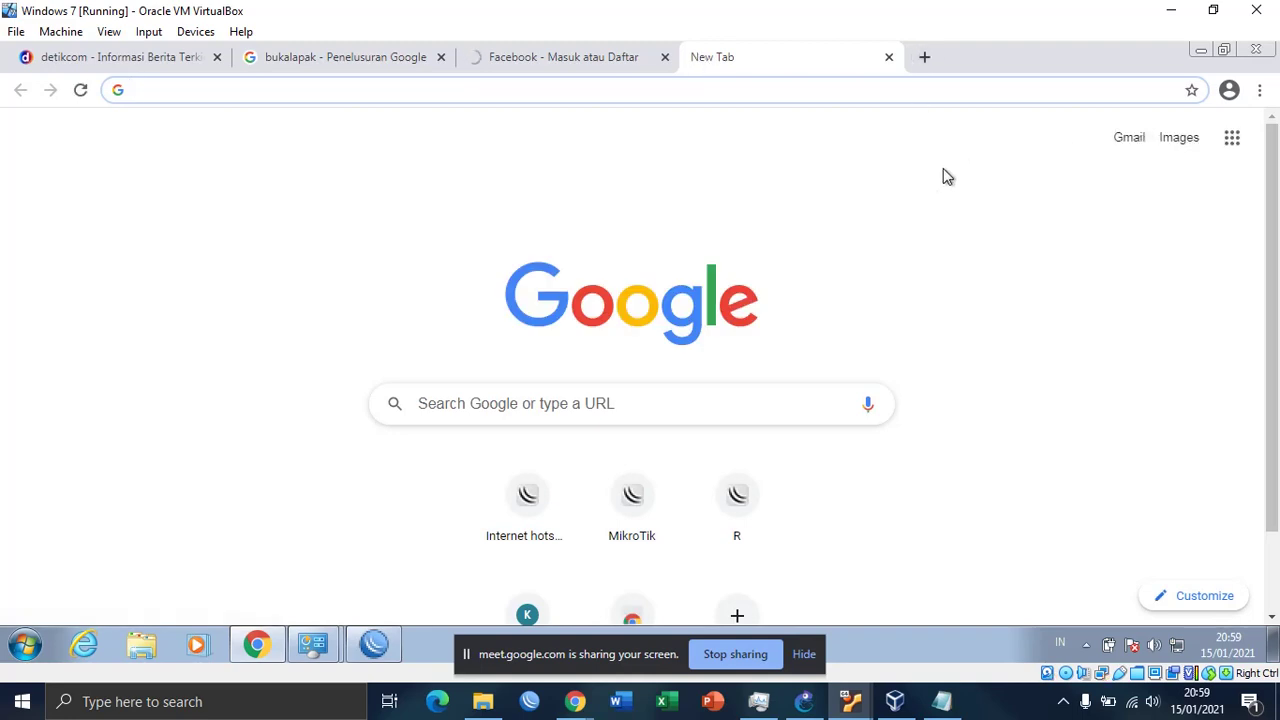
Change the 31.13.95.35 route's destination back to 0.0.0.0/0 and save it
click(1200, 50)
double_click(288, 271)
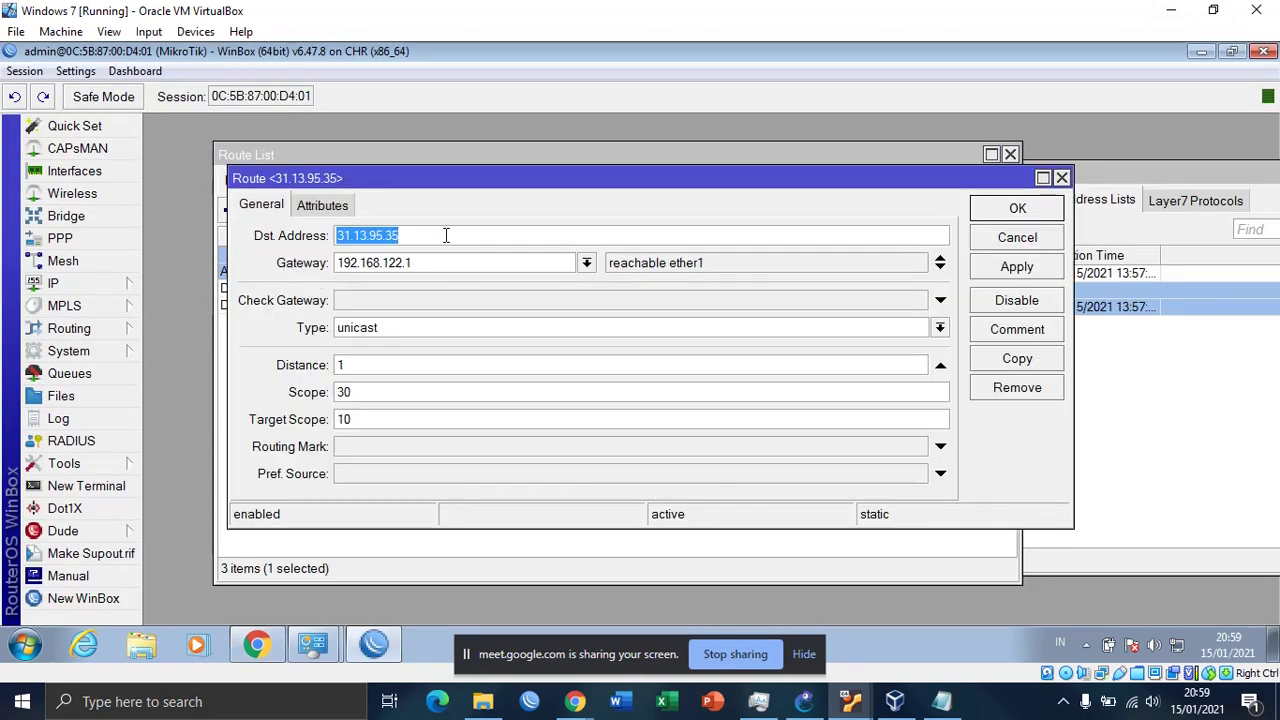
text(0.0.0.0/)
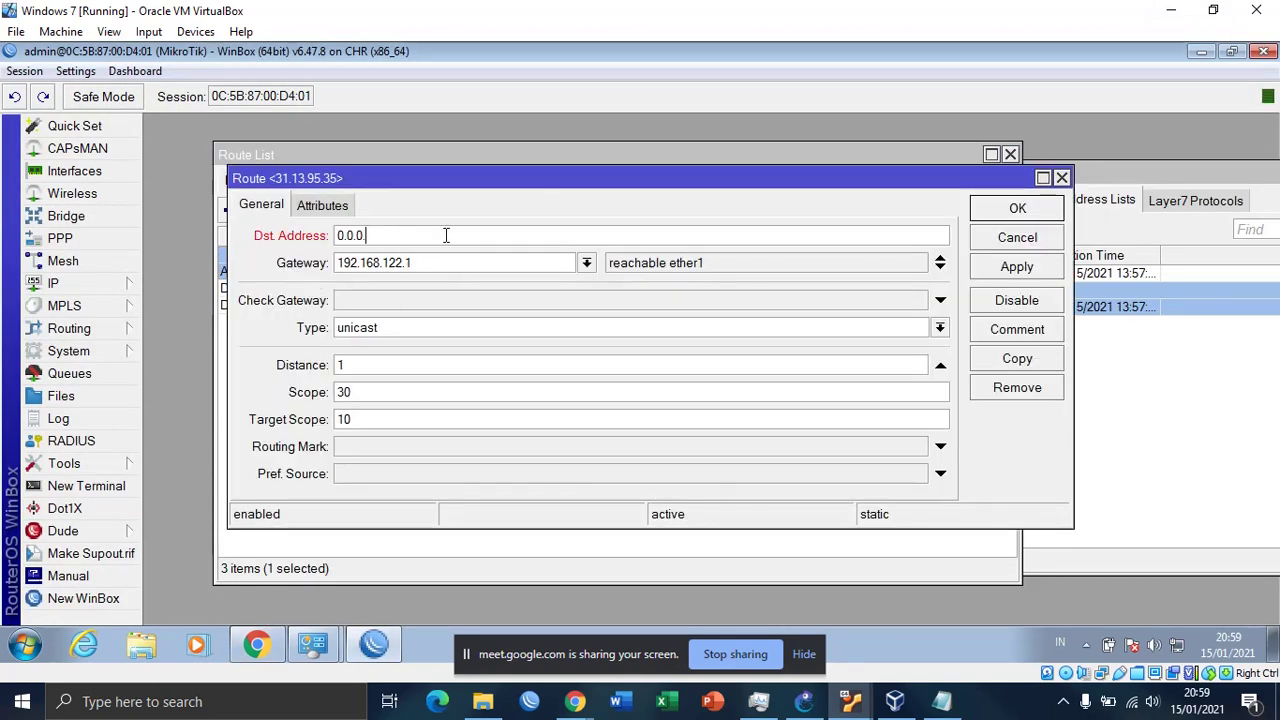
text(0)
click(1017, 266)
click(1015, 210)
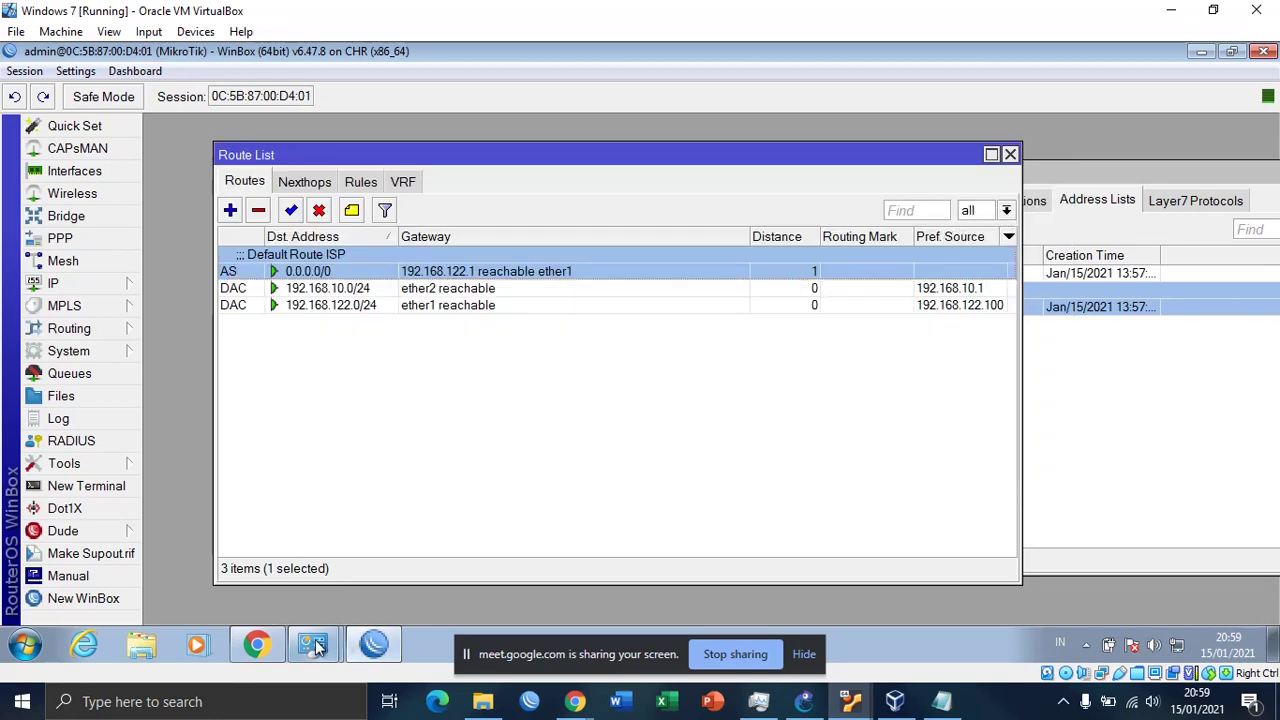
Search test123 in the VM's Chrome to confirm internet access, then hide the browser
click(256, 645)
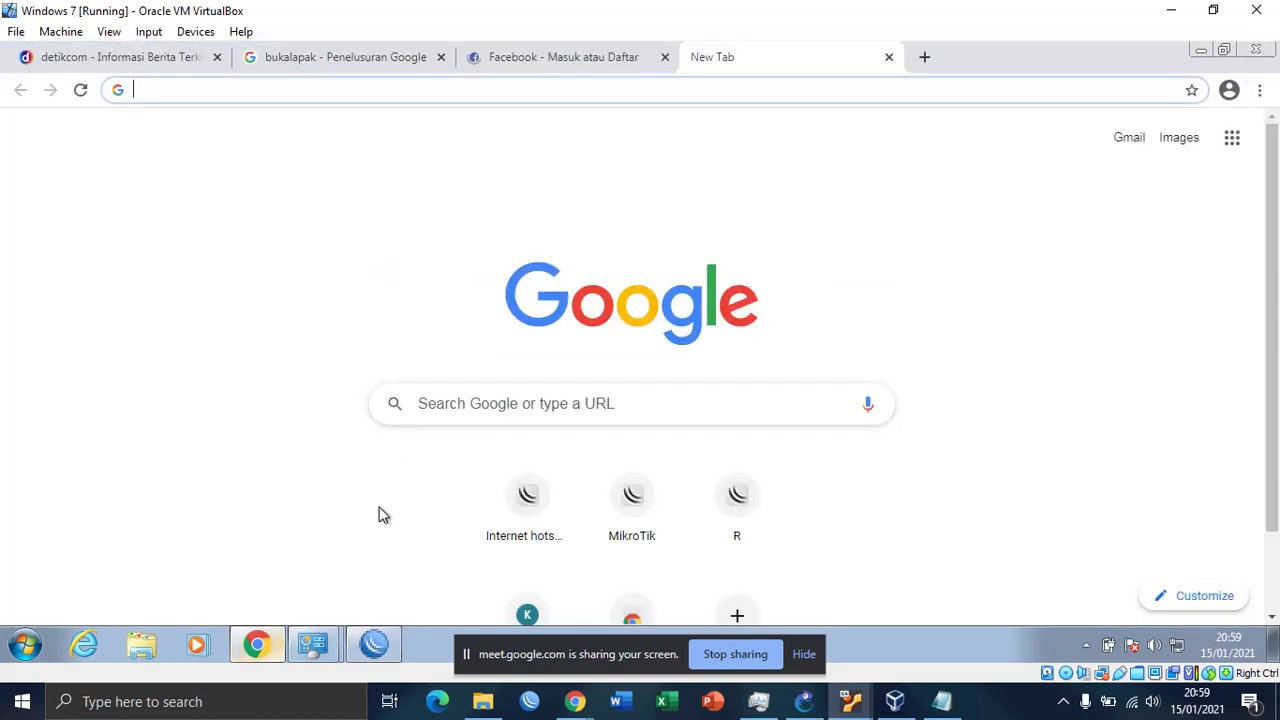
click(577, 66)
click(740, 58)
text(test123)
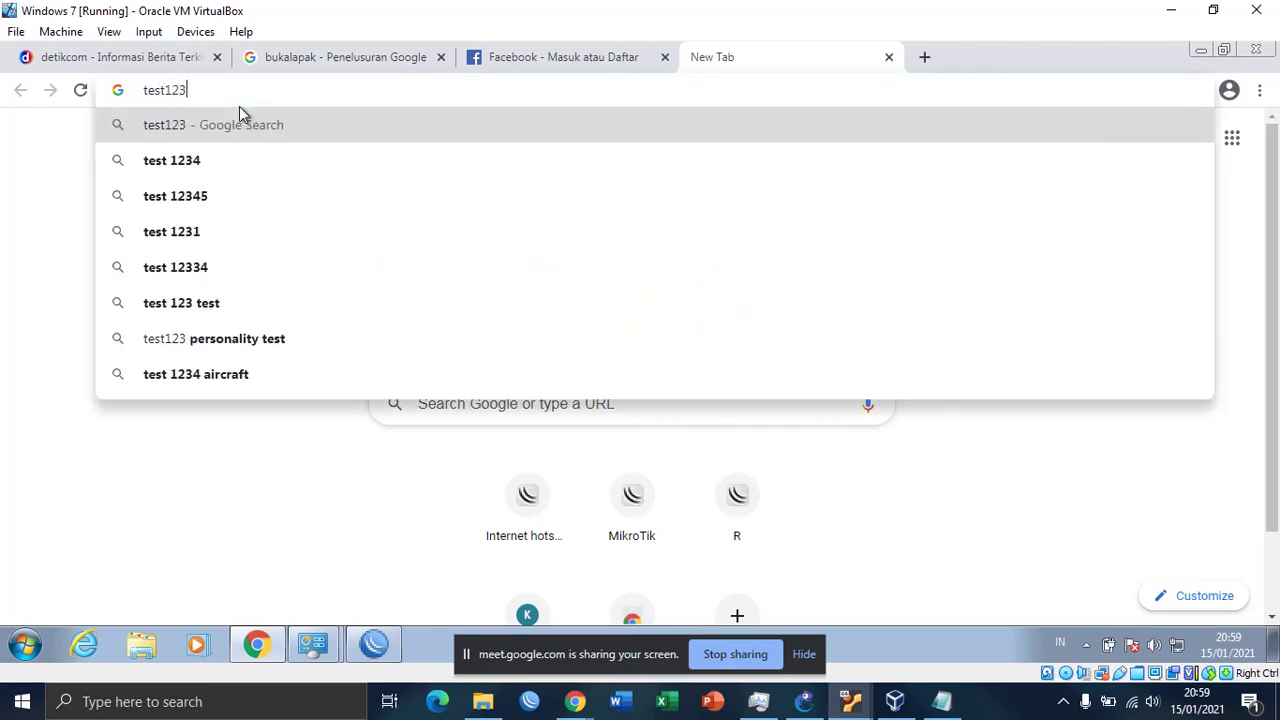
key(Return)
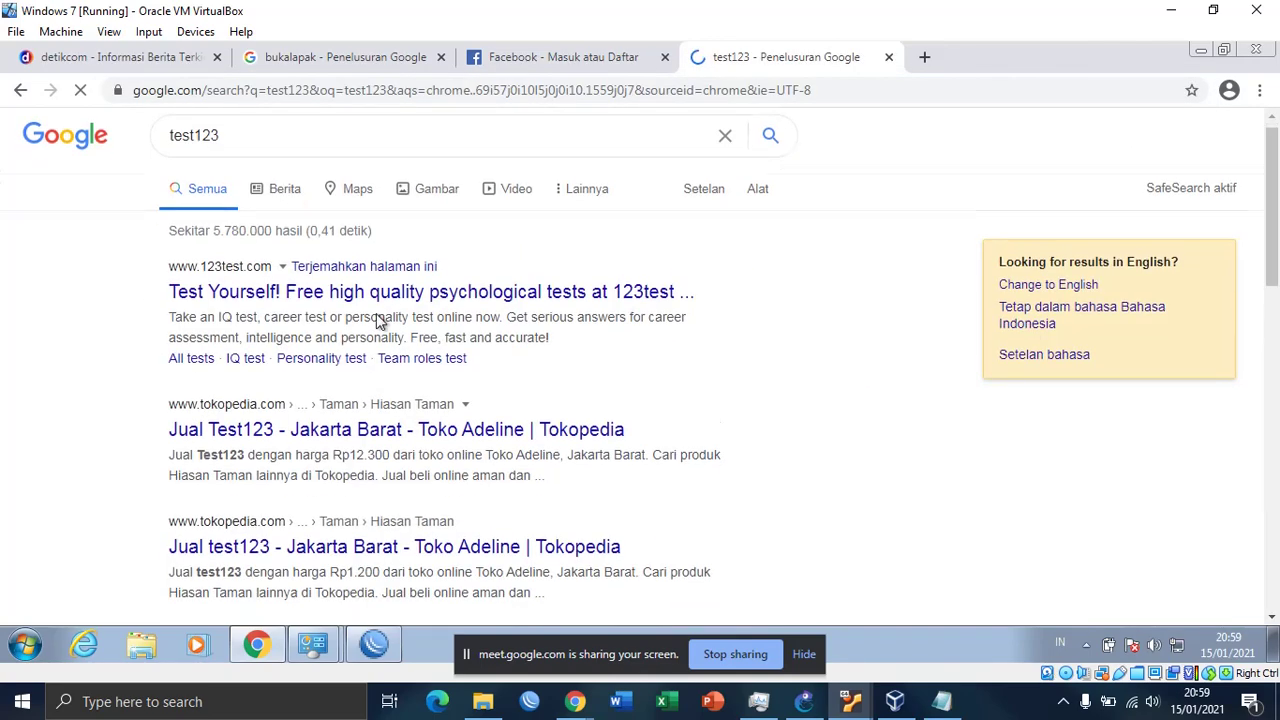
scroll(377, 315, down, 5)
scroll(378, 316, up, 5)
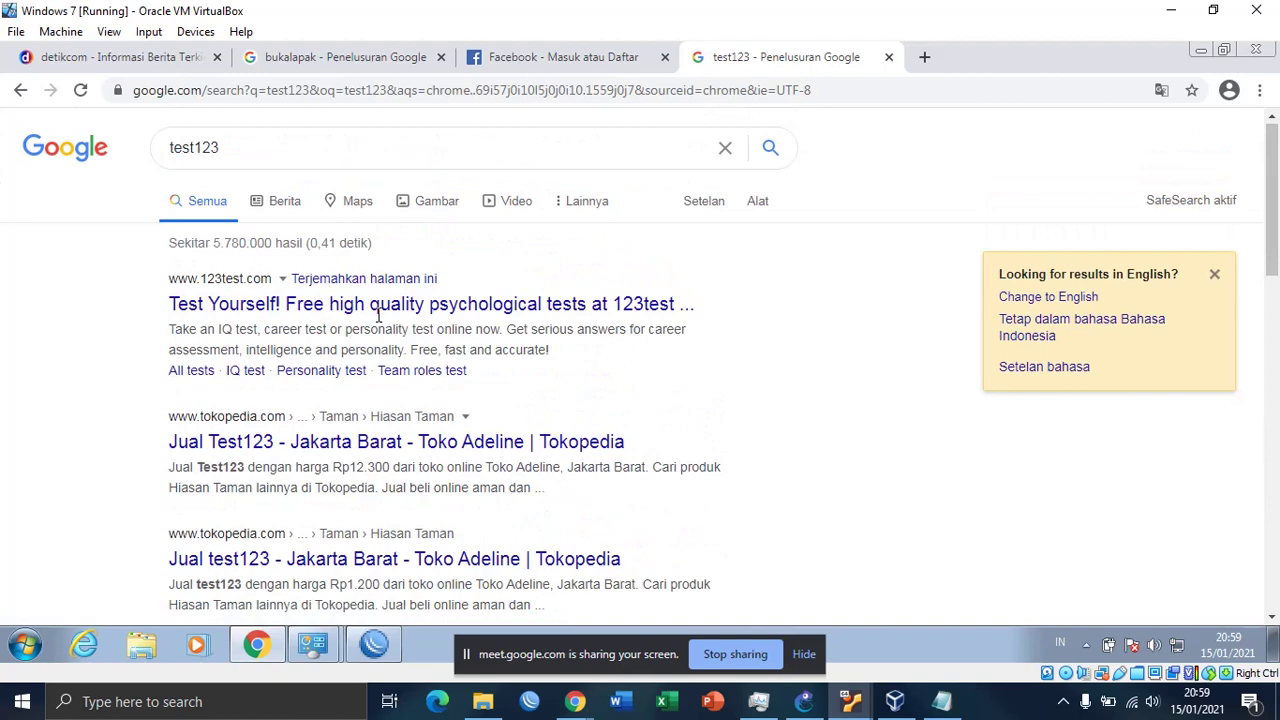
click(1199, 50)
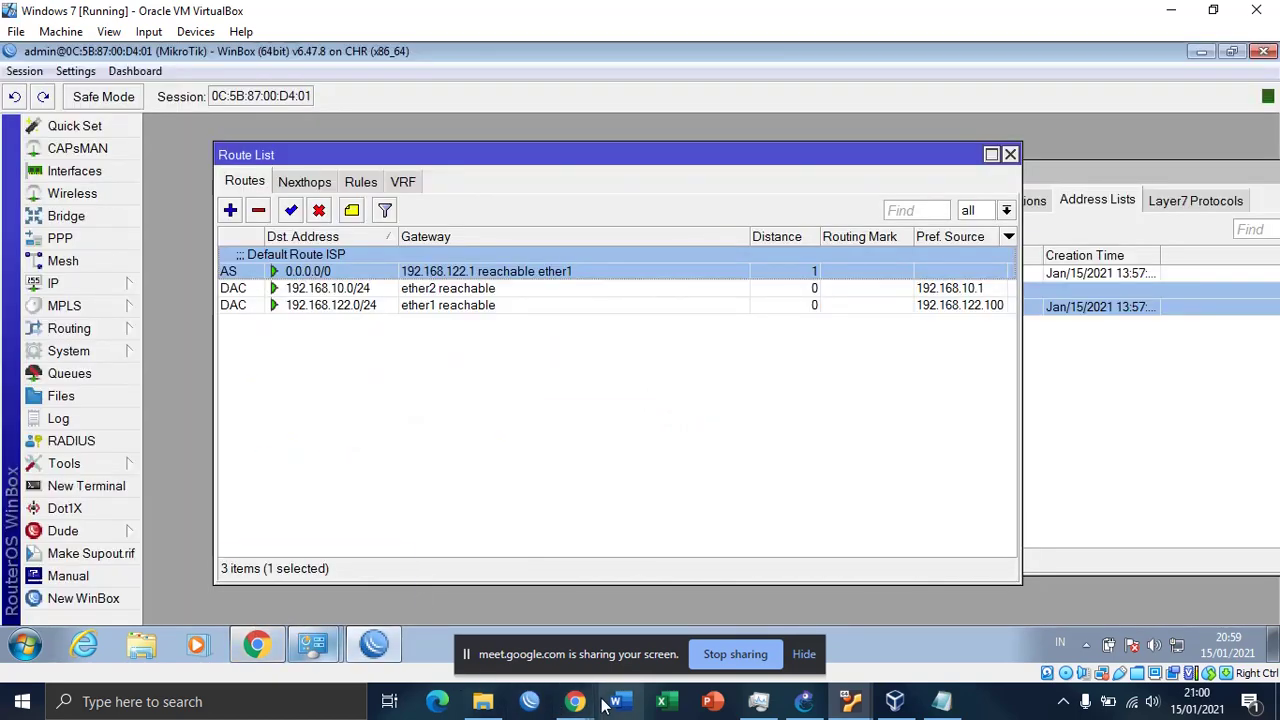
mouse_move(578, 703)
click(482, 635)
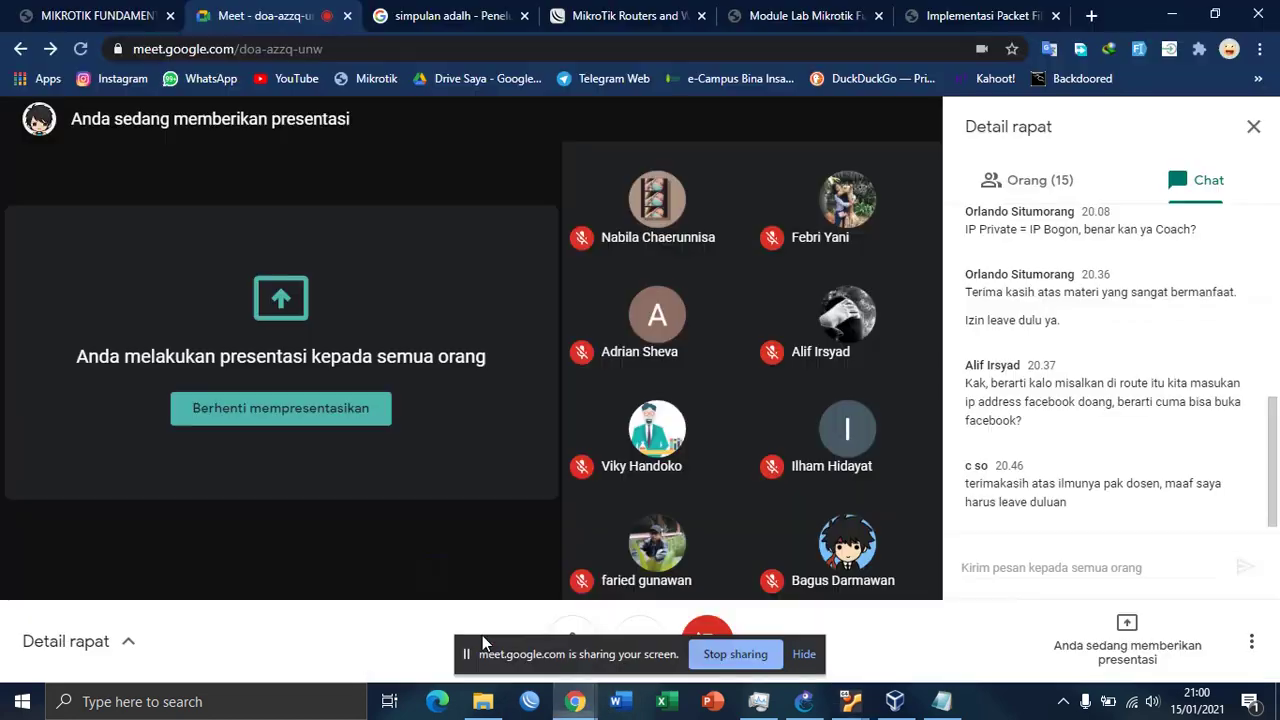
scroll(1108, 416, up, 3)
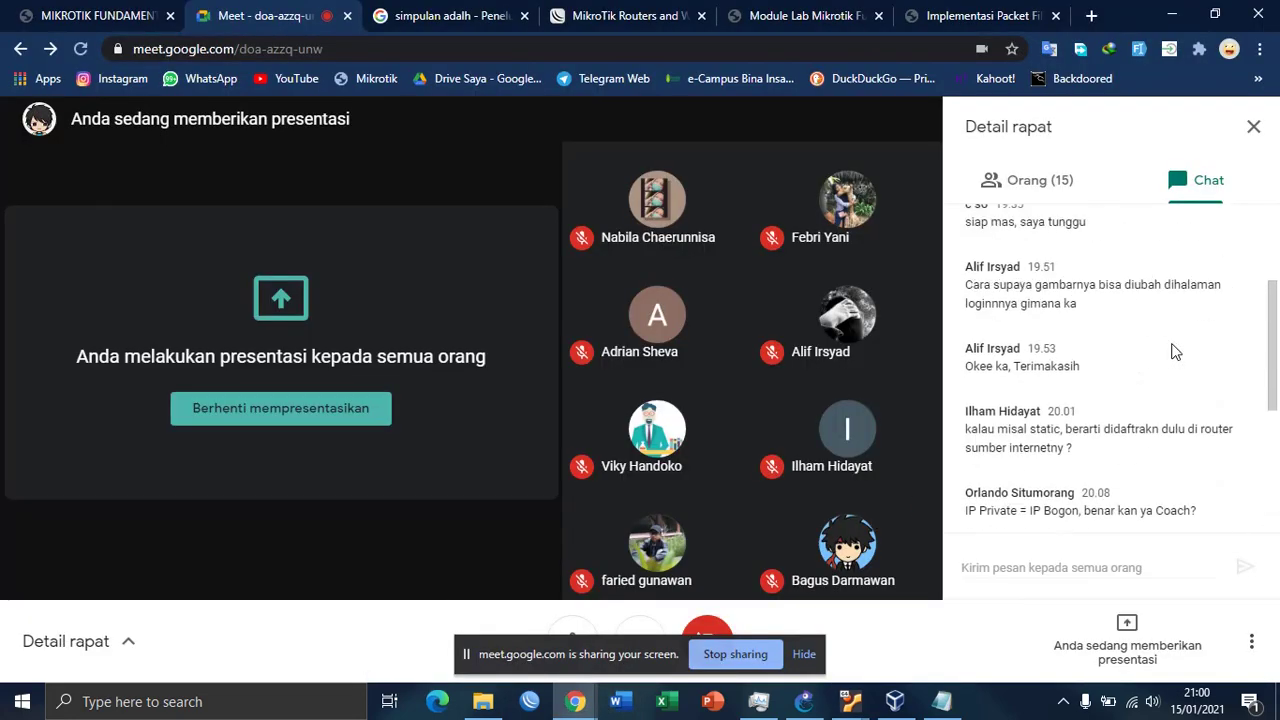
scroll(1154, 338, down, 3)
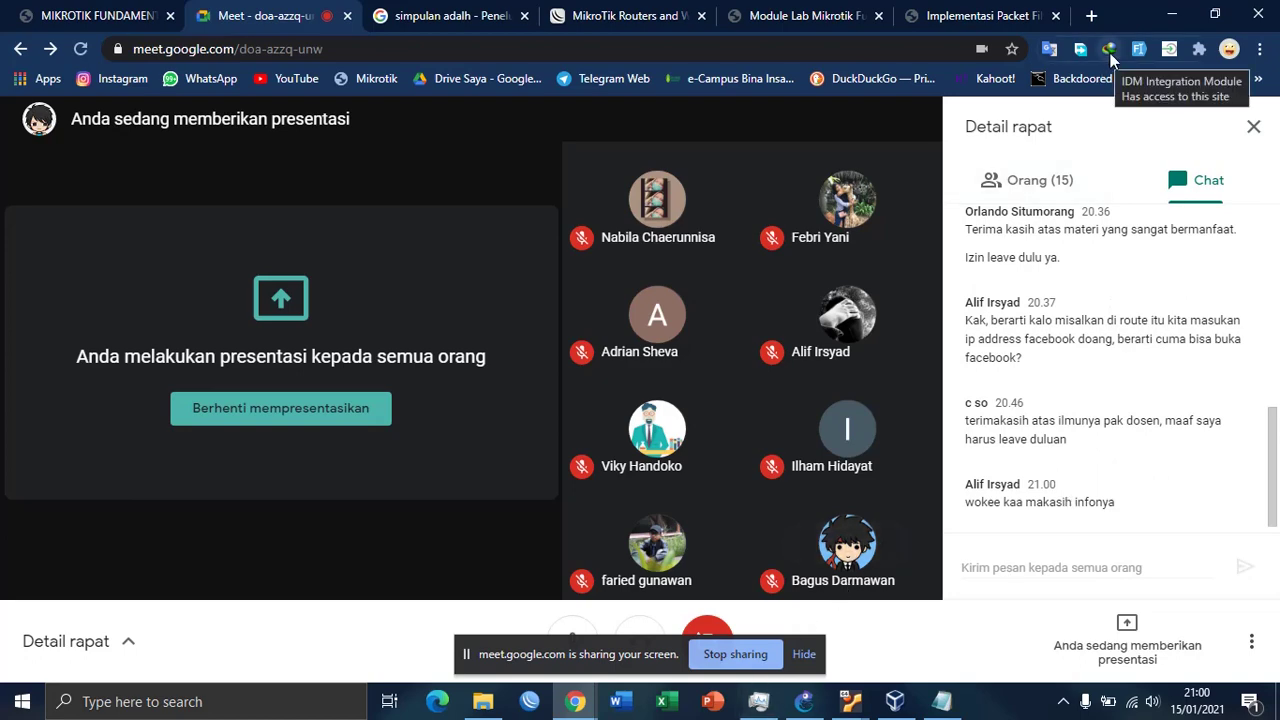
Close the Route List window, then the Firewall address lists window
click(1172, 14)
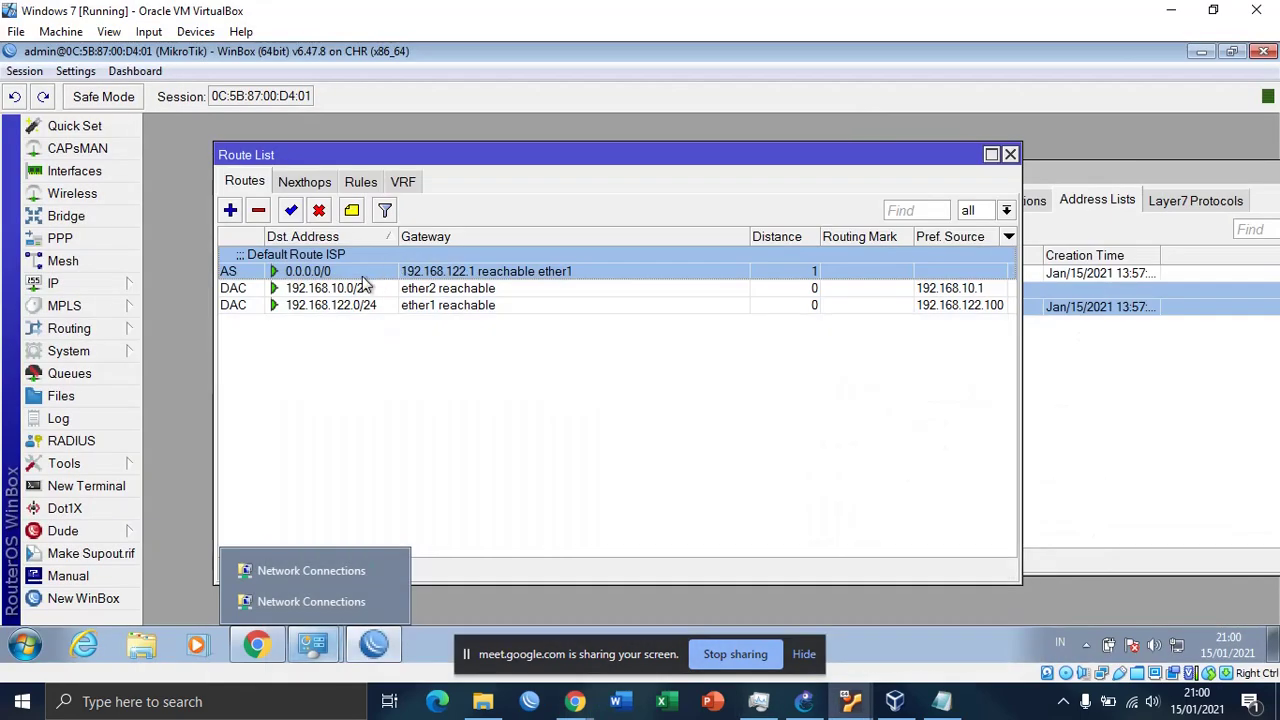
click(1010, 155)
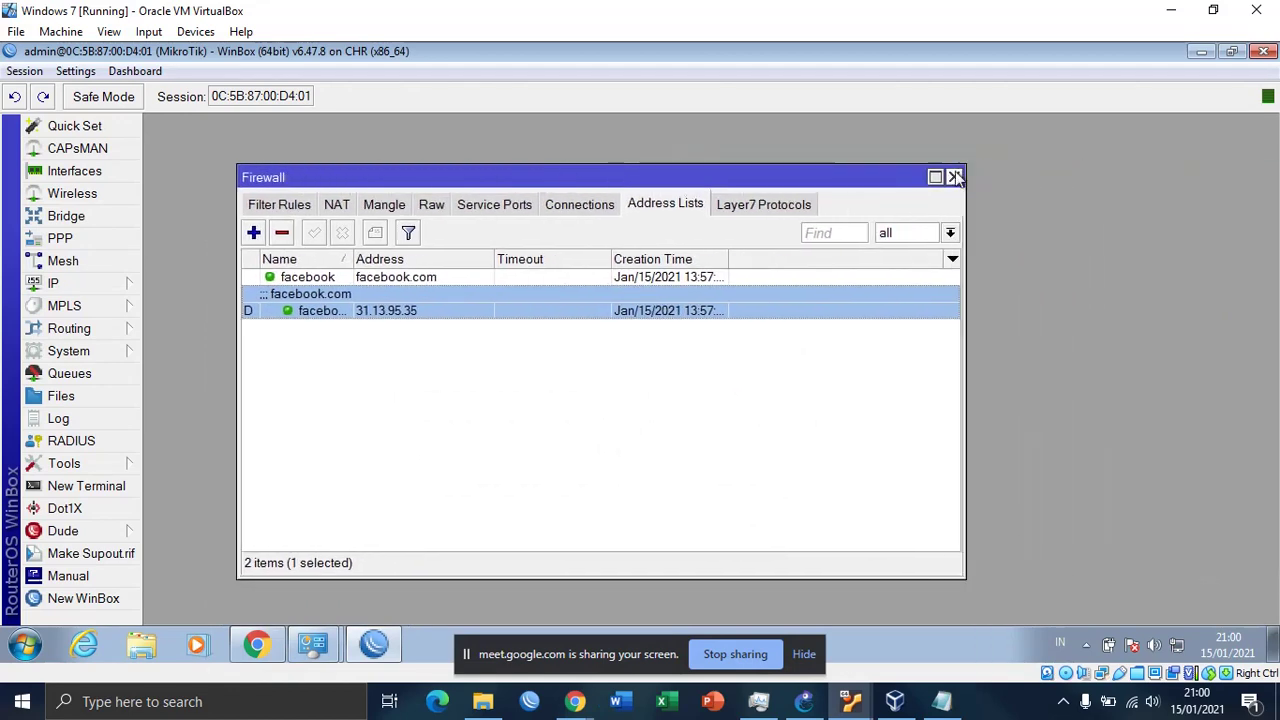
click(955, 177)
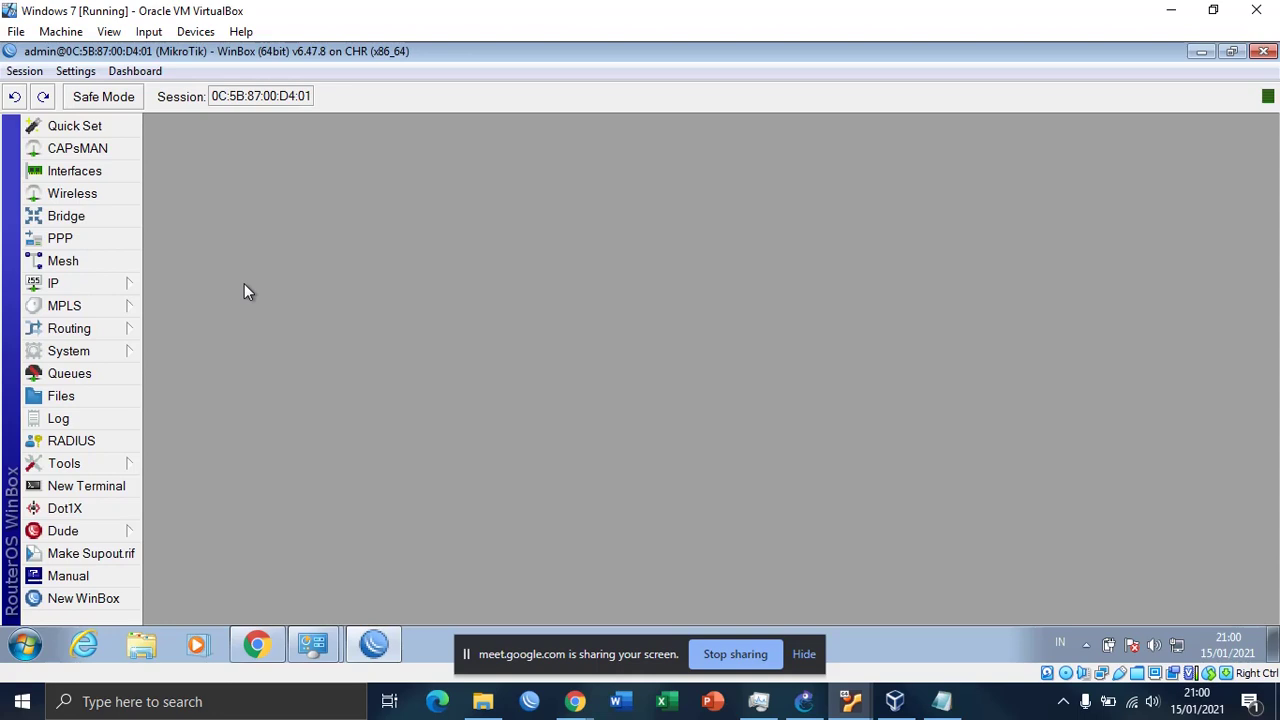
Open the 192.168.10.200 lease from DHCP Server Leases, then switch to the VM's Network Connections window
click(82, 288)
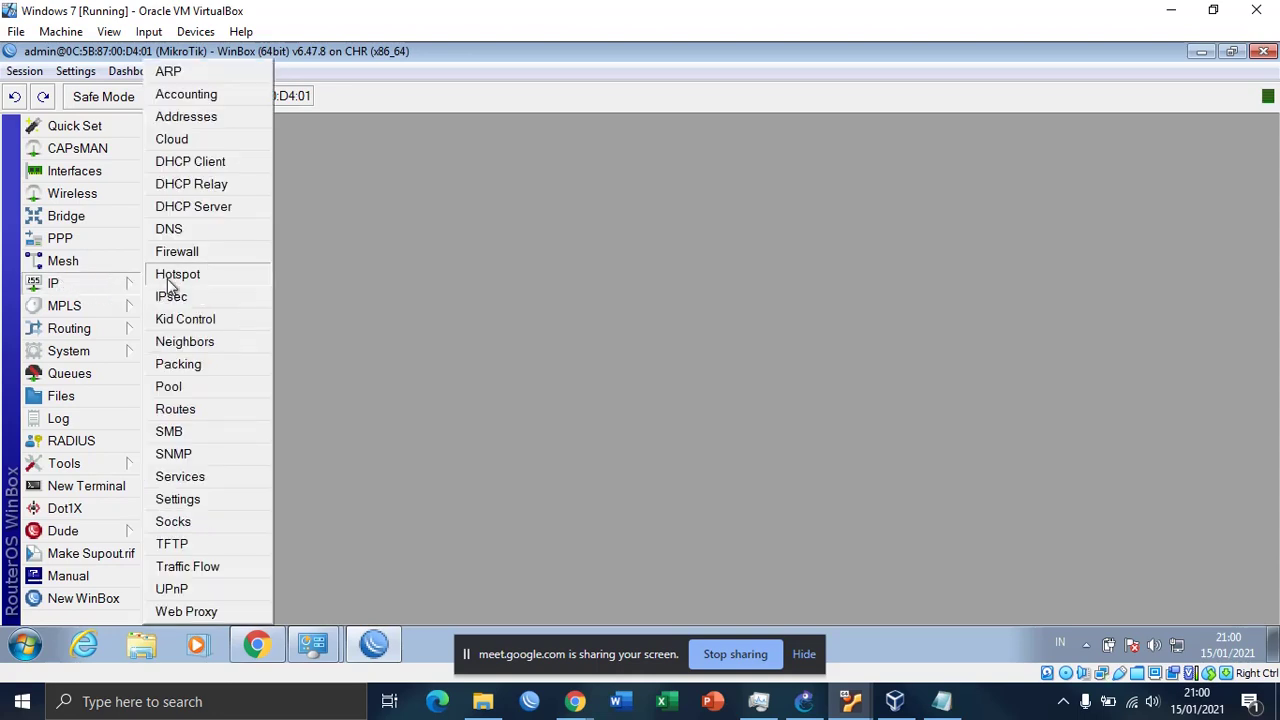
click(207, 207)
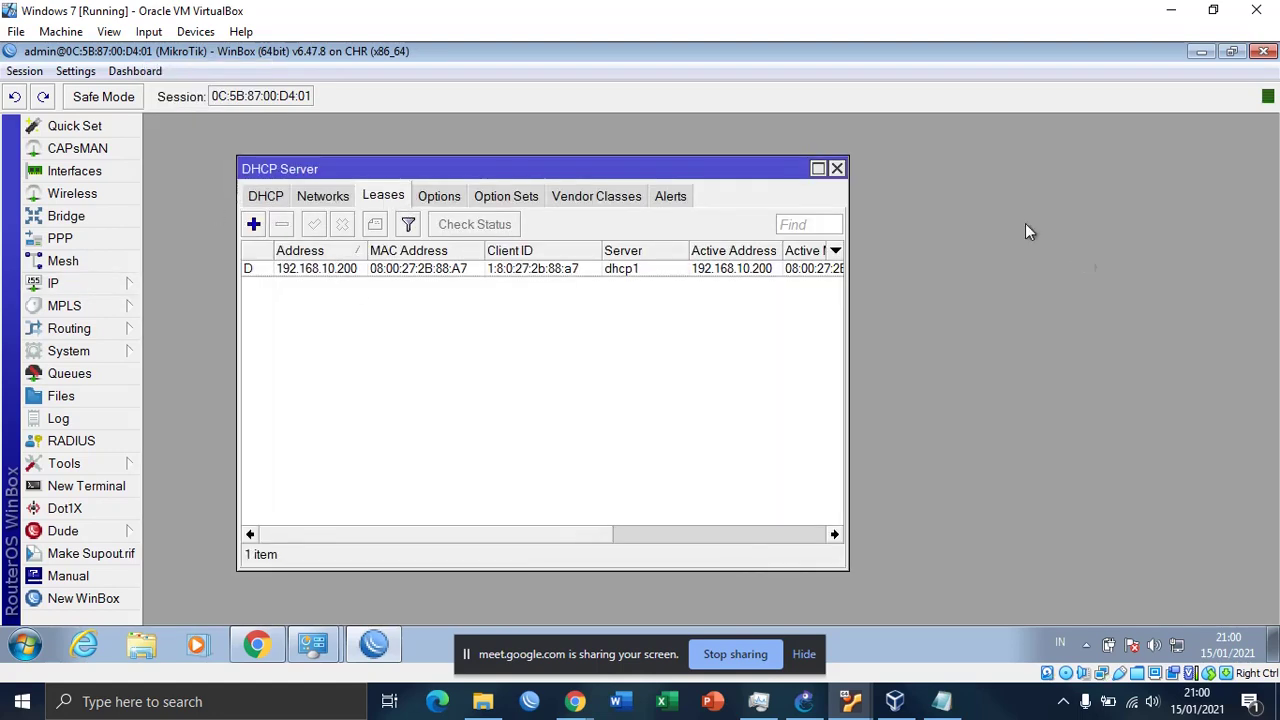
click(278, 200)
click(368, 196)
double_click(465, 272)
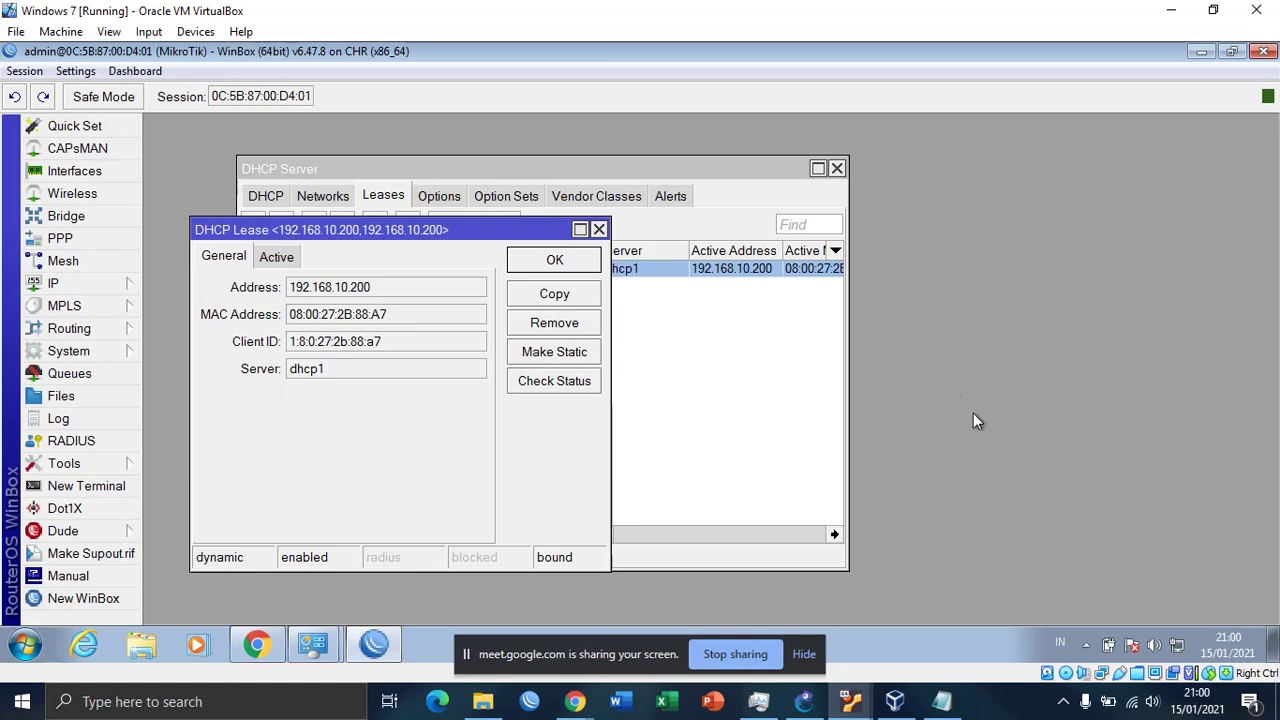
click(327, 647)
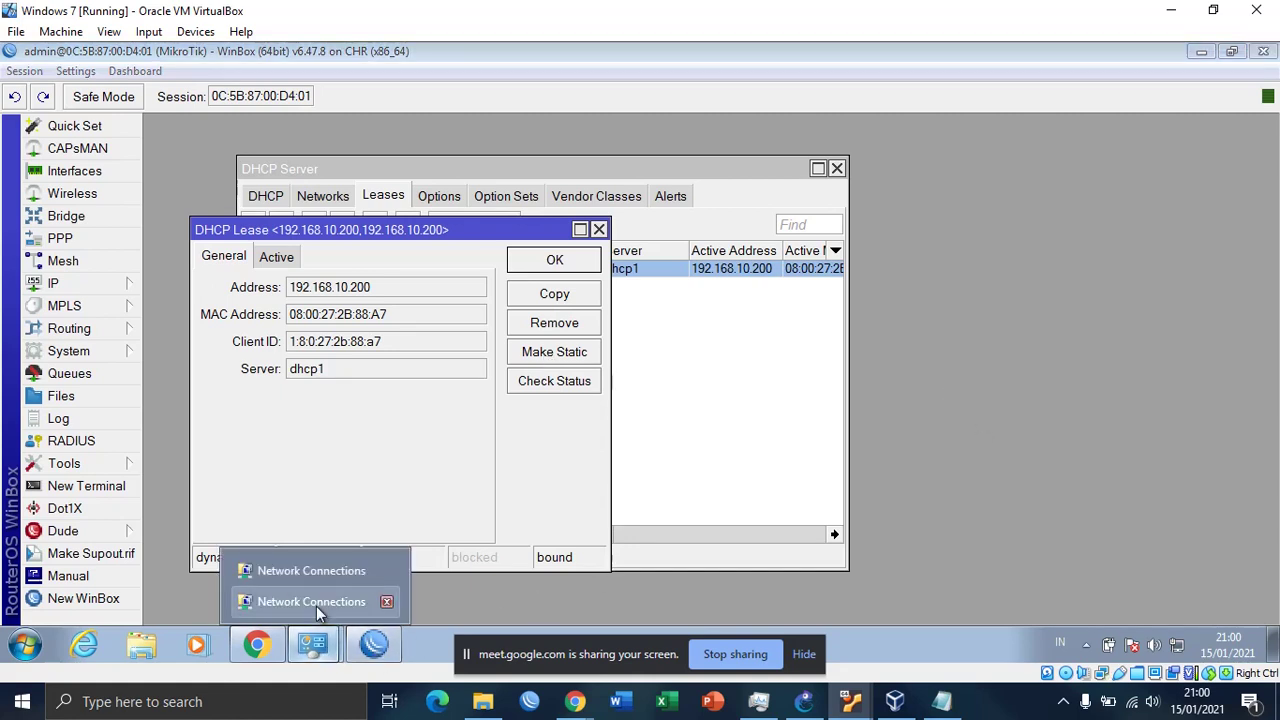
click(312, 601)
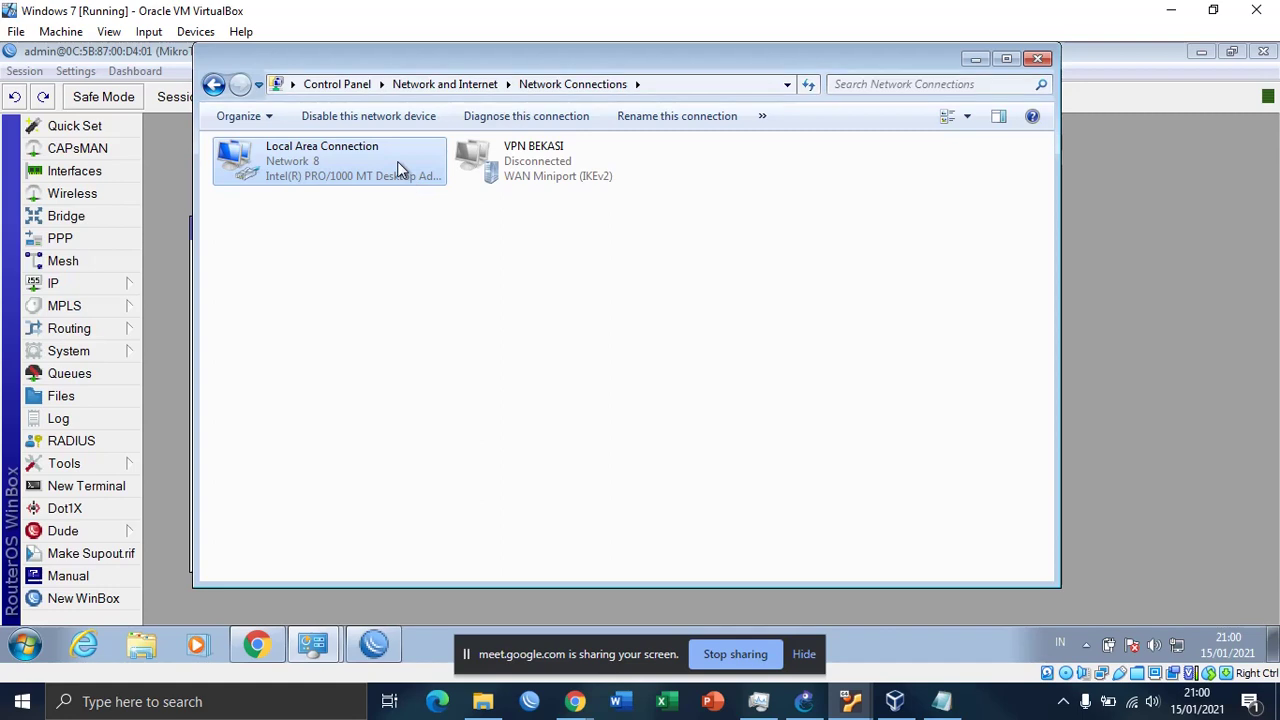
Check the Local Area Connection's current Lease Obtained and Lease Expires times in its details
double_click(397, 161)
click(534, 329)
click(710, 350)
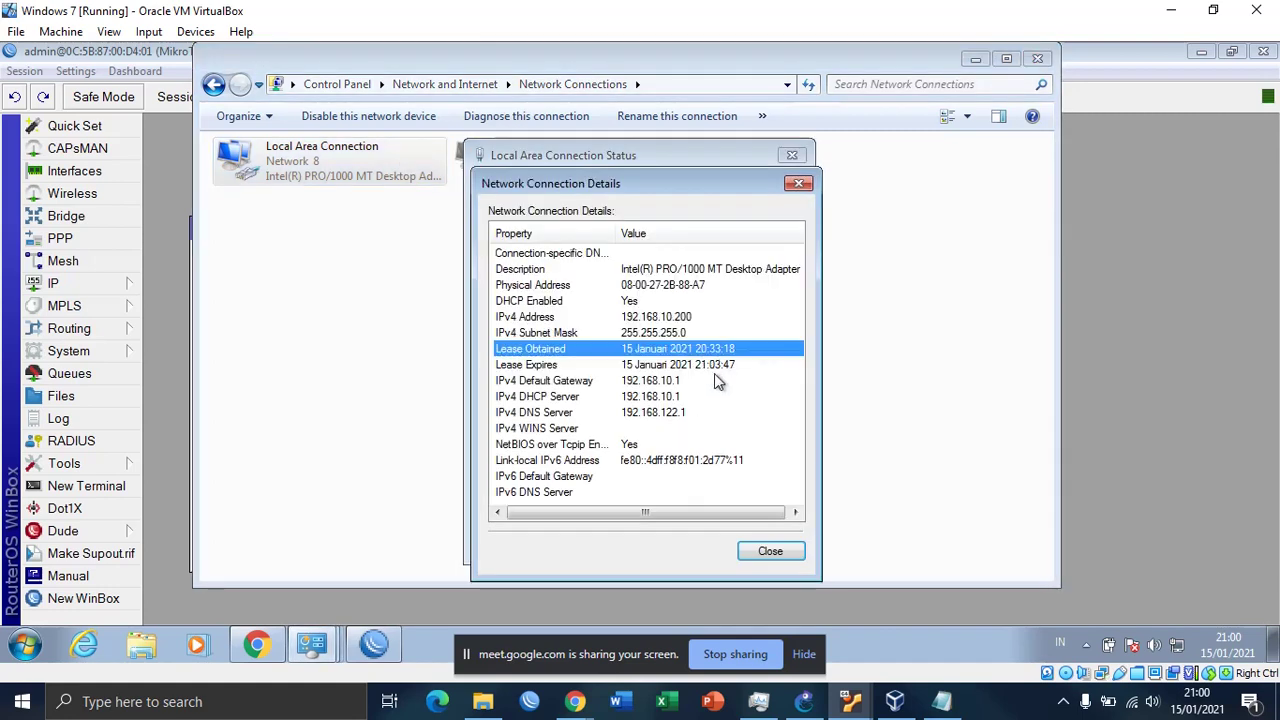
click(718, 364)
click(723, 349)
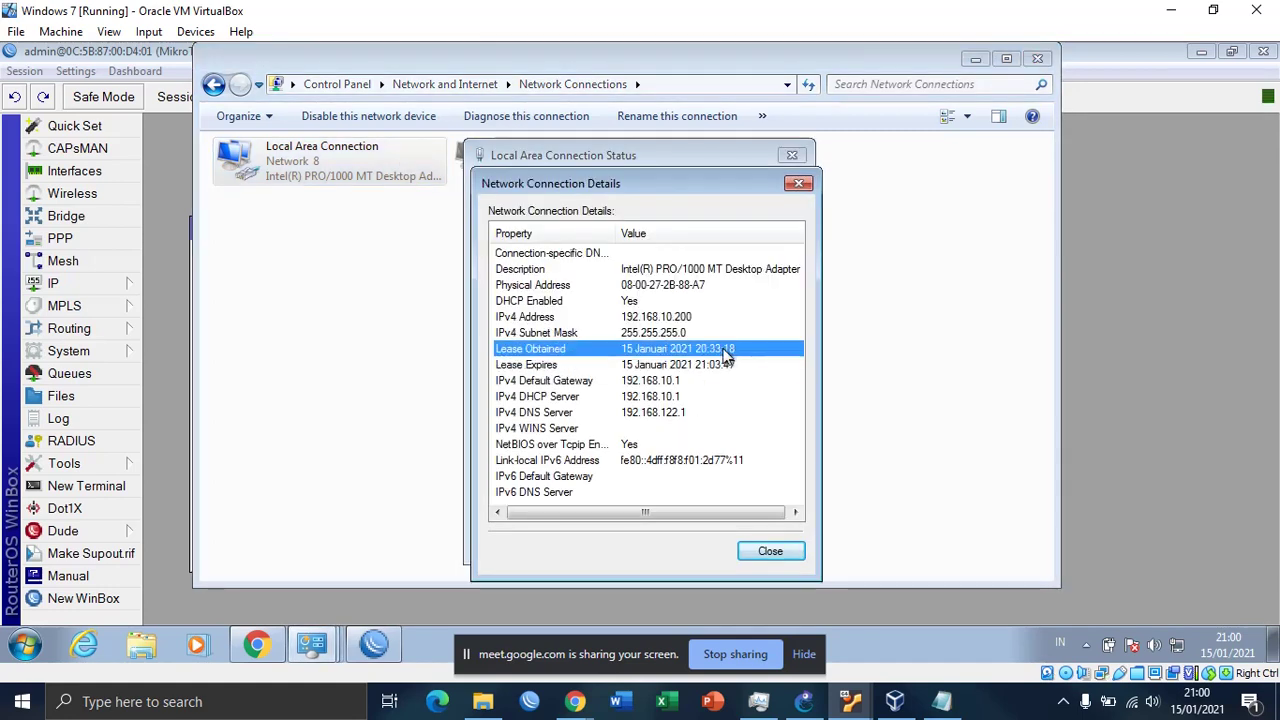
click(801, 183)
click(792, 155)
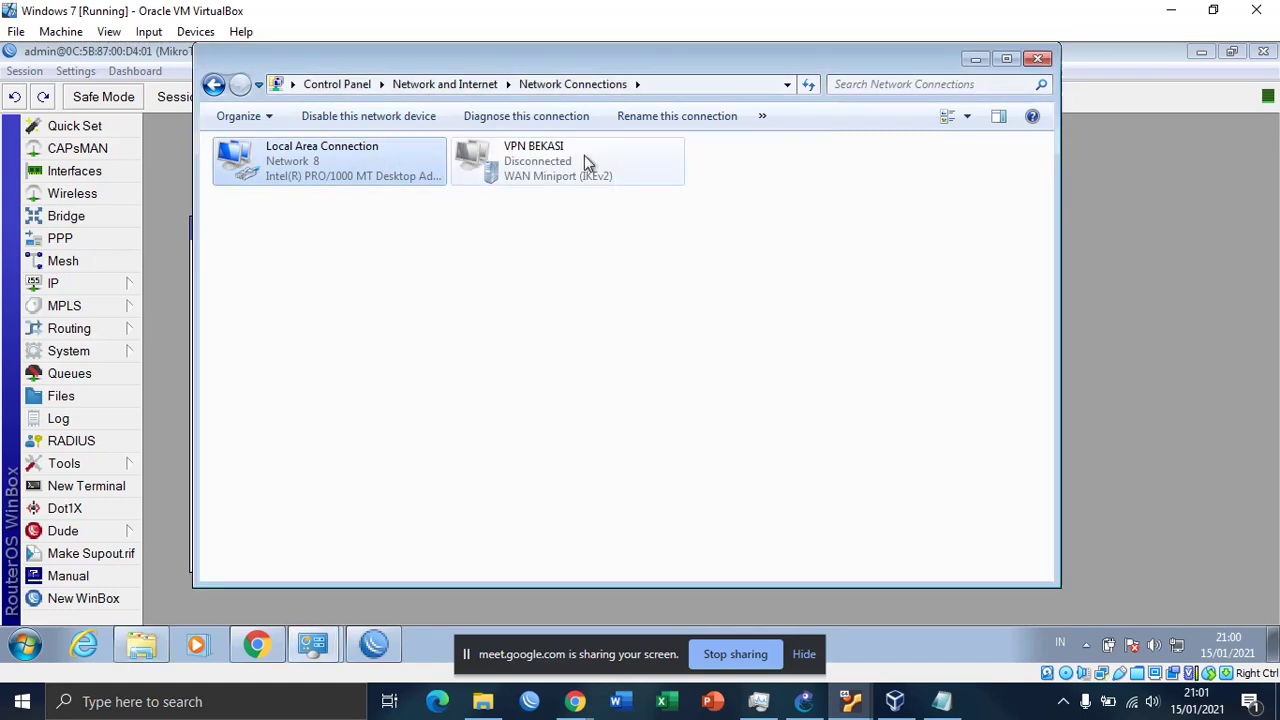
Disable and re-enable Local Area Connection, then view the new lease obtained at 21:01:03
click(357, 115)
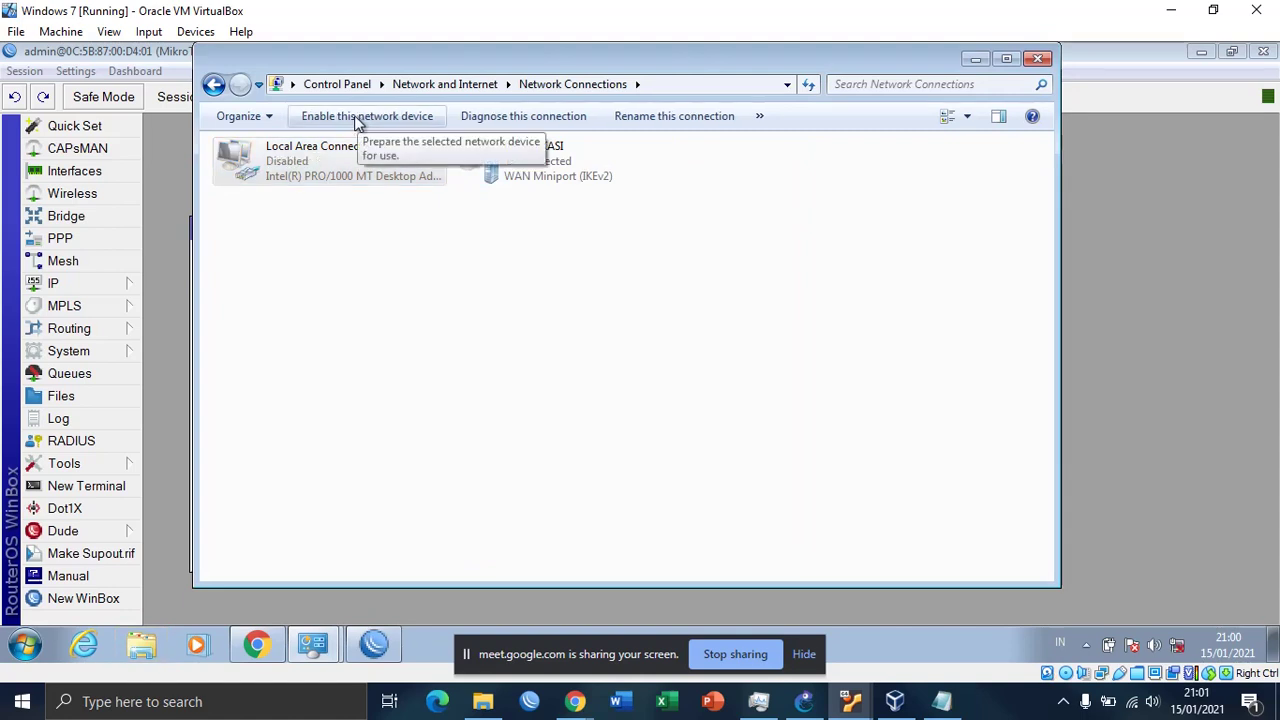
click(356, 116)
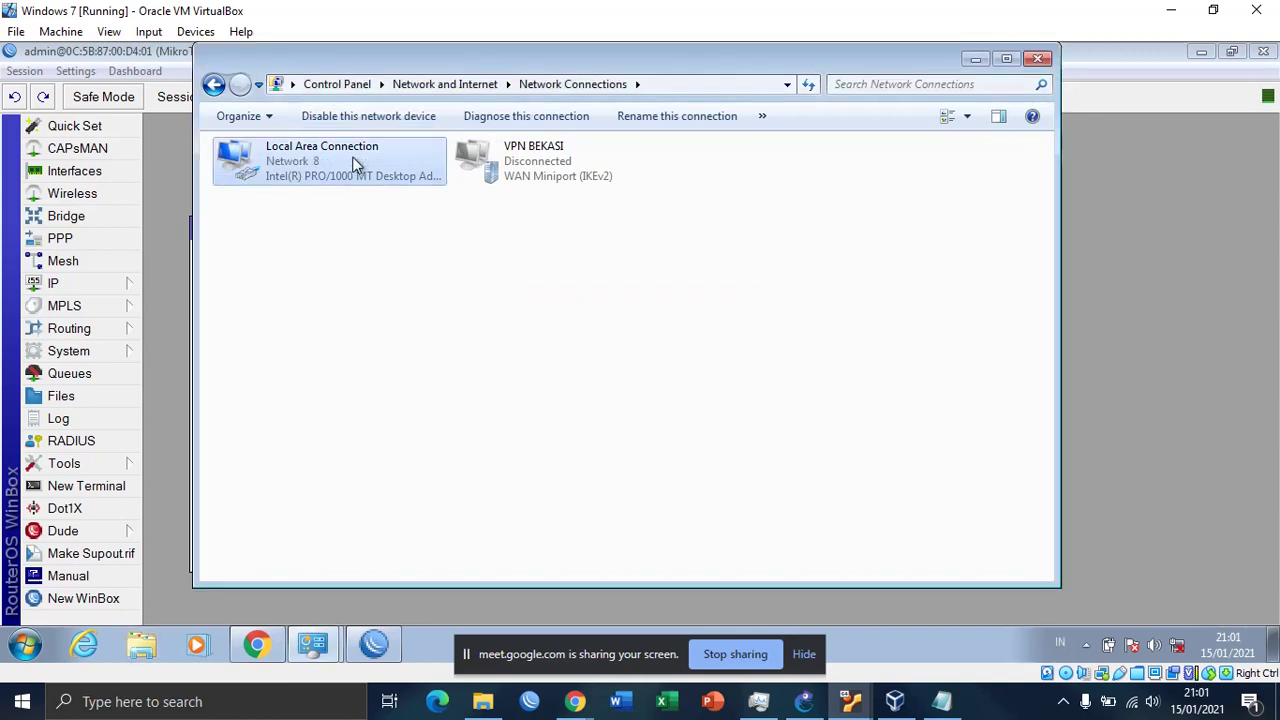
double_click(352, 157)
click(536, 330)
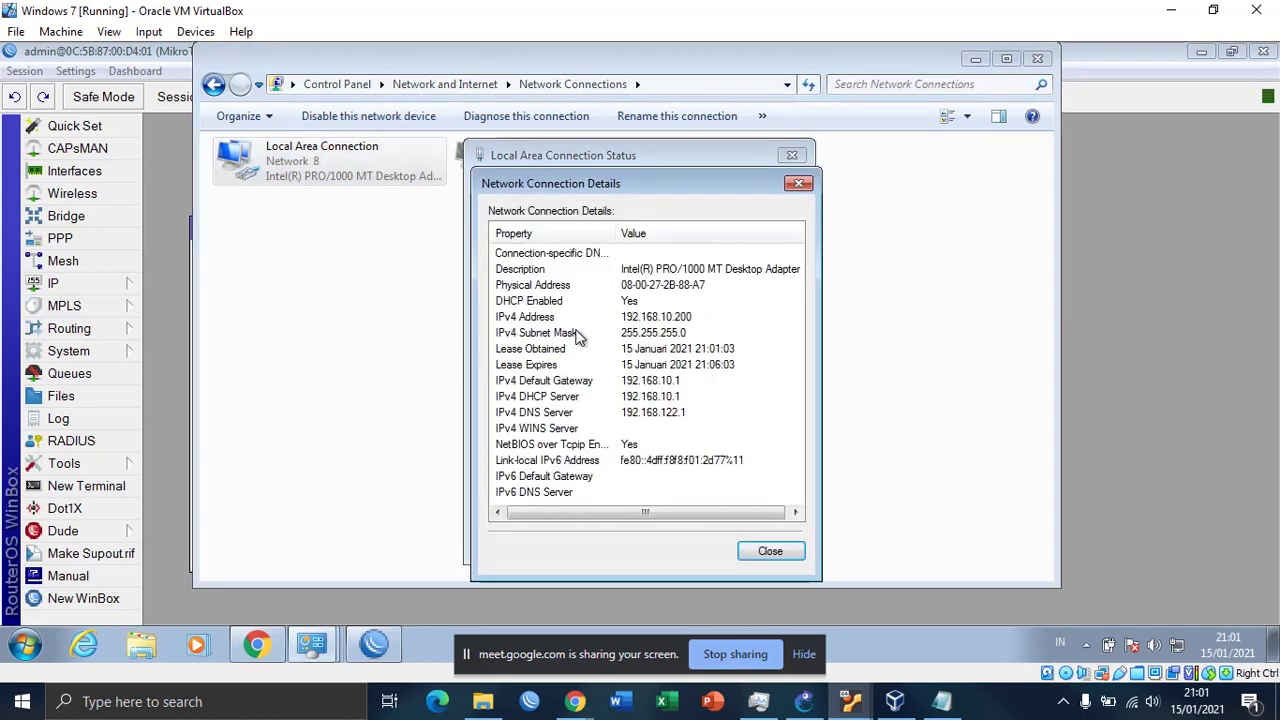
click(700, 348)
click(727, 366)
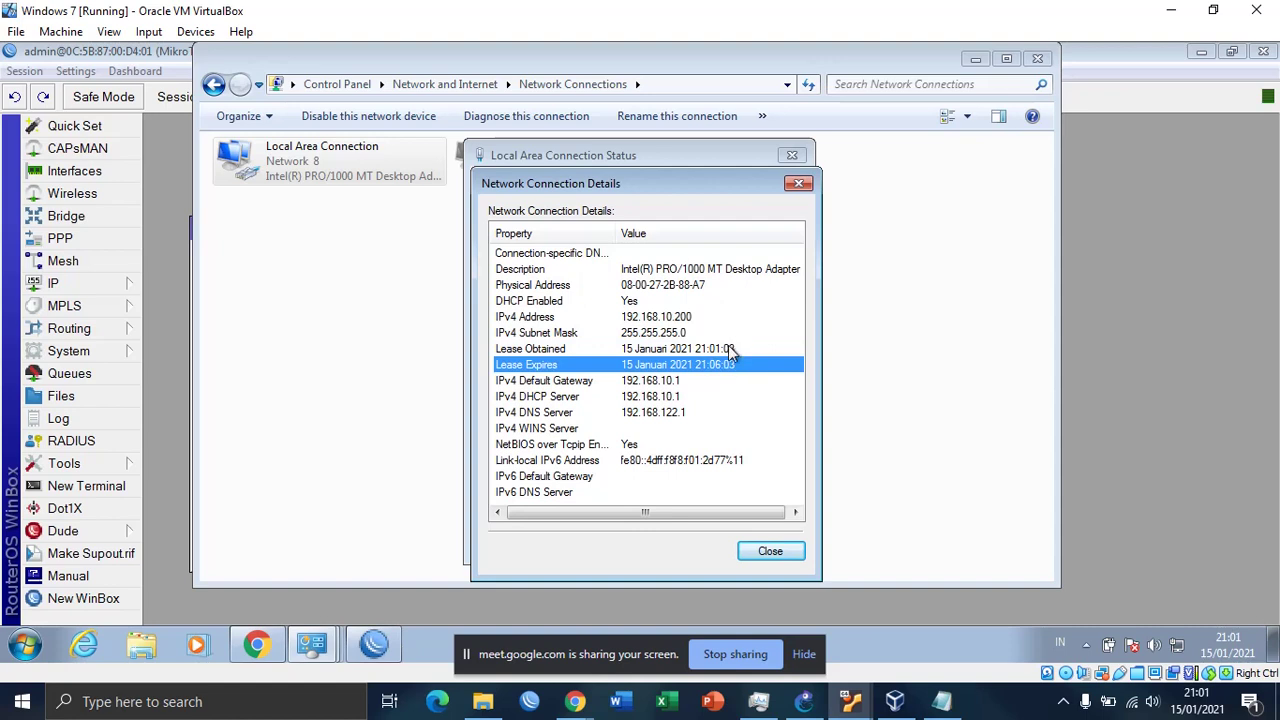
click(733, 348)
Confirm the lease expires 21:06:03 with IPv4 address 192.168.10.200, then close all connection windows
click(731, 368)
click(728, 350)
click(727, 366)
click(672, 318)
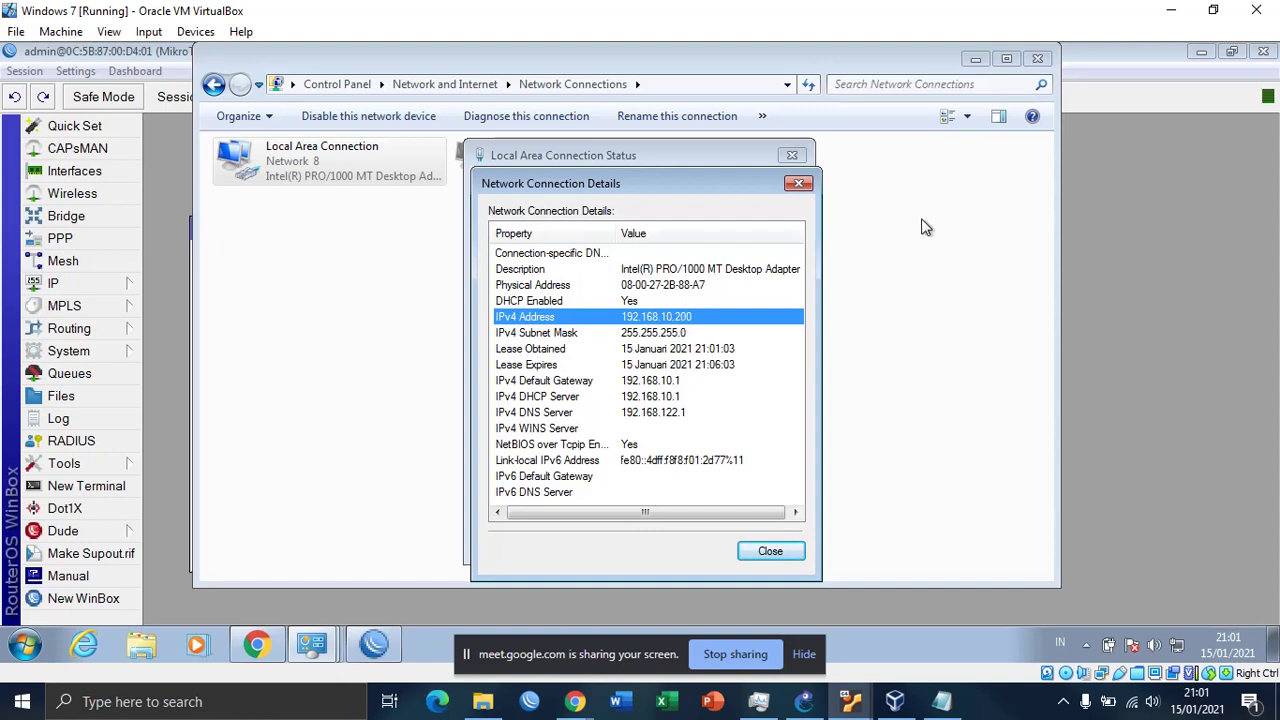
click(799, 185)
click(791, 155)
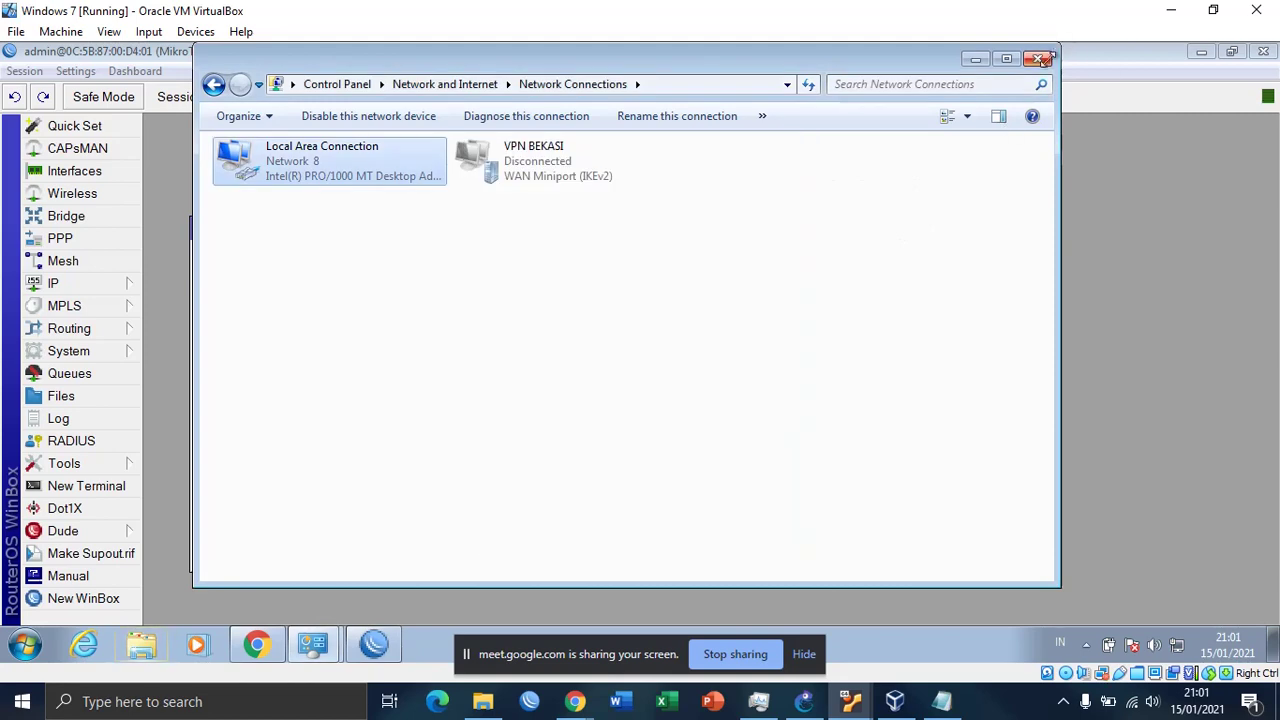
click(1037, 58)
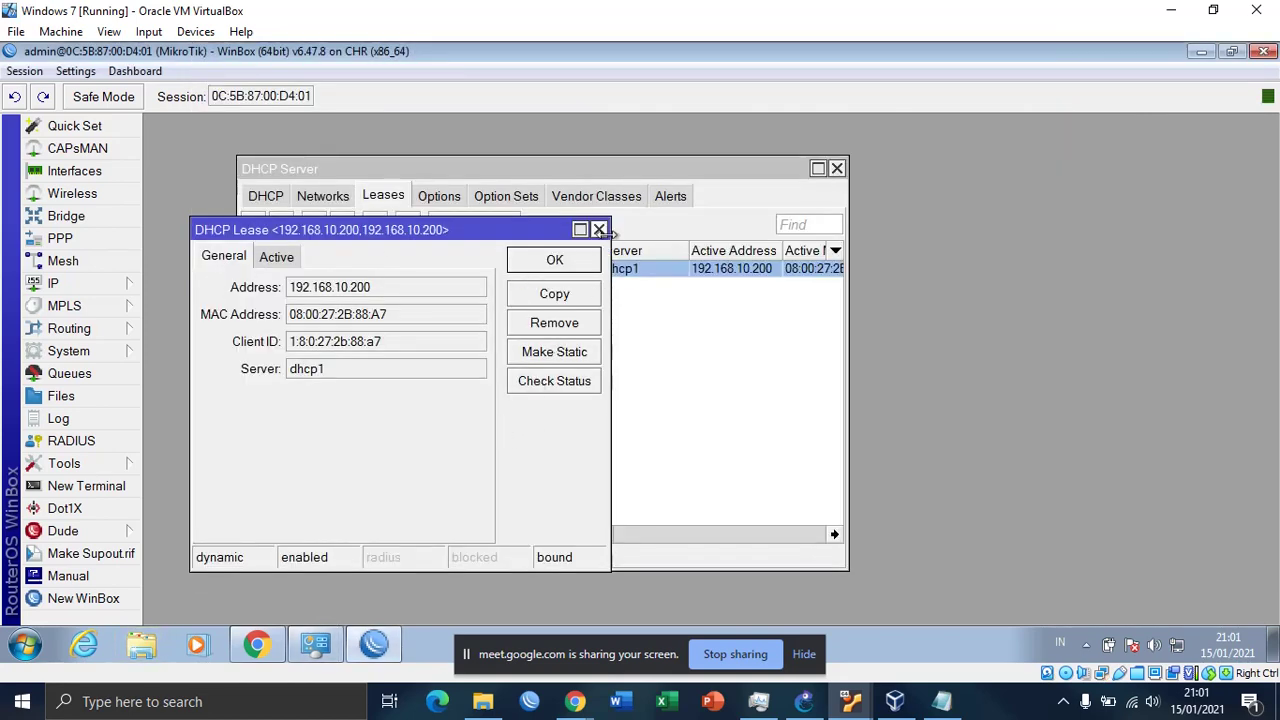
Review USER-PC's 192.168.10.200 lease details, widening the DHCP Server window to show more columns
click(599, 230)
double_click(421, 271)
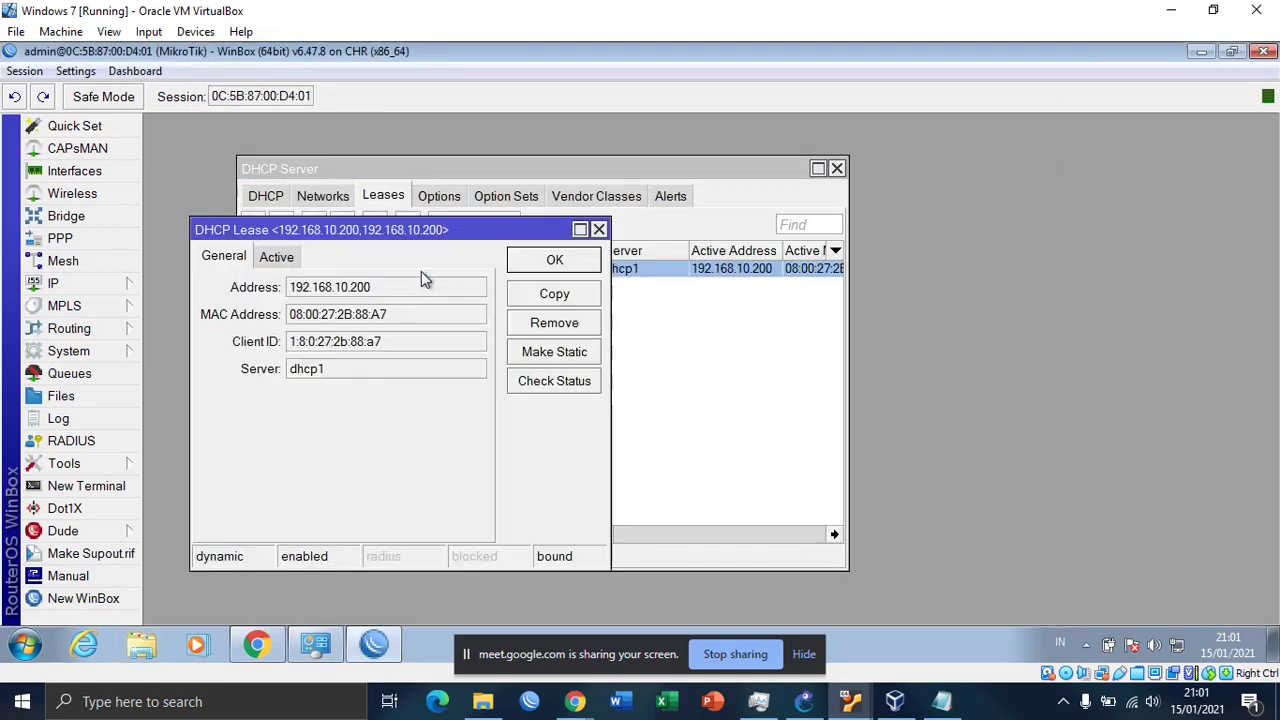
drag(428, 235, 561, 273)
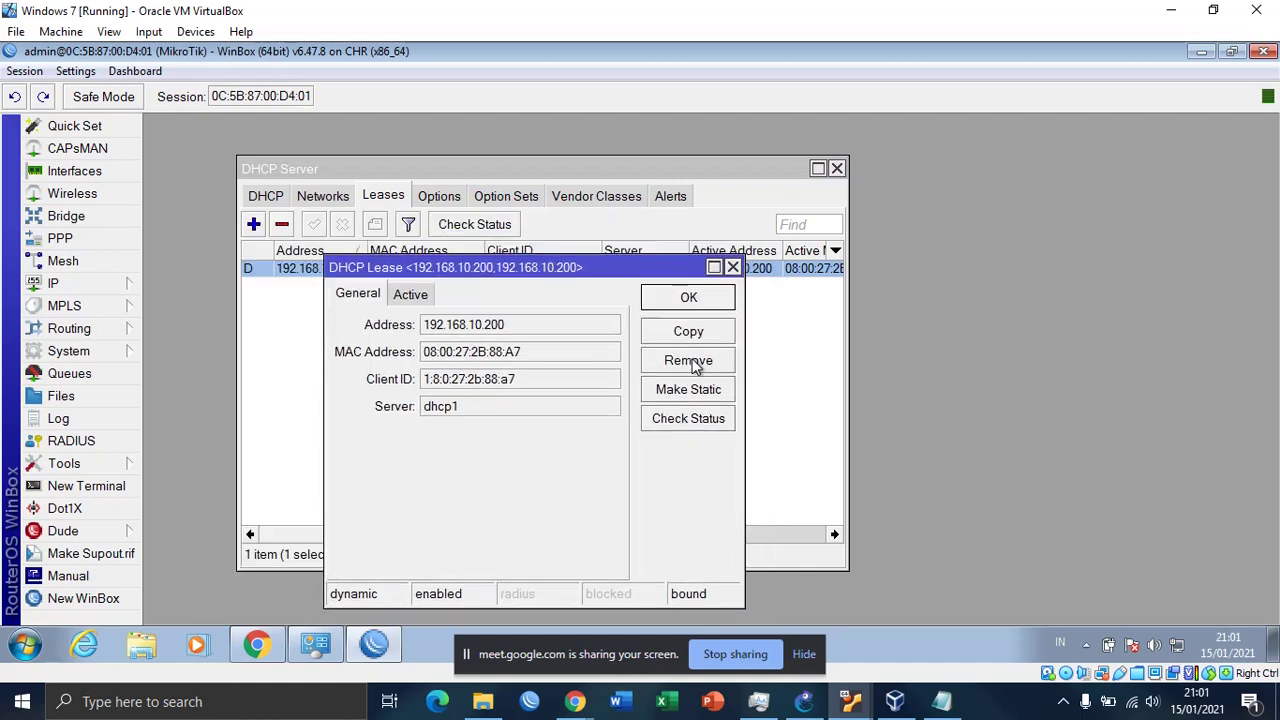
click(688, 297)
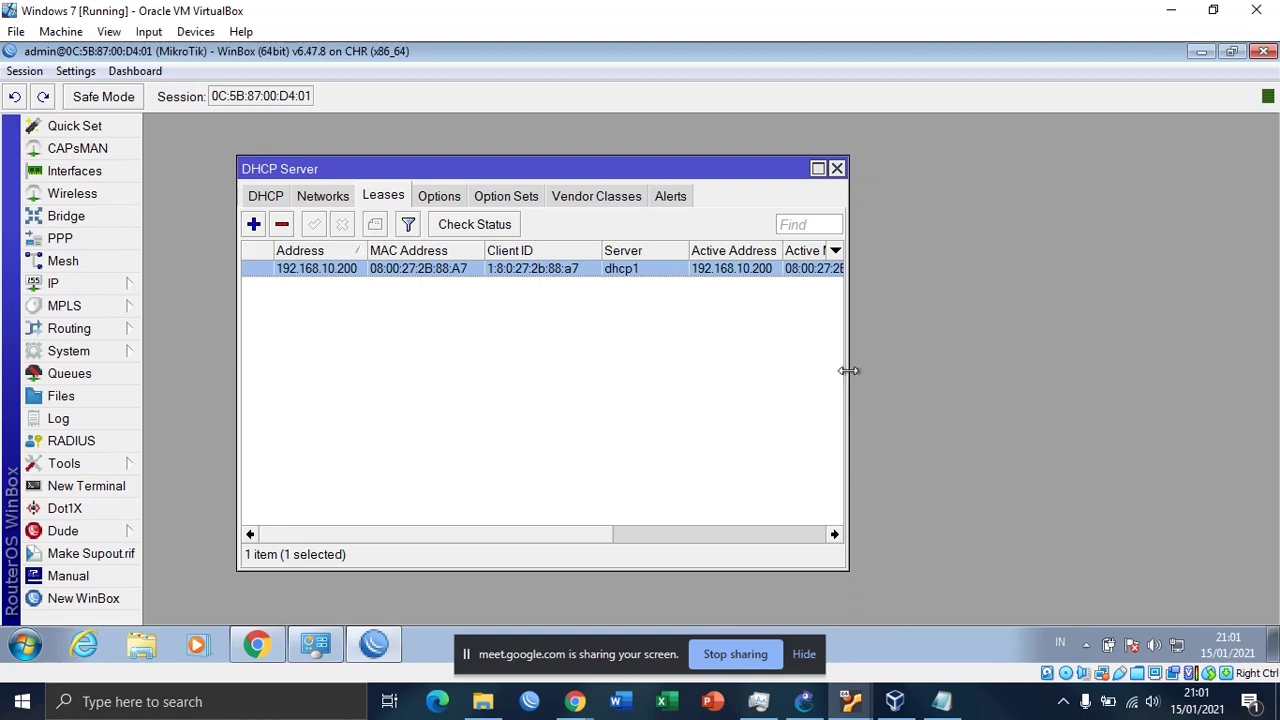
drag(848, 370, 1034, 372)
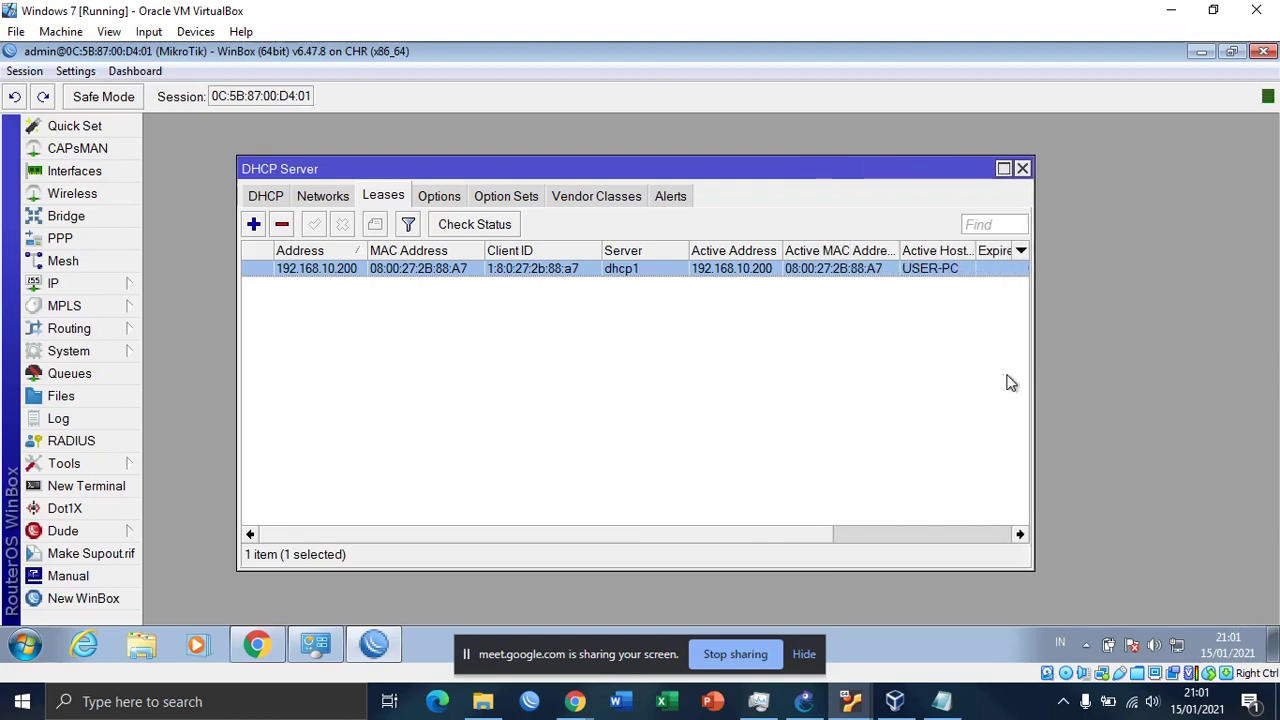
double_click(432, 270)
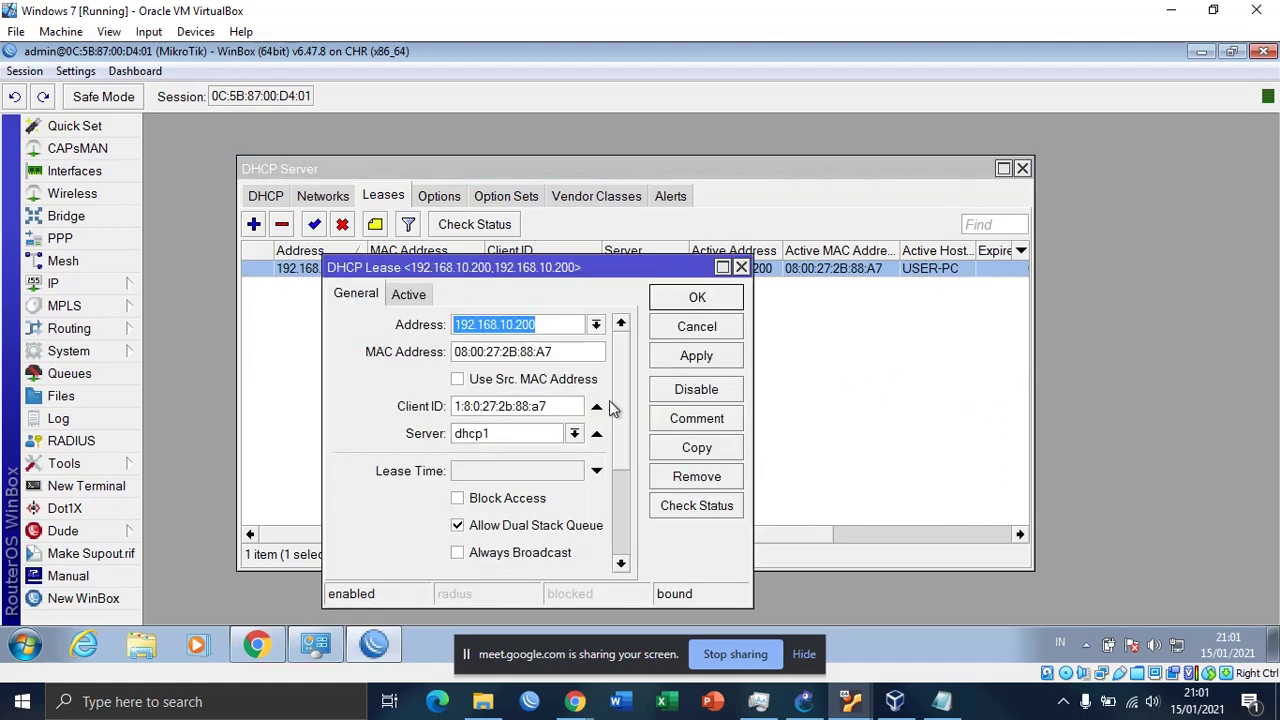
click(741, 267)
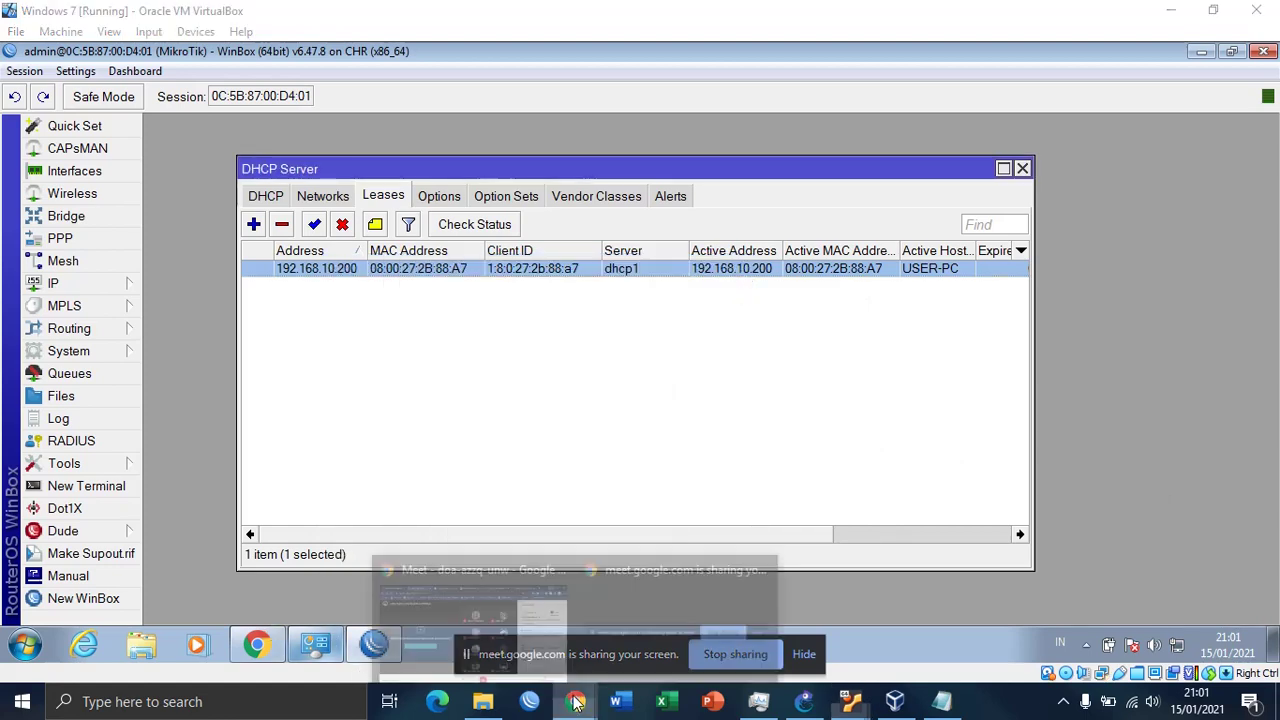
Bring the Google Meet call to the front and scroll through its chat
mouse_move(575, 701)
click(480, 610)
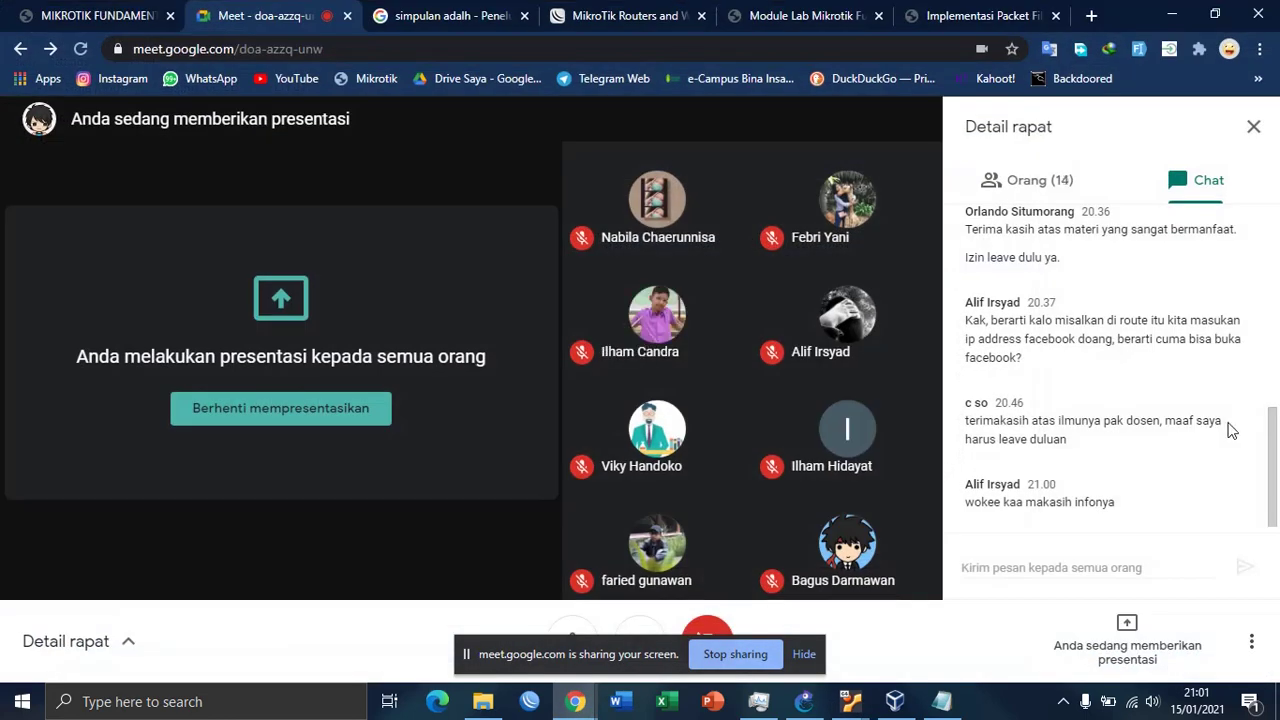
scroll(1129, 430, up, 3)
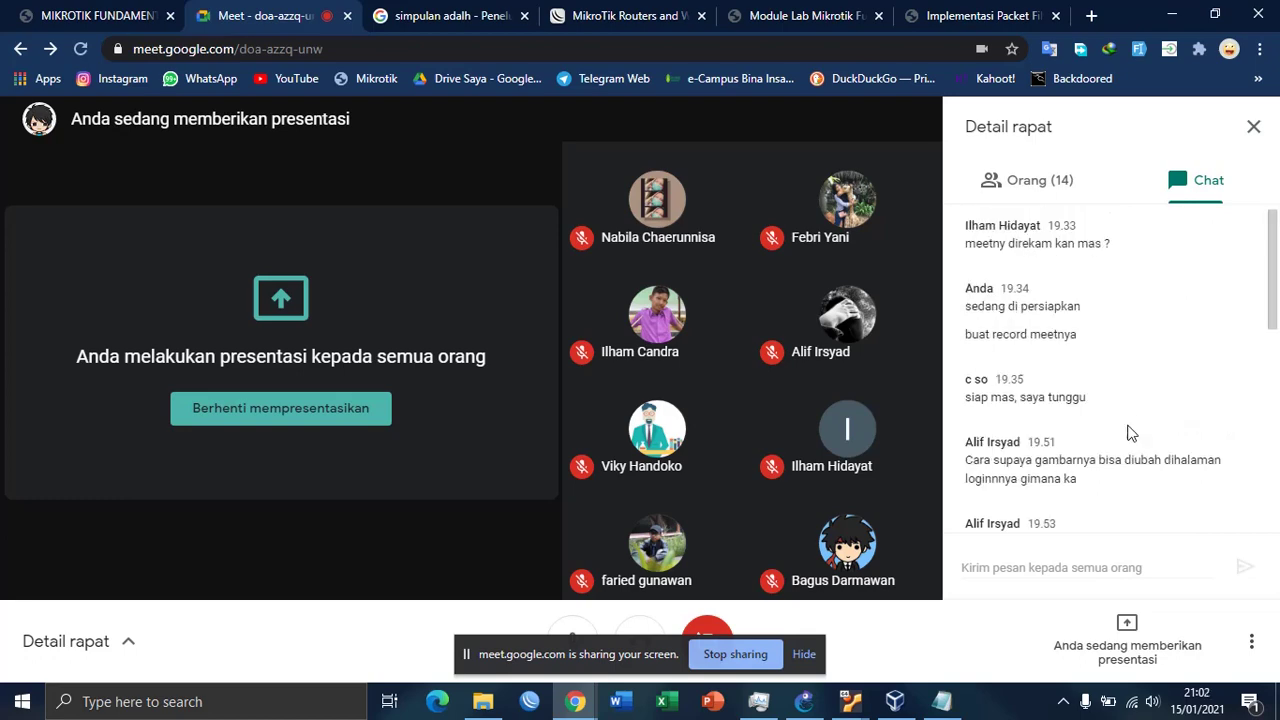
scroll(1133, 435, down, 3)
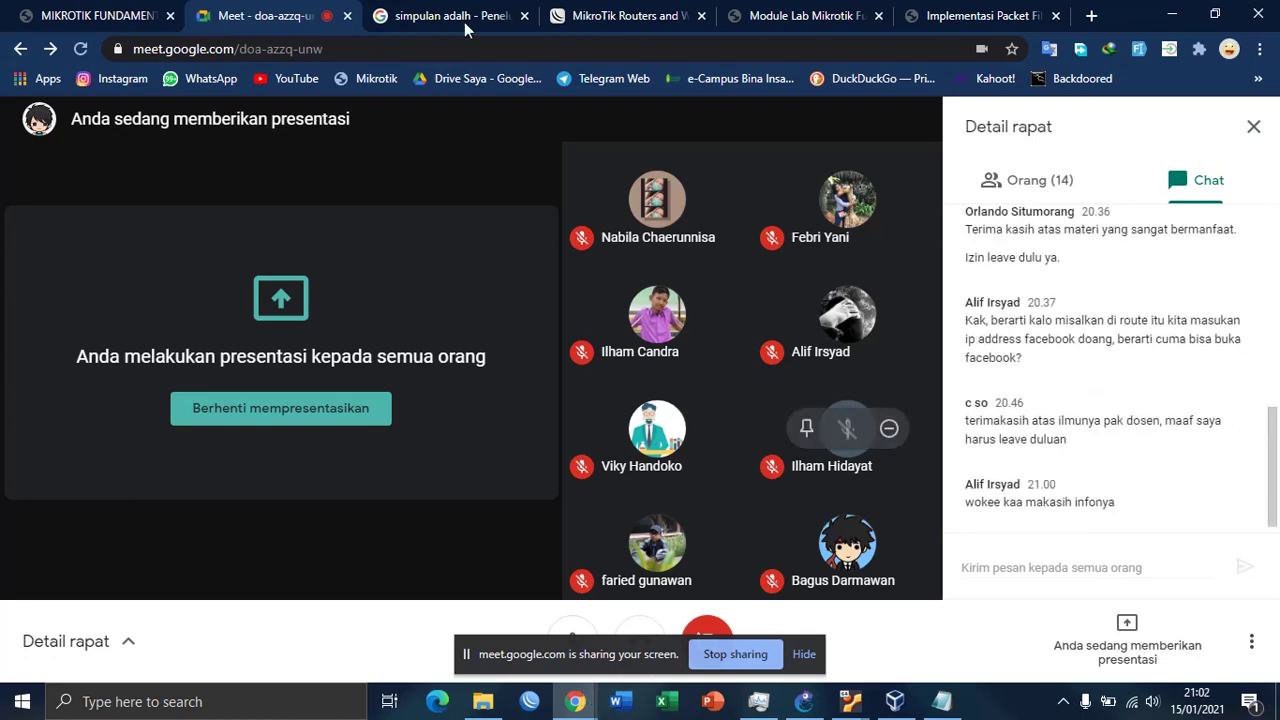
Scroll through the MIKROTIK FUNDAMENTAL.pdf slides to the closing TERIMAKASIH page
click(150, 15)
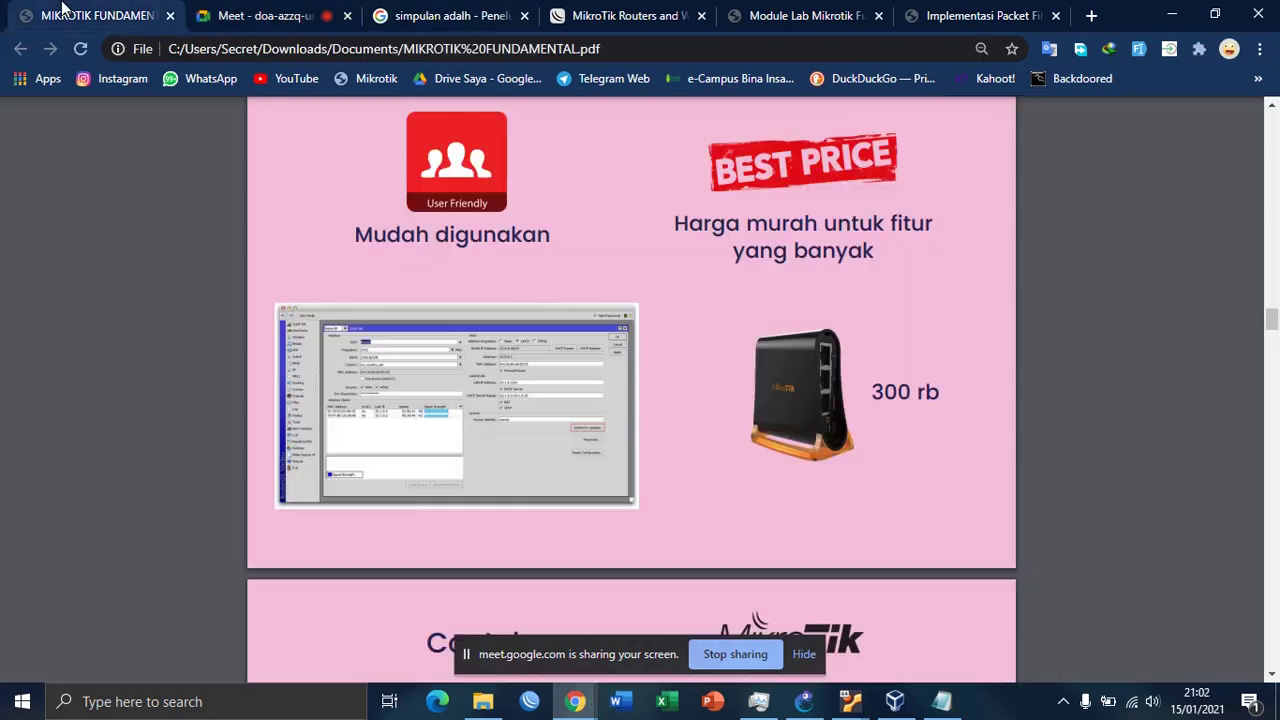
scroll(857, 486, down, 4)
scroll(897, 507, down, 20)
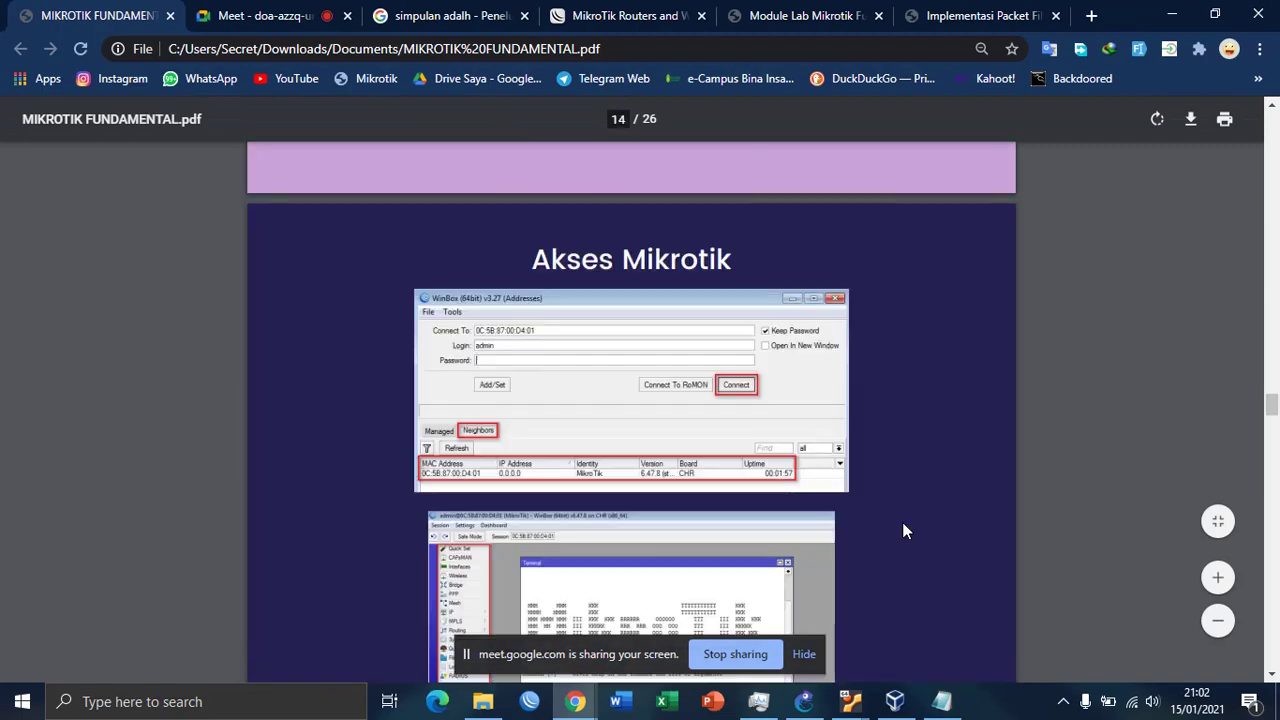
scroll(931, 441, down, 11)
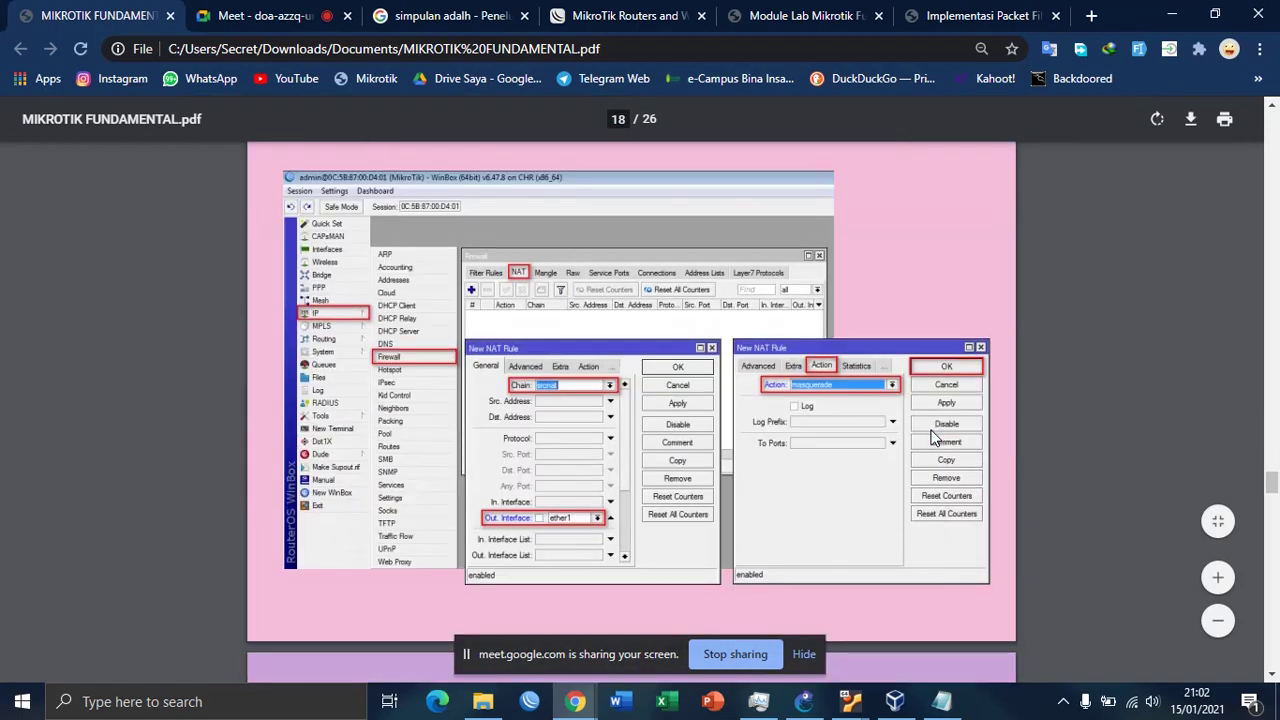
scroll(931, 432, down, 7)
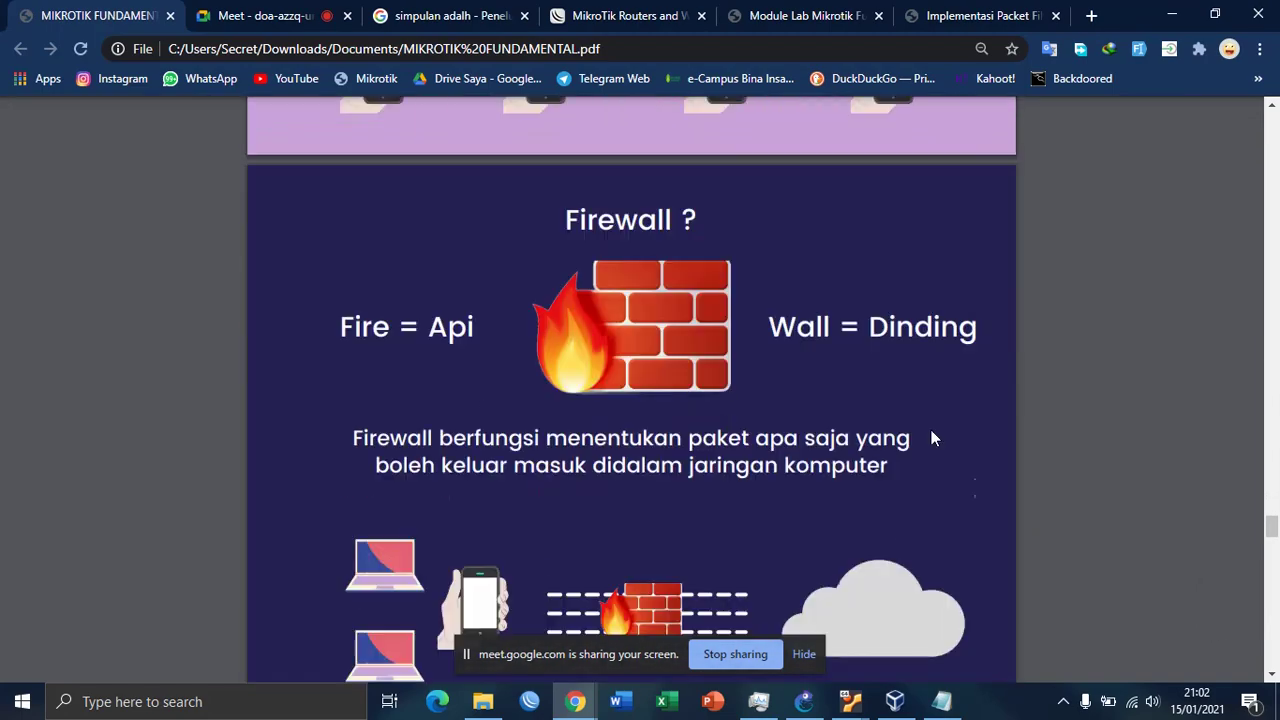
scroll(935, 430, down, 12)
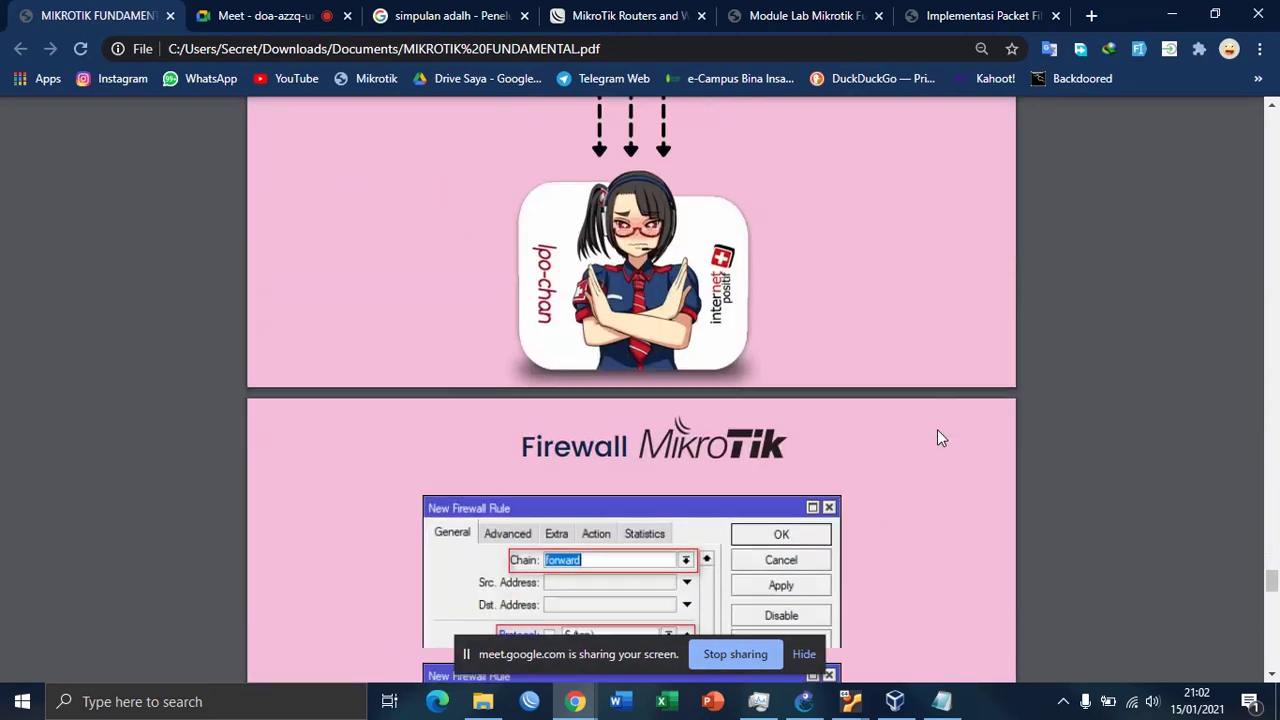
scroll(941, 441, down, 6)
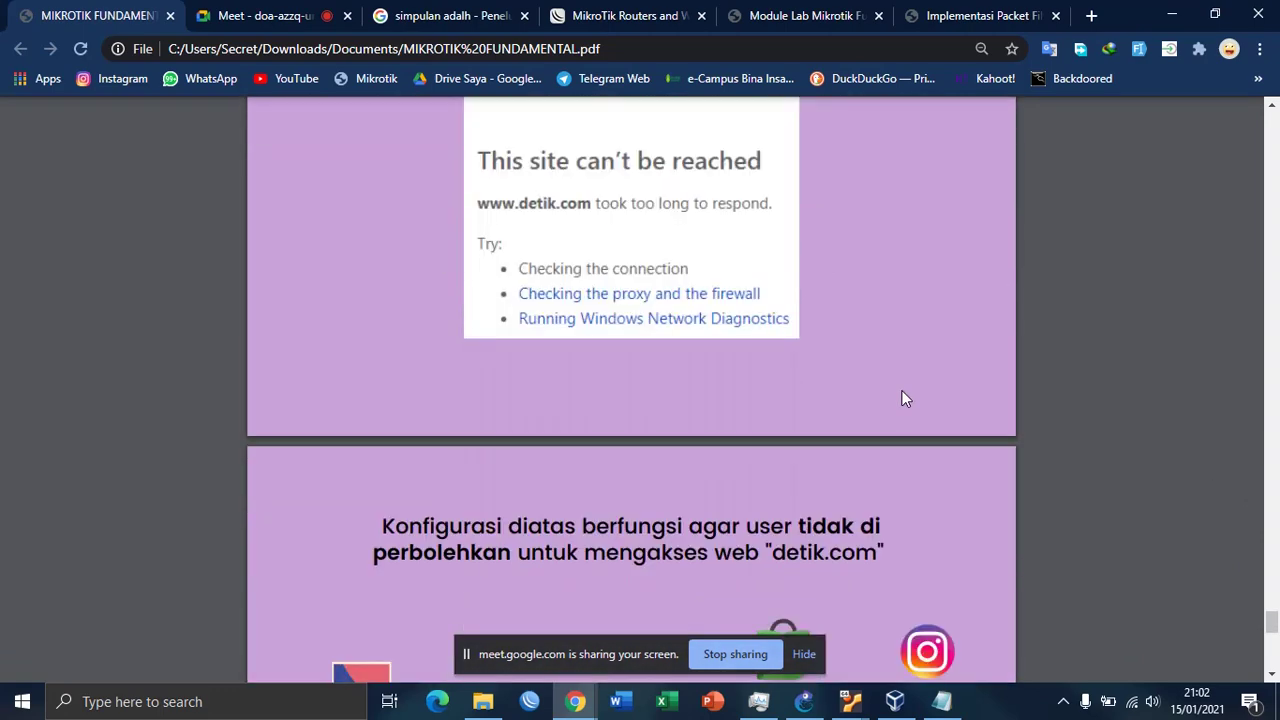
scroll(904, 398, down, 3)
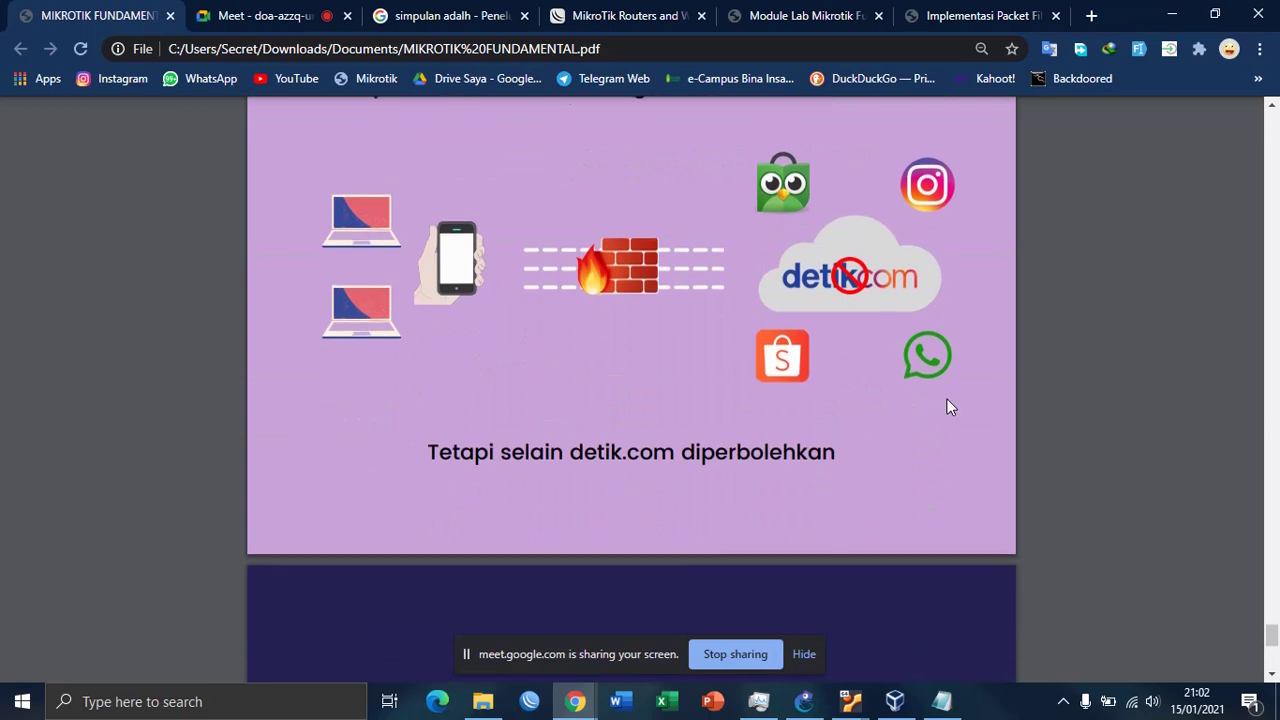
scroll(947, 406, up, 4)
scroll(948, 403, down, 2)
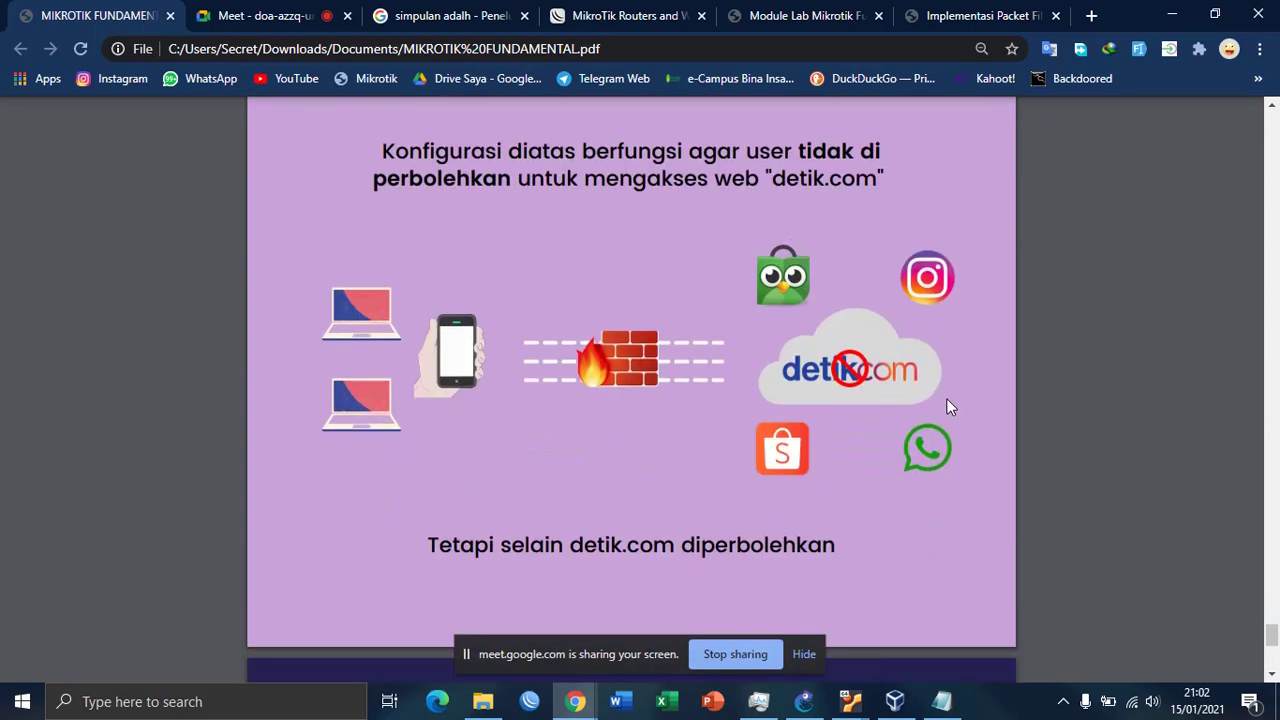
scroll(843, 365, down, 10)
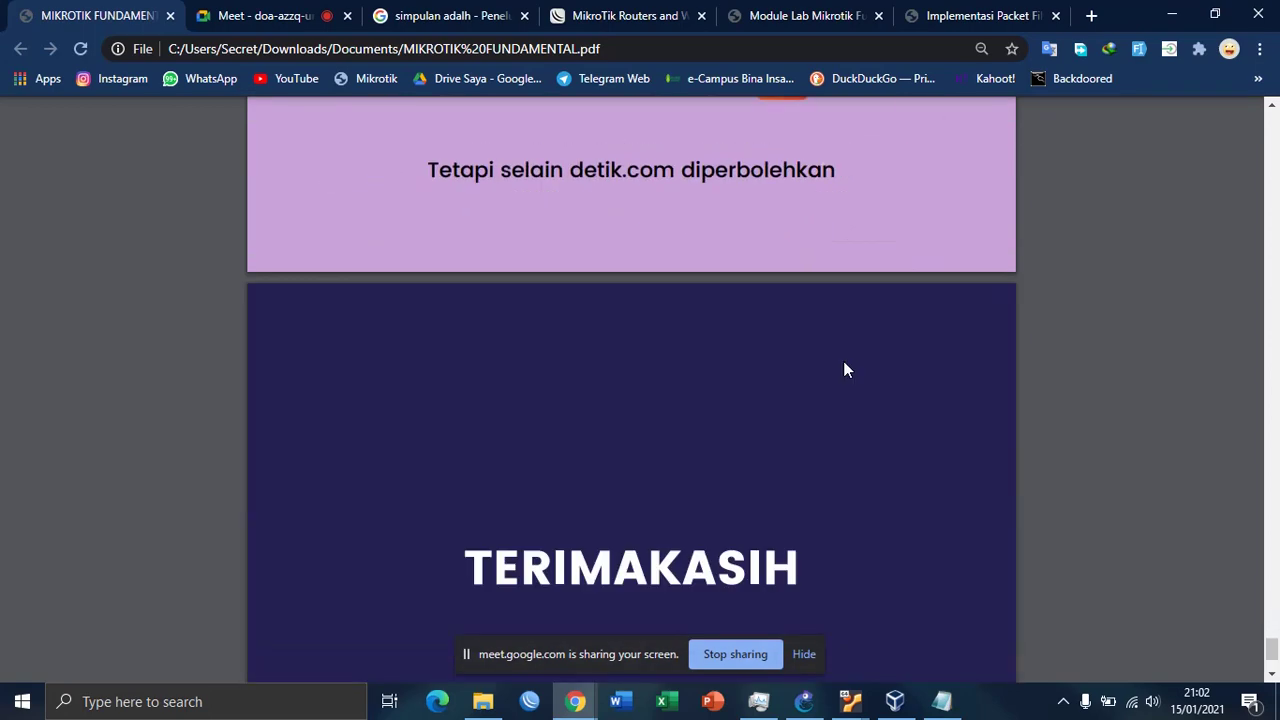
Switch to the Module Lab Mikrotik Fundamental PDF and scroll through it to page 16/16
click(812, 13)
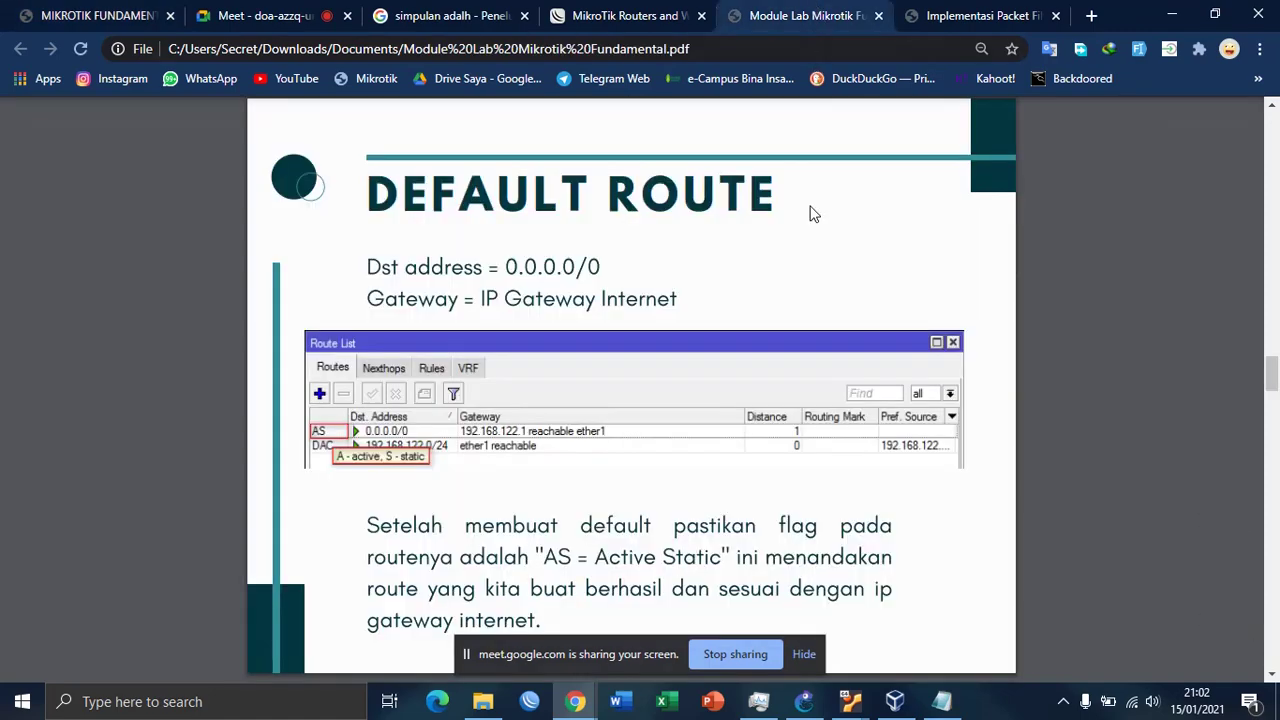
scroll(815, 250, down, 8)
scroll(822, 282, down, 7)
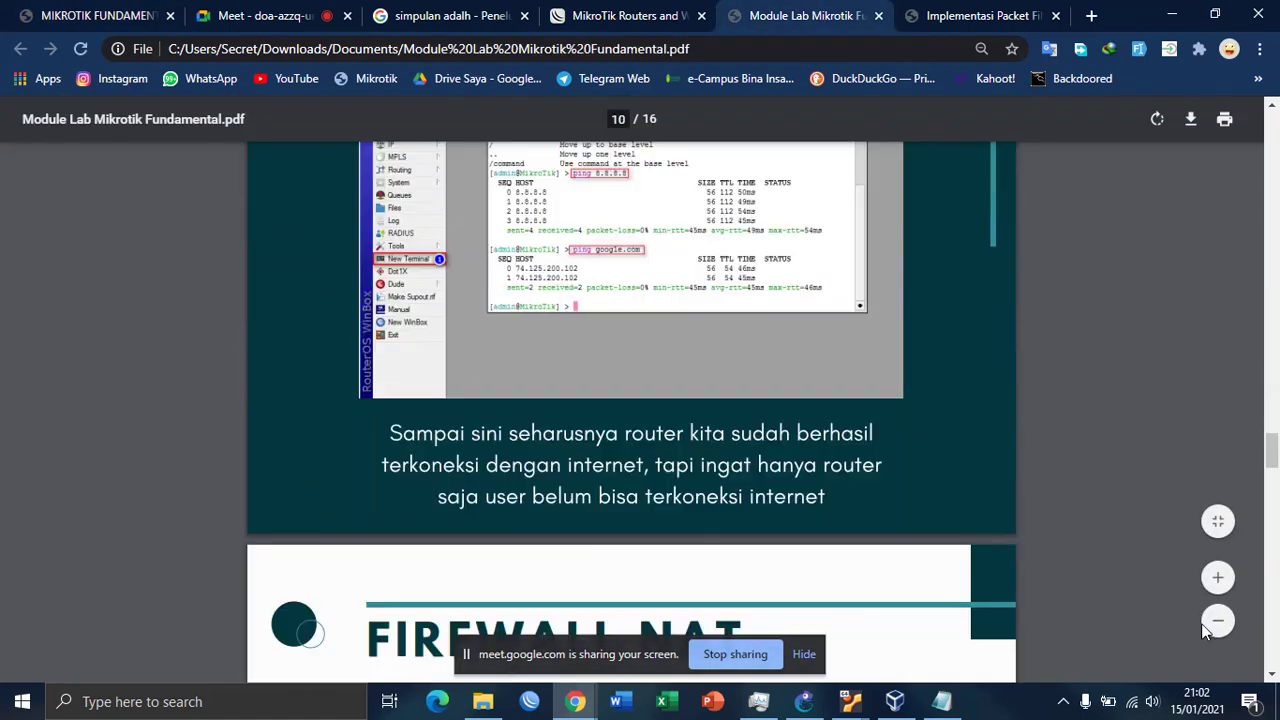
scroll(660, 450, down, 10)
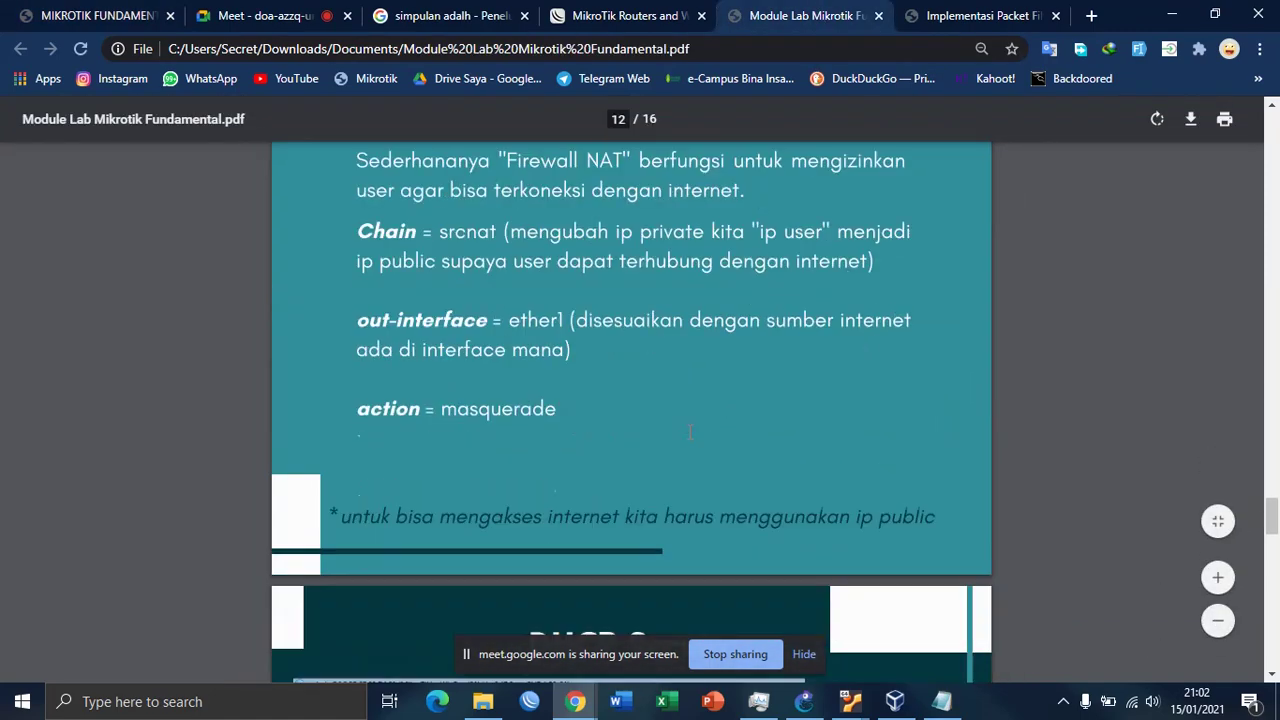
scroll(692, 430, down, 15)
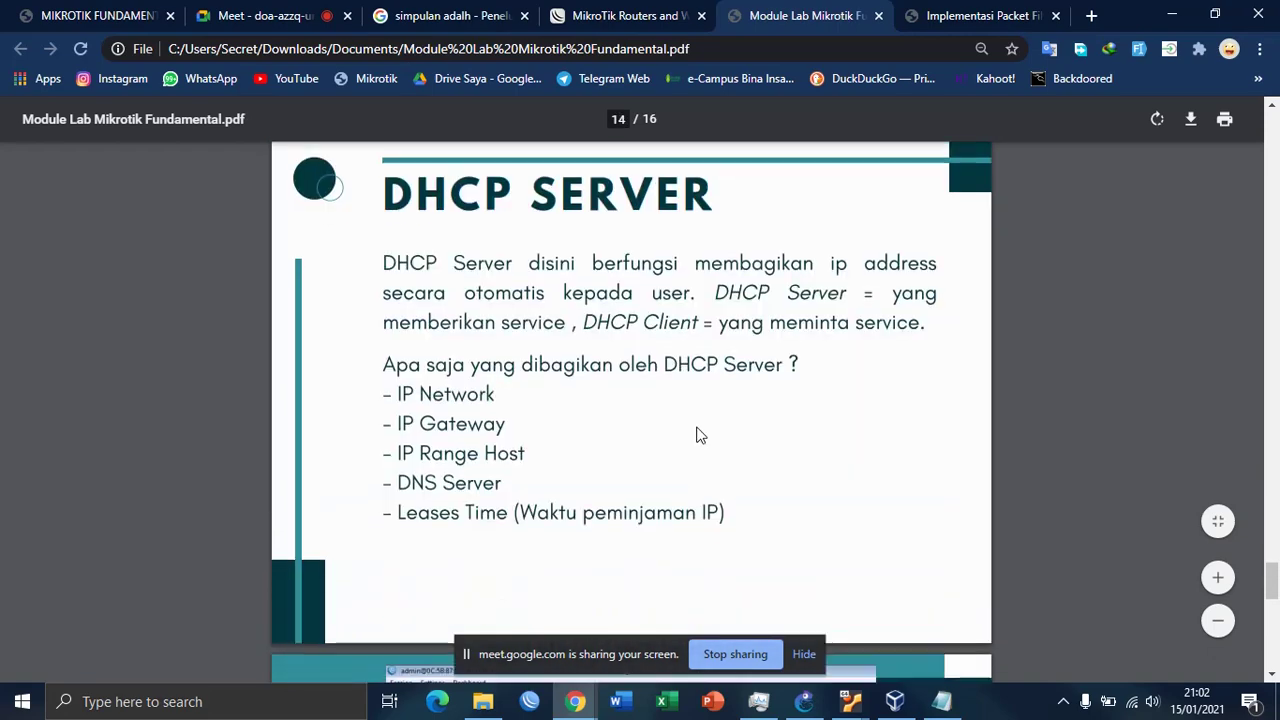
scroll(698, 428, down, 5)
Scroll the Implementasi Packet Filtering Sederhana PDF to its Blocking Website page 9/9, then return to Meet
key(ctrl+Tab)
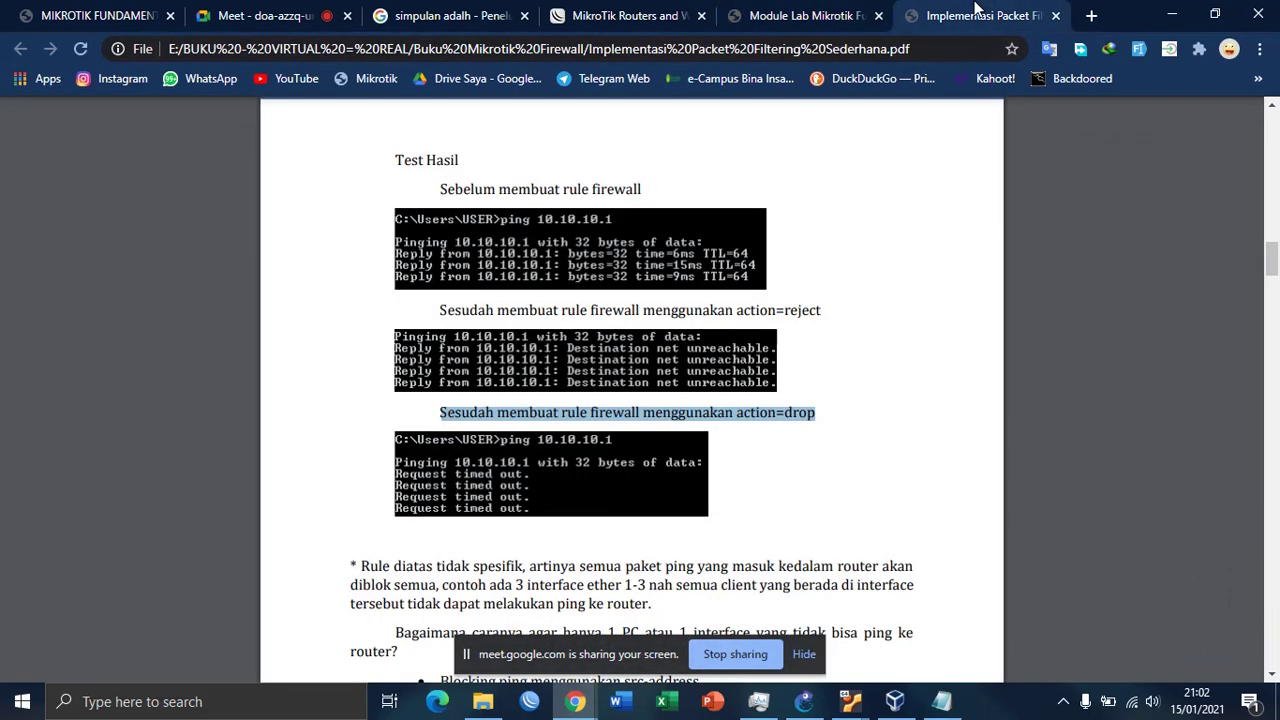
scroll(760, 285, down, 10)
scroll(762, 276, down, 10)
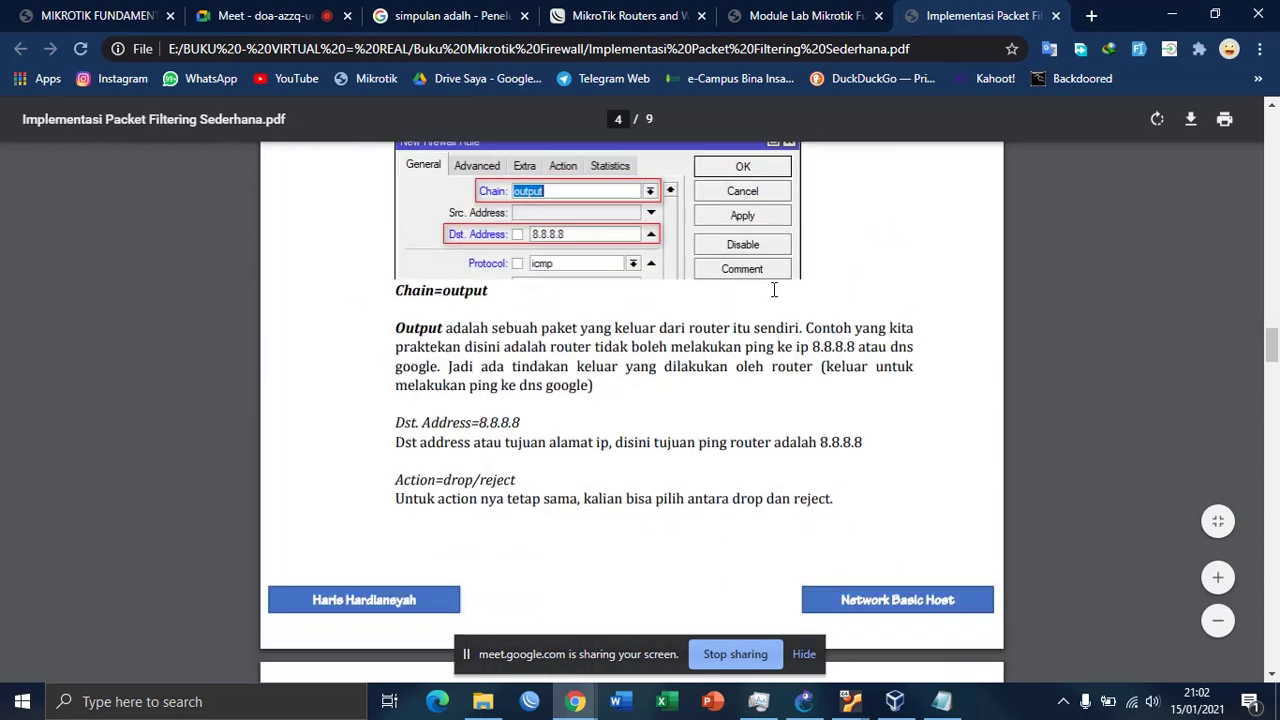
scroll(781, 301, down, 10)
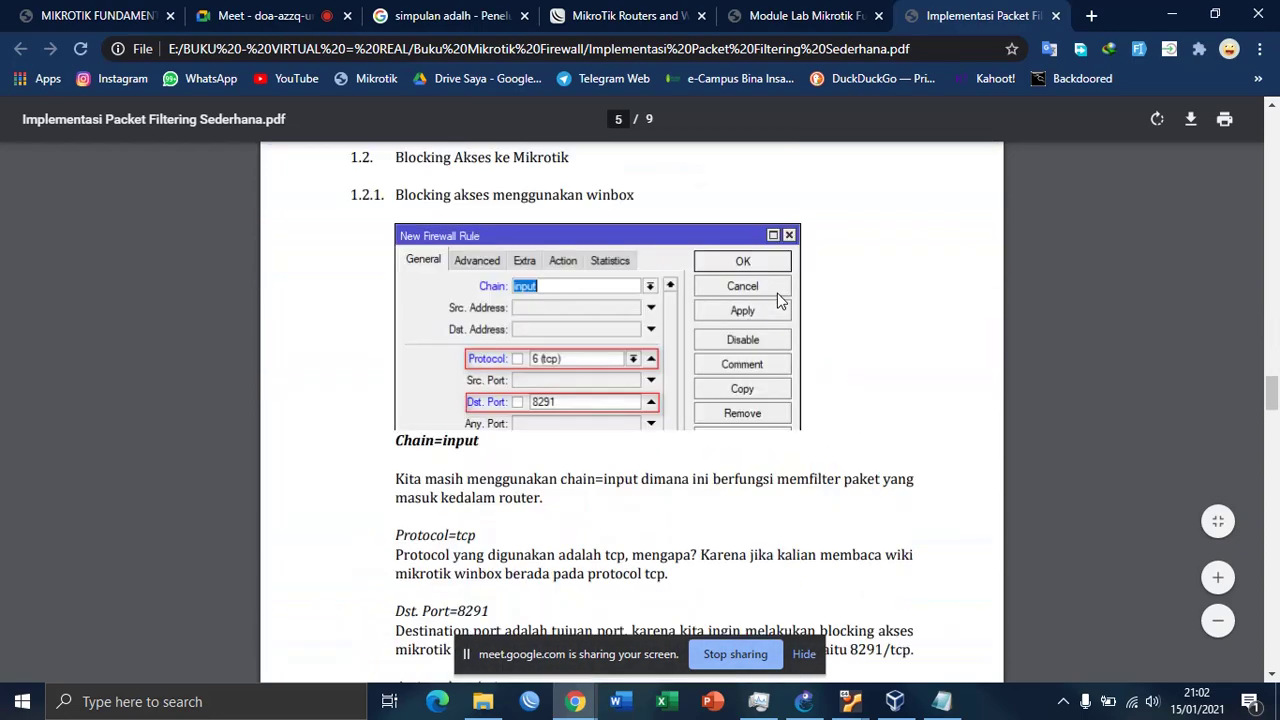
scroll(785, 310, down, 12)
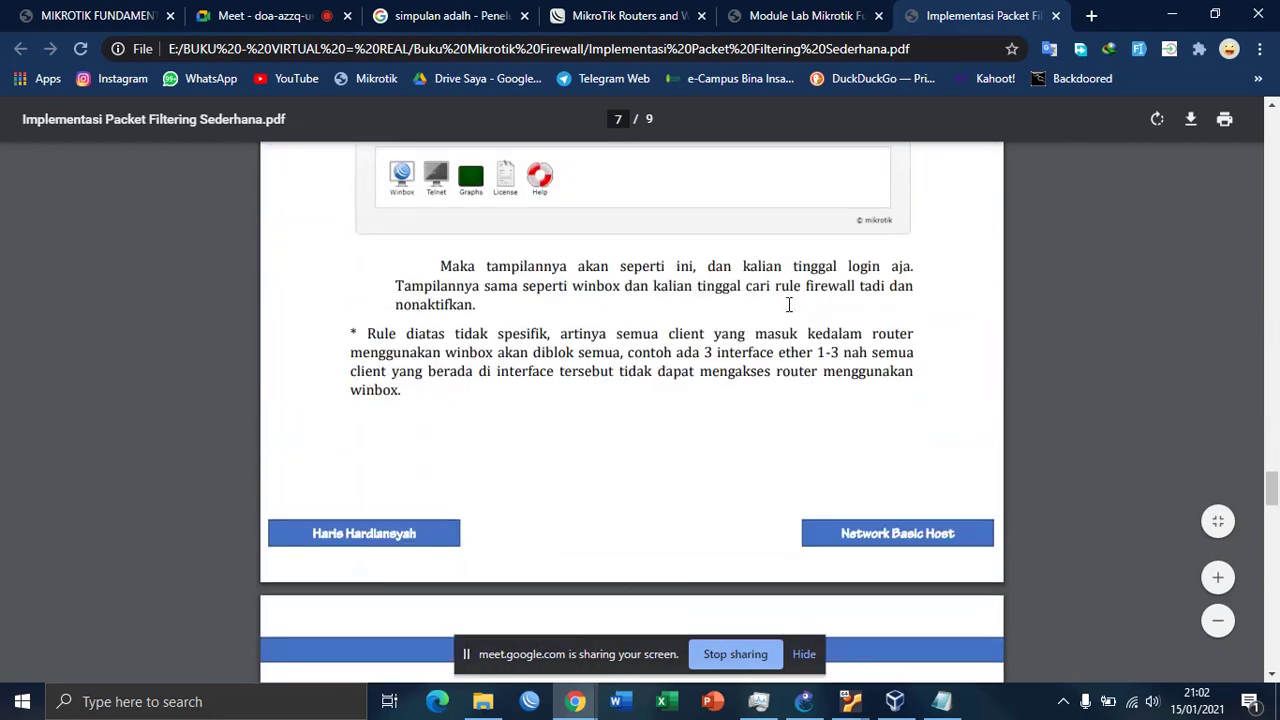
scroll(784, 321, down, 12)
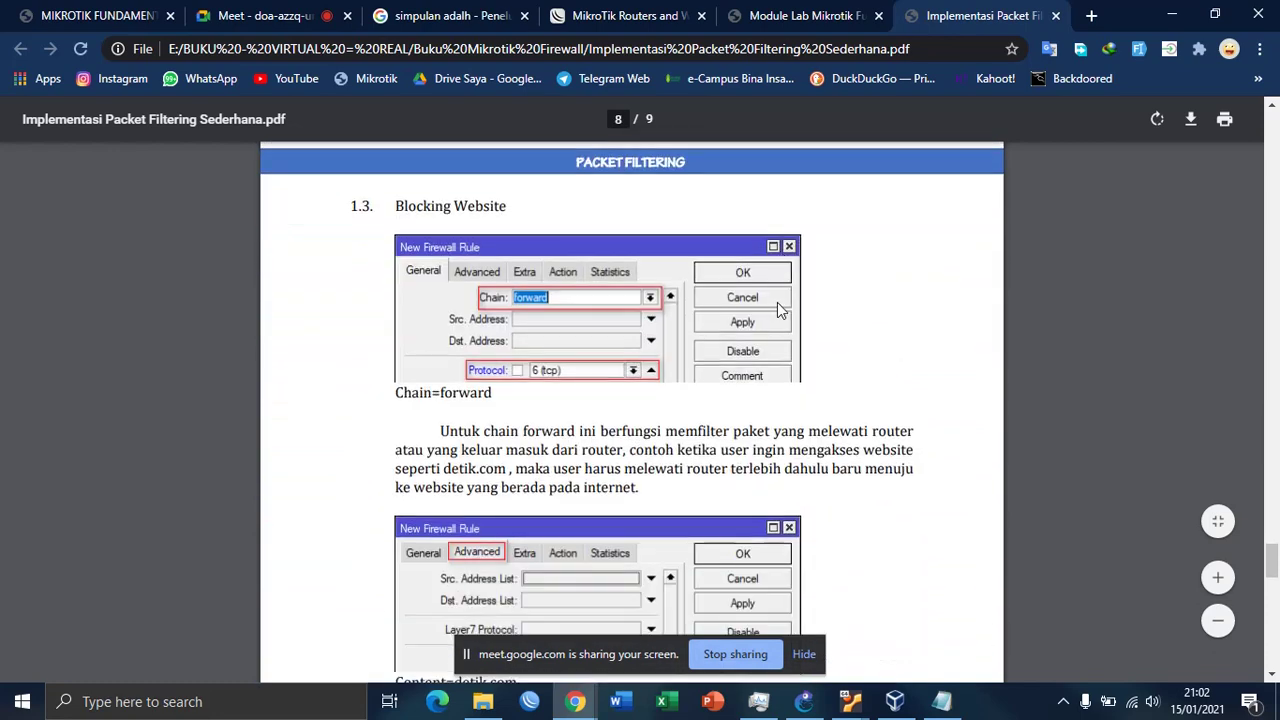
scroll(788, 302, down, 1)
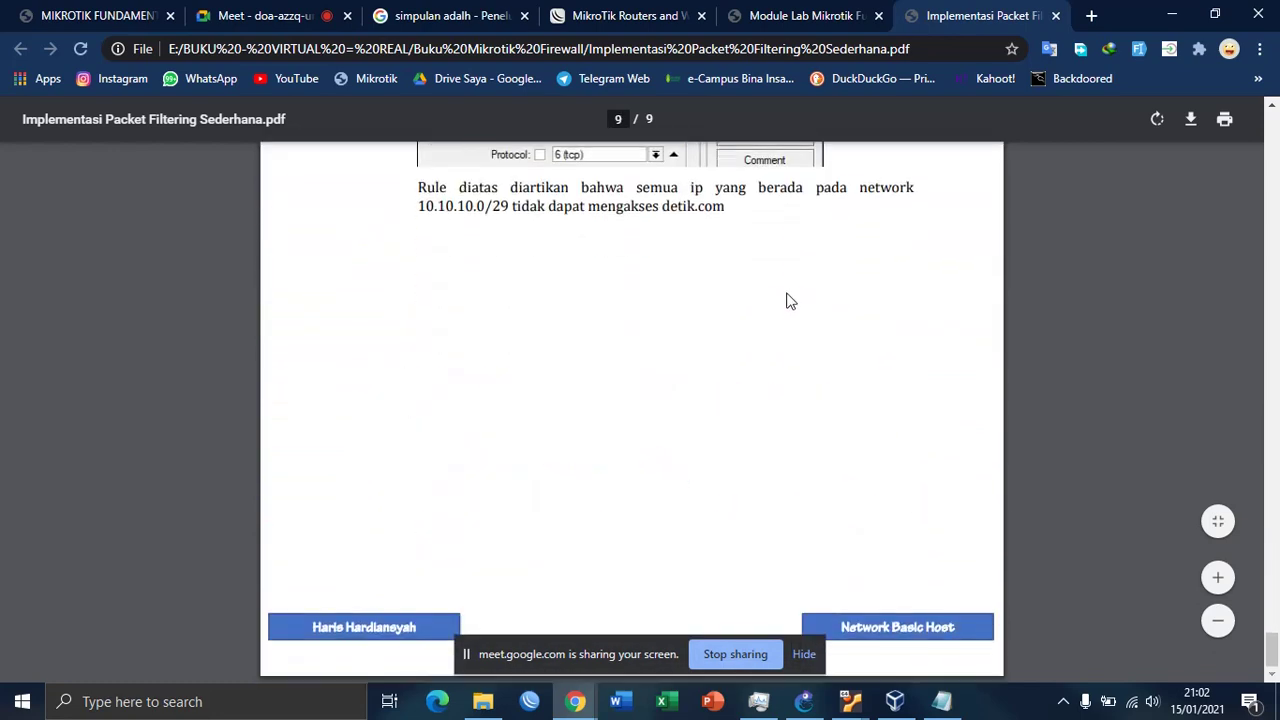
scroll(788, 301, up, 2)
scroll(788, 301, down, 6)
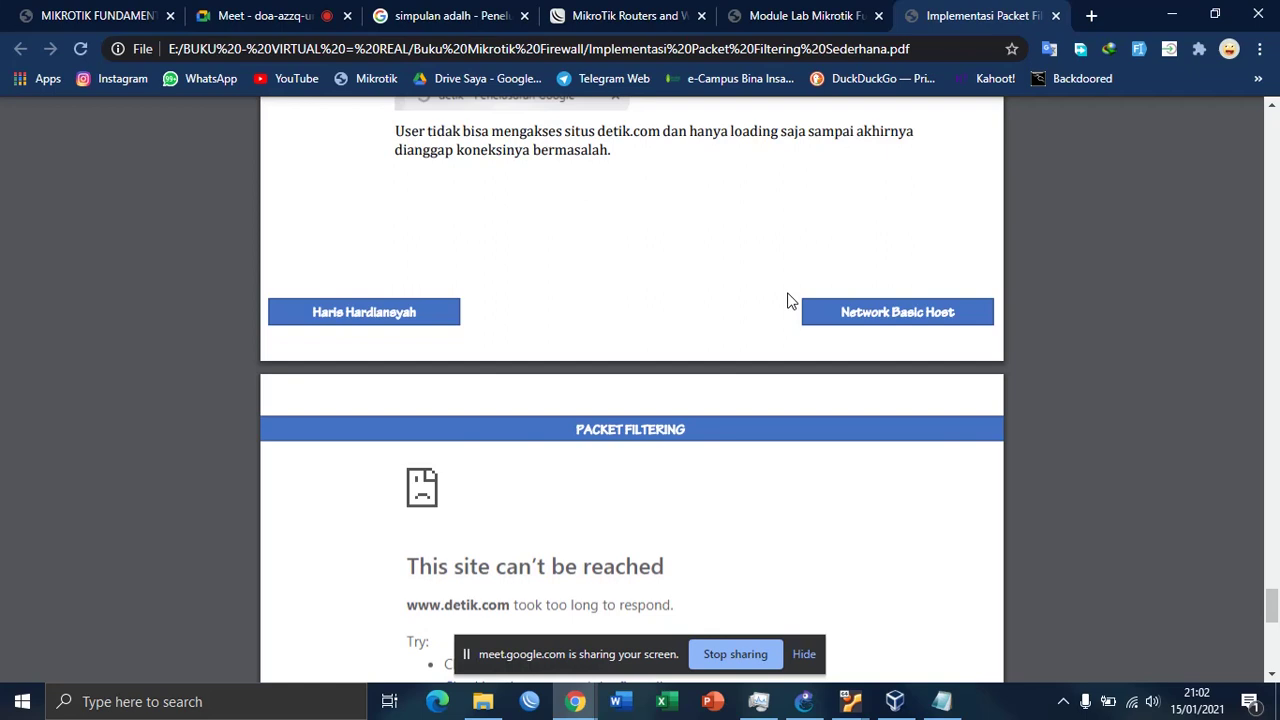
scroll(591, 324, up, 5)
click(268, 12)
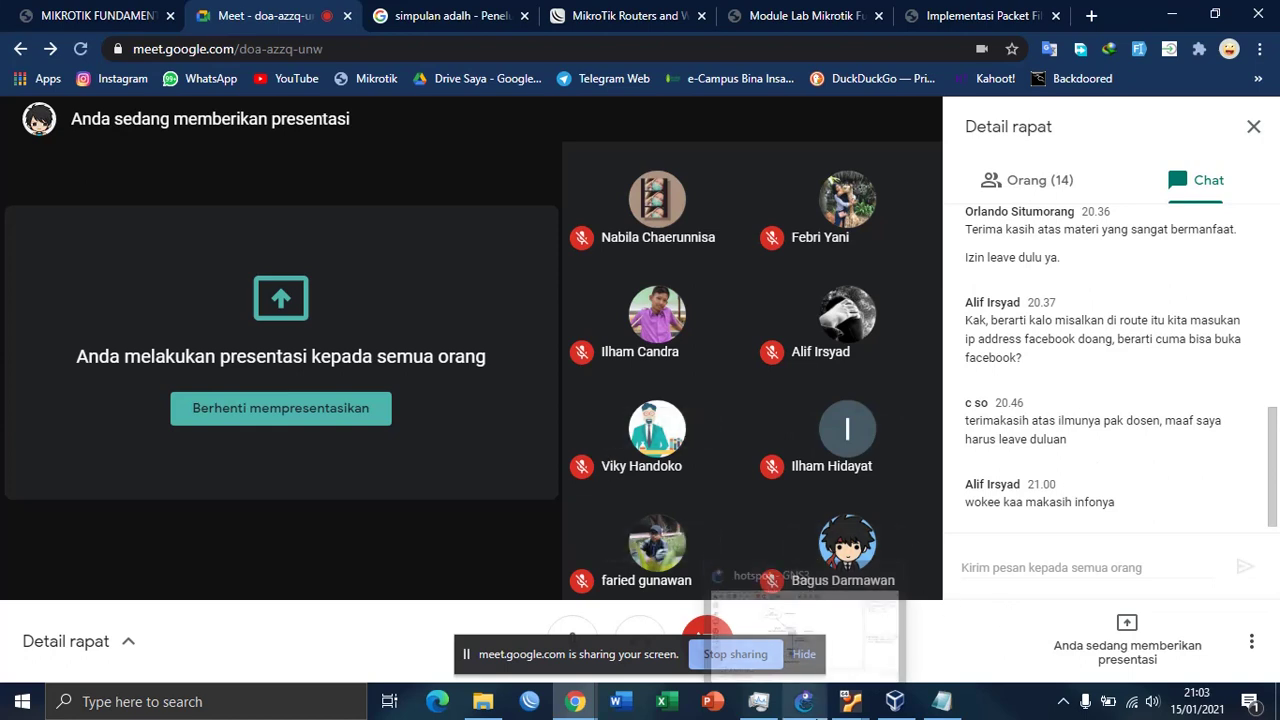
click(828, 580)
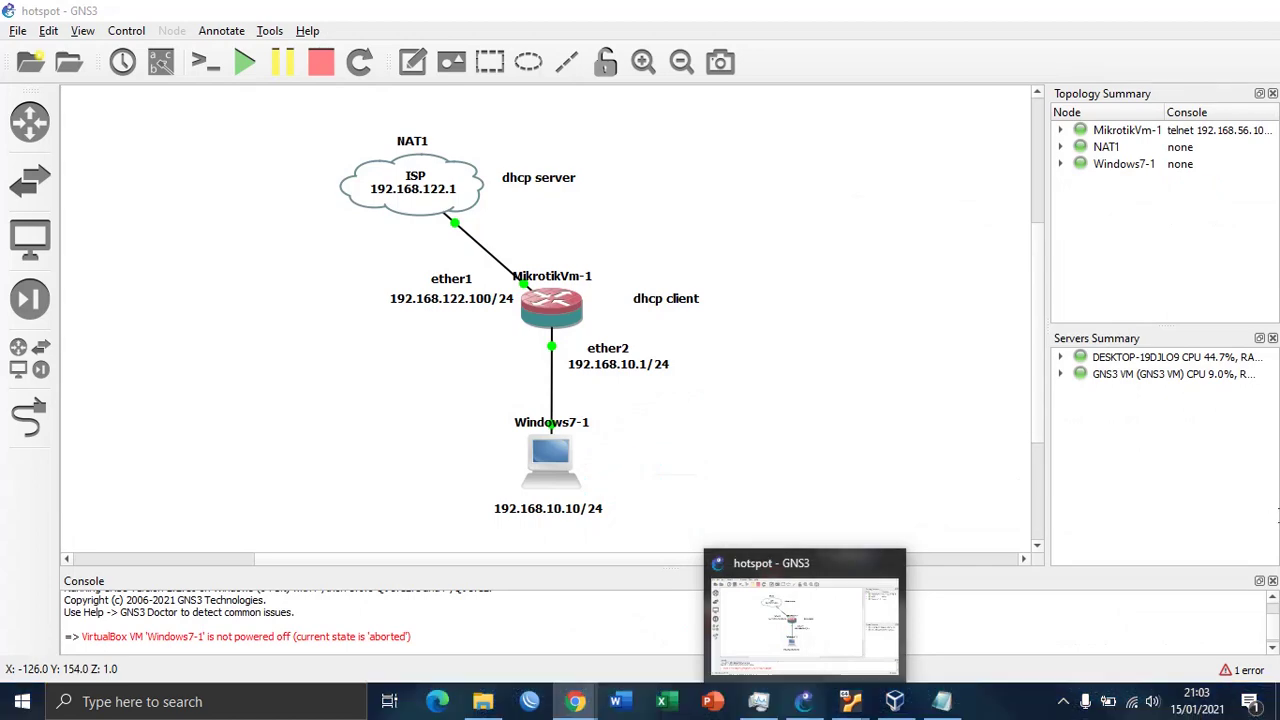
click(828, 580)
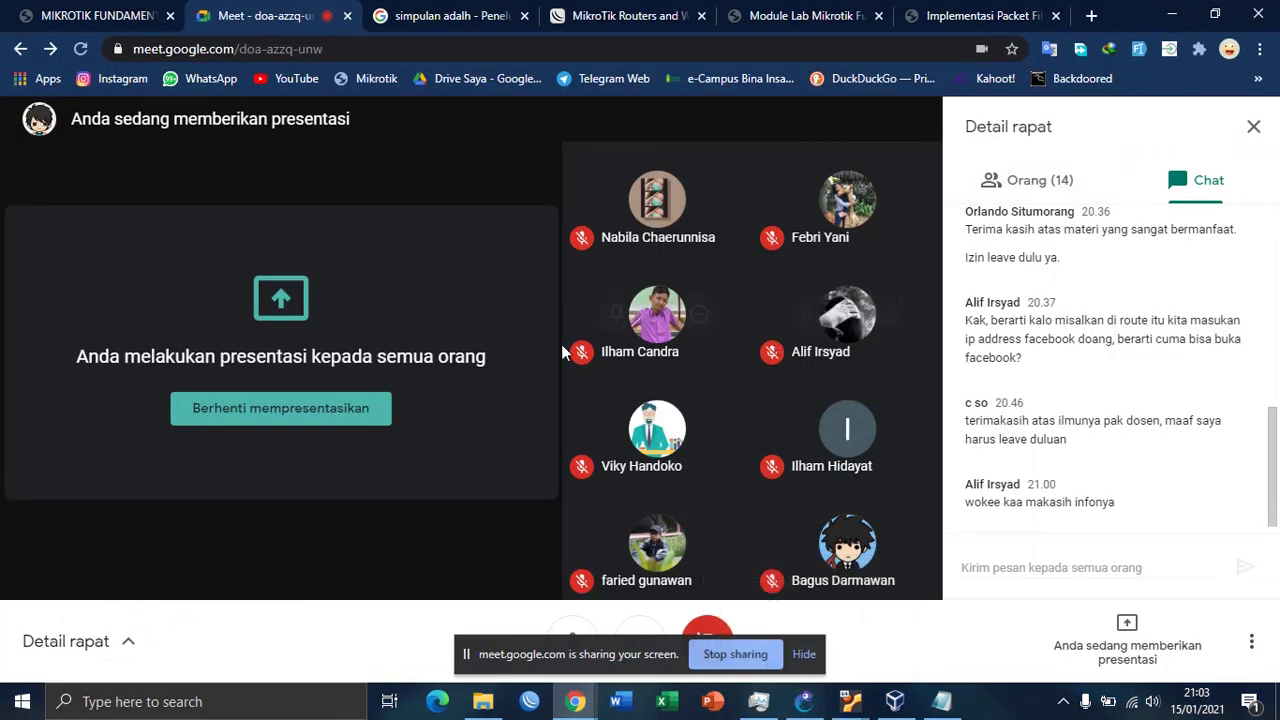